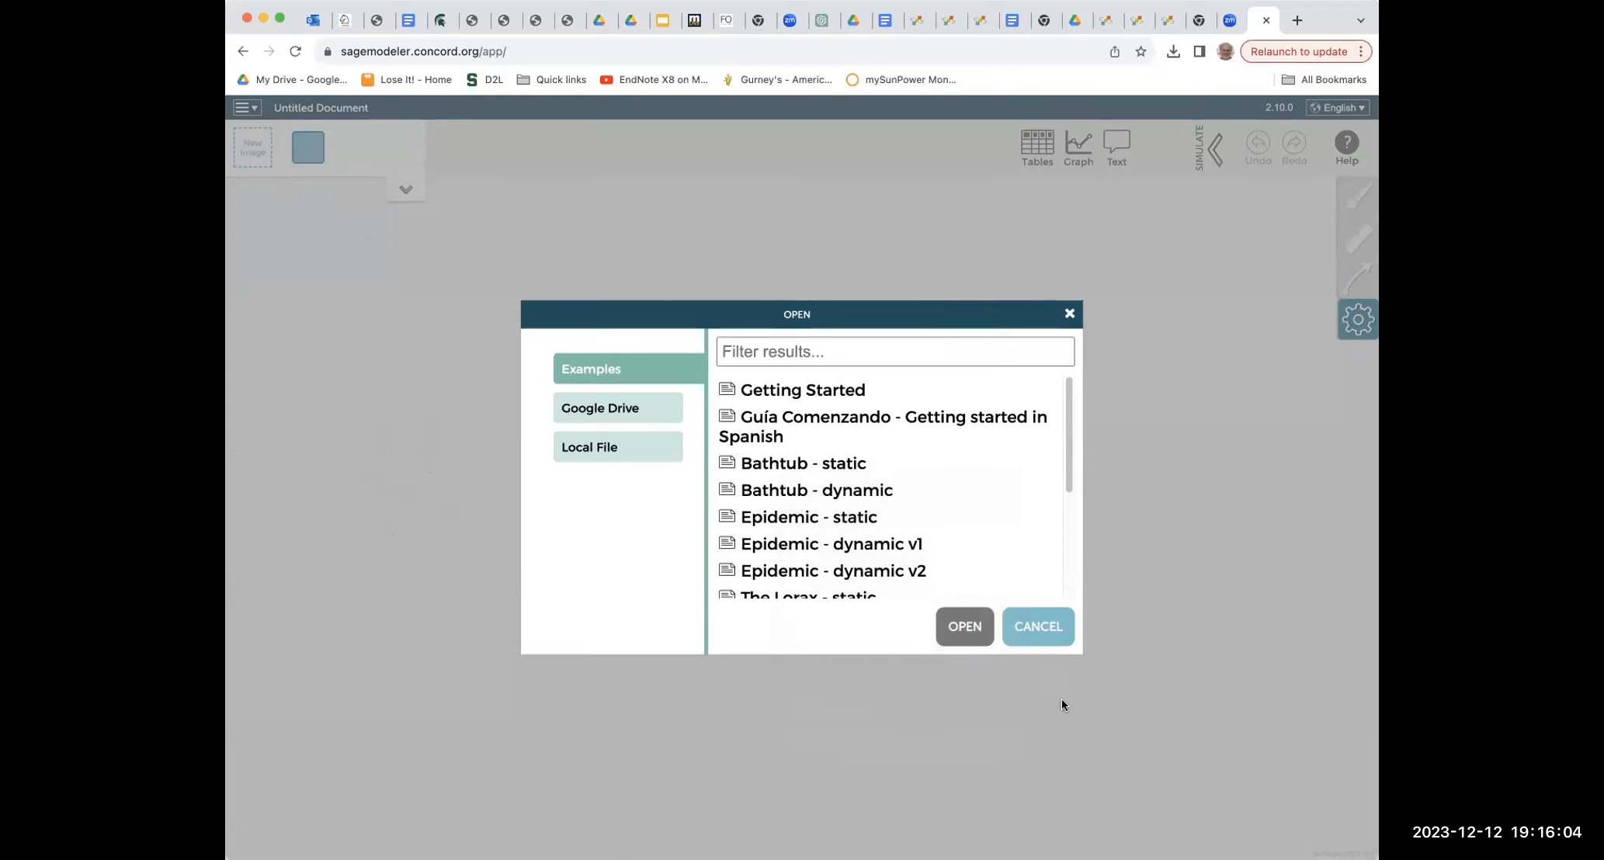
# - Dismiss the file-opening dialog and open the shared population model with feedback from the links document
pyautogui.click(1036, 628)
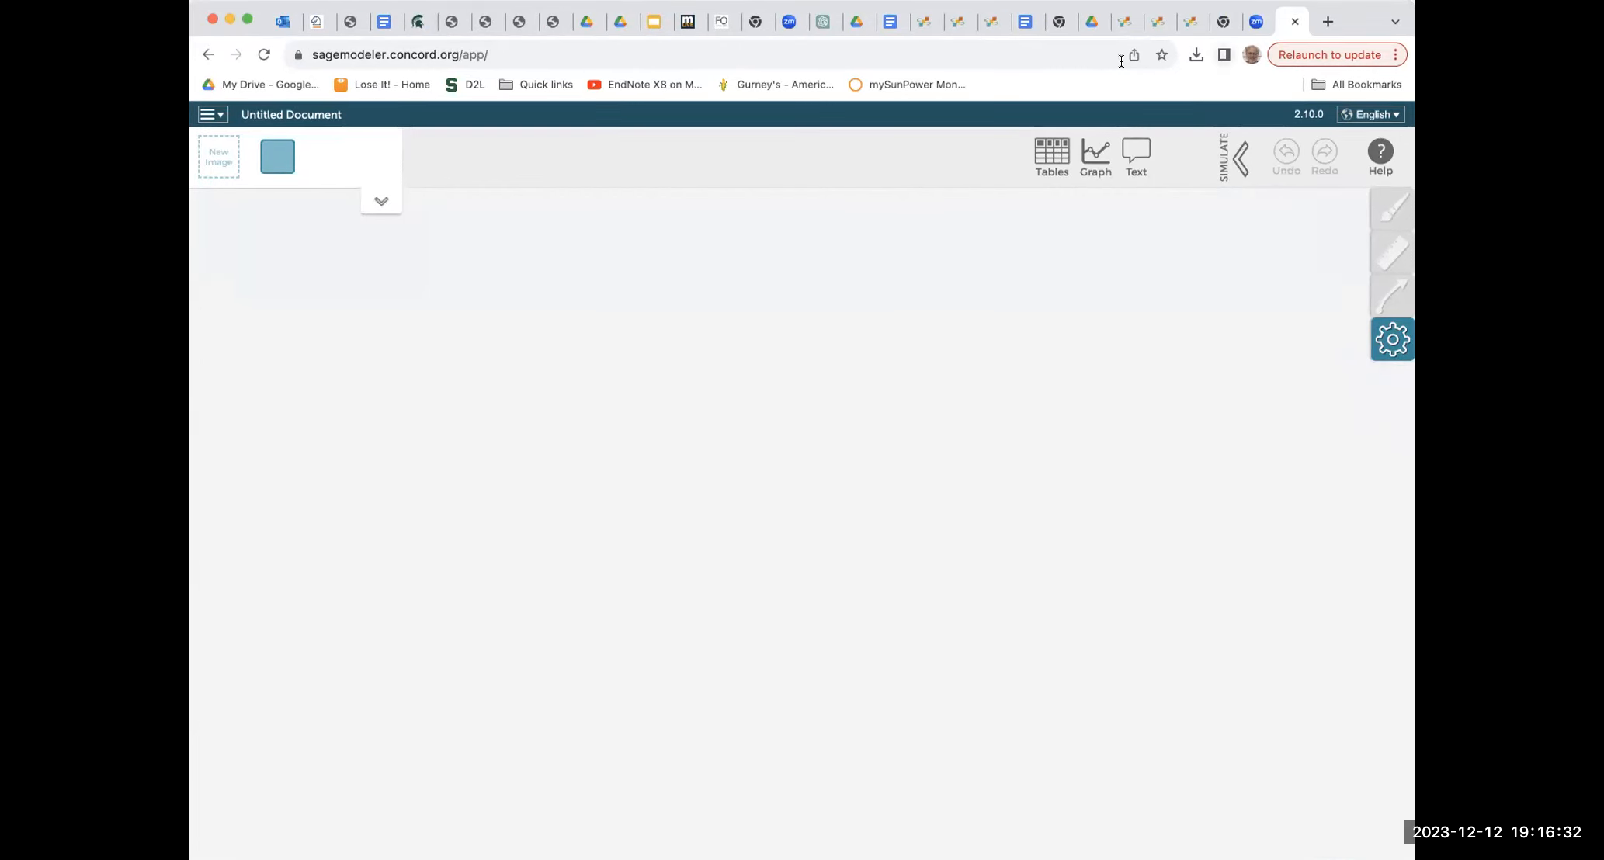
pyautogui.click(1023, 23)
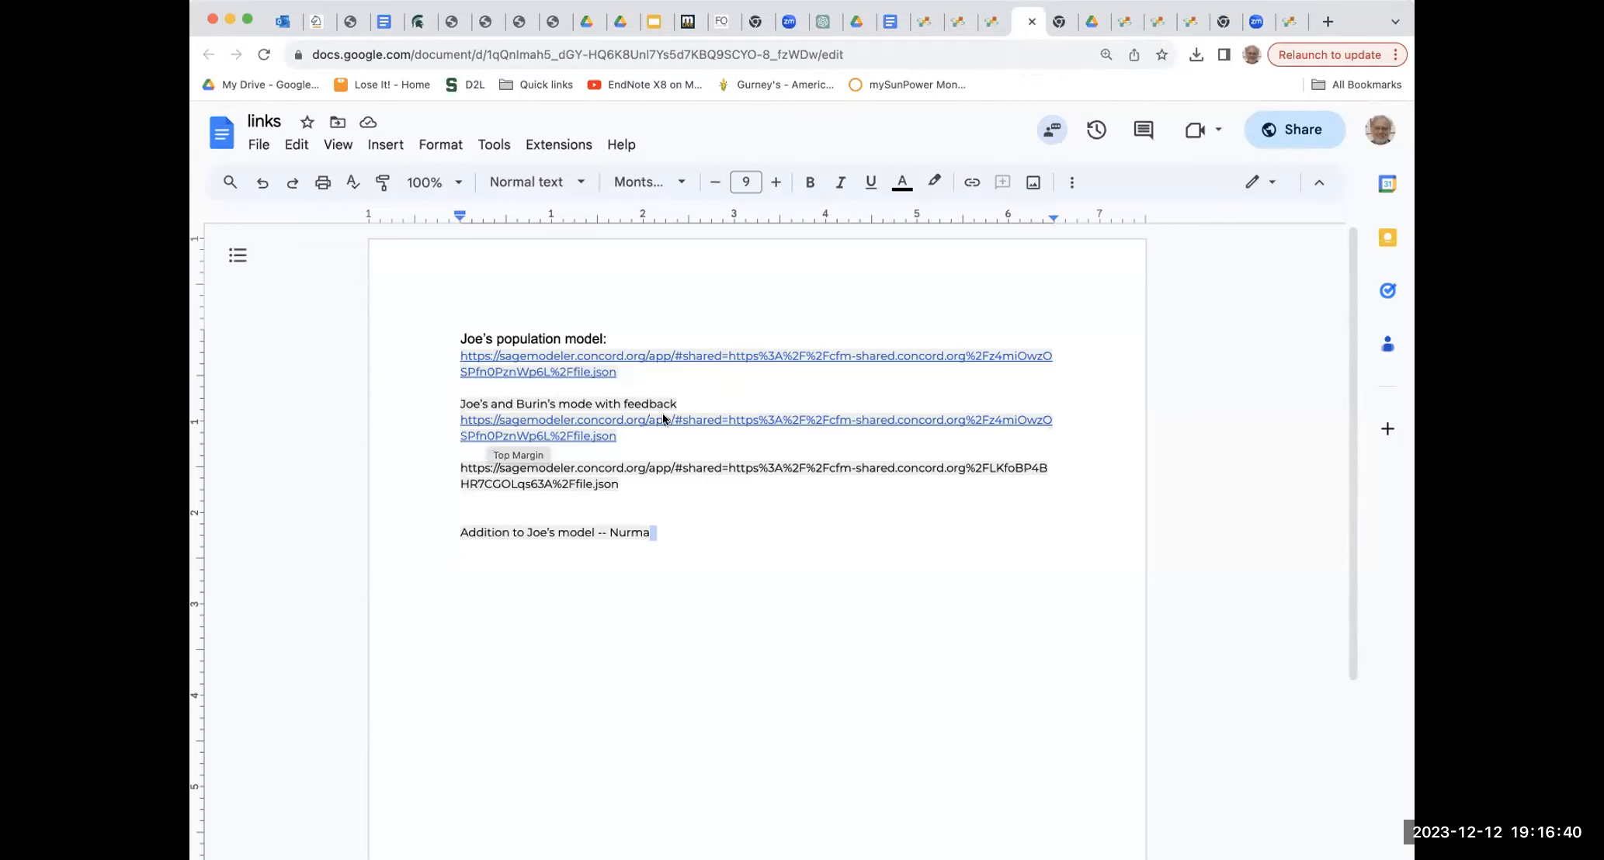
pyautogui.click(627, 417)
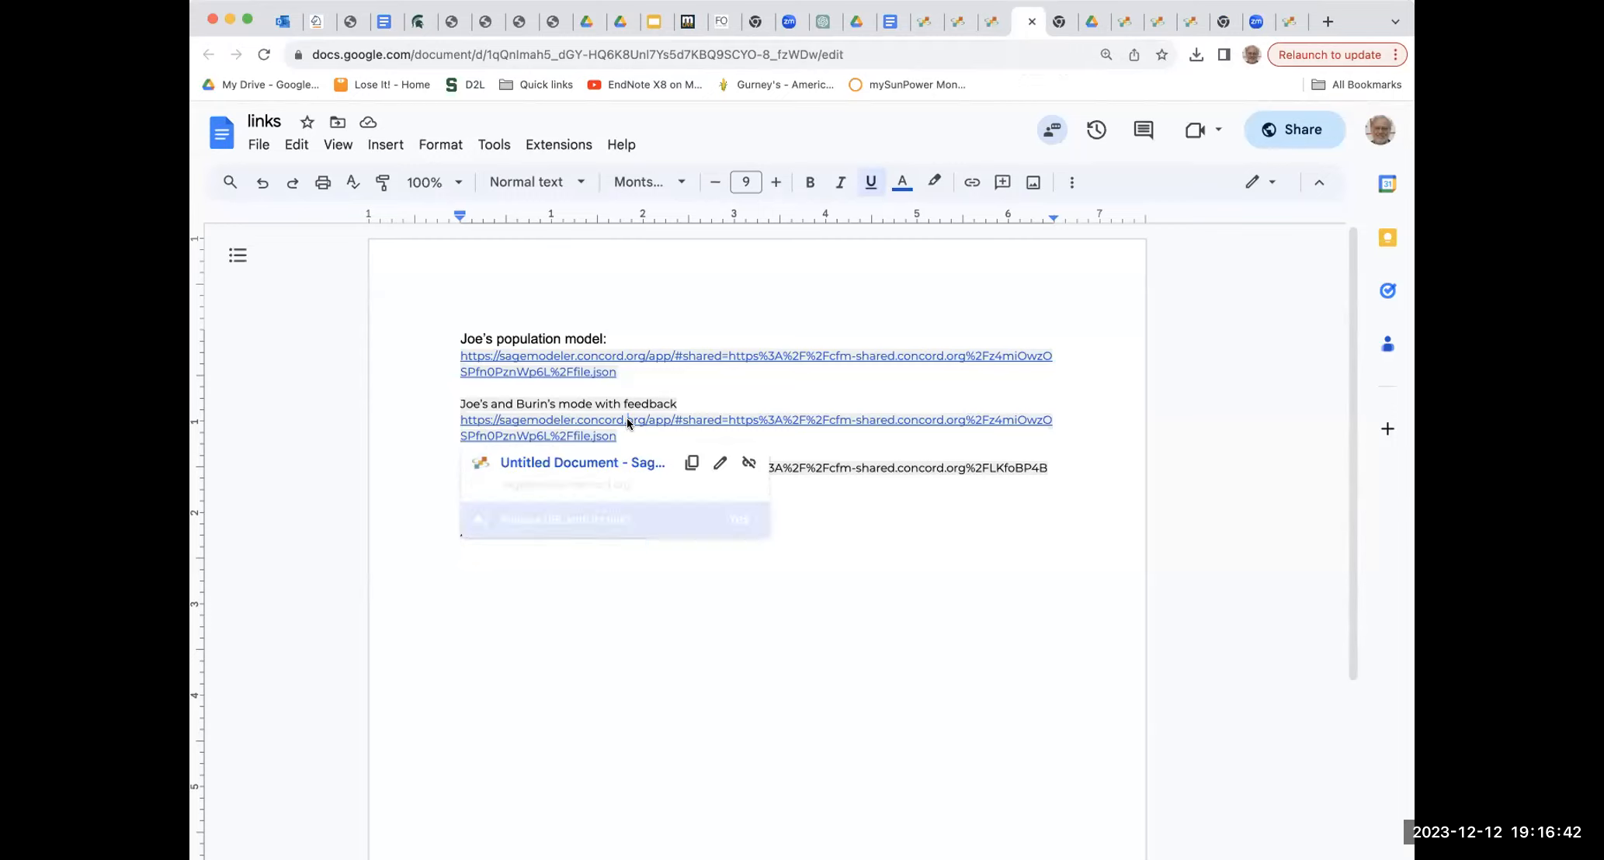
pyautogui.click(553, 463)
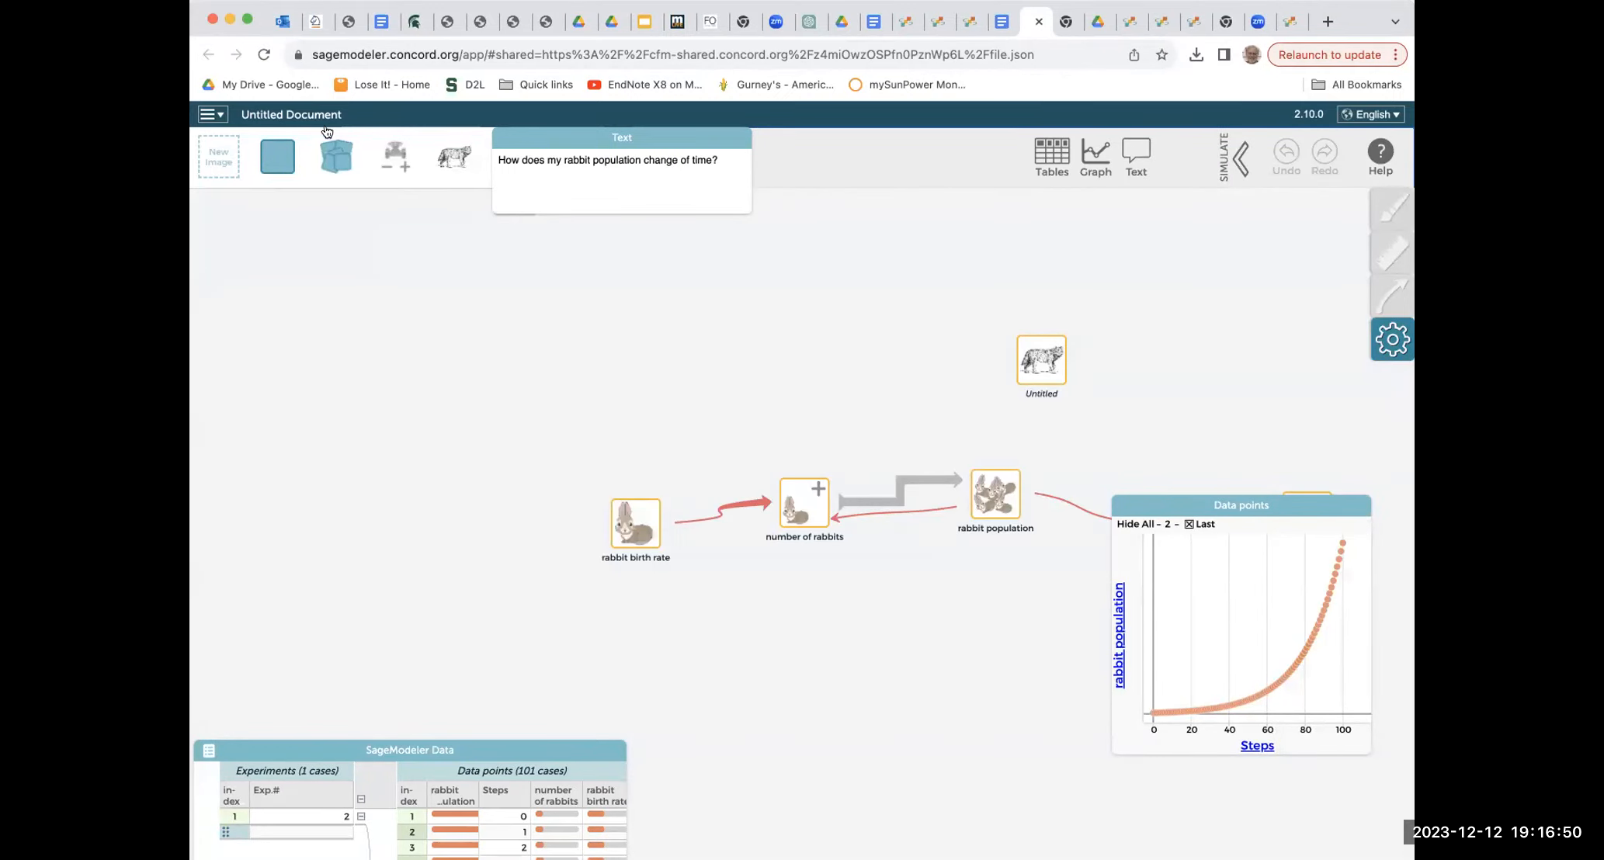
# - Move the Data points graph and SageModeler Data table clear of the rabbit model and show the simulation controls
pyautogui.moveTo(1305, 503); pyautogui.dragTo(1169, 642)
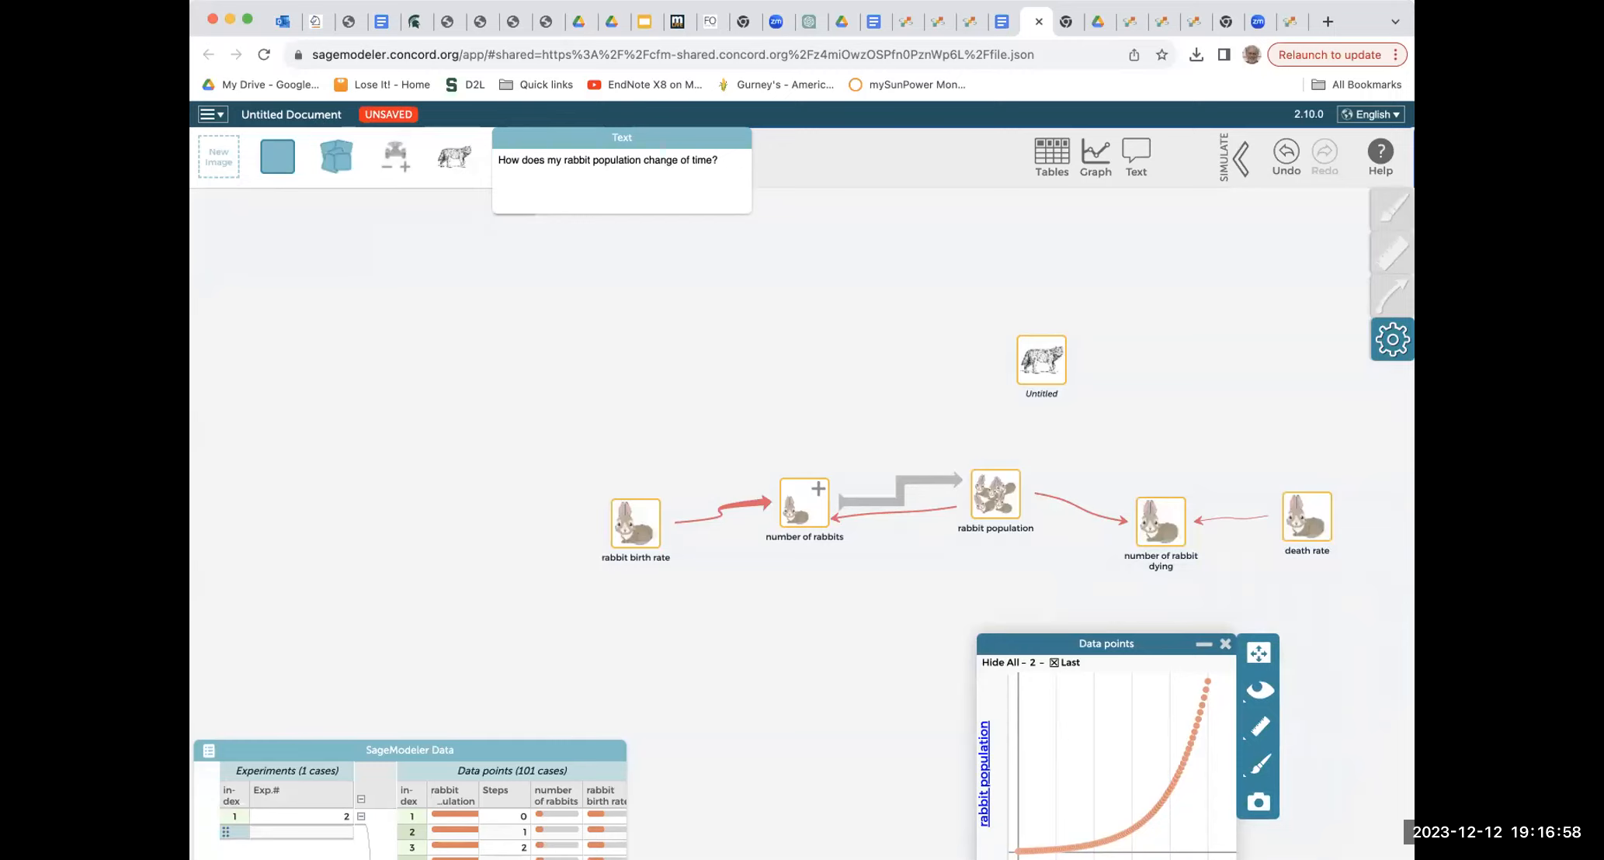
pyautogui.moveTo(1162, 643); pyautogui.dragTo(1109, 611)
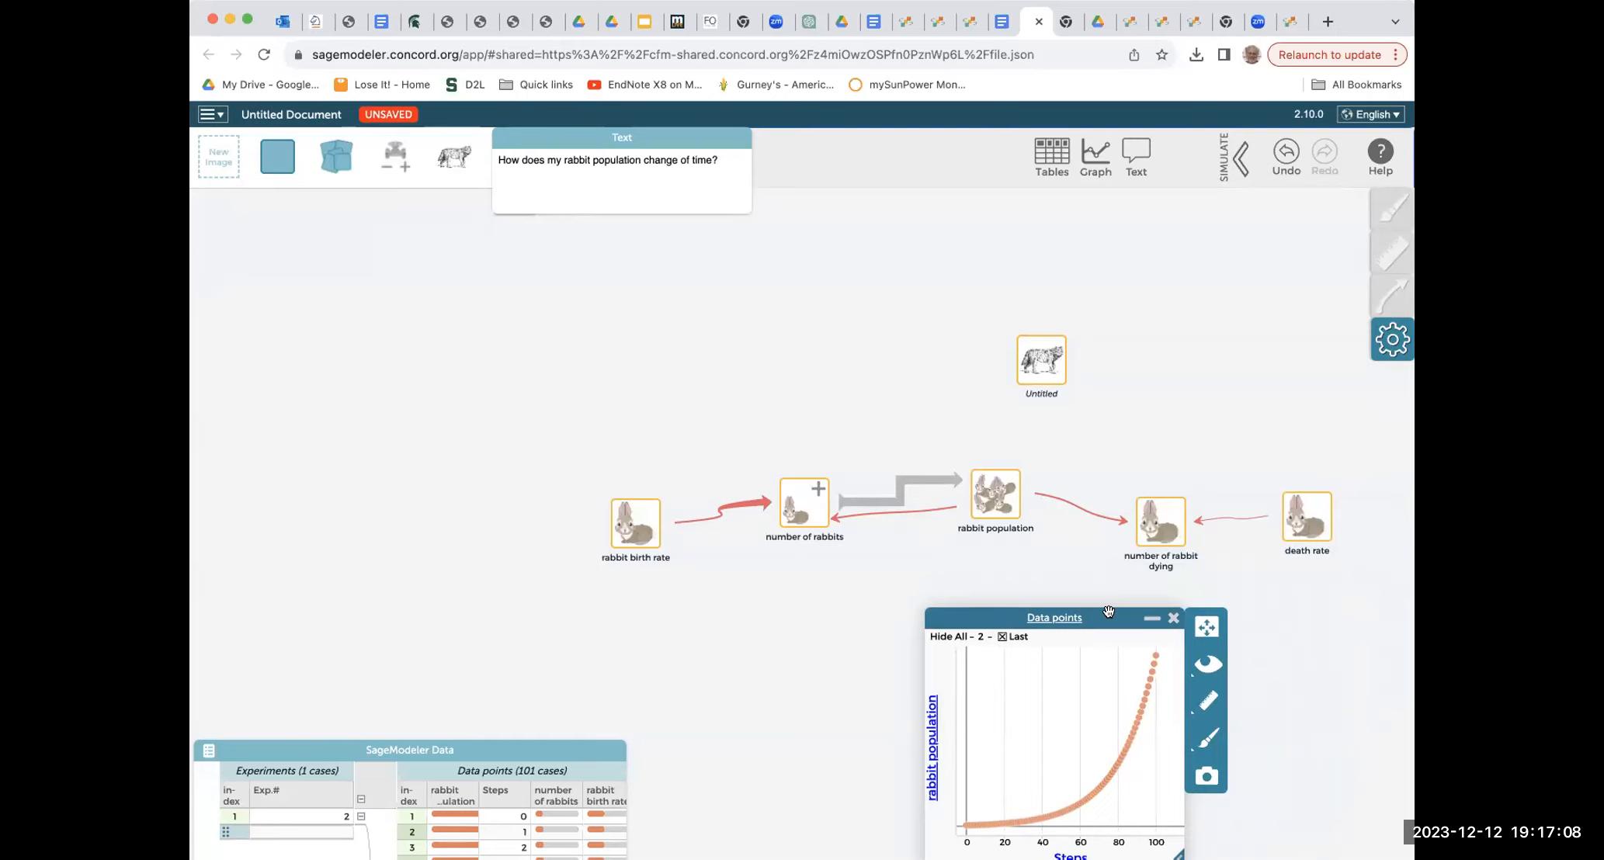
pyautogui.moveTo(510, 745); pyautogui.dragTo(523, 625)
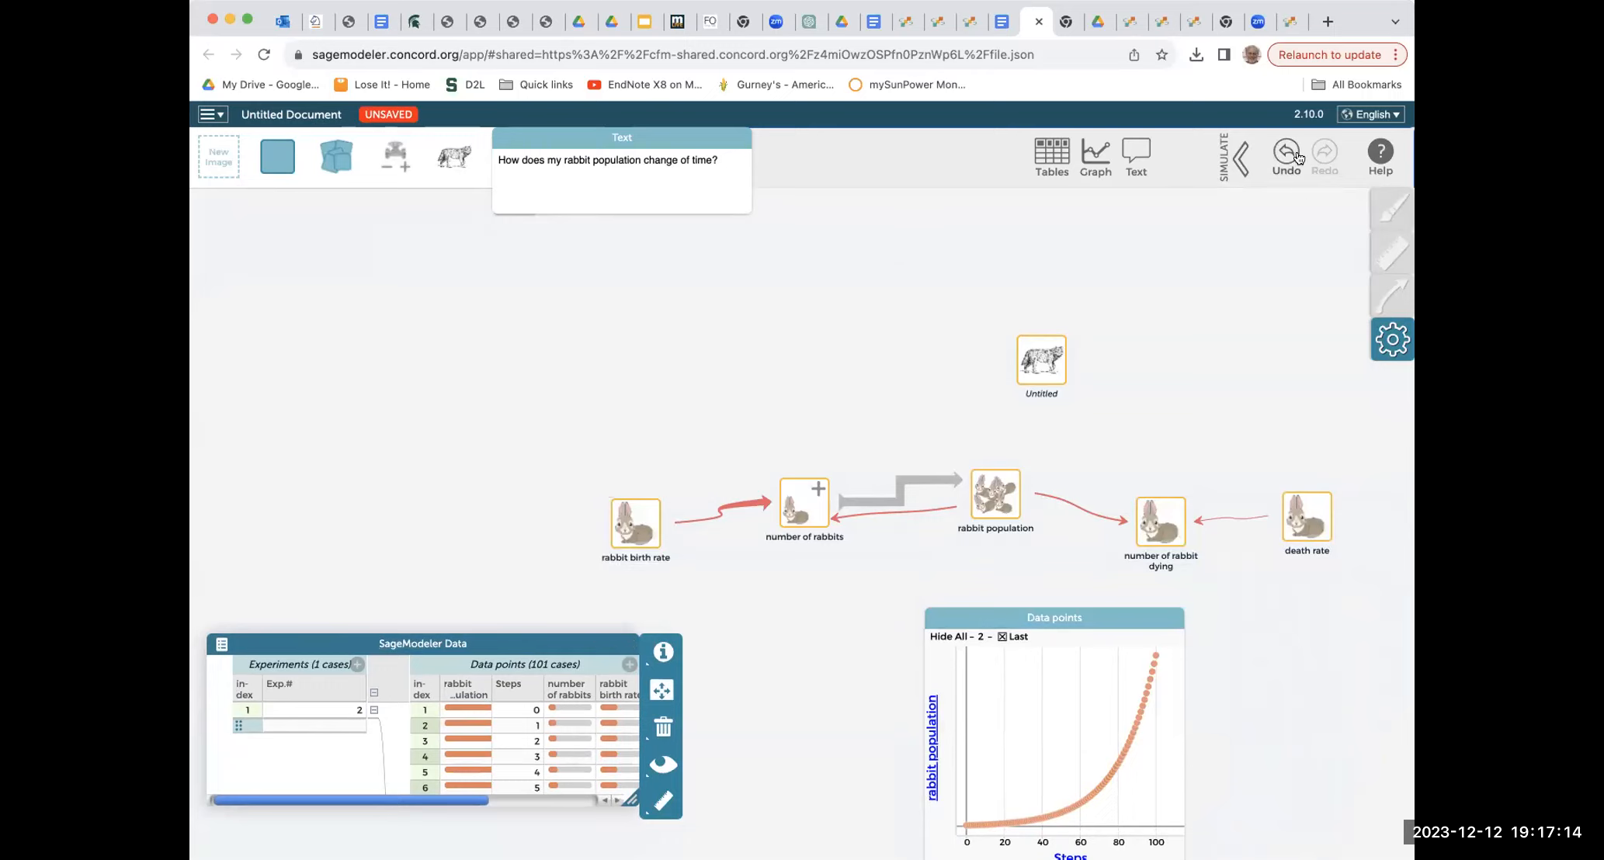
pyautogui.click(1239, 158)
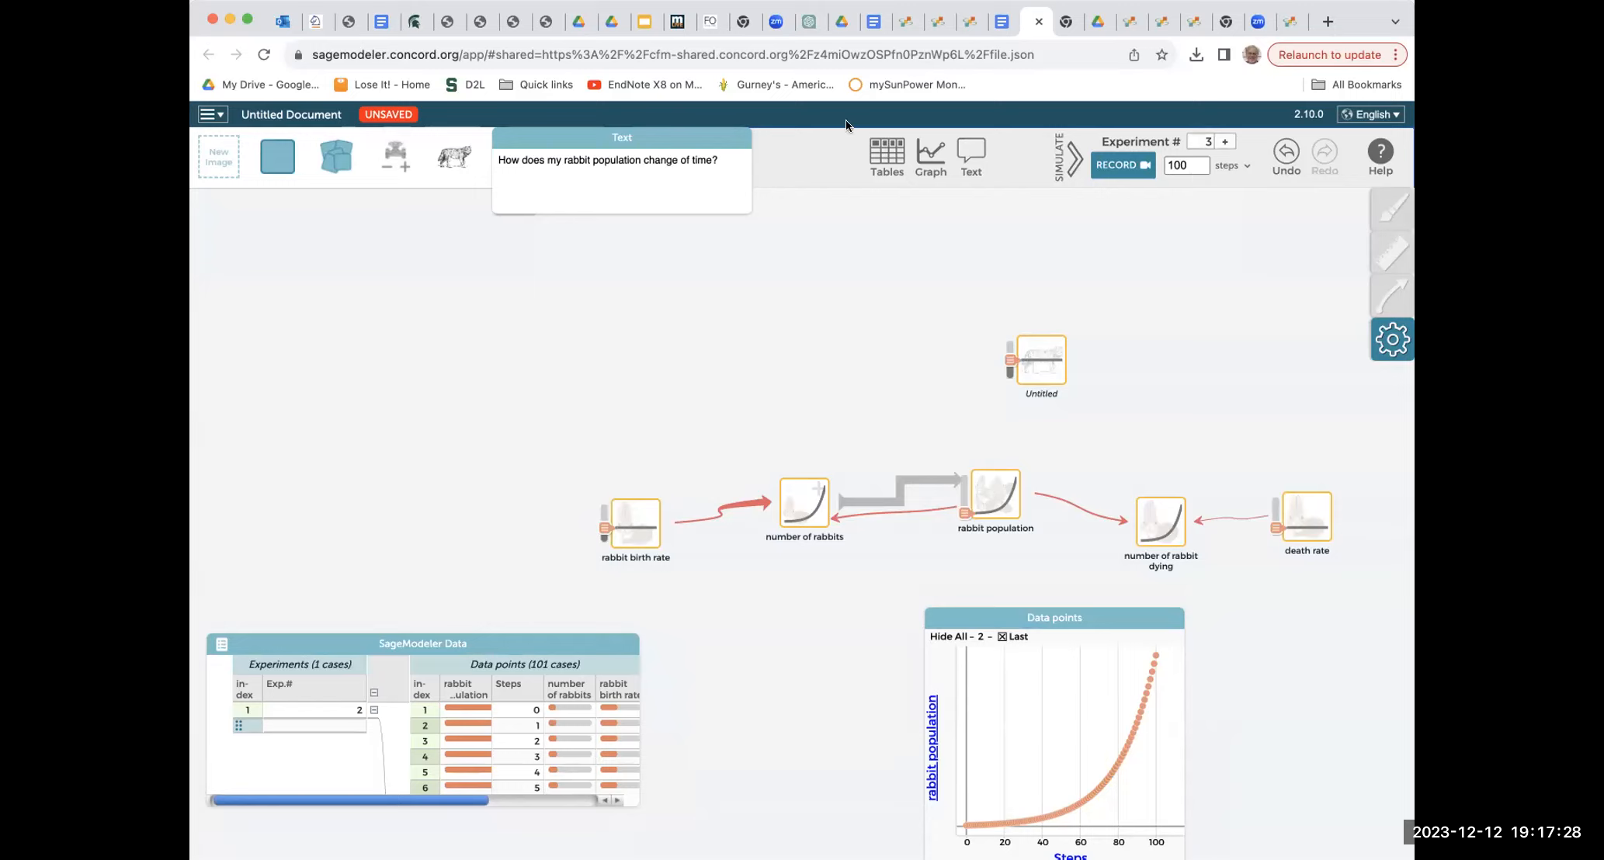
# - Save the rabbit model as a local file named "Population model"
pyautogui.click(212, 114)
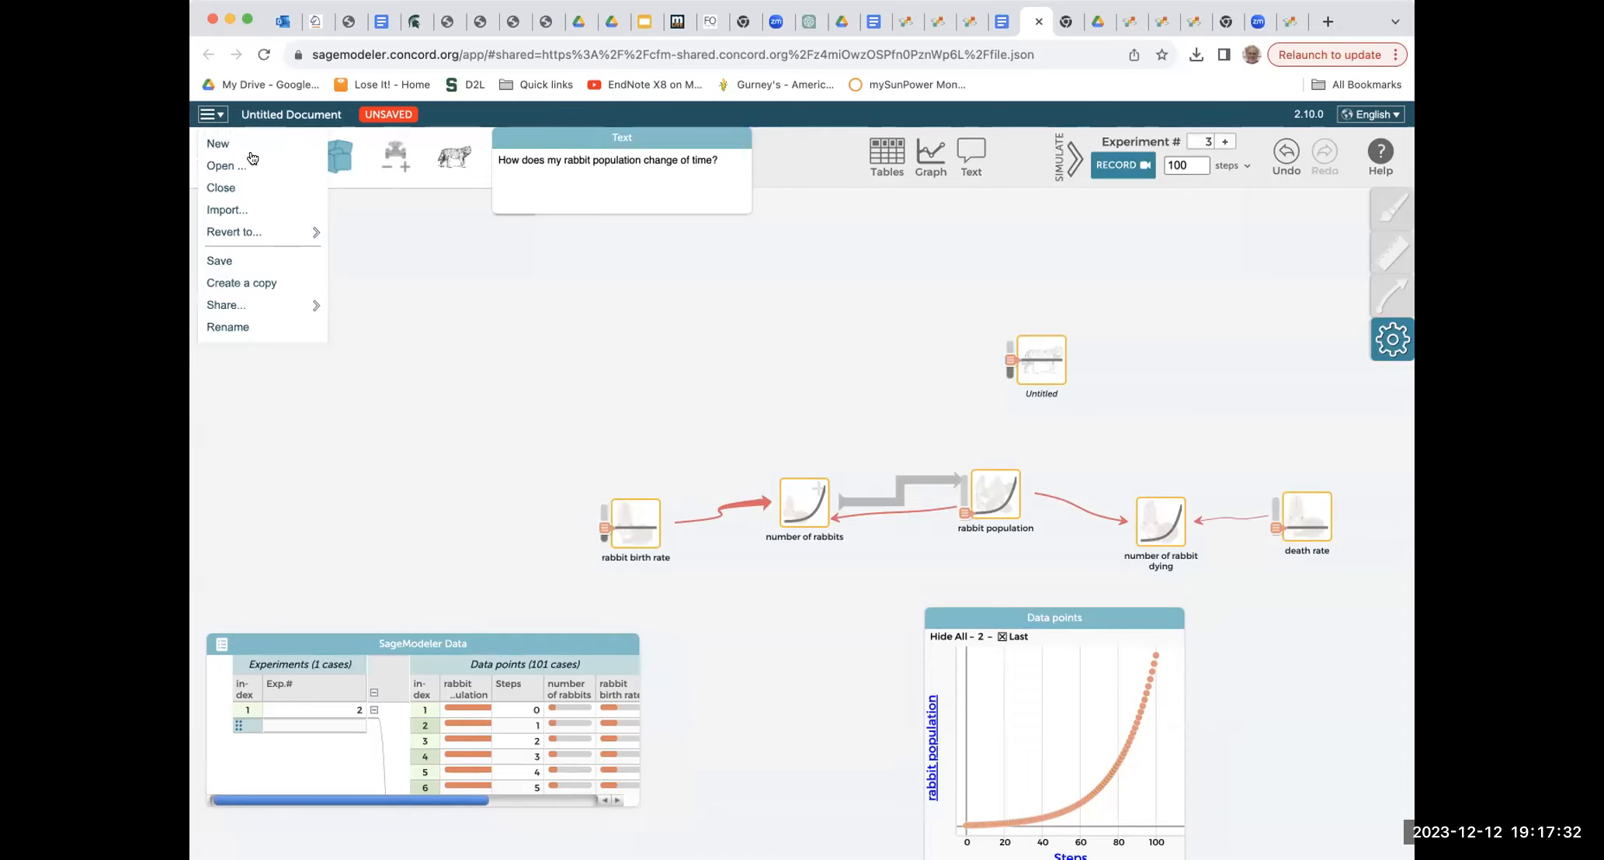
pyautogui.click(219, 263)
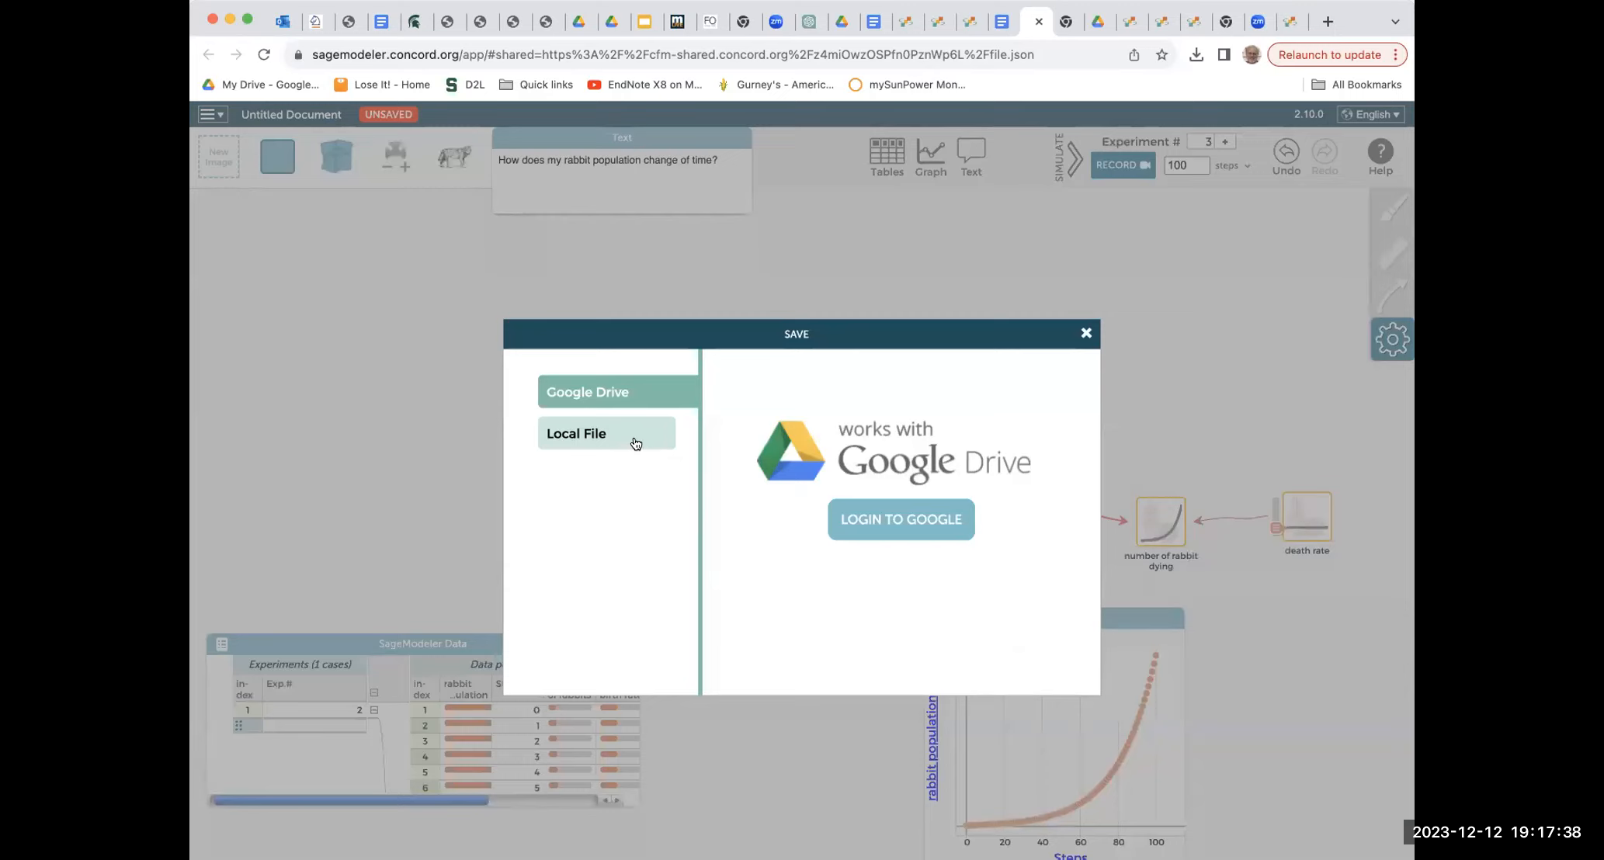
pyautogui.click(635, 443)
pyautogui.click(850, 373)
pyautogui.press('BackSpace')
pyautogui.press('BackSpace')
pyautogui.press('BackSpace')
pyautogui.press('BackSpace')
pyautogui.press('BackSpace')
pyautogui.press('BackSpace')
pyautogui.press('BackSpace')
pyautogui.press('BackSpace')
pyautogui.press('BackSpace')
pyautogui.press('BackSpace')
pyautogui.press('BackSpace')
pyautogui.press('BackSpace')
pyautogui.press('BackSpace')
pyautogui.press('BackSpace')
pyautogui.press('BackSpace')
pyautogui.press('BackSpace')
pyautogui.press('BackSpace')
pyautogui.write('Po')
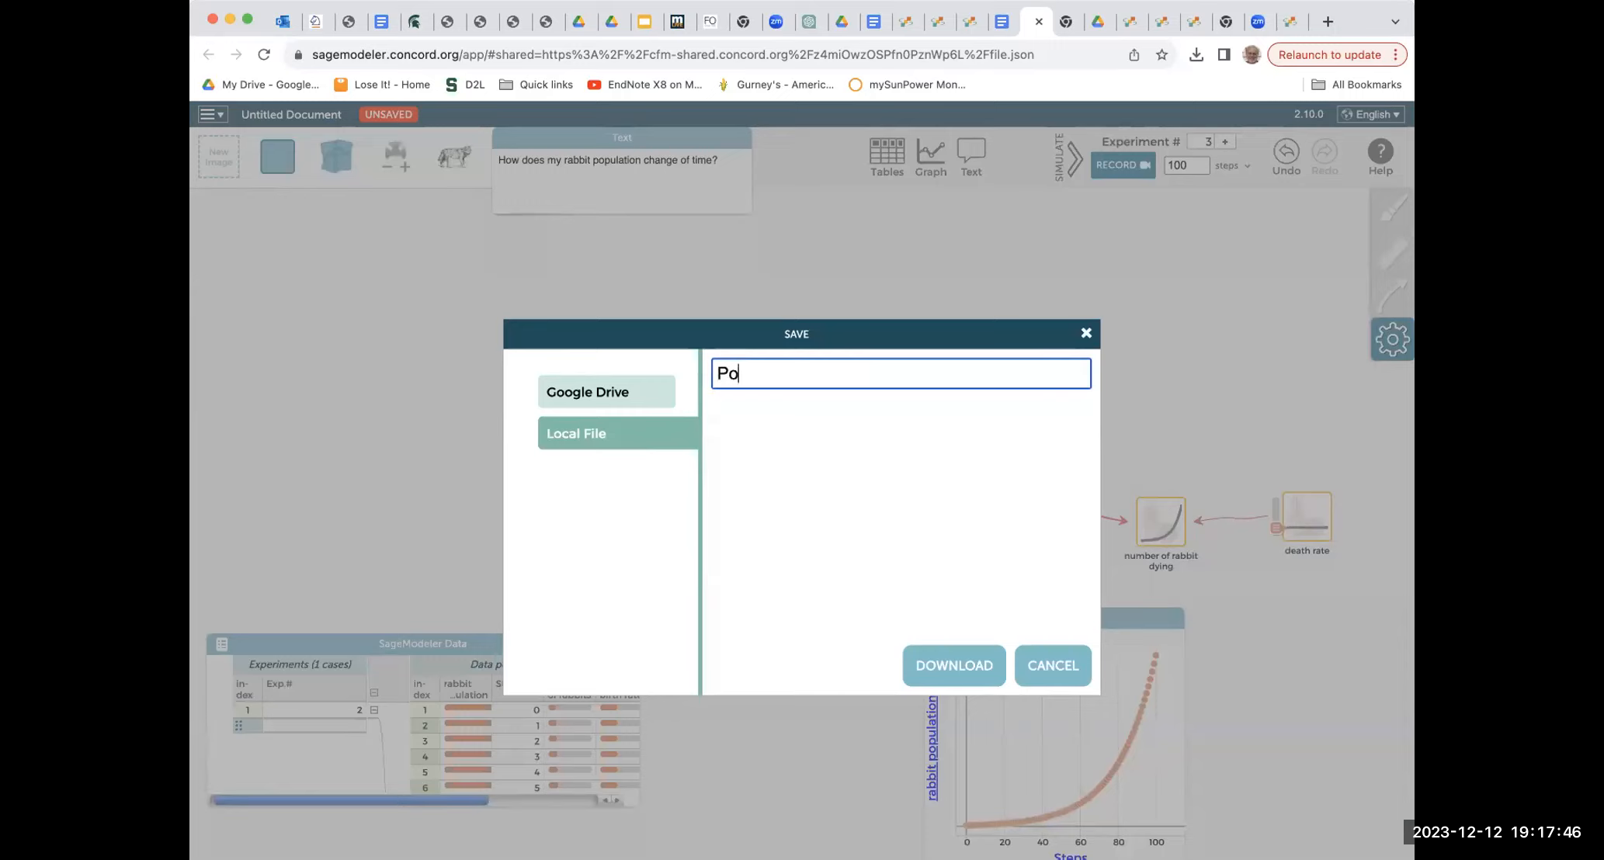
pyautogui.write('pulation model')
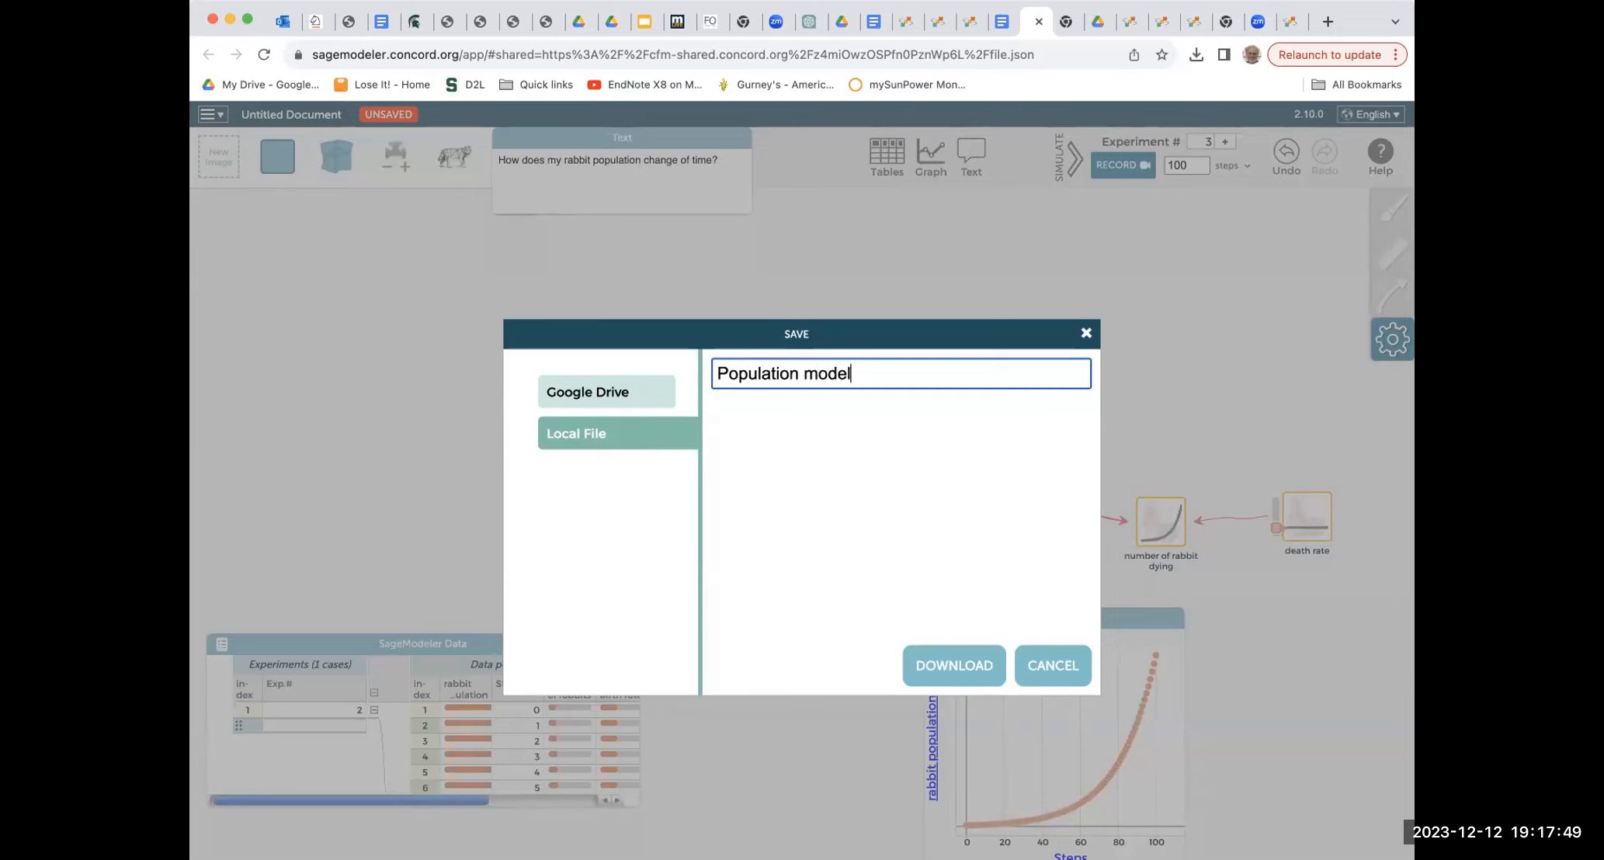
pyautogui.click(959, 661)
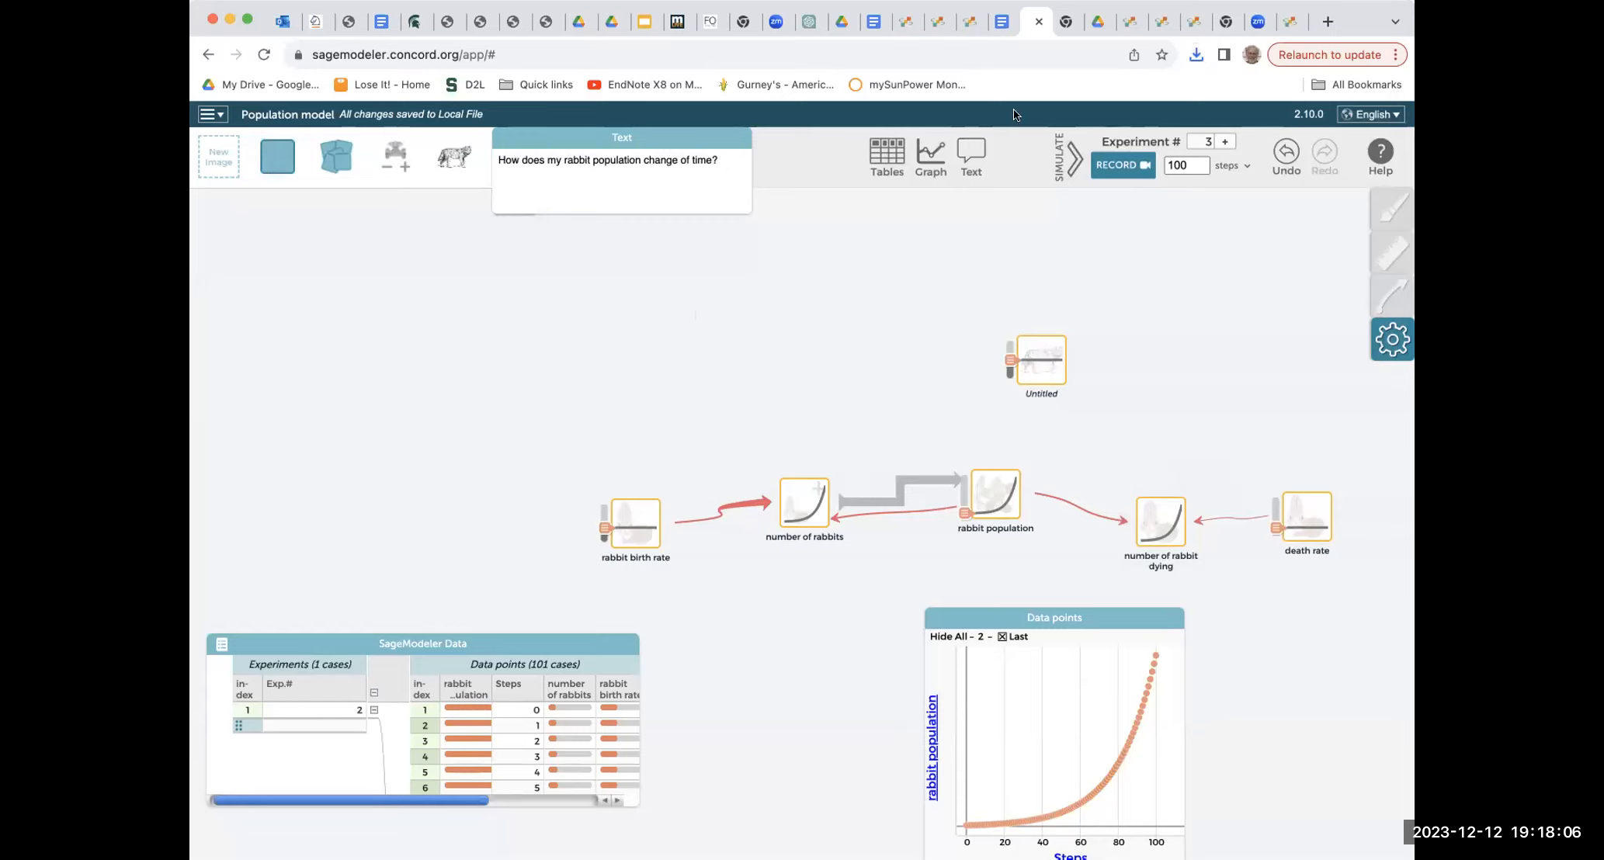
# - Close the saved model's browser tab and launch a new SageModeler session from the sagemodeler.concord.org home page
pyautogui.click(1037, 23)
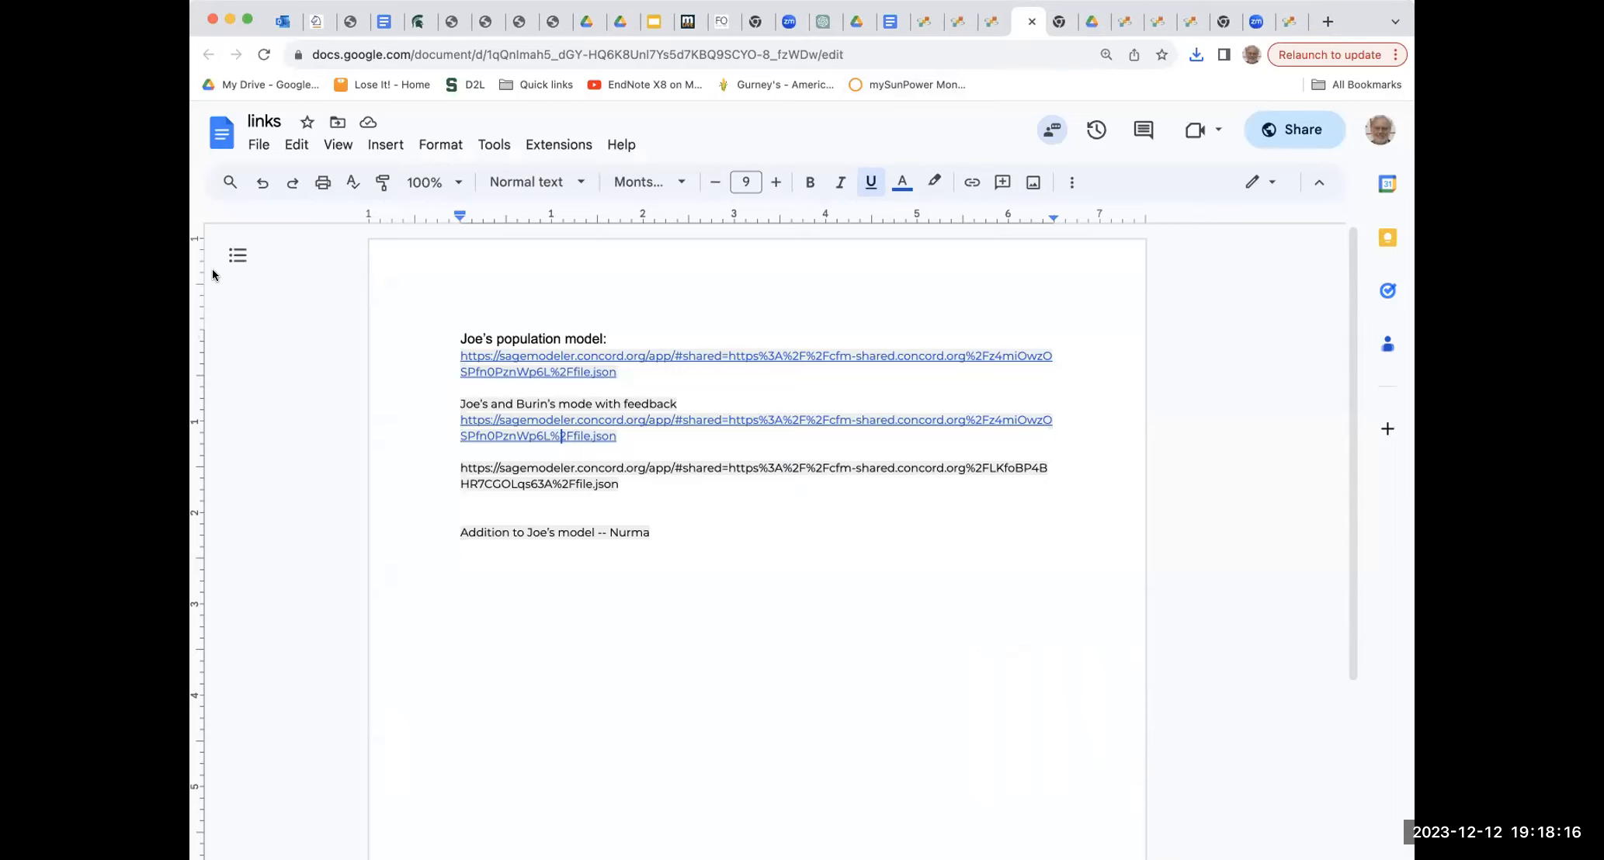
pyautogui.click(212, 333)
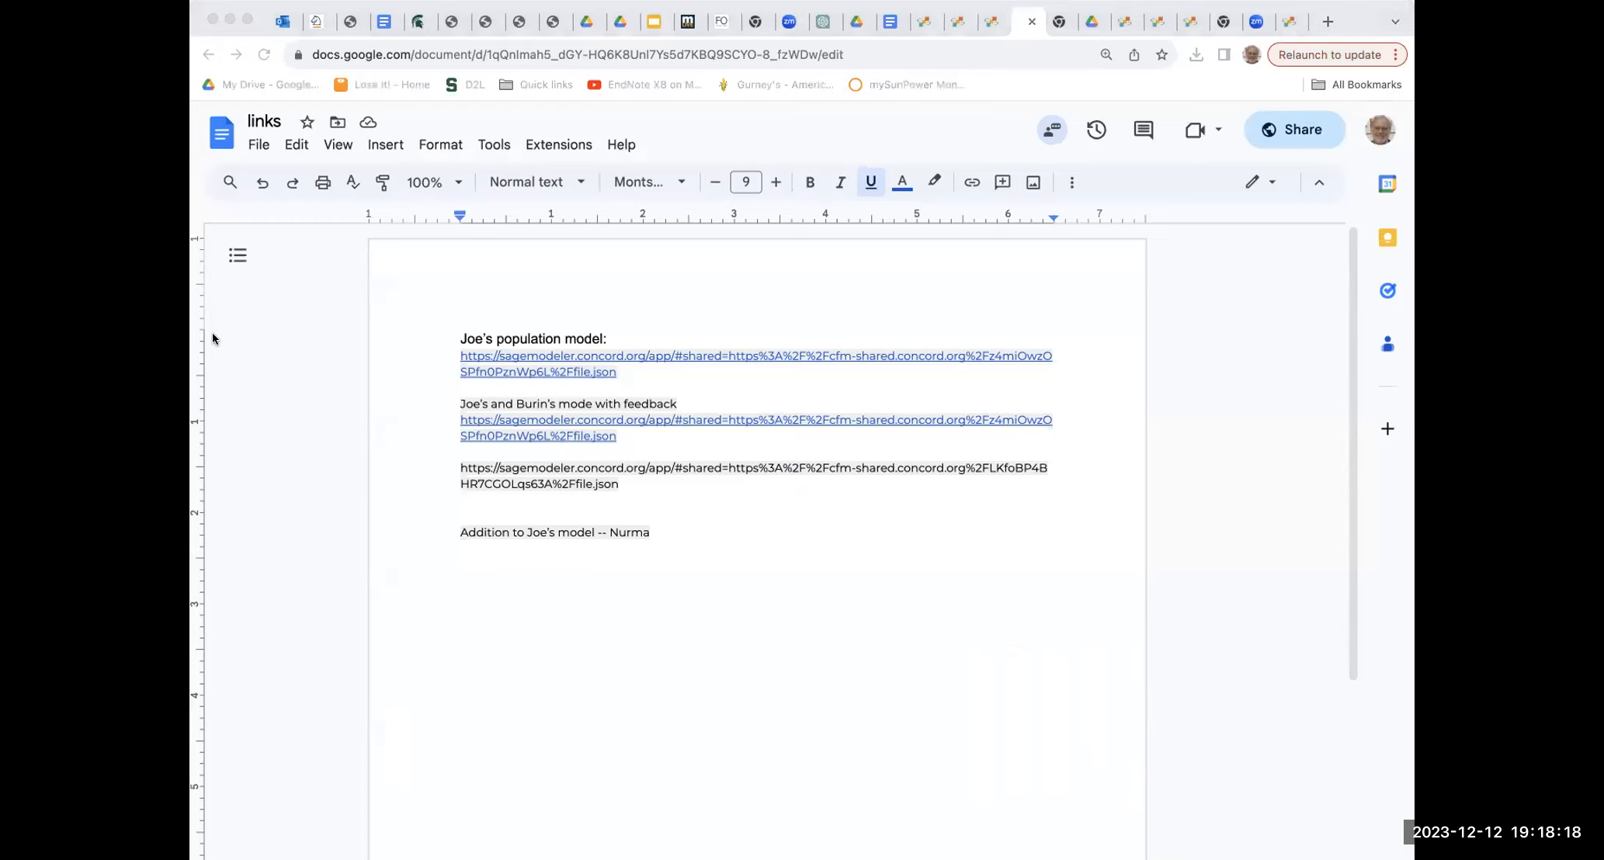
pyautogui.click(839, 636)
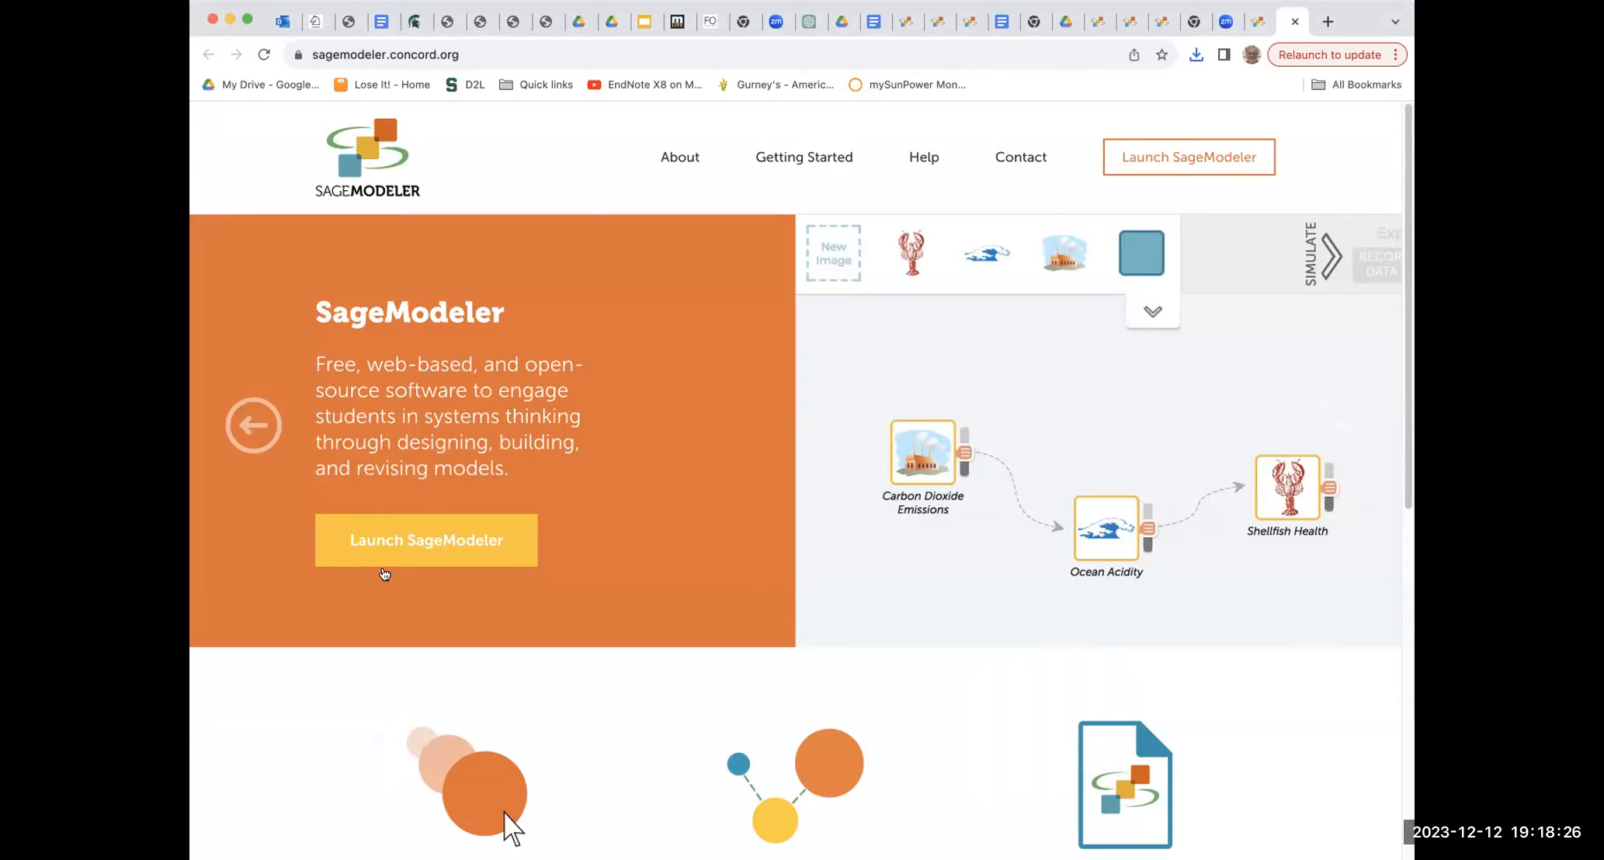
pyautogui.click(396, 540)
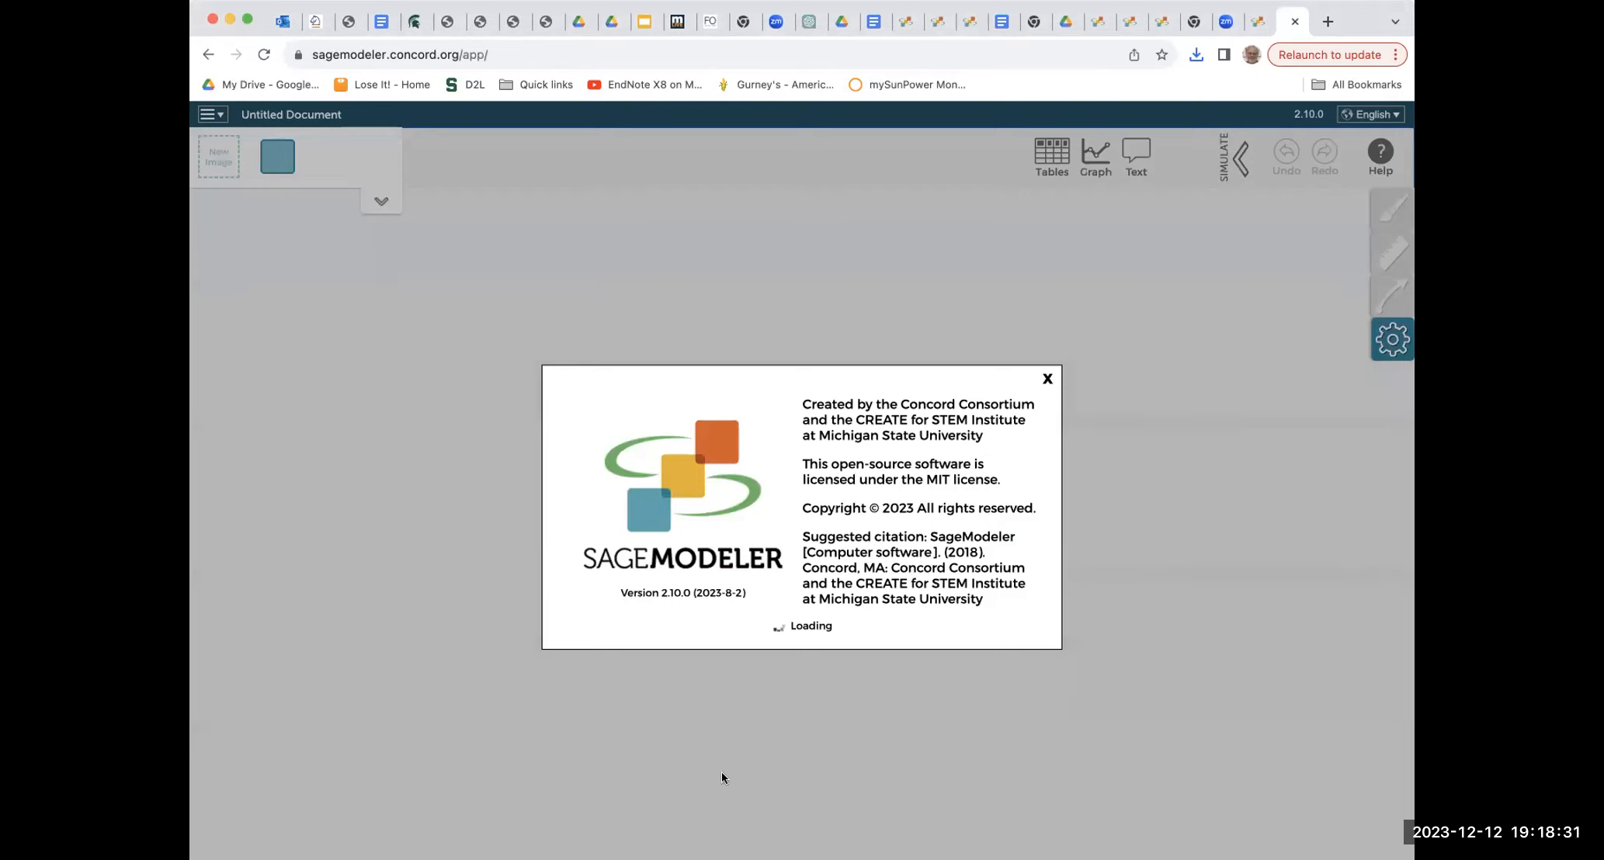
# - Open the saved Population model from a local file
pyautogui.click(685, 494)
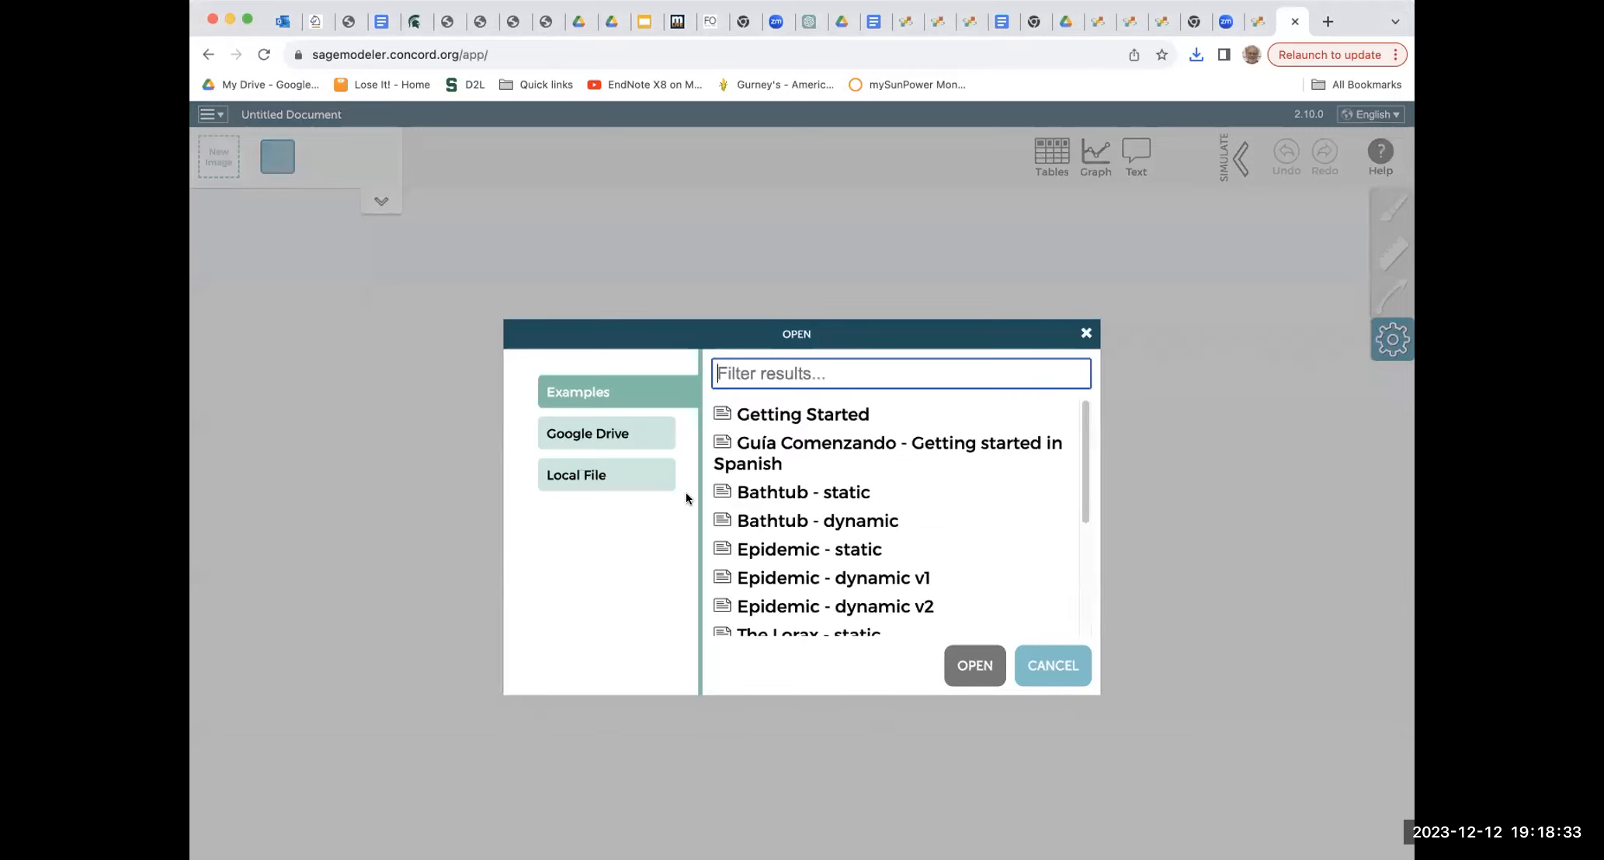
pyautogui.click(610, 477)
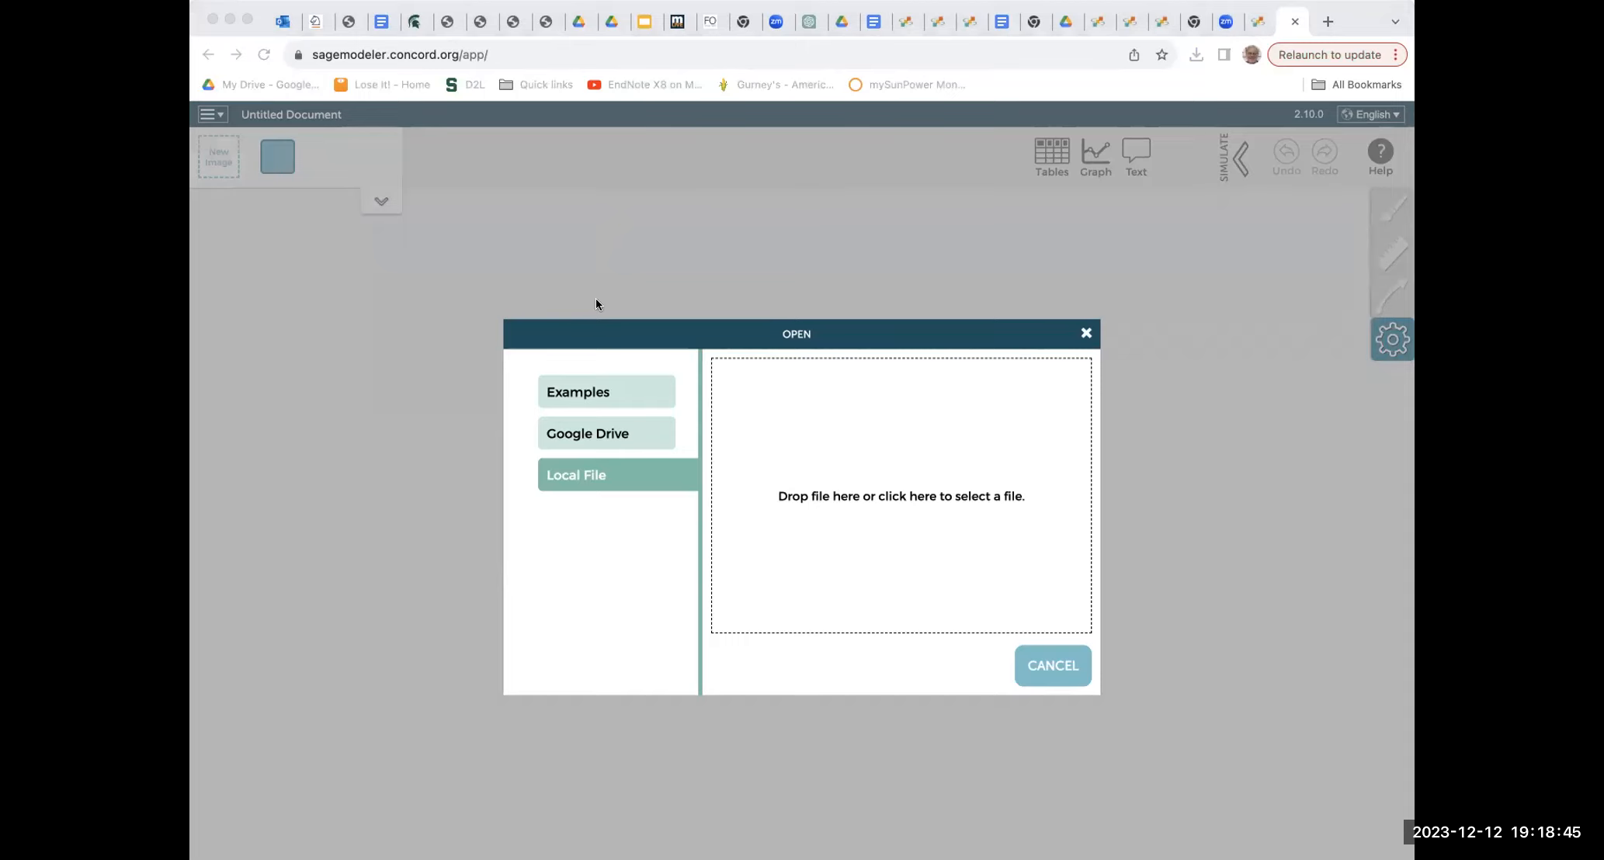
pyautogui.moveTo(1121, 233); pyautogui.dragTo(881, 518)
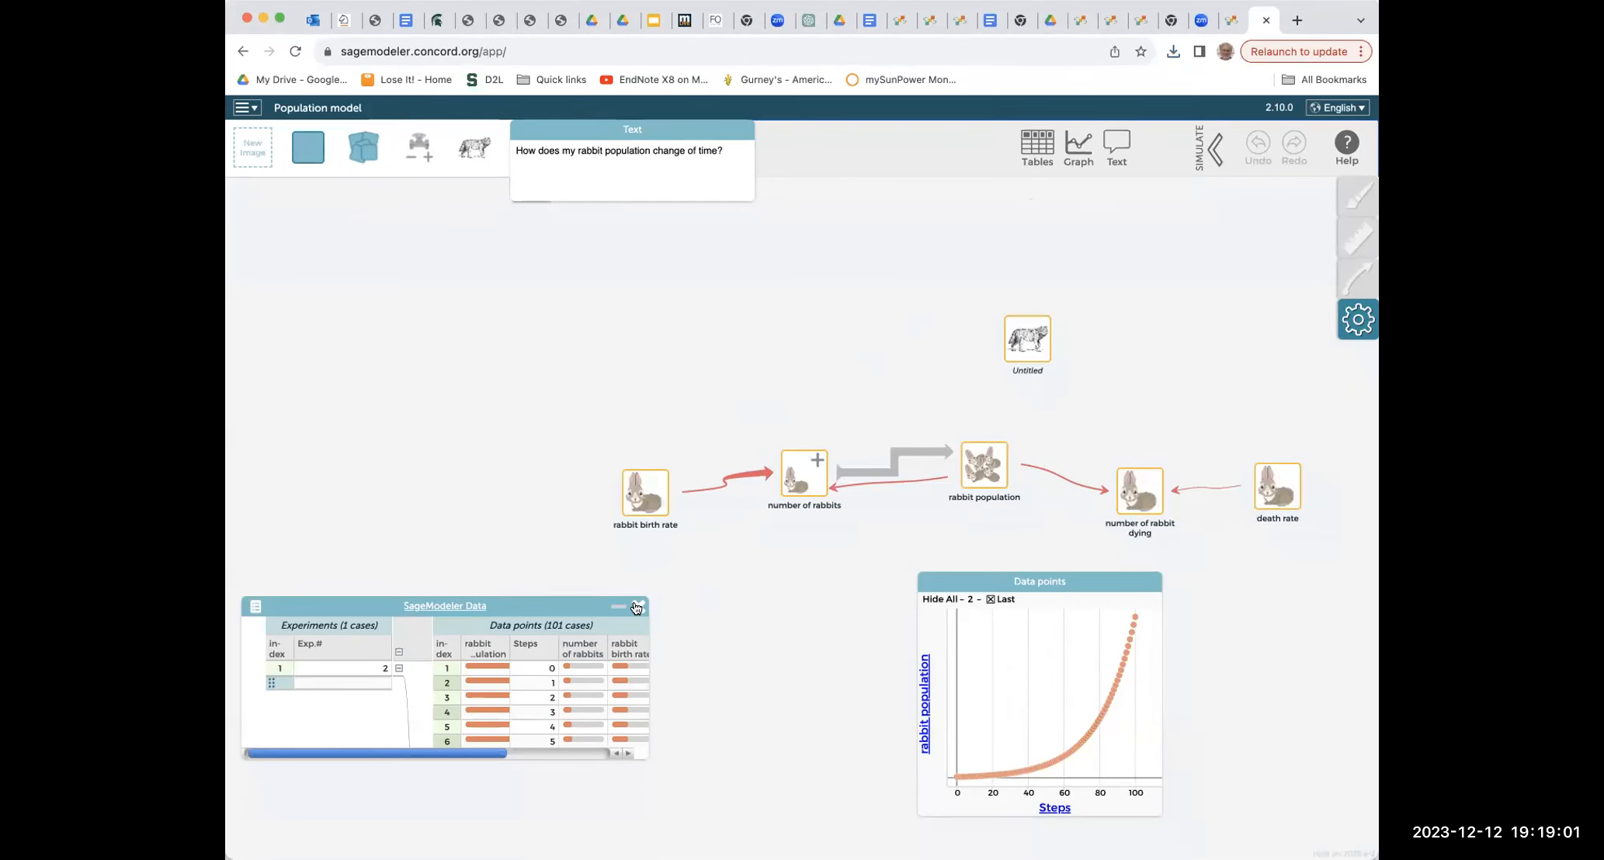
# - Enlarge the SageModeler Data table and arrange it beside the Data points graph below the model
pyautogui.moveTo(645, 756); pyautogui.dragTo(665, 817)
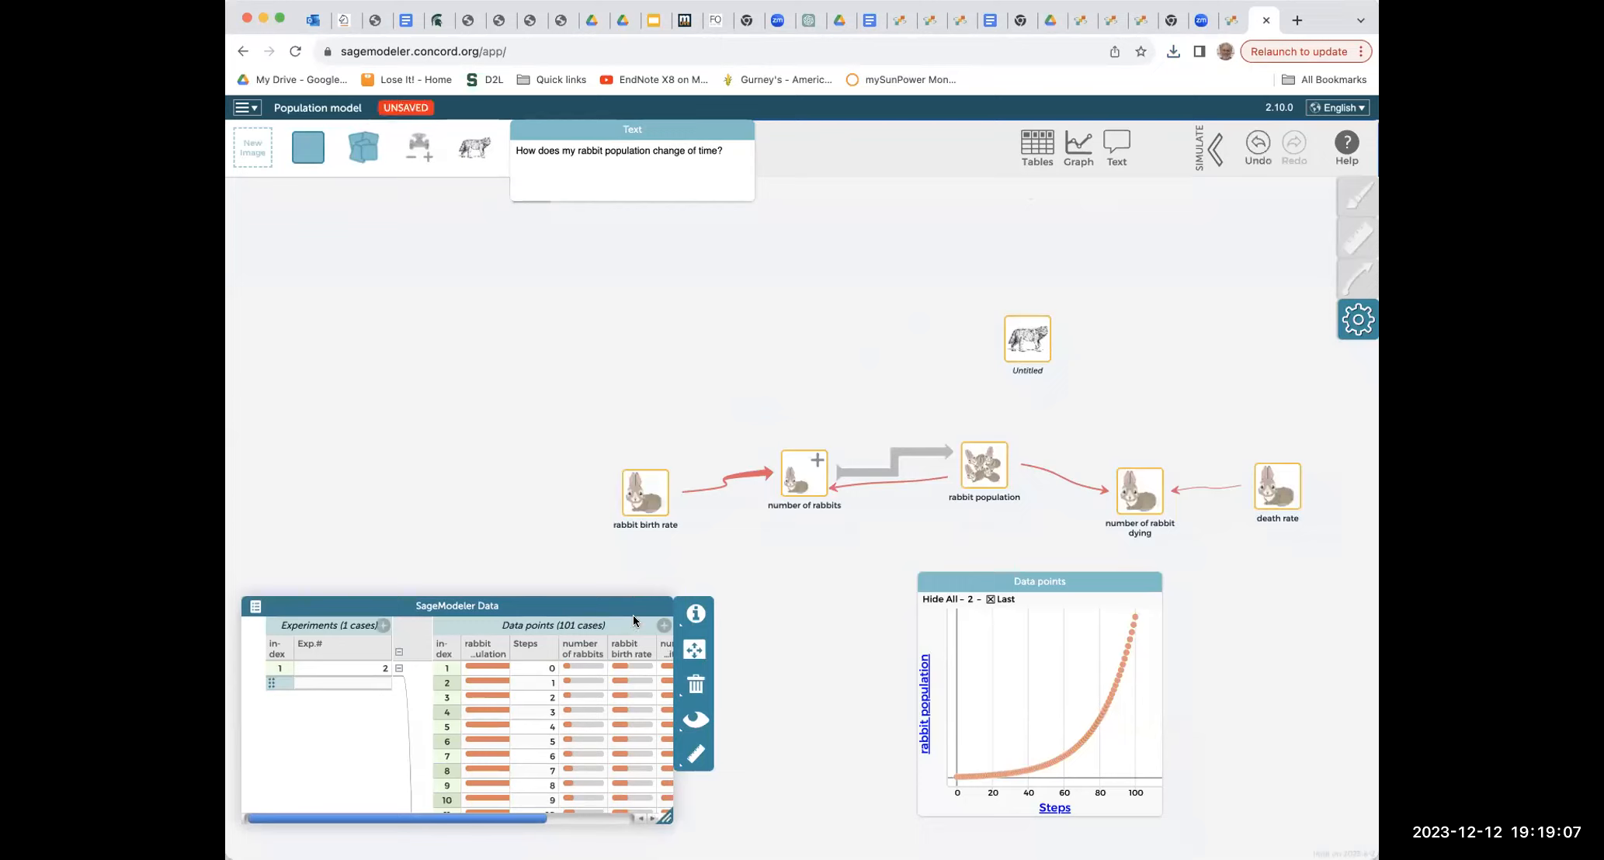
pyautogui.moveTo(553, 605)
pyautogui.mouseDown()
pyautogui.moveTo(582, 605)
pyautogui.moveTo(573, 629)
pyautogui.mouseUp()
pyautogui.moveTo(1101, 582); pyautogui.dragTo(950, 625)
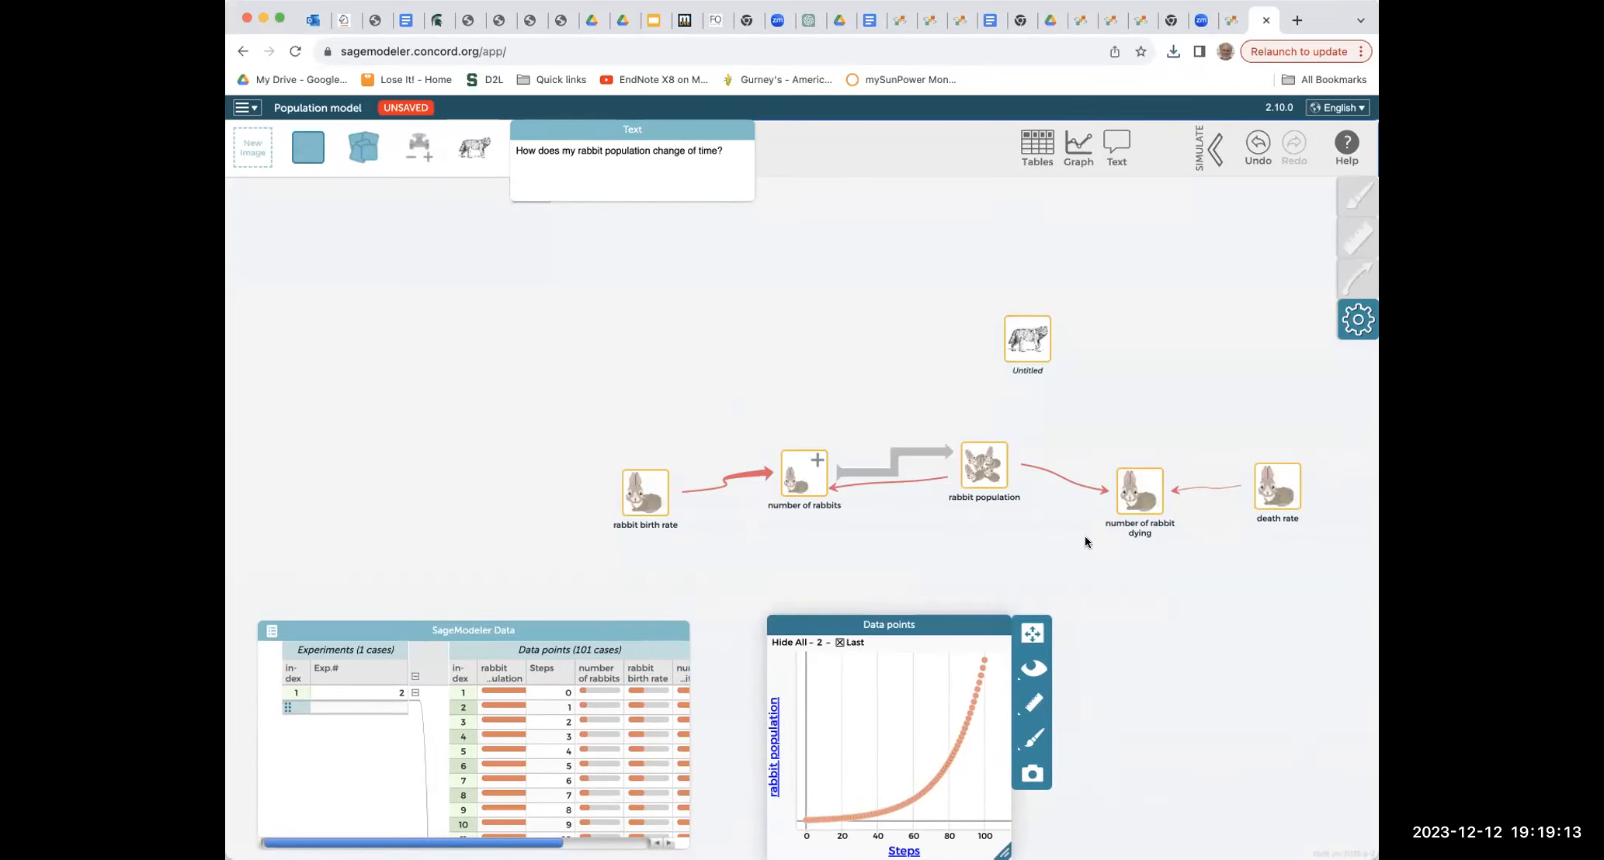
pyautogui.click(1008, 566)
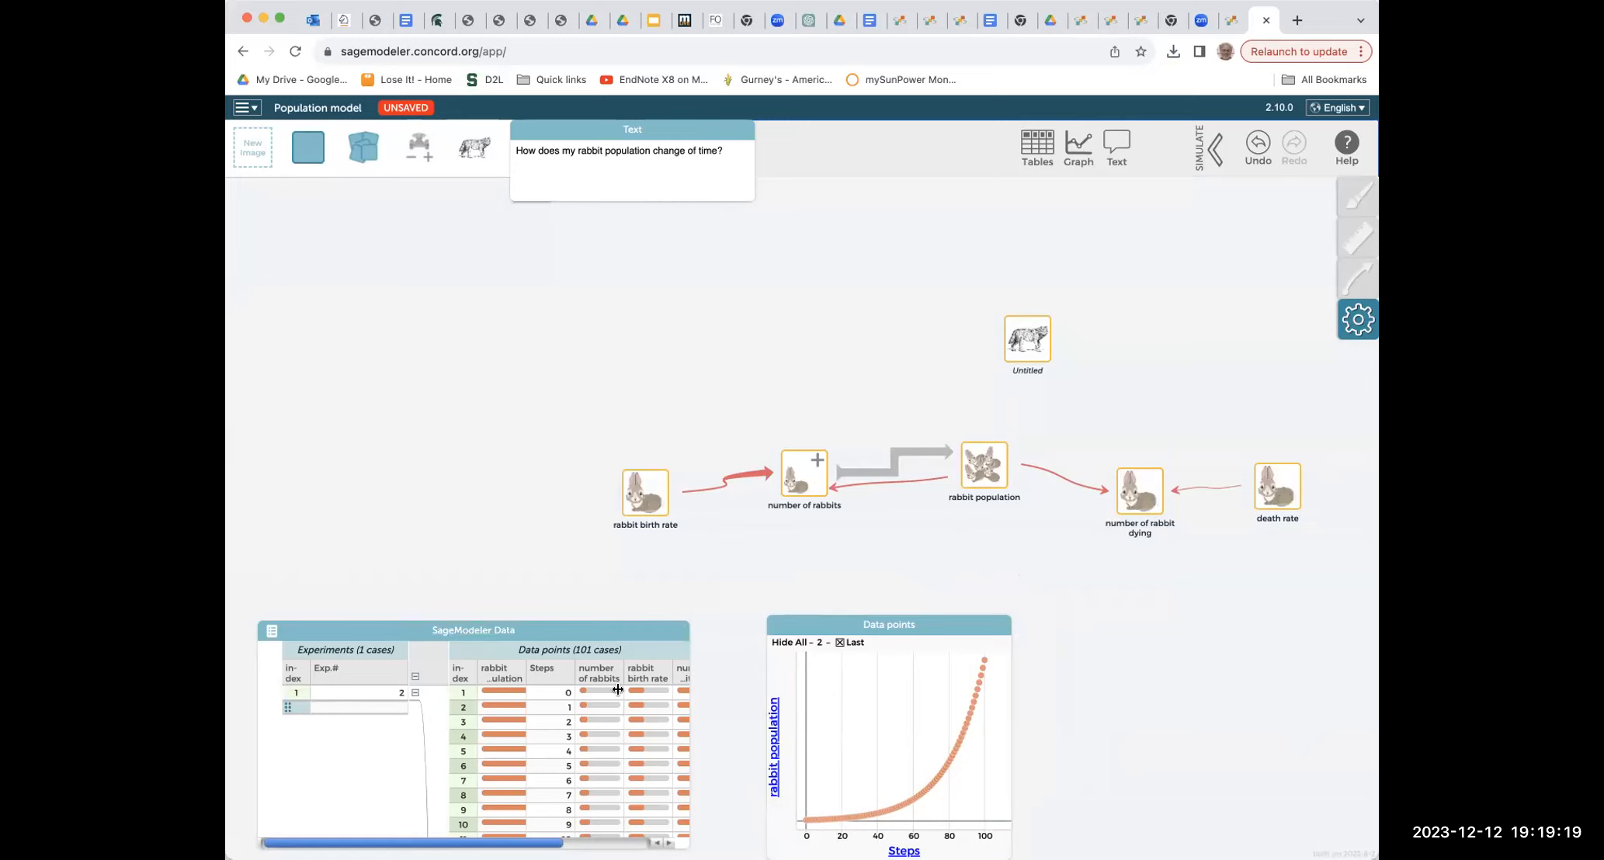
# - Delete all cases from the SageModeler Data table
pyautogui.click(621, 637)
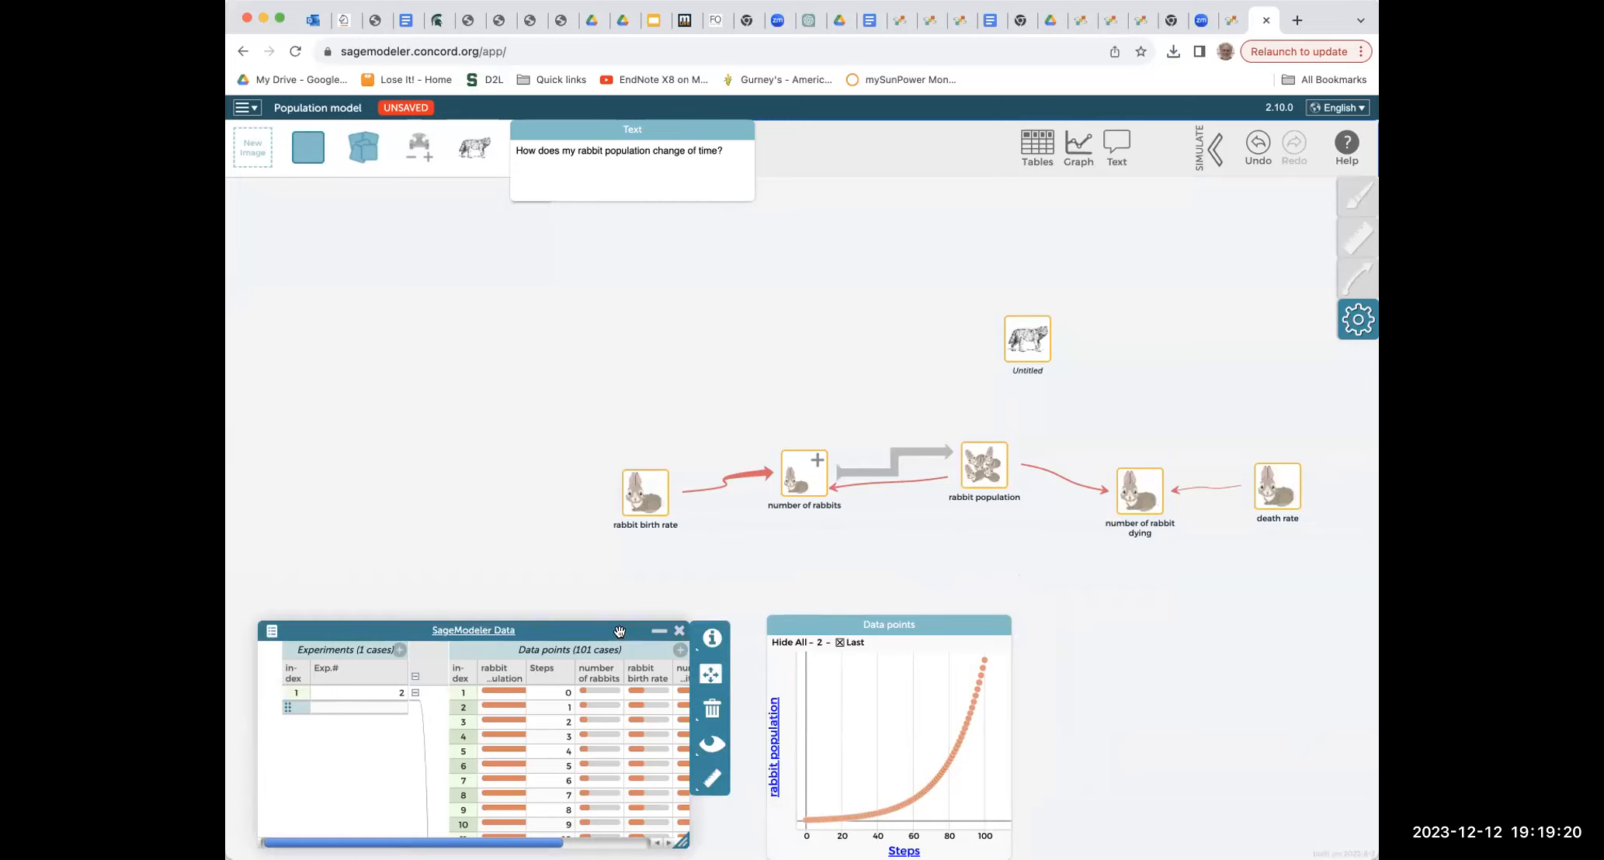
pyautogui.click(709, 708)
pyautogui.click(727, 714)
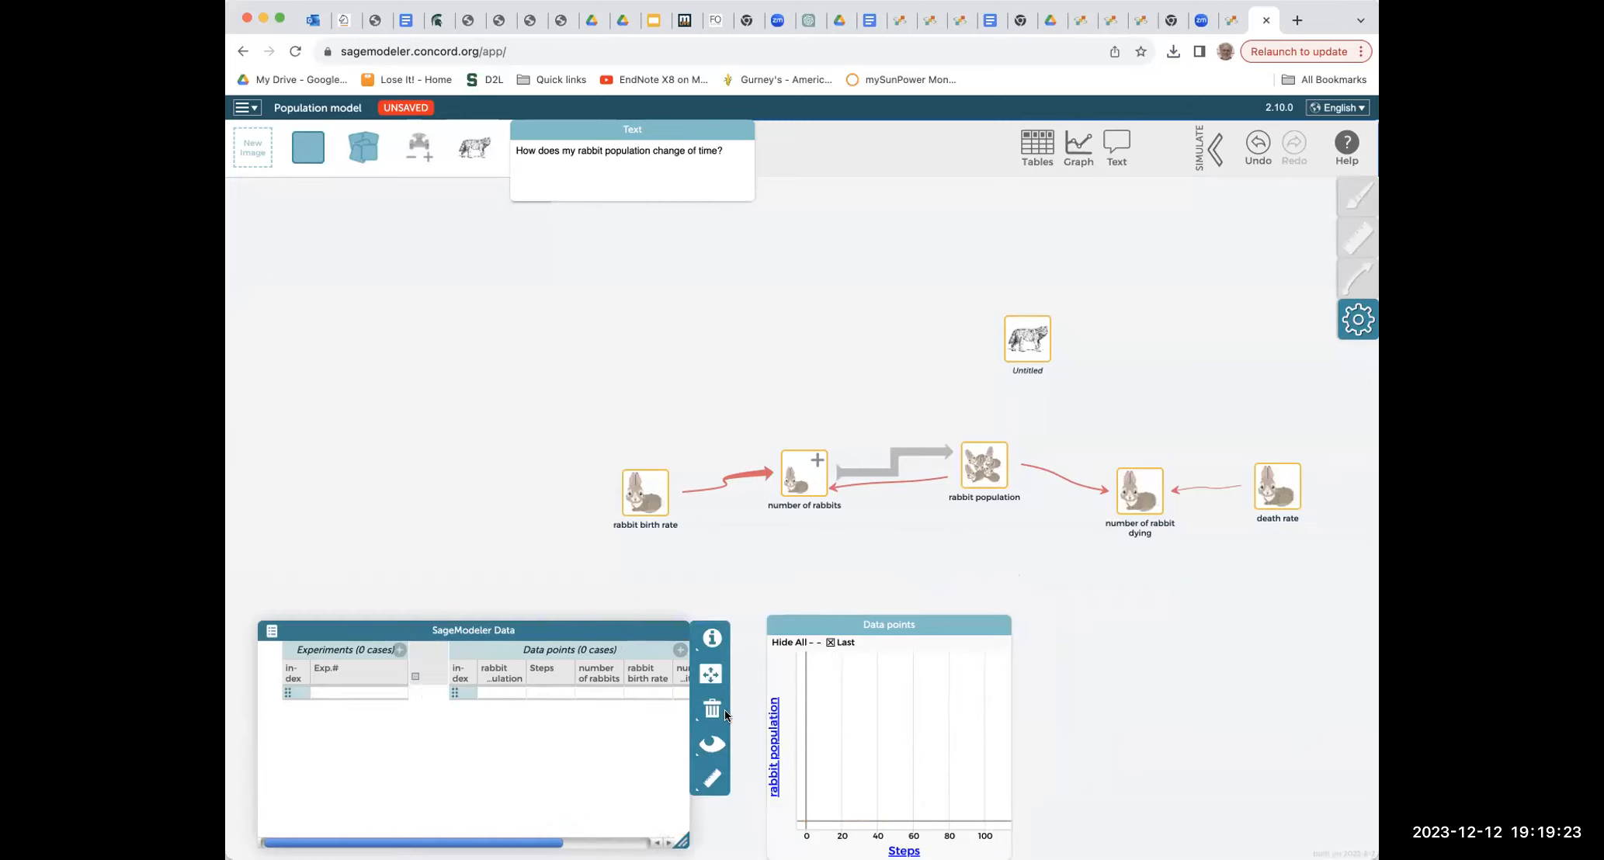
pyautogui.click(410, 599)
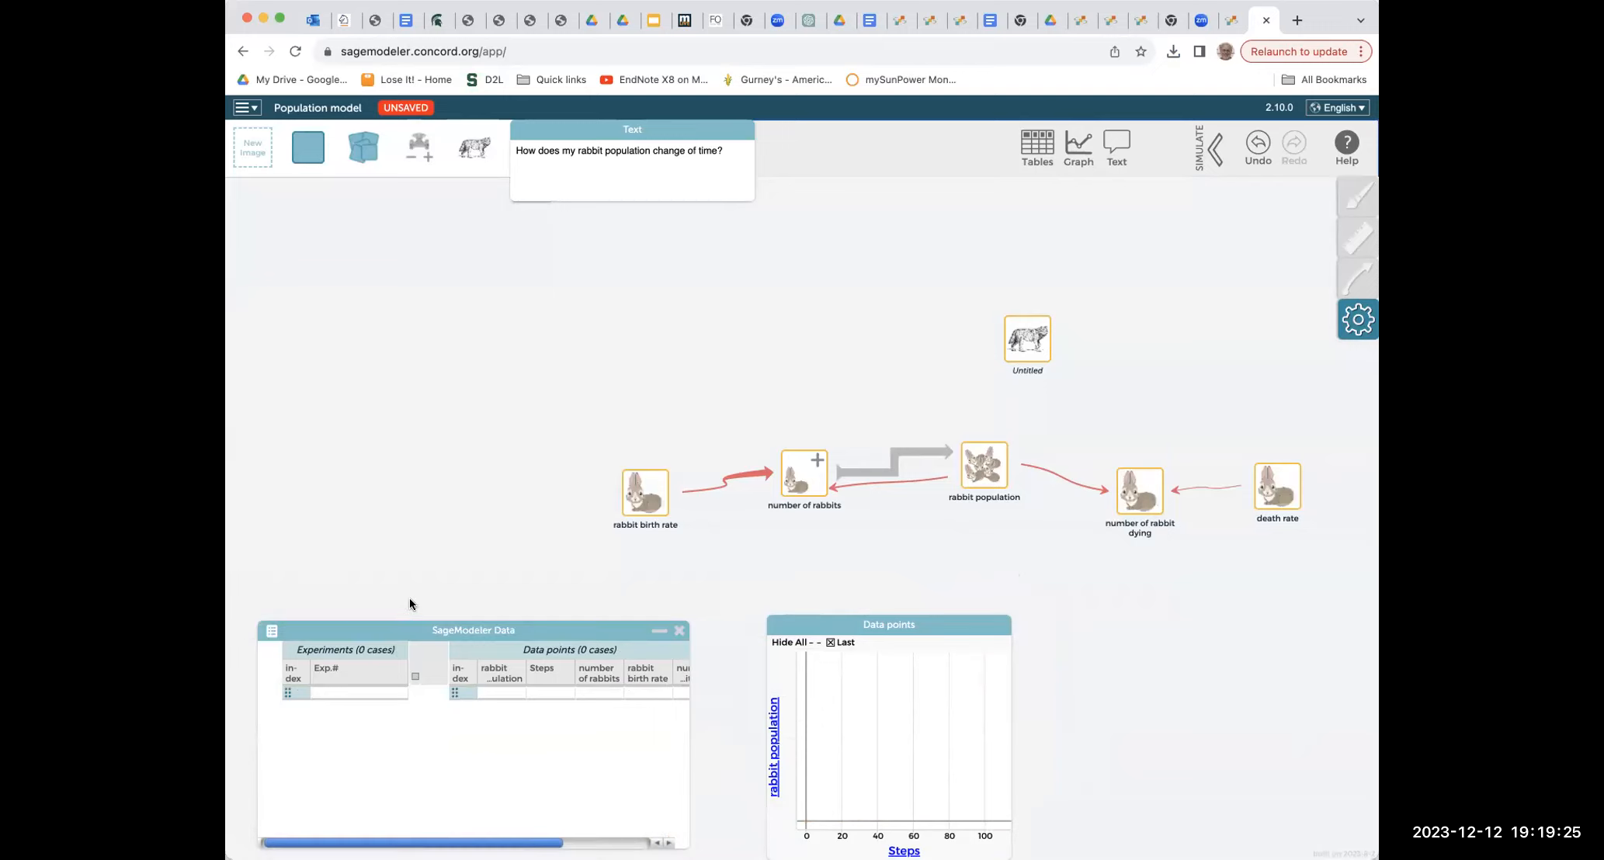
pyautogui.moveTo(410, 598); pyautogui.dragTo(606, 303)
# - Save the model with its cleared data as the local file "Population model"
pyautogui.click(253, 113)
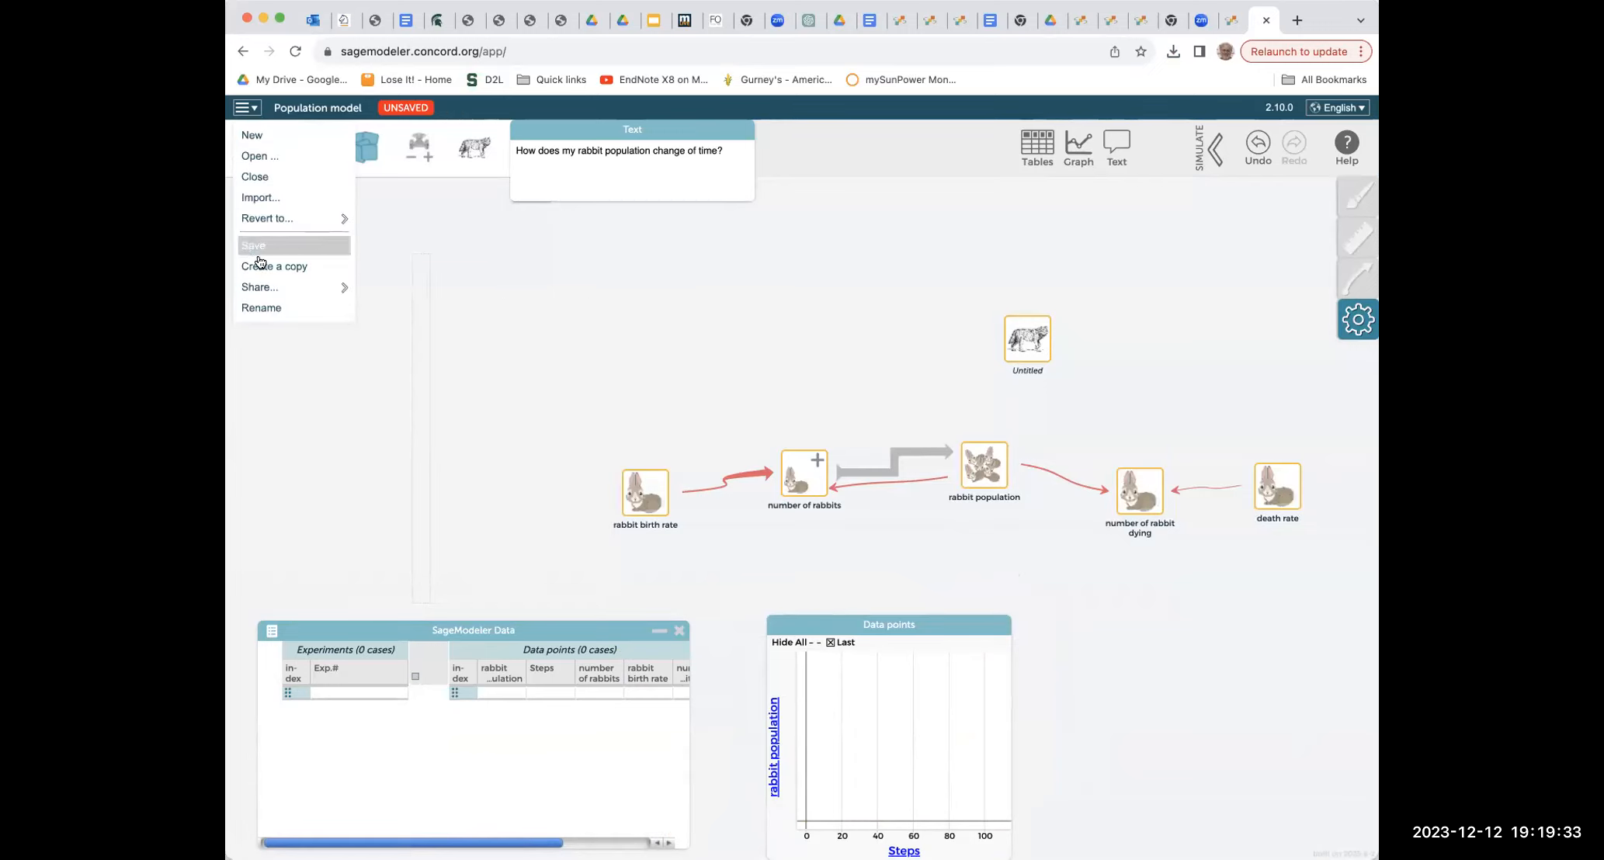
pyautogui.click(259, 246)
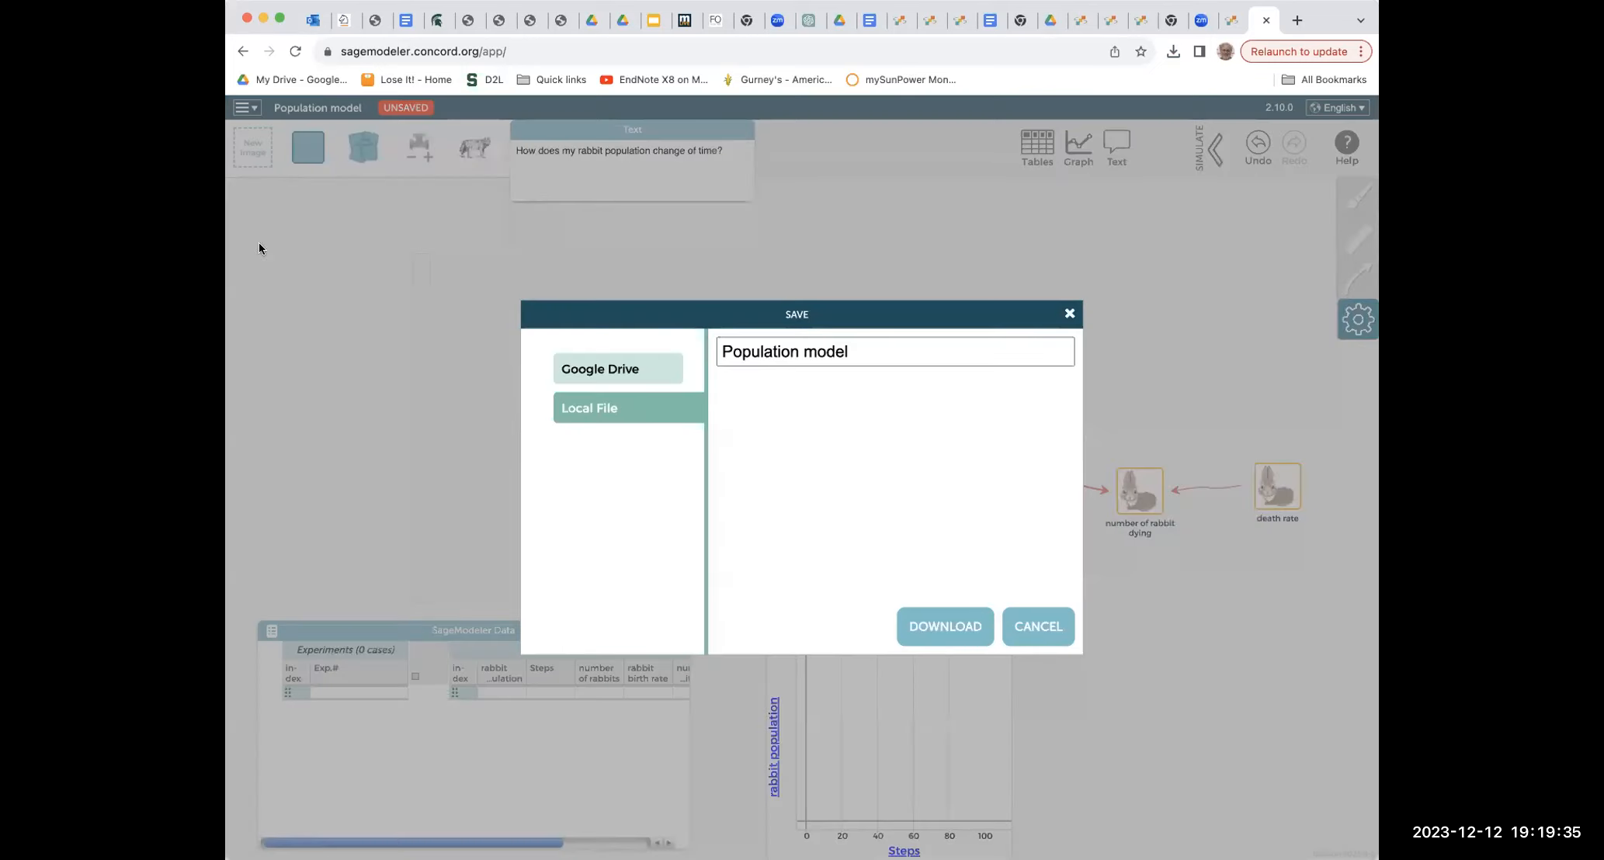
pyautogui.click(961, 630)
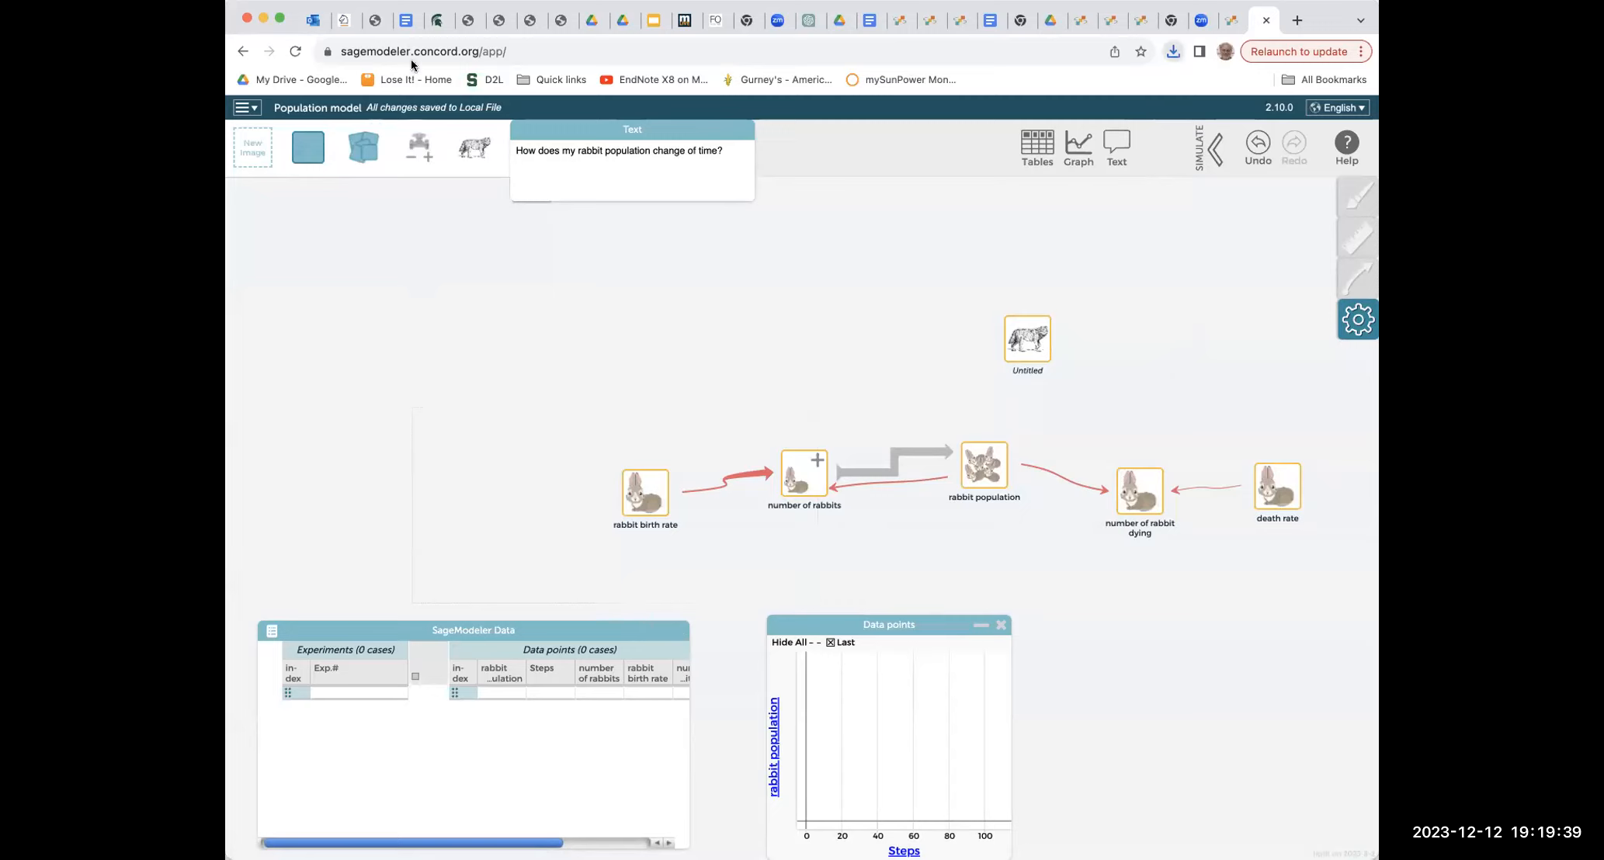
# - Show the simulation controls and close the SageModeler Data table and the Data points graph
pyautogui.click(1215, 154)
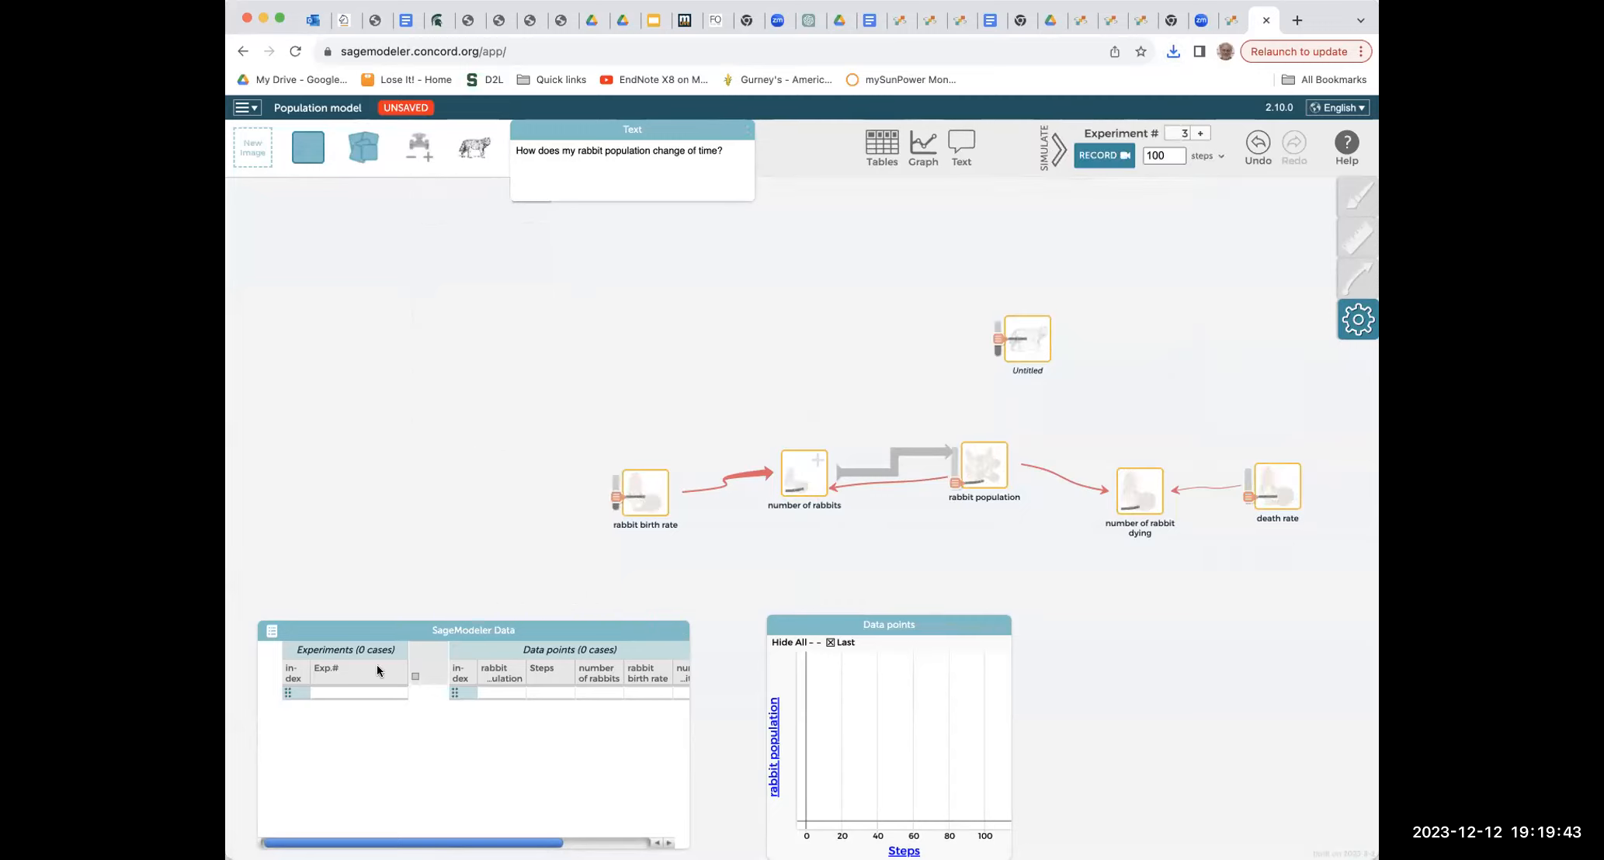
pyautogui.click(680, 630)
pyautogui.click(1002, 630)
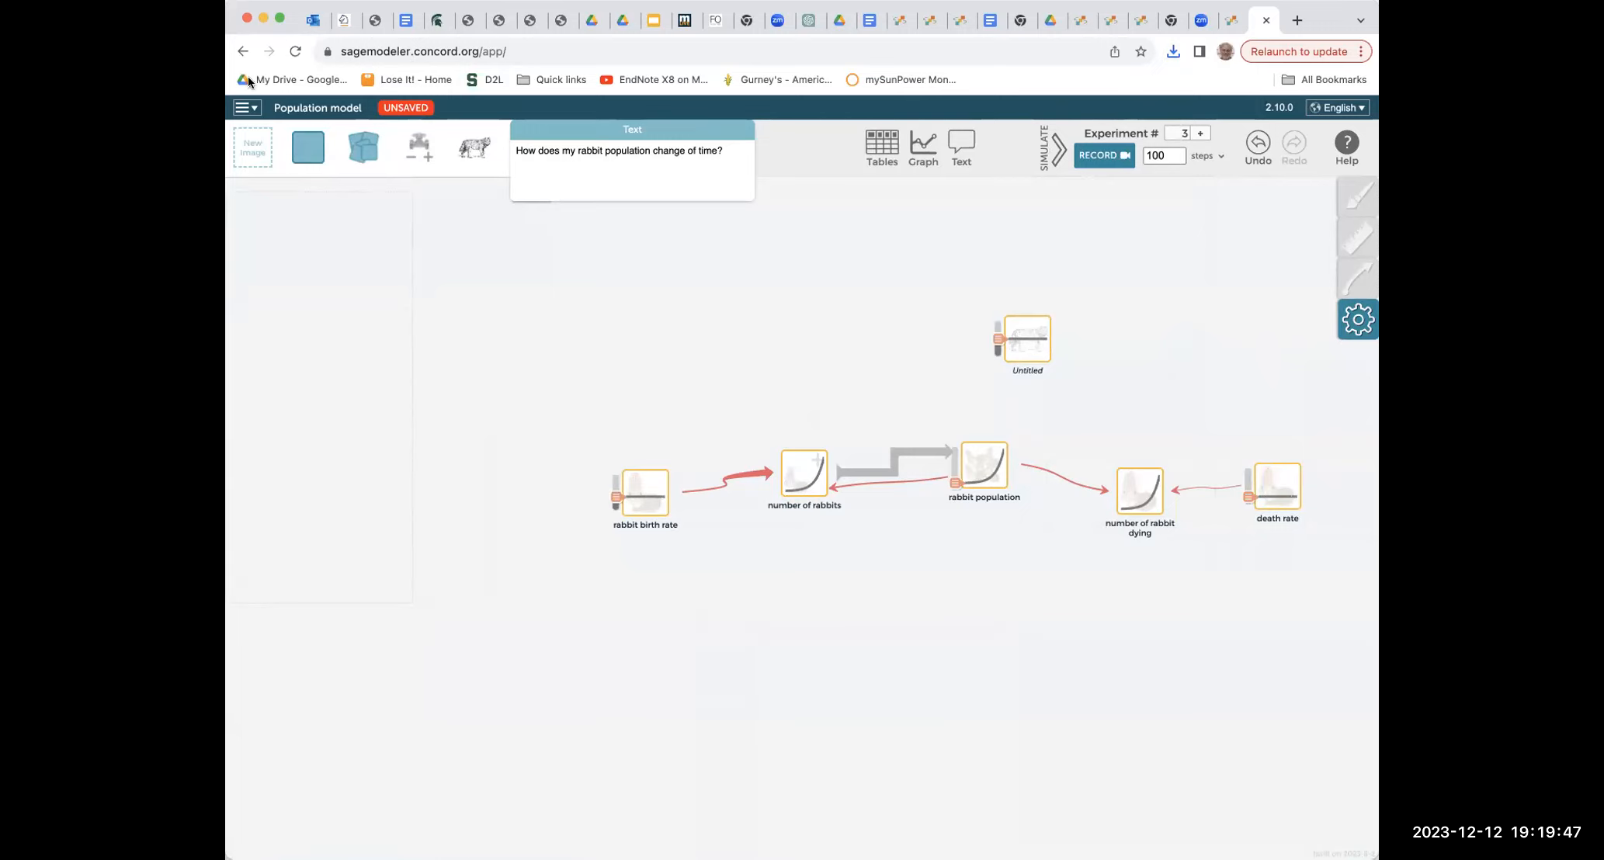
# - Save the model without its table and graph as the local file "Population model"
pyautogui.click(250, 108)
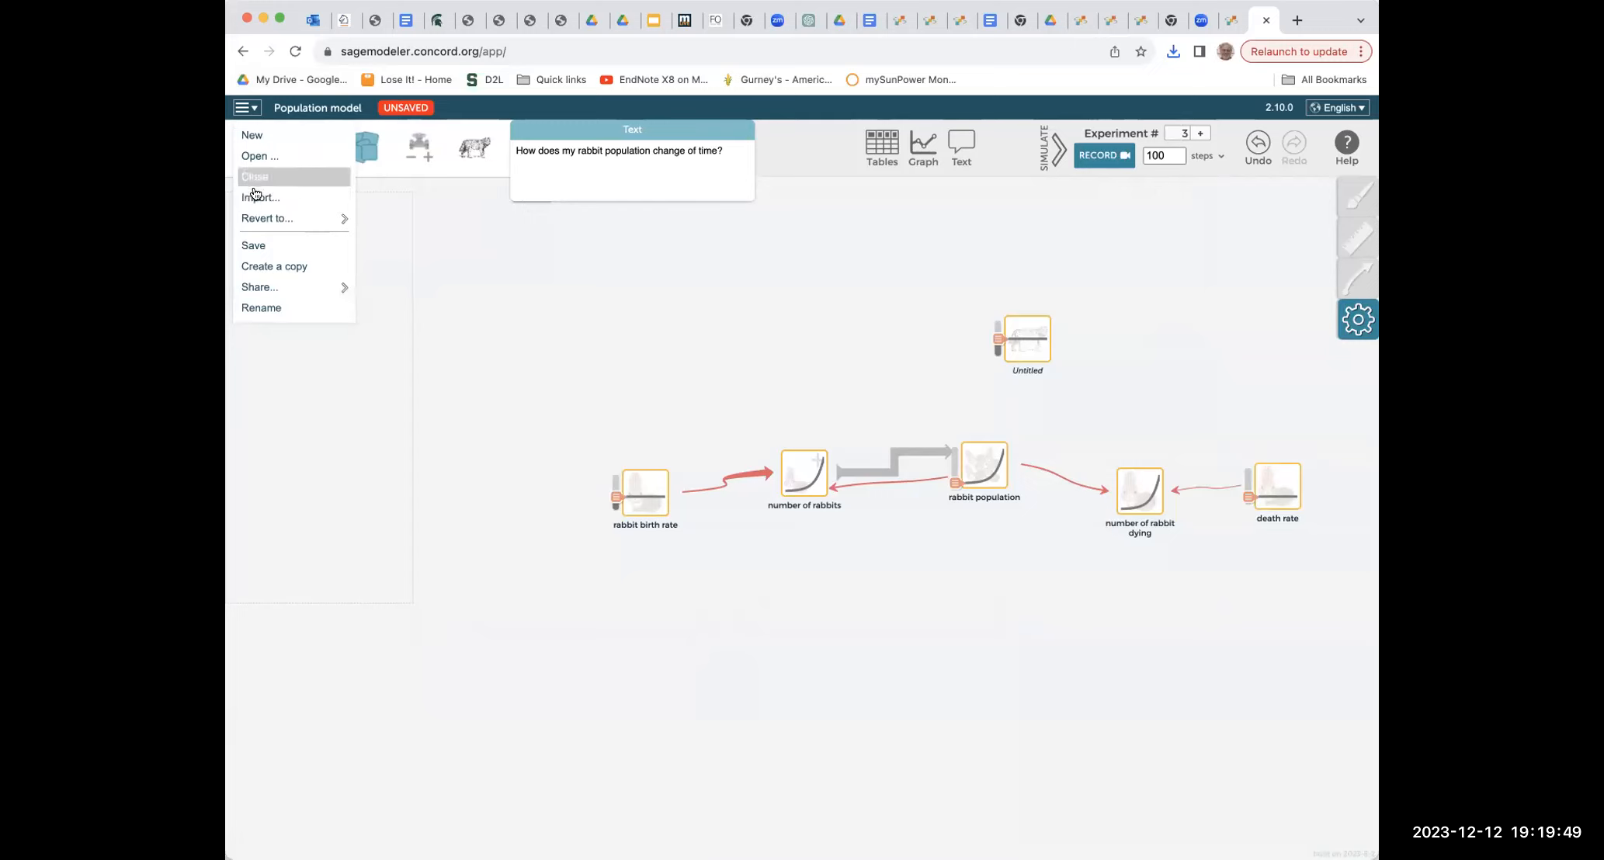
pyautogui.click(257, 246)
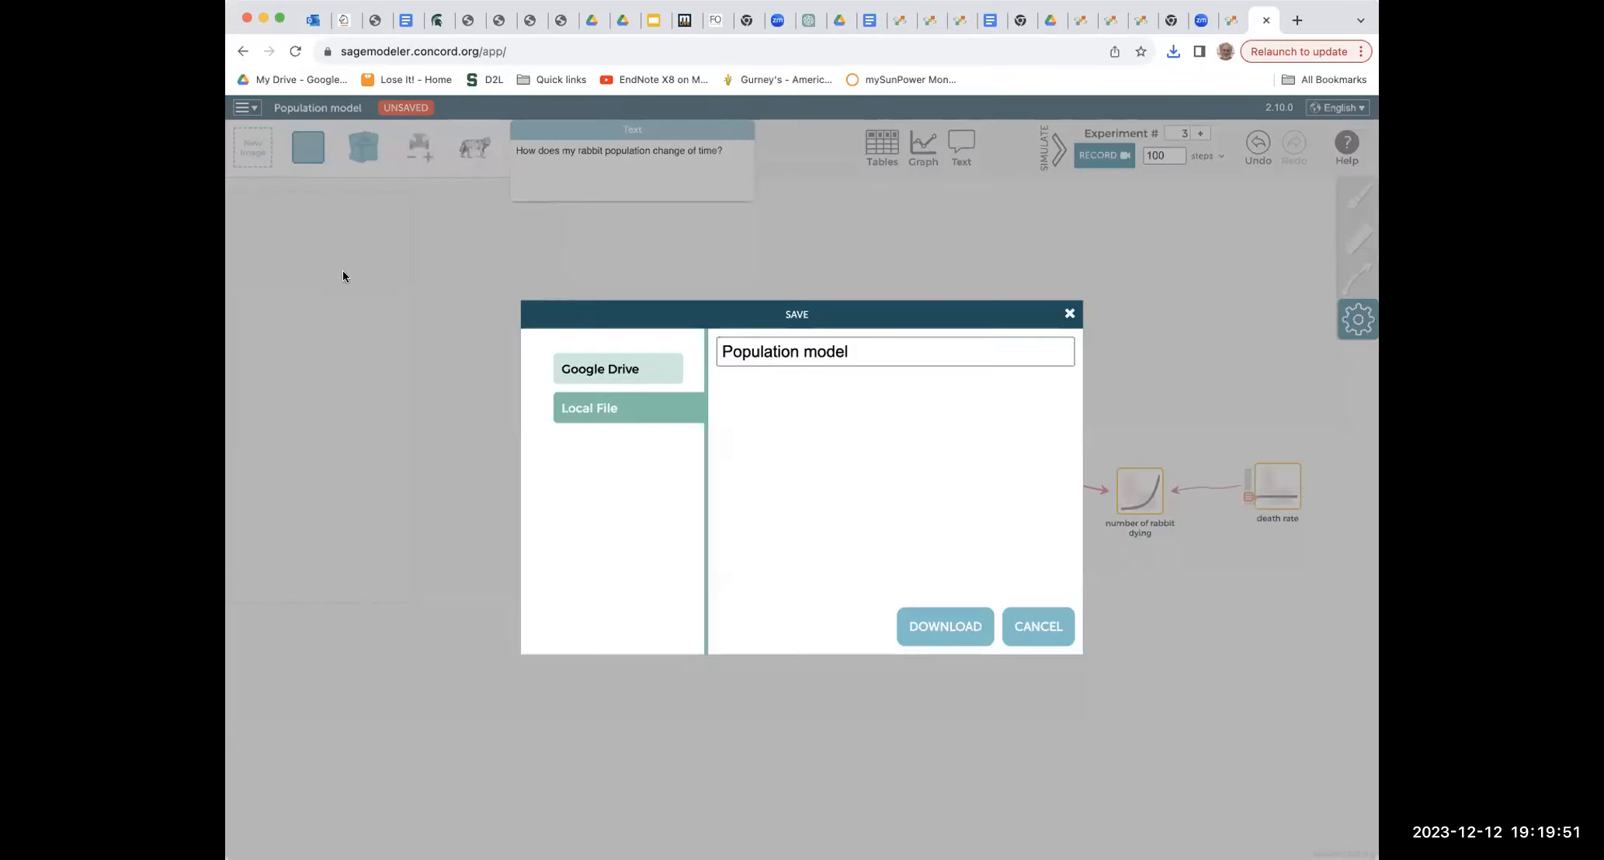
pyautogui.click(932, 627)
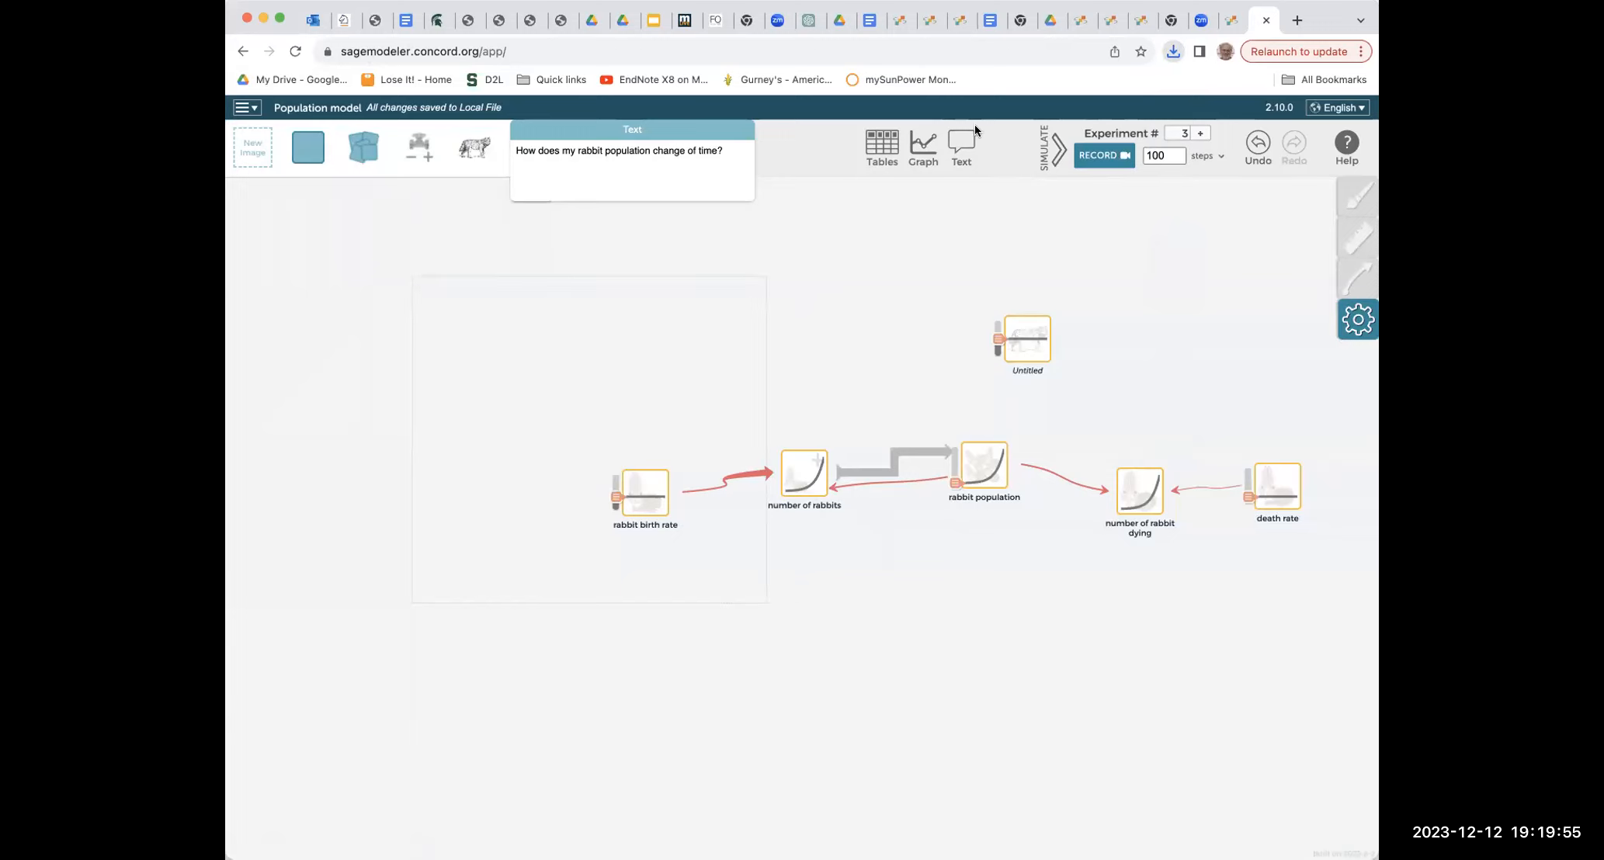
pyautogui.click(575, 261)
pyautogui.click(1079, 54)
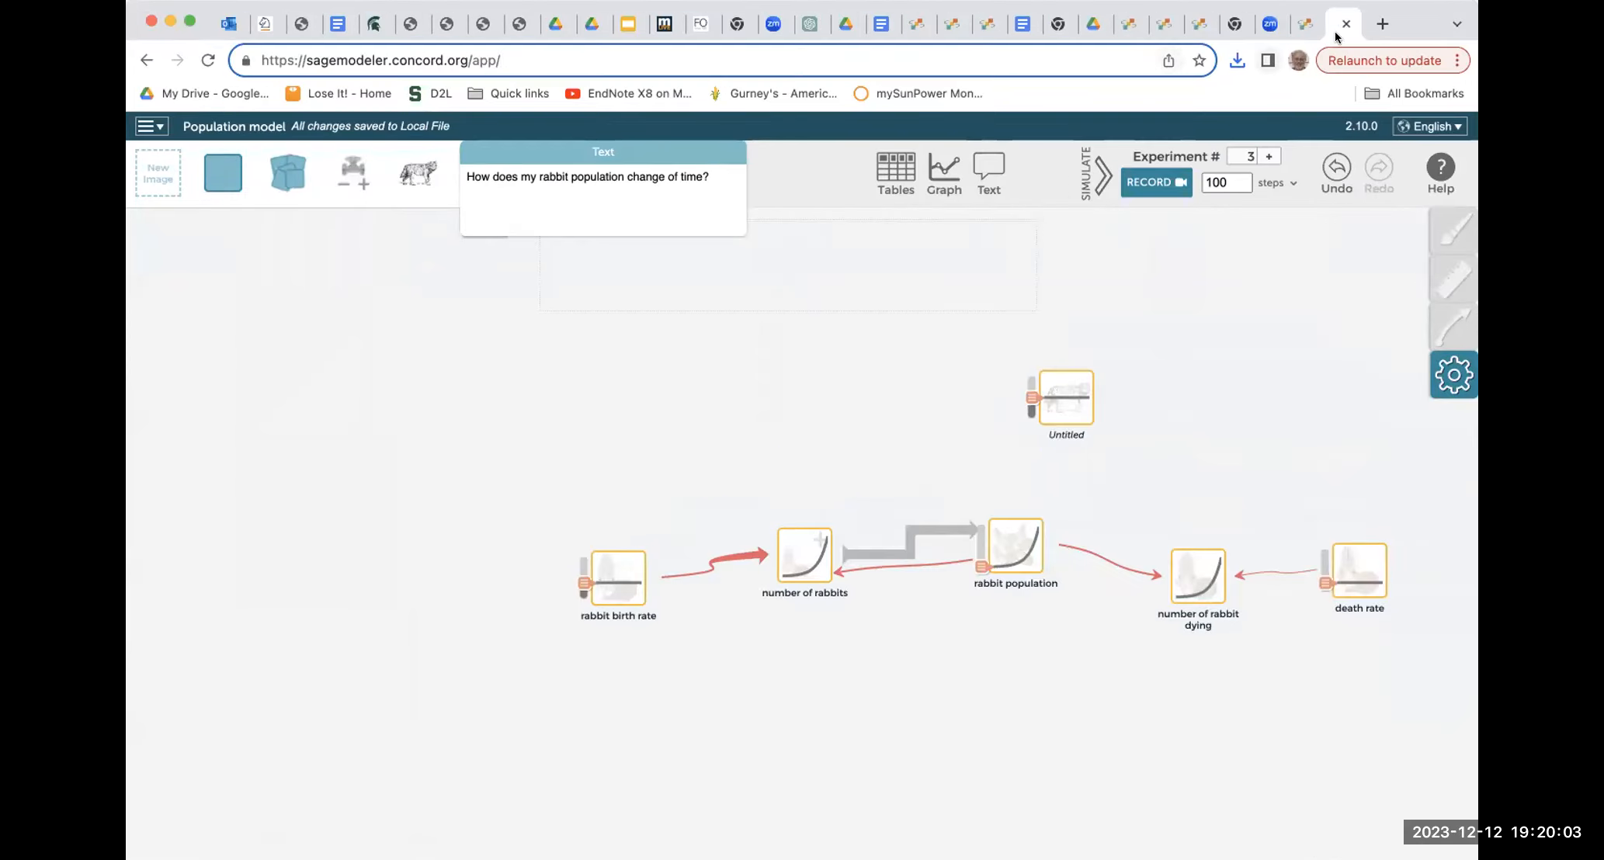
# - Close the tab of the saved model and open the local file "Population model (2)" in the blank SageModeler document
pyautogui.click(1346, 25)
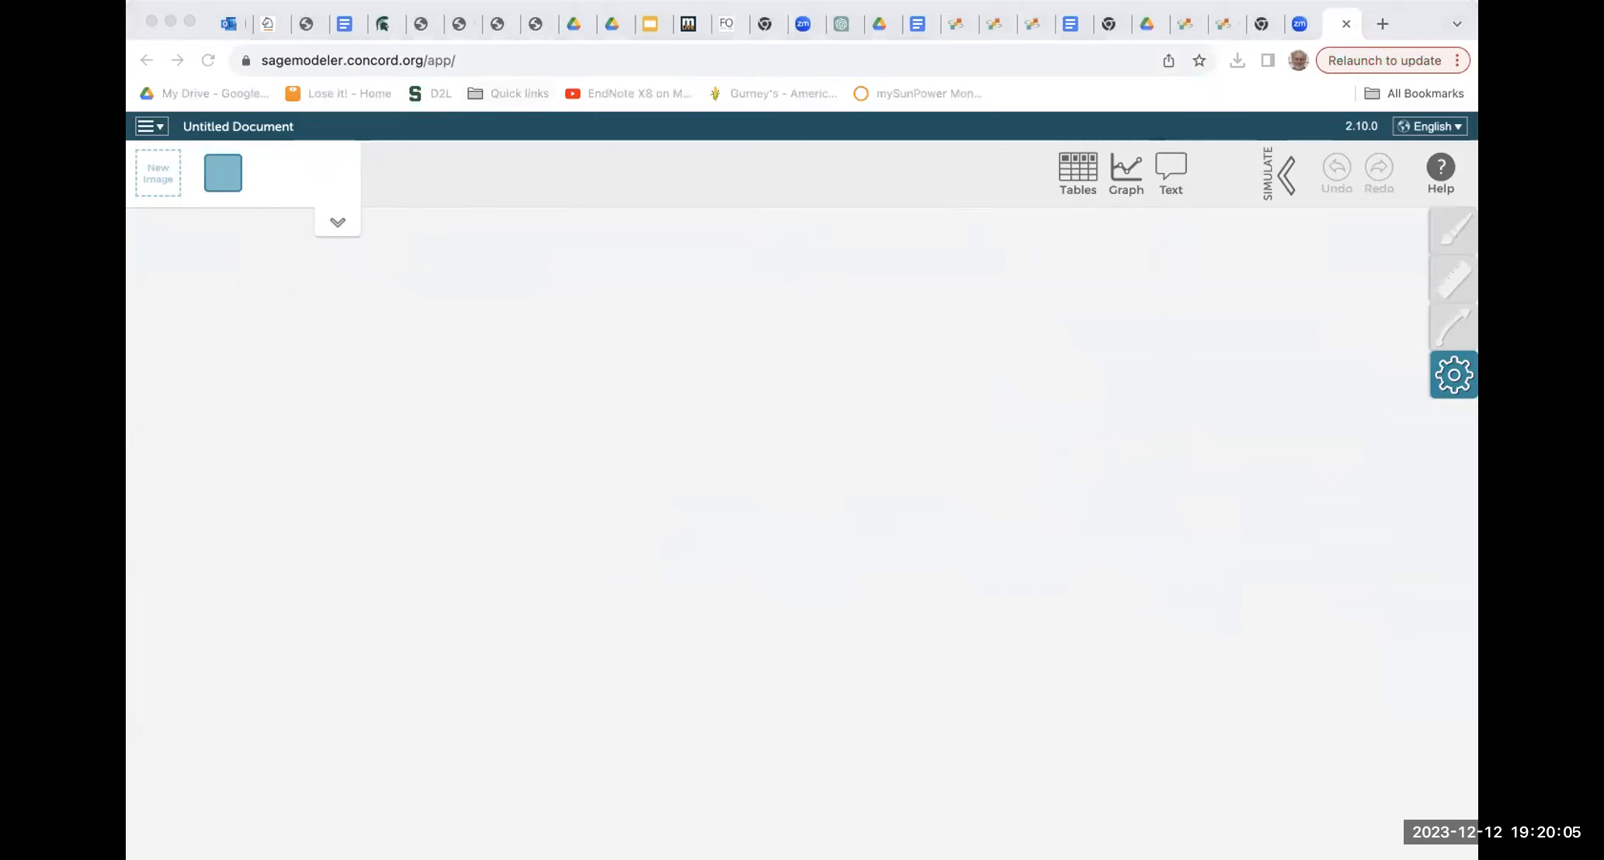
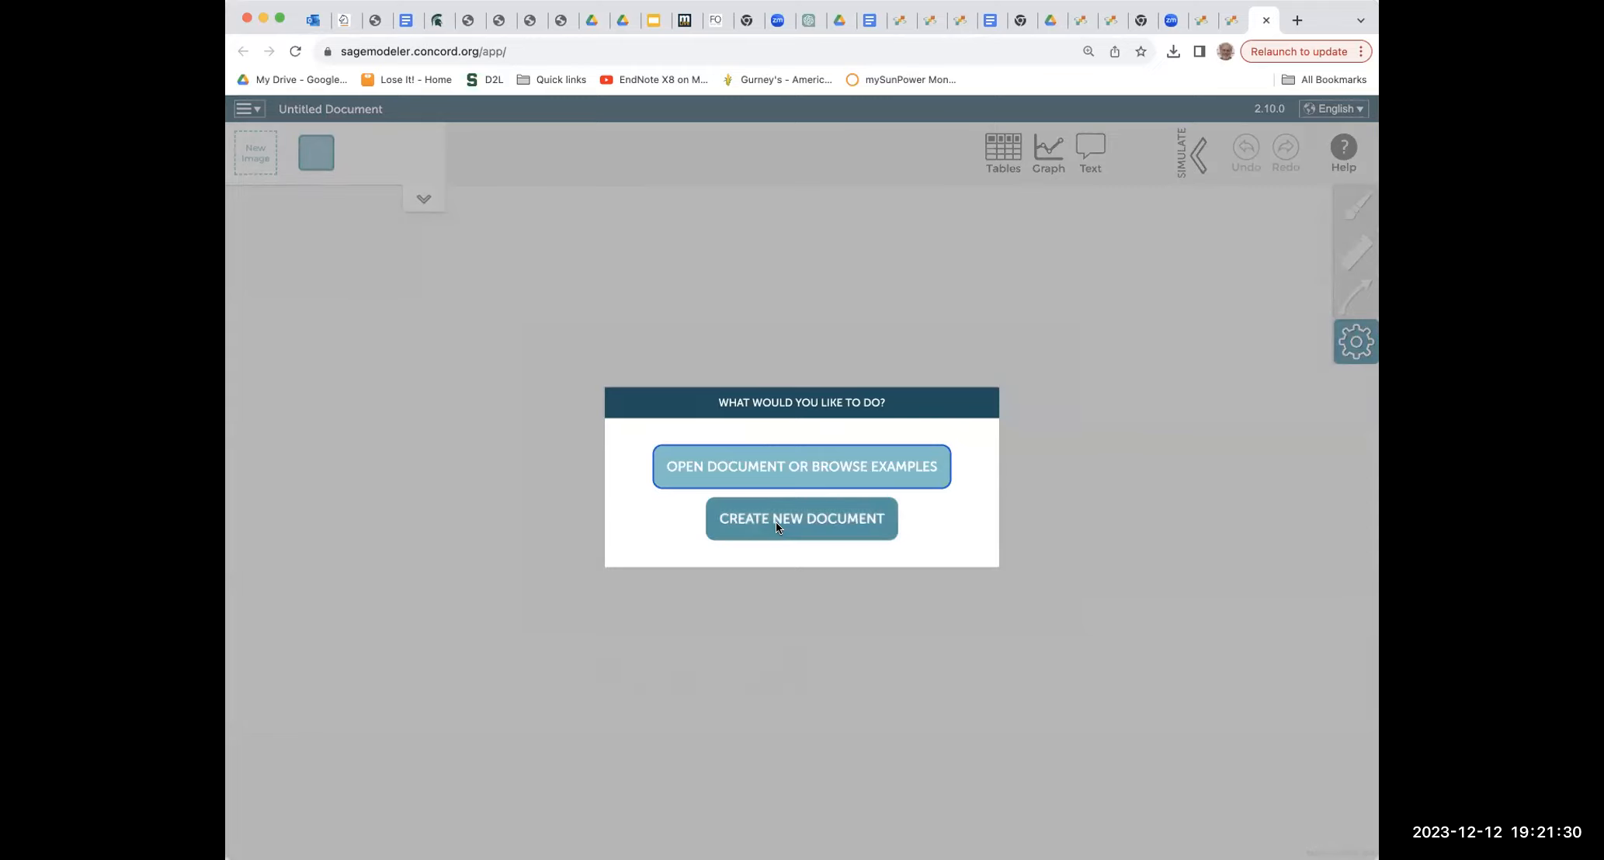
pyautogui.click(761, 472)
pyautogui.click(629, 444)
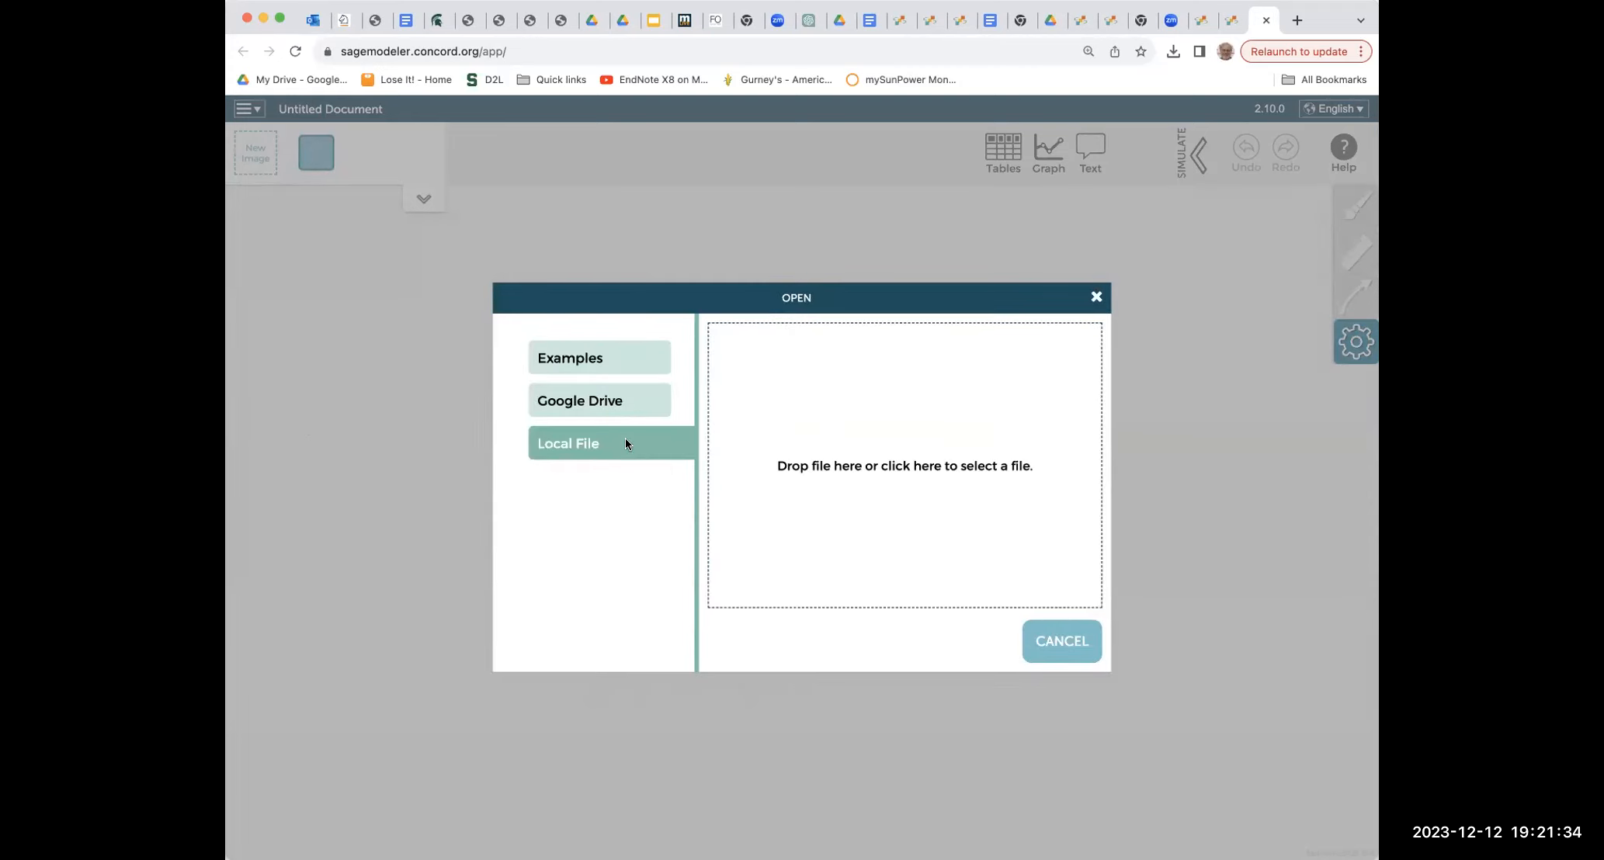
pyautogui.click(250, 45)
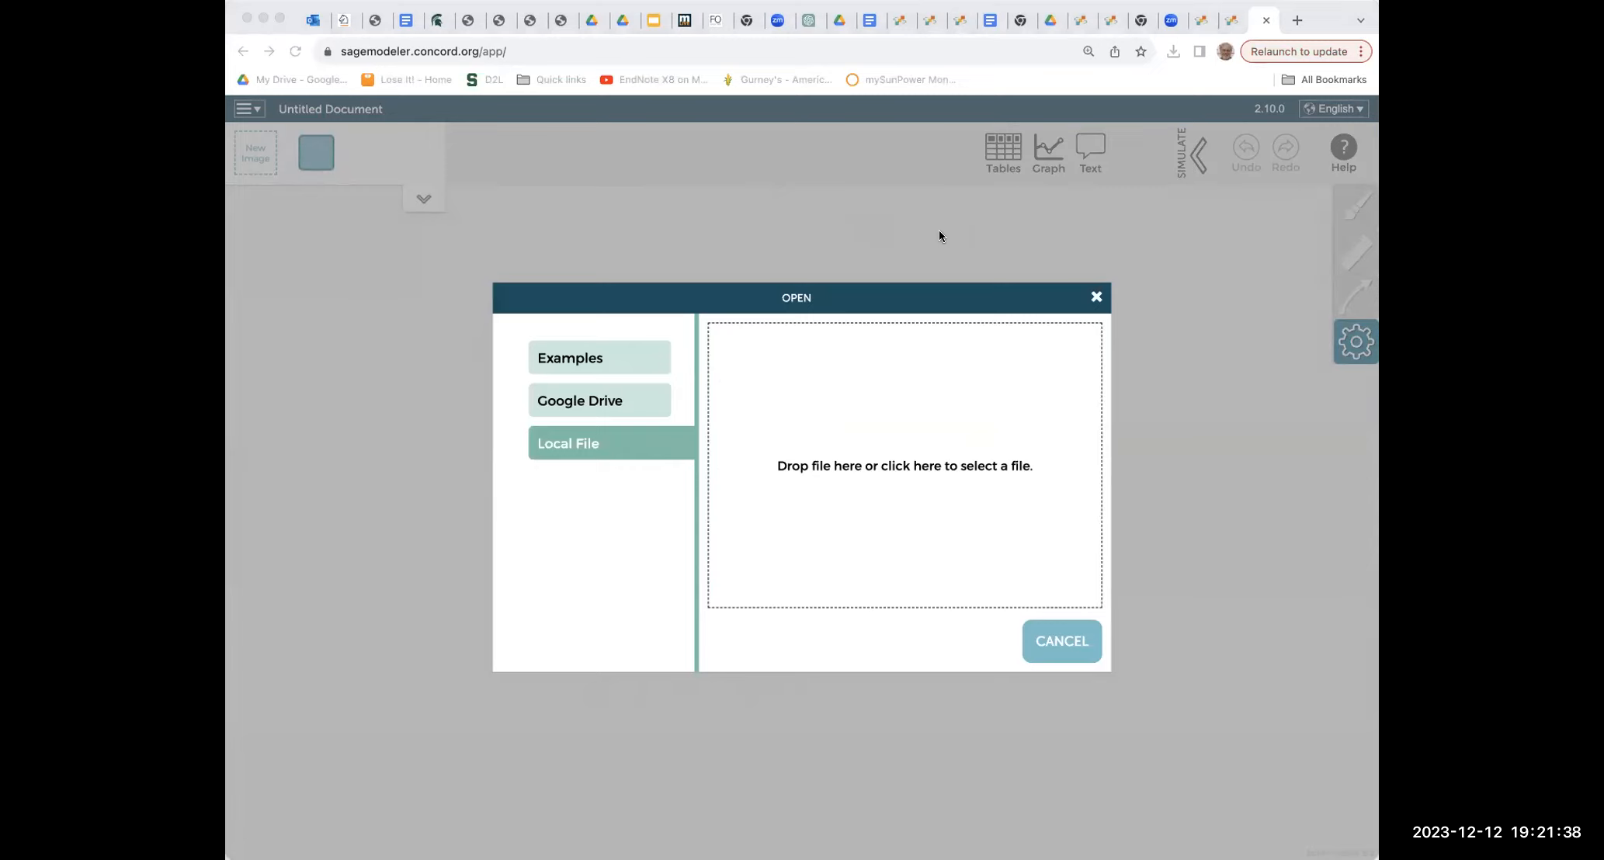
pyautogui.moveTo(937, 237); pyautogui.dragTo(922, 559)
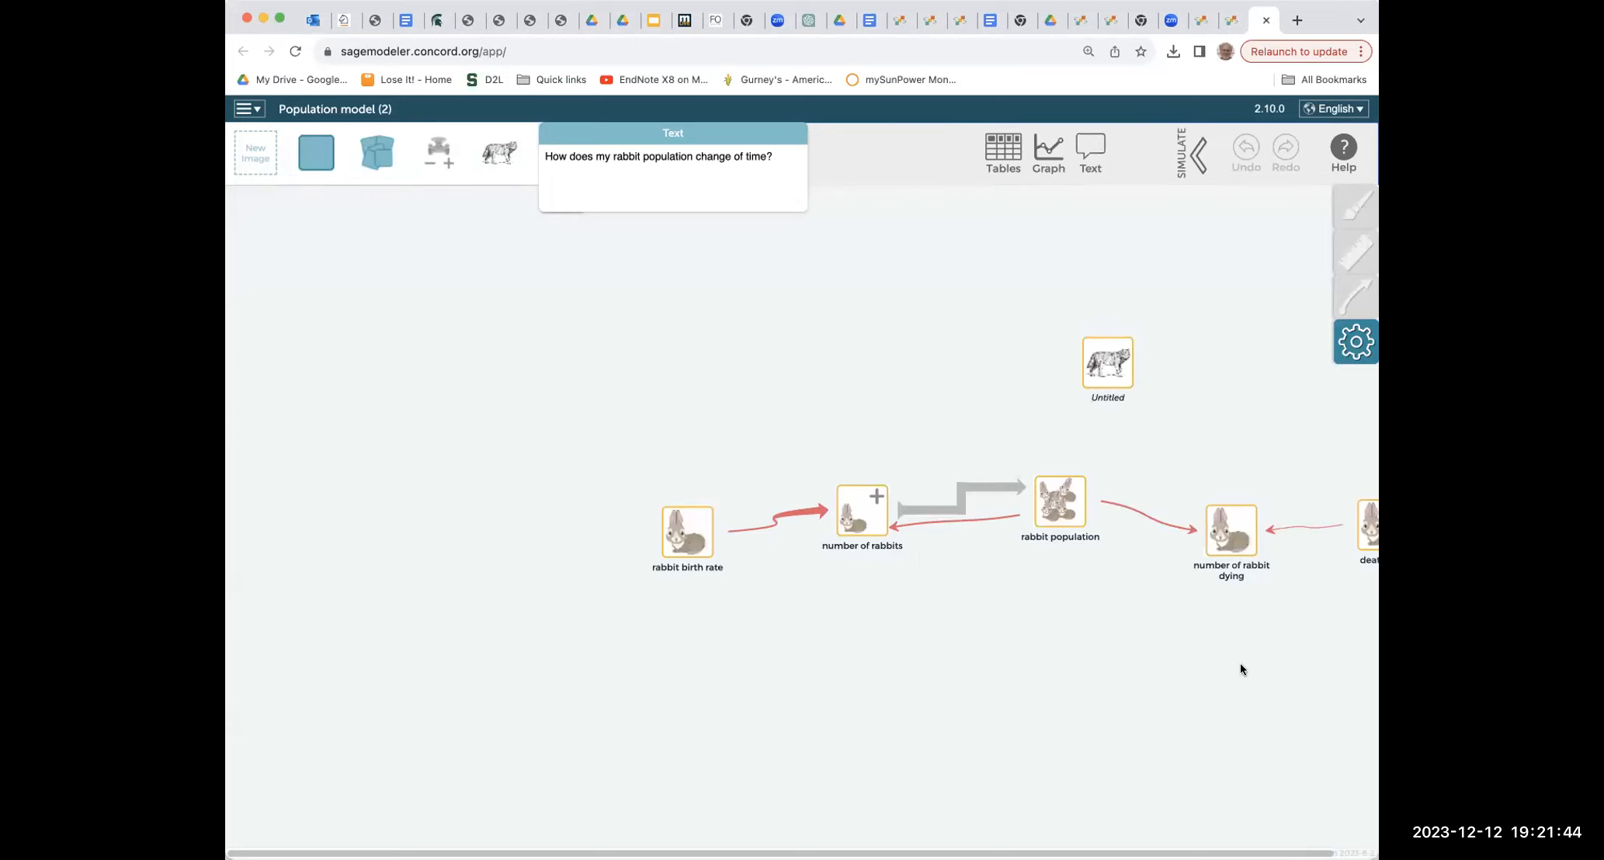
# - Show the simulation controls and widen the browser window until the death rate variable fits fully in view
pyautogui.click(1193, 157)
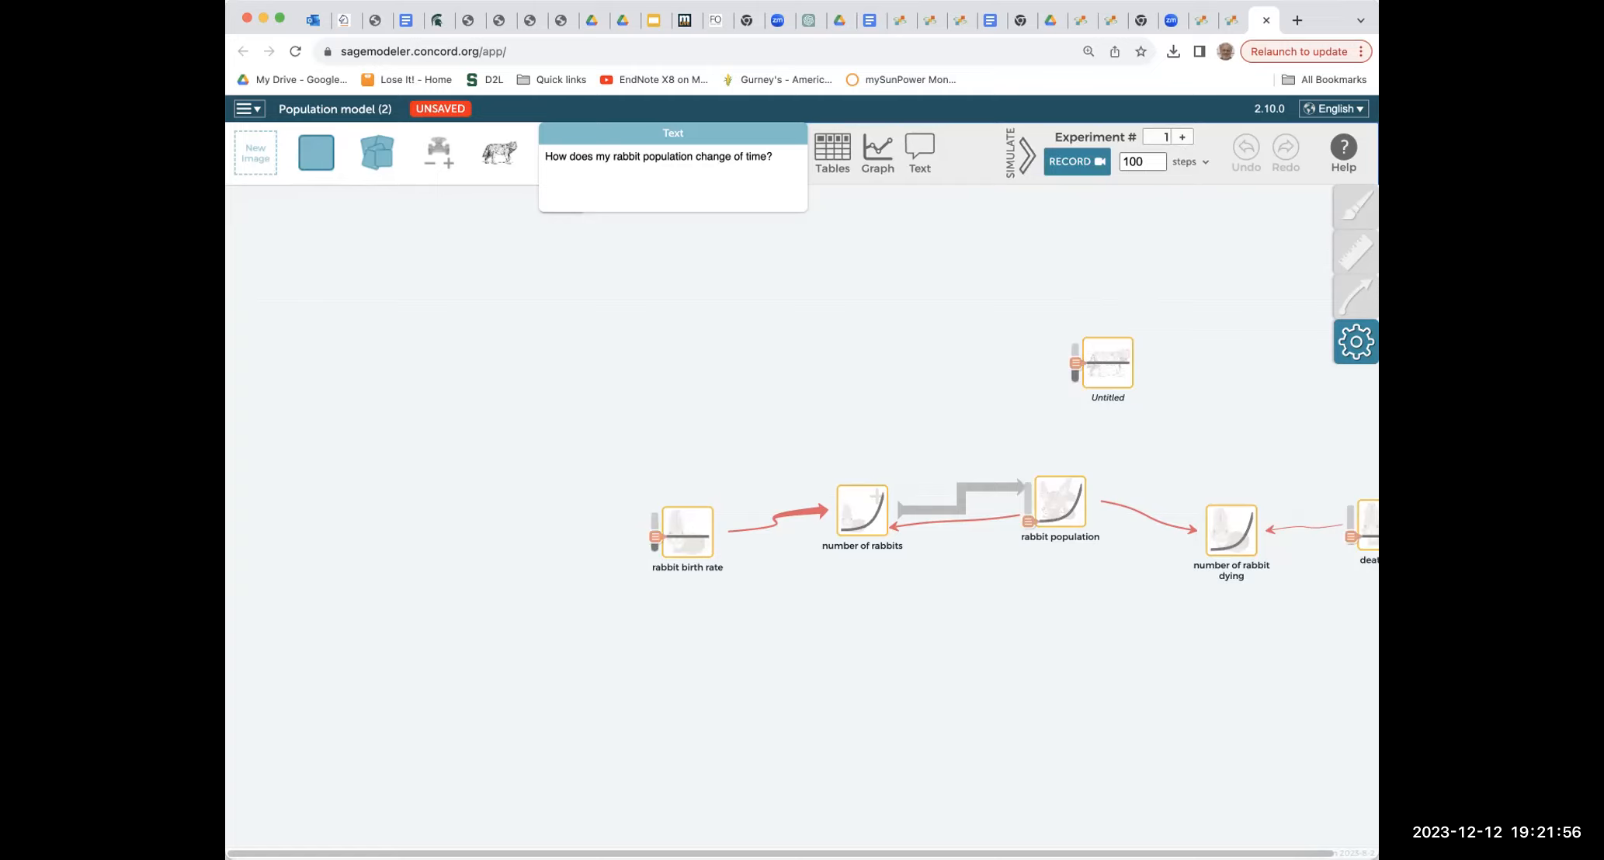
pyautogui.moveTo(1379, 145)
pyautogui.mouseDown()
pyautogui.moveTo(1414, 144)
pyautogui.moveTo(1395, 145)
pyautogui.mouseUp()
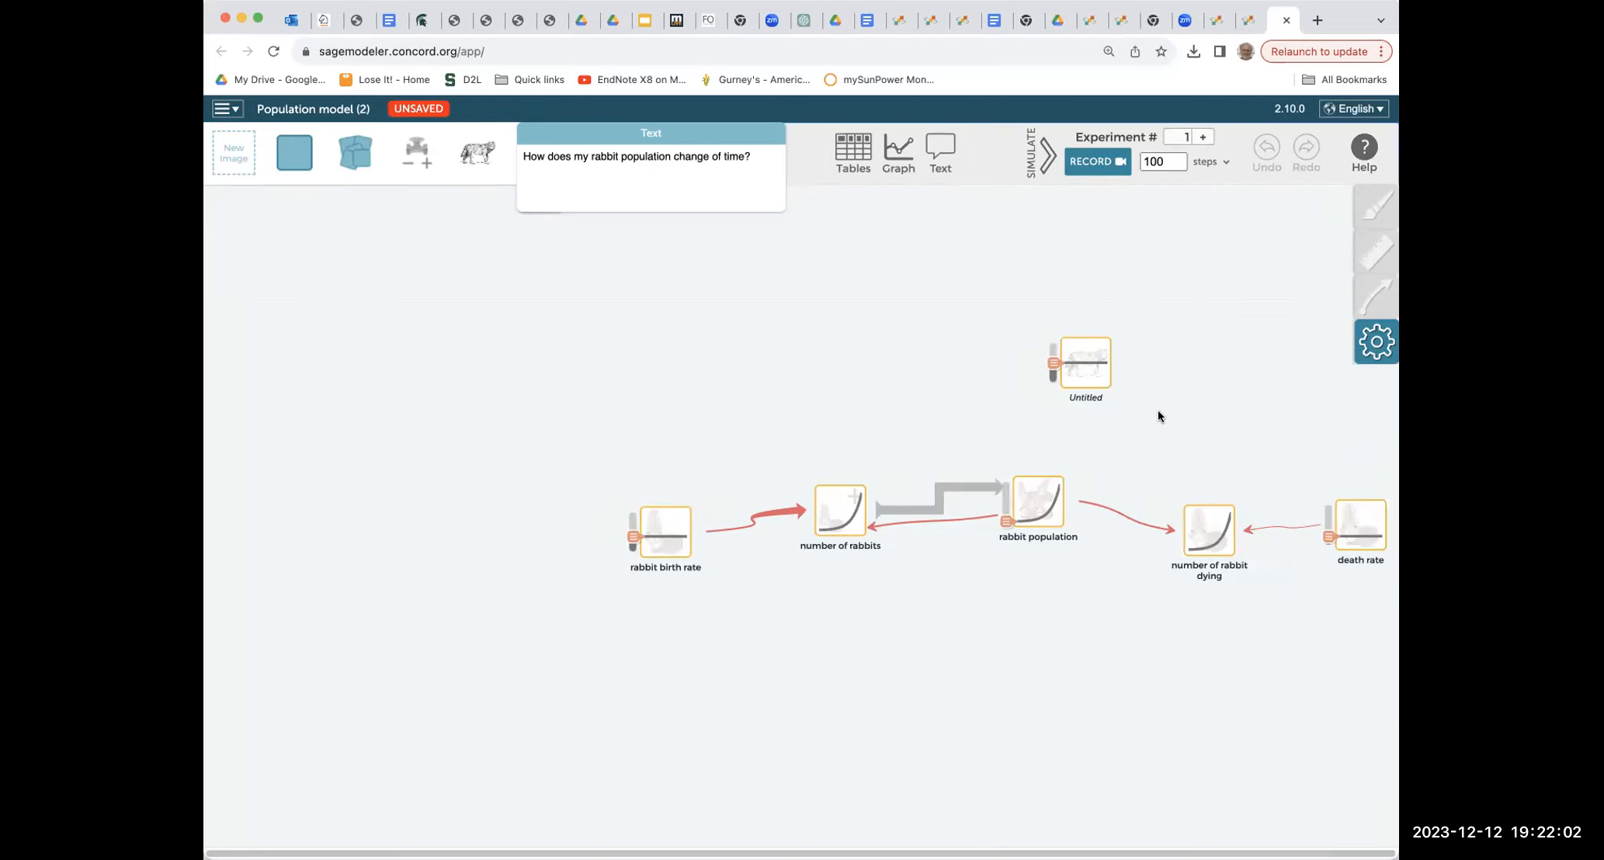
pyautogui.click(1091, 373)
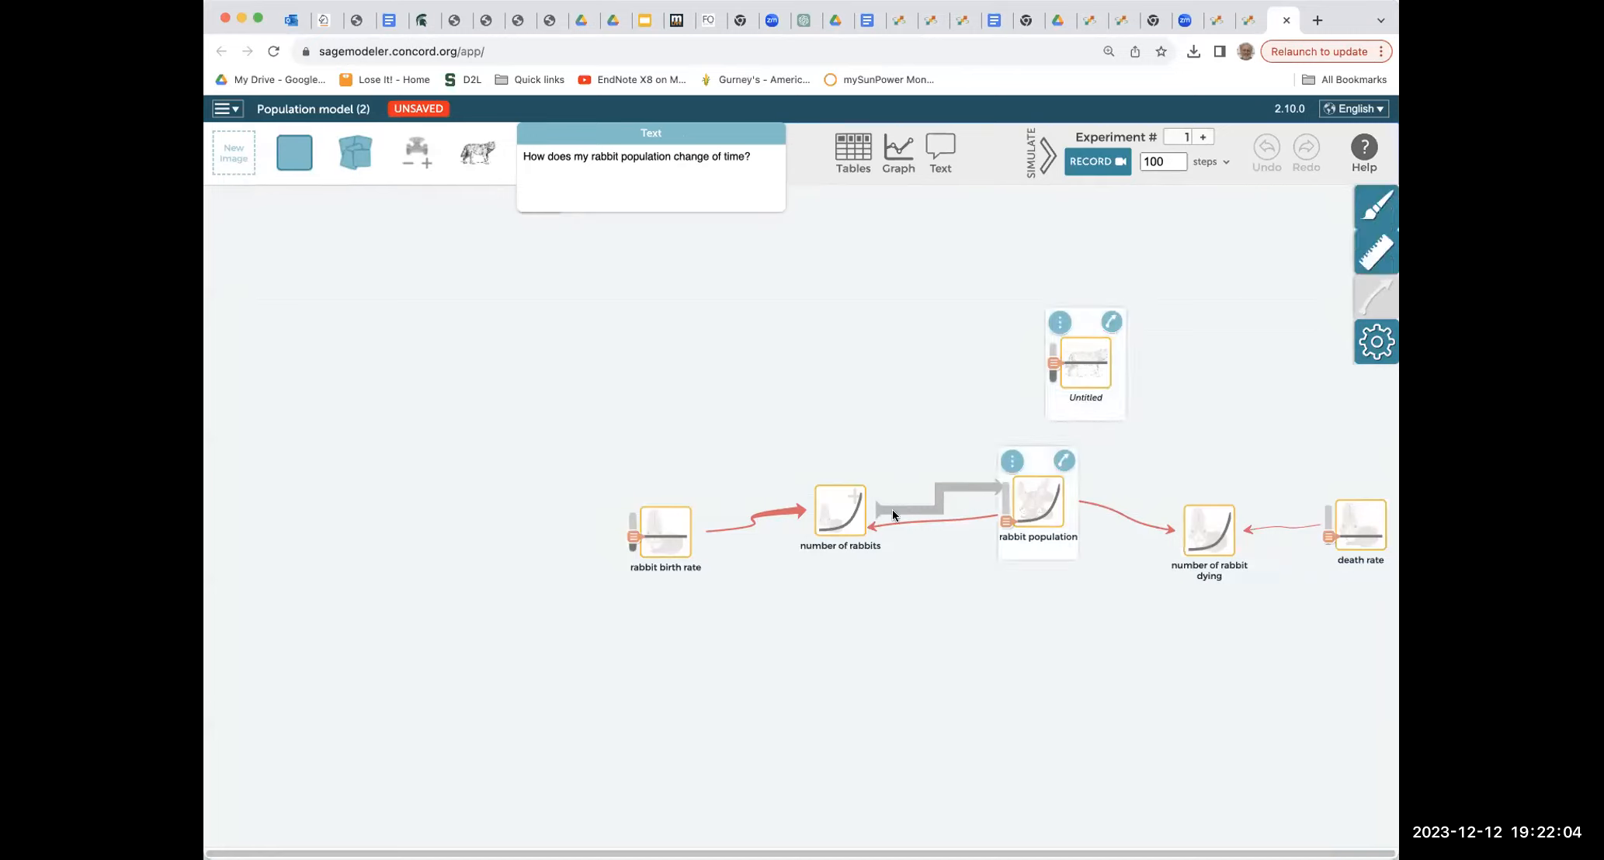
pyautogui.keyDown('shift'); pyautogui.click(839, 510); pyautogui.keyUp('shift')
pyautogui.keyDown('shift'); pyautogui.click(680, 531); pyautogui.keyUp('shift')
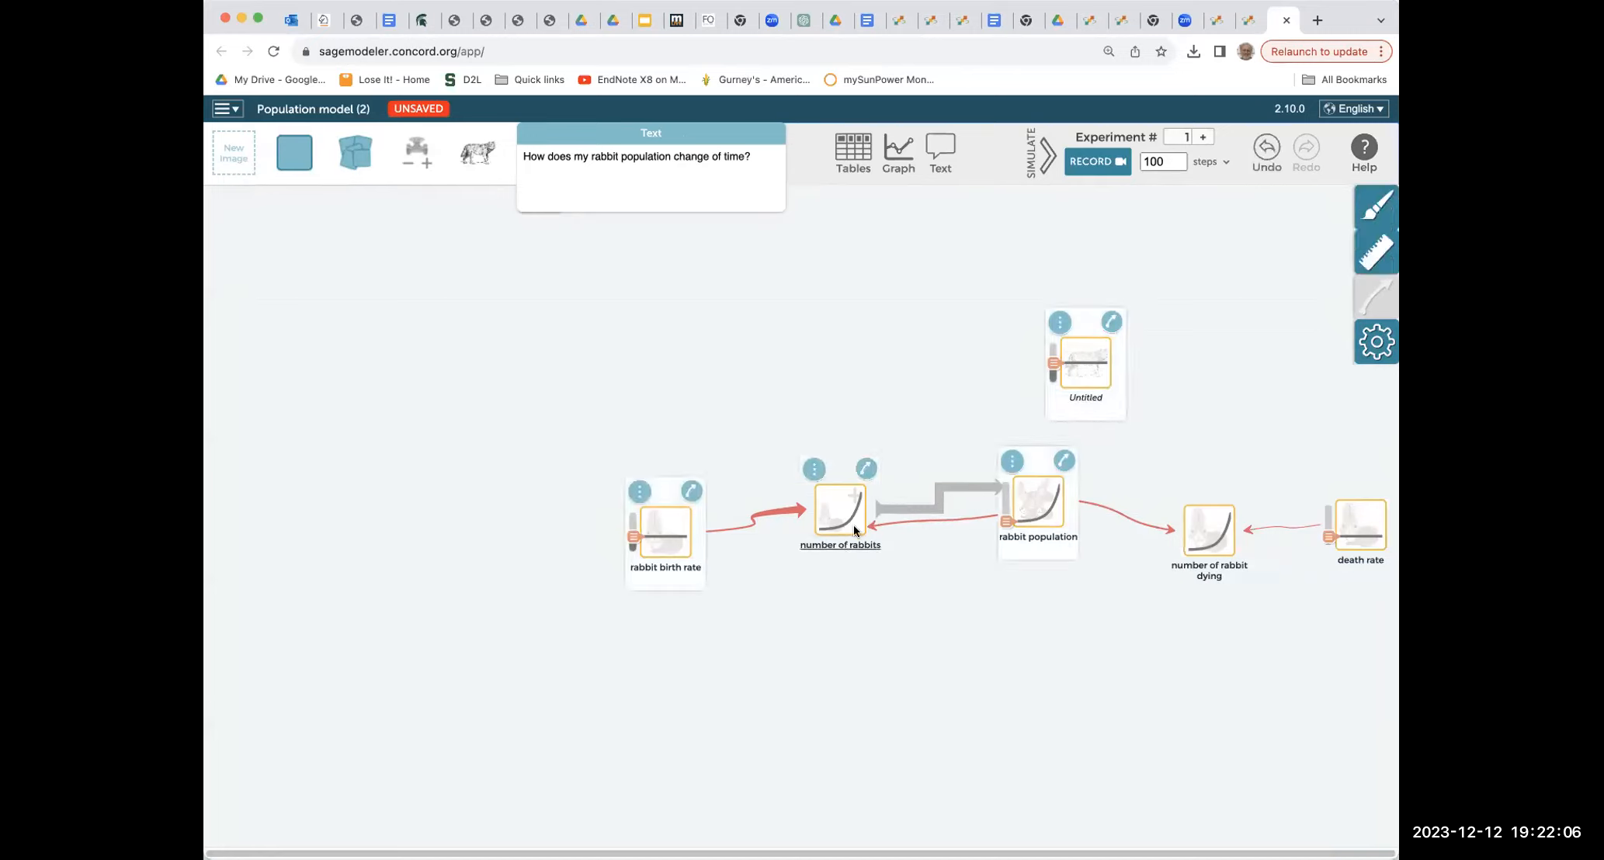
pyautogui.keyDown('shift'); pyautogui.click(843, 508); pyautogui.keyUp('shift')
pyautogui.keyDown('shift'); pyautogui.click(1197, 530); pyautogui.keyUp('shift')
pyautogui.keyDown('shift'); pyautogui.click(1342, 524); pyautogui.keyUp('shift')
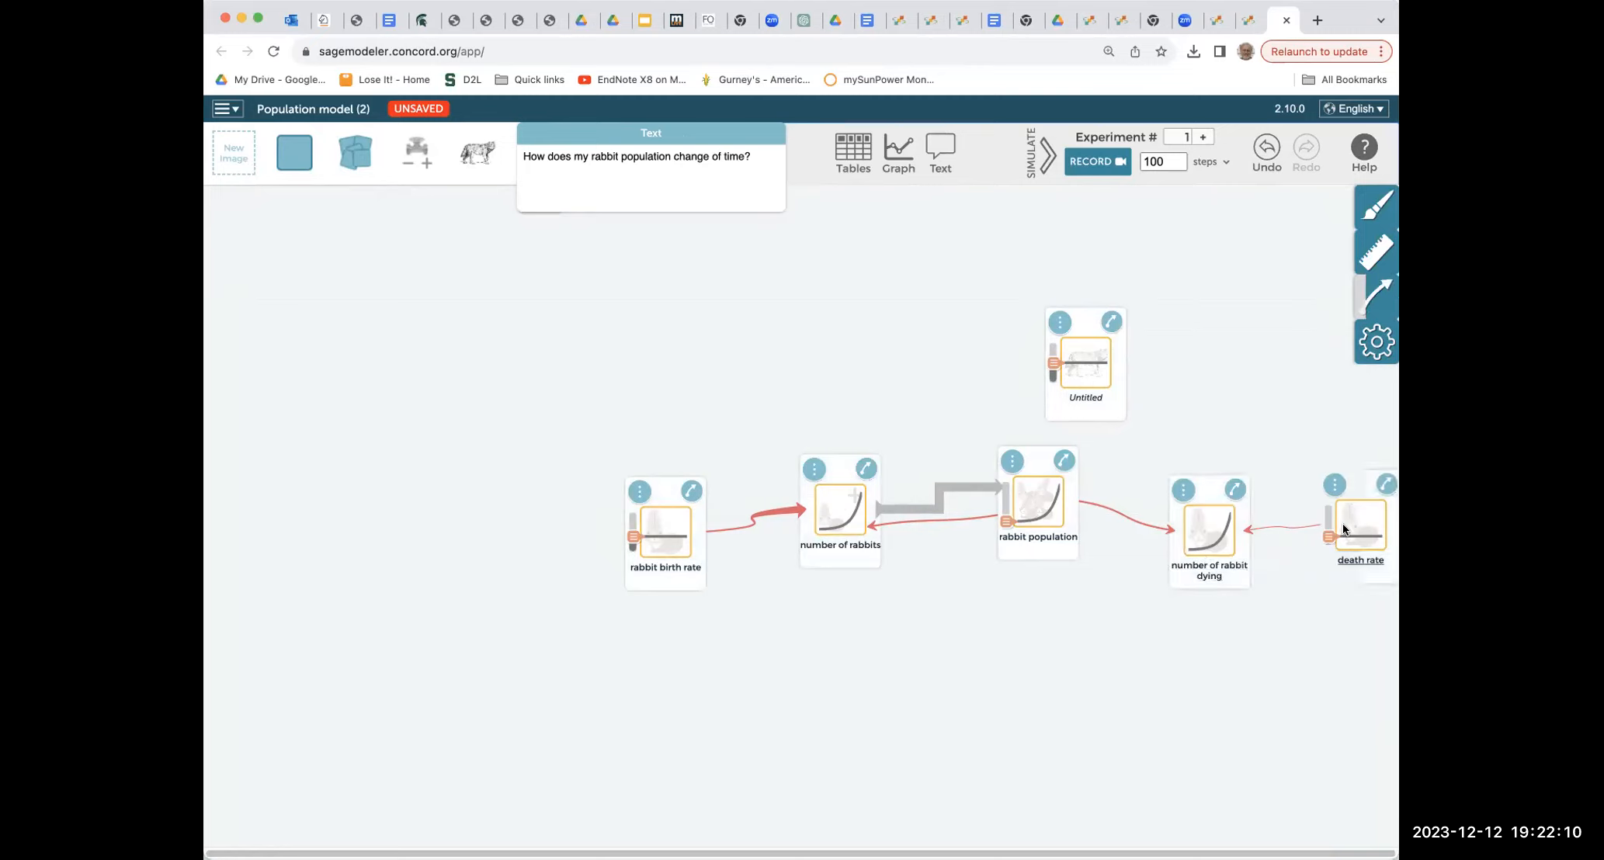
pyautogui.click(1343, 524)
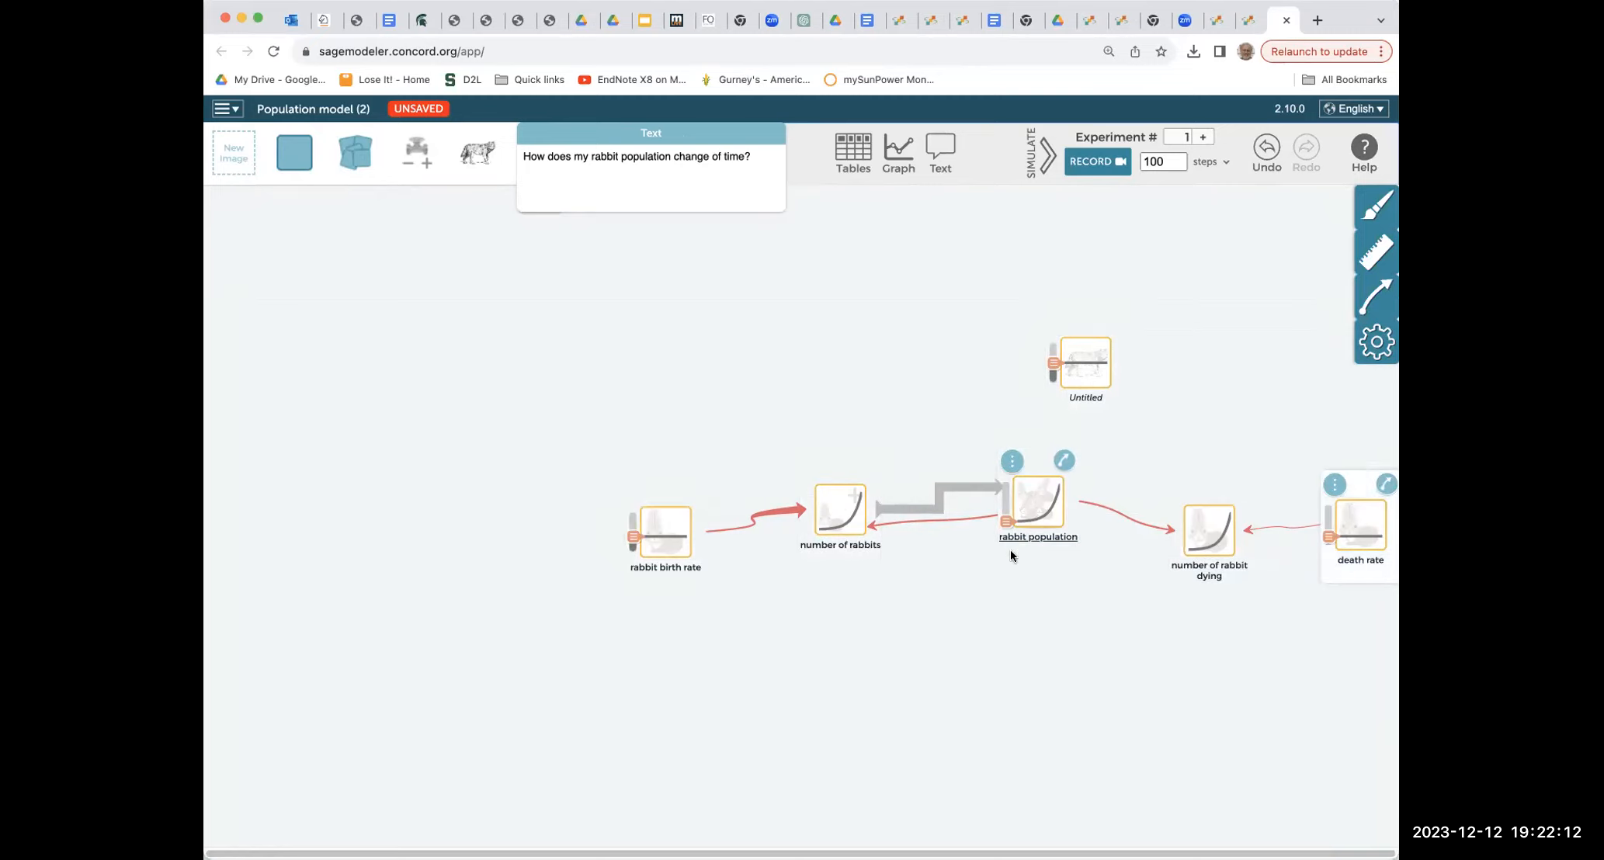
pyautogui.click(983, 537)
# - Move rabbit birth rate, number of rabbits, rabbit population, number of rabbit dying and death rate leftward, keeping them in one spaced row
pyautogui.moveTo(658, 524); pyautogui.dragTo(426, 517)
pyautogui.moveTo(836, 508); pyautogui.dragTo(596, 531)
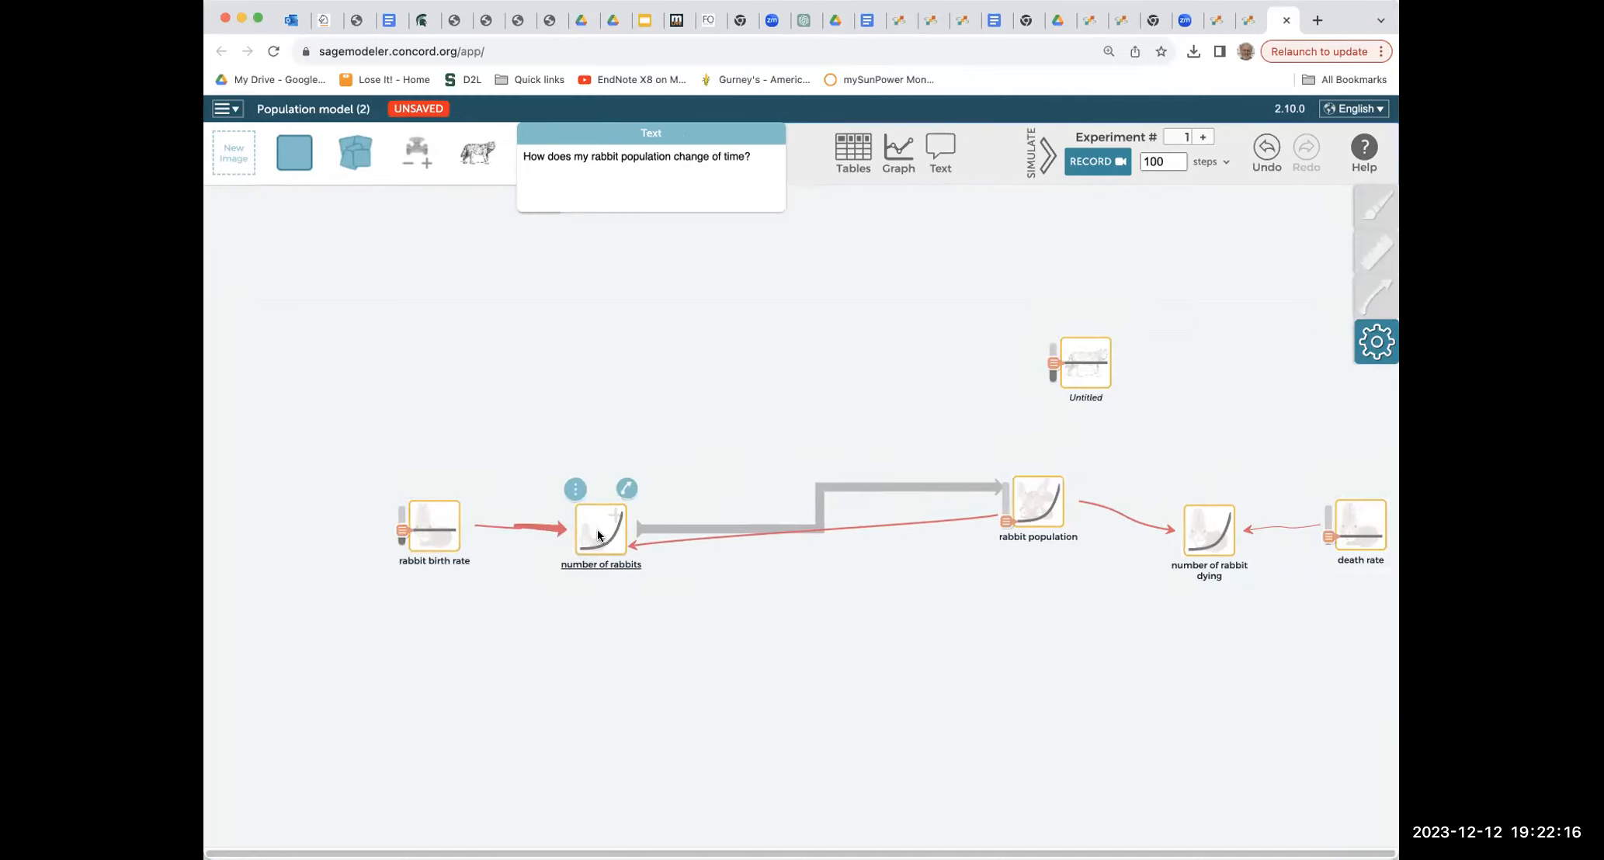
pyautogui.moveTo(1024, 485); pyautogui.dragTo(773, 499)
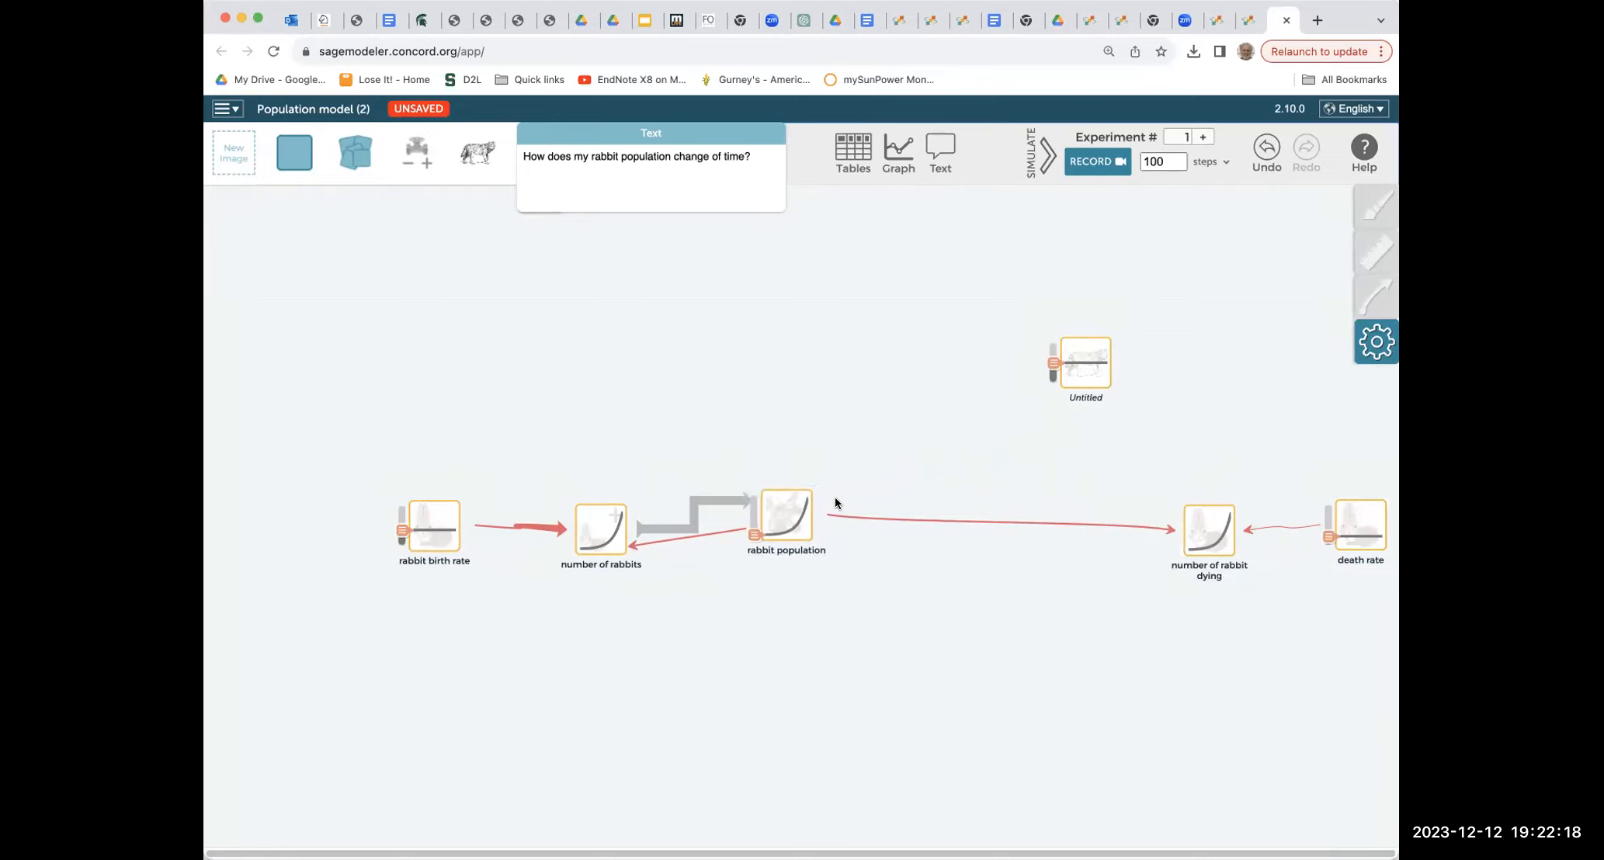
pyautogui.moveTo(1156, 524); pyautogui.dragTo(920, 514)
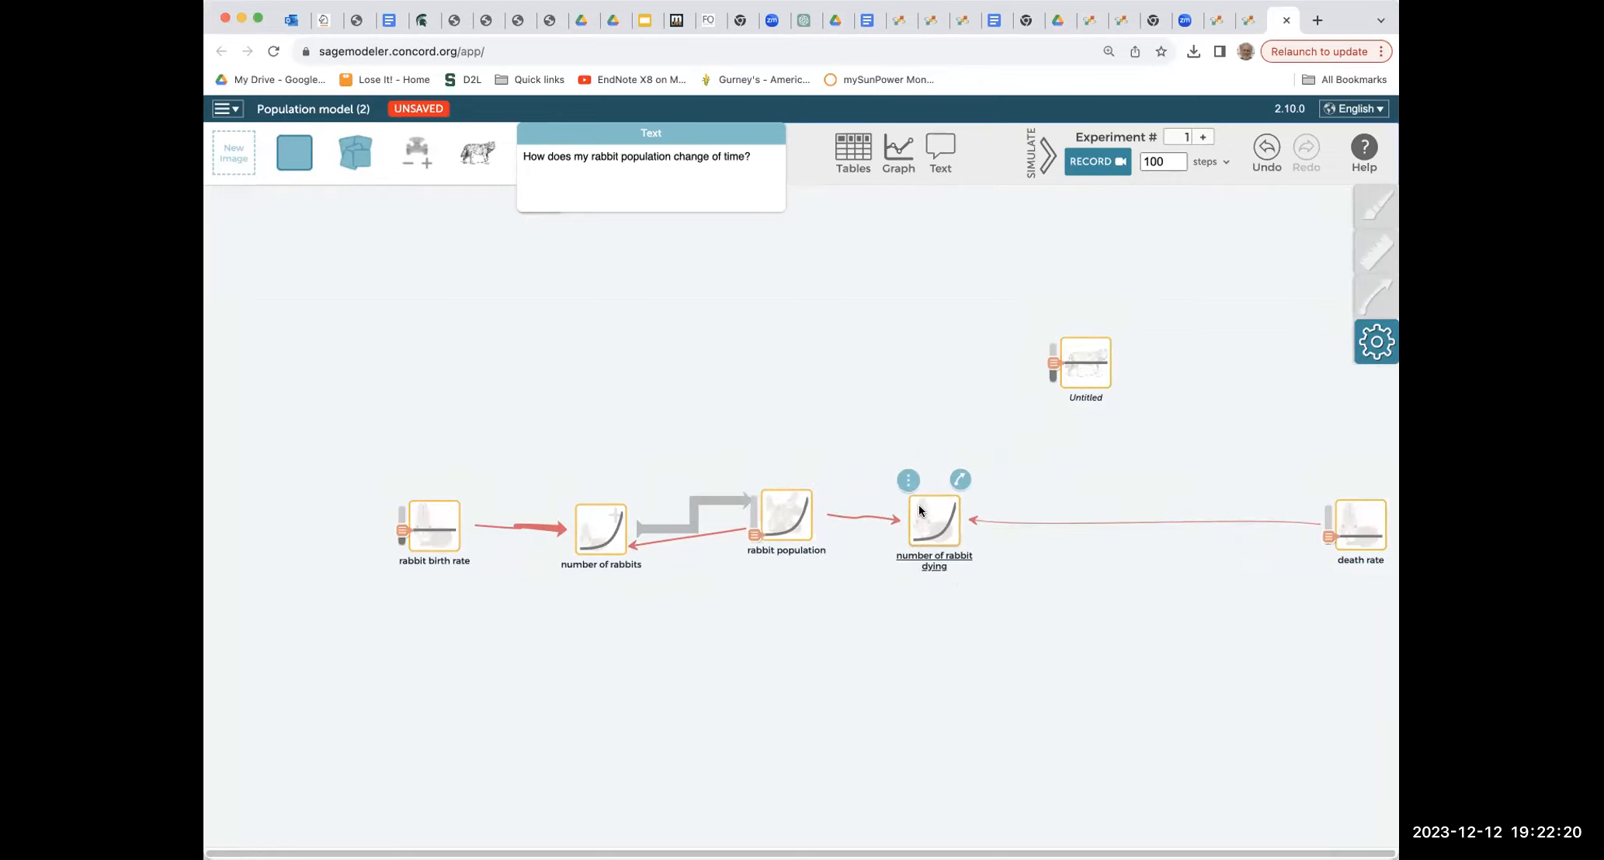
pyautogui.moveTo(1357, 516); pyautogui.dragTo(1097, 505)
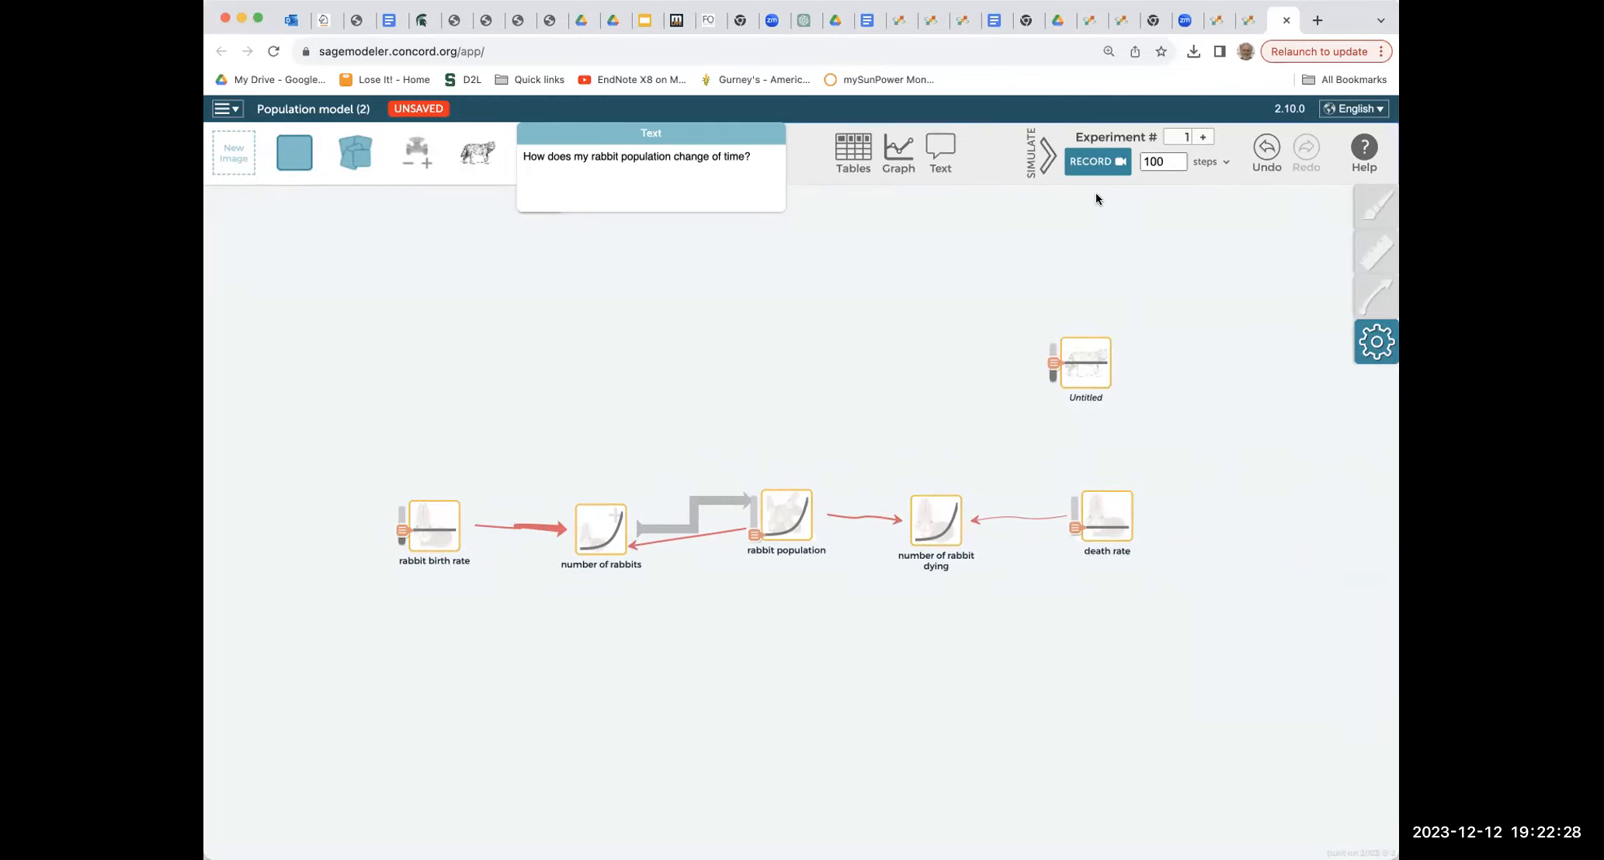
# - Record the model over 100 steps and try a higher death rate before bringing it back down
pyautogui.click(1096, 161)
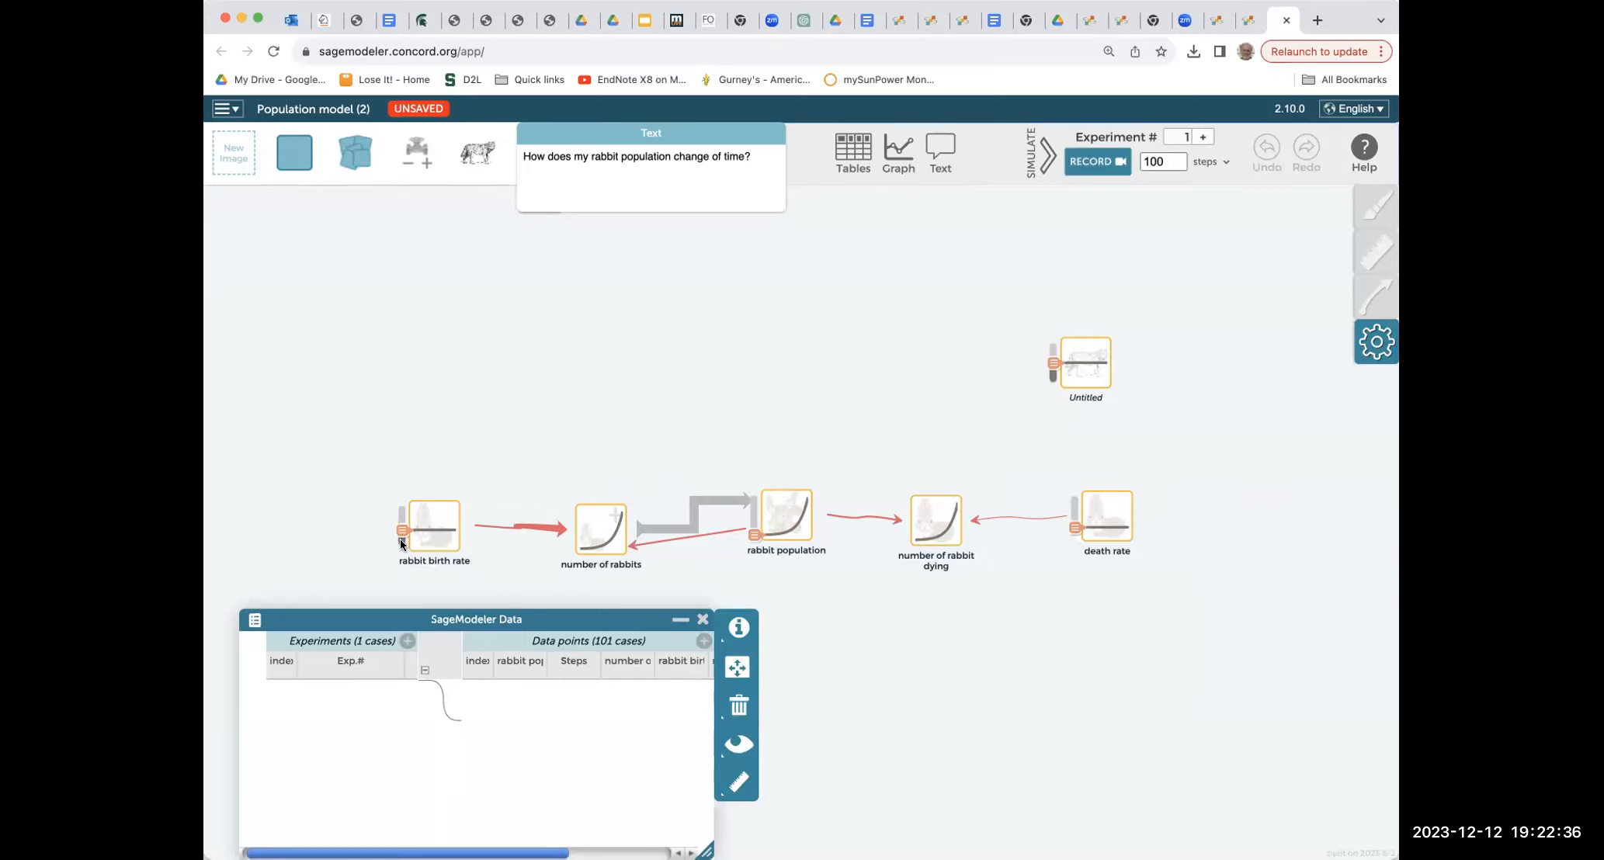
pyautogui.moveTo(417, 560)
pyautogui.moveTo(553, 561)
pyautogui.moveTo(1075, 527)
pyautogui.mouseDown()
pyautogui.moveTo(1067, 583)
pyautogui.moveTo(1075, 517)
pyautogui.mouseUp()
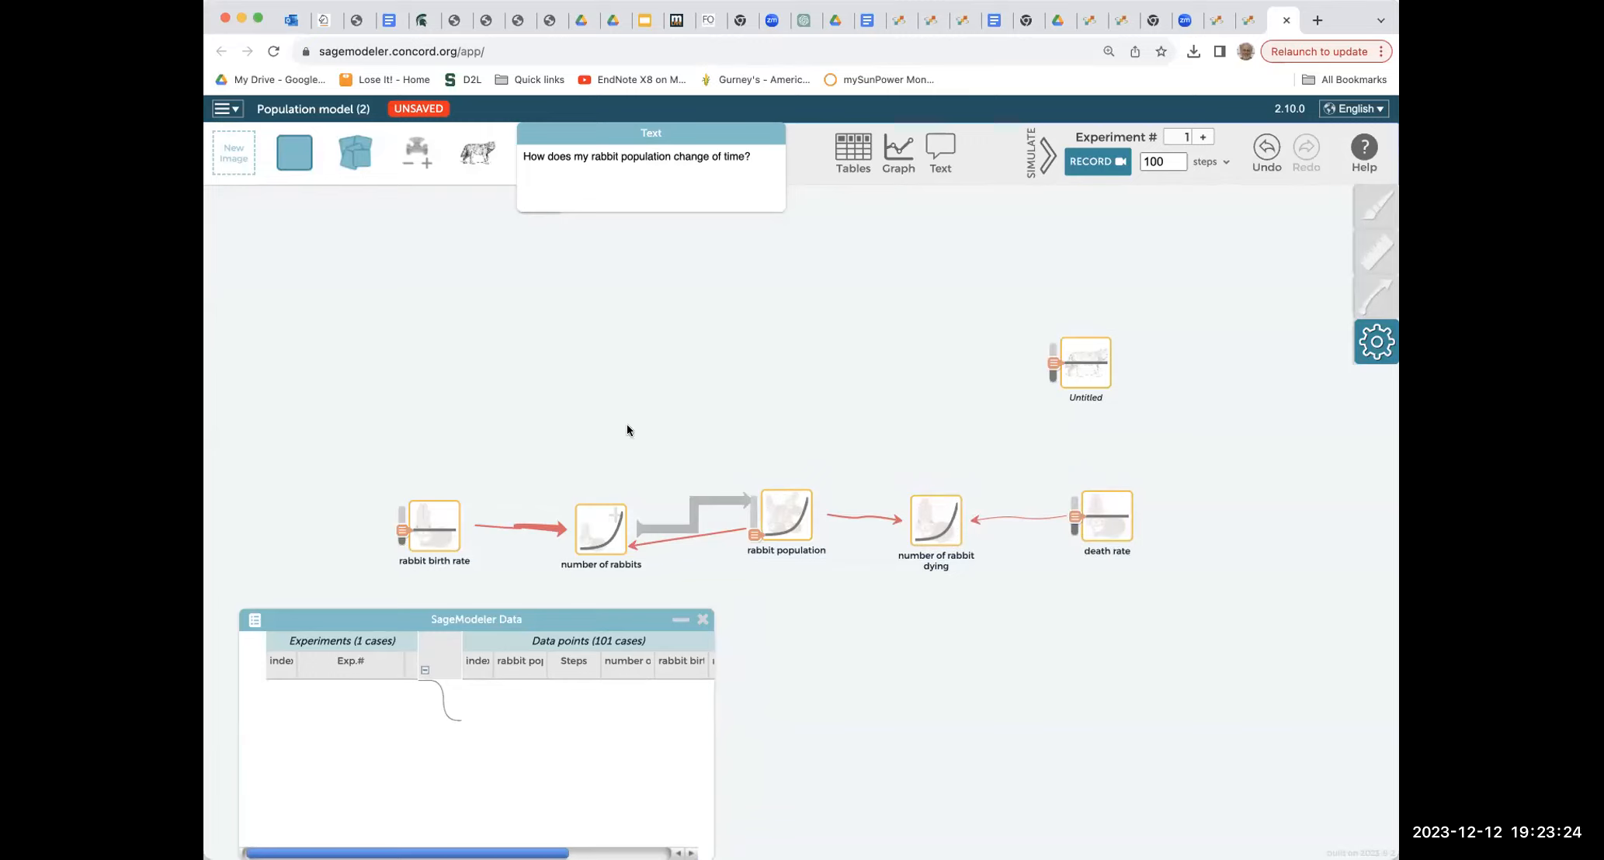
pyautogui.moveTo(1075, 516)
pyautogui.mouseDown()
pyautogui.moveTo(1073, 537)
pyautogui.moveTo(1069, 501)
pyautogui.moveTo(1074, 548)
pyautogui.moveTo(1073, 496)
pyautogui.moveTo(1075, 539)
pyautogui.moveTo(1074, 503)
pyautogui.moveTo(1075, 524)
pyautogui.mouseUp()
# - Delete the relationship arrow running from rabbit population to number of rabbit dying
pyautogui.moveTo(955, 560)
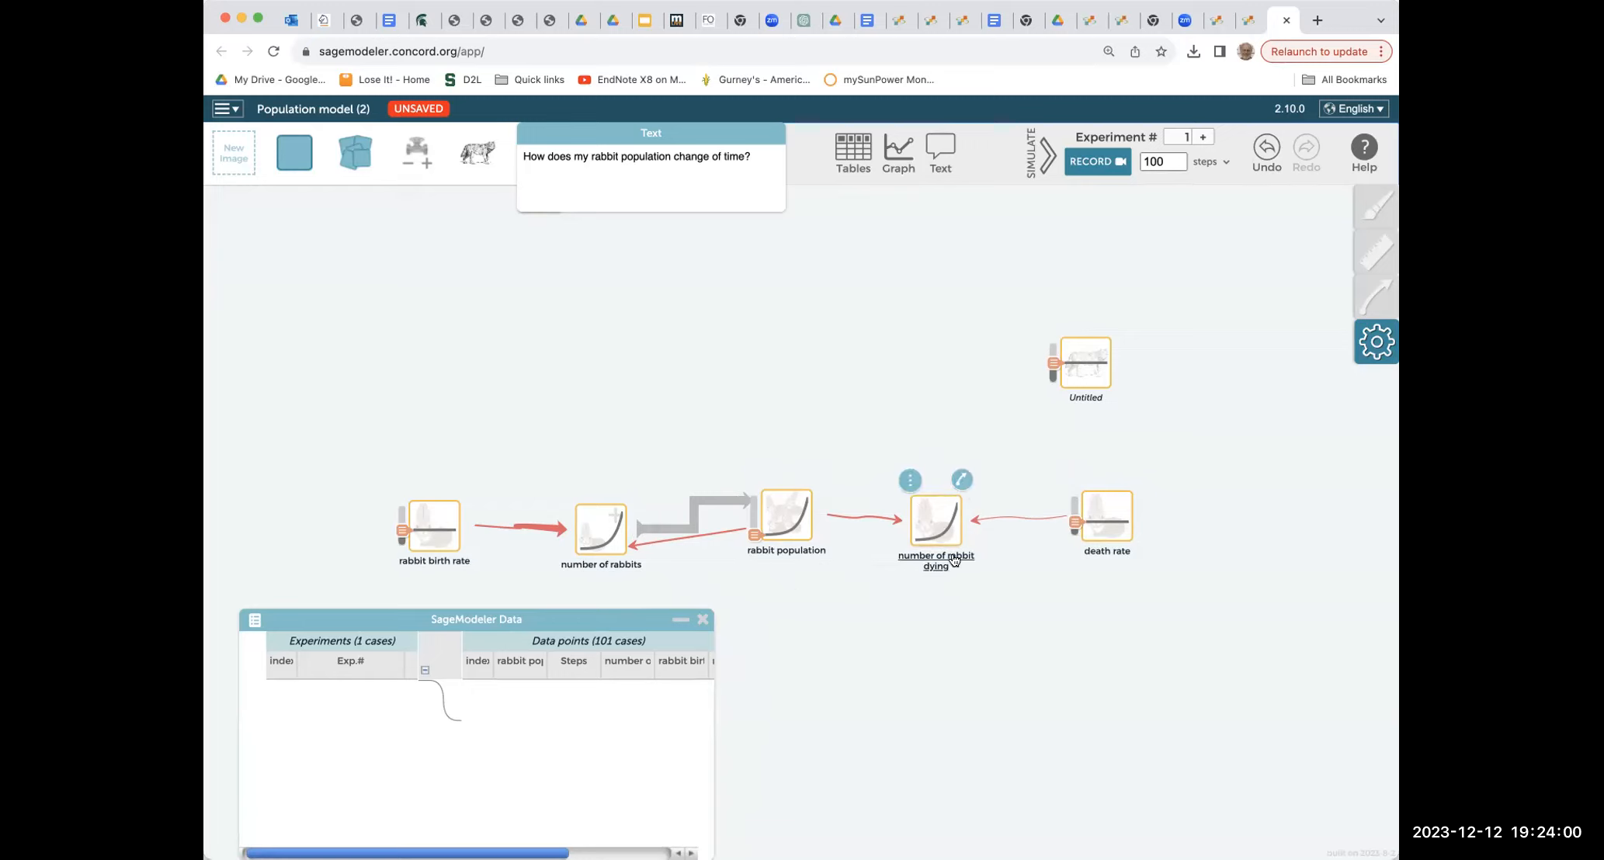
pyautogui.click(930, 518)
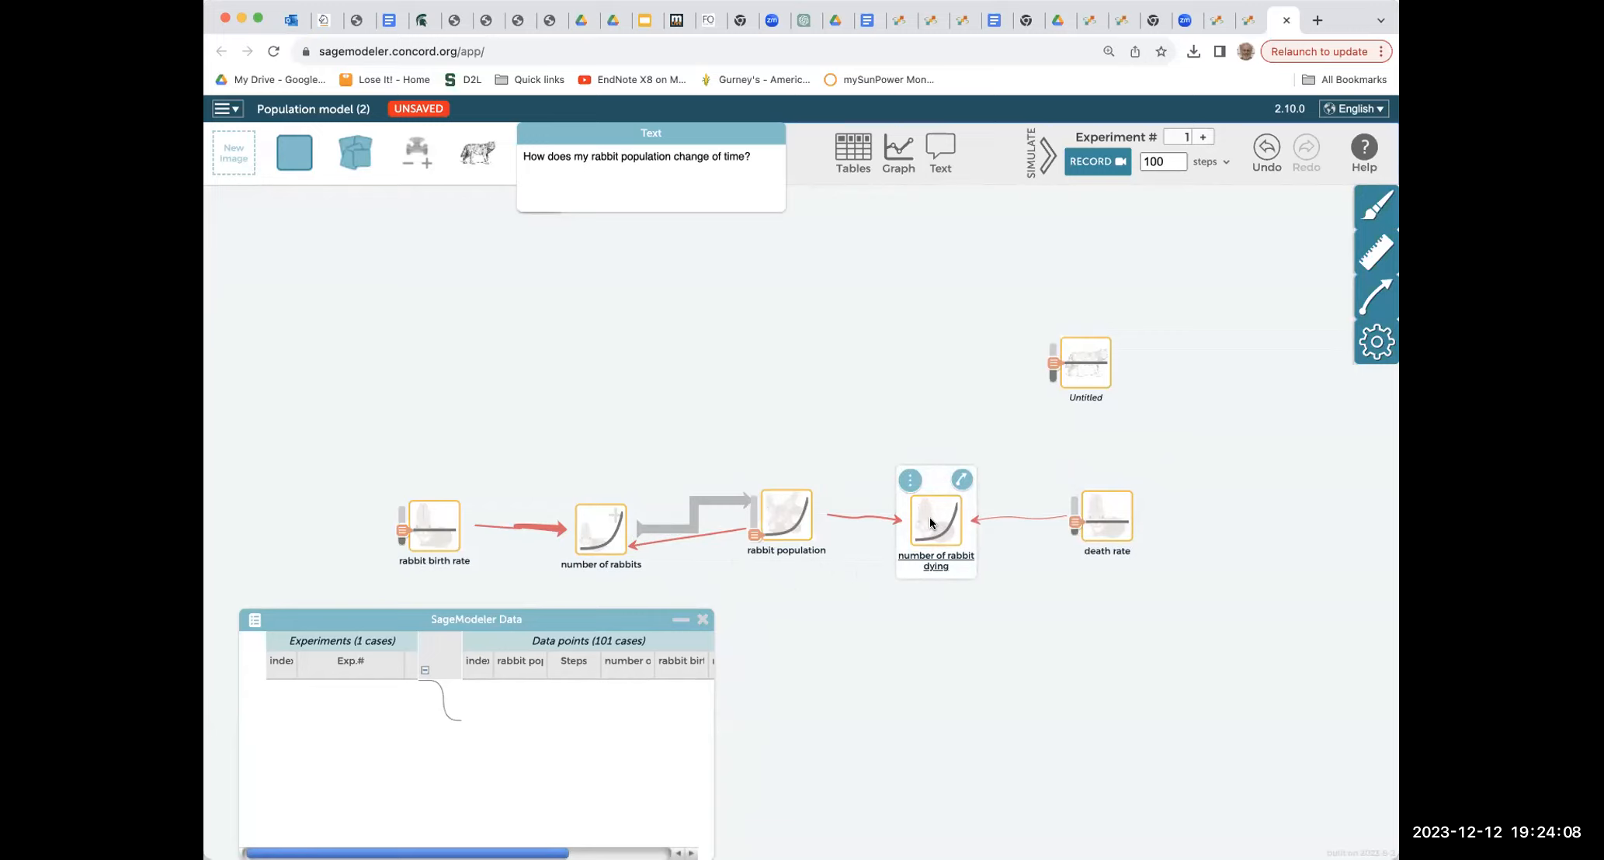
pyautogui.click(875, 514)
pyautogui.doubleClick(864, 513)
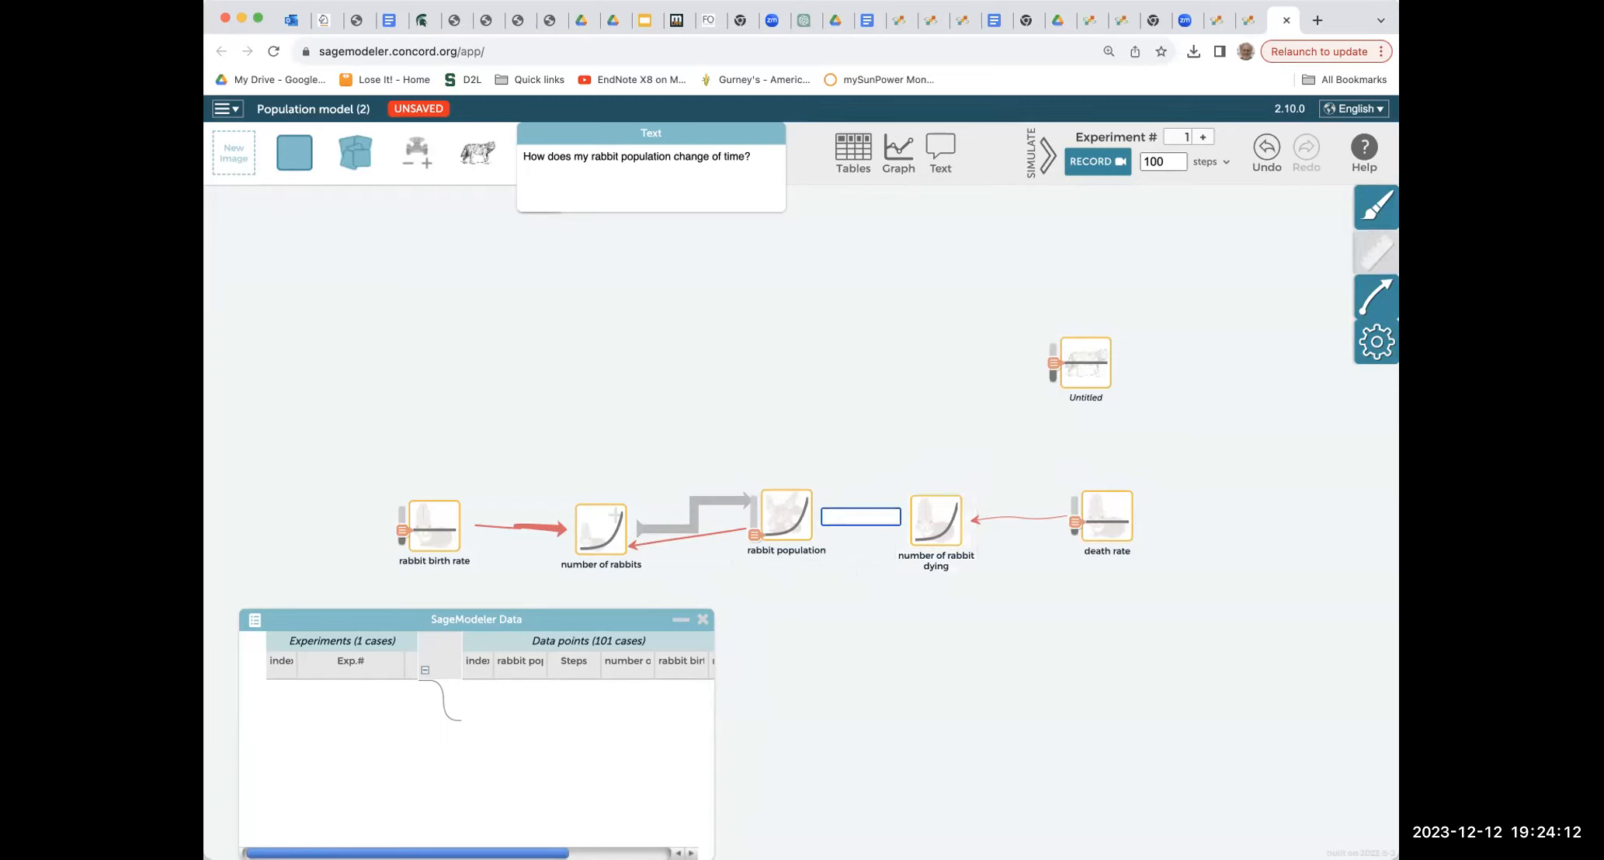
pyautogui.click(828, 503)
pyautogui.click(826, 512)
pyautogui.press('Delete')
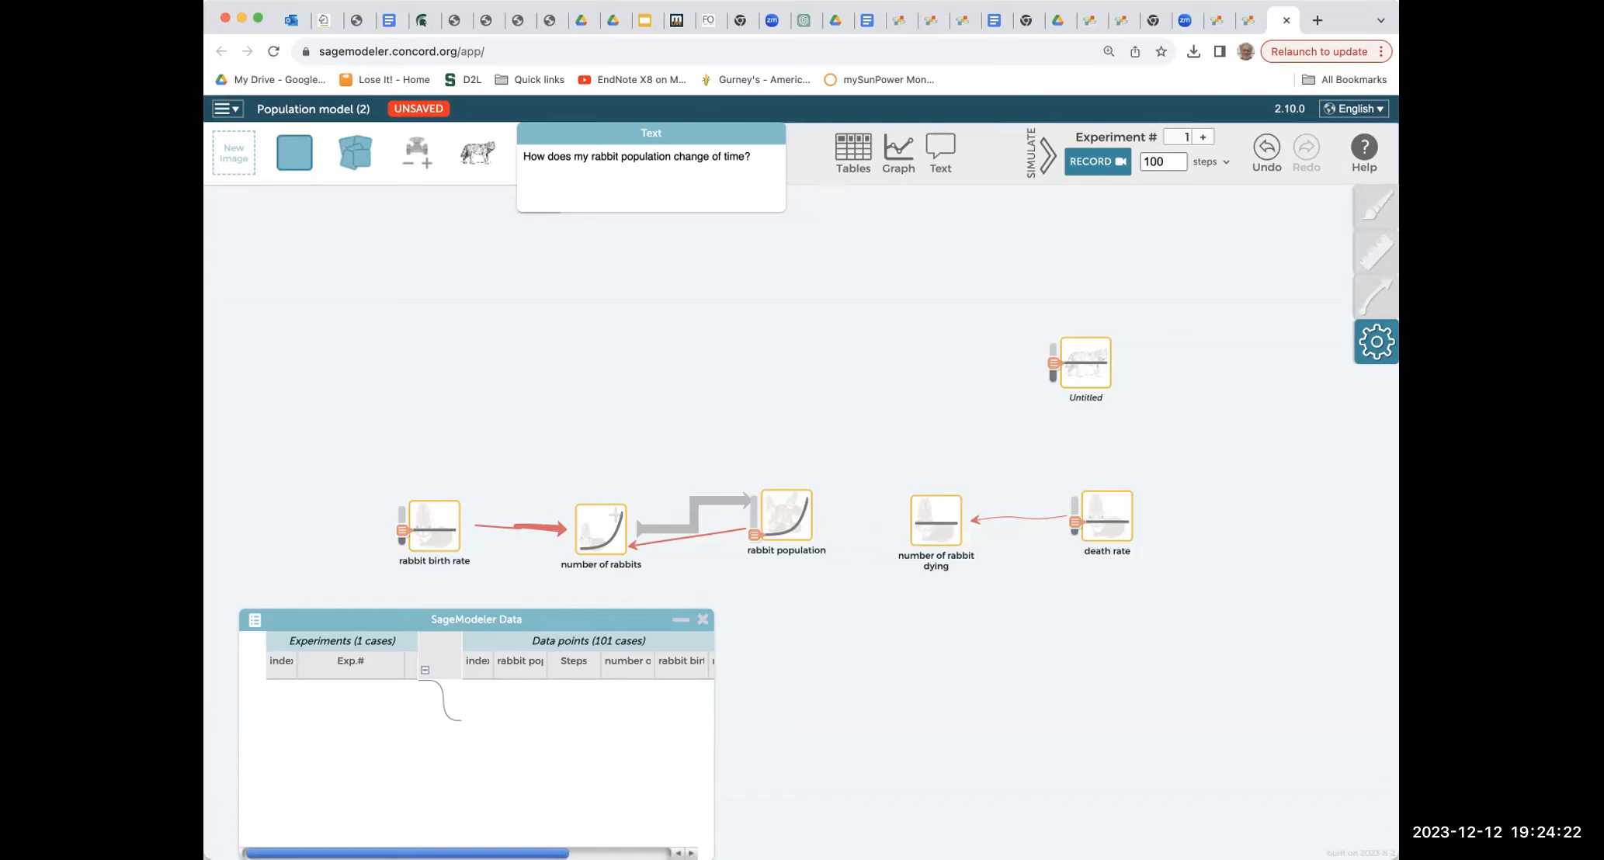
# - Link number of rabbit dying to rabbit population and define it as "subtracted from" rabbit population each step
pyautogui.moveTo(961, 476)
pyautogui.moveTo(961, 476); pyautogui.dragTo(798, 513)
pyautogui.click(767, 519)
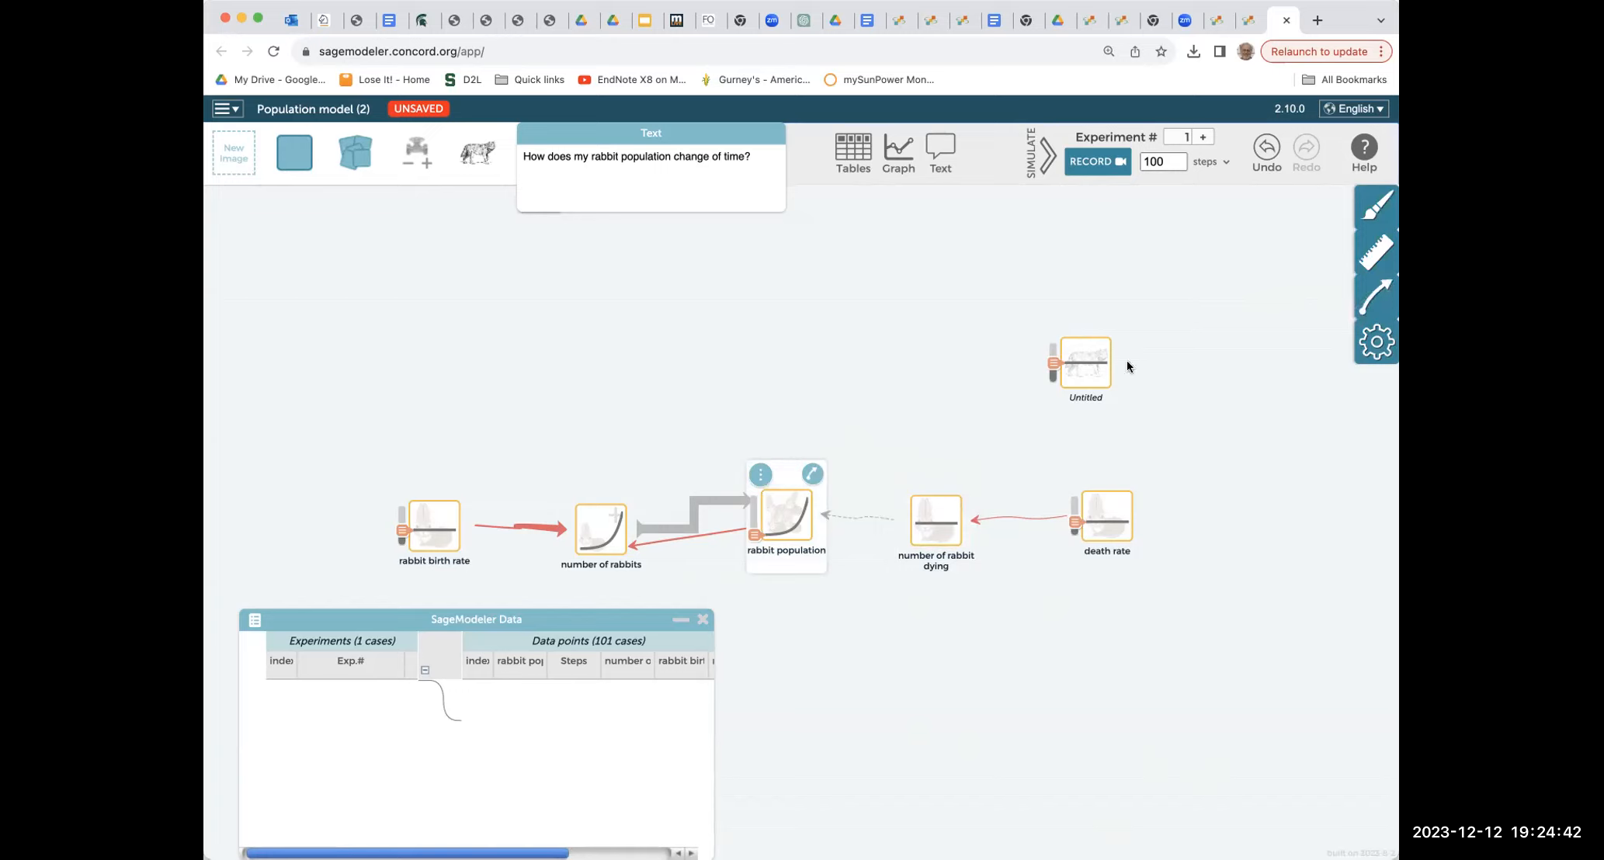
pyautogui.click(1365, 301)
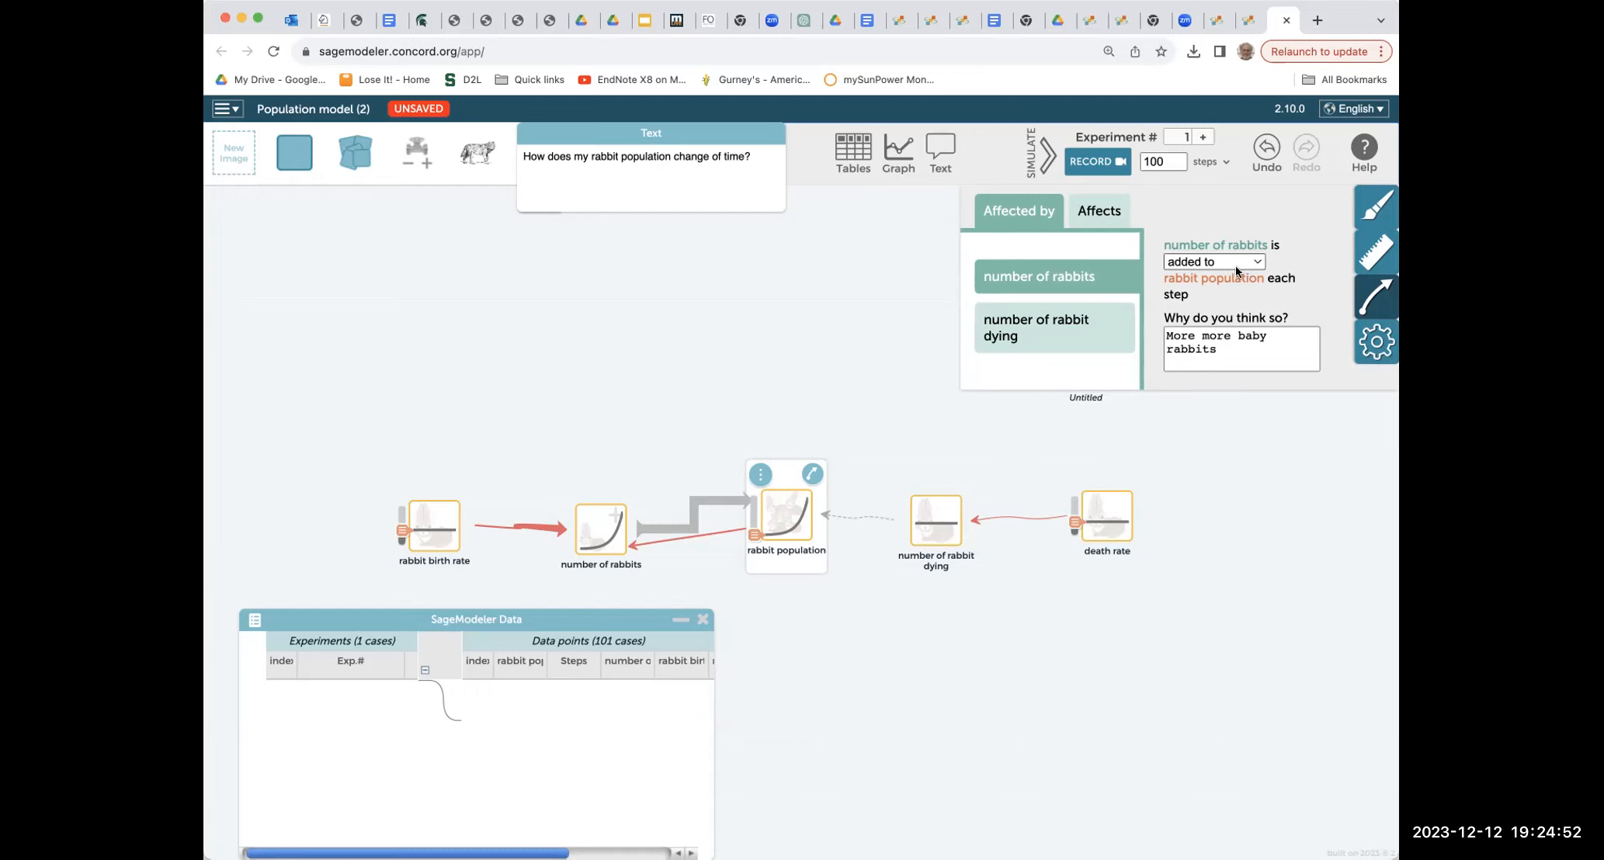
pyautogui.click(1023, 319)
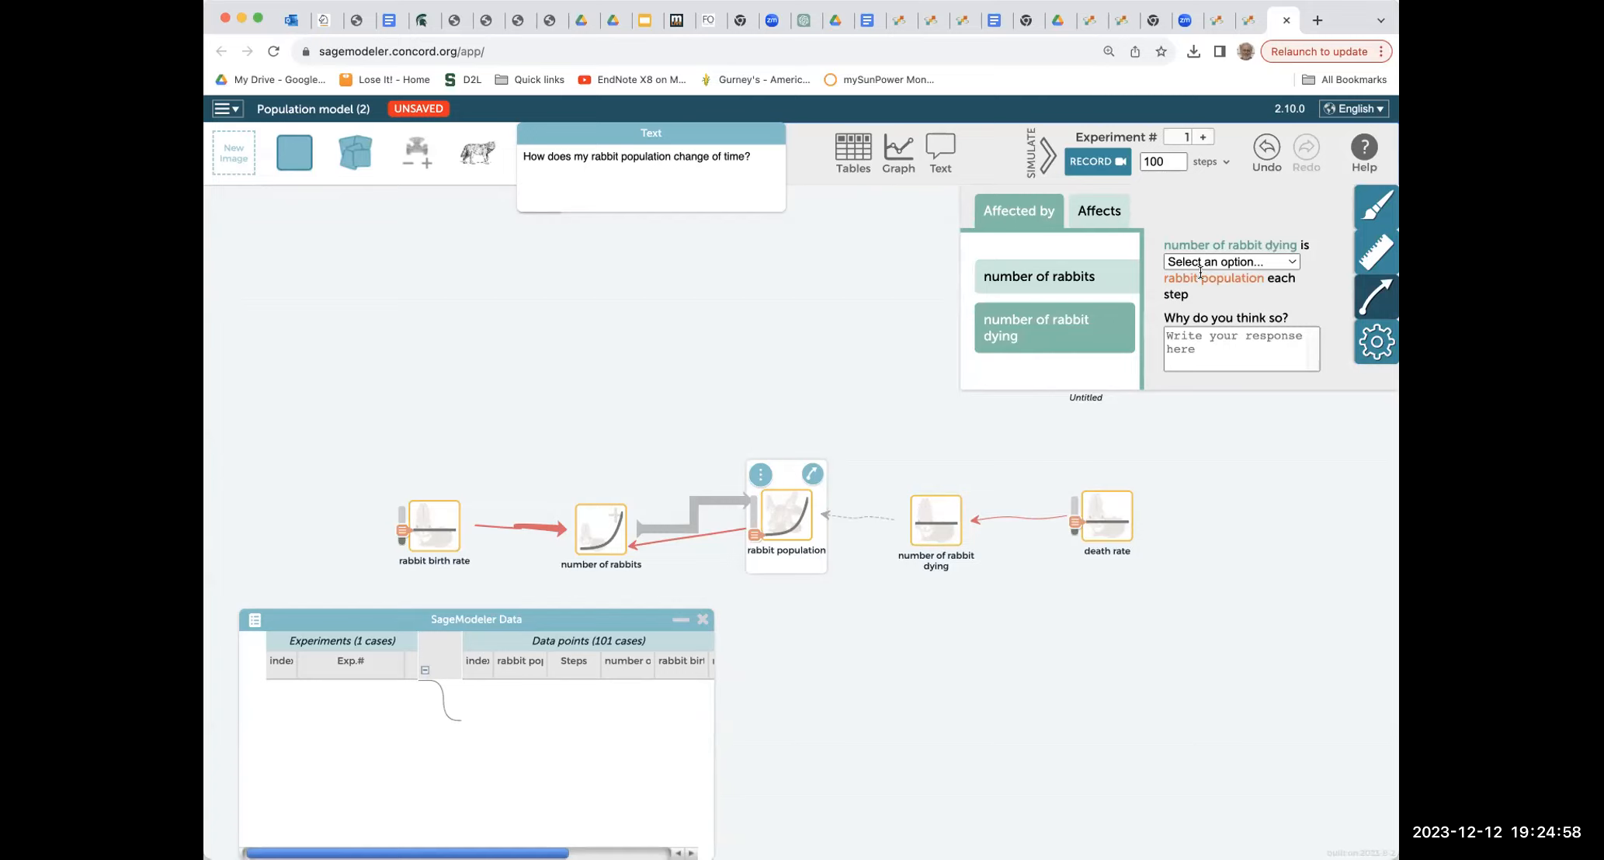
pyautogui.click(1294, 265)
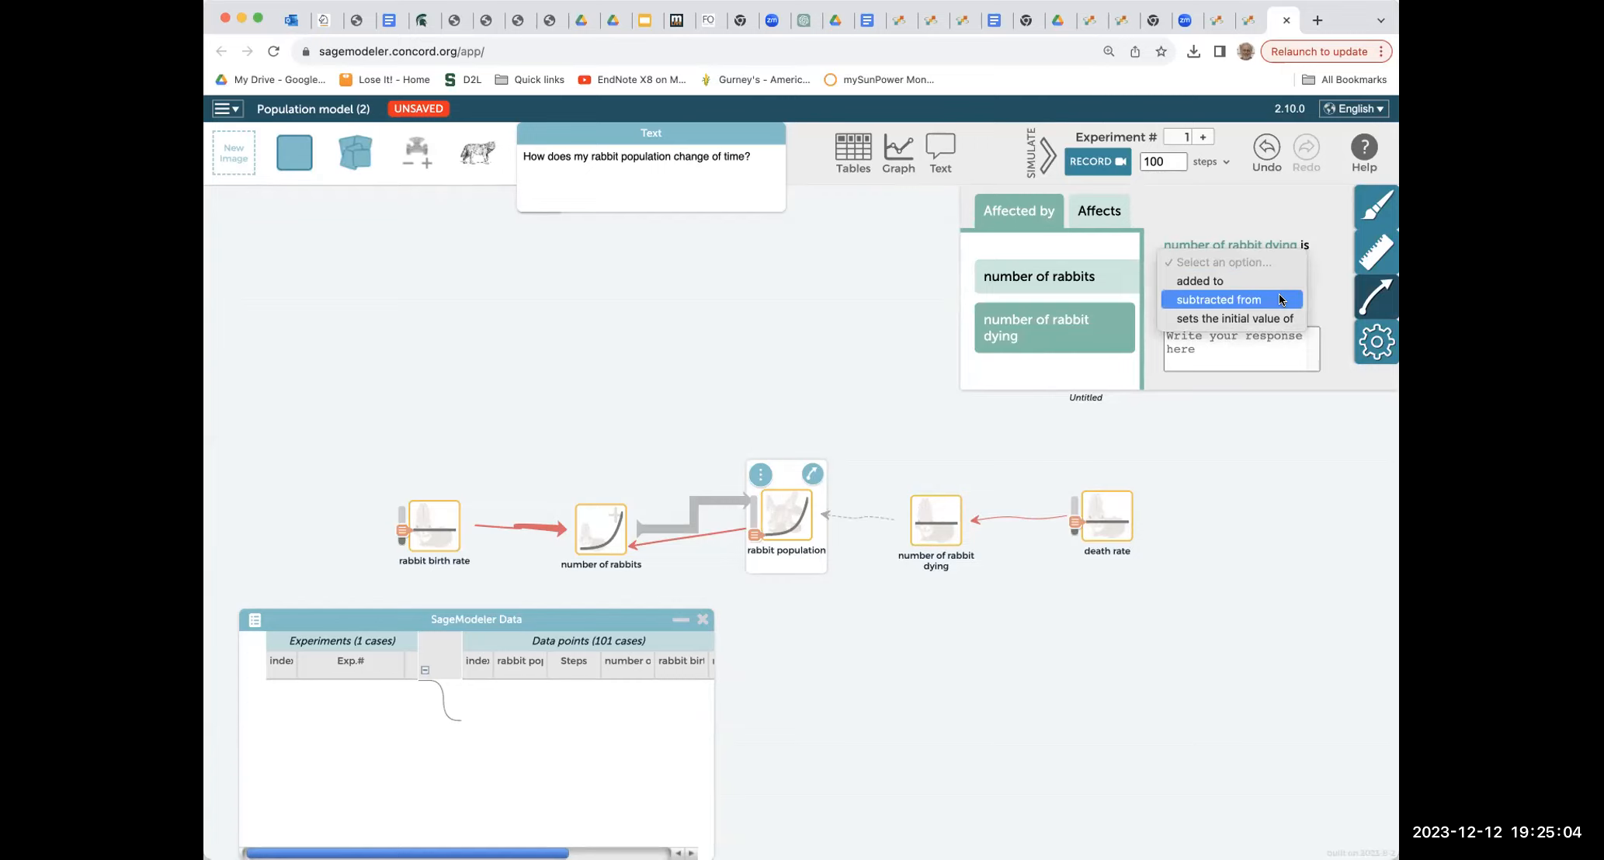
pyautogui.click(1279, 298)
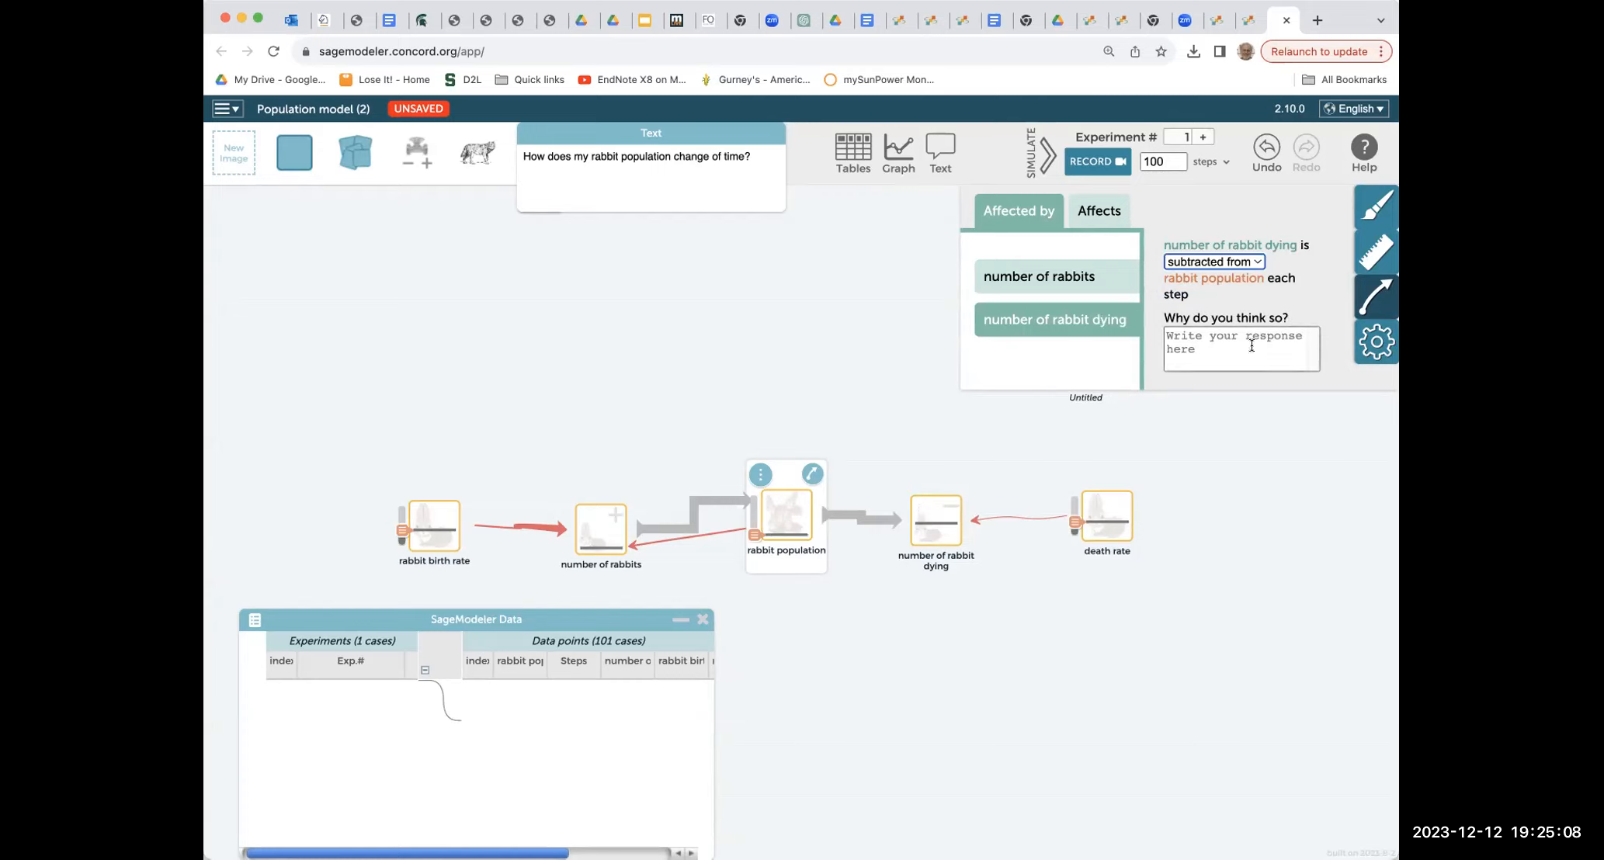
# - Enter "Individuals who dye decrease the population" as the reason for the subtracted from relationship
pyautogui.click(1207, 335)
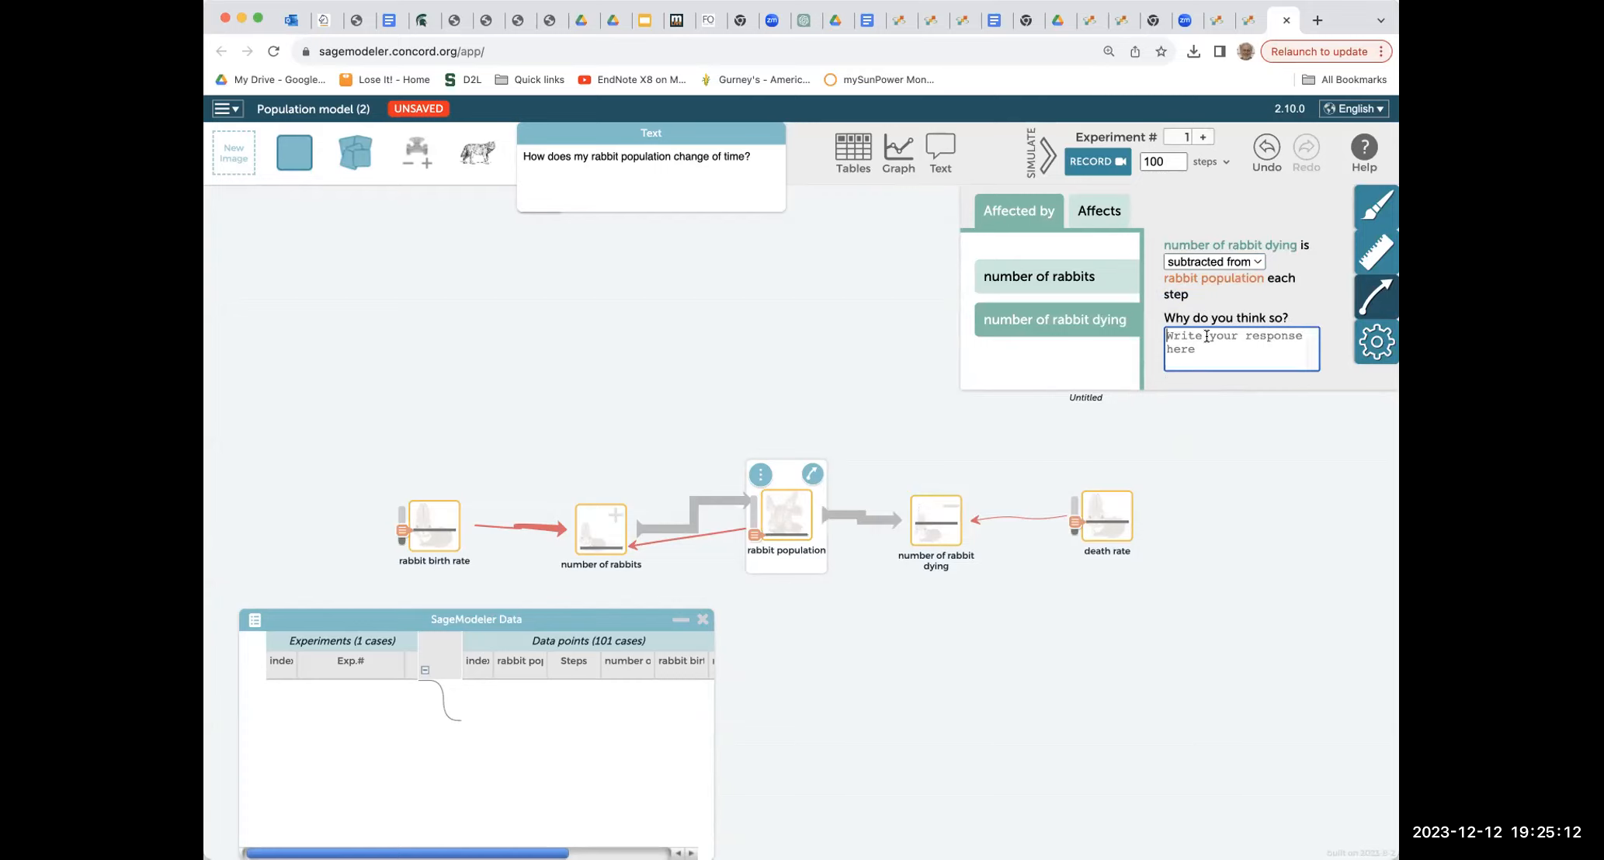
pyautogui.write('Individuals who ')
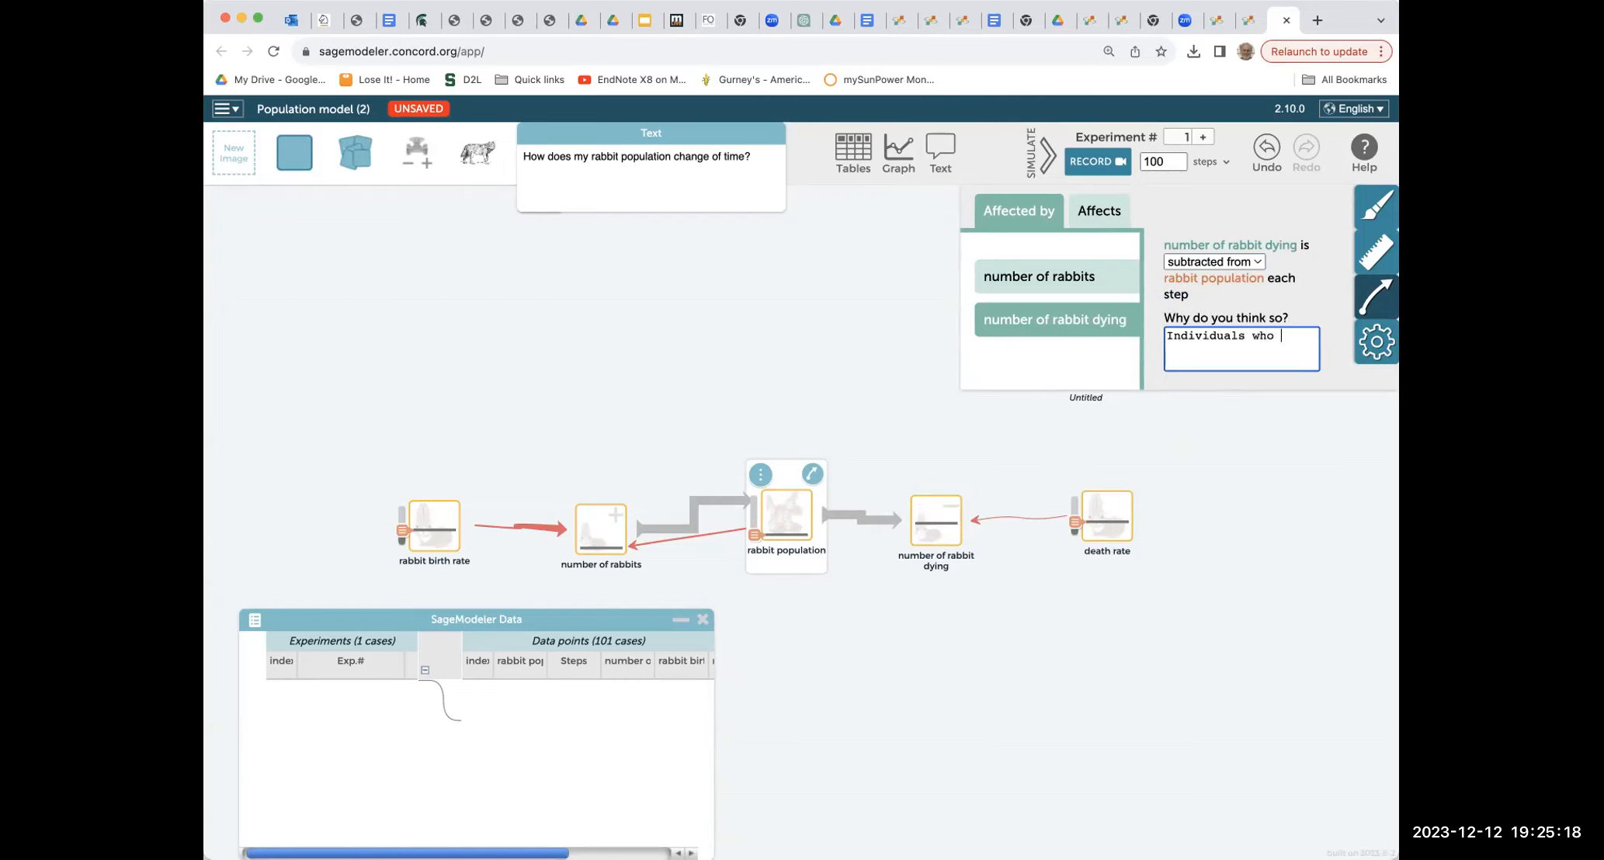
pyautogui.write('dye decrease the population')
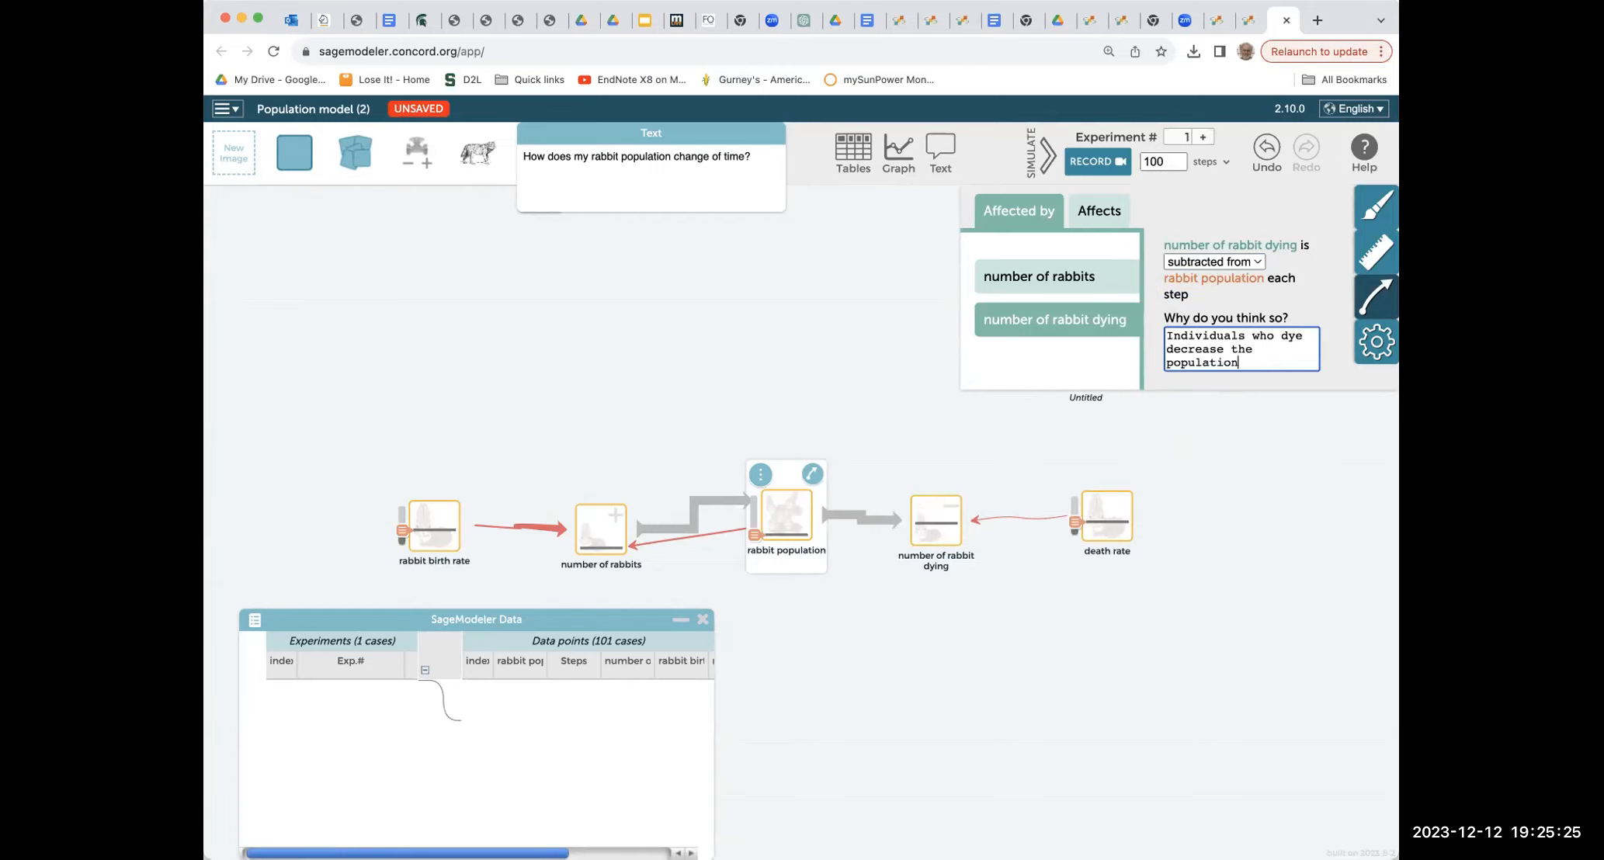
pyautogui.click(1225, 462)
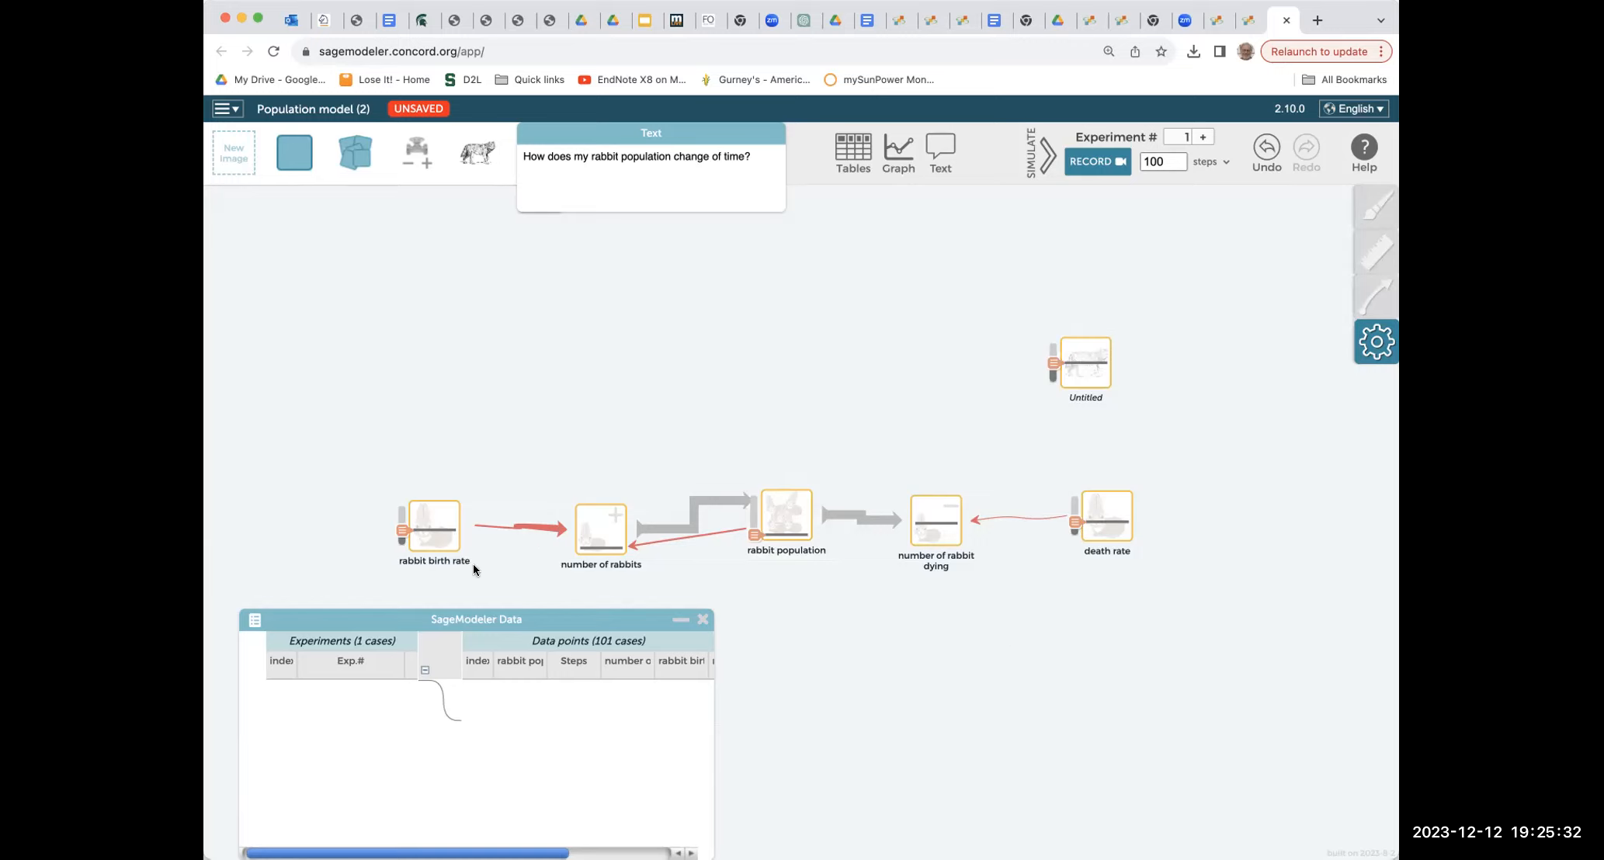
# - Lower the death rate slightly and record another 100-step run of the model
pyautogui.moveTo(440, 537)
pyautogui.moveTo(1074, 525); pyautogui.dragTo(1075, 527)
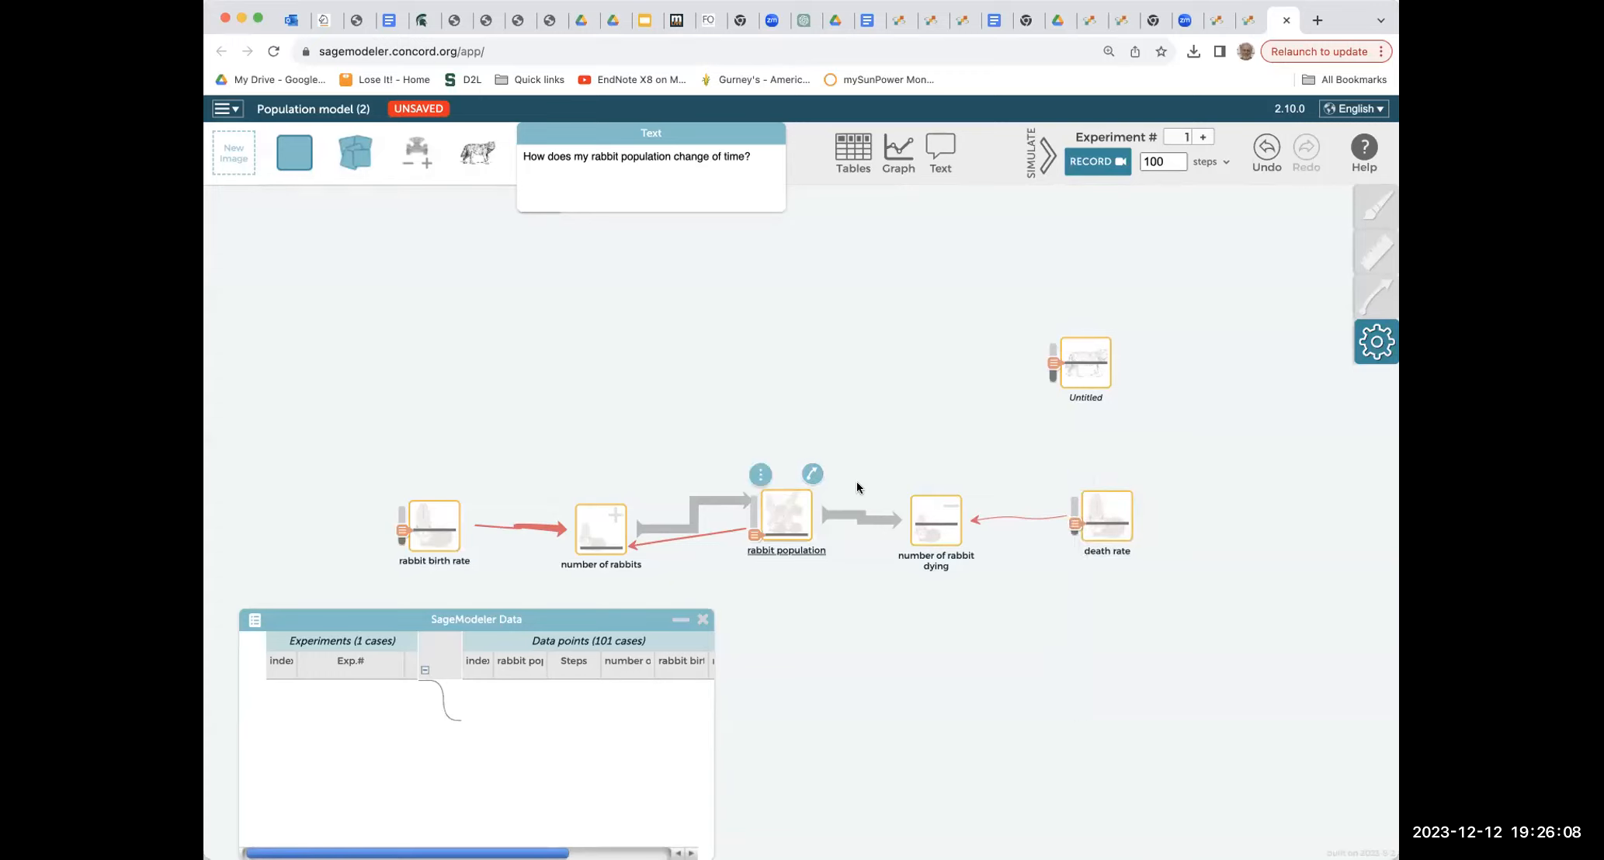
pyautogui.click(1090, 160)
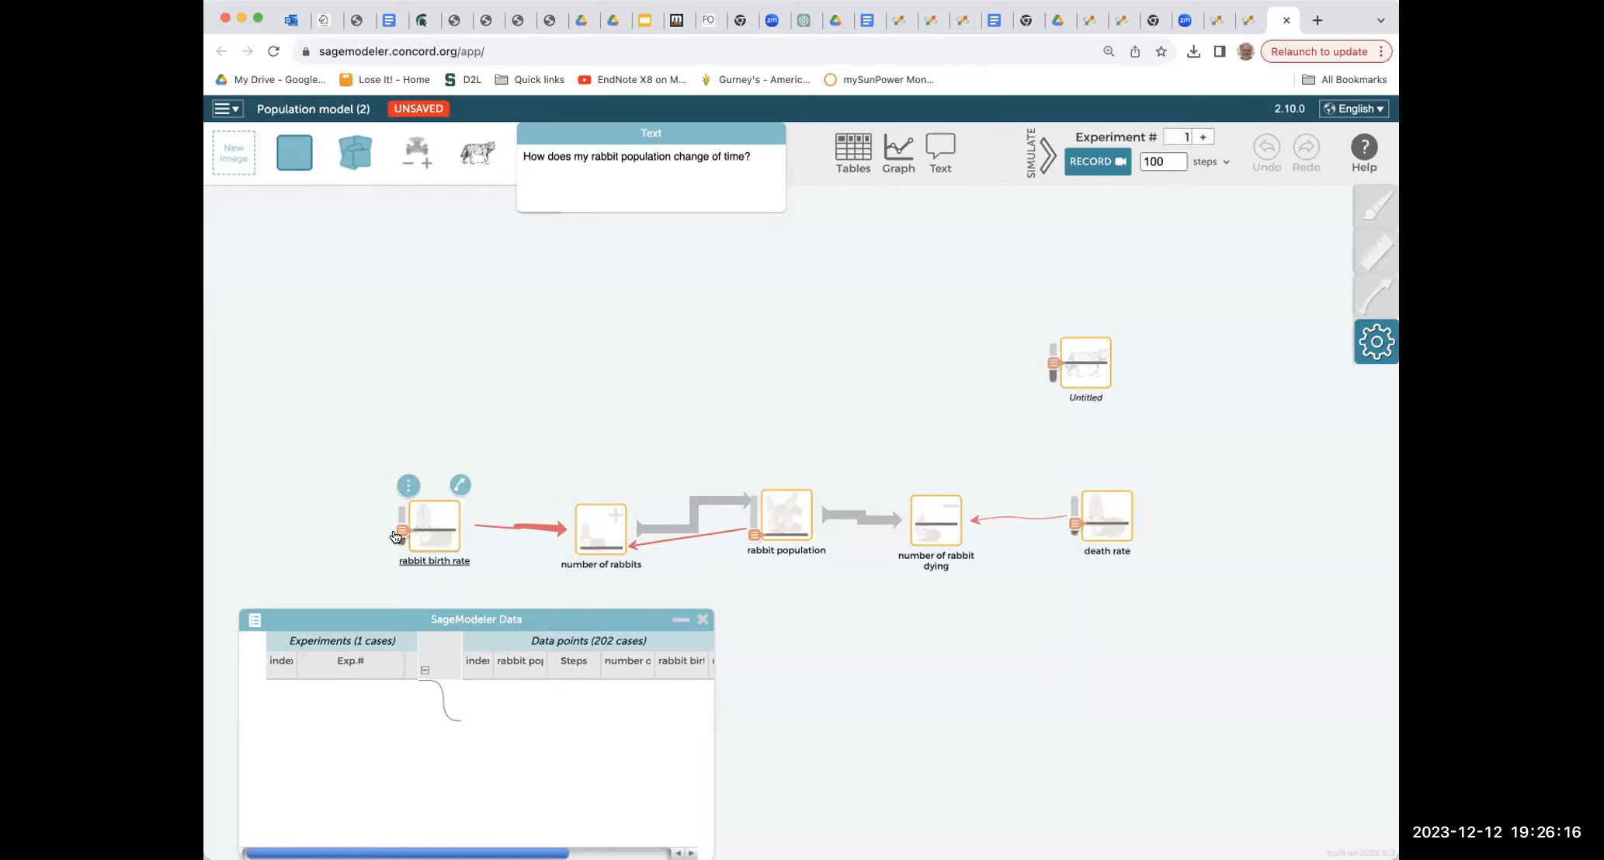
# - Record a 100-step run with the rabbit birth rate slightly adjusted, and another with the death rate lowered further
pyautogui.moveTo(400, 534); pyautogui.dragTo(399, 529)
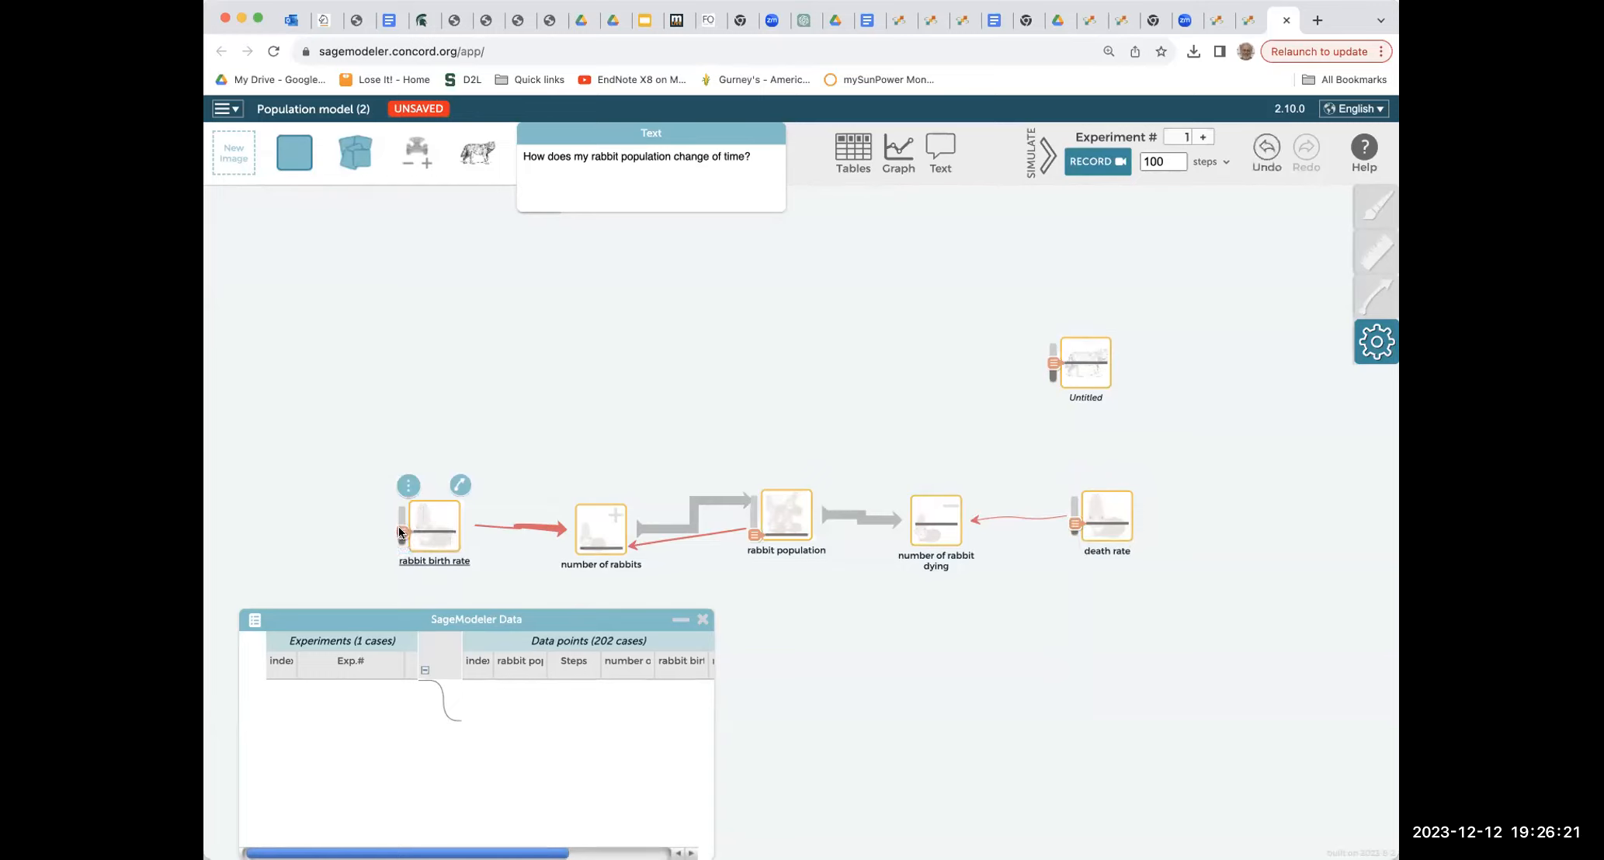
pyautogui.click(1076, 161)
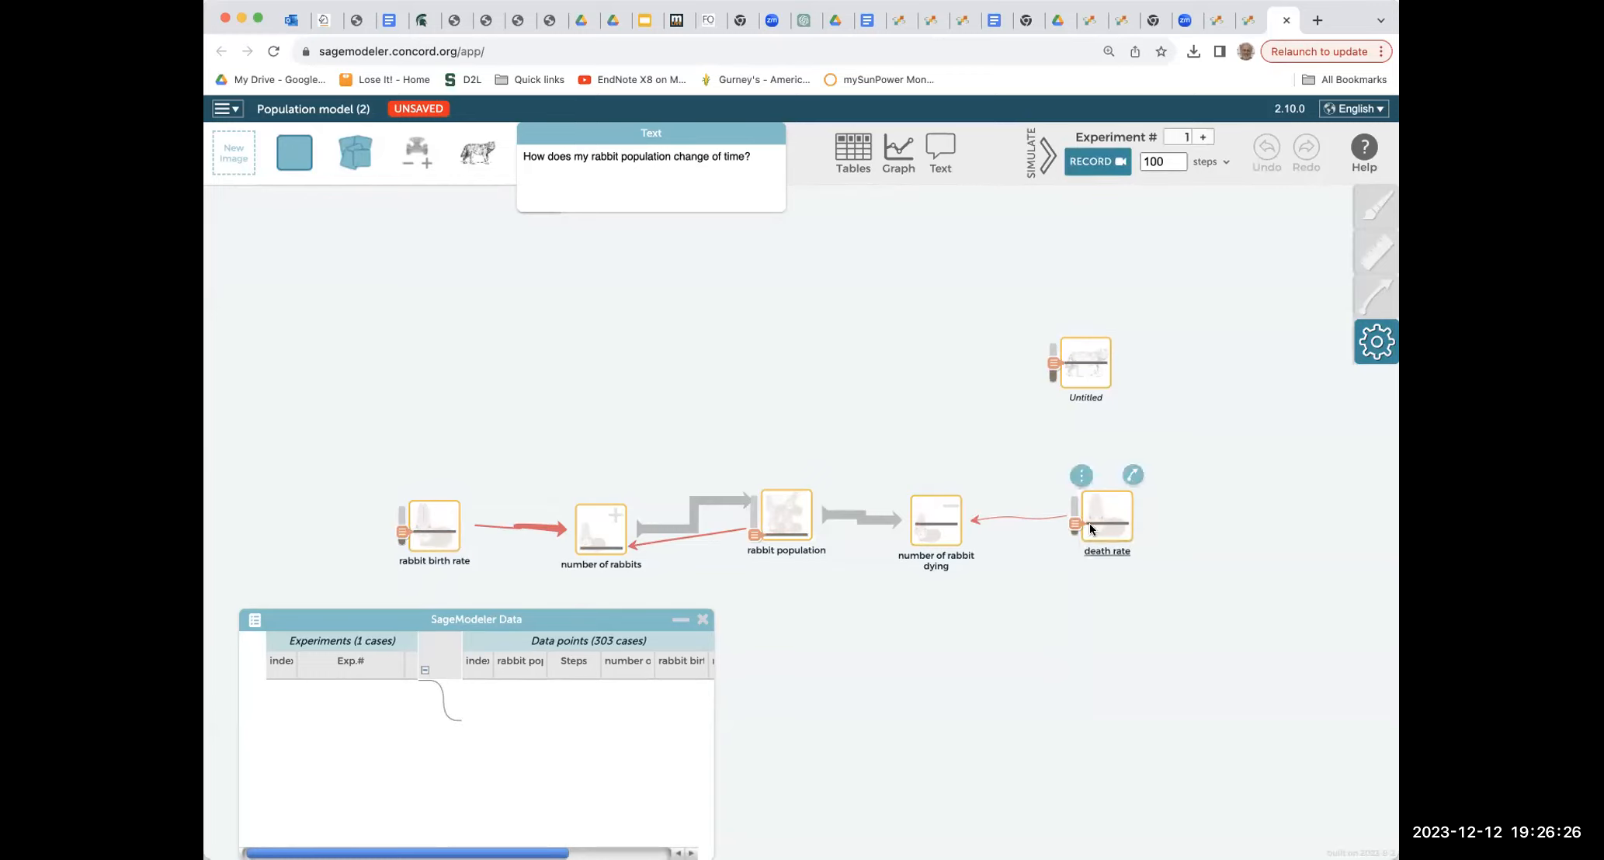
pyautogui.moveTo(1075, 528); pyautogui.dragTo(1075, 535)
pyautogui.click(1083, 160)
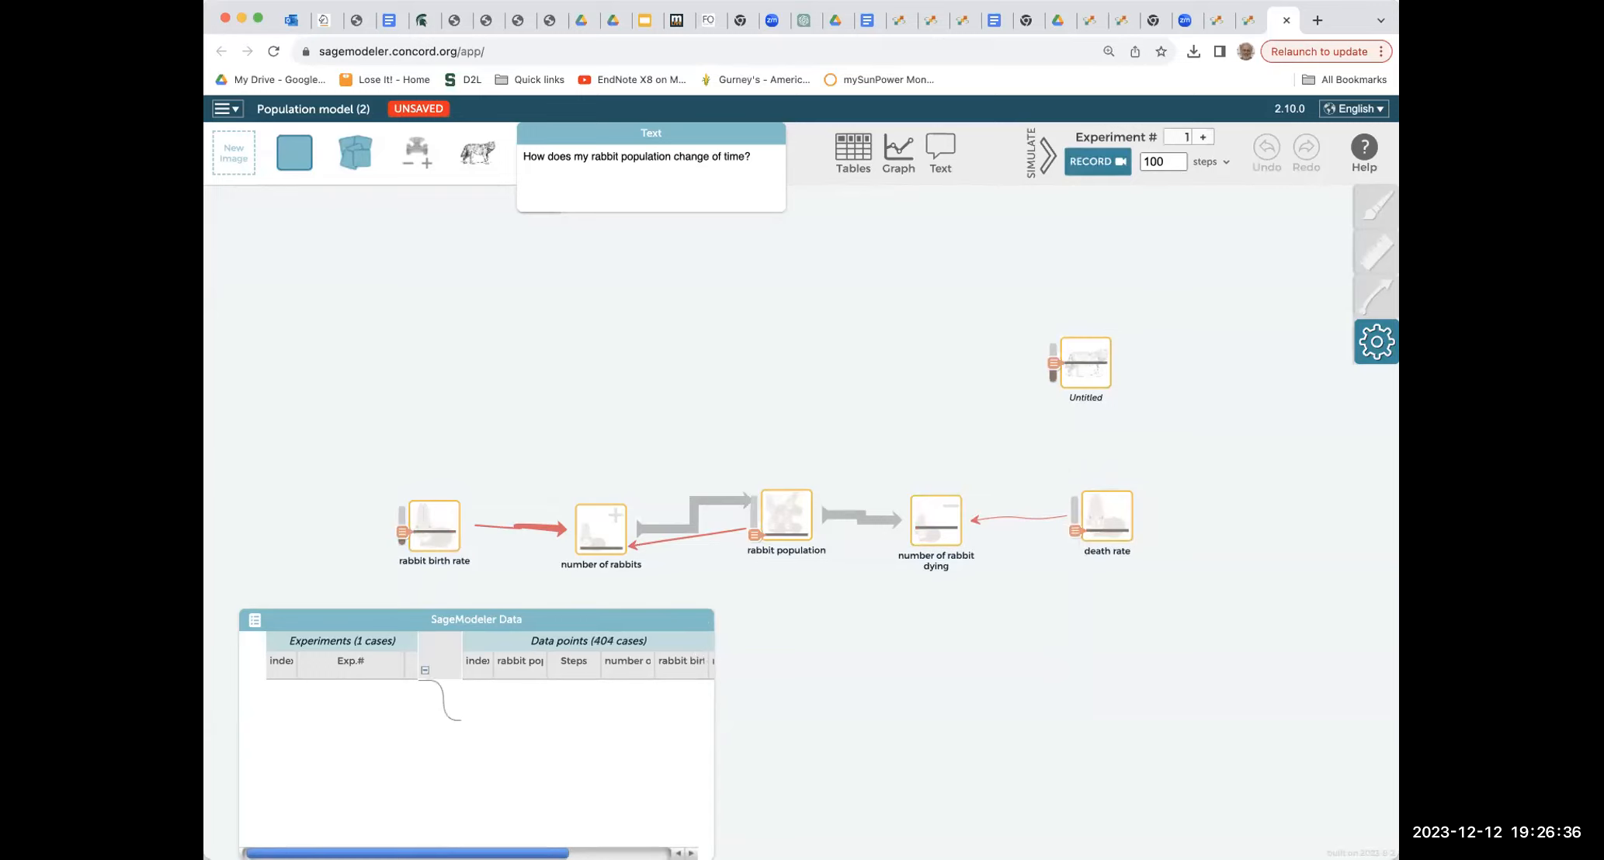
# - Record a 100-step run with the rabbit birth rate raised, and close the SageModeler Data table
pyautogui.moveTo(401, 571)
pyautogui.moveTo(402, 535); pyautogui.dragTo(402, 523)
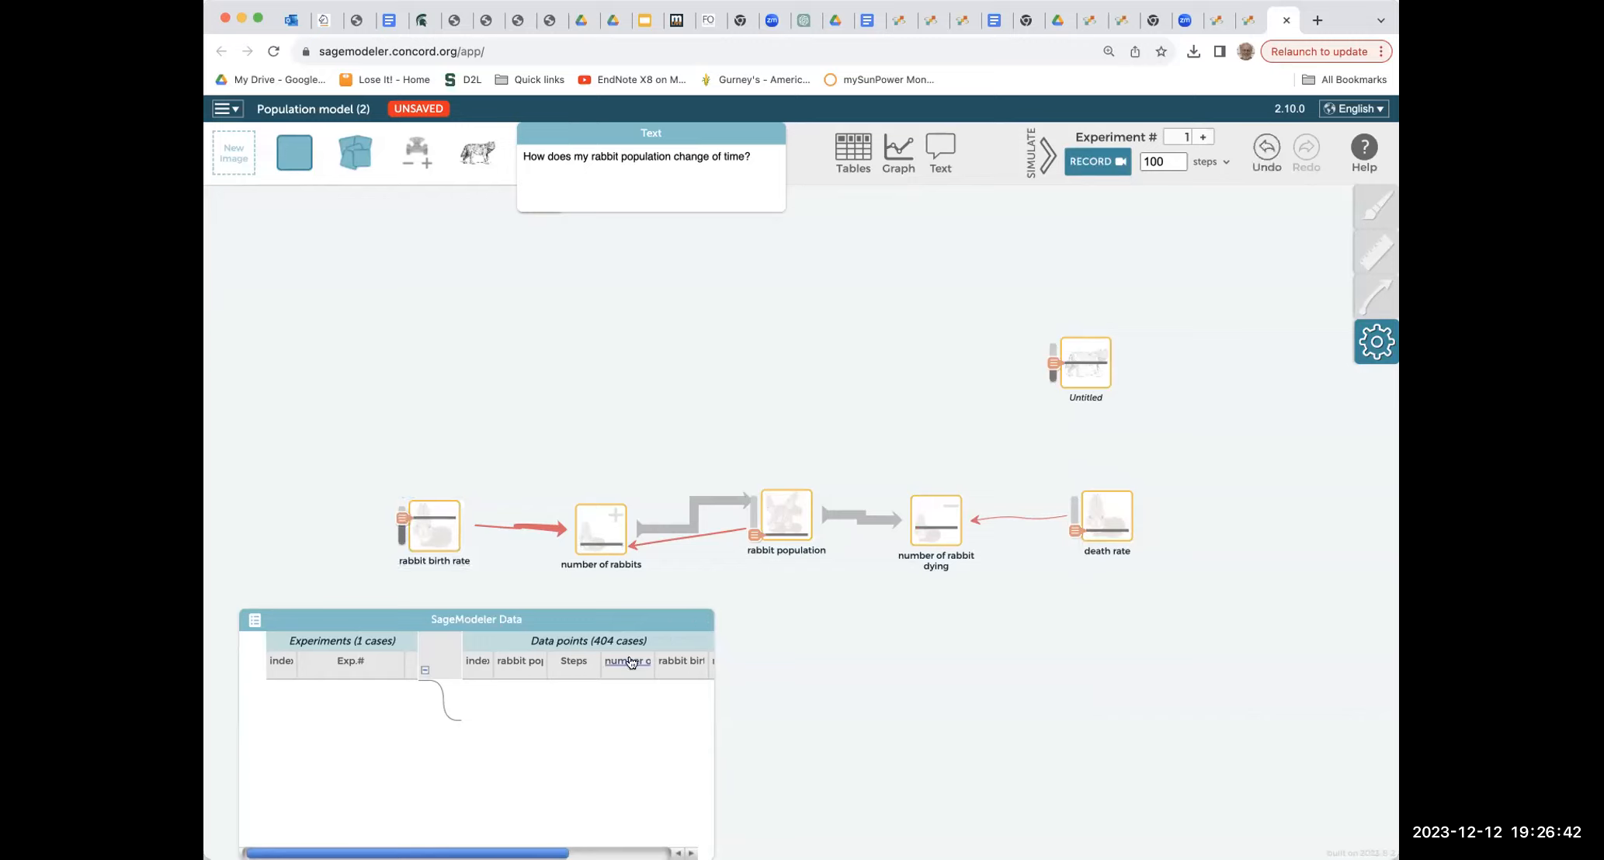
pyautogui.click(1092, 159)
pyautogui.click(703, 622)
# - Raise the rabbit birth rate to its maximum
pyautogui.moveTo(429, 532)
pyautogui.moveTo(402, 526)
pyautogui.mouseDown()
pyautogui.moveTo(402, 544)
pyautogui.moveTo(405, 514)
pyautogui.mouseUp()
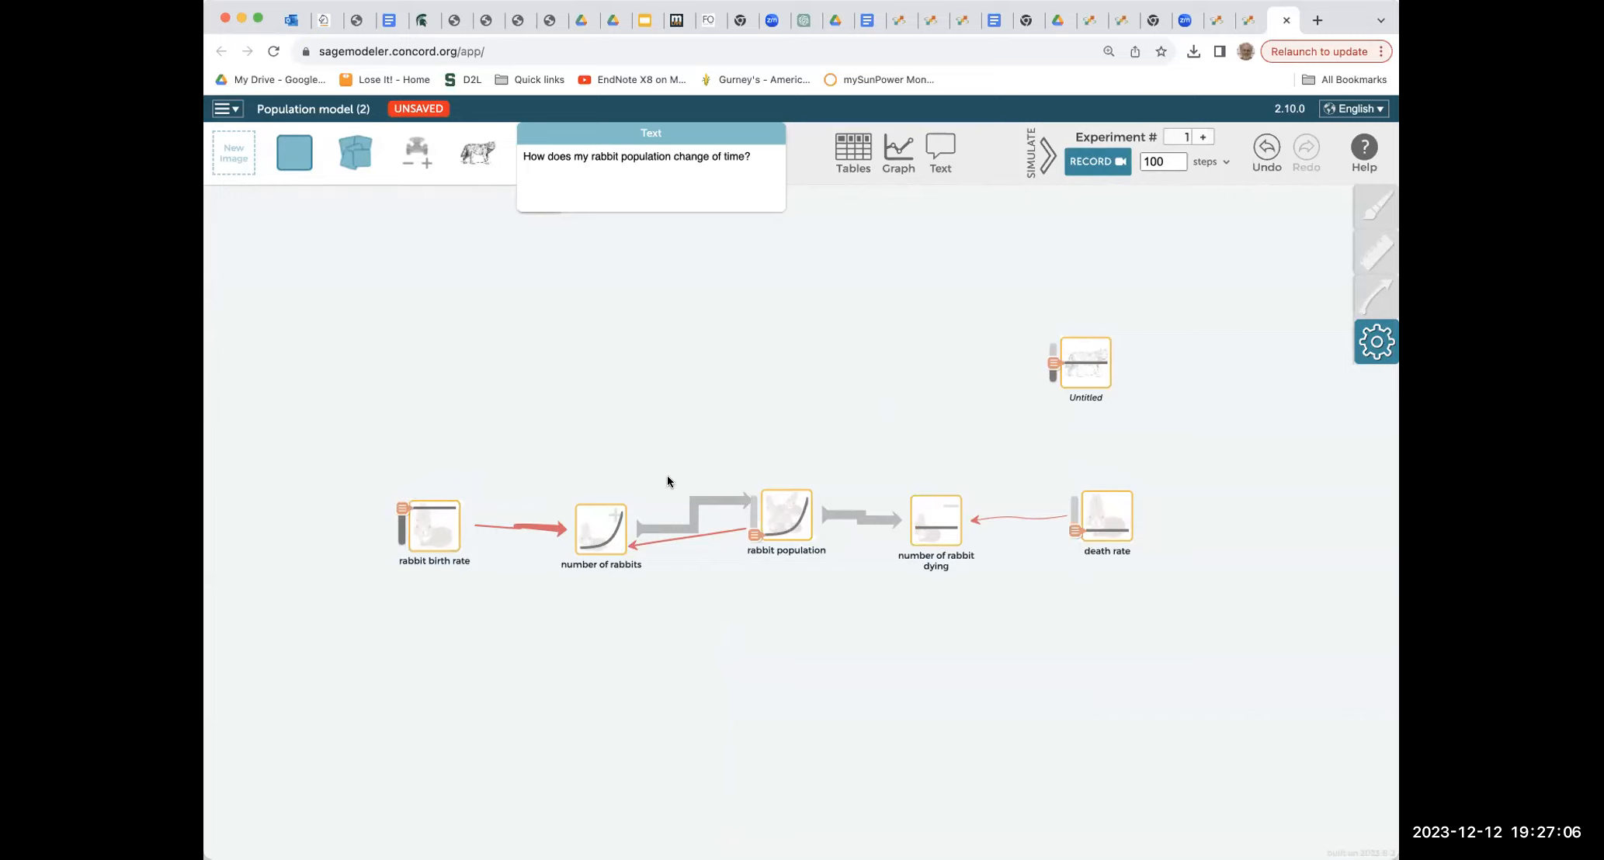
# - Examine the simulation settings and the relationship between number of rabbit dying and rabbit population
pyautogui.moveTo(790, 520)
pyautogui.moveTo(920, 537)
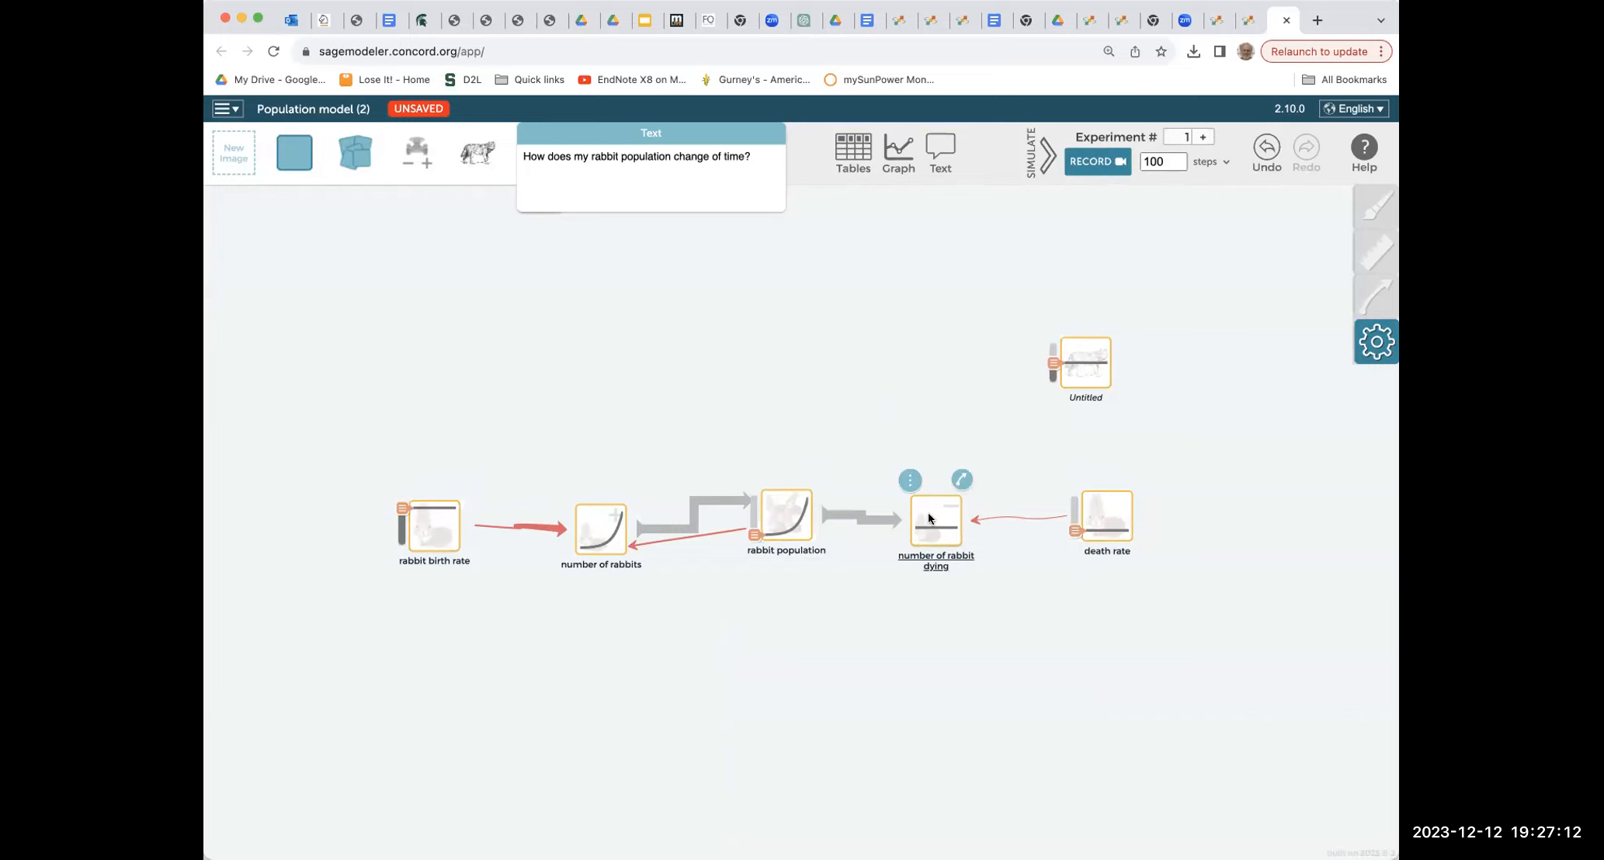
pyautogui.click(929, 519)
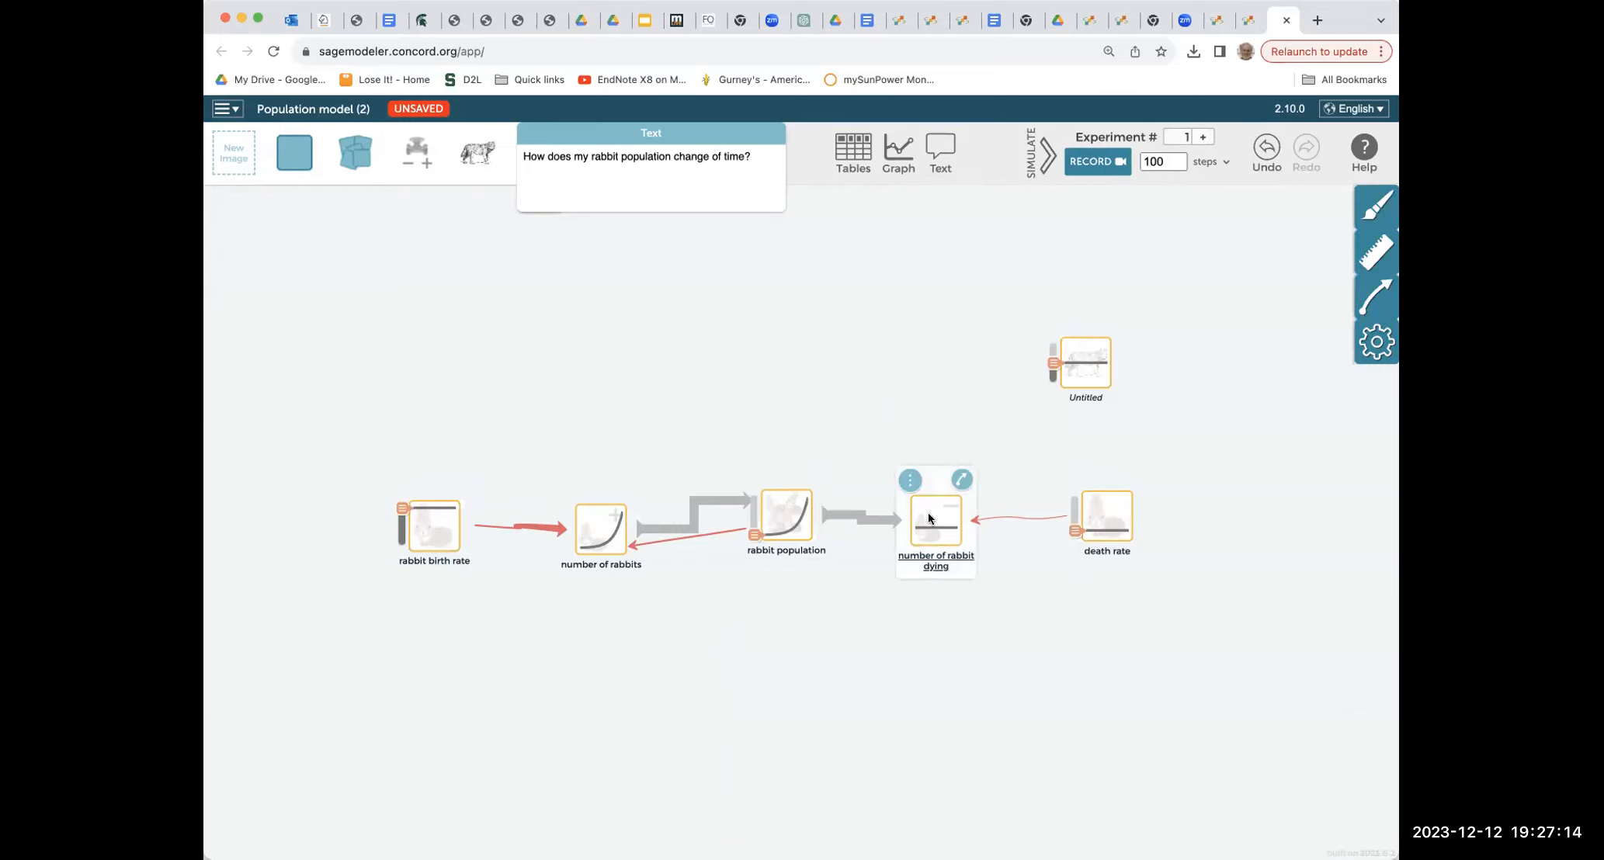
pyautogui.click(783, 498)
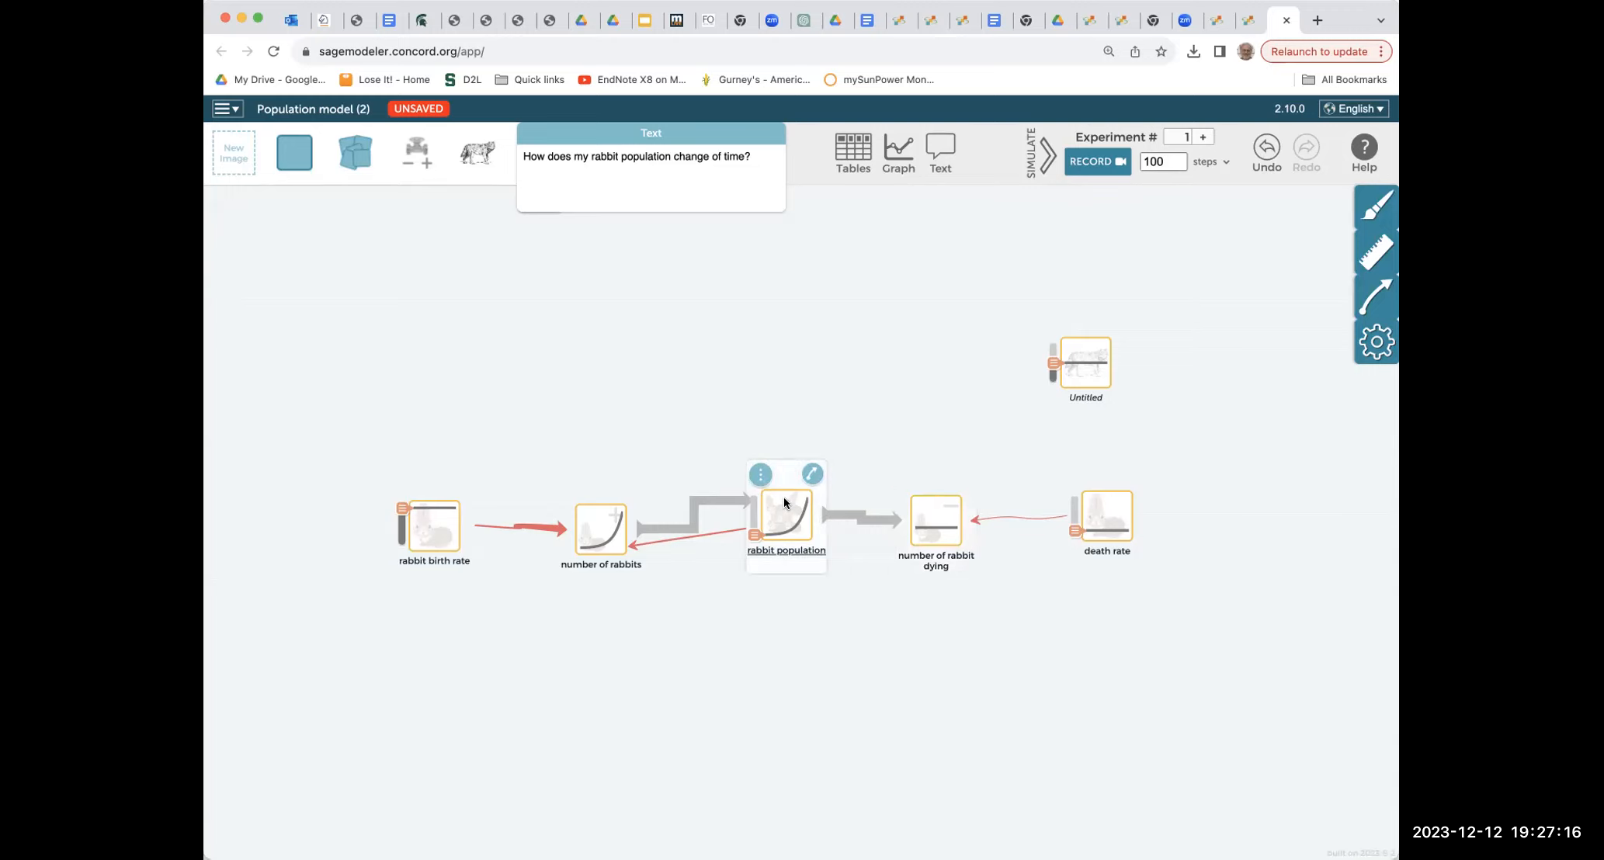
pyautogui.click(1371, 350)
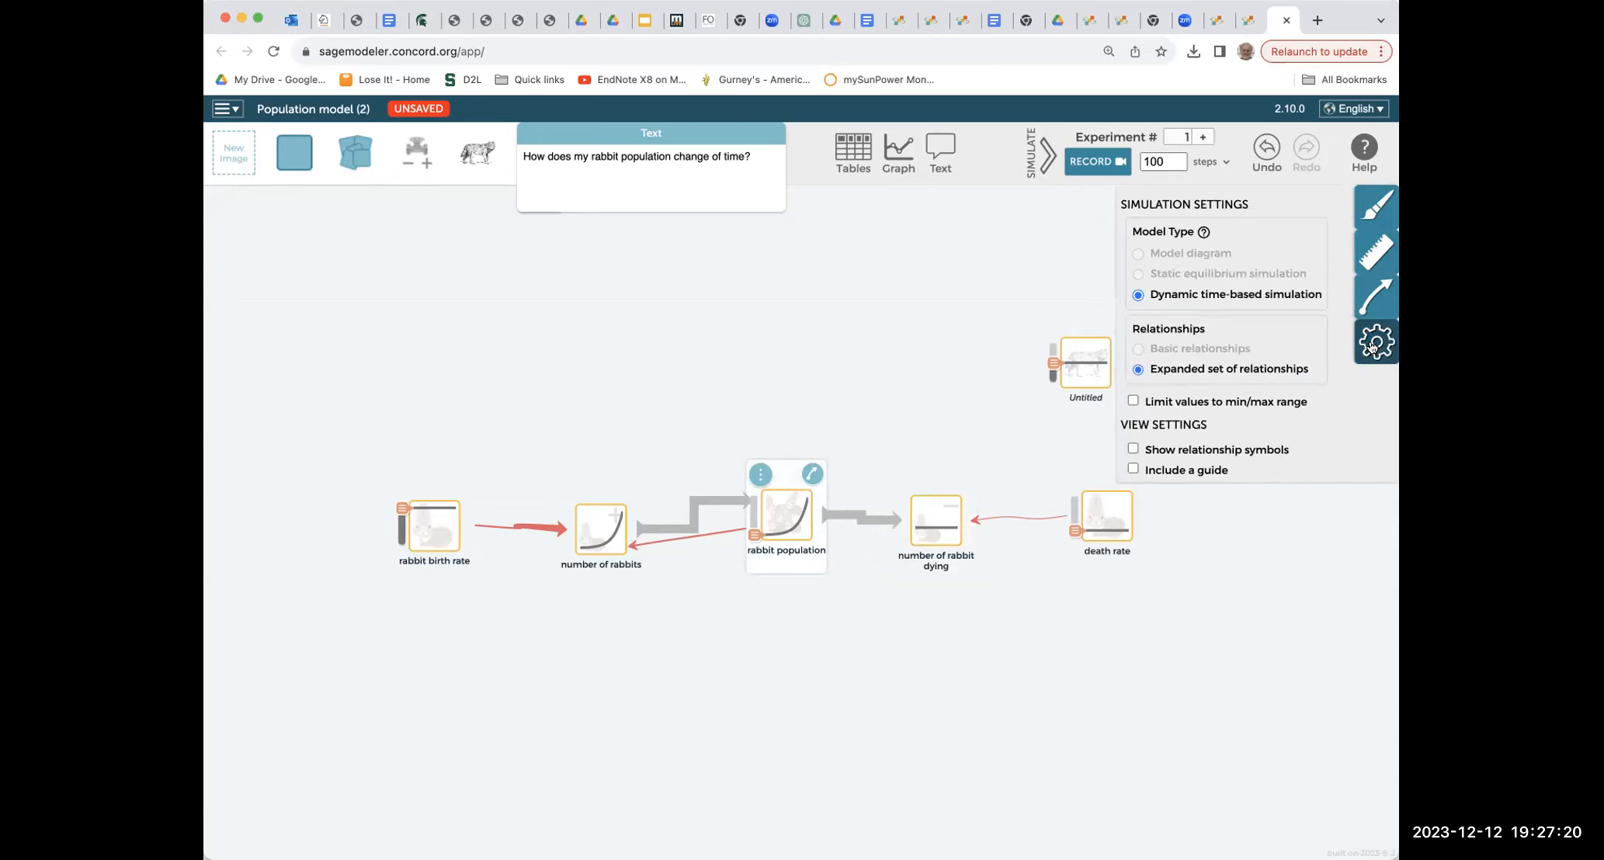
pyautogui.click(1371, 350)
pyautogui.click(1364, 297)
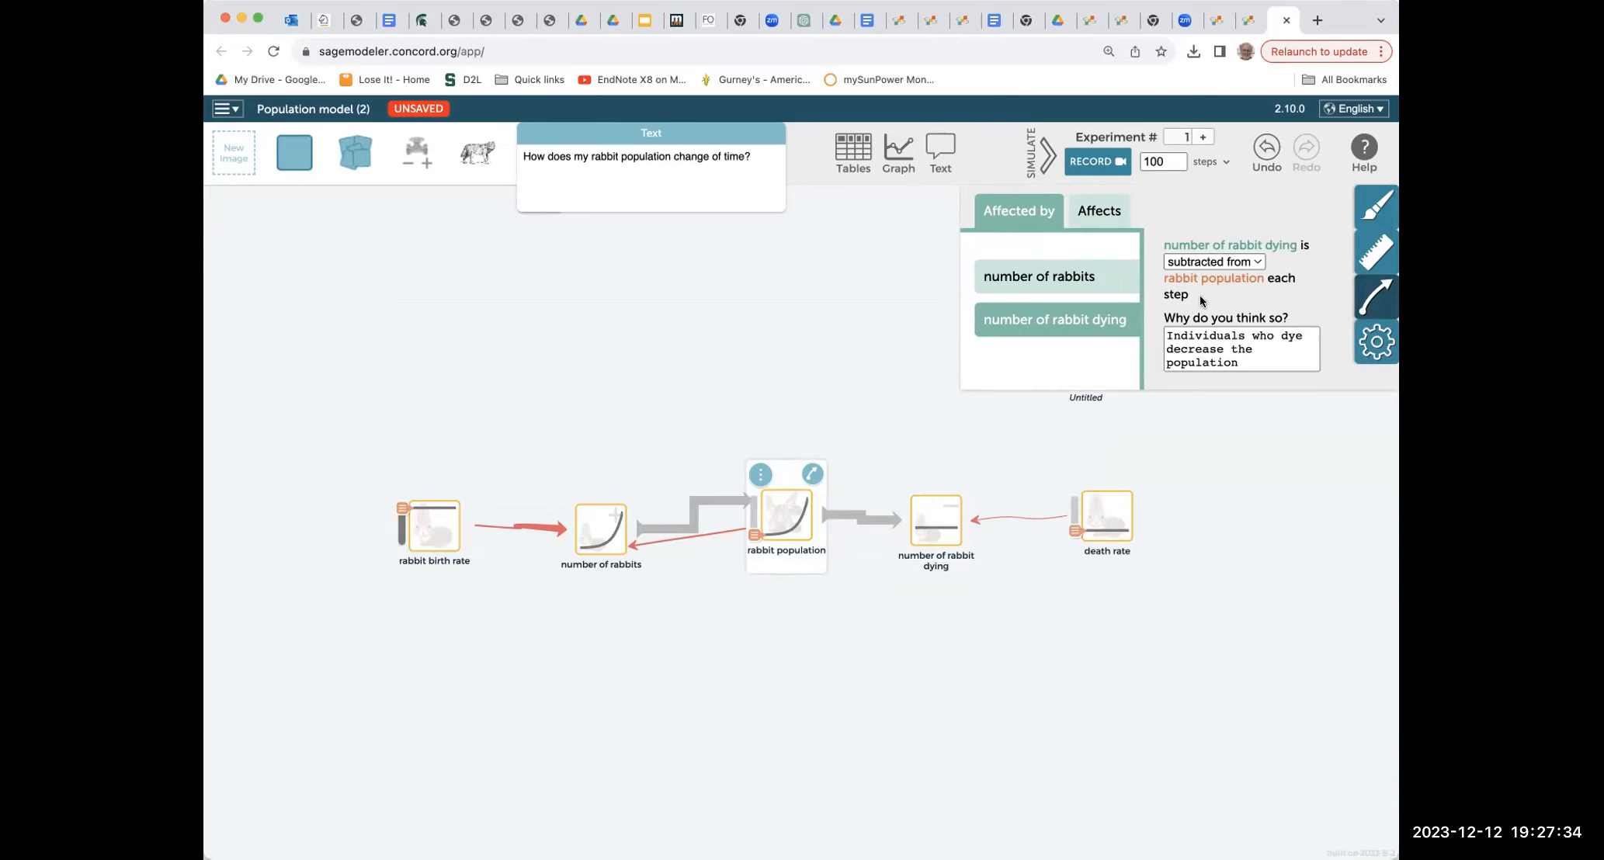
pyautogui.click(906, 619)
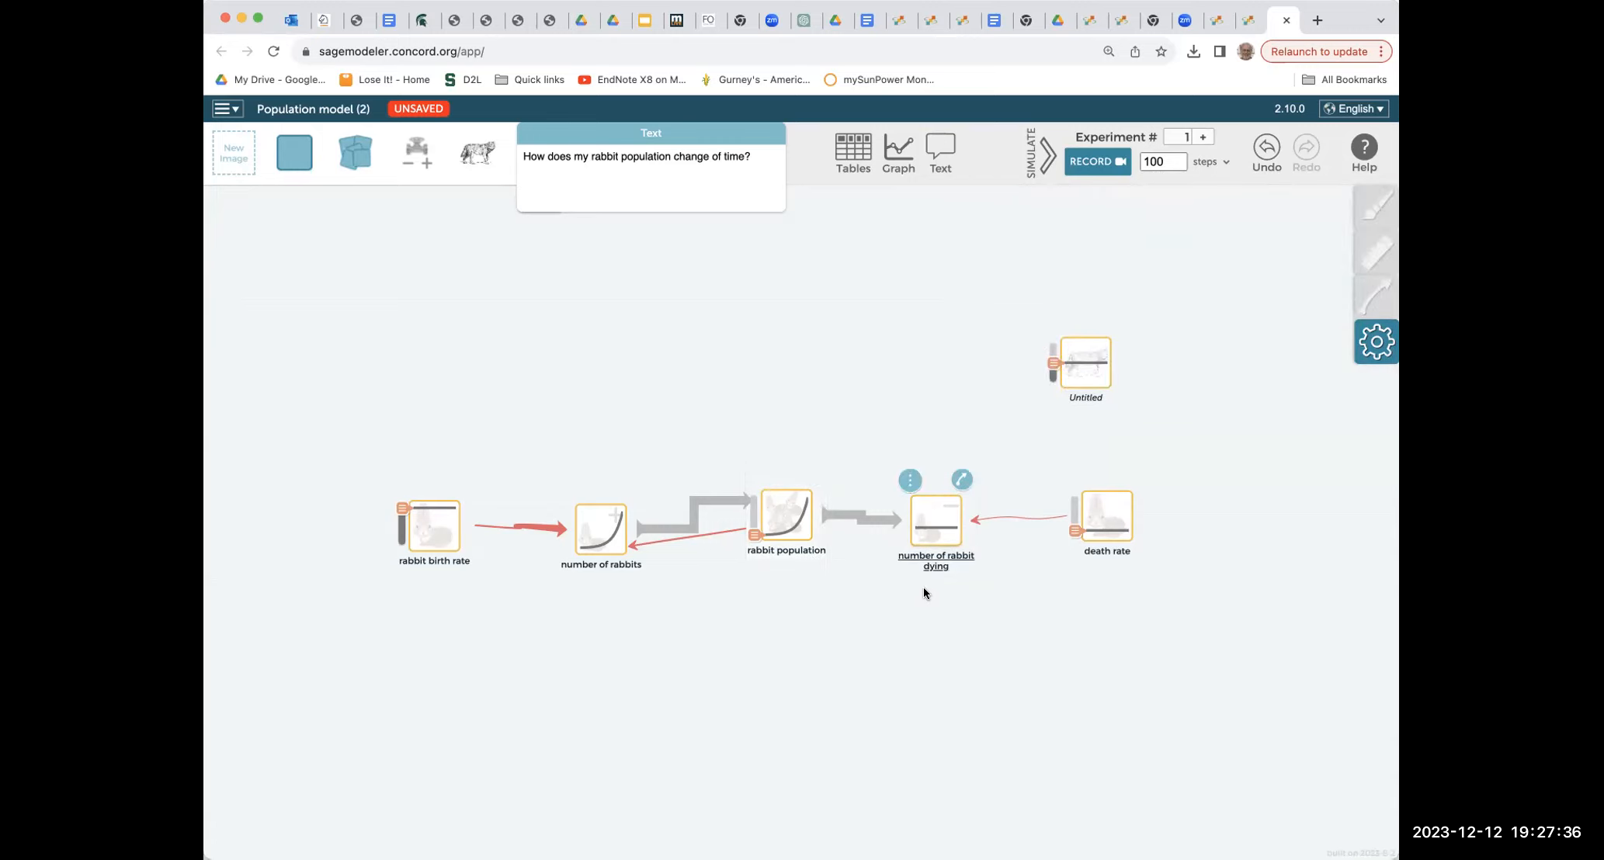
pyautogui.click(951, 500)
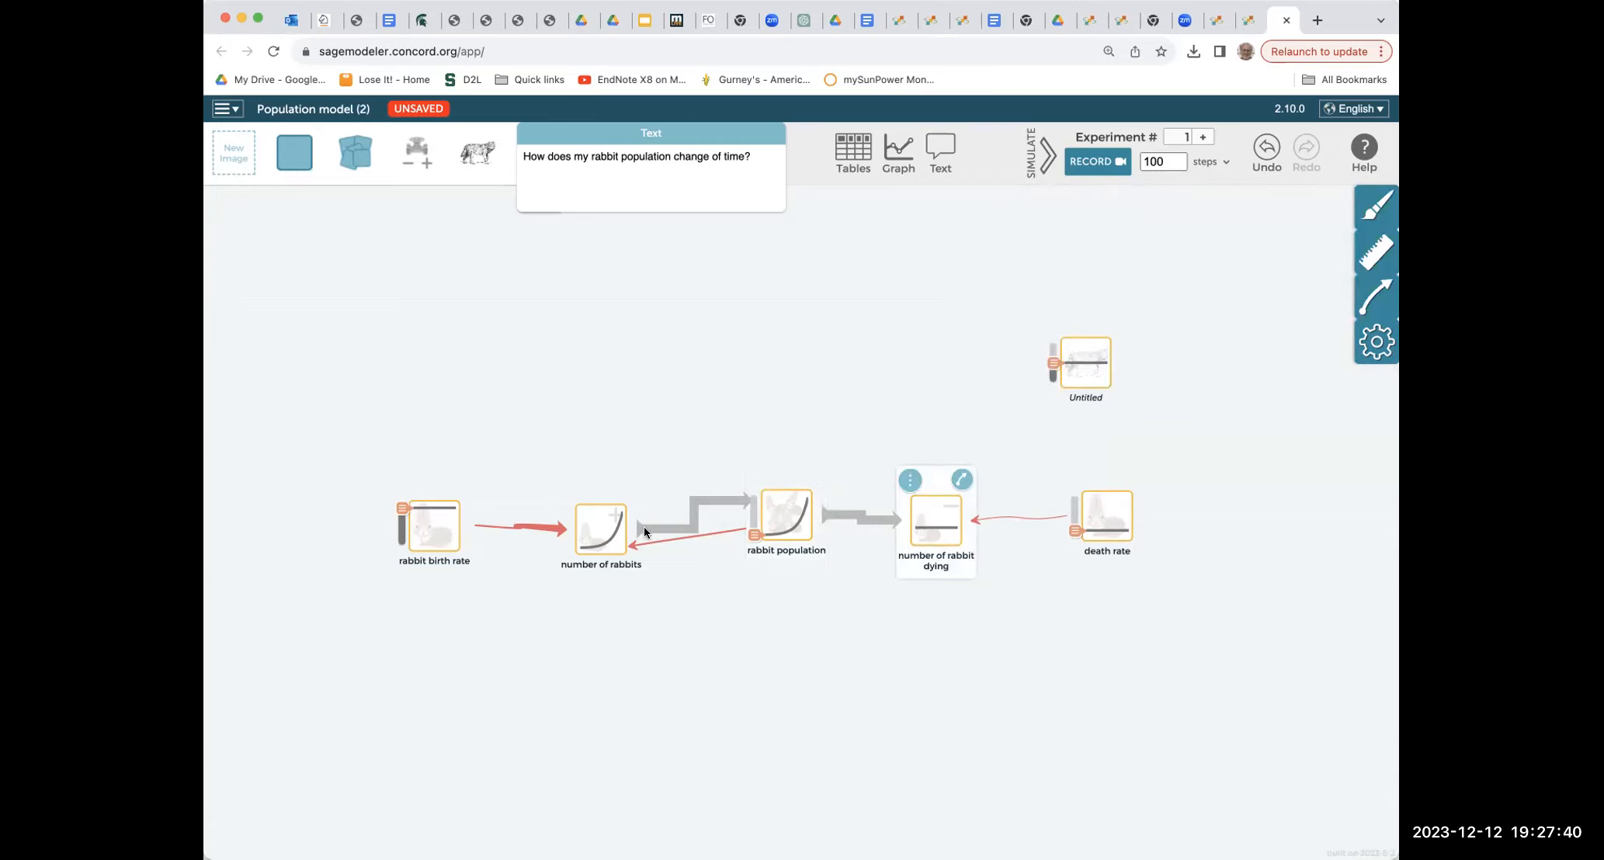
pyautogui.moveTo(606, 501)
pyautogui.moveTo(760, 503)
pyautogui.click(1005, 777)
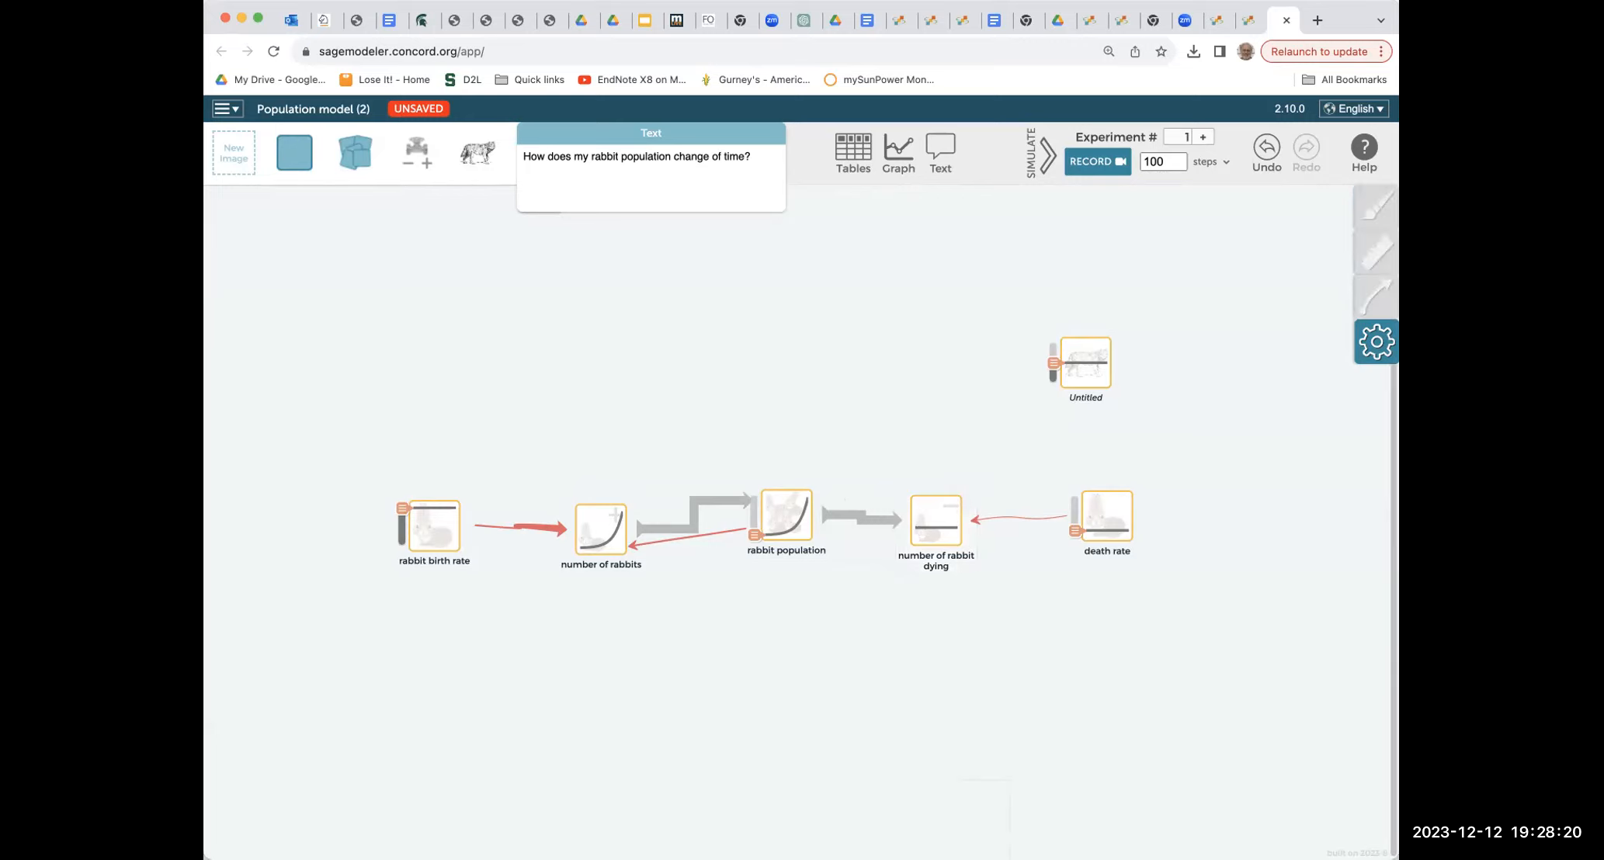
# - Link number of rabbit dying to number of rabbits and move the number of rabbit dying variable below the main row
pyautogui.moveTo(672, 612); pyautogui.dragTo(629, 544)
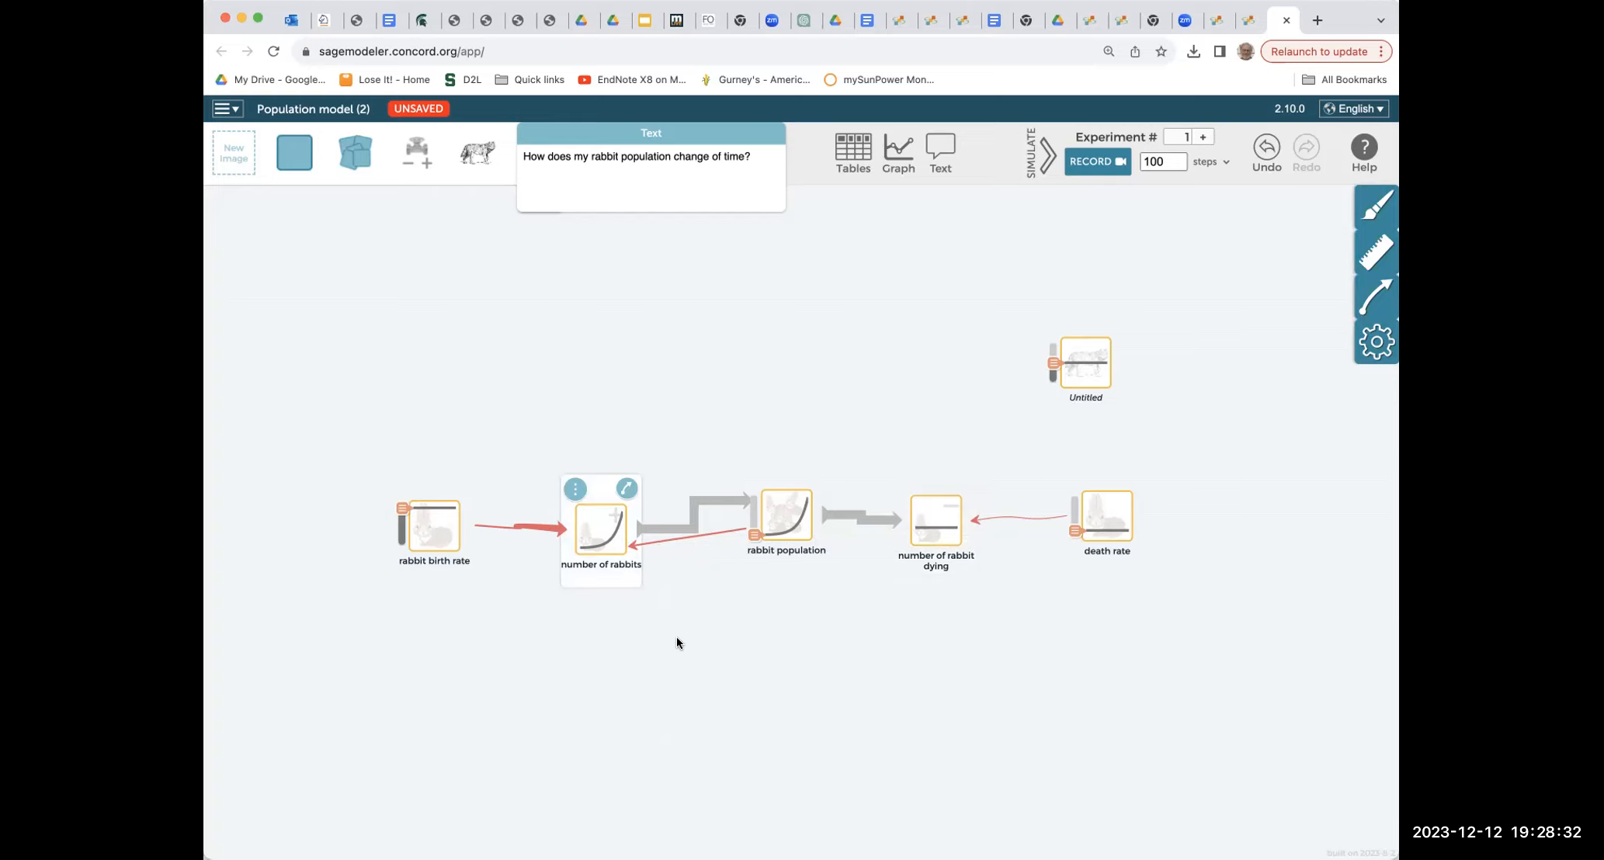
pyautogui.moveTo(796, 510)
pyautogui.moveTo(952, 488)
pyautogui.moveTo(961, 479); pyautogui.dragTo(784, 504)
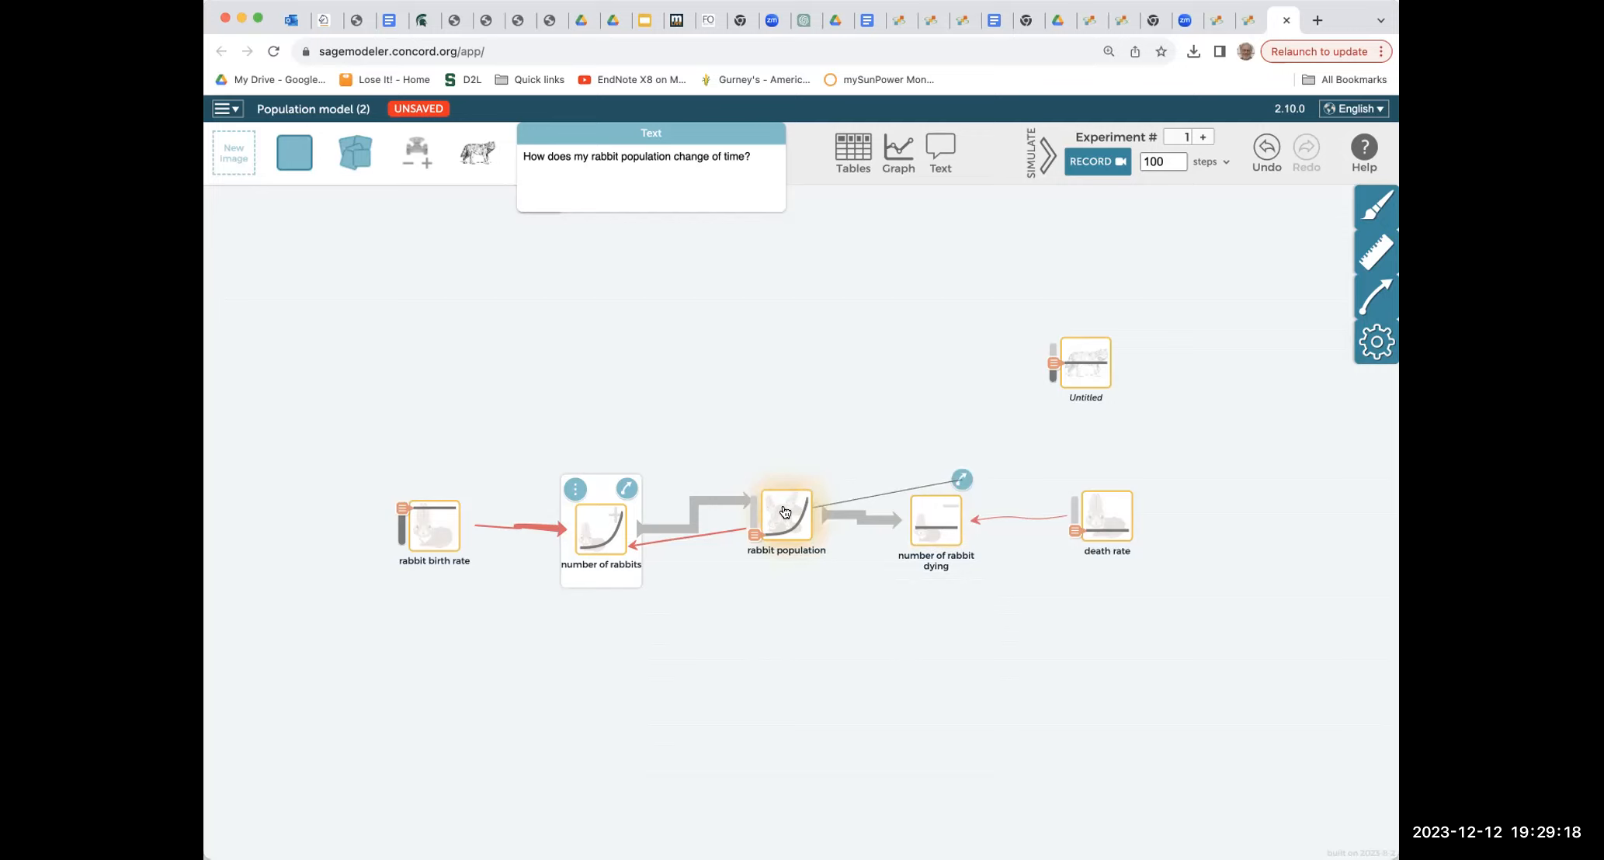
pyautogui.moveTo(961, 479); pyautogui.dragTo(635, 486)
pyautogui.moveTo(963, 481)
pyautogui.moveTo(963, 481); pyautogui.dragTo(604, 531)
pyautogui.moveTo(968, 581)
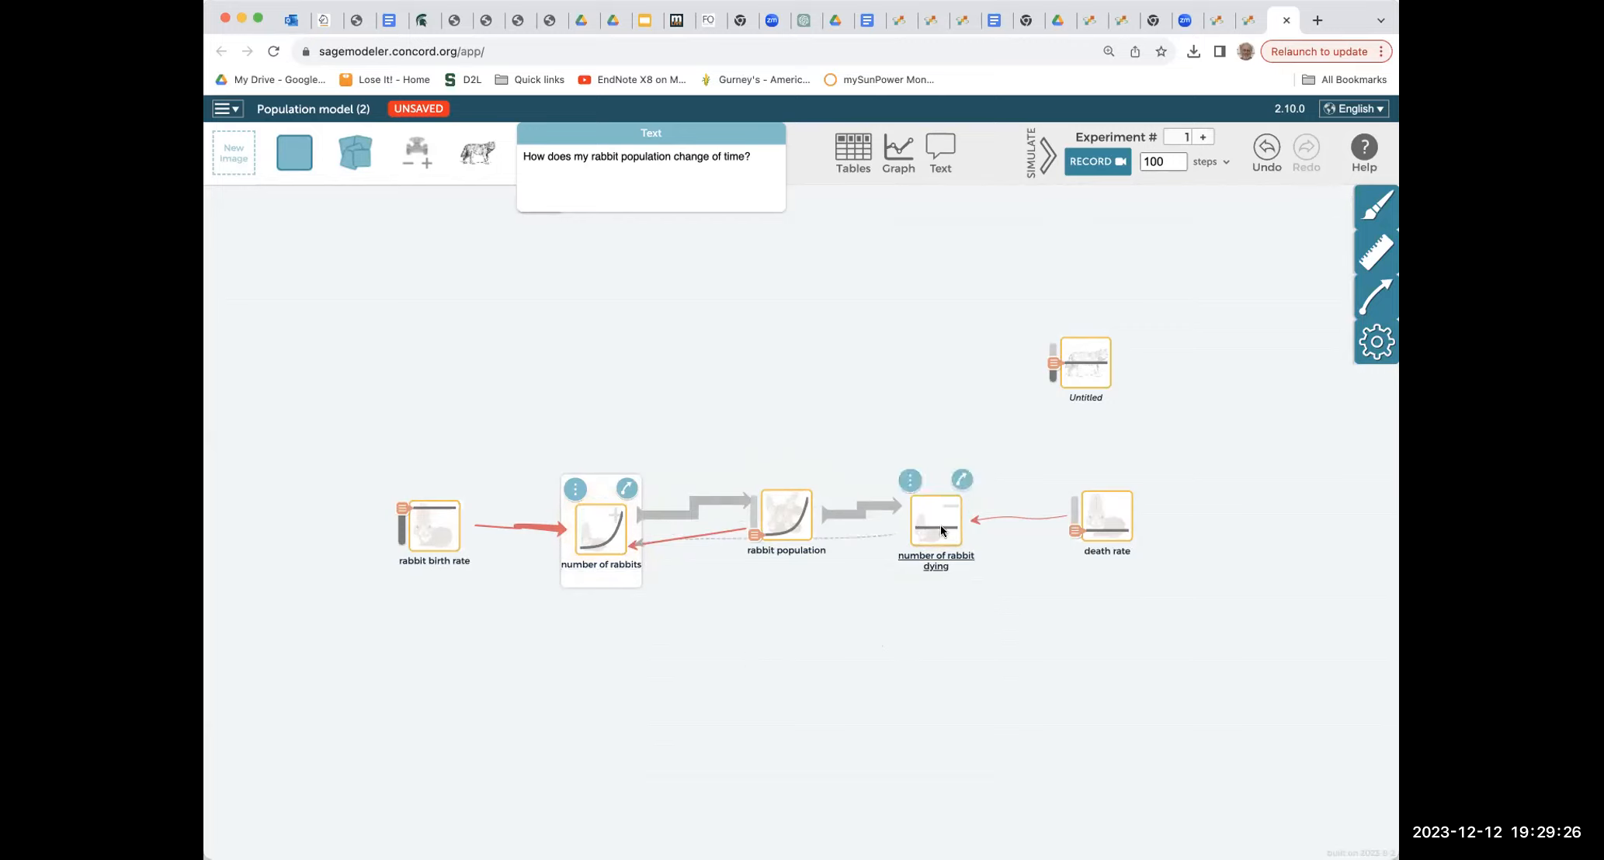
pyautogui.moveTo(940, 521); pyautogui.dragTo(955, 686)
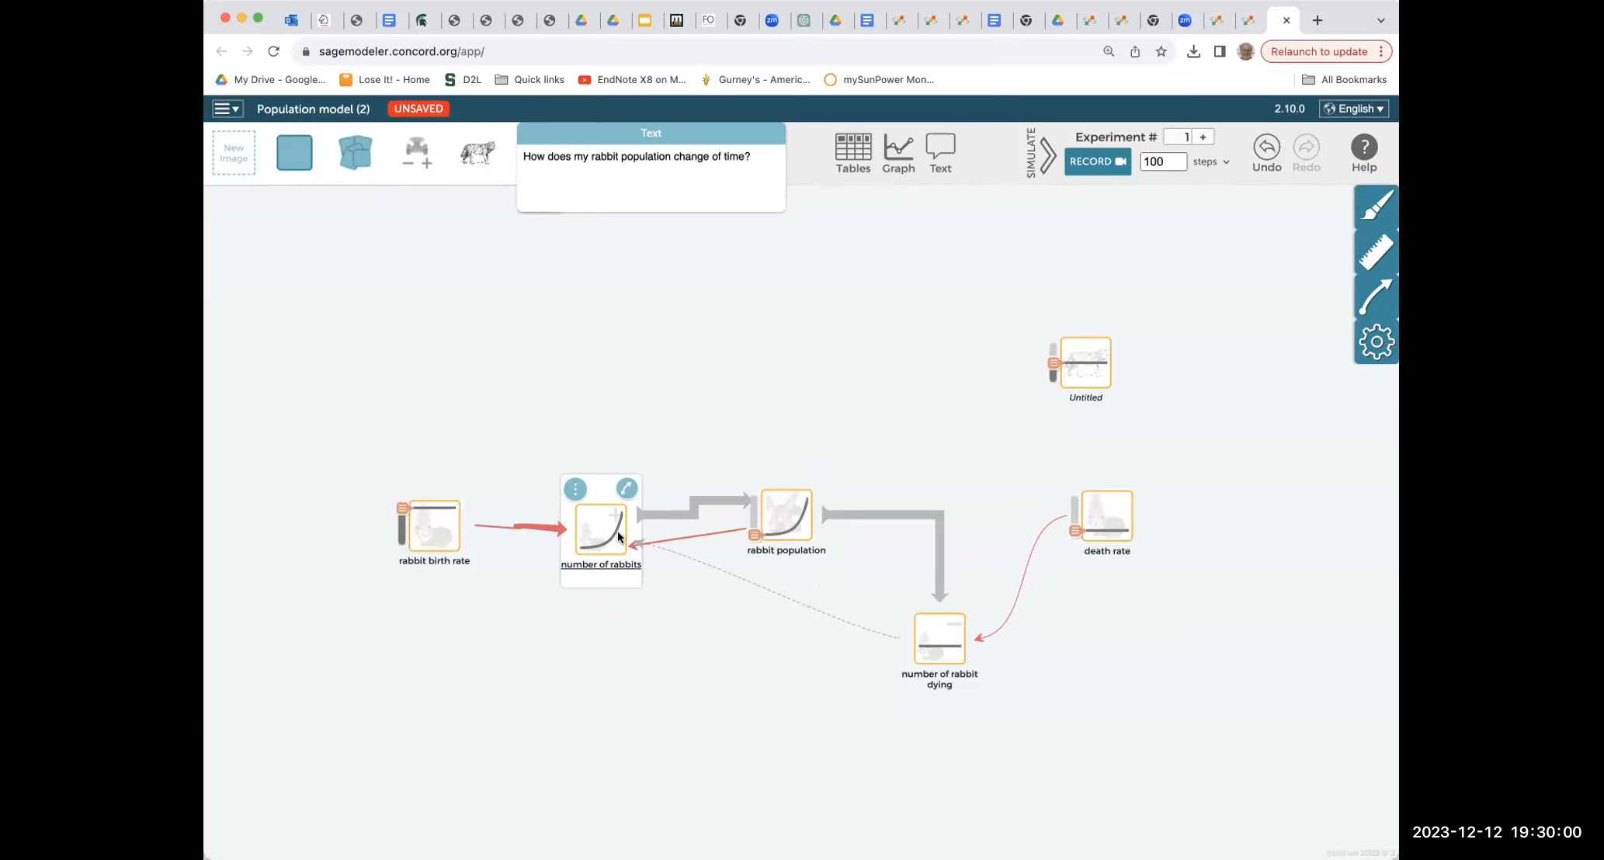
# - Define the effect of number of rabbit dying on number of rabbits as decrease by about the same
pyautogui.click(1373, 296)
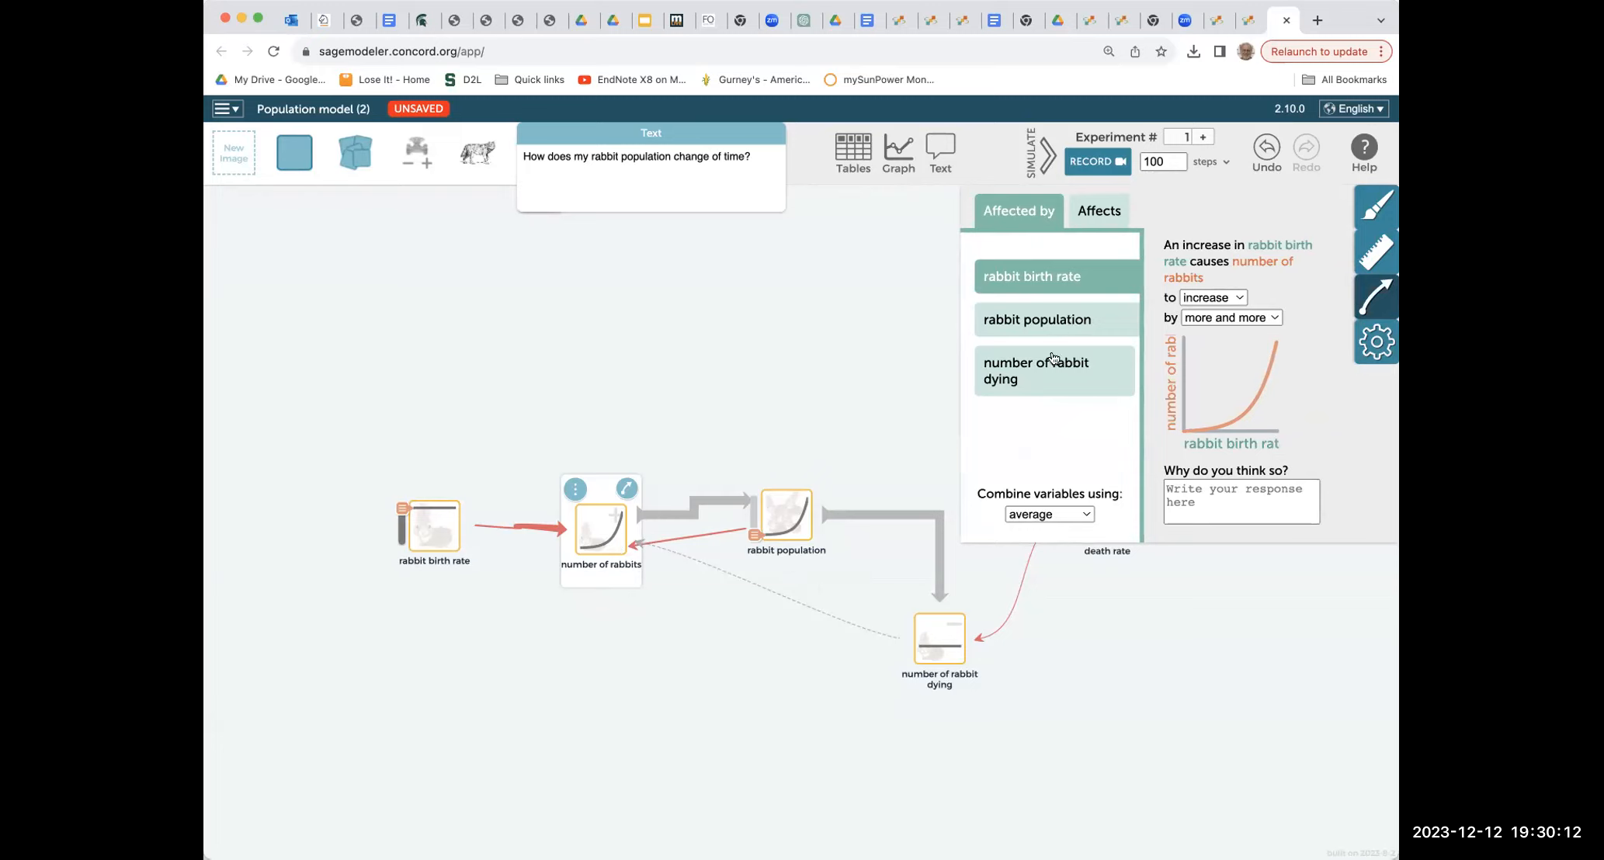
pyautogui.click(1033, 378)
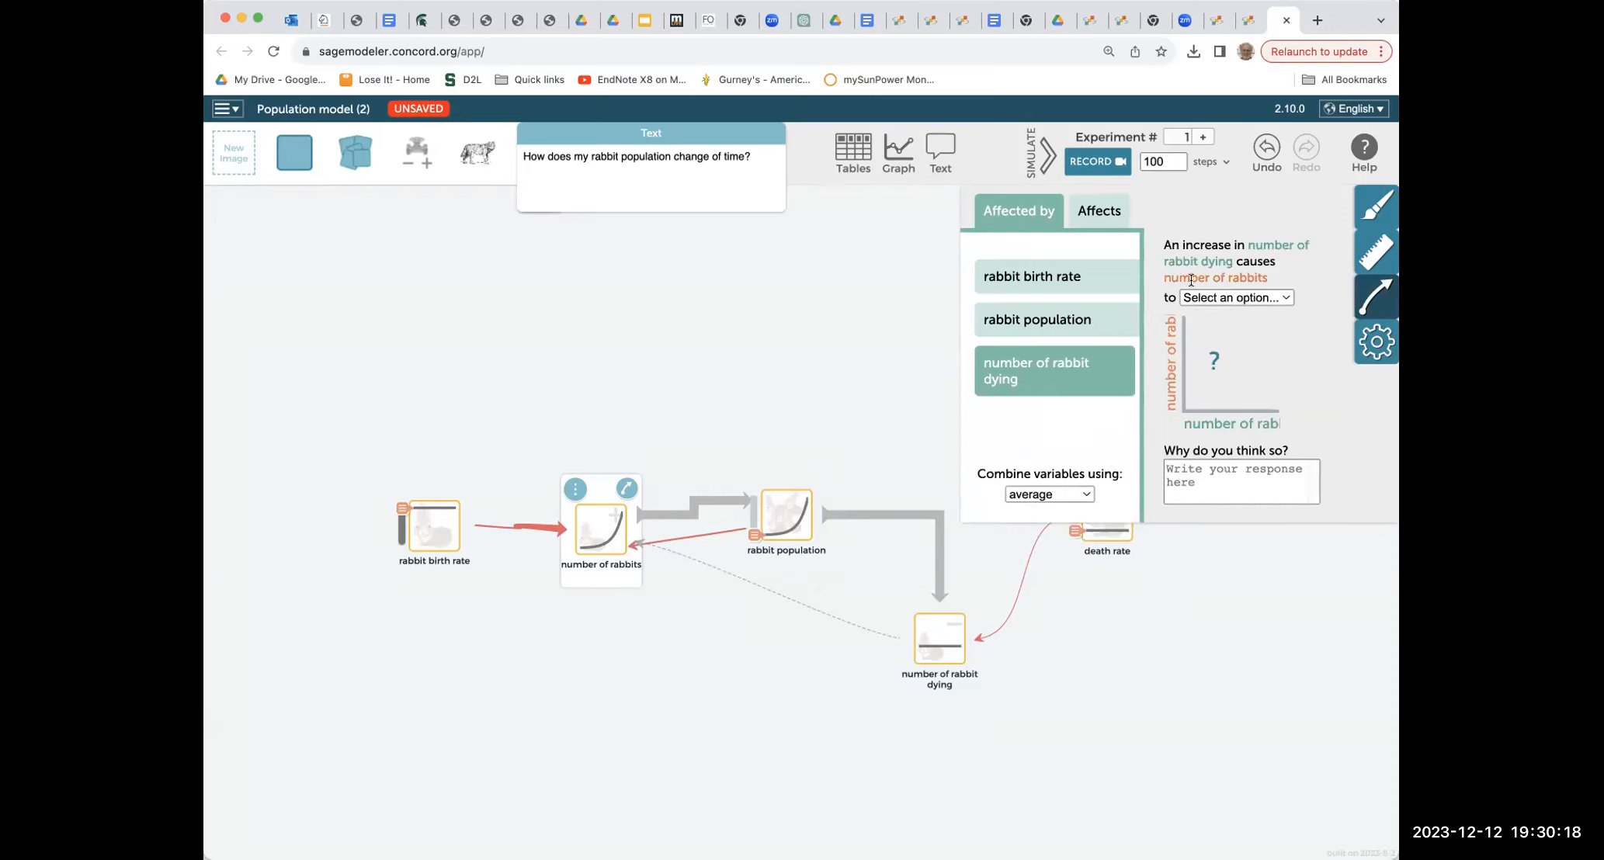
pyautogui.click(1285, 297)
pyautogui.click(1239, 335)
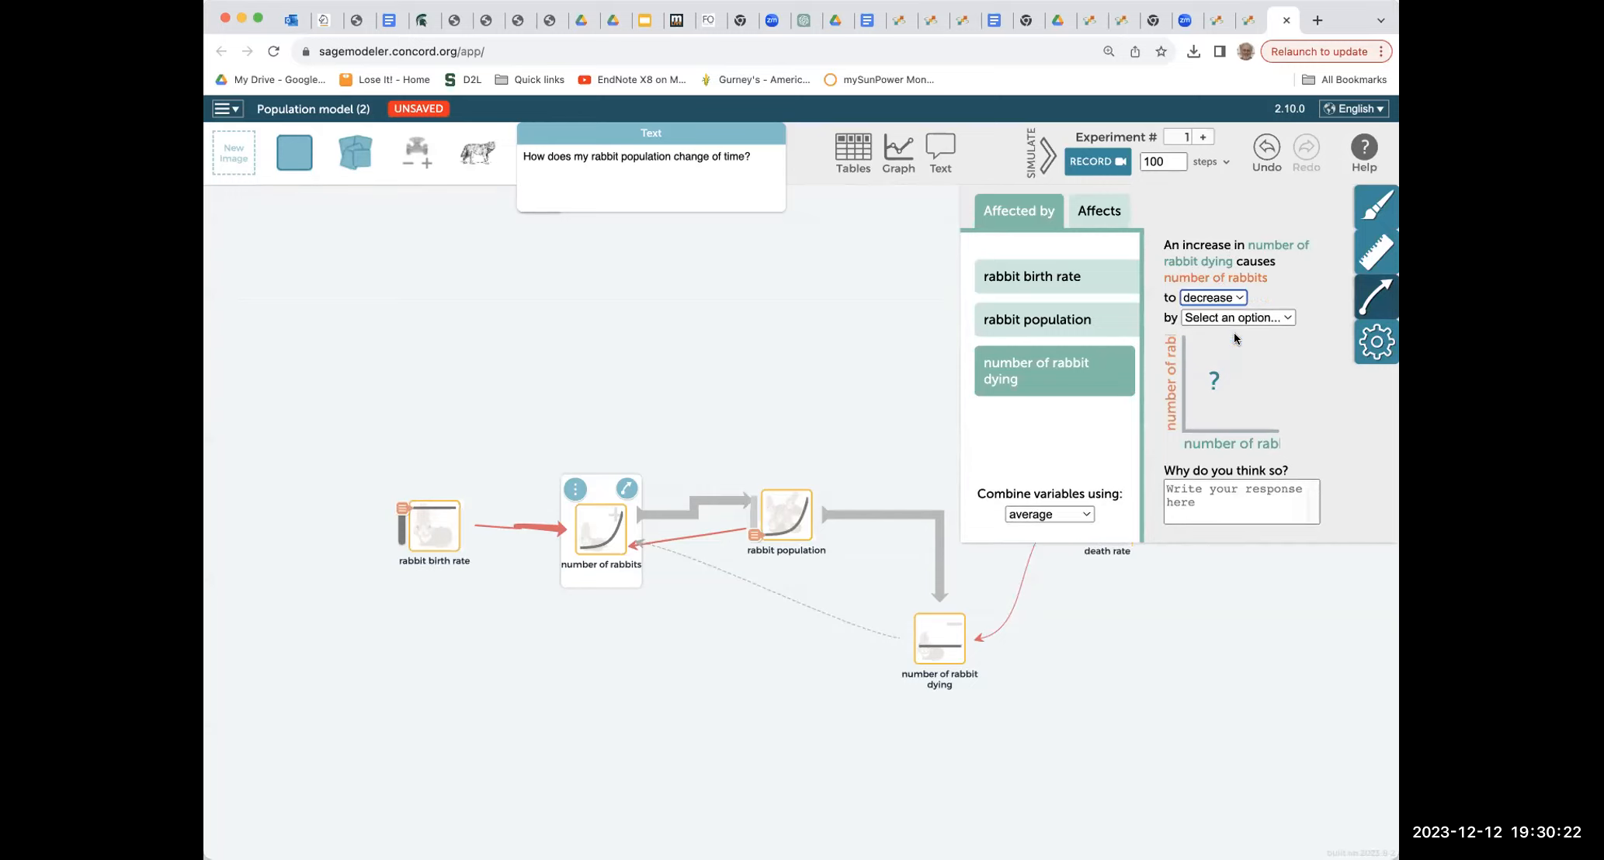
pyautogui.click(1288, 315)
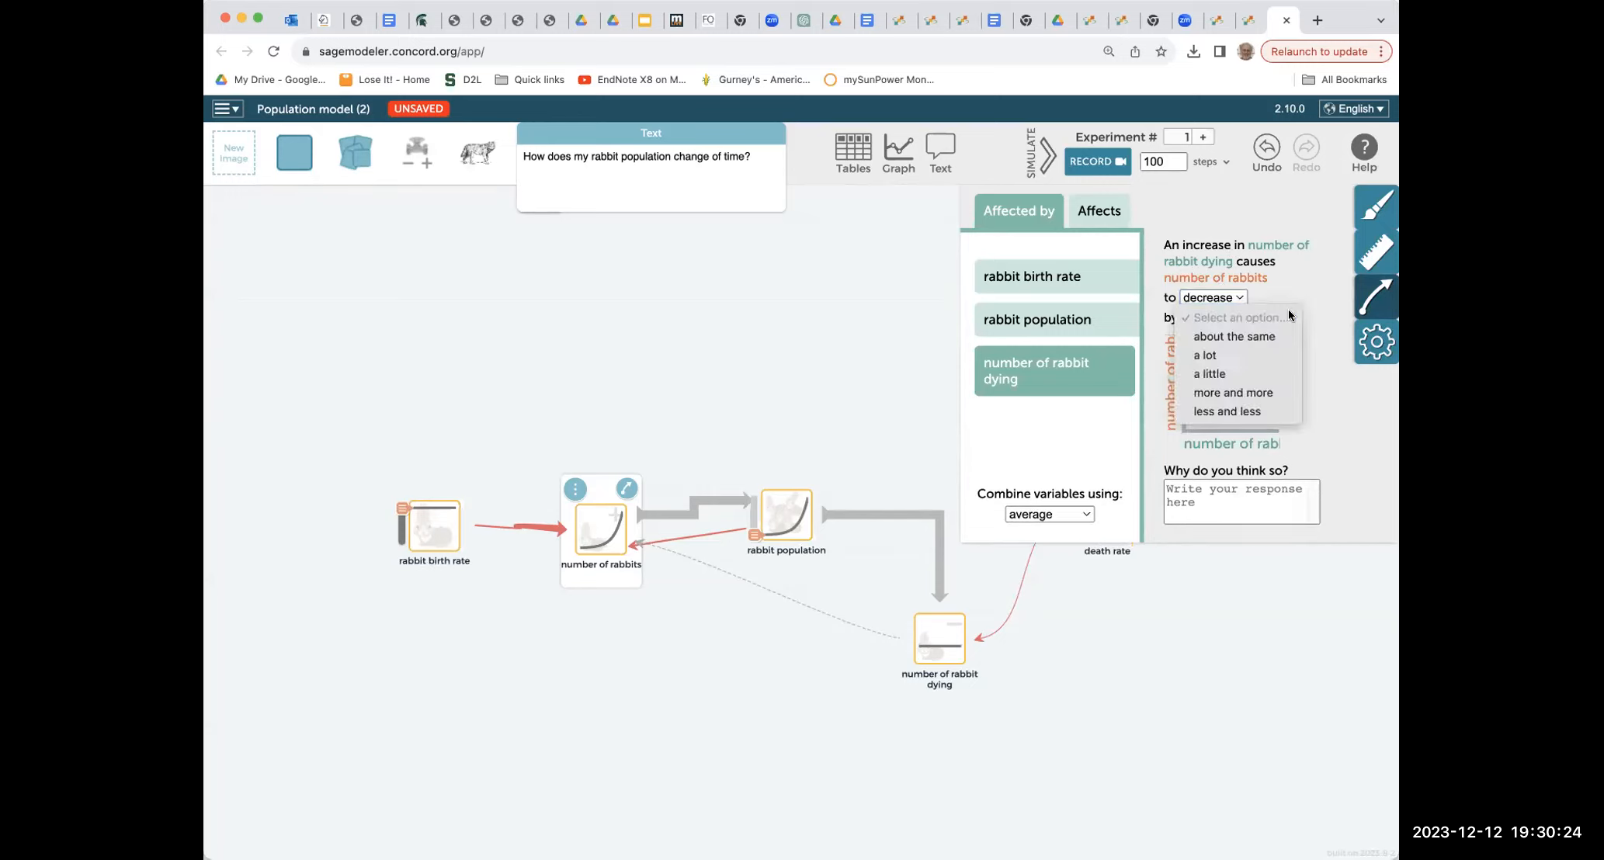
pyautogui.click(1242, 337)
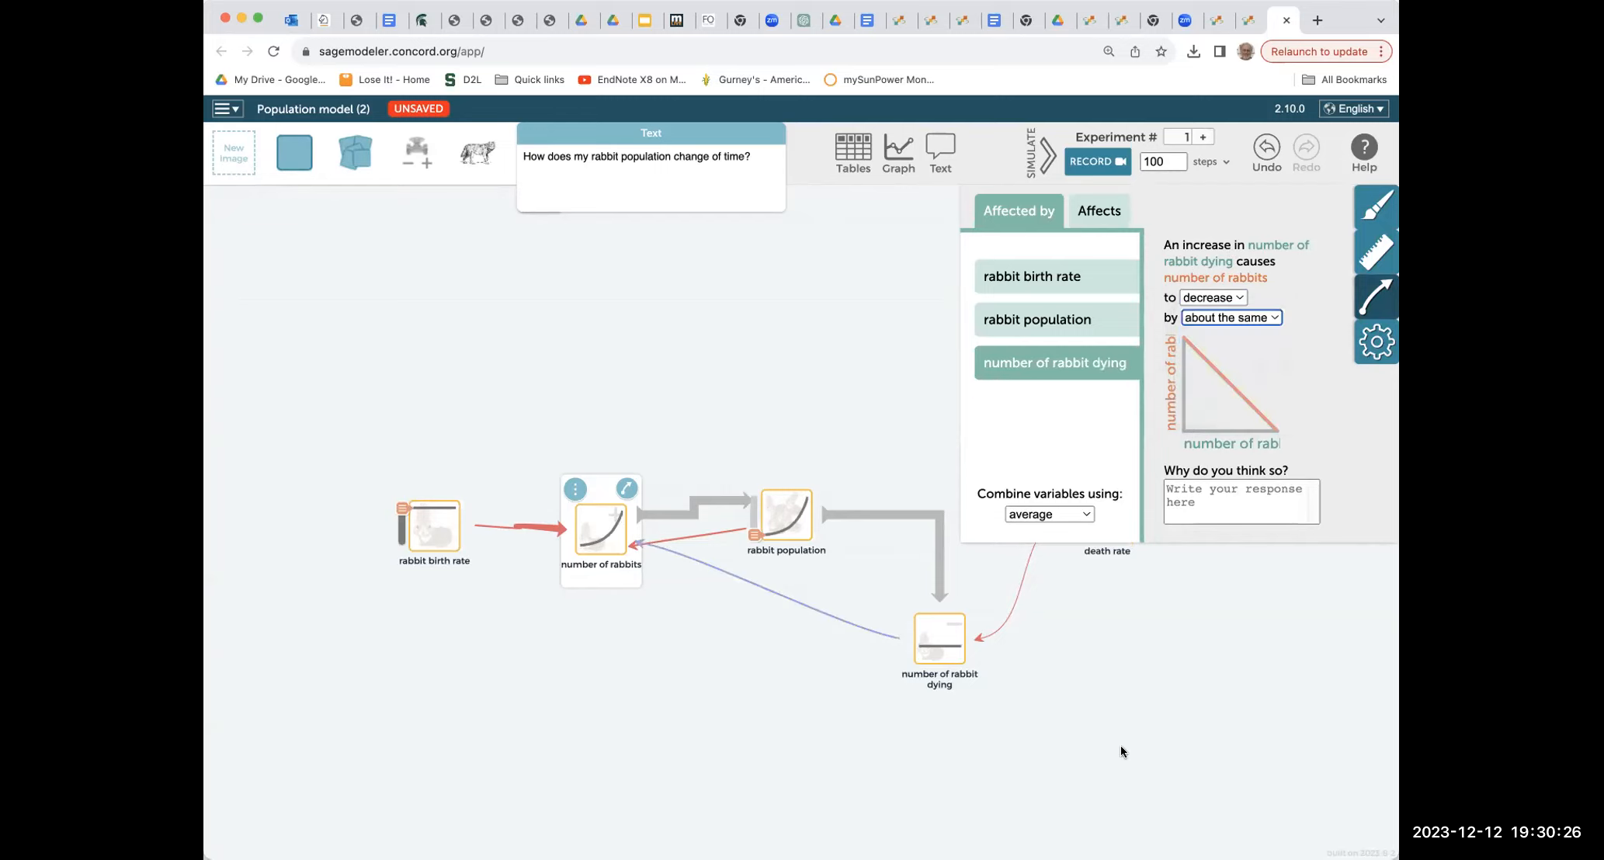
pyautogui.click(867, 443)
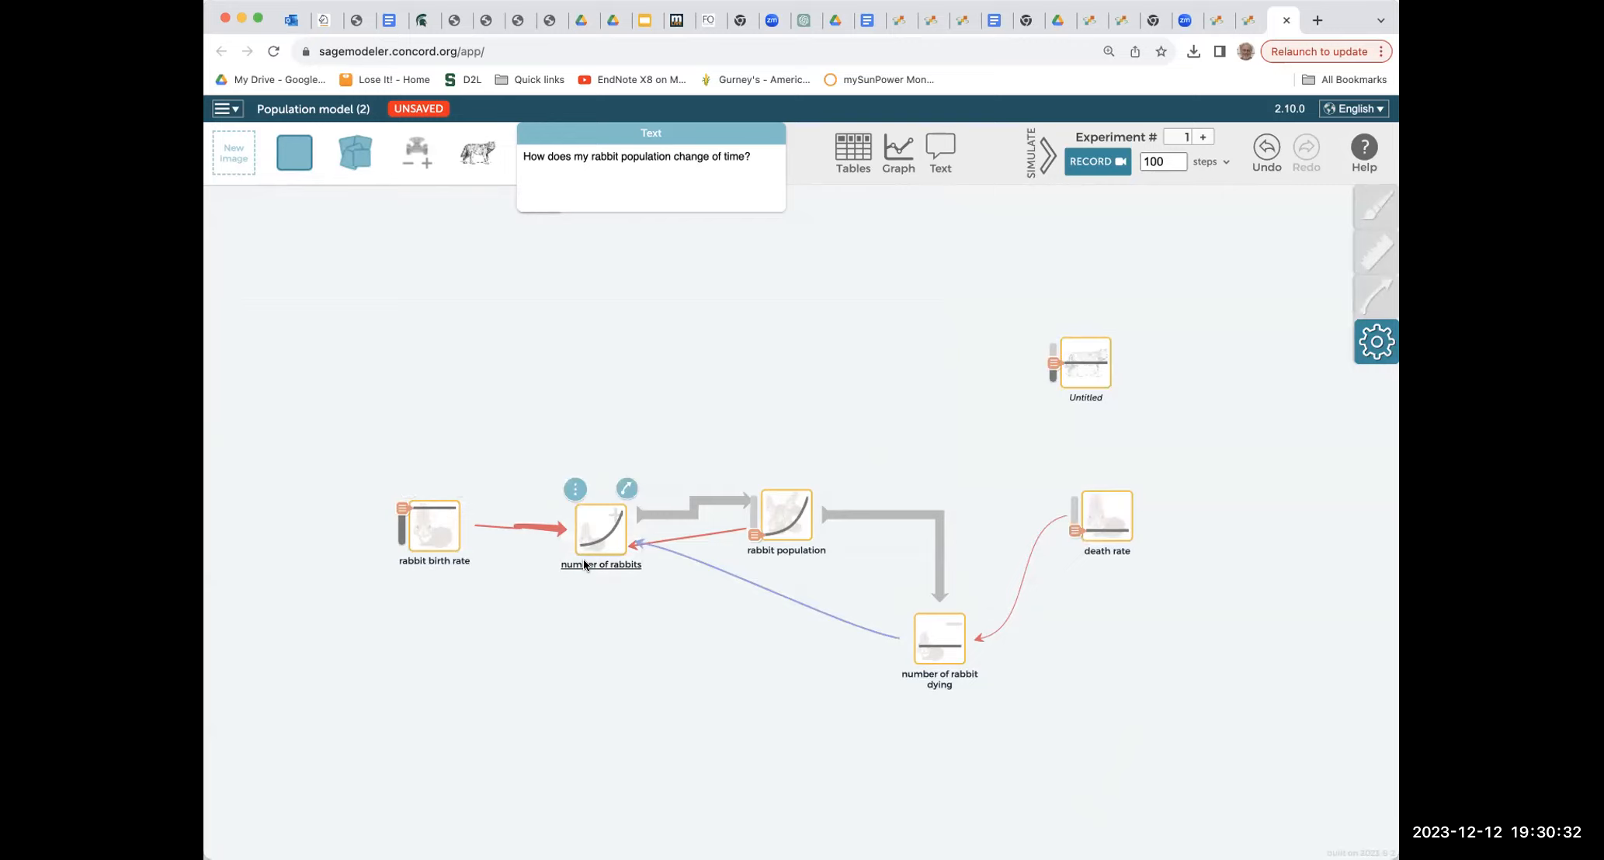
# - Lower the rabbit birth rate to its minimum, raise it again to near its maximum, and keep the death rate low
pyautogui.moveTo(596, 552)
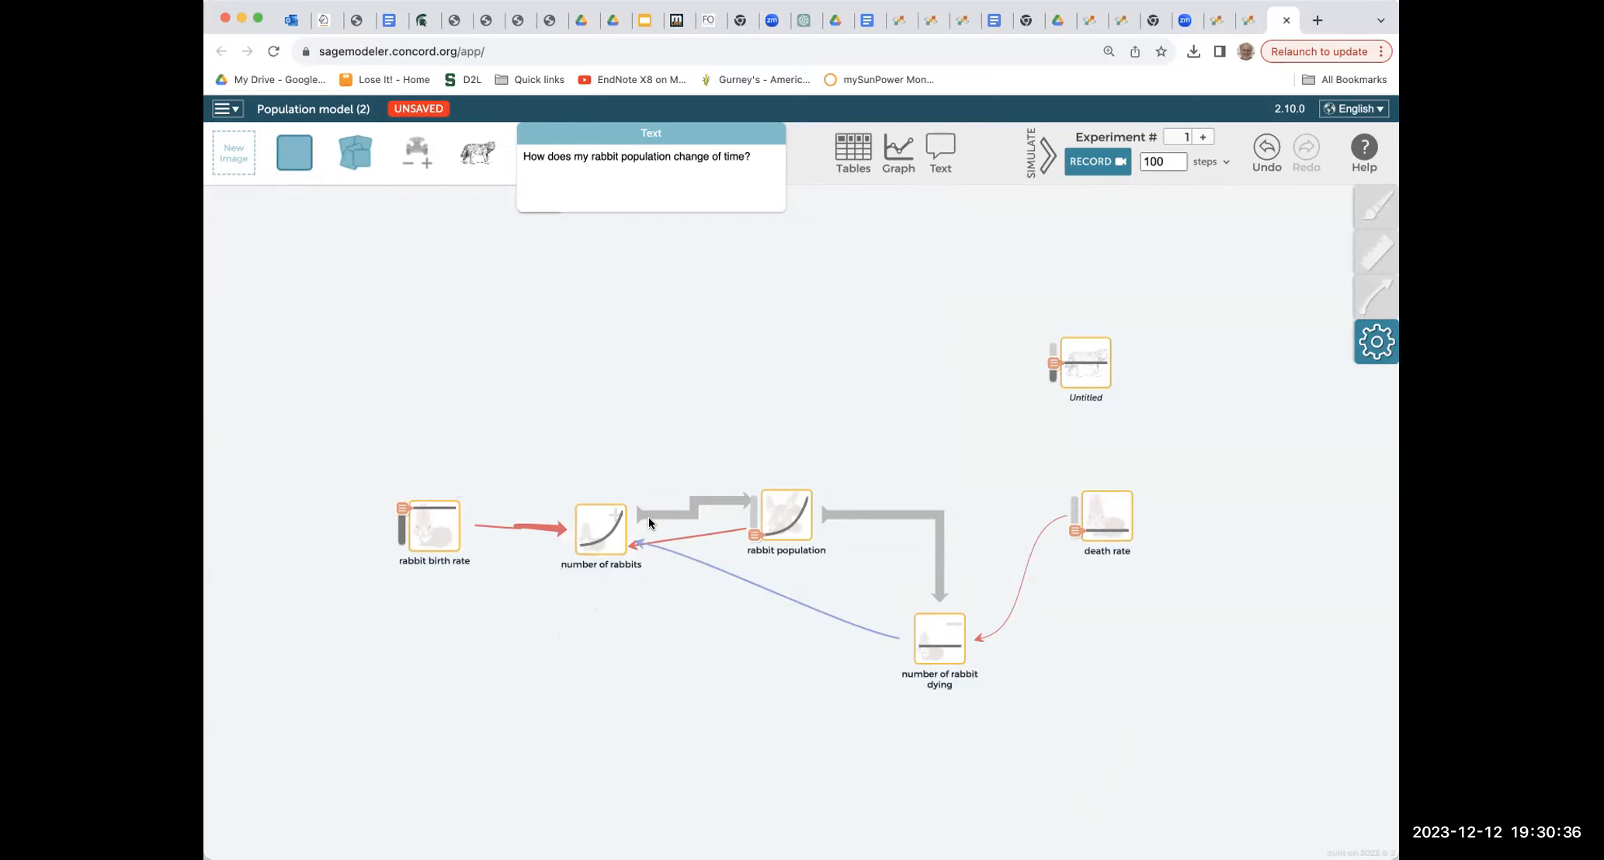
pyautogui.moveTo(772, 512)
pyautogui.moveTo(402, 507); pyautogui.dragTo(402, 549)
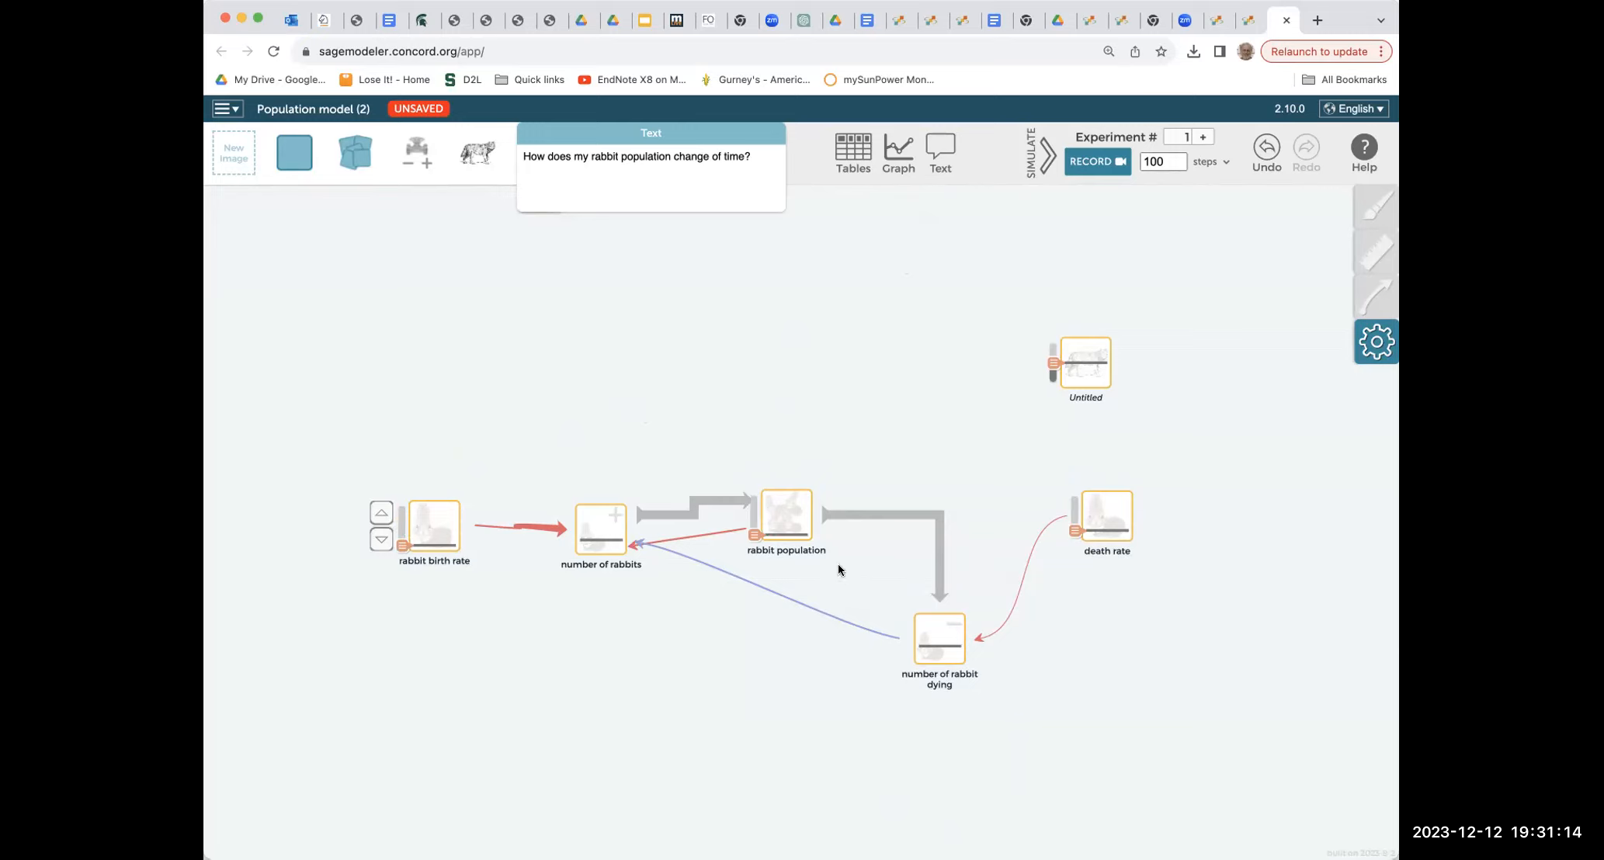
pyautogui.moveTo(458, 579)
pyautogui.moveTo(402, 546); pyautogui.dragTo(403, 524)
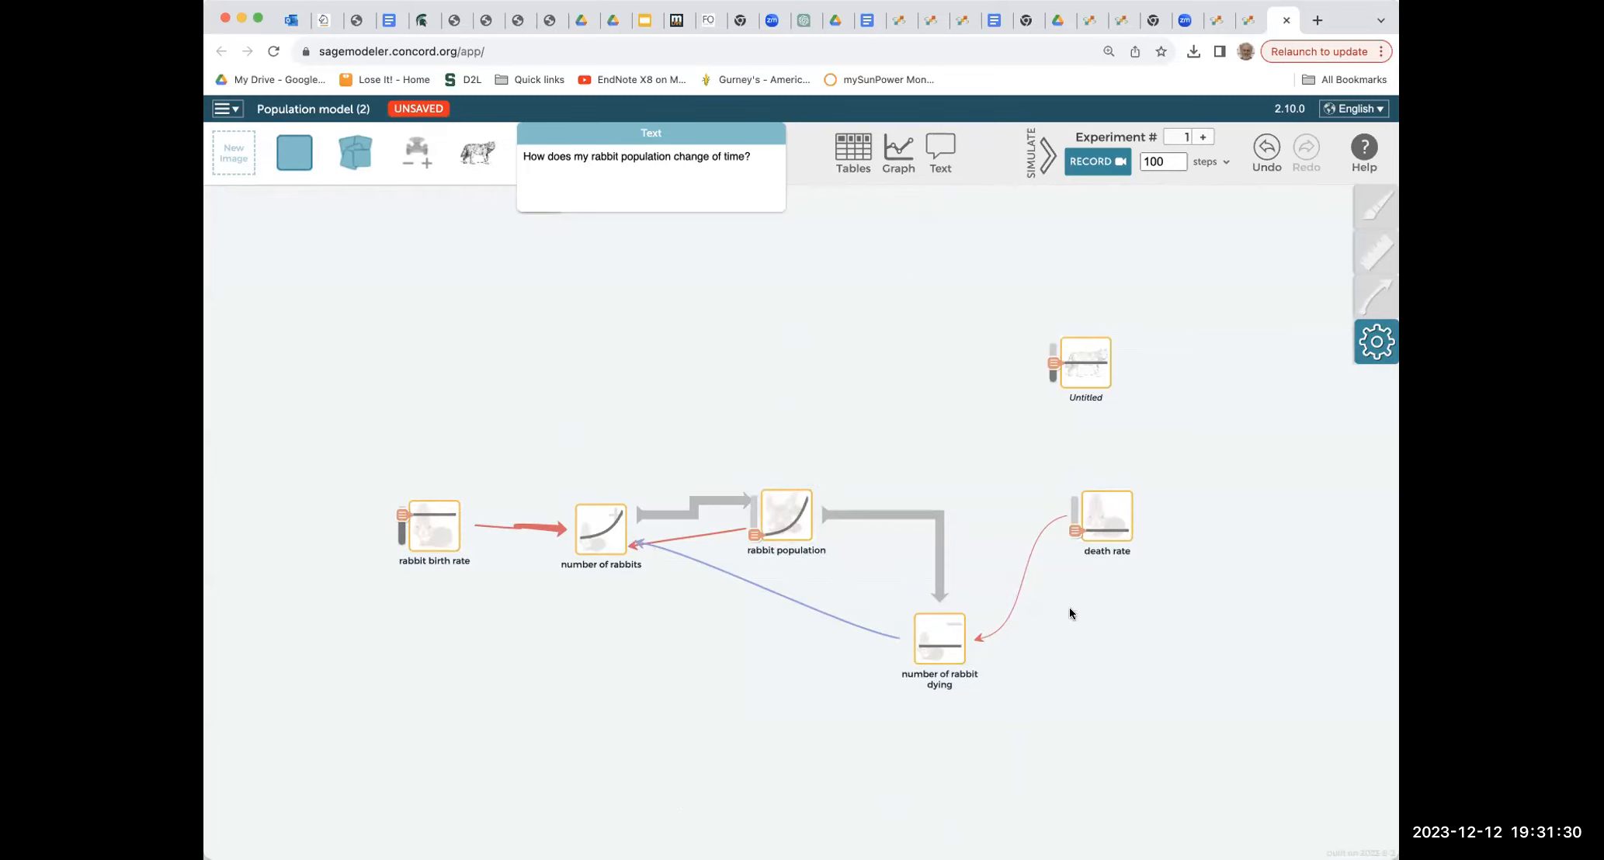
pyautogui.moveTo(1074, 536); pyautogui.dragTo(1074, 531)
# - Try a death rate around the middle of its scale, and return it to a low value
pyautogui.moveTo(430, 569)
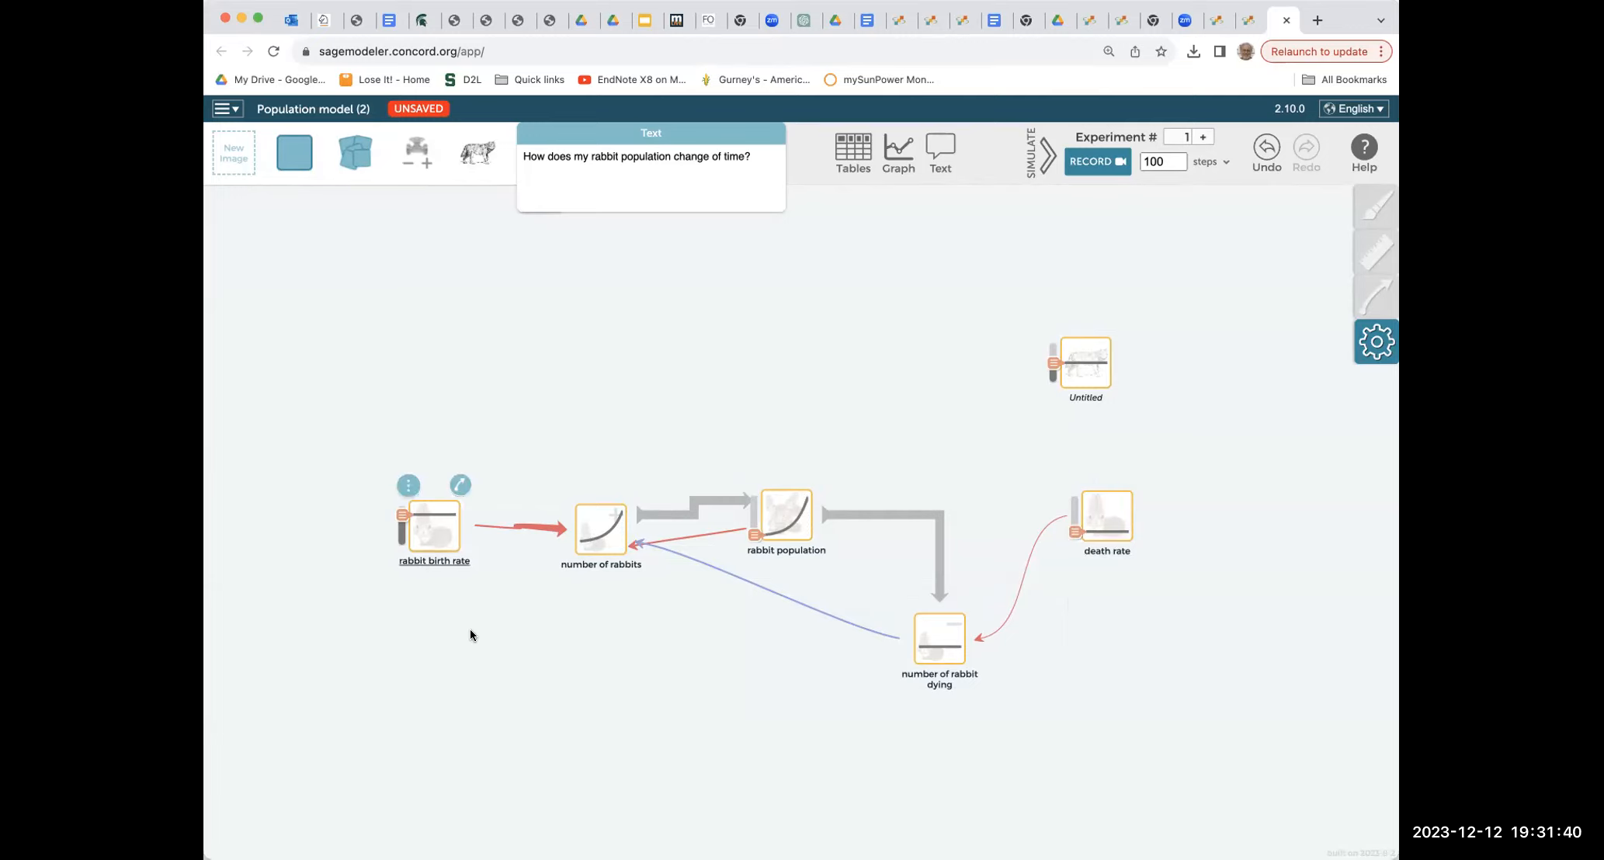
pyautogui.moveTo(1075, 541)
pyautogui.moveTo(1075, 531); pyautogui.dragTo(1075, 519)
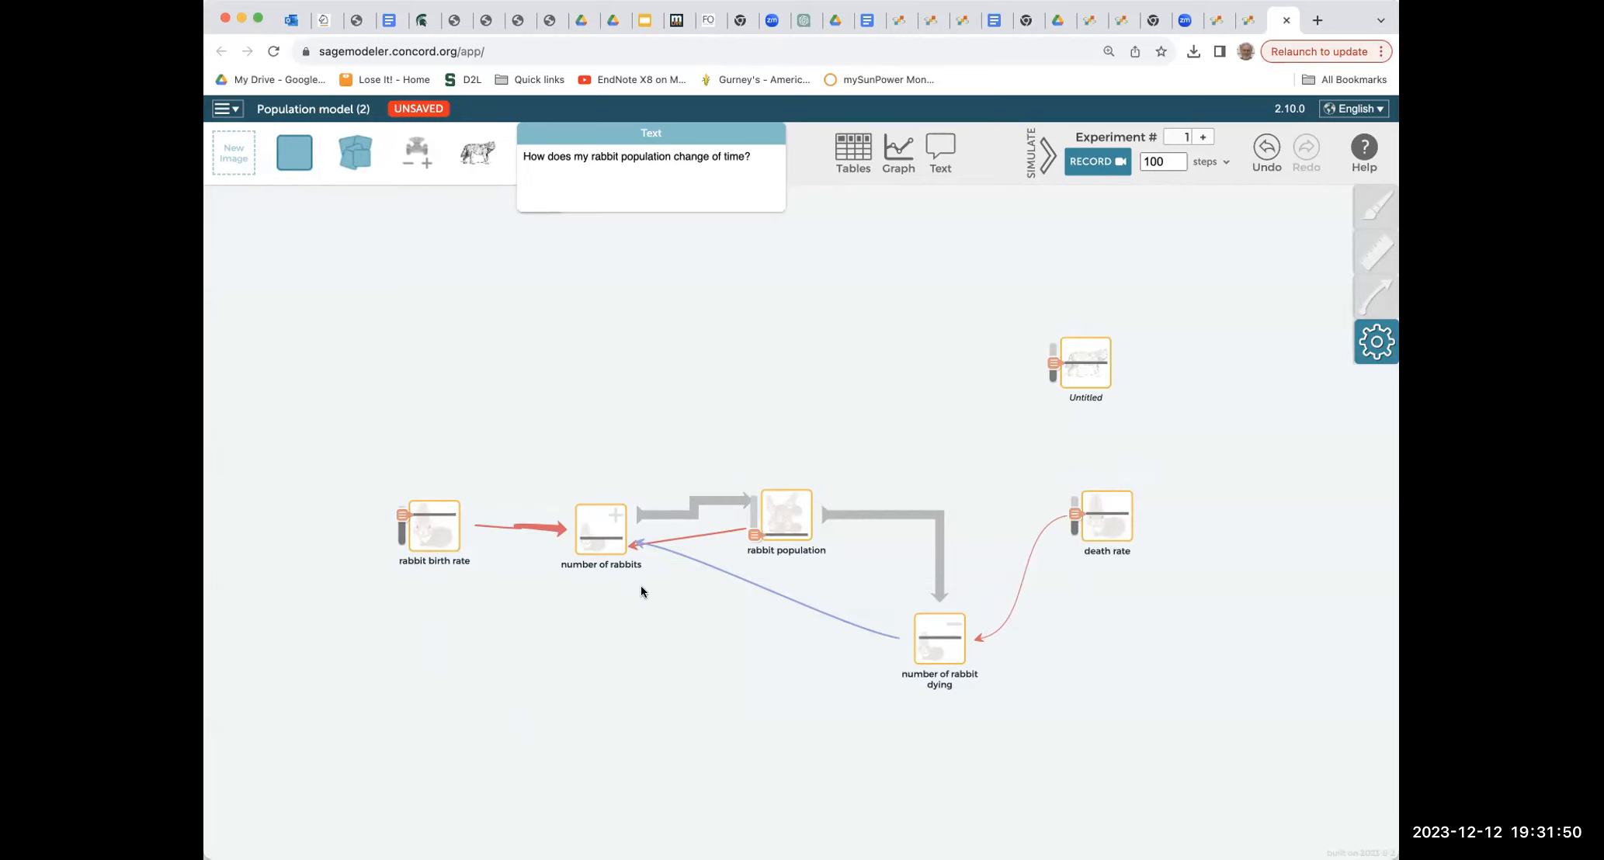
pyautogui.moveTo(668, 589)
pyautogui.moveTo(1065, 536)
pyautogui.moveTo(1069, 515); pyautogui.dragTo(1072, 530)
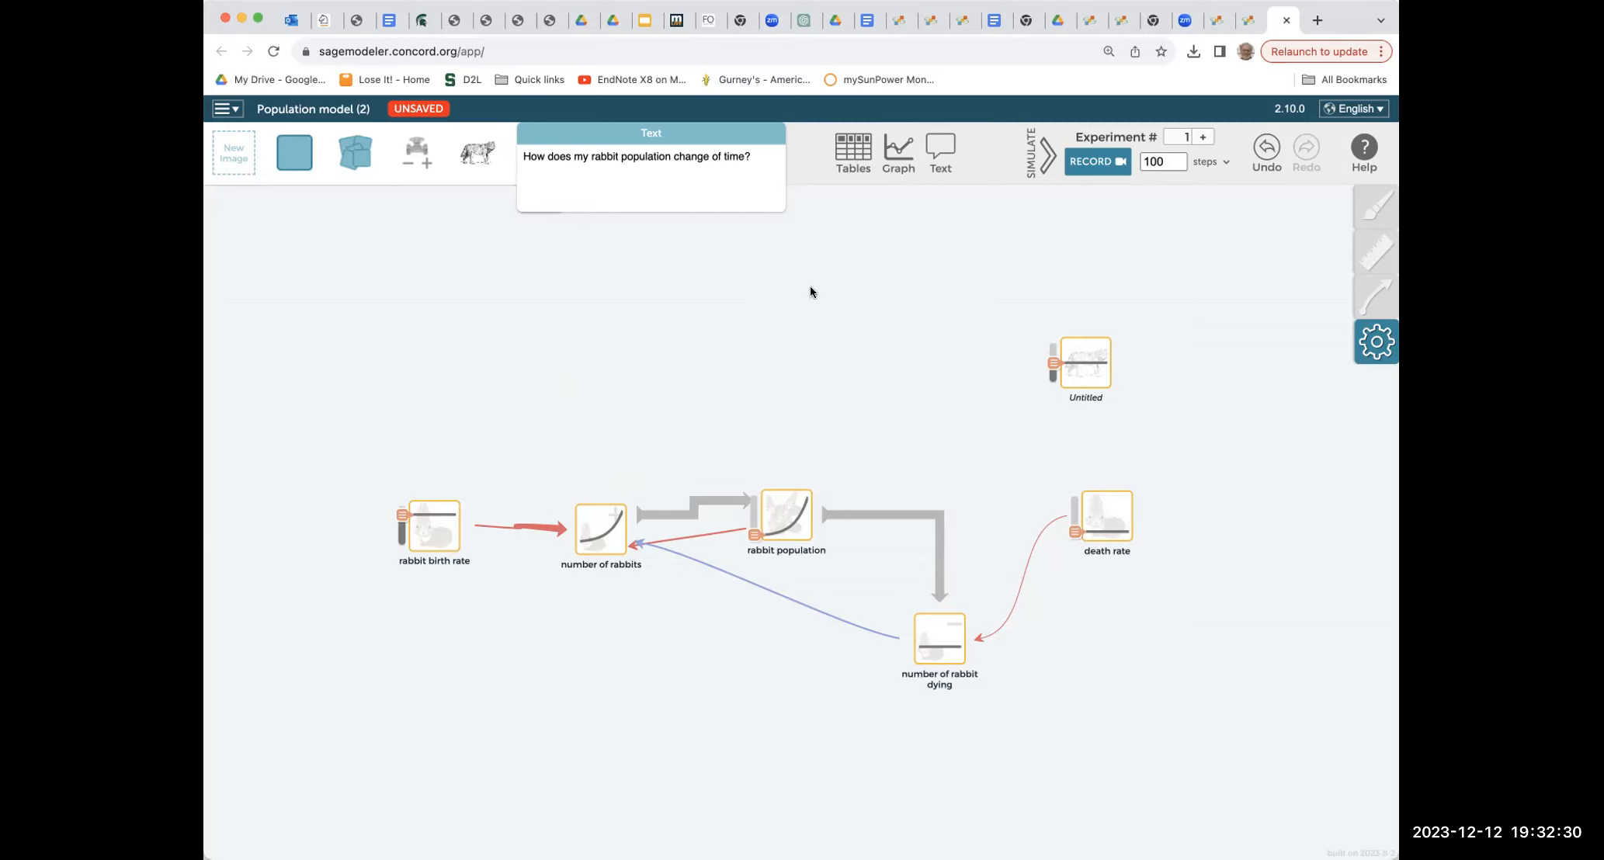
# - Reopen the SageModeler Data table and delete all recorded cases
pyautogui.click(850, 154)
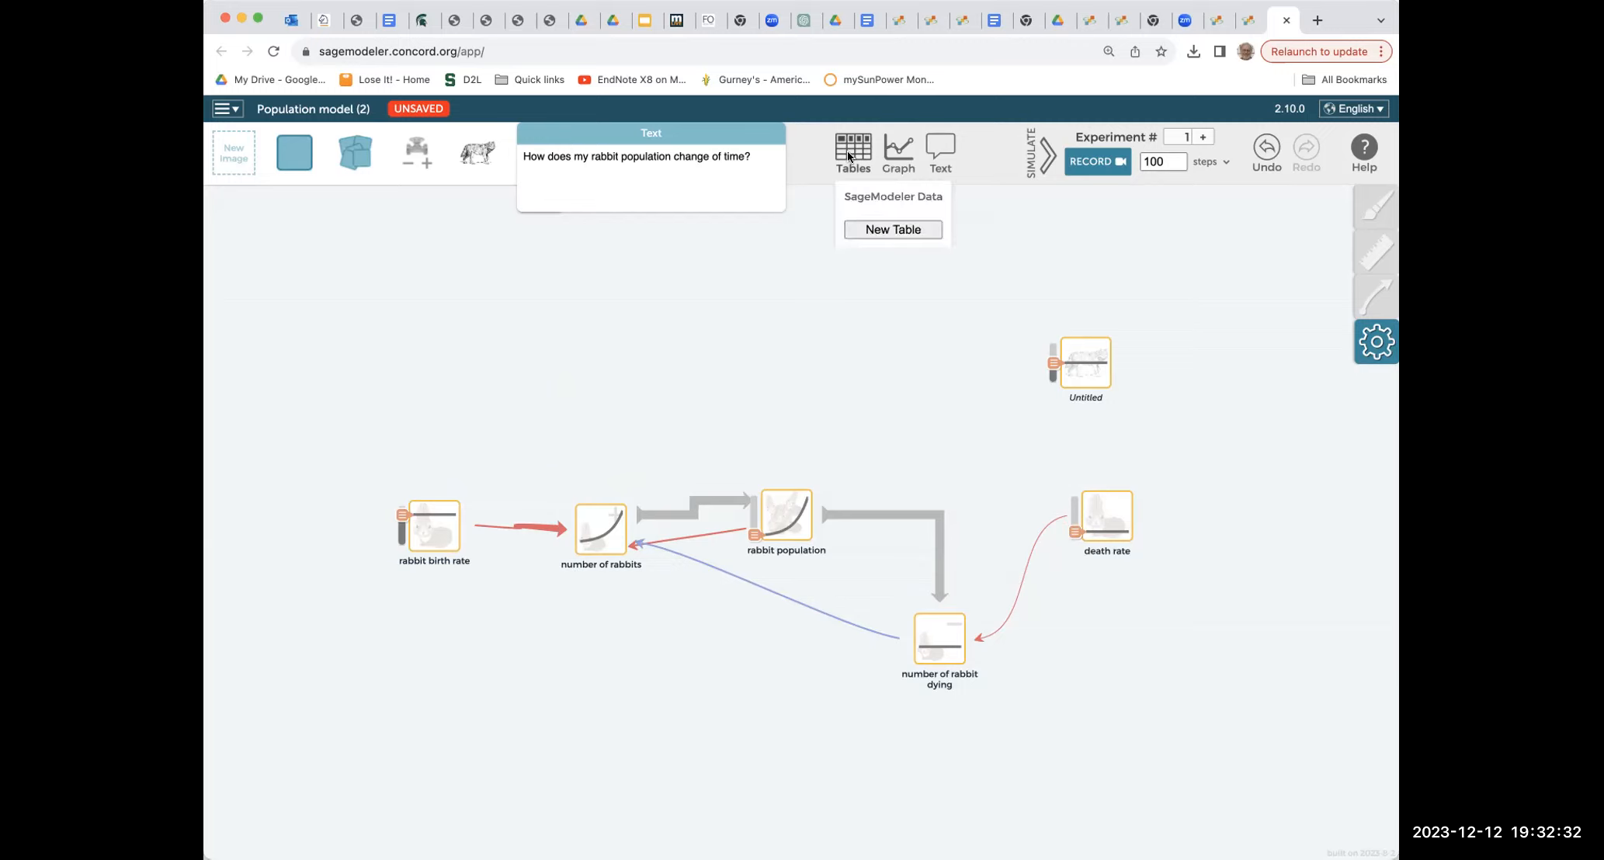
pyautogui.click(857, 198)
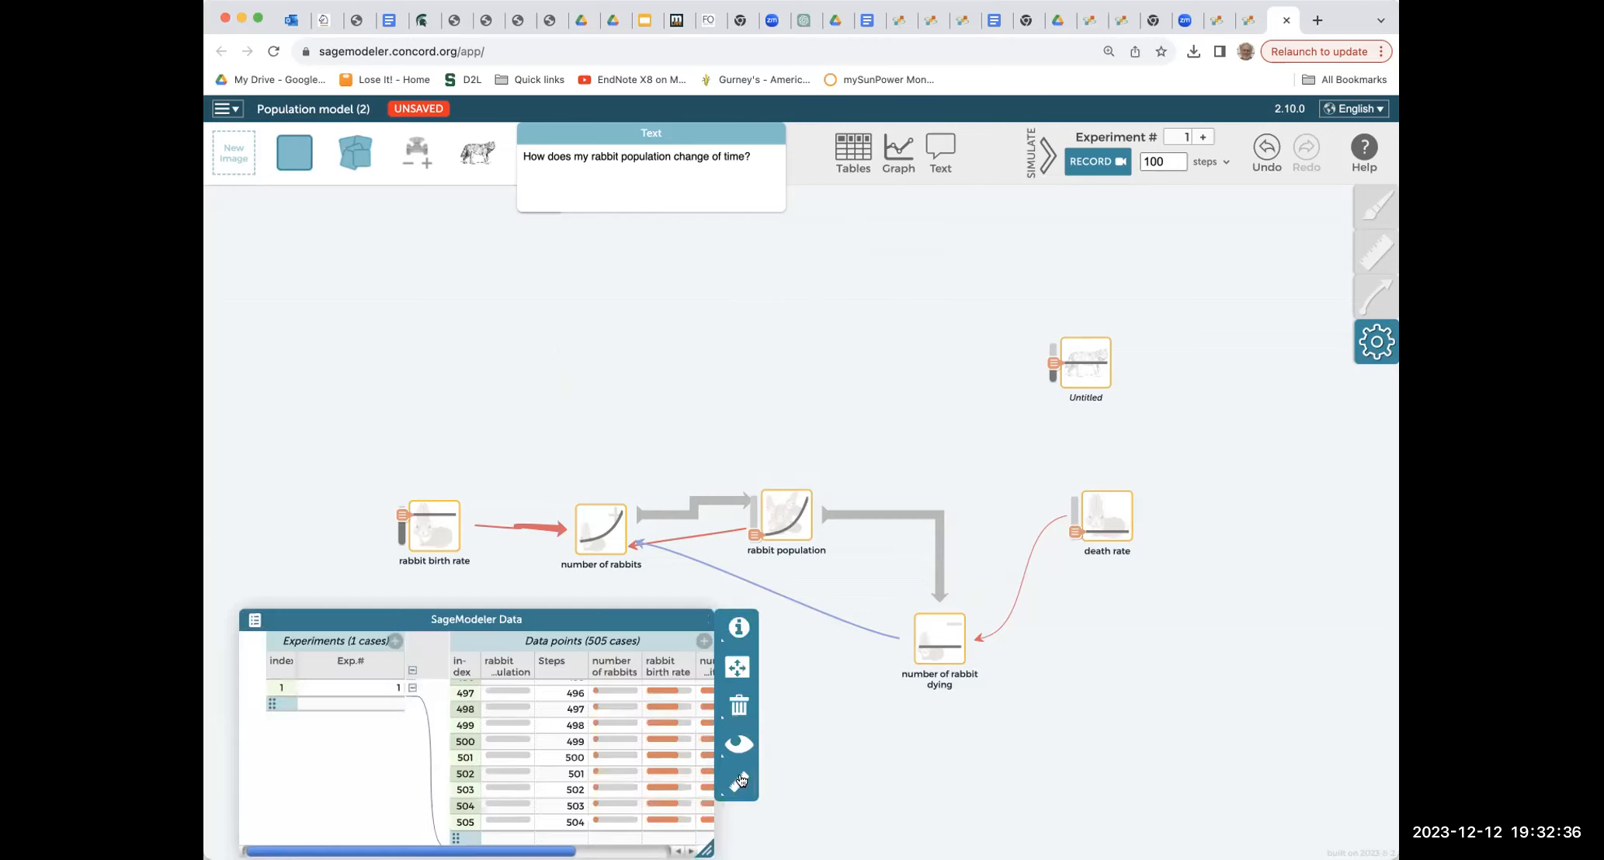
pyautogui.click(737, 703)
pyautogui.click(754, 710)
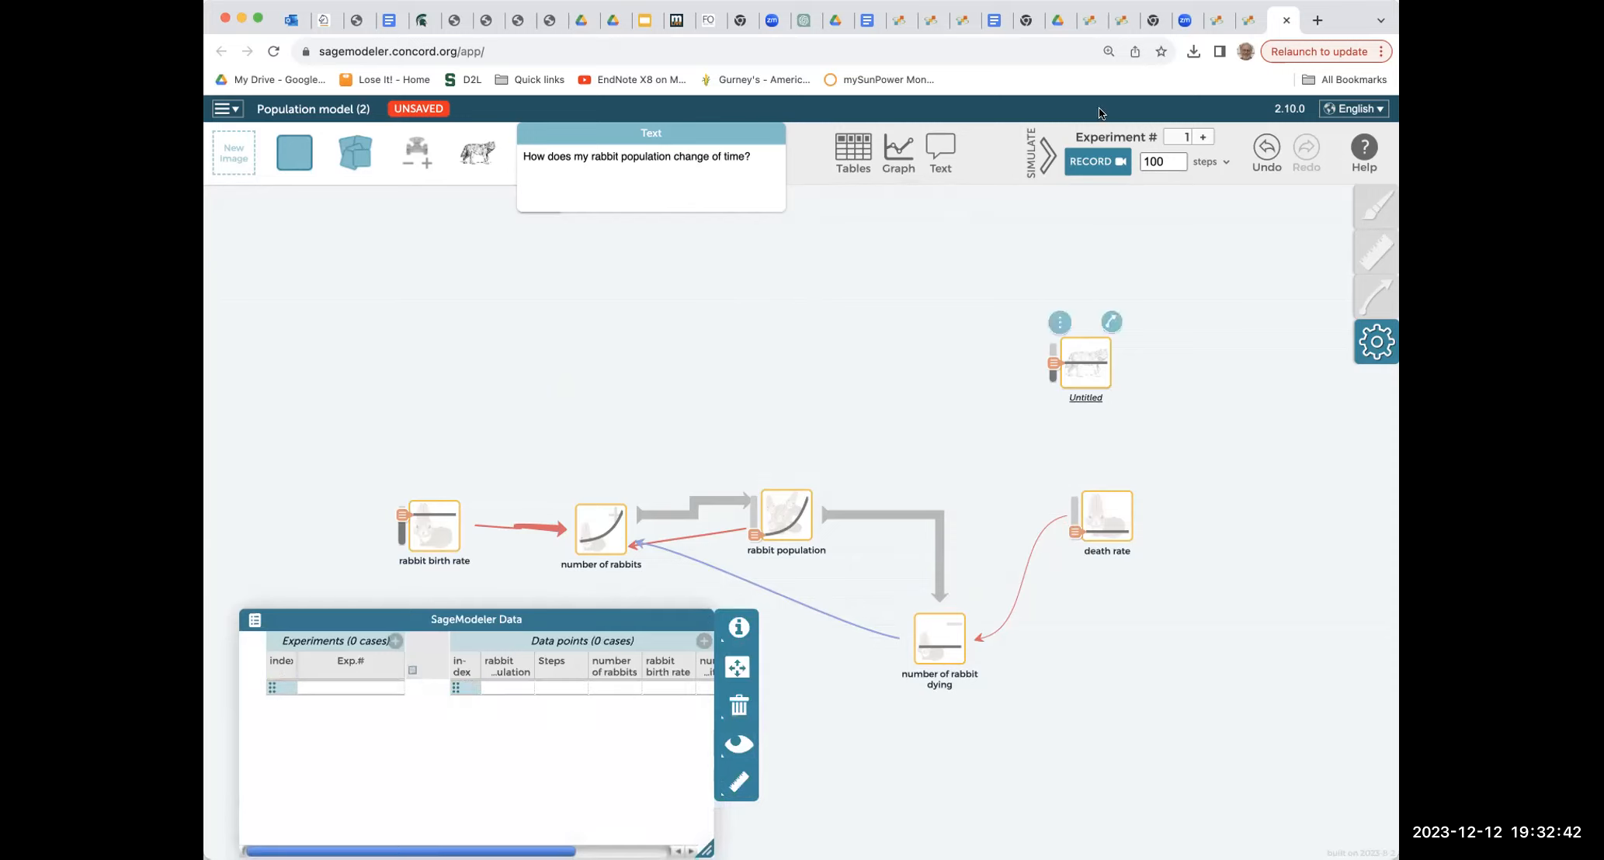
# - Shift the data table slightly, add a new empty graph, and place it above the model diagram
pyautogui.moveTo(567, 619); pyautogui.dragTo(553, 607)
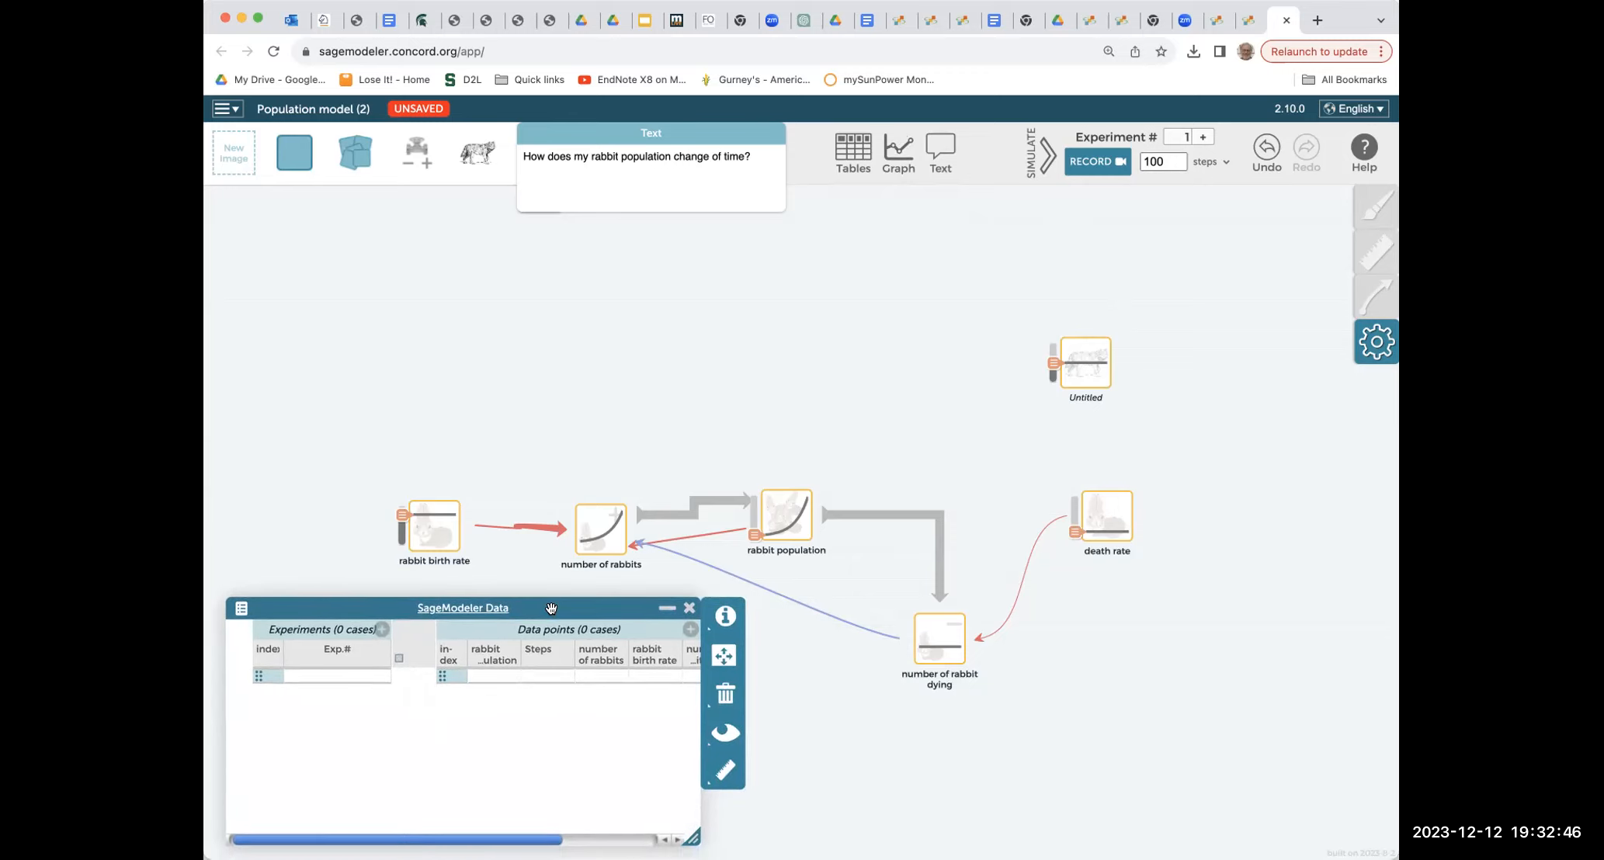
pyautogui.click(843, 162)
pyautogui.click(850, 158)
pyautogui.click(900, 161)
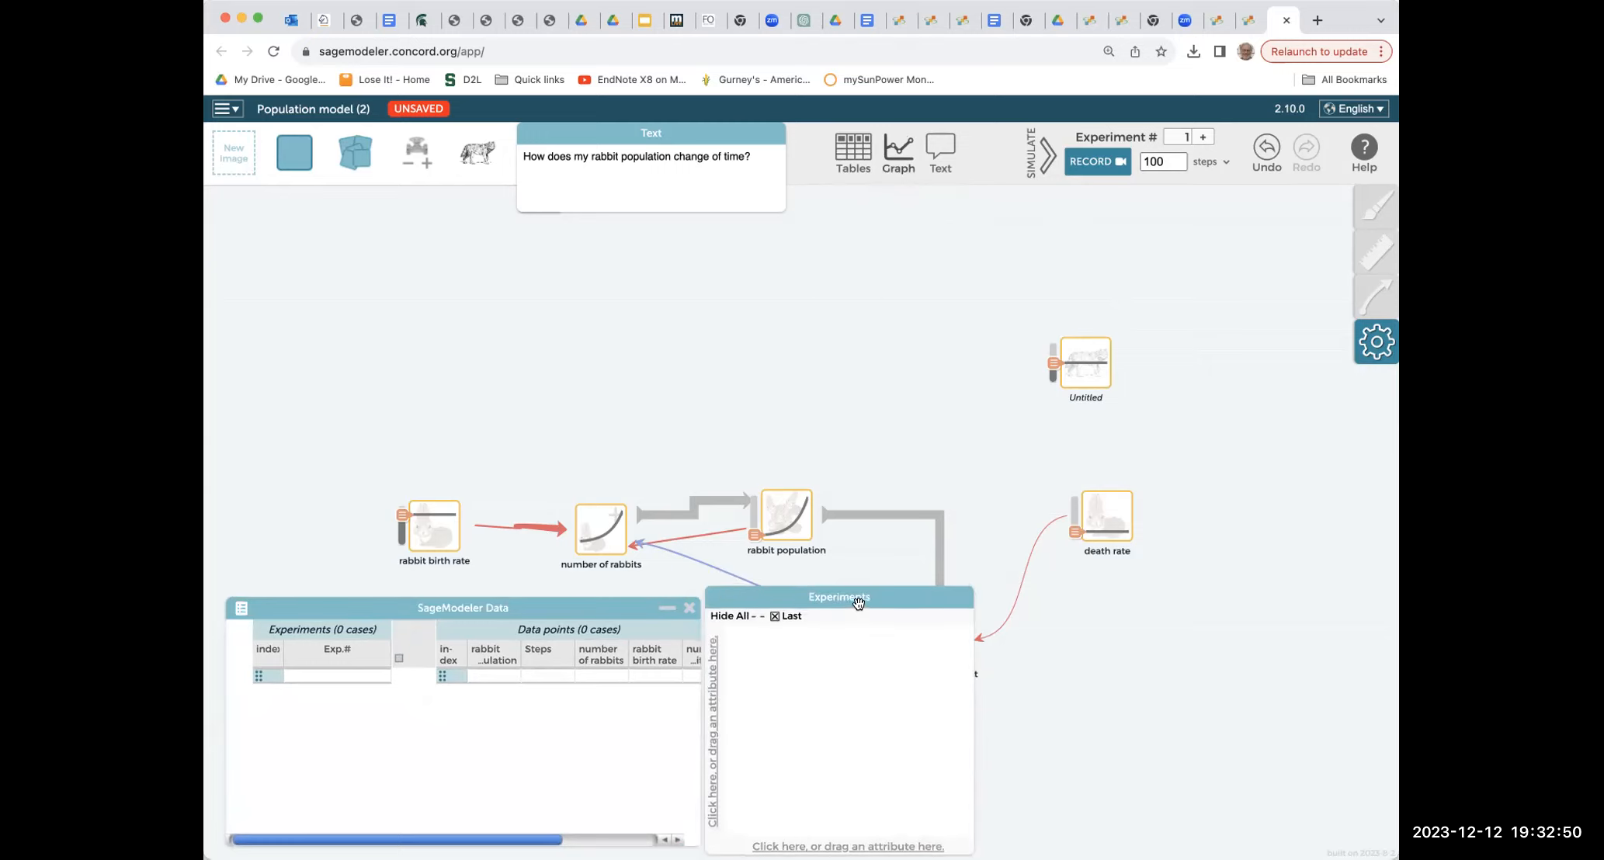
pyautogui.moveTo(842, 339); pyautogui.dragTo(492, 196)
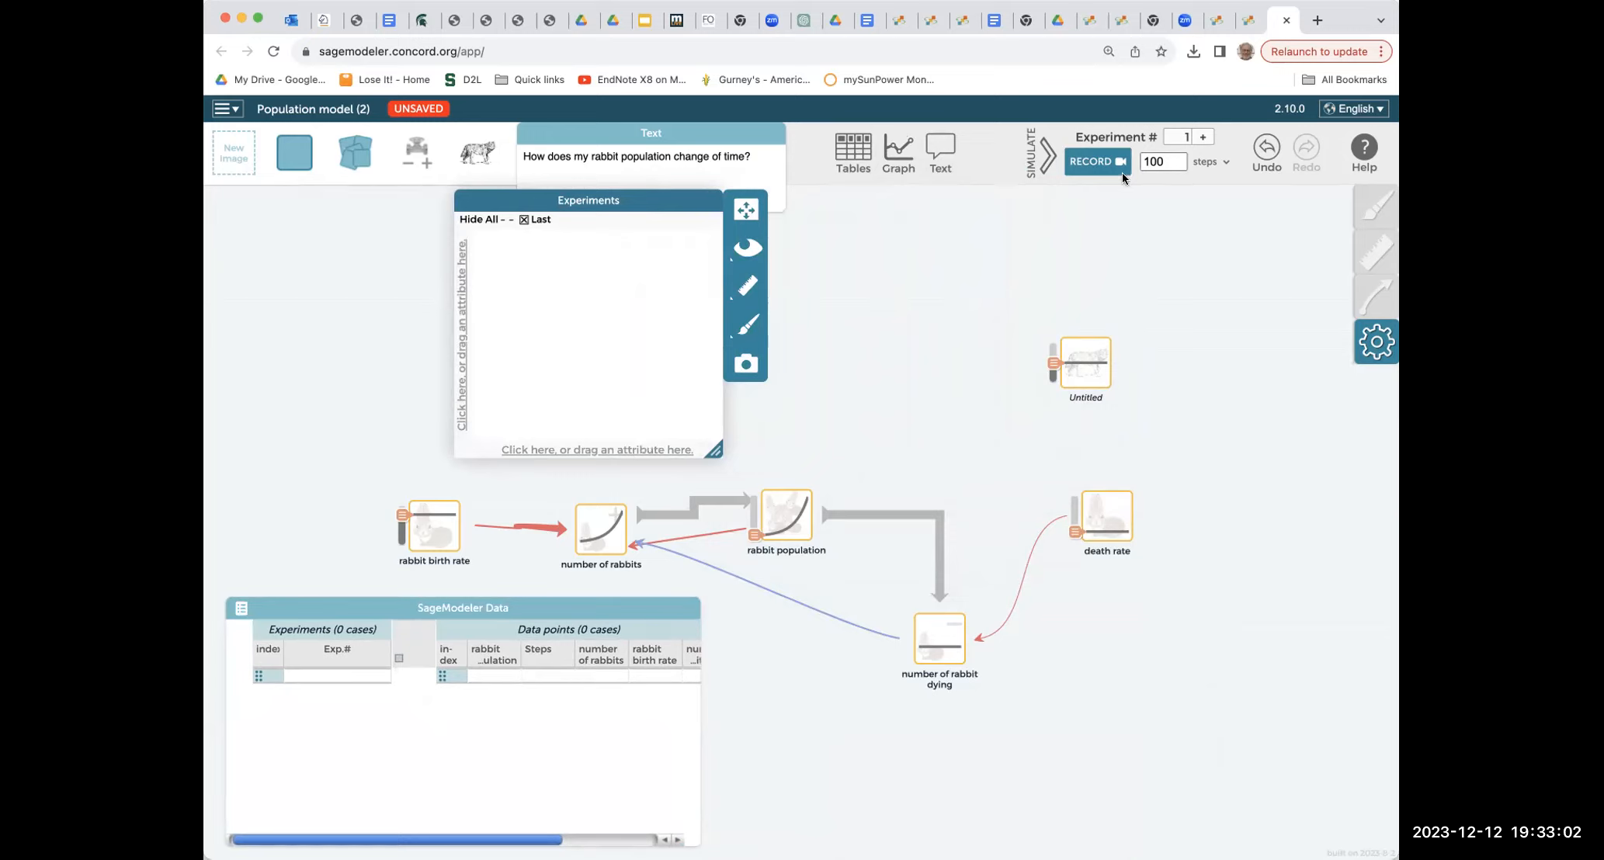
# - View the time units available for the simulation run
pyautogui.click(1201, 137)
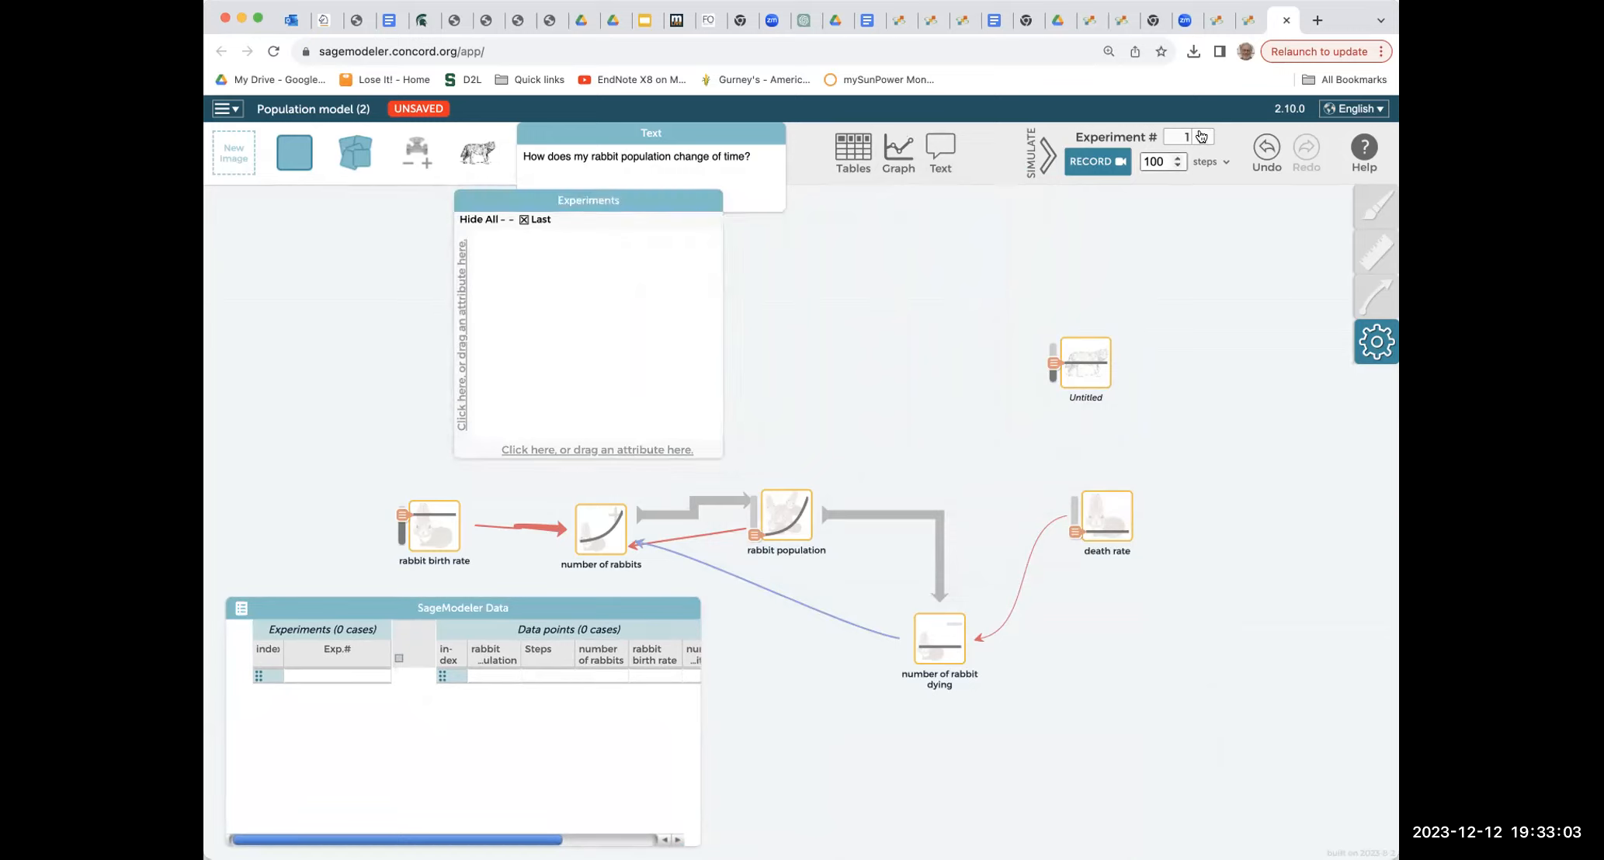
pyautogui.click(1225, 164)
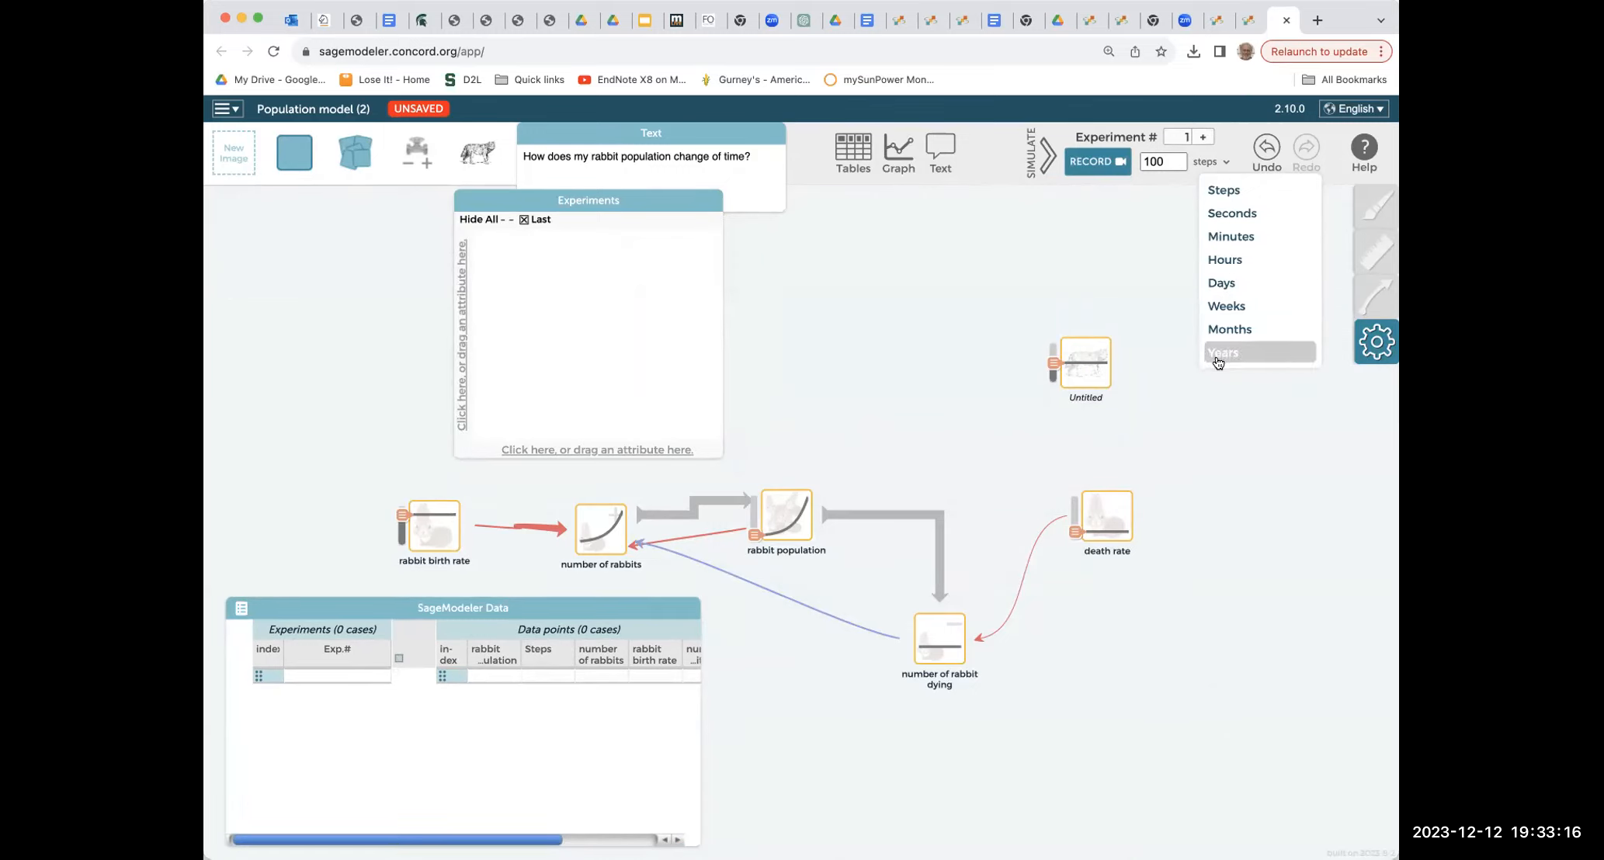
pyautogui.click(1219, 405)
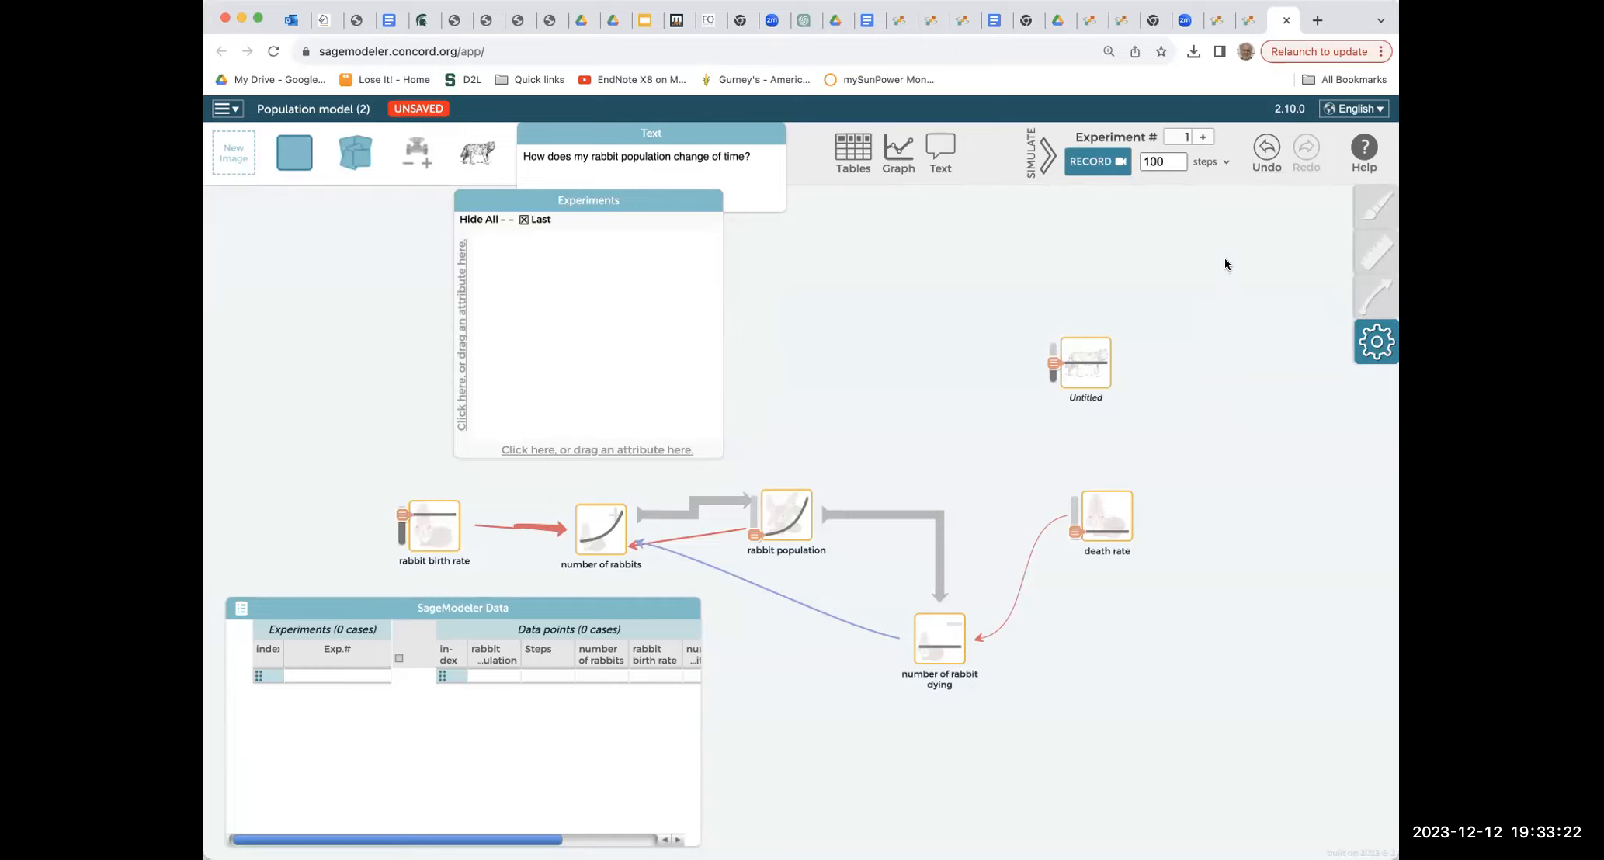
# - Change the simulation's time unit from steps to weeks
pyautogui.click(1223, 163)
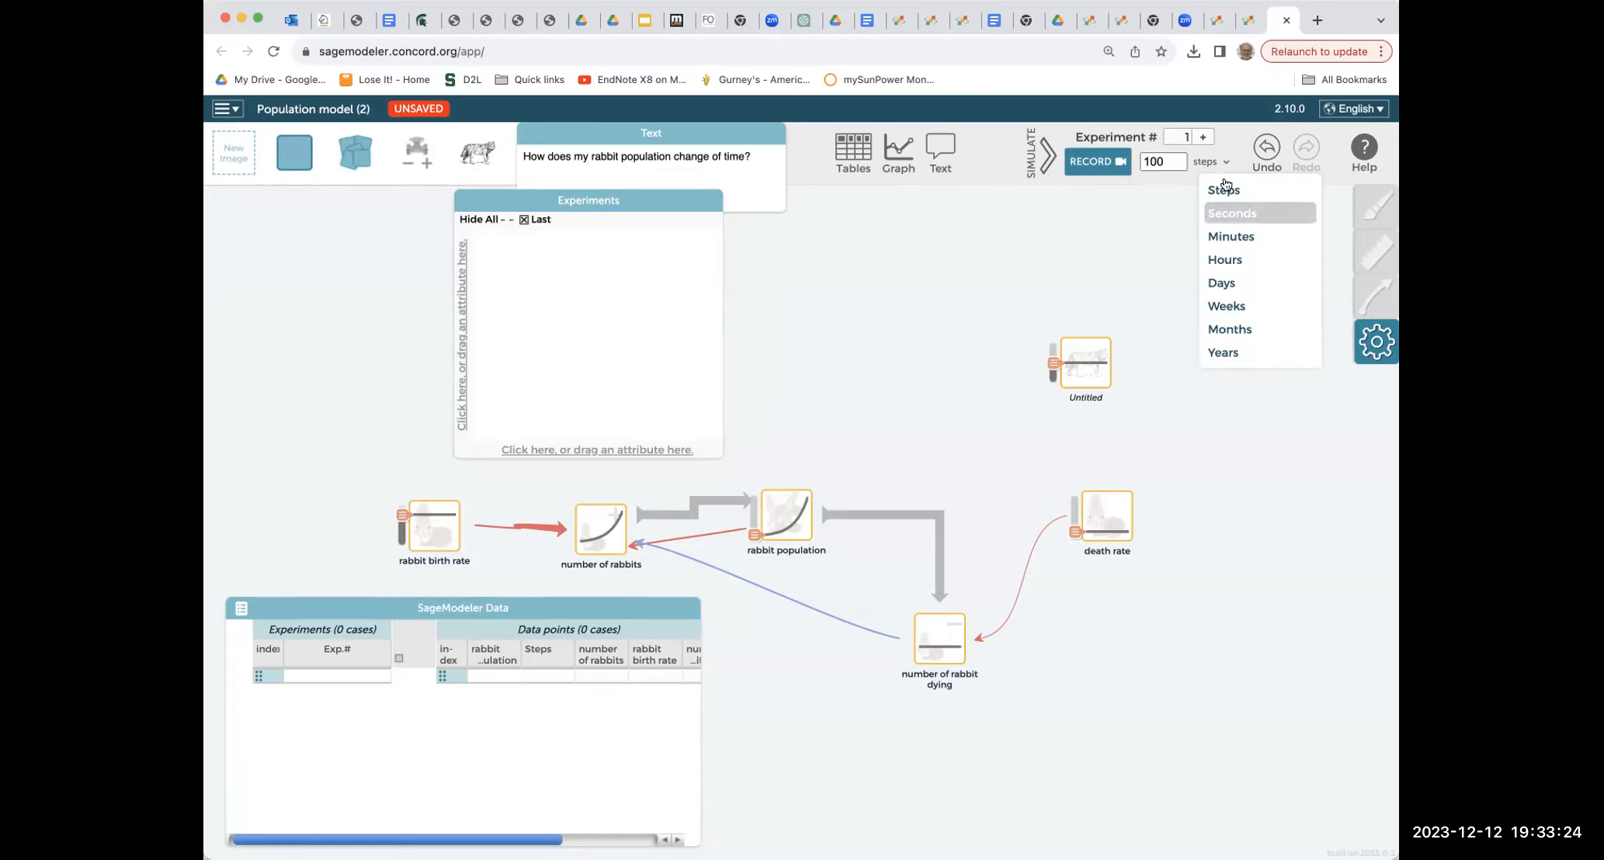
pyautogui.click(1228, 309)
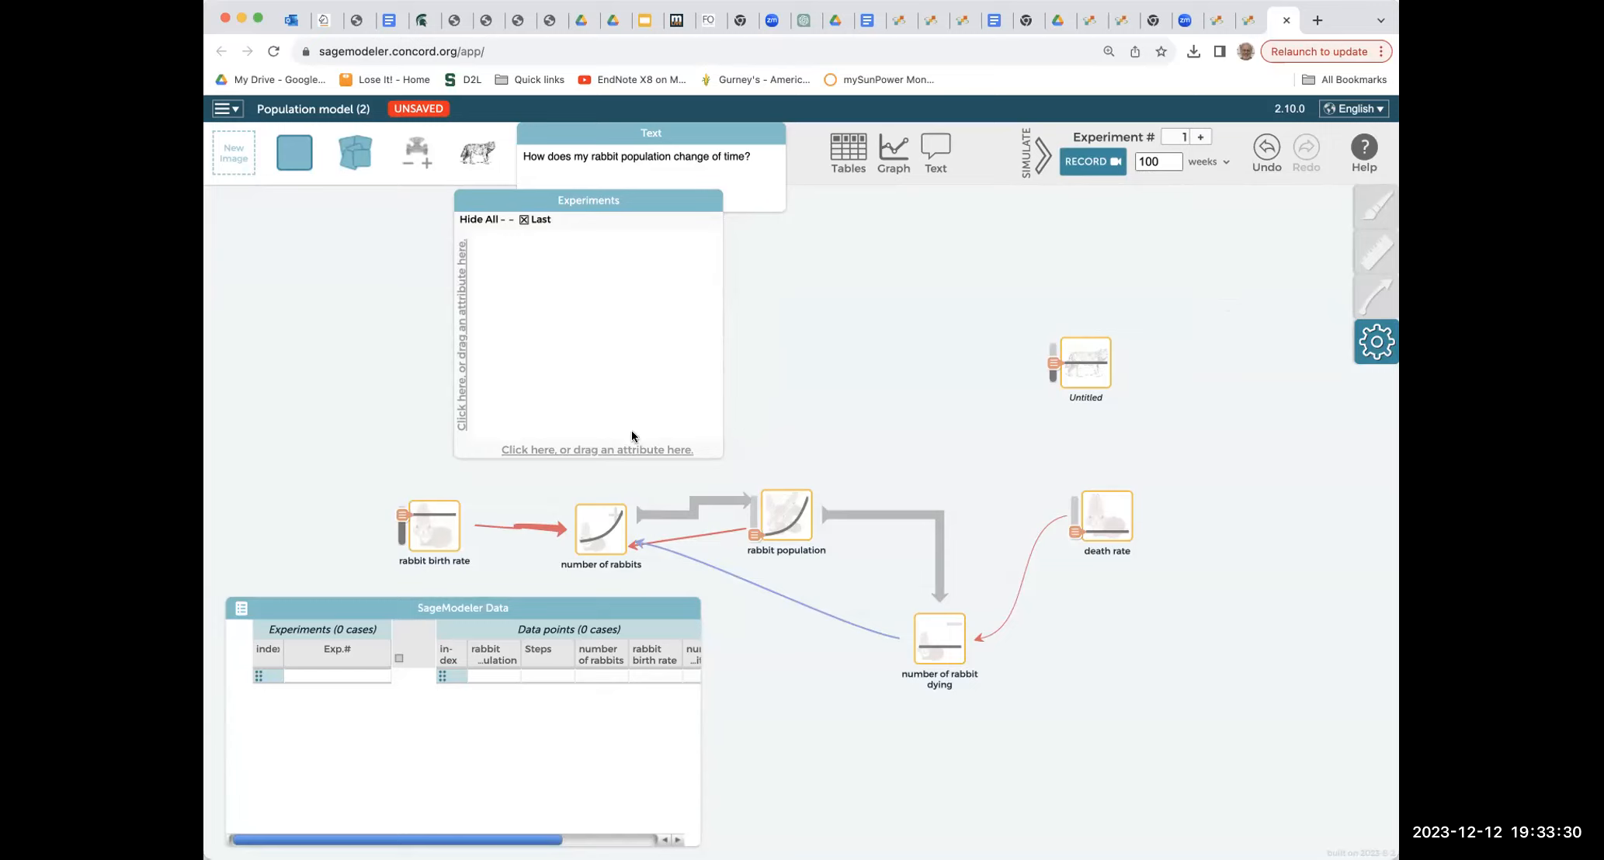
pyautogui.click(619, 451)
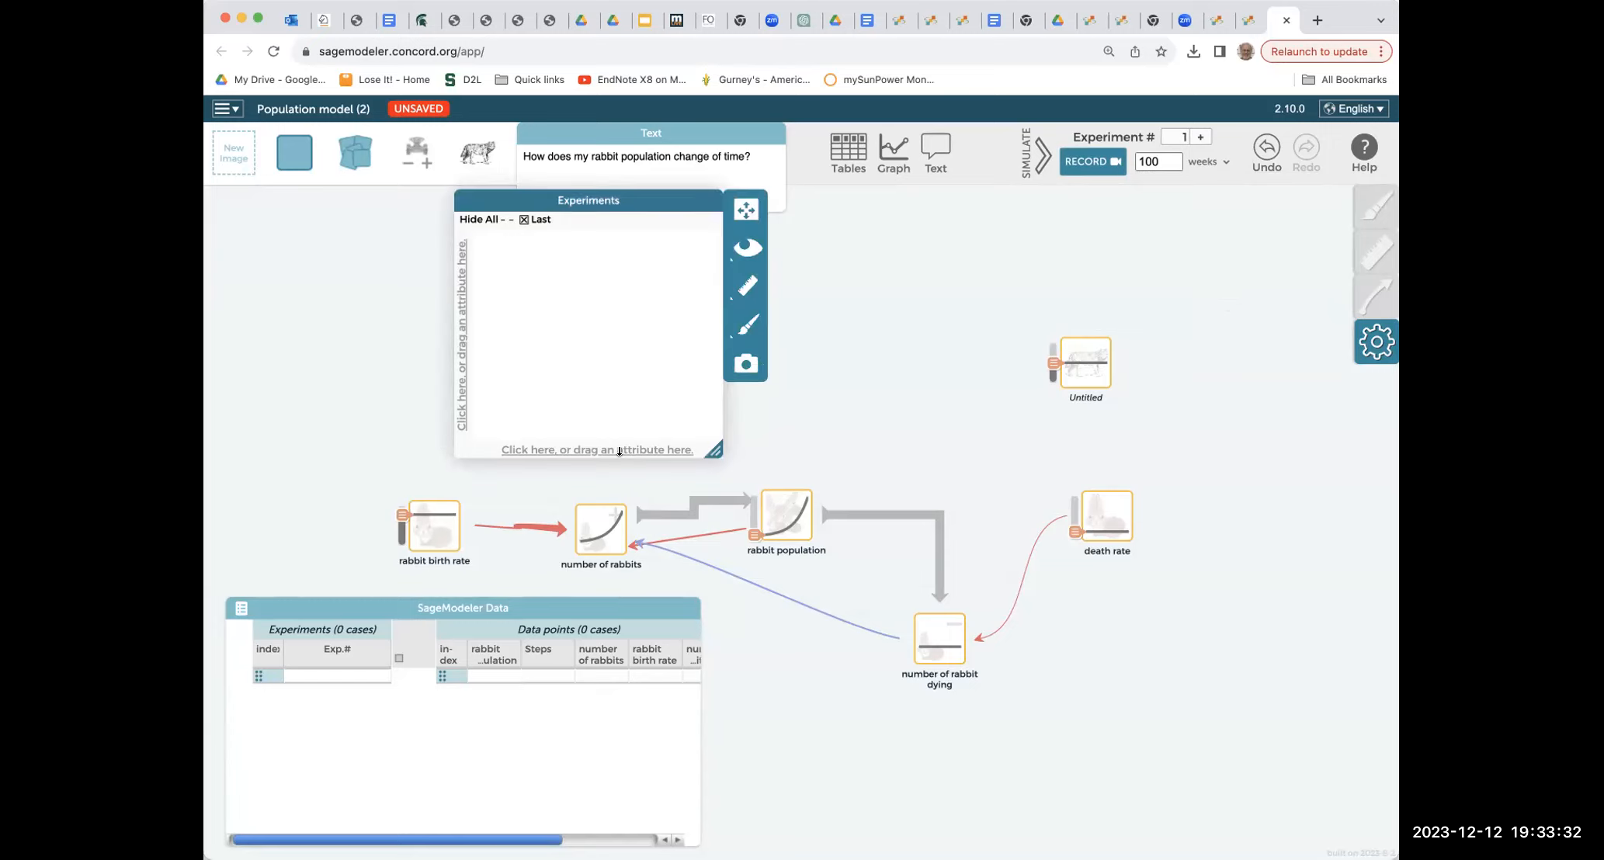
pyautogui.click(548, 453)
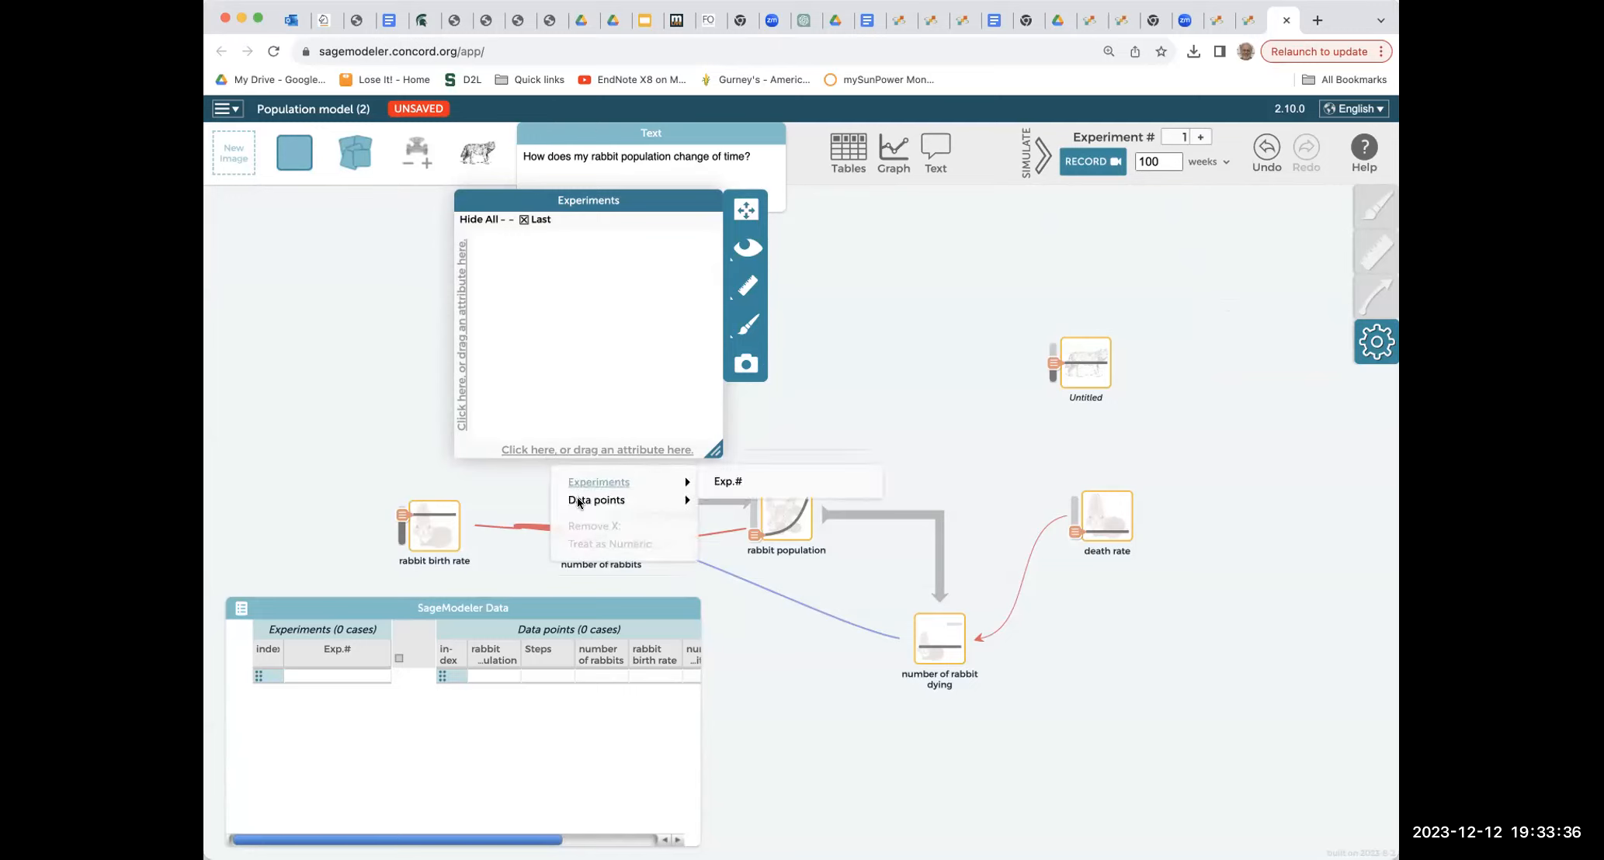
pyautogui.moveTo(577, 501)
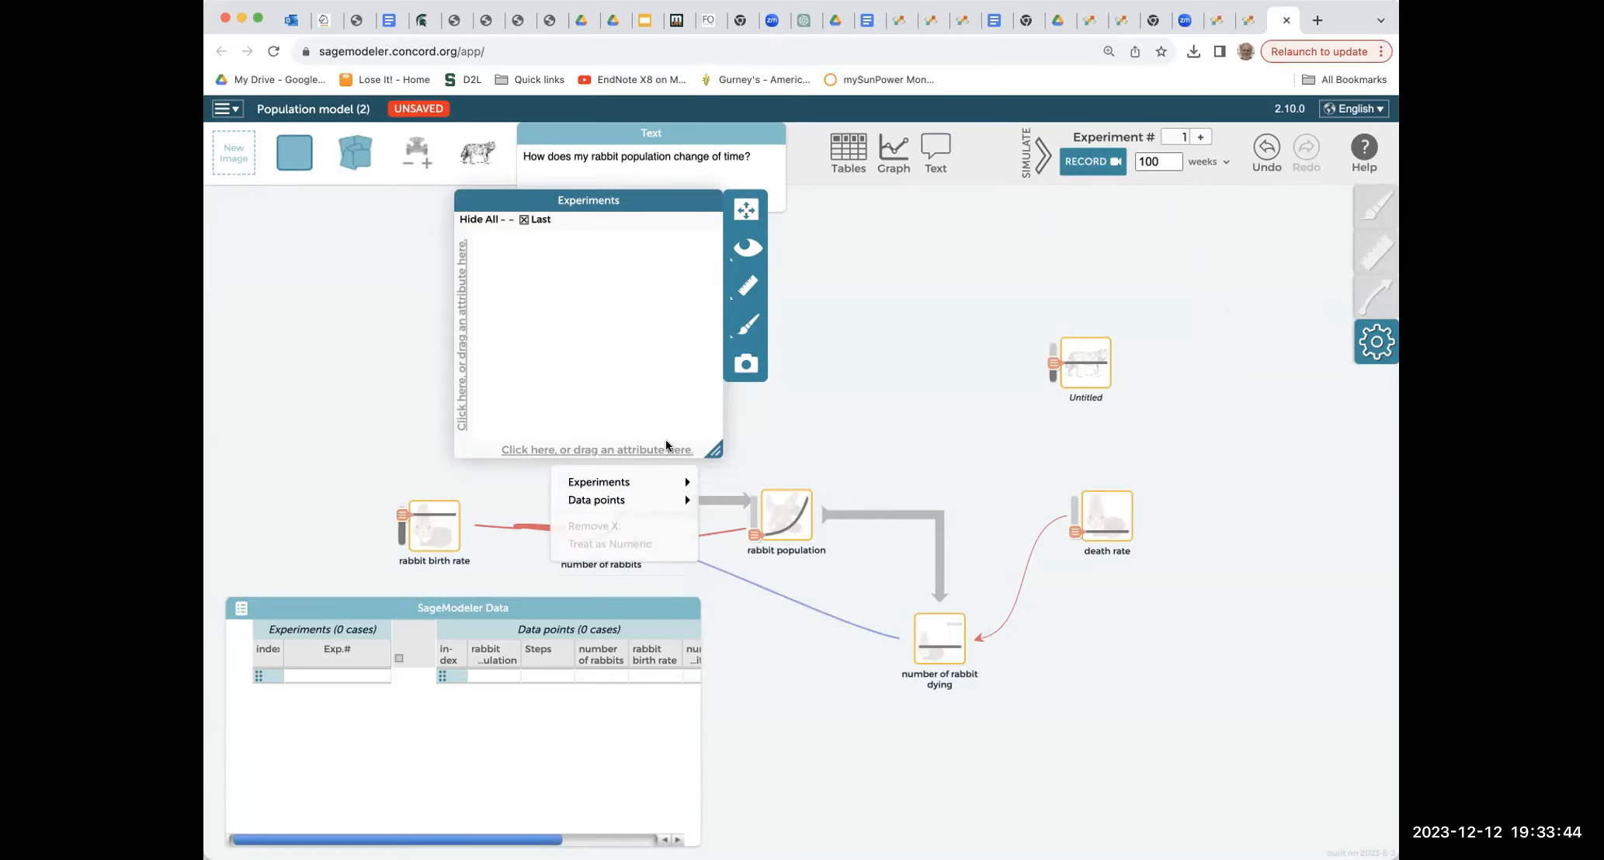
pyautogui.click(715, 656)
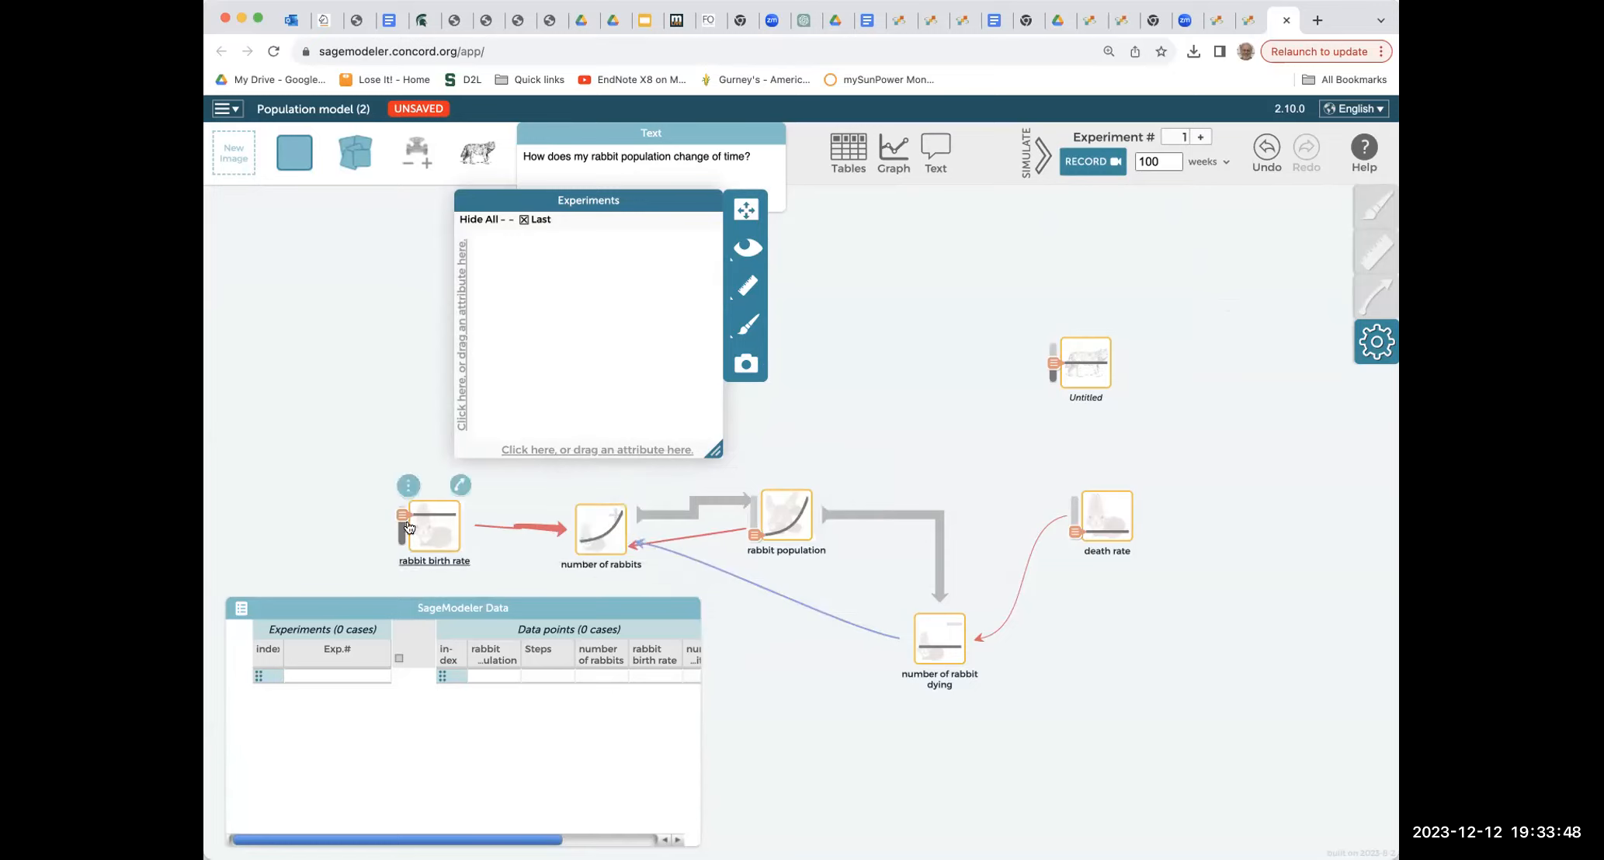
# - Record a 100-week run as experiment 1 with the rabbit birth rate at its maximum and the death rate near its minimum
pyautogui.moveTo(400, 518); pyautogui.dragTo(399, 517)
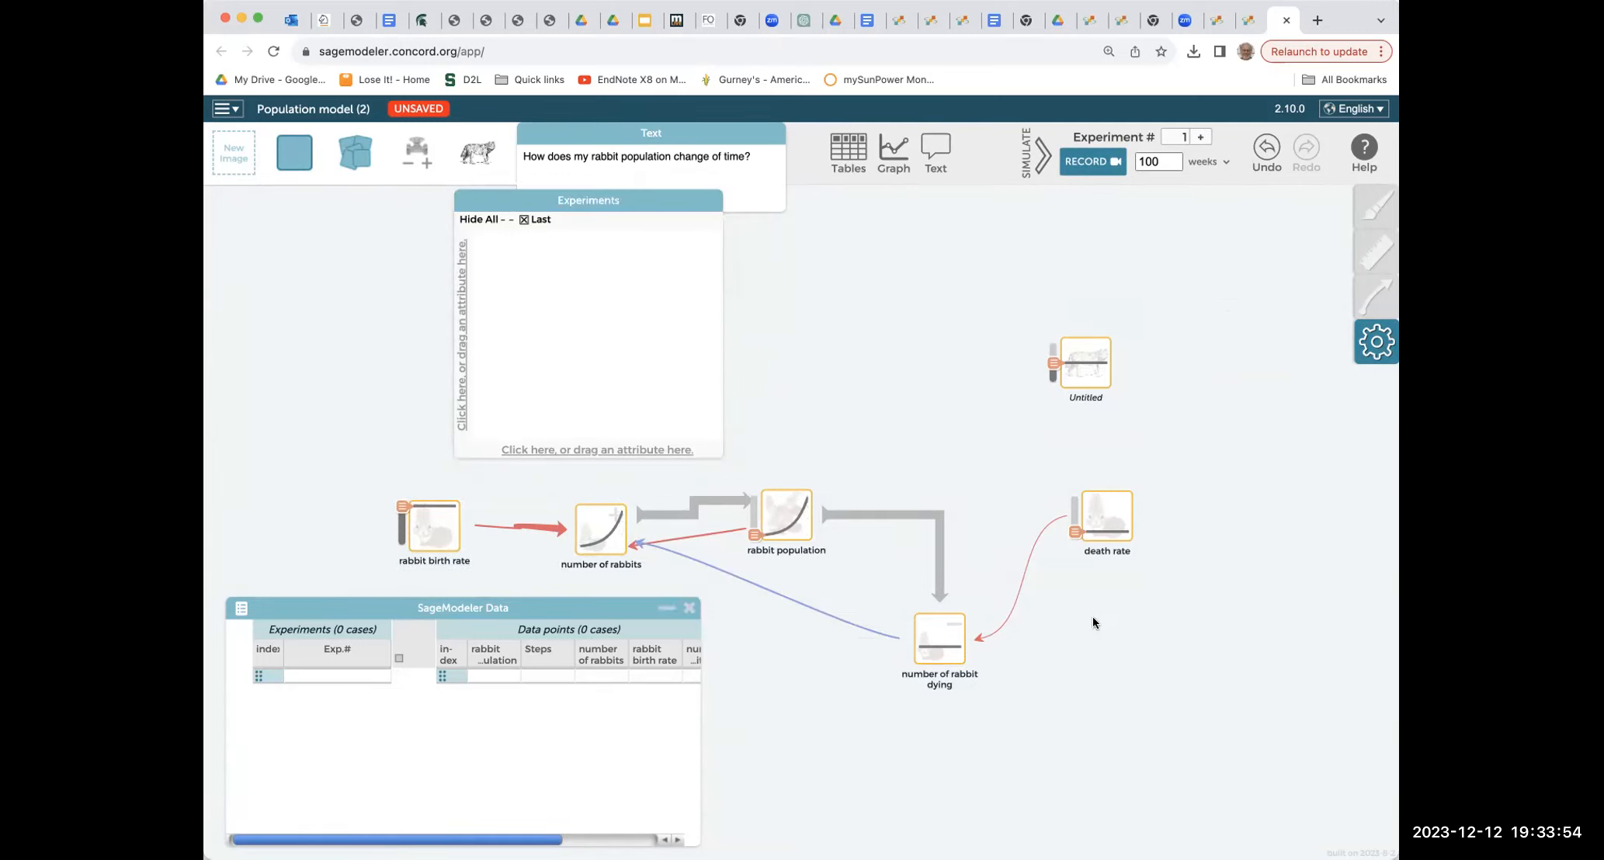
pyautogui.click(1072, 536)
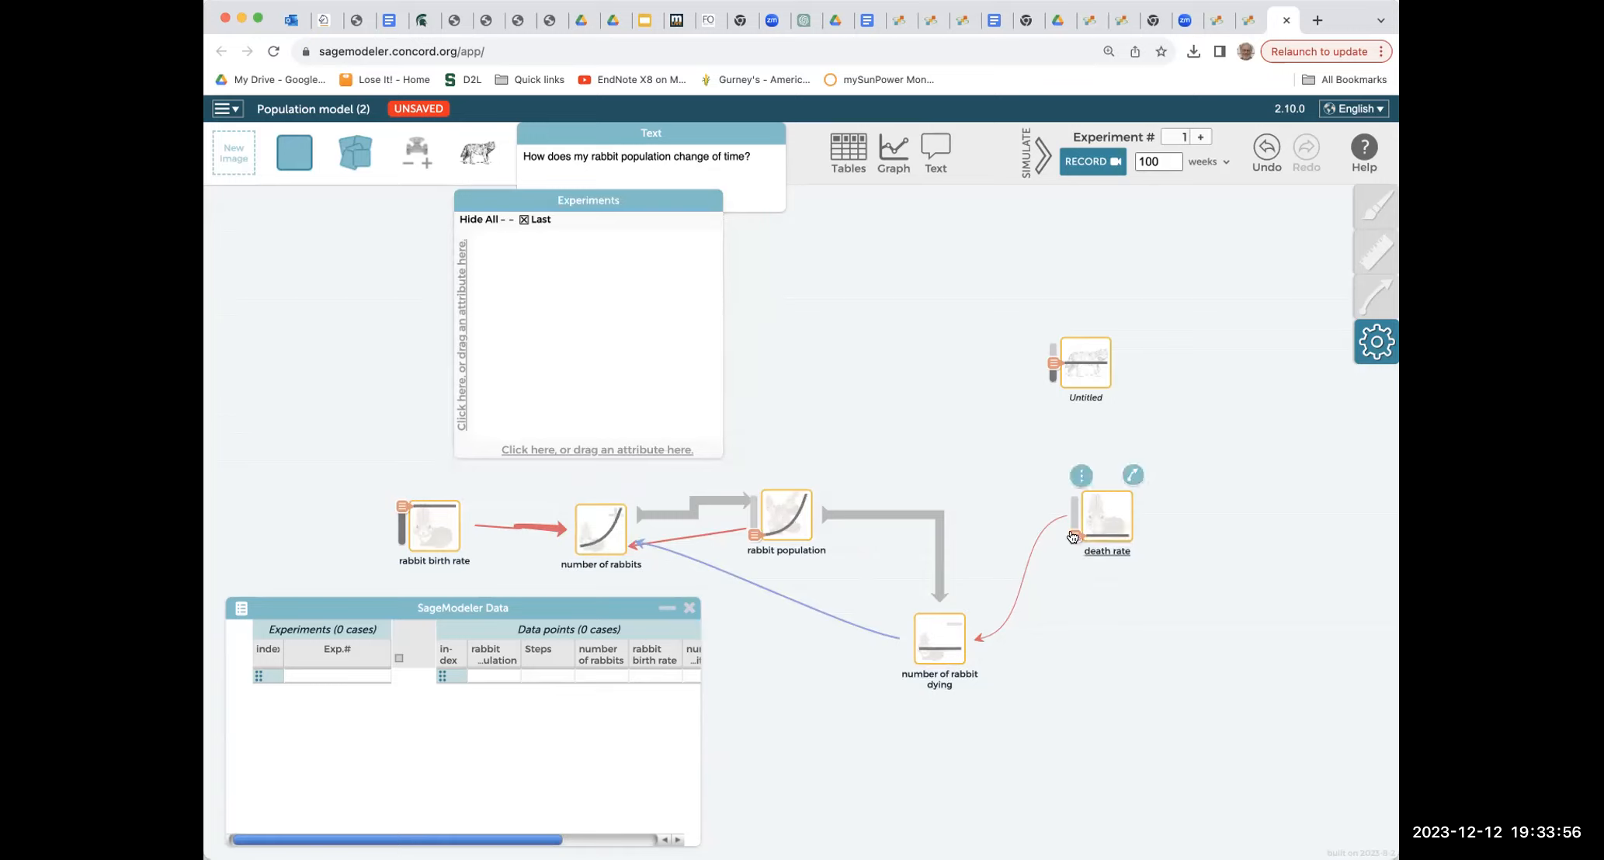
pyautogui.click(1072, 532)
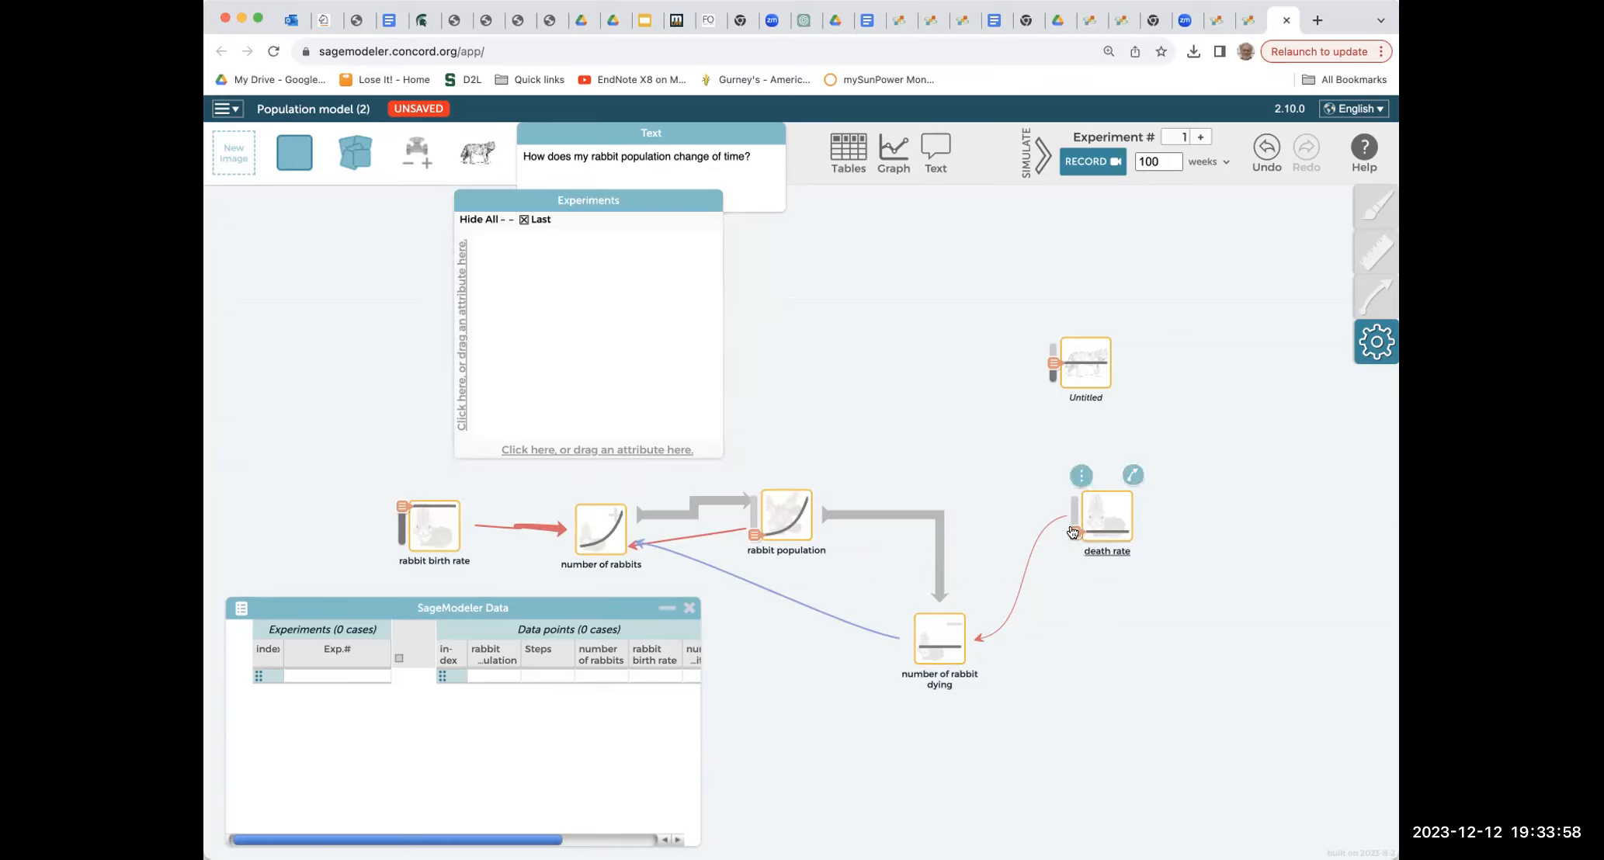
pyautogui.click(1082, 159)
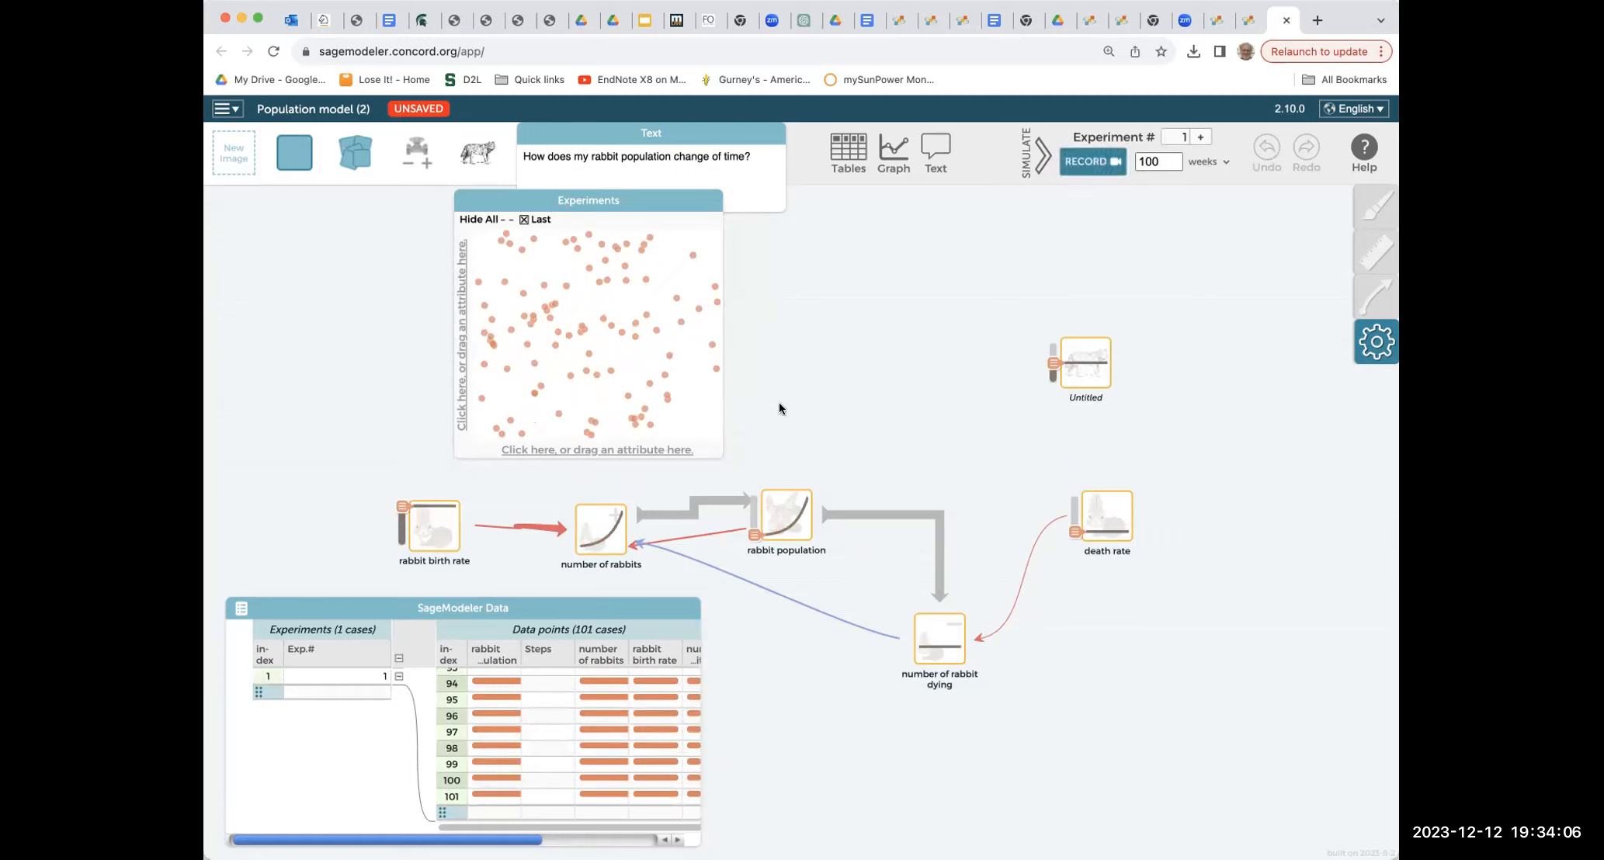
# - Plot rabbit population on the graph's vertical axis against Weeks on the horizontal axis
pyautogui.click(463, 361)
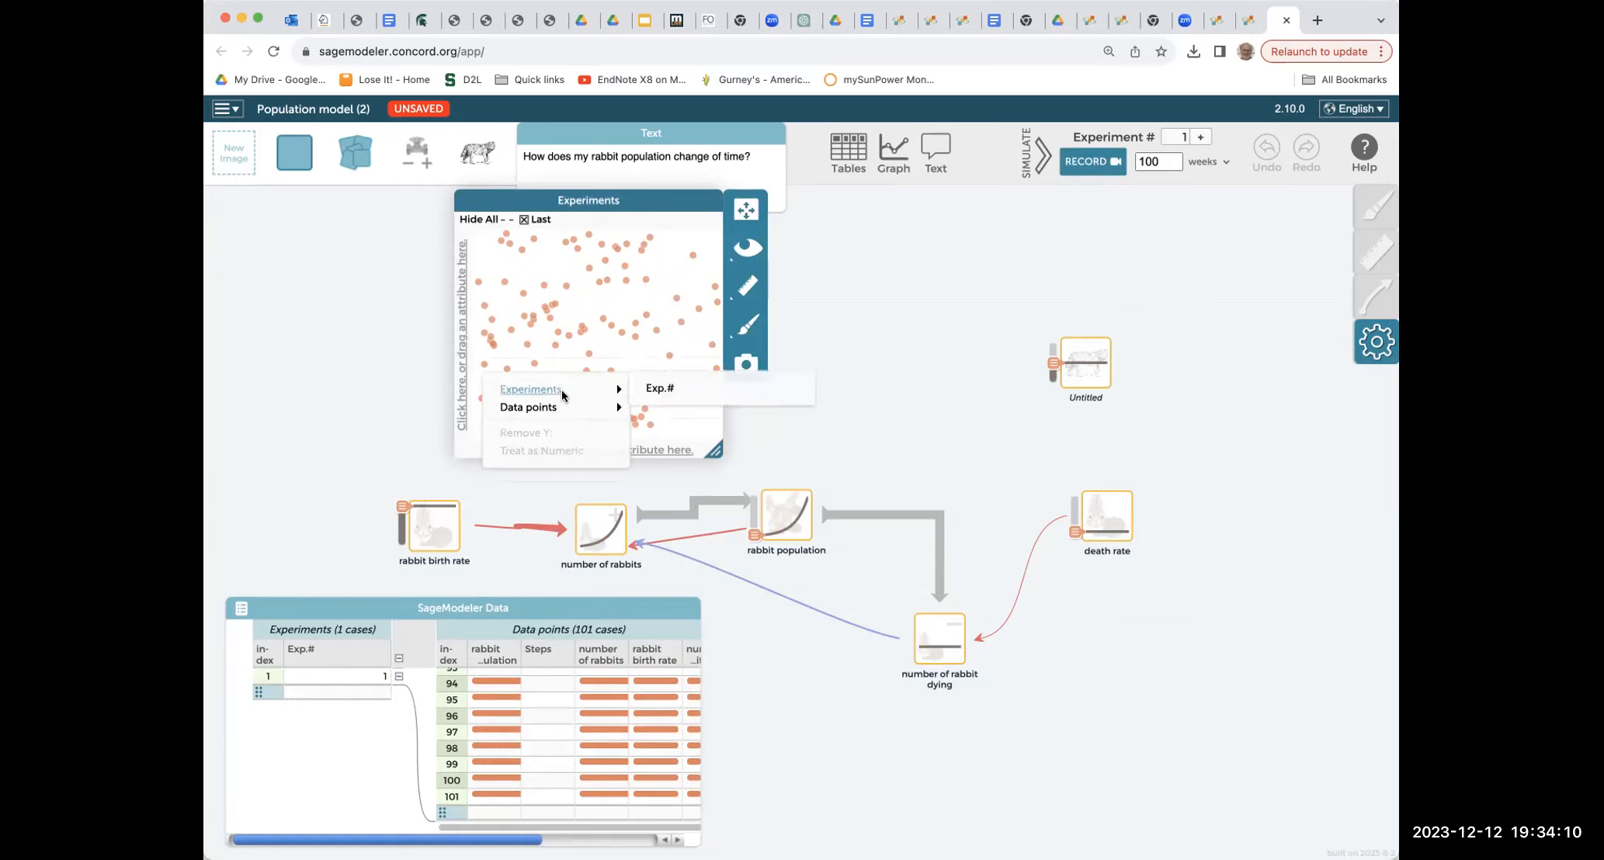
pyautogui.moveTo(555, 408)
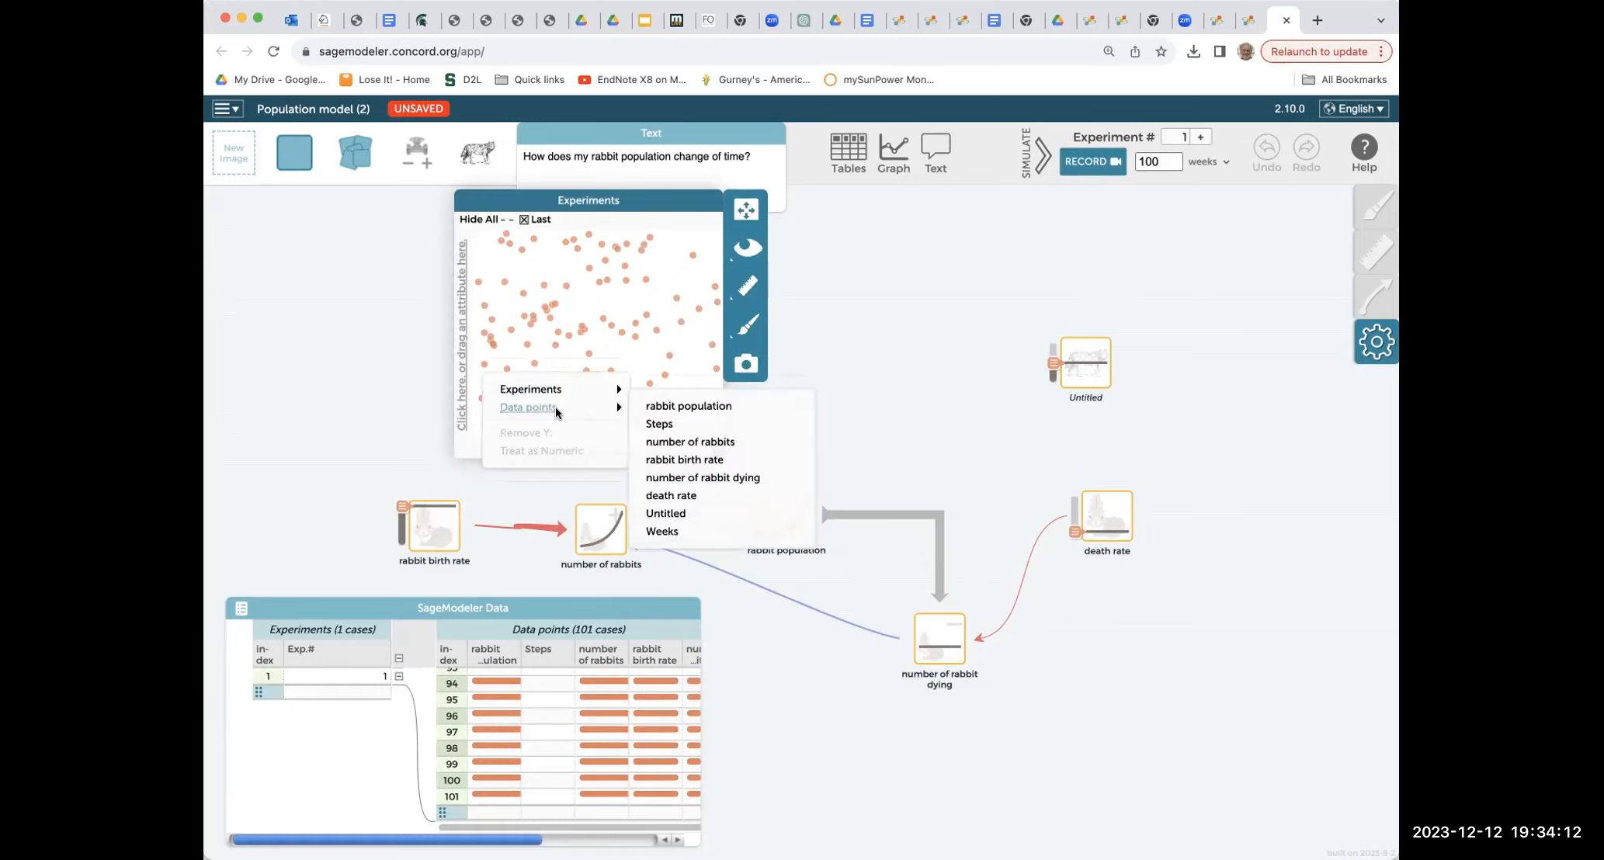
pyautogui.click(658, 407)
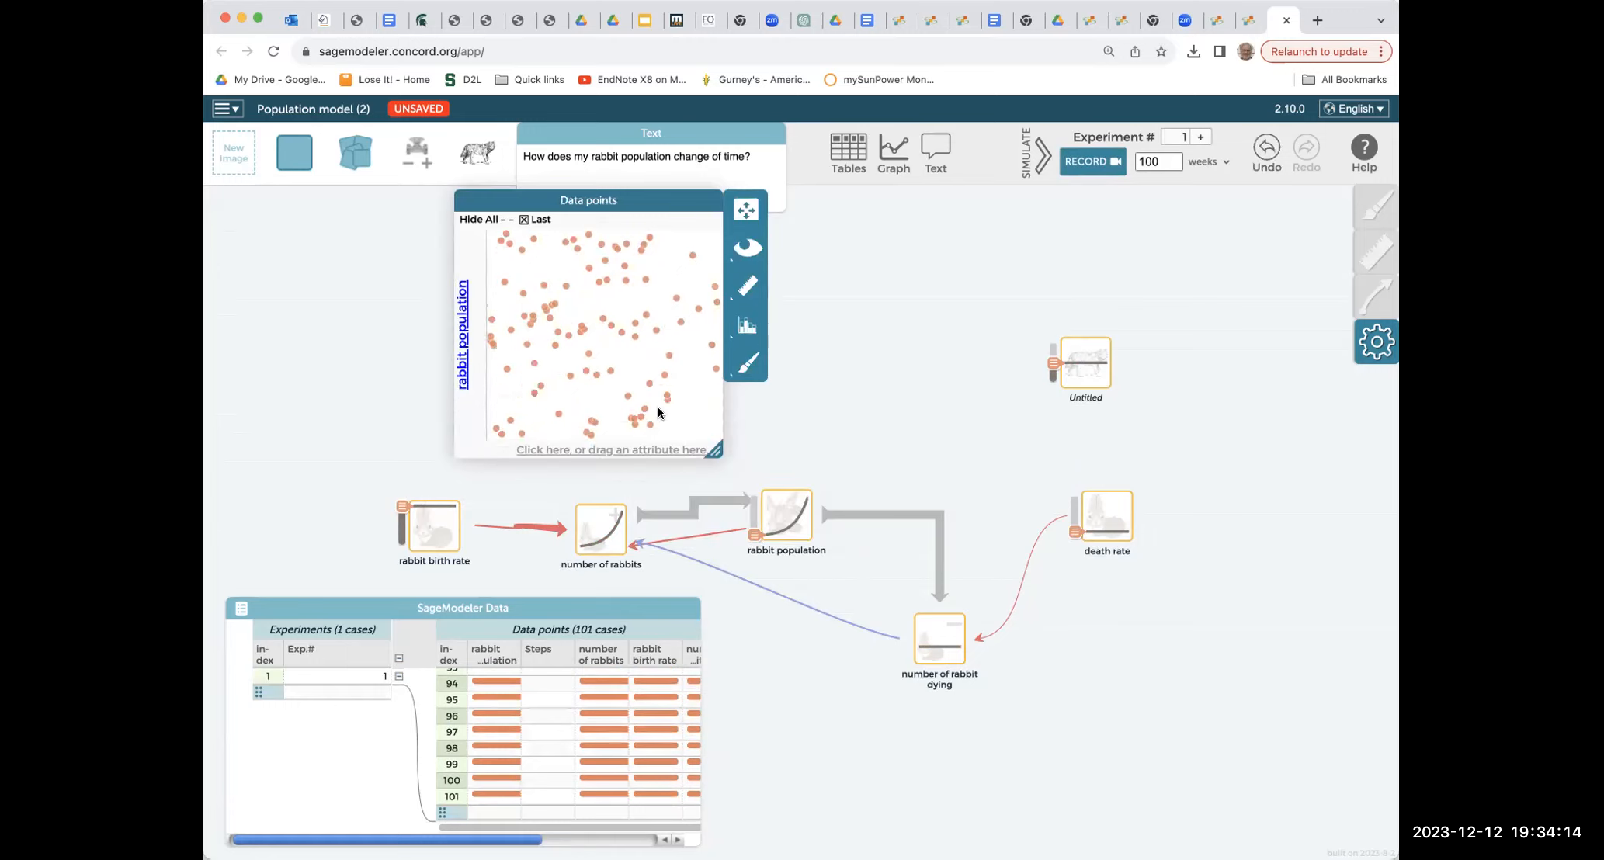
pyautogui.click(604, 446)
pyautogui.moveTo(661, 478)
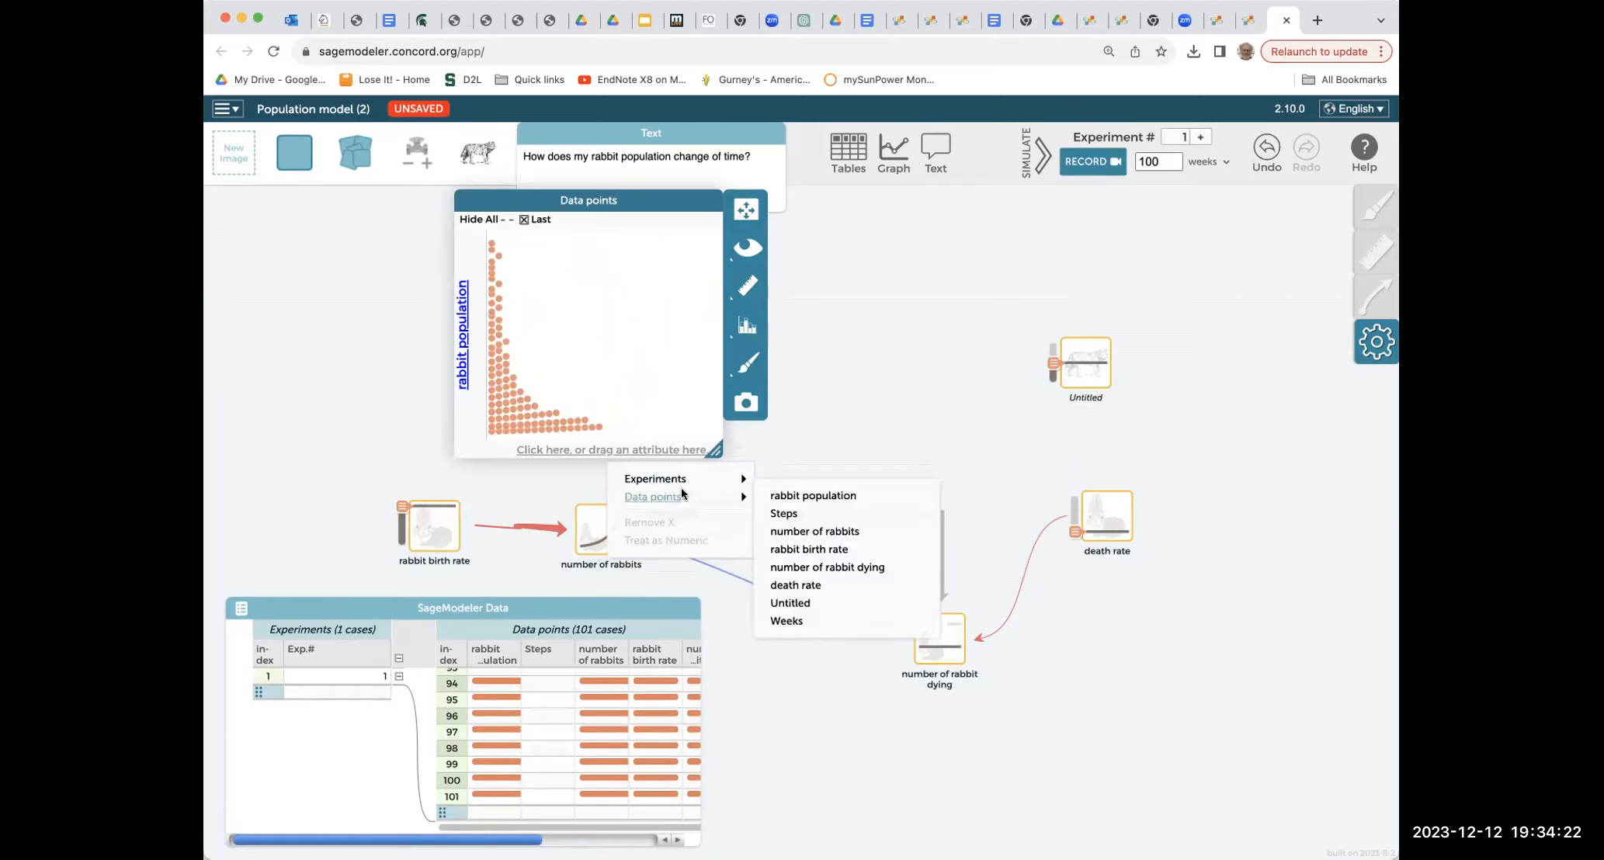
pyautogui.click(787, 621)
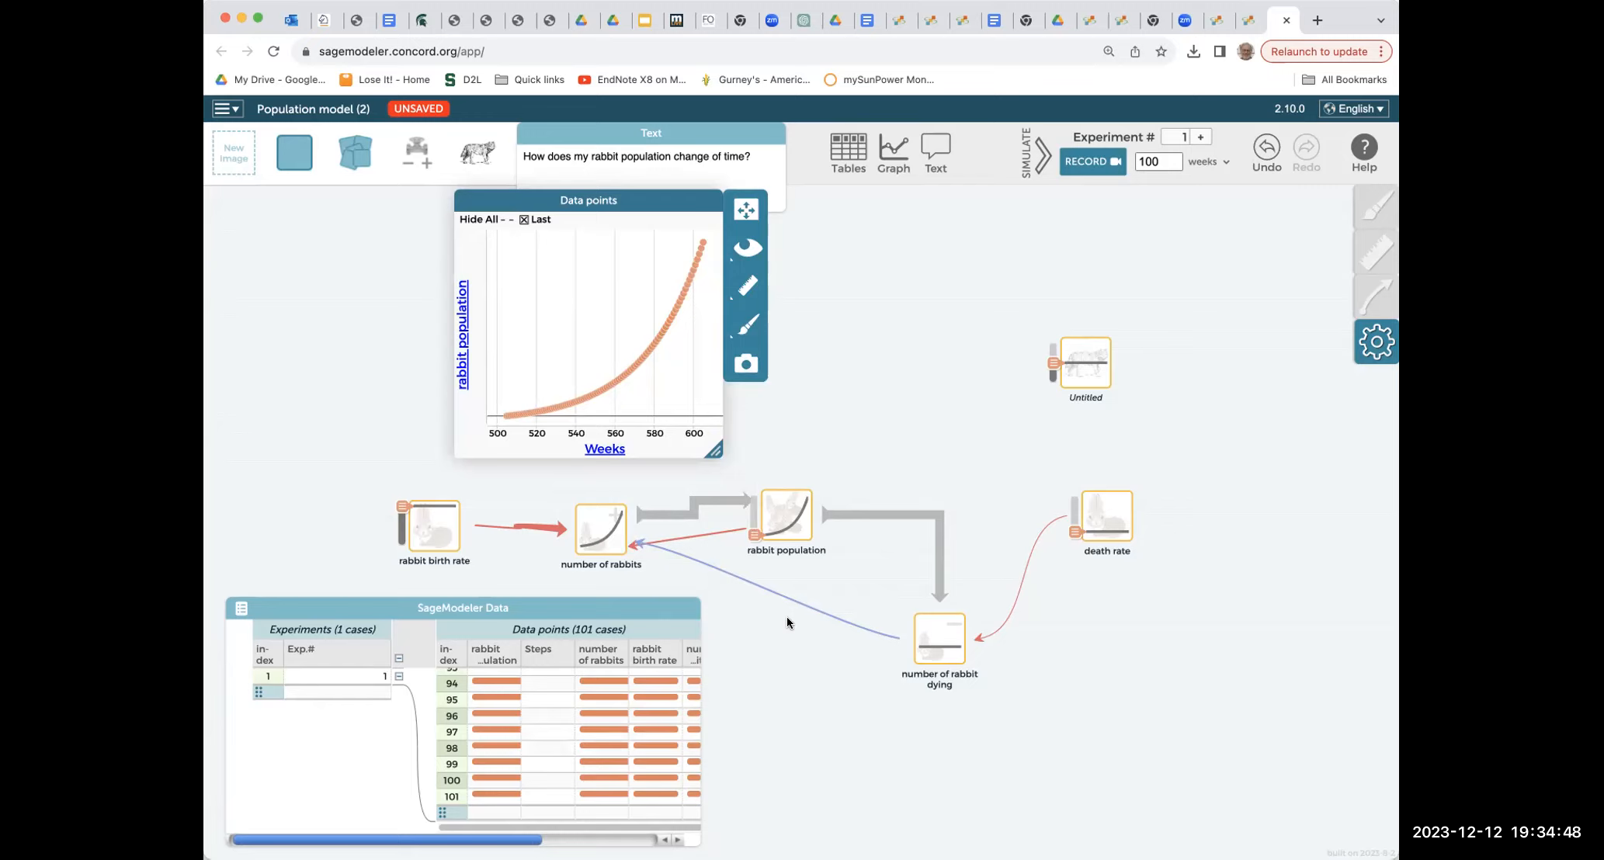
# - Advance to experiment 2, raise the death rate slightly, and record another 100-week run
pyautogui.click(1221, 162)
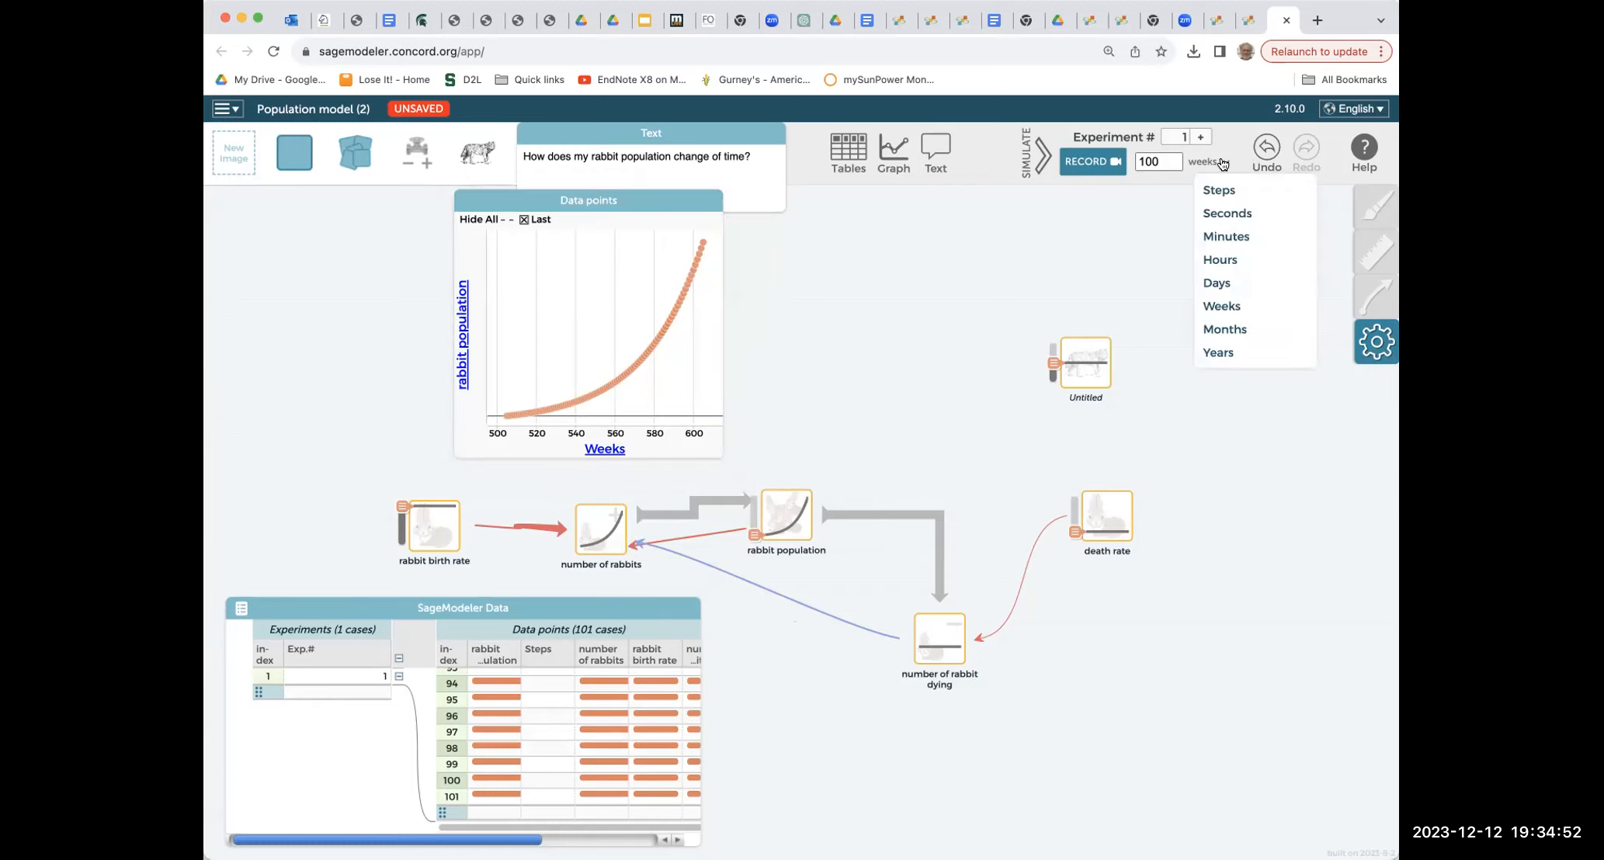
pyautogui.click(1064, 252)
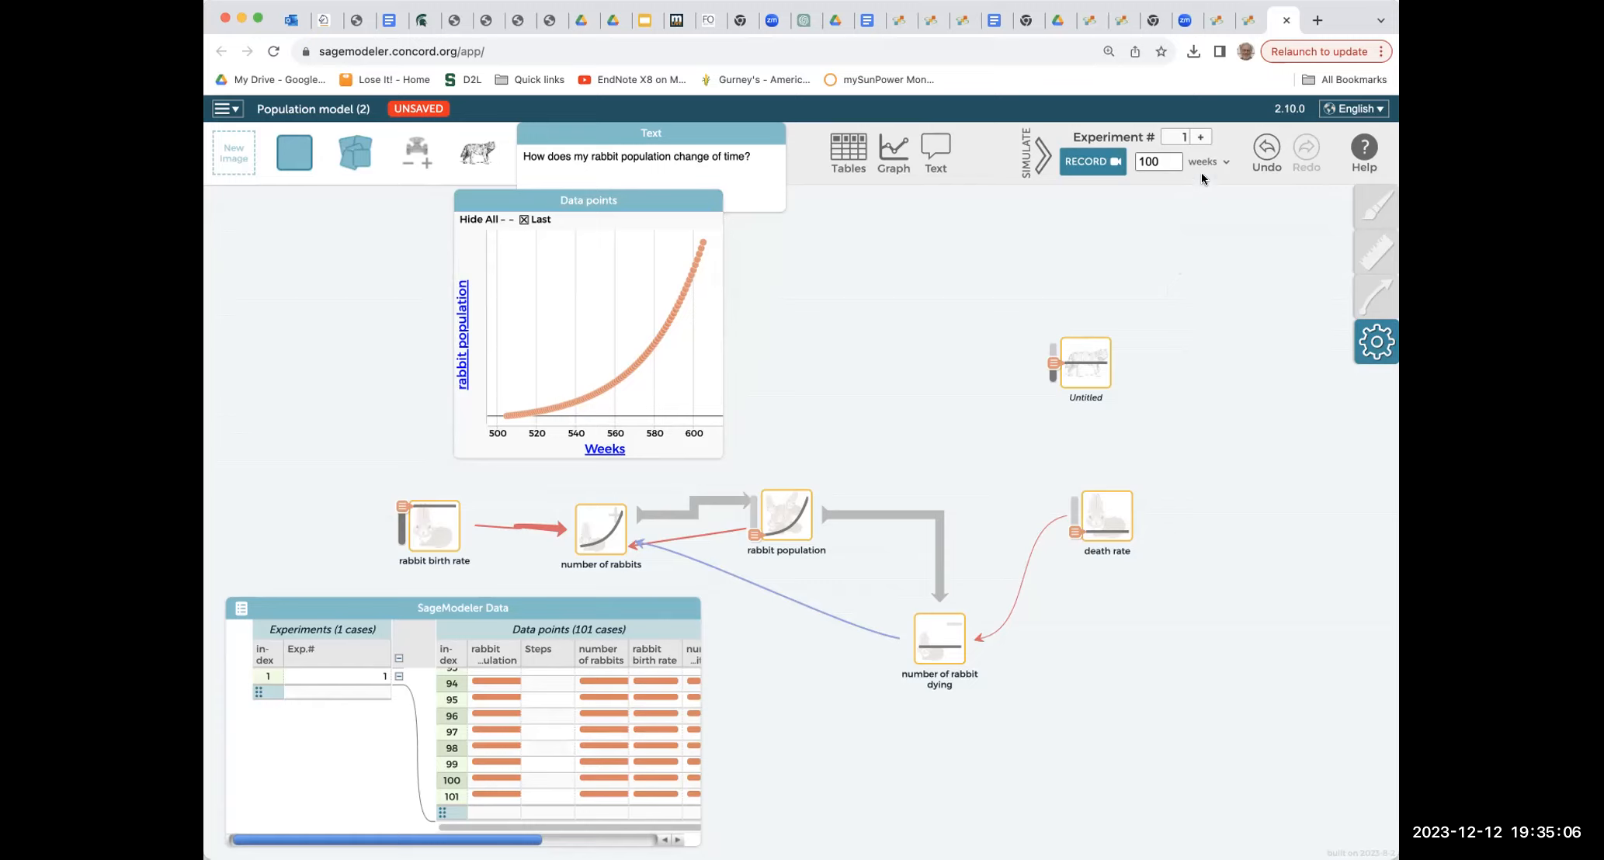
pyautogui.click(1201, 137)
pyautogui.moveTo(423, 505)
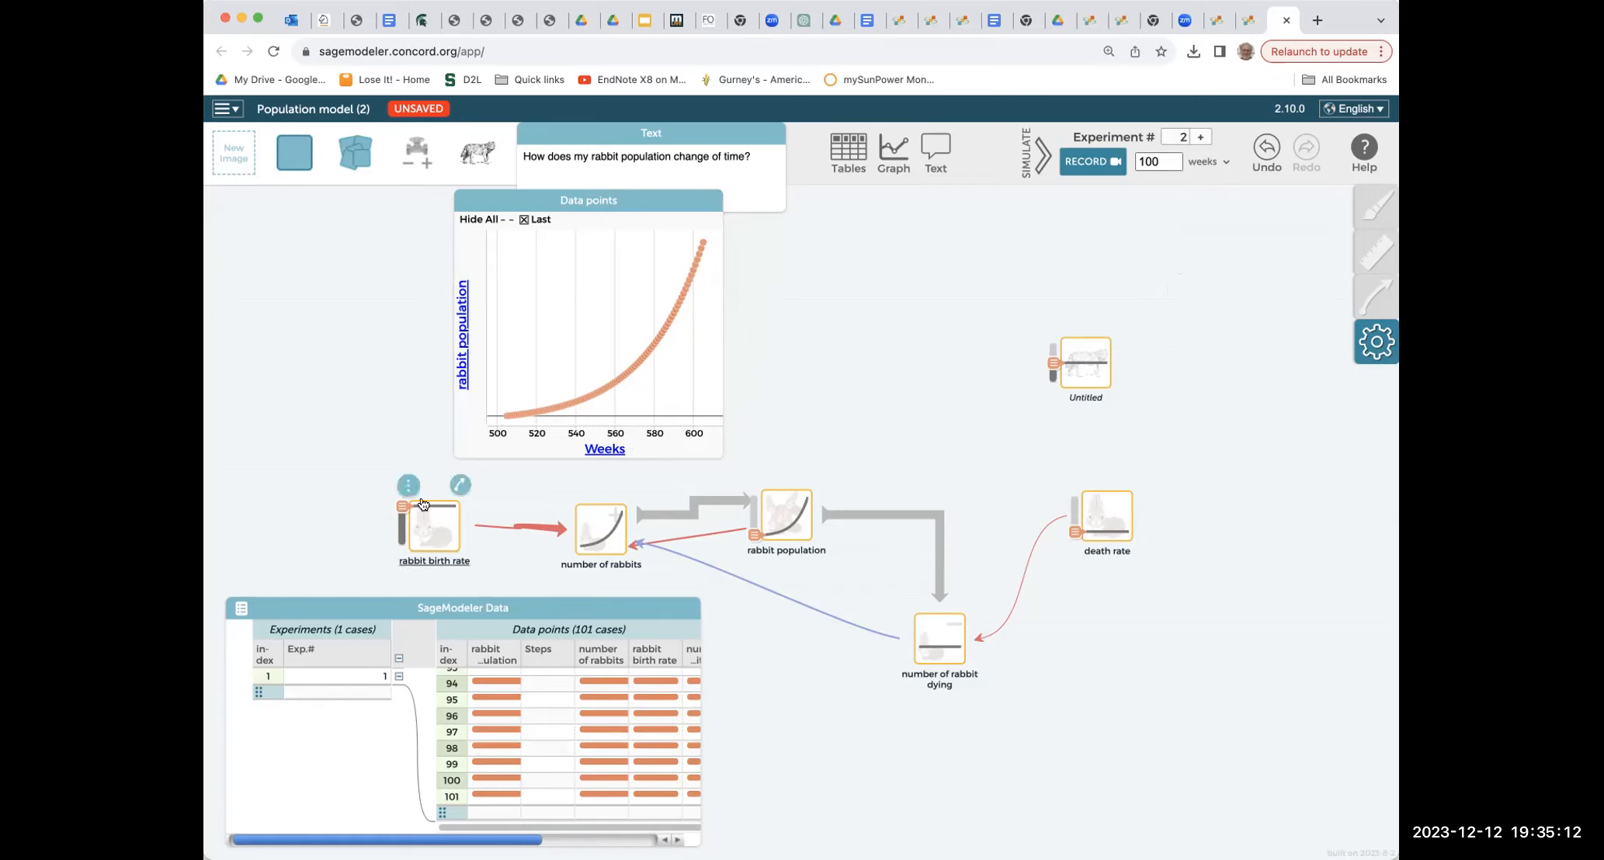
pyautogui.moveTo(1076, 532)
pyautogui.moveTo(1076, 533); pyautogui.dragTo(1076, 526)
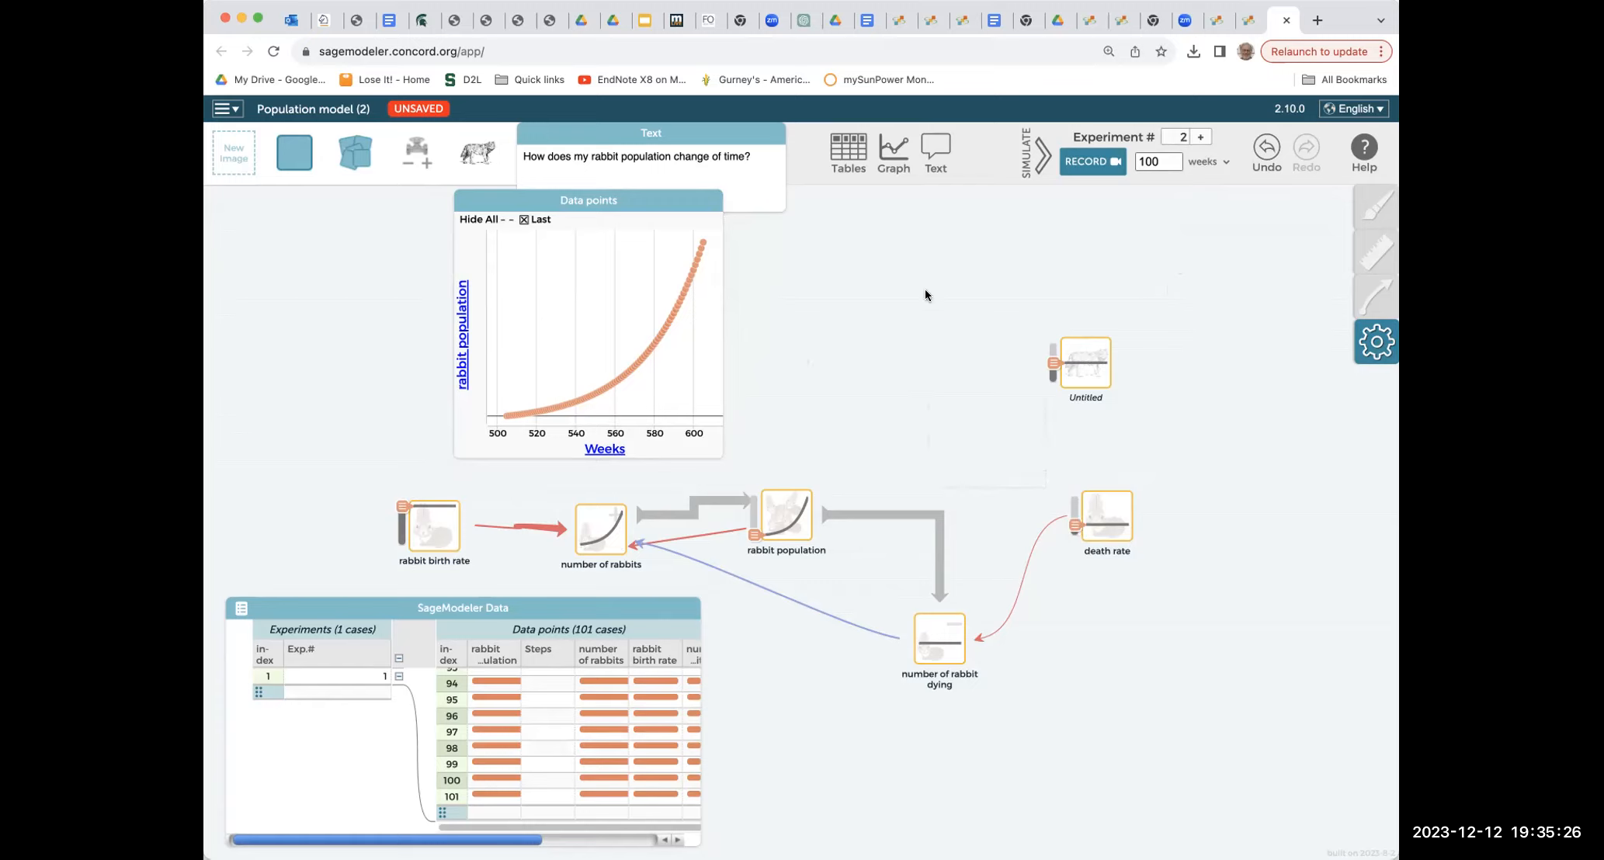
pyautogui.click(1078, 164)
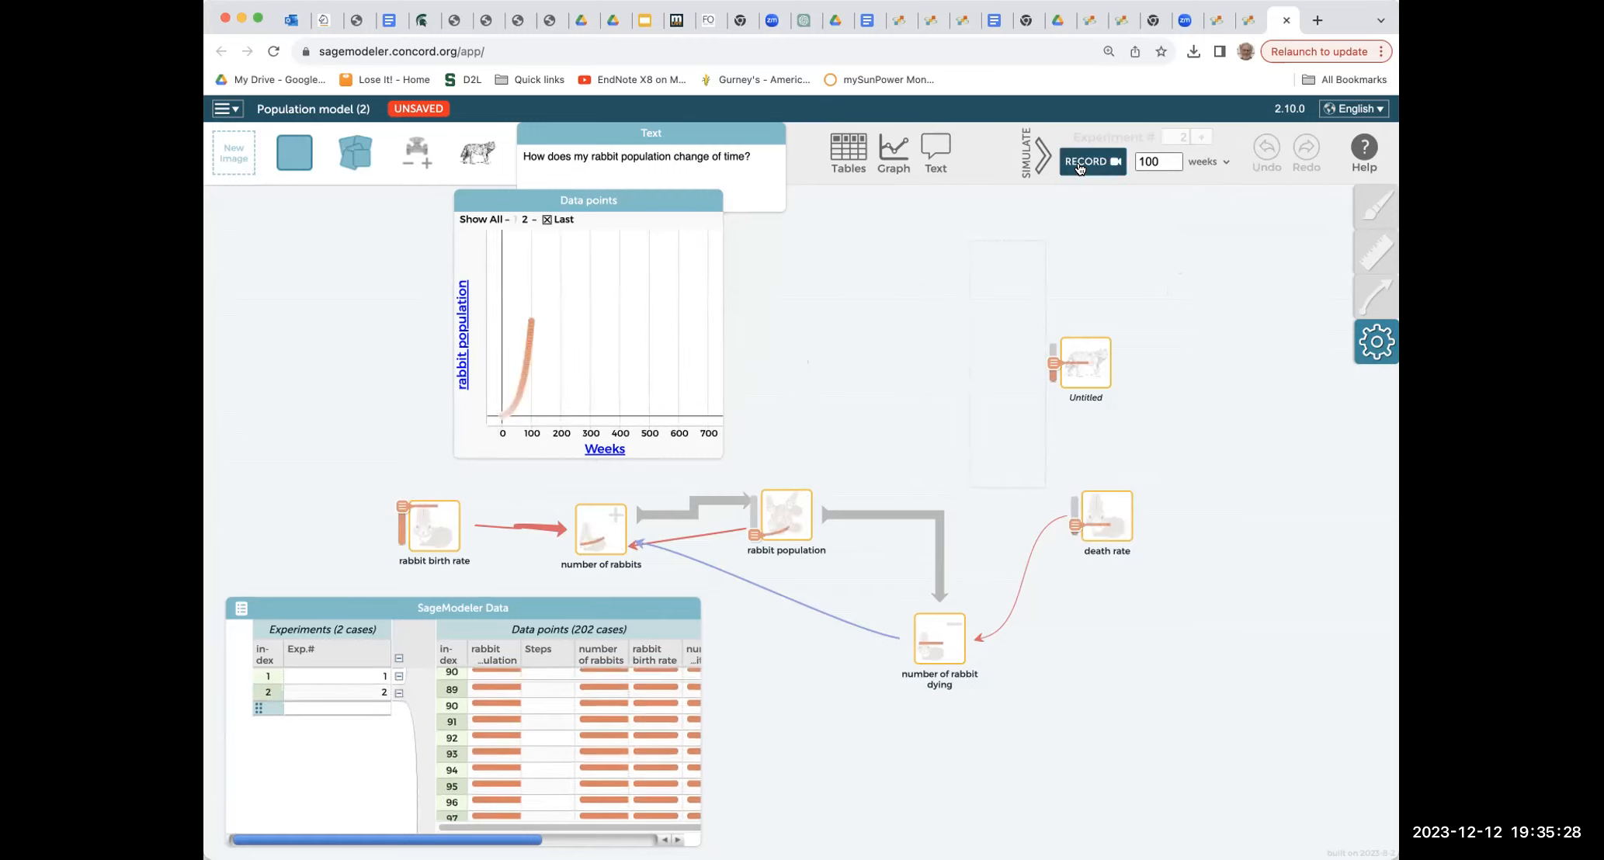
pyautogui.moveTo(771, 528)
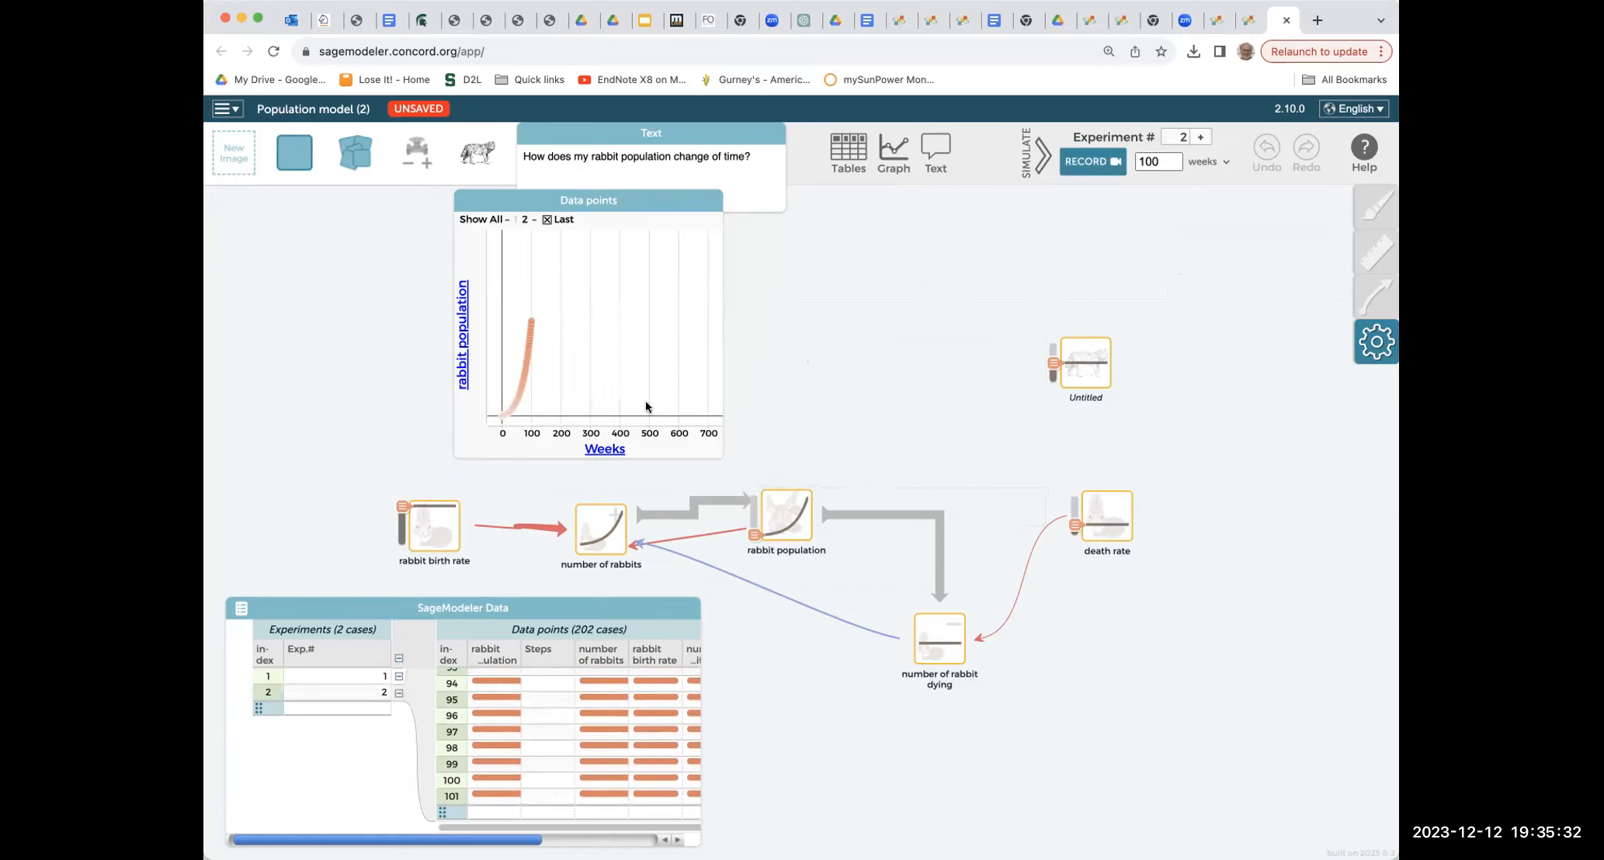
pyautogui.click(605, 449)
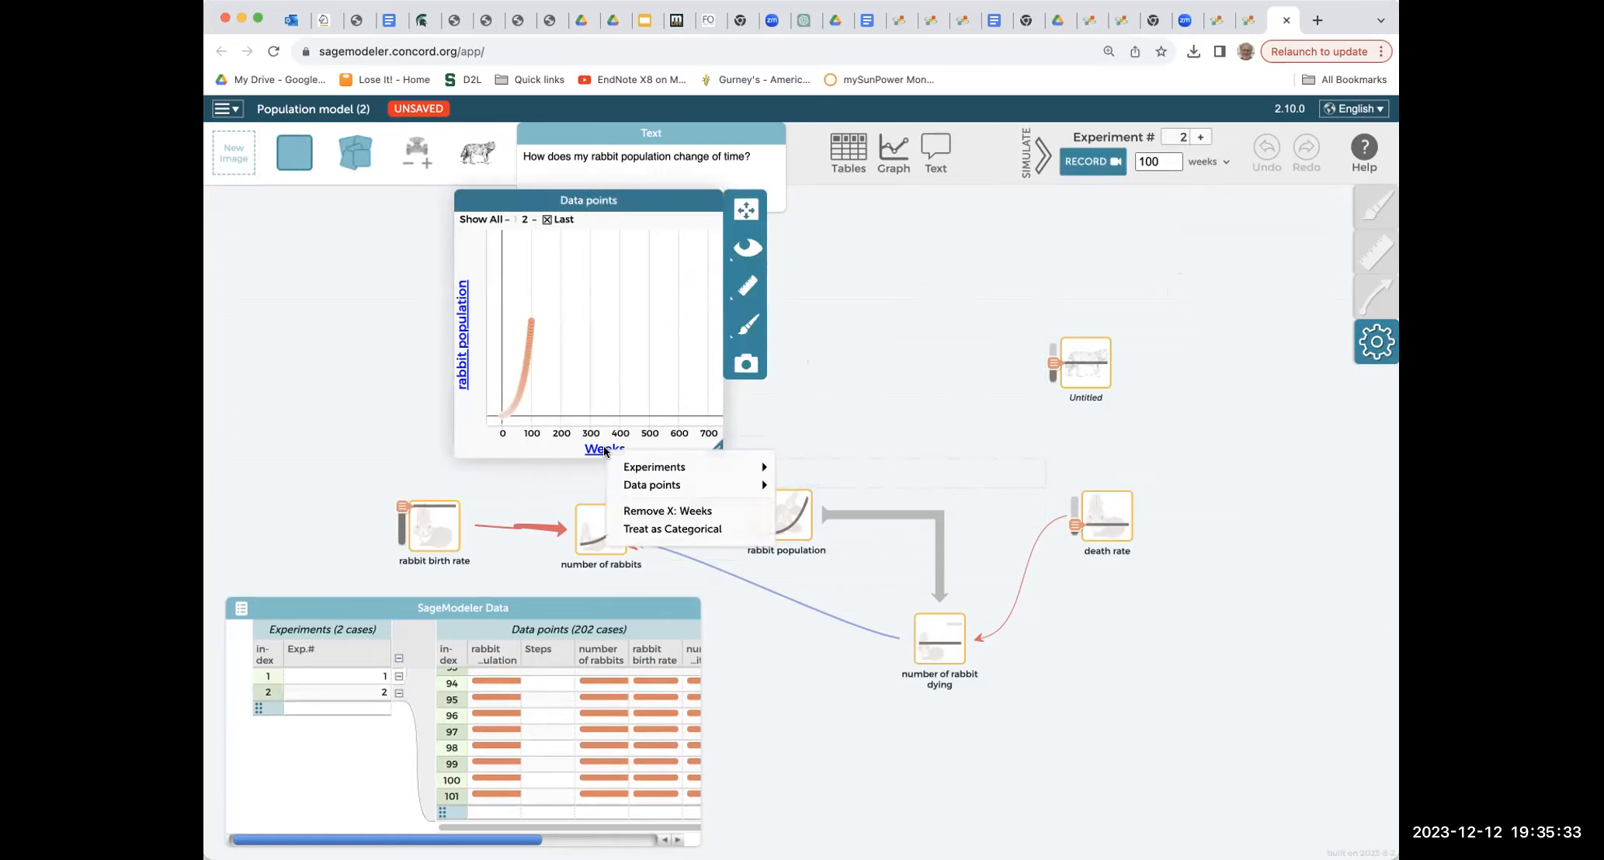
pyautogui.click(718, 388)
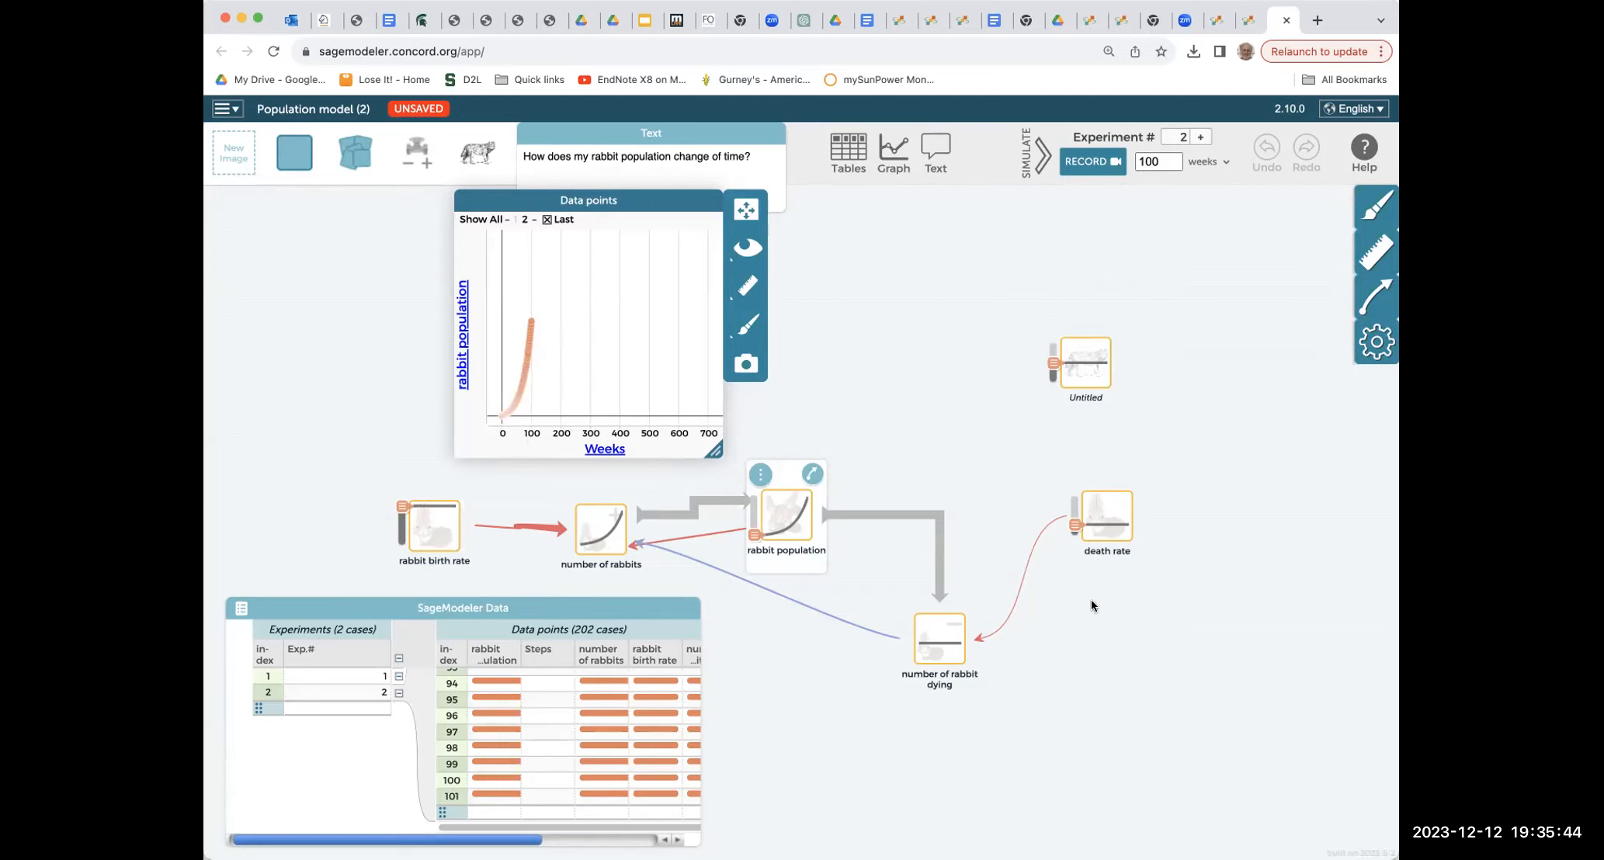
pyautogui.moveTo(600, 557)
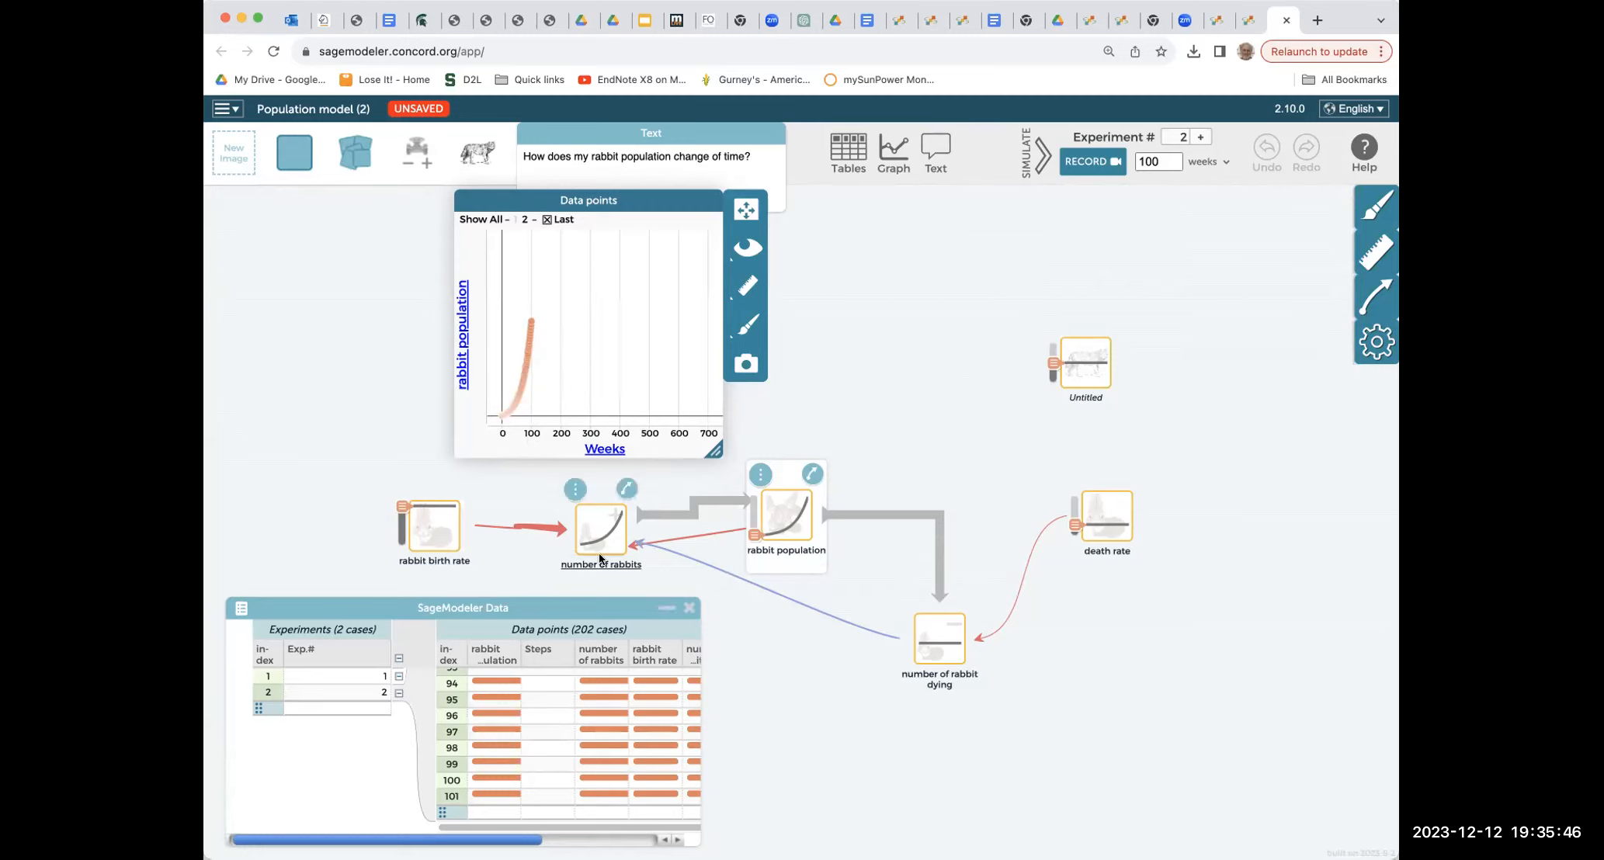
# - Turn off the graph's Last option and show all experiments together
pyautogui.click(534, 224)
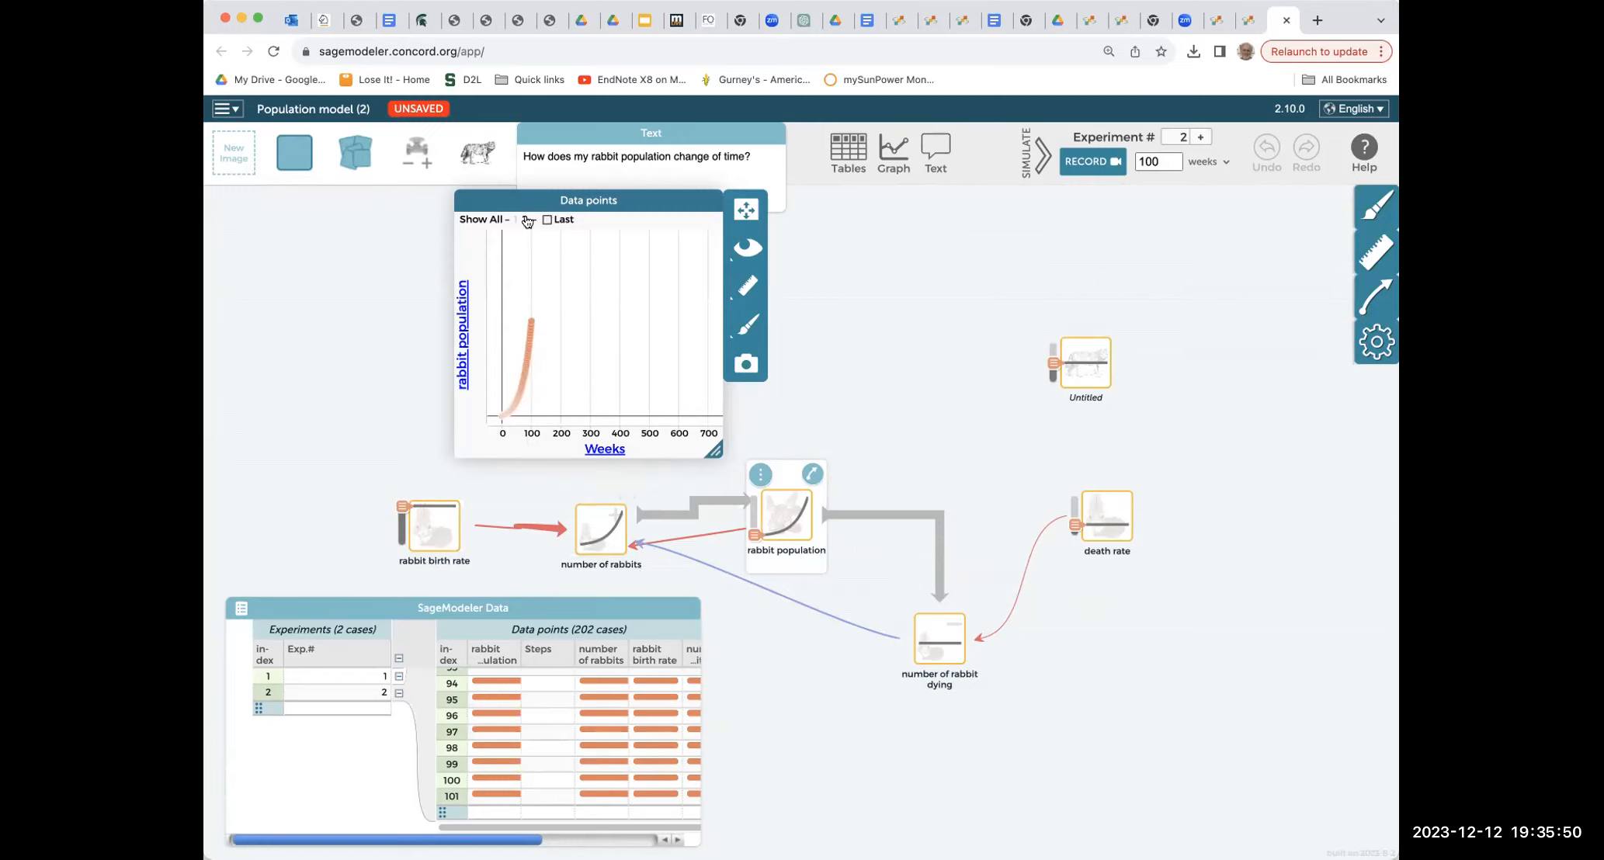
pyautogui.click(512, 219)
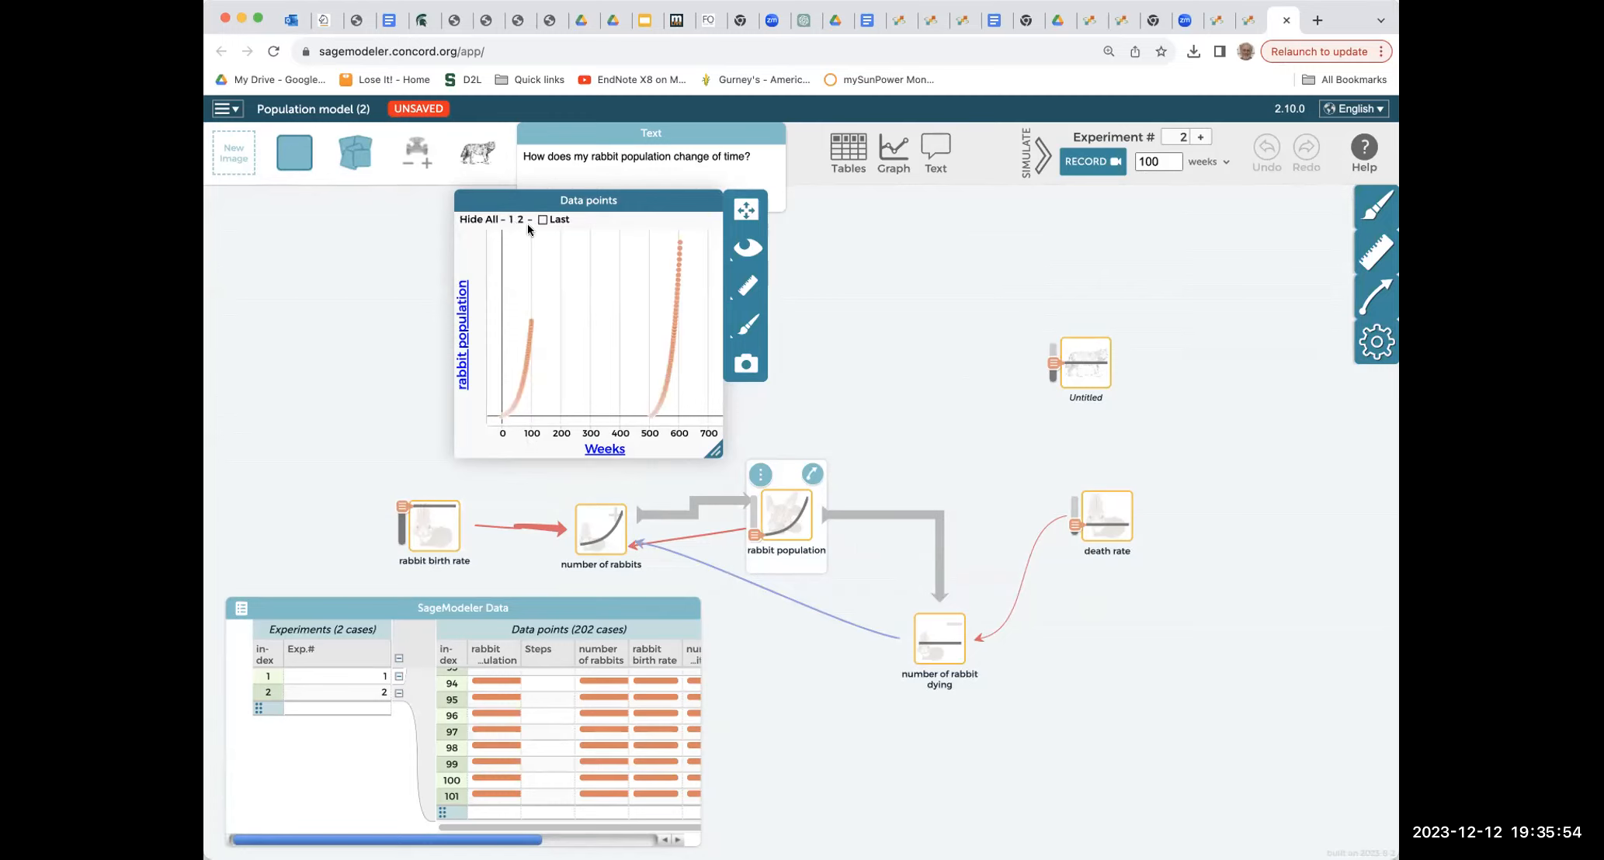
pyautogui.click(519, 220)
pyautogui.click(523, 219)
# - Look through the recorded data points and resize the SageModeler Data table wide enough to show all its columns
pyautogui.scroll(15, 532, 746)
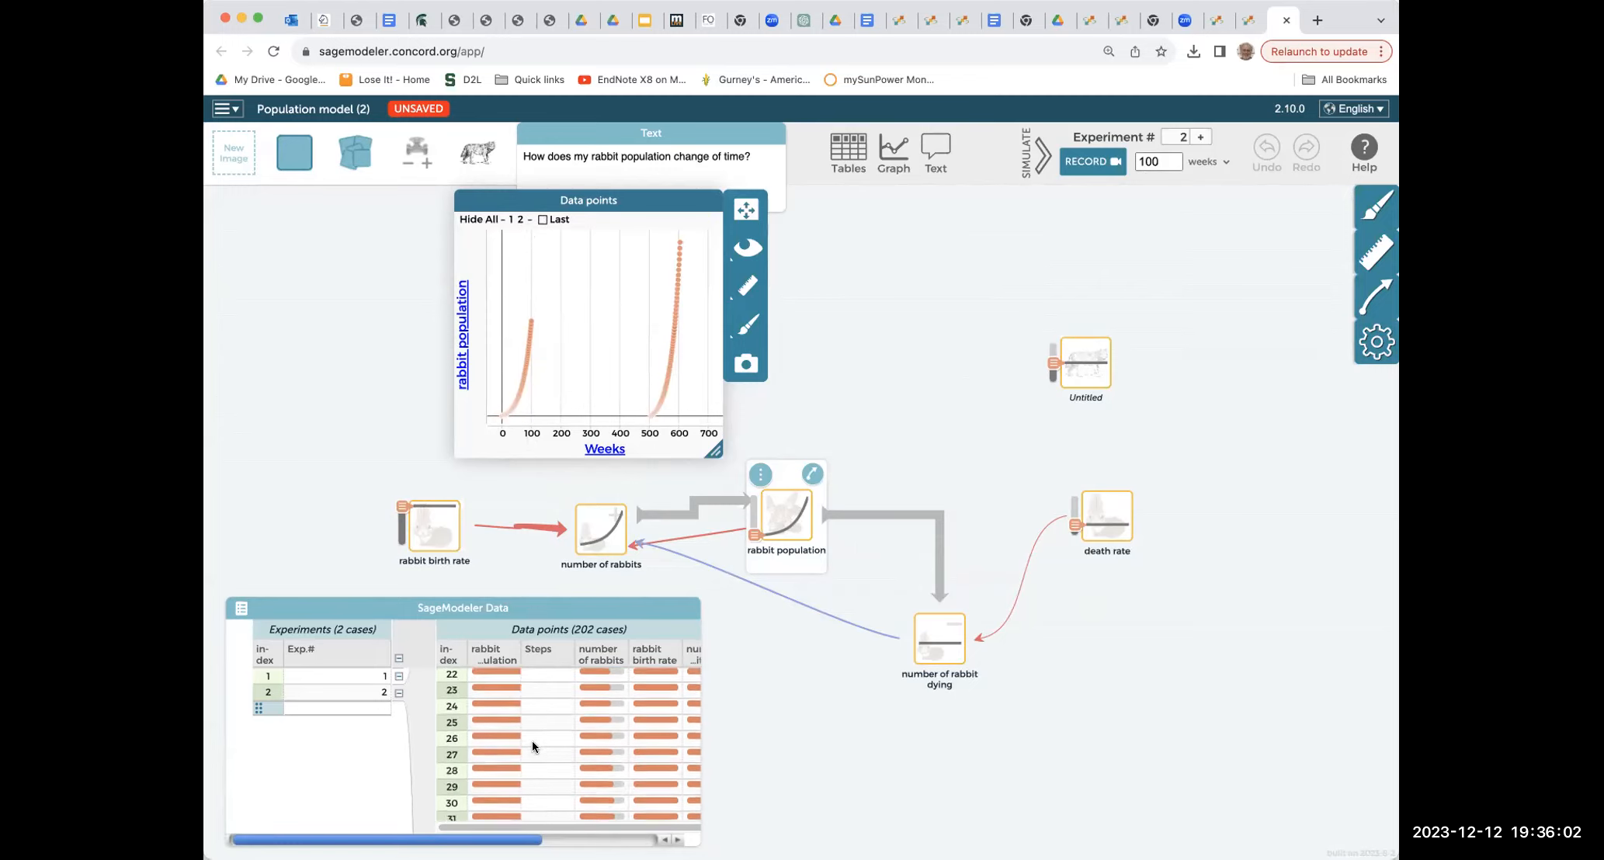
pyautogui.scroll(-5, 532, 744)
pyautogui.scroll(-2, 533, 746)
pyautogui.scroll(-8, 533, 747)
pyautogui.scroll(-6, 532, 747)
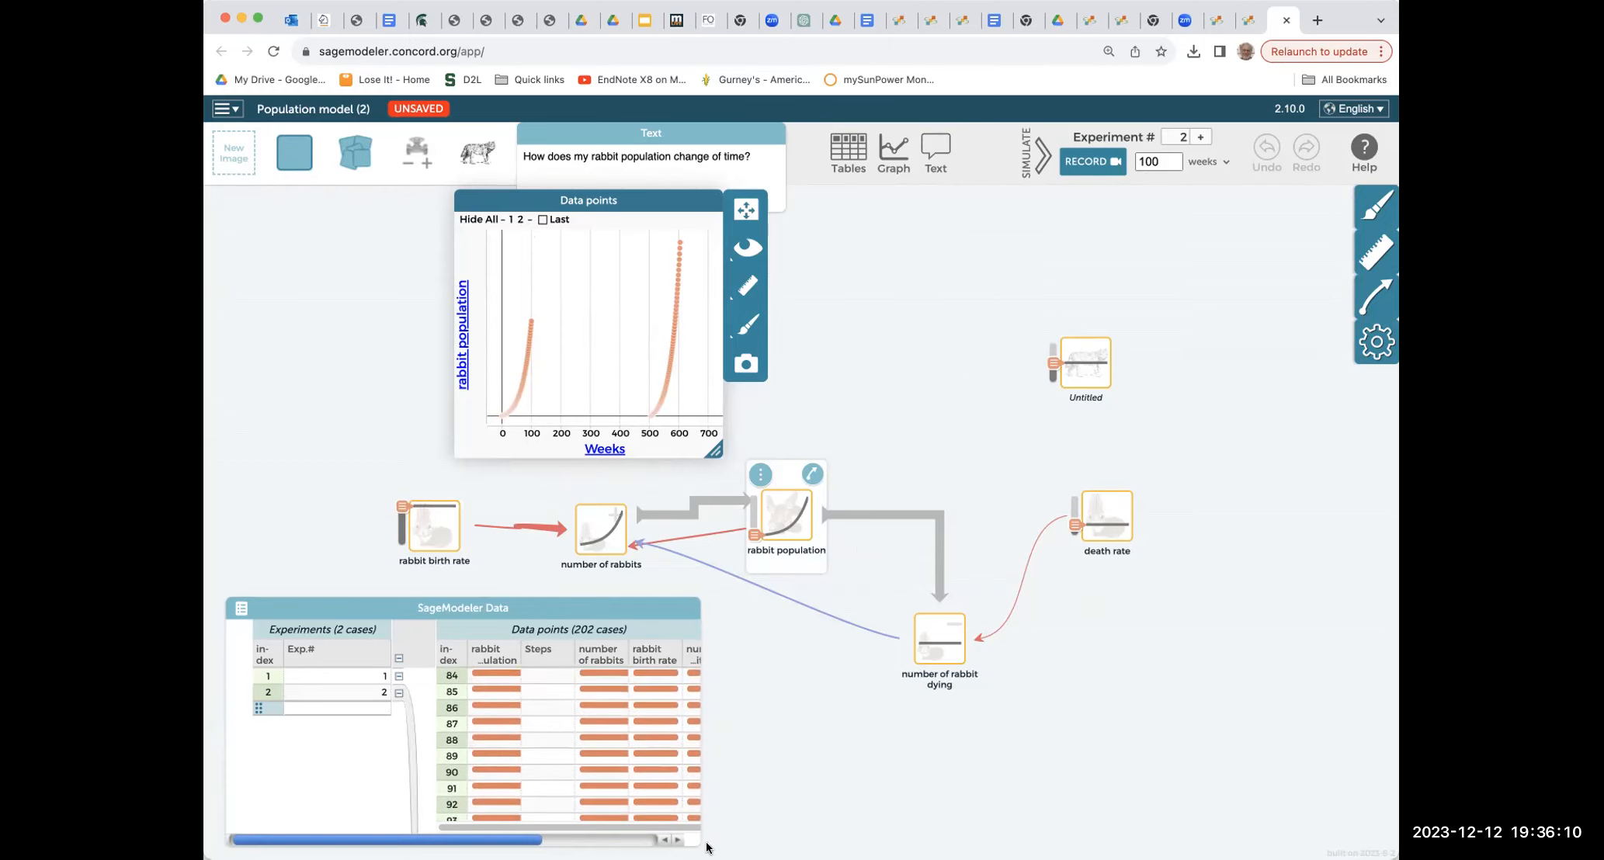
pyautogui.moveTo(706, 846); pyautogui.dragTo(924, 707)
# - Delete all cases from the SageModeler Data table and move the table below the model diagram
pyautogui.click(928, 695)
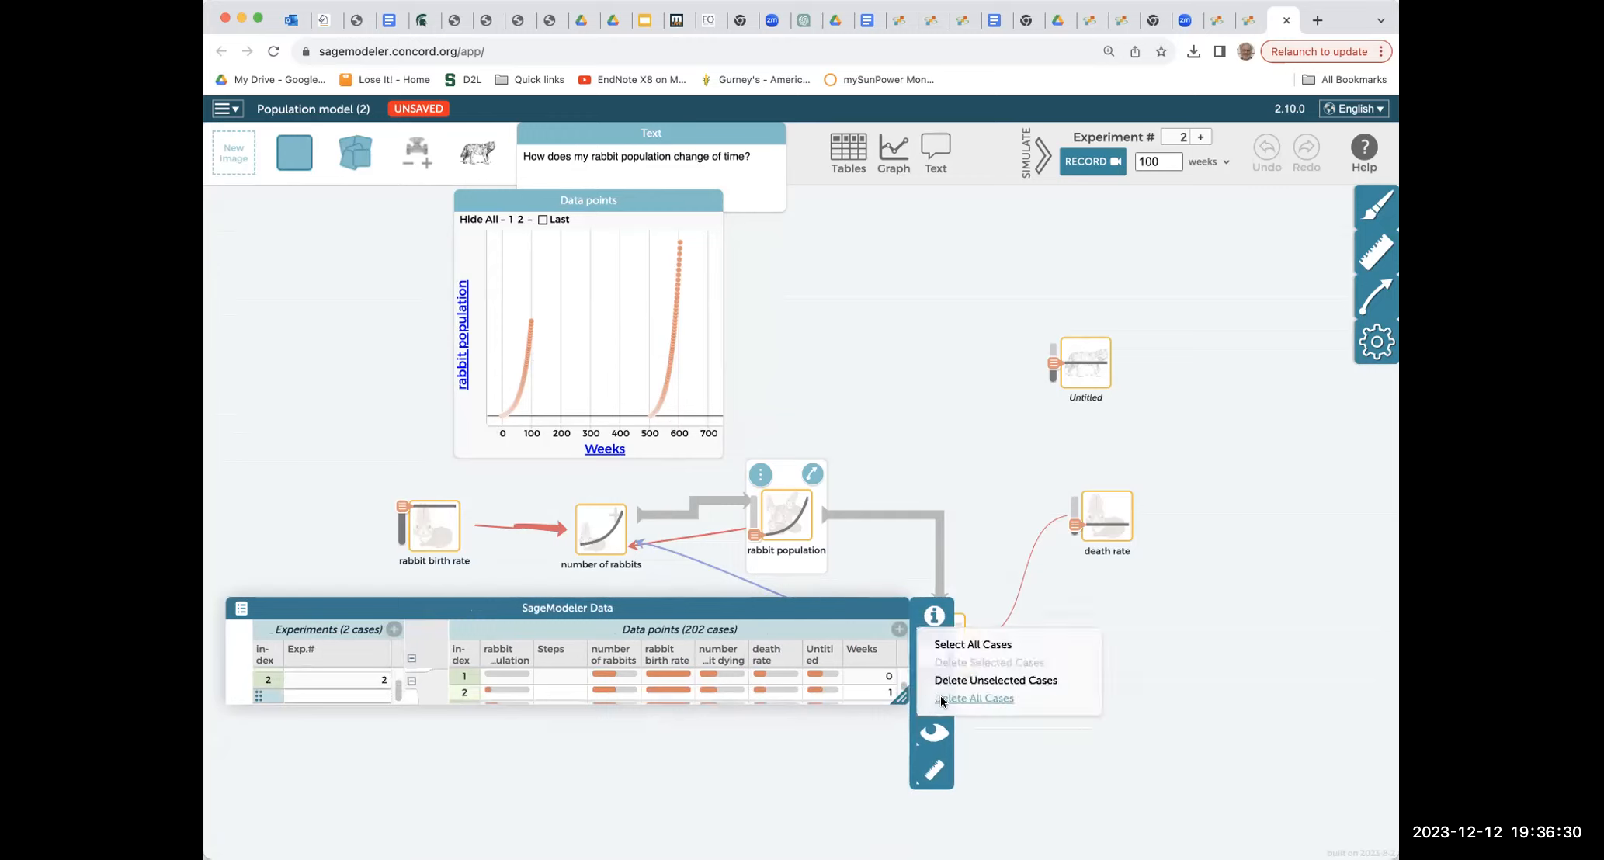
pyautogui.click(939, 698)
pyautogui.moveTo(750, 604); pyautogui.dragTo(731, 673)
pyautogui.moveTo(737, 734); pyautogui.dragTo(718, 735)
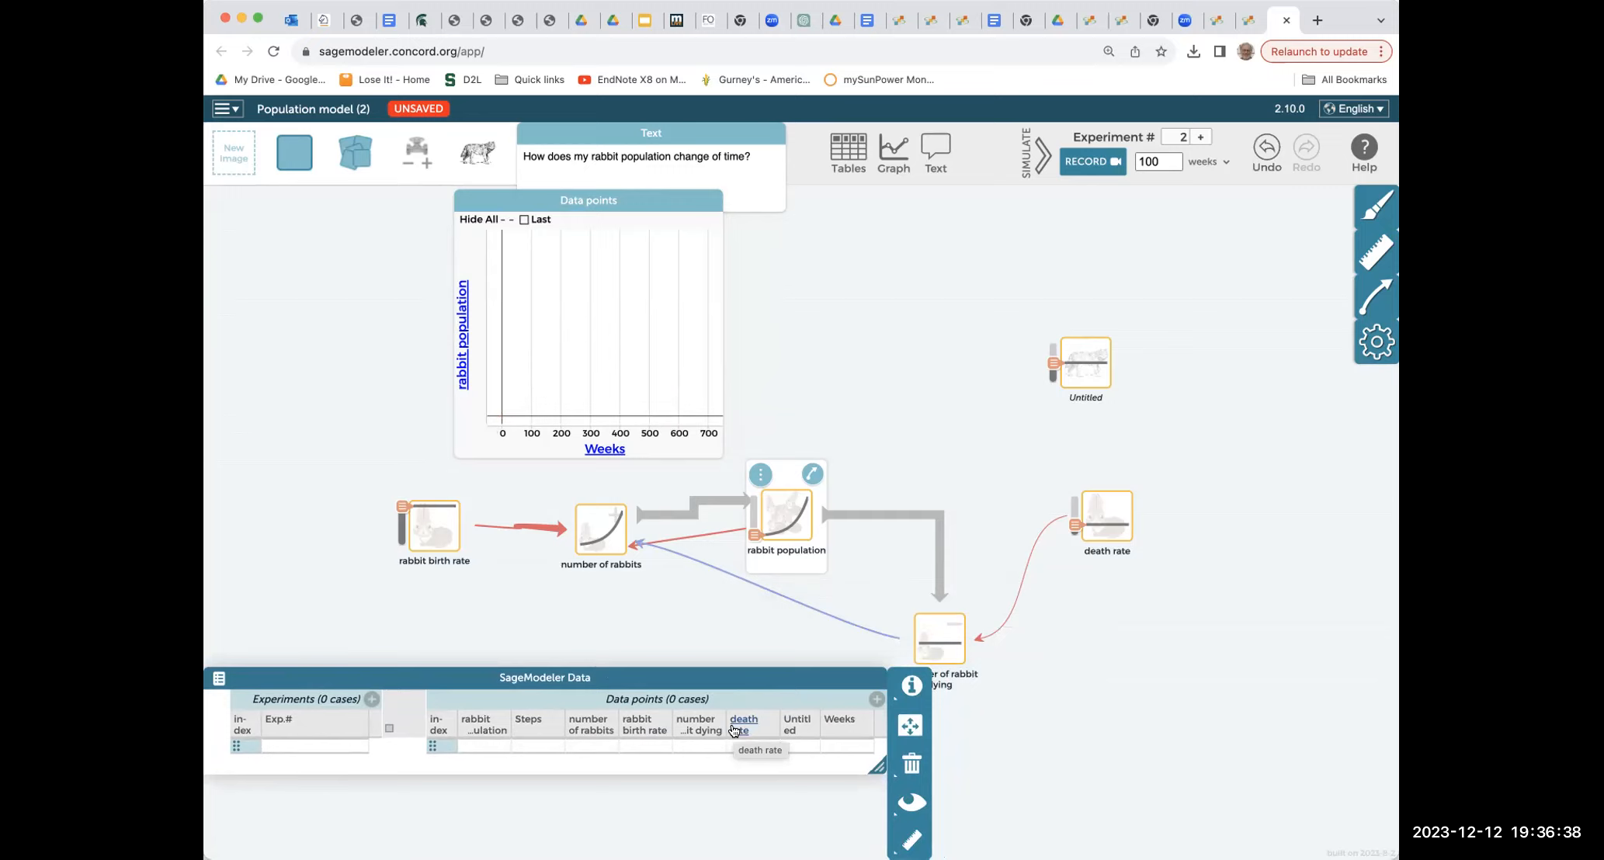
# - Save the model as a local file named "Population model (3)"
pyautogui.click(234, 115)
pyautogui.moveTo(247, 304)
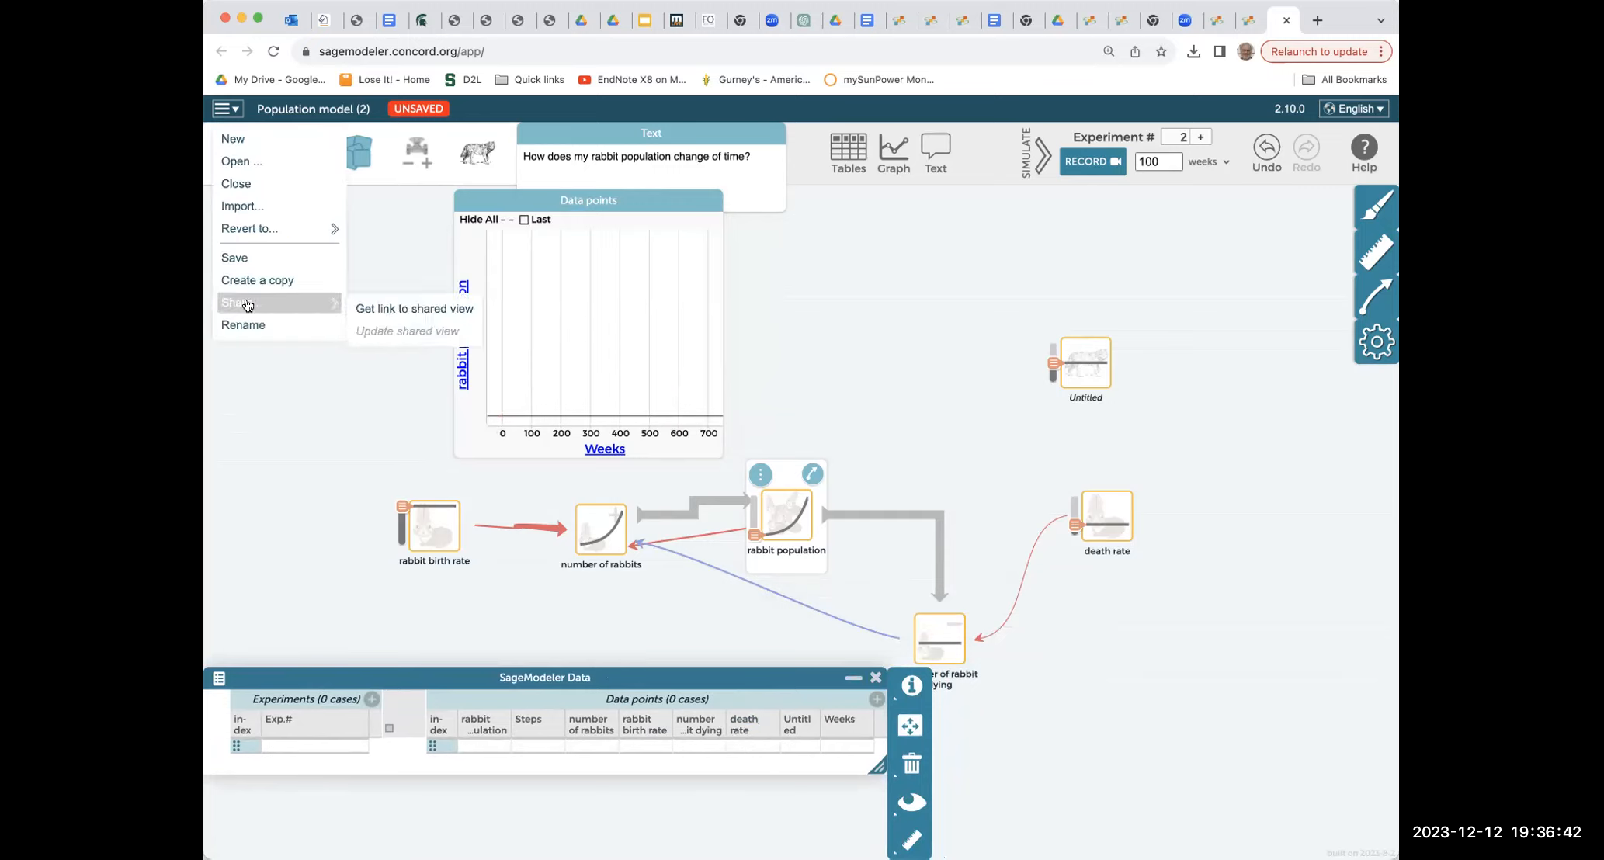
pyautogui.click(249, 258)
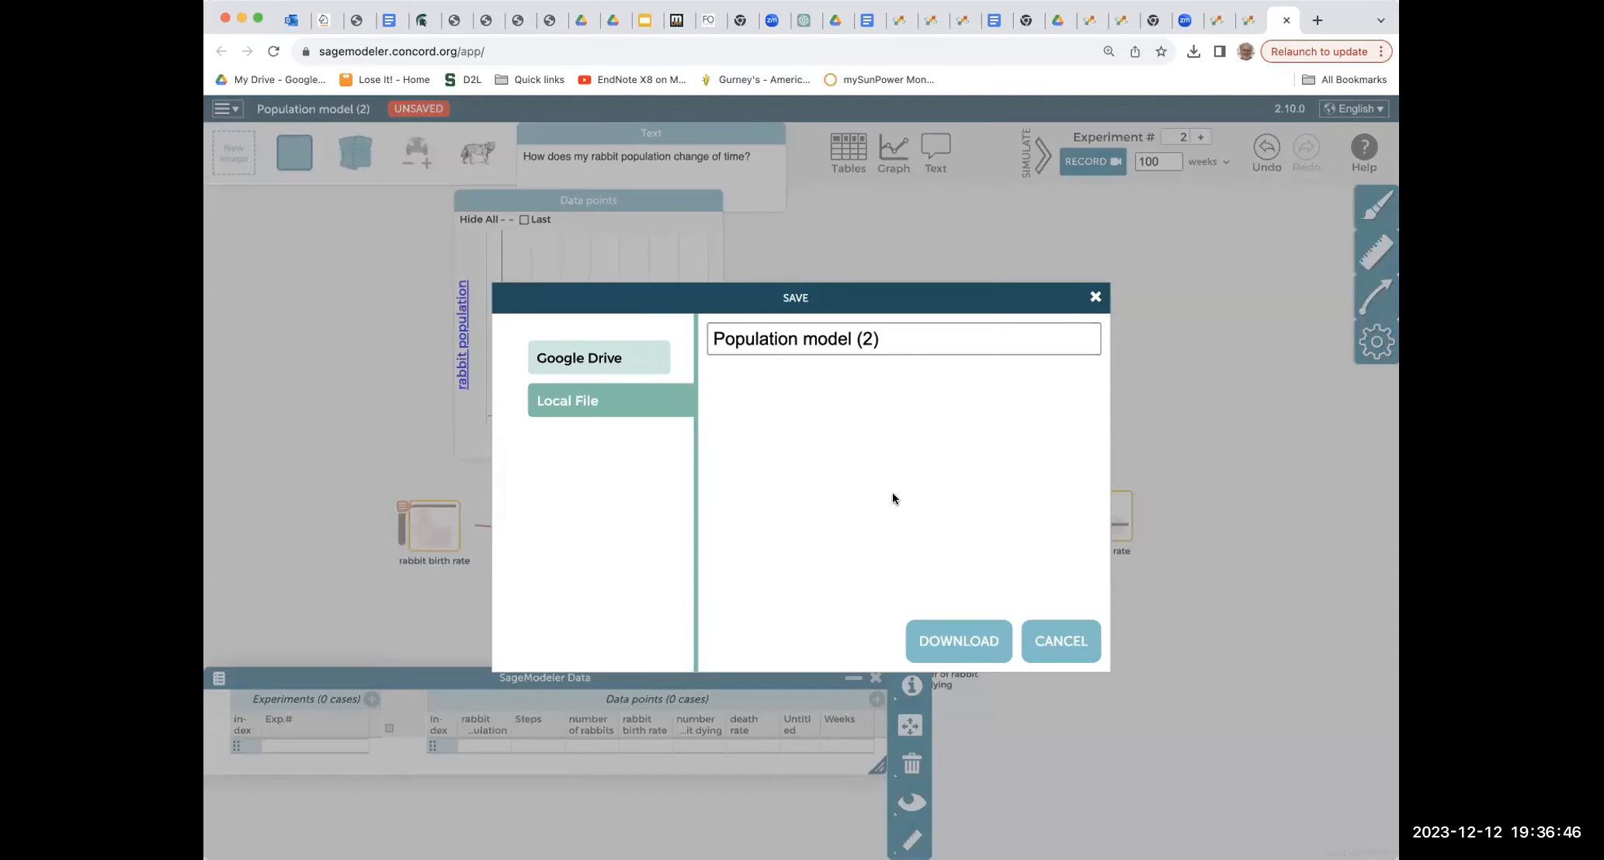
pyautogui.click(898, 339)
pyautogui.press('BackSpace')
pyautogui.press('BackSpace')
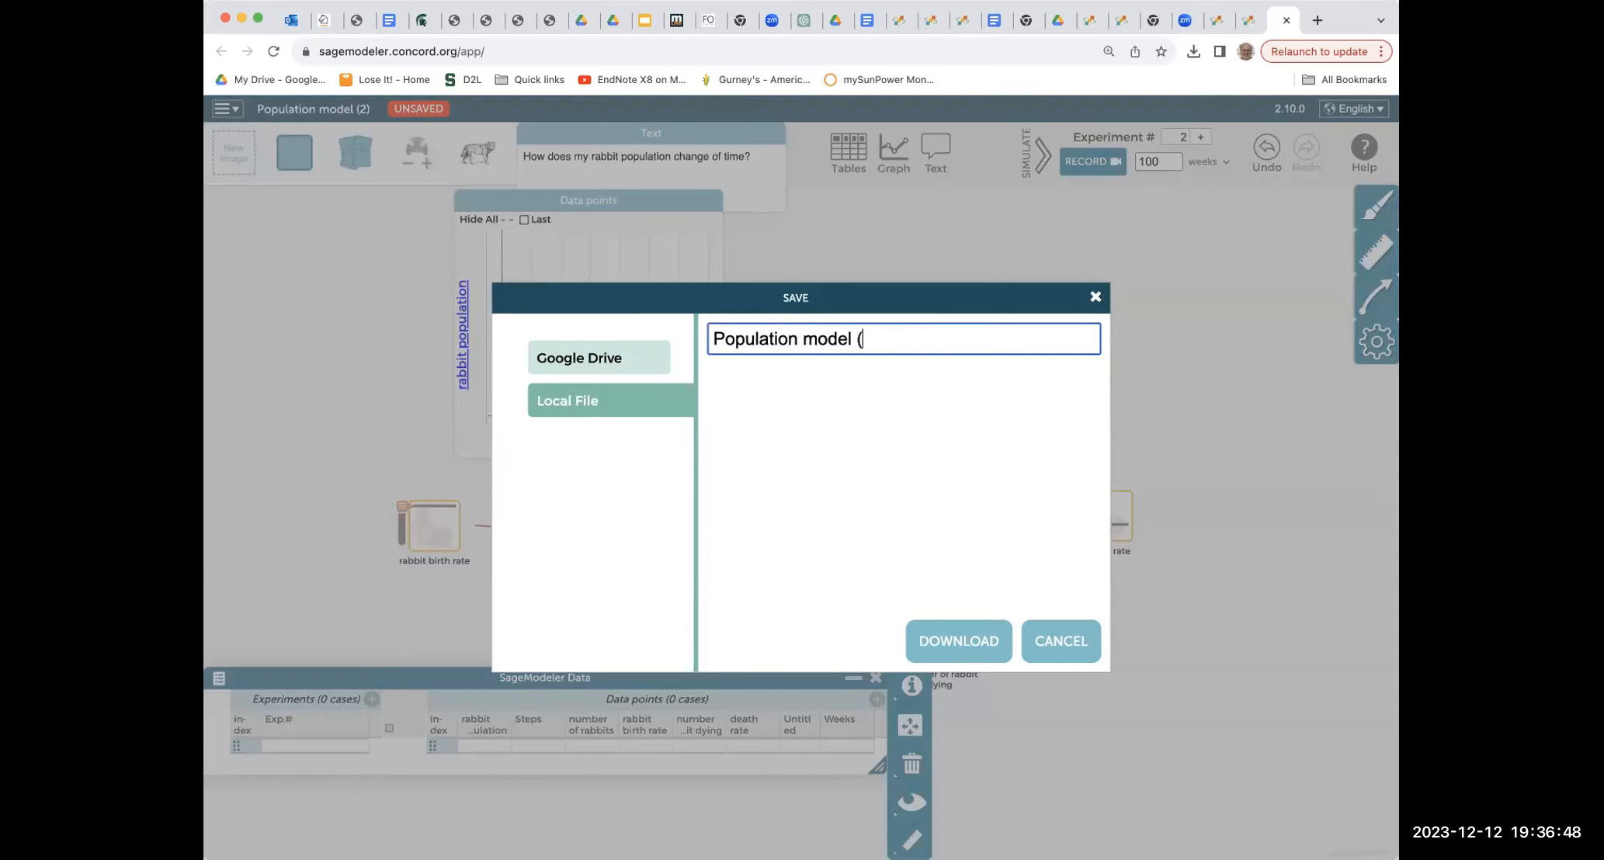
pyautogui.write('2')
pyautogui.press('BackSpace')
pyautogui.write('3)')
pyautogui.click(970, 638)
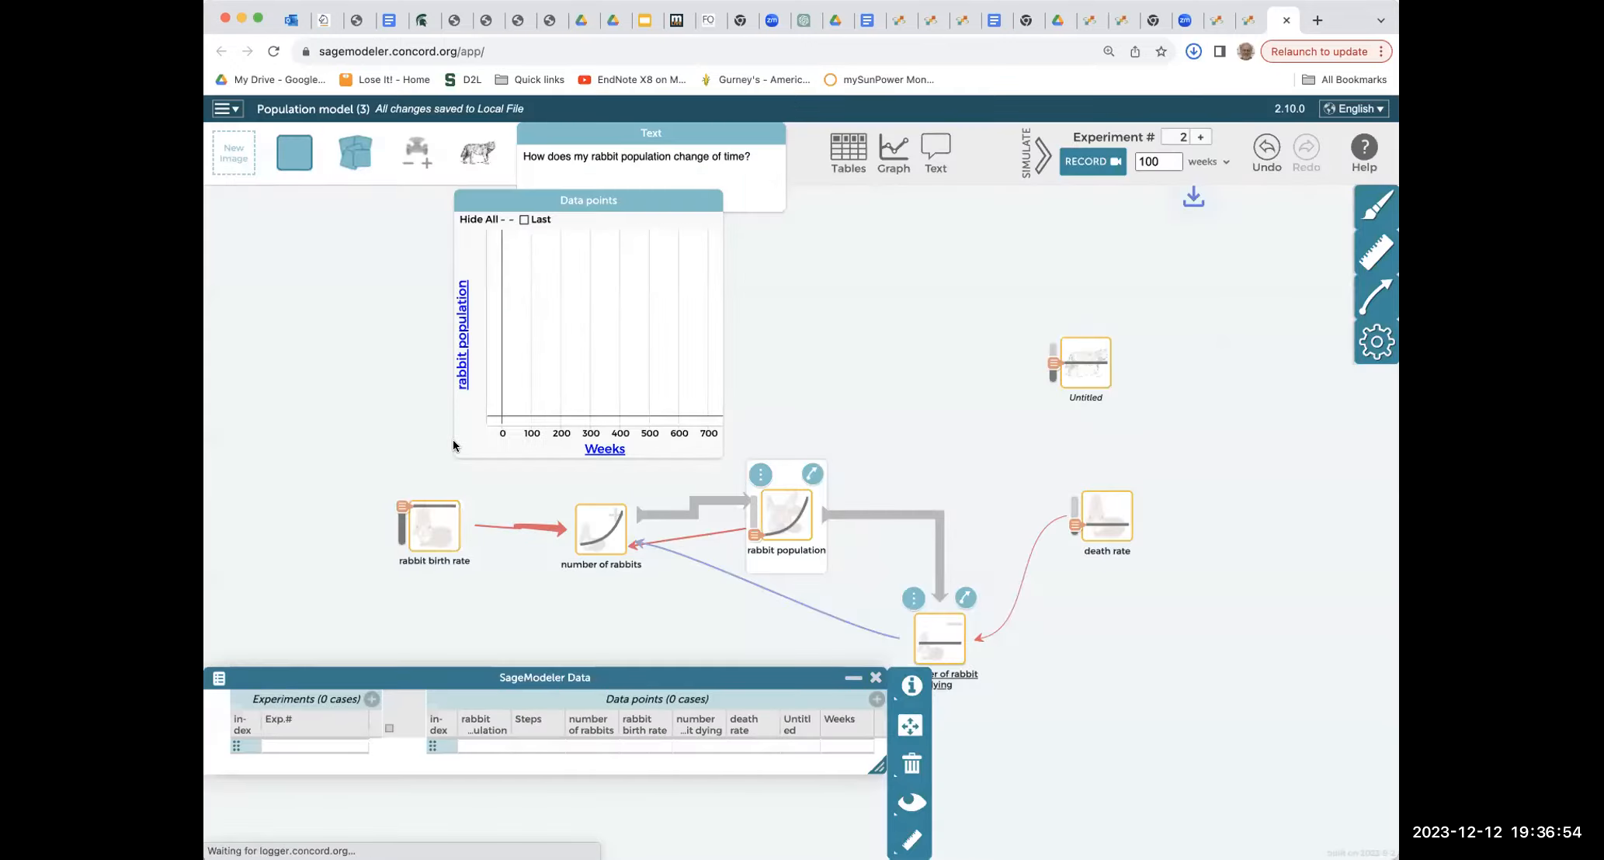
# - Start a new blank SageModeler document
pyautogui.click(230, 109)
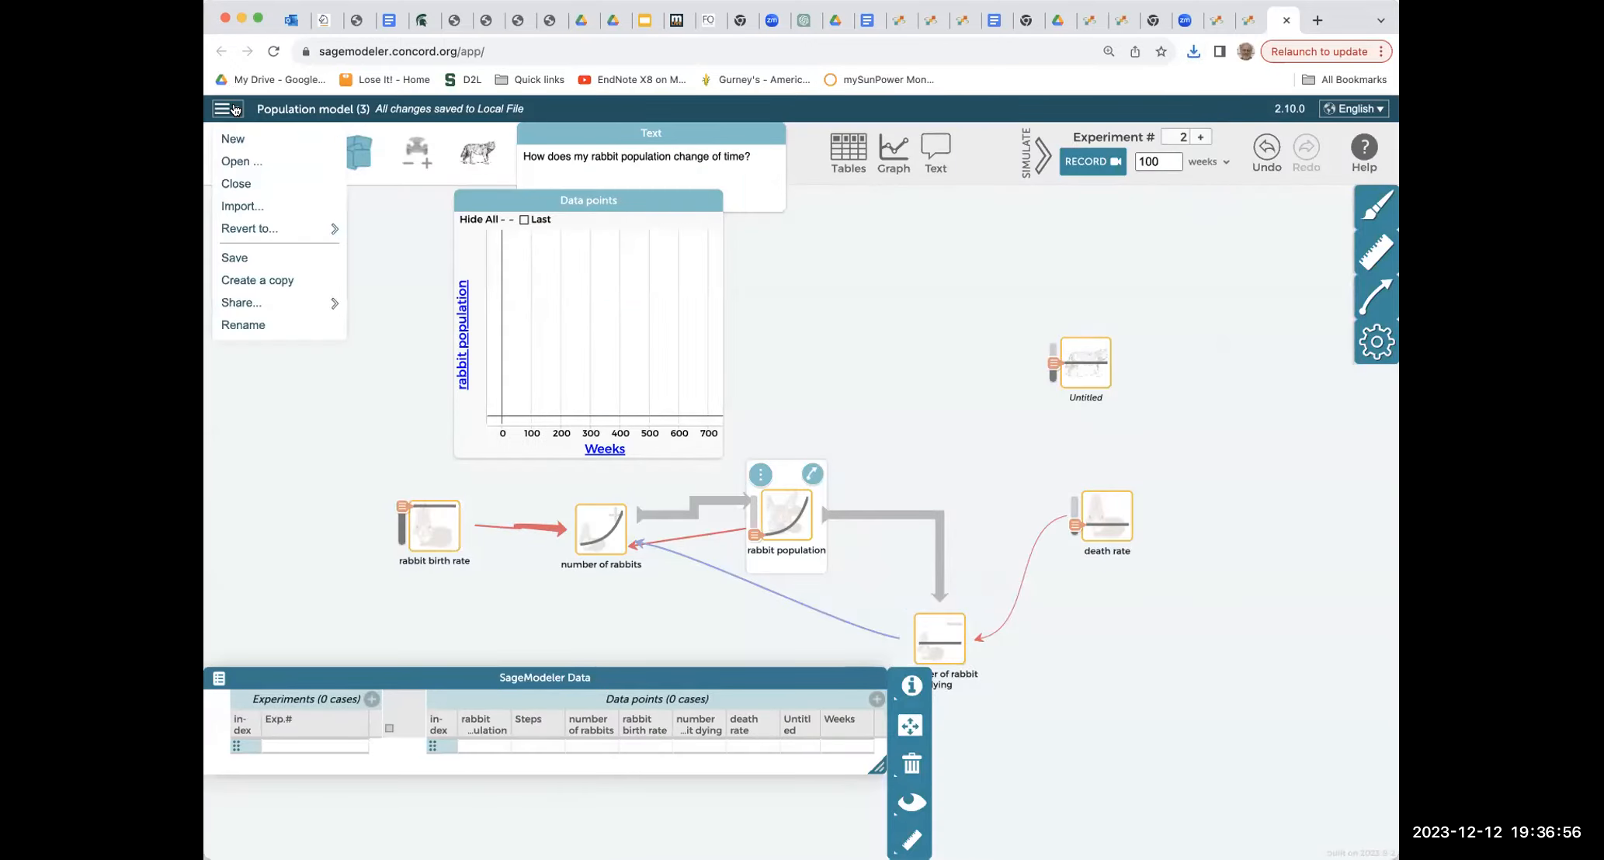
pyautogui.click(236, 146)
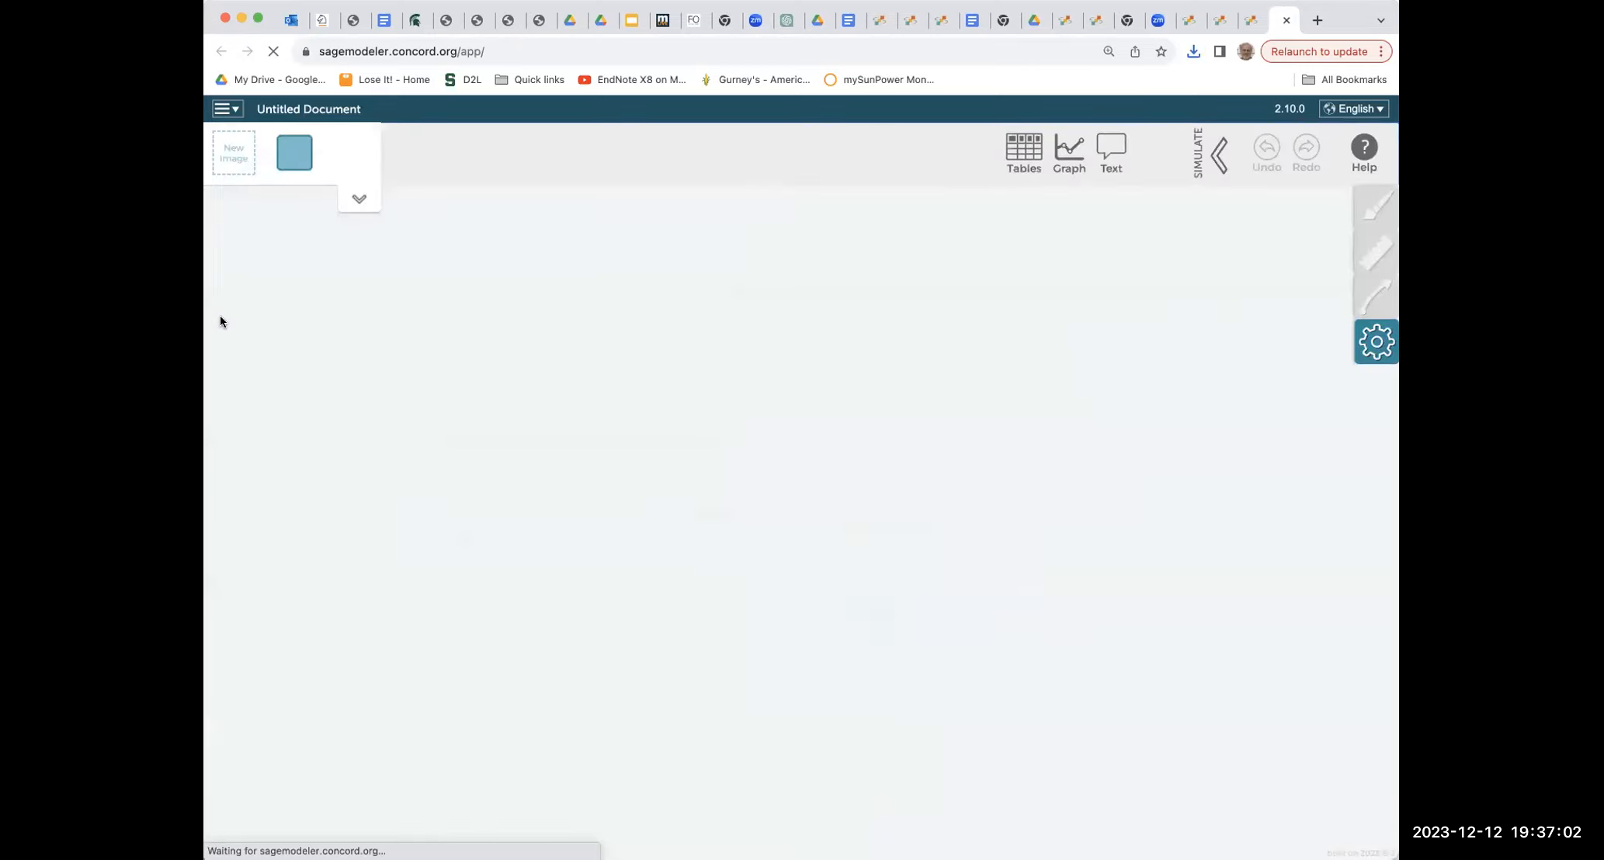
pyautogui.click(228, 37)
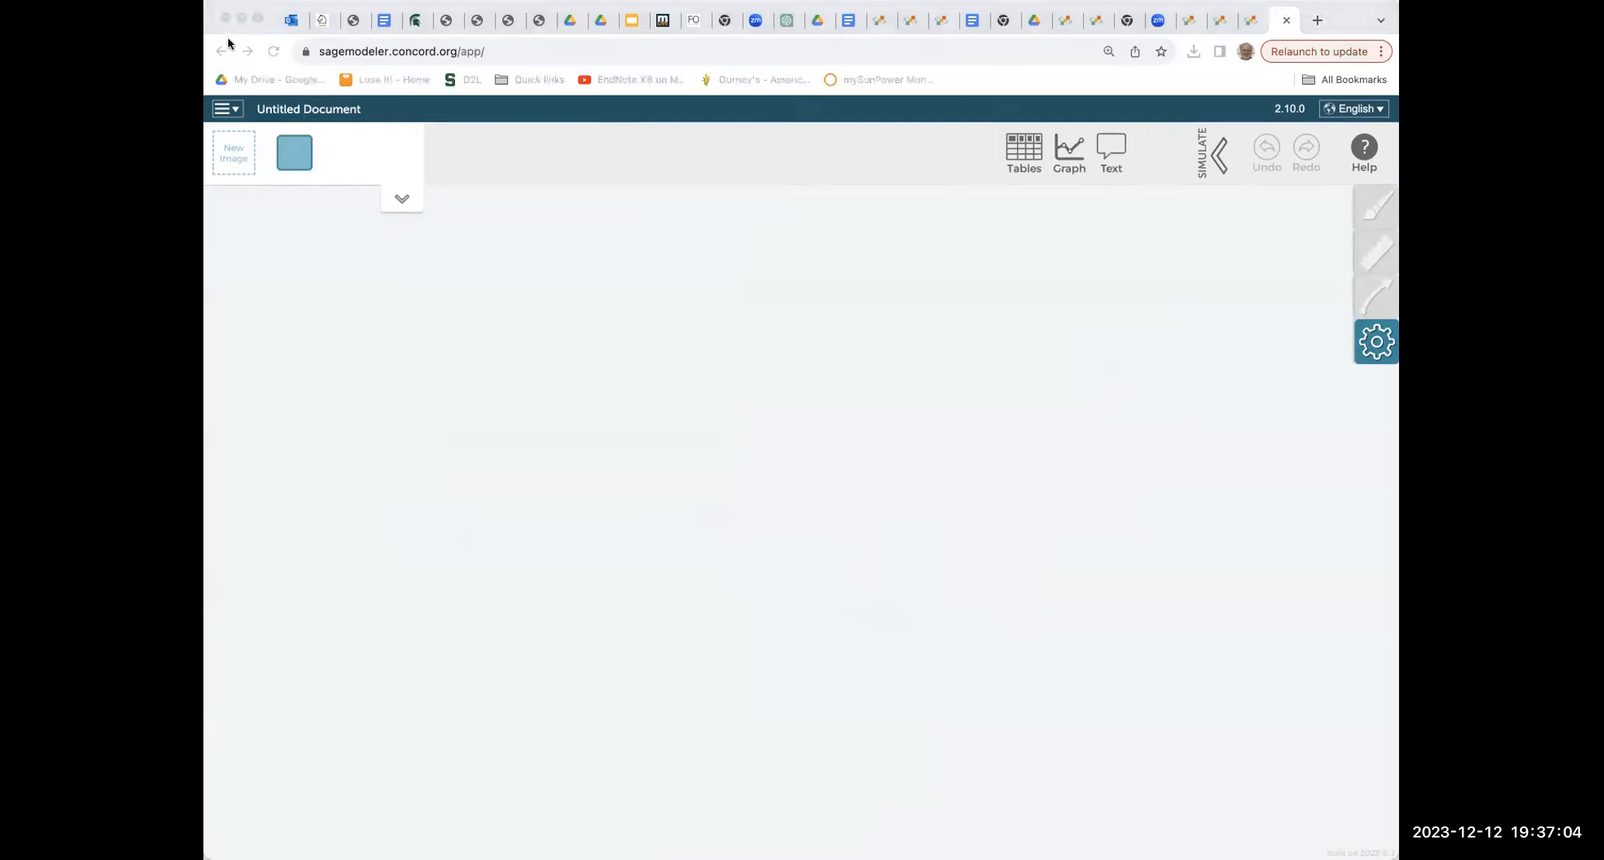
pyautogui.moveTo(911, 227); pyautogui.dragTo(734, 622)
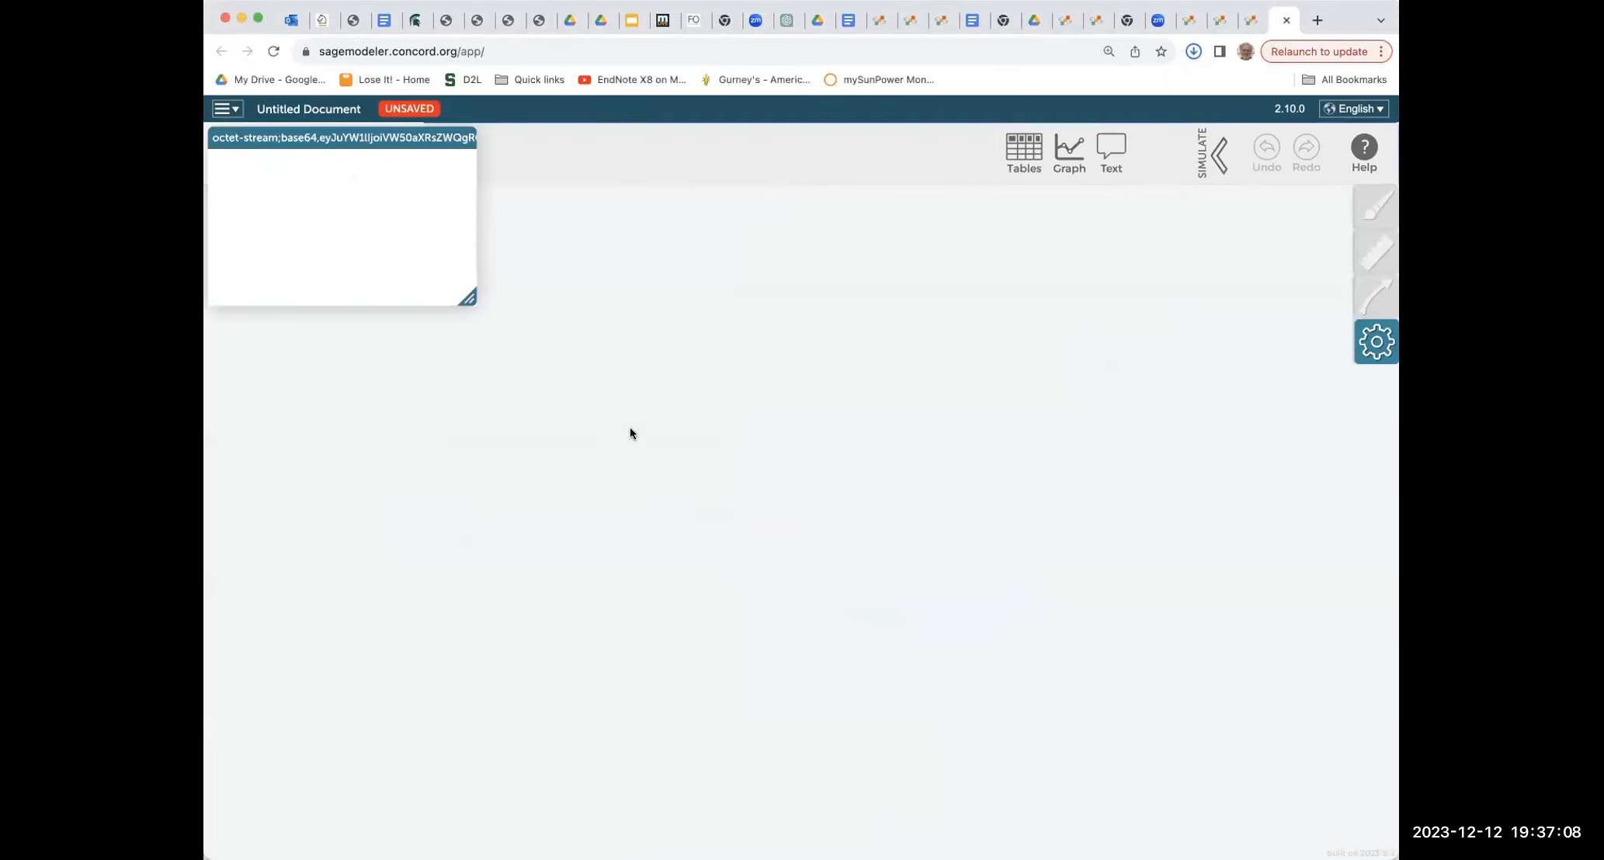
pyautogui.moveTo(467, 296); pyautogui.dragTo(462, 292)
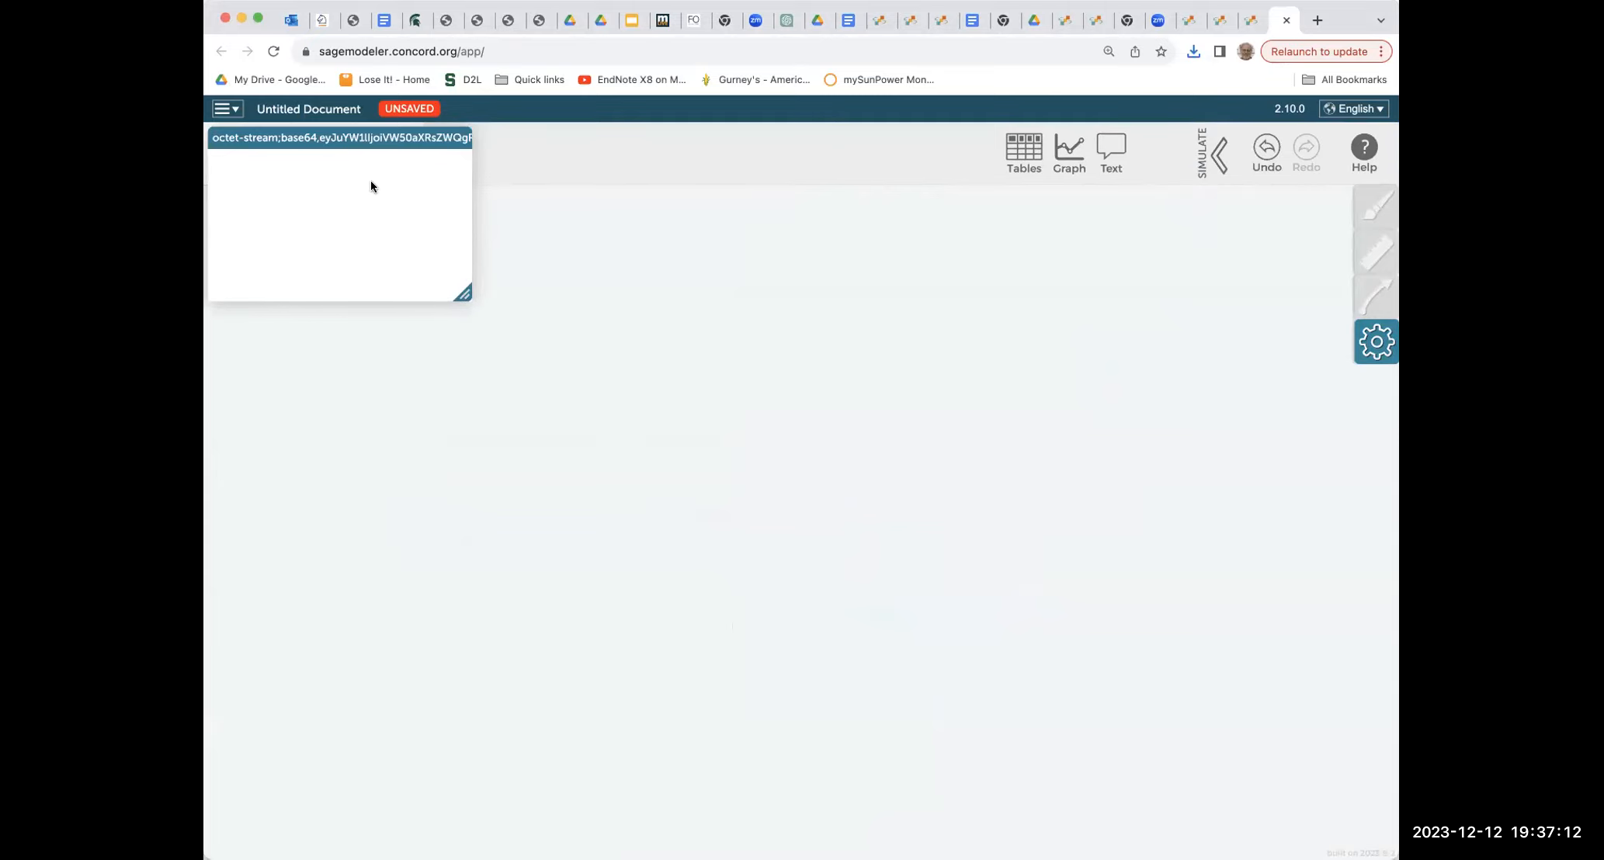
pyautogui.click(464, 137)
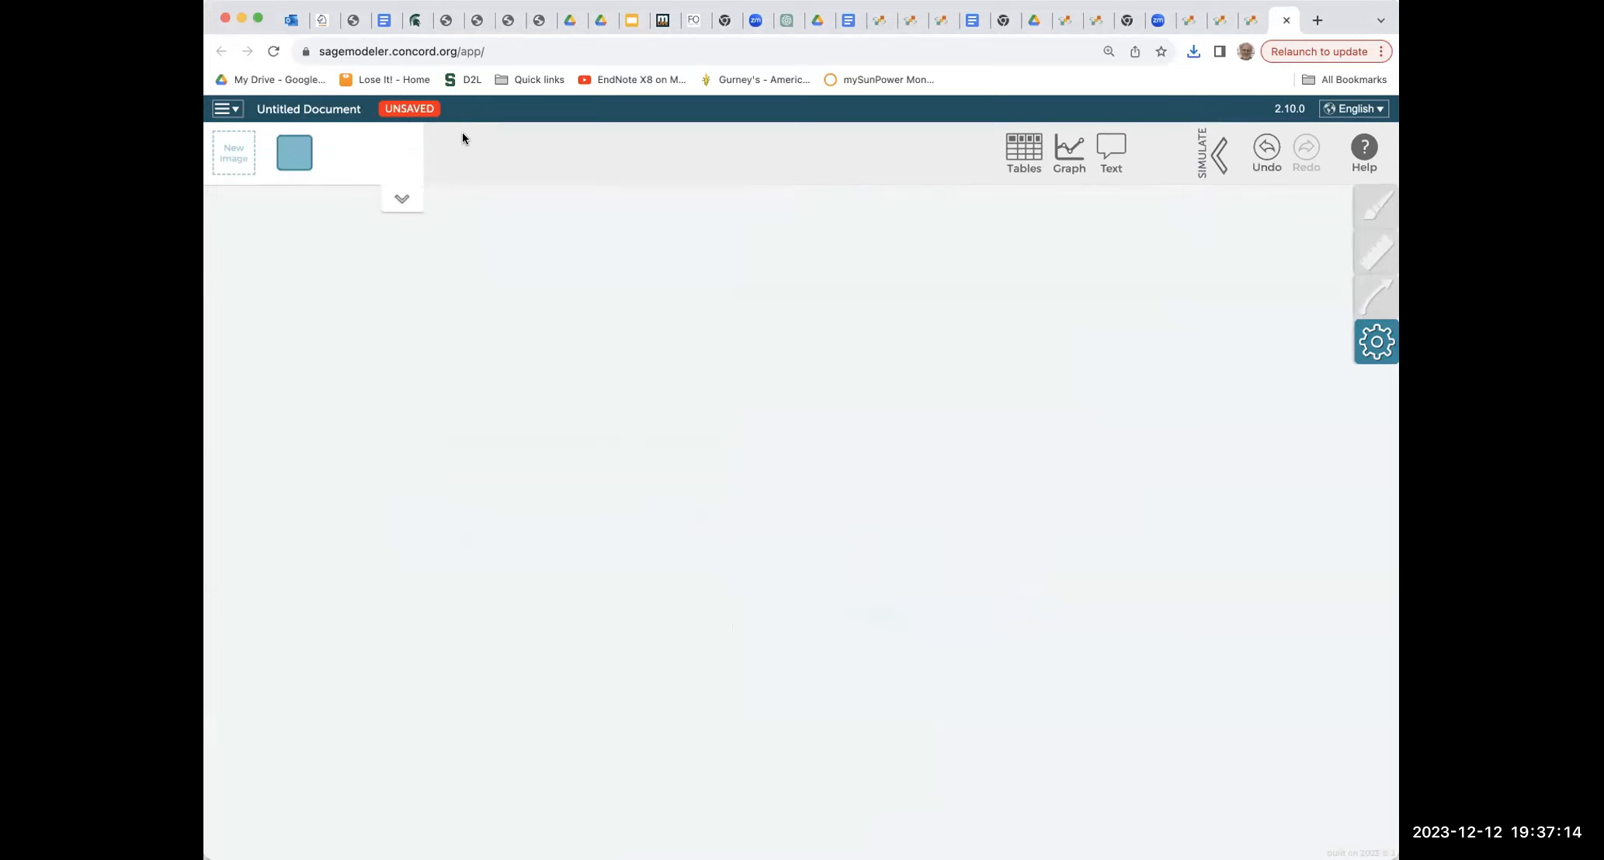
# - Open the saved local file "Population model (3)", discarding the untitled document's unsaved changes
pyautogui.click(229, 108)
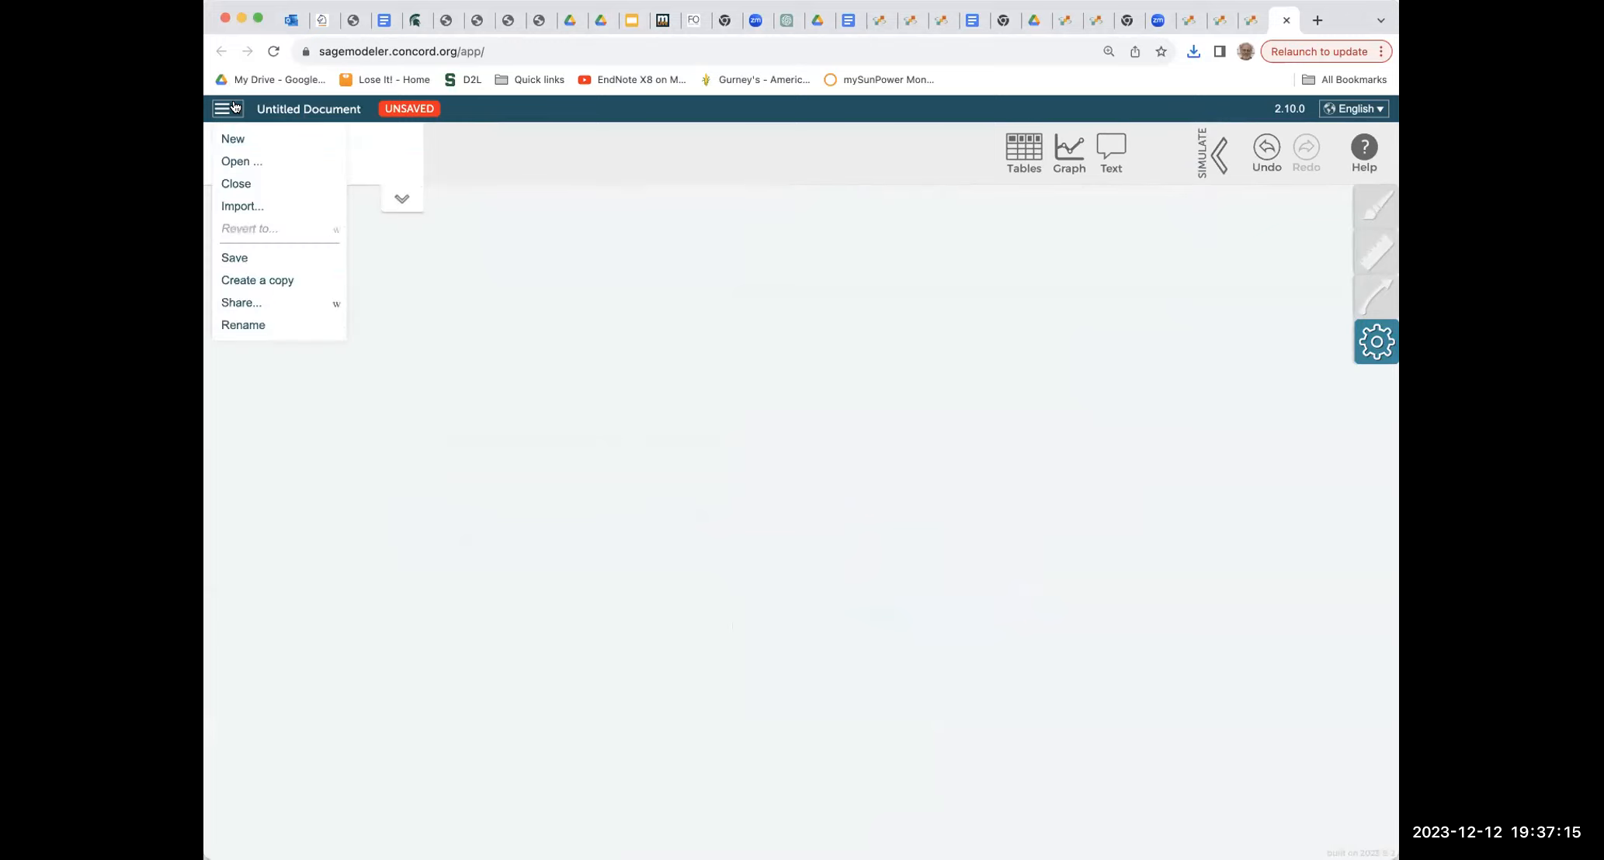
pyautogui.click(231, 163)
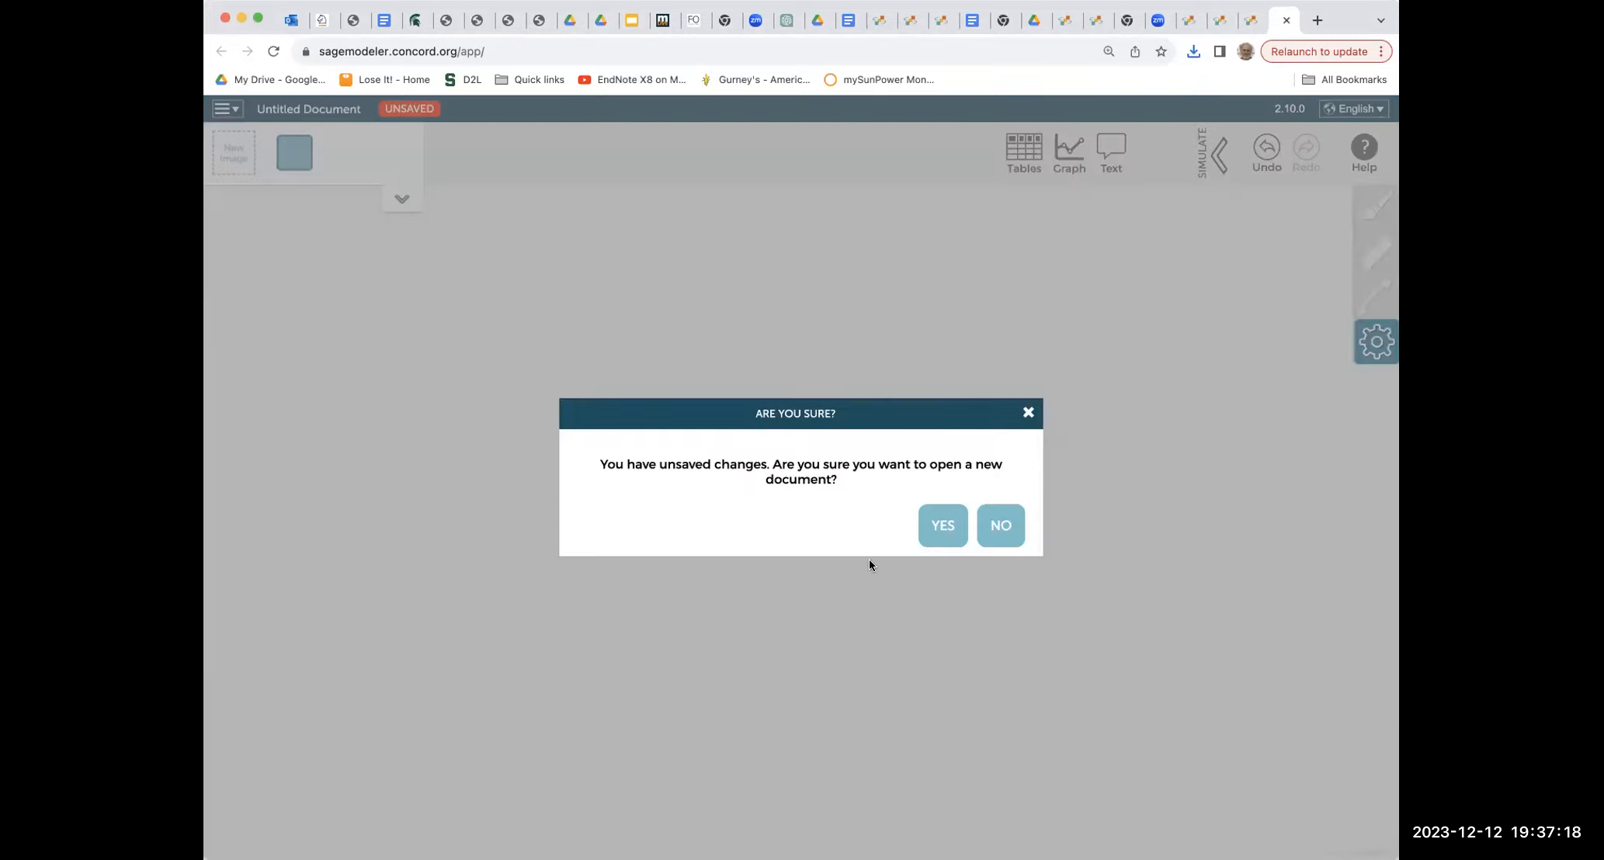
pyautogui.click(942, 536)
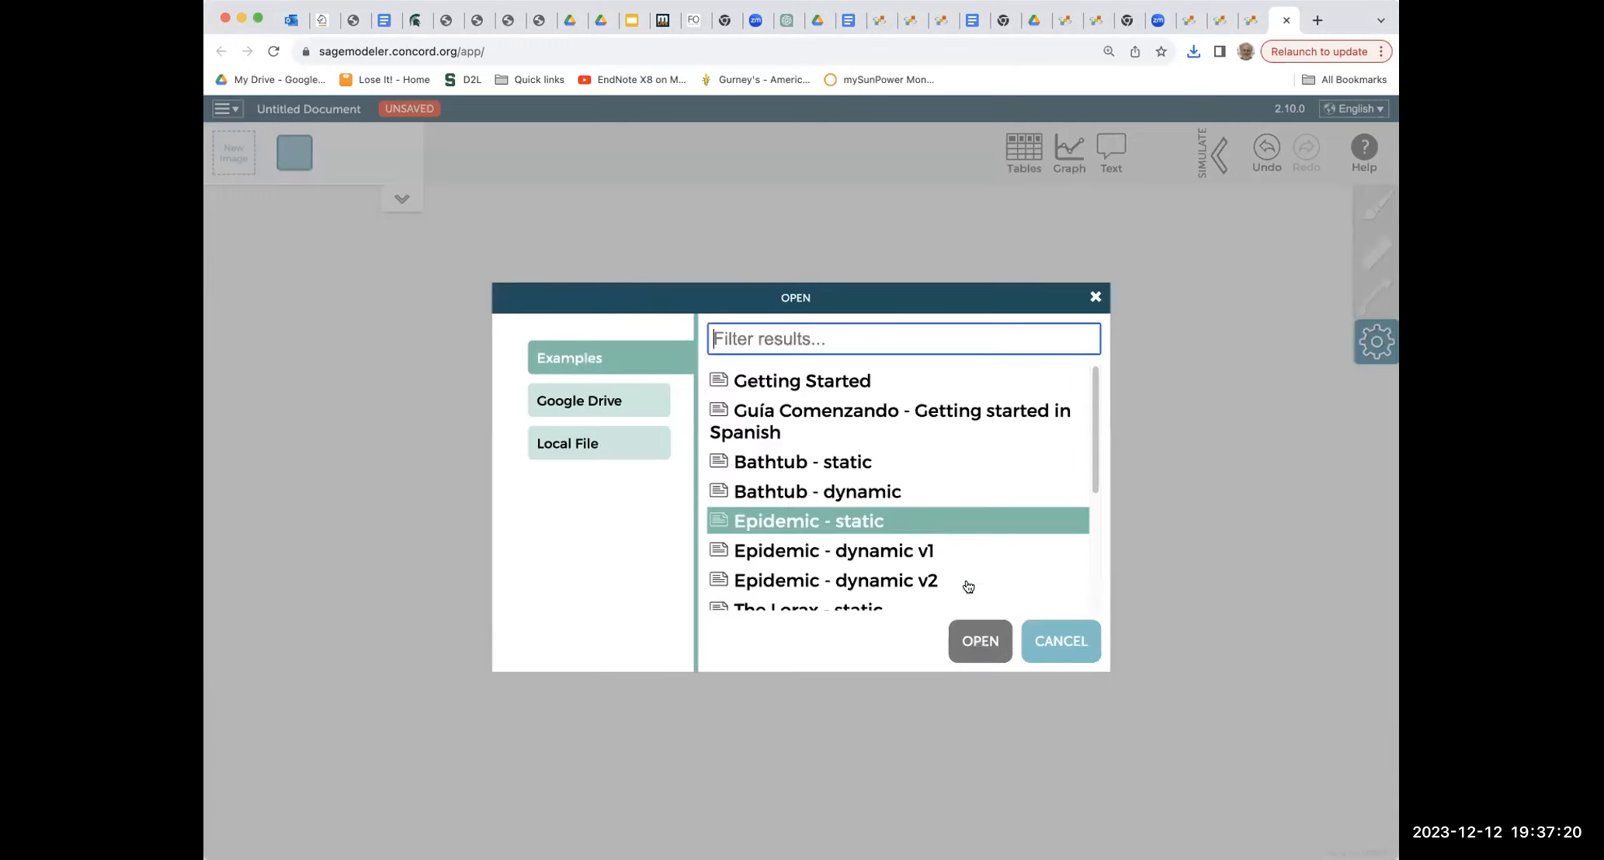
pyautogui.click(628, 444)
pyautogui.click(552, 113)
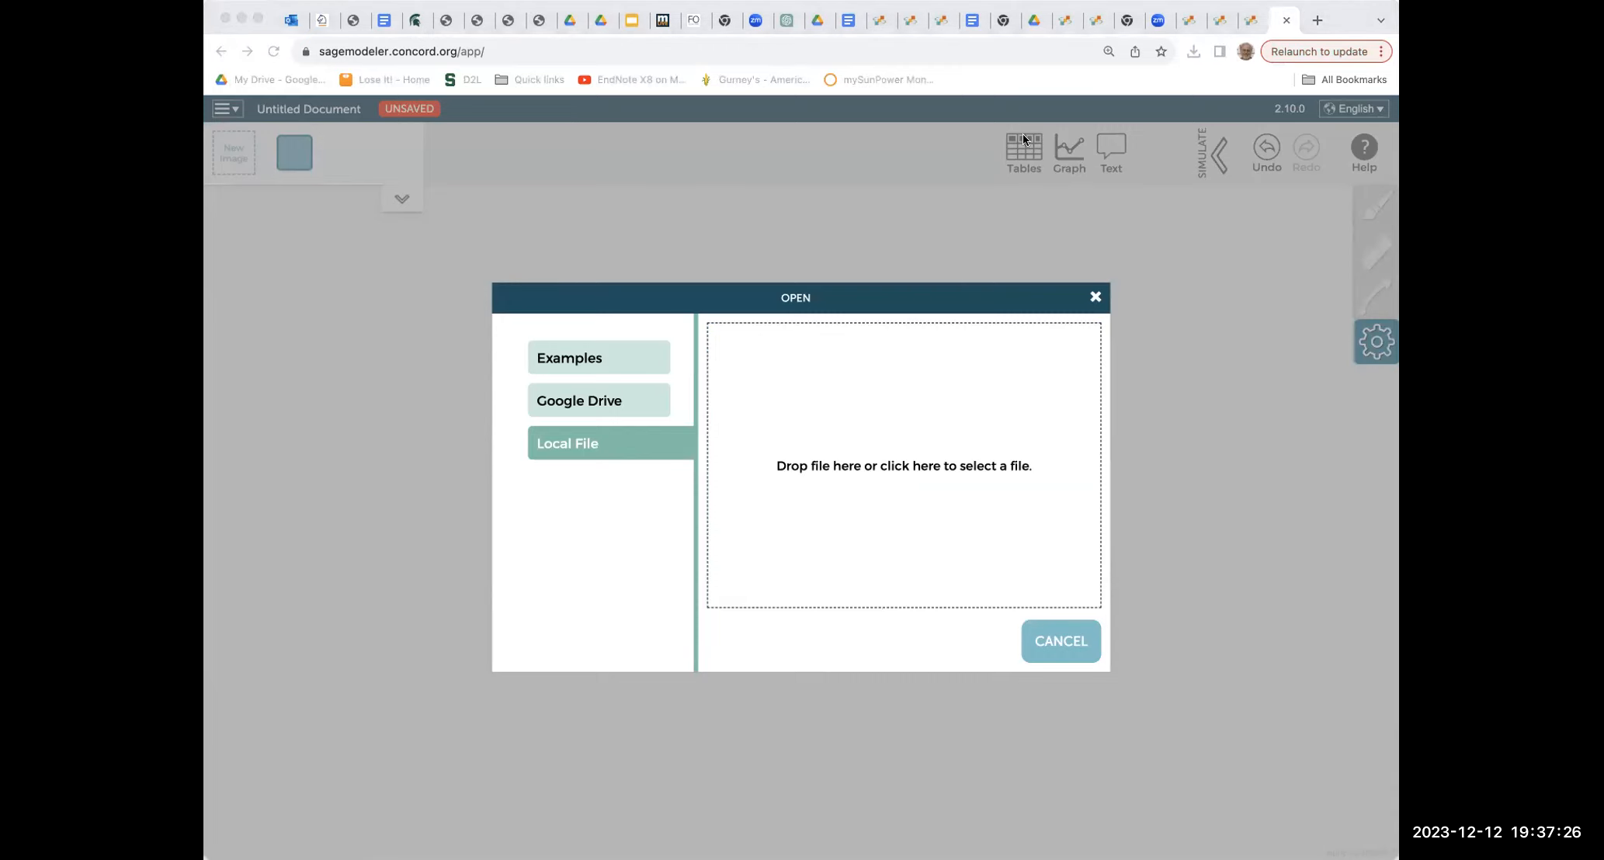
pyautogui.moveTo(1242, 262); pyautogui.dragTo(857, 534)
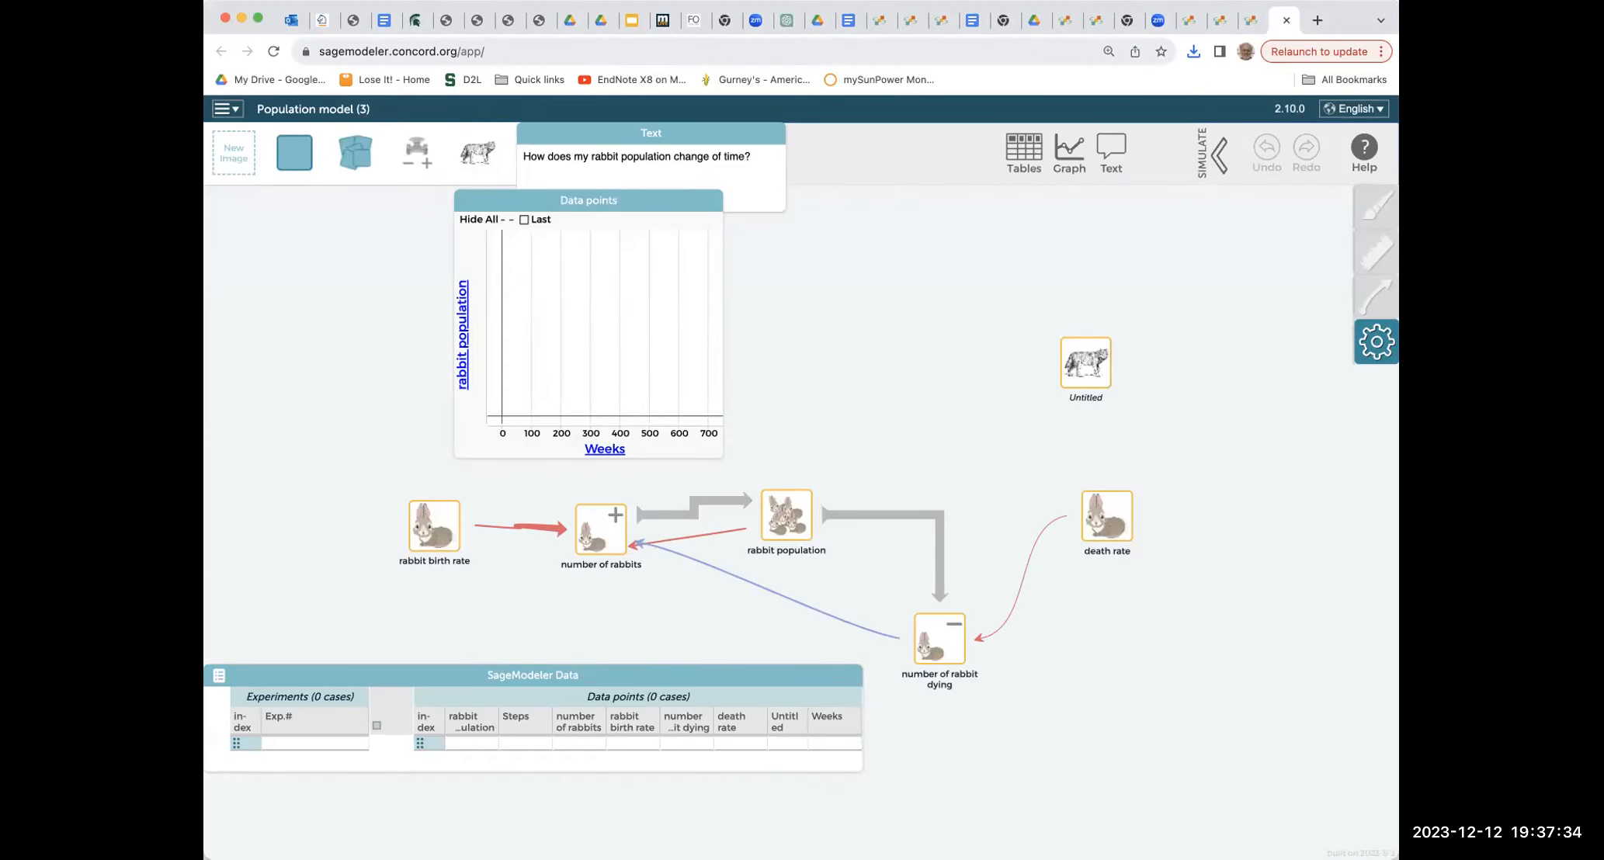
# - Show the simulation controls and raise the death rate's starting value to about 40% of the range from Low to High
pyautogui.click(1212, 161)
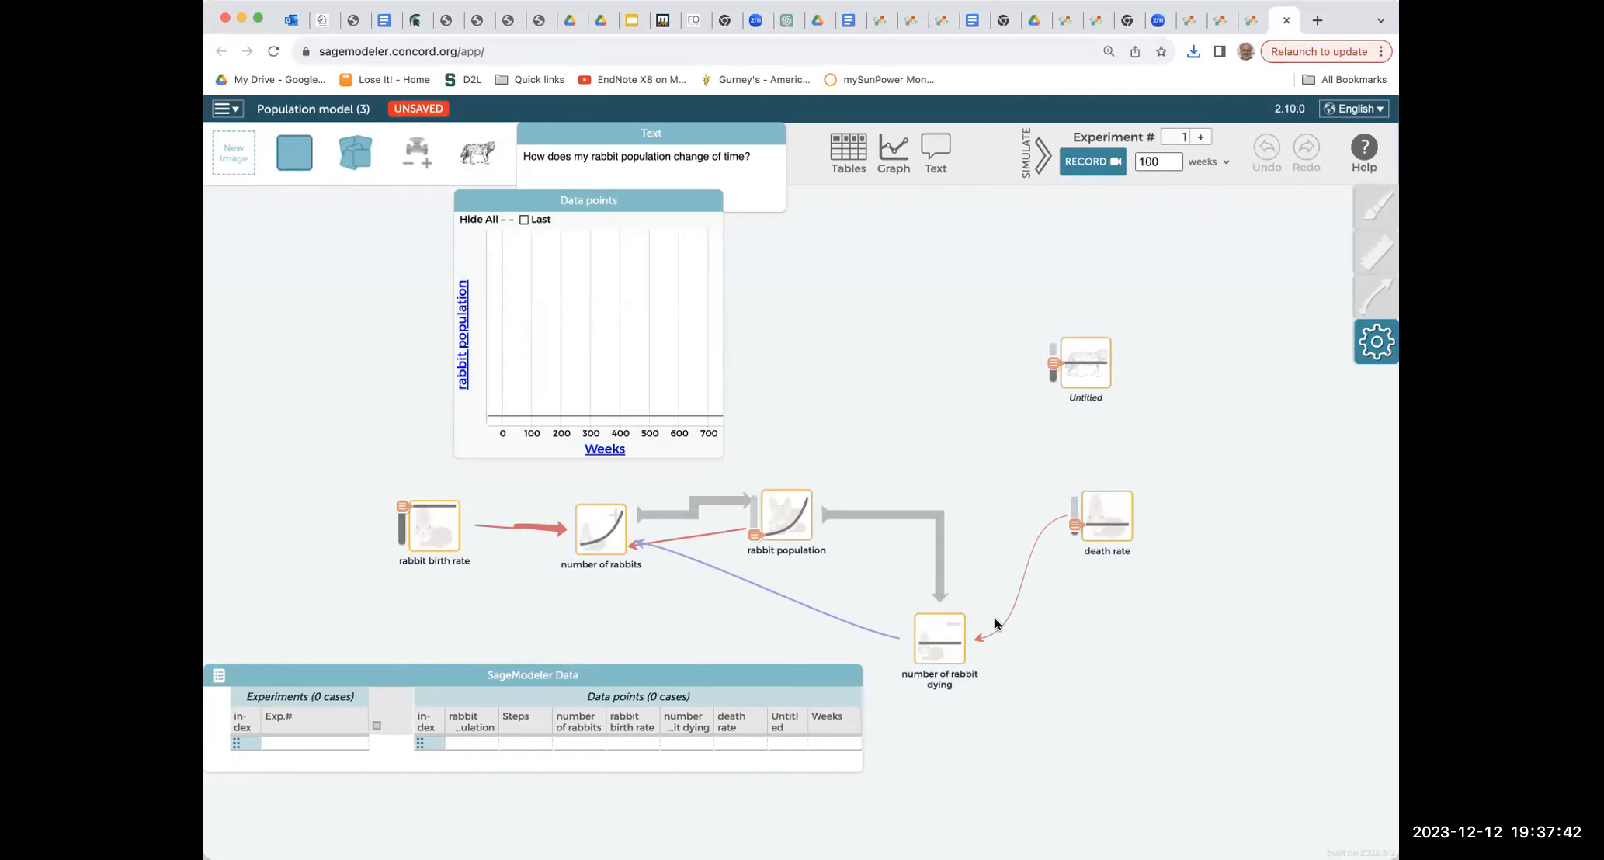
pyautogui.click(1095, 518)
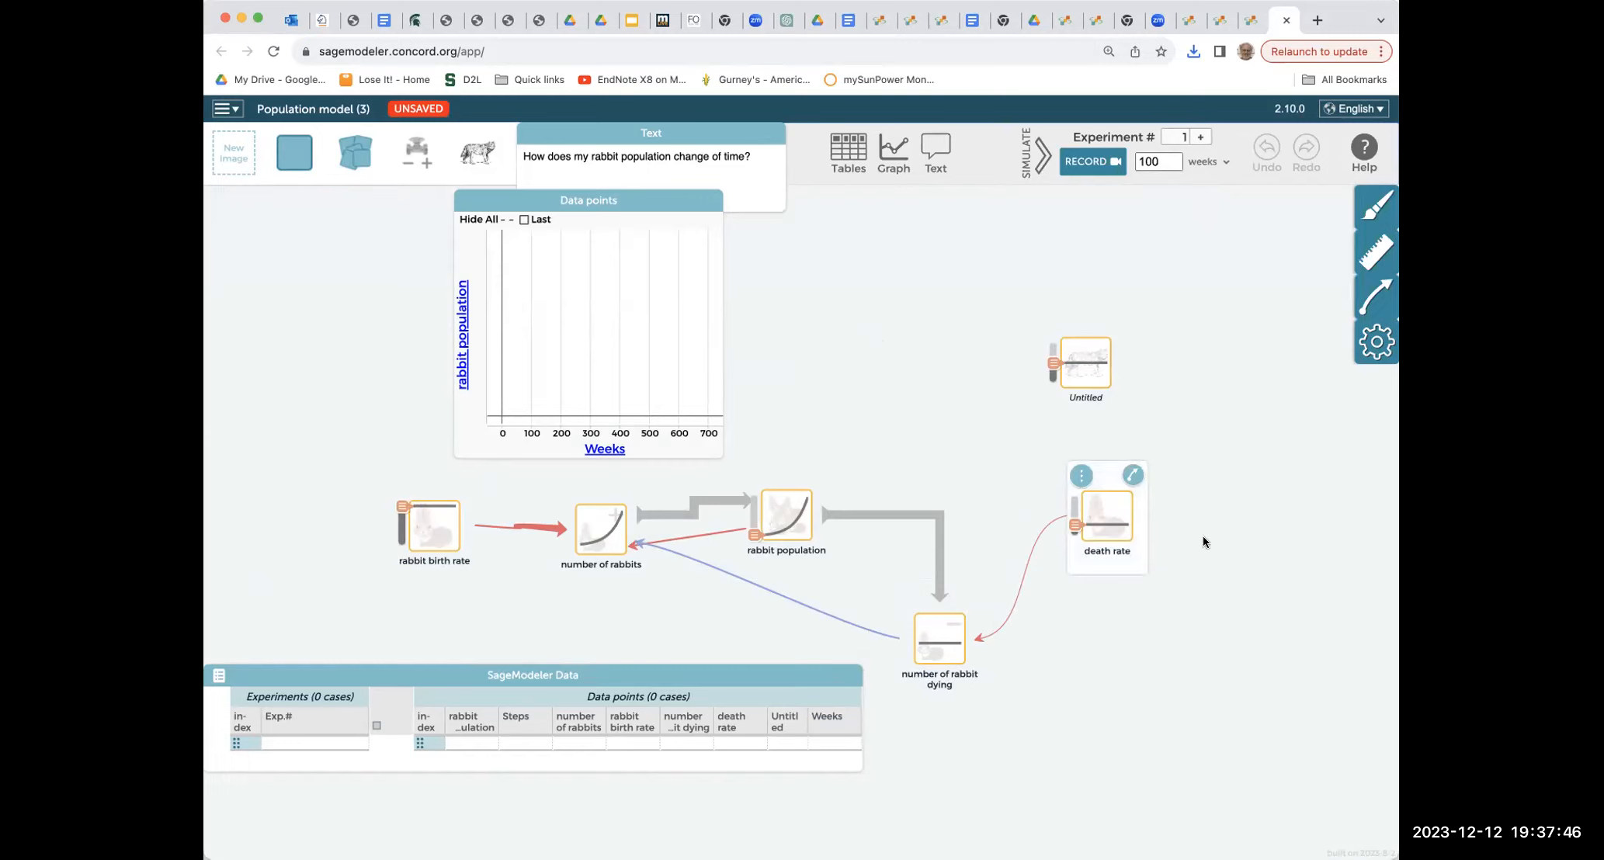
pyautogui.click(1373, 254)
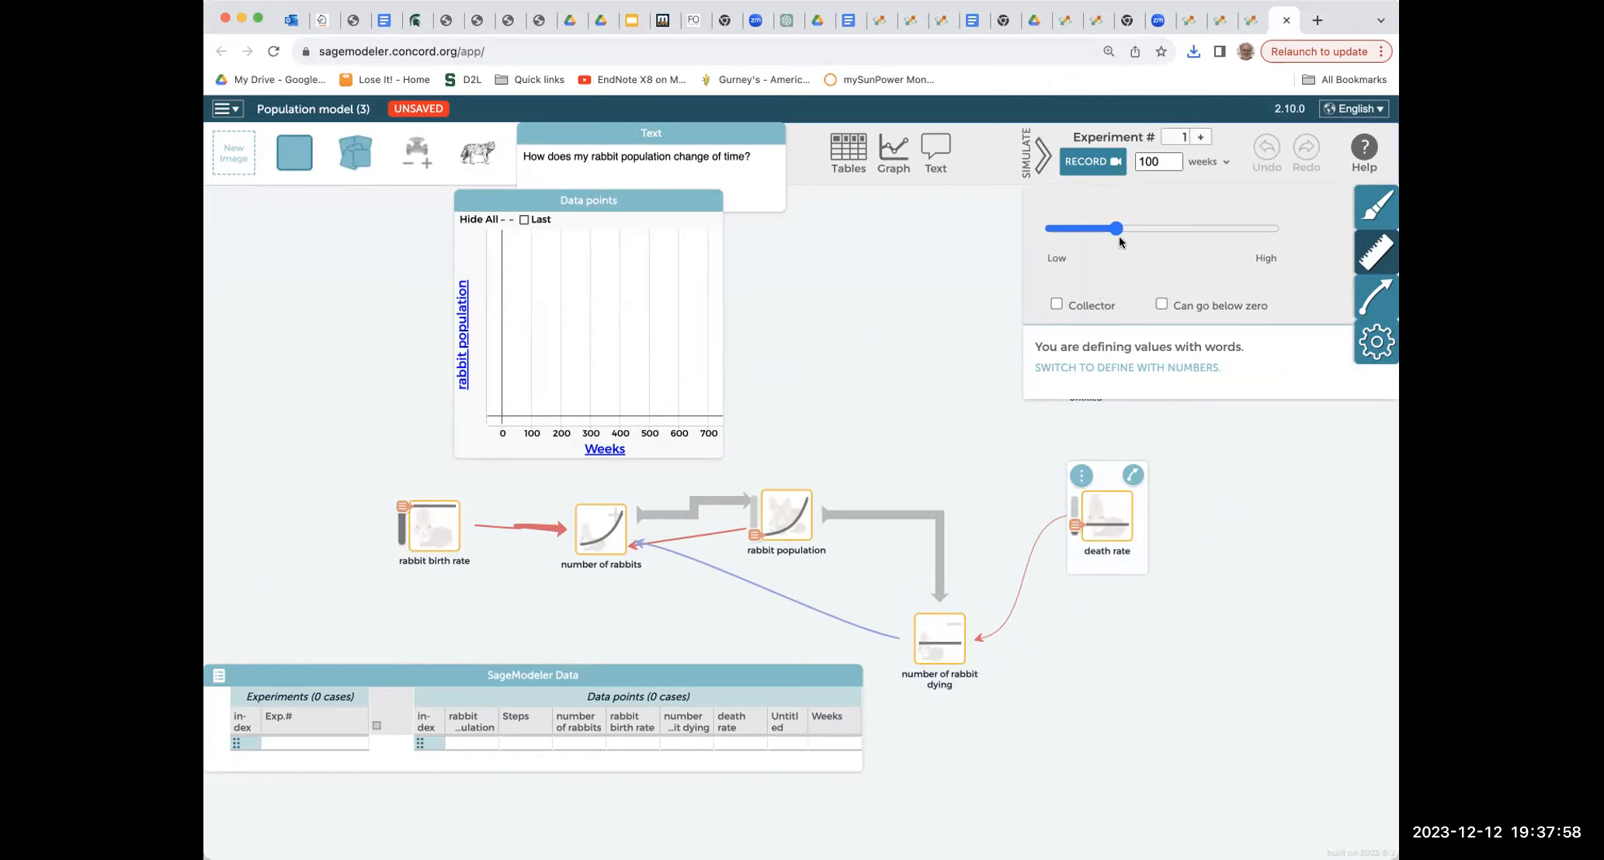
pyautogui.moveTo(1114, 227); pyautogui.dragTo(1145, 226)
pyautogui.moveTo(1140, 226)
pyautogui.mouseDown()
pyautogui.moveTo(1122, 226)
pyautogui.moveTo(1171, 228)
pyautogui.moveTo(1101, 228)
pyautogui.moveTo(1133, 236)
pyautogui.mouseUp()
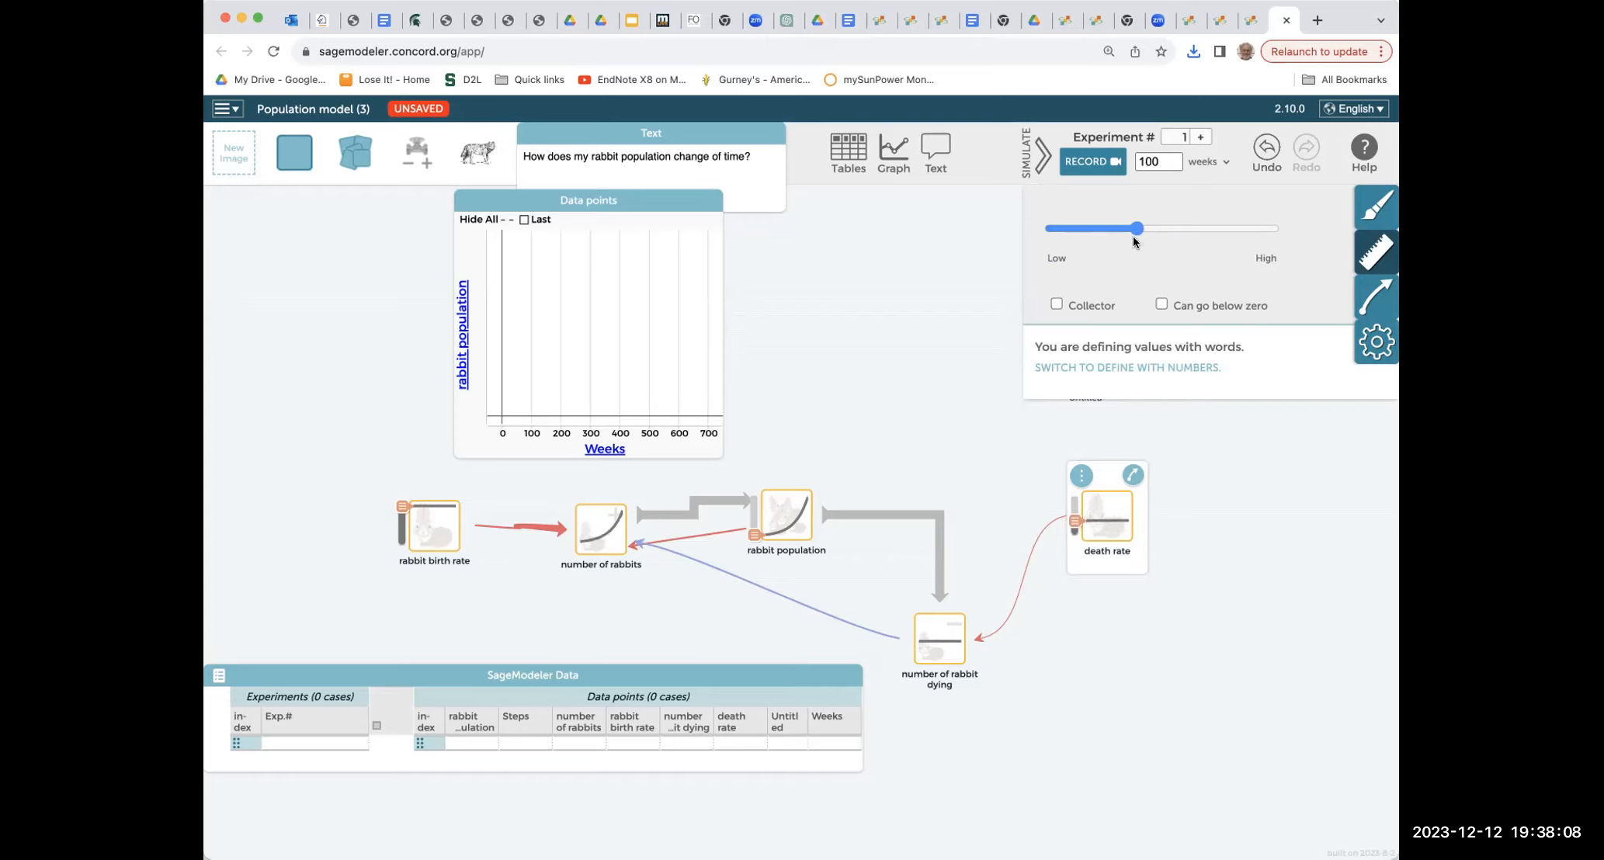
# - Set the rabbit birth rate's starting value to about 90% of the range from Low to High
pyautogui.click(943, 647)
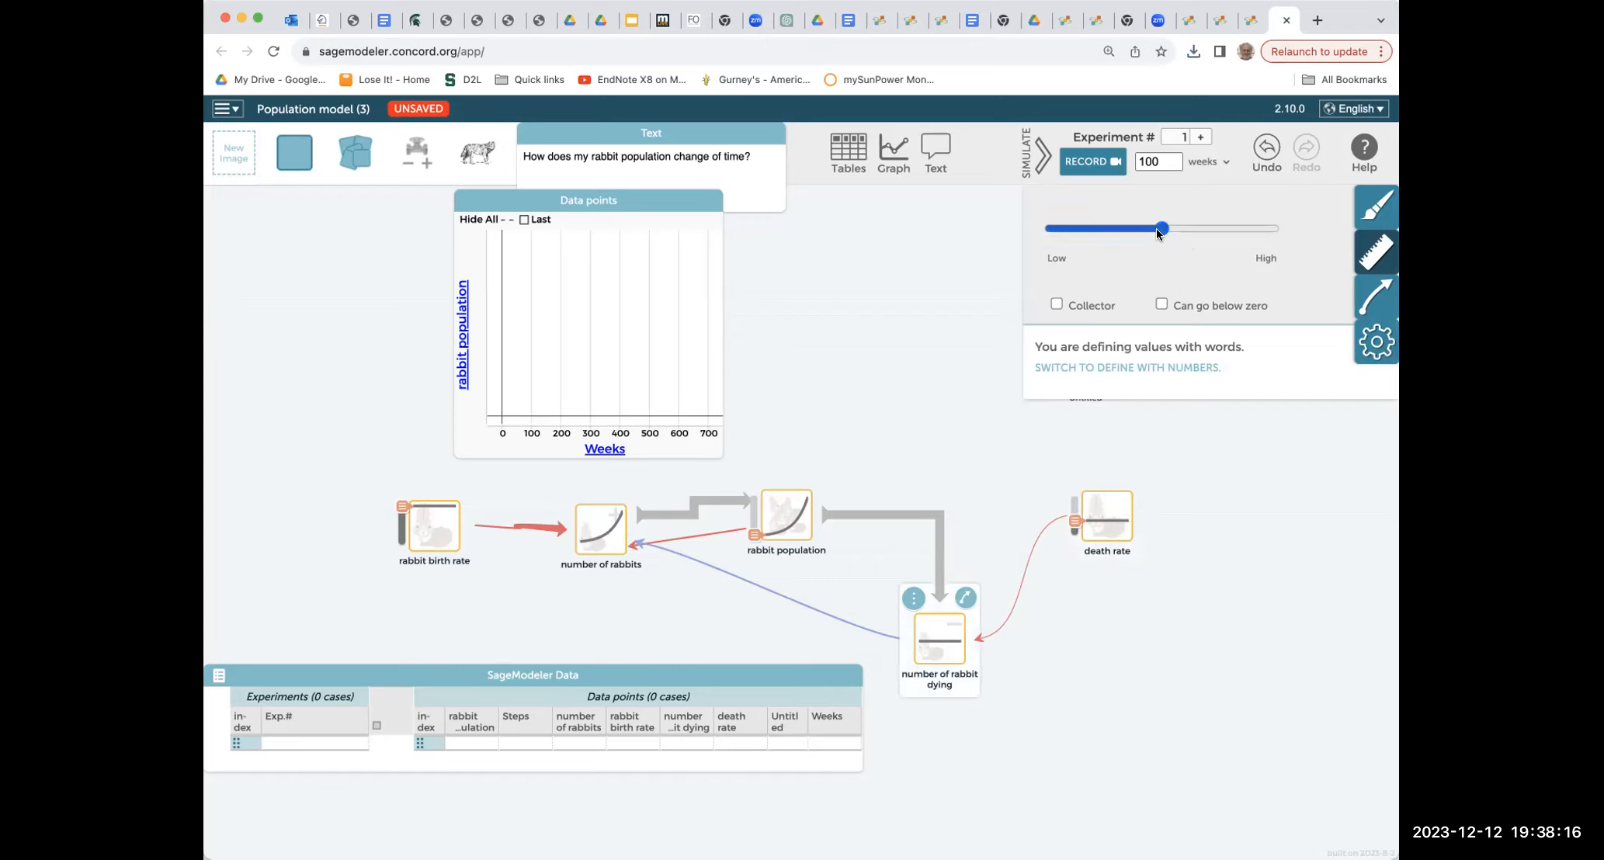
pyautogui.click(596, 544)
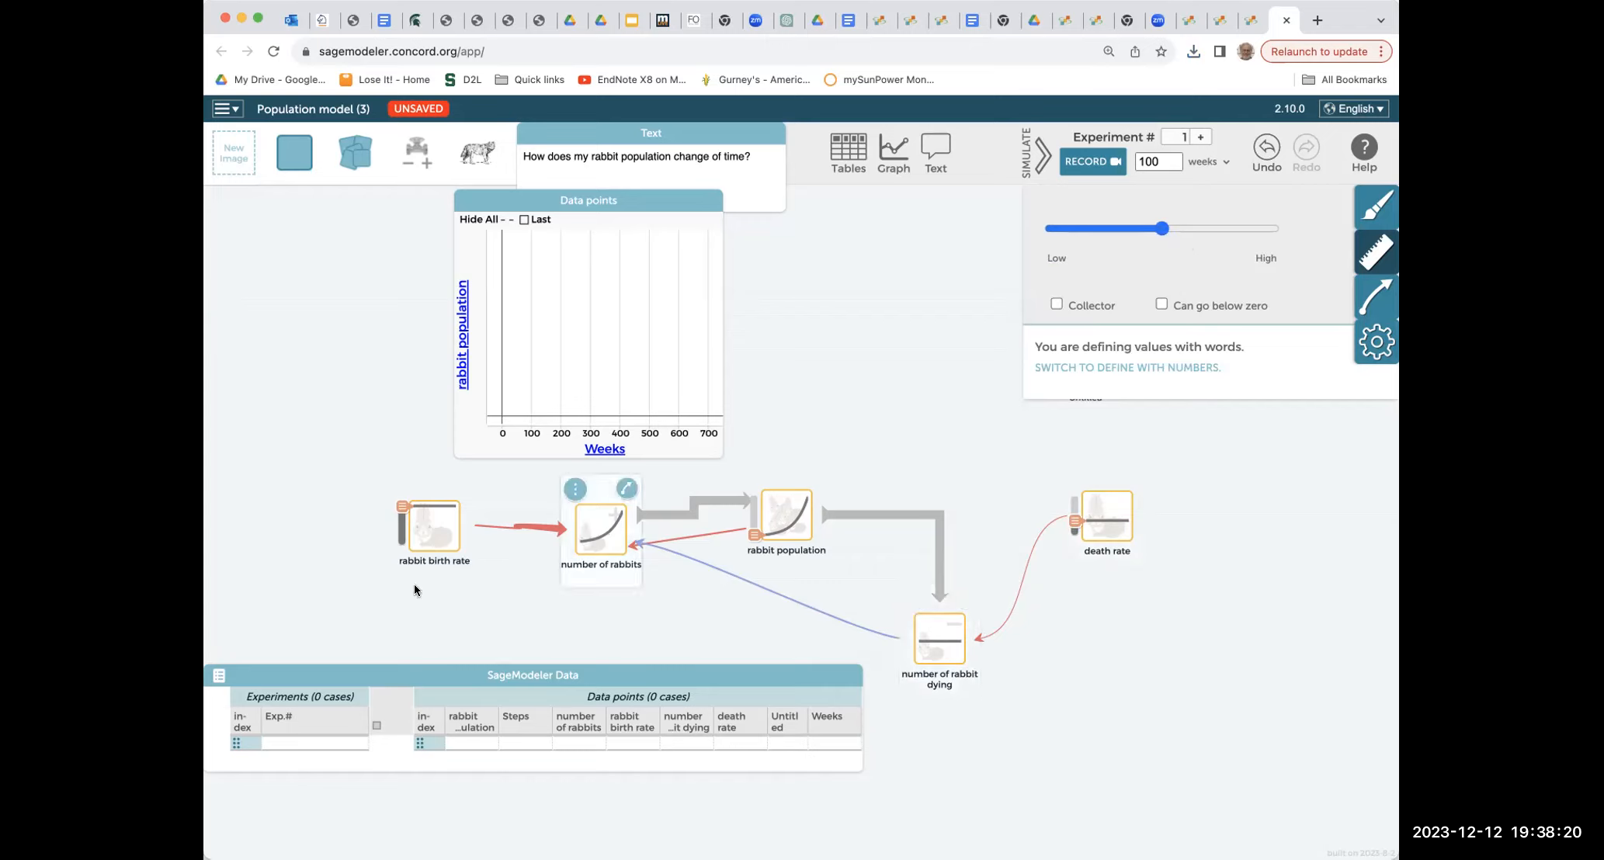
pyautogui.click(433, 521)
pyautogui.click(1269, 229)
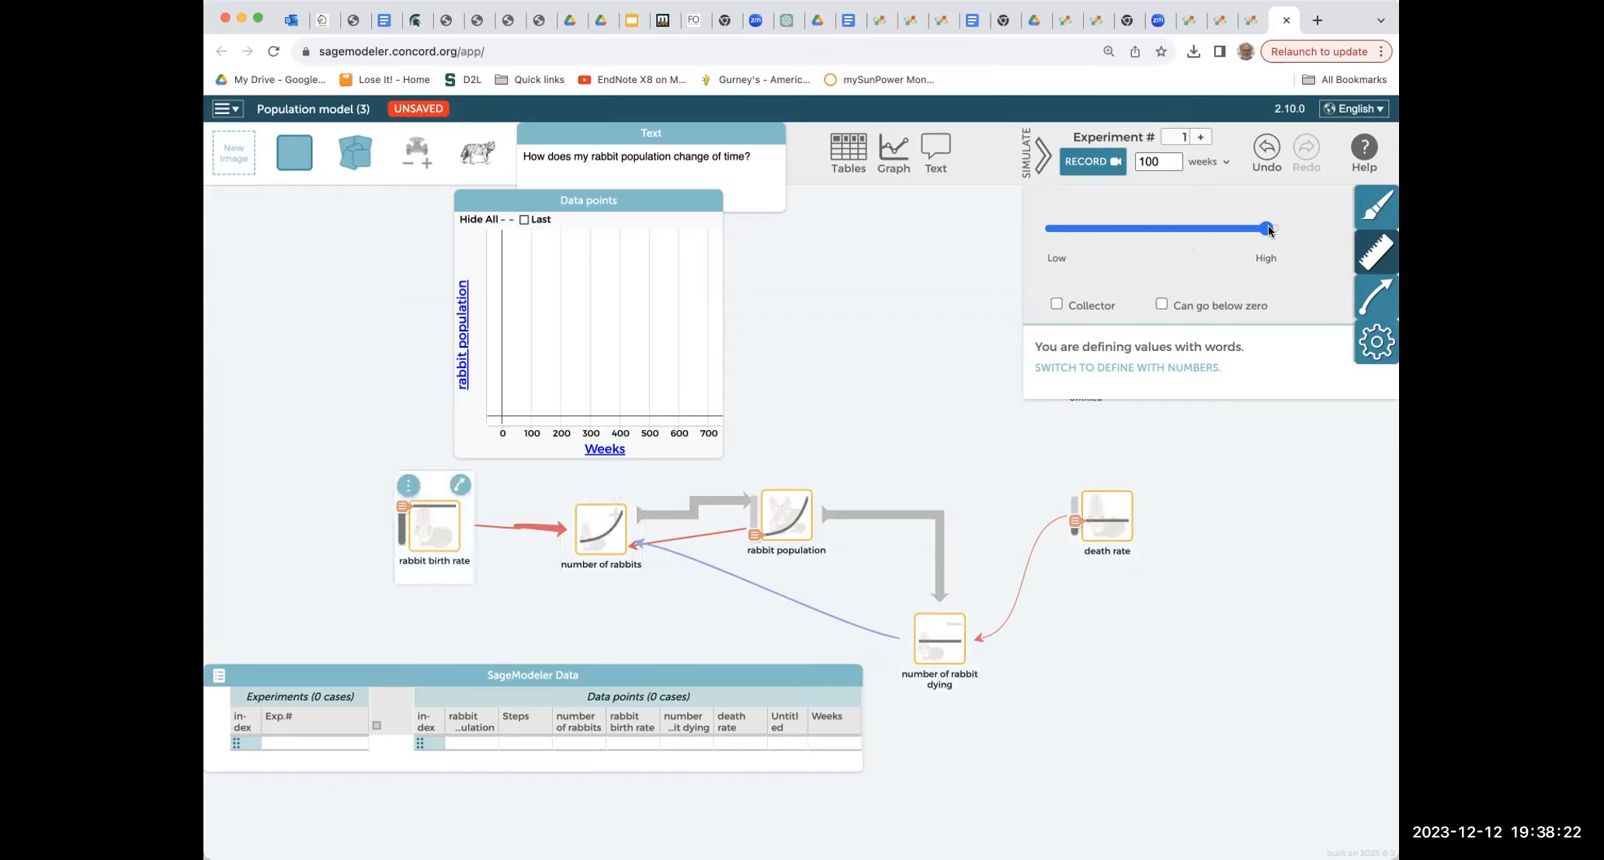
pyautogui.moveTo(1267, 229)
pyautogui.mouseDown()
pyautogui.moveTo(1219, 233)
pyautogui.moveTo(1255, 229)
pyautogui.mouseUp()
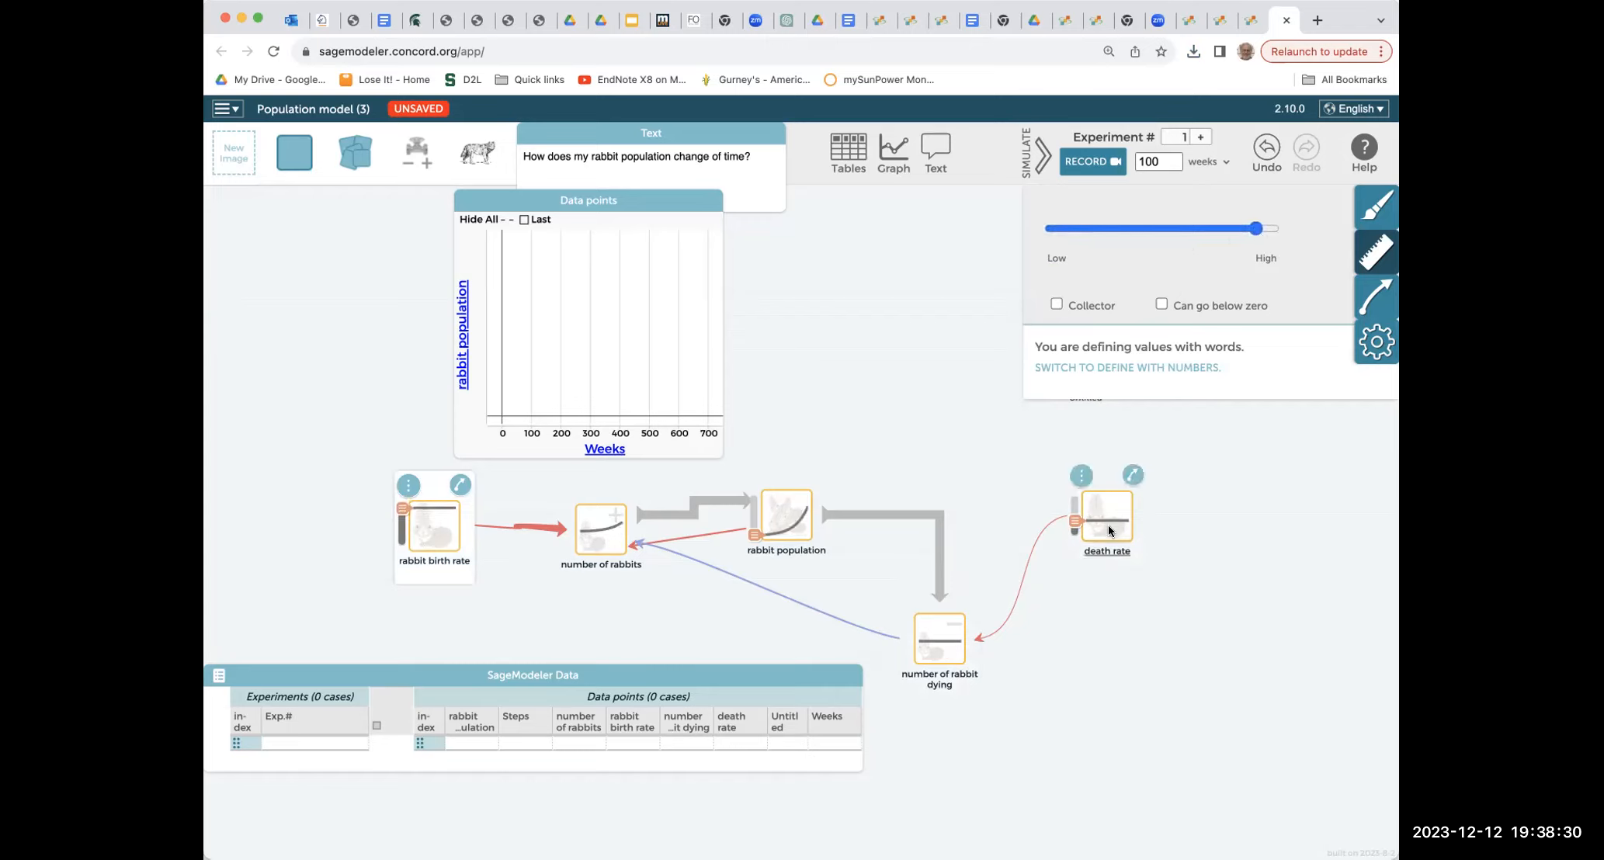
pyautogui.click(1159, 629)
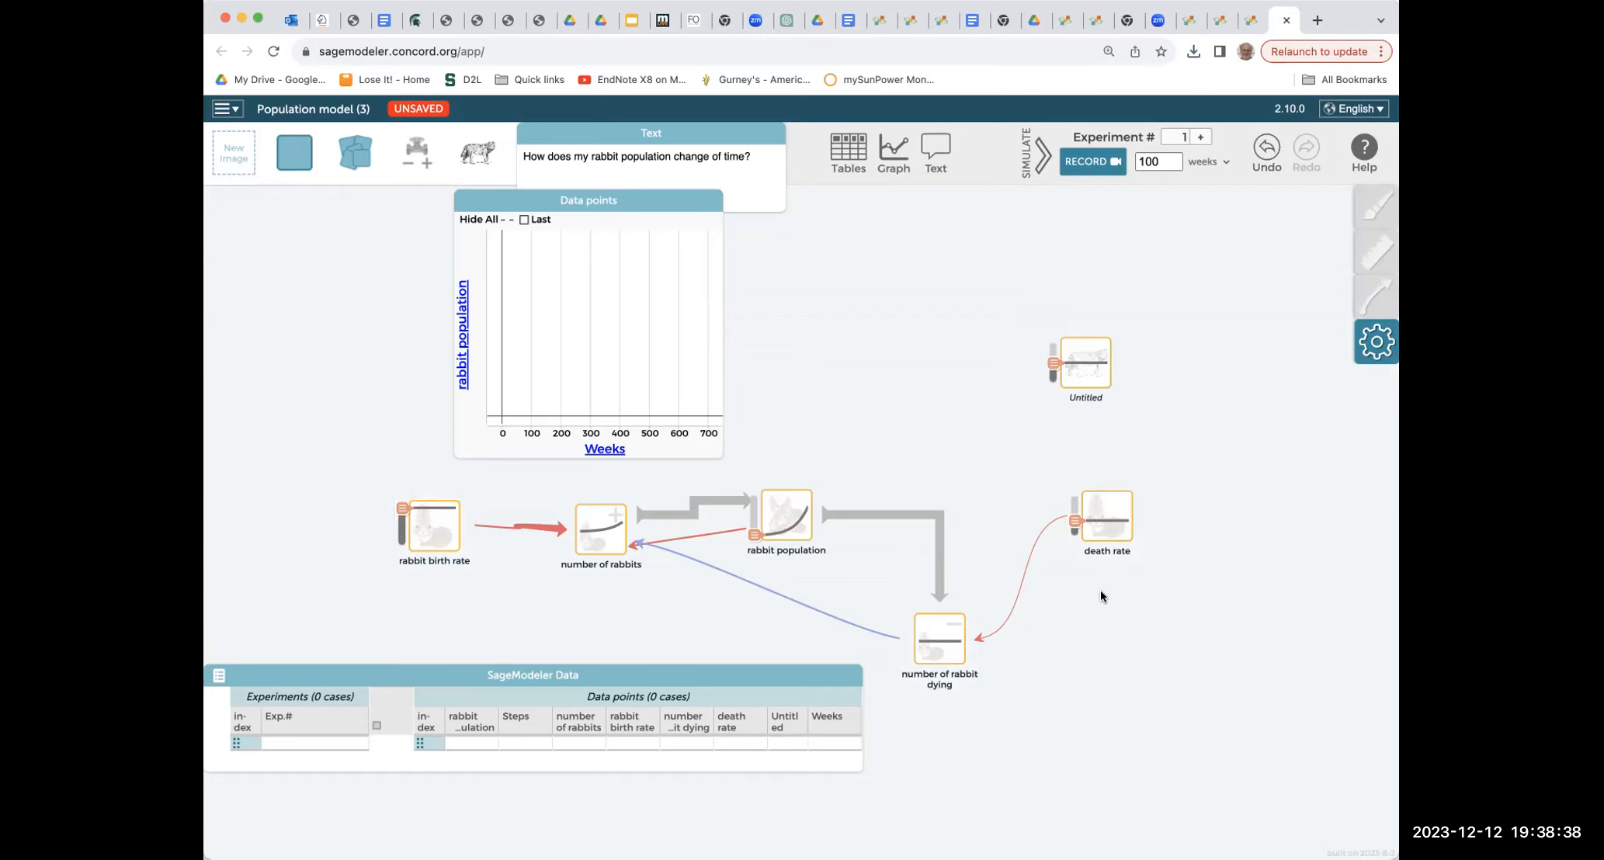
# - Move the SageModeler Data table slightly up and record experiment 1 over 100 weeks
pyautogui.moveTo(1099, 558)
pyautogui.moveTo(730, 677); pyautogui.dragTo(729, 659)
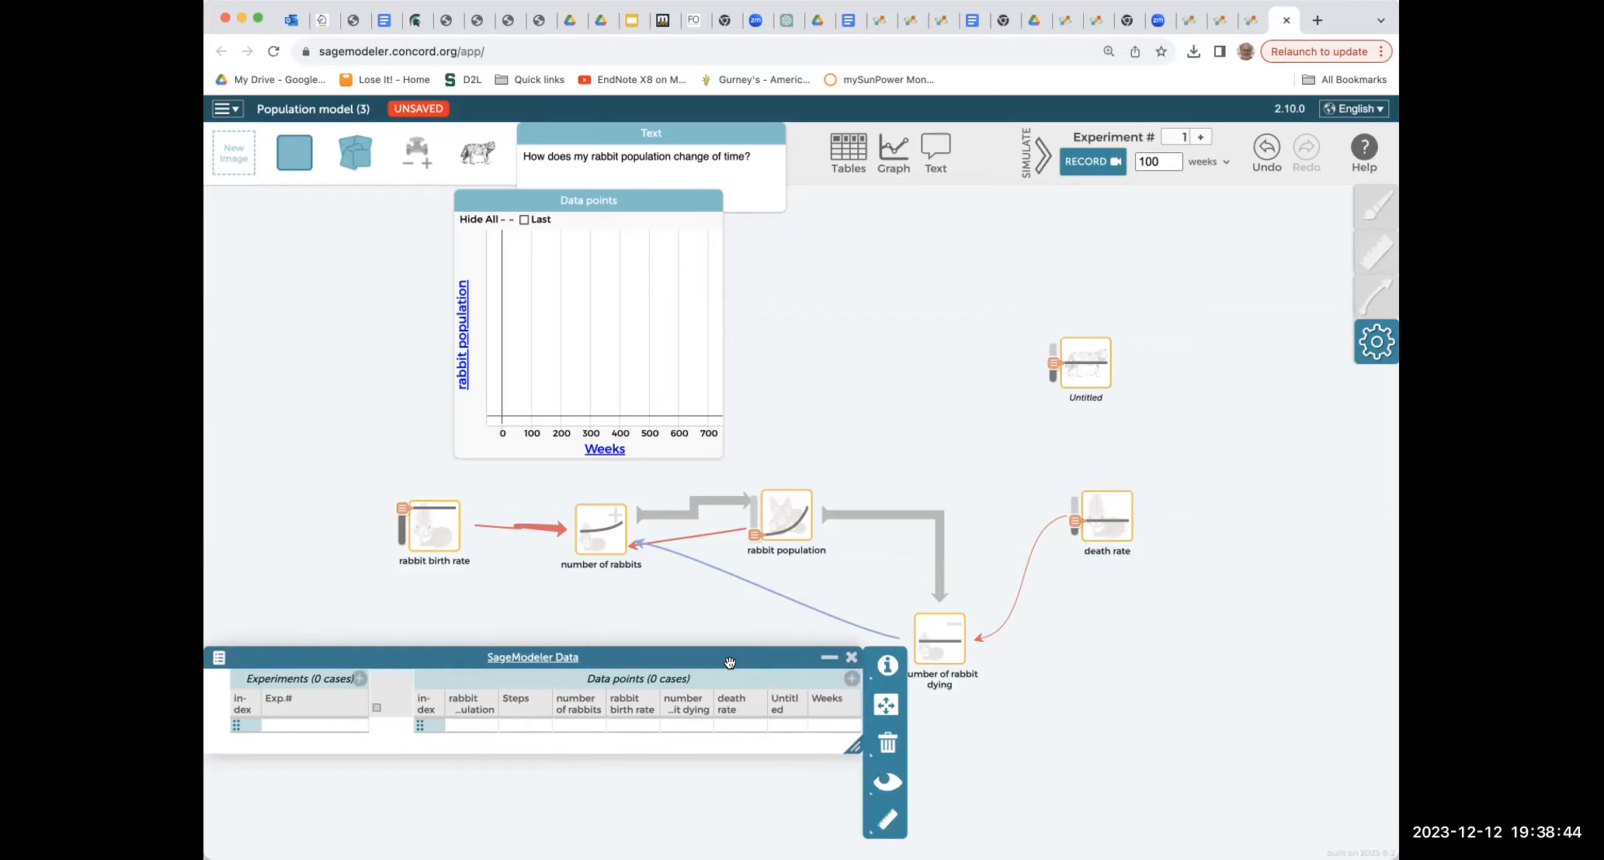
pyautogui.click(1086, 161)
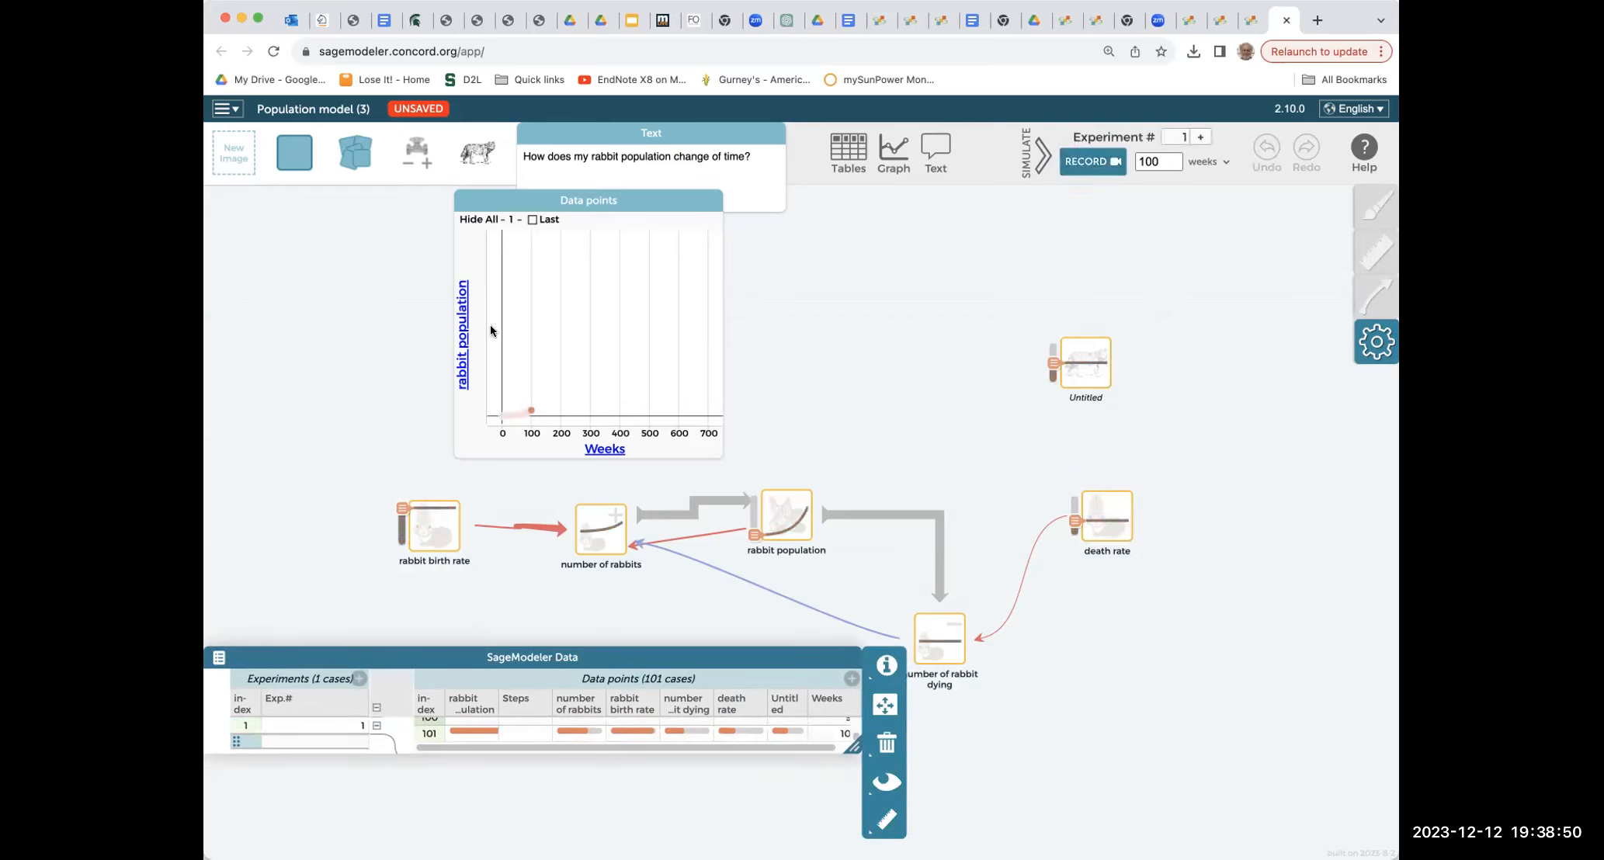
# - Assign rabbit population to the graph's vertical axis again to rescale the plot to the recorded data
pyautogui.click(464, 343)
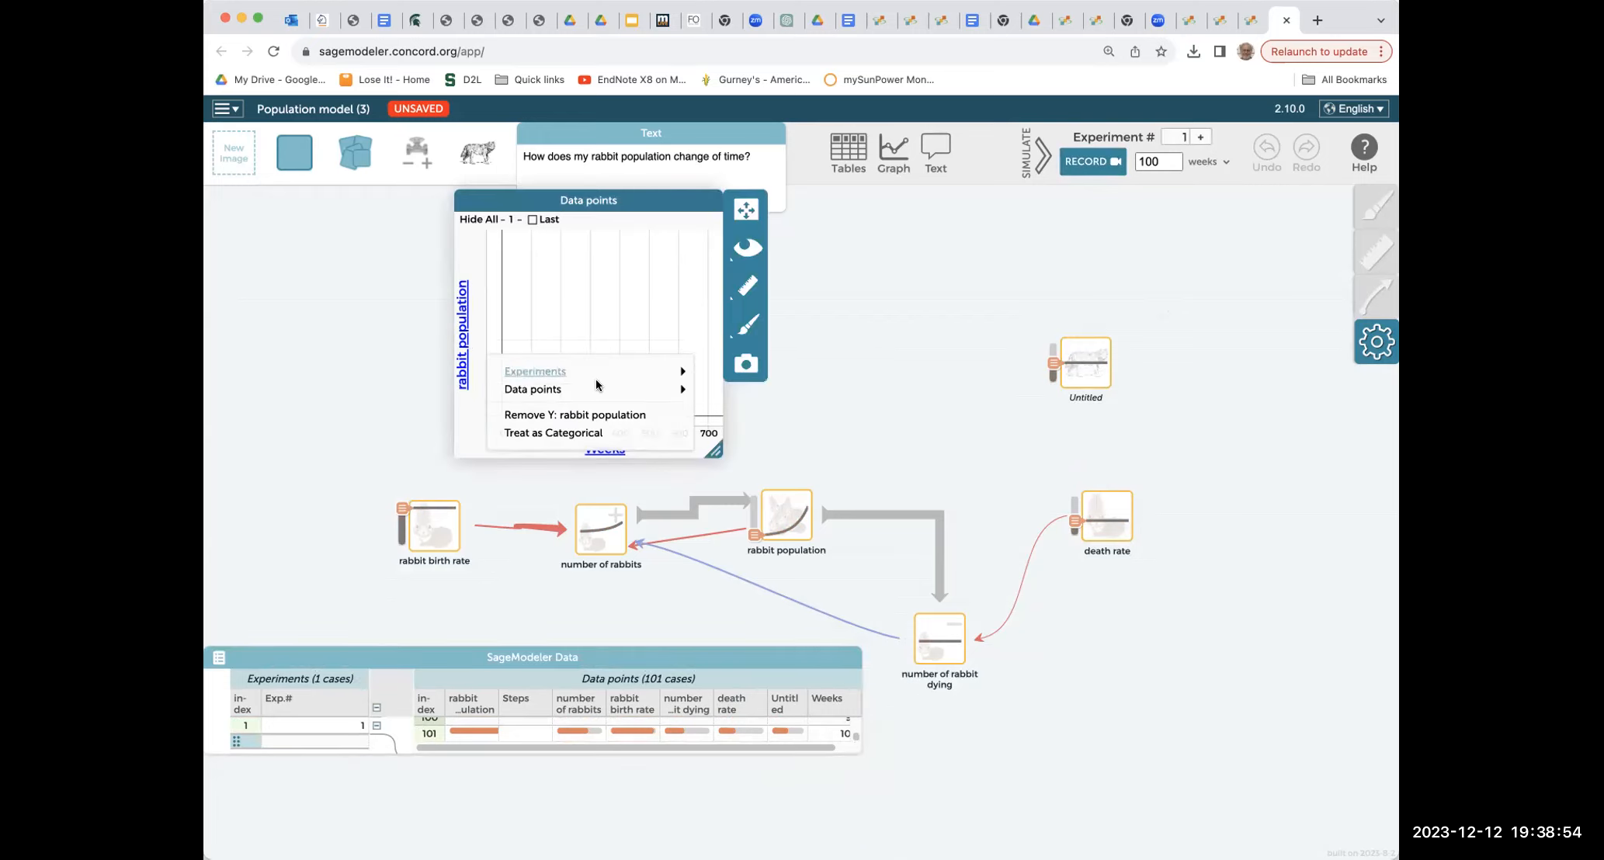
pyautogui.moveTo(663, 370)
pyautogui.moveTo(569, 392)
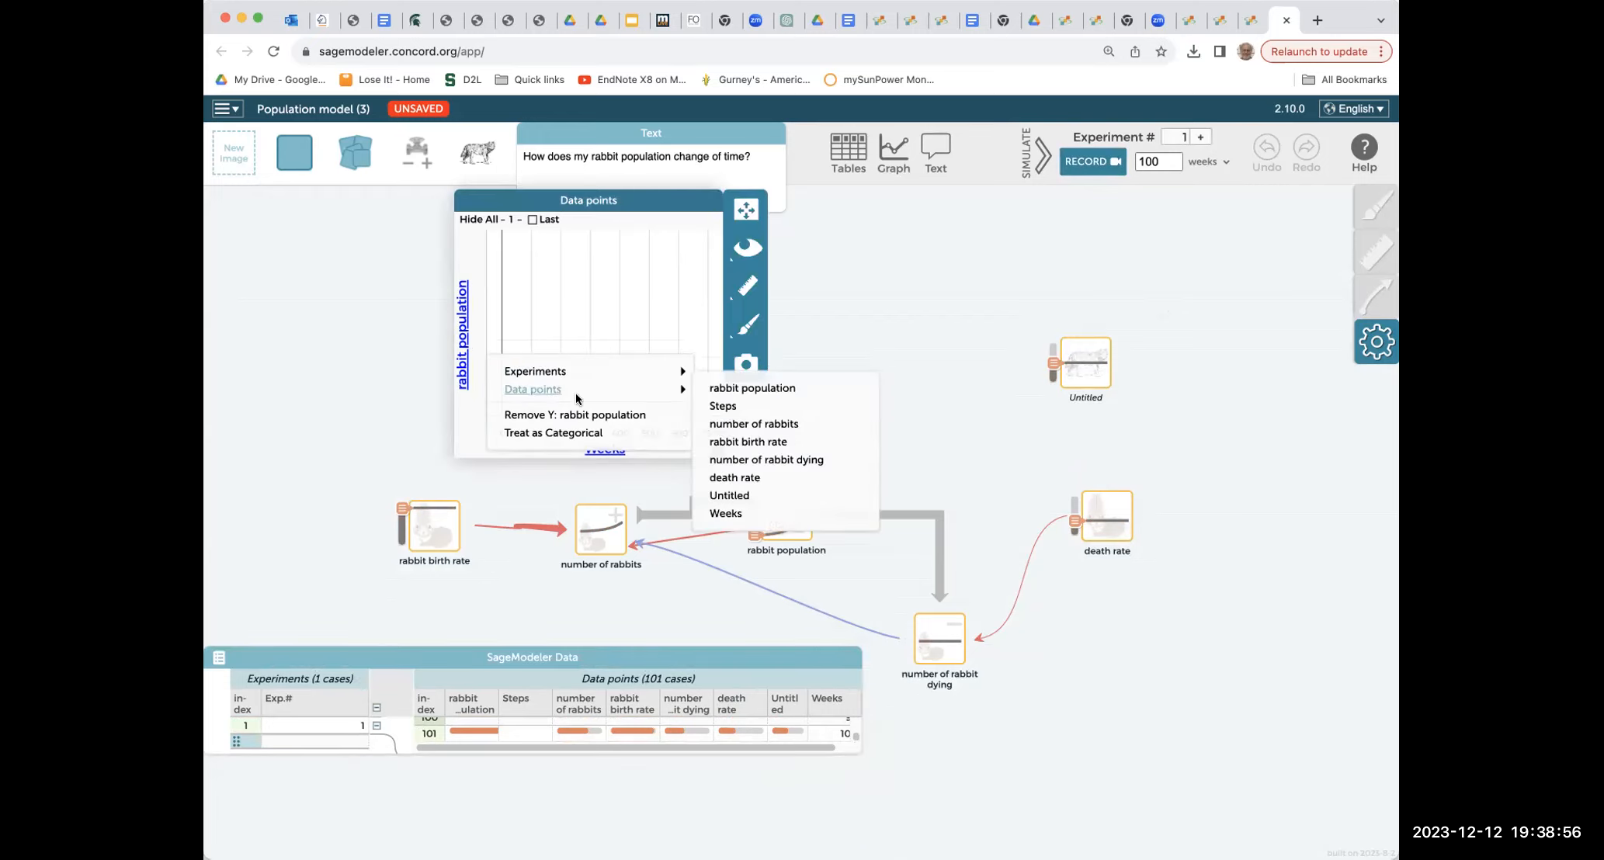
pyautogui.click(723, 388)
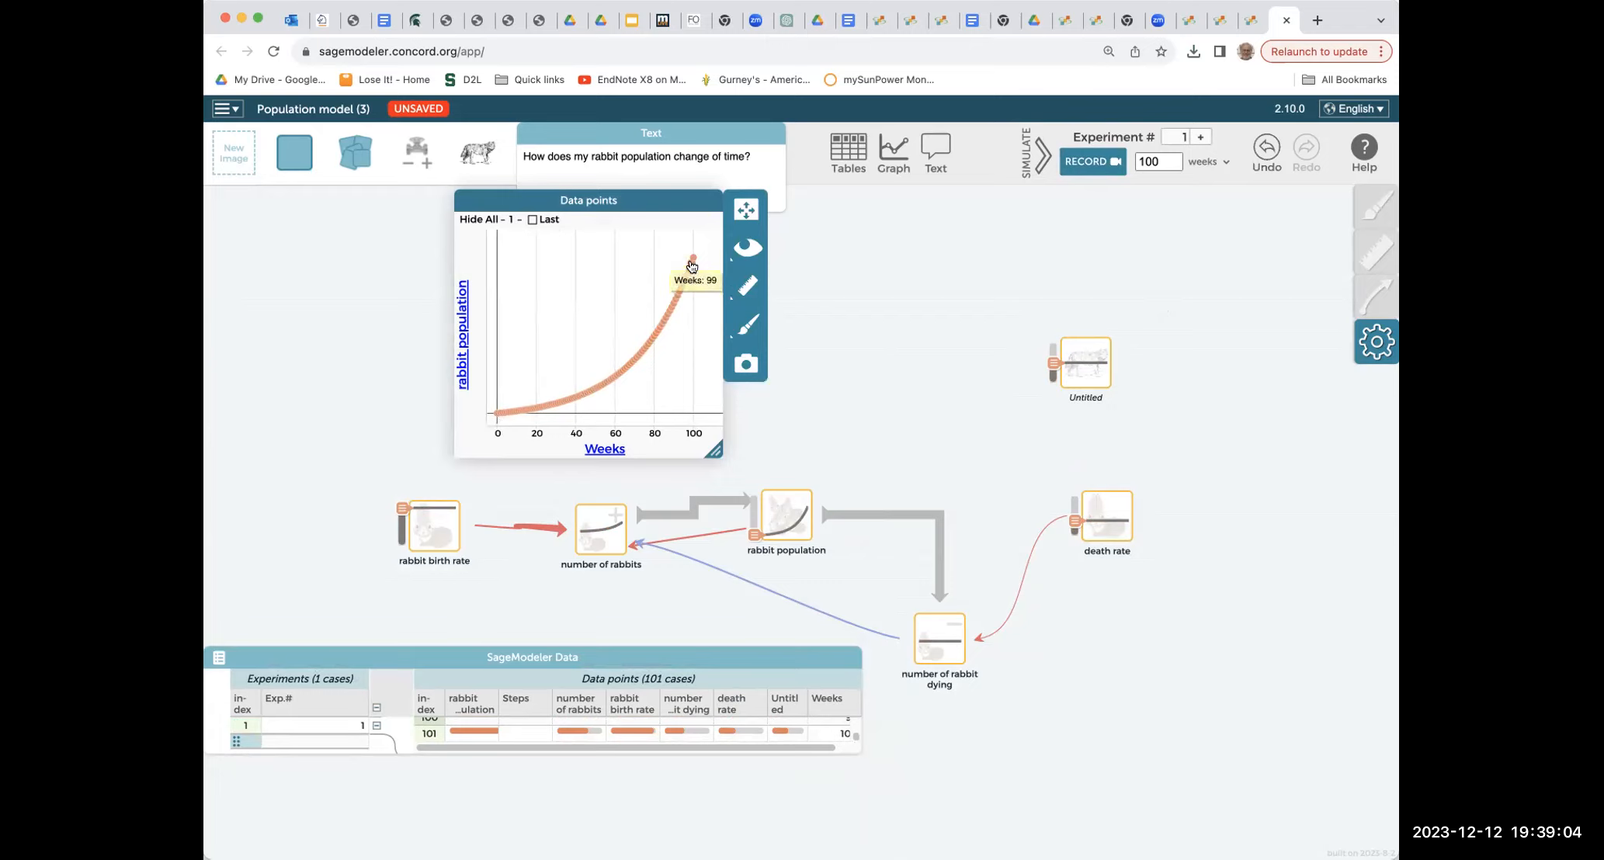
pyautogui.moveTo(659, 341)
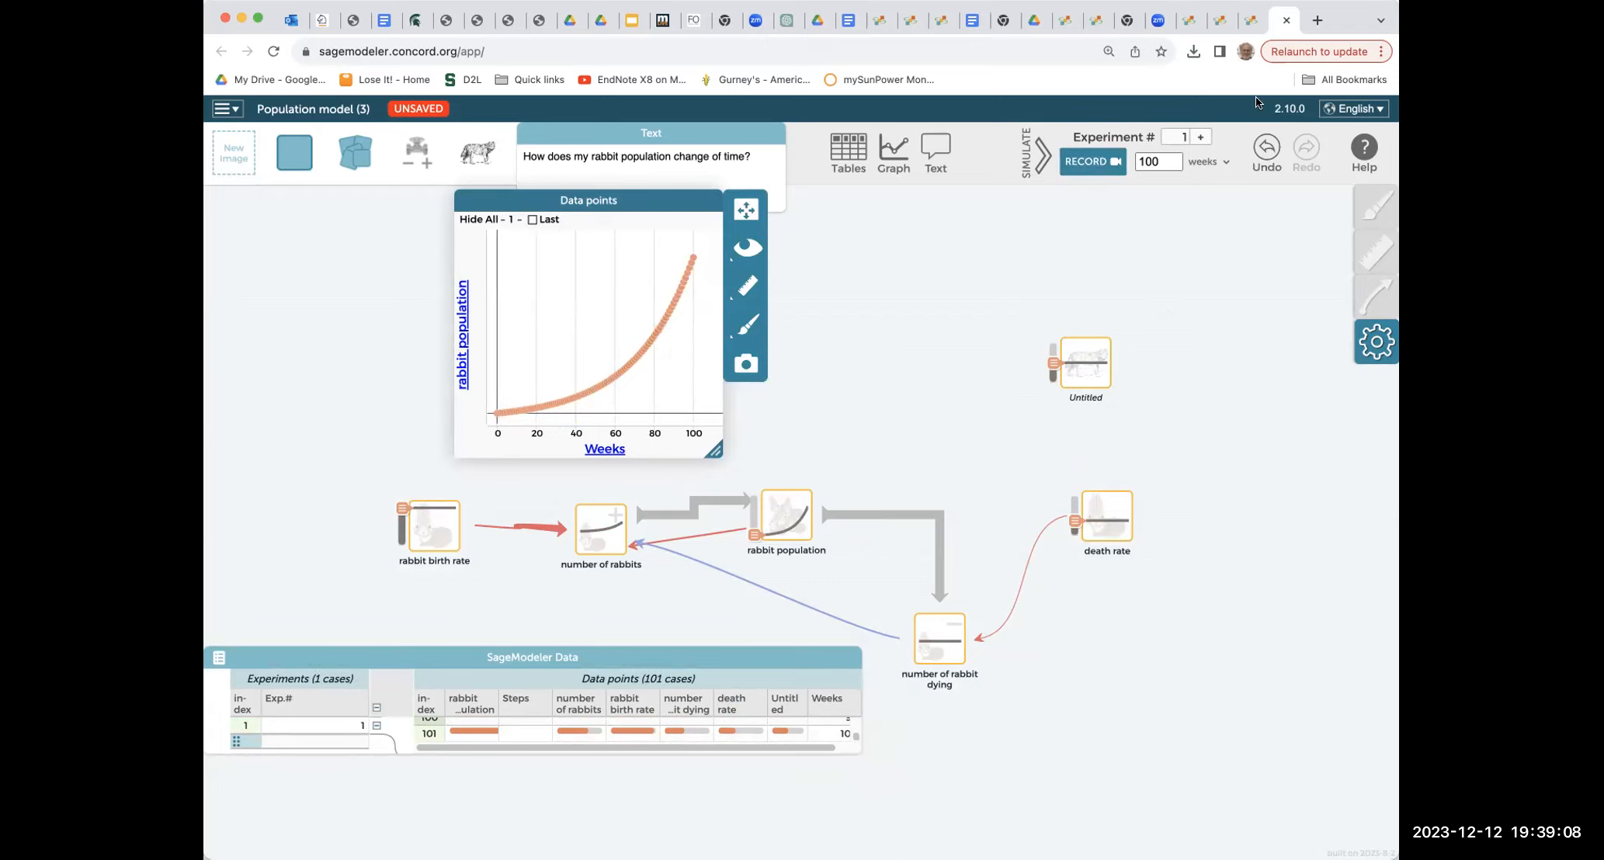
# - Set up experiment 2, adjust the death rate slider, record 100 weeks, and show only experiment 1 on the graph
pyautogui.click(1196, 139)
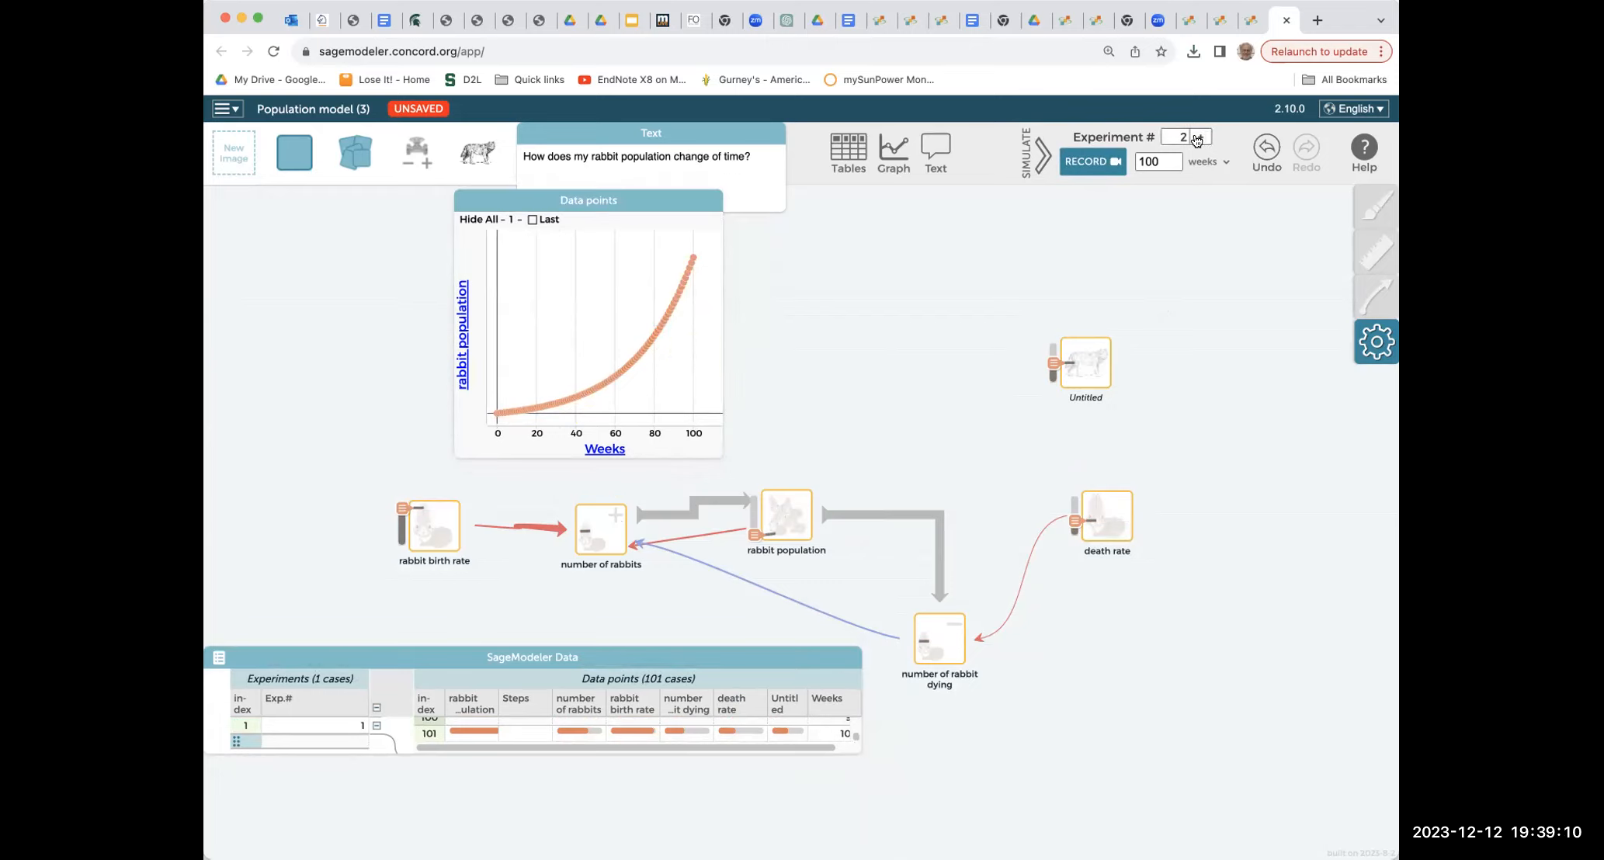
pyautogui.moveTo(1072, 532); pyautogui.dragTo(1072, 522)
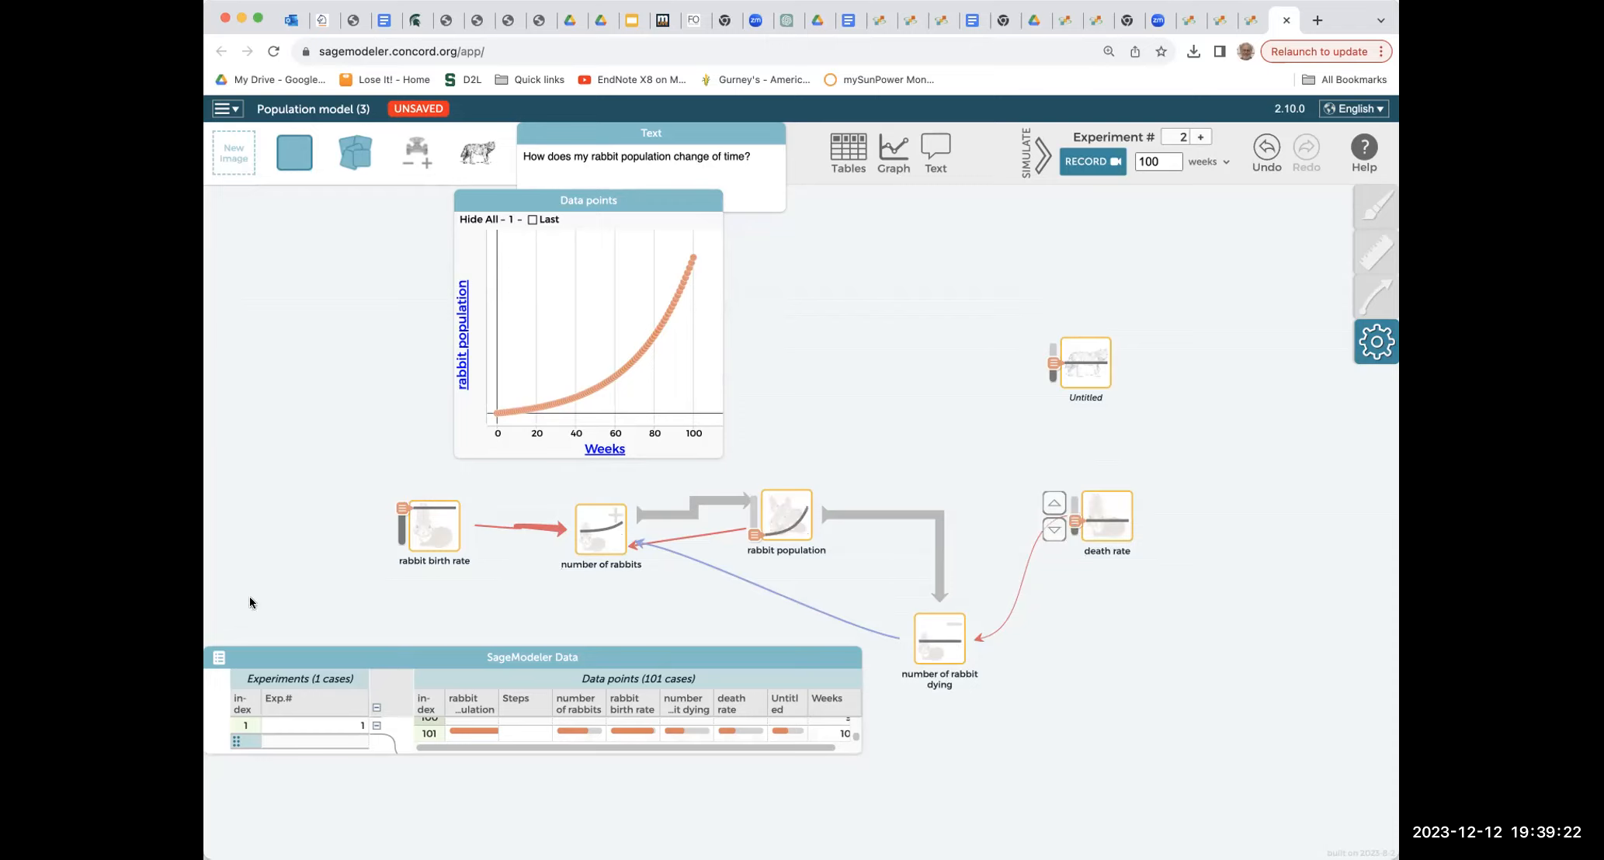
pyautogui.click(1081, 163)
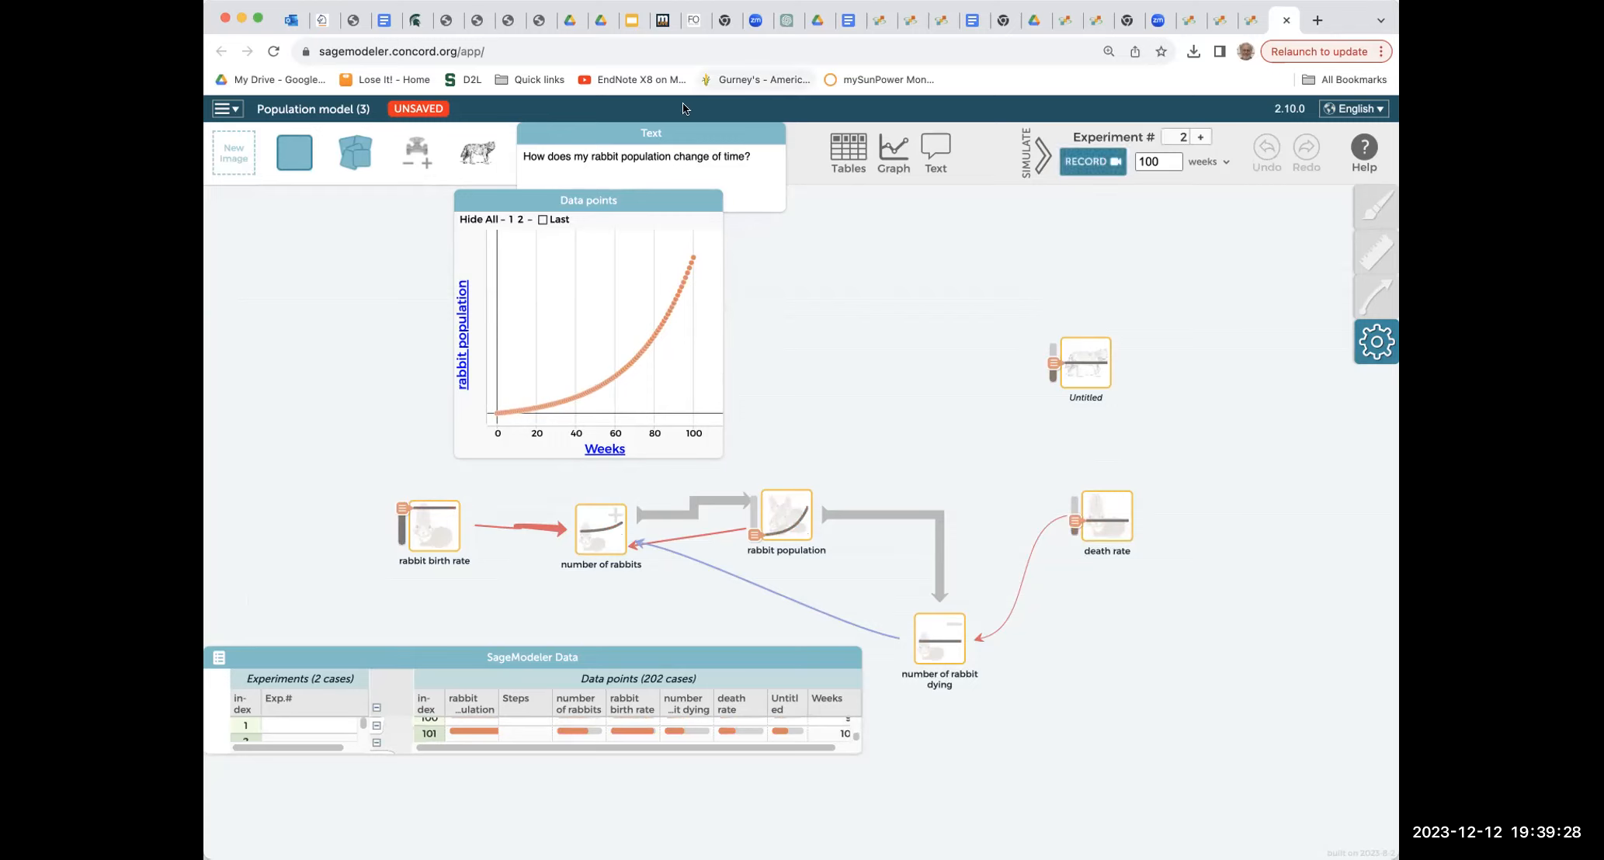
pyautogui.click(517, 218)
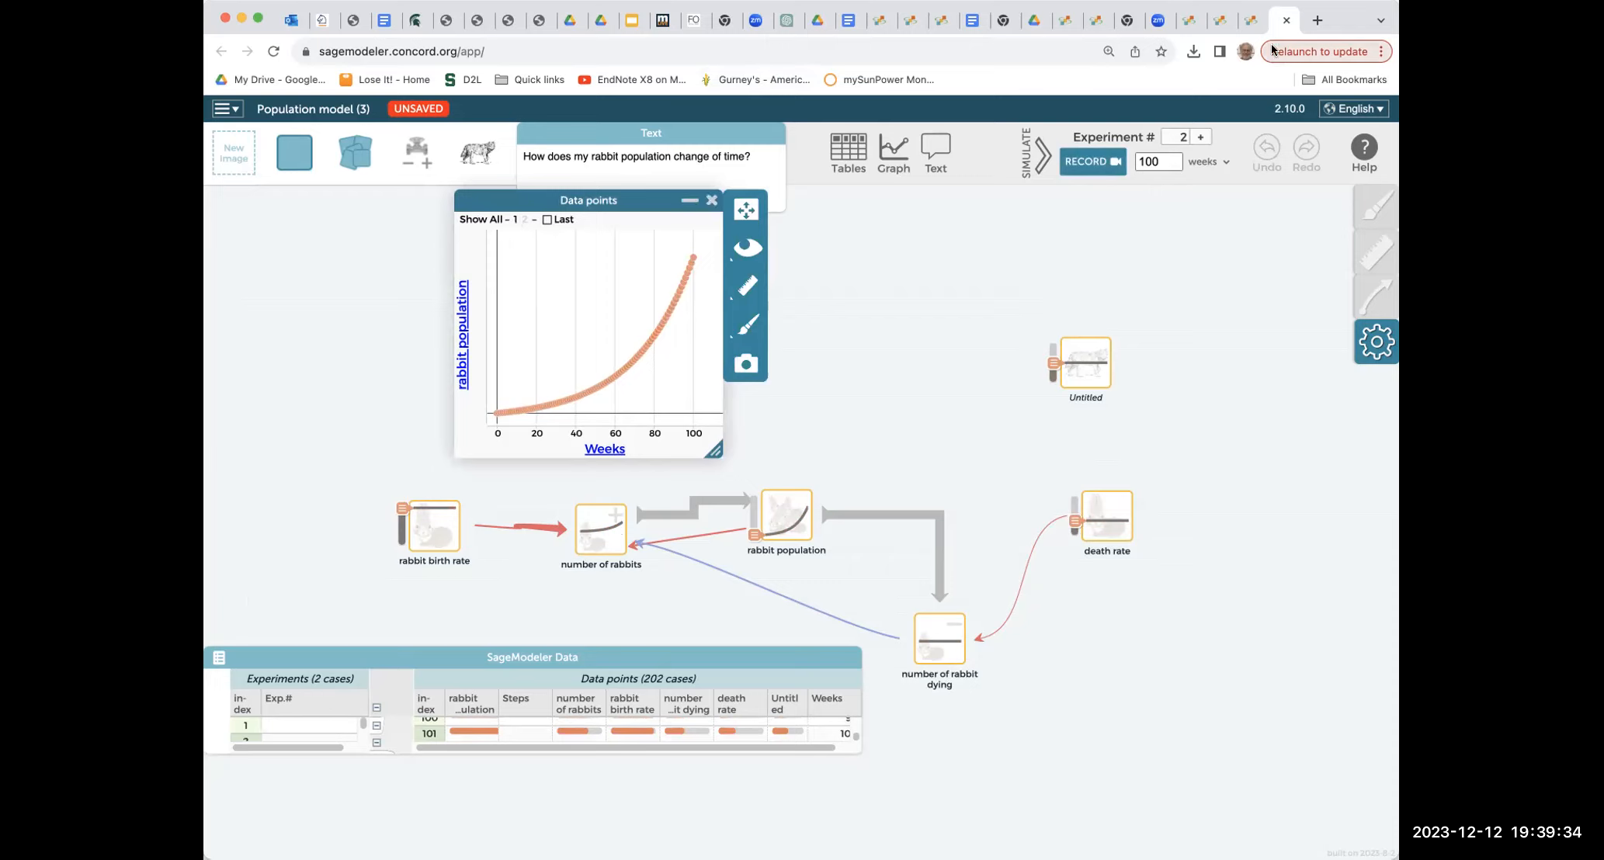
# - Set up experiment 3, readjust the death rate slider, record 100 weeks, and show only the last experiment on the graph
pyautogui.click(1199, 139)
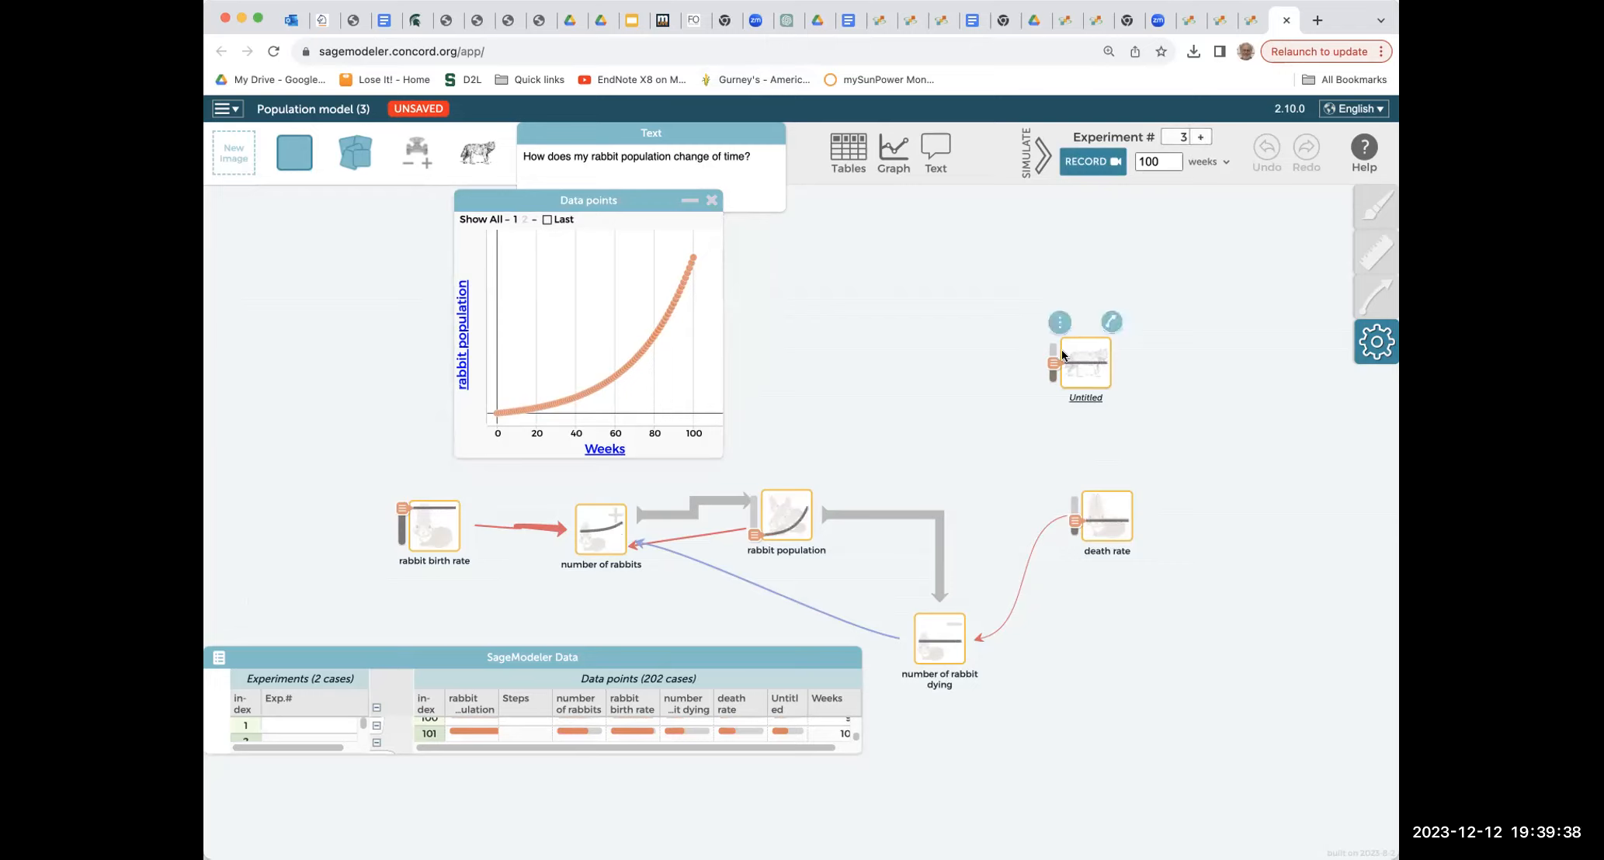
pyautogui.moveTo(1074, 527)
pyautogui.moveTo(1073, 528); pyautogui.dragTo(1074, 524)
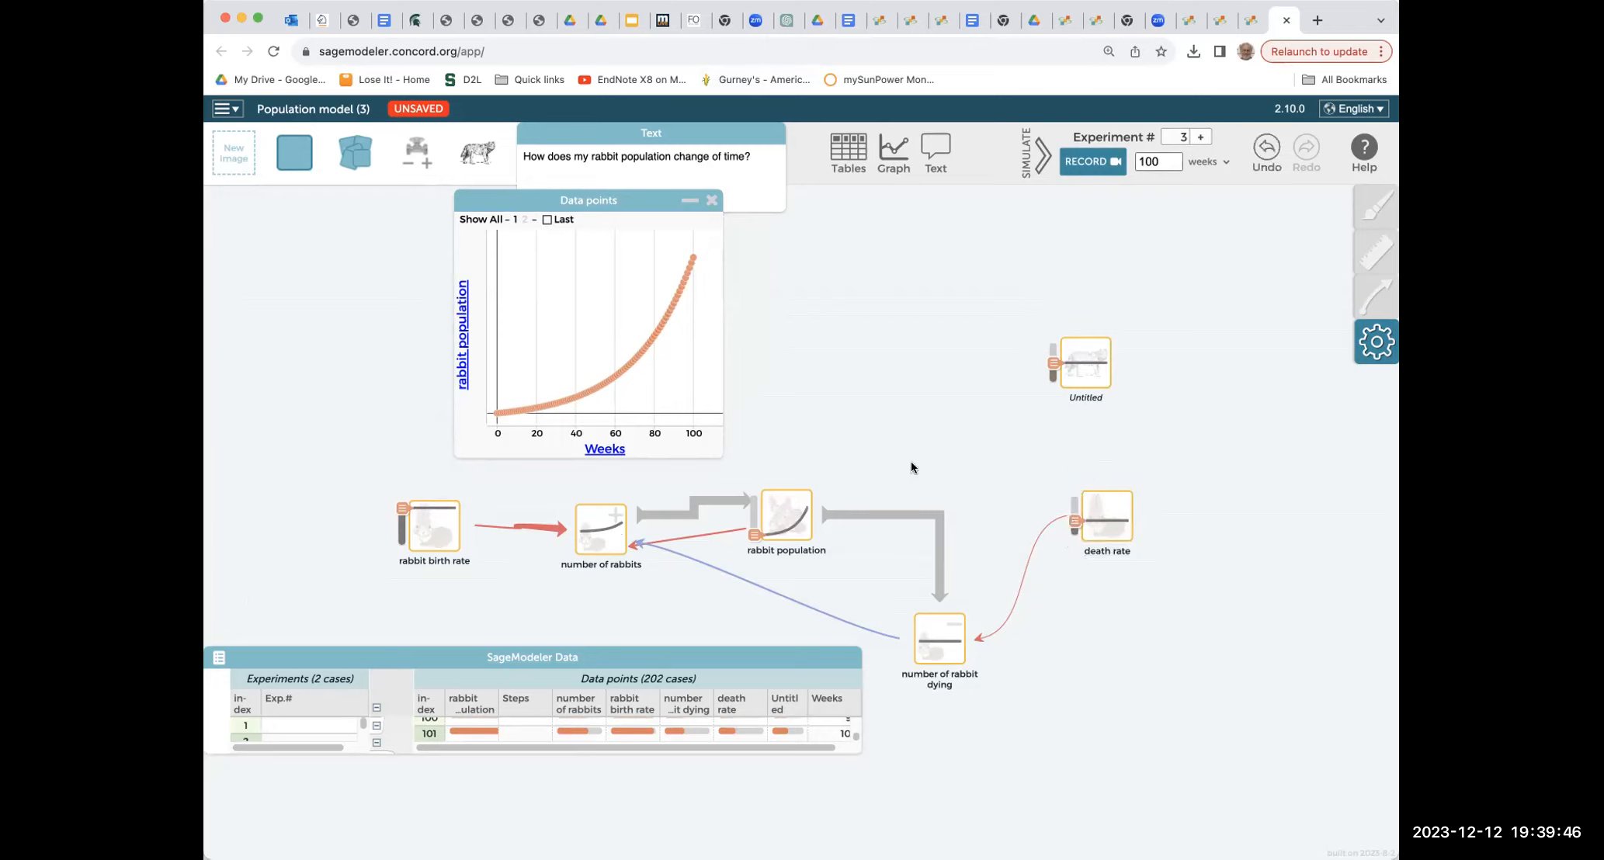
pyautogui.click(1103, 166)
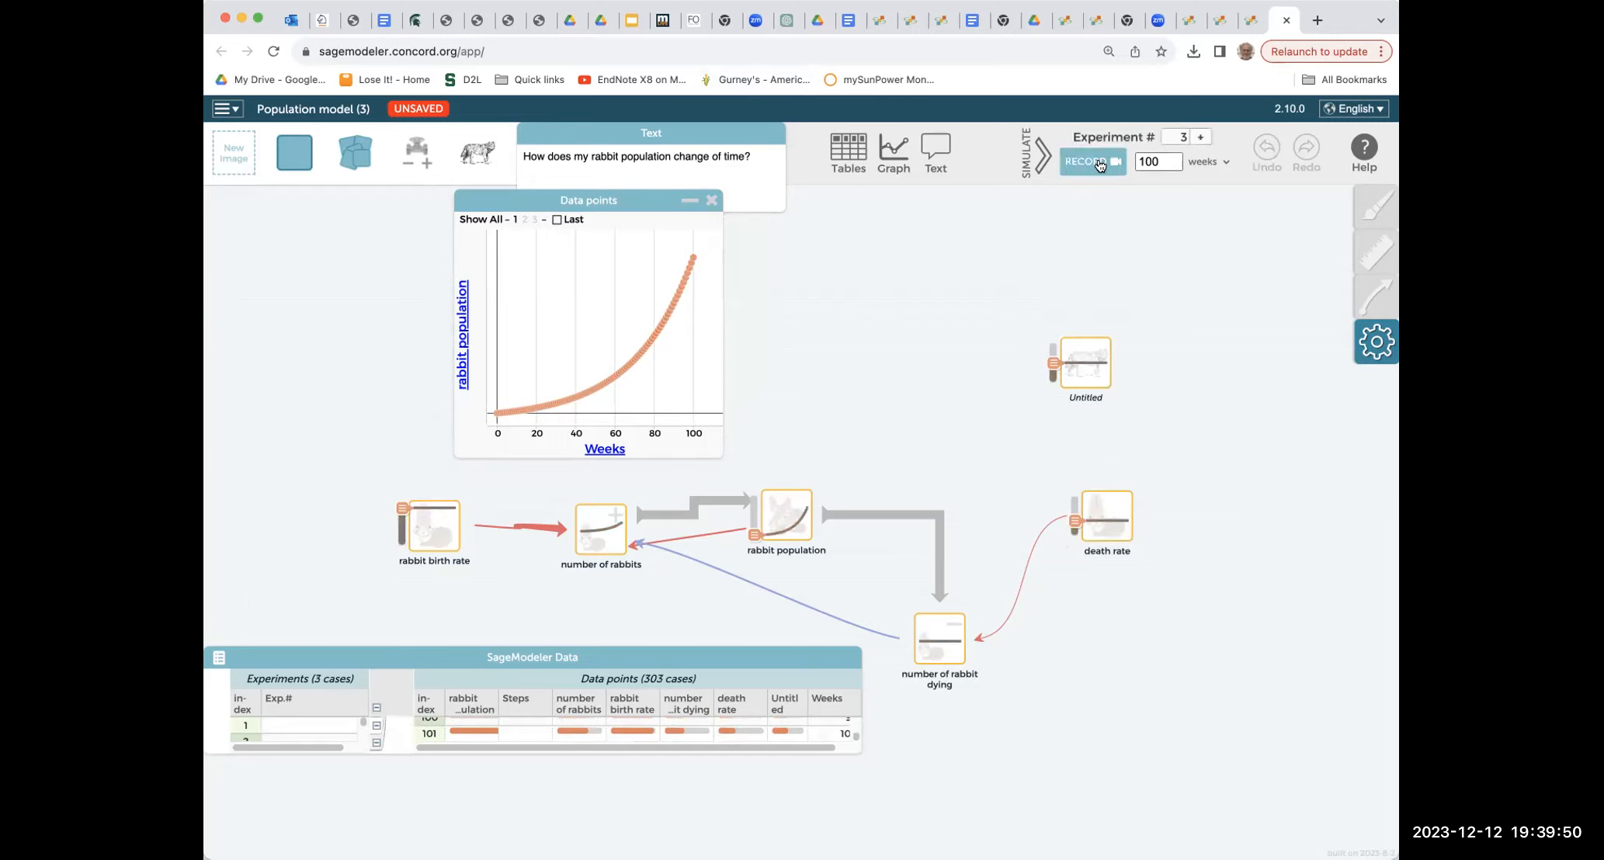
pyautogui.click(639, 385)
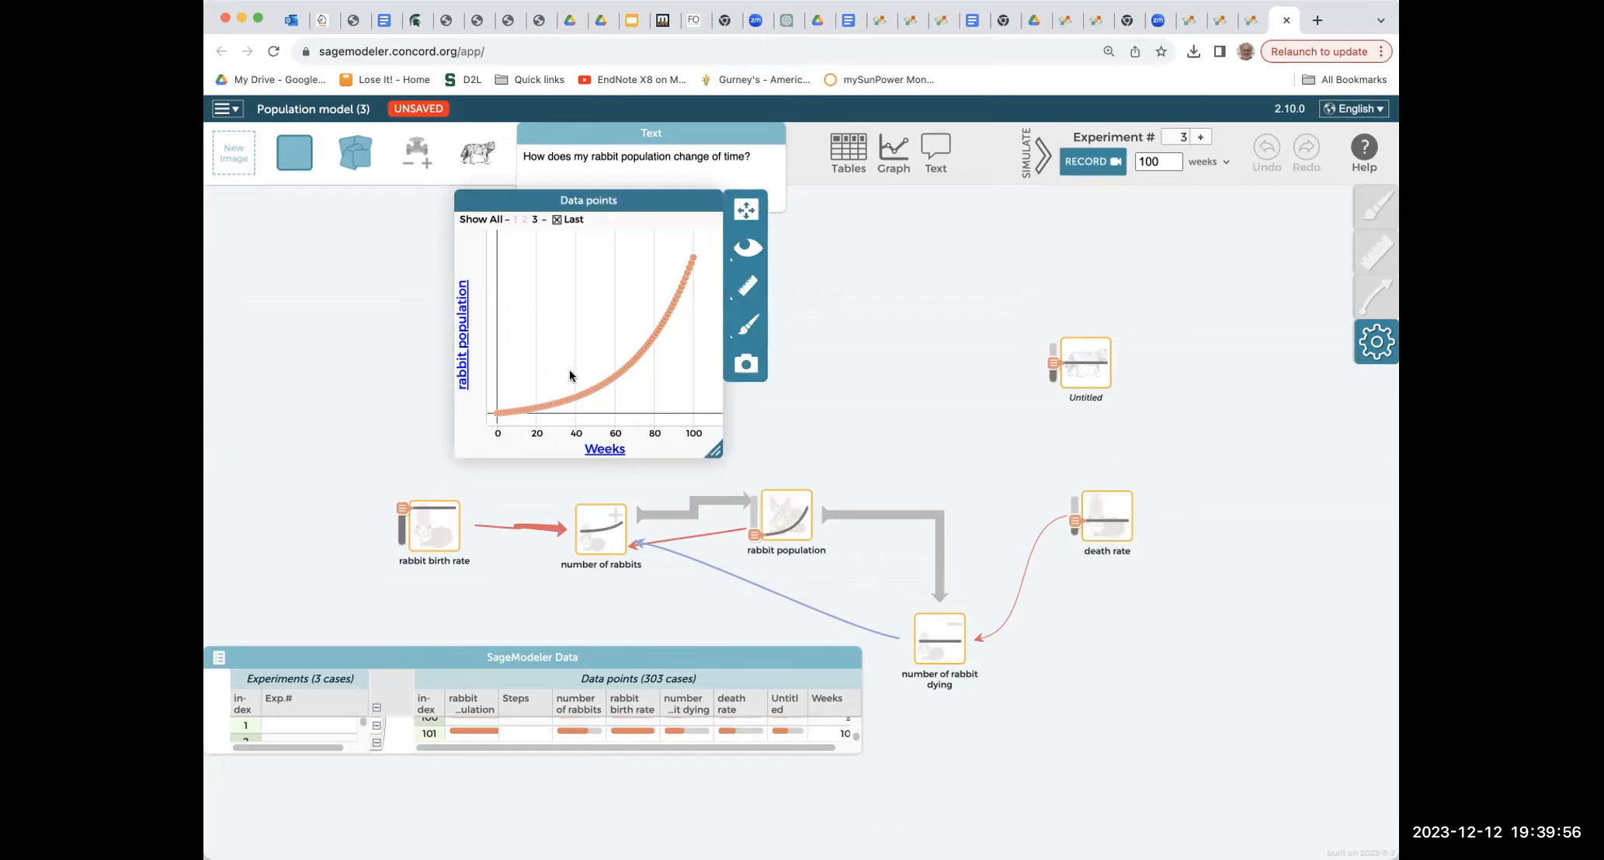
pyautogui.moveTo(594, 557)
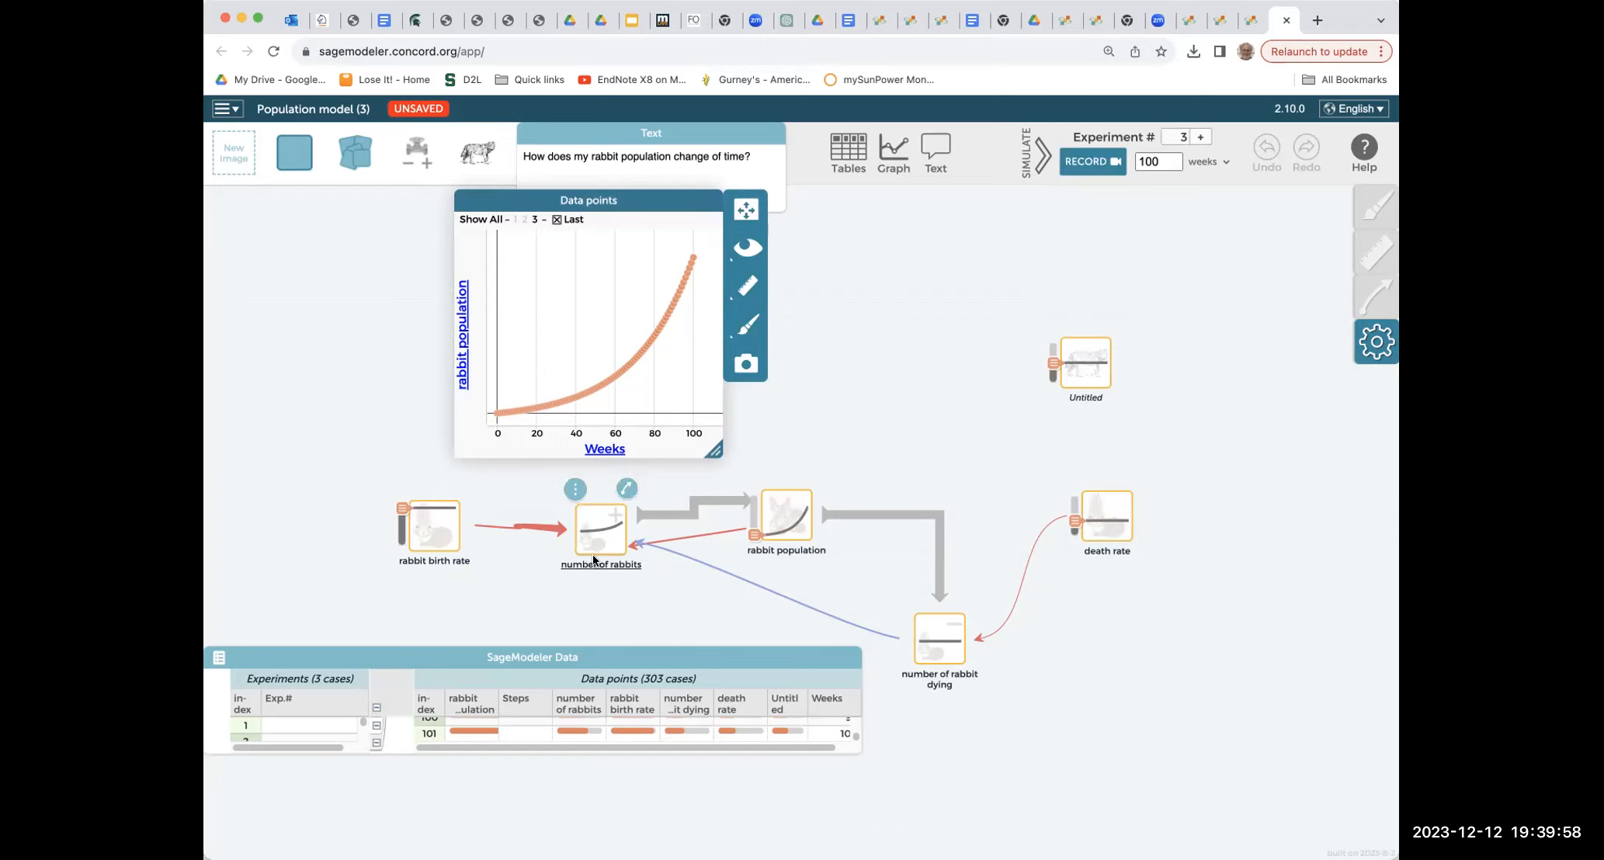
# - Raise the death rate slider above its midpoint, set up experiment 4, and record it over 100 weeks
pyautogui.moveTo(1070, 530)
pyautogui.moveTo(1072, 526); pyautogui.dragTo(1075, 509)
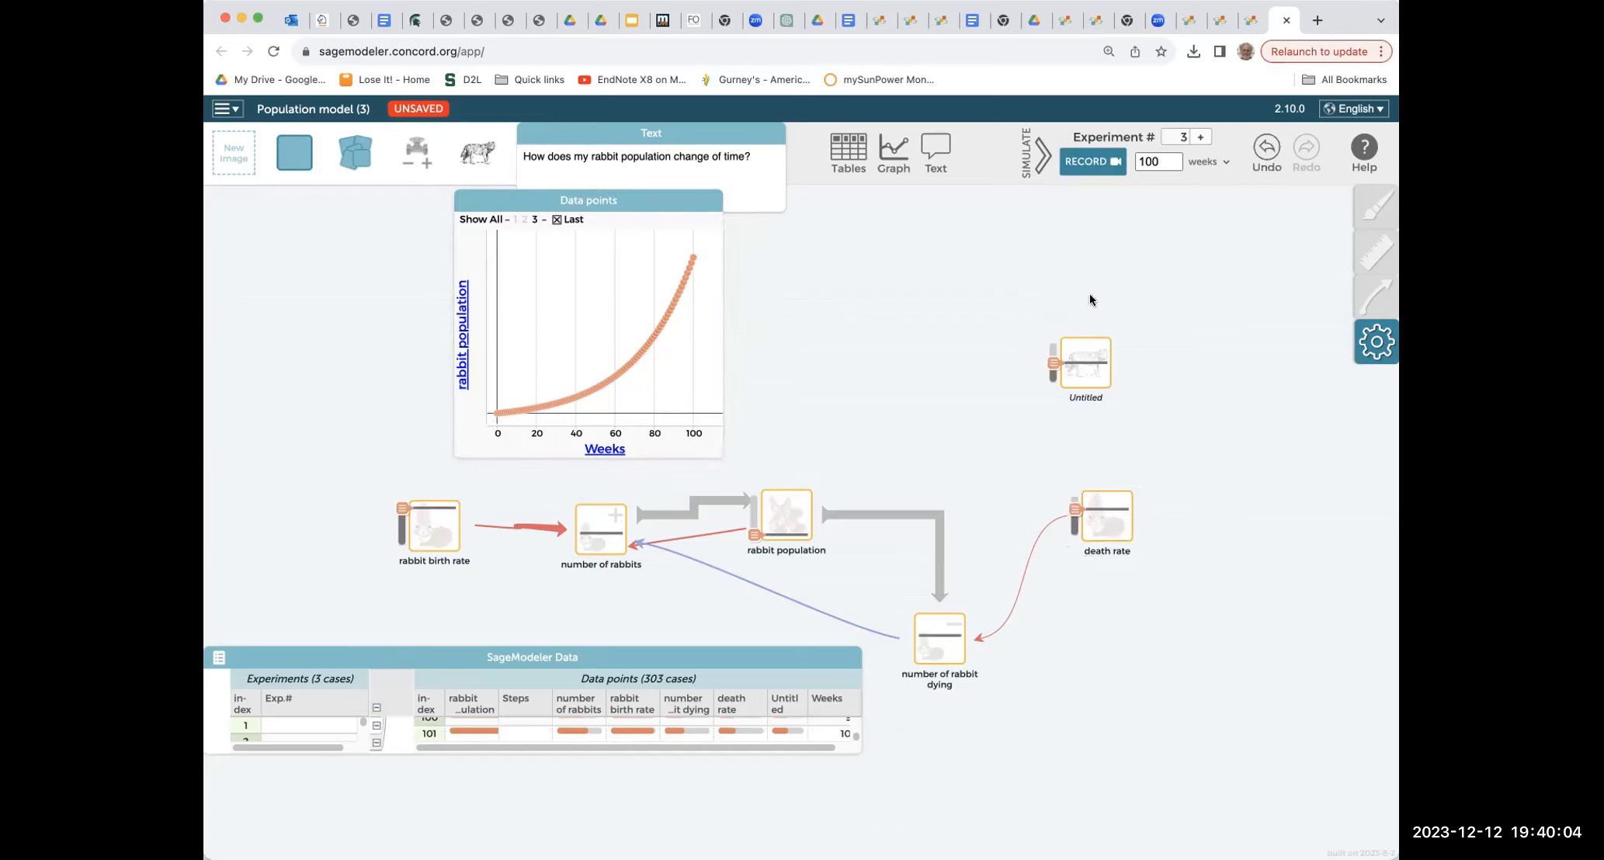
pyautogui.click(1200, 139)
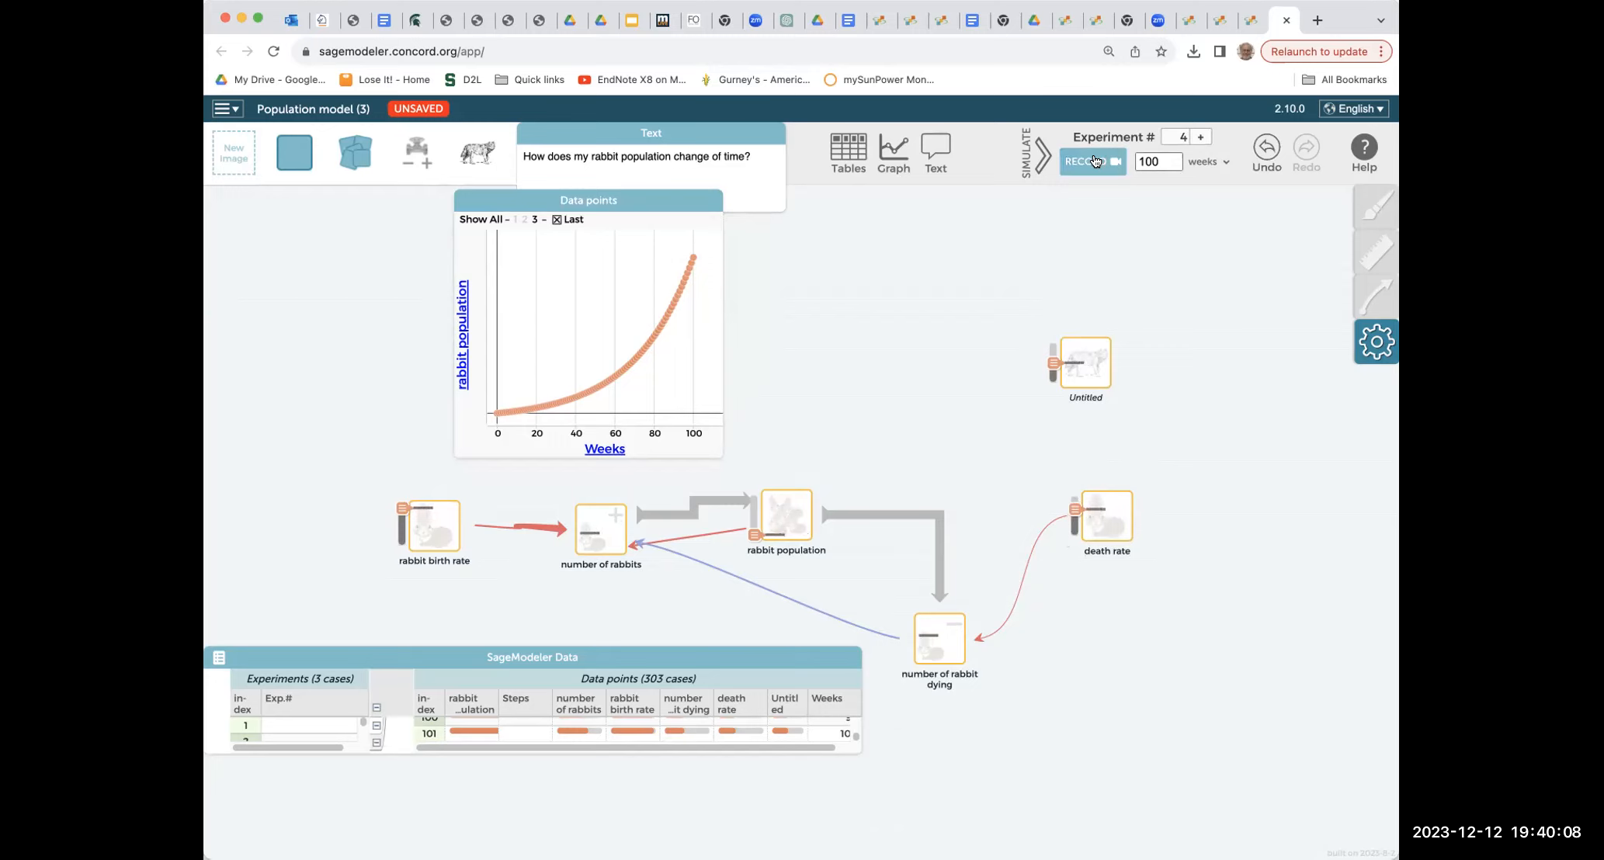
pyautogui.click(1095, 160)
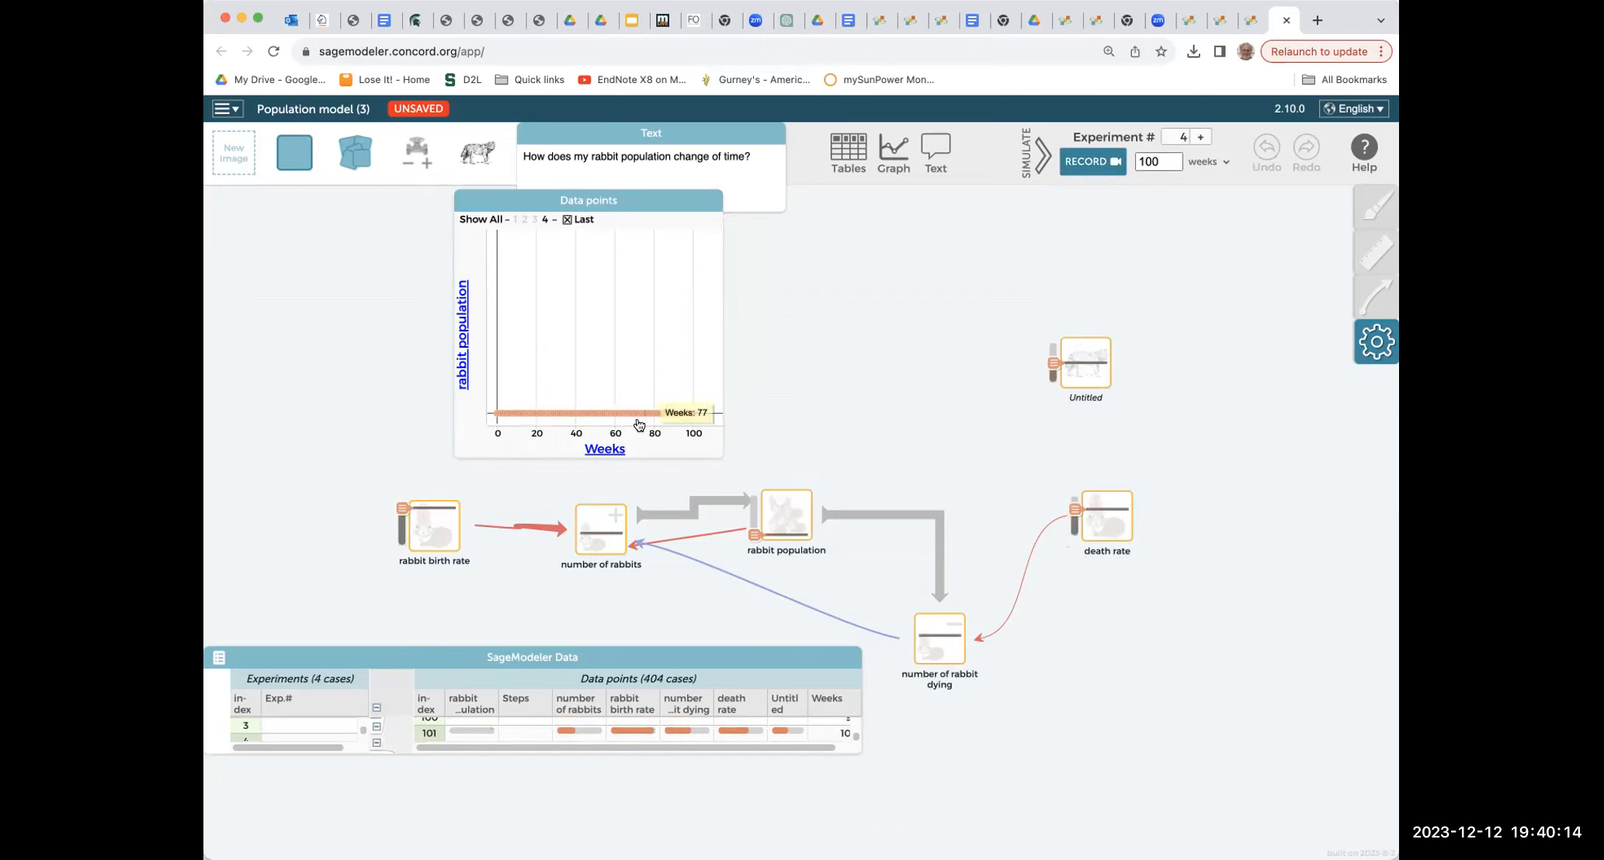
# - Show all four experiments together on the Data points graph, and close the graph
pyautogui.click(585, 378)
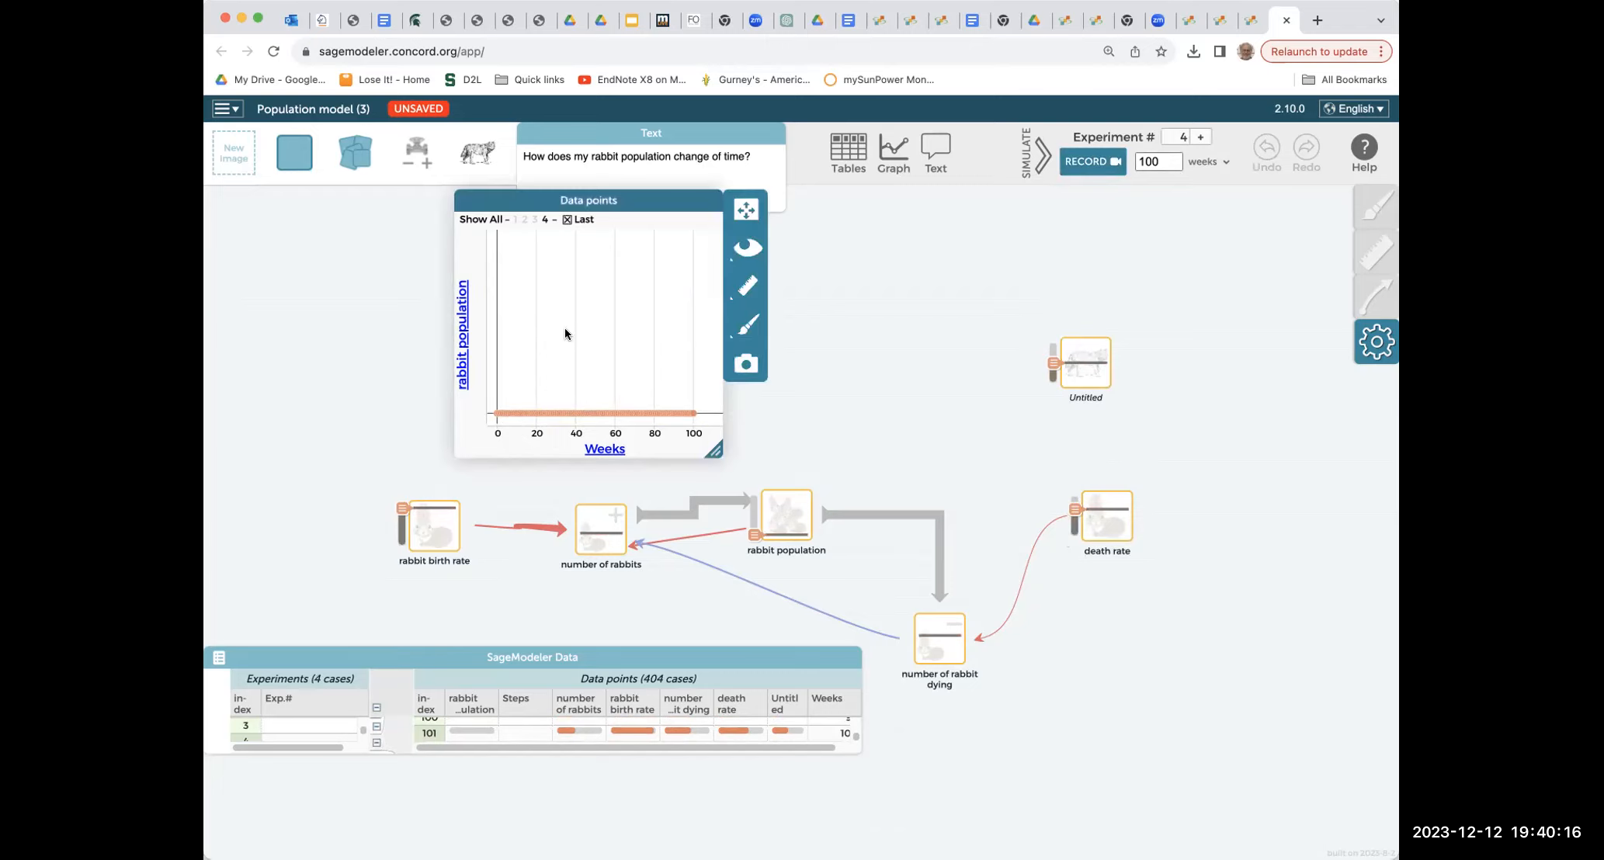
pyautogui.click(533, 221)
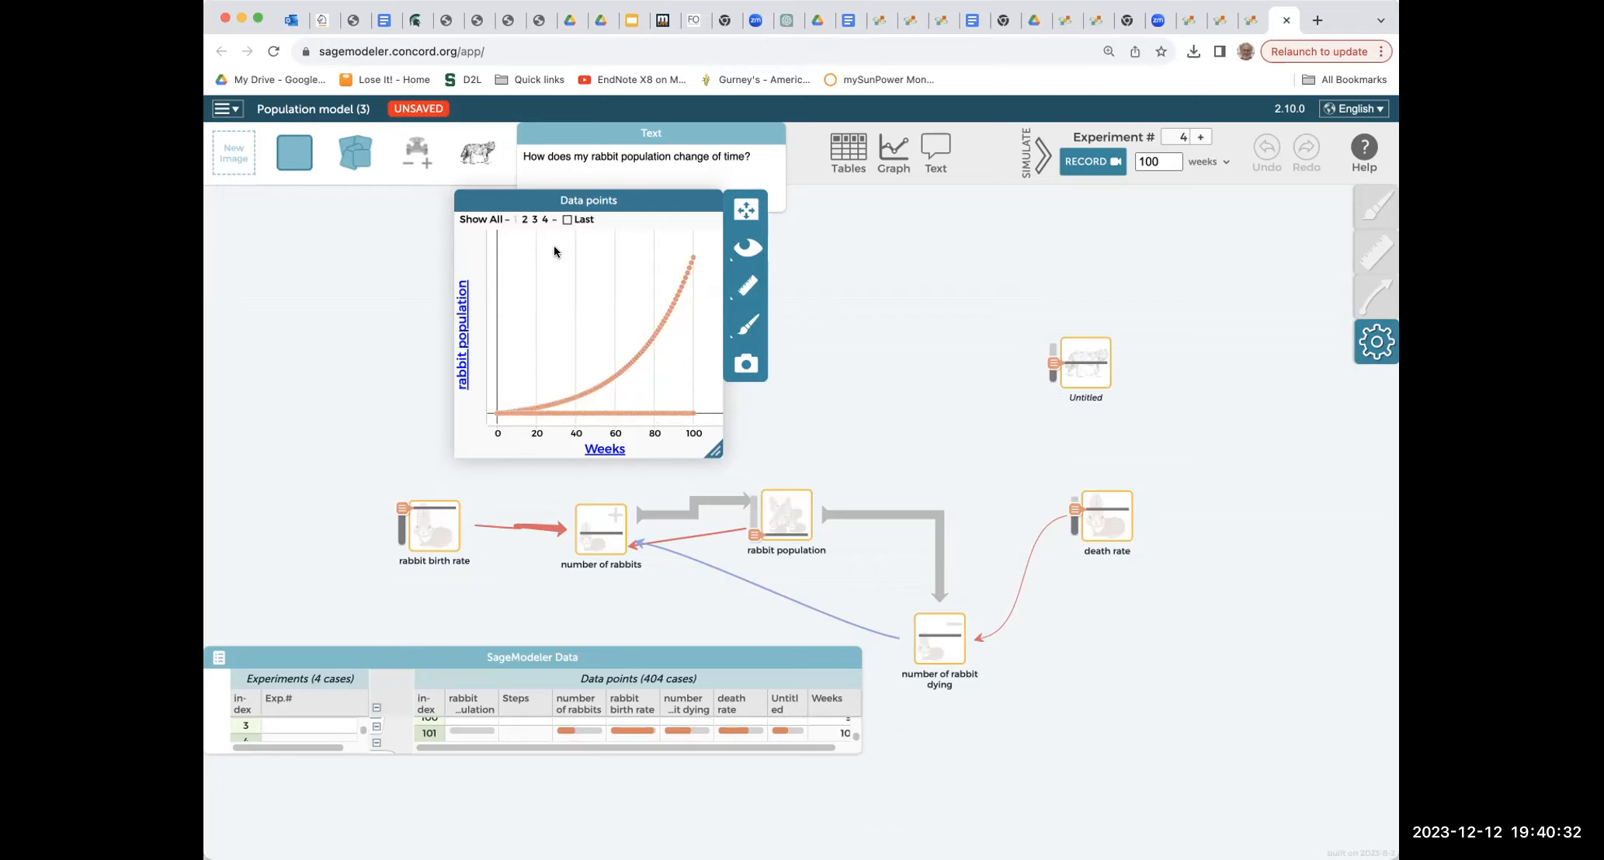
pyautogui.click(515, 219)
pyautogui.click(544, 194)
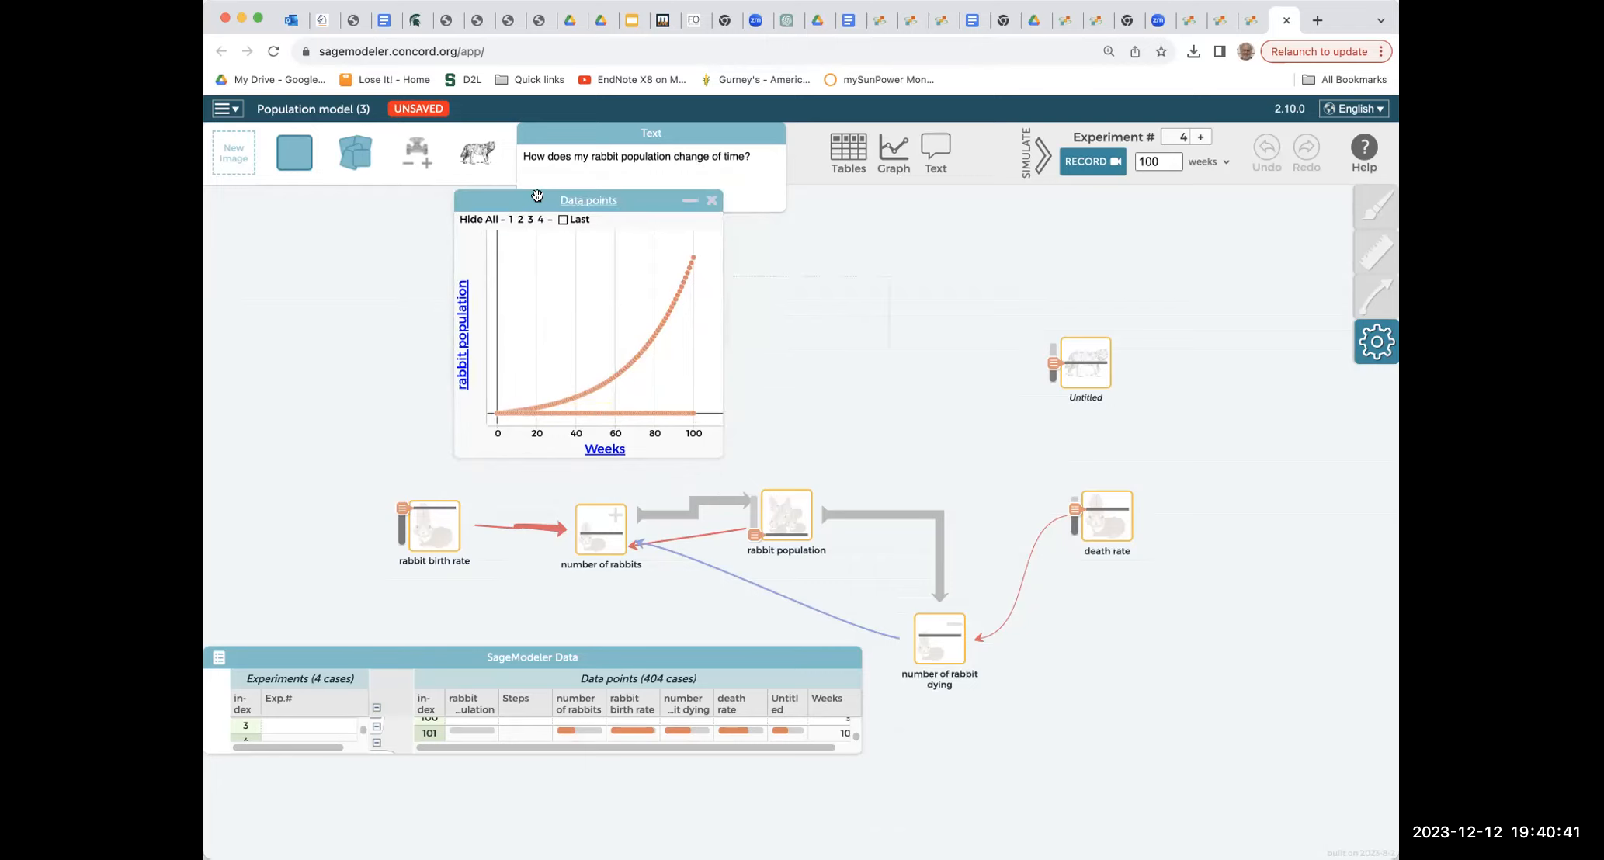
pyautogui.click(712, 199)
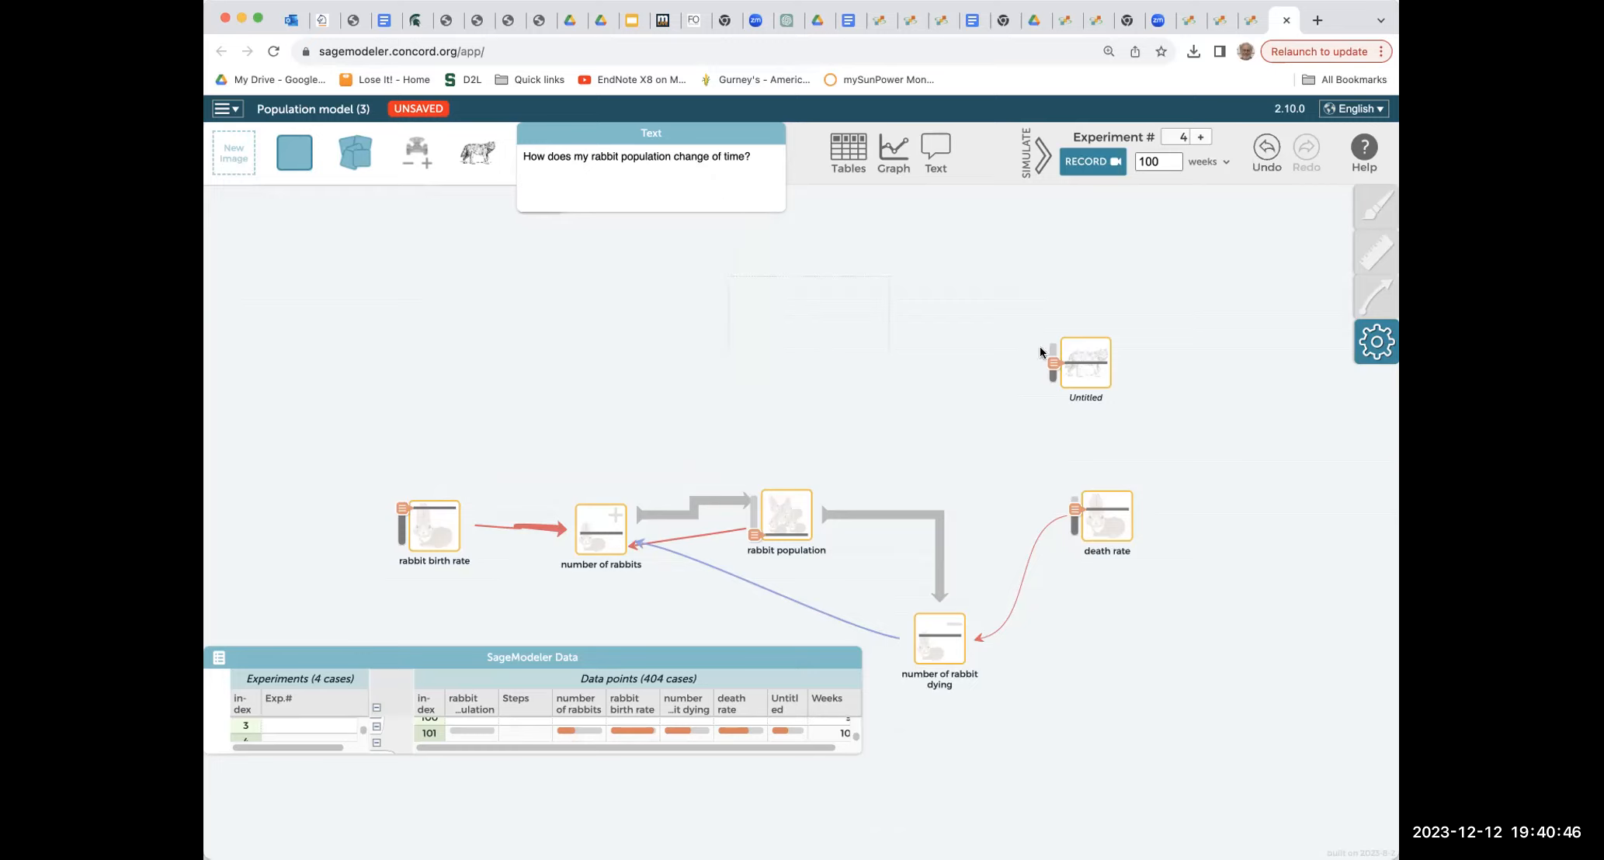
# - Move the untitled animal variable above rabbit population, link it to number of rabbit dying, and name it predators
pyautogui.moveTo(1076, 357); pyautogui.dragTo(784, 353)
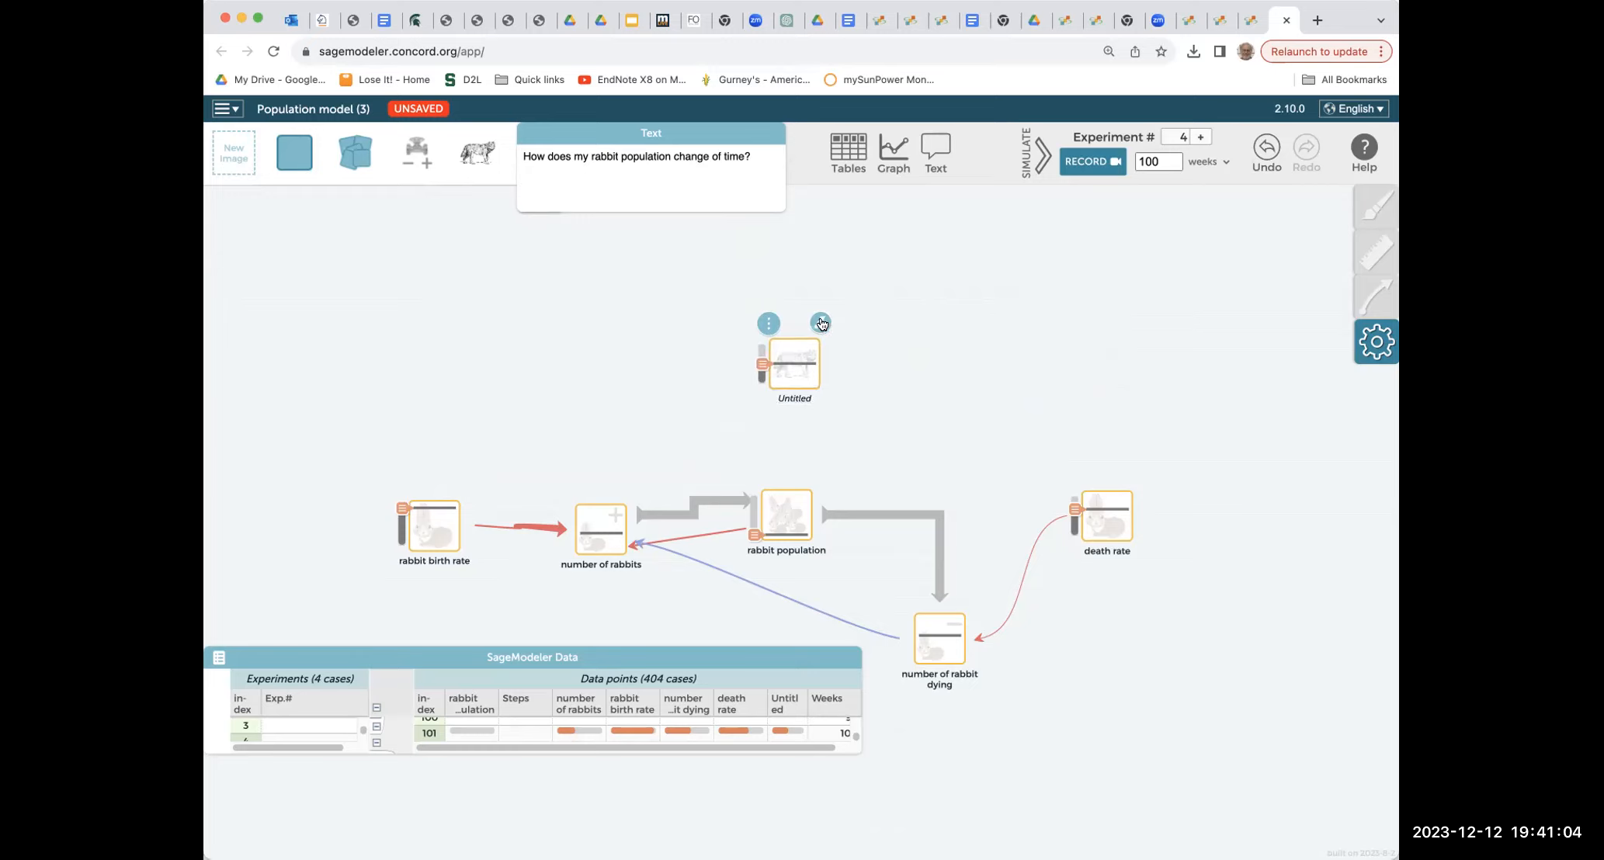
pyautogui.moveTo(820, 323); pyautogui.dragTo(943, 627)
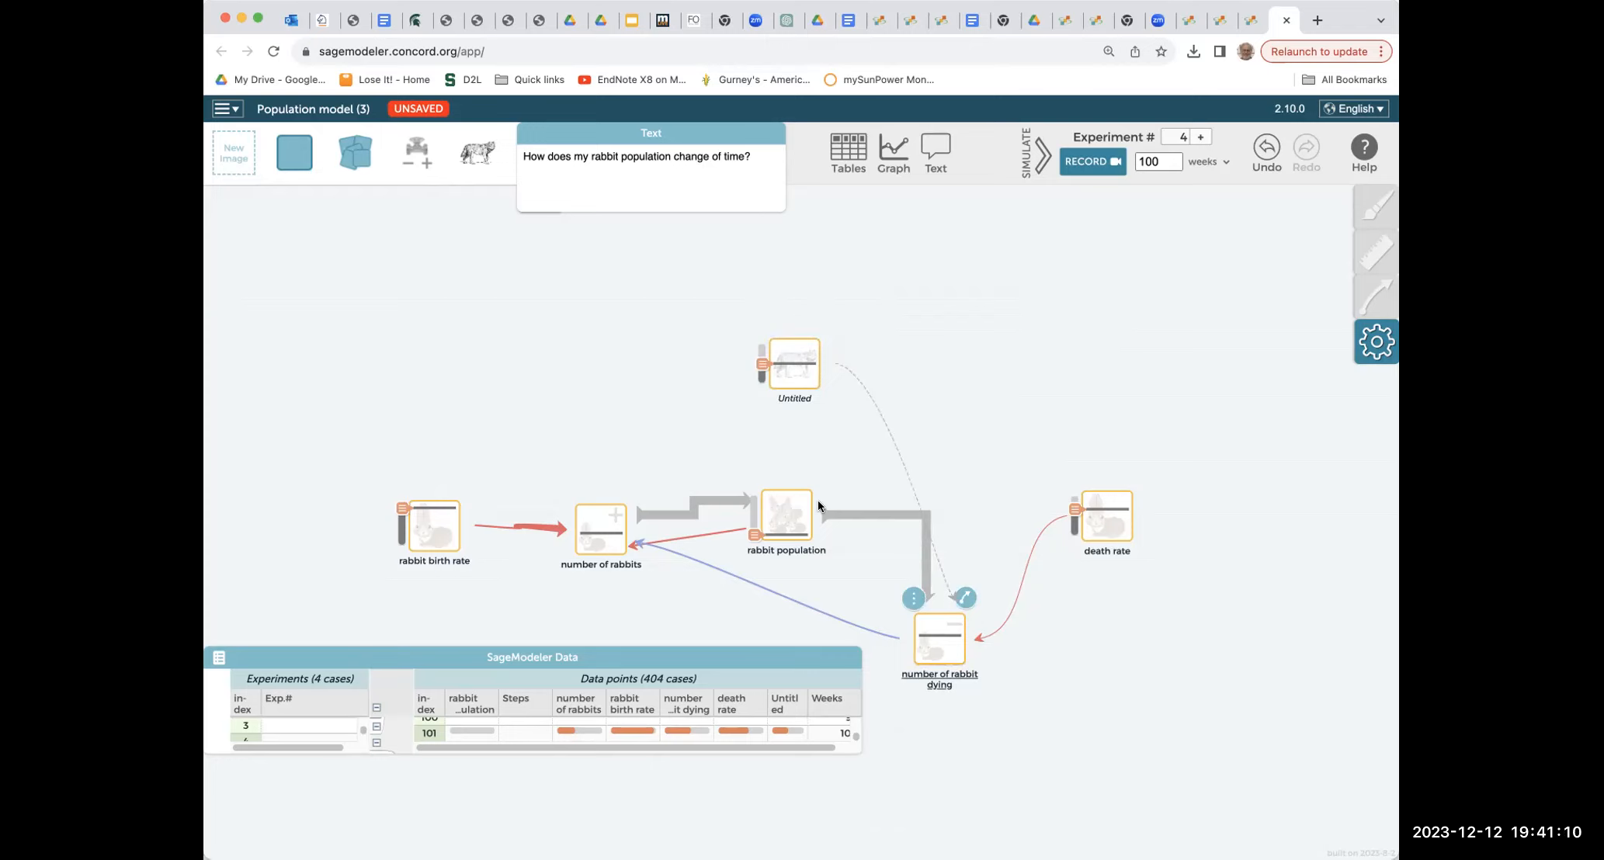
pyautogui.click(804, 409)
pyautogui.doubleClick(789, 405)
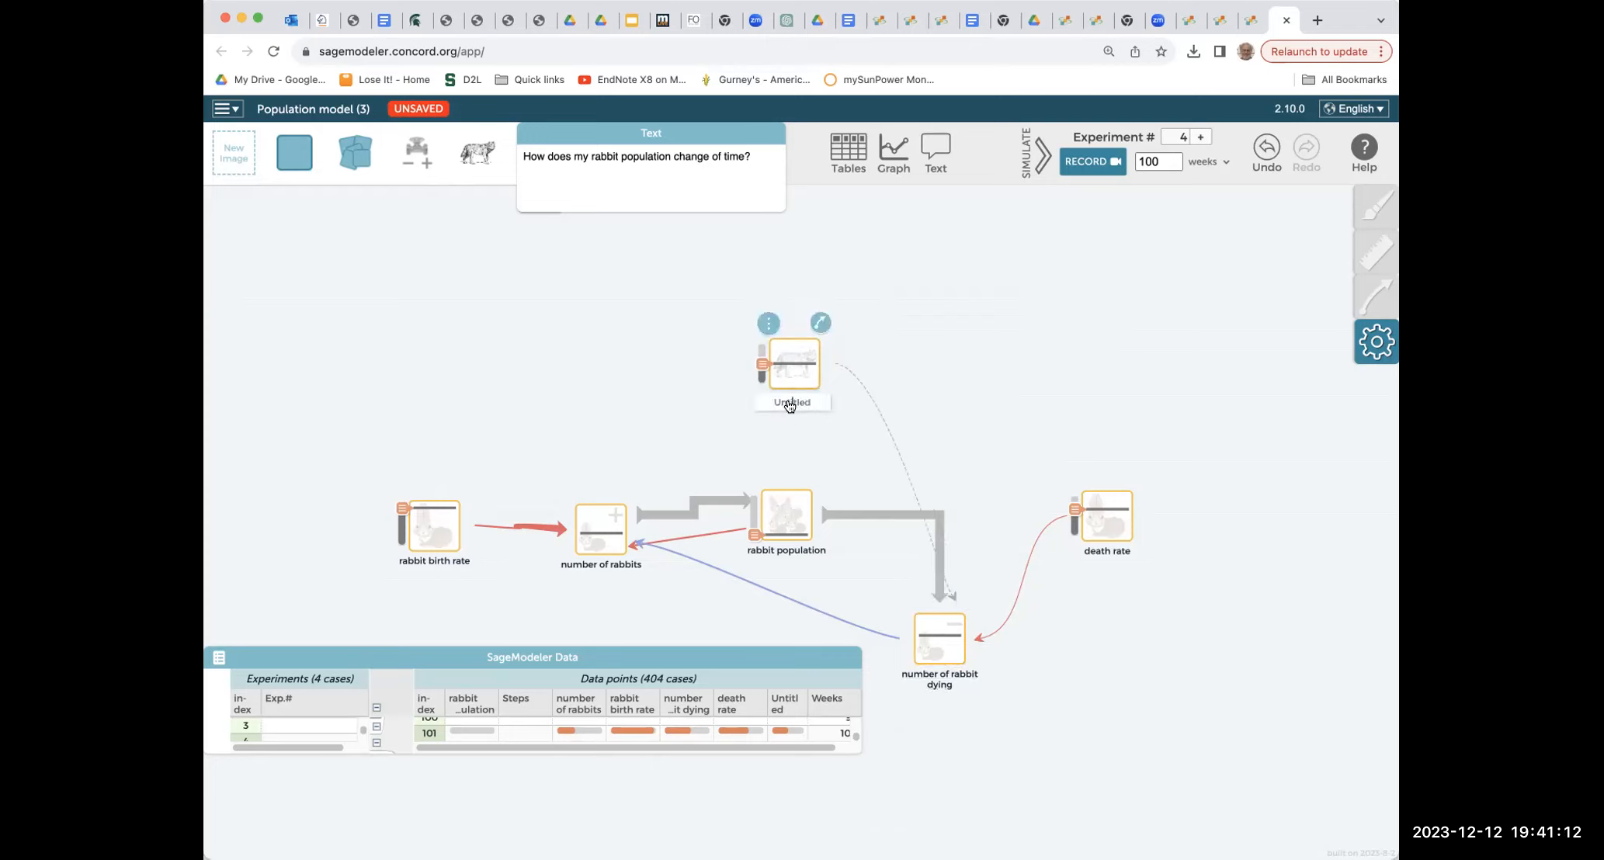
pyautogui.write('predators')
pyautogui.click(990, 400)
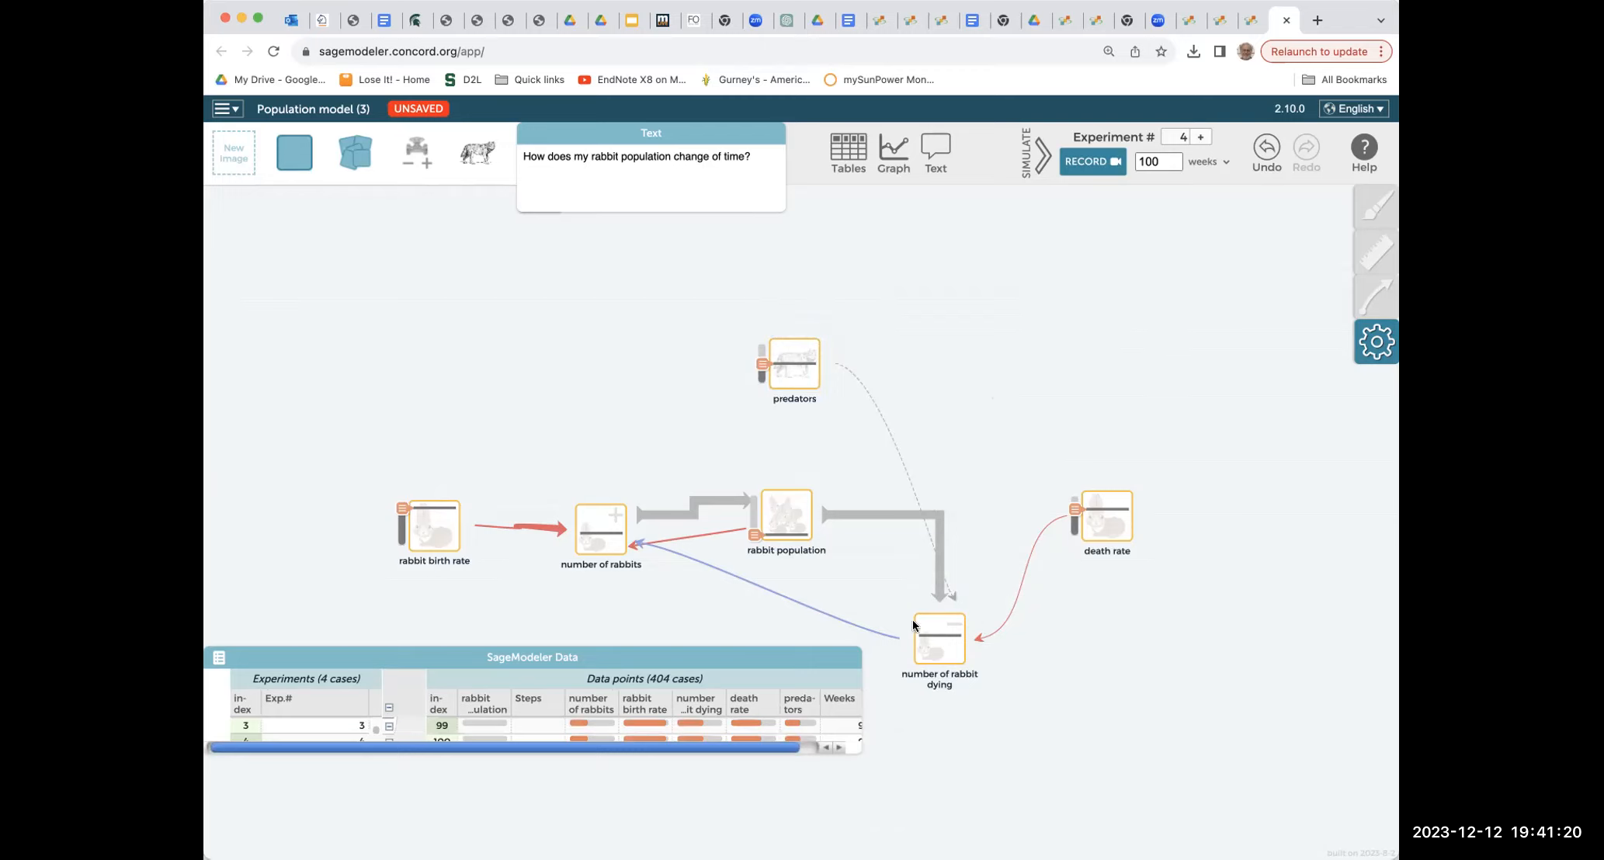
pyautogui.moveTo(931, 642)
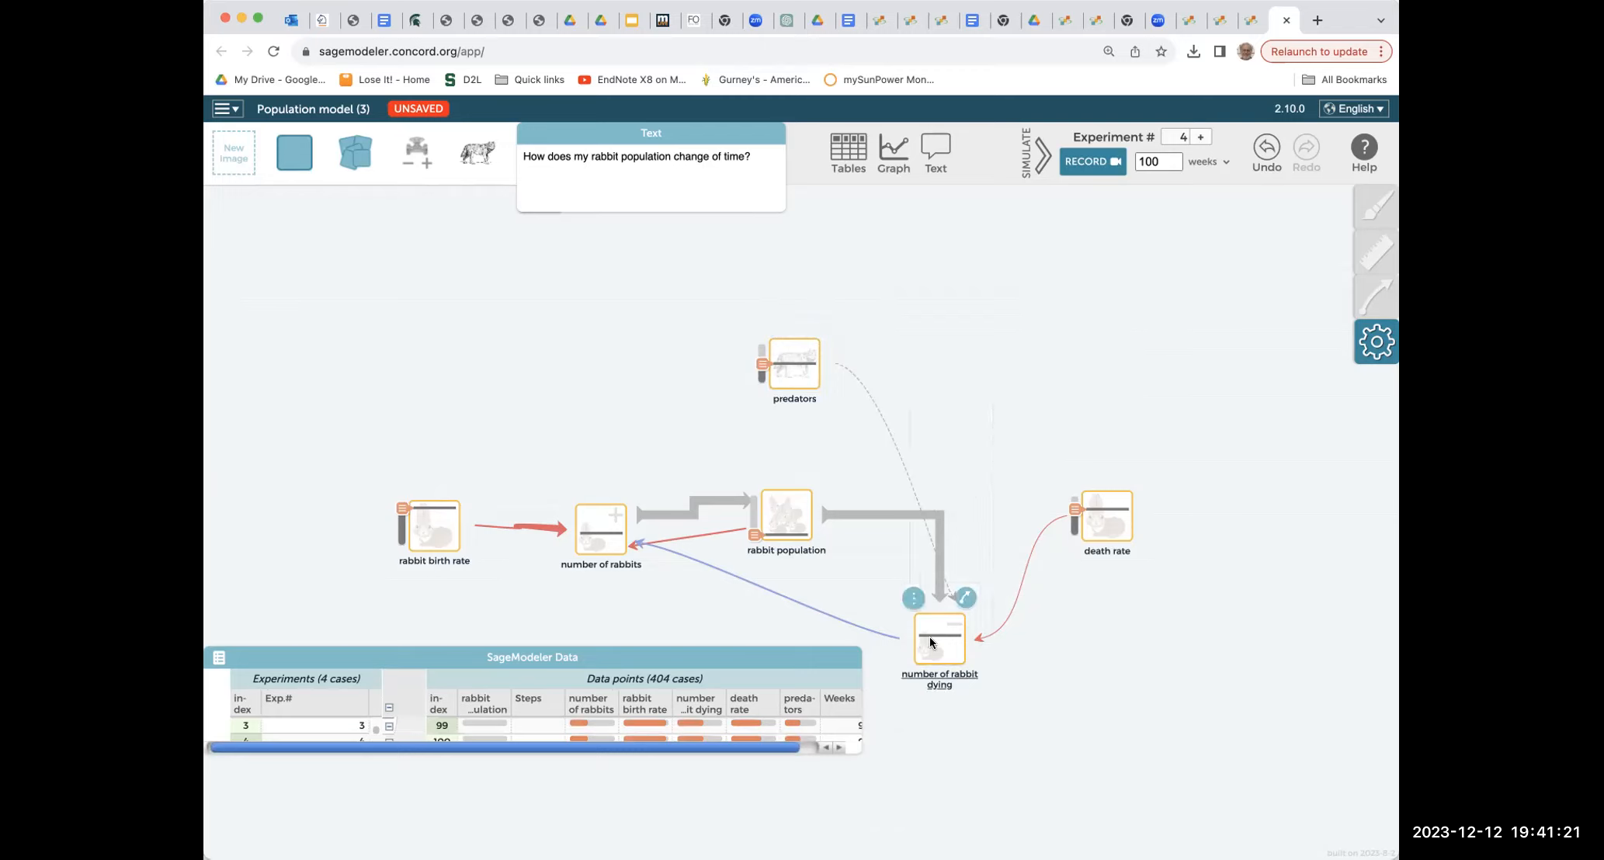
pyautogui.click(1371, 341)
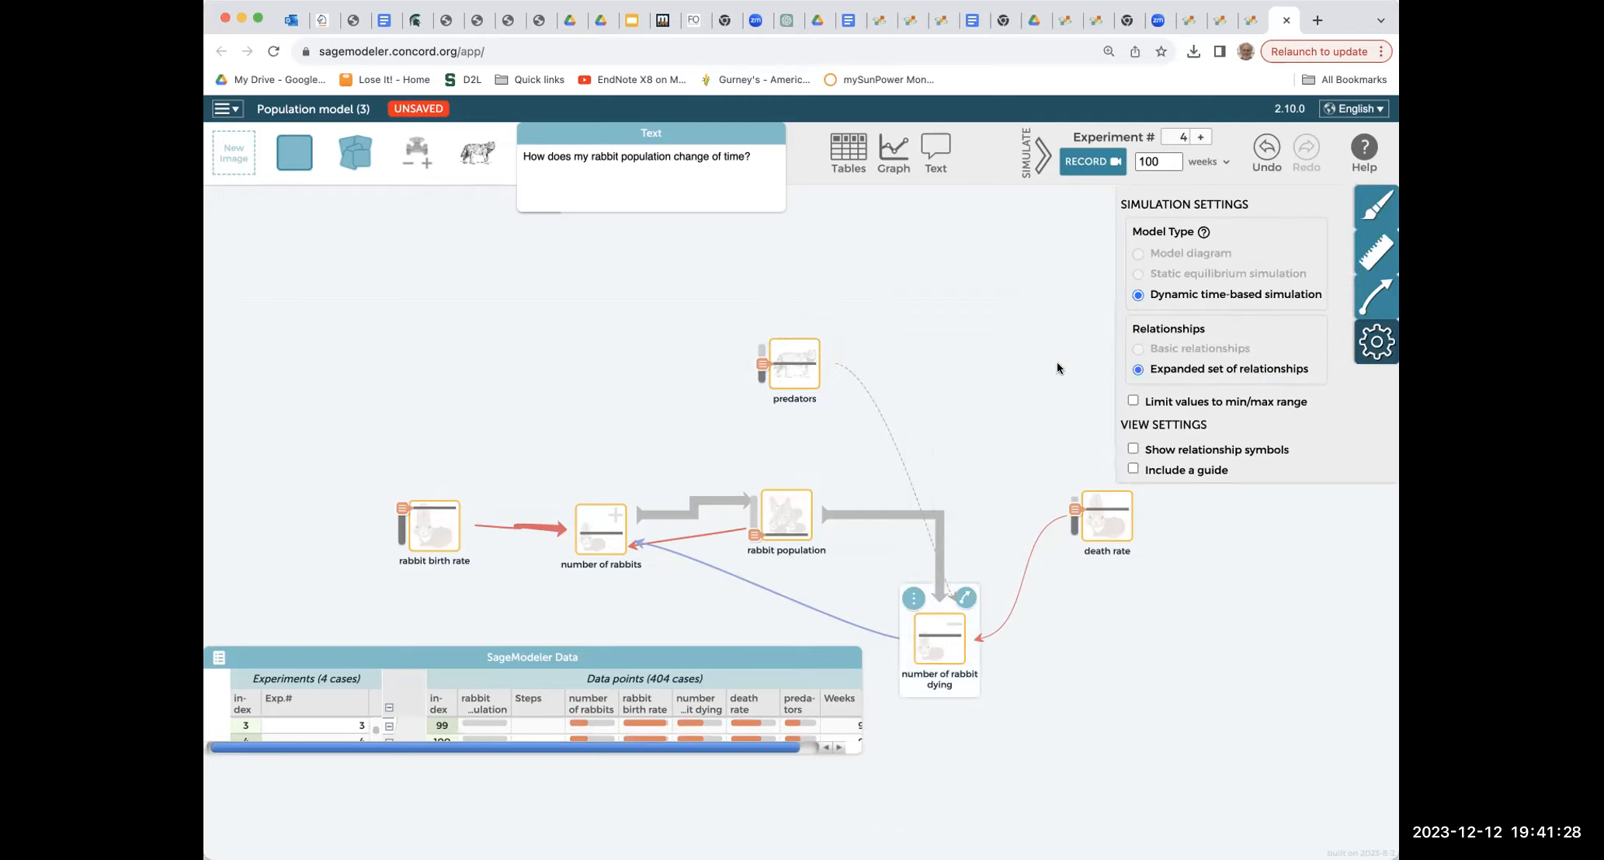
pyautogui.click(1136, 533)
pyautogui.click(1085, 549)
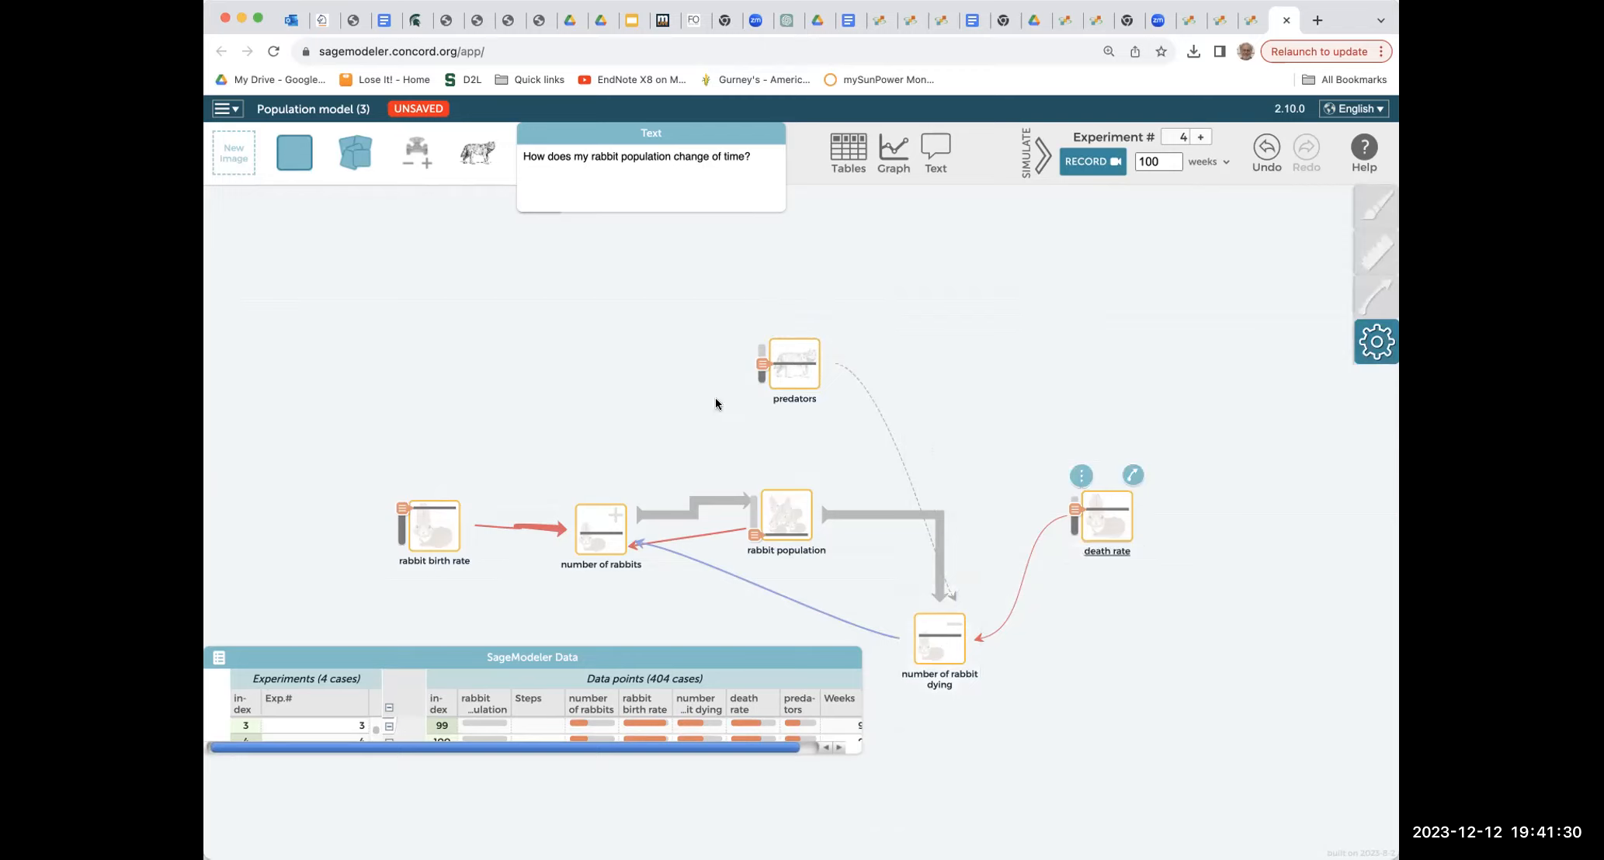
# - Define the link from predators so that an increase in predators causes number of rabbit dying to decrease by a lot
pyautogui.click(931, 659)
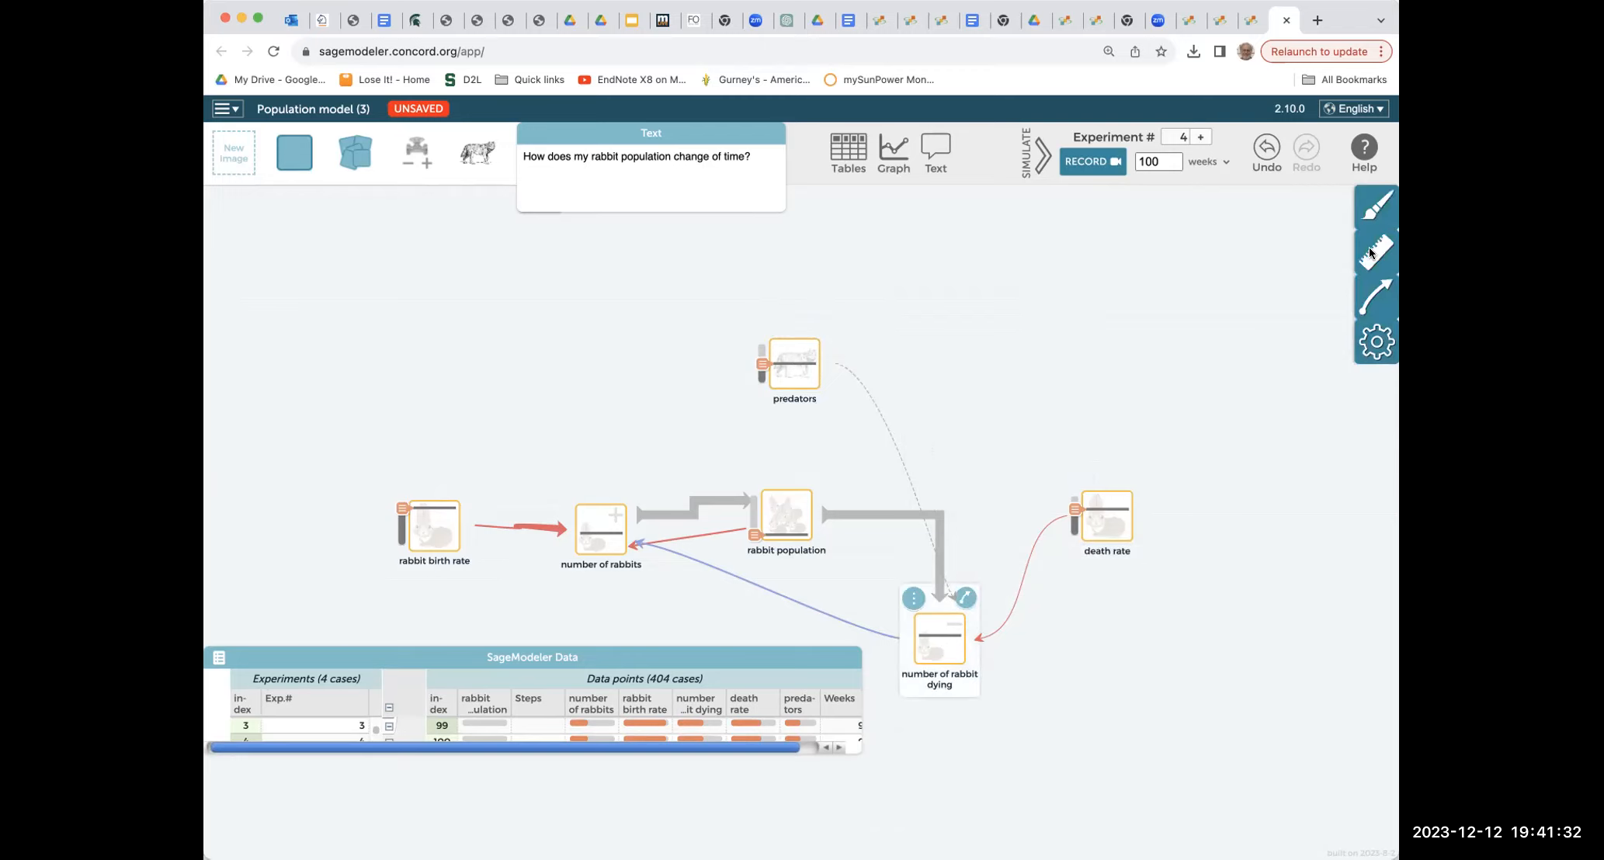
pyautogui.click(1373, 295)
pyautogui.click(1372, 295)
pyautogui.click(1372, 296)
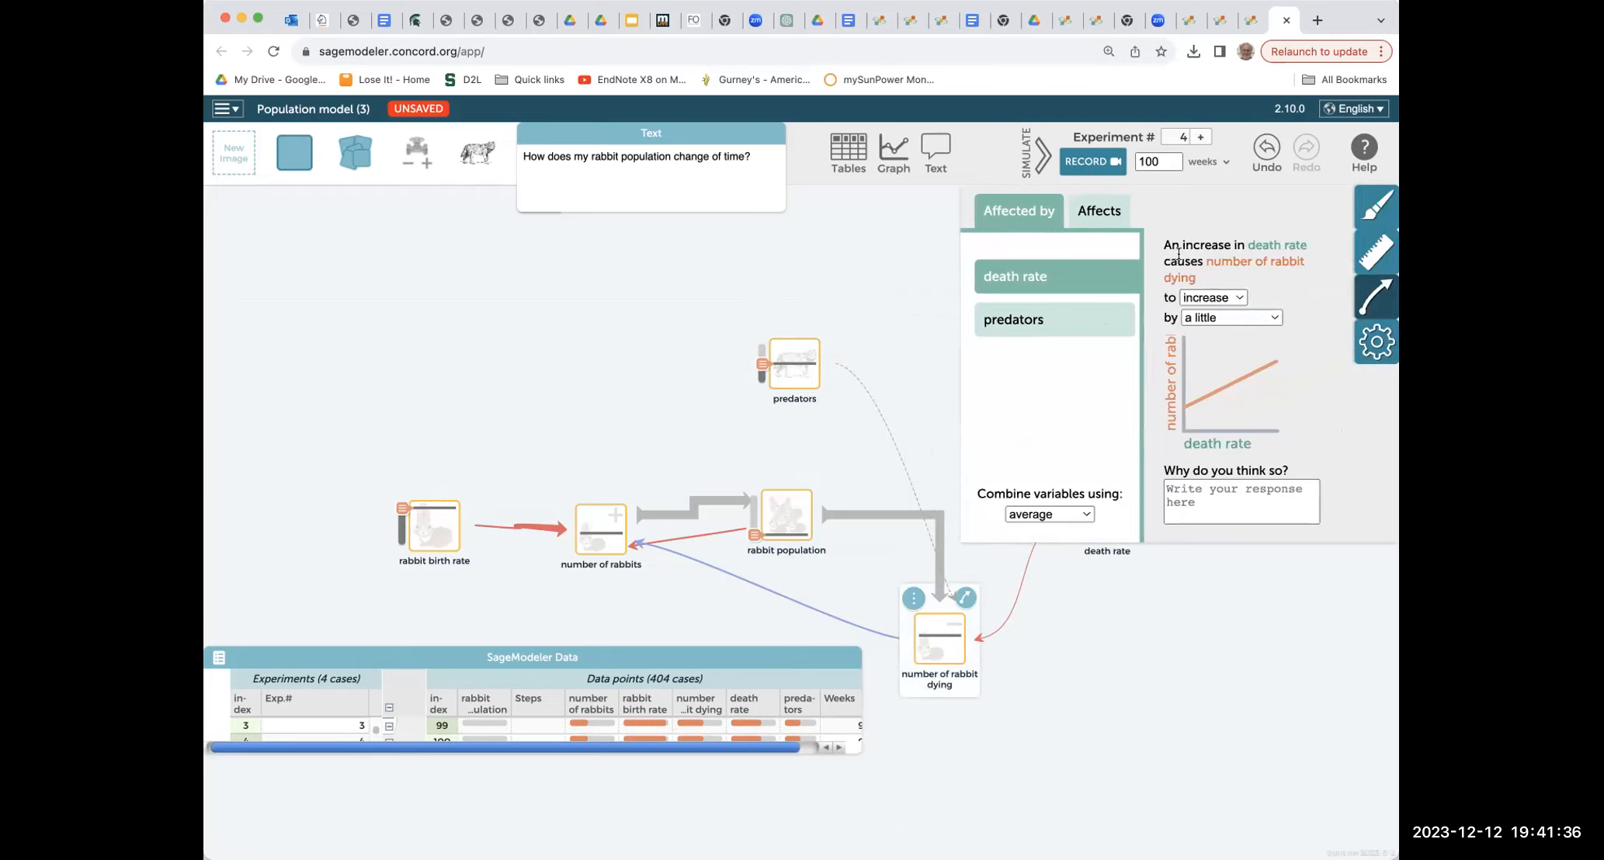
pyautogui.click(1029, 318)
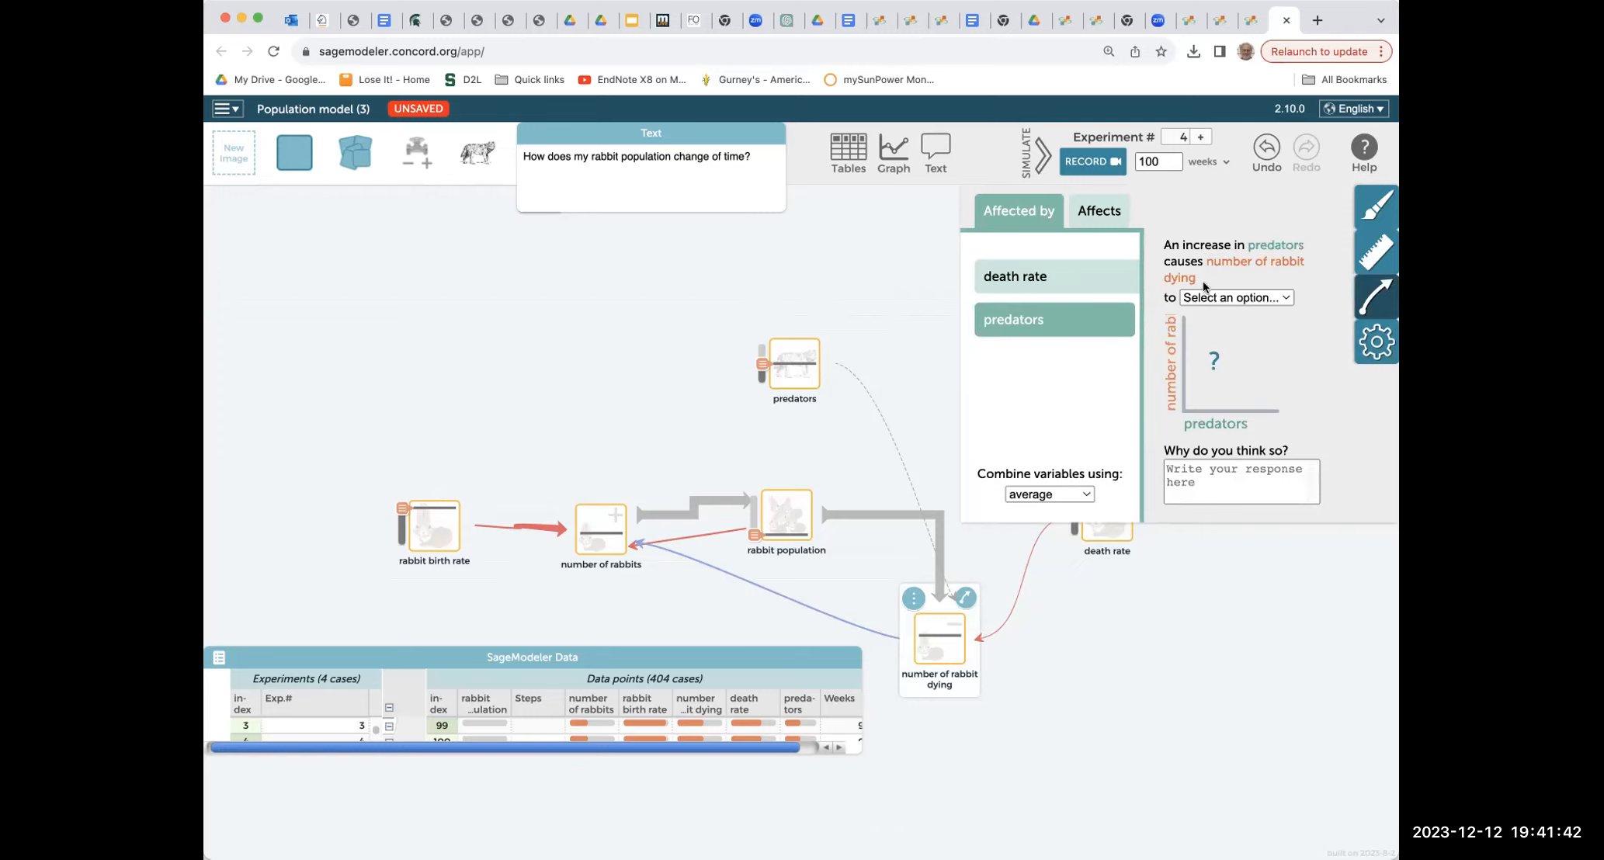
pyautogui.click(1287, 297)
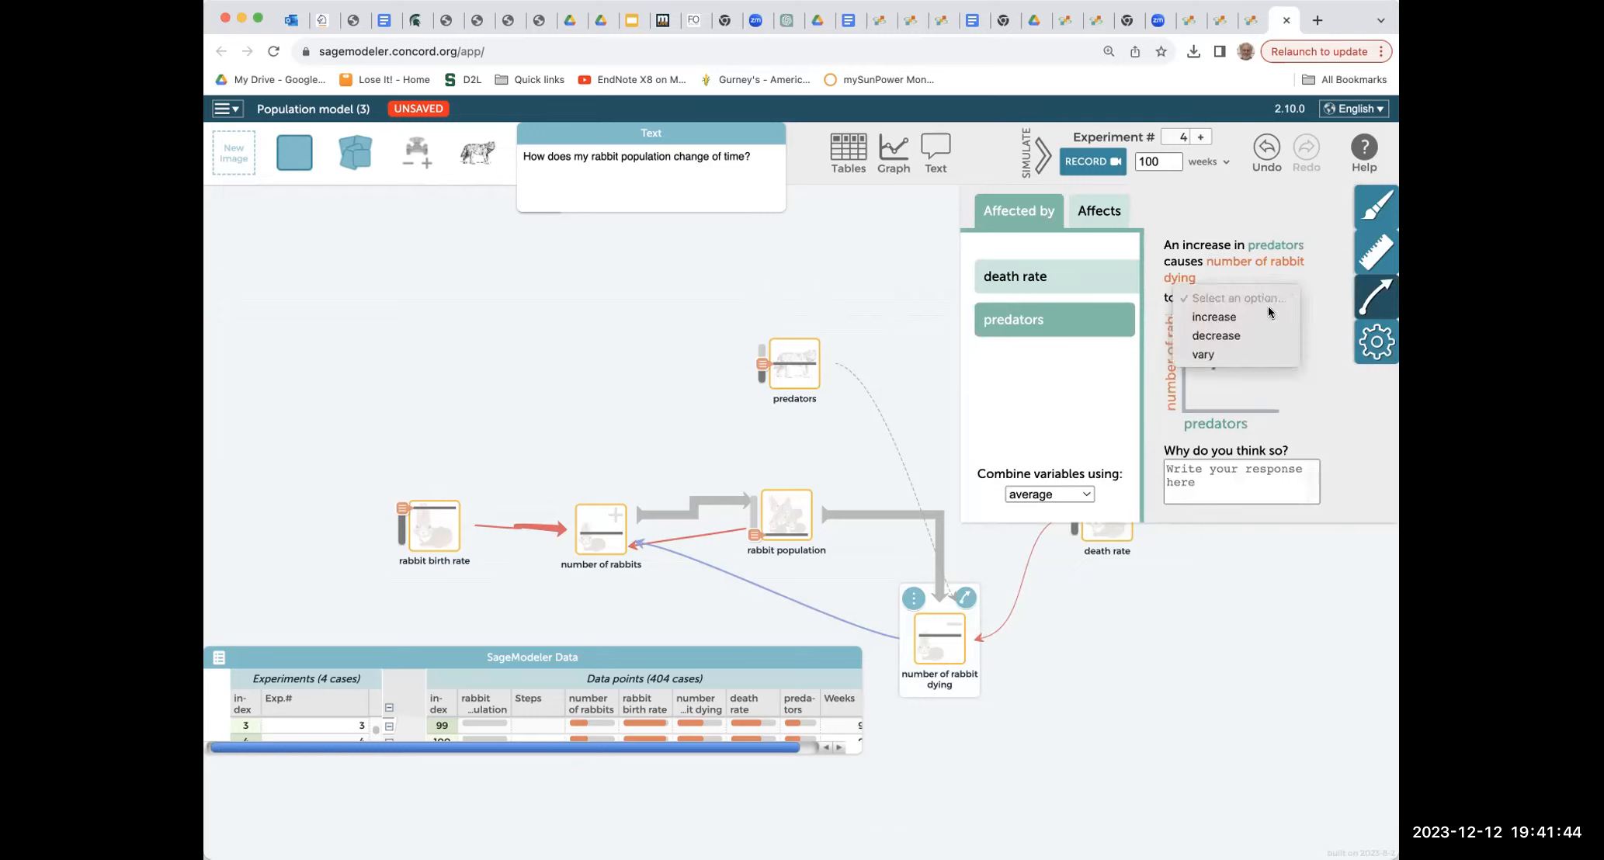
pyautogui.click(1251, 331)
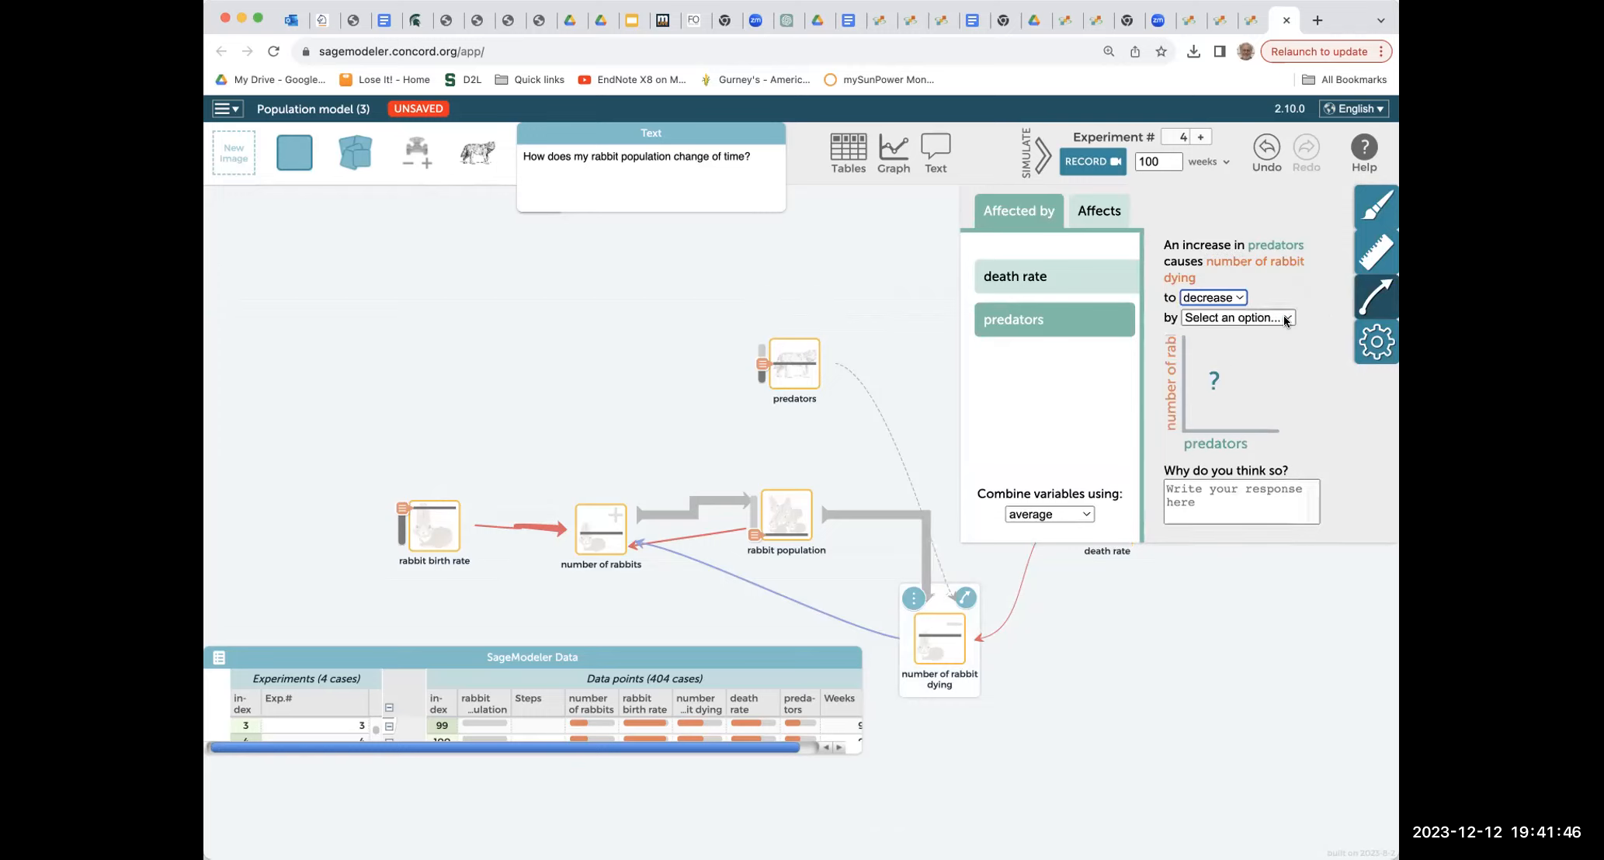
pyautogui.click(1283, 319)
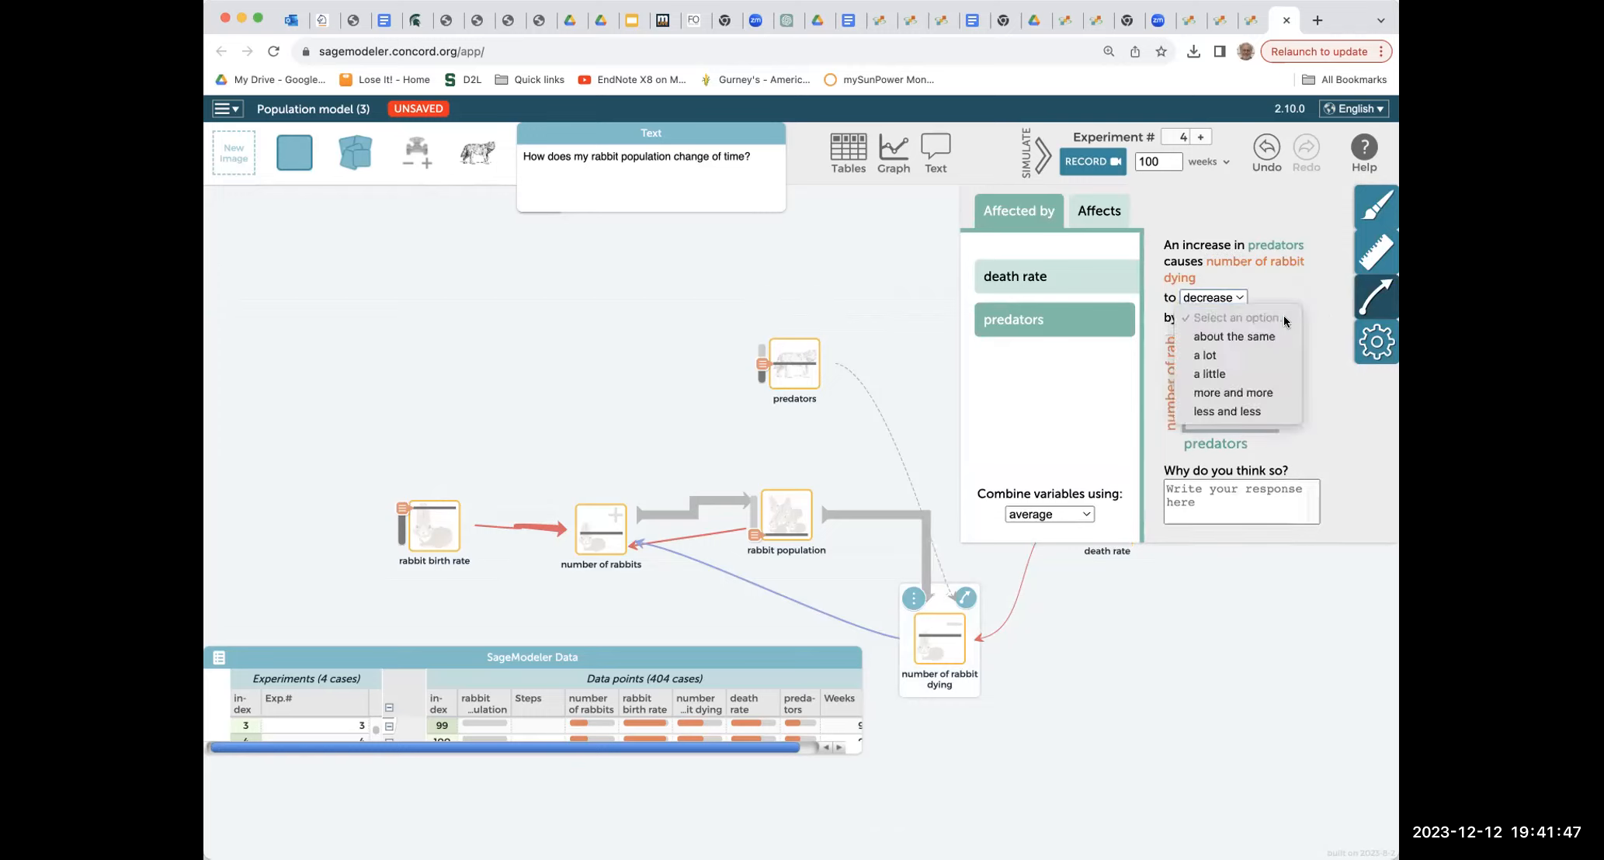
pyautogui.click(1218, 356)
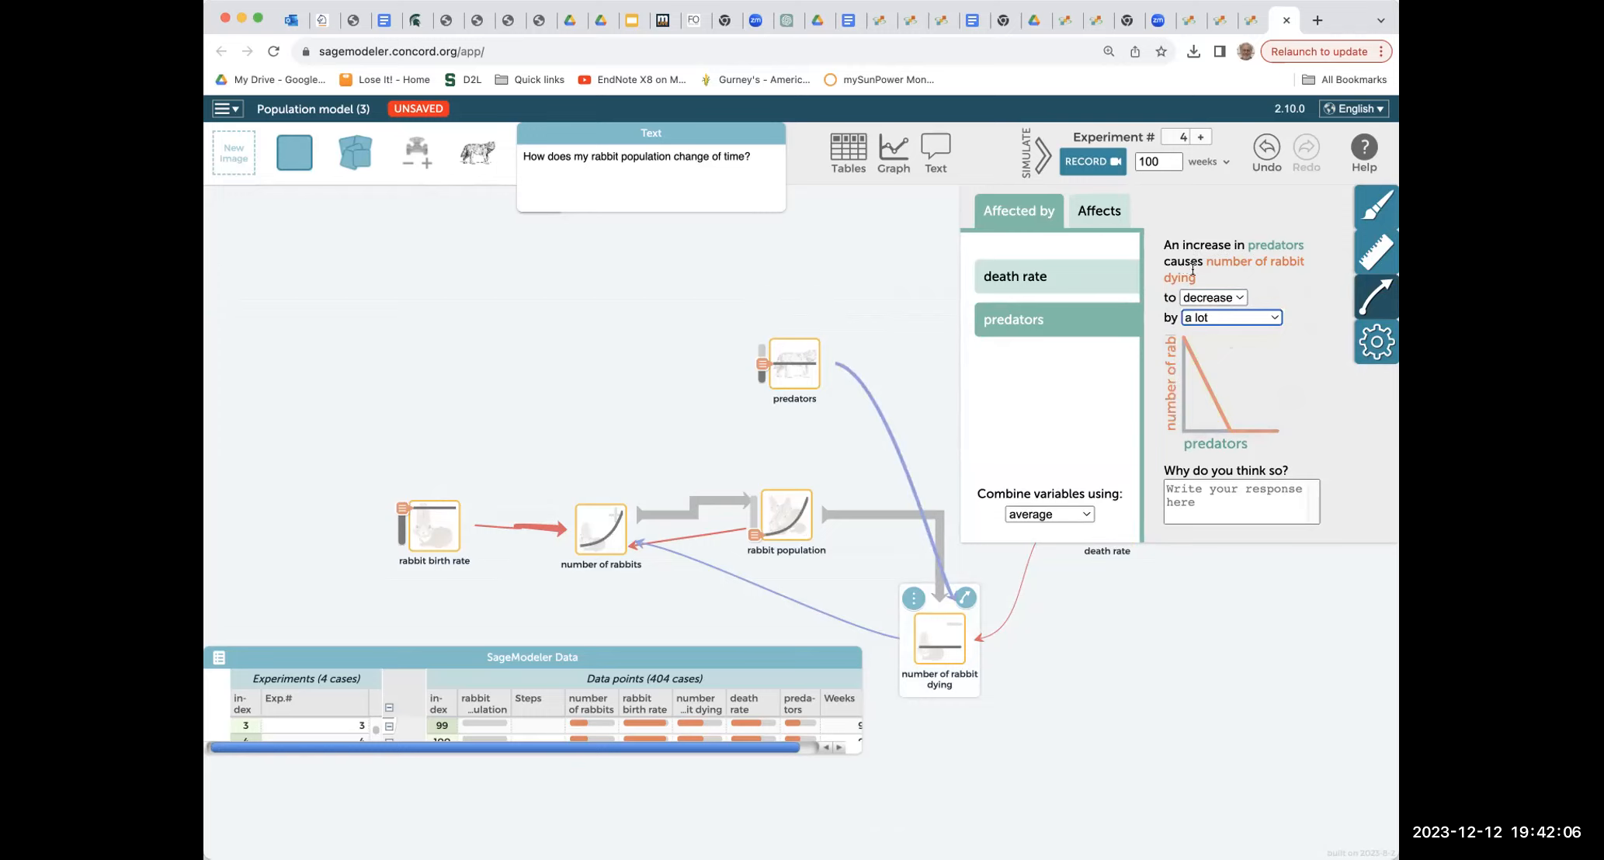
# - Change the effect of predators on number of rabbit dying to increase
pyautogui.click(1238, 298)
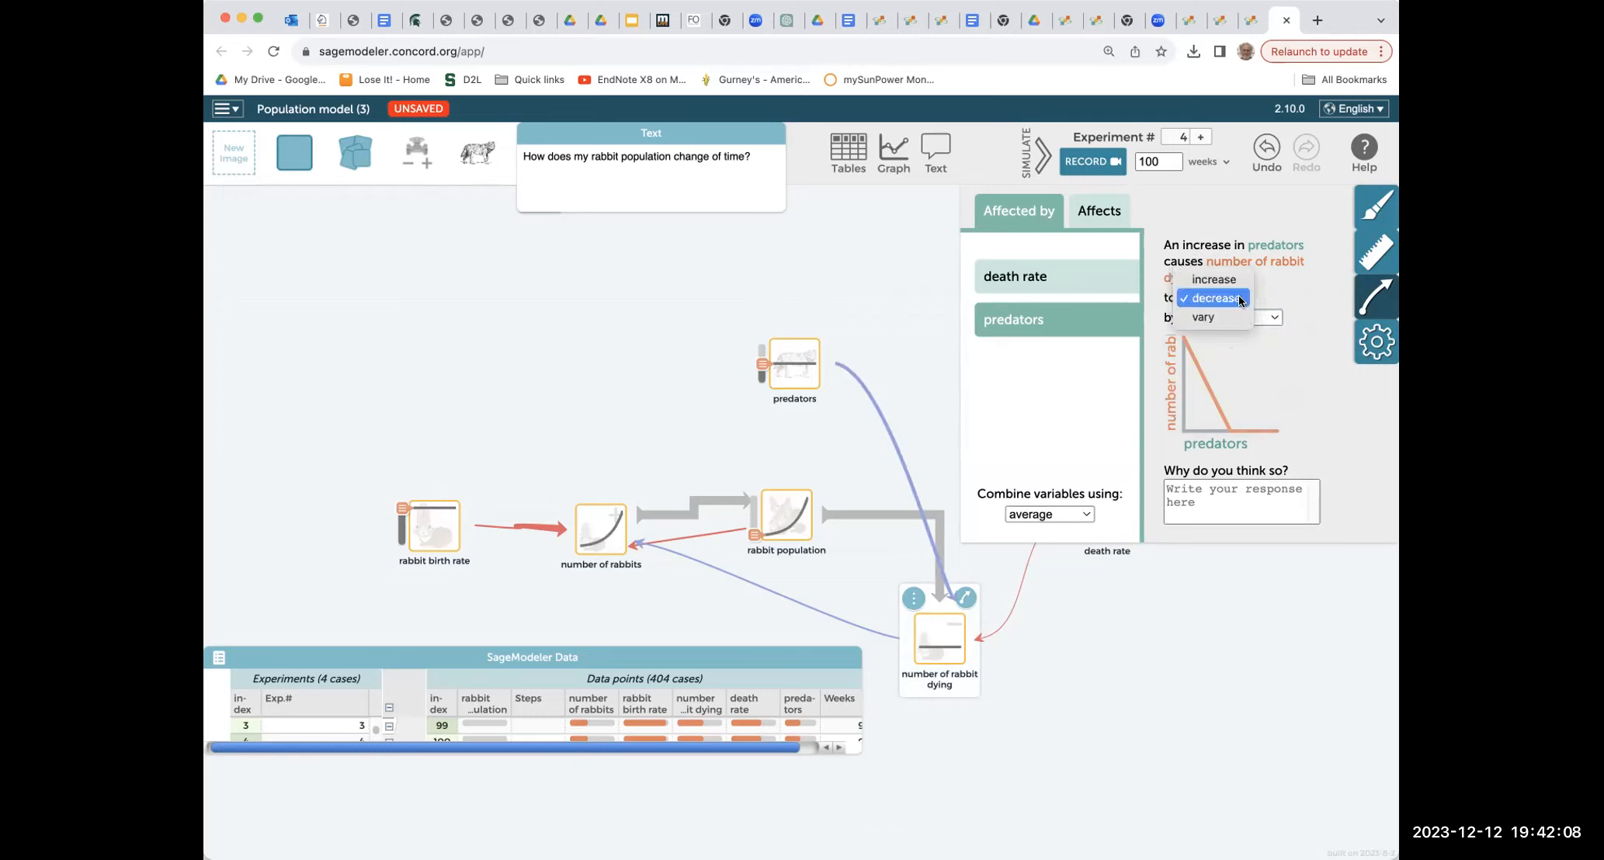
pyautogui.click(1225, 278)
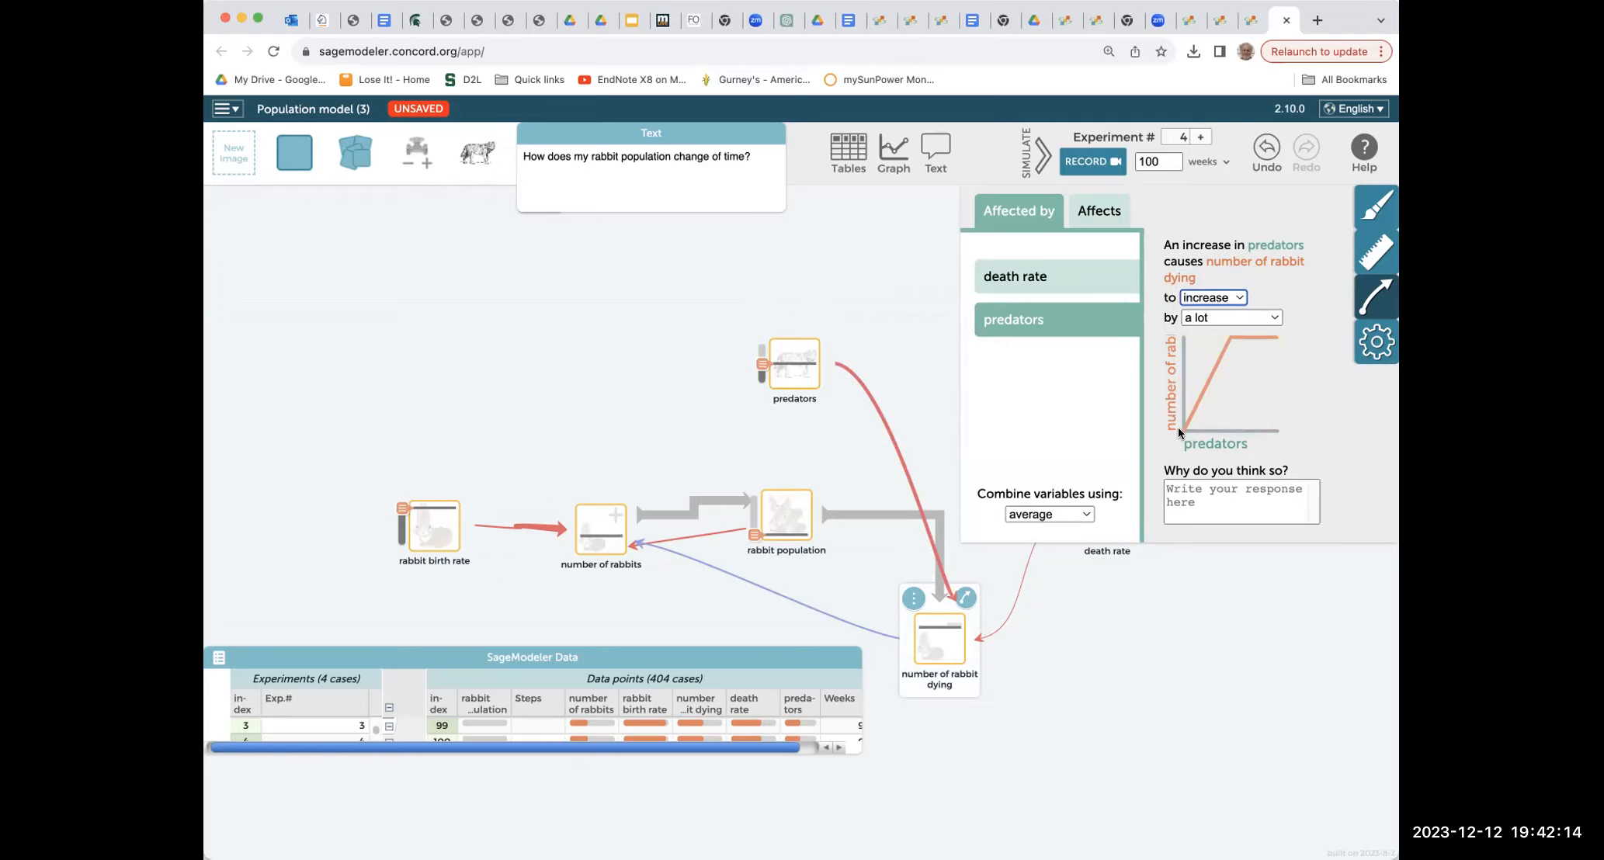
pyautogui.click(1305, 410)
pyautogui.click(1114, 694)
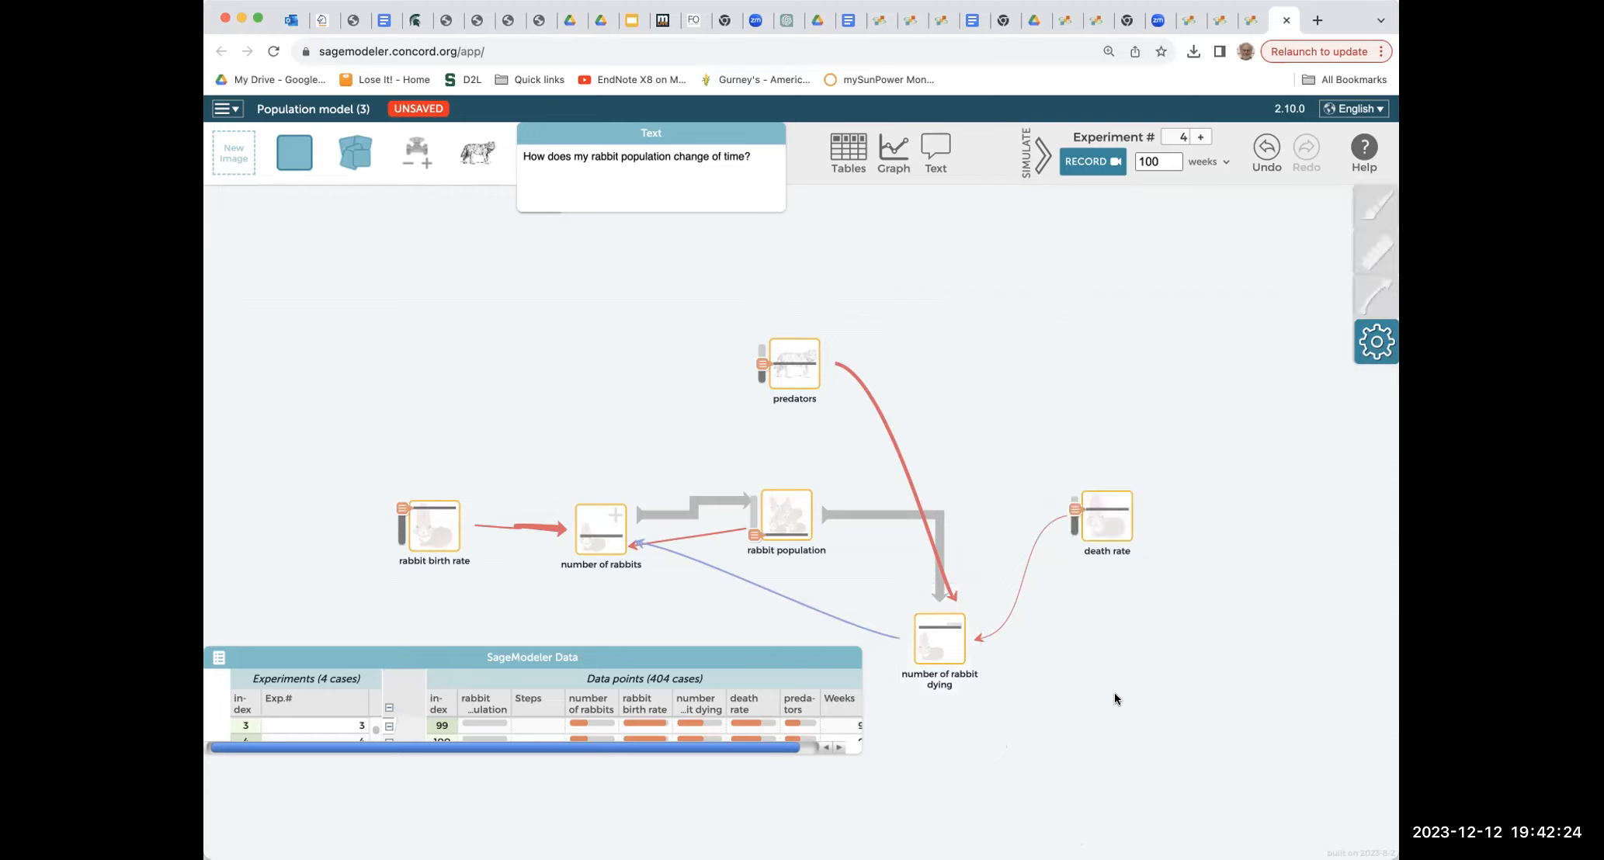
# - Move the SageModeler Data table slightly down and delete all its unselected cases
pyautogui.moveTo(717, 665); pyautogui.dragTo(718, 685)
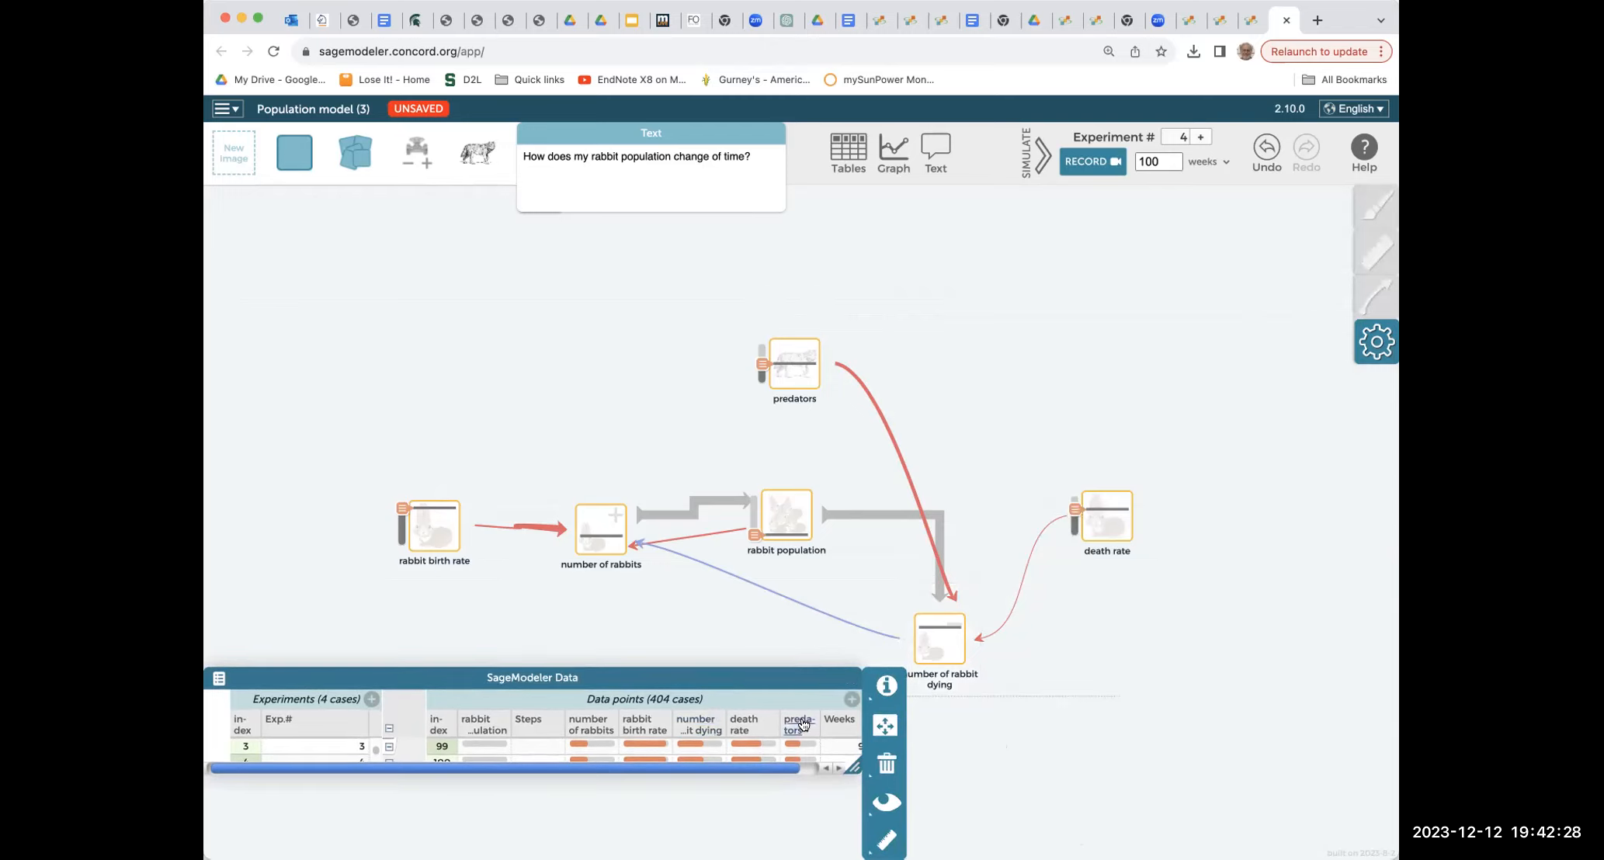
pyautogui.click(885, 763)
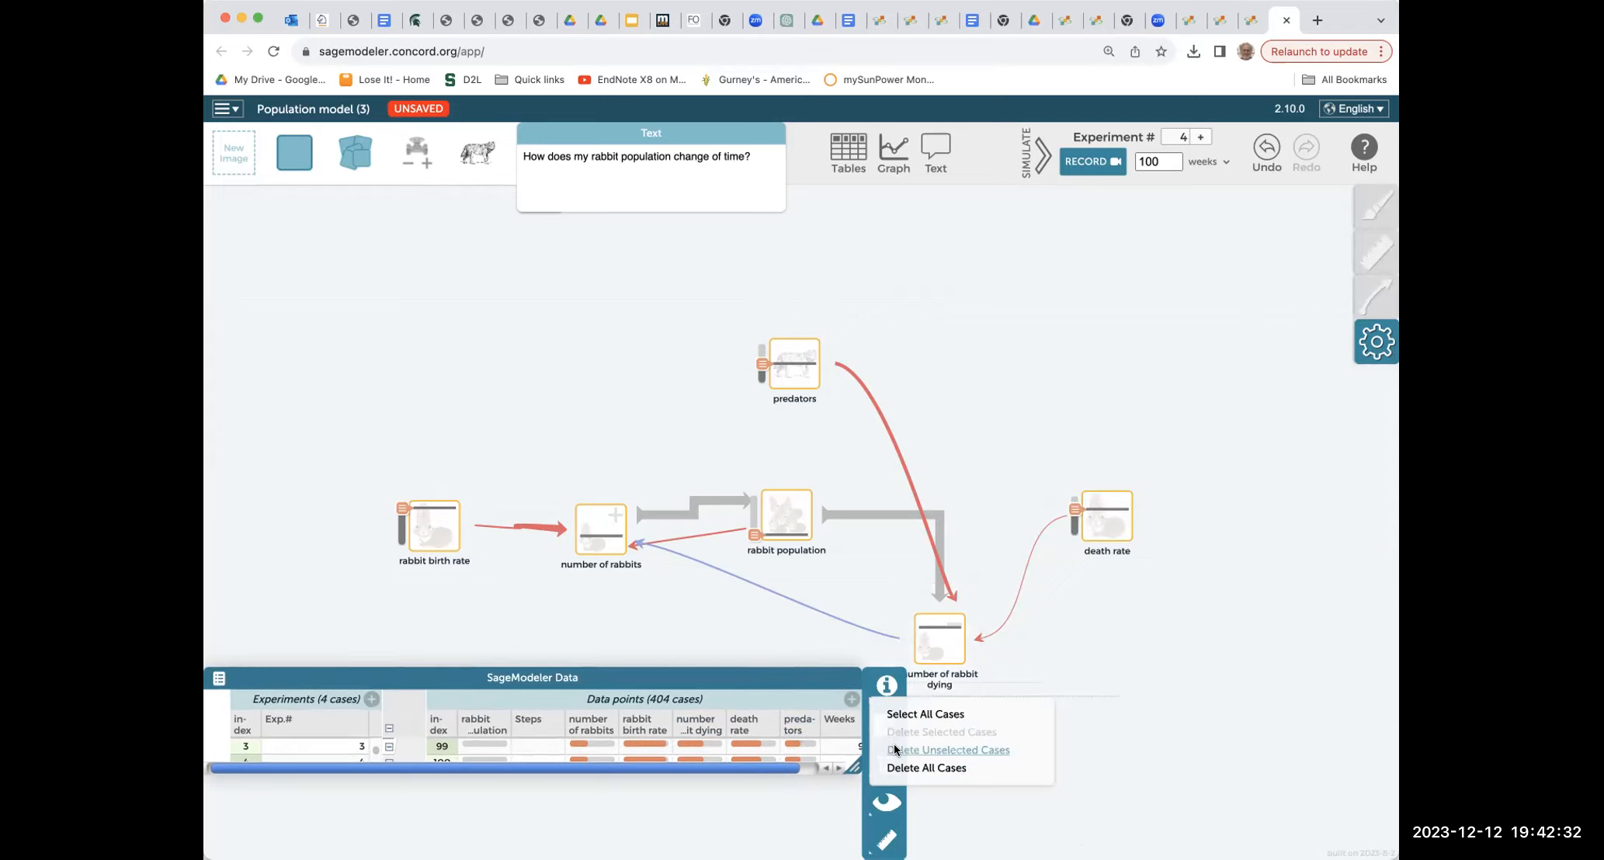
pyautogui.click(895, 749)
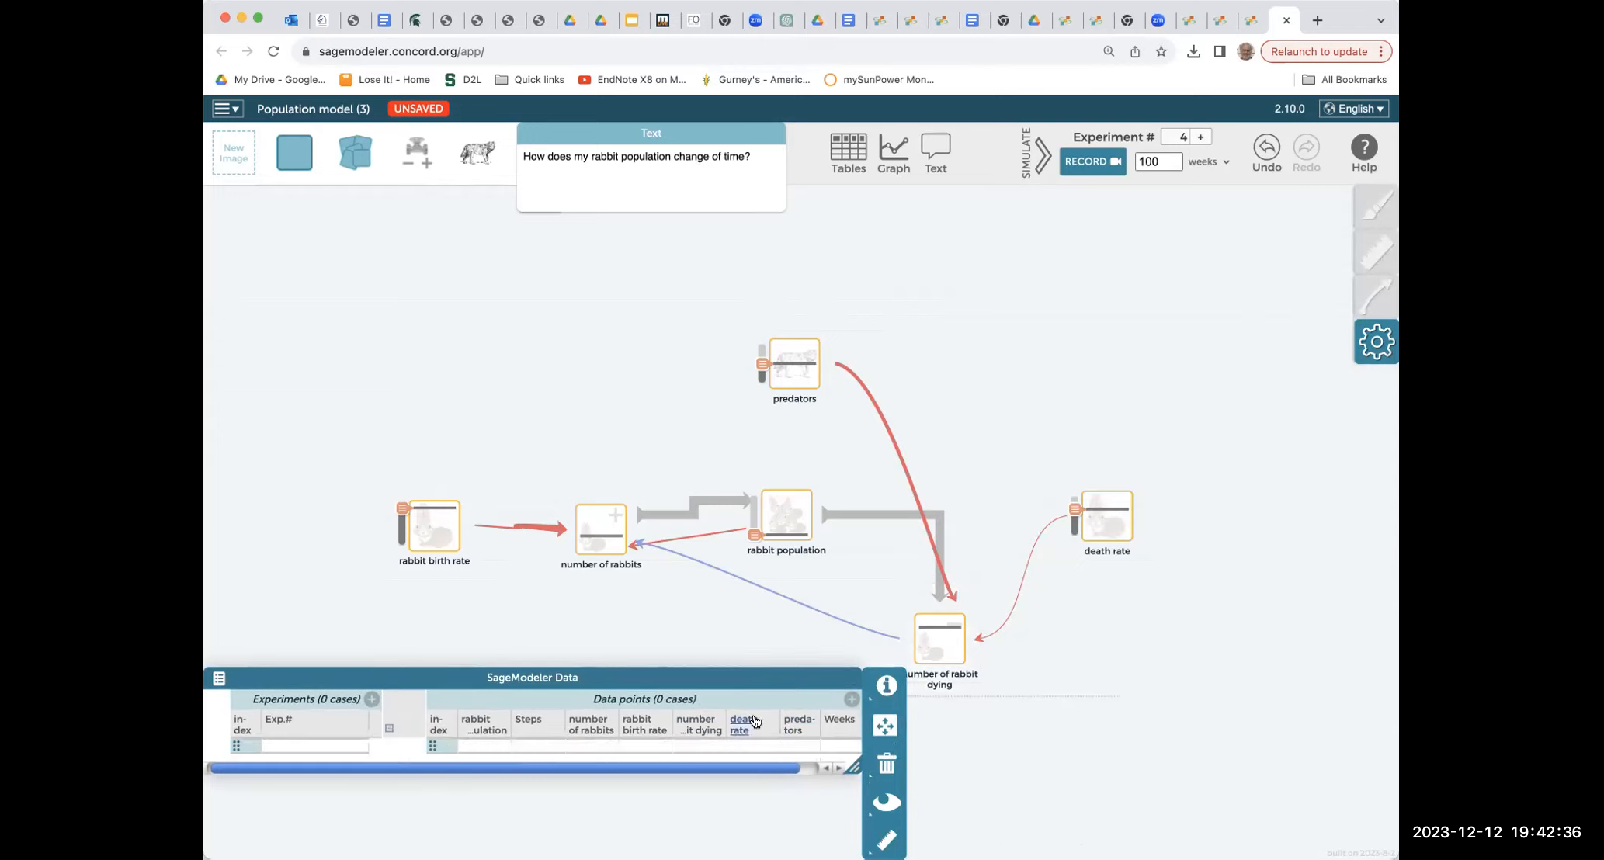
pyautogui.click(761, 661)
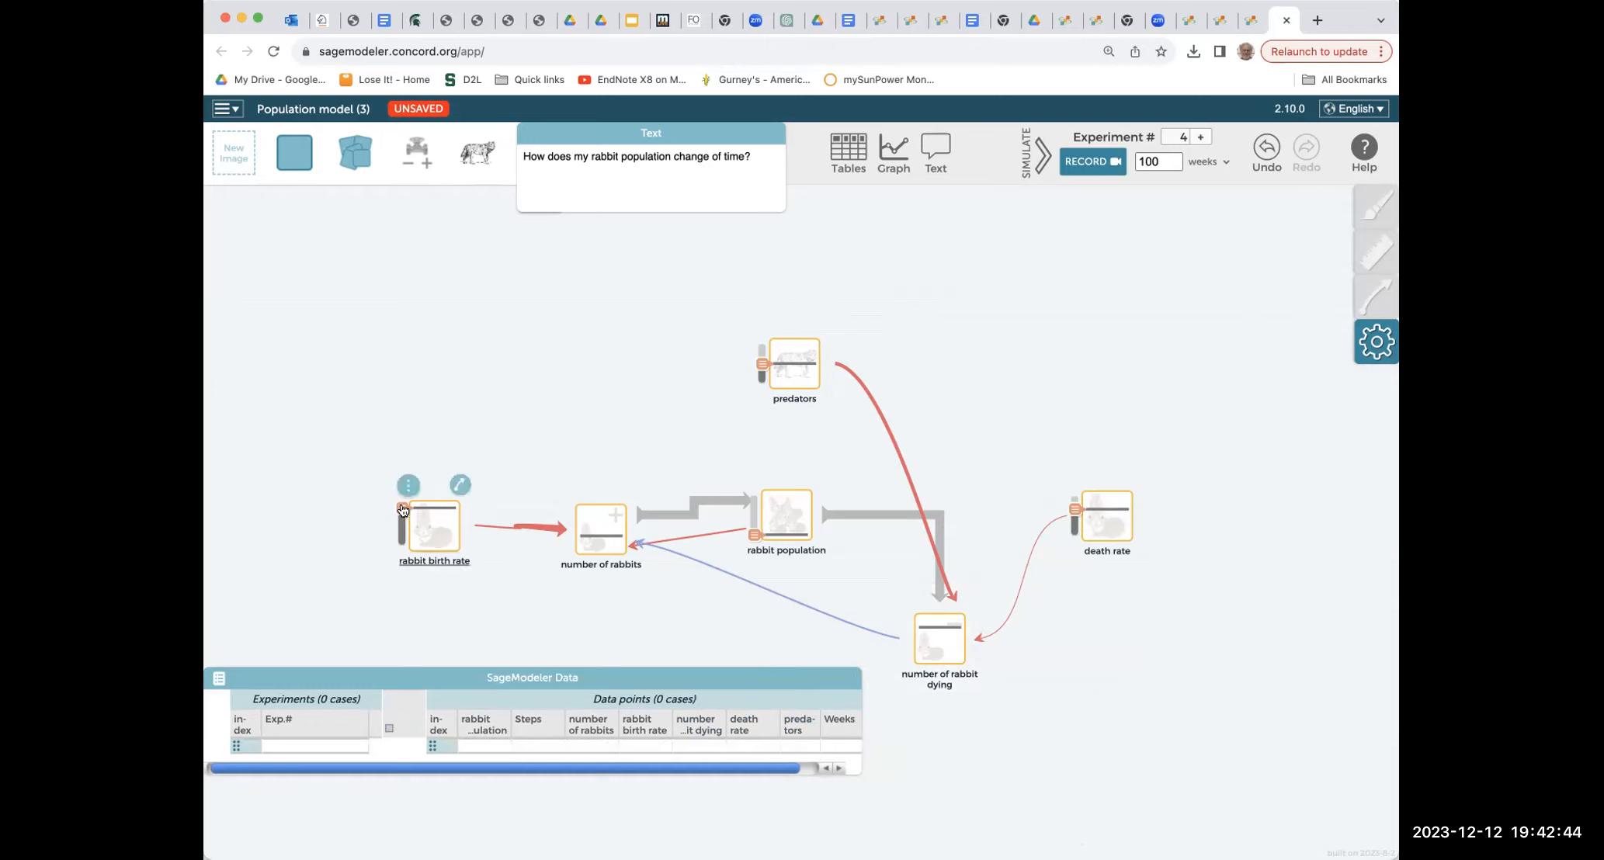
# - Raise the rabbit birth rate slider to its maximum and lower the death rate slider below its midpoint
pyautogui.moveTo(402, 509); pyautogui.dragTo(402, 507)
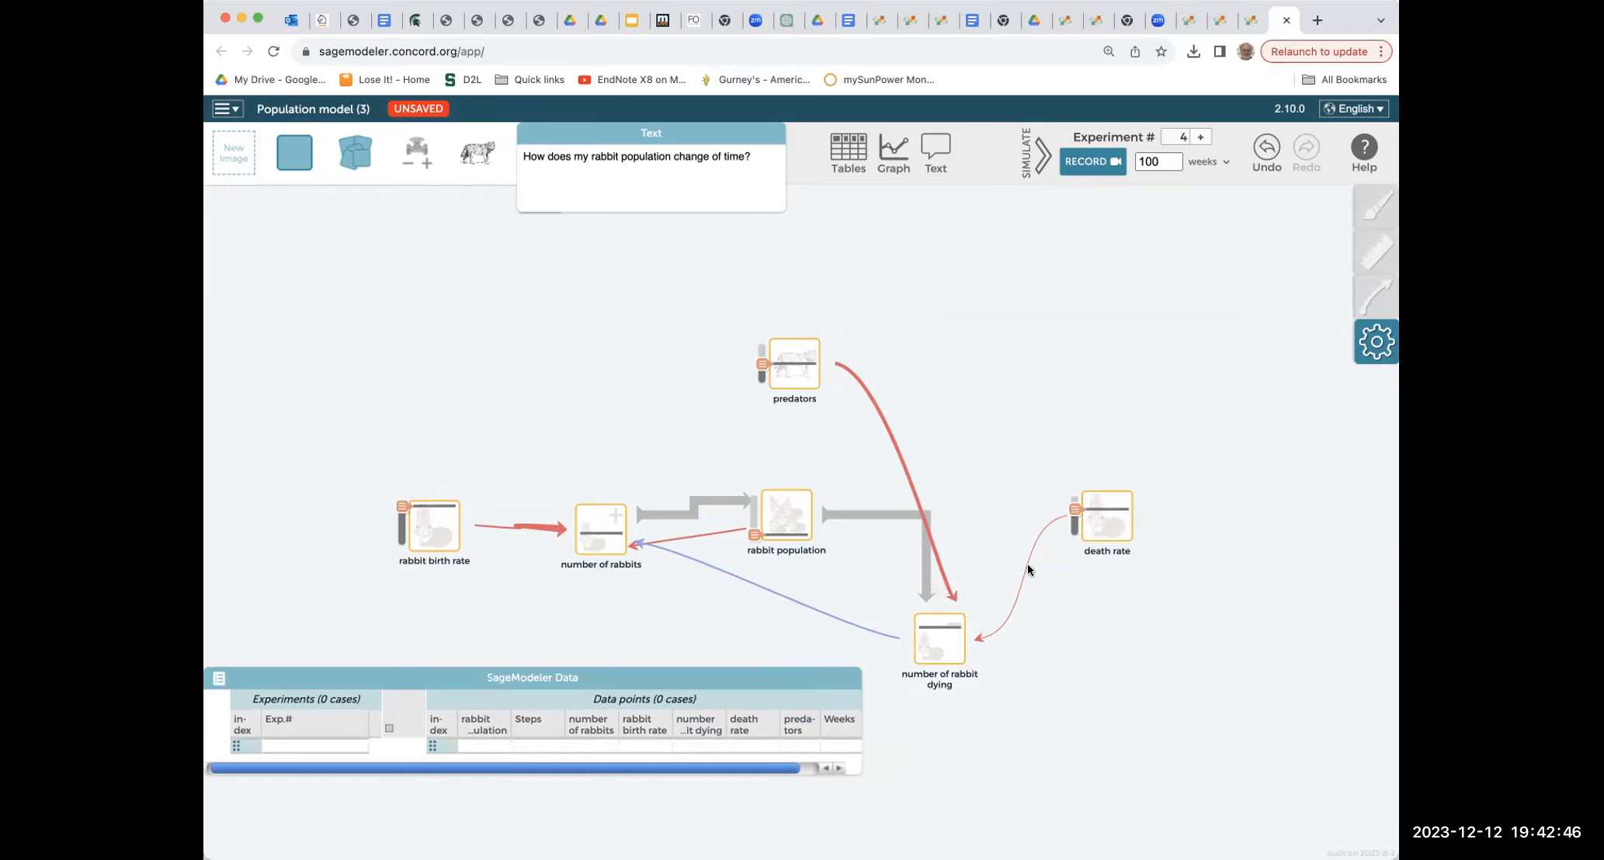
pyautogui.moveTo(1071, 516); pyautogui.dragTo(1072, 527)
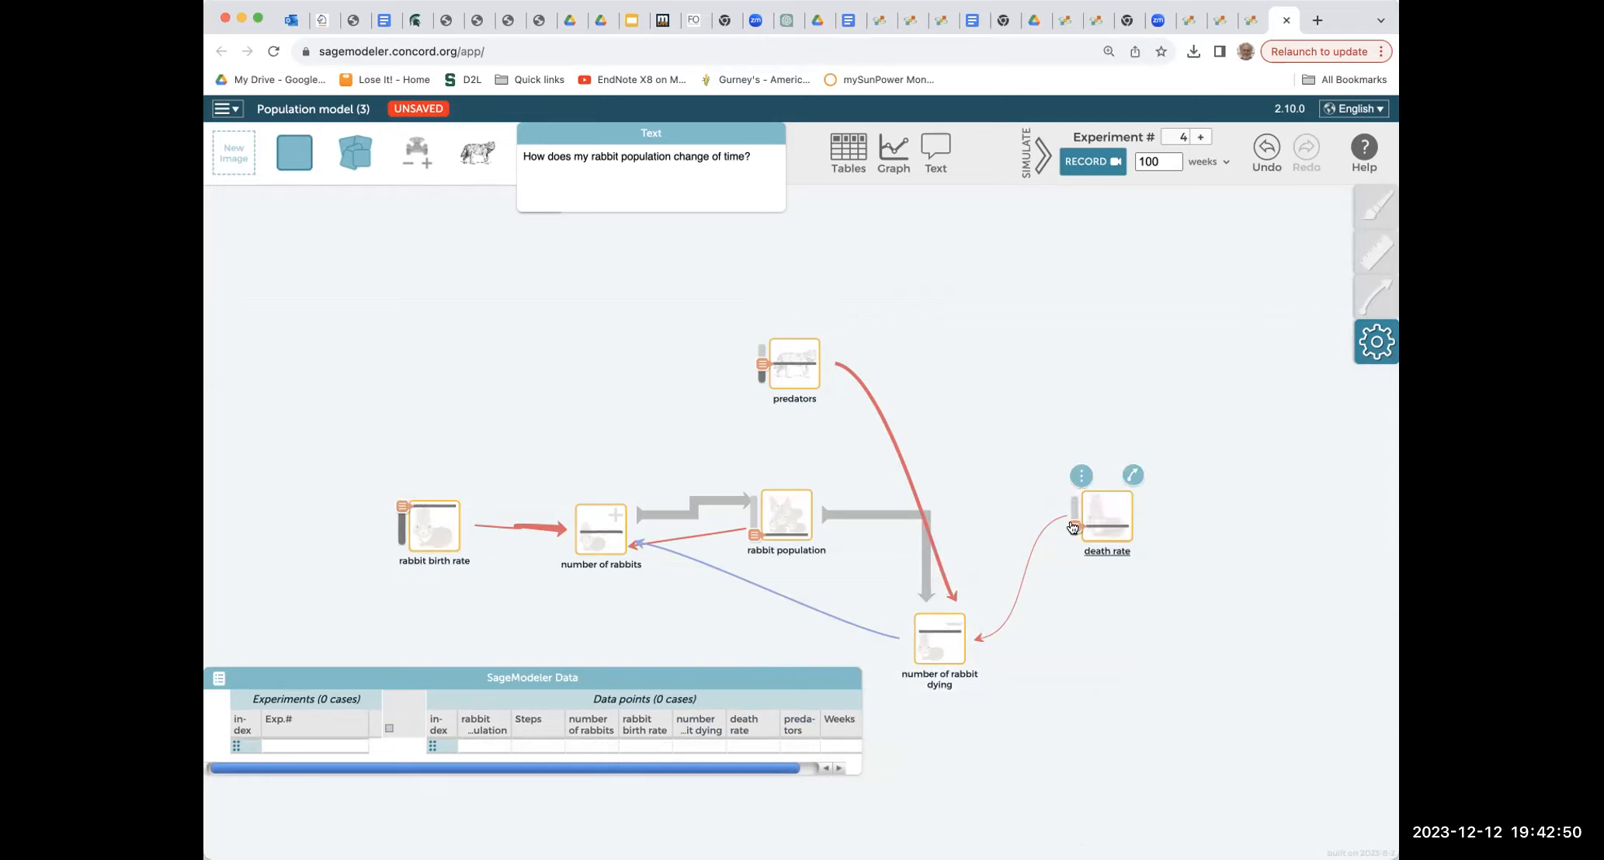
# - Try lower amounts of predators with its slider, and return the slider to about the middle
pyautogui.moveTo(763, 370); pyautogui.dragTo(762, 372)
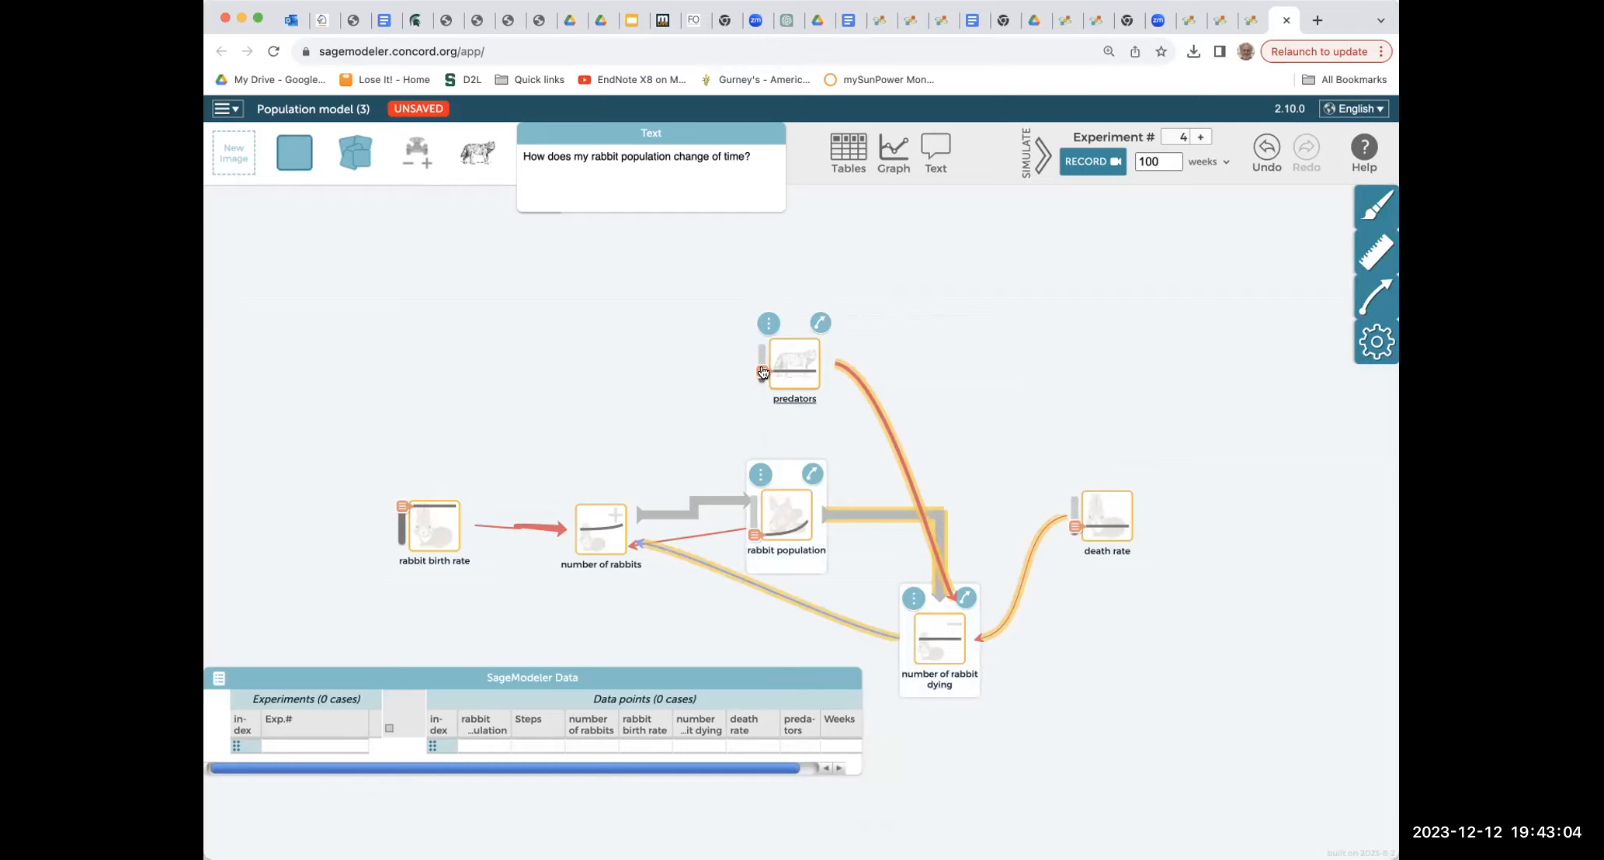
pyautogui.moveTo(762, 372); pyautogui.dragTo(762, 375)
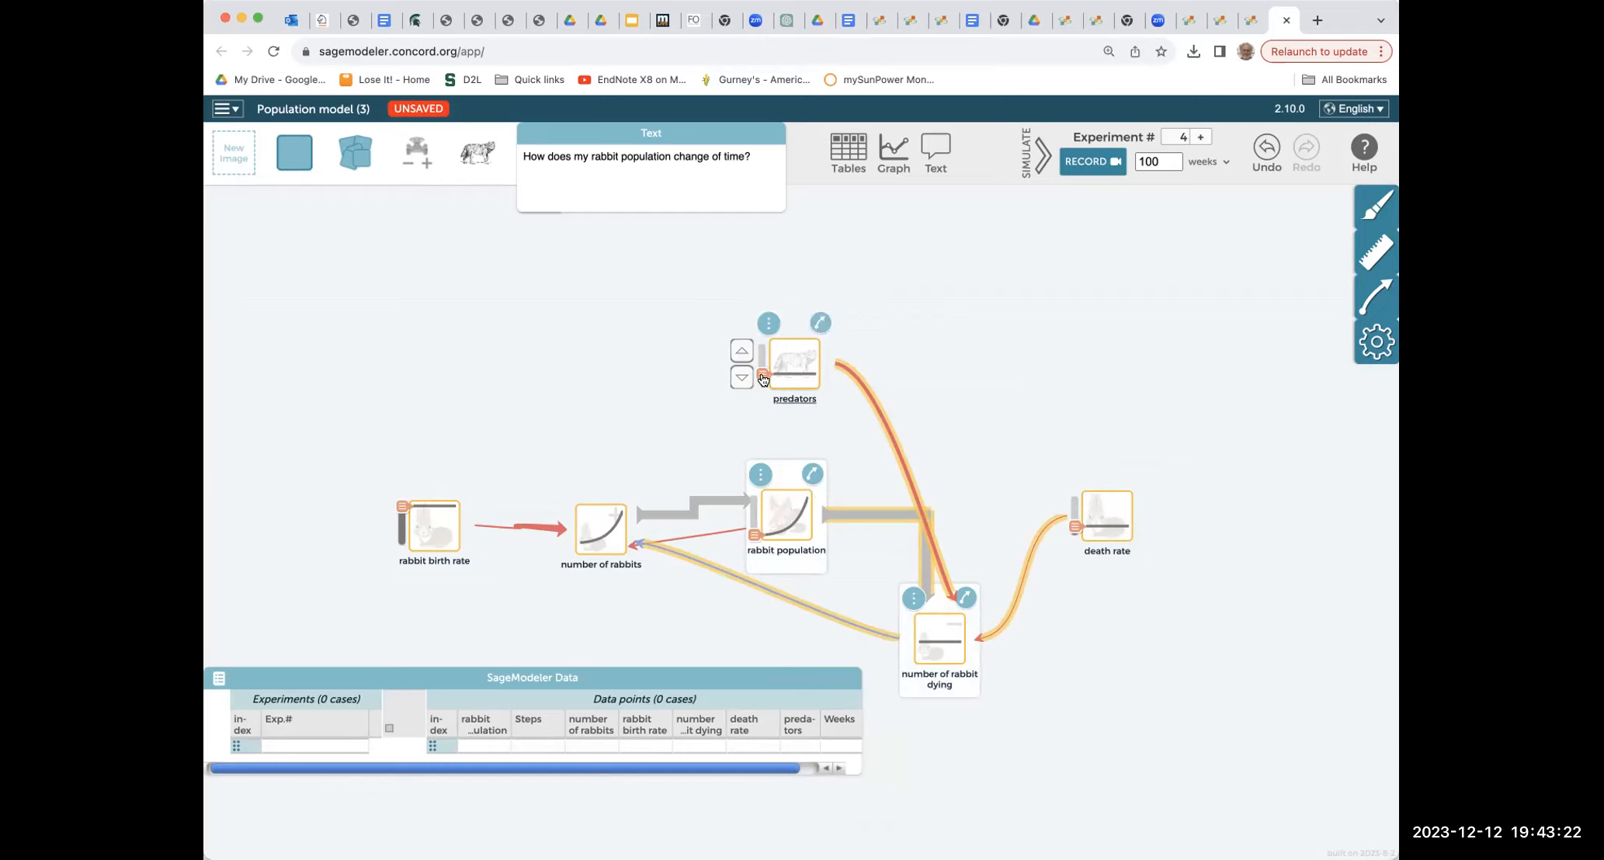
pyautogui.moveTo(762, 378); pyautogui.dragTo(763, 367)
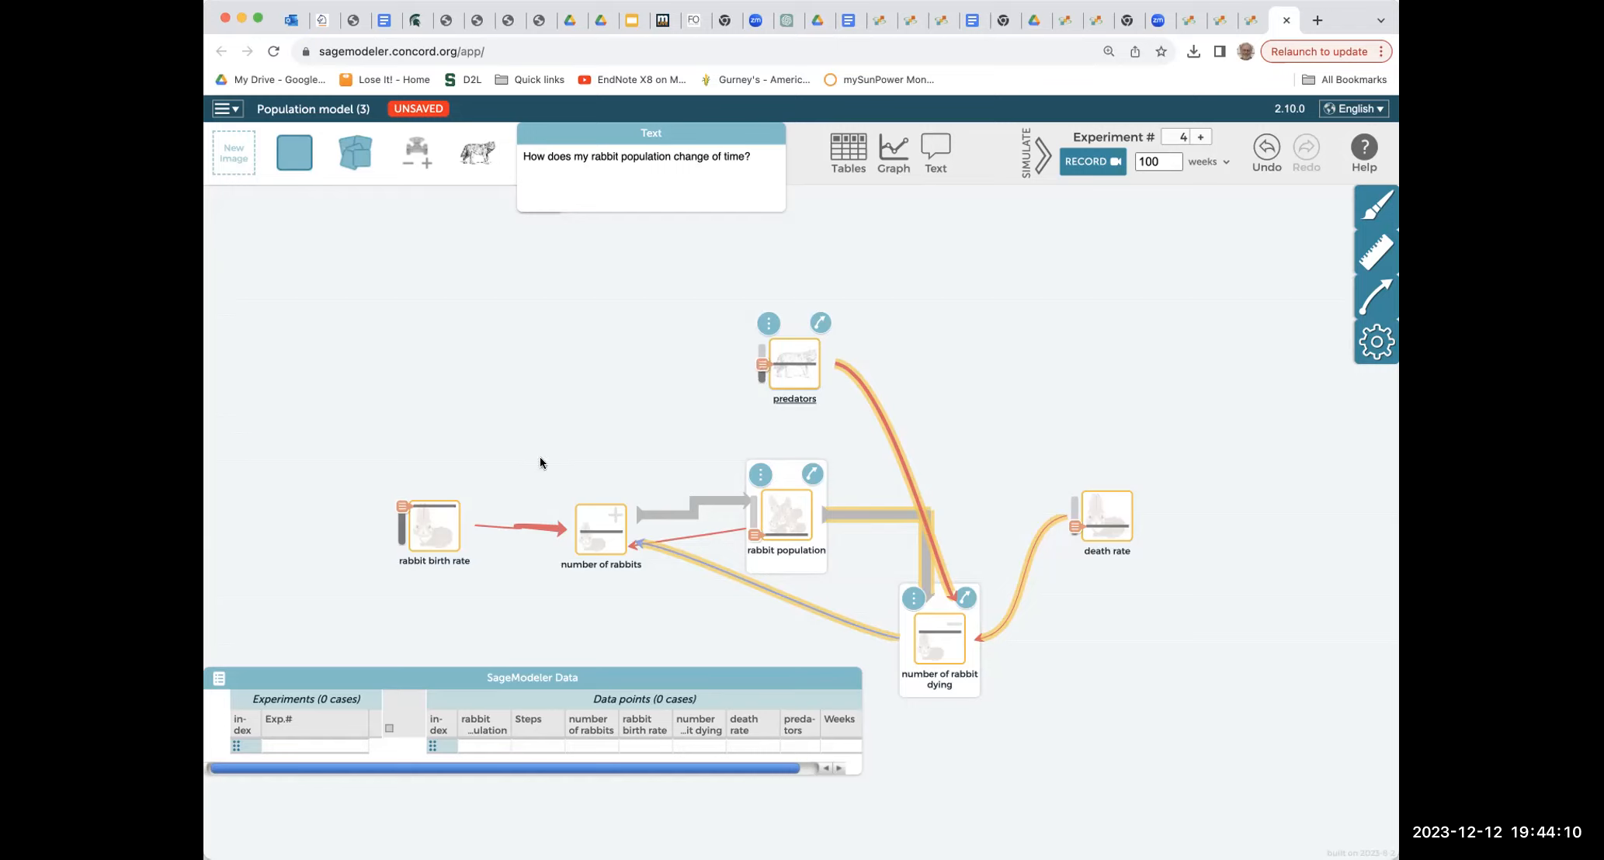
pyautogui.click(569, 441)
# - Draw a relationship link from number of rabbits to predators
pyautogui.moveTo(624, 524)
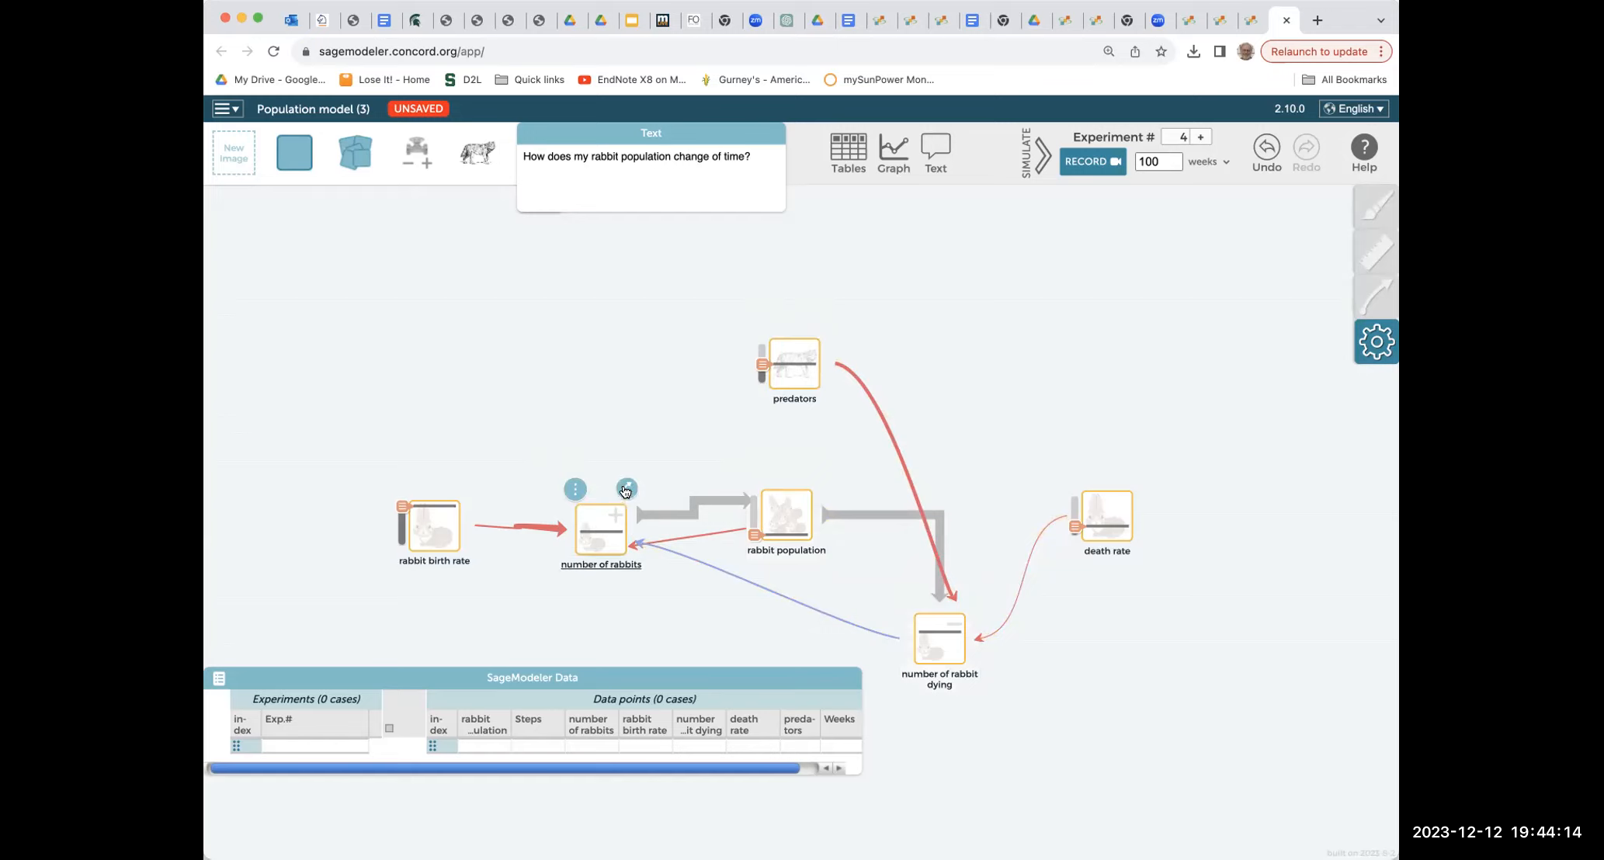
pyautogui.moveTo(626, 488); pyautogui.dragTo(801, 362)
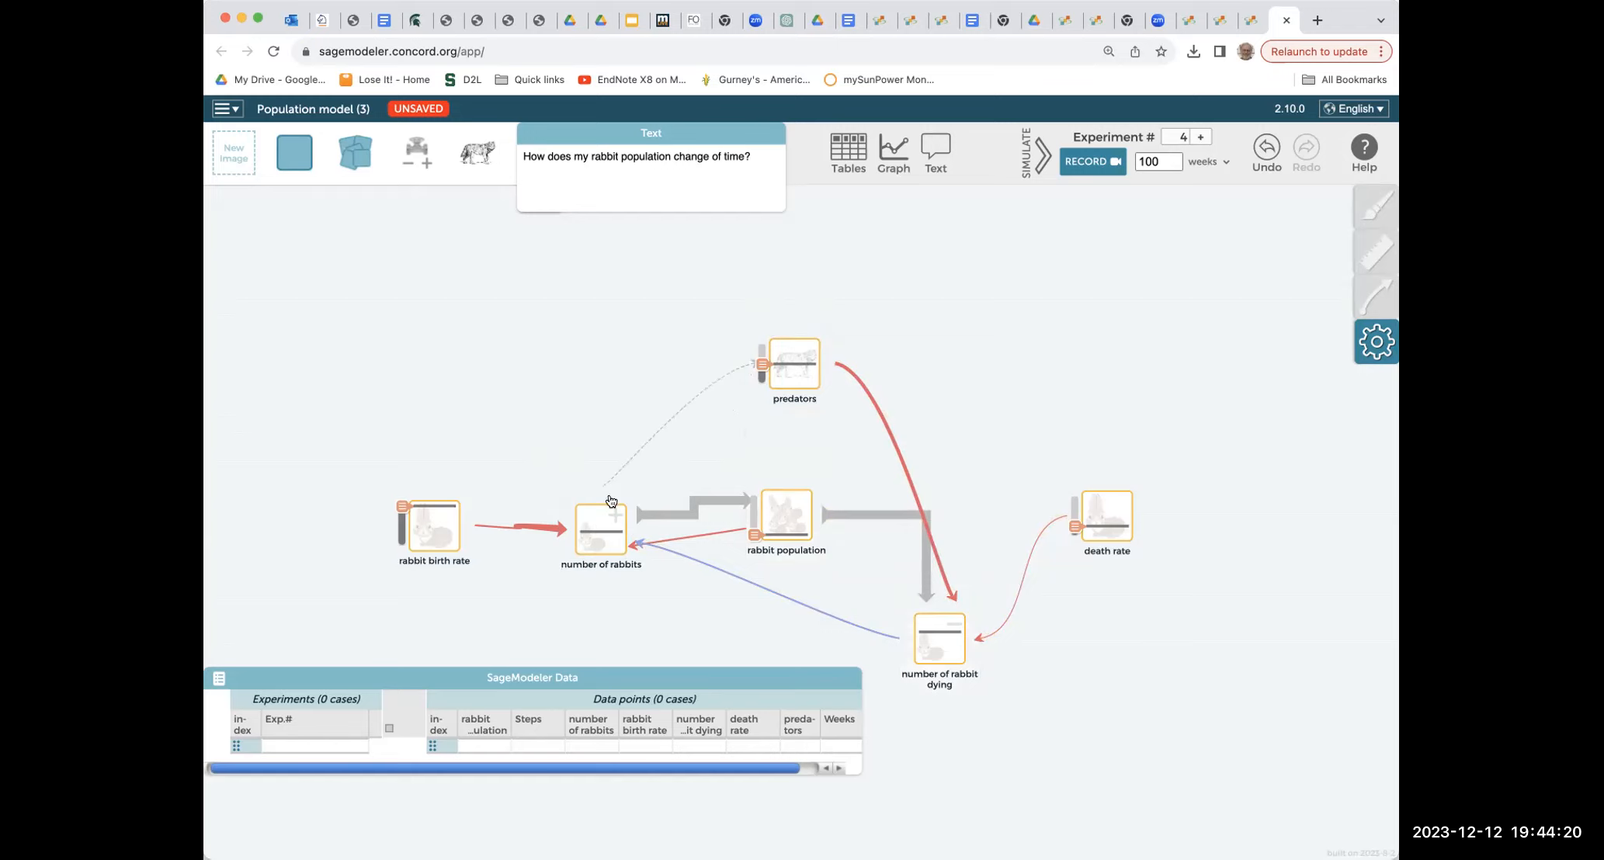
# - Define the link from number of rabbits to predators so that predators increase by a little
pyautogui.click(800, 352)
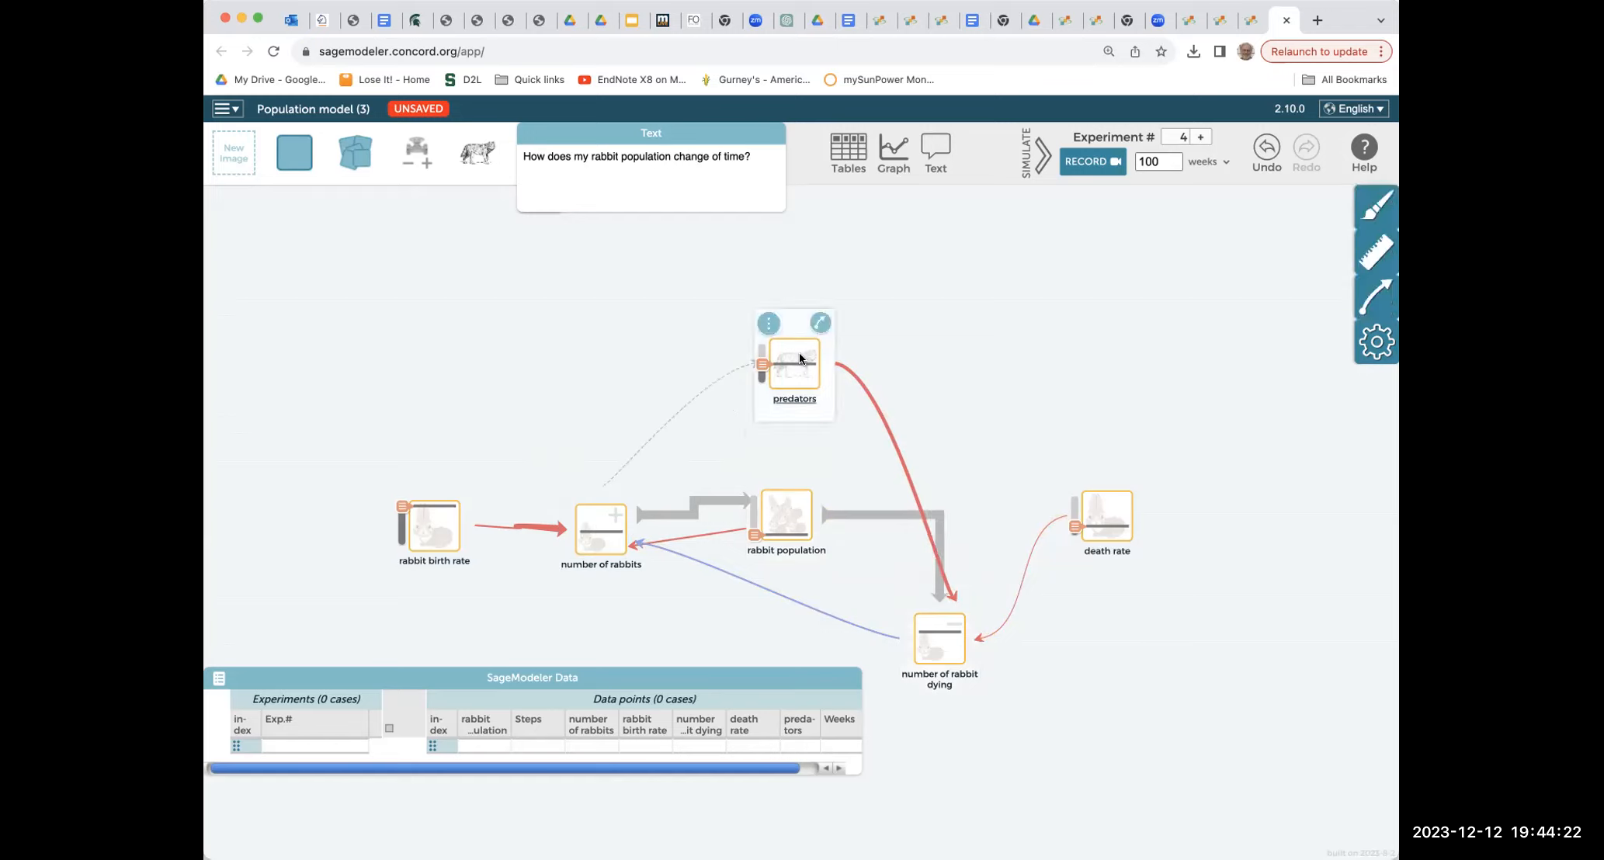
pyautogui.click(1370, 294)
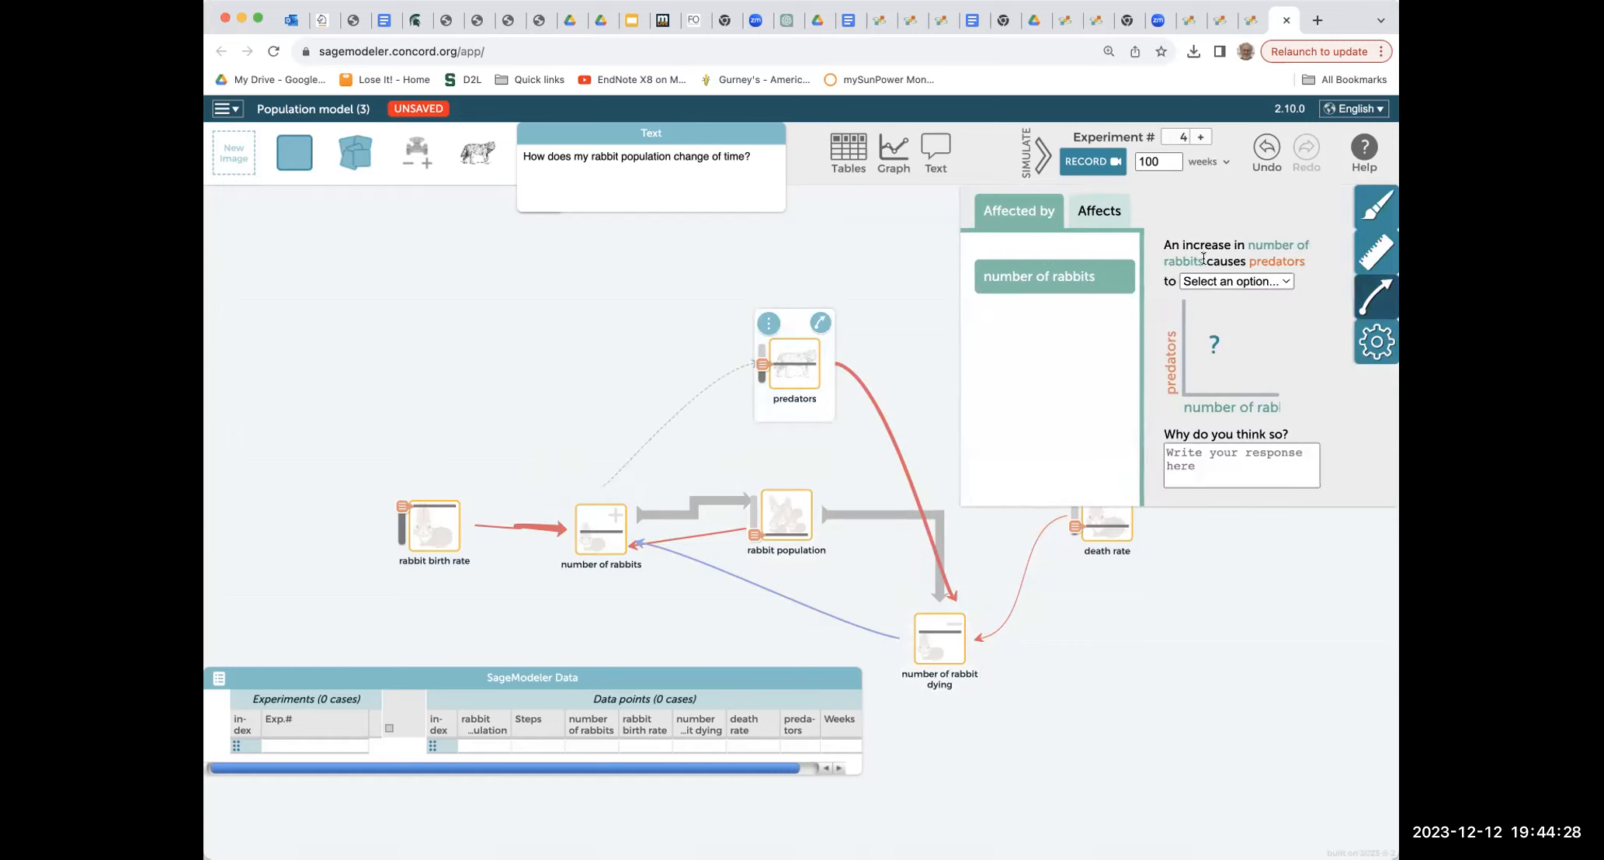
pyautogui.click(1287, 282)
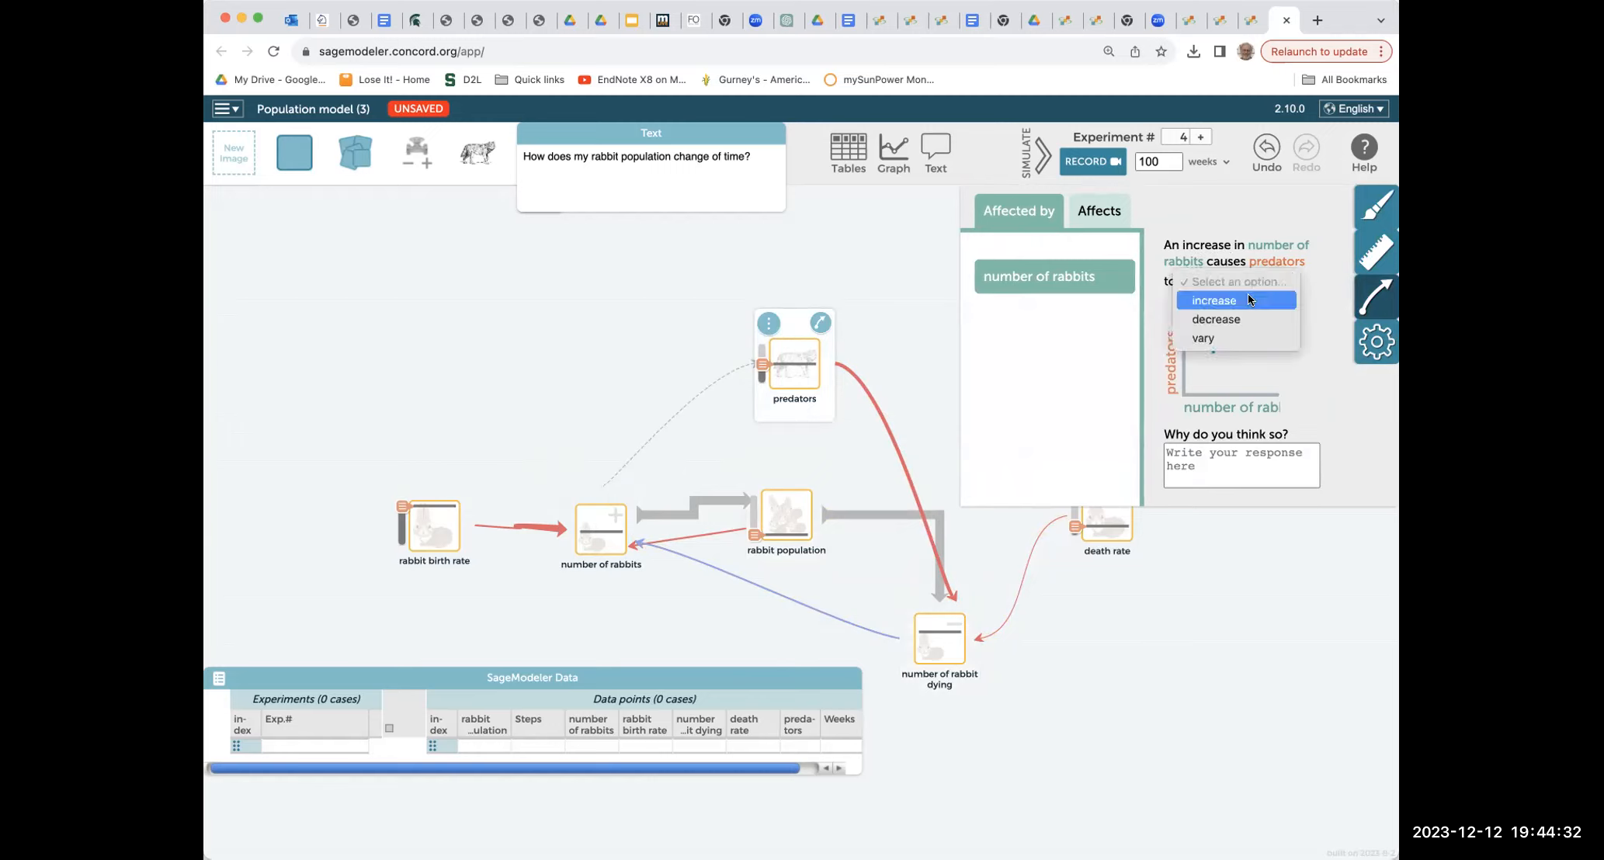
pyautogui.click(1248, 296)
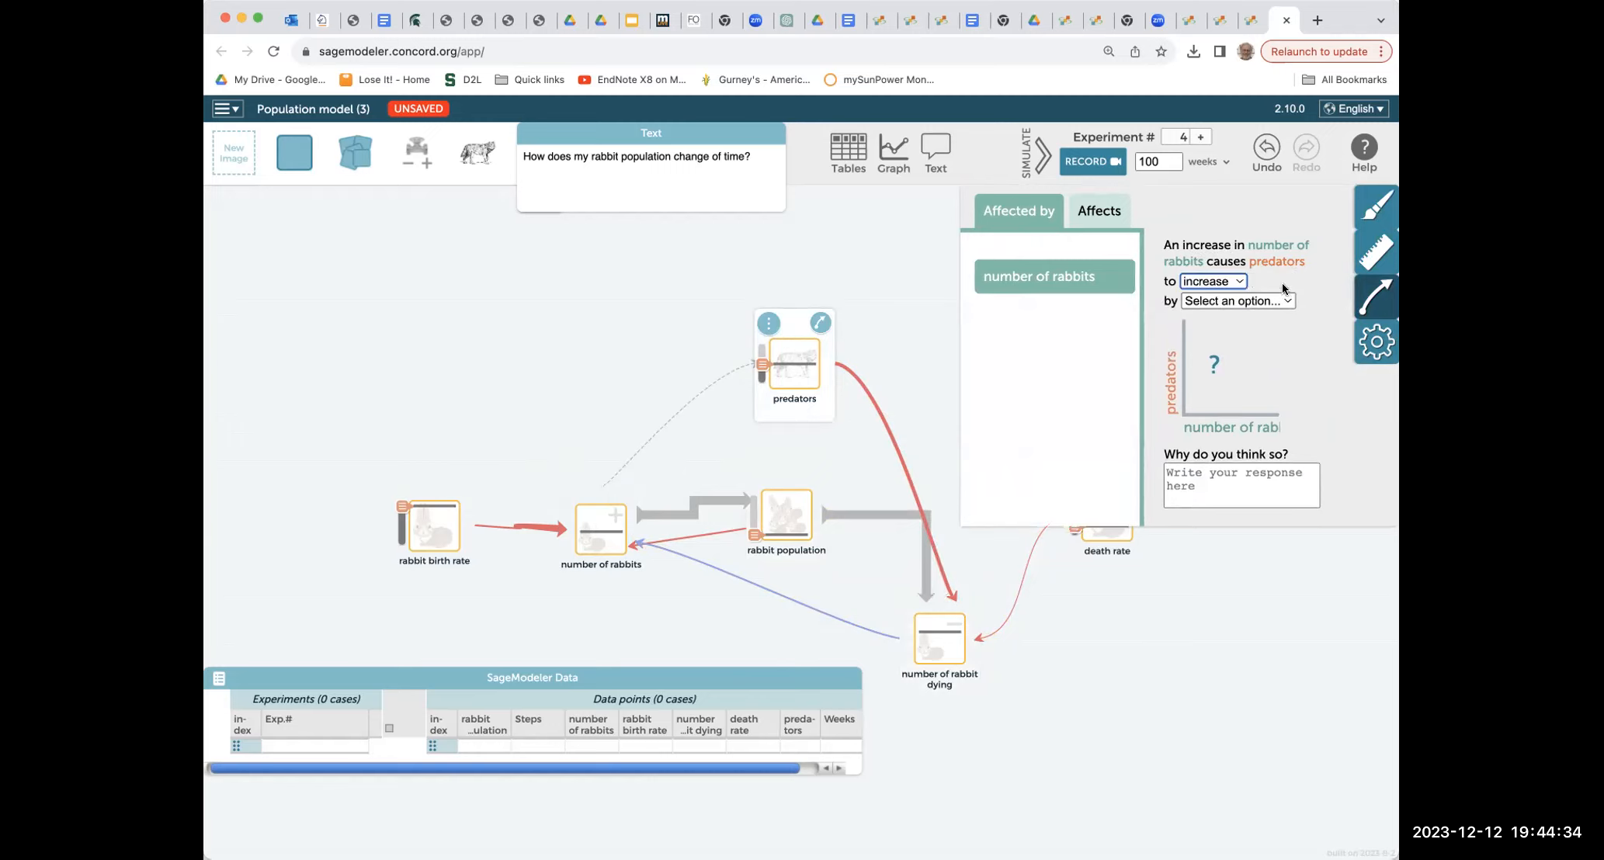
pyautogui.click(1285, 301)
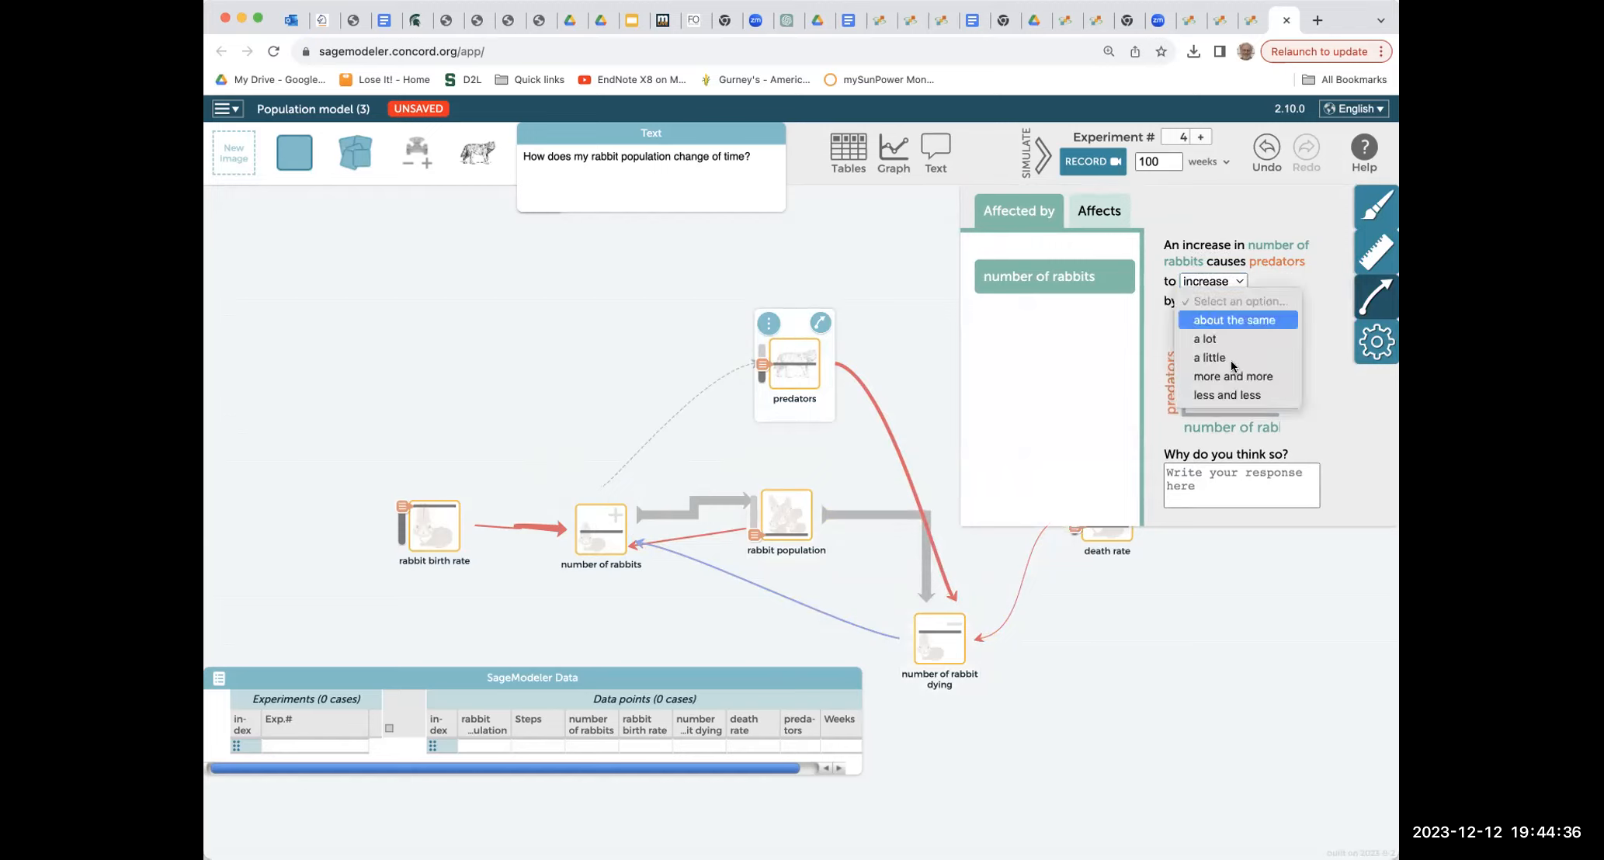
pyautogui.click(1231, 357)
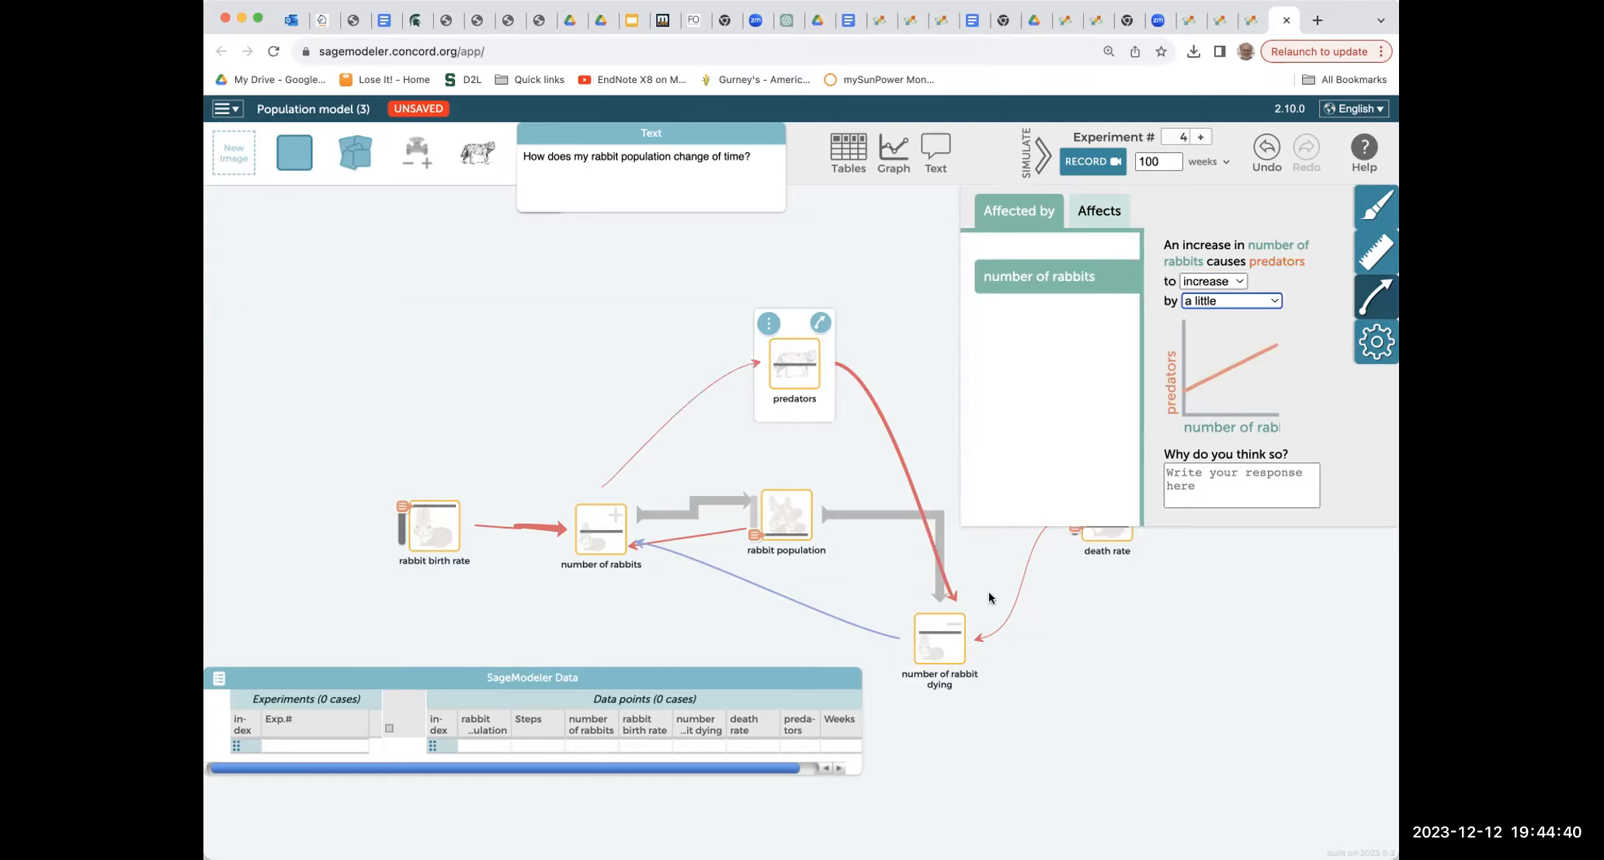
# - Link number of rabbit dying to predators and define it so that predators decrease by a little
pyautogui.moveTo(964, 583); pyautogui.dragTo(807, 371)
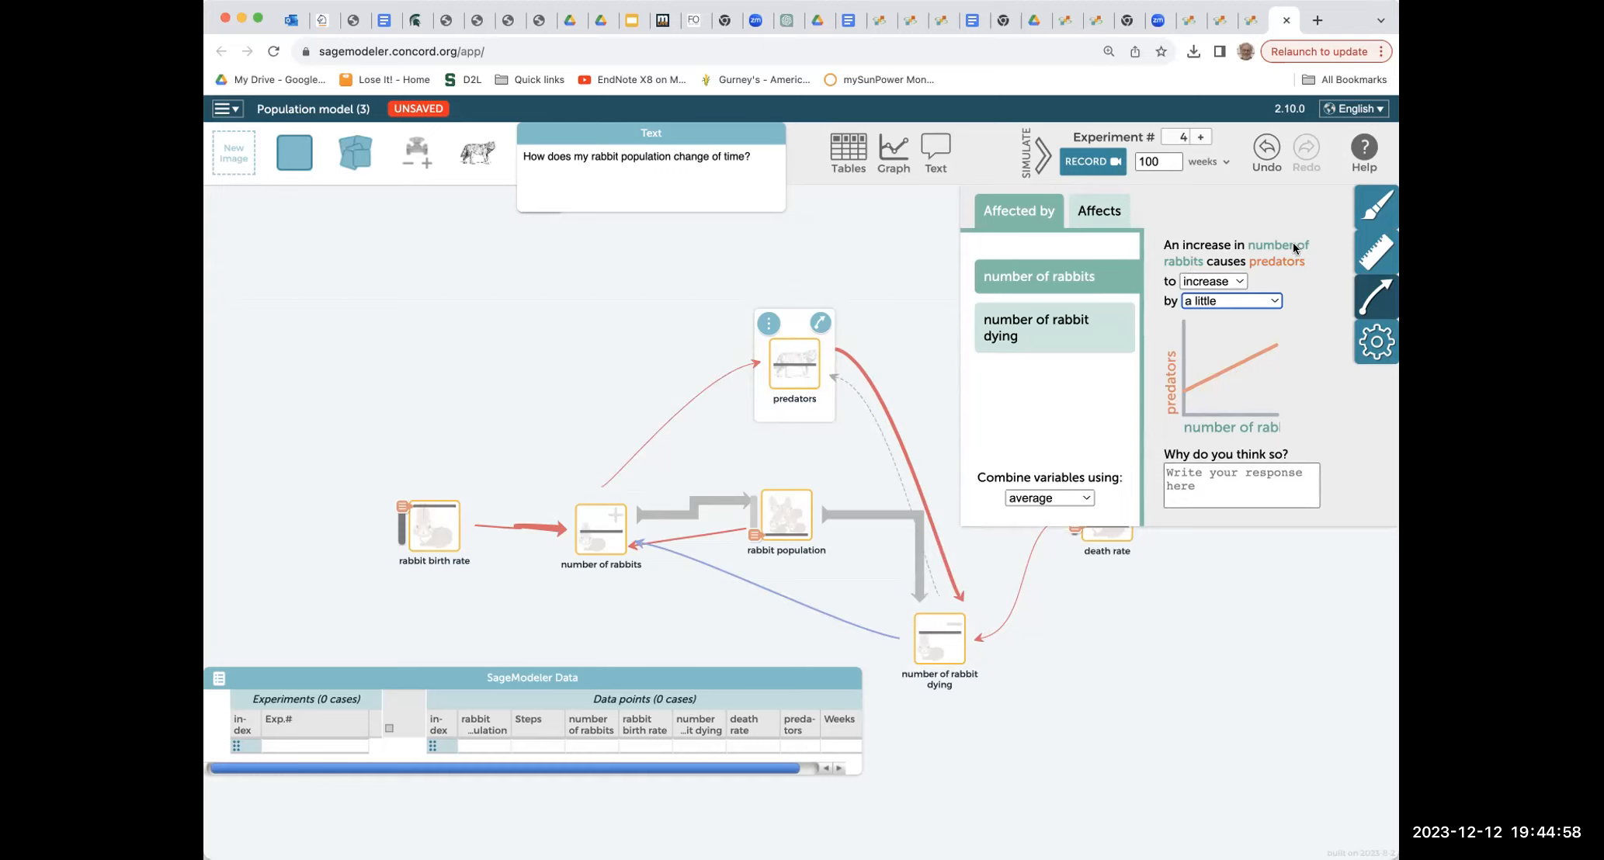
pyautogui.click(1054, 328)
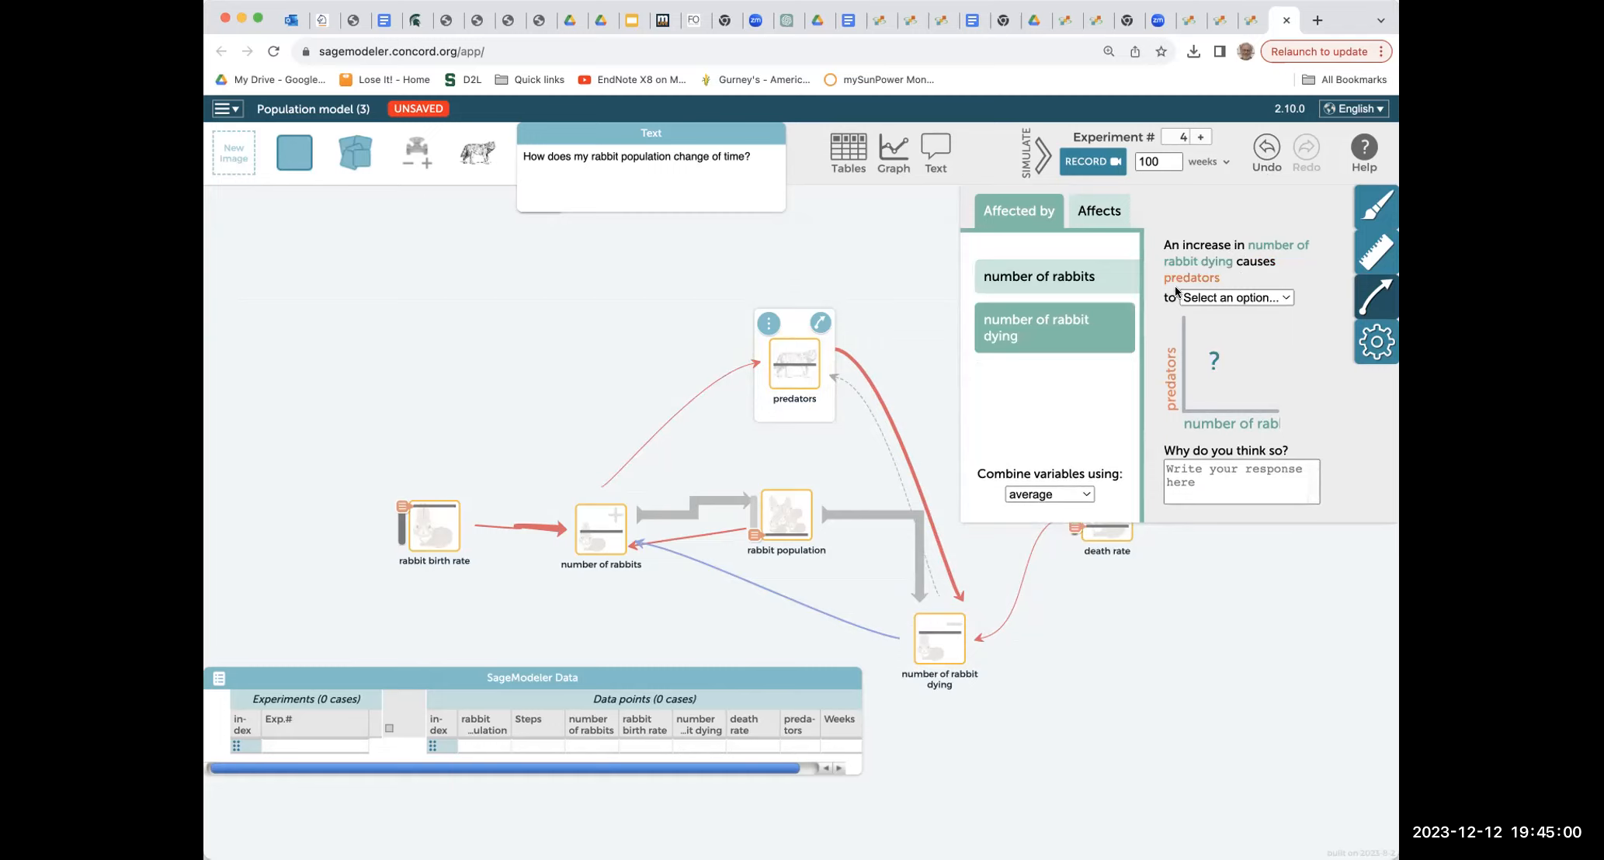
pyautogui.click(1284, 298)
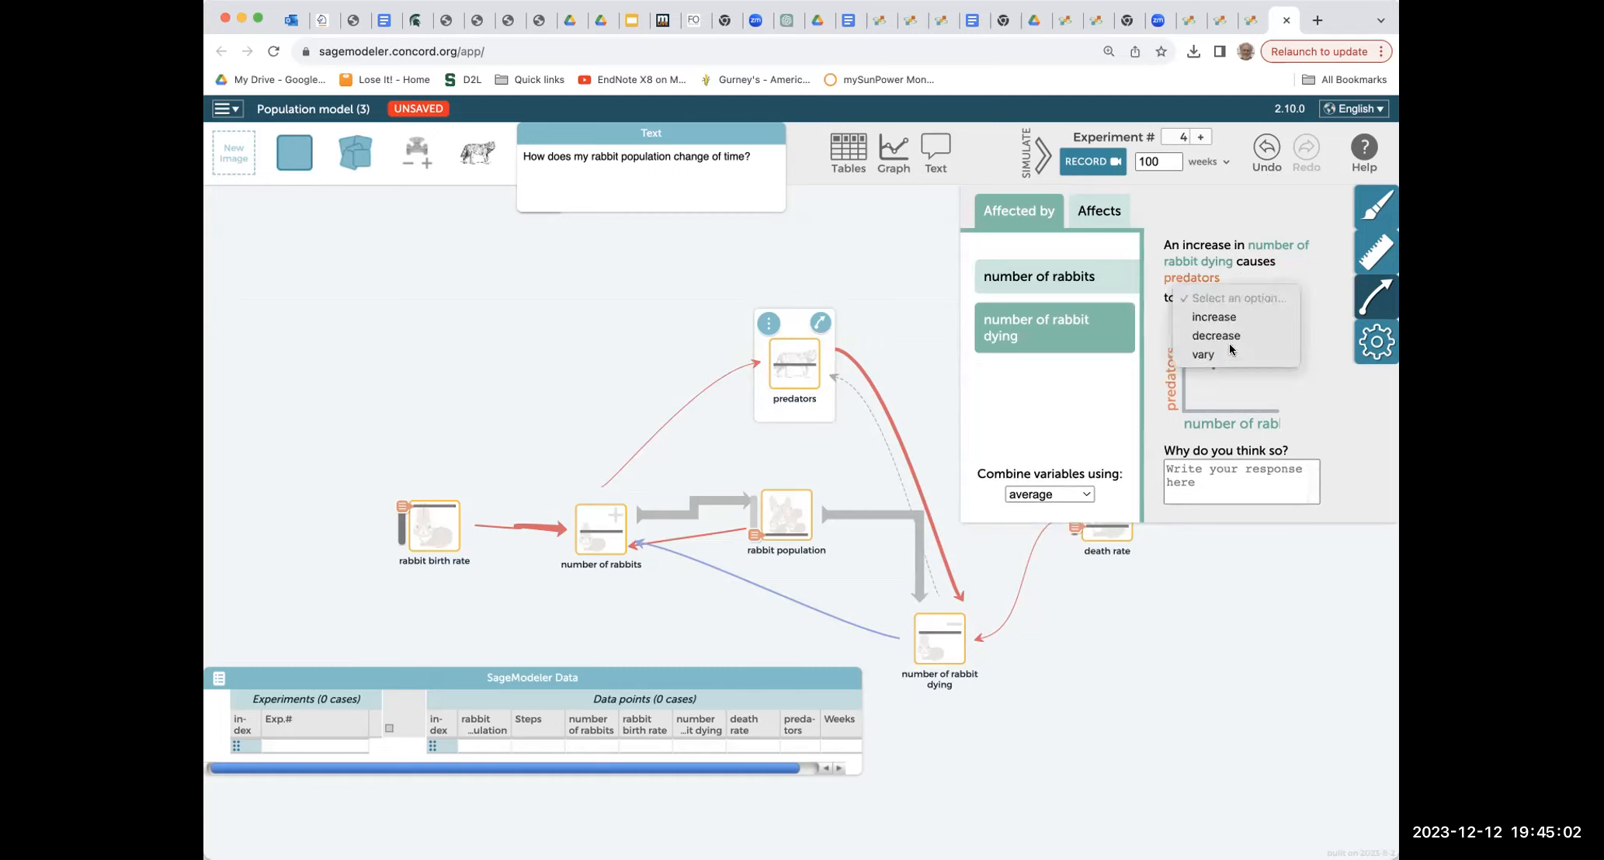
pyautogui.click(1229, 337)
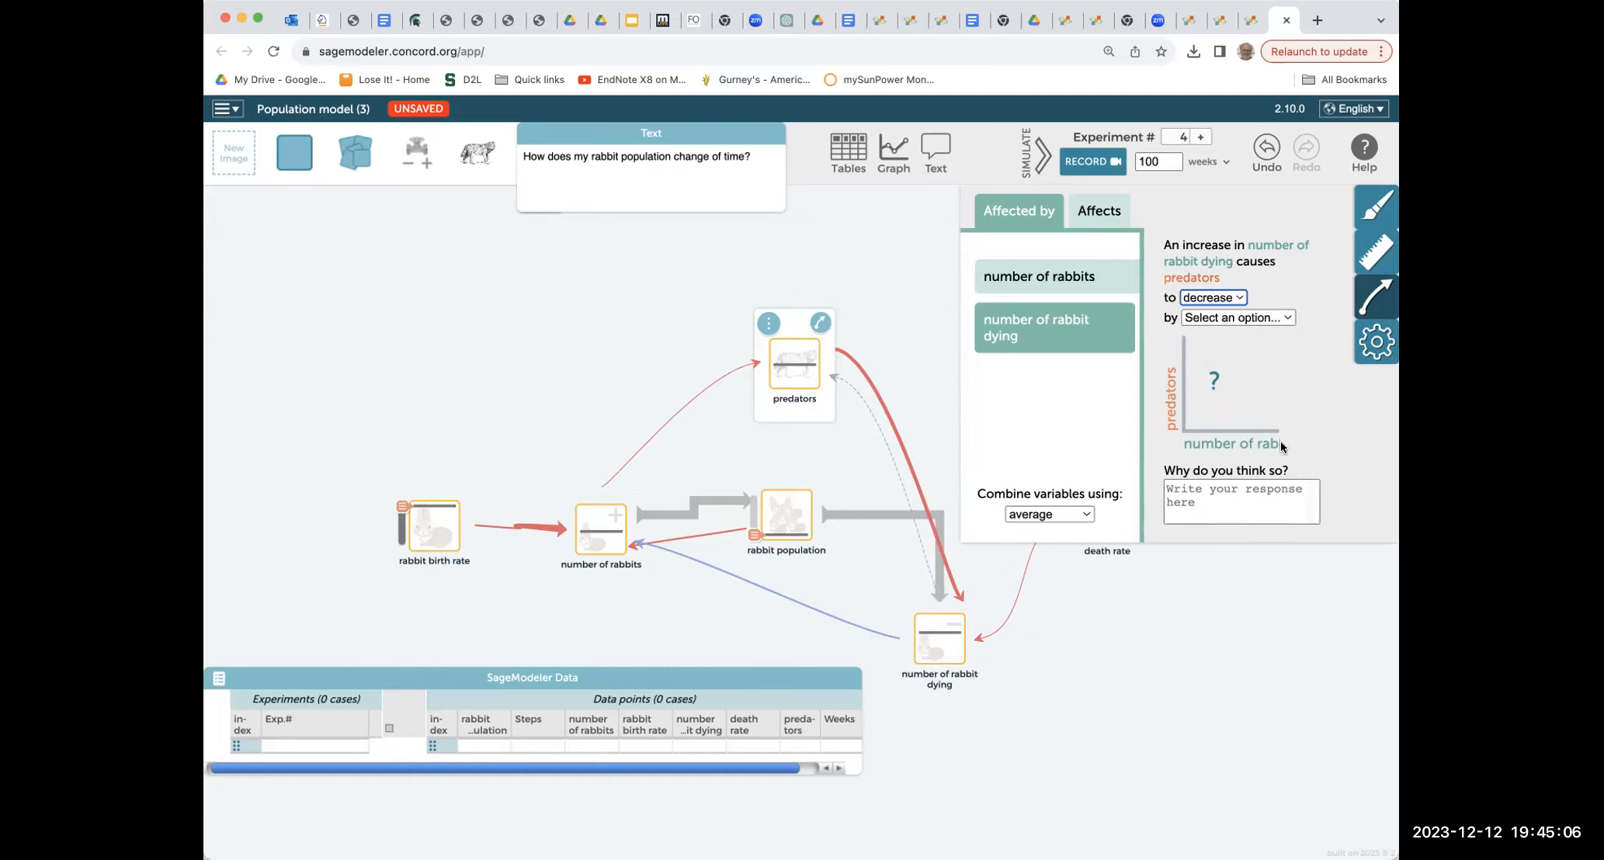
pyautogui.click(1265, 319)
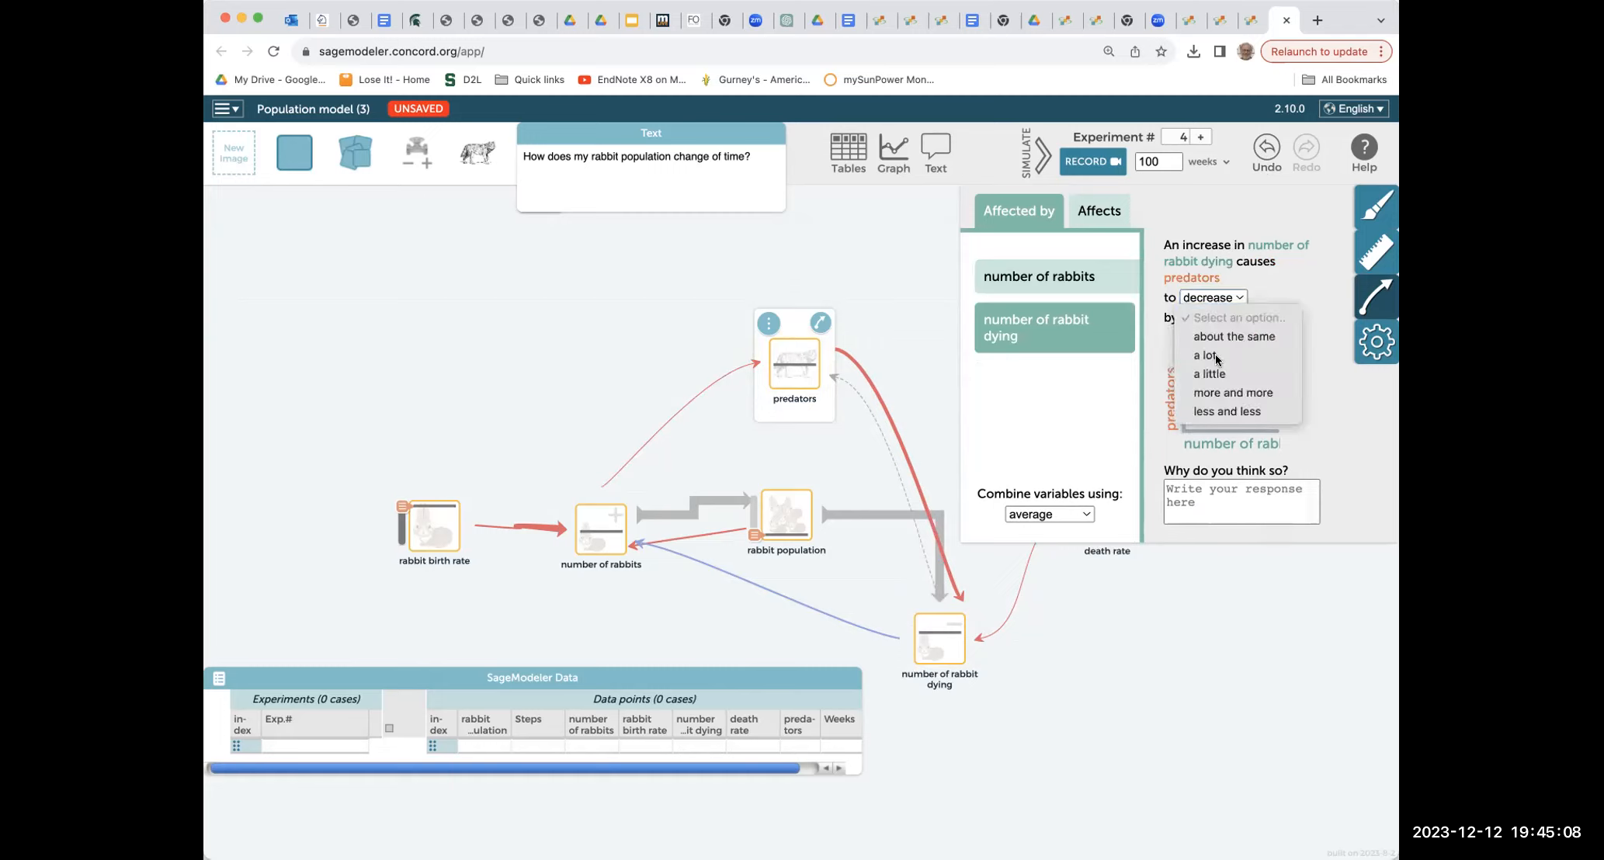
pyautogui.click(1216, 337)
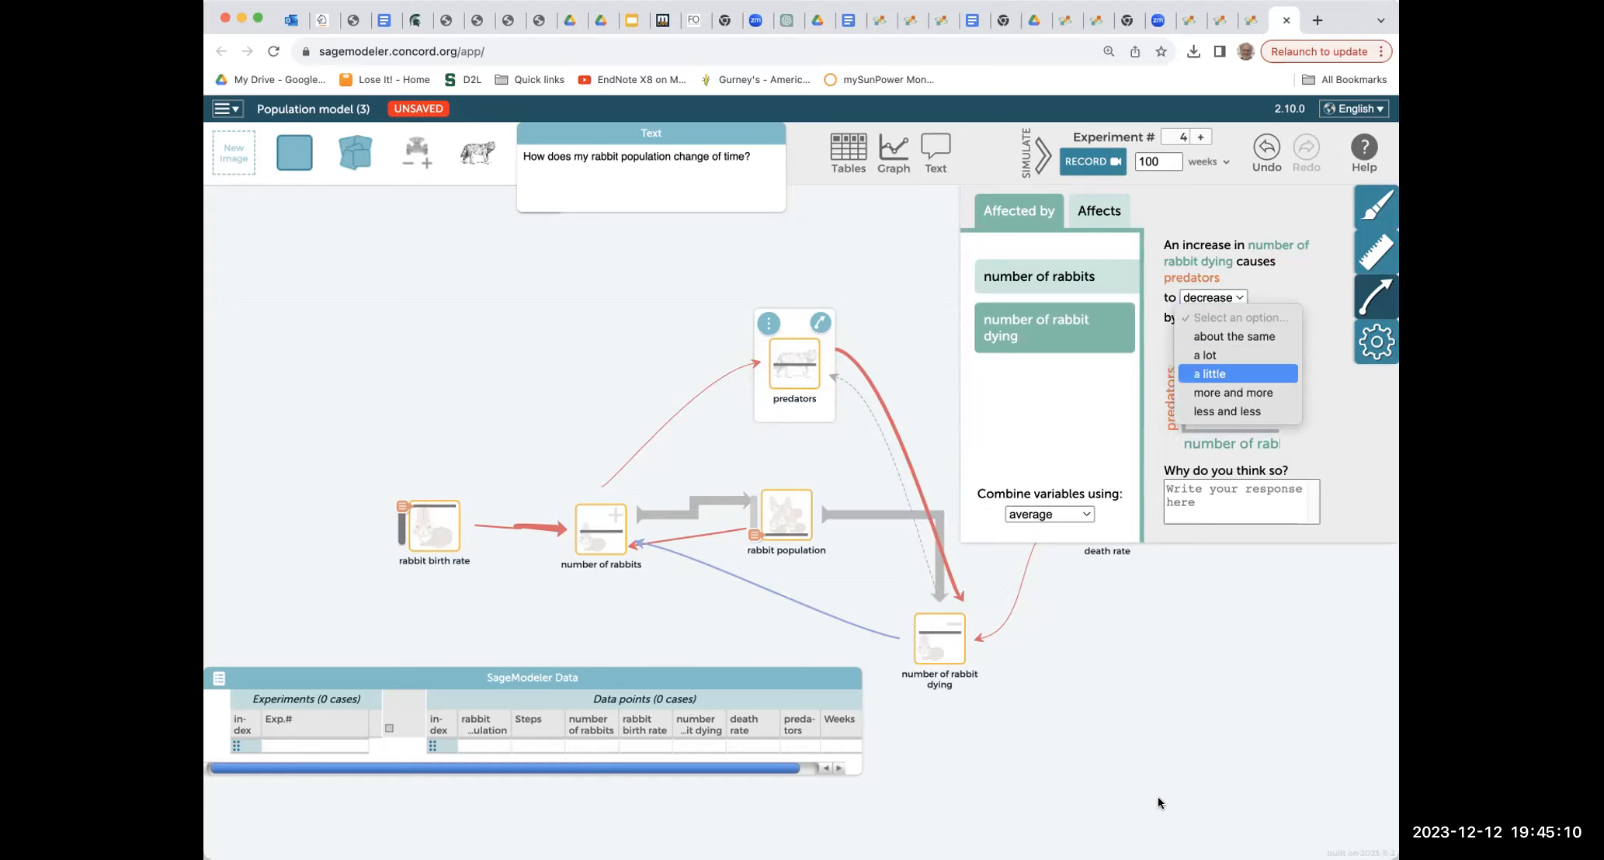
pyautogui.click(1157, 787)
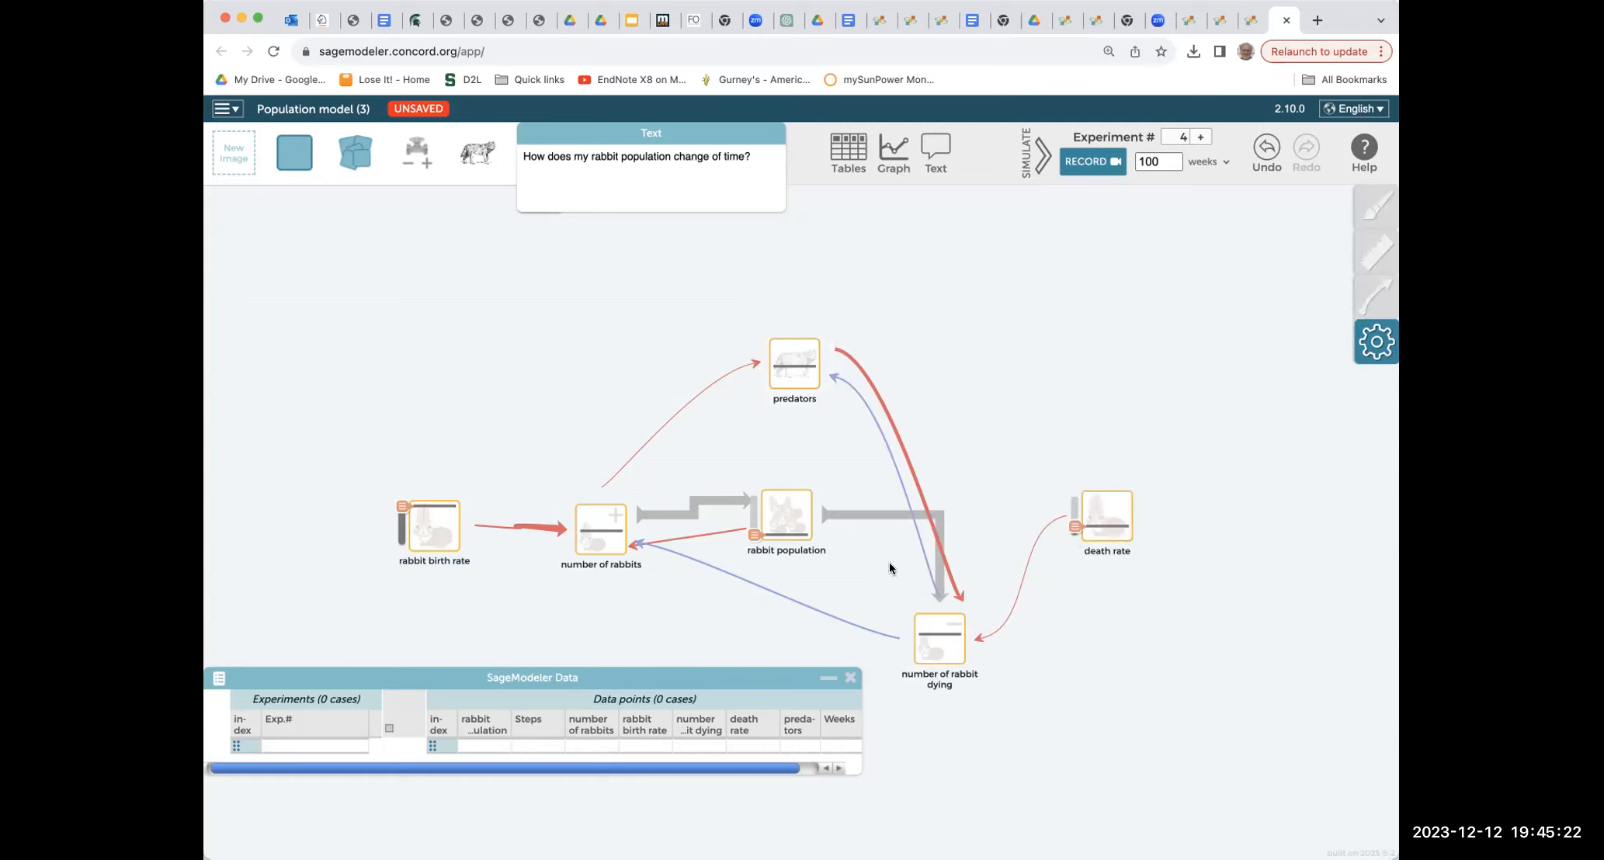
# - Lower the death rate slider to its minimum and the rabbit birth rate slider below its midpoint
pyautogui.moveTo(784, 353); pyautogui.dragTo(786, 353)
pyautogui.moveTo(1072, 530); pyautogui.dragTo(1070, 536)
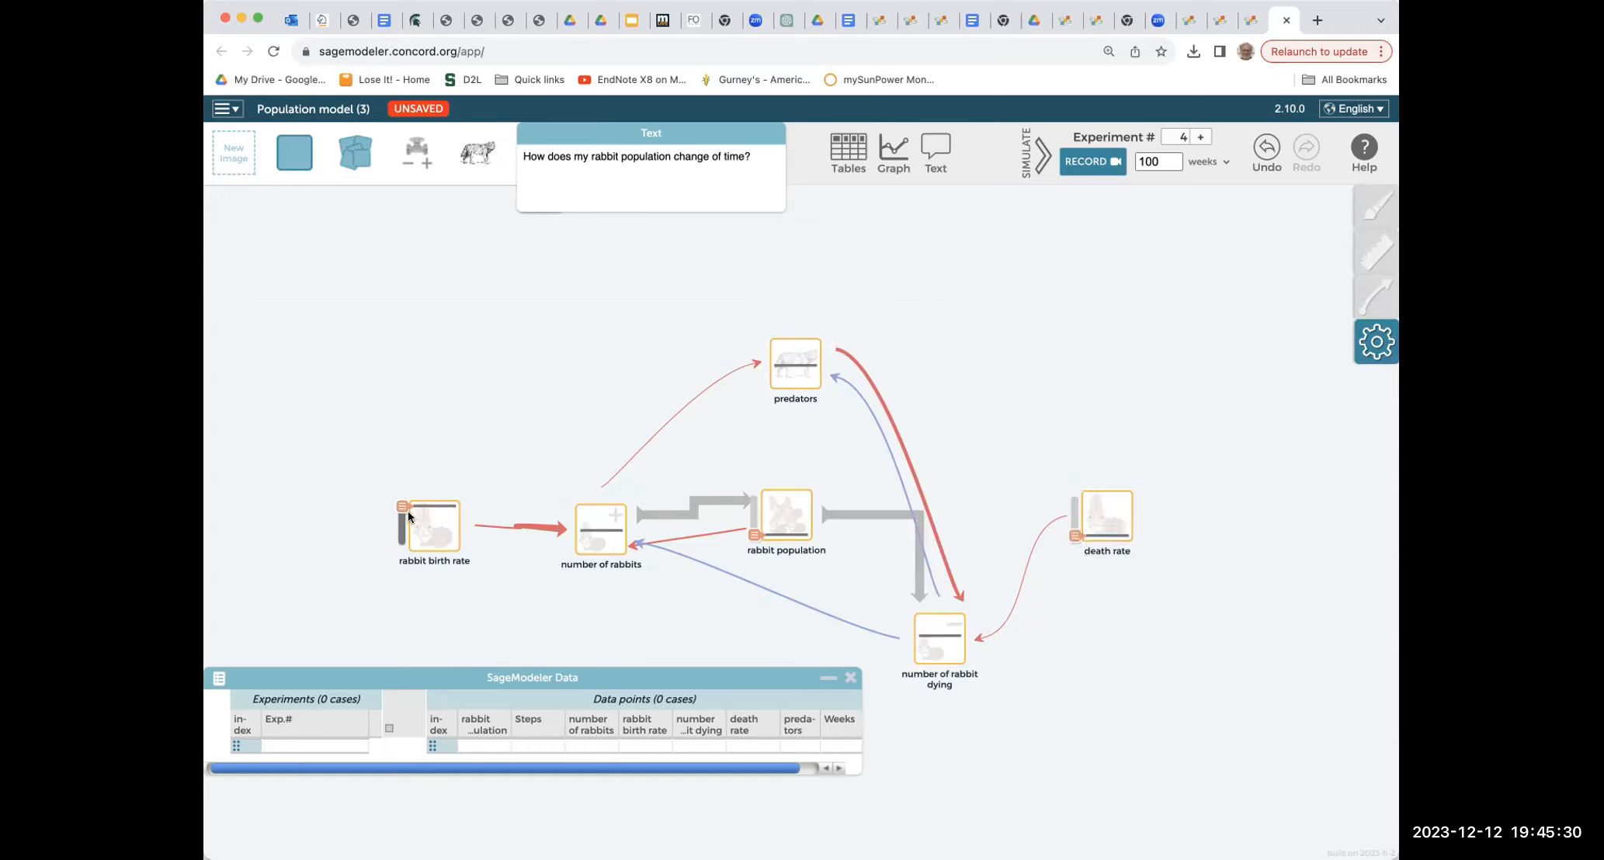
pyautogui.moveTo(399, 505)
pyautogui.mouseDown()
pyautogui.moveTo(399, 547)
pyautogui.moveTo(402, 503)
pyautogui.moveTo(402, 531)
pyautogui.mouseUp()
pyautogui.moveTo(754, 535)
pyautogui.mouseDown()
pyautogui.moveTo(754, 514)
pyautogui.moveTo(755, 535)
pyautogui.mouseUp()
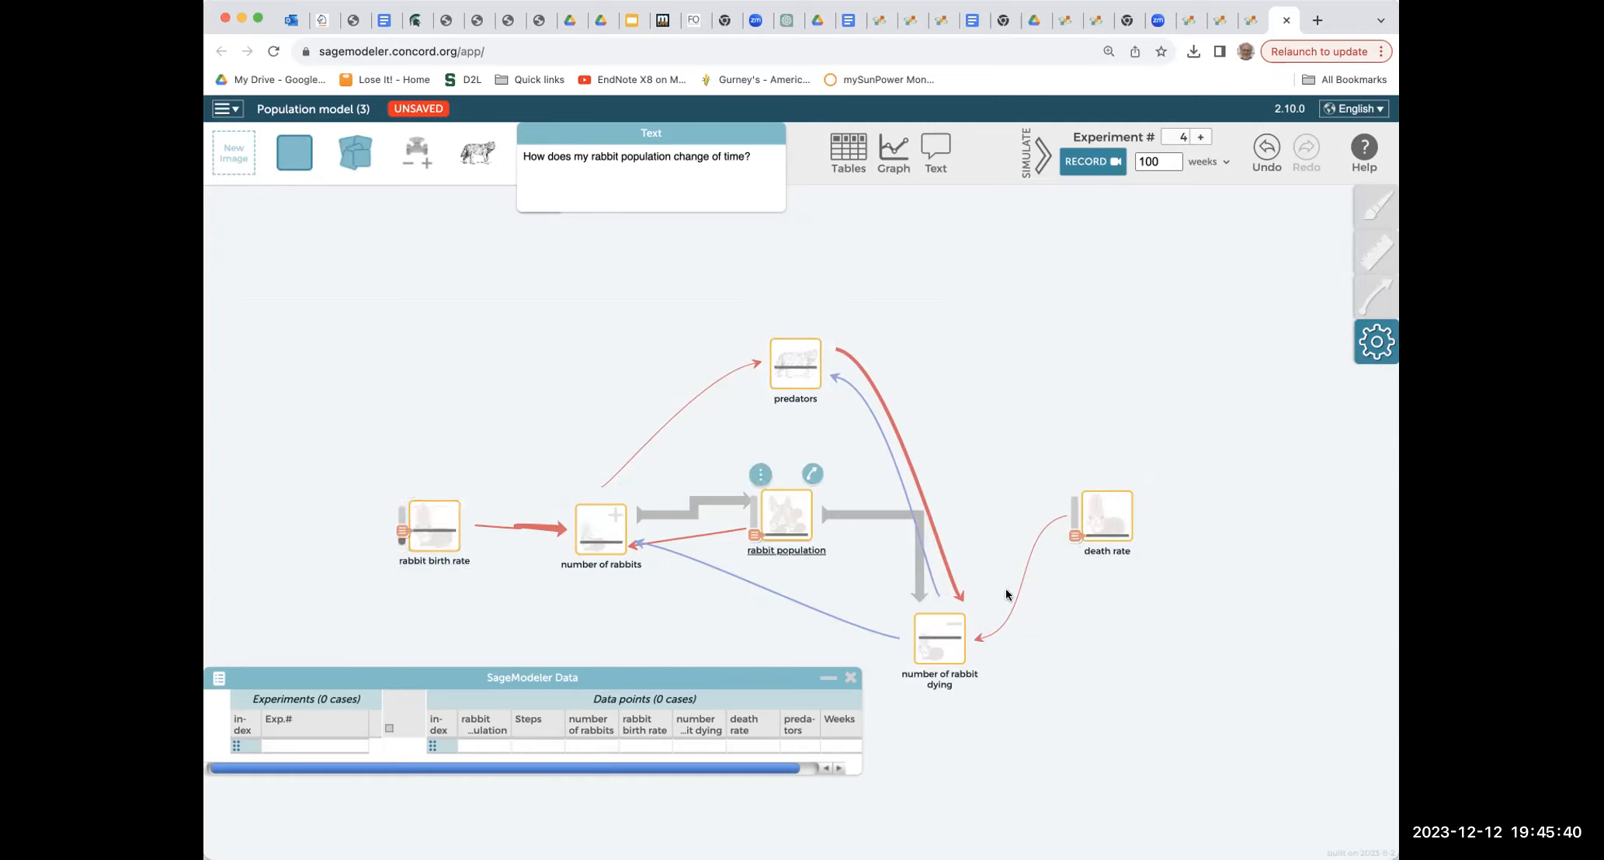
pyautogui.moveTo(1079, 511)
pyautogui.mouseDown()
pyautogui.moveTo(1076, 493)
pyautogui.moveTo(1075, 536)
pyautogui.mouseUp()
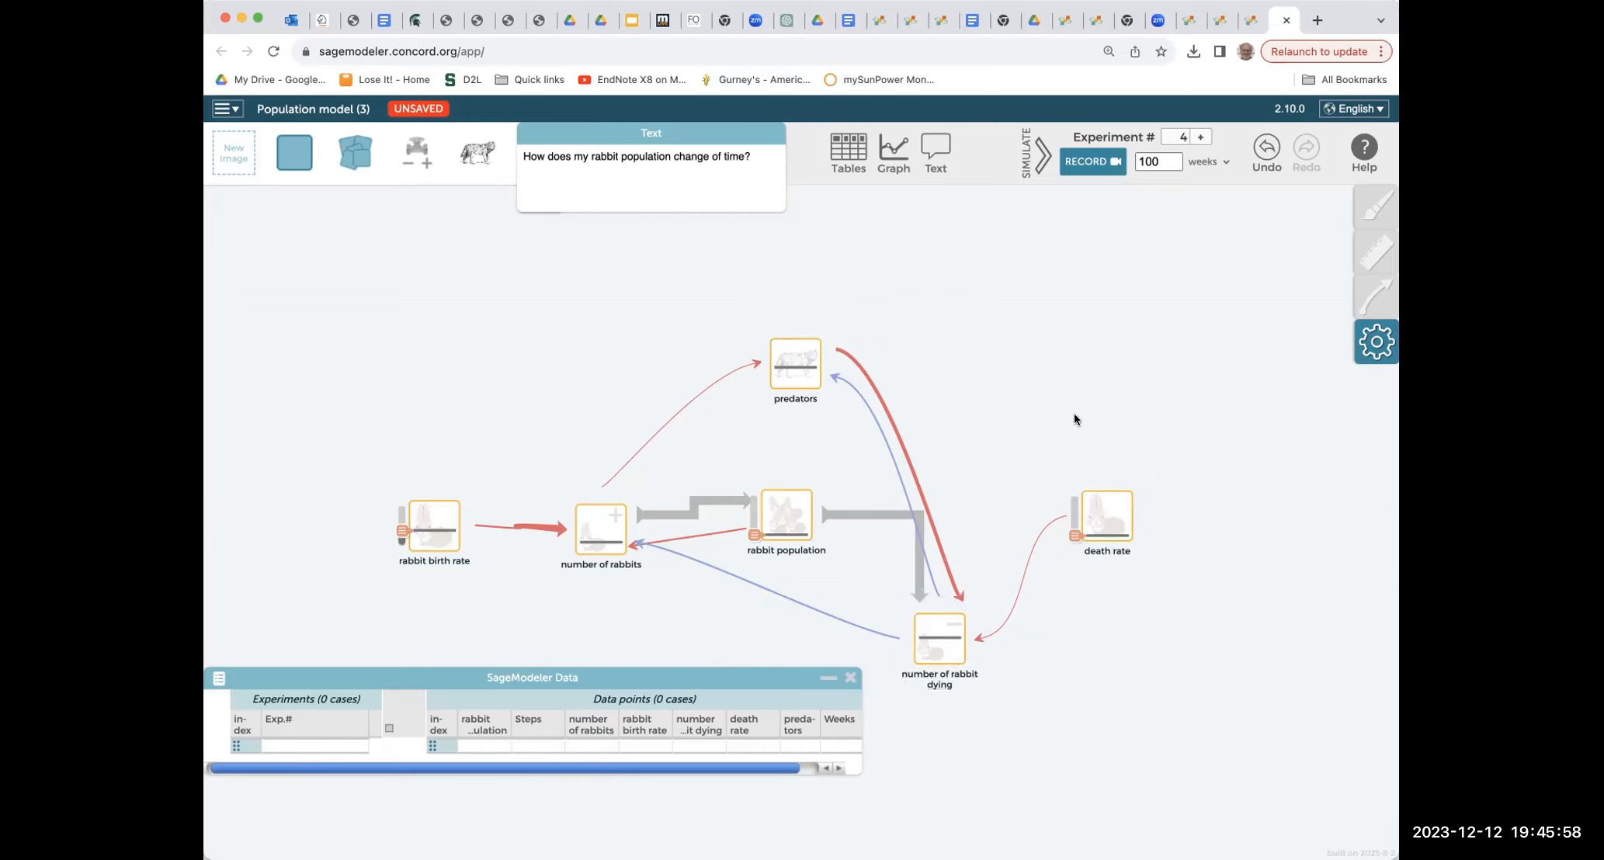
pyautogui.click(875, 394)
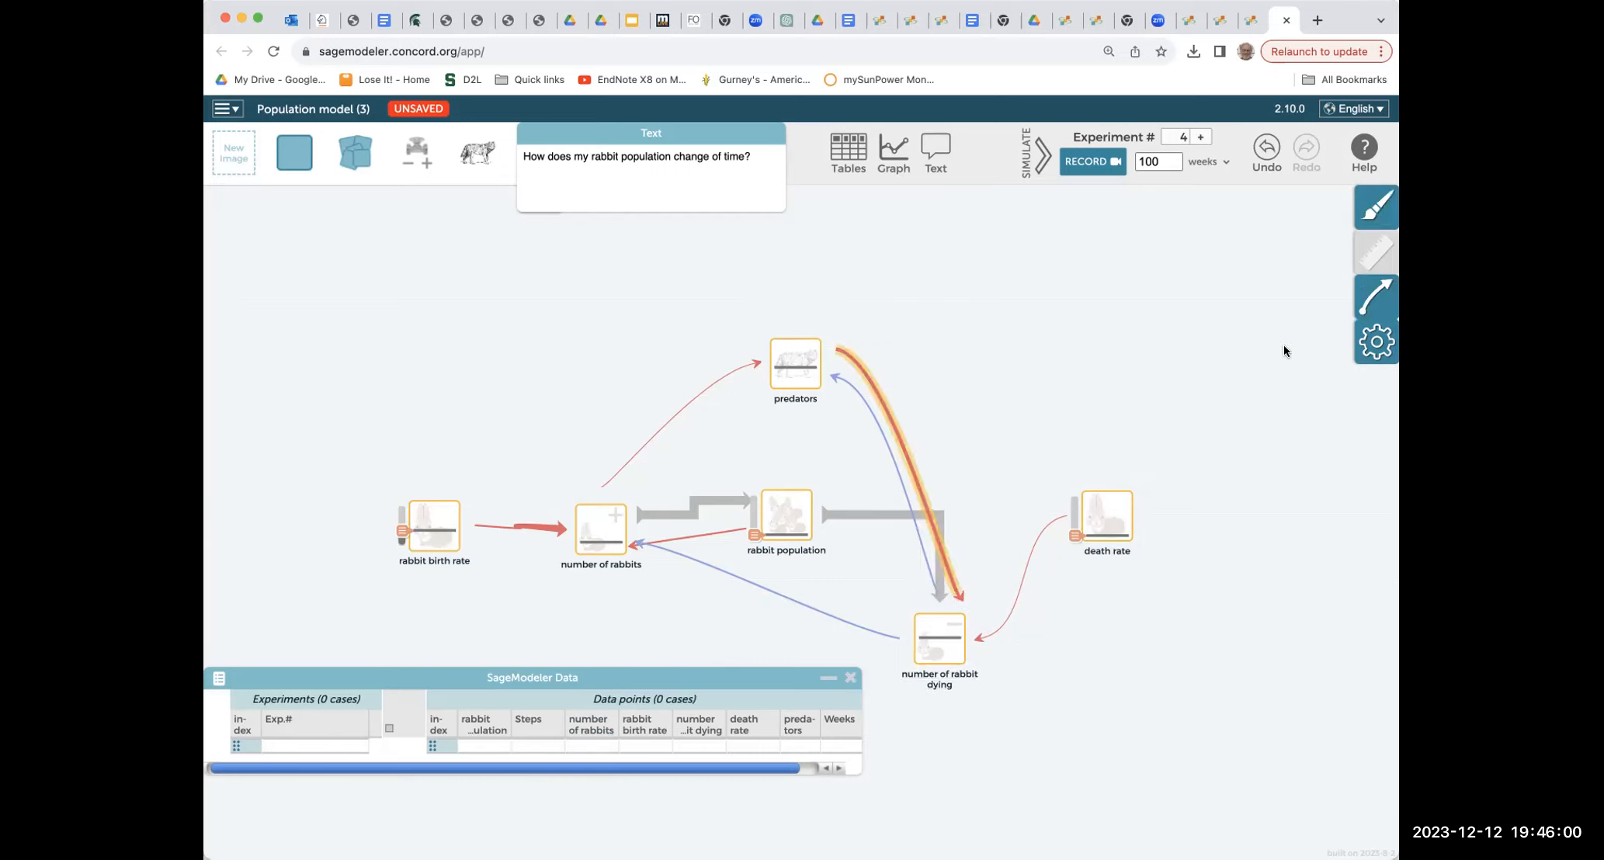
pyautogui.click(1386, 335)
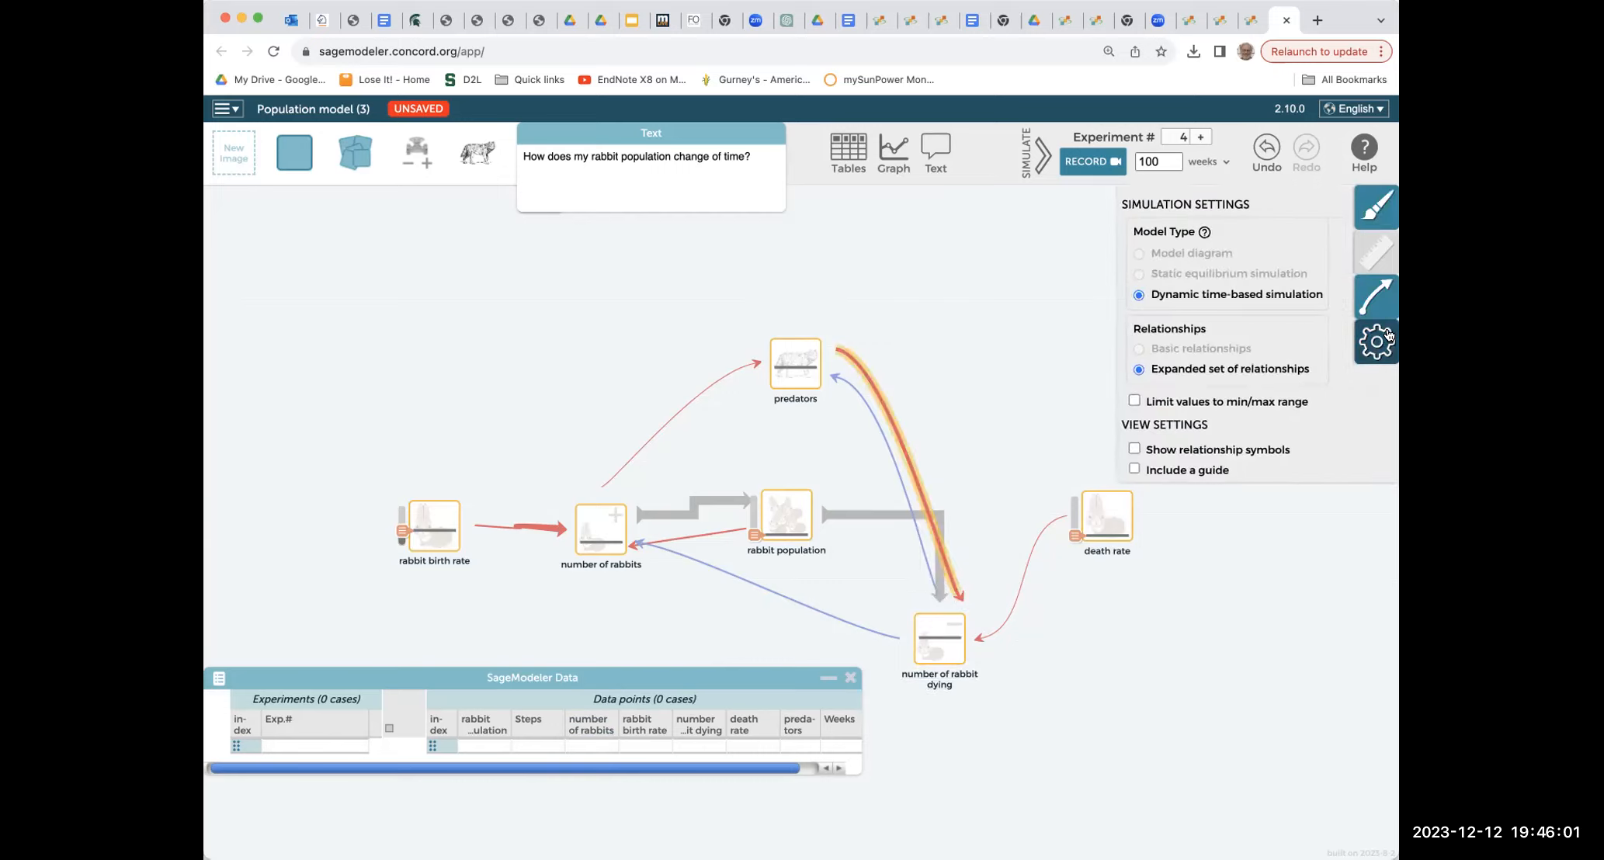
pyautogui.click(971, 350)
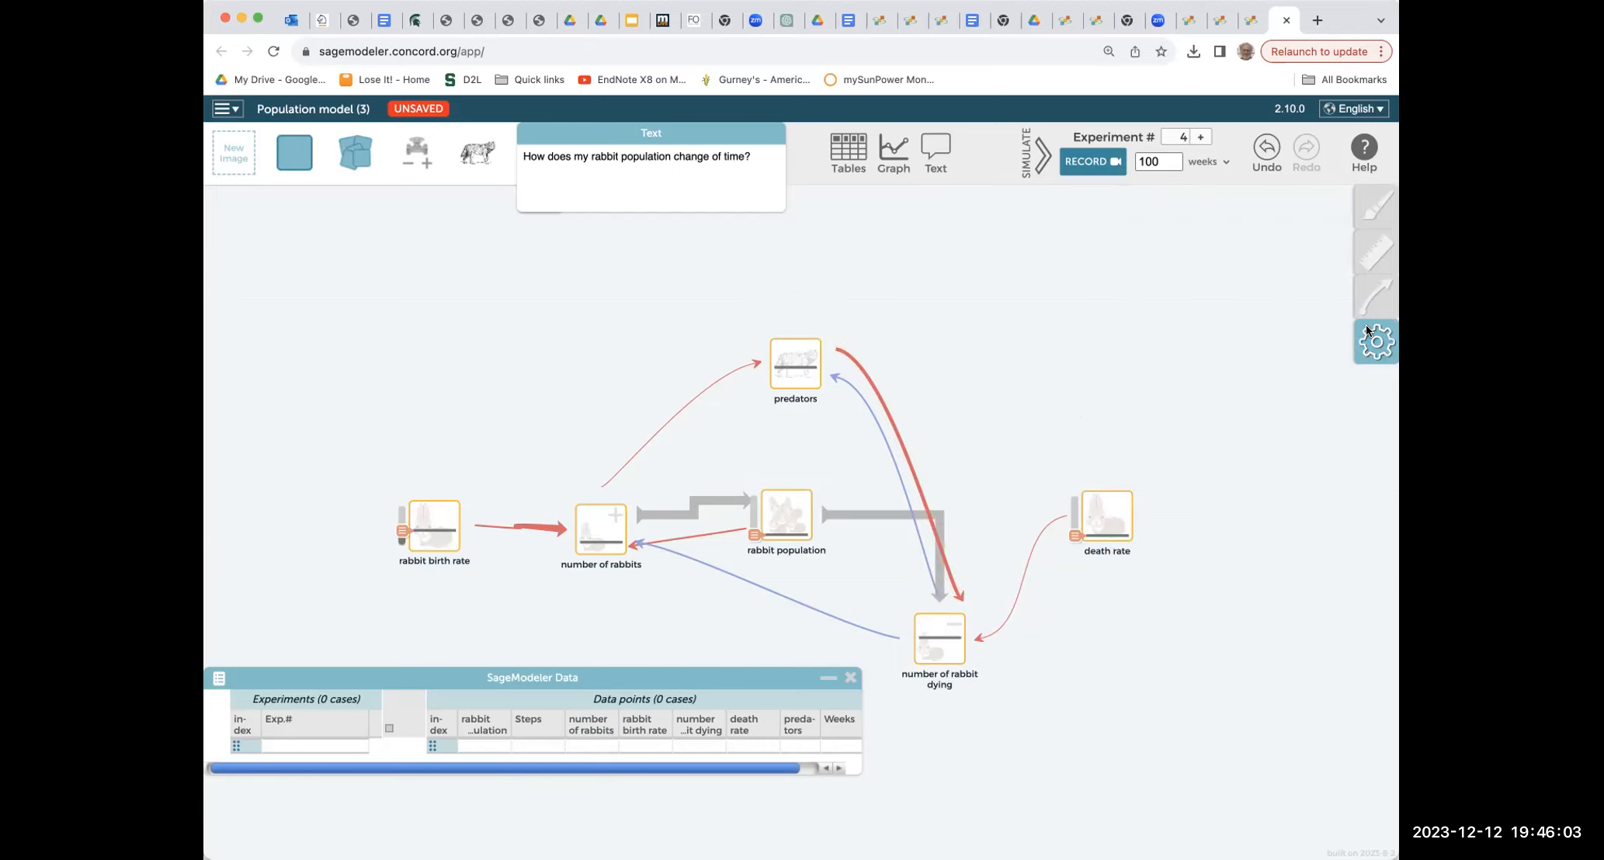
# - Change the link from predators to number of rabbit dying so that deaths increase by about the same
pyautogui.click(887, 421)
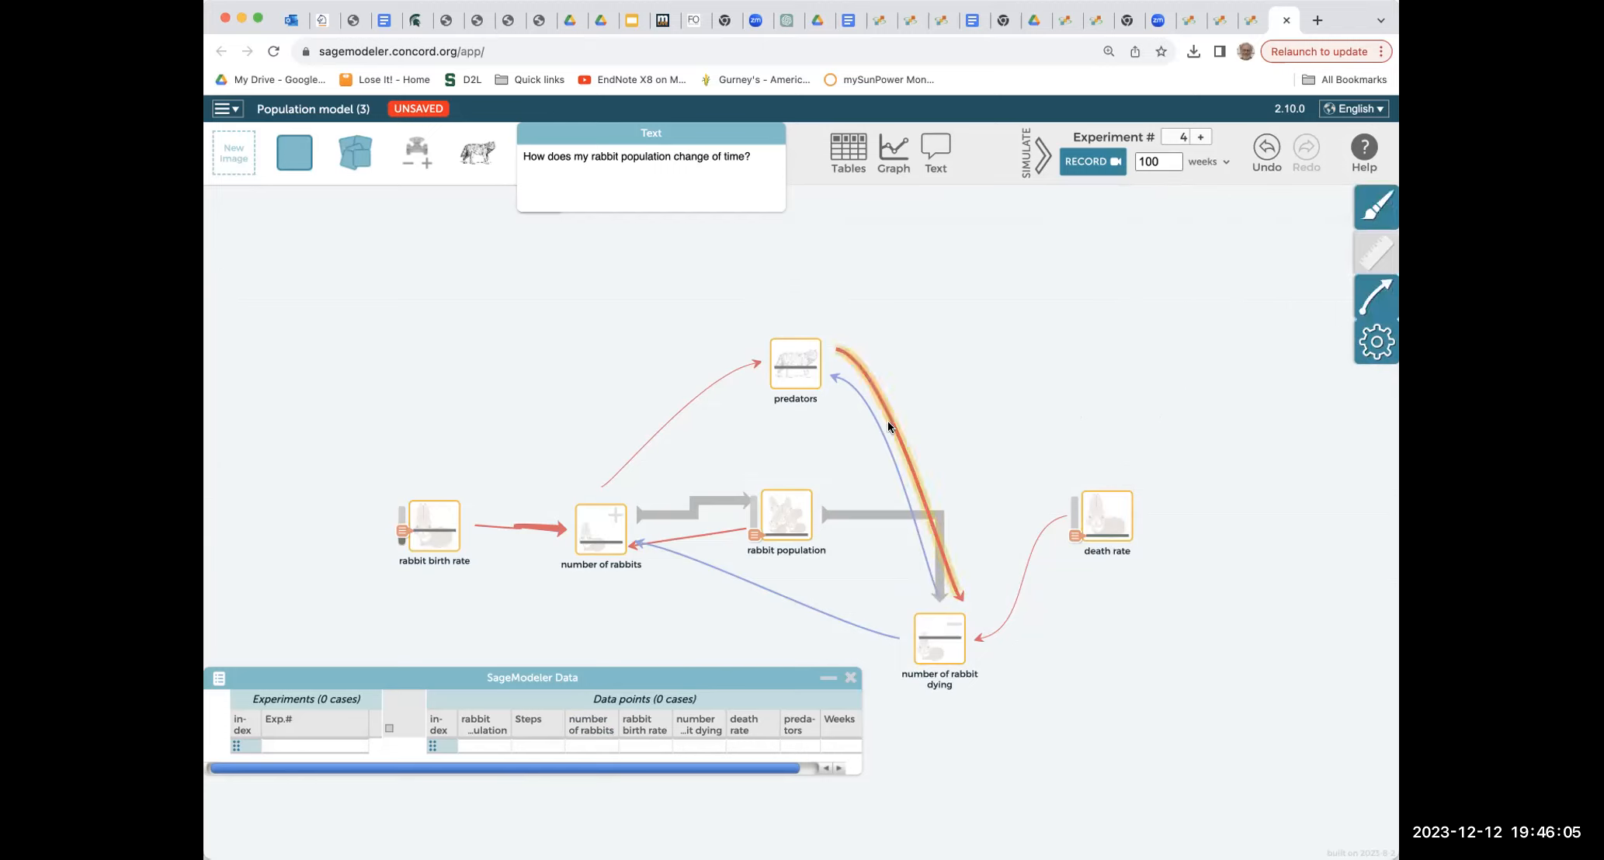
pyautogui.click(1364, 295)
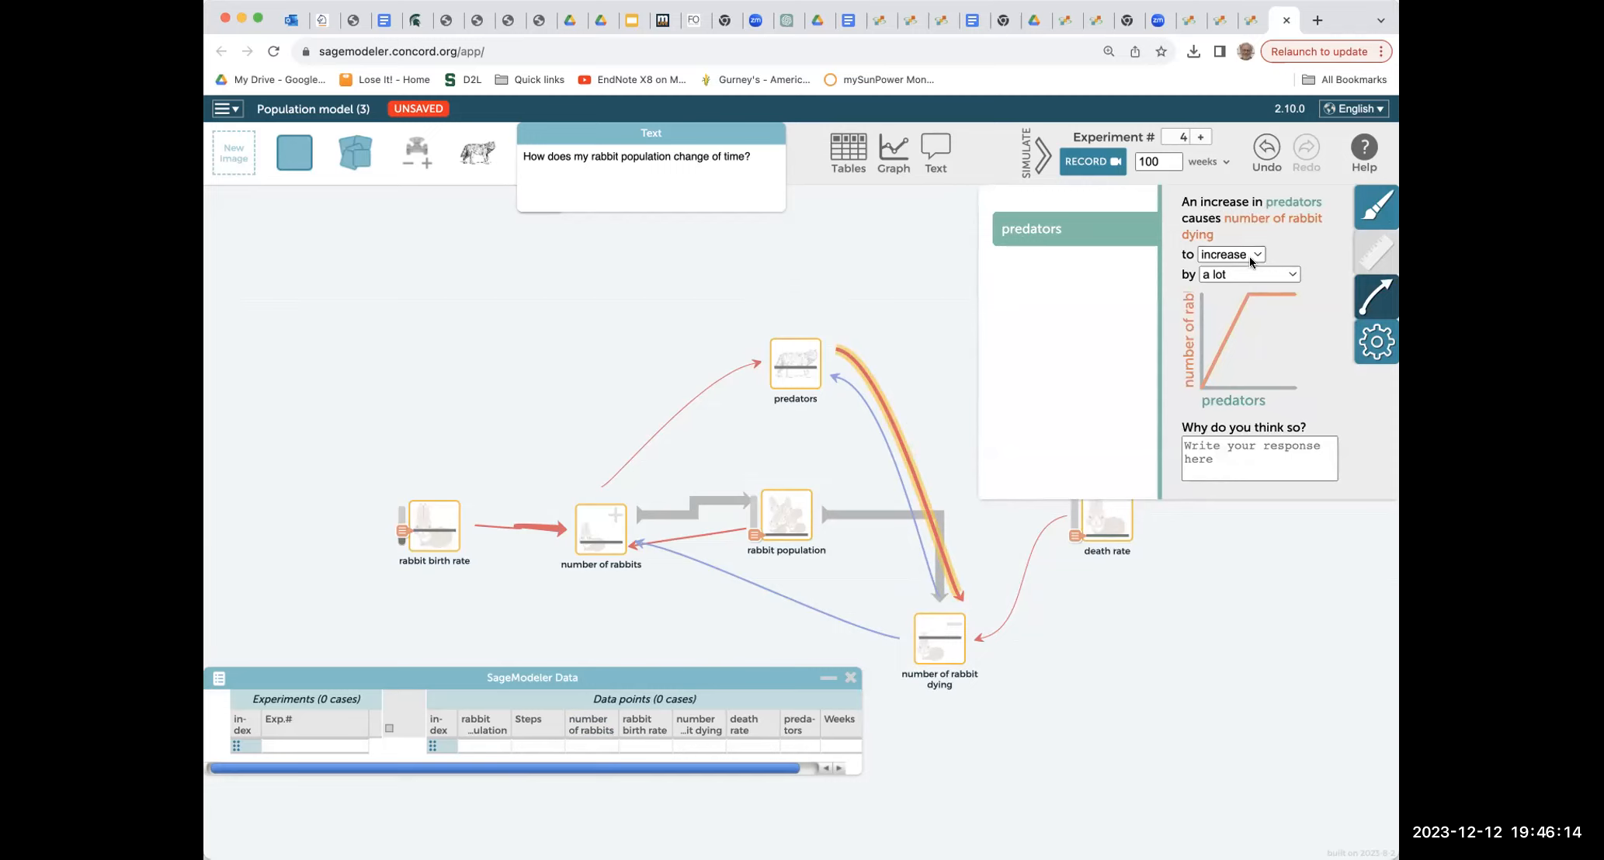
pyautogui.click(1260, 274)
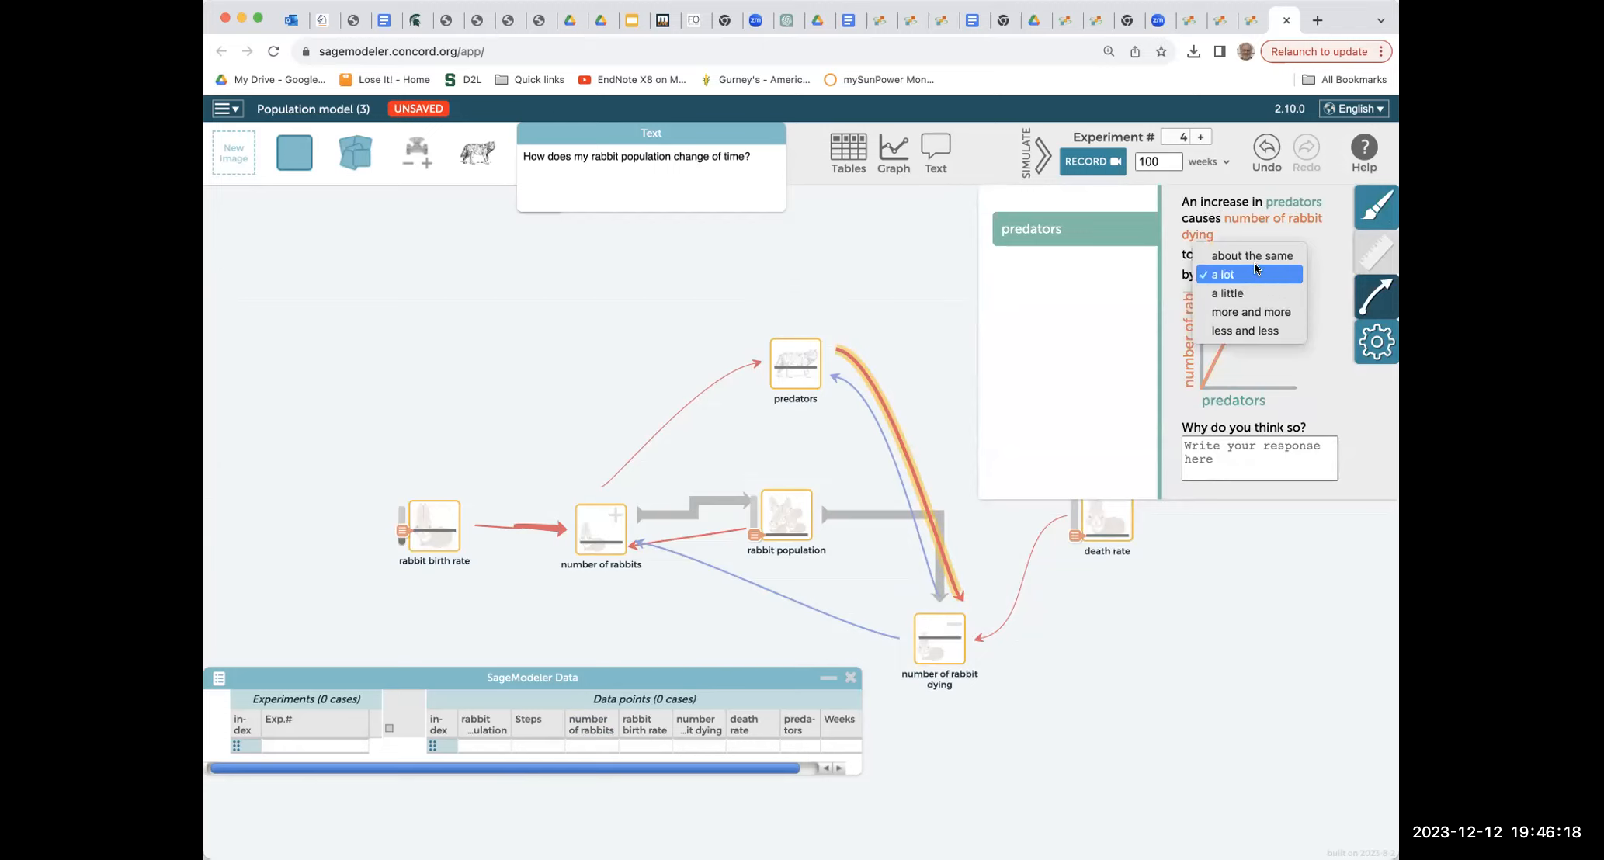
pyautogui.click(1255, 255)
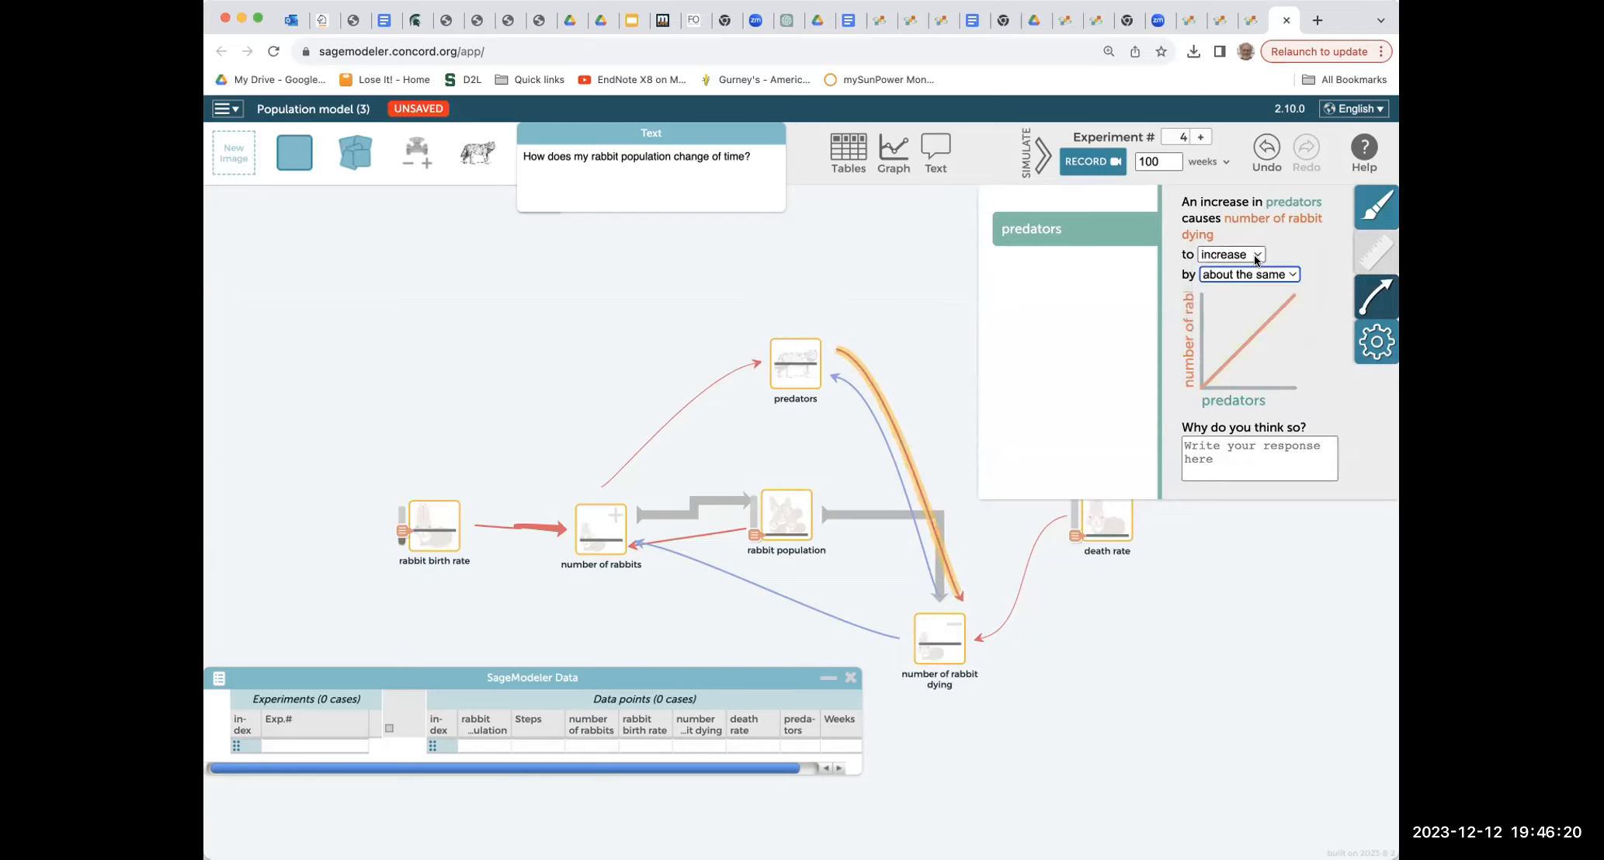
pyautogui.click(916, 336)
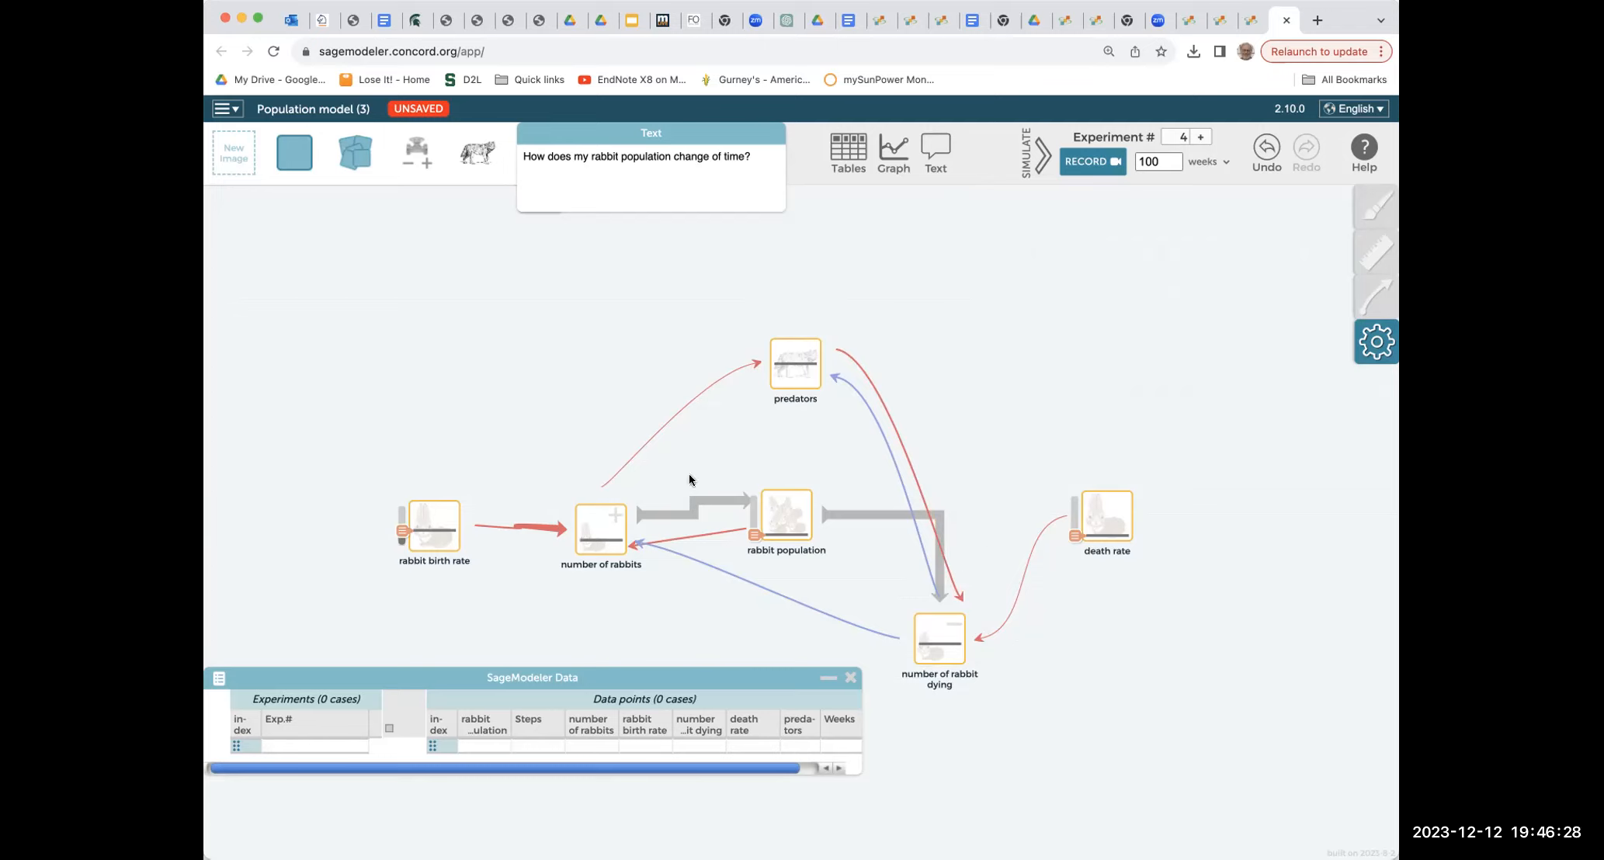
# - Raise the rabbit birth rate slider to its maximum while keeping the death rate slider at its minimum
pyautogui.moveTo(401, 531); pyautogui.dragTo(405, 512)
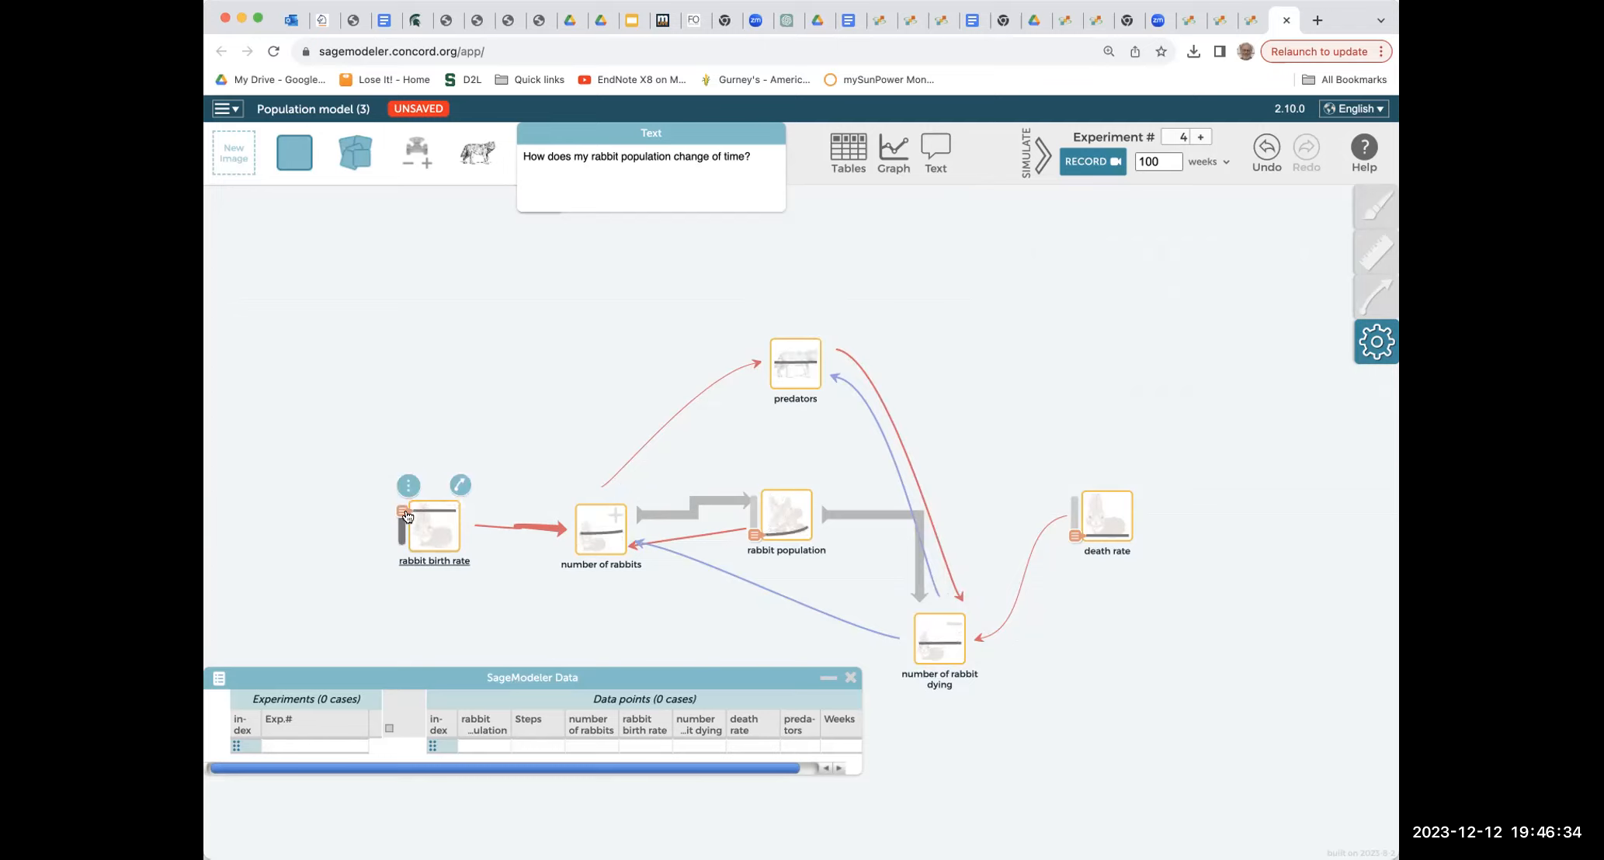
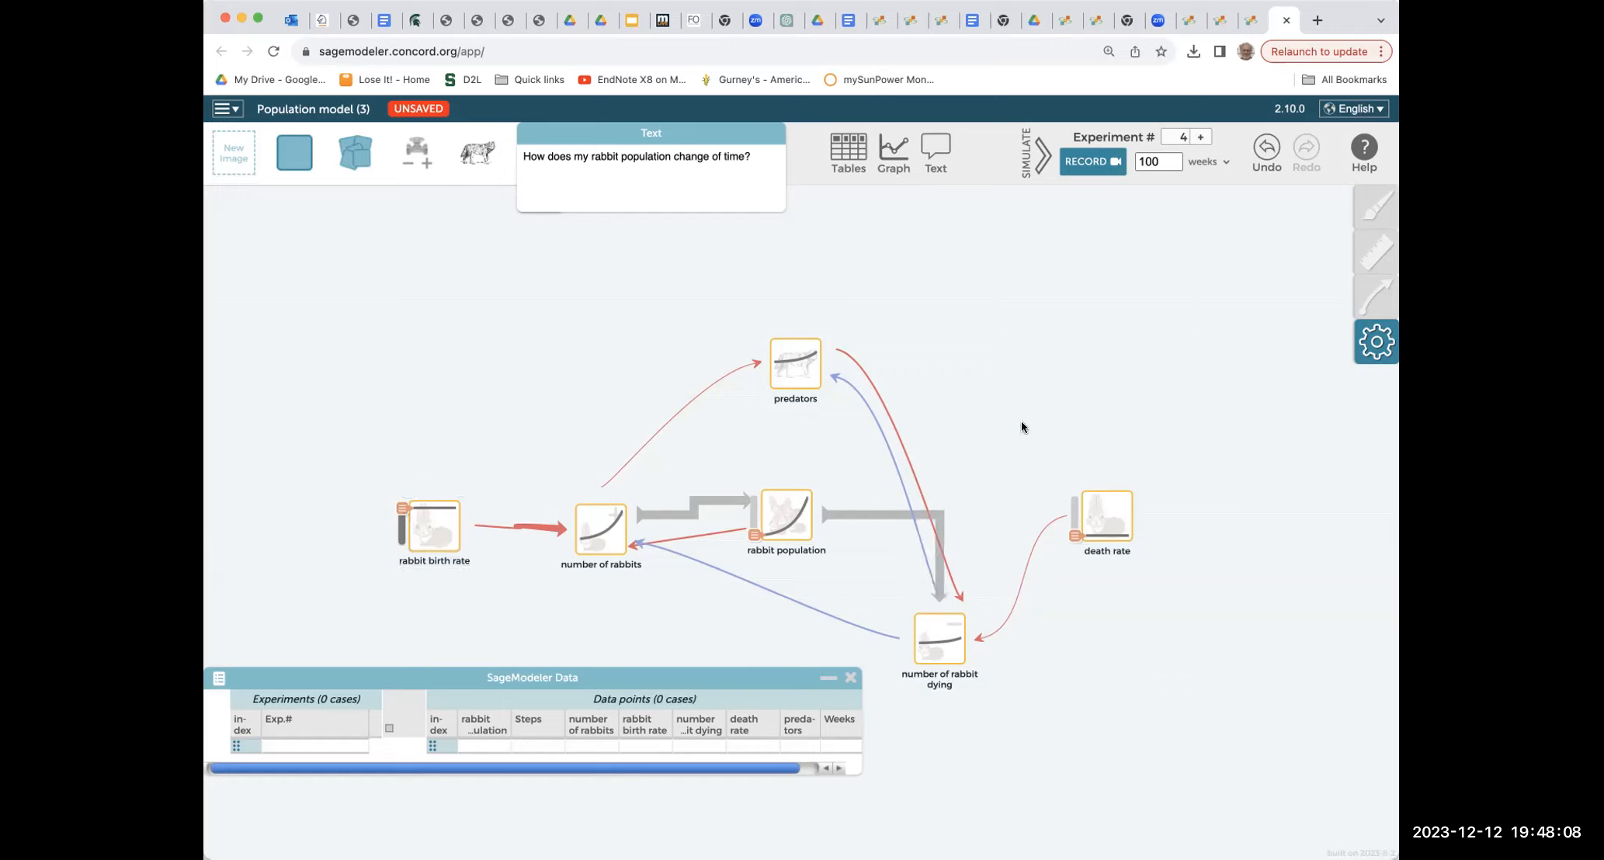
pyautogui.moveTo(1075, 535)
pyautogui.mouseDown()
pyautogui.moveTo(1074, 509)
pyautogui.moveTo(1075, 535)
pyautogui.mouseUp()
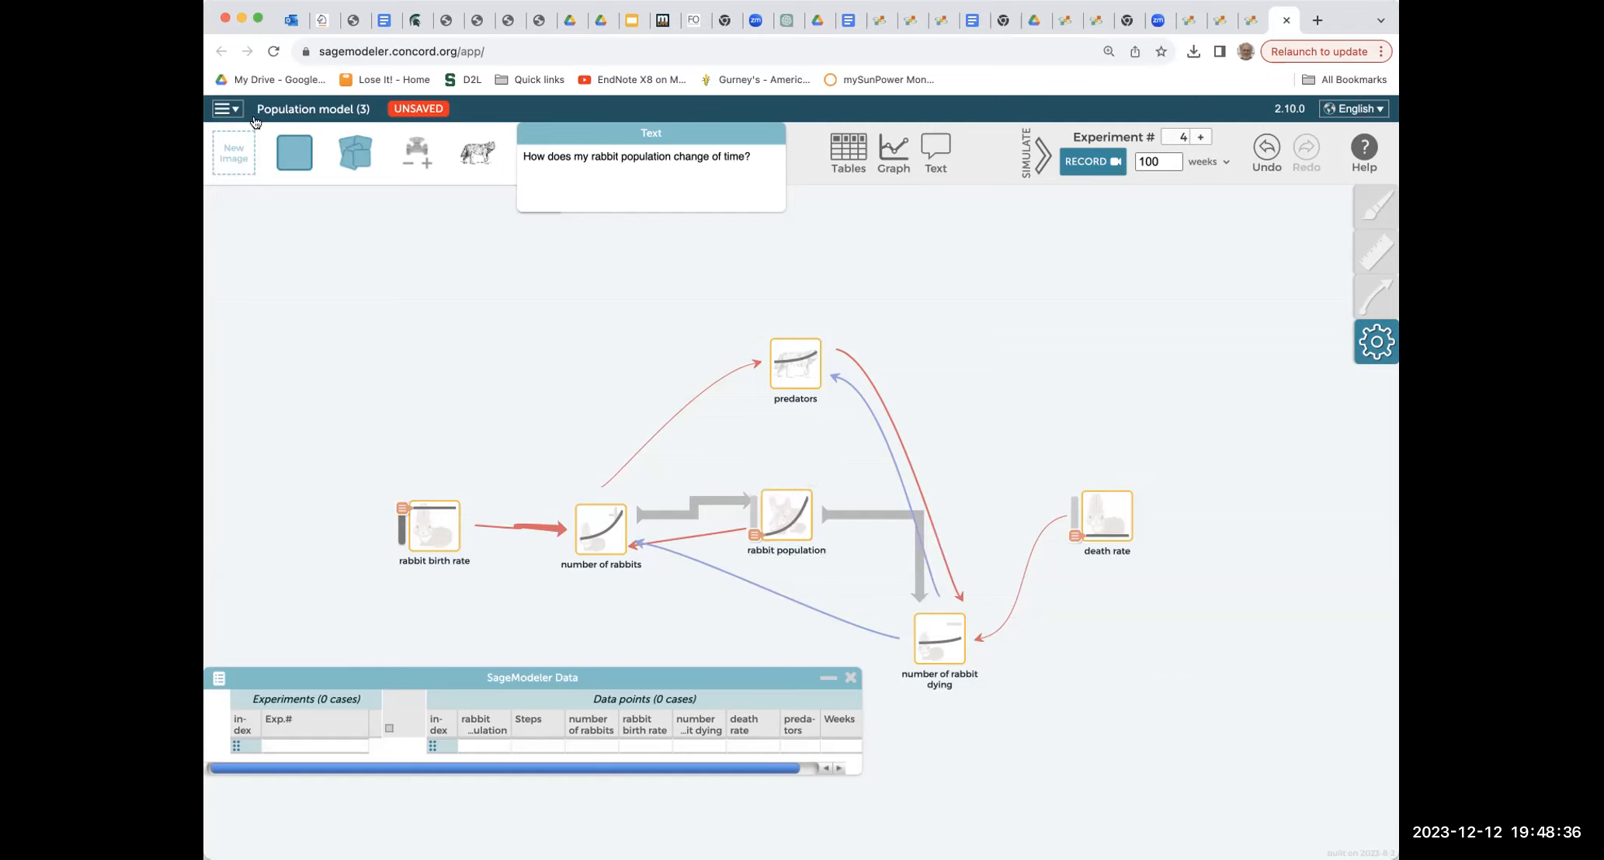
# - Save the model as a local file named "Population and prey model"
pyautogui.click(232, 109)
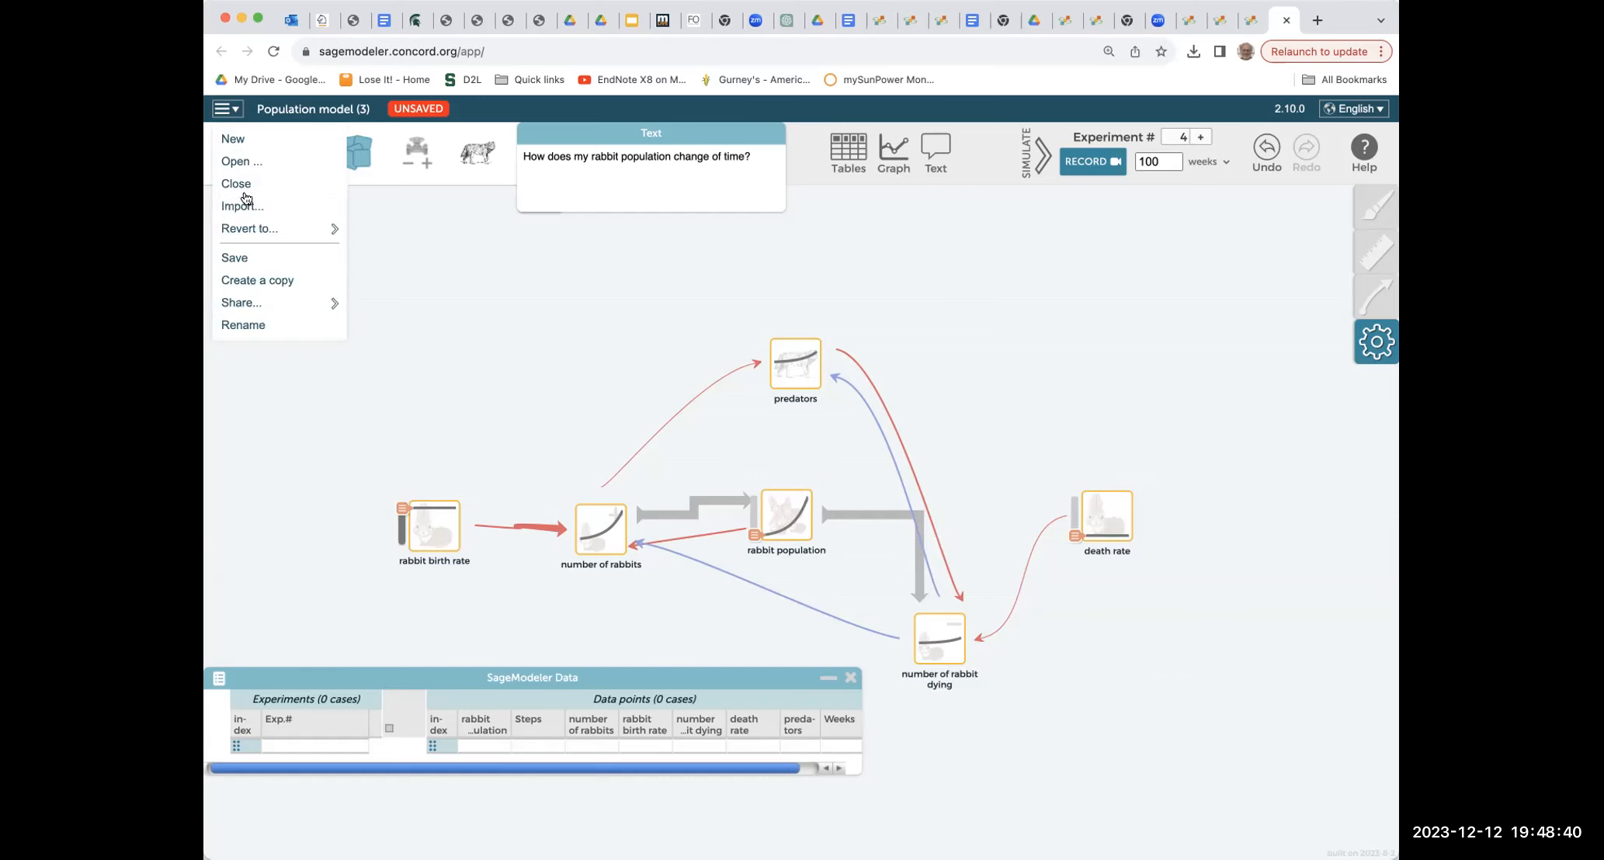
pyautogui.click(237, 258)
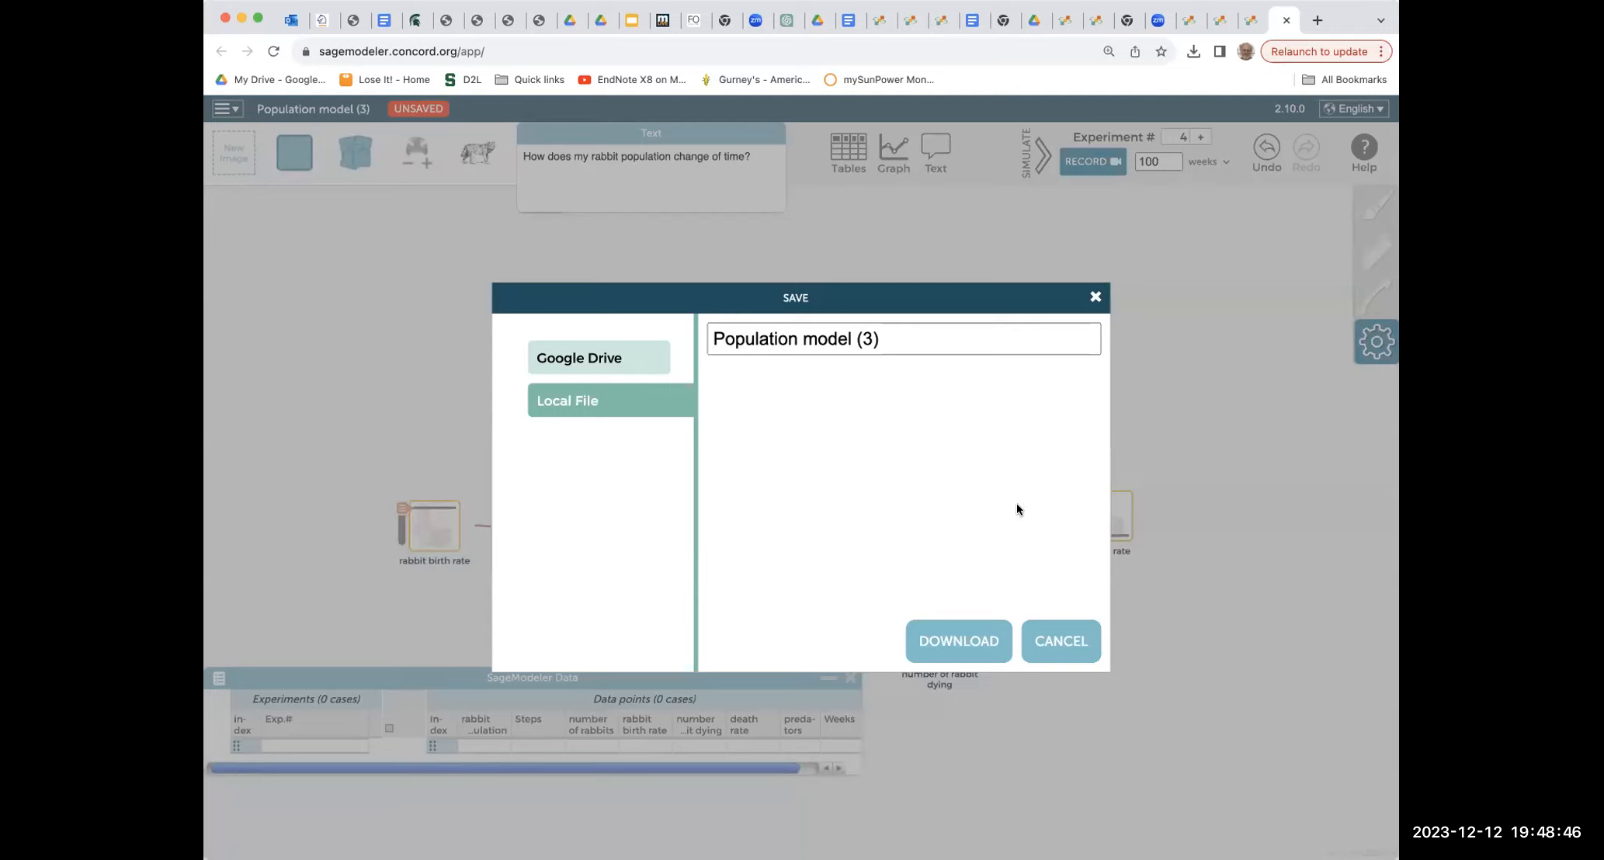
pyautogui.click(872, 339)
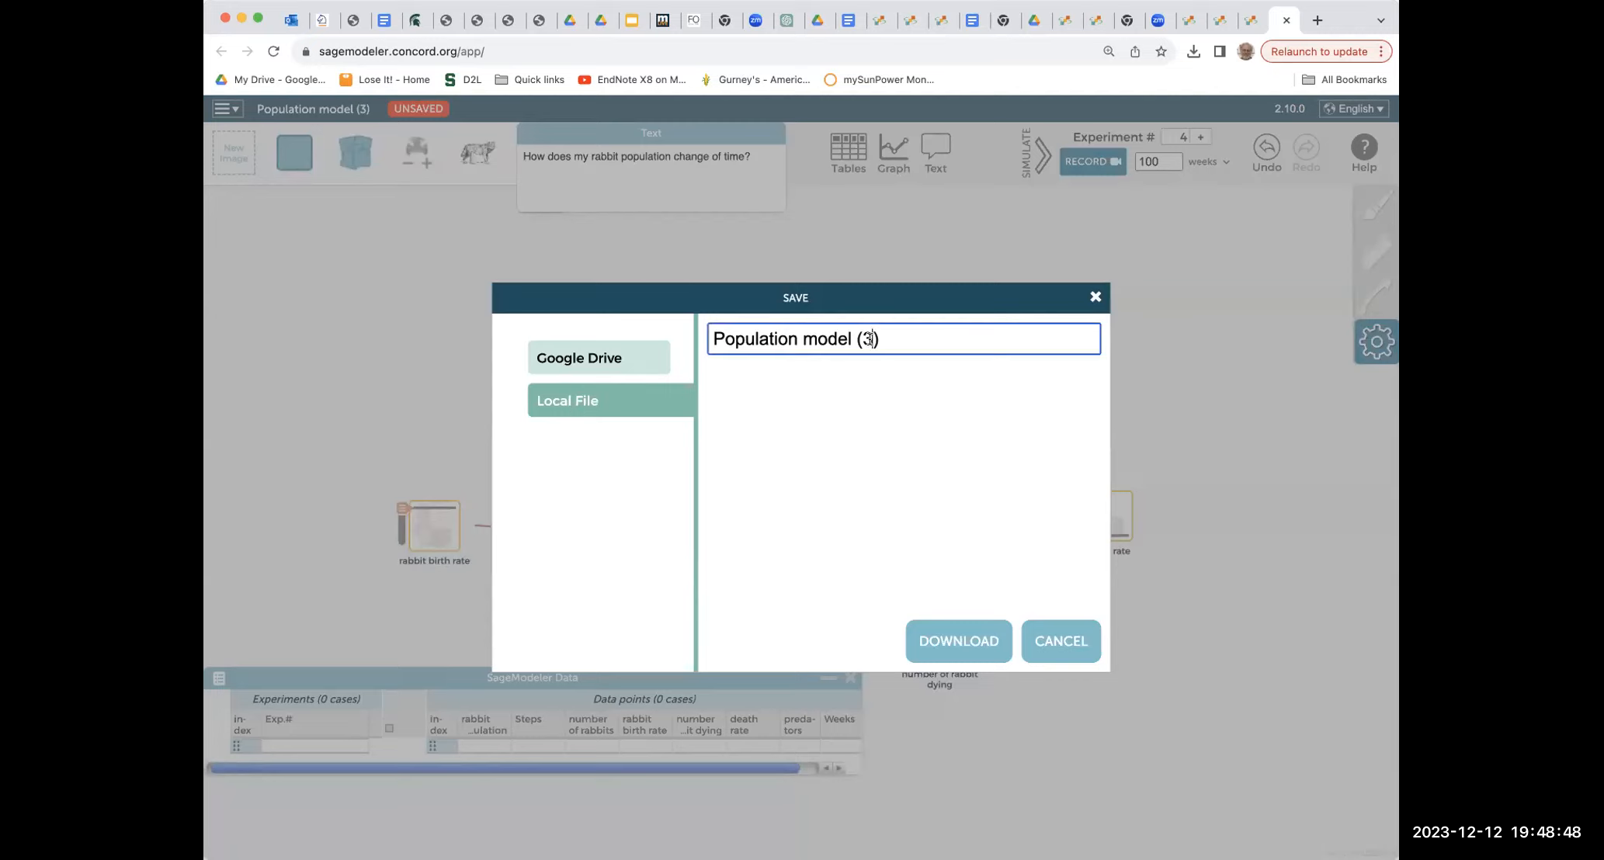
pyautogui.press('BackSpace')
pyautogui.press('BackSpace')
pyautogui.press('BackSpace')
pyautogui.press('BackSpace')
pyautogui.press('BackSpace')
pyautogui.write('l')
pyautogui.click(801, 339)
pyautogui.write('and prey')
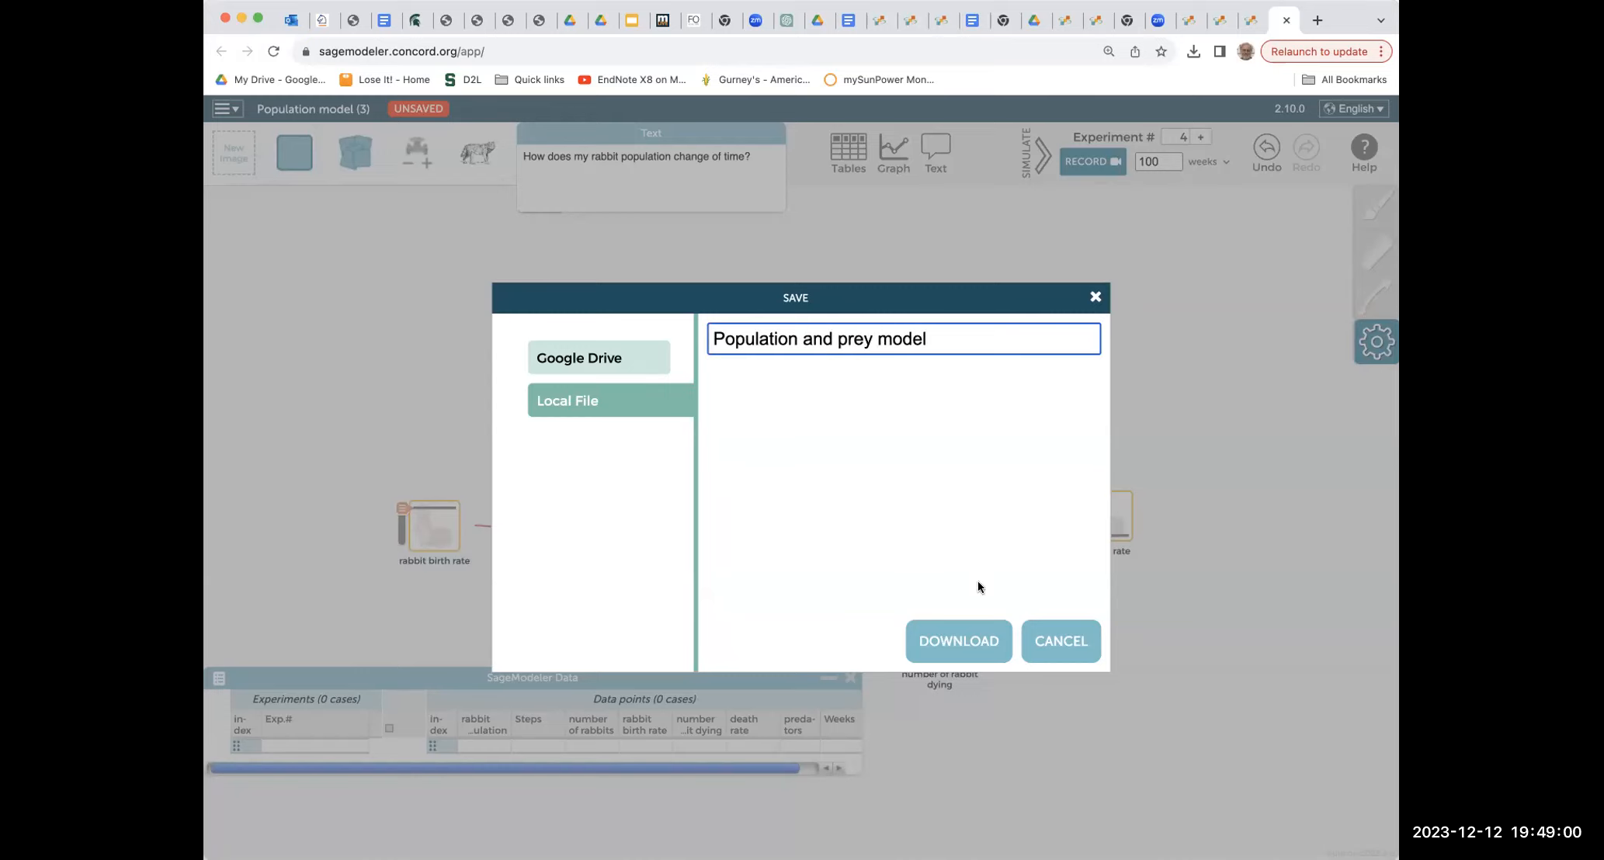
pyautogui.click(972, 644)
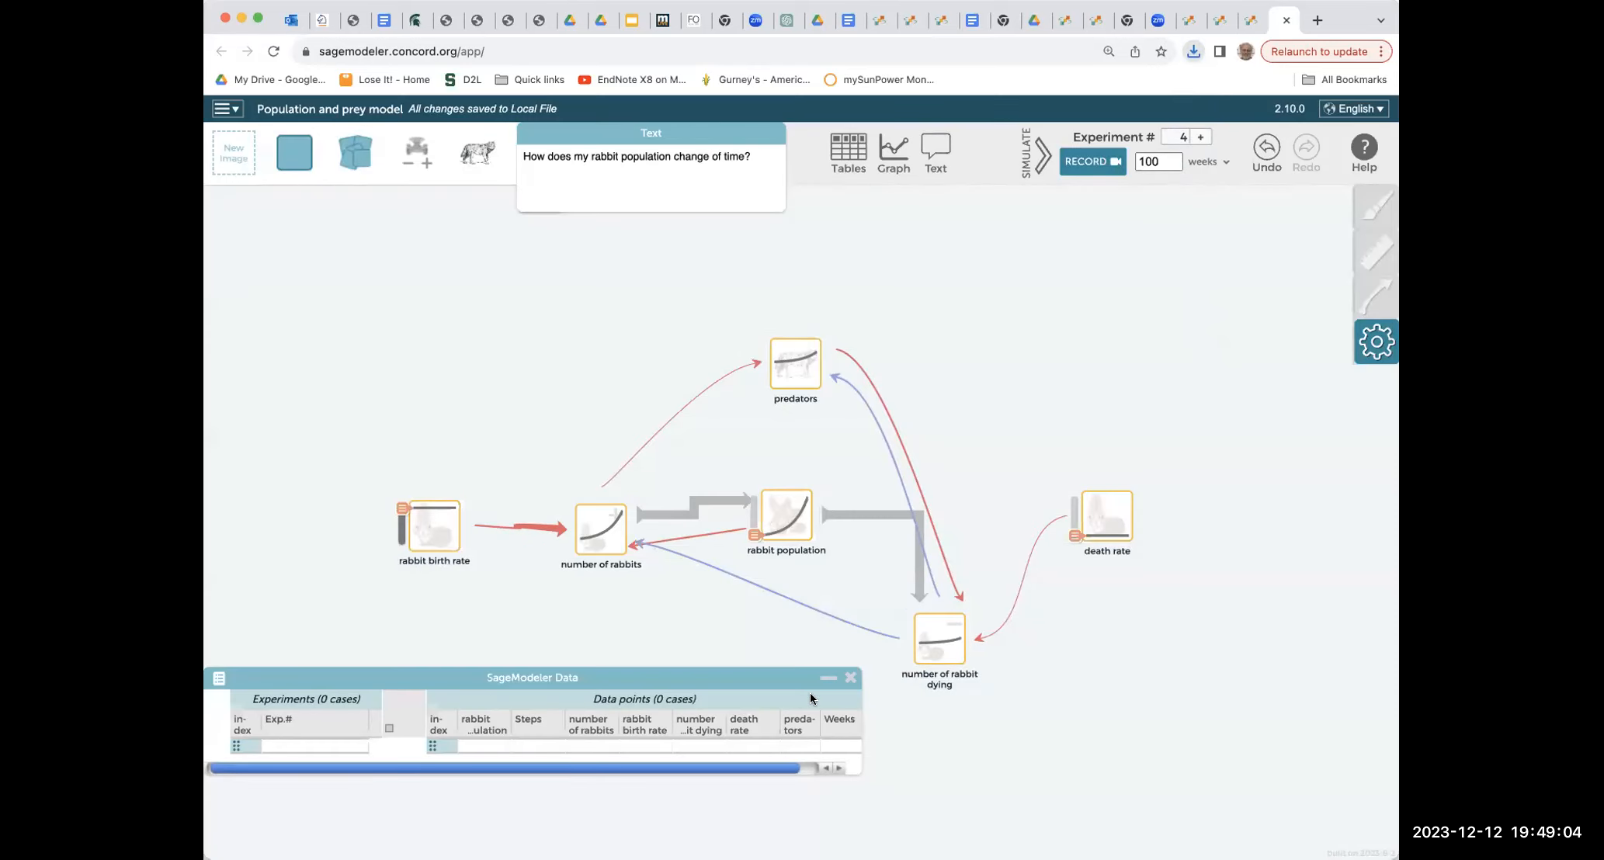
pyautogui.moveTo(719, 671); pyautogui.dragTo(721, 552)
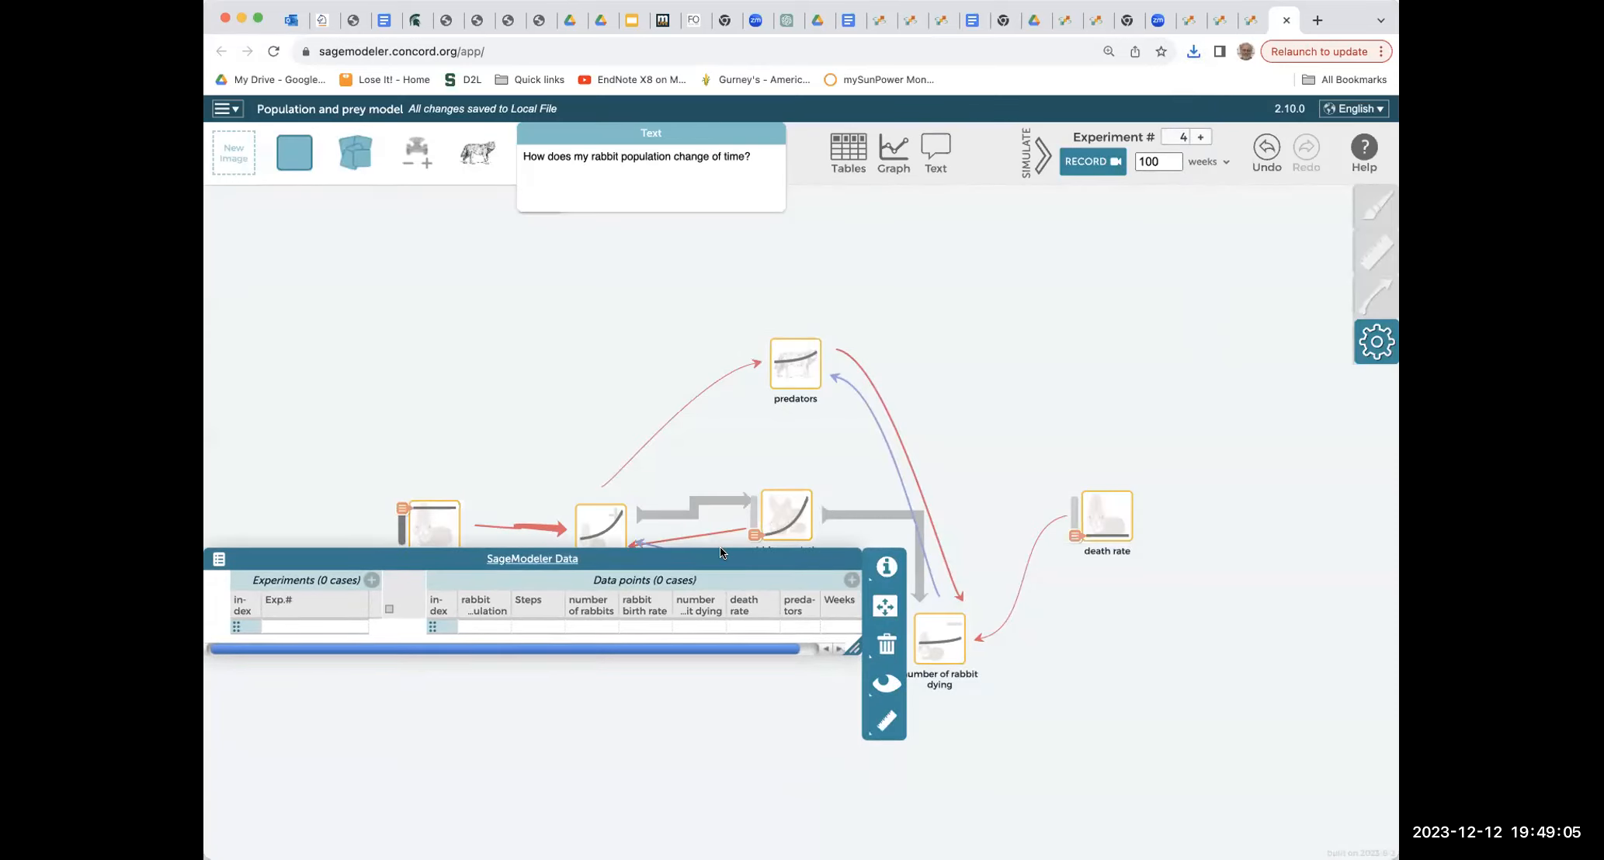
pyautogui.click(889, 650)
pyautogui.click(911, 601)
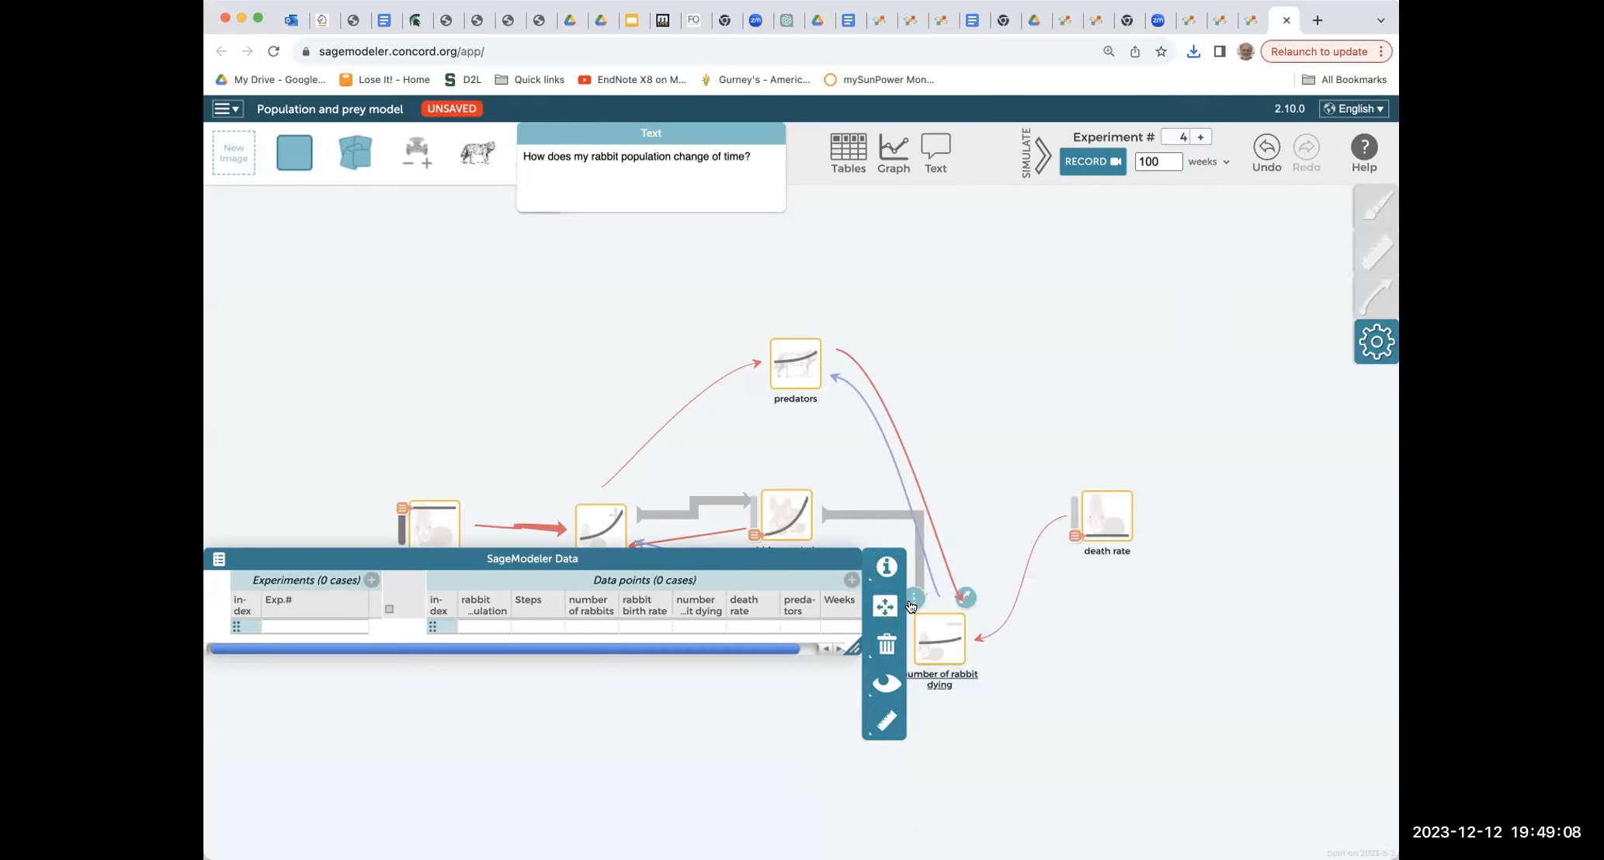
pyautogui.click(887, 647)
pyautogui.moveTo(293, 559); pyautogui.dragTo(293, 753)
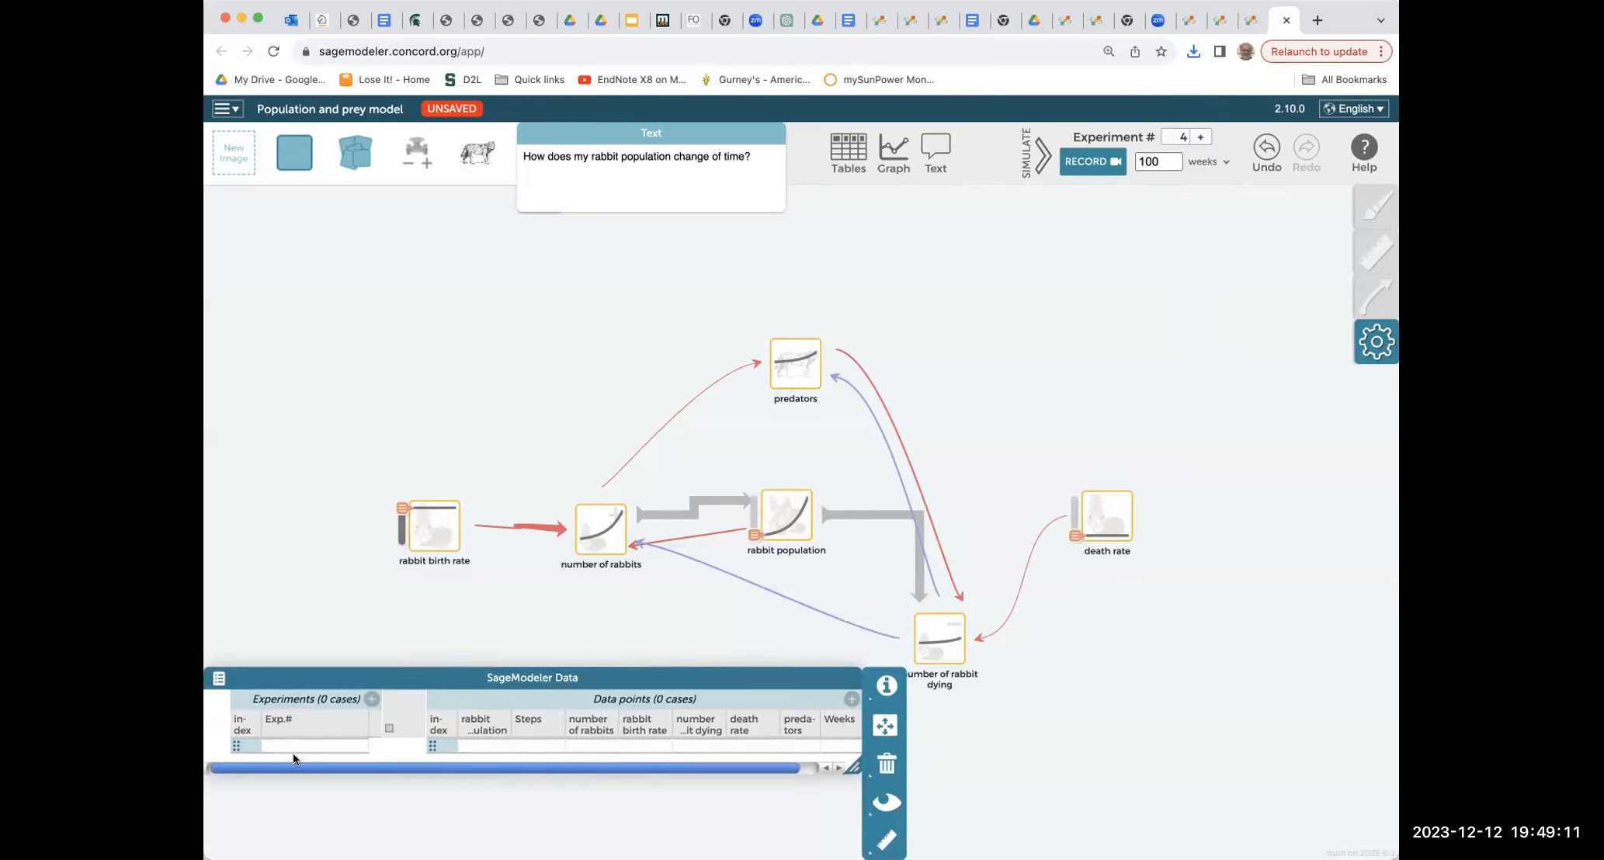
# - Save the current model changes by downloading "Population and prey model" again as a local file
pyautogui.click(233, 109)
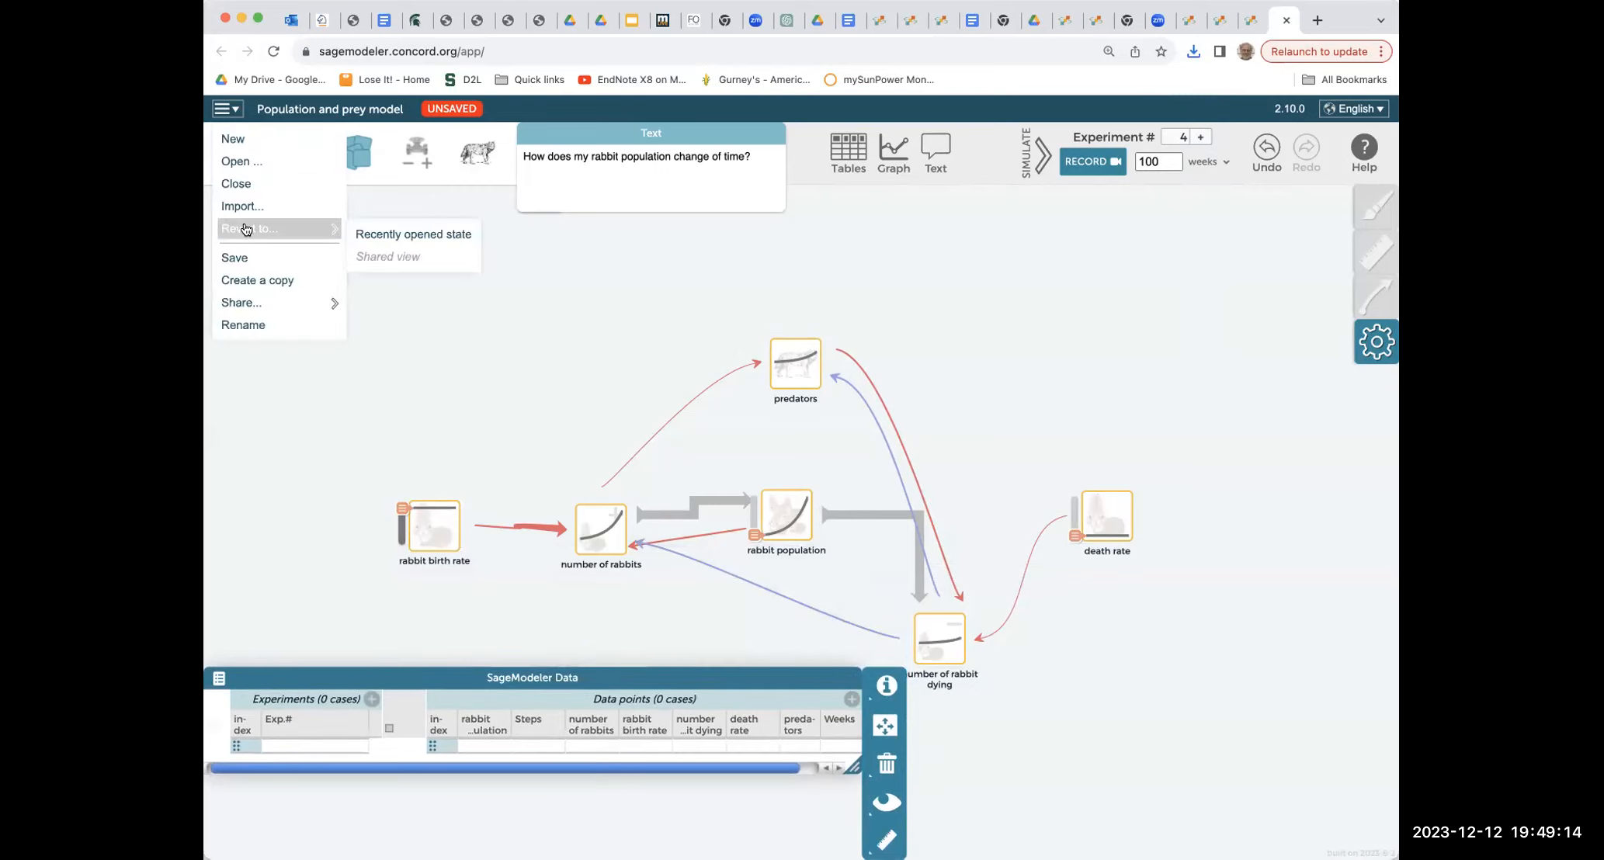
pyautogui.click(237, 267)
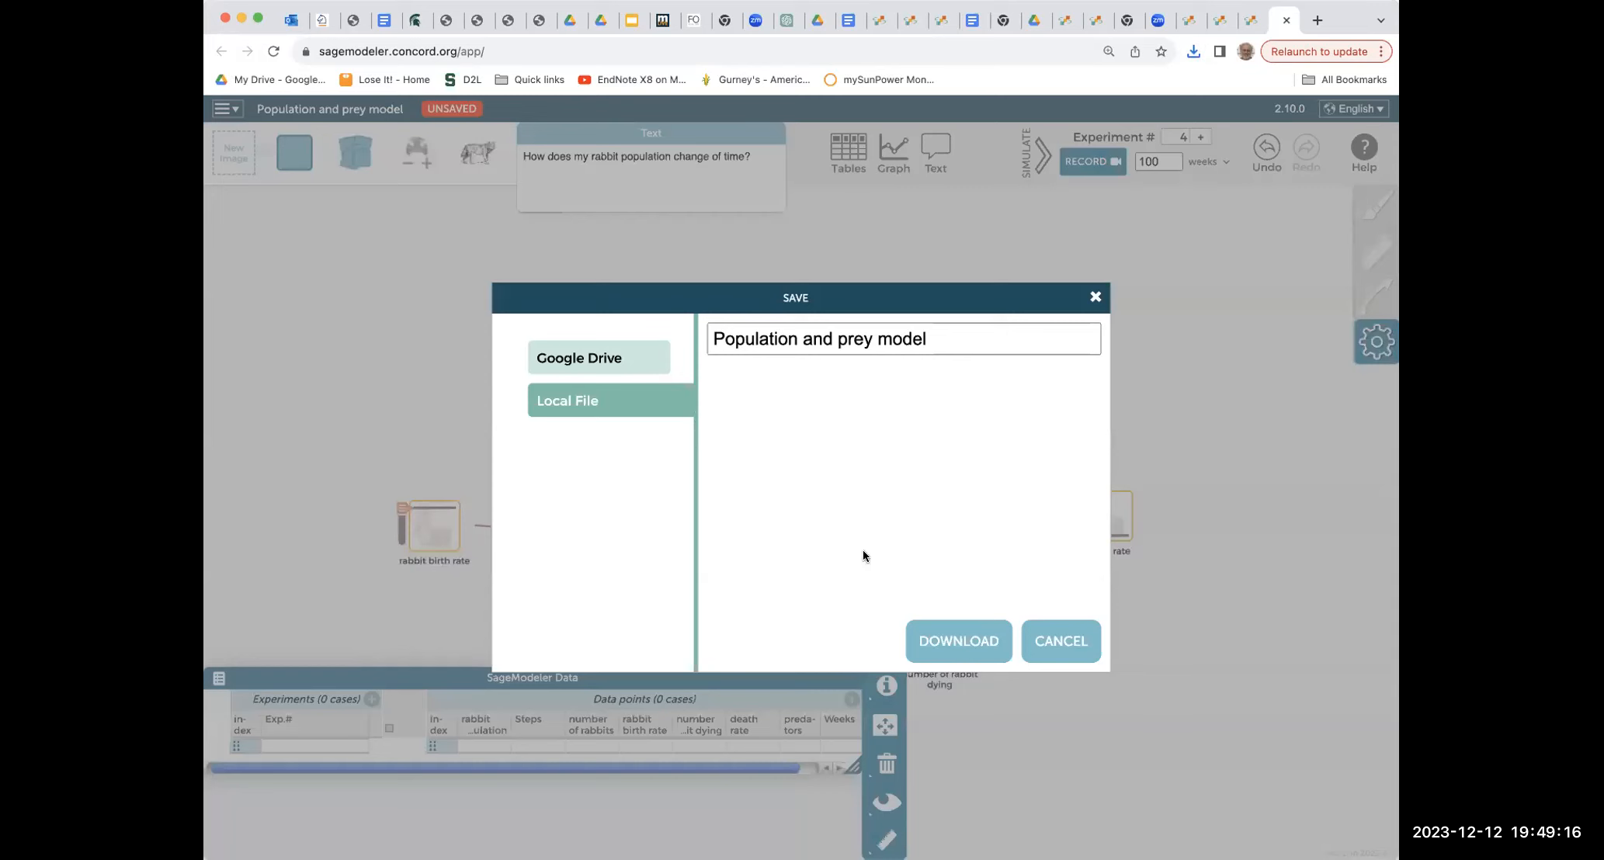
pyautogui.click(966, 645)
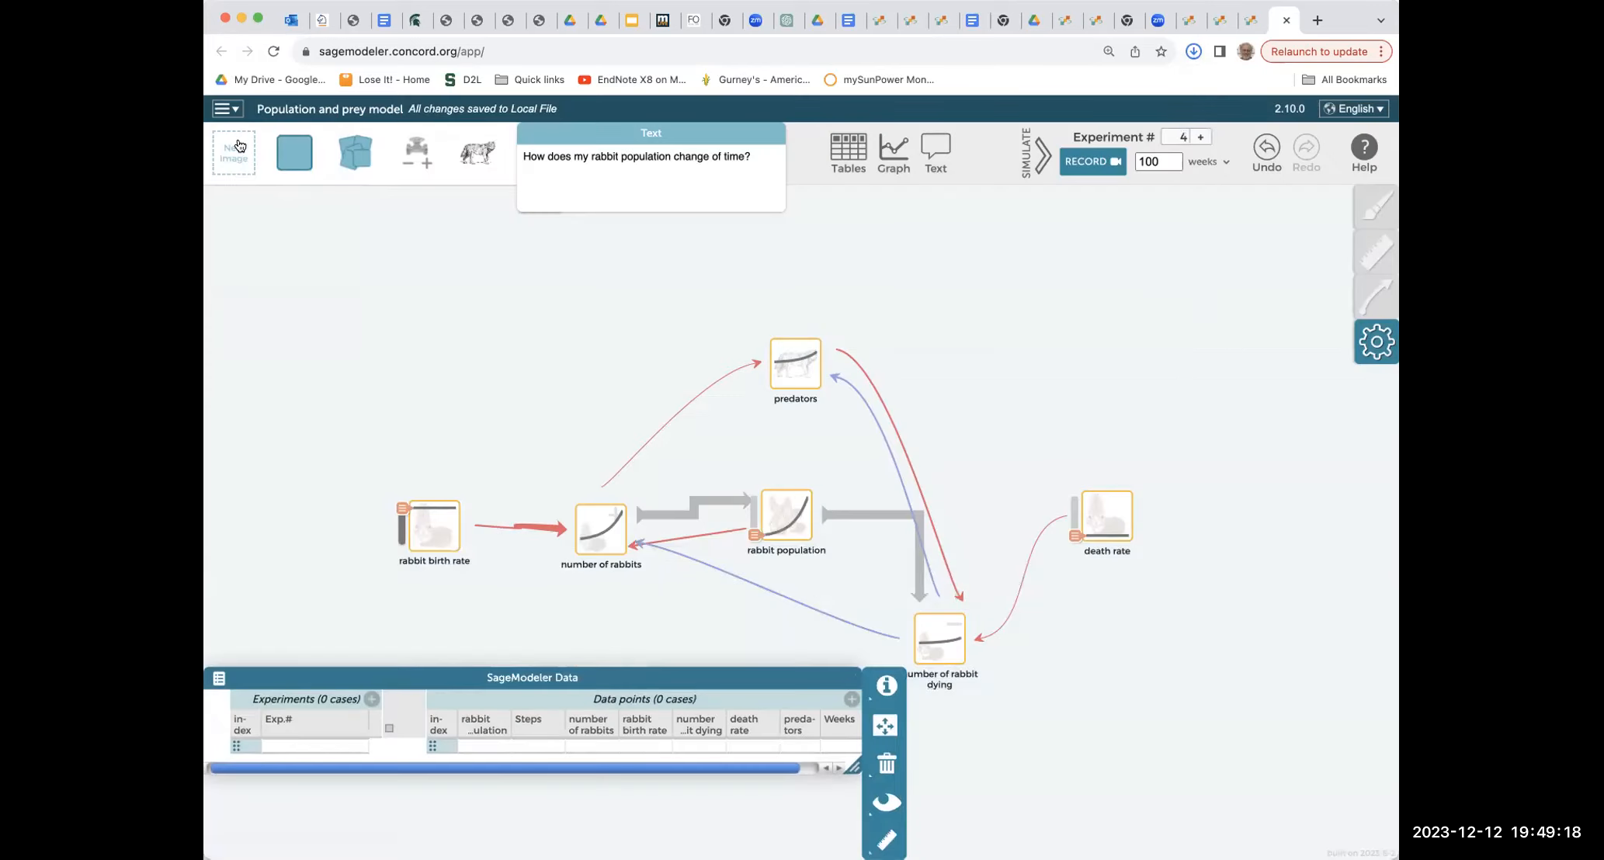
# - Enable sharing for the model and copy the link to its shared view
pyautogui.click(236, 111)
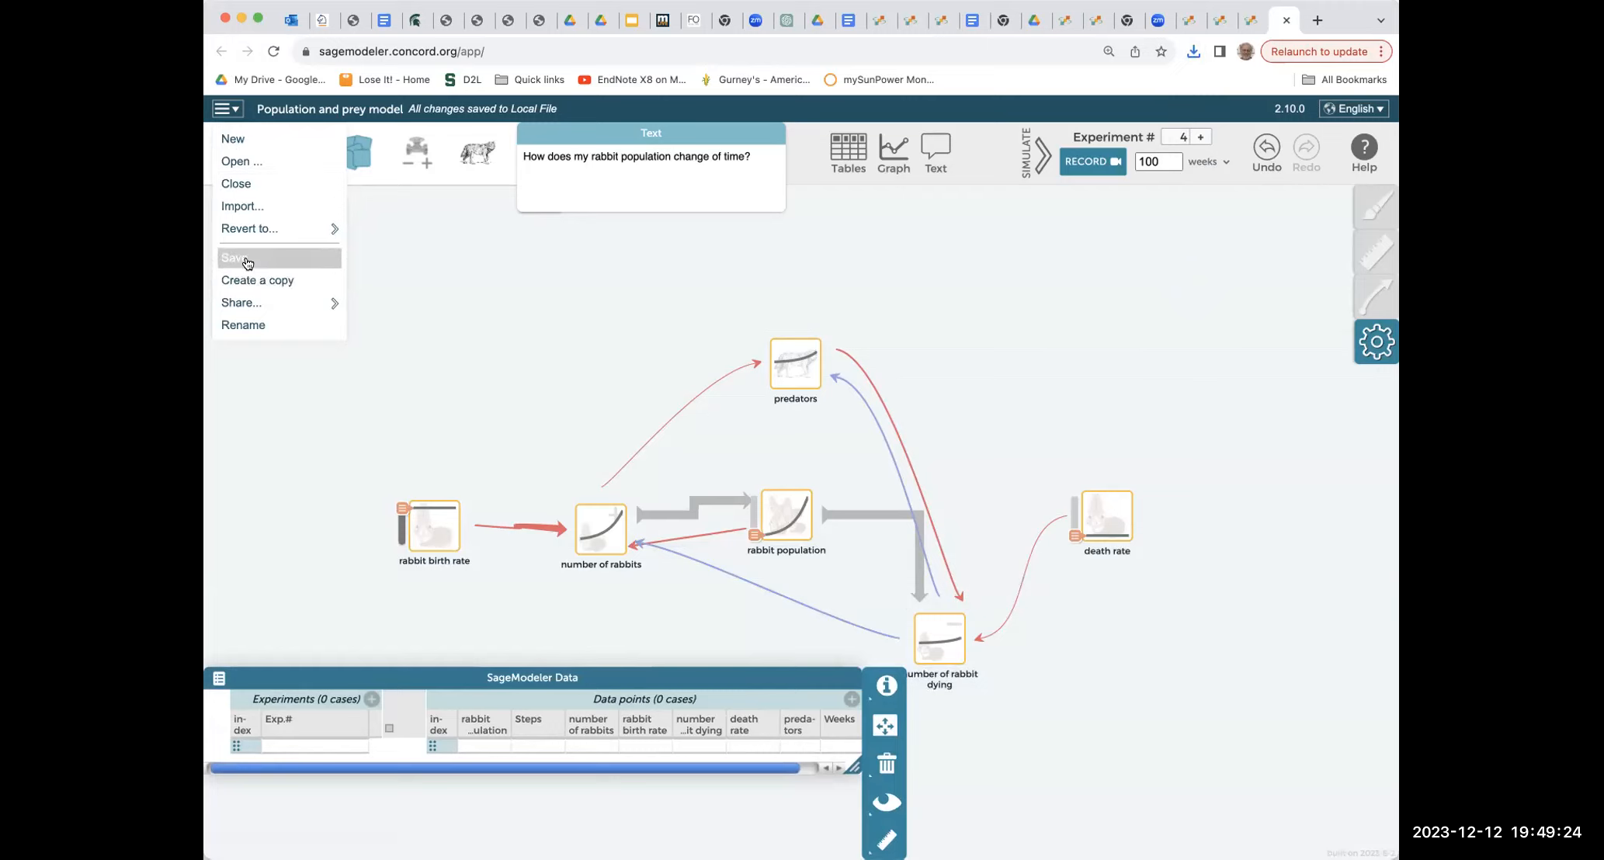
pyautogui.moveTo(241, 302)
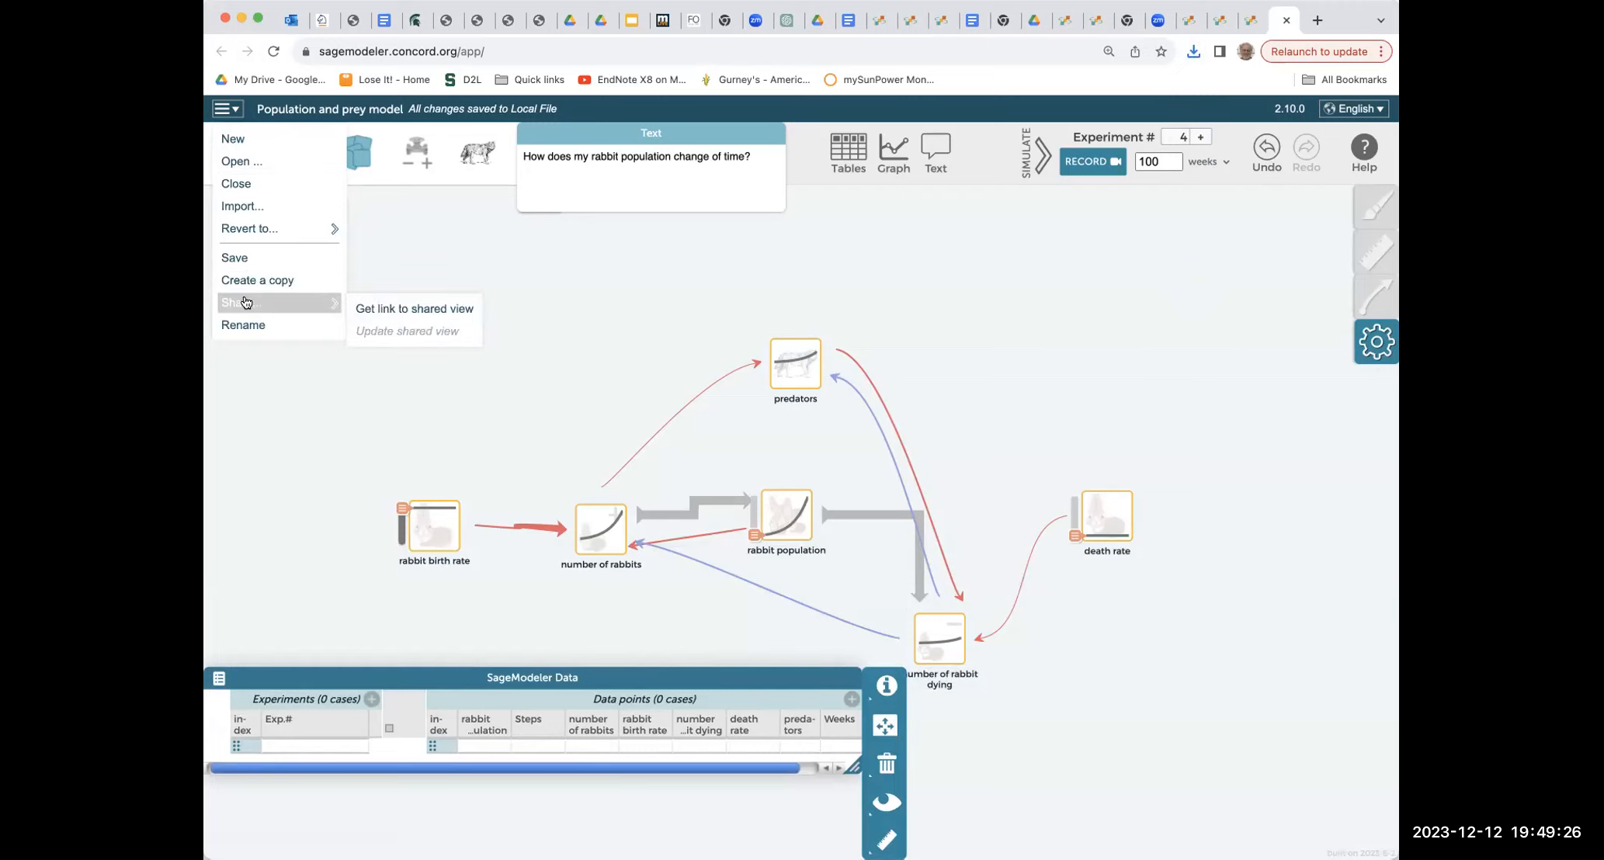
pyautogui.click(399, 308)
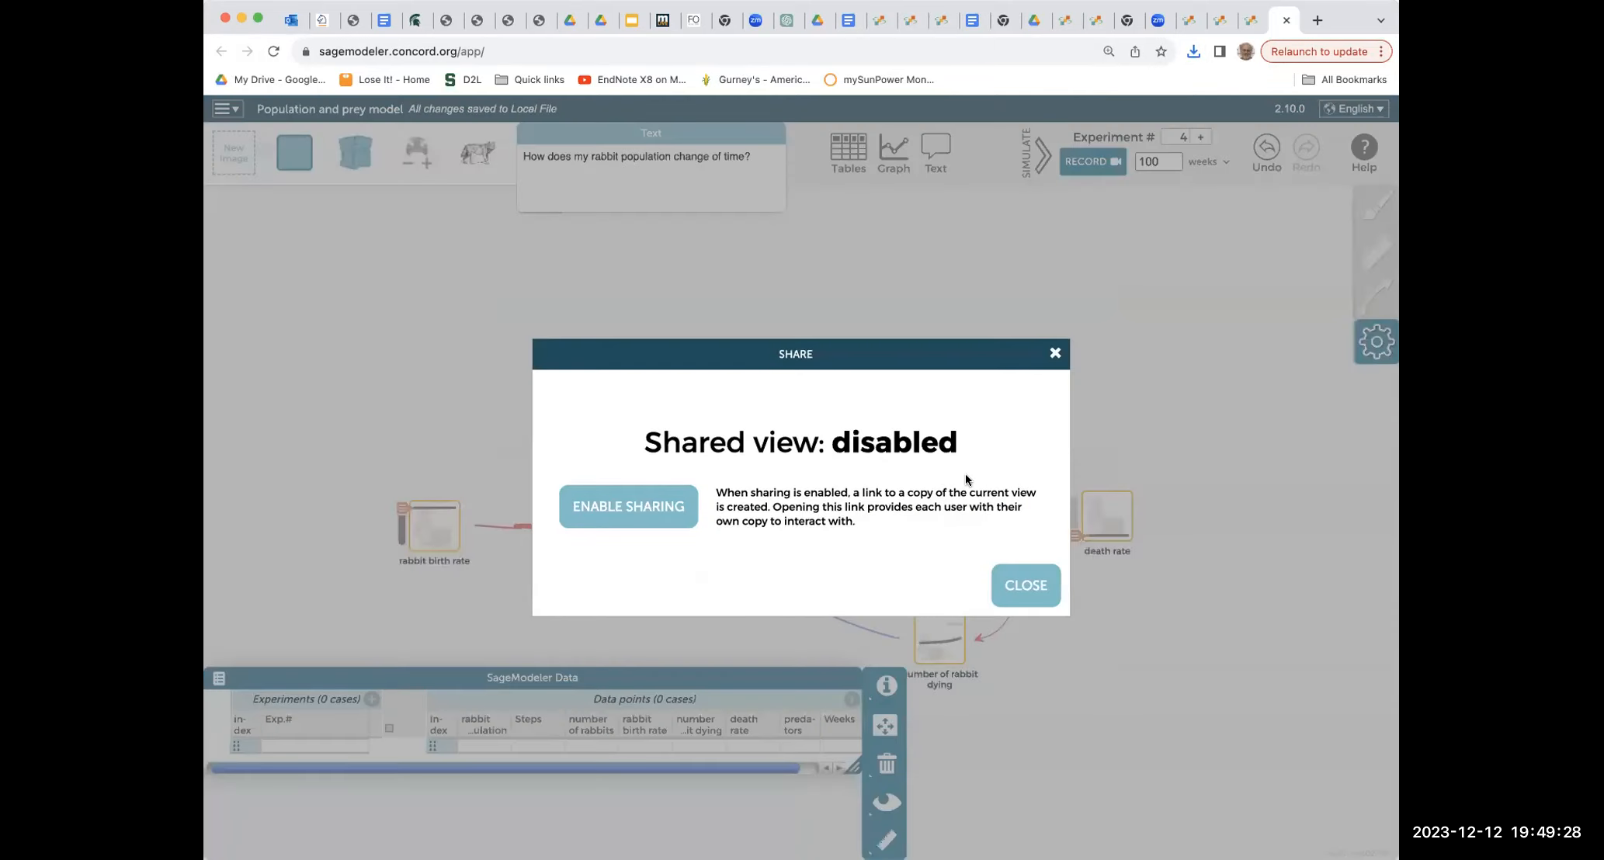
pyautogui.click(633, 504)
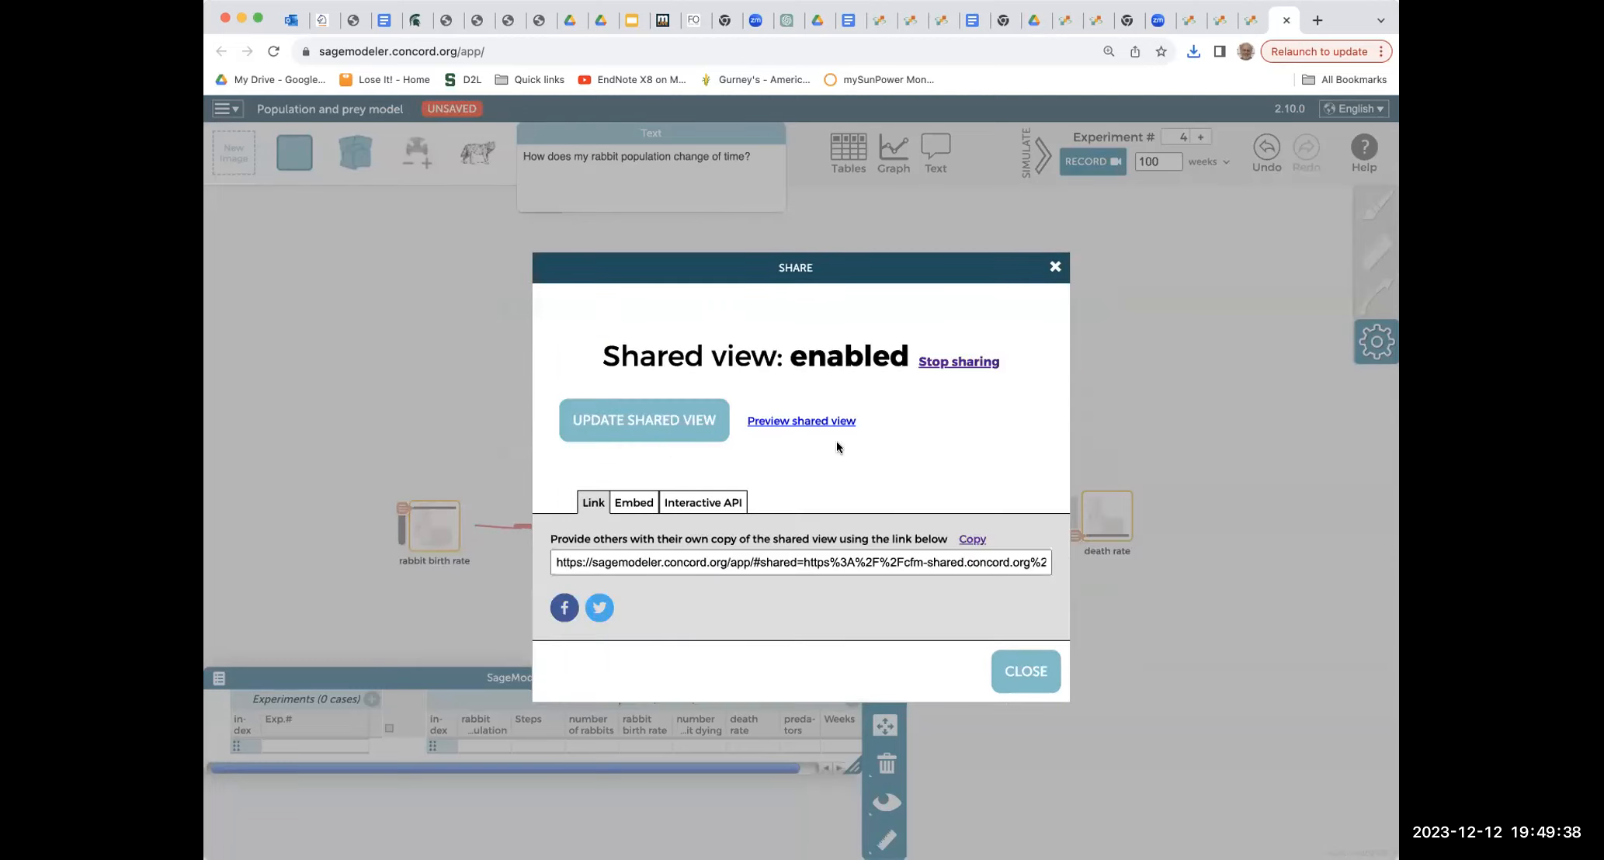
pyautogui.click(969, 540)
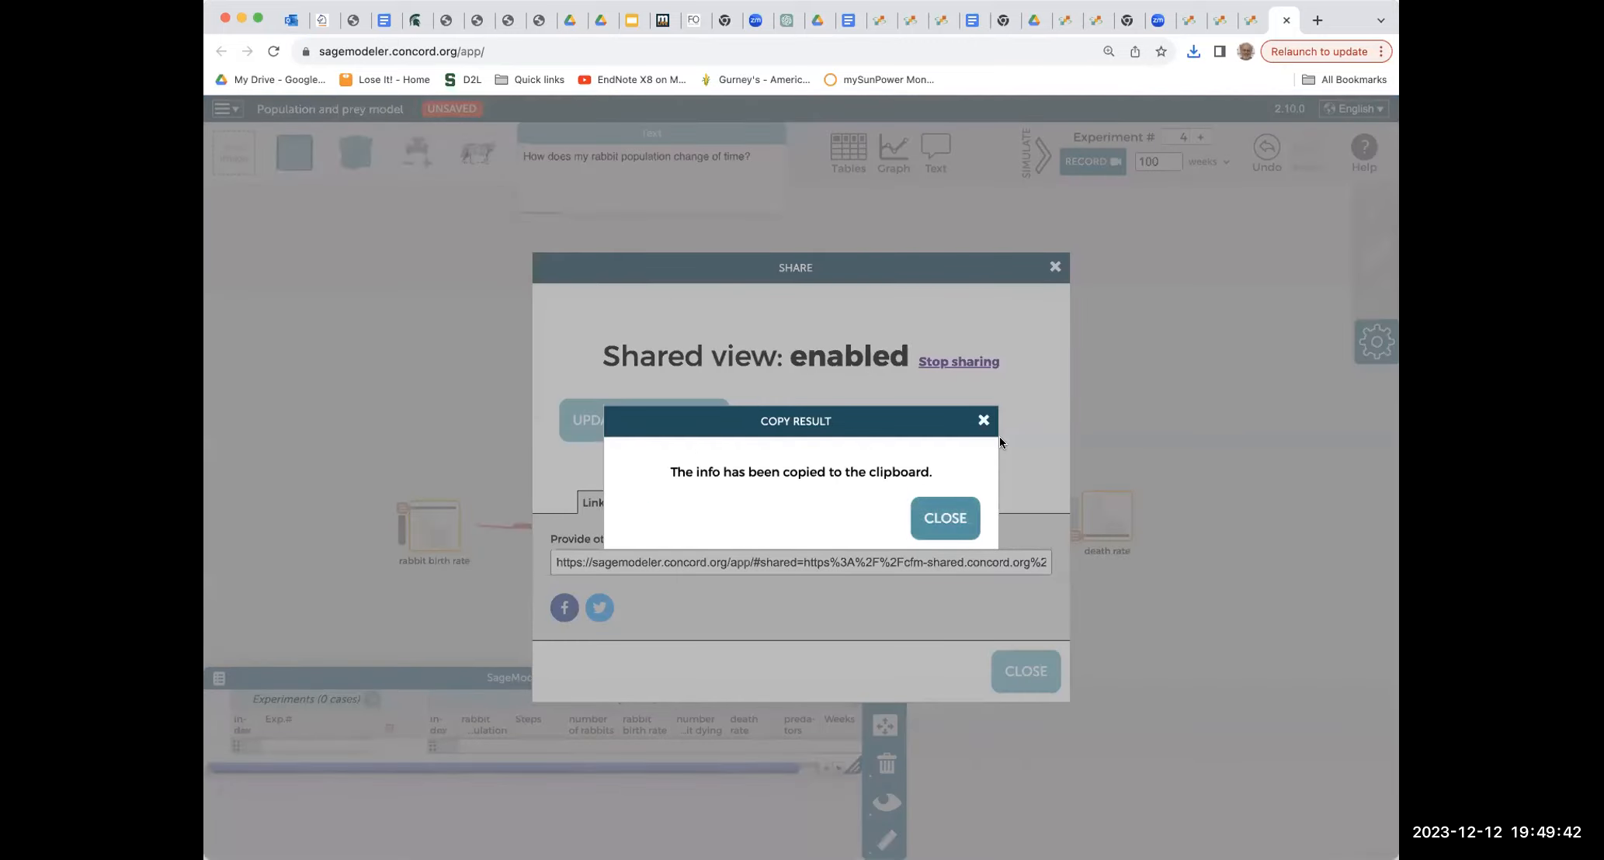
pyautogui.click(983, 422)
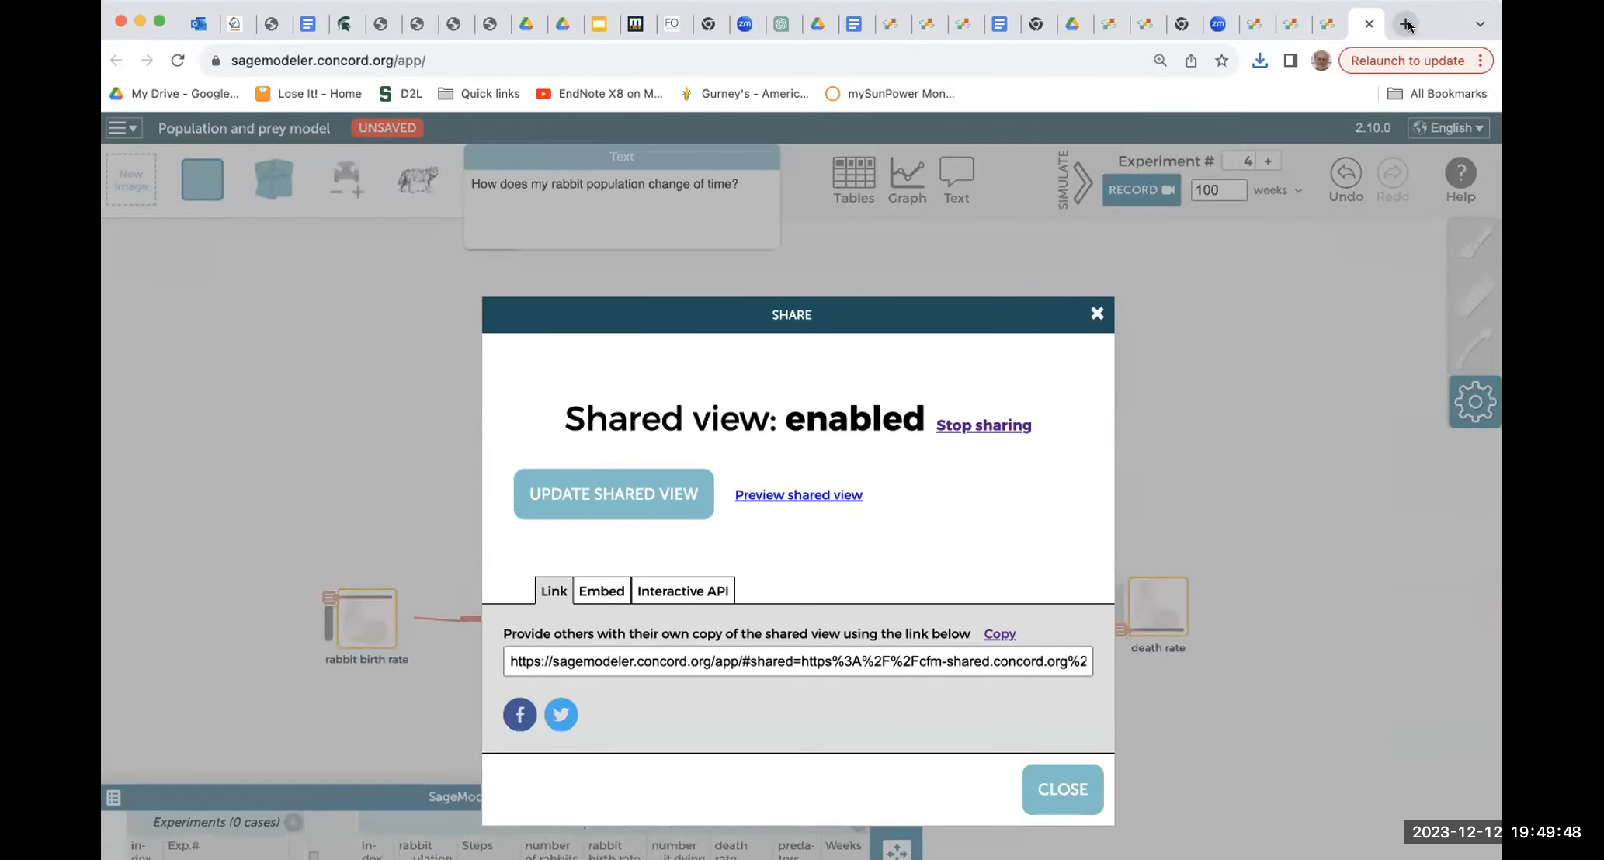
# - Switch to the Google Docs "links" document, add the line "Tuesday morning predator prey" above the last entry, and paste the shared link beneath it
pyautogui.click(1001, 24)
pyautogui.click(829, 521)
pyautogui.click(862, 603)
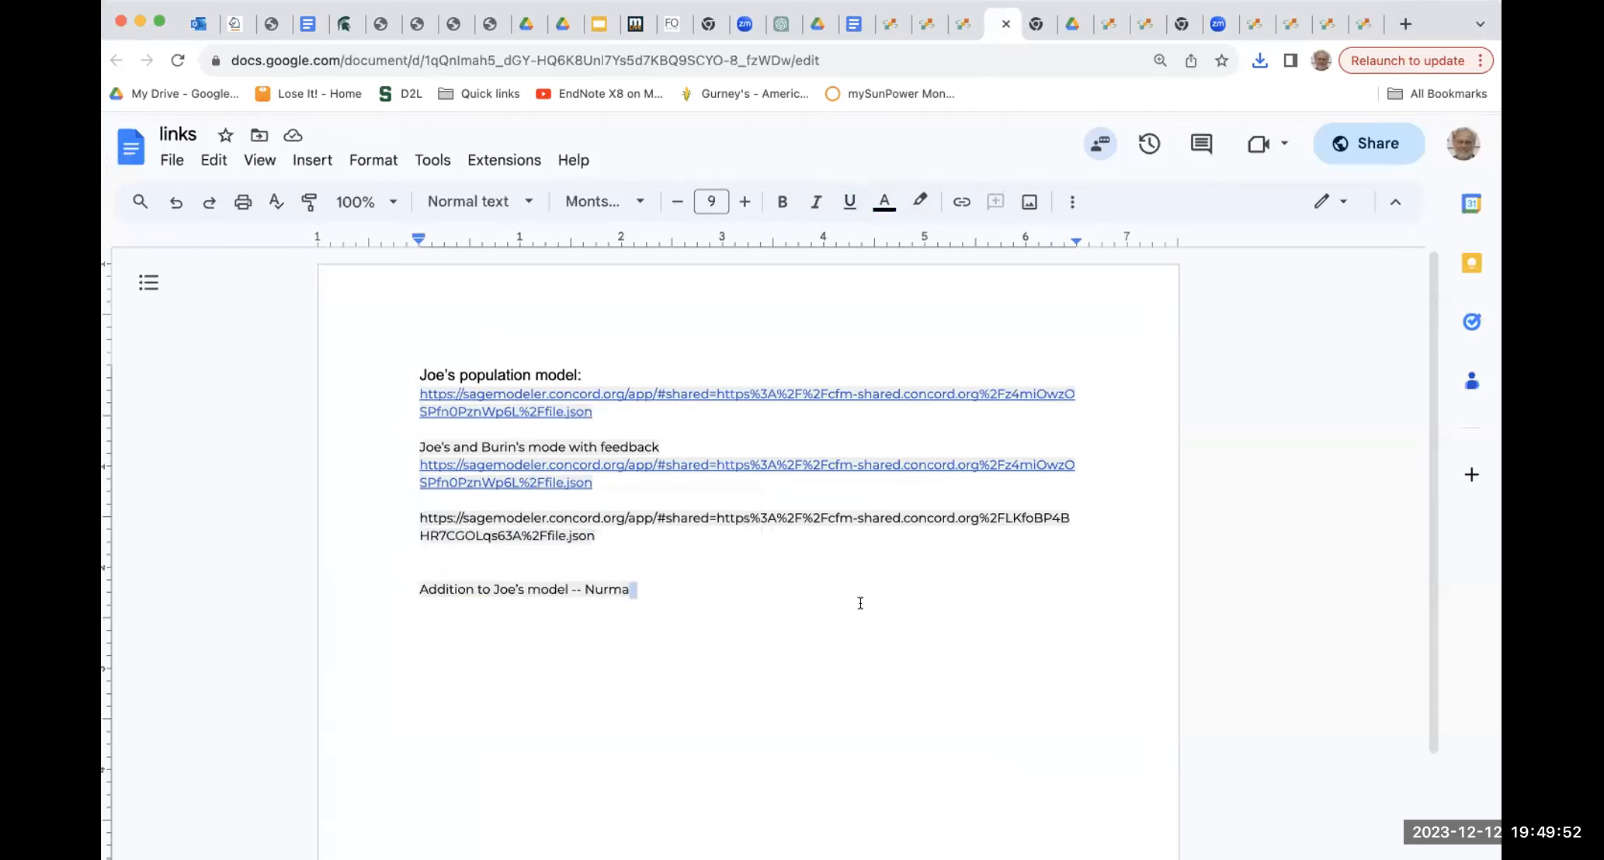
pyautogui.click(704, 552)
pyautogui.press('Return')
pyautogui.press('Return')
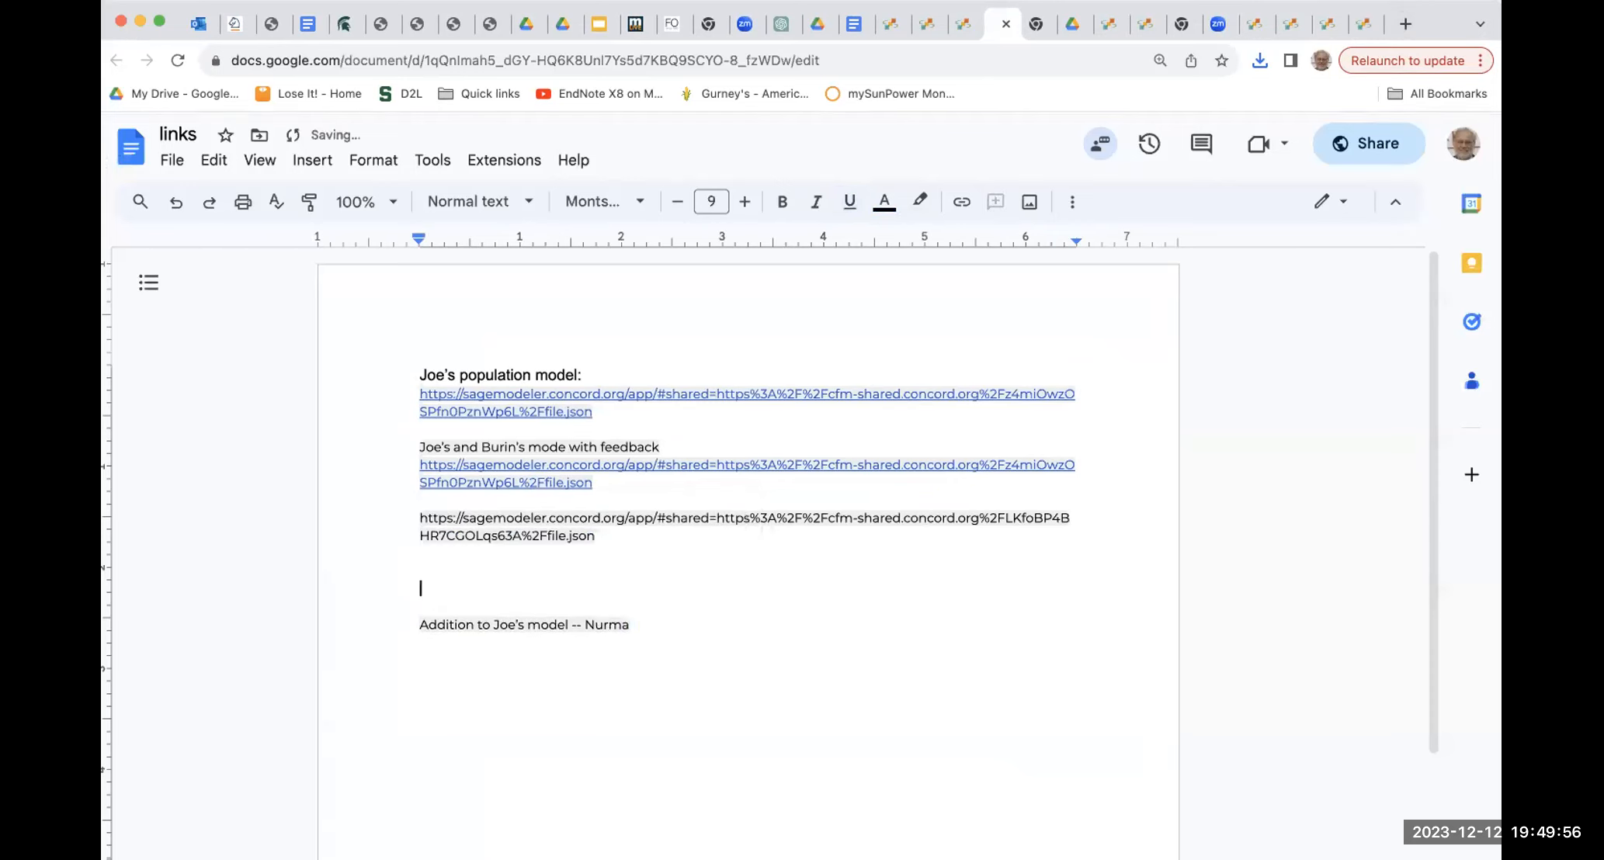
pyautogui.write('Tuesday morn')
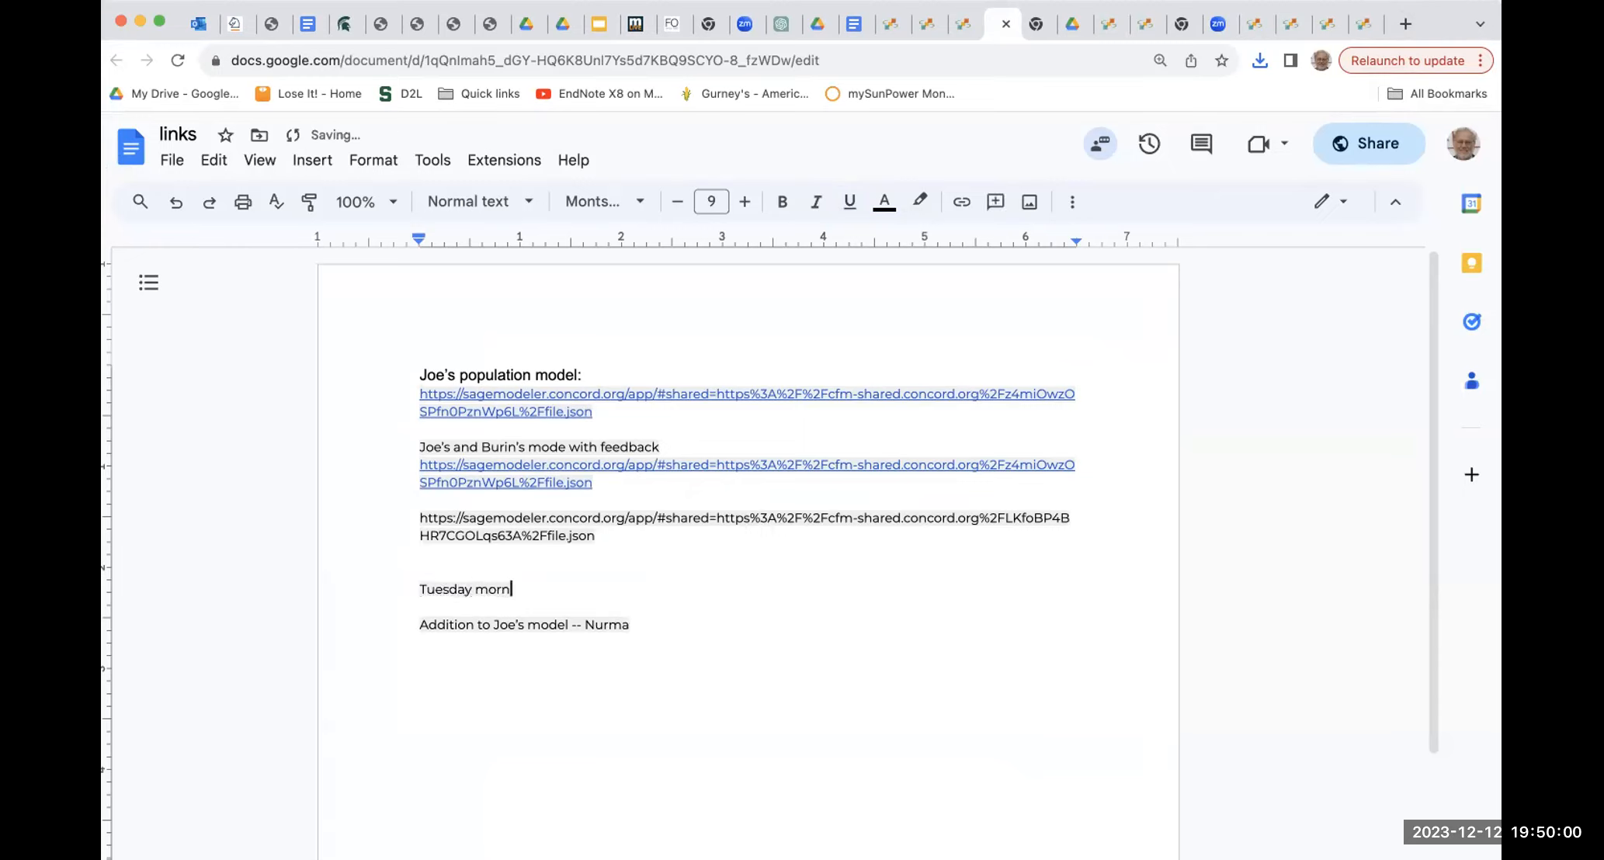
pyautogui.write('ing document')
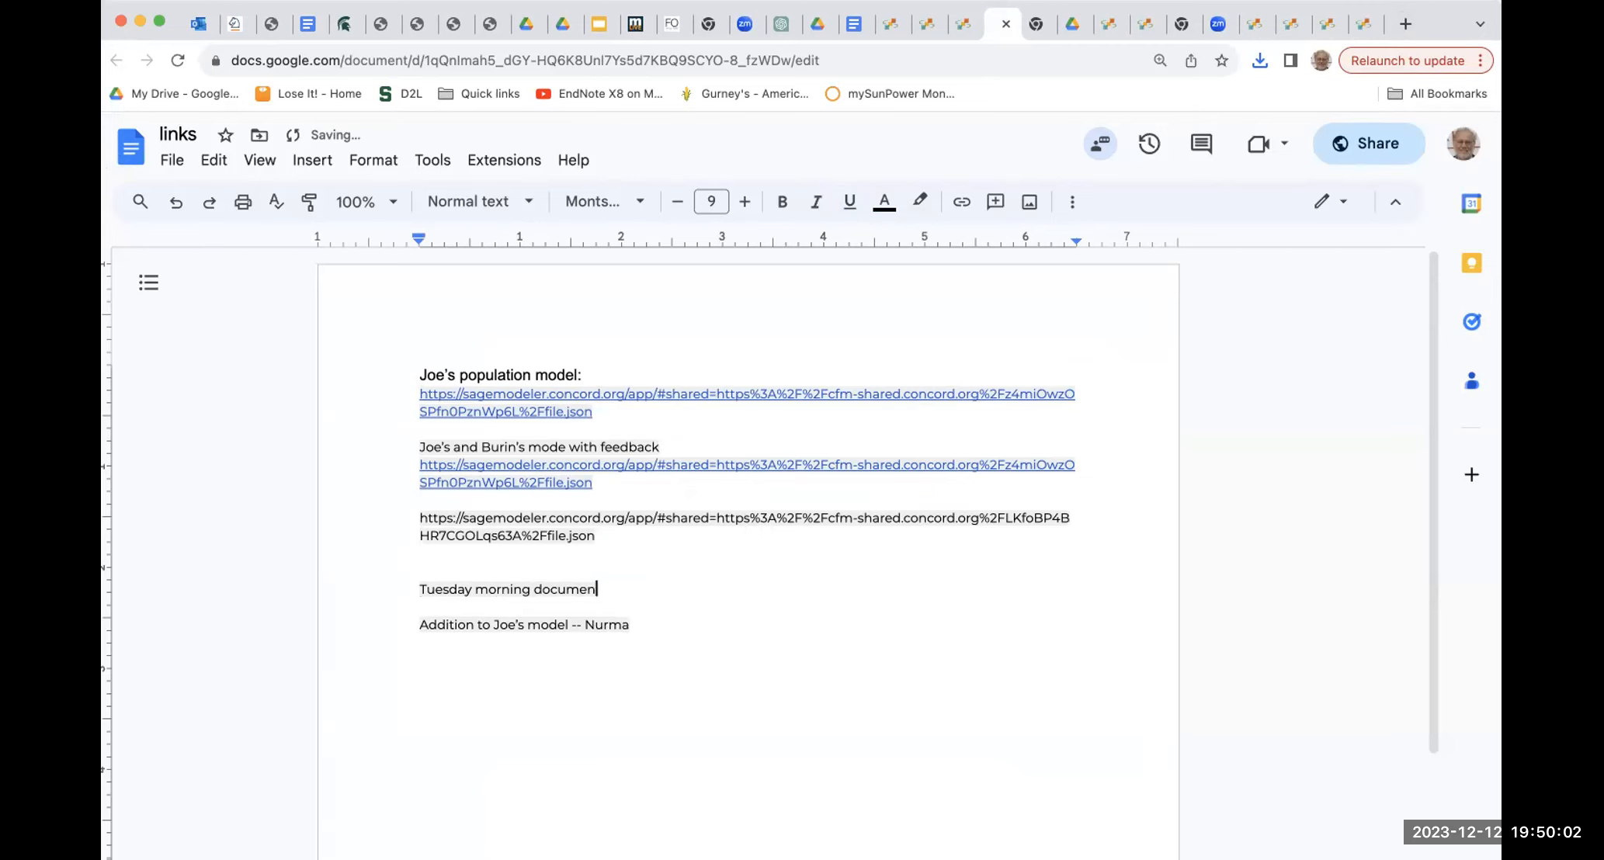
pyautogui.press('BackSpace')
pyautogui.press('BackSpace')
pyautogui.press('BackSpace')
pyautogui.press('BackSpace')
pyautogui.press('BackSpace')
pyautogui.press('BackSpace')
pyautogui.press('BackSpace')
pyautogui.press('BackSpace')
pyautogui.press('BackSpace')
pyautogui.write('predator prey')
pyautogui.press('Return')
pyautogui.press('Return')
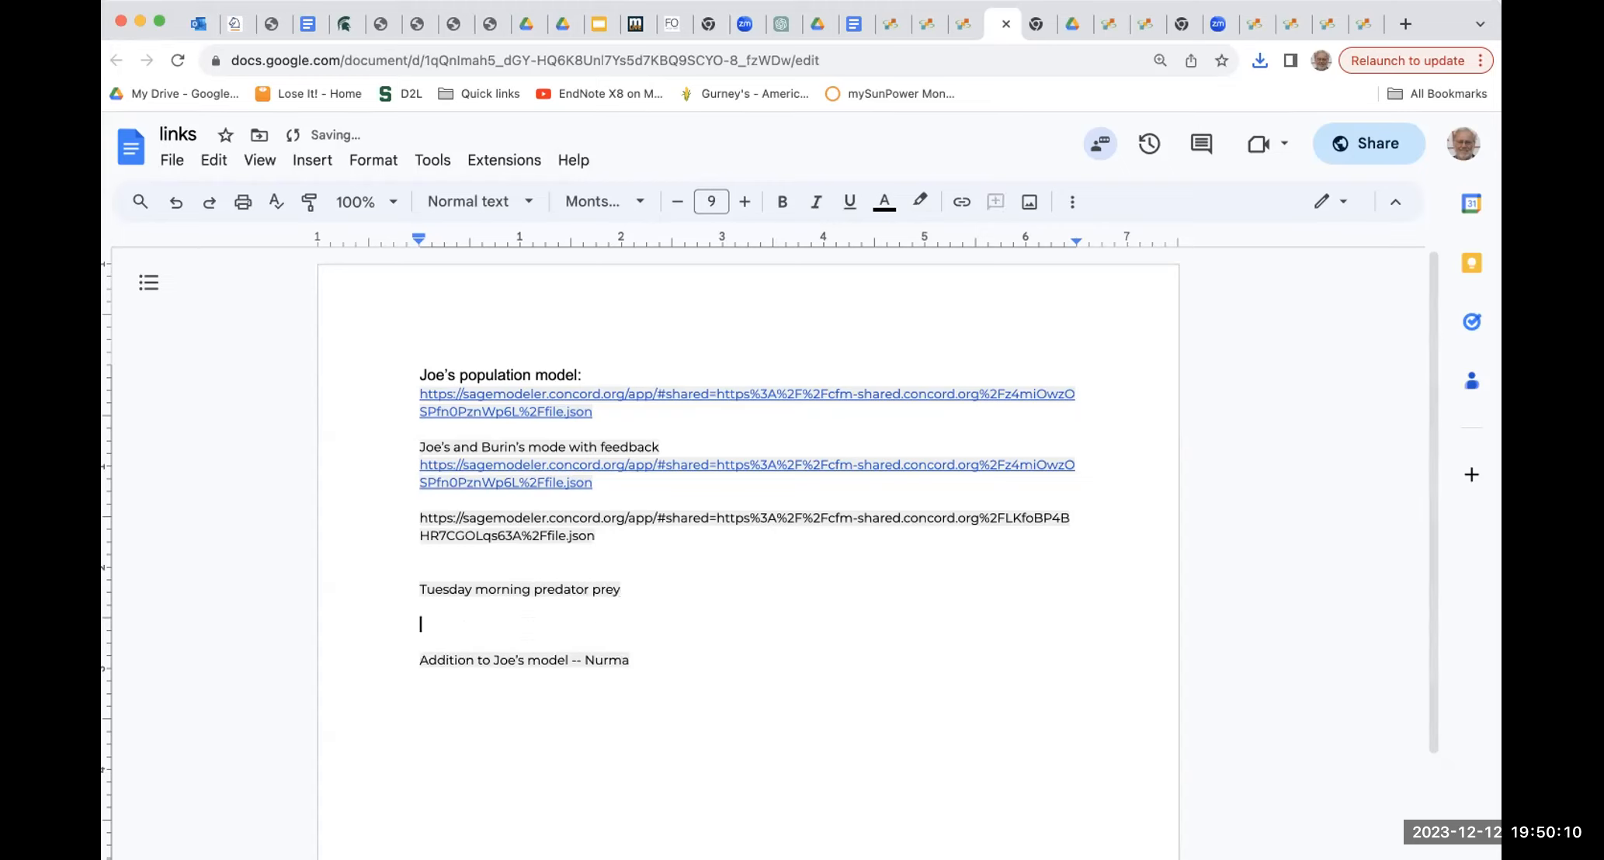
pyautogui.press('BackSpace')
pyautogui.press('super+v')
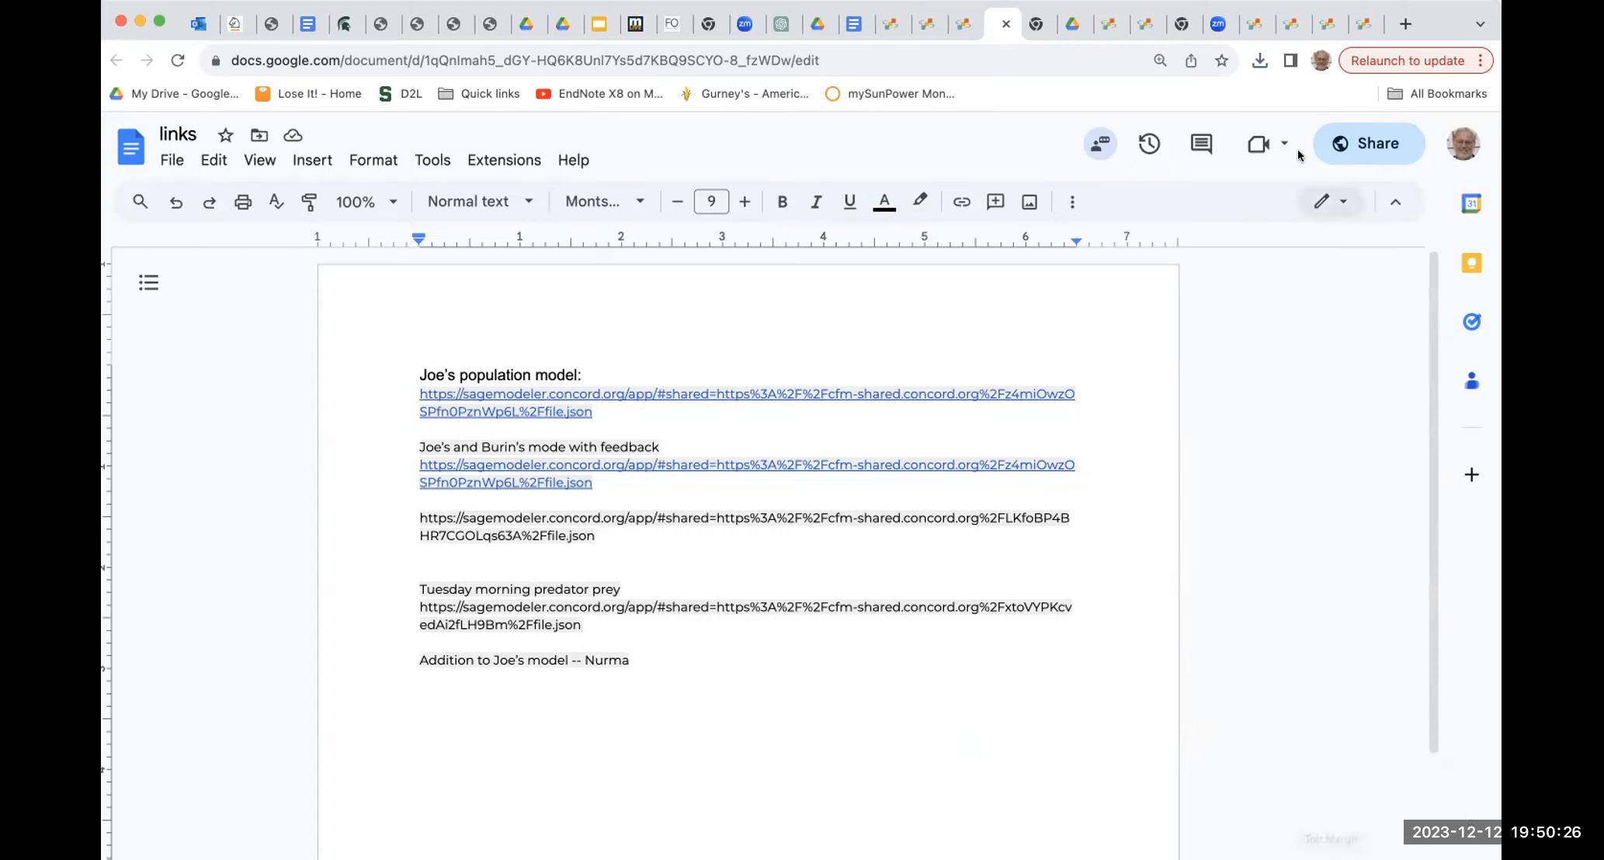
# - Return to the "Population and prey model" in SageModeler and close its sharing dialog
pyautogui.click(881, 28)
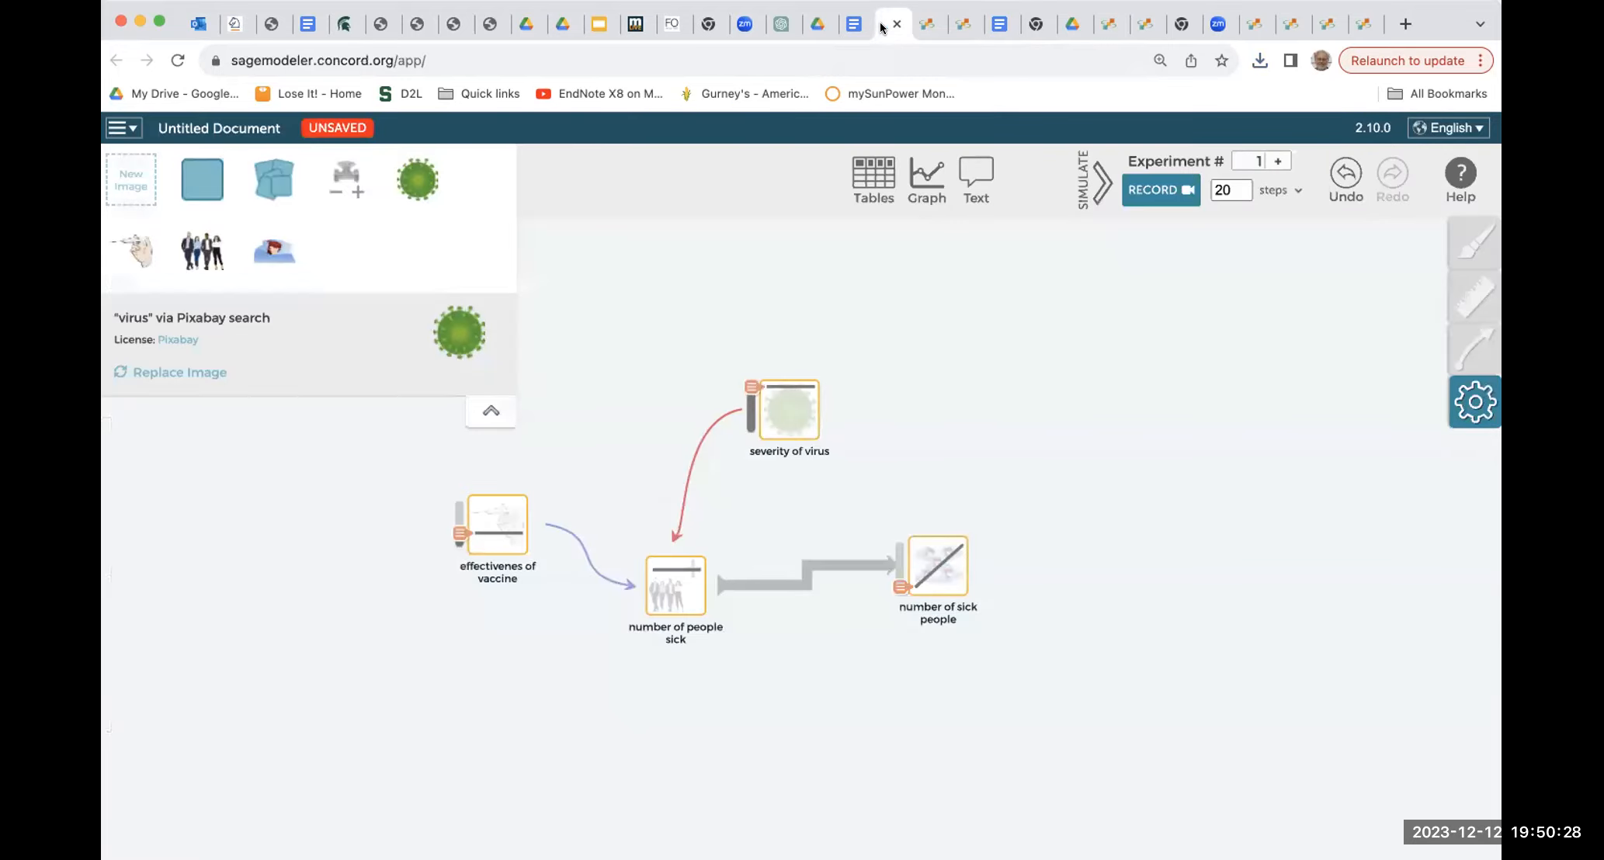
pyautogui.click(1363, 24)
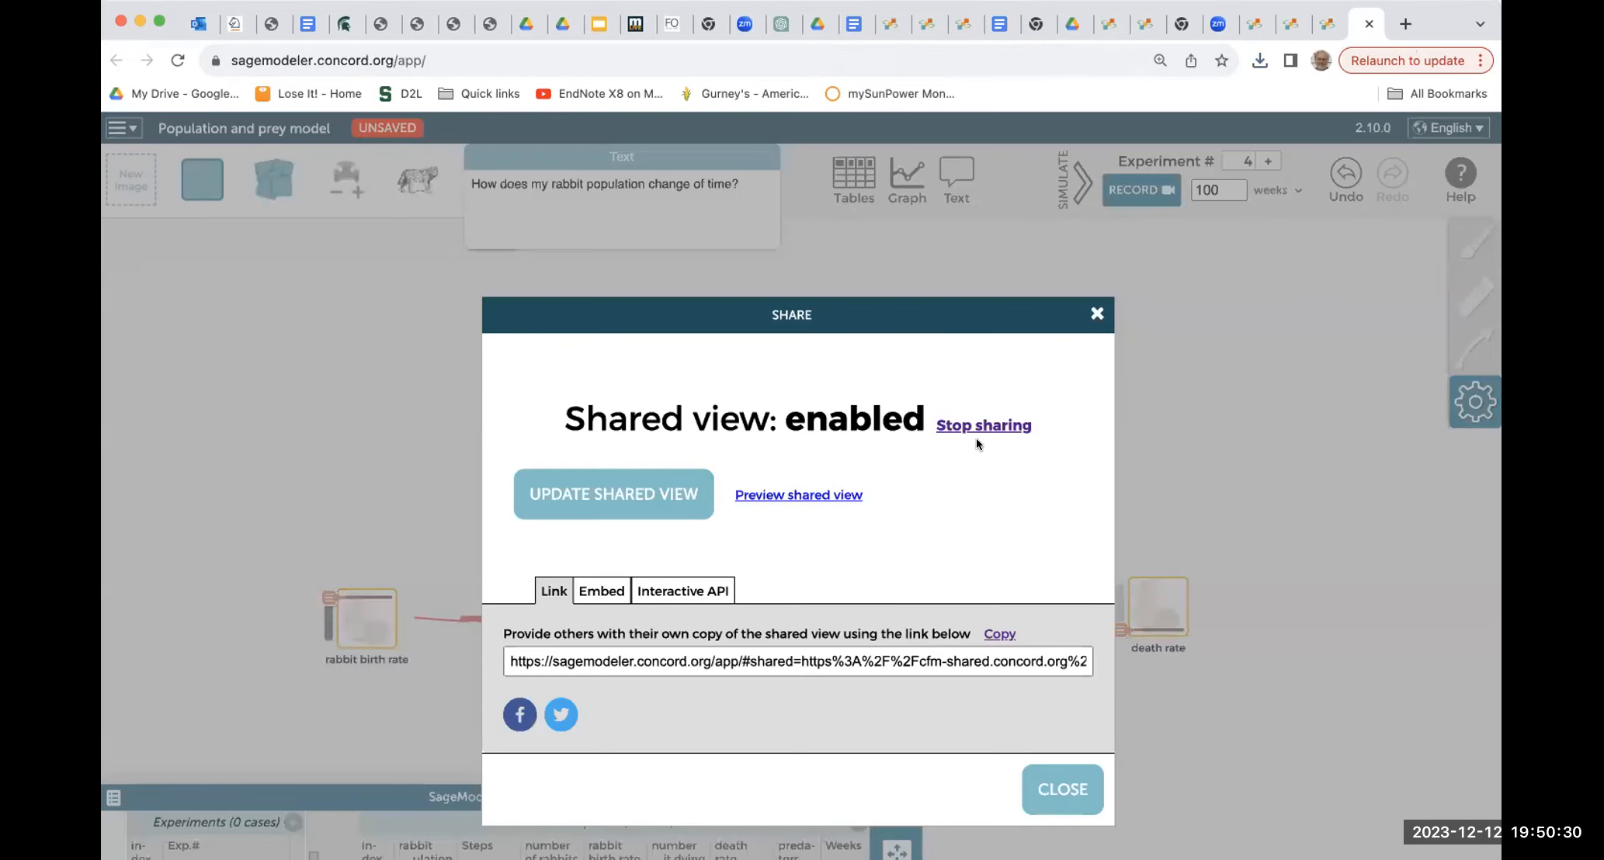
pyautogui.click(1054, 788)
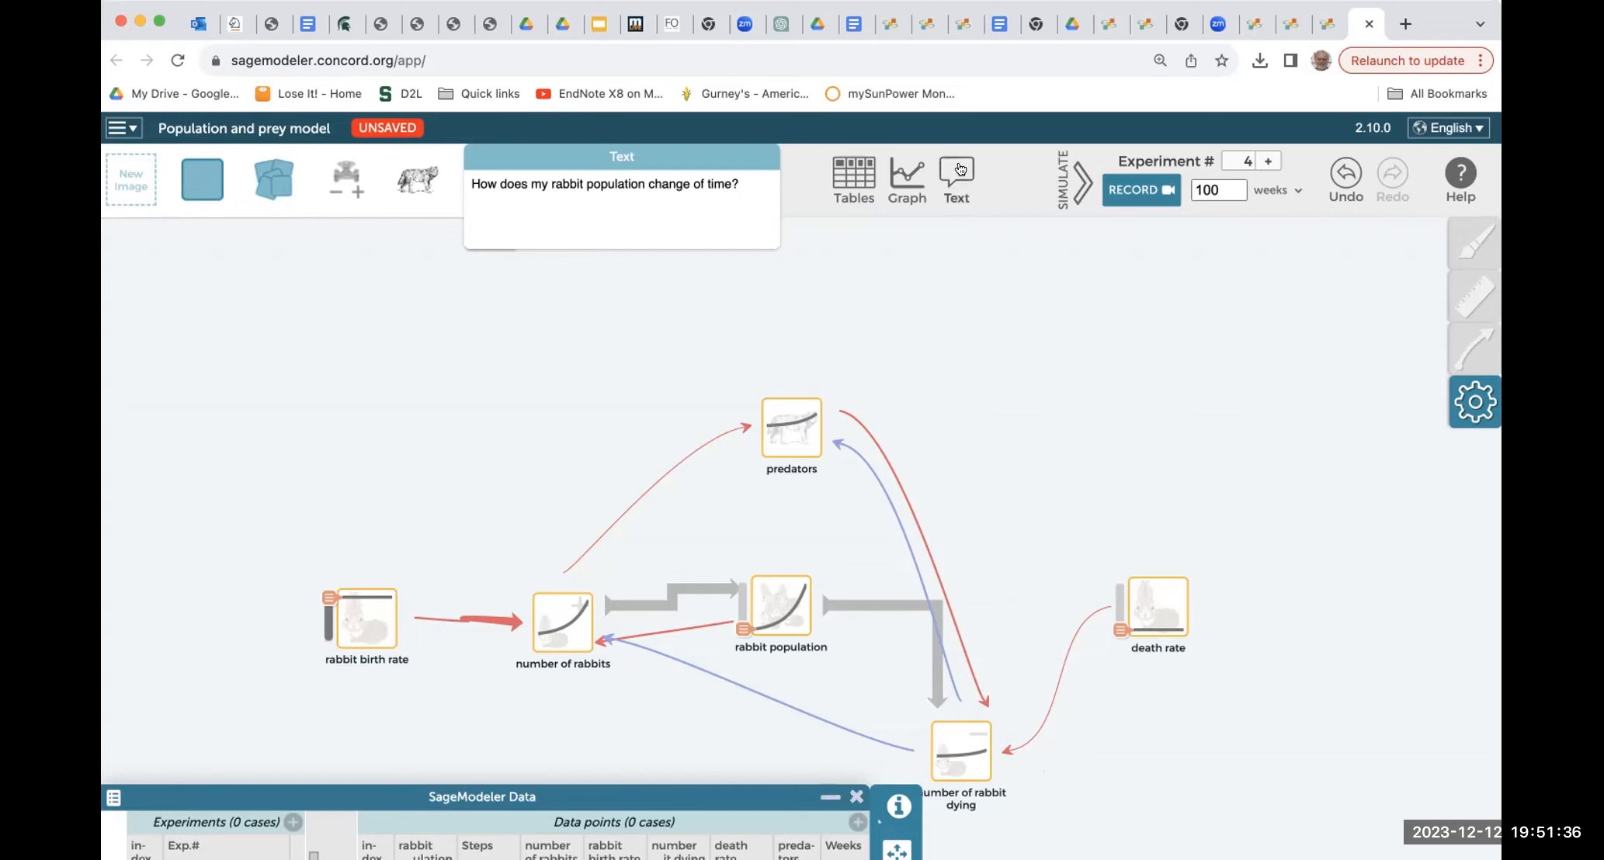
pyautogui.click(887, 25)
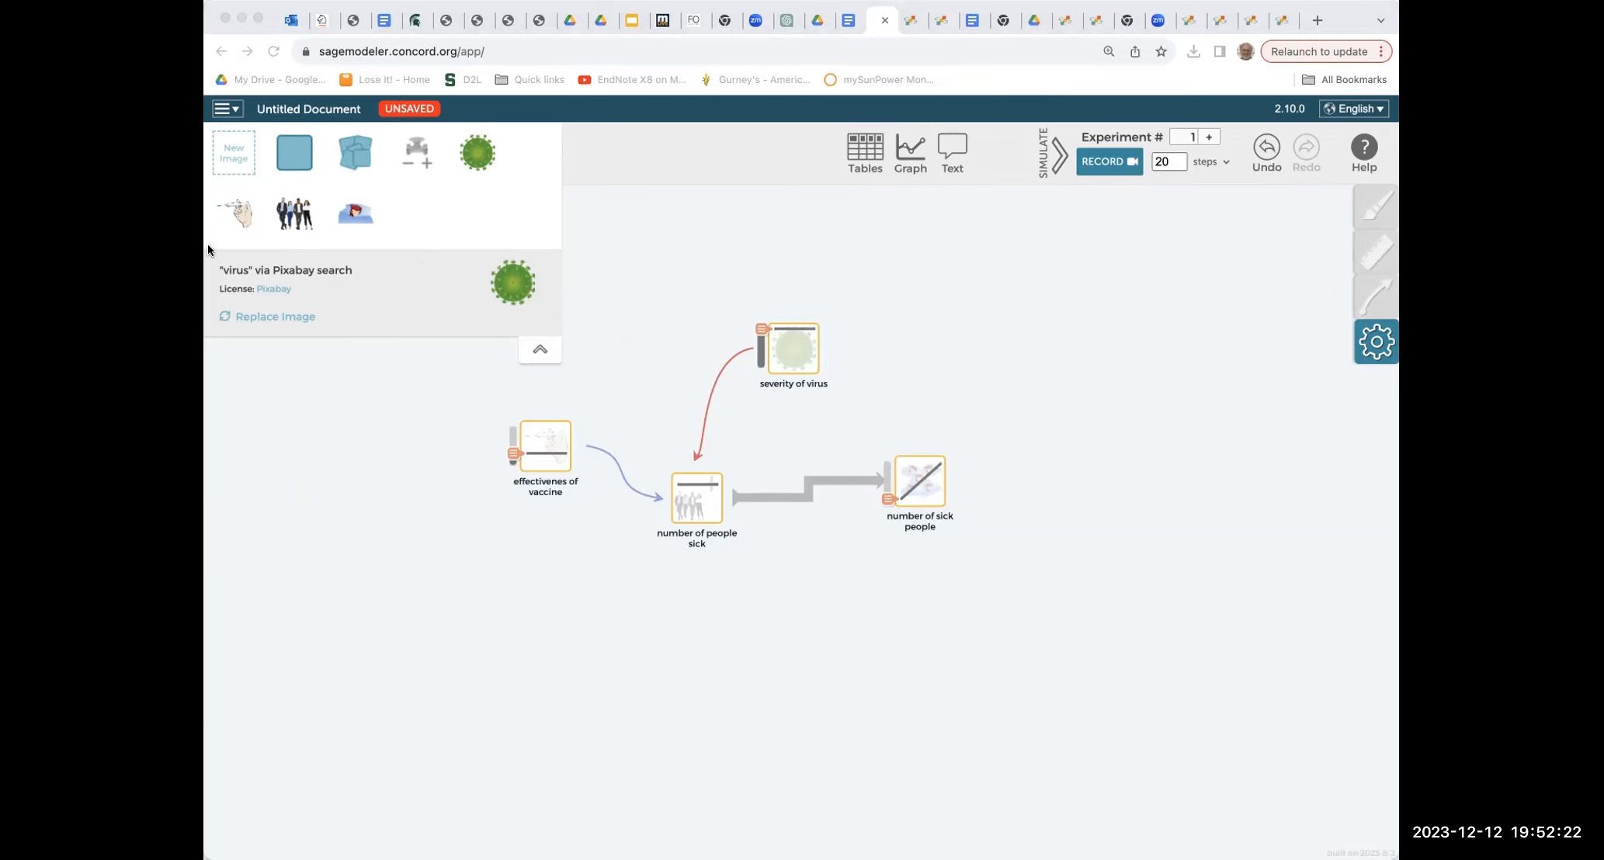
pyautogui.click(209, 304)
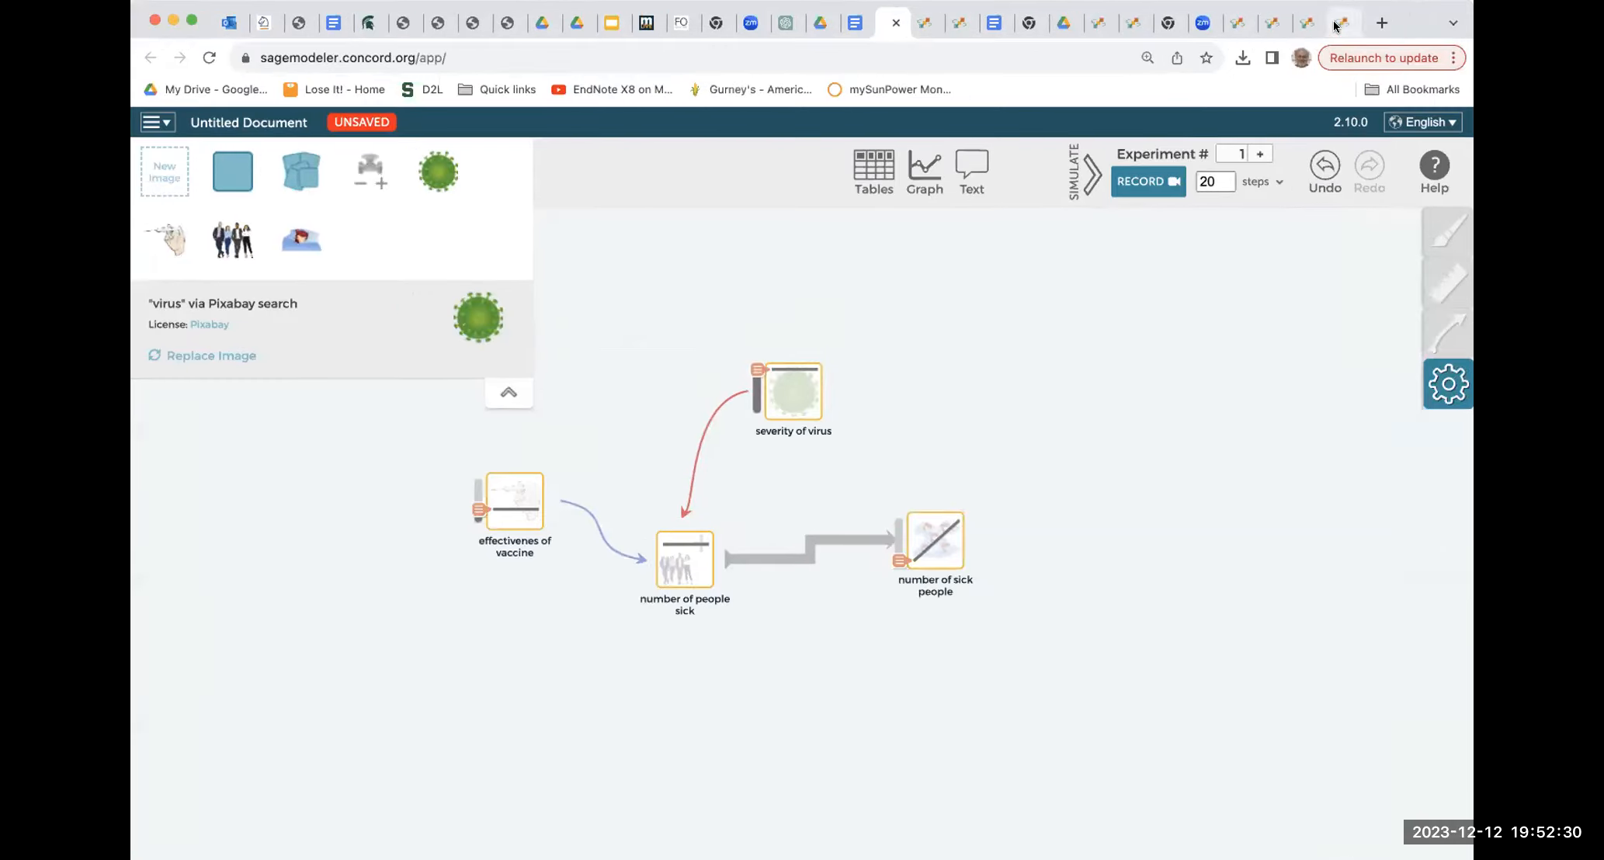
pyautogui.click(1333, 25)
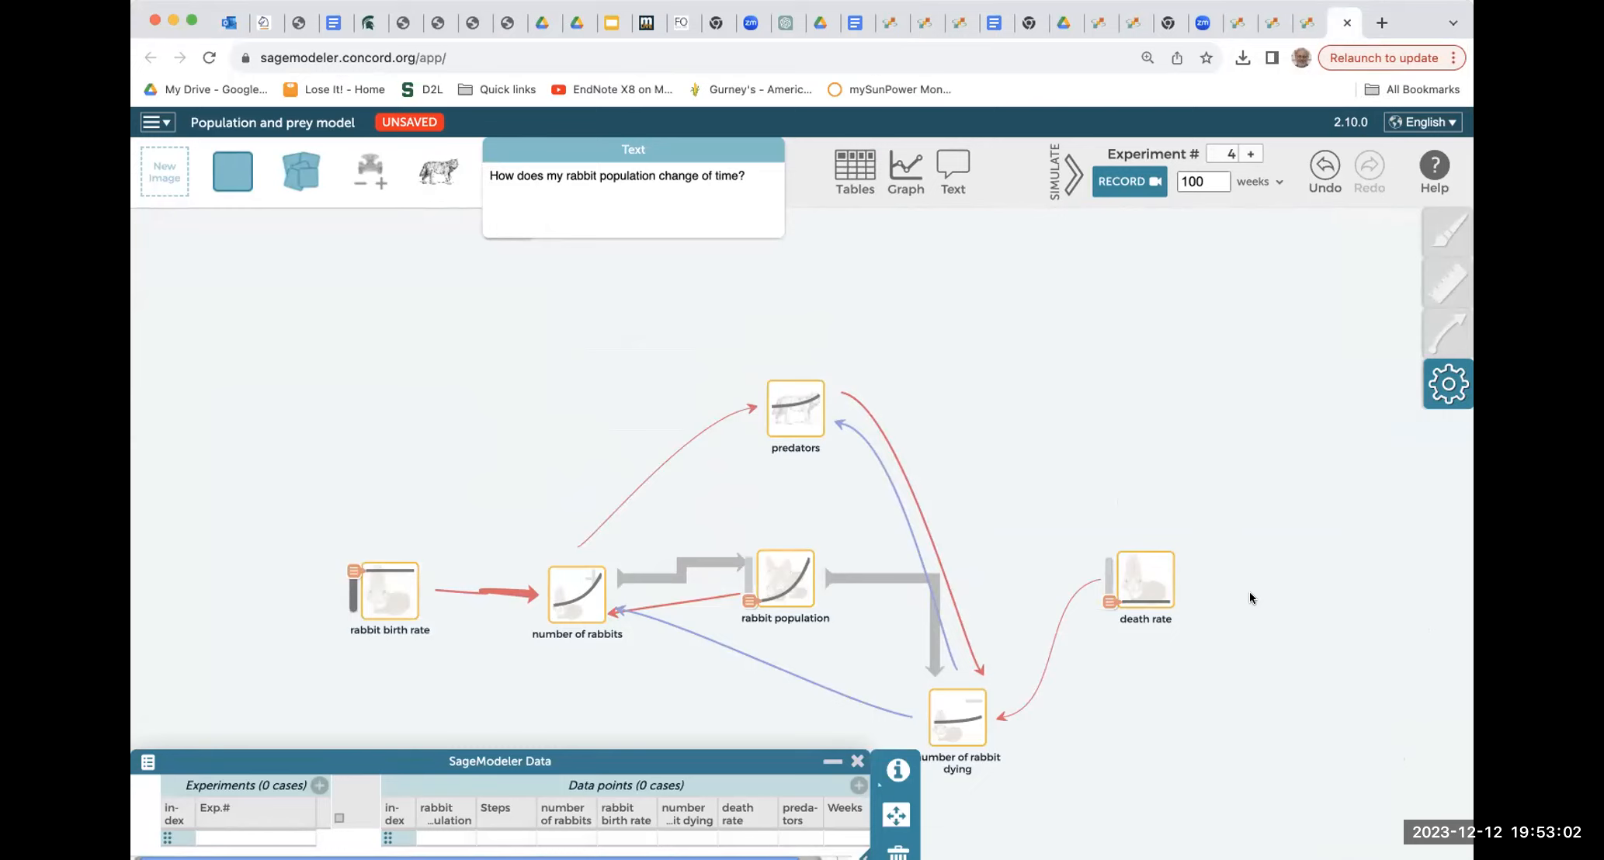
# - Raise the death rate slider slightly above its minimum
pyautogui.moveTo(1109, 602)
pyautogui.mouseDown()
pyautogui.moveTo(1109, 559)
pyautogui.moveTo(1108, 590)
pyautogui.mouseUp()
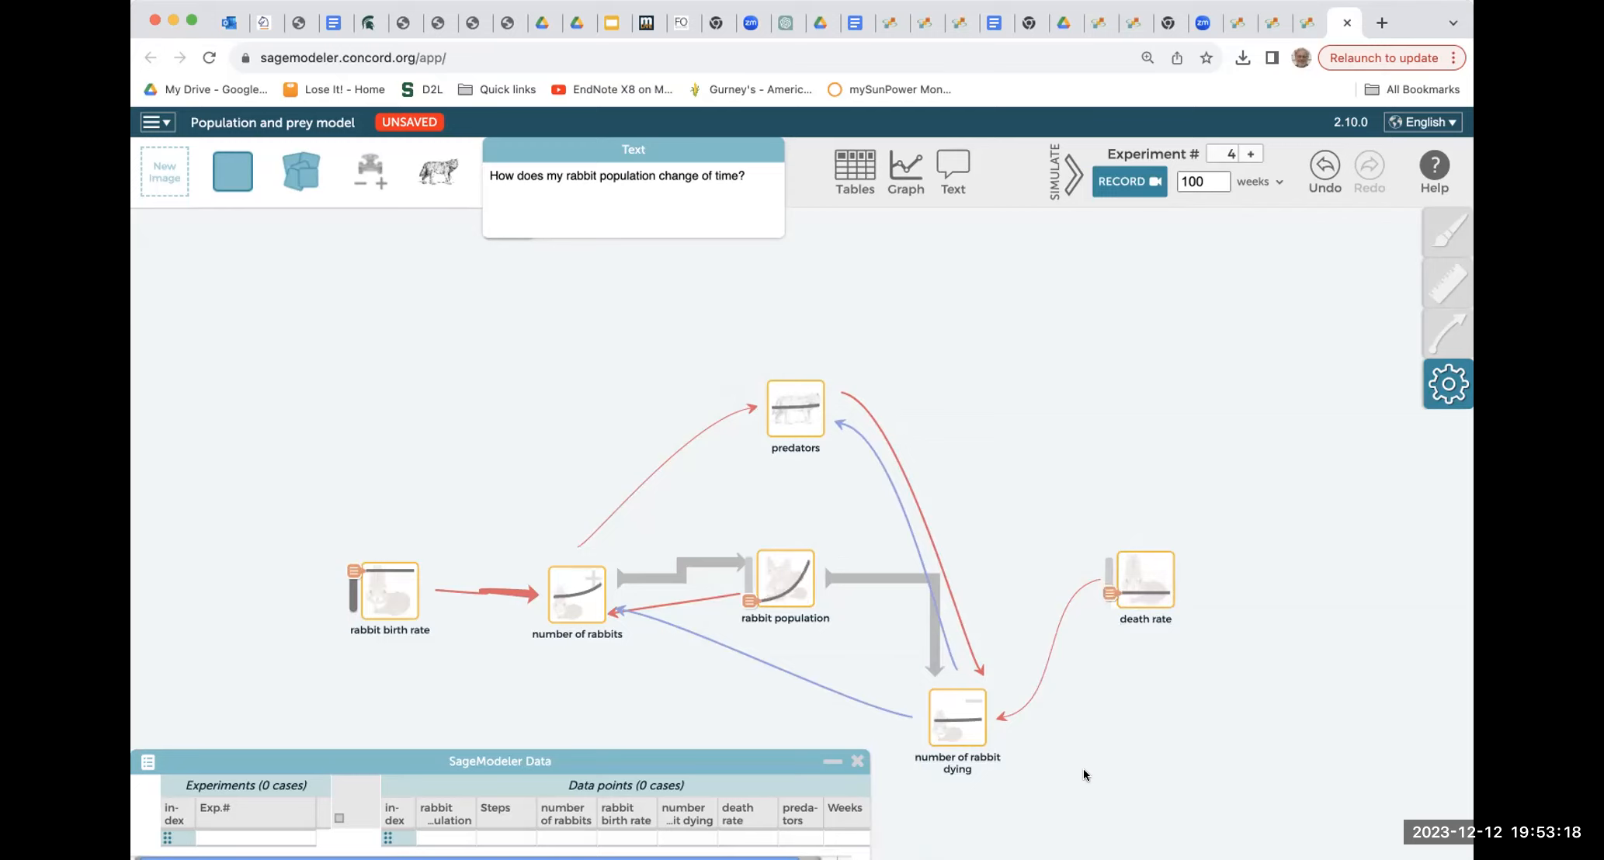
pyautogui.moveTo(609, 647)
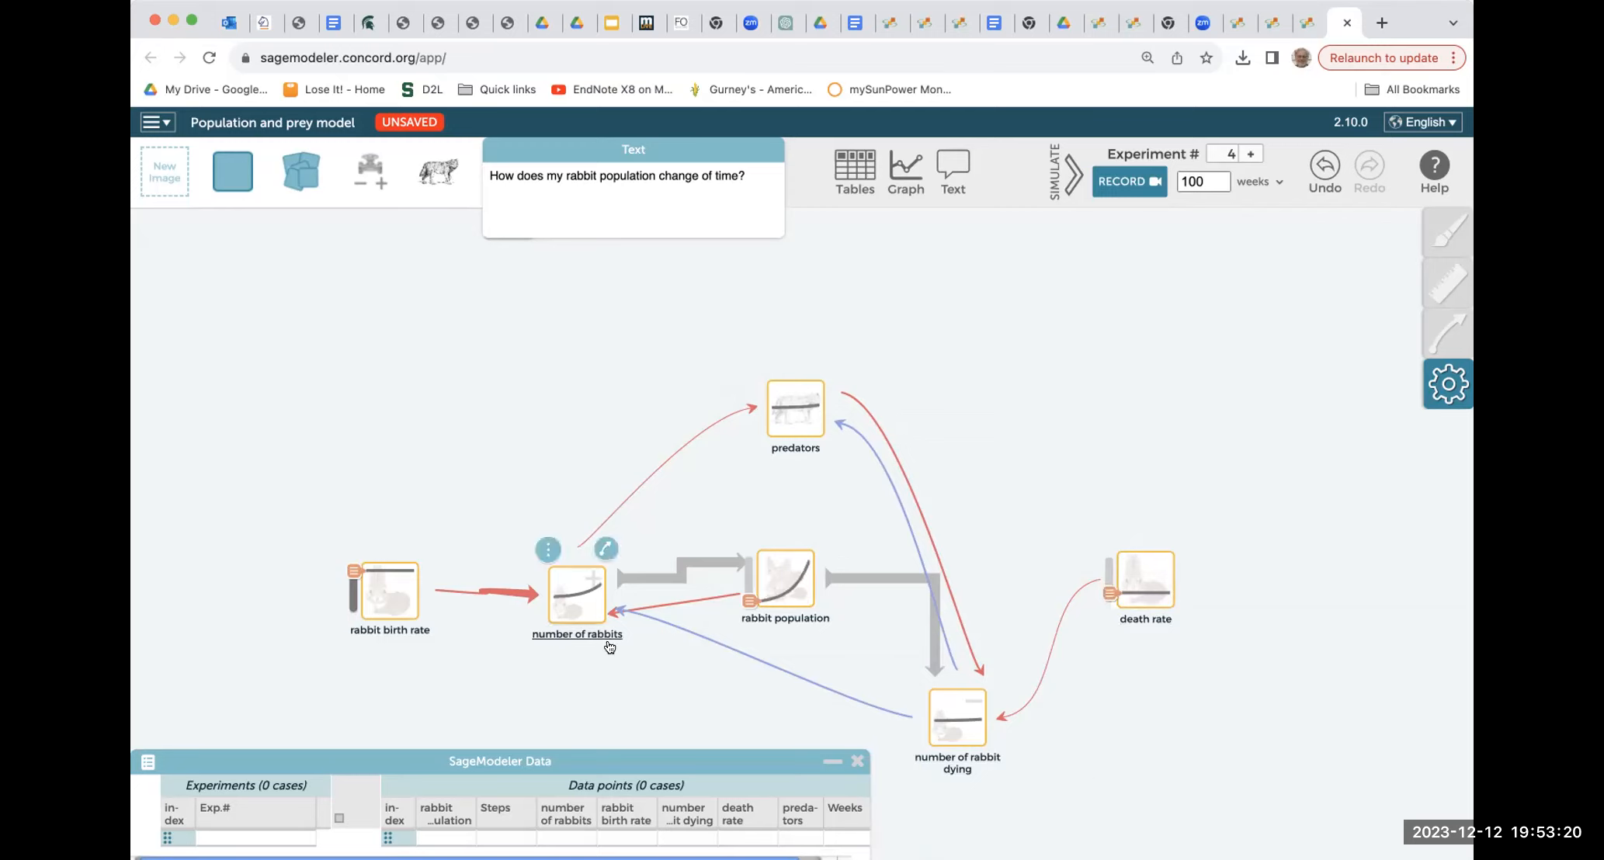
pyautogui.moveTo(401, 611)
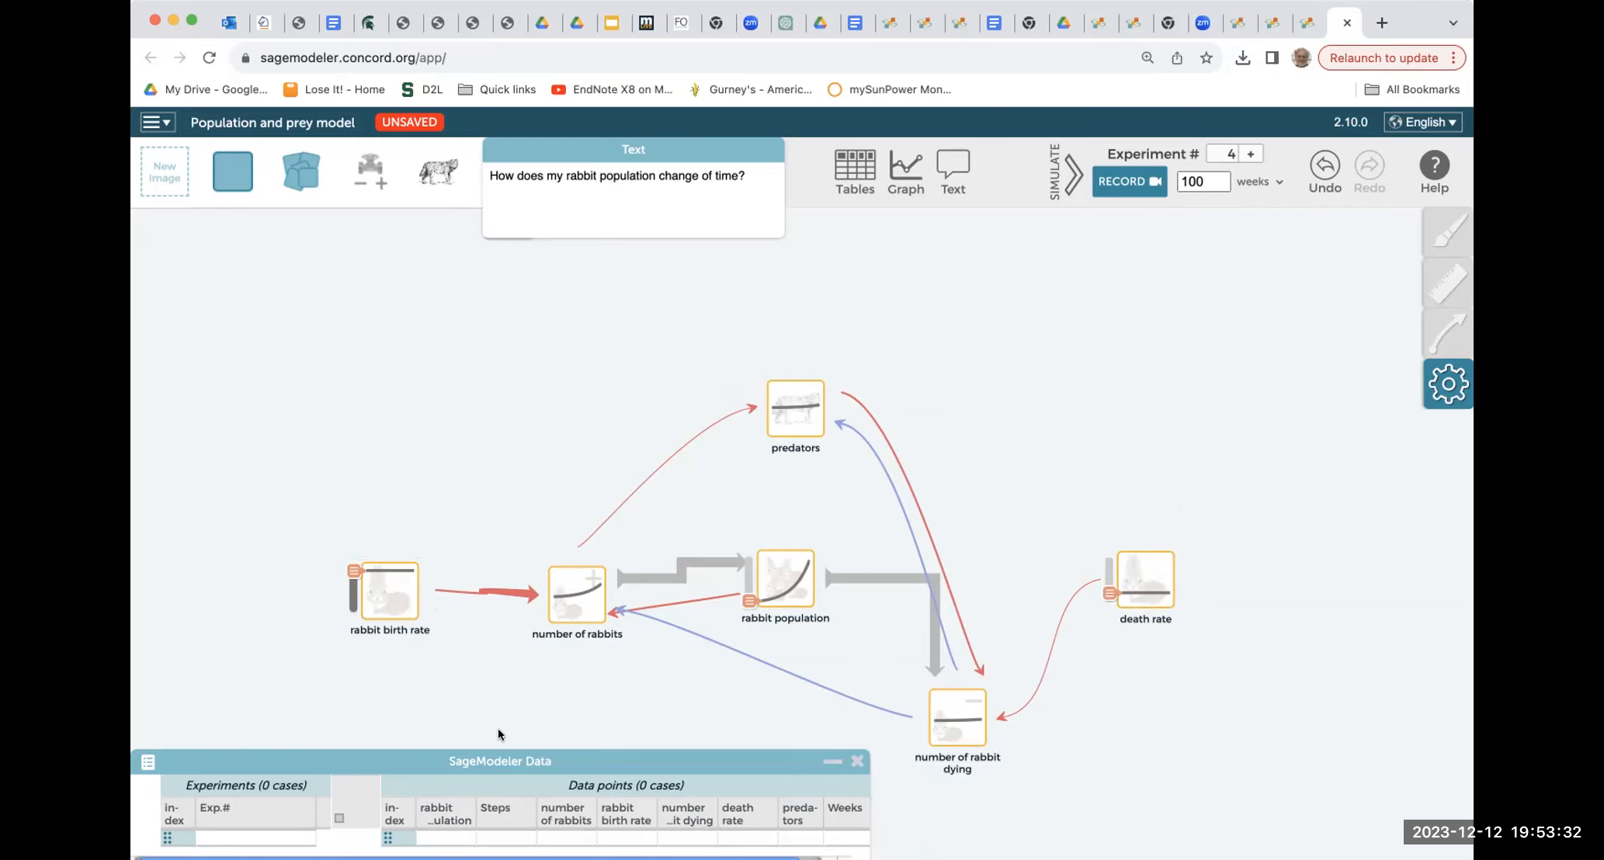
# - Draw feedback links from number of rabbits to rabbit birth rate and from number of rabbit dying to death rate
pyautogui.moveTo(593, 545)
pyautogui.moveTo(602, 548); pyautogui.dragTo(391, 590)
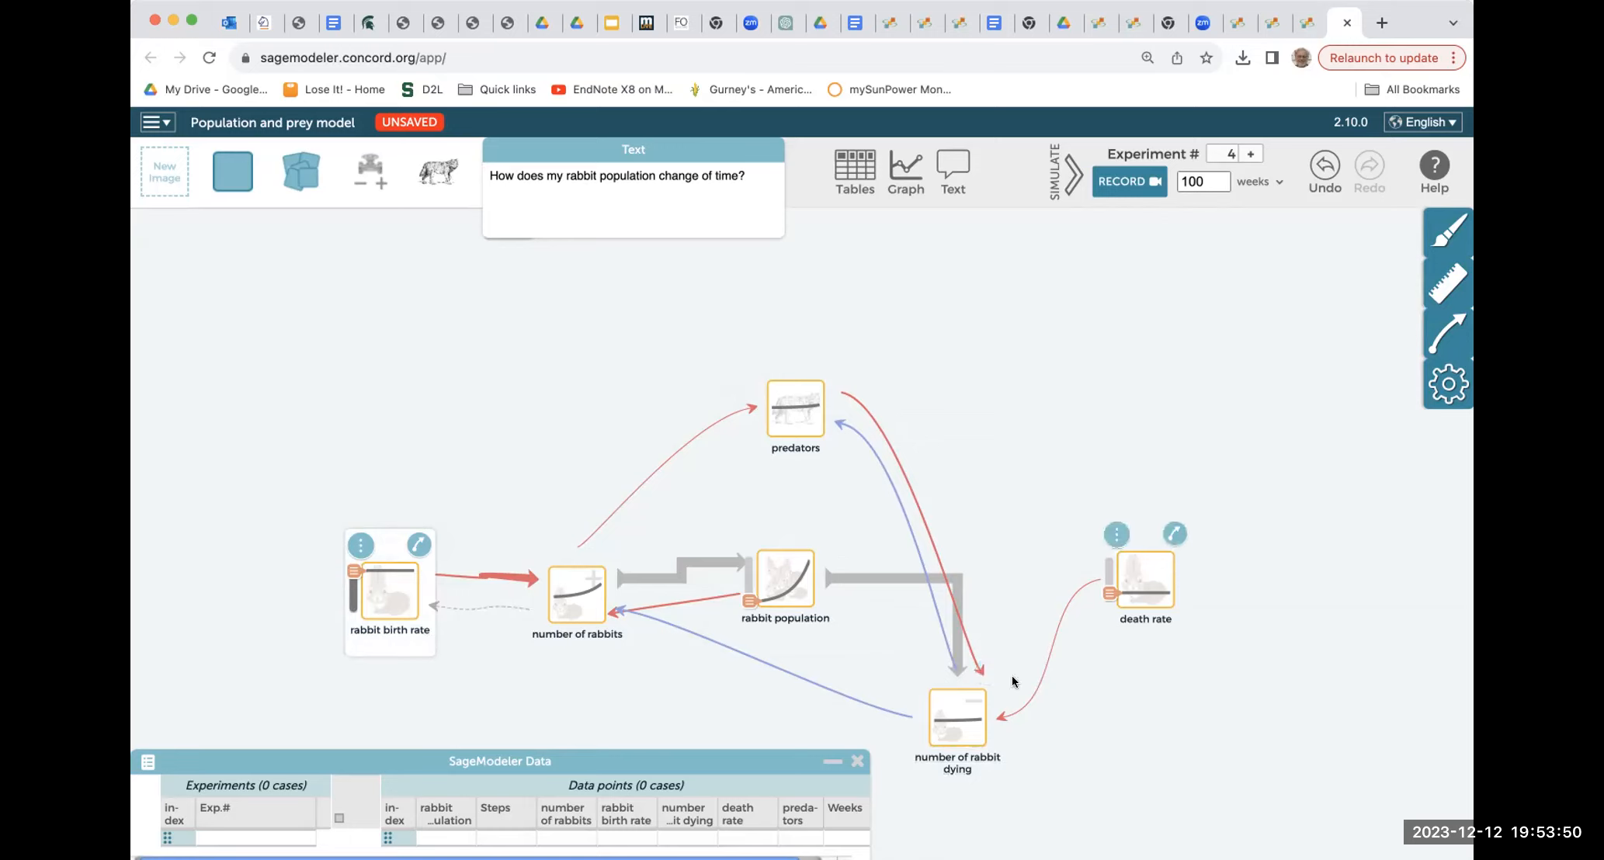
pyautogui.moveTo(987, 671); pyautogui.dragTo(1133, 572)
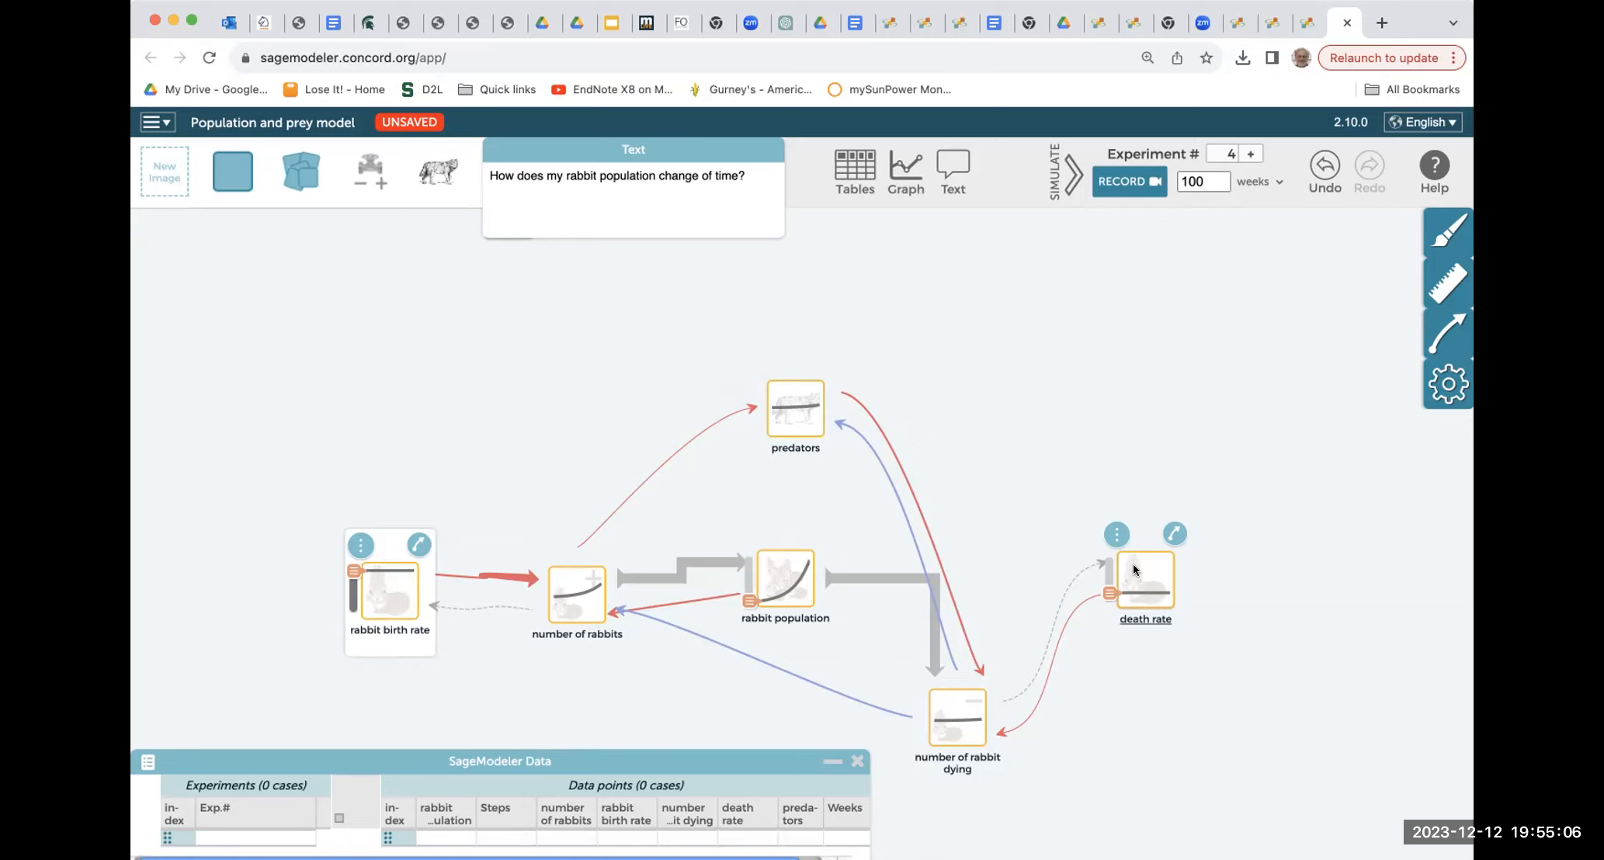
# - Raise the death rate slider to near its midpoint and set the rabbit birth rate slider to its maximum
pyautogui.moveTo(1108, 593); pyautogui.dragTo(1109, 585)
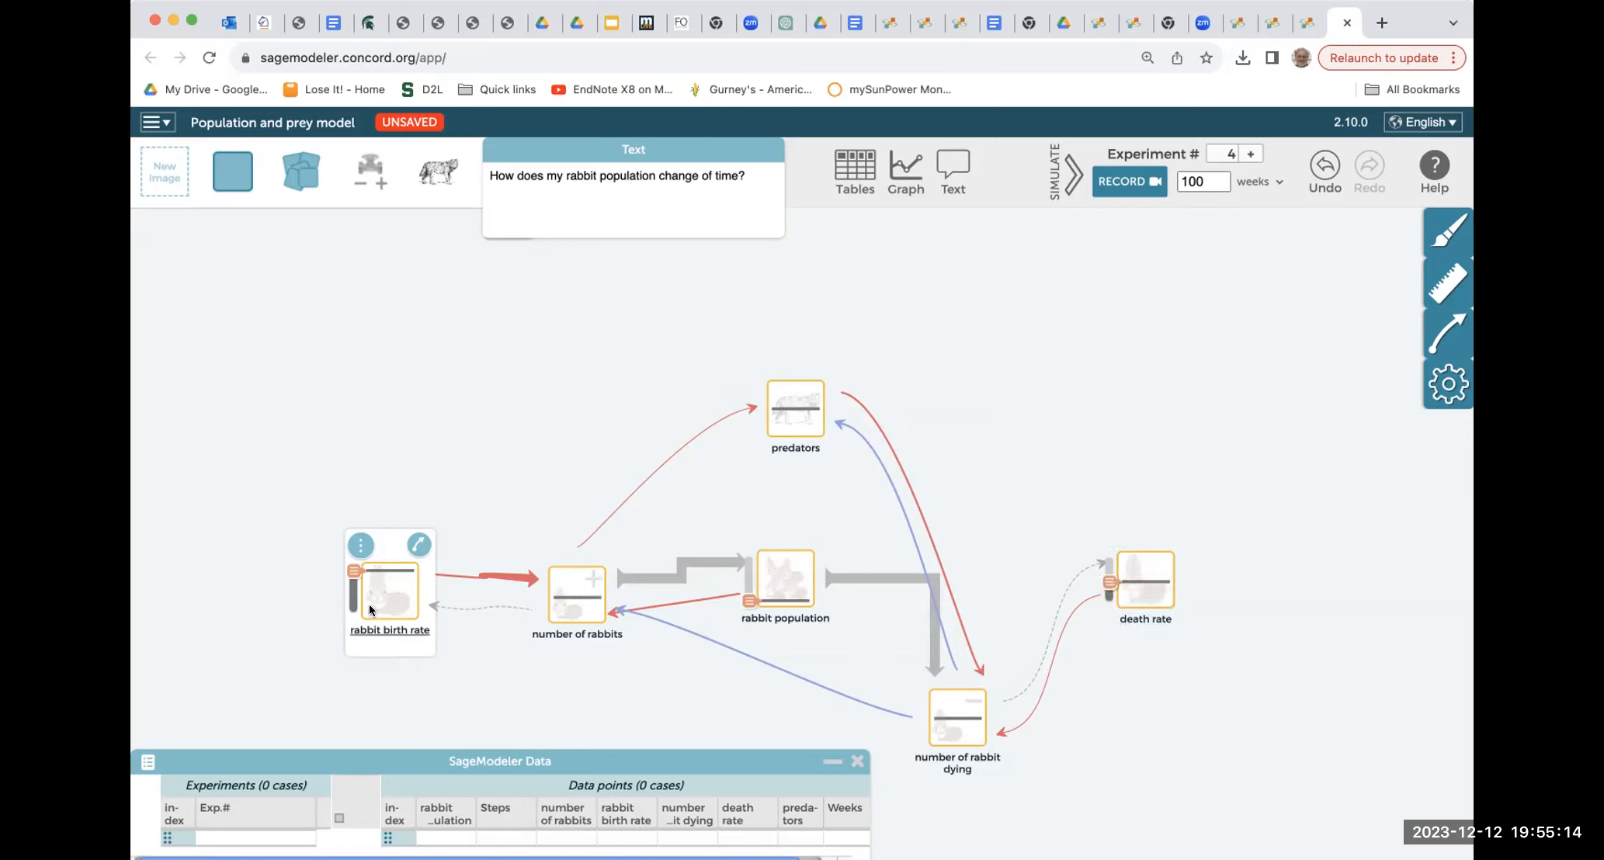
pyautogui.moveTo(352, 575); pyautogui.dragTo(351, 572)
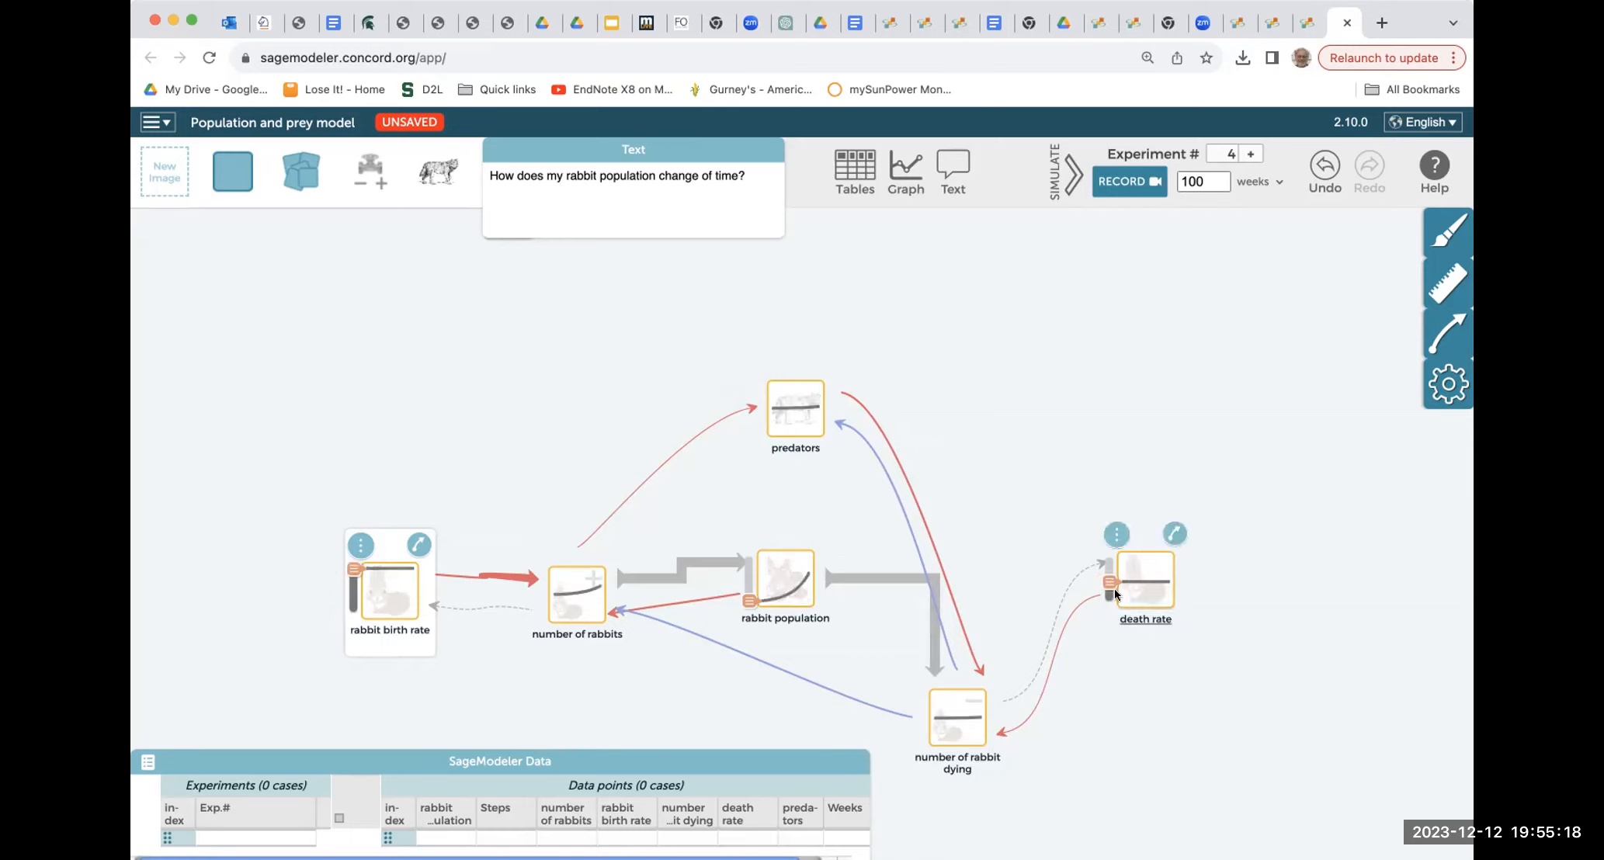
pyautogui.moveTo(1109, 584); pyautogui.dragTo(1112, 585)
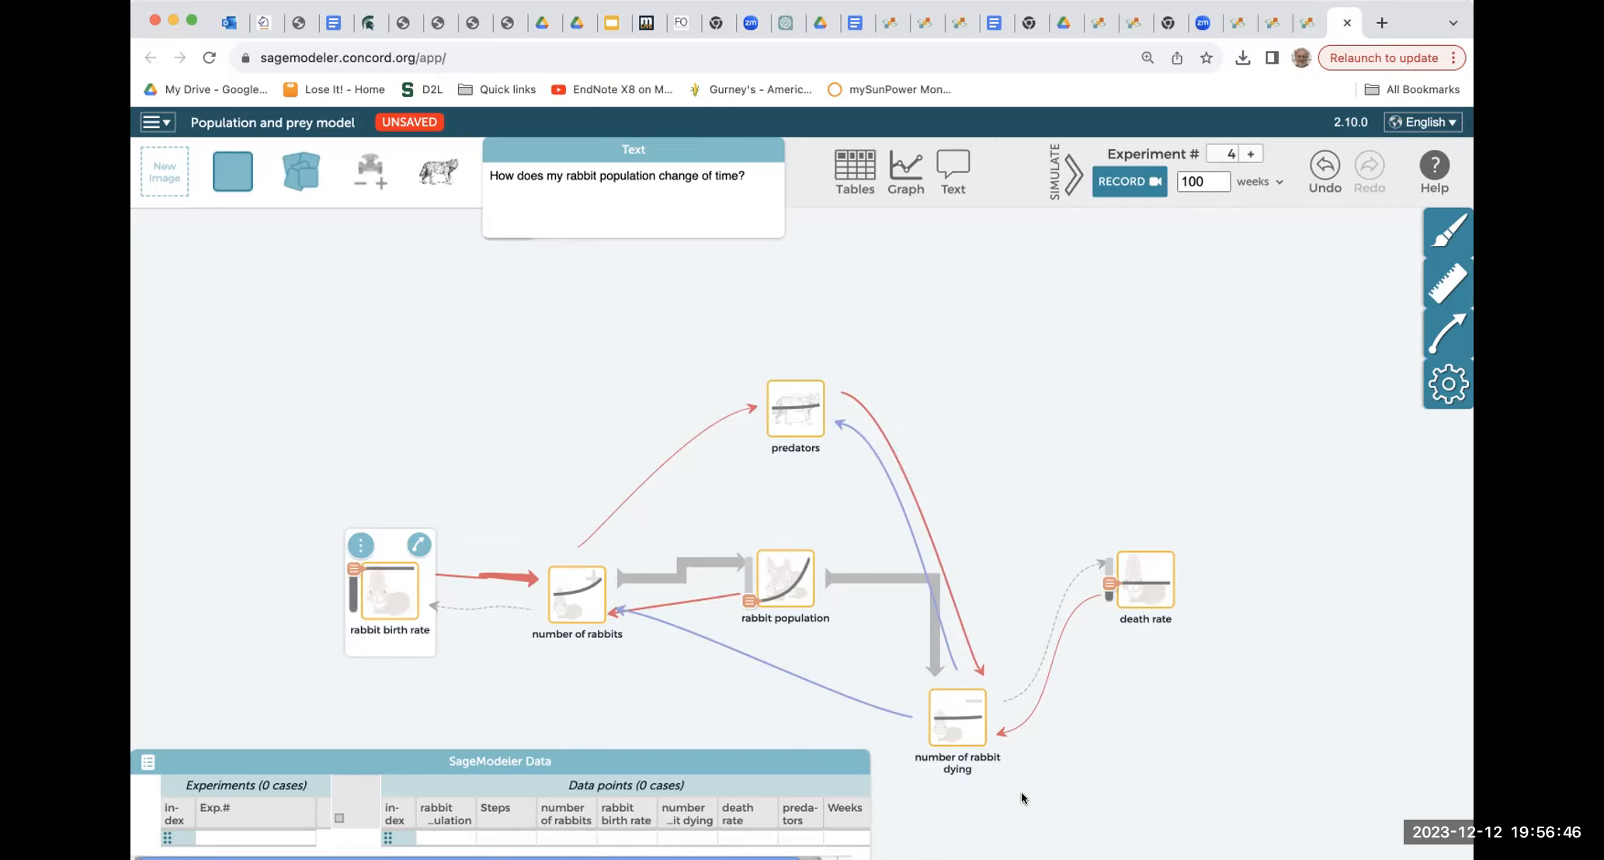
# - Define the link from number of rabbit dying to death rate as an increase by about the same
pyautogui.moveTo(1158, 559)
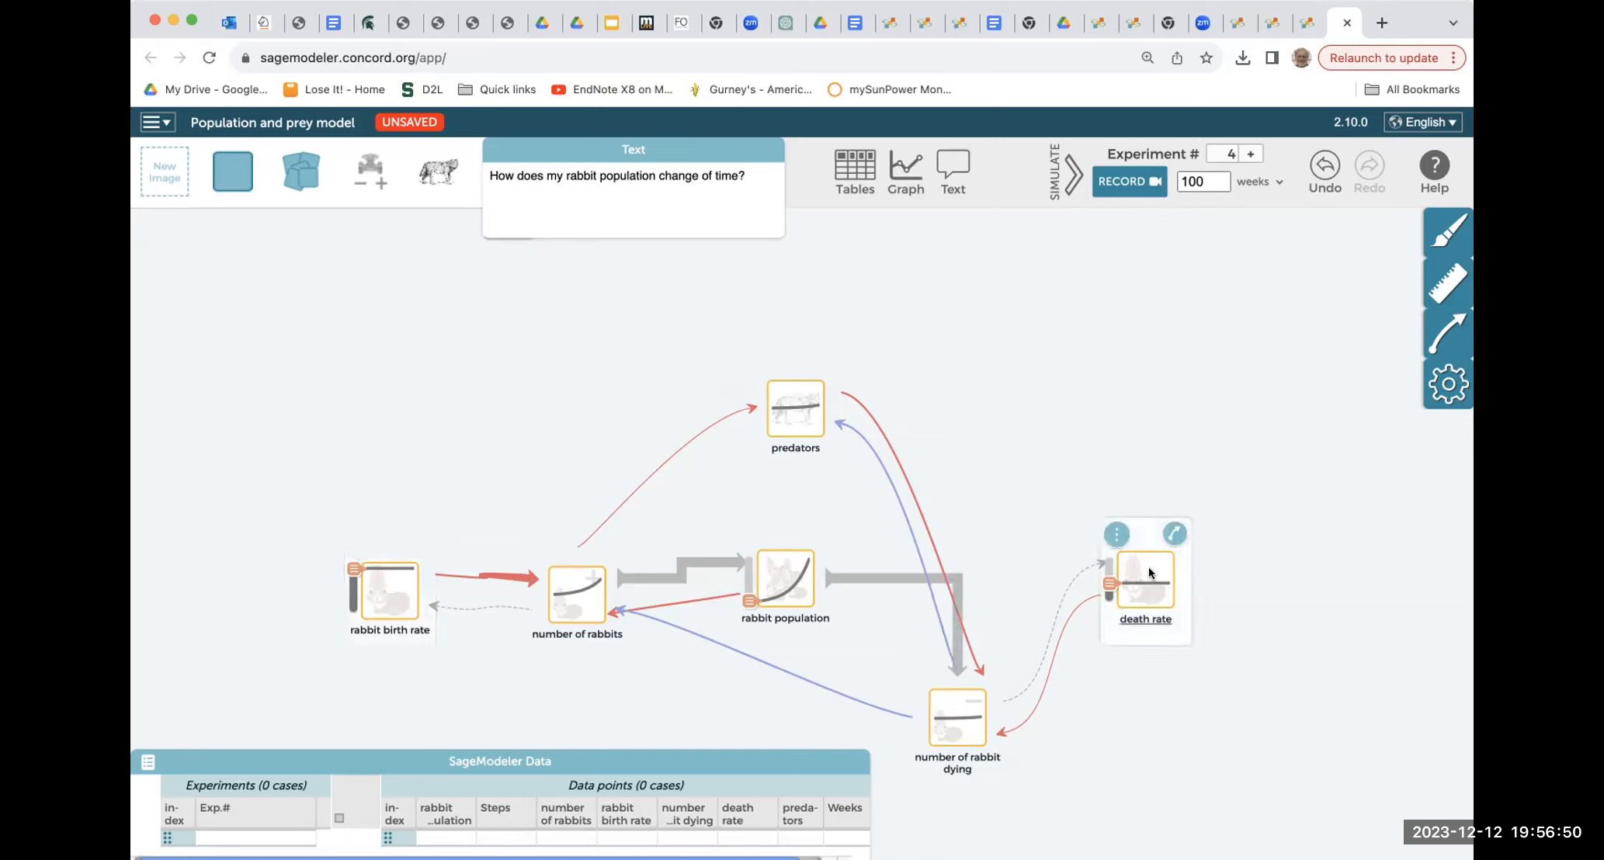
pyautogui.click(1438, 337)
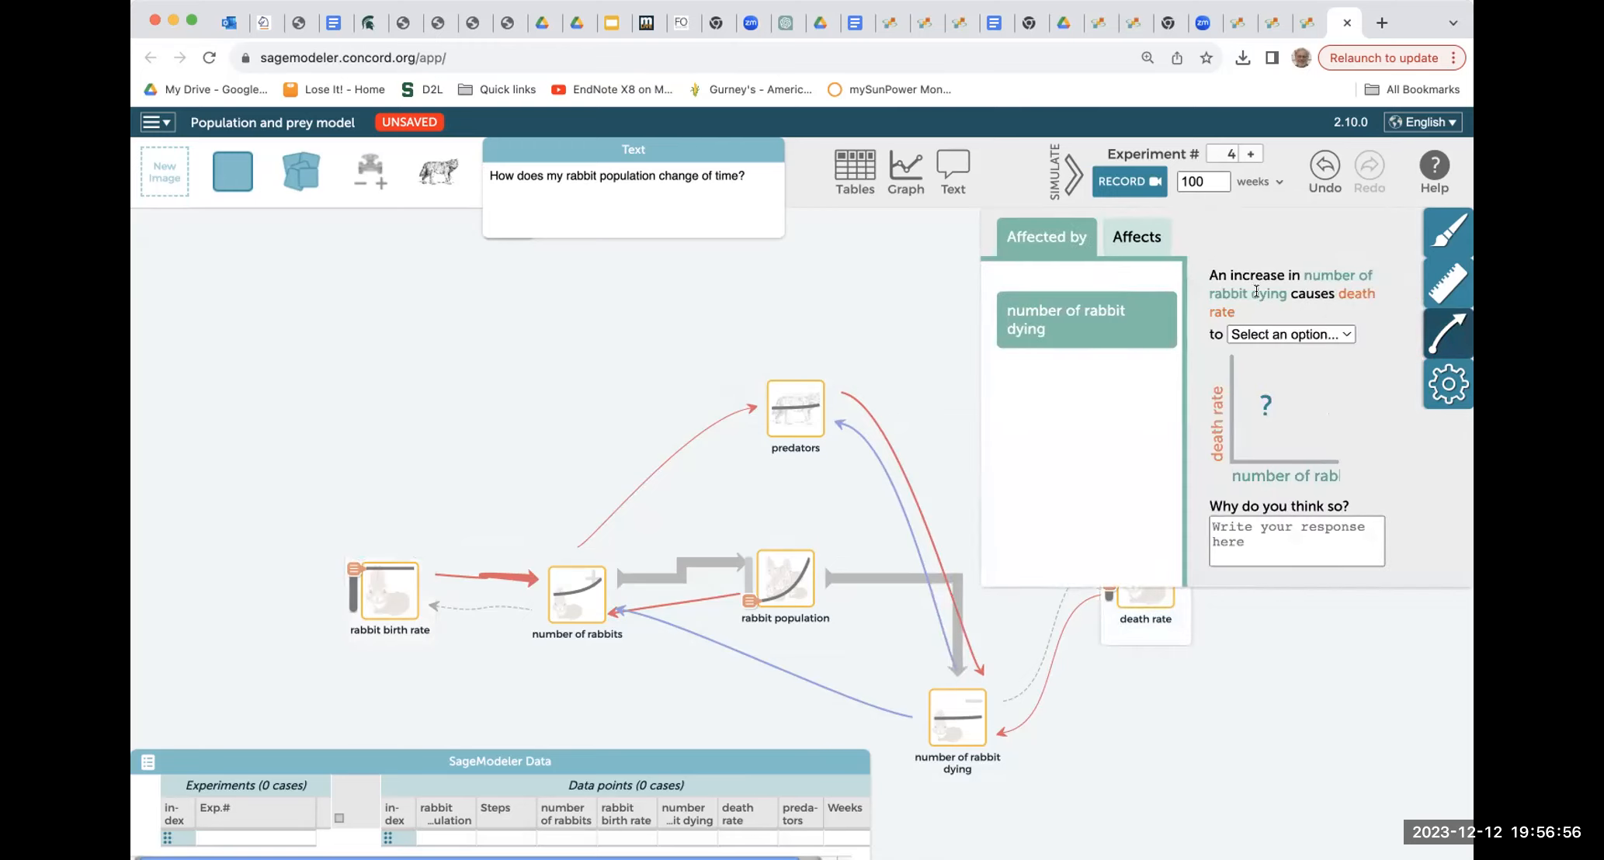
pyautogui.click(1333, 334)
pyautogui.click(1288, 353)
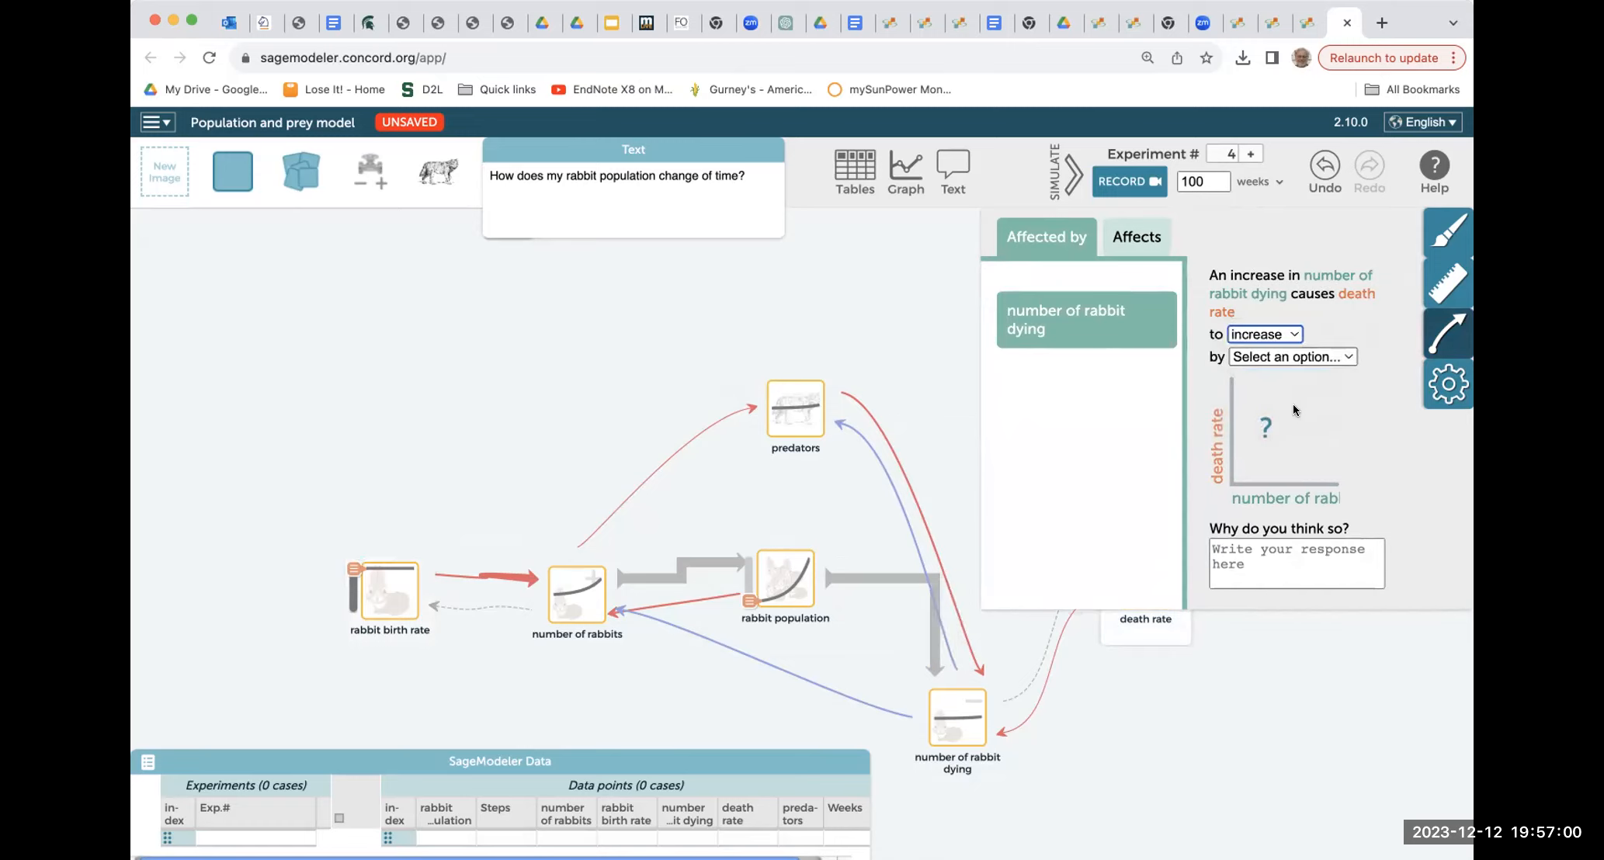
pyautogui.click(1303, 360)
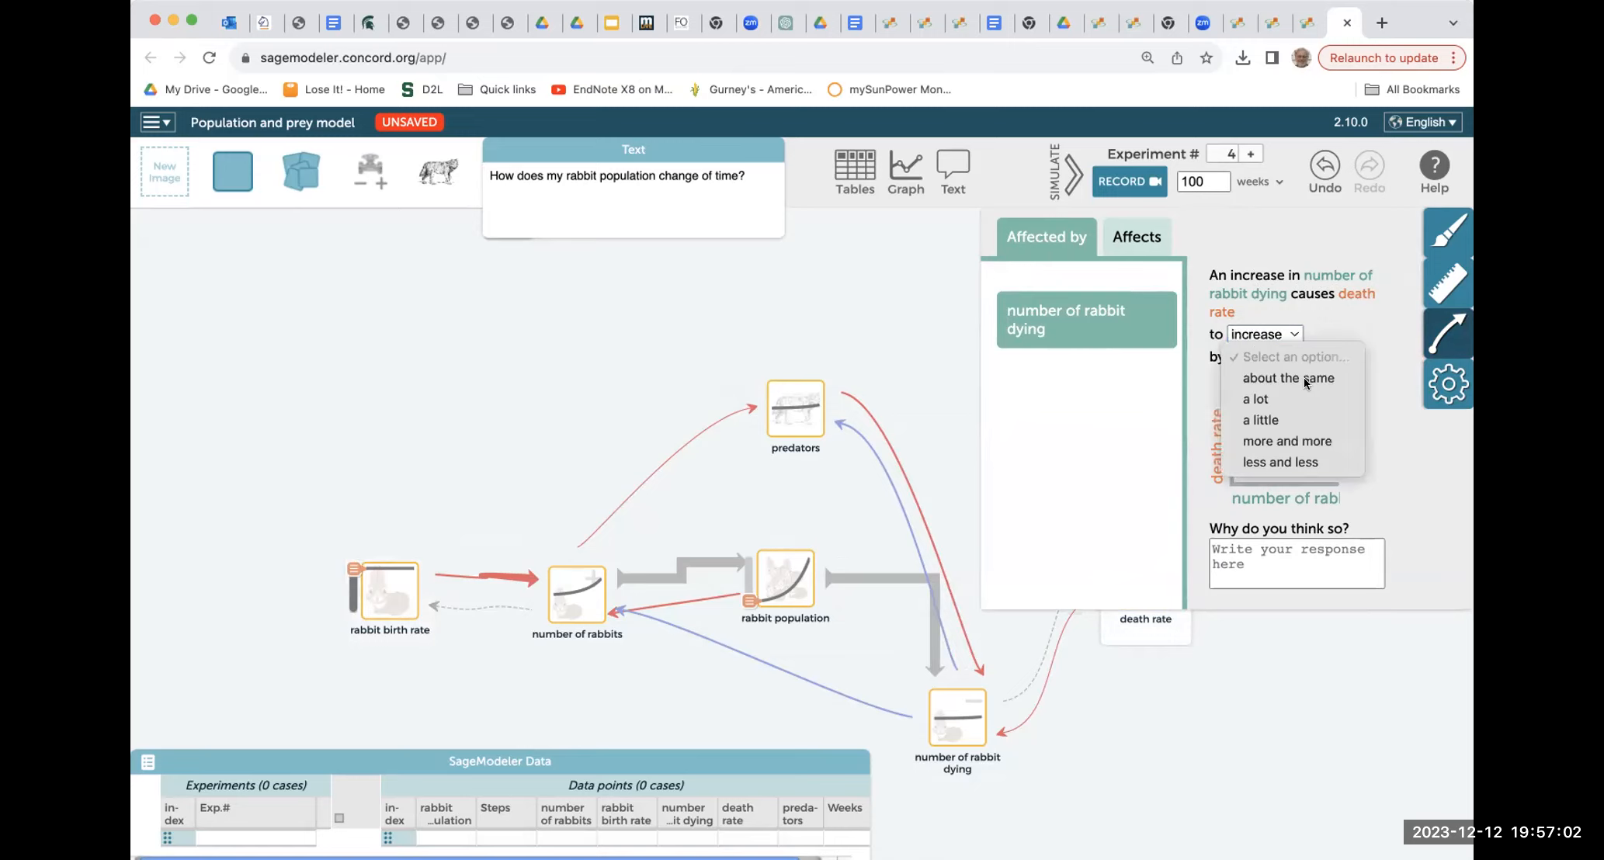
pyautogui.click(1303, 377)
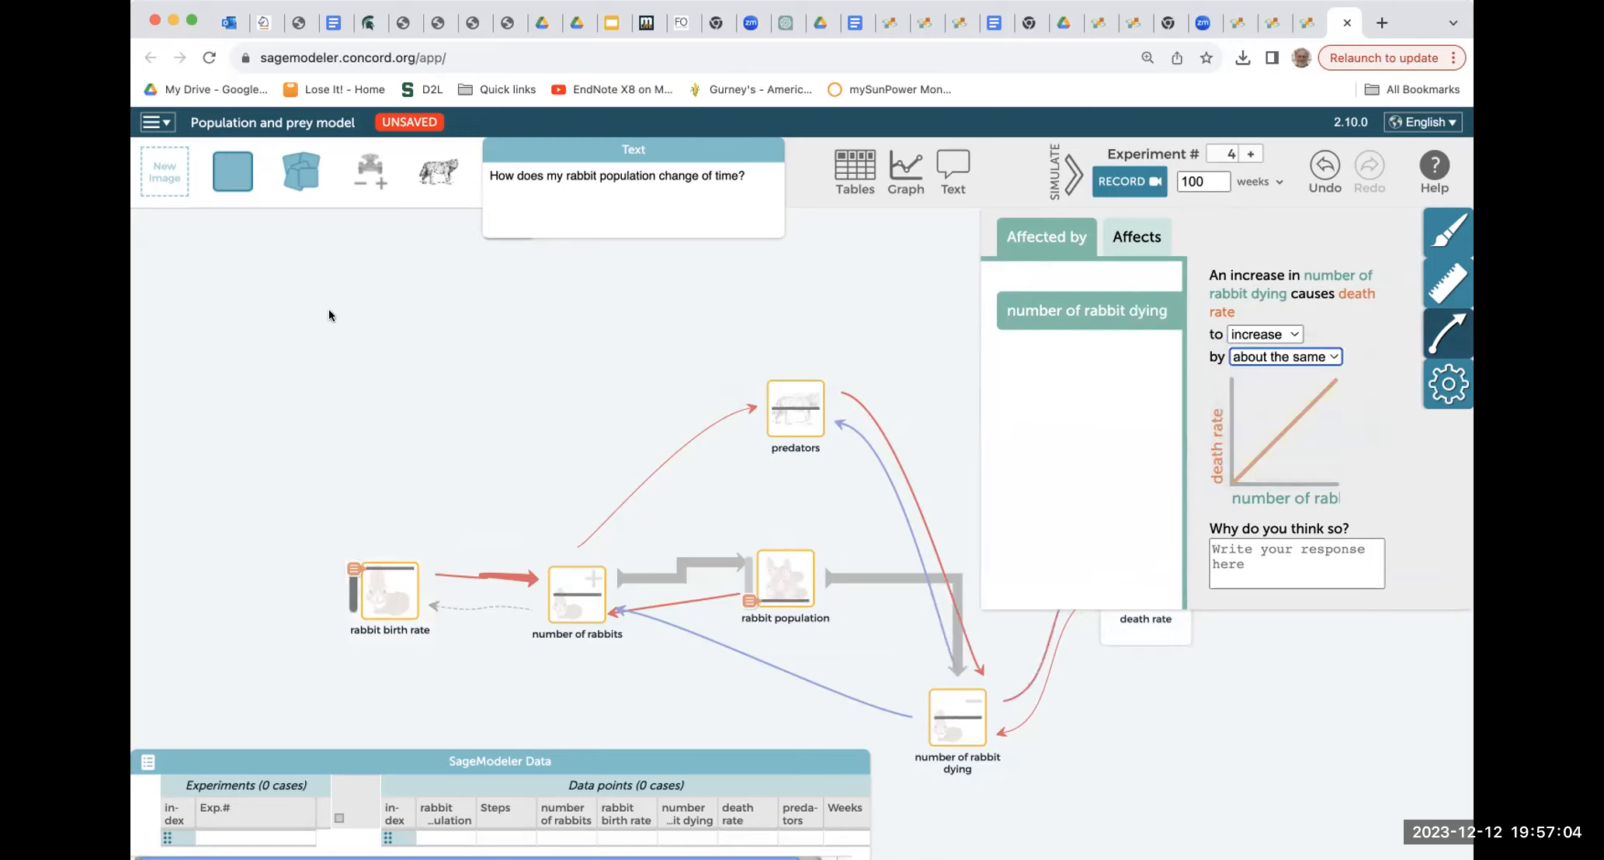
pyautogui.click(271, 580)
pyautogui.moveTo(381, 596)
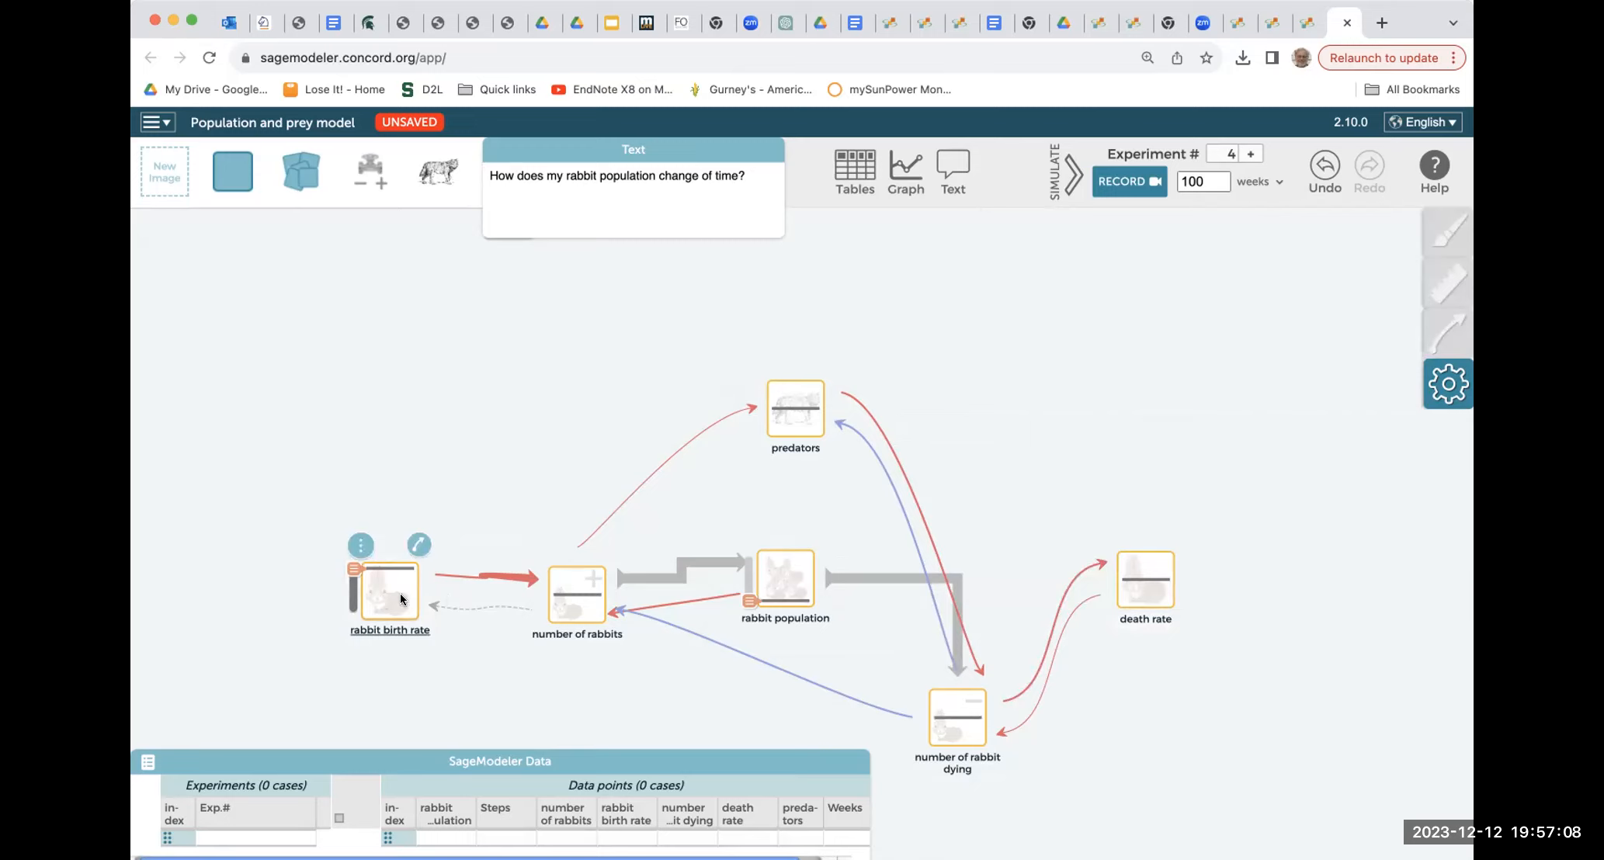
# - Define the link from number of rabbits to rabbit birth rate as an increase by about the same
pyautogui.click(402, 598)
pyautogui.click(1447, 334)
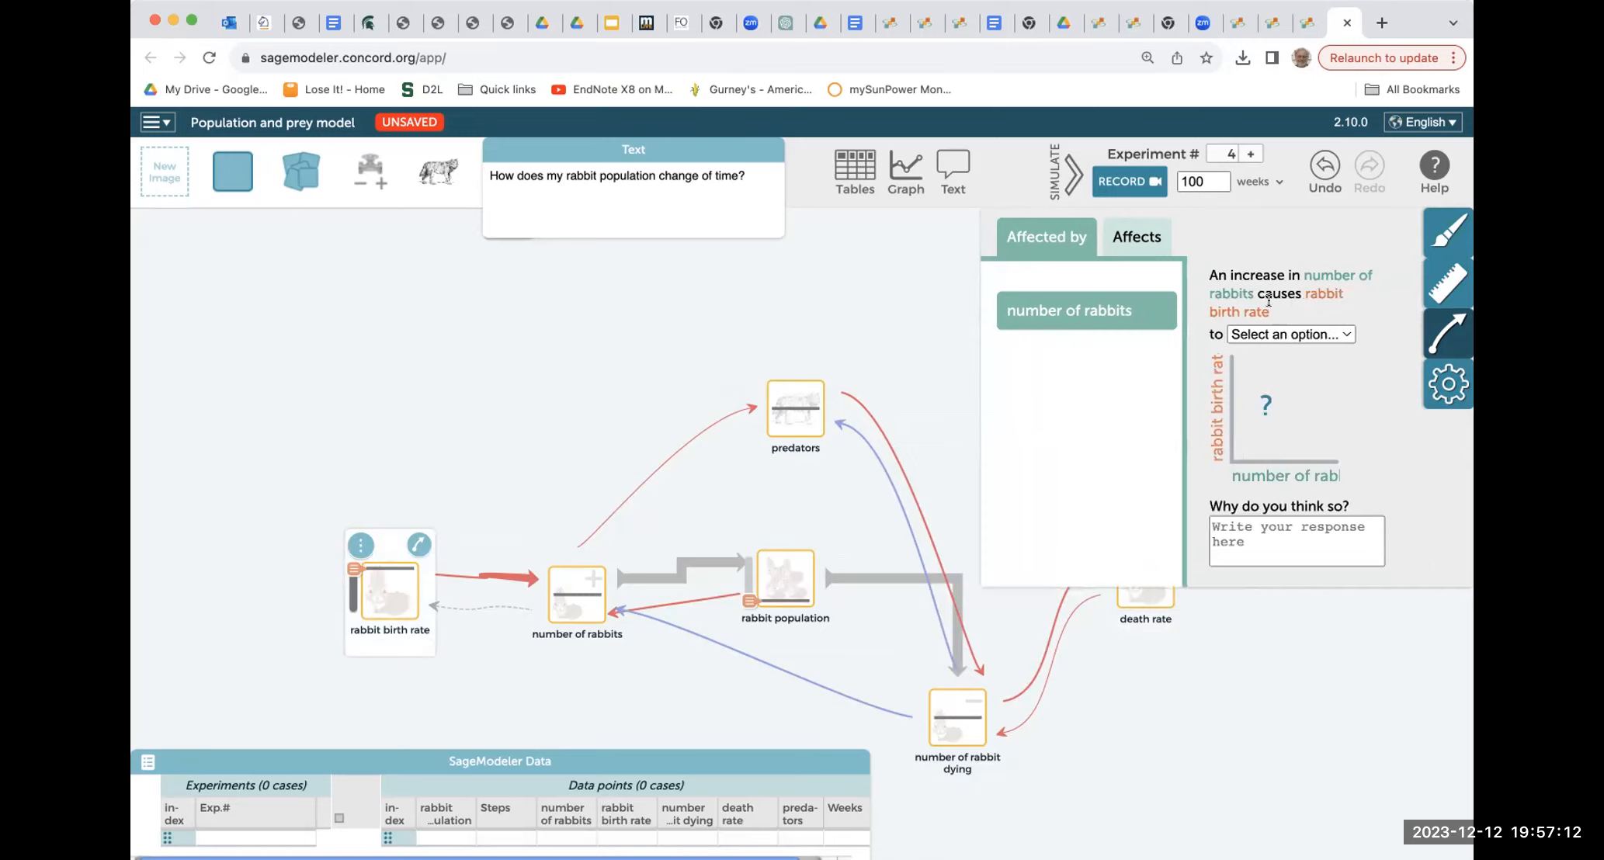
pyautogui.click(1345, 336)
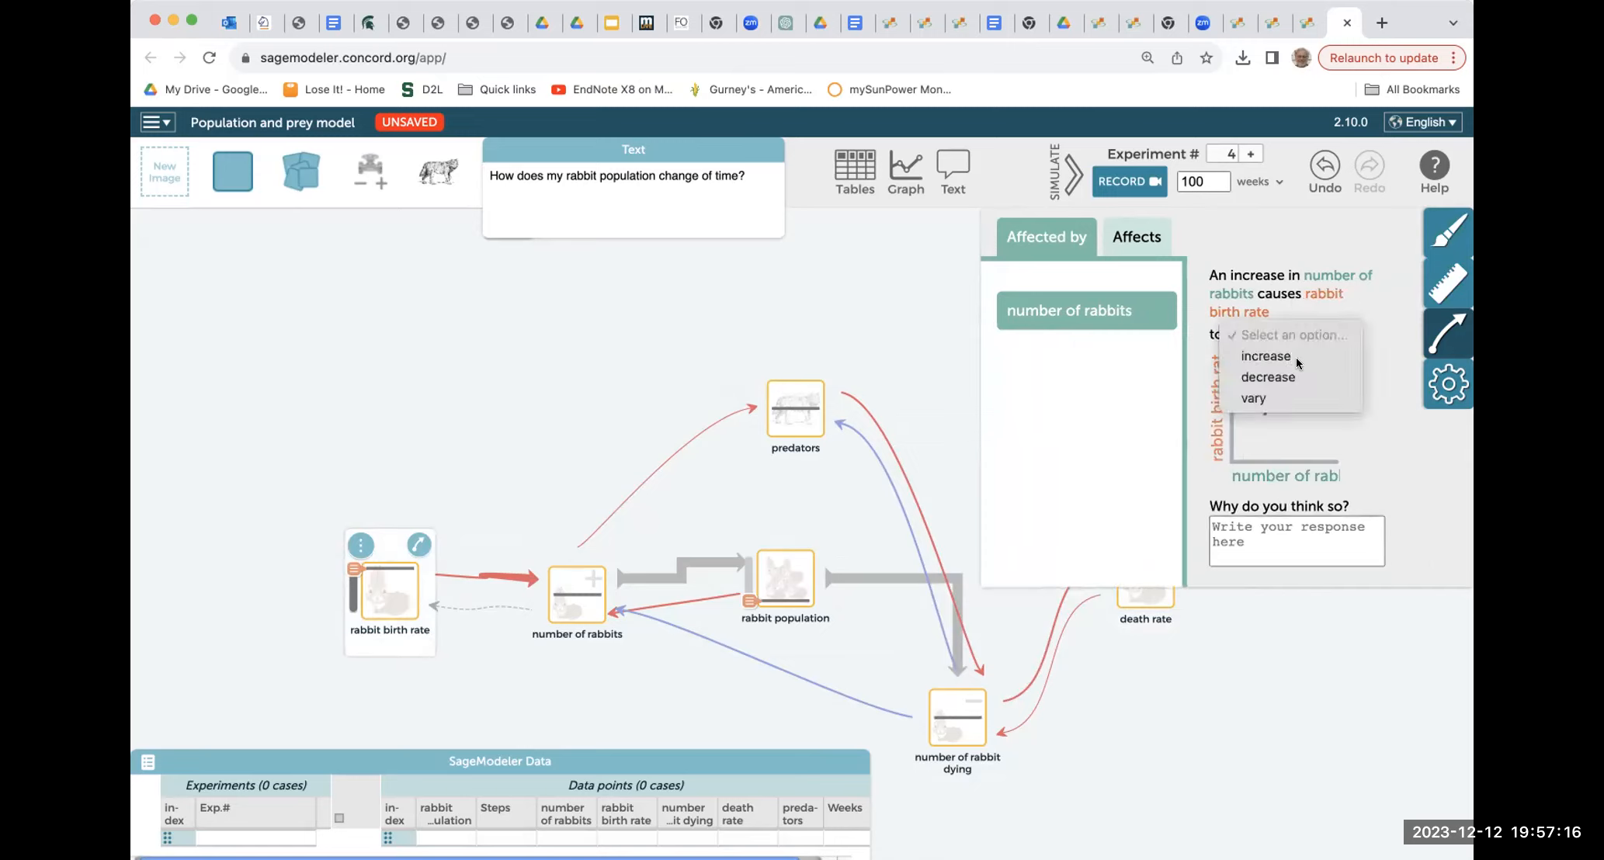
pyautogui.click(1334, 357)
pyautogui.click(1289, 358)
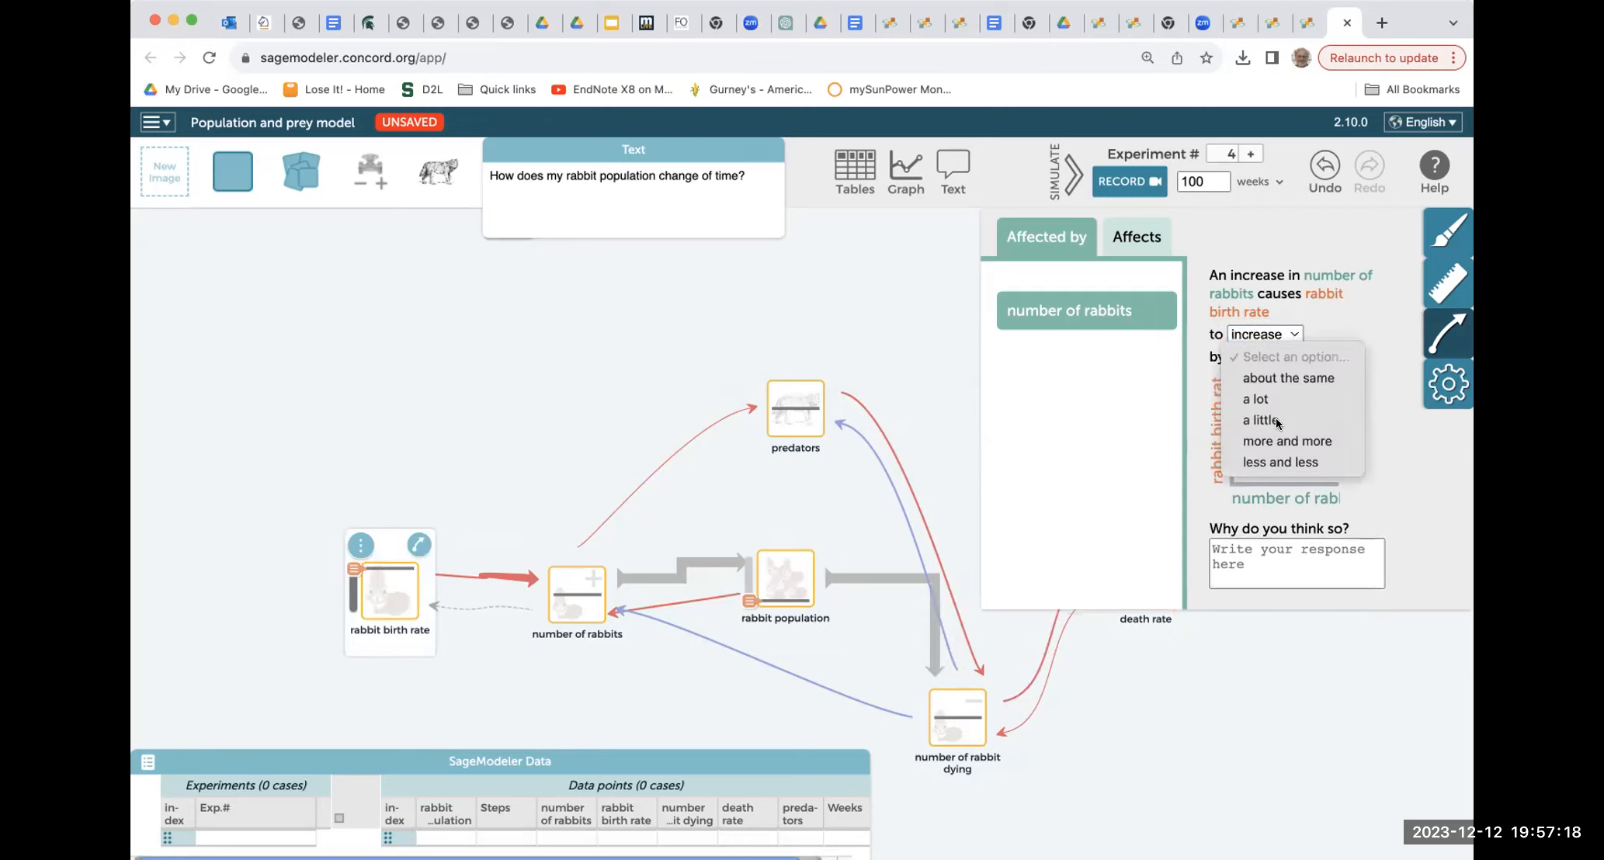
pyautogui.click(1294, 378)
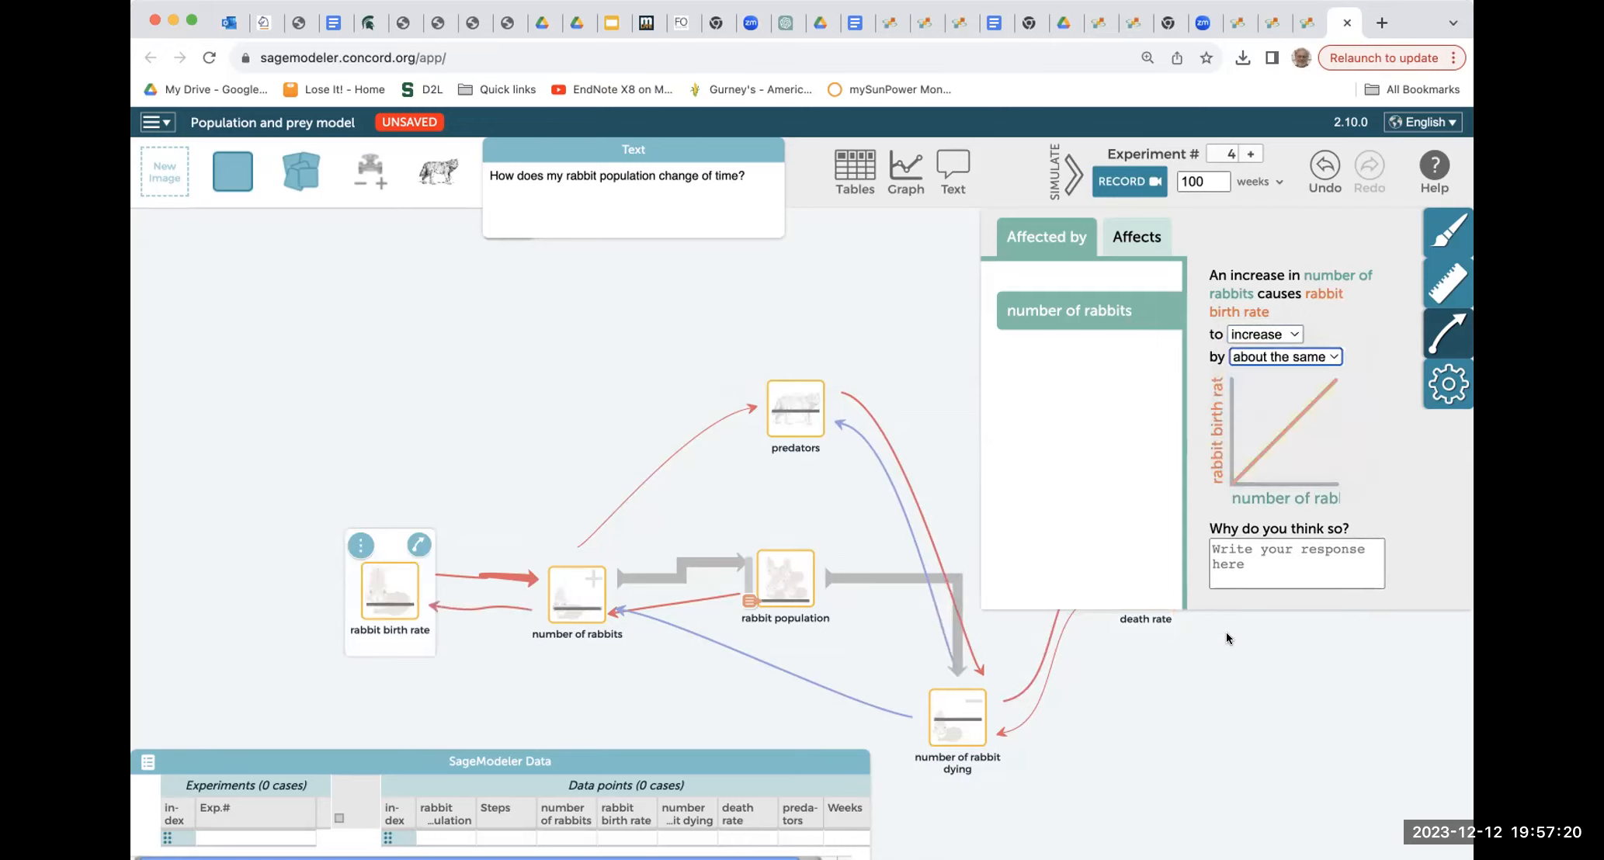
pyautogui.click(1226, 635)
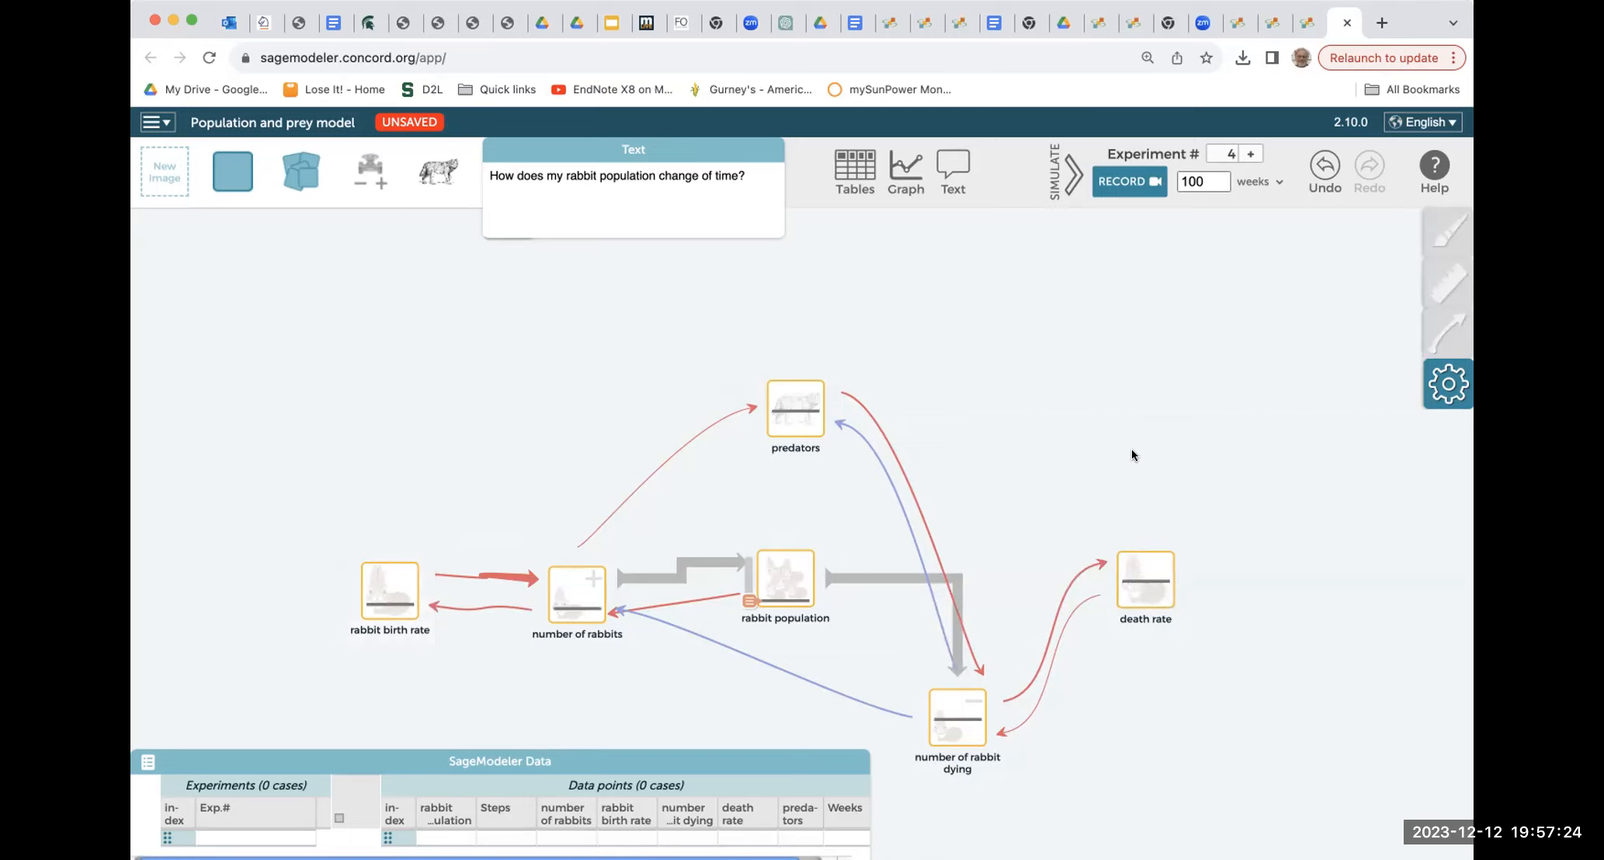
# - Raise the rabbit population slider to its maximum and return it to its minimum
pyautogui.click(733, 620)
pyautogui.moveTo(751, 573); pyautogui.dragTo(749, 602)
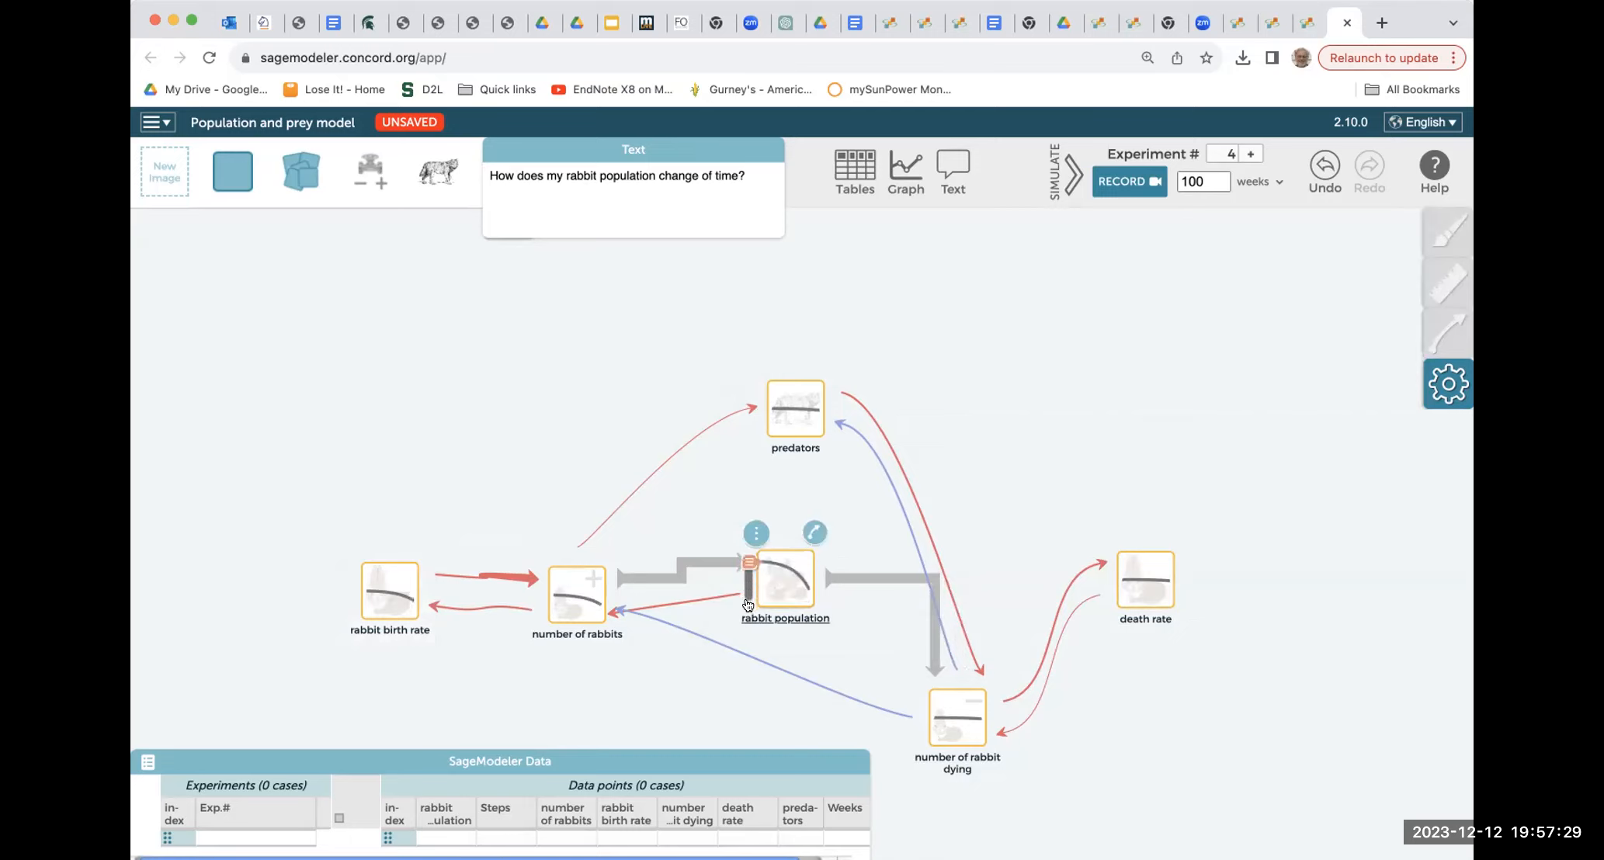
pyautogui.click(1251, 380)
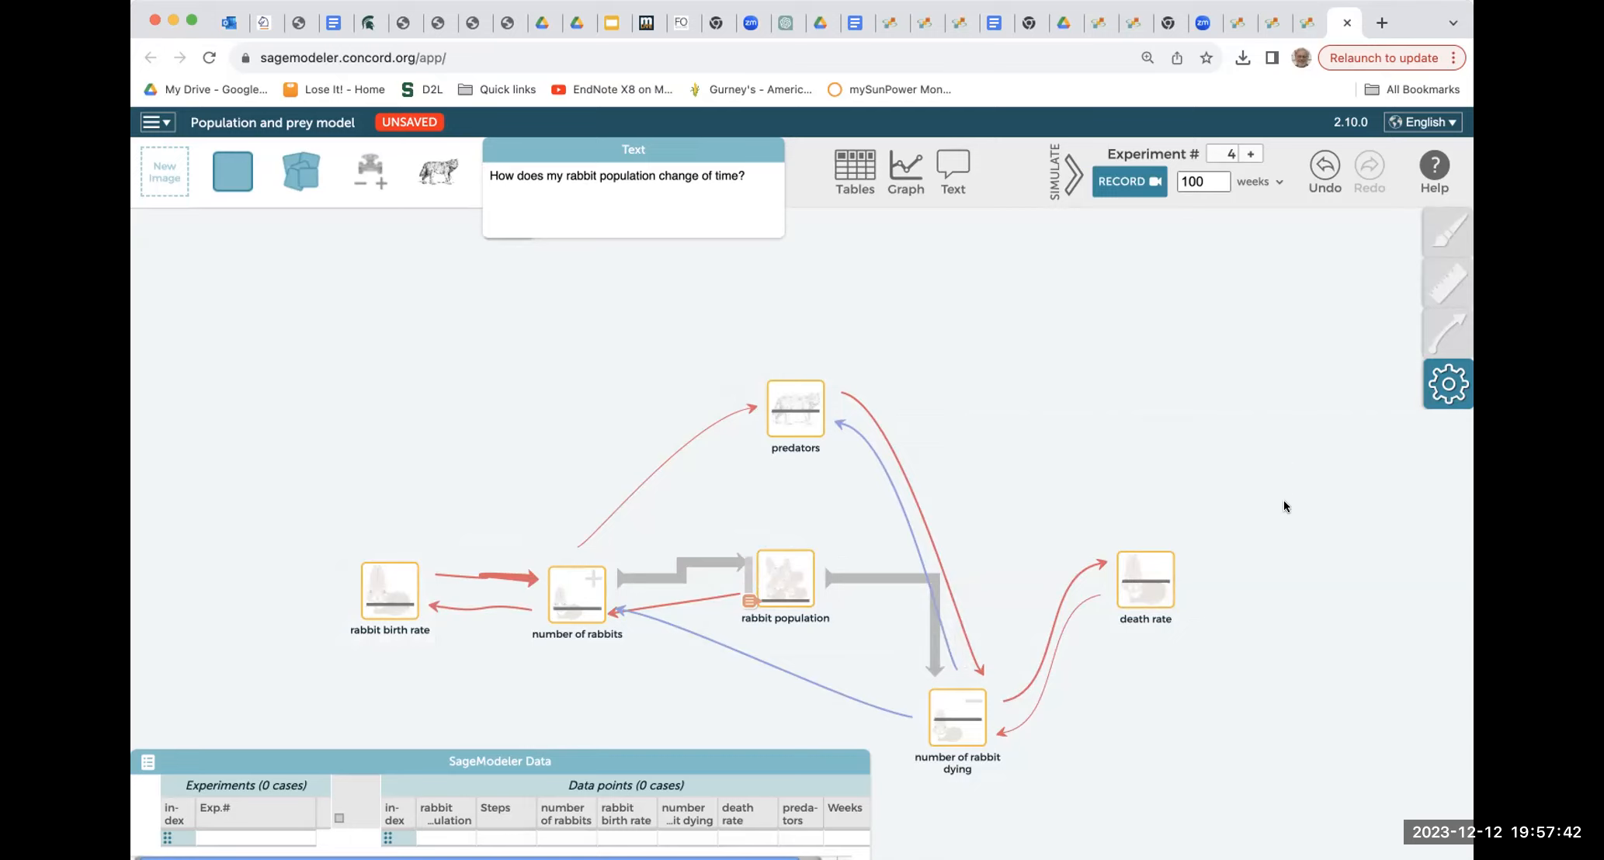
# - Delete the links from death rate to number of rabbit dying and from number of rabbits to rabbit birth rate, and undo both deletions
pyautogui.click(1044, 664)
pyautogui.press('Delete')
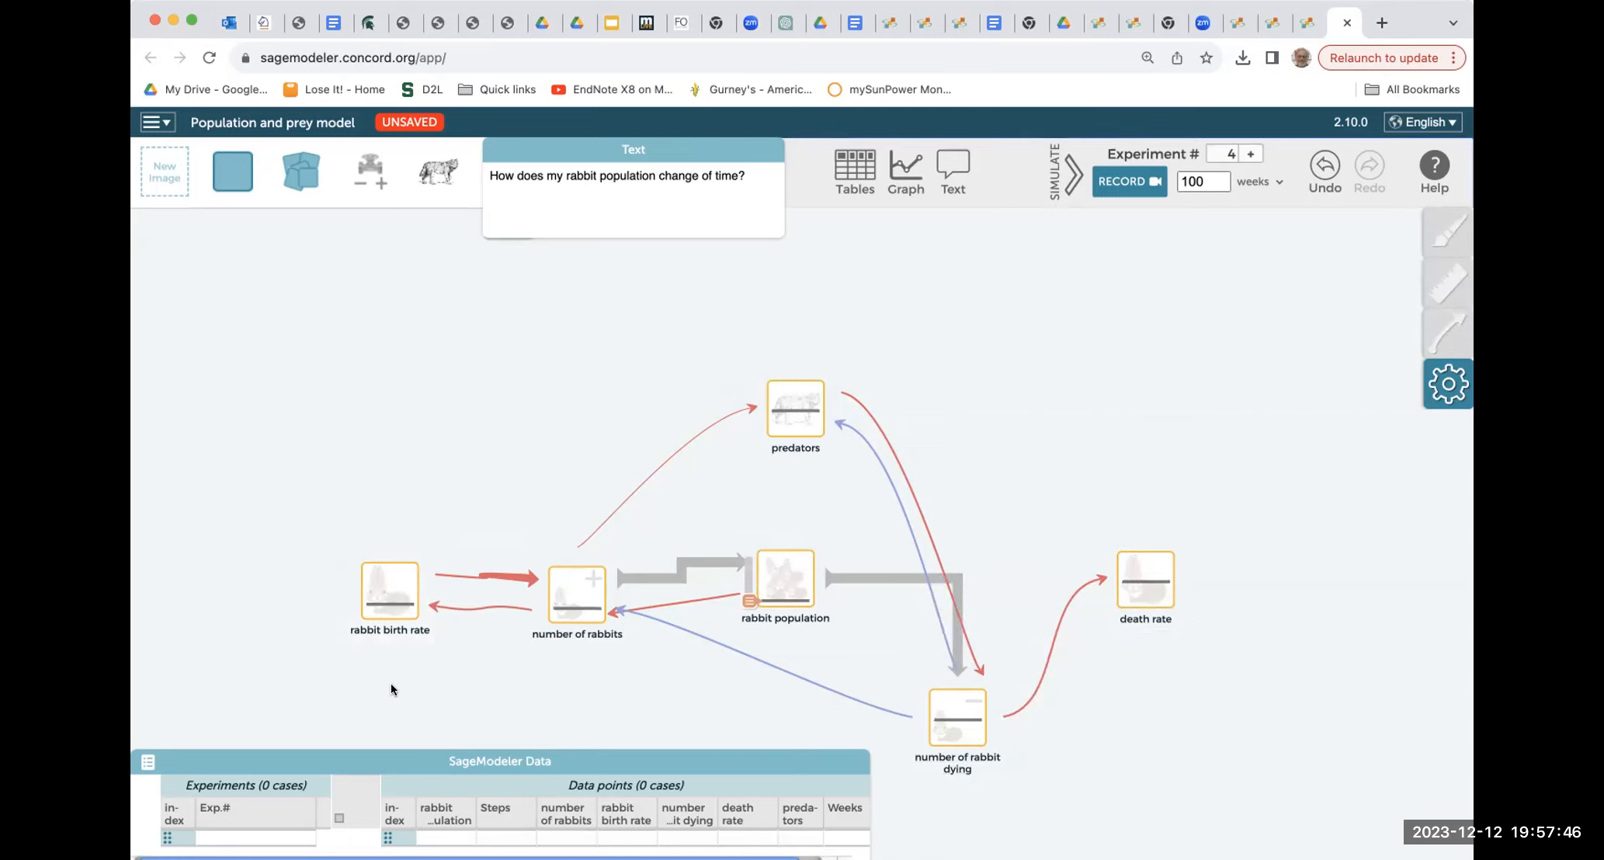
pyautogui.click(502, 602)
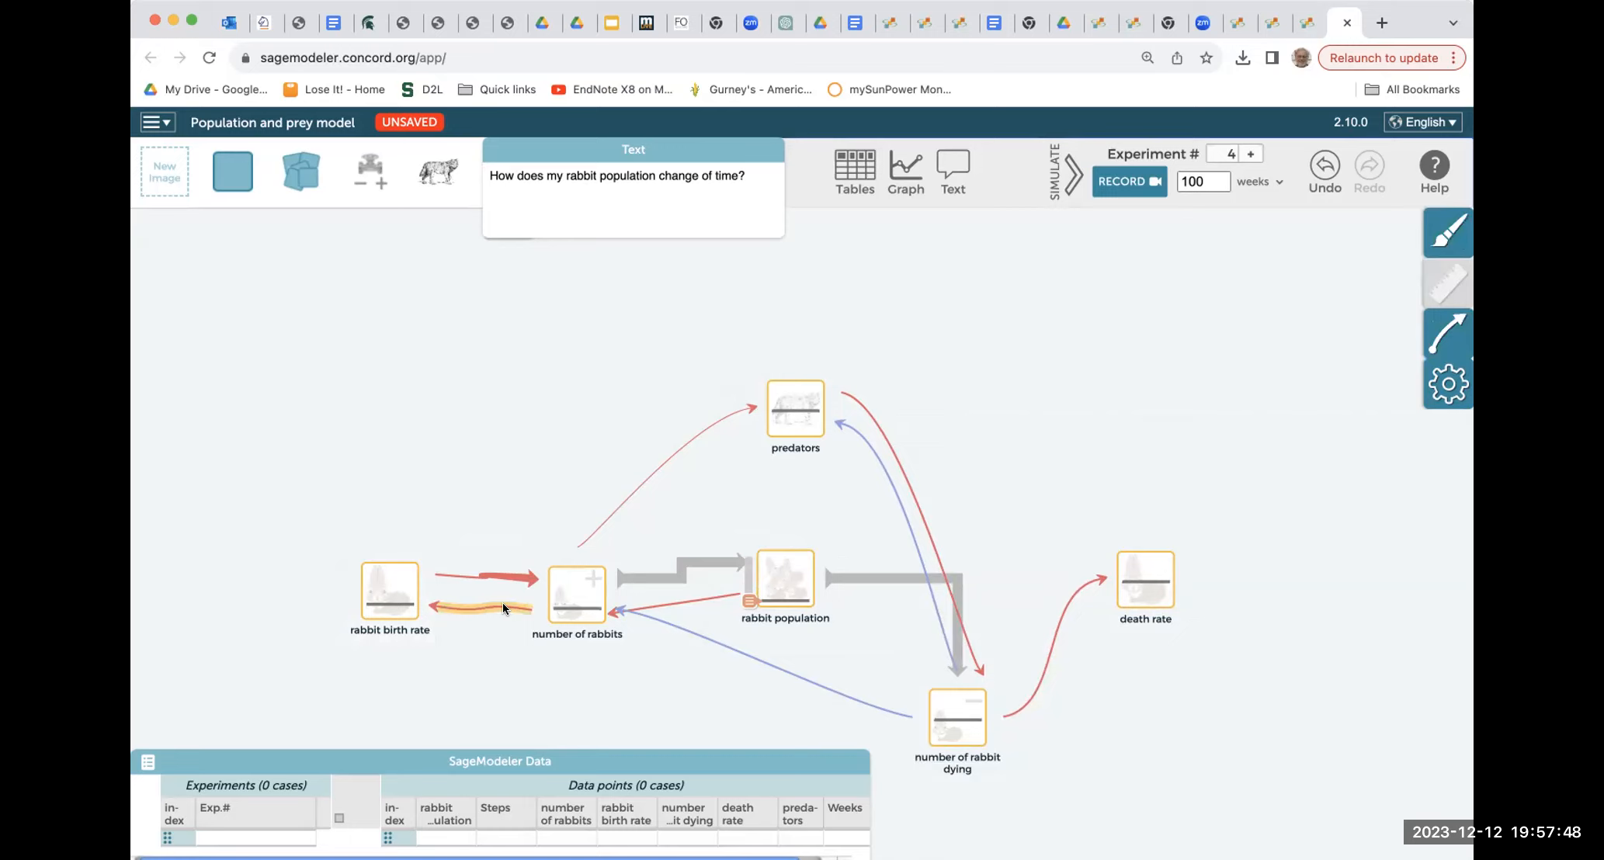
pyautogui.press('Delete')
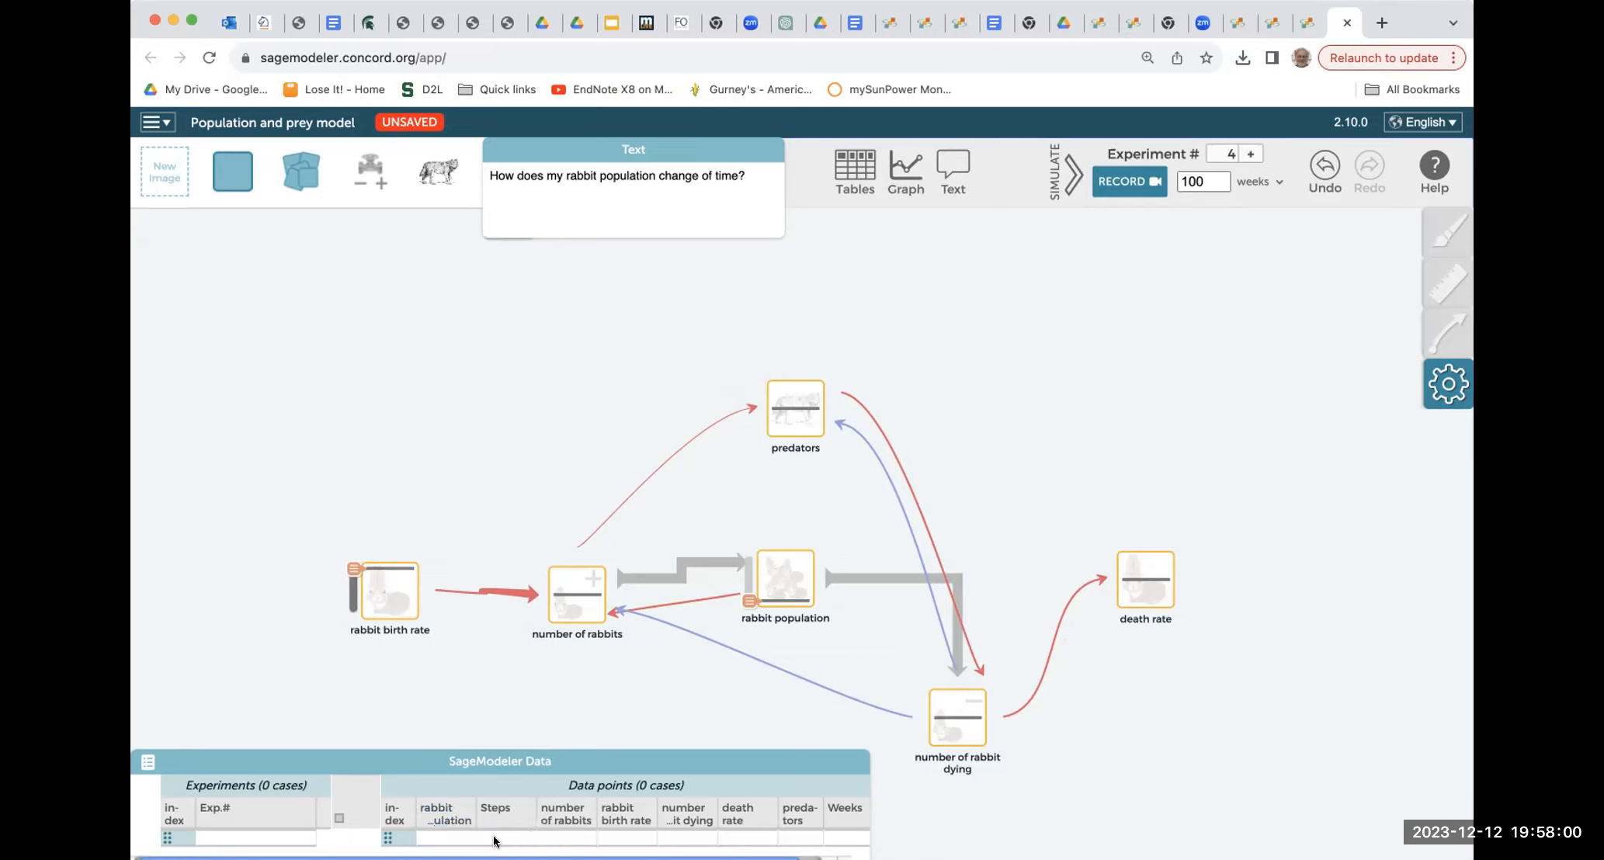
pyautogui.press('super+z')
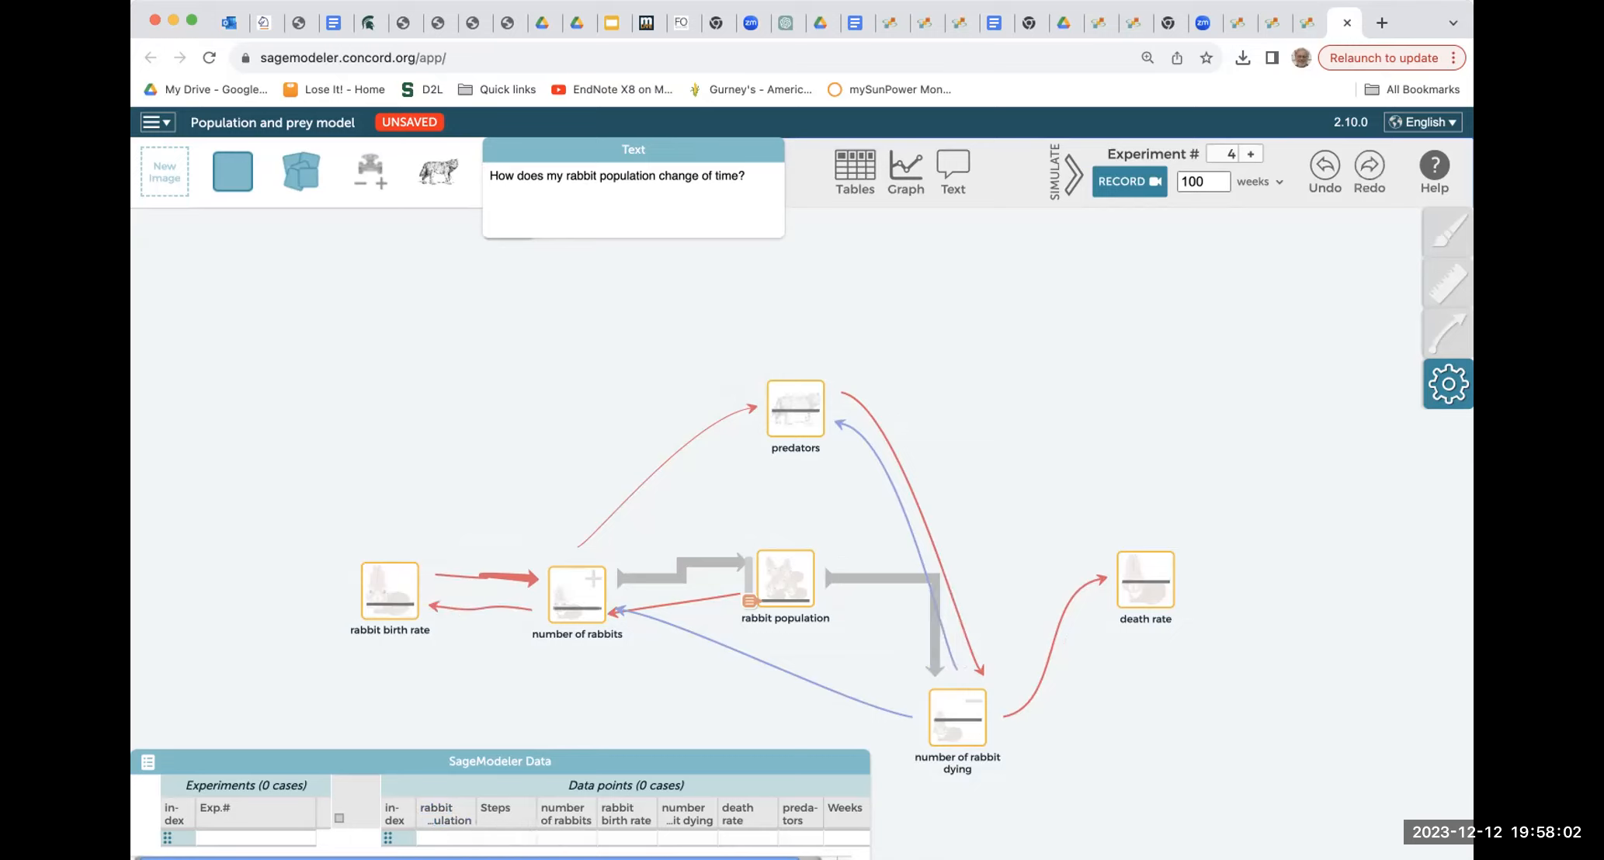
pyautogui.press('super+z')
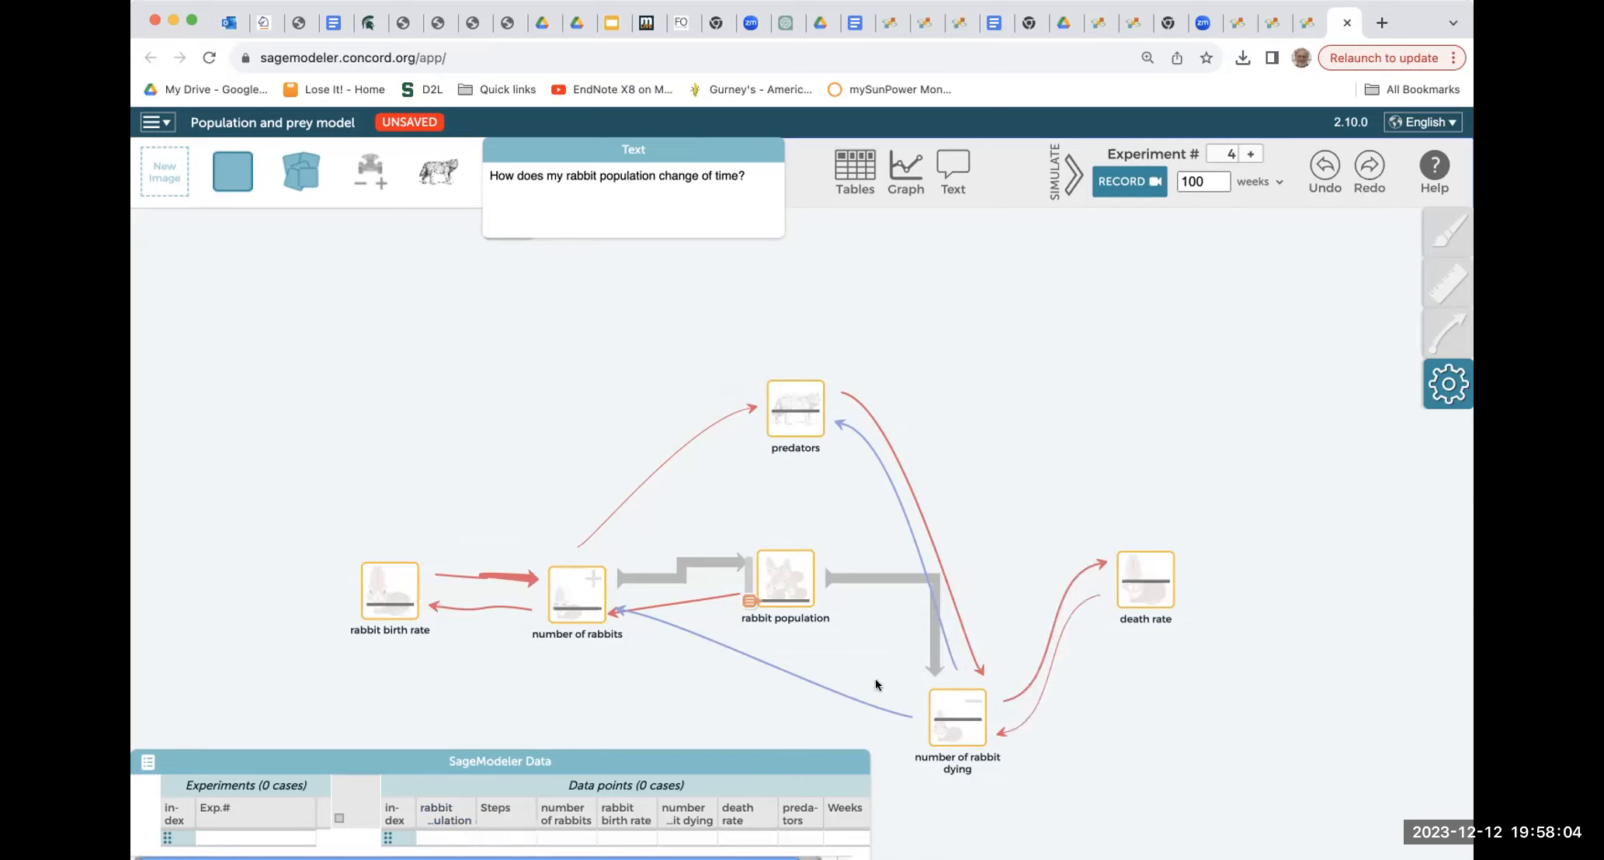
# - Delete the feedback links from number of rabbit dying to death rate and from number of rabbits to rabbit birth rate
pyautogui.click(1041, 642)
pyautogui.click(1043, 640)
pyautogui.press('Delete')
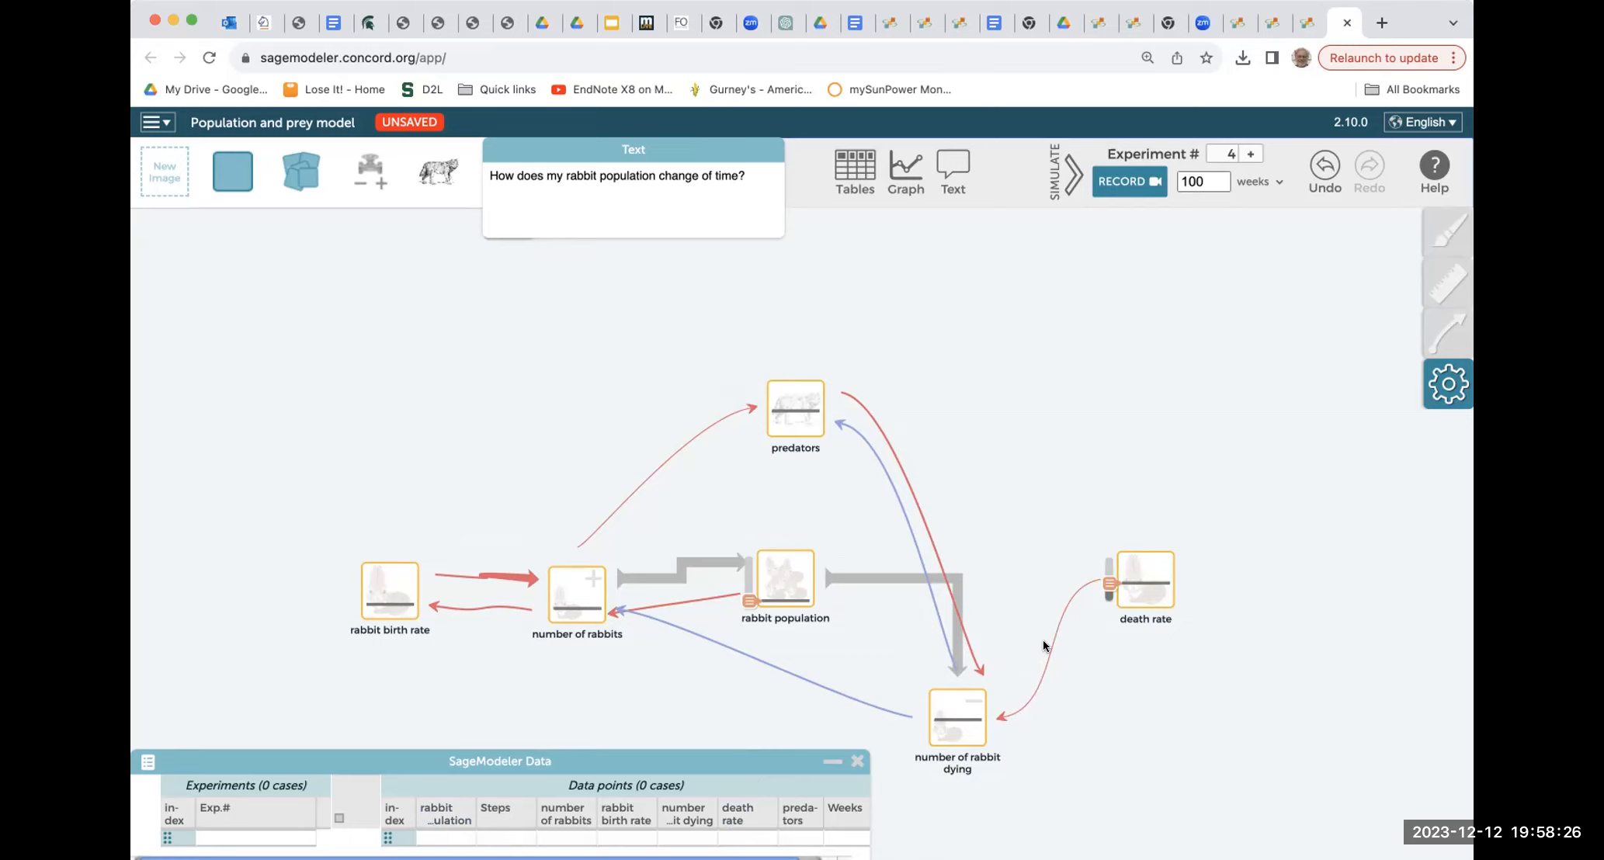
pyautogui.doubleClick(491, 602)
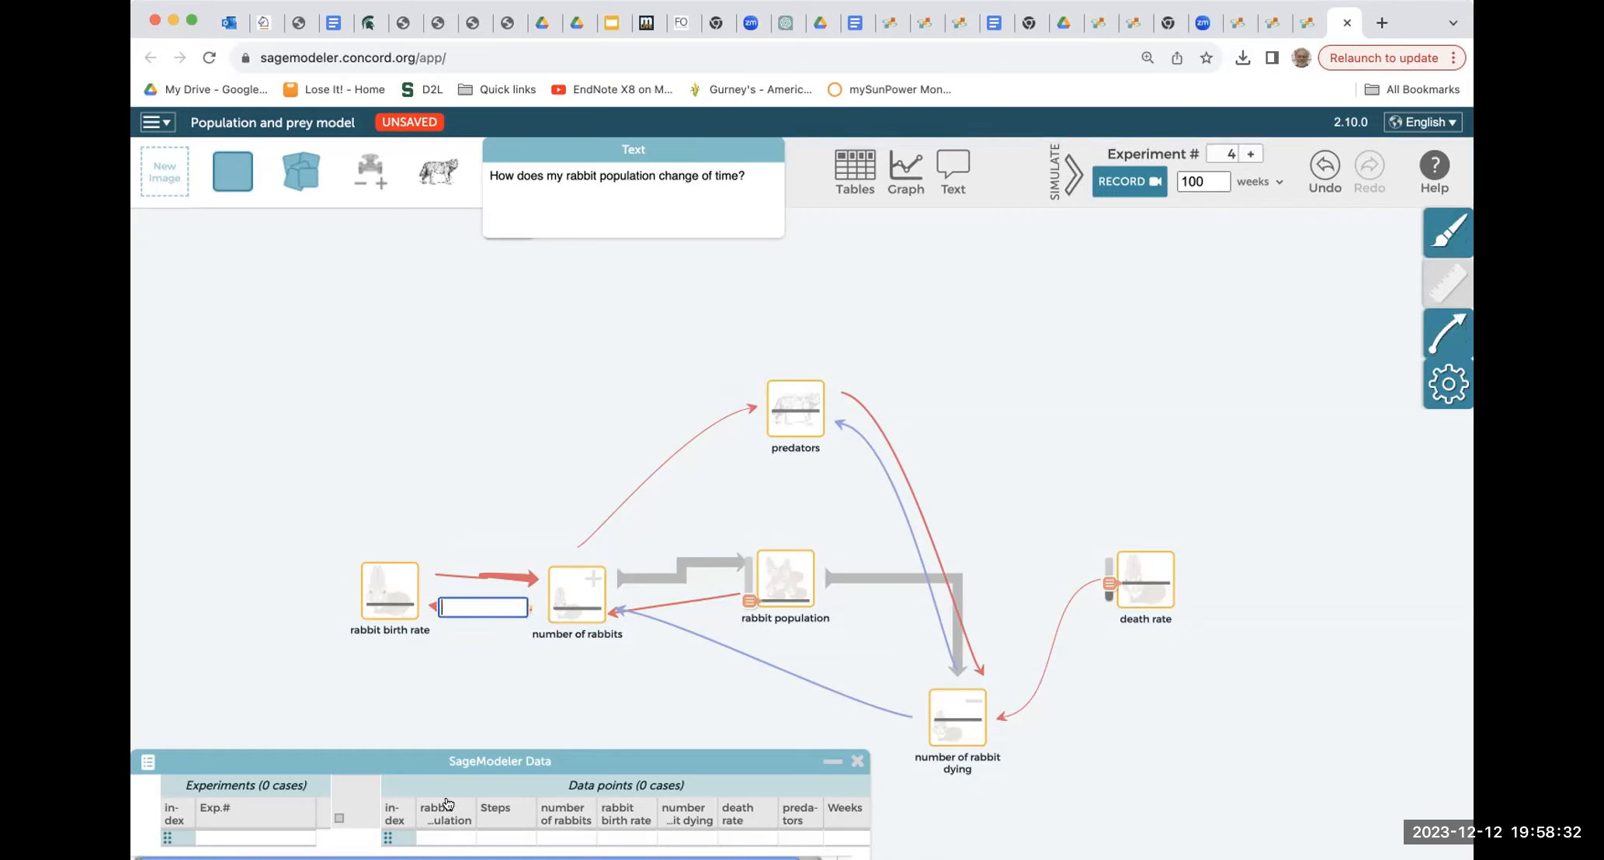
pyautogui.click(447, 605)
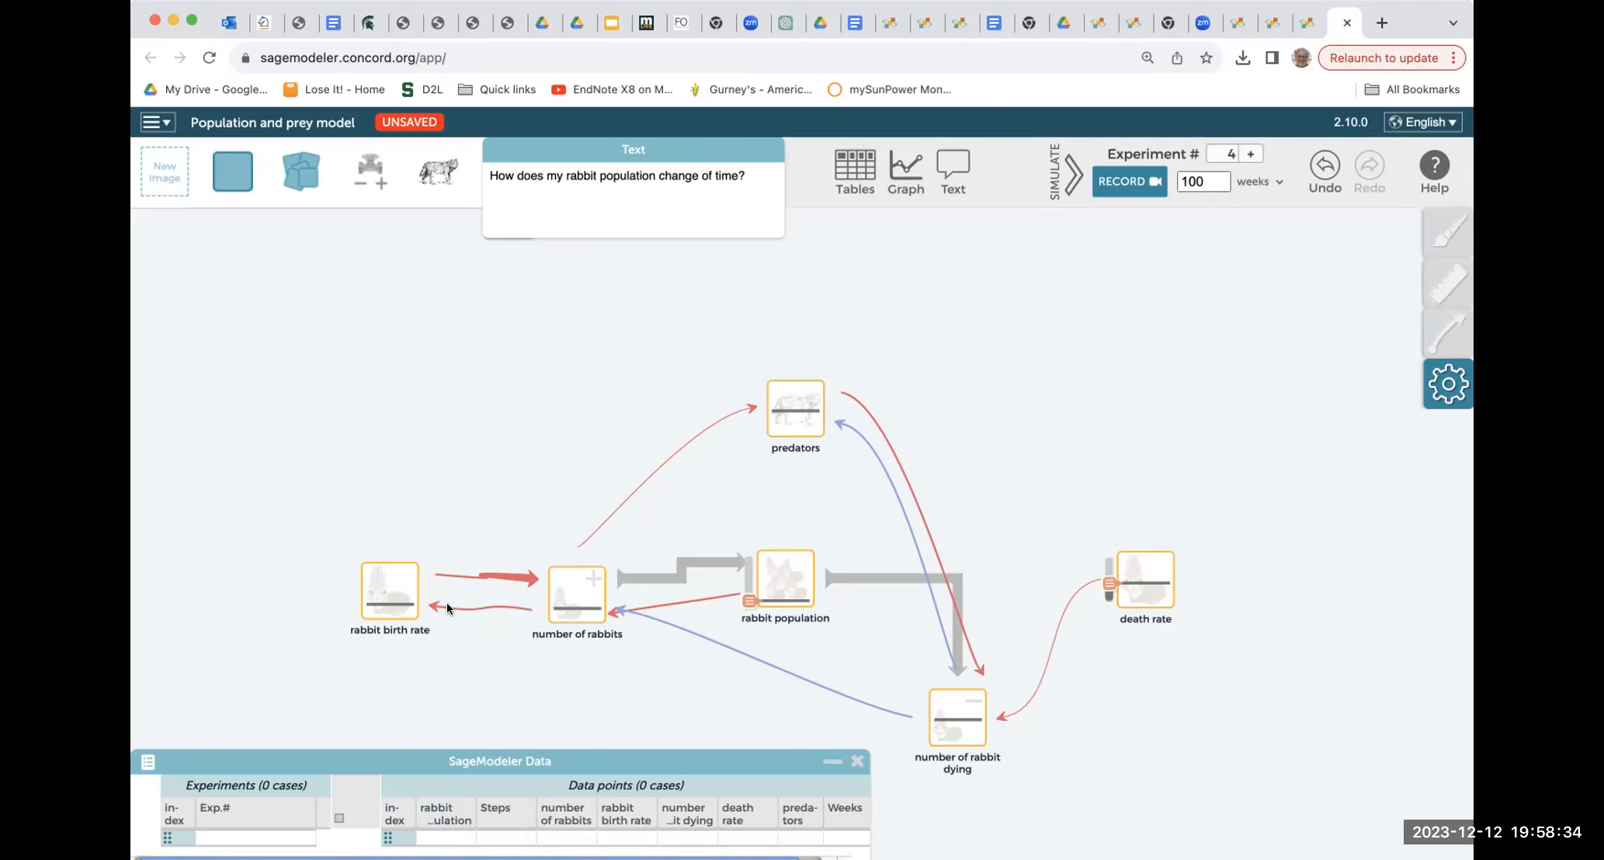
pyautogui.click(446, 602)
pyautogui.press('Delete')
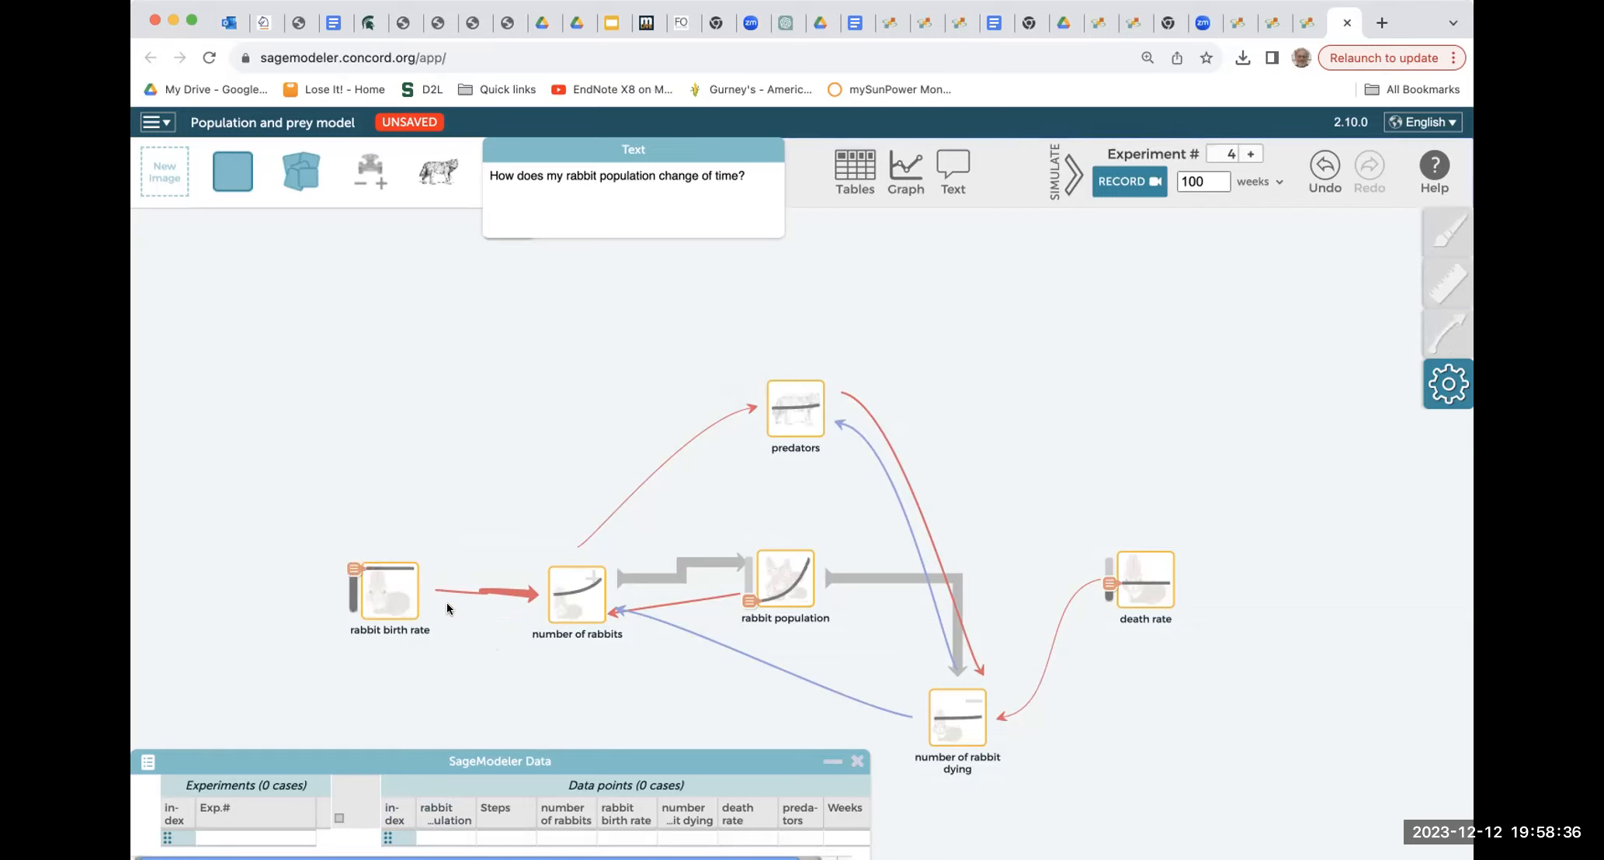
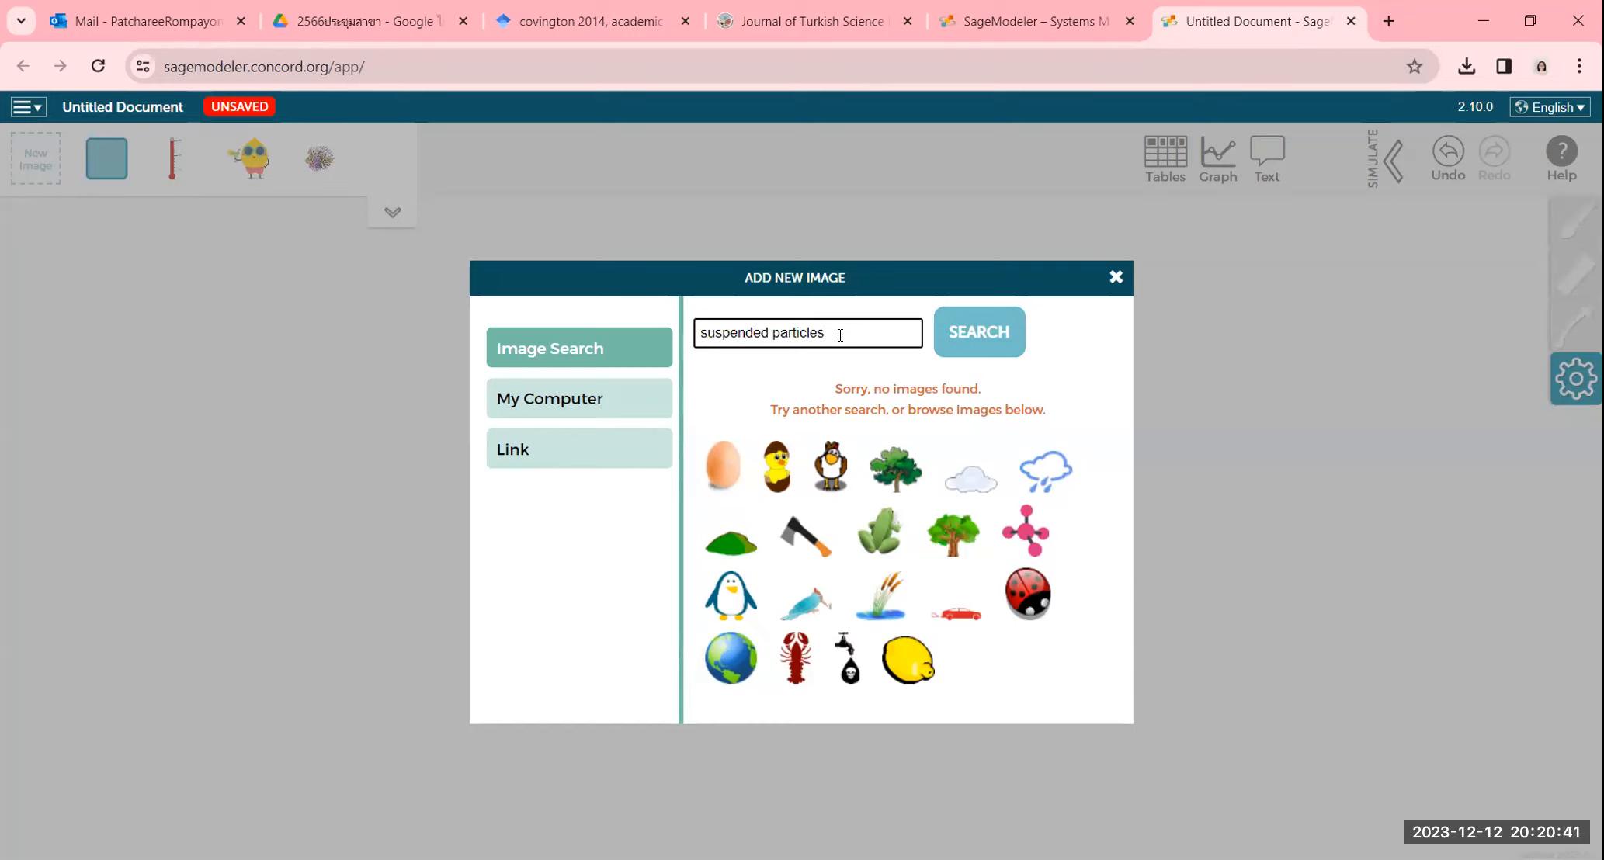
# - Replace the image search term "suspended particles" with "dirty watee"
pyautogui.press('BackSpace')
pyautogui.press('BackSpace')
pyautogui.press('BackSpace')
pyautogui.press('BackSpace')
pyautogui.press('BackSpace')
pyautogui.press('BackSpace')
pyautogui.press('BackSpace')
pyautogui.press('BackSpace')
pyautogui.press('BackSpace')
pyautogui.press('BackSpace')
pyautogui.press('BackSpace')
pyautogui.press('BackSpace')
pyautogui.press('BackSpace')
pyautogui.press('BackSpace')
pyautogui.press('BackSpace')
pyautogui.press('BackSpace')
pyautogui.press('BackSpace')
pyautogui.write('d')
pyautogui.press('BackSpace')
pyautogui.write('dirty watee')
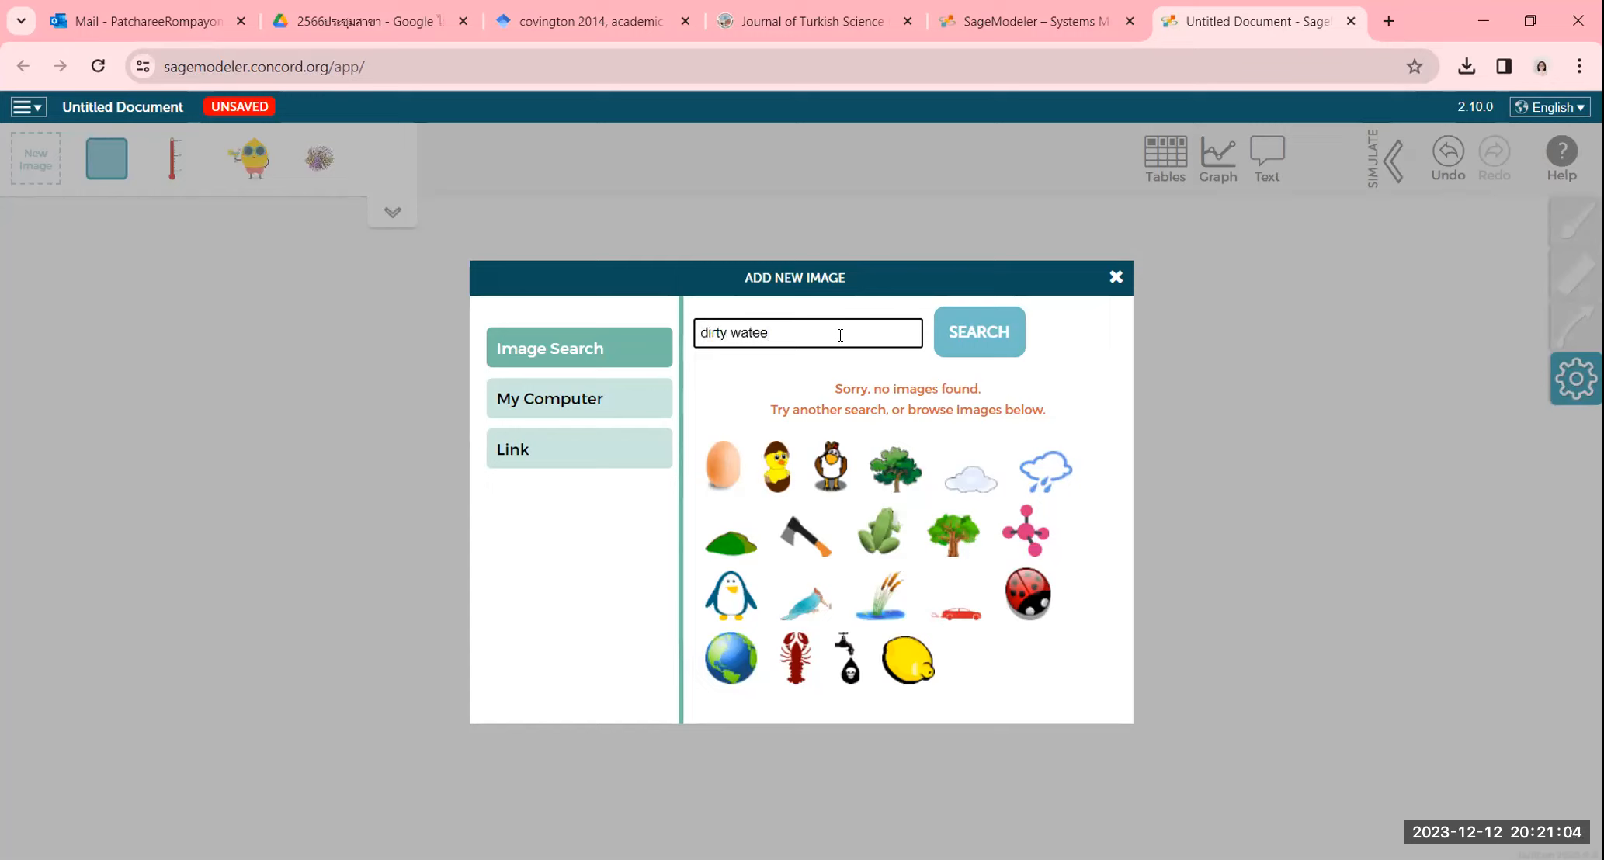
# - Search the image library for "dirty water"
pyautogui.press('BackSpace')
pyautogui.write('r')
pyautogui.click(980, 349)
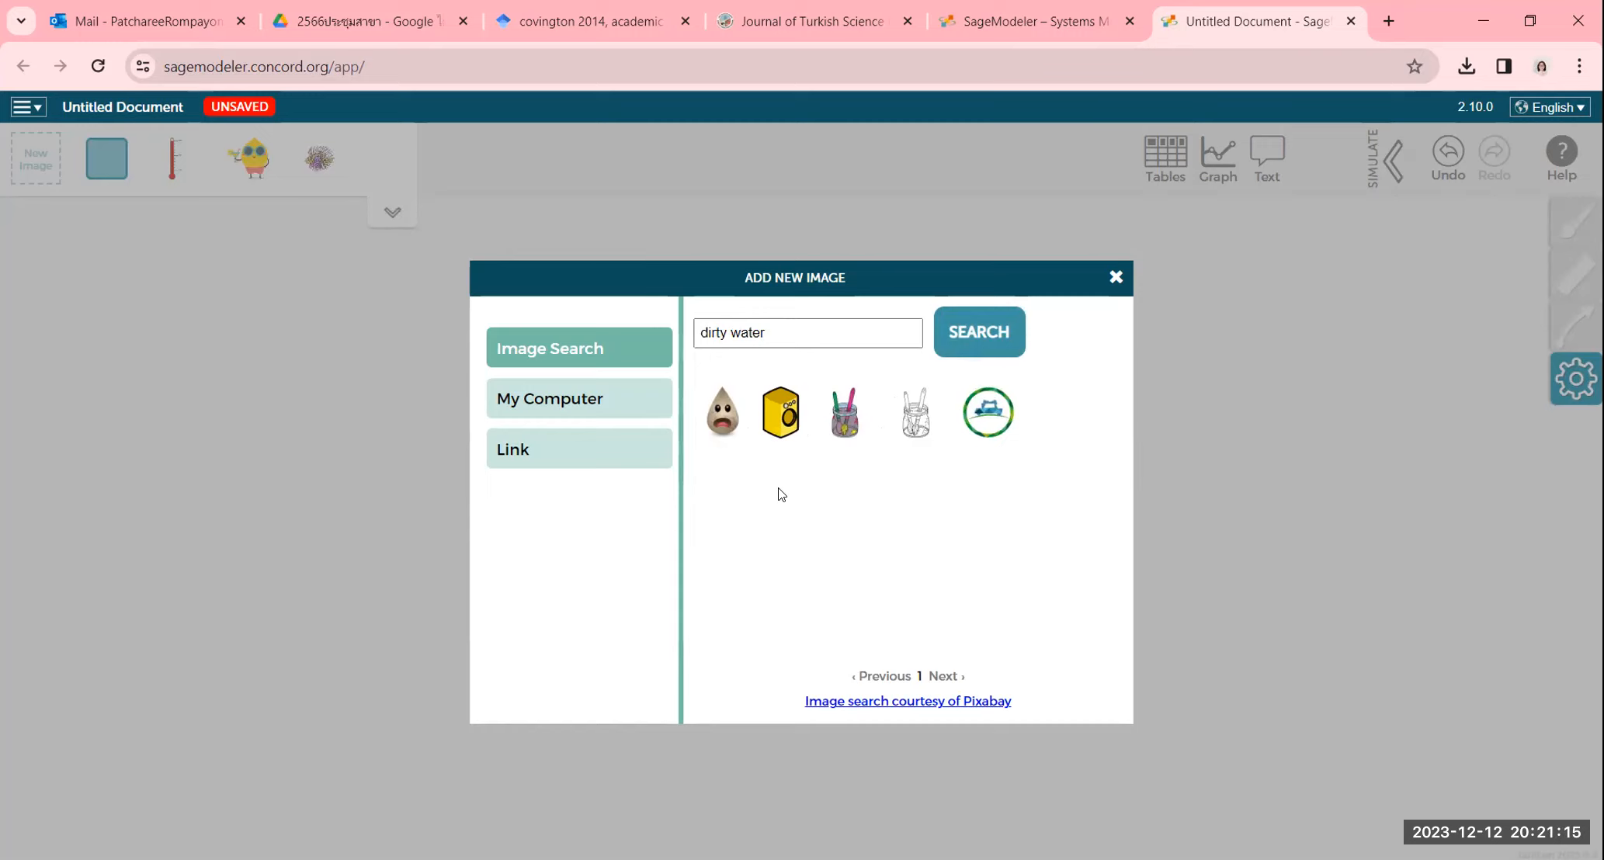
# - Shorten the search term to "dirt" and search the image library for it
pyautogui.click(798, 335)
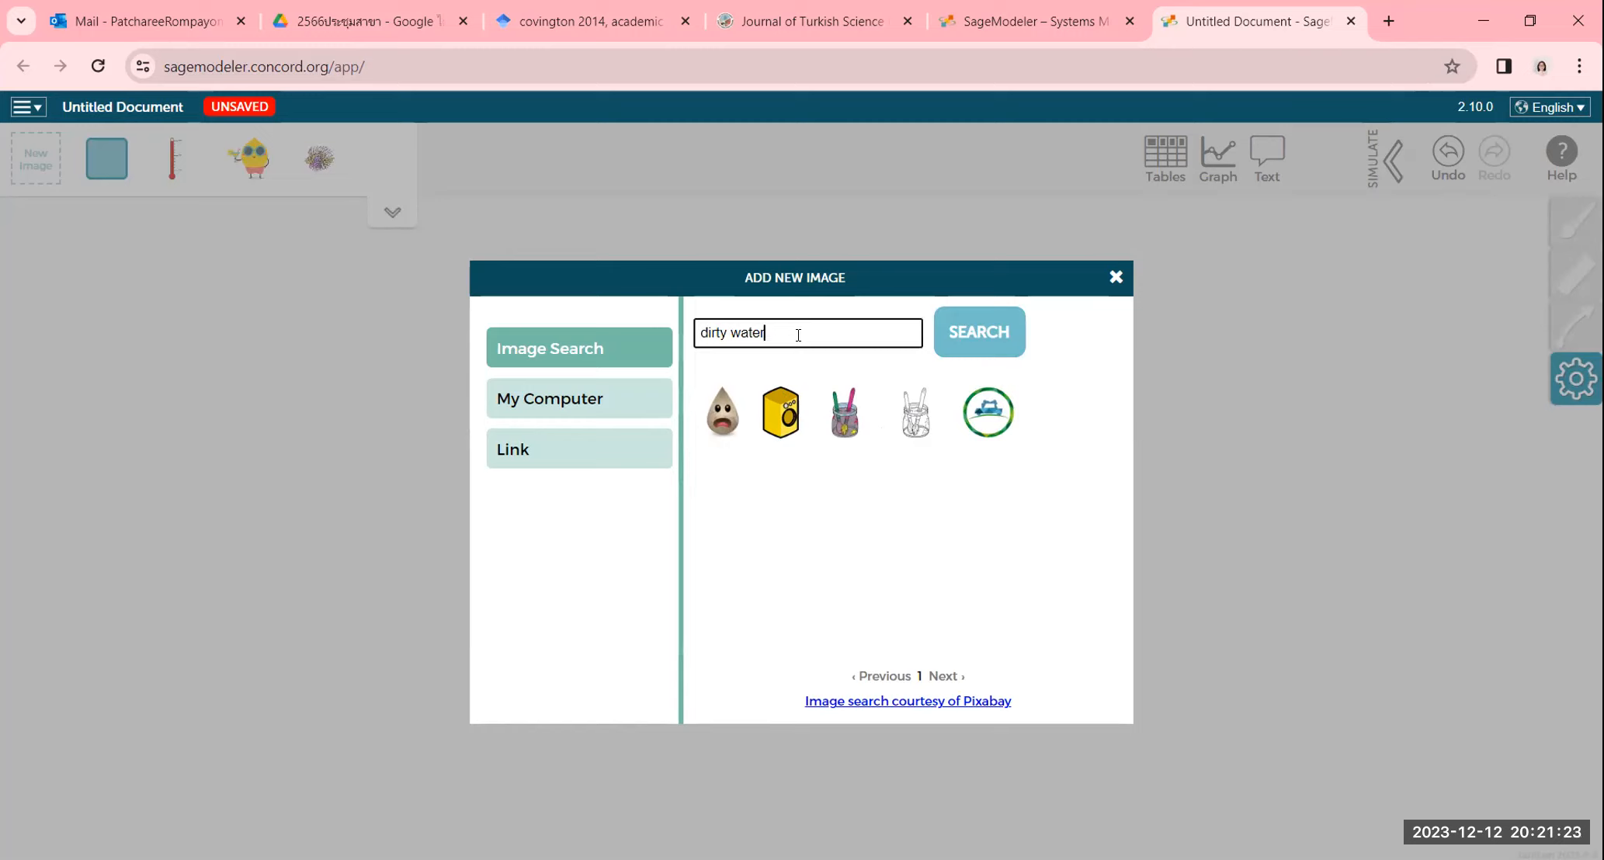
pyautogui.press('BackSpace')
pyautogui.press('BackSpace')
pyautogui.press('BackSpace')
pyautogui.press('BackSpace')
pyautogui.press('BackSpace')
pyautogui.press('BackSpace')
pyautogui.press('BackSpace')
pyautogui.click(986, 349)
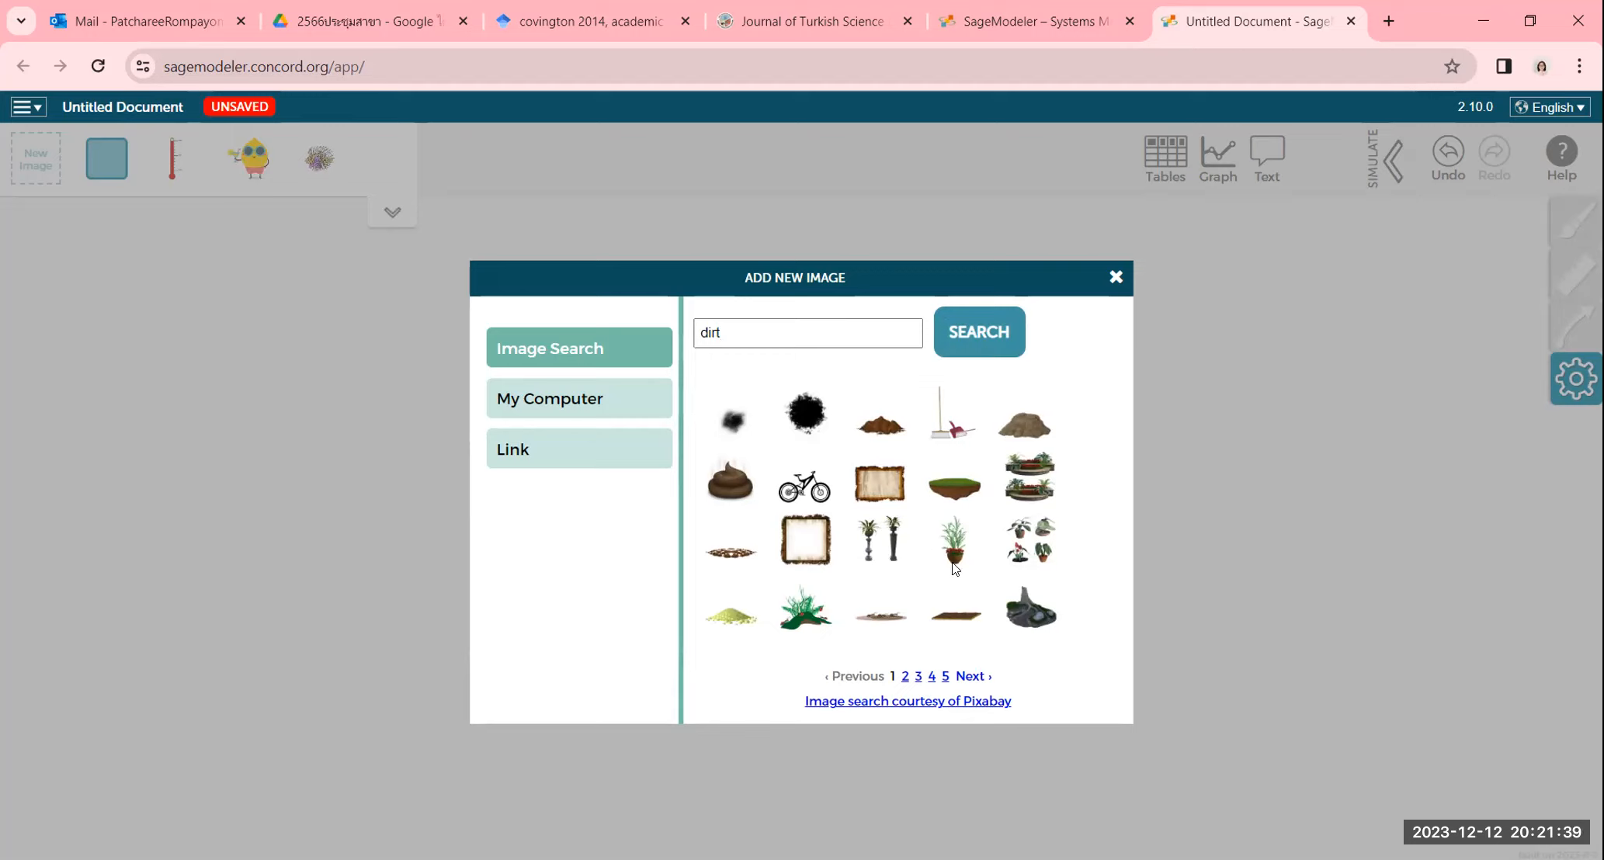
# - Browse the five pages of dirt results and add the small blurry black smudge from page 1 to the image palette
pyautogui.click(905, 676)
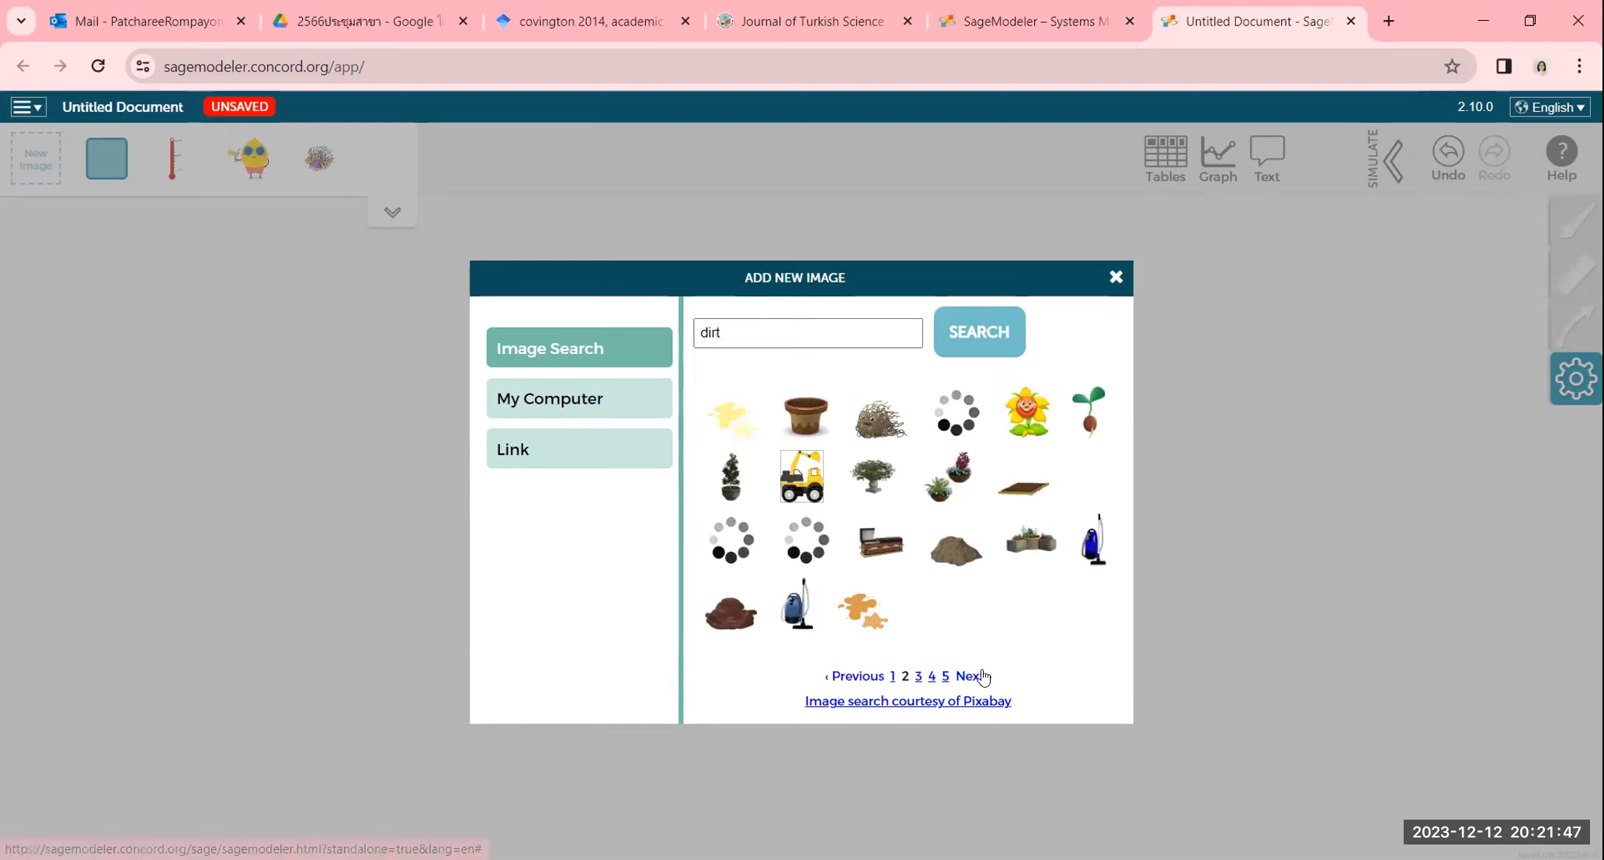
pyautogui.click(918, 677)
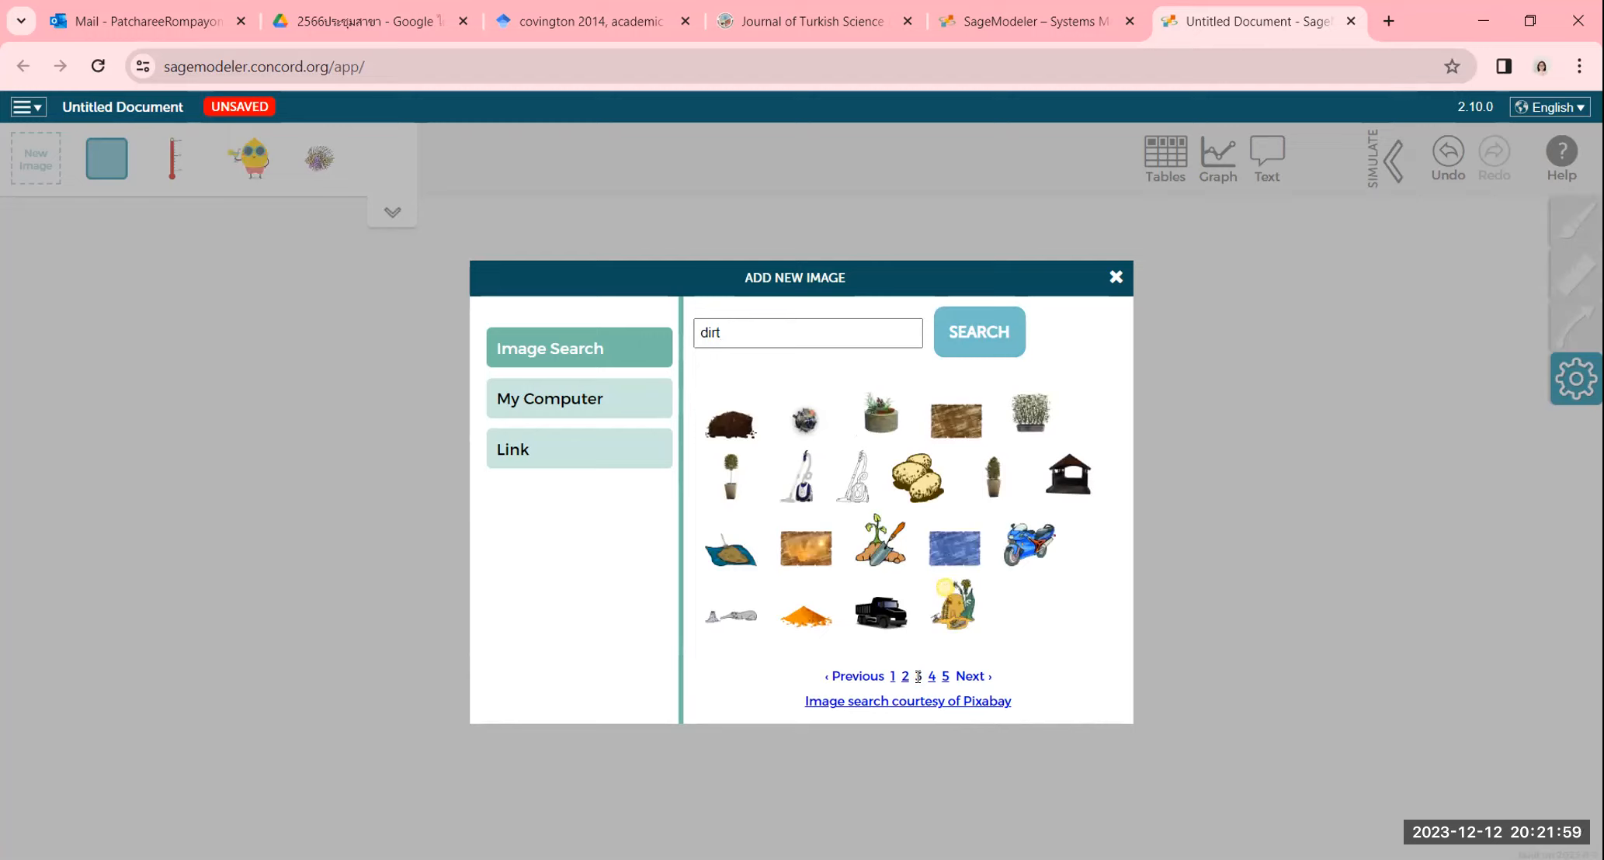
pyautogui.click(932, 677)
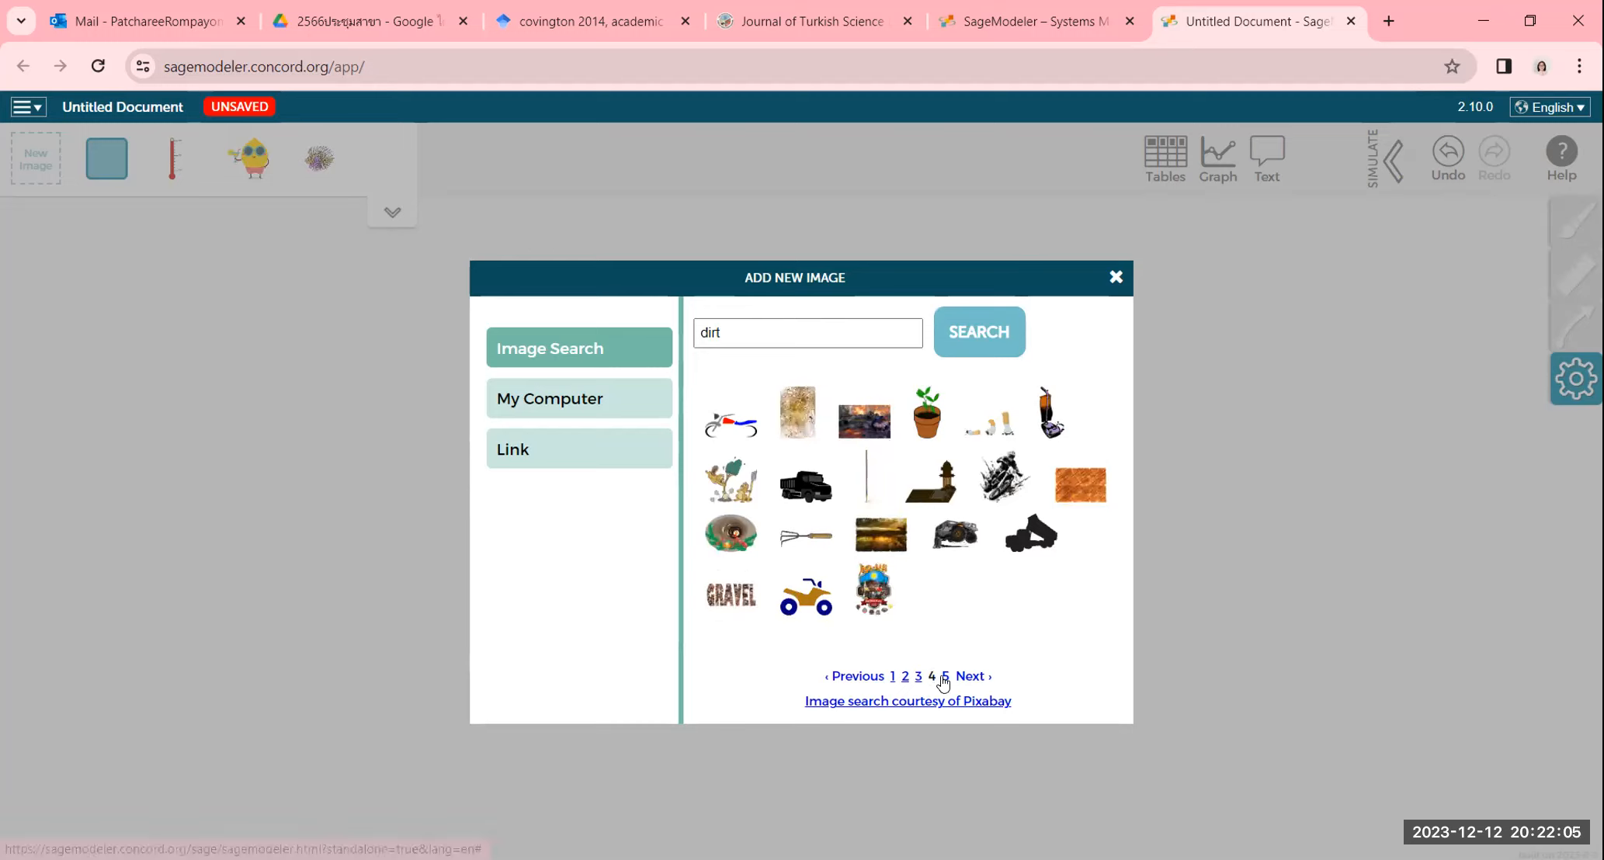
pyautogui.click(945, 676)
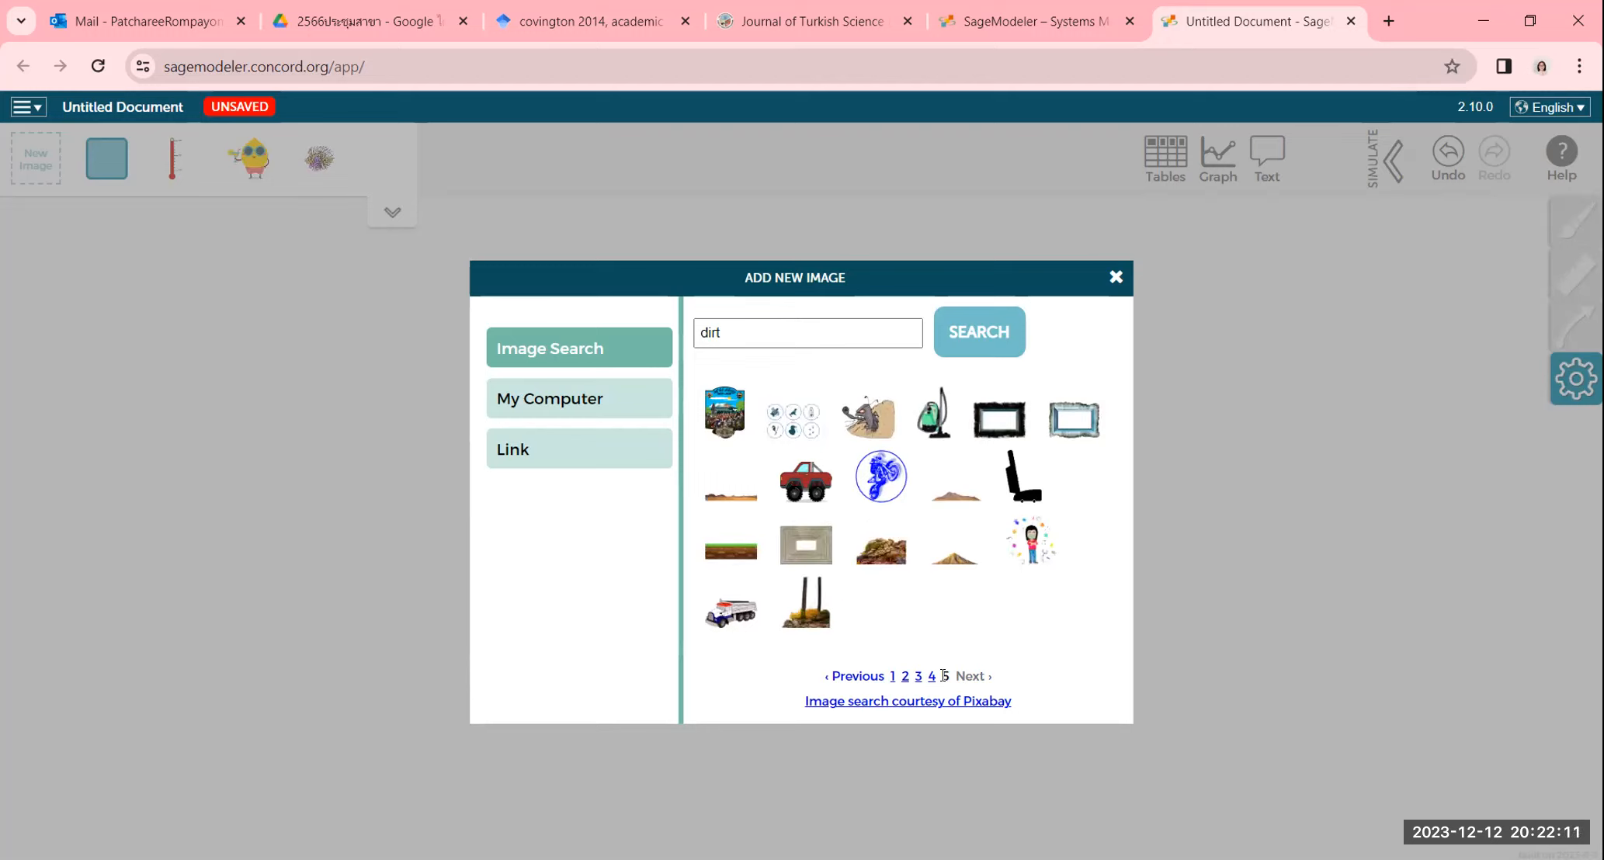
pyautogui.click(893, 677)
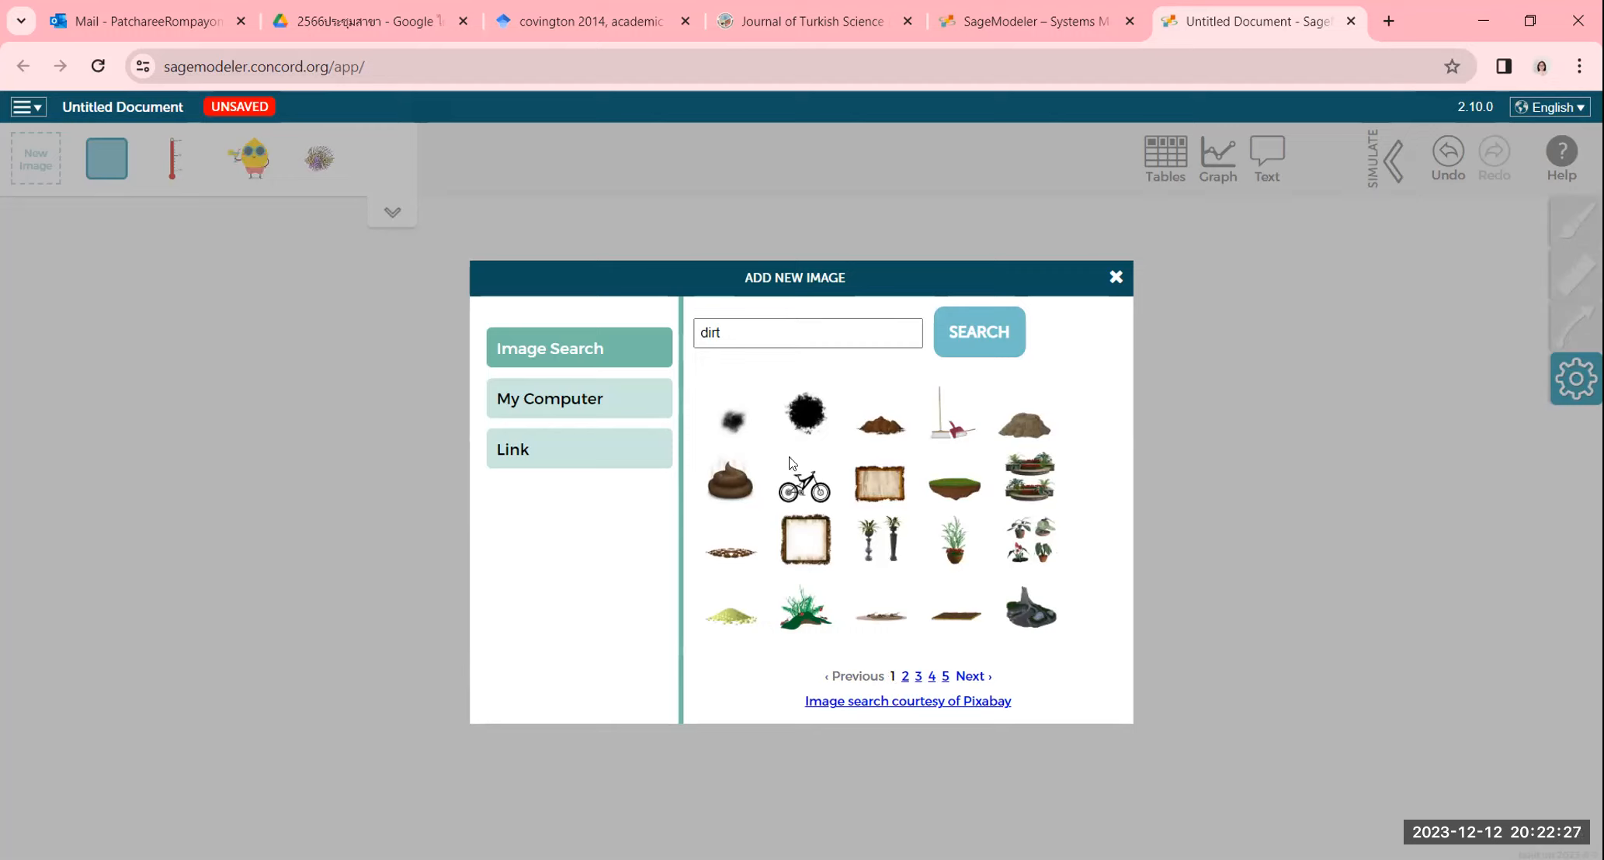
pyautogui.click(729, 426)
pyautogui.click(889, 403)
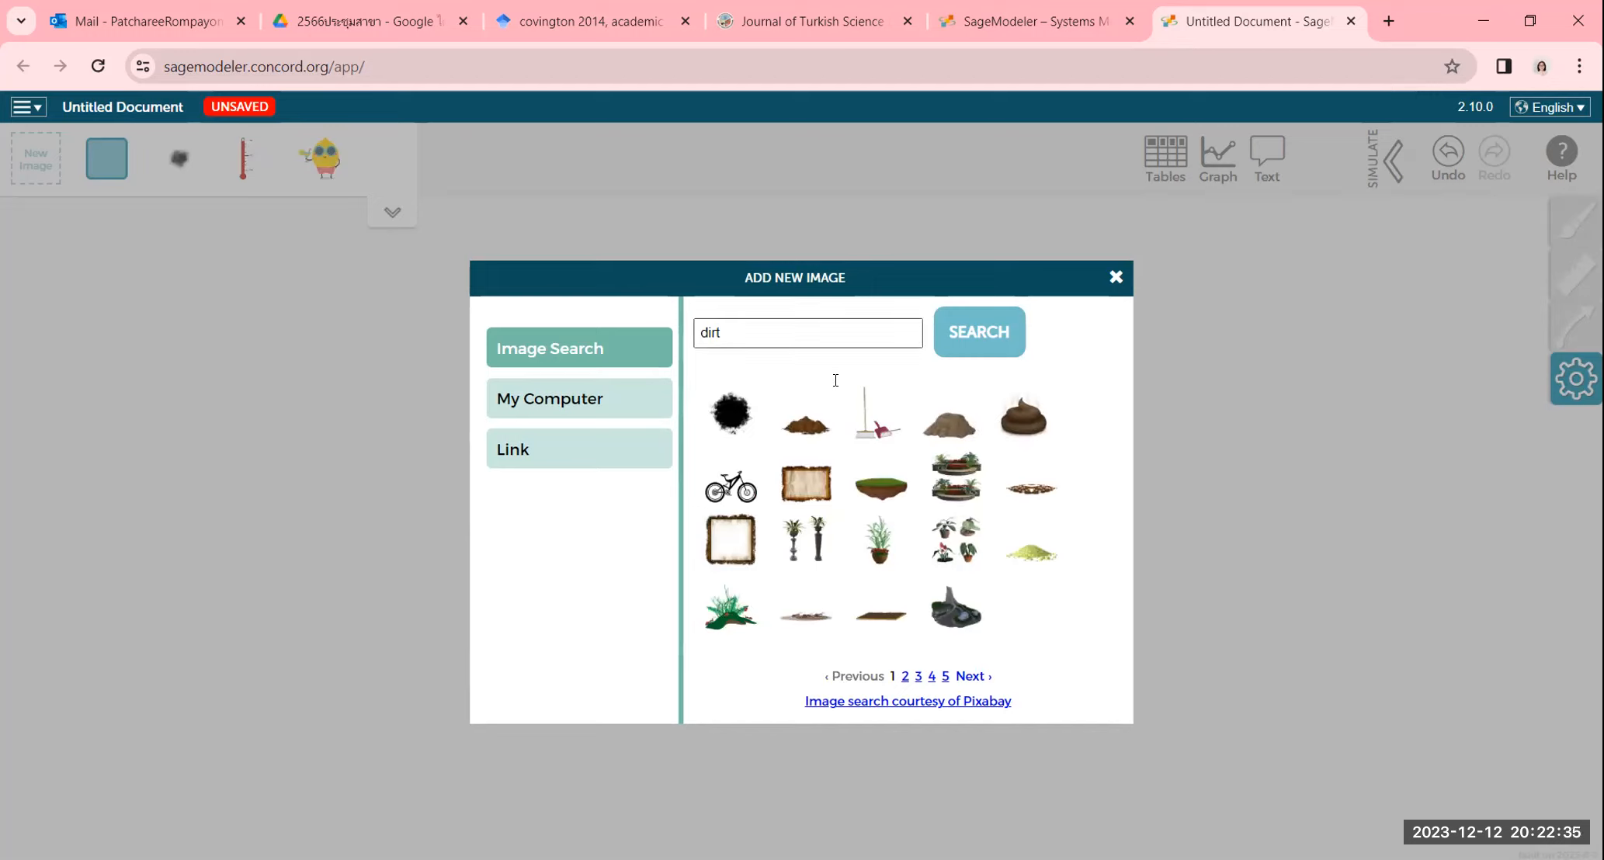
# - Replace the search term with "dissolved oxygen" and search the image library for it
pyautogui.click(827, 329)
pyautogui.press('BackSpace')
pyautogui.press('BackSpace')
pyautogui.press('BackSpace')
pyautogui.press('BackSpace')
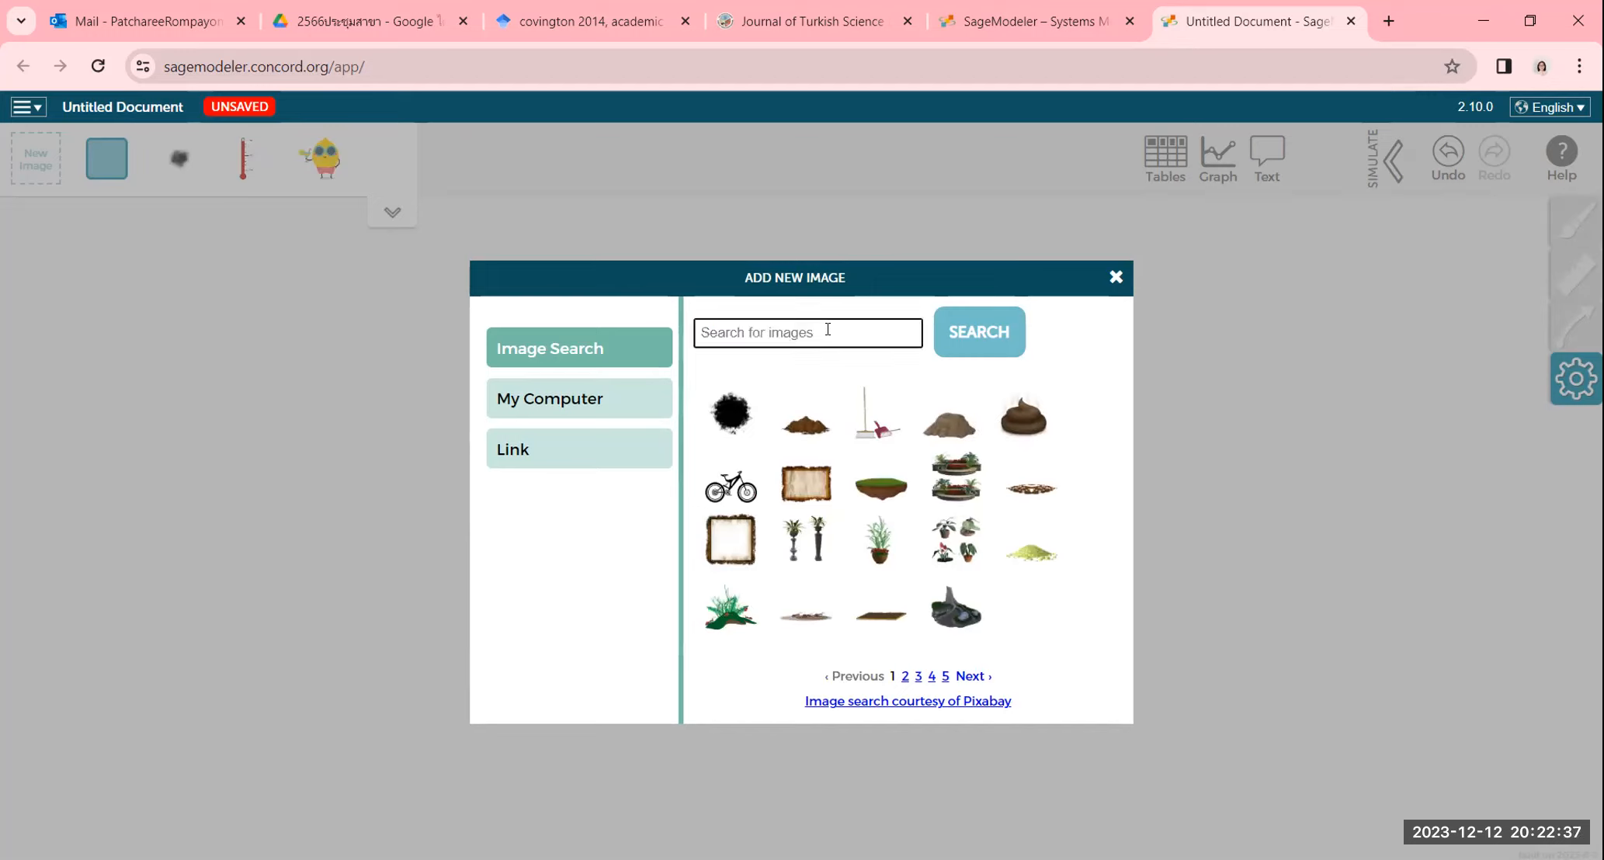
pyautogui.write('dissov')
pyautogui.press('BackSpace')
pyautogui.press('BackSpace')
pyautogui.write('olved oxyge')
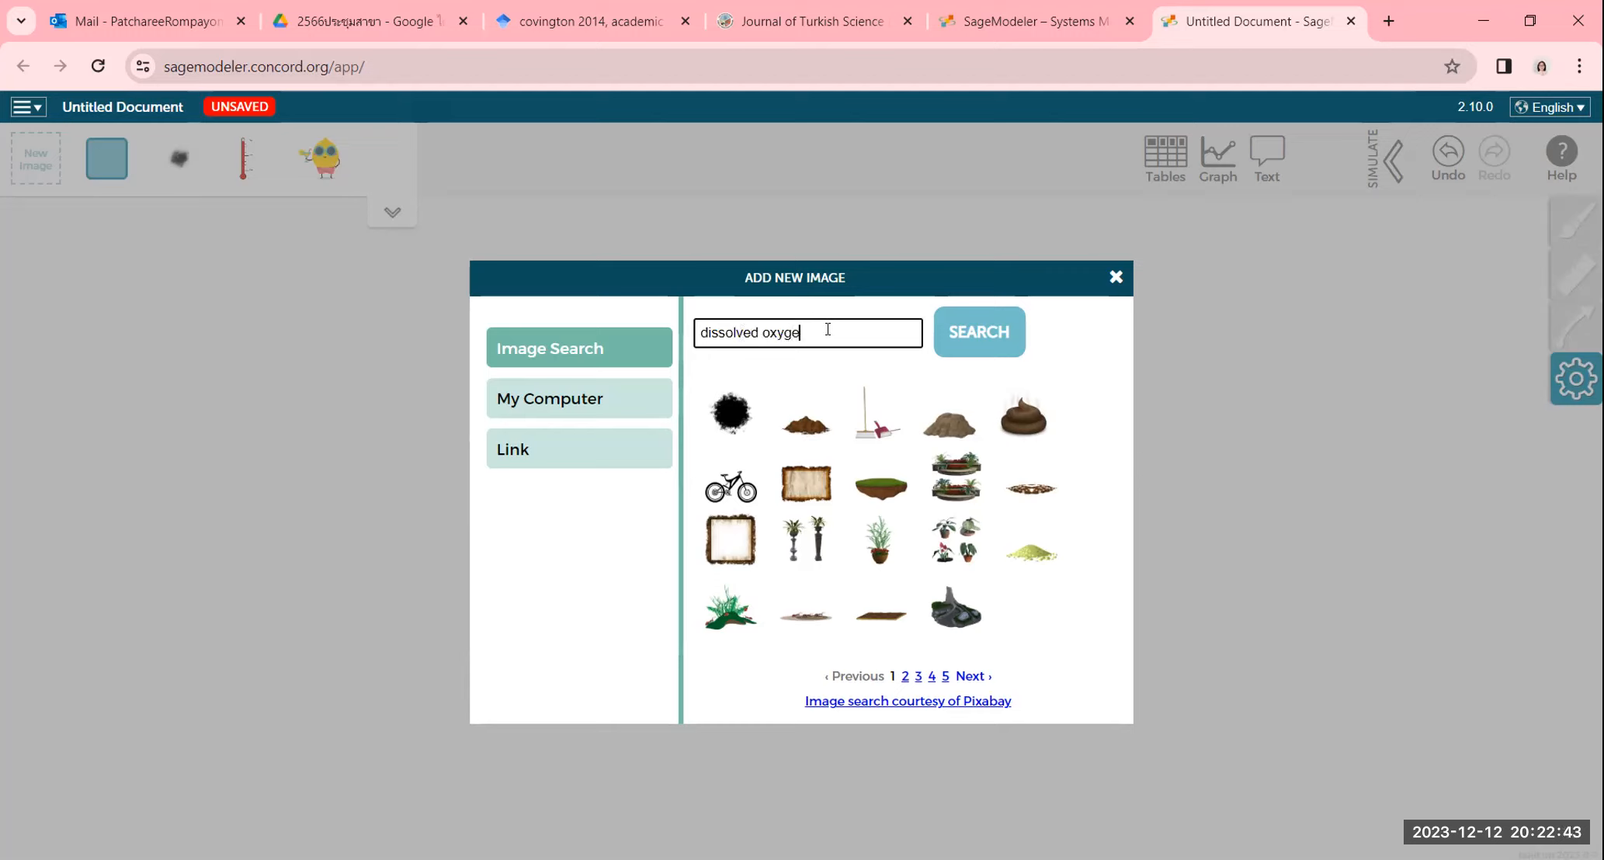
pyautogui.write('n')
pyautogui.click(988, 345)
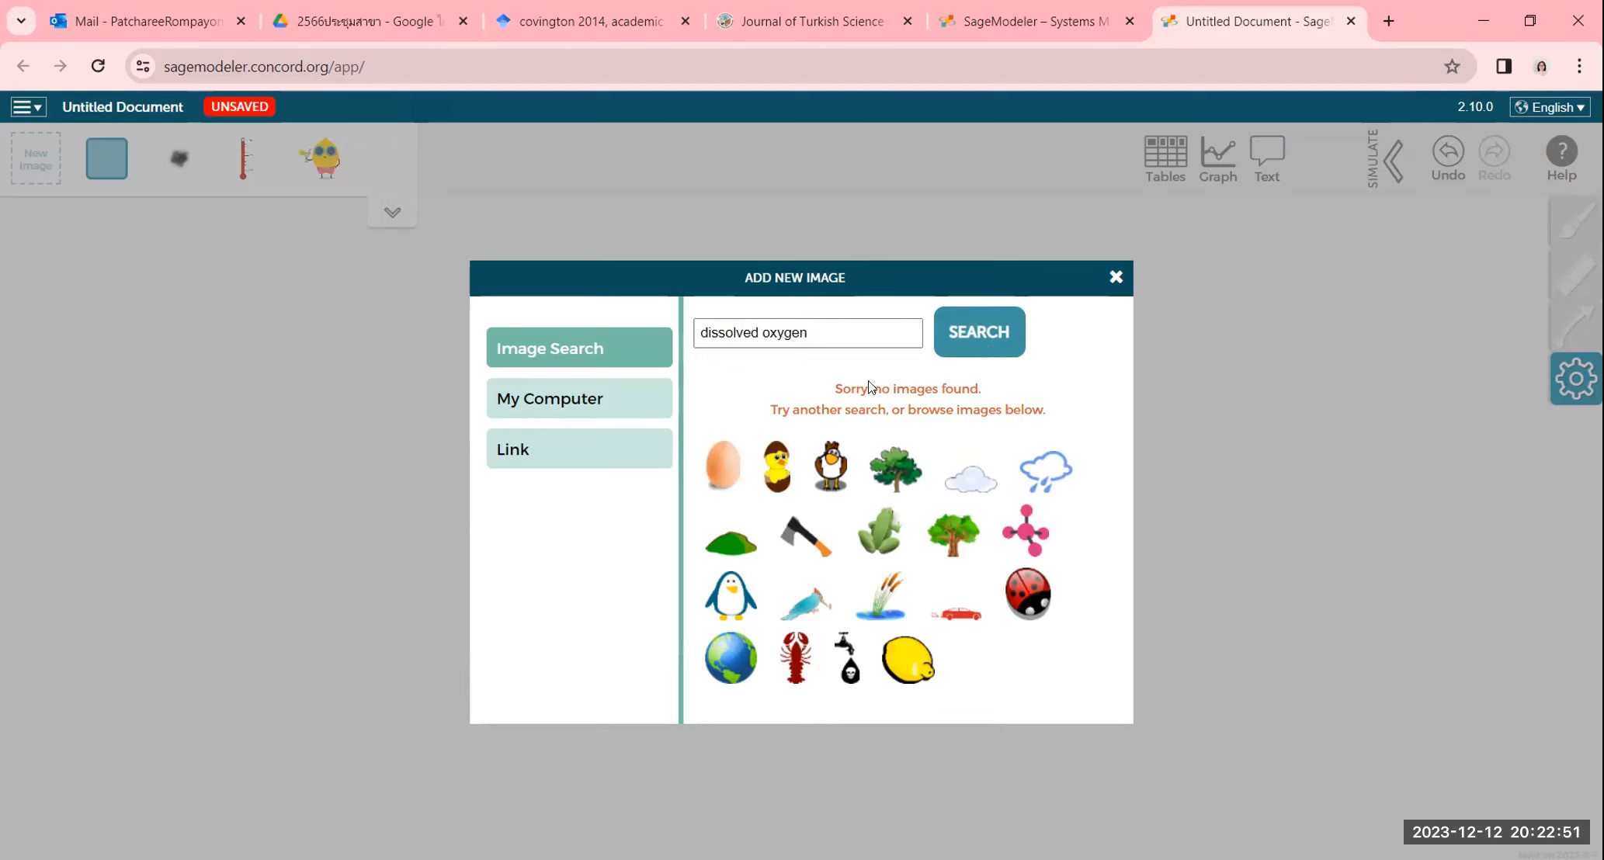
# - Reduce the search term to "oxygen" and search the image library again
pyautogui.click(762, 332)
pyautogui.press('BackSpace')
pyautogui.press('BackSpace')
pyautogui.press('BackSpace')
pyautogui.press('BackSpace')
pyautogui.press('BackSpace')
pyautogui.press('BackSpace')
pyautogui.press('BackSpace')
pyautogui.press('BackSpace')
pyautogui.press('BackSpace')
pyautogui.press('BackSpace')
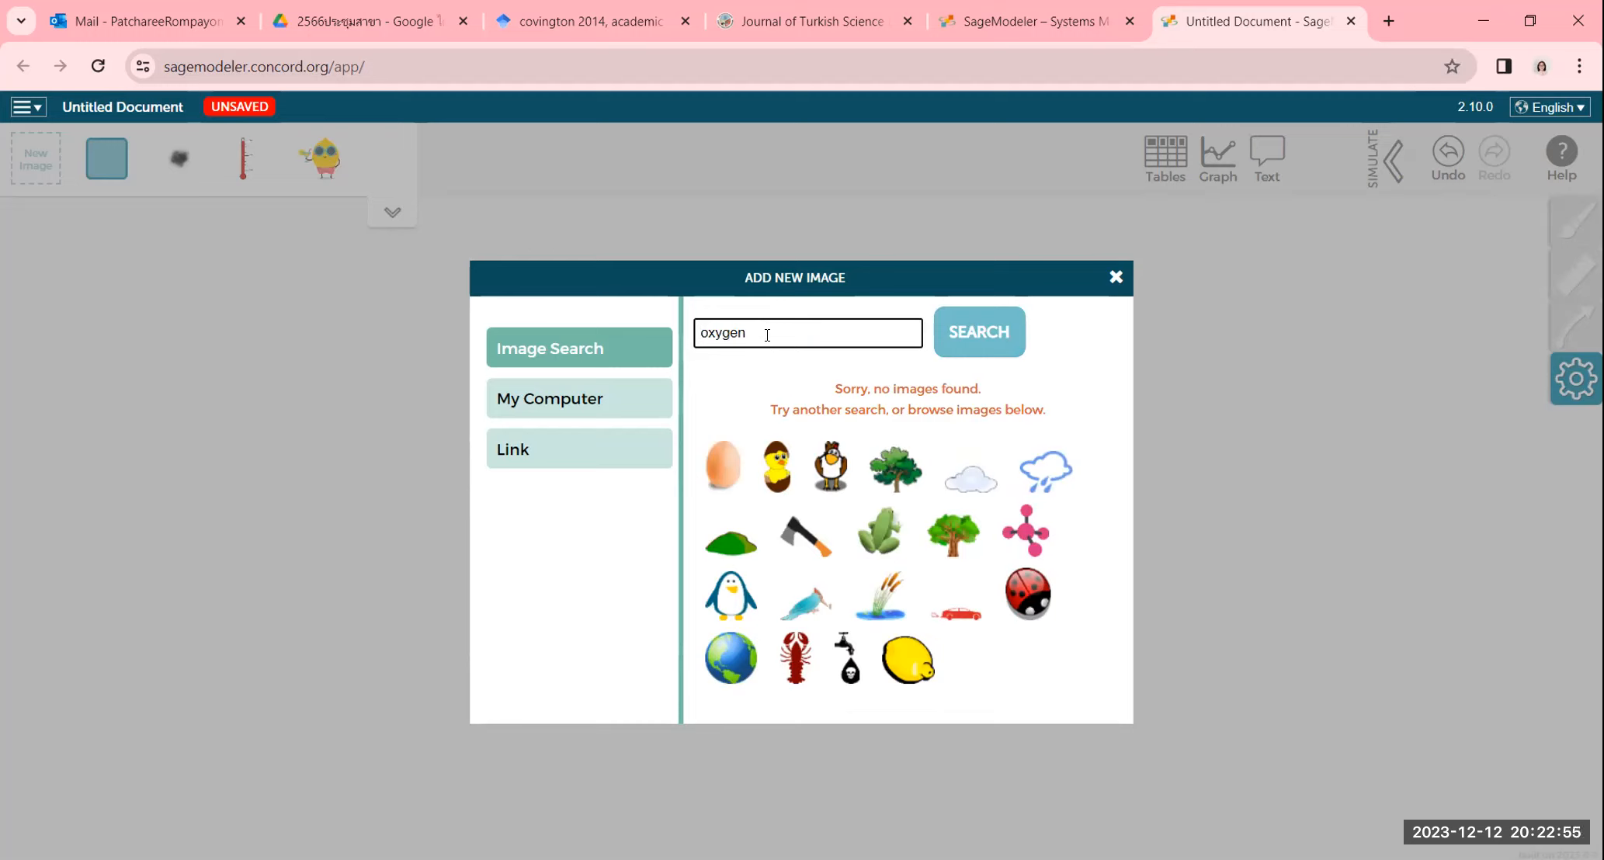
pyautogui.click(971, 351)
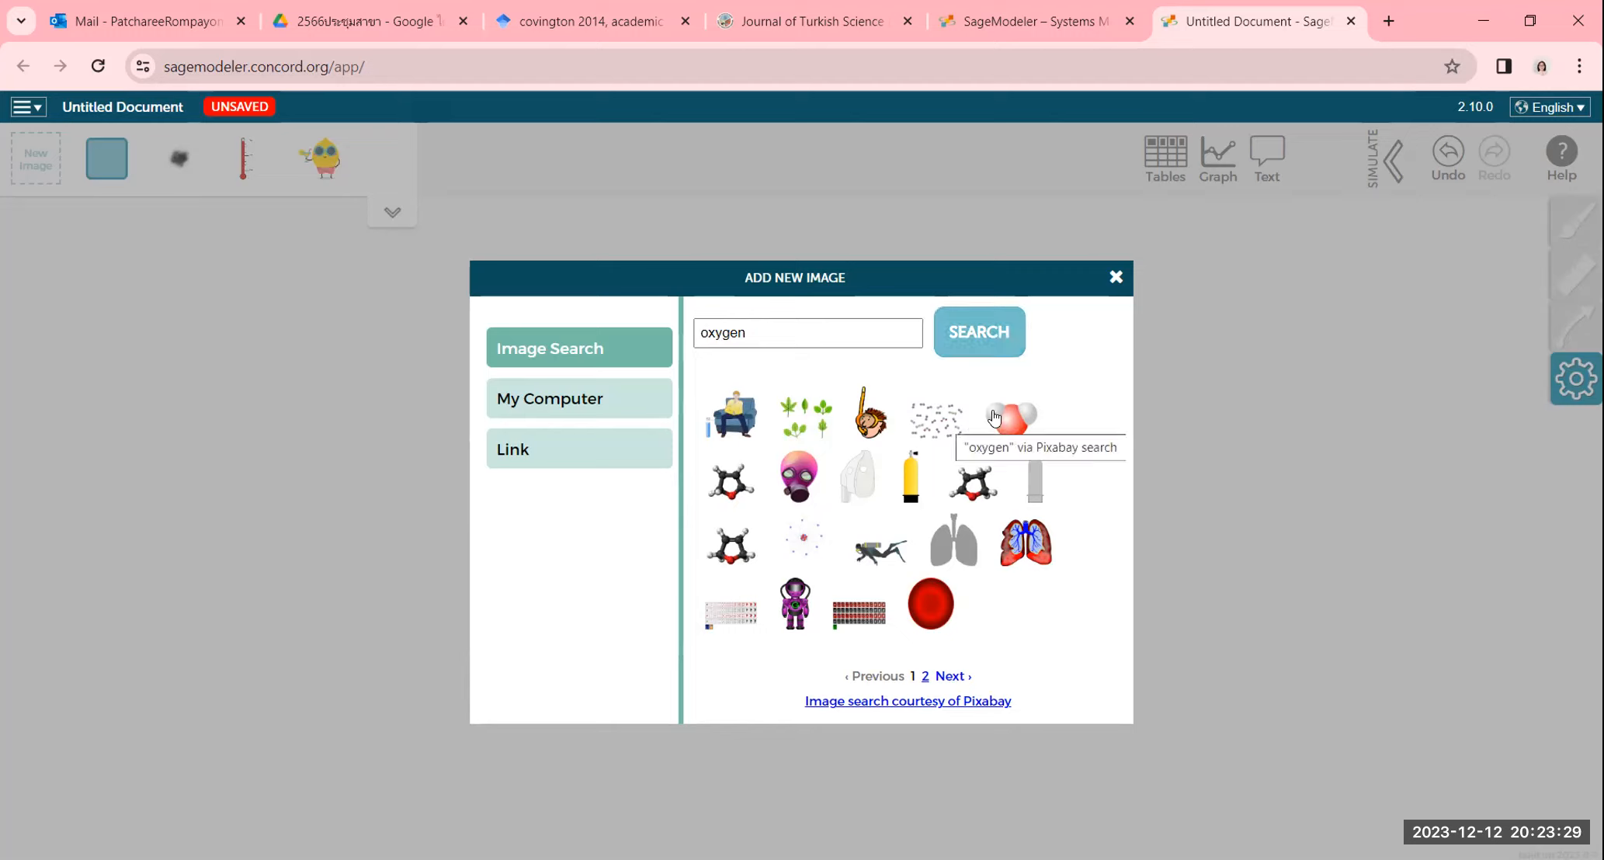
# - Add the picture of many small scattered molecules to the image palette and close the Add New Image dialog
pyautogui.click(924, 416)
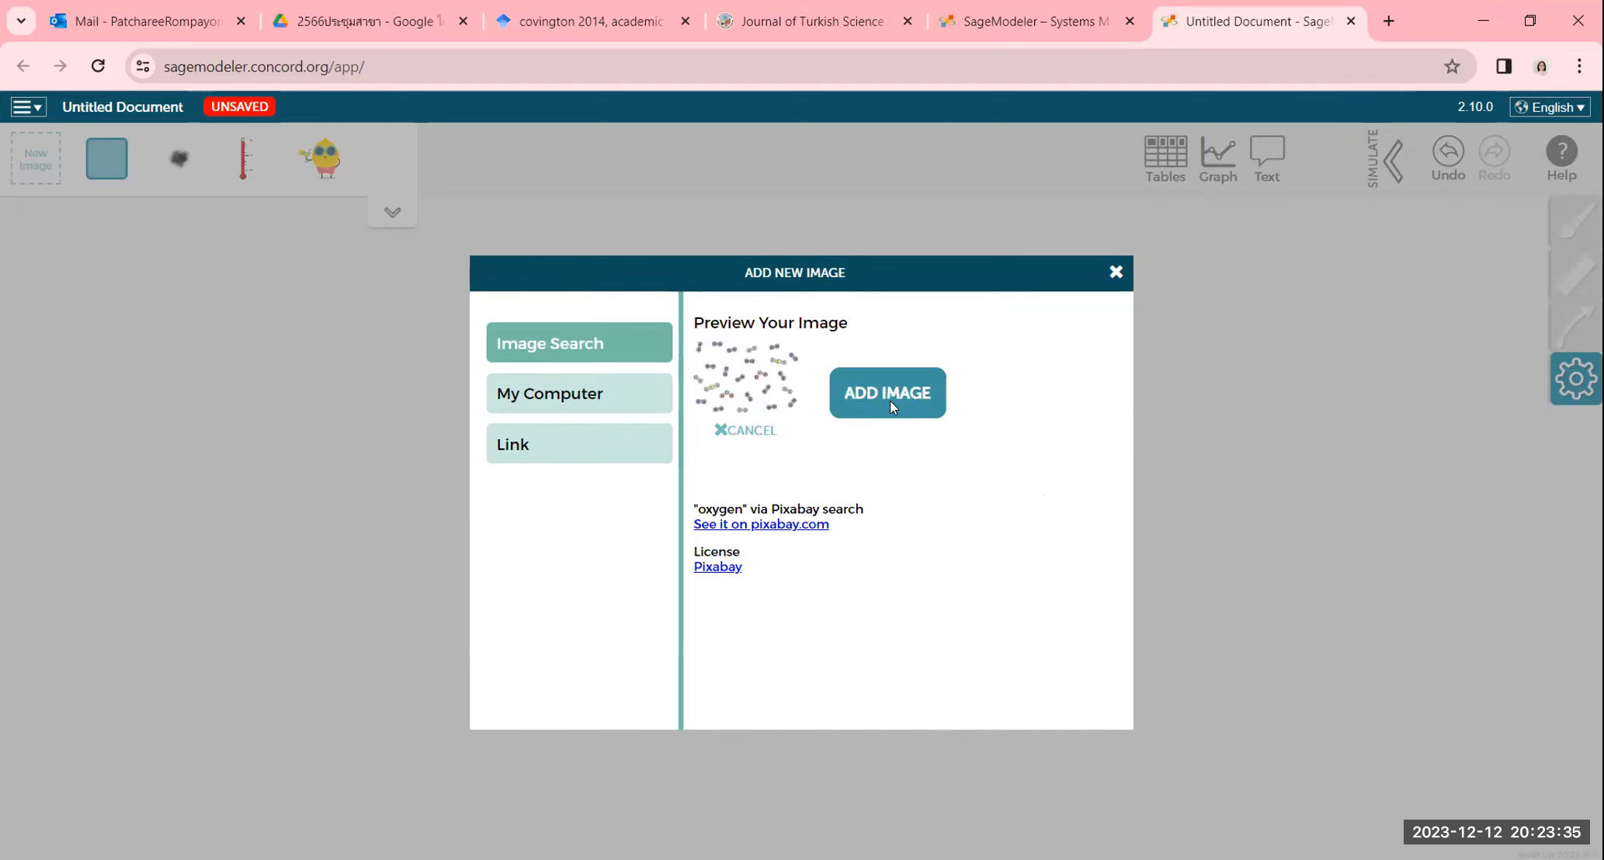
pyautogui.click(889, 400)
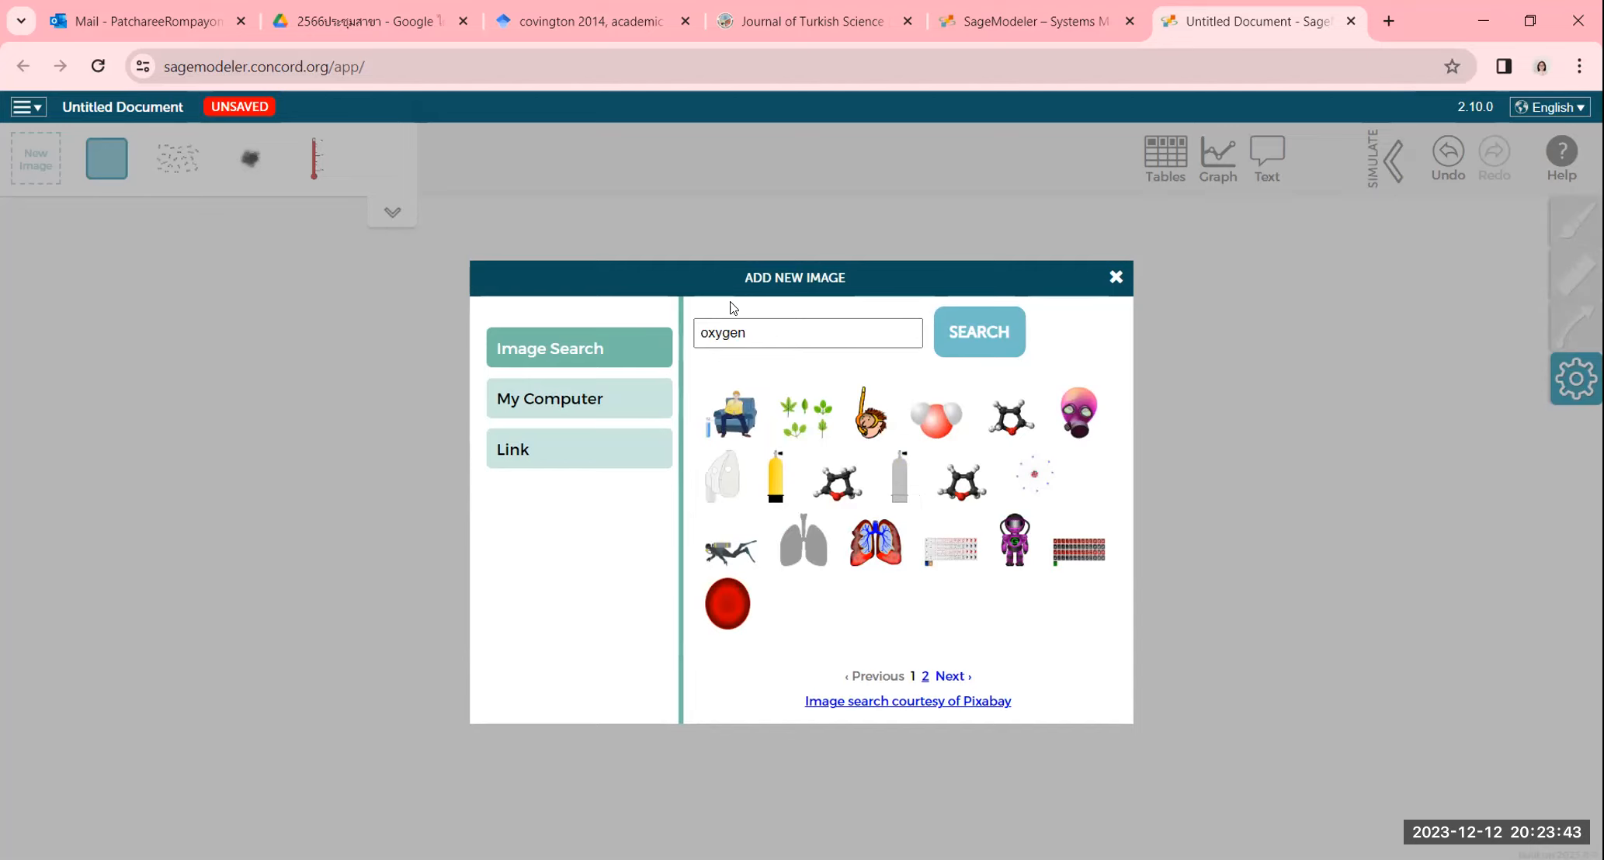
pyautogui.click(1111, 280)
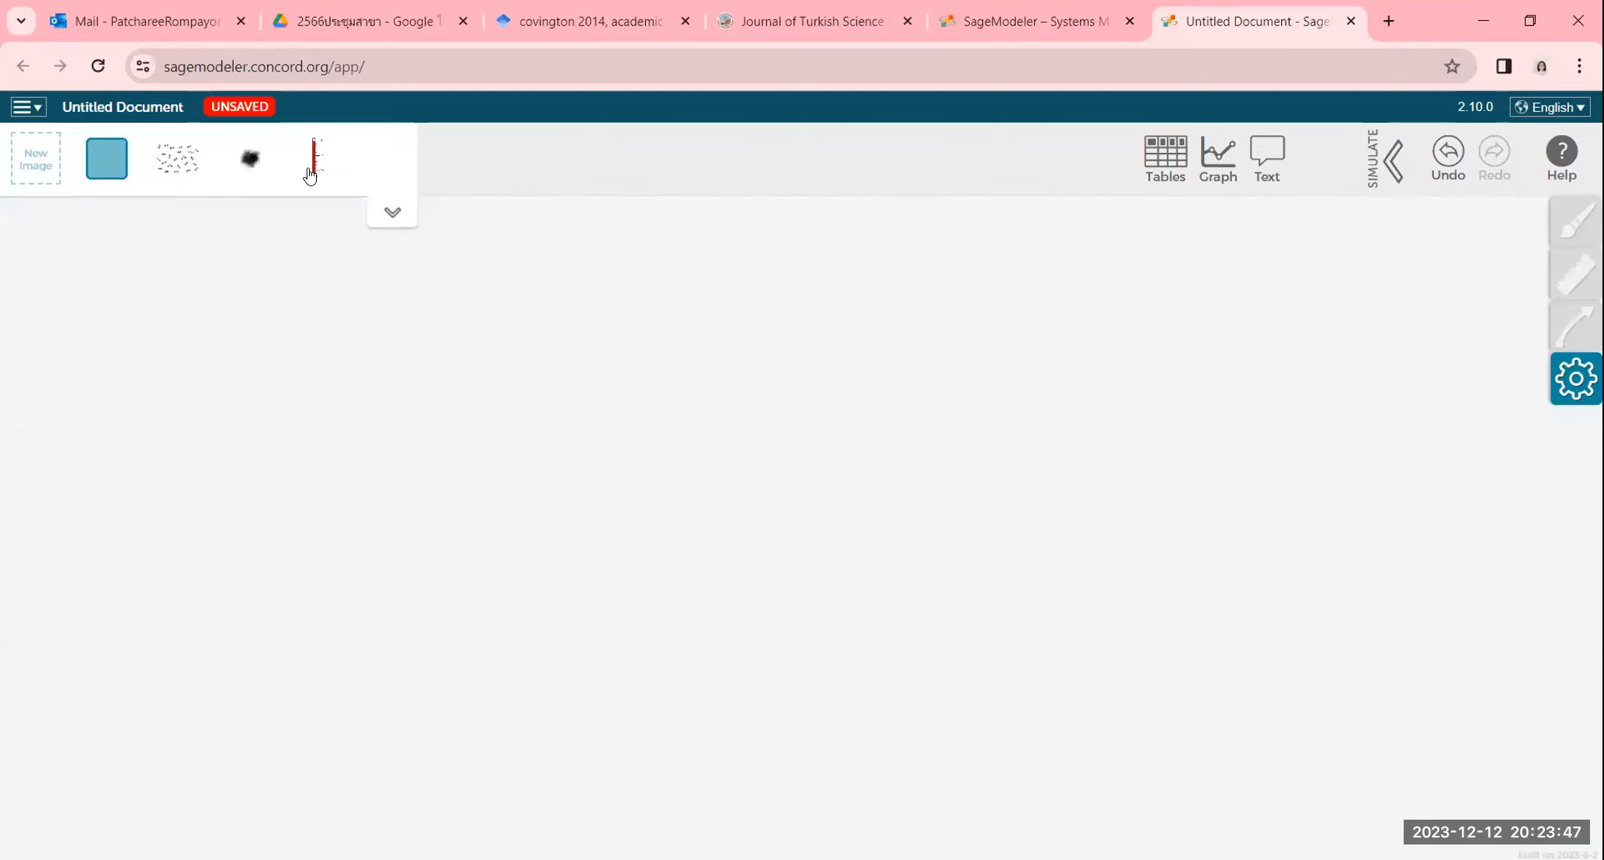
# - Place the red thermometer, the black smudge and the scattered molecules on the canvas as separate variables
pyautogui.moveTo(365, 269); pyautogui.dragTo(555, 337)
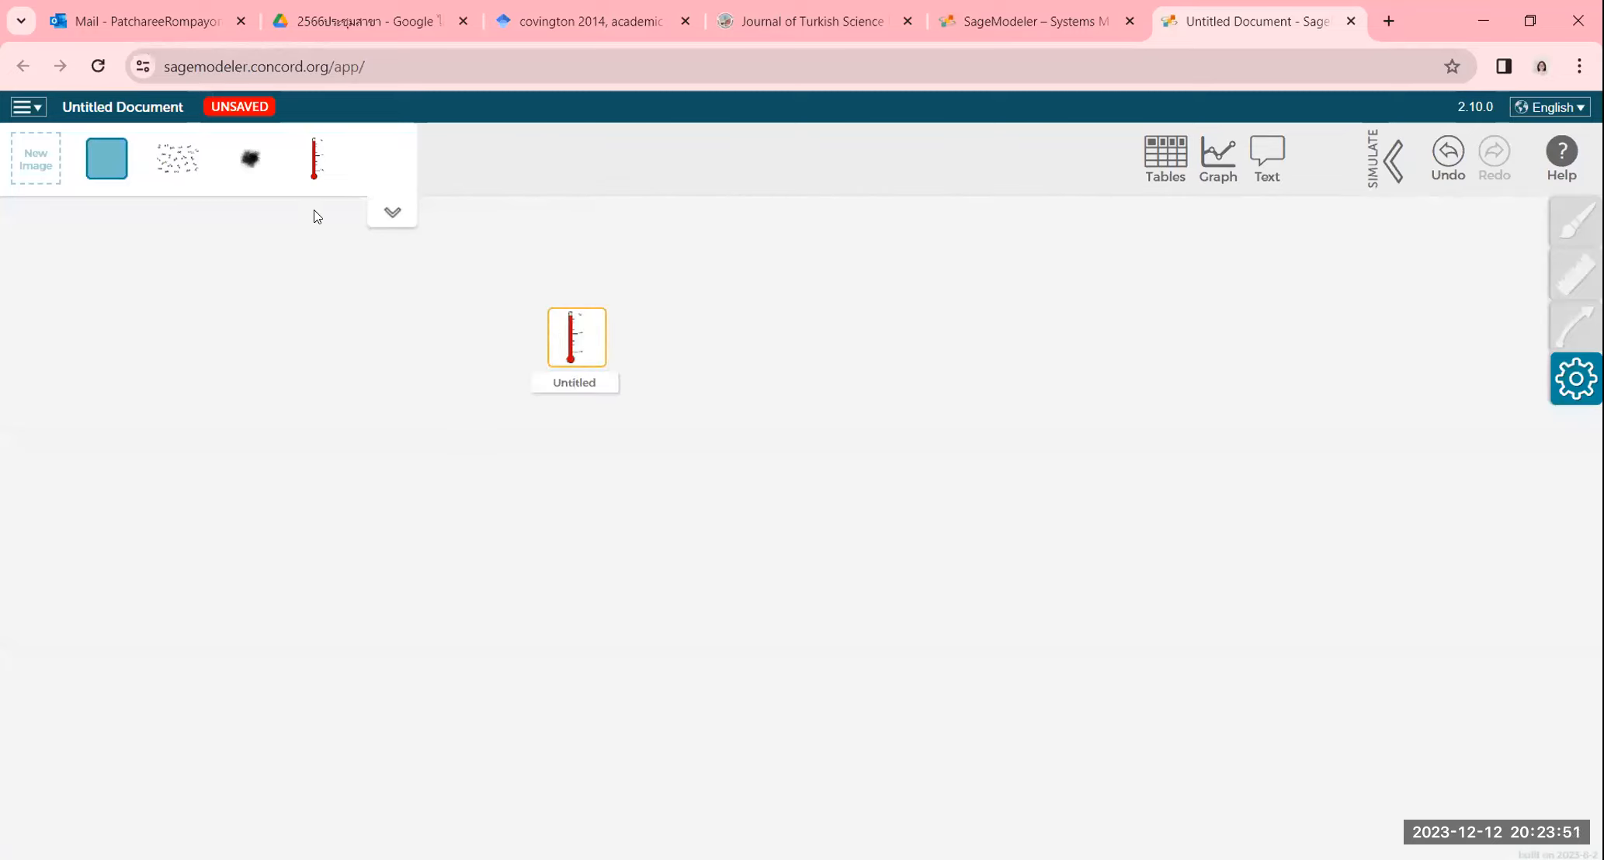
pyautogui.moveTo(256, 171); pyautogui.dragTo(387, 459)
pyautogui.moveTo(175, 172); pyautogui.dragTo(520, 661)
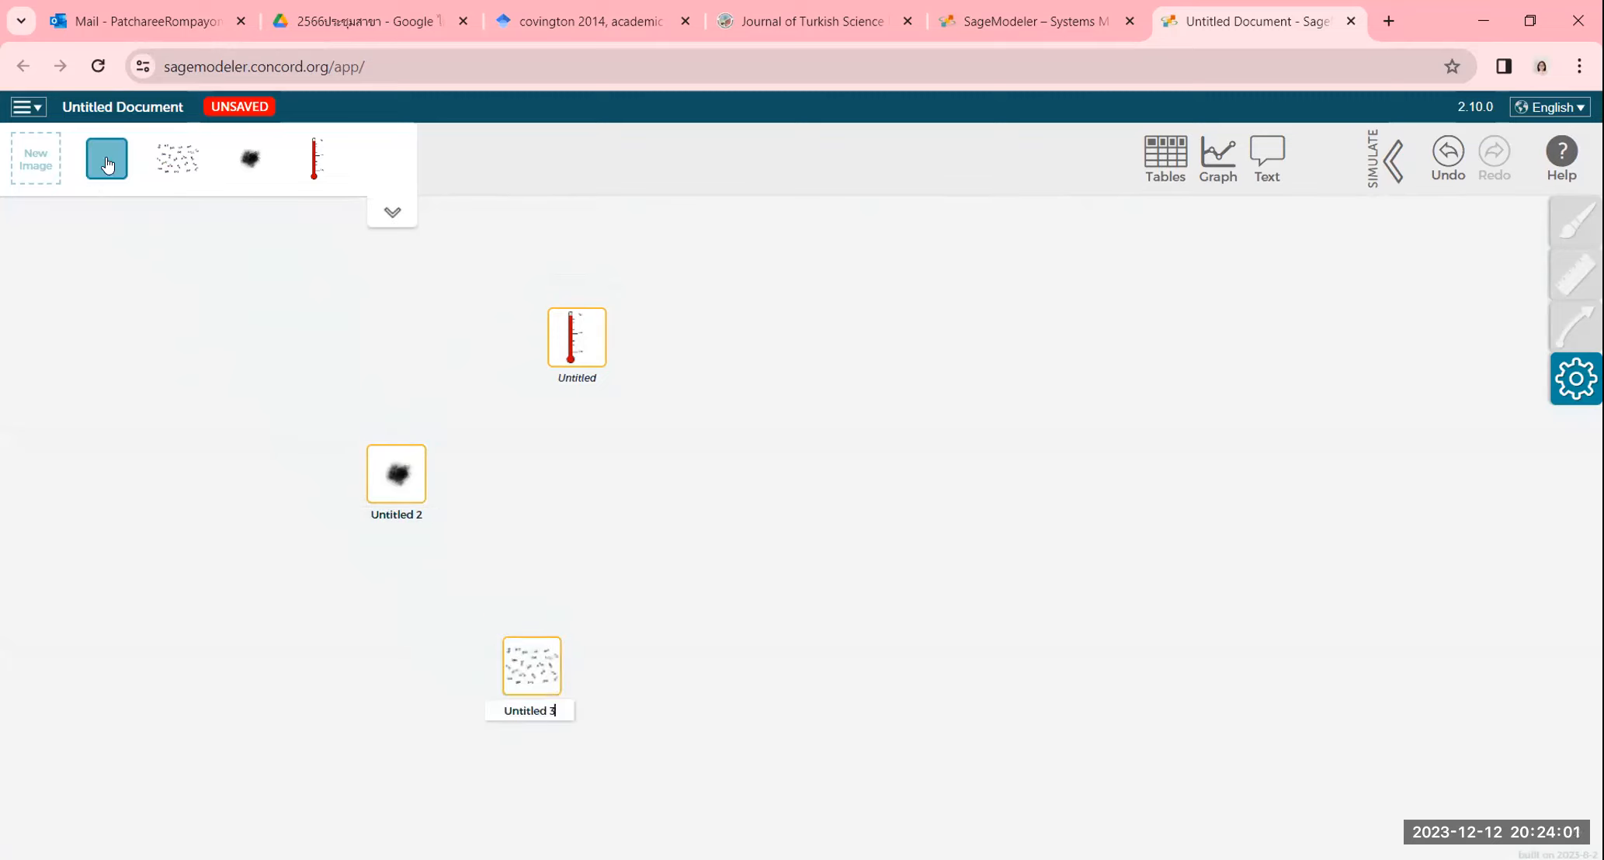
# - Expand the image palette and place the yellow cartoon figure and the round spiky image on the canvas
pyautogui.click(392, 213)
pyautogui.moveTo(37, 229); pyautogui.dragTo(767, 442)
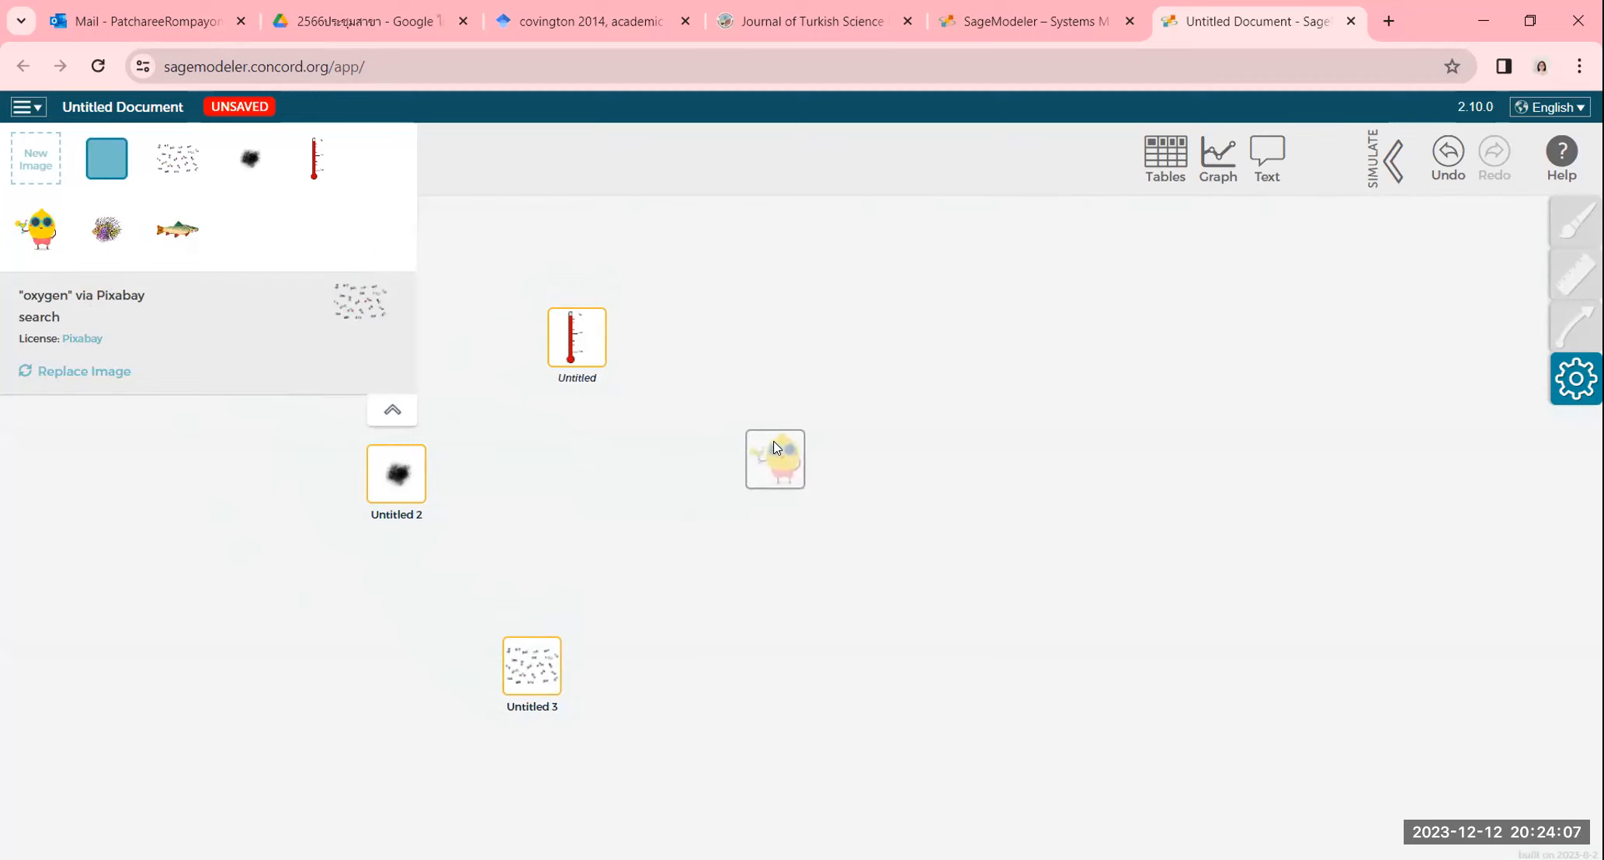
pyautogui.moveTo(106, 241); pyautogui.dragTo(713, 654)
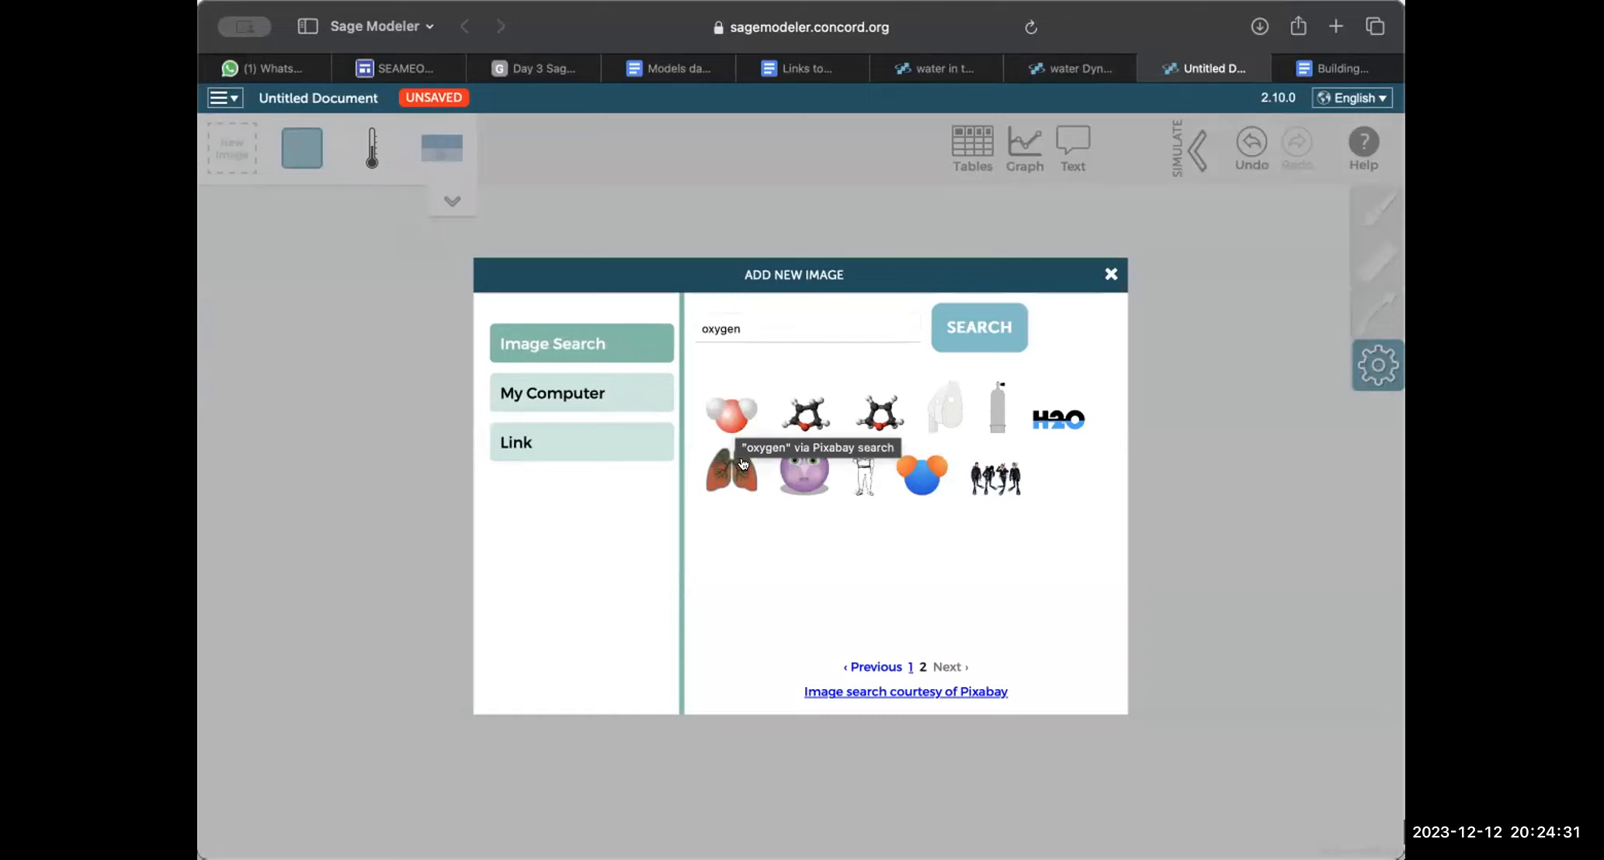
# - Add the red and white molecule from the oxygen results to the image palette and close the Add New Image dialog
pyautogui.click(734, 410)
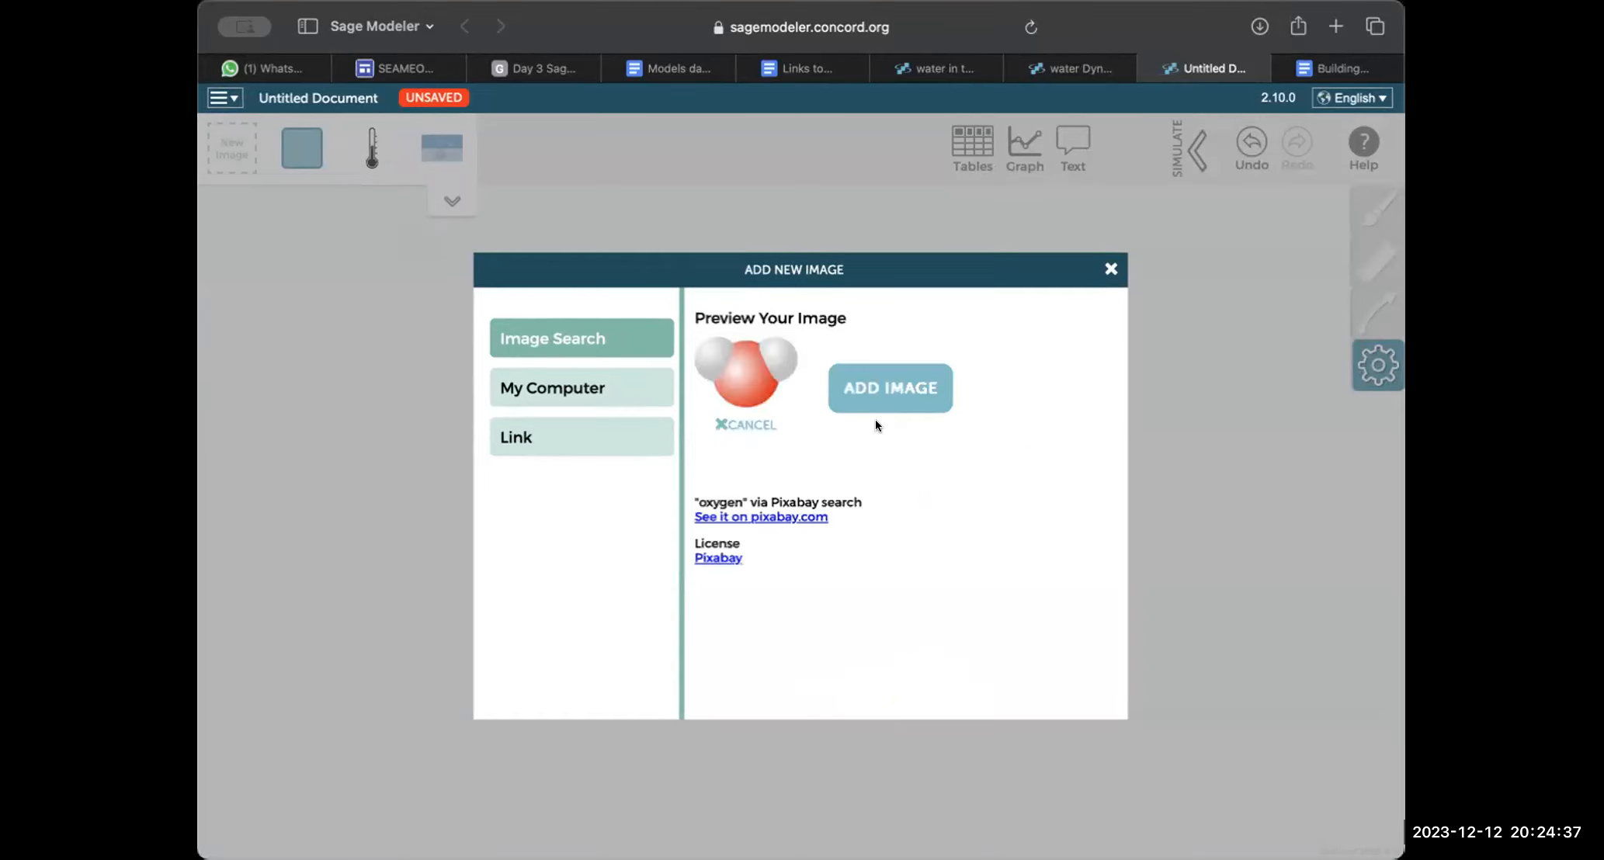
pyautogui.click(878, 396)
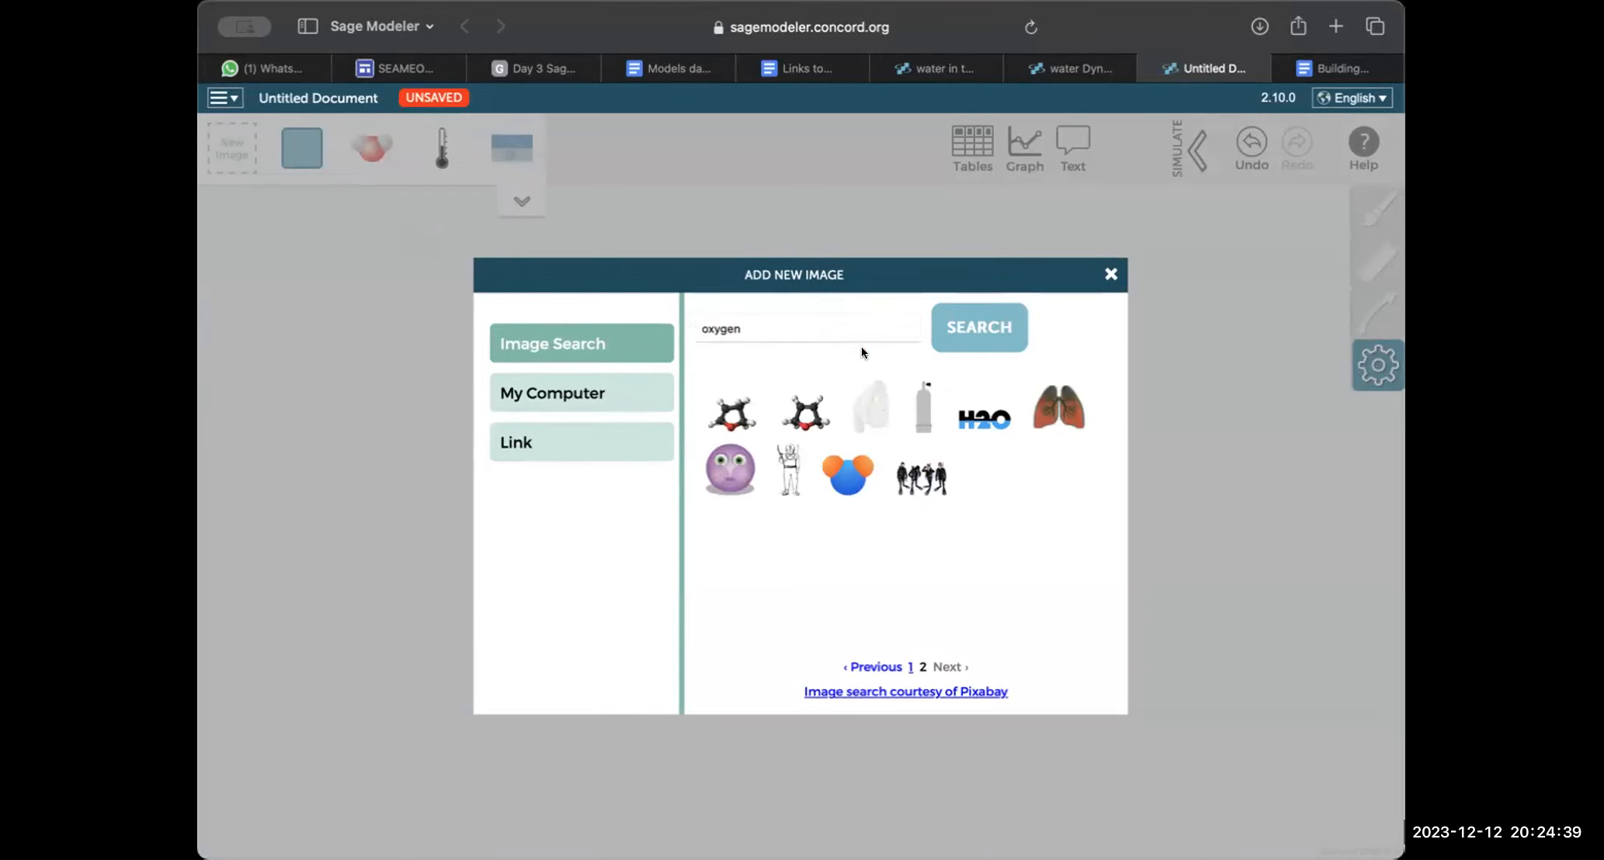
pyautogui.doubleClick(705, 328)
pyautogui.press('BackSpace')
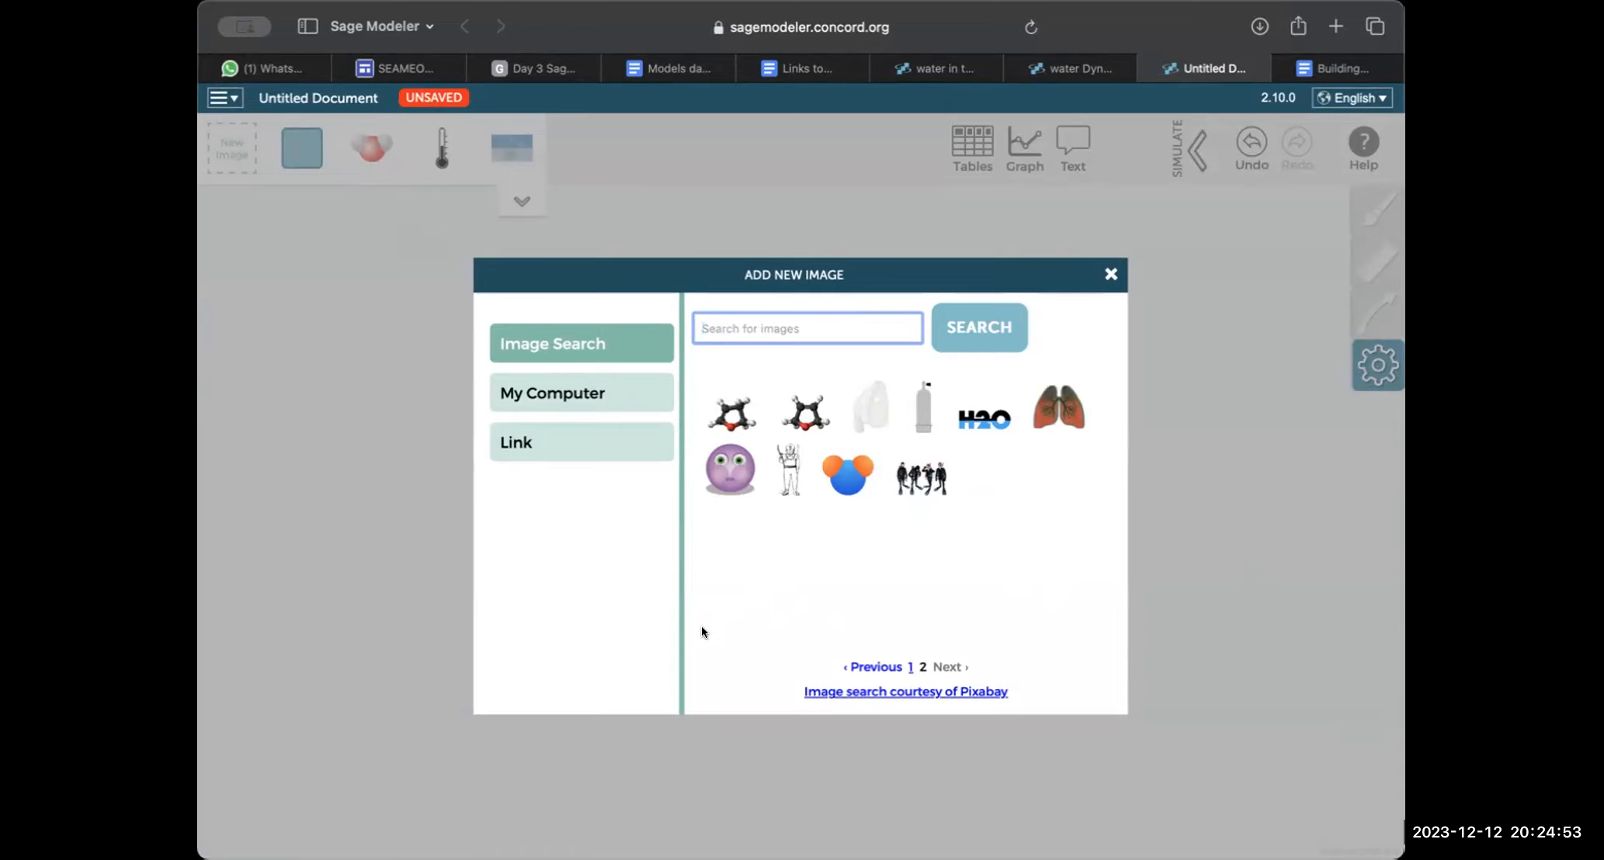
pyautogui.click(1108, 274)
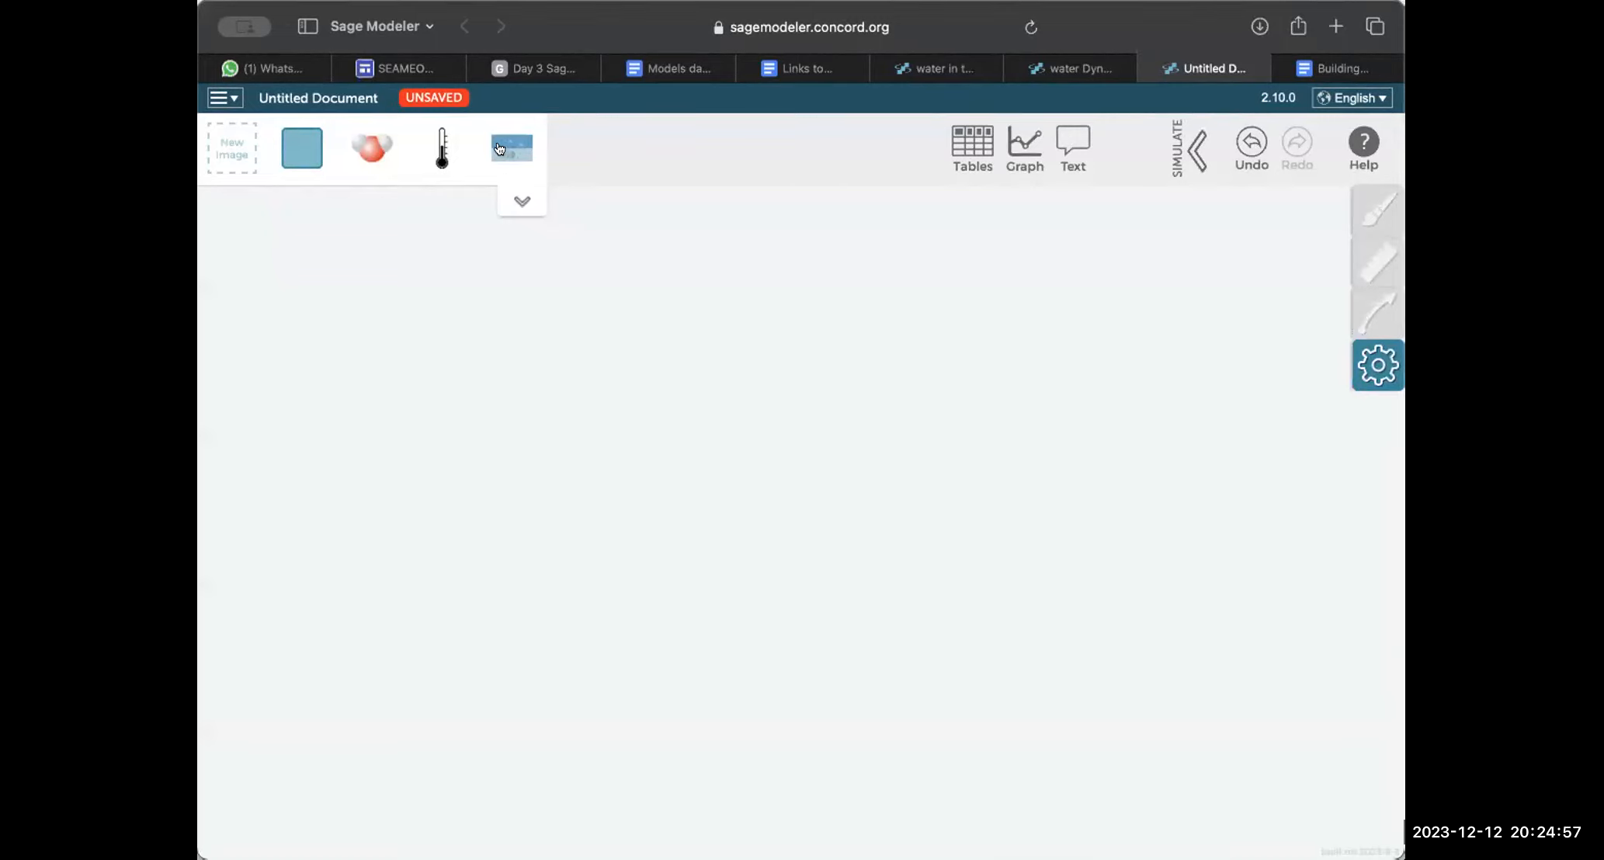
# - Place the blue water image mid-canvas as a variable and name it "Water quality - Fish population"
pyautogui.moveTo(508, 147); pyautogui.dragTo(779, 439)
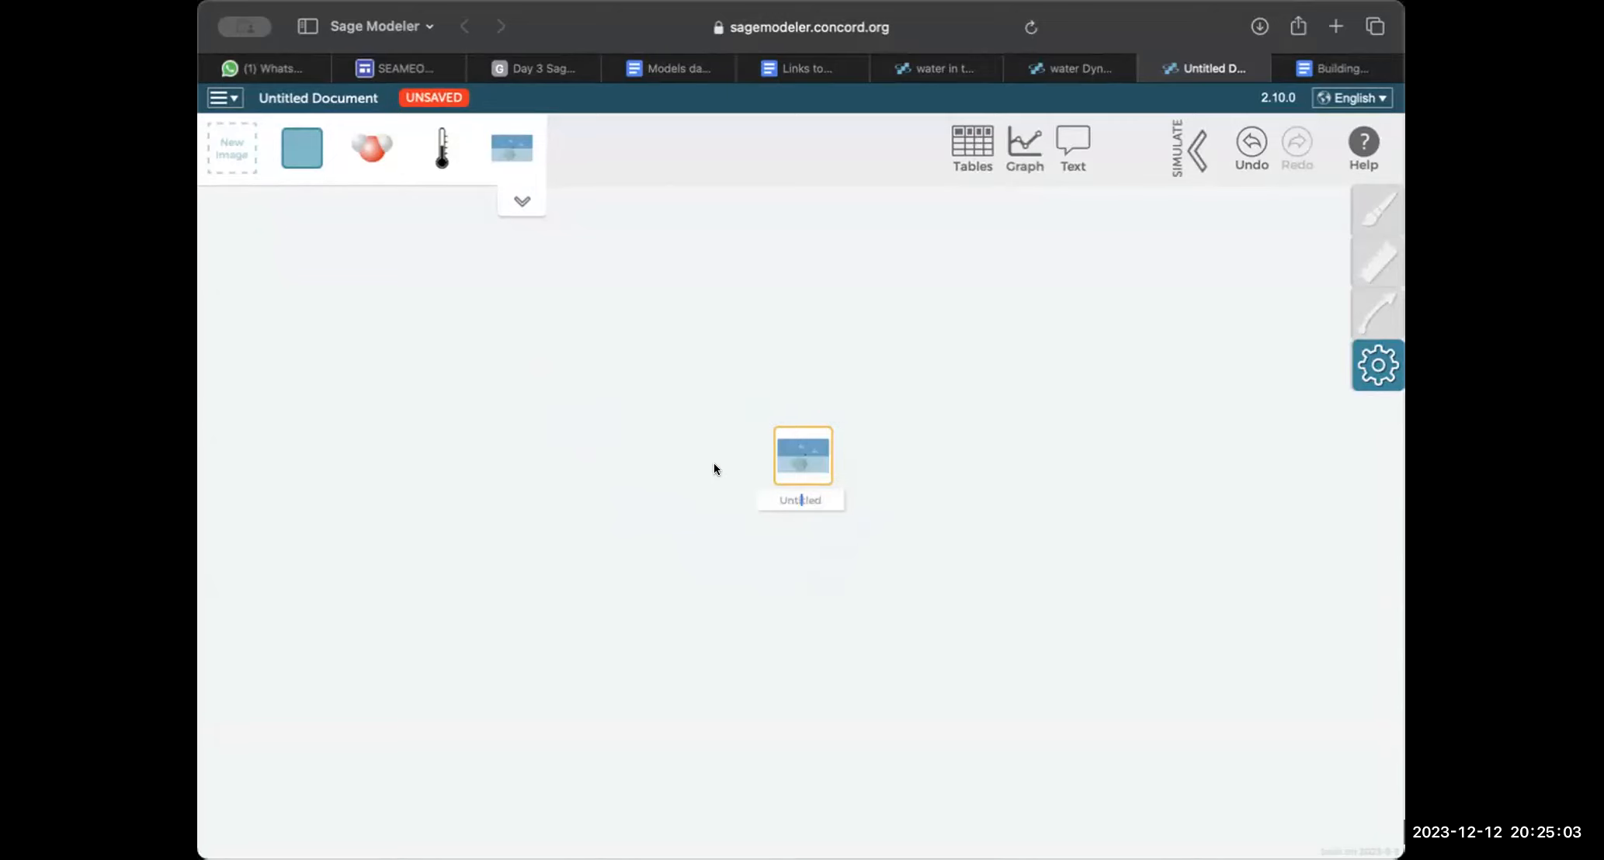
pyautogui.write('Water')
pyautogui.write('quality')
pyautogui.press('Return')
pyautogui.write('-Fish population')
pyautogui.press('Return')
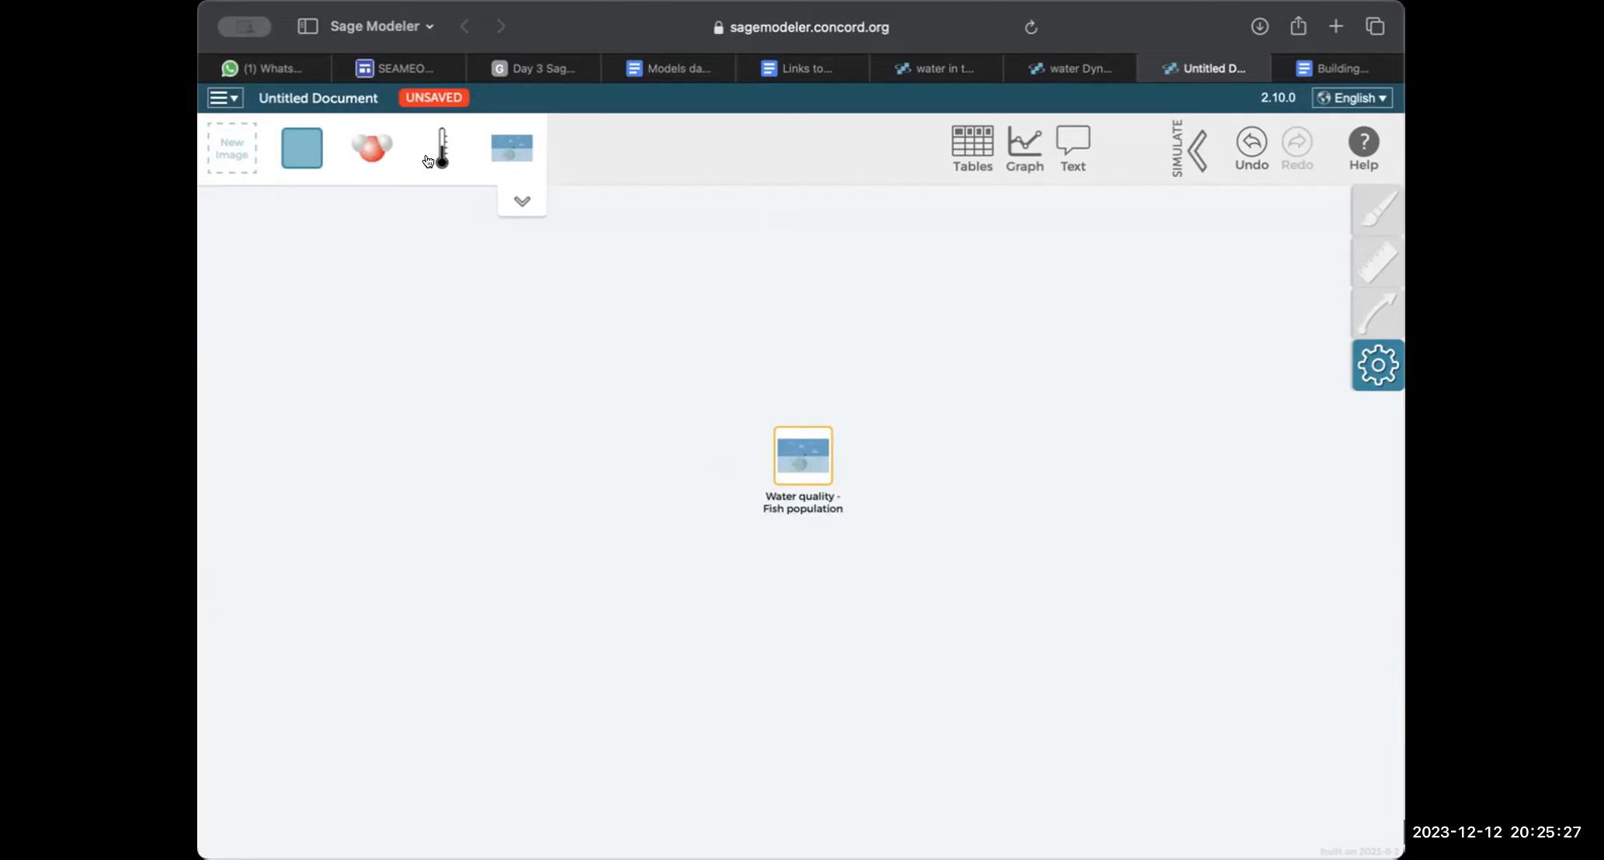
# - Place the thermometer image beside the water quality variable and name it "Thermal Pollution"
pyautogui.moveTo(957, 176); pyautogui.dragTo(911, 388)
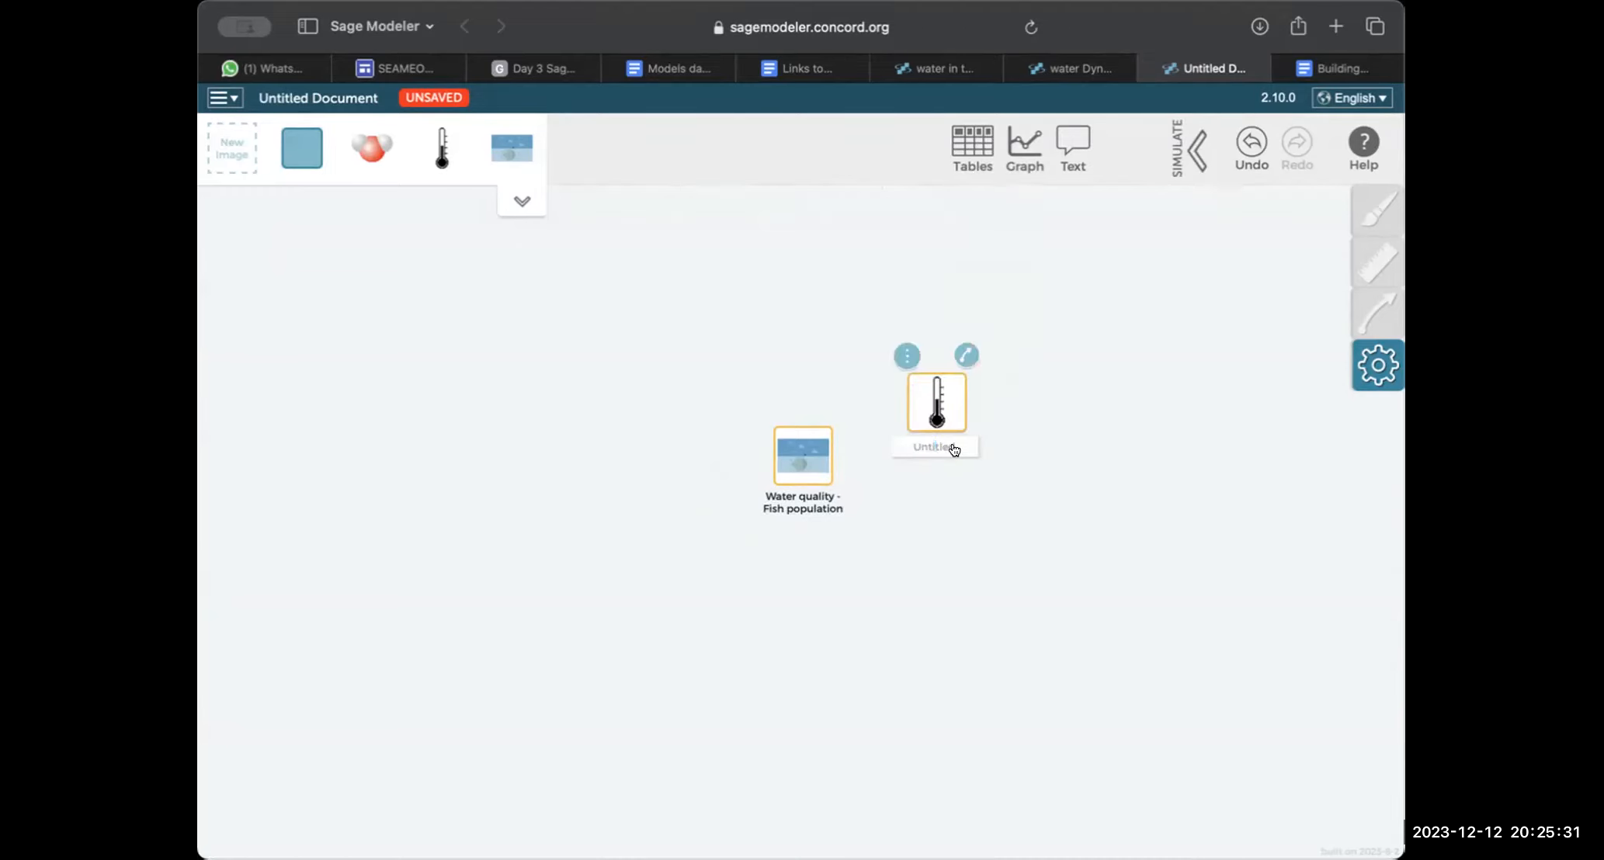
pyautogui.write('Thermal Poolution')
pyautogui.click(961, 465)
pyautogui.click(984, 498)
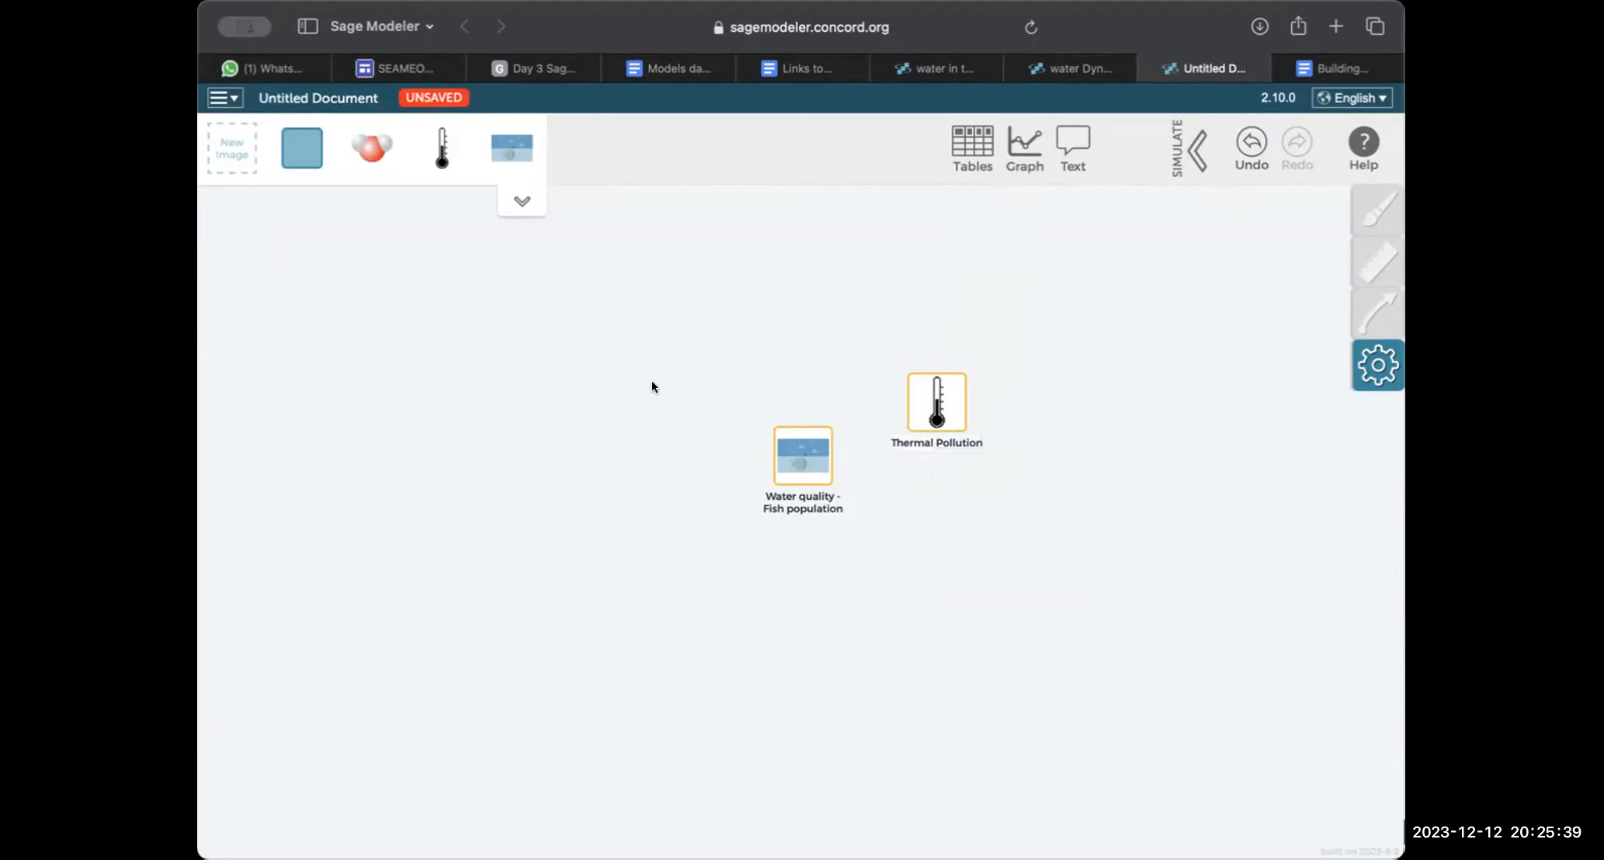
# - Place the red and white molecule below Thermal Pollution as a variable and name it "Dissolved oxygen"
pyautogui.moveTo(885, 471); pyautogui.dragTo(924, 499)
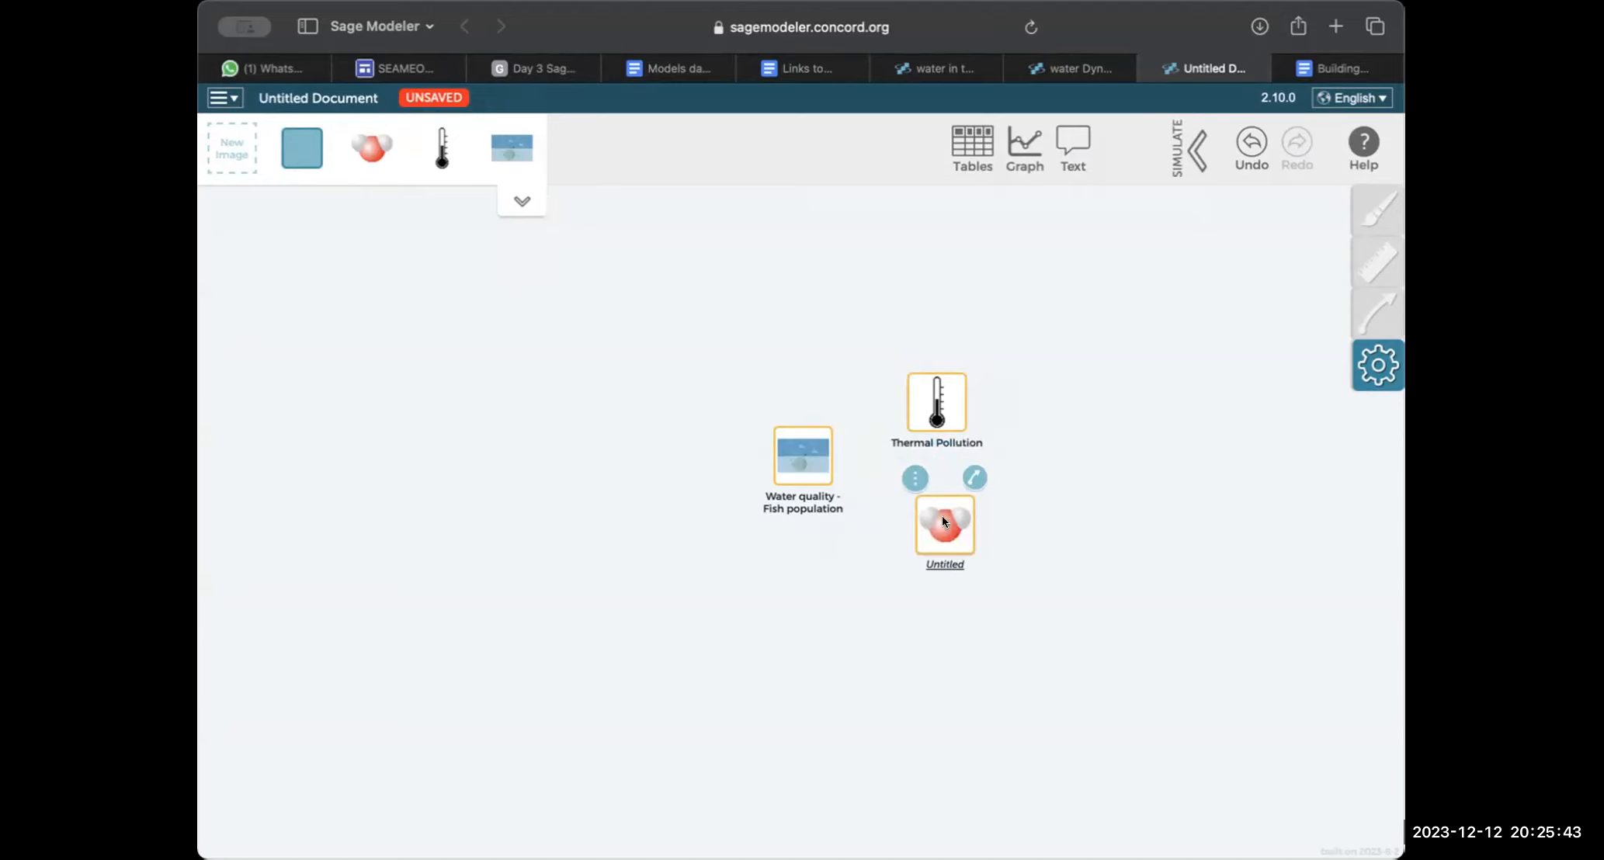
pyautogui.click(949, 565)
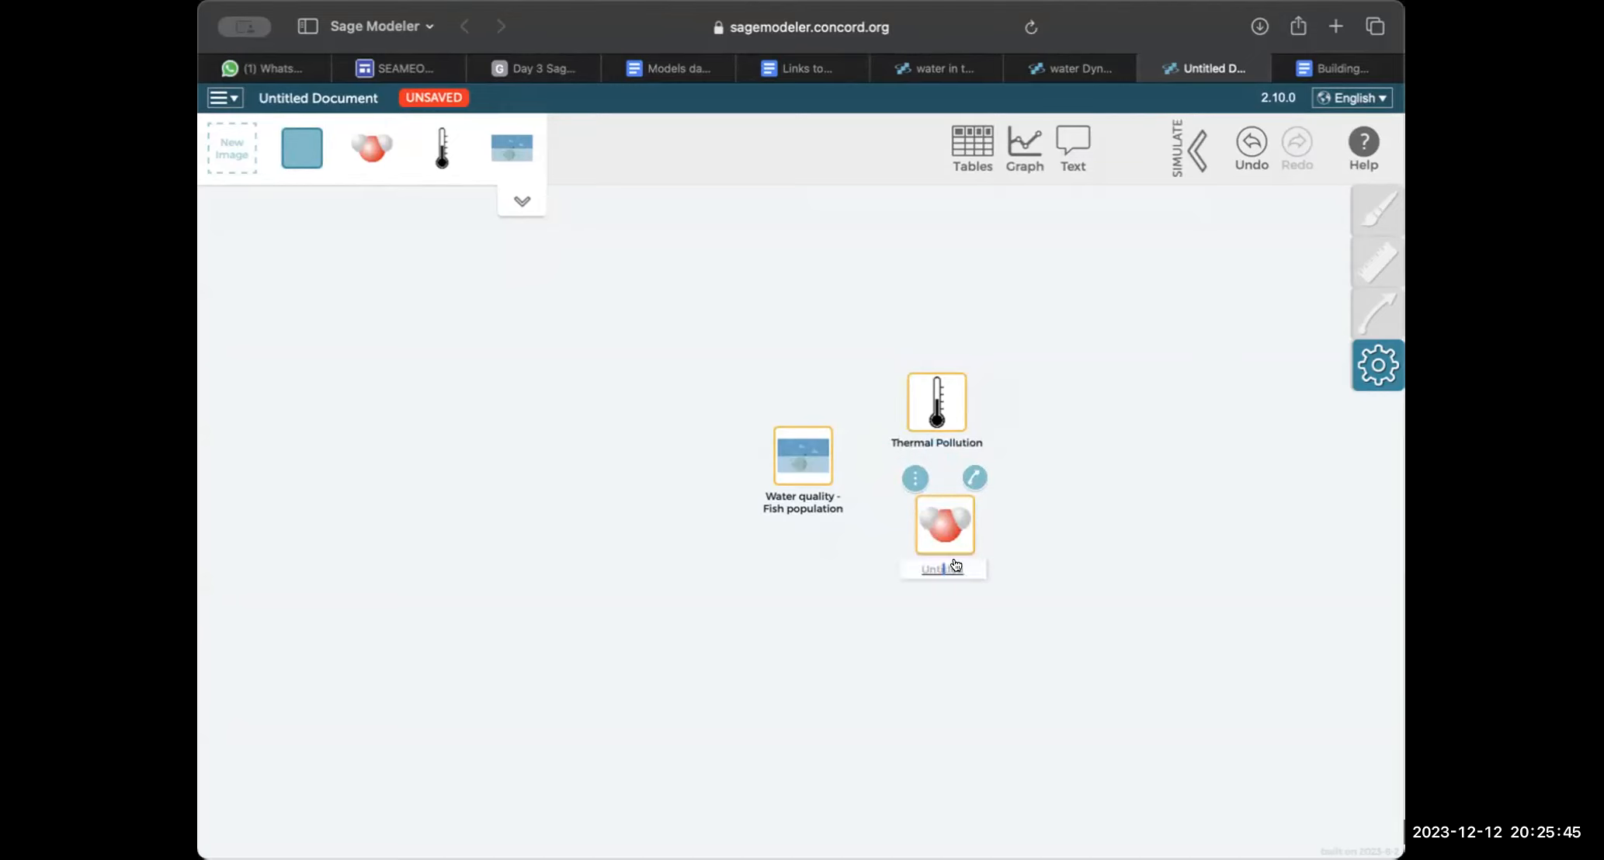
pyautogui.write('Dissolved')
pyautogui.write(' oxyg')
pyautogui.write('en')
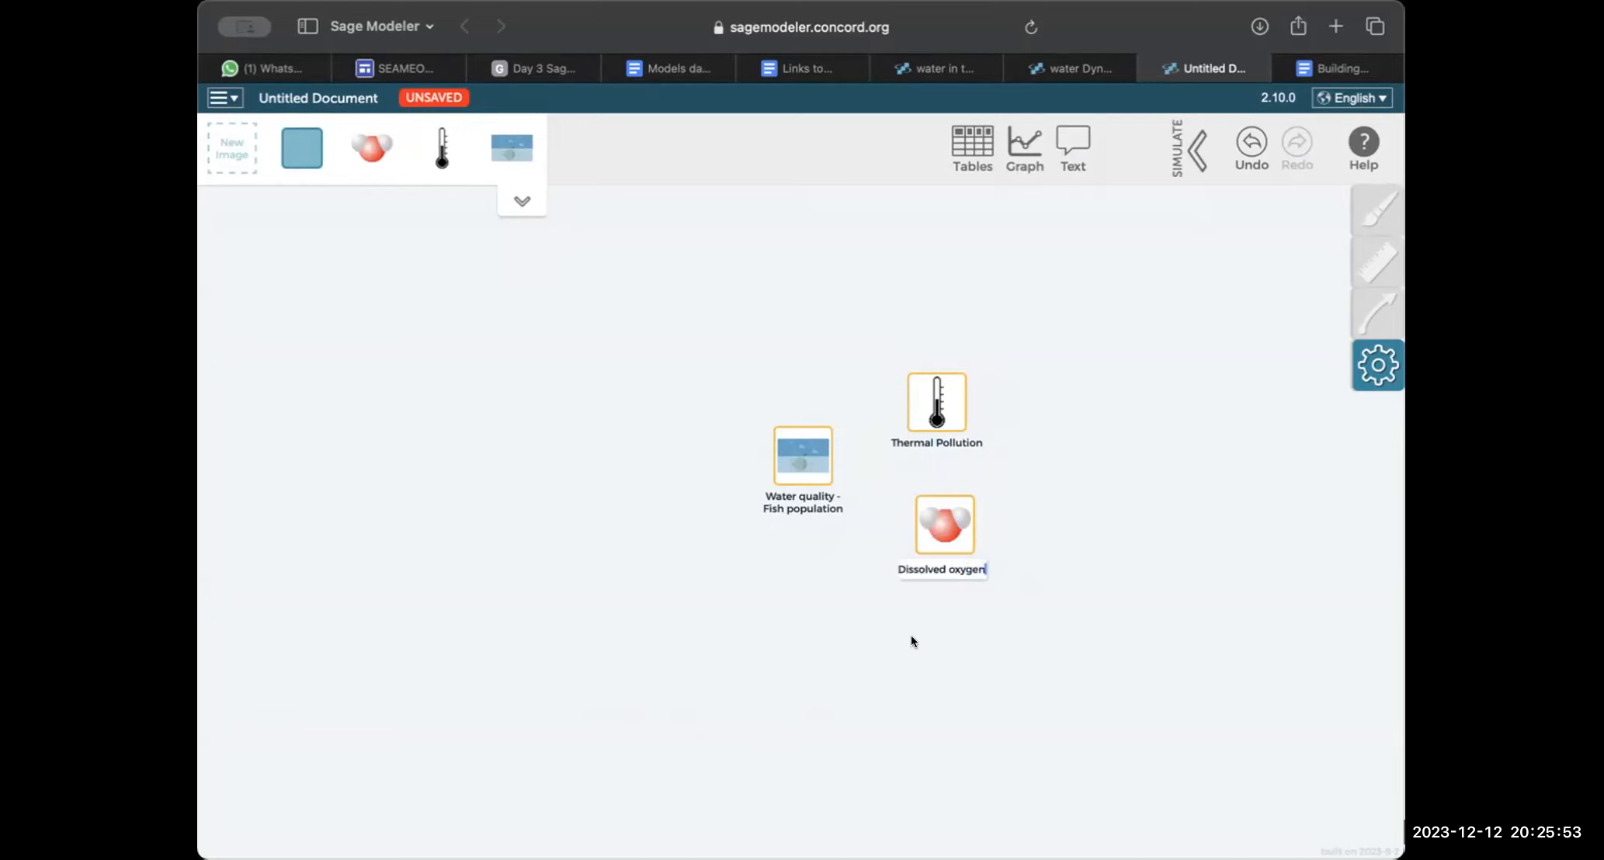
pyautogui.click(661, 495)
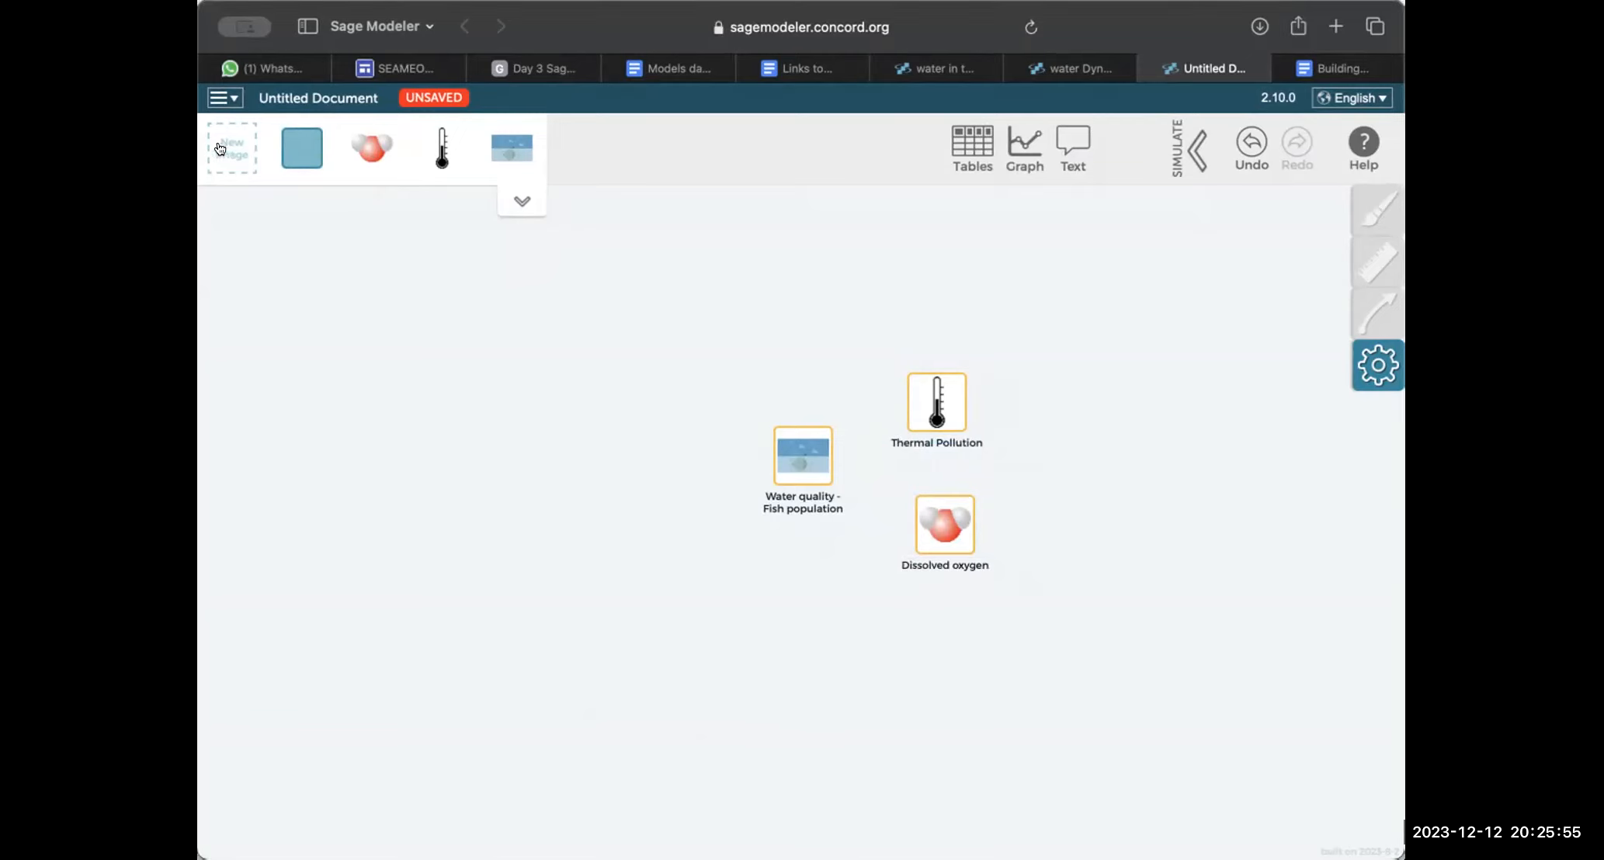
# - Search for new images with "PH" and add the yellow lemon from the offered images to the palette
pyautogui.click(220, 148)
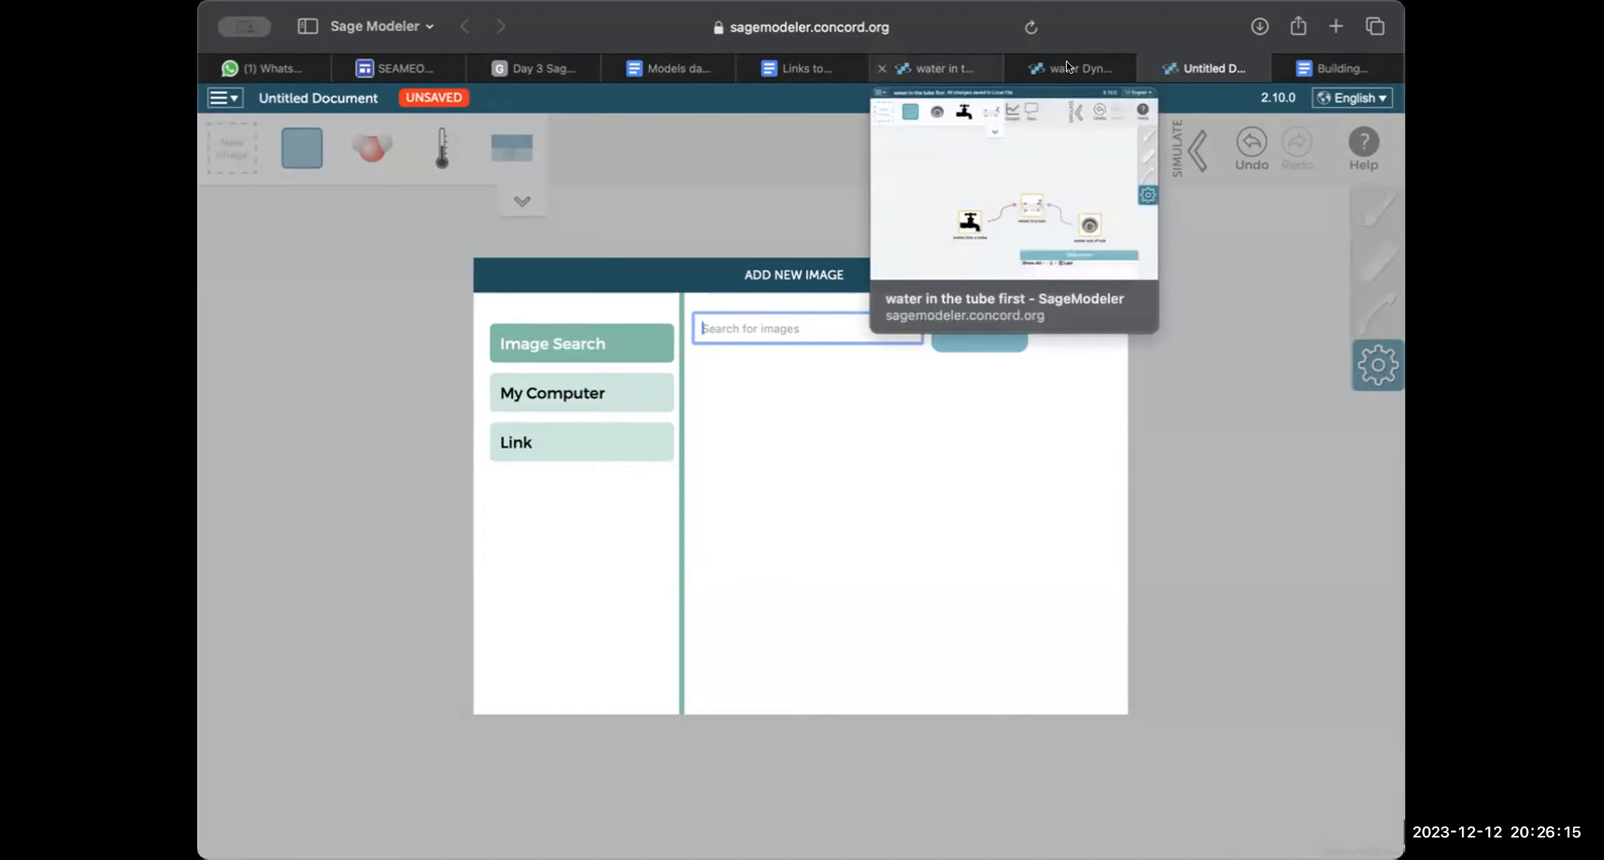
pyautogui.moveTo(1094, 66)
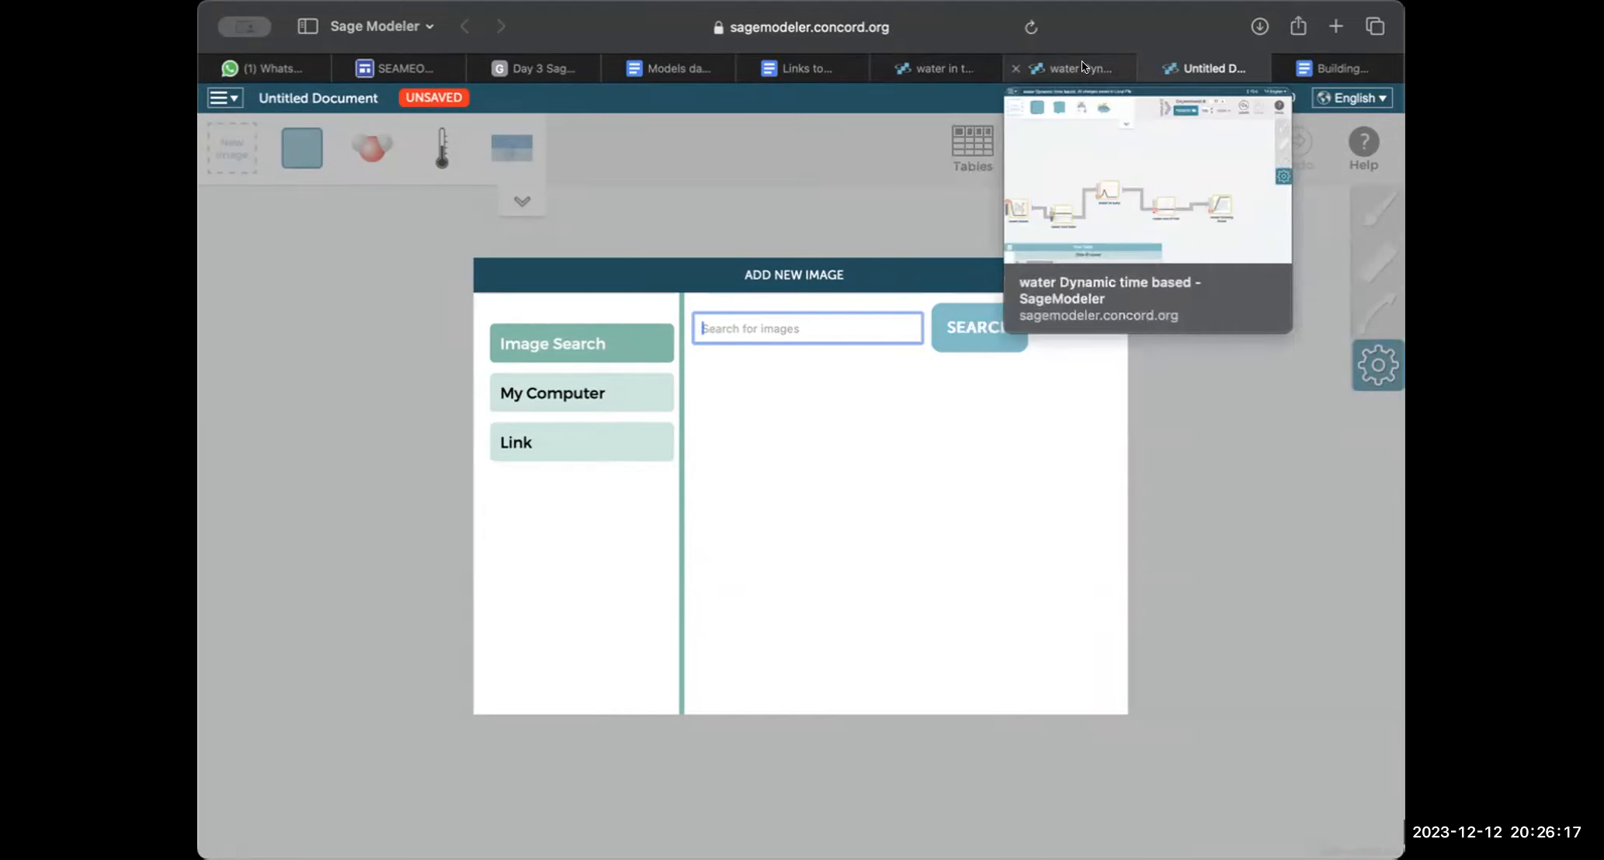
pyautogui.moveTo(916, 73)
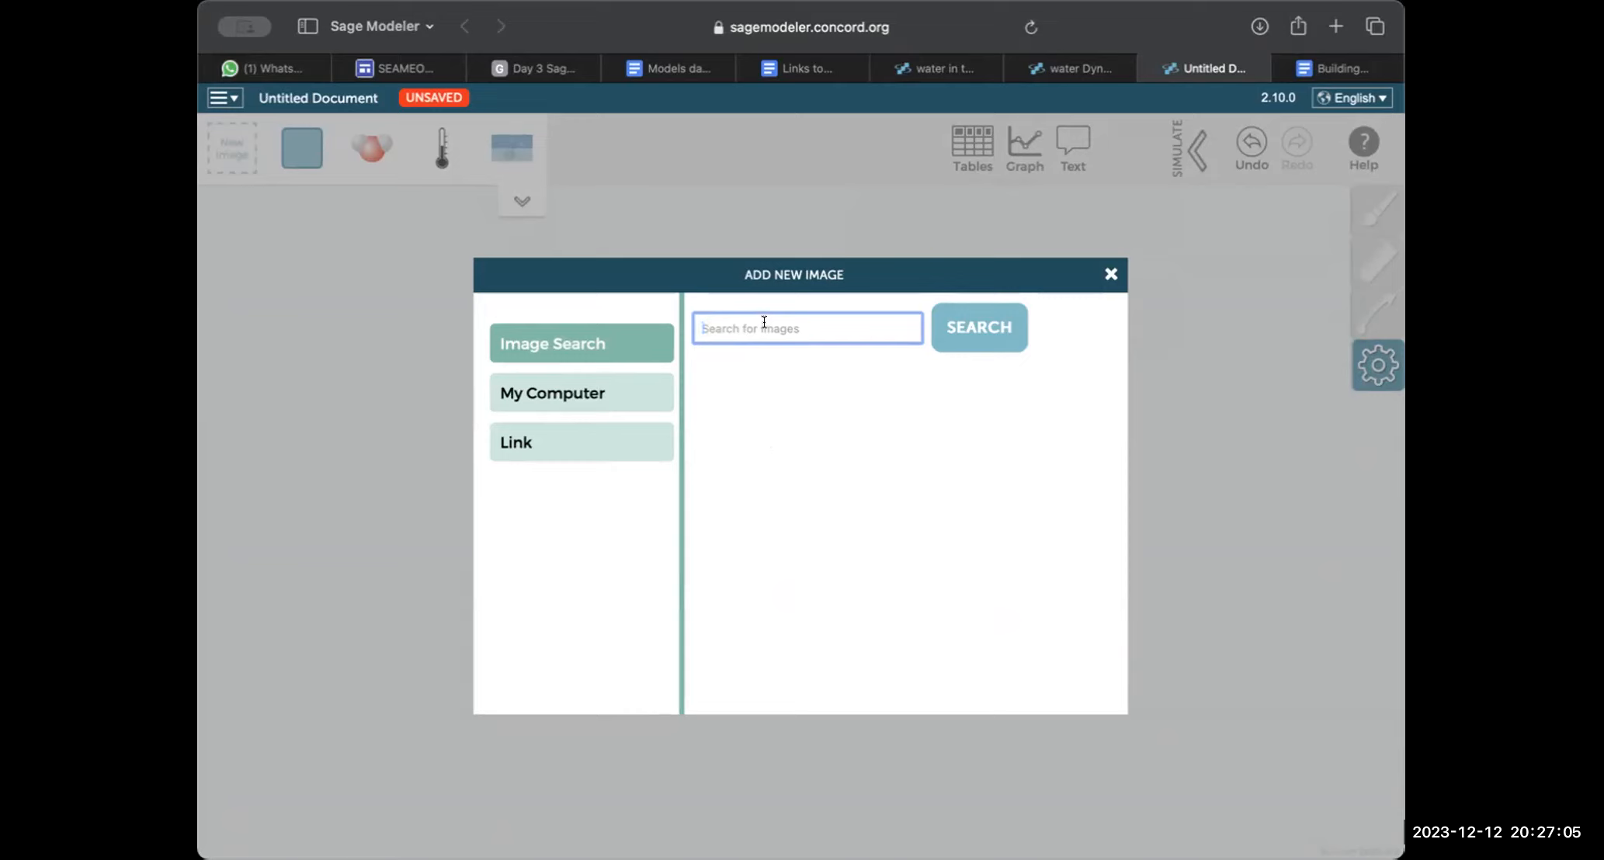
pyautogui.write('ph')
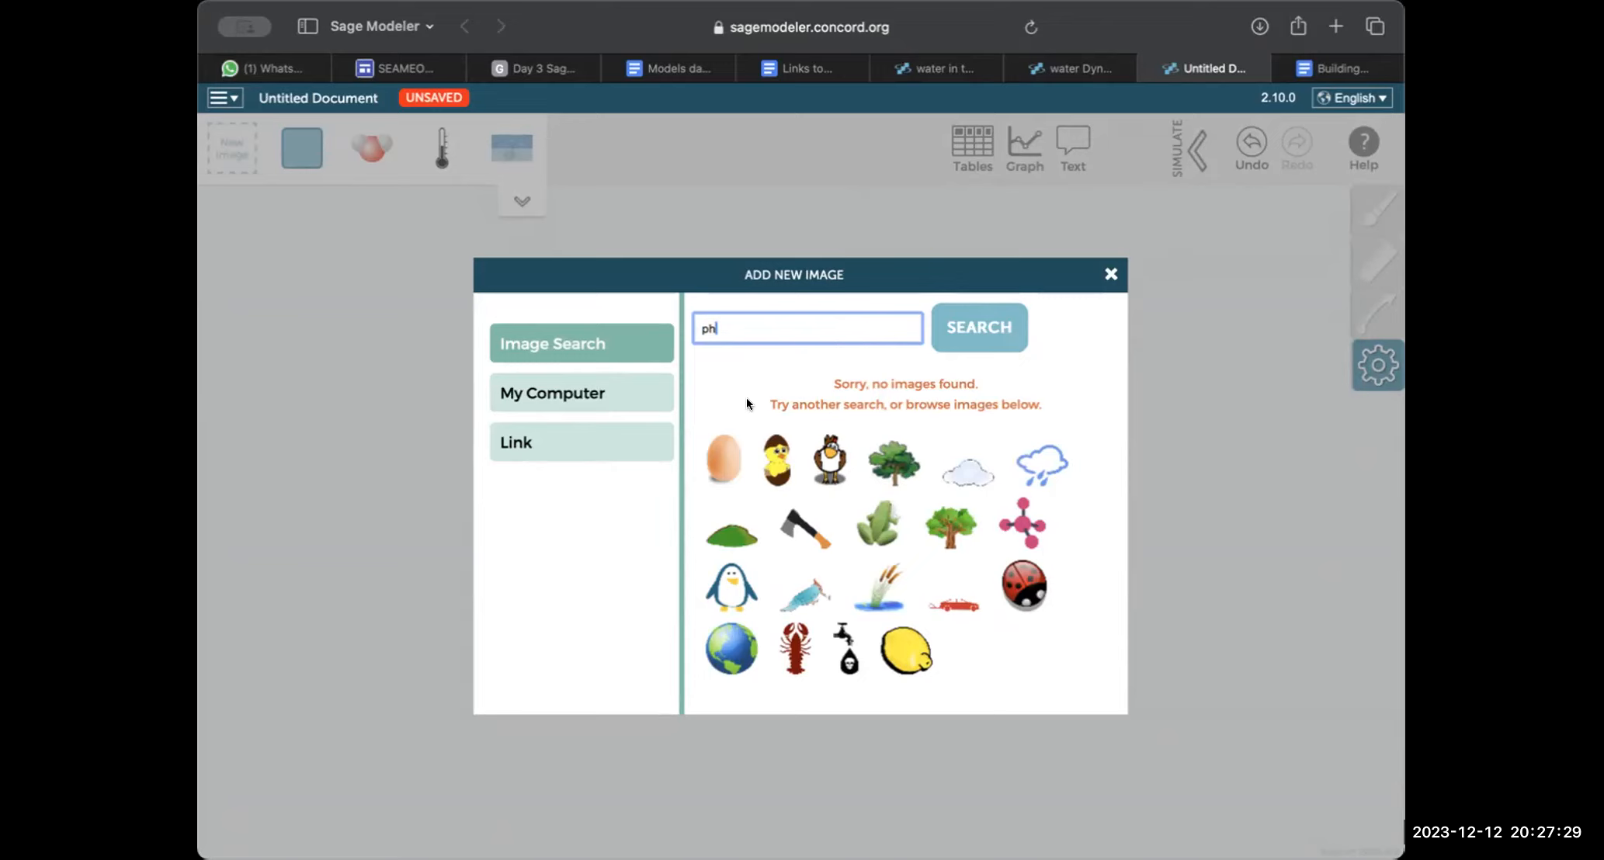
pyautogui.press('BackSpace')
pyautogui.press('BackSpace')
pyautogui.write('PH')
pyautogui.press('Return')
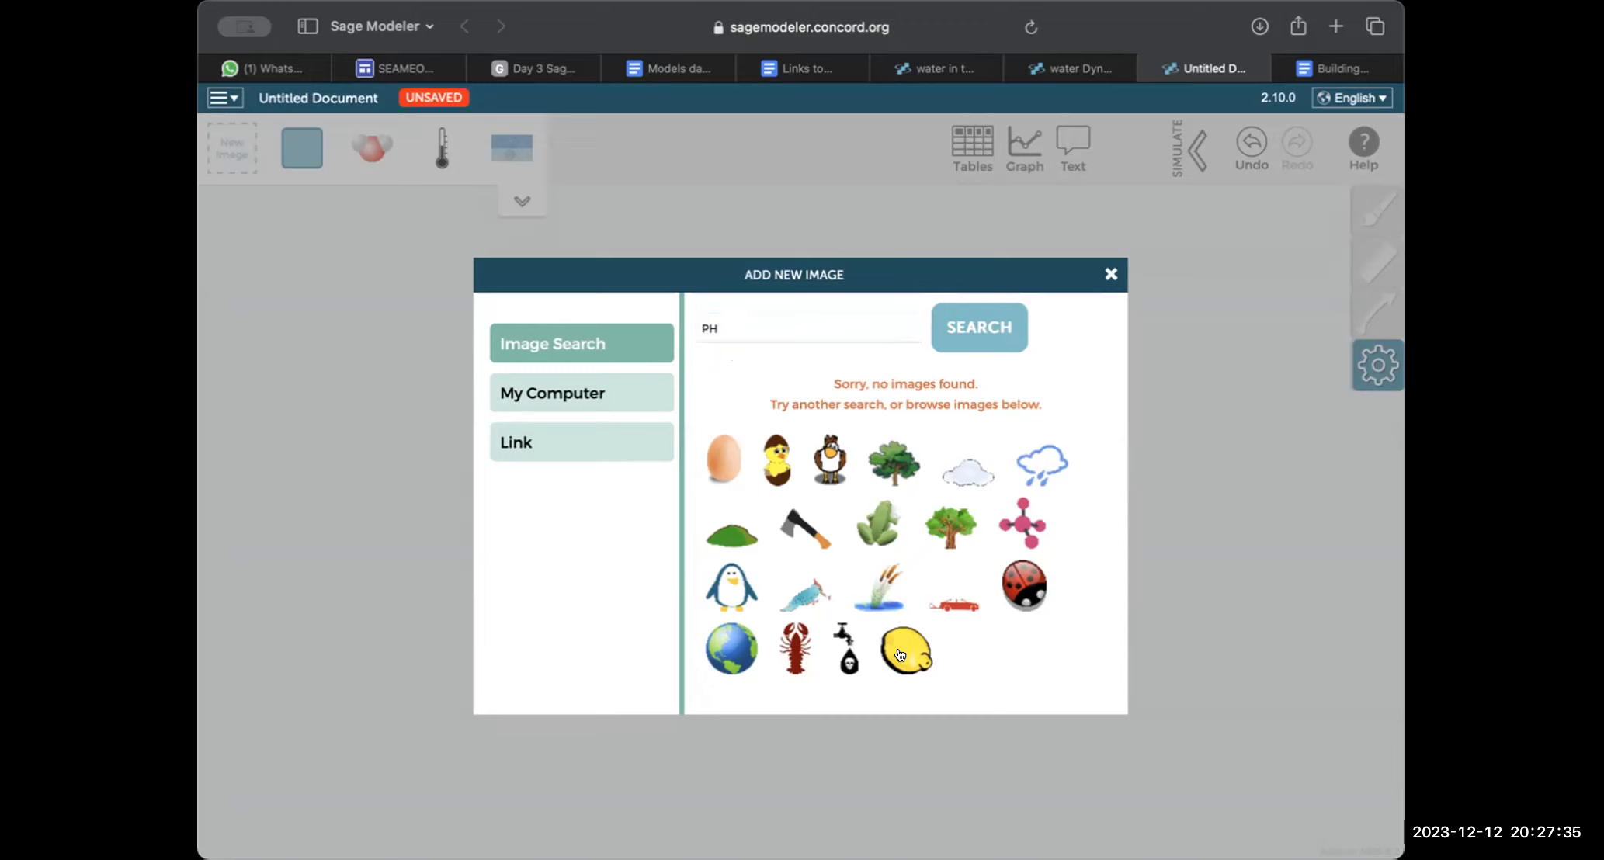
pyautogui.click(890, 655)
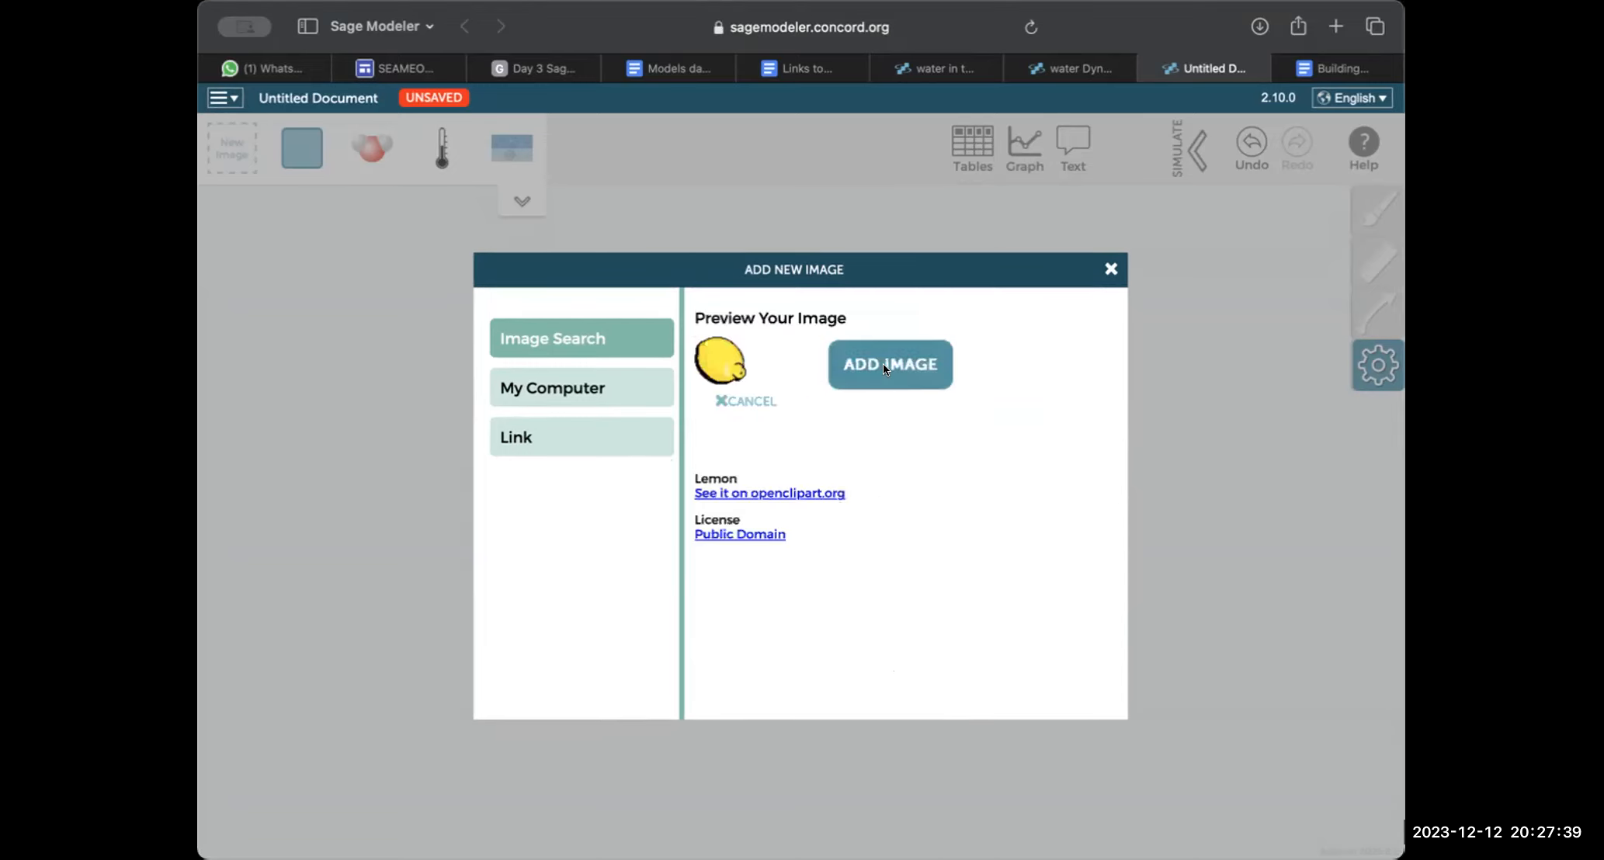
pyautogui.click(874, 366)
# - Search the images for "chemicals" and look through result pages 2 to 6
pyautogui.click(820, 325)
pyautogui.press('BackSpace')
pyautogui.press('BackSpace')
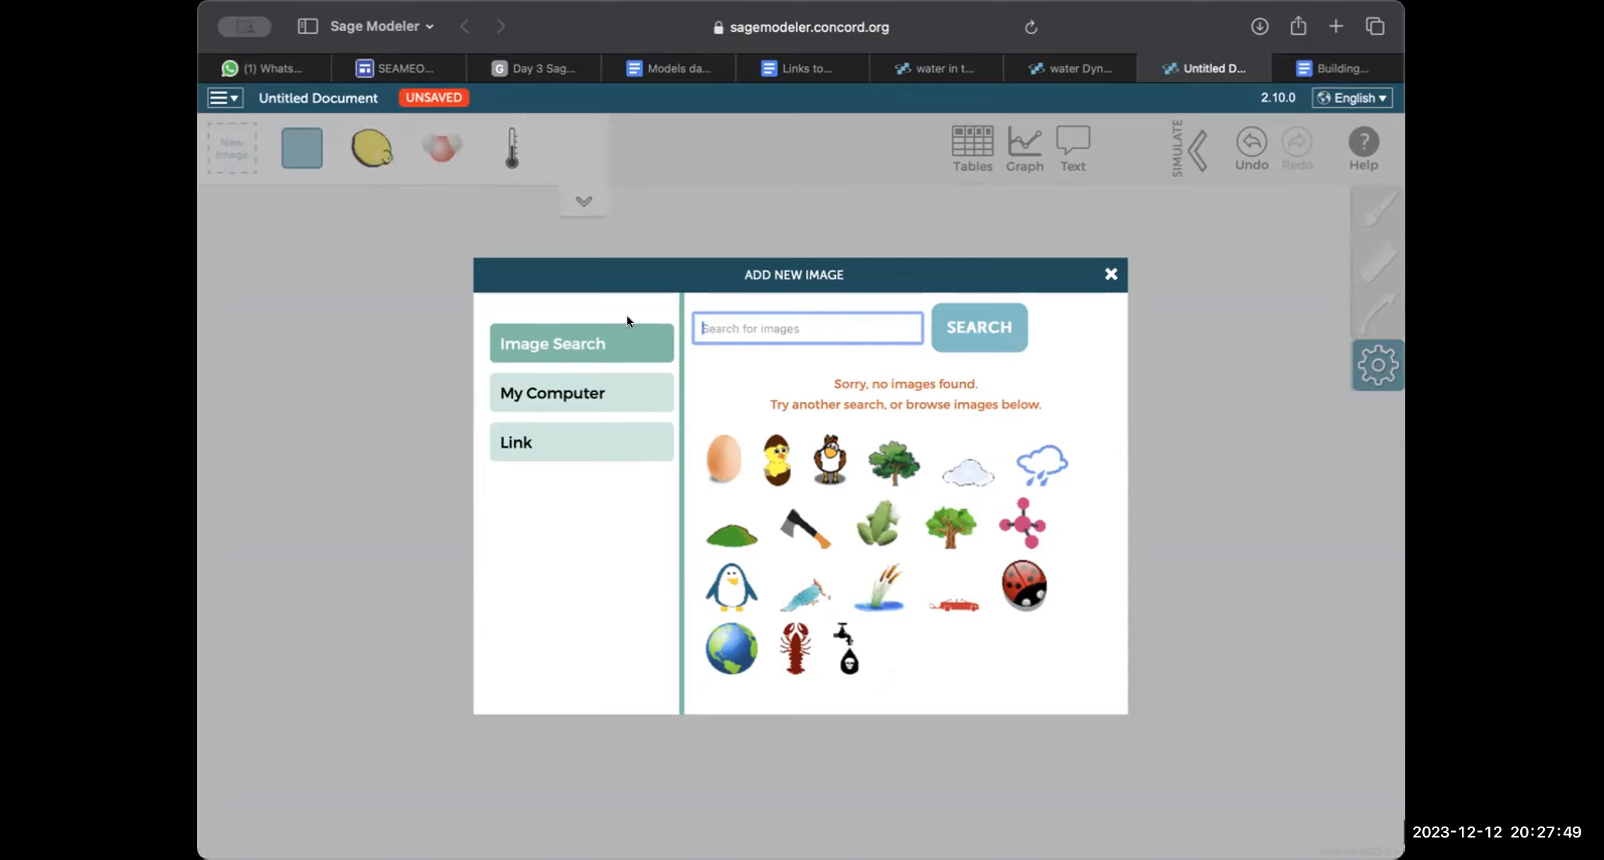
pyautogui.write('chemicals')
pyautogui.click(992, 333)
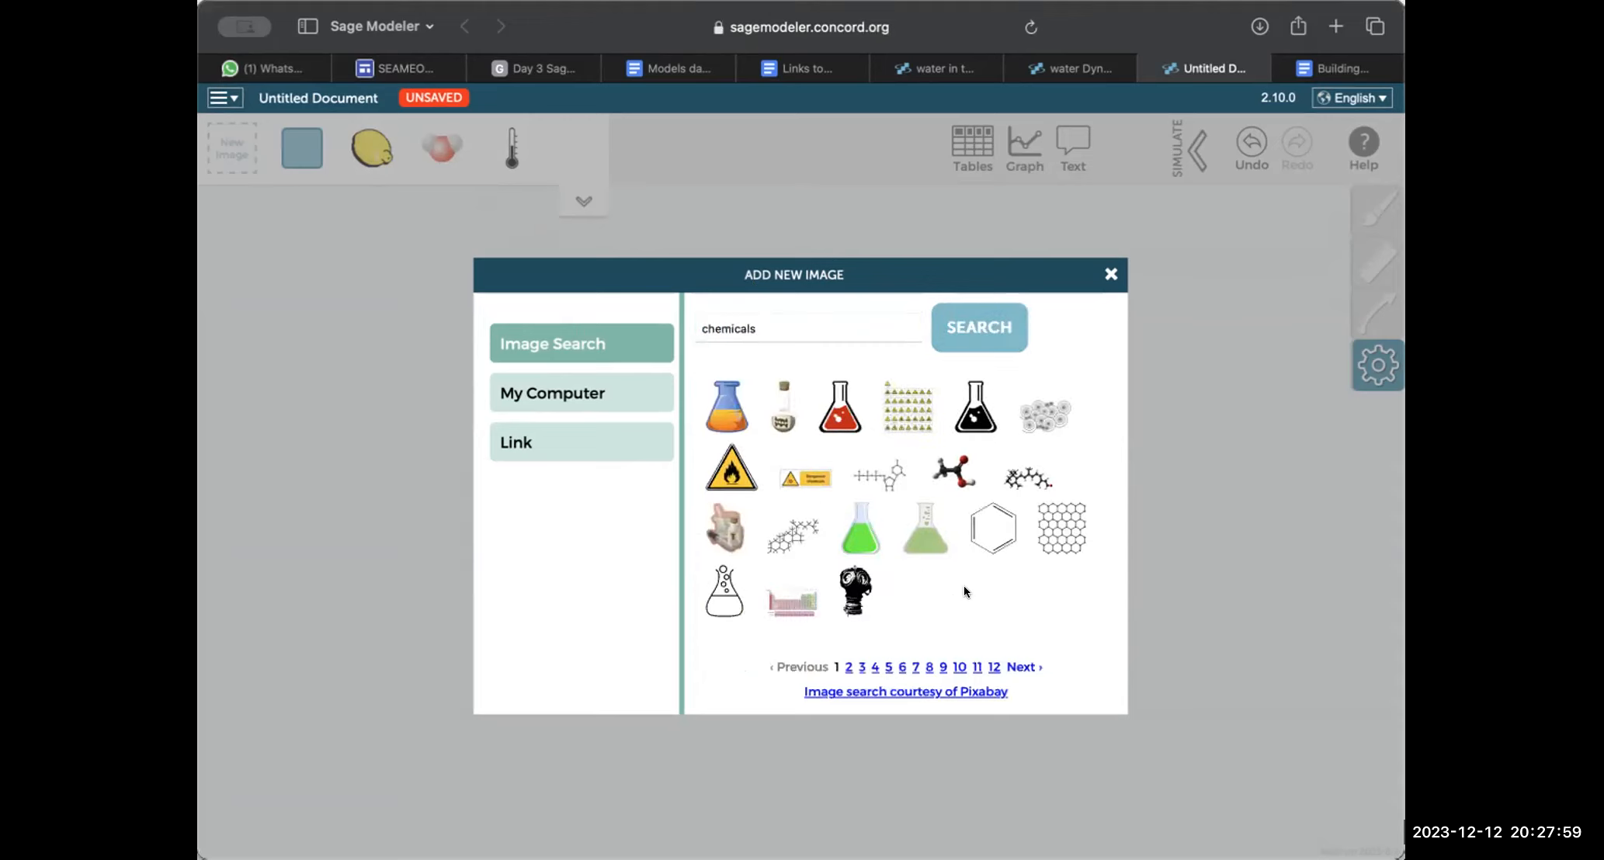
pyautogui.click(847, 667)
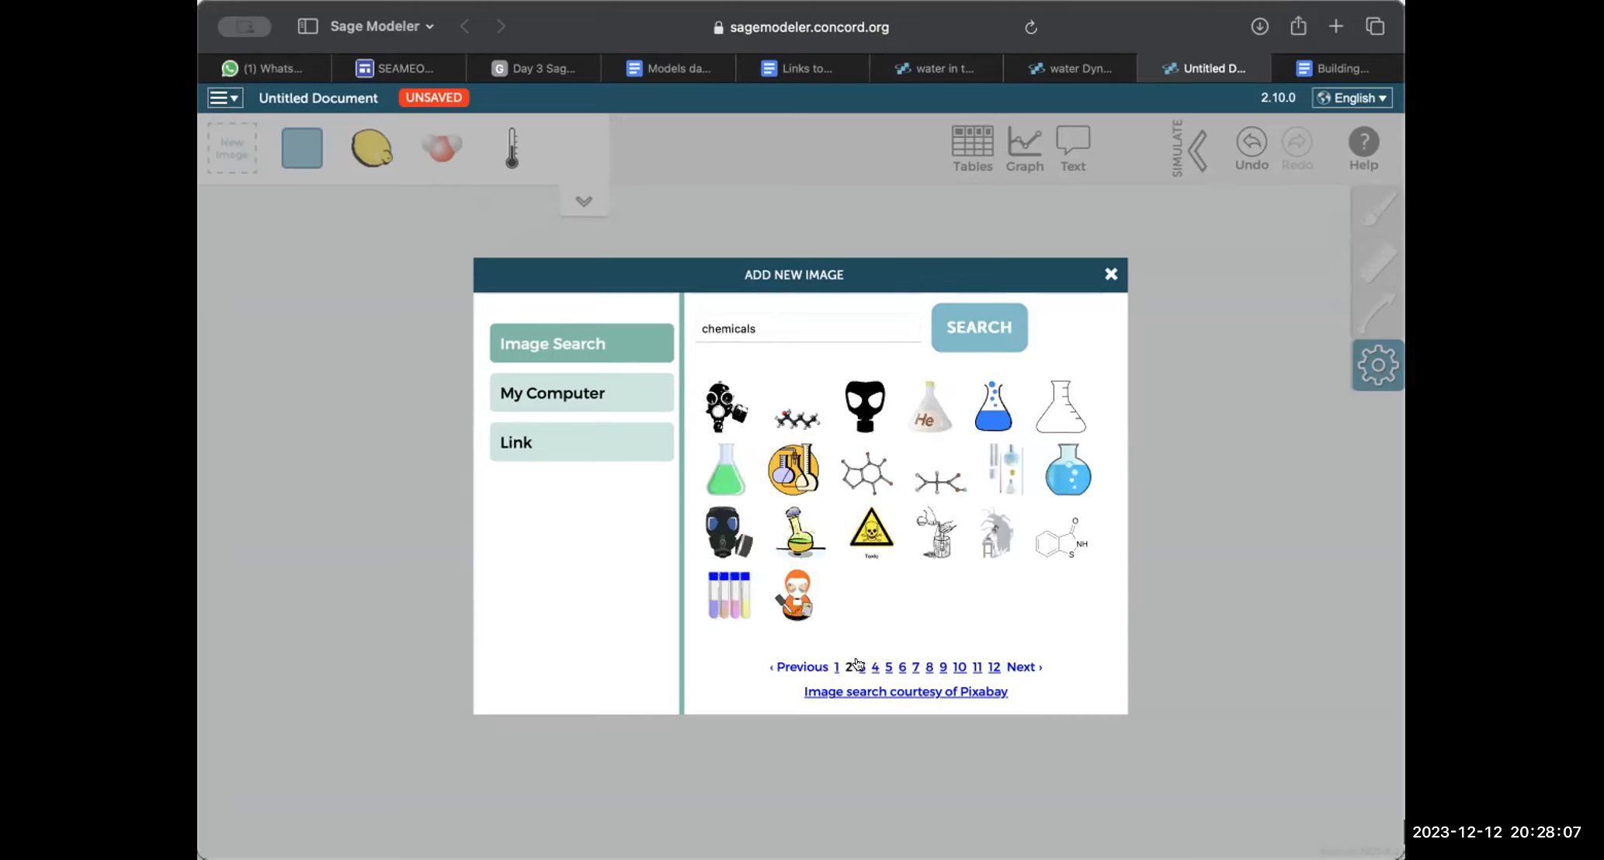
pyautogui.click(858, 665)
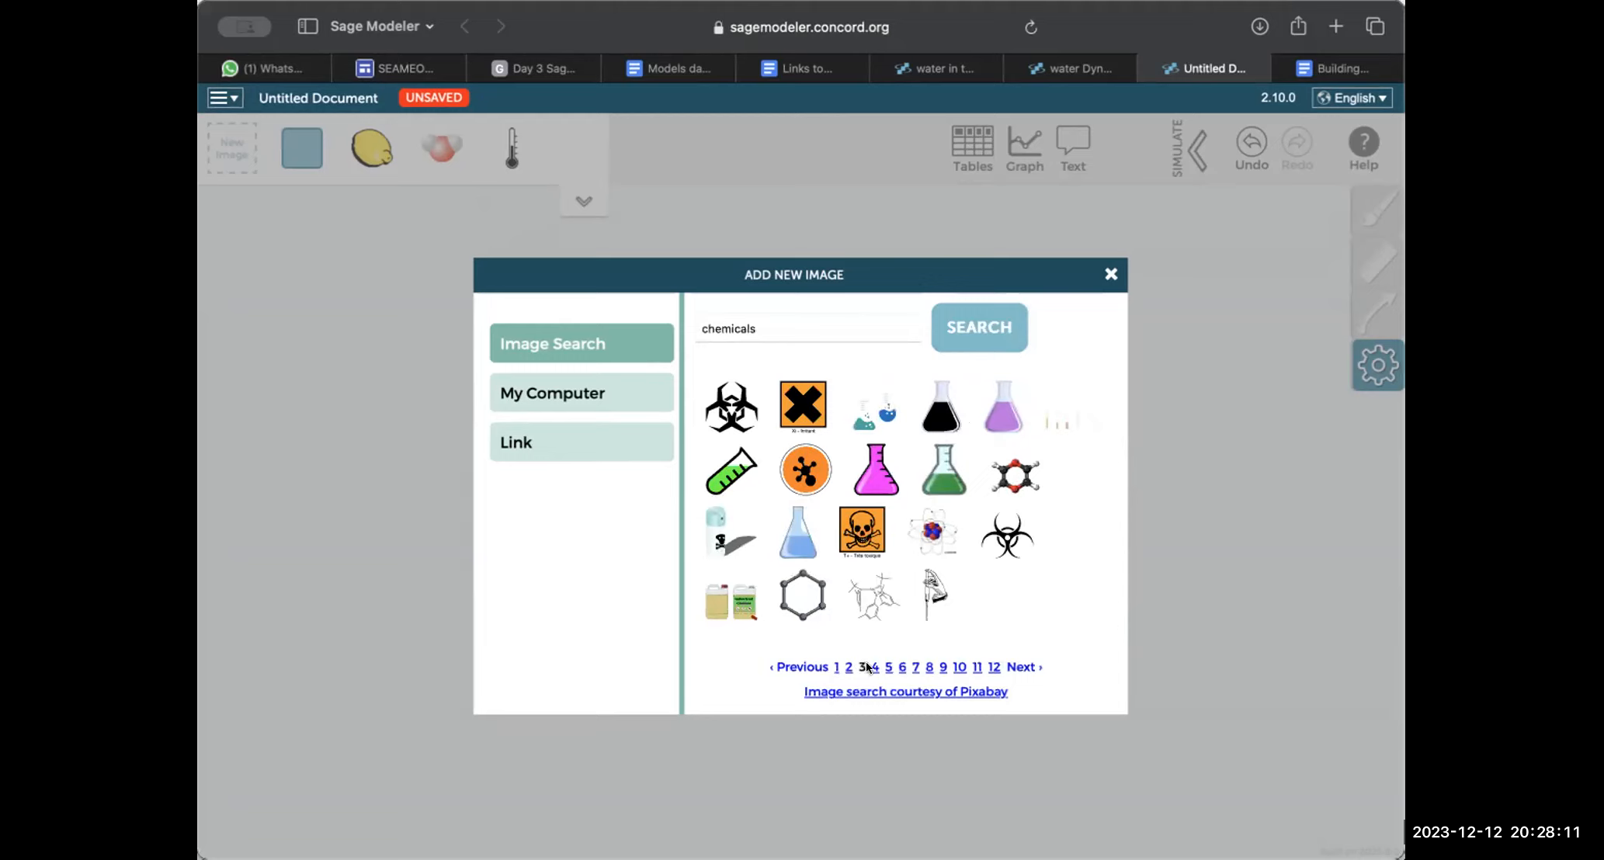
pyautogui.click(874, 666)
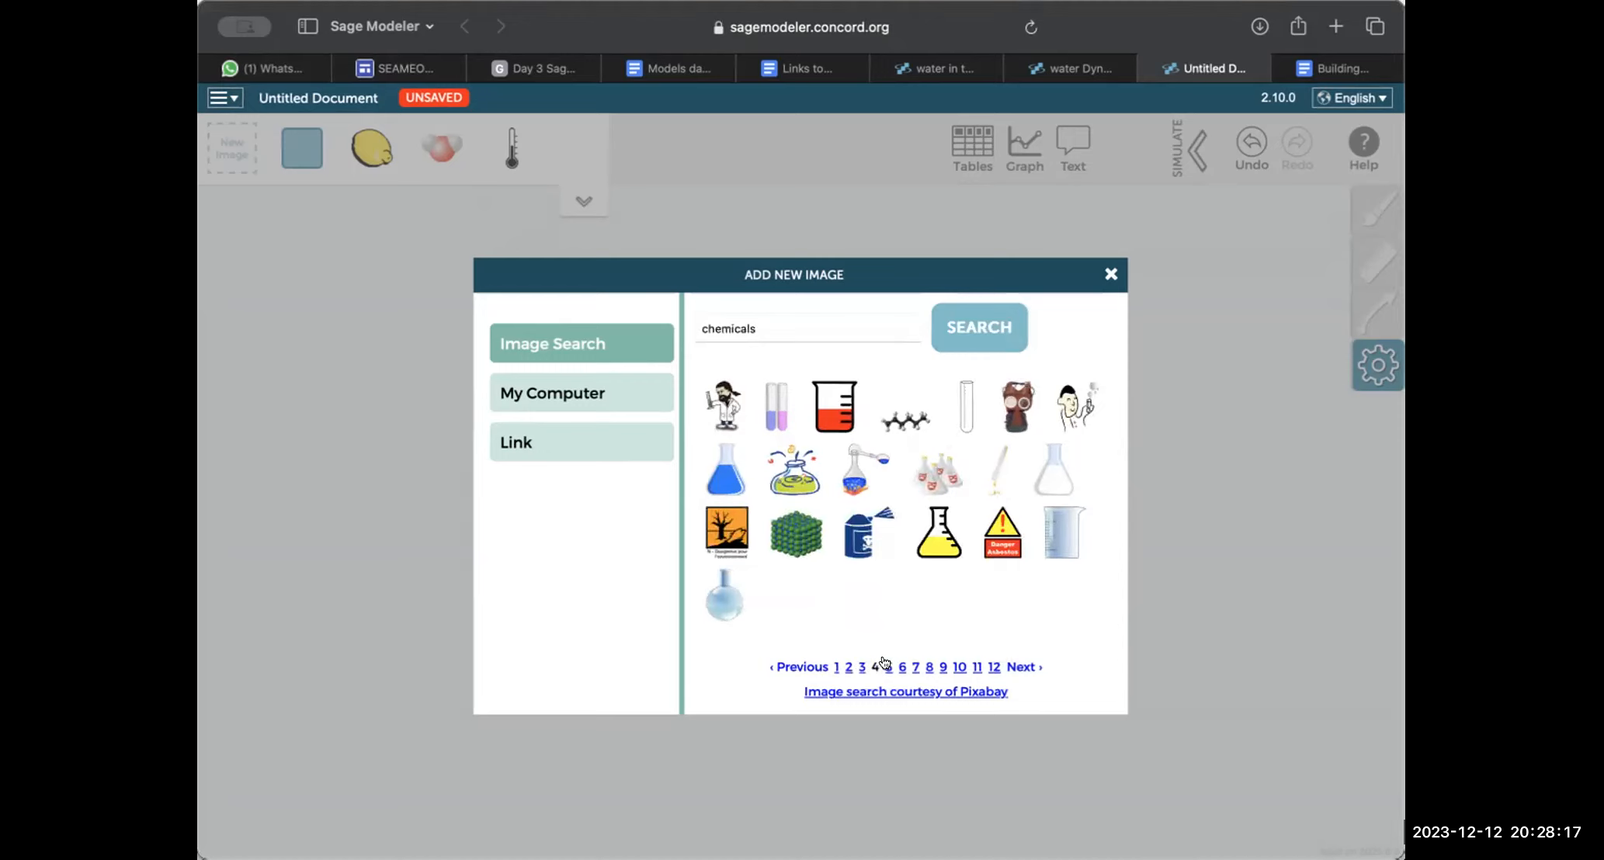
pyautogui.click(887, 666)
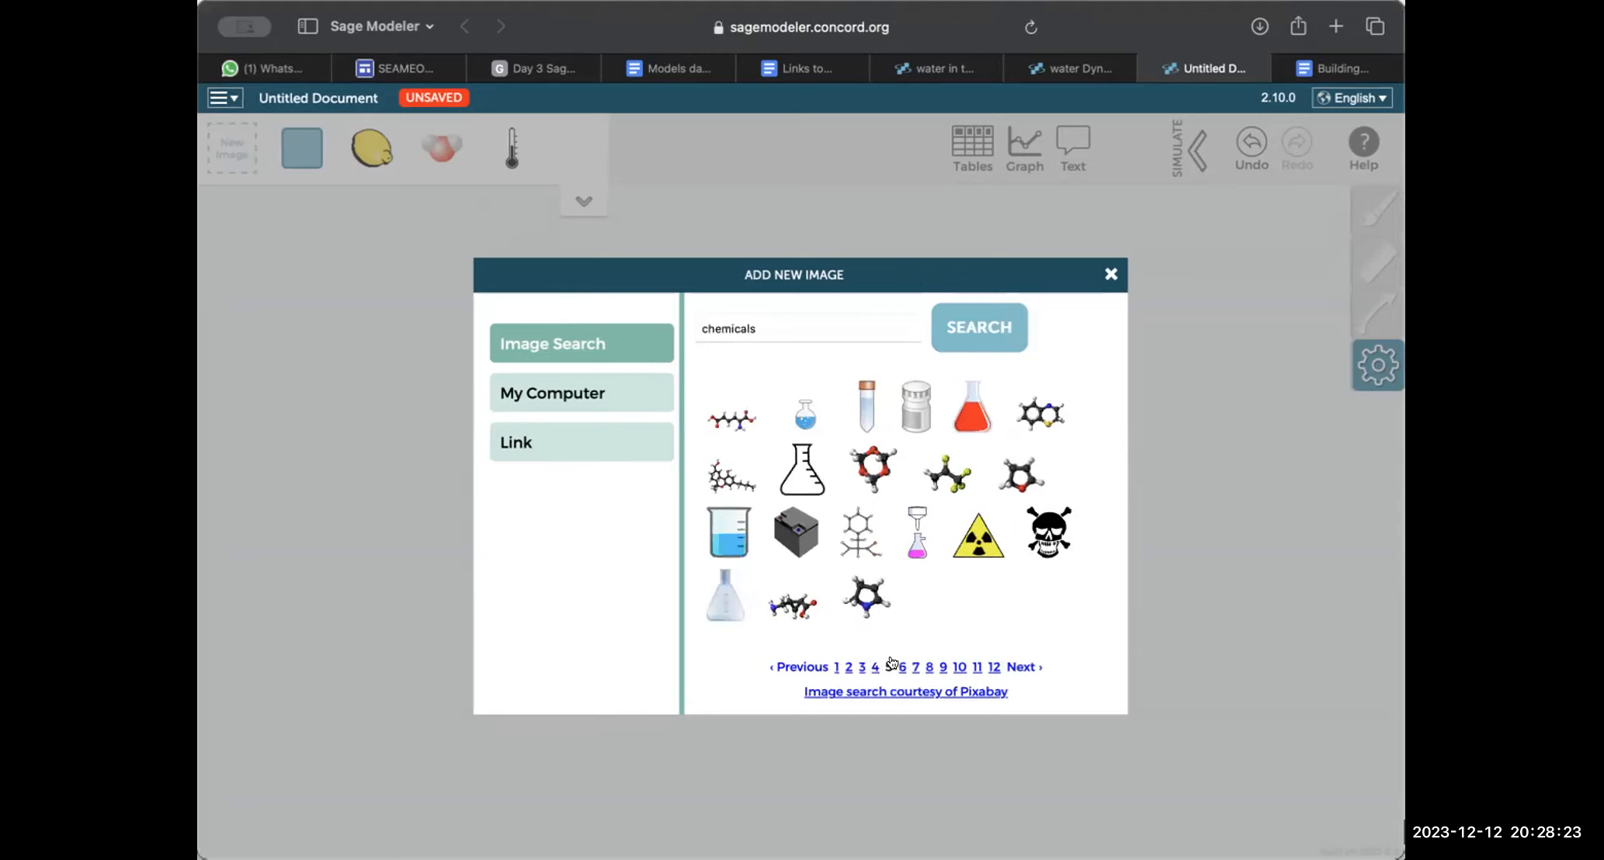
pyautogui.click(901, 665)
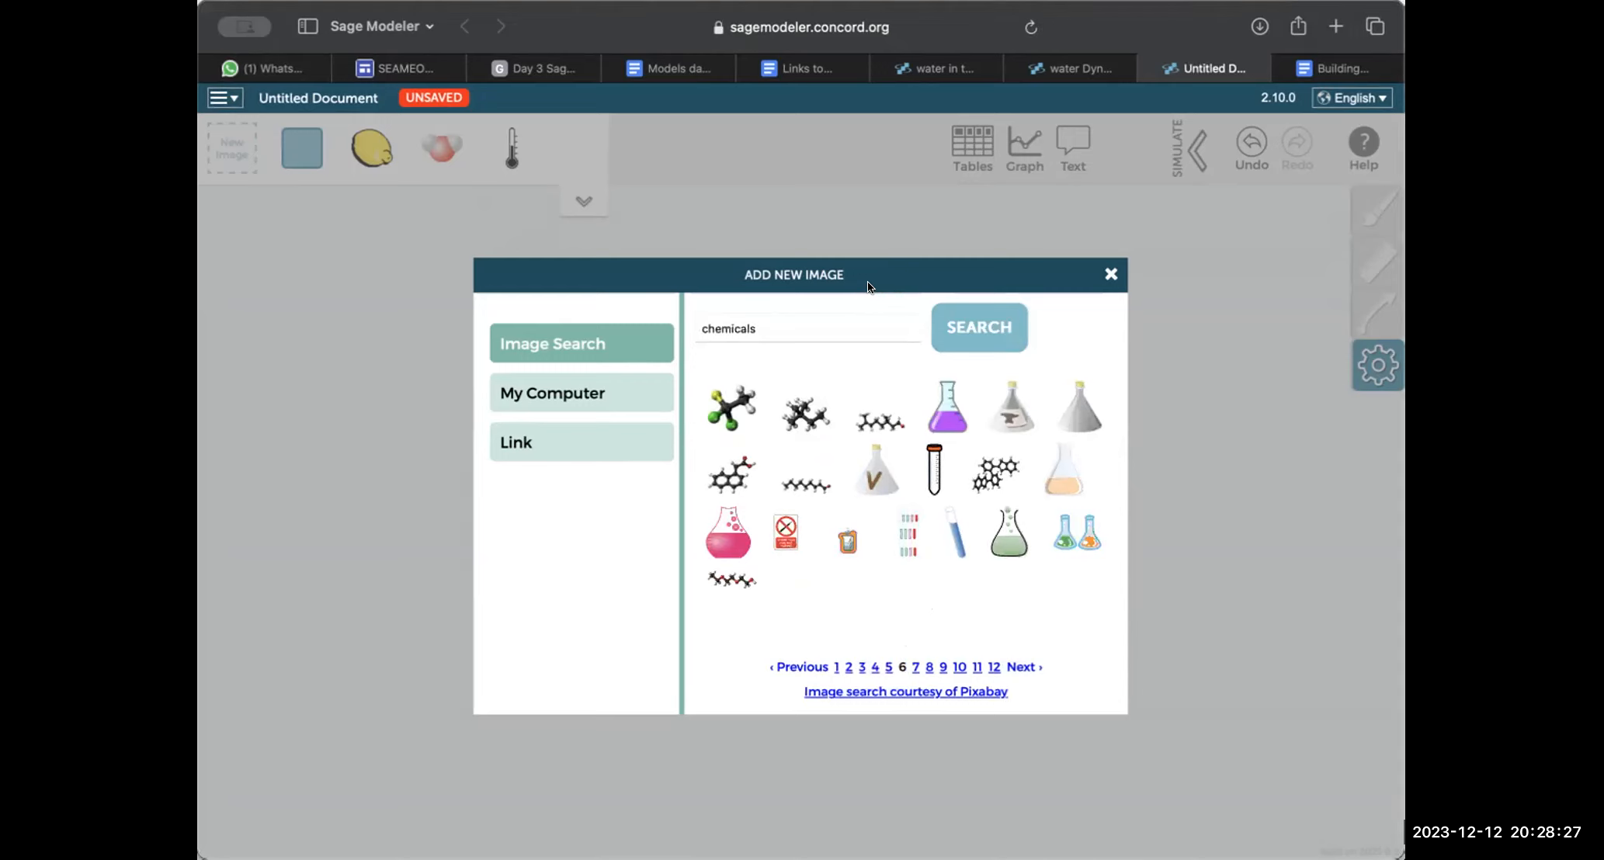
pyautogui.moveTo(886, 276); pyautogui.dragTo(961, 534)
pyautogui.click(896, 276)
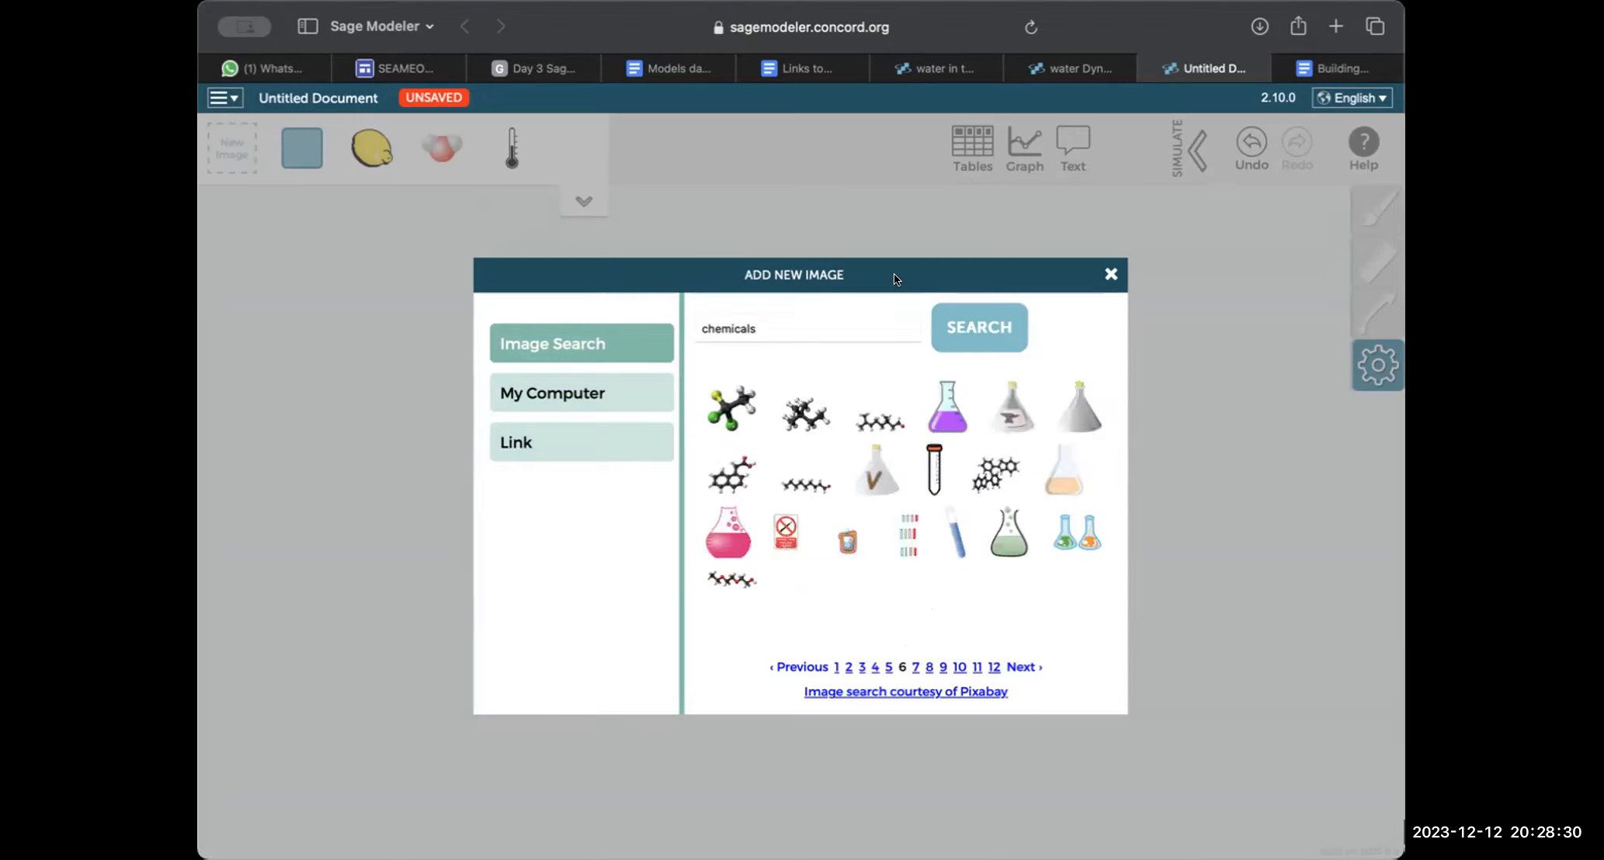
# - Replace the image search term with "turbidity" and run the search
pyautogui.click(785, 312)
pyautogui.doubleClick(816, 327)
pyautogui.press('BackSpace')
pyautogui.write('turbidity')
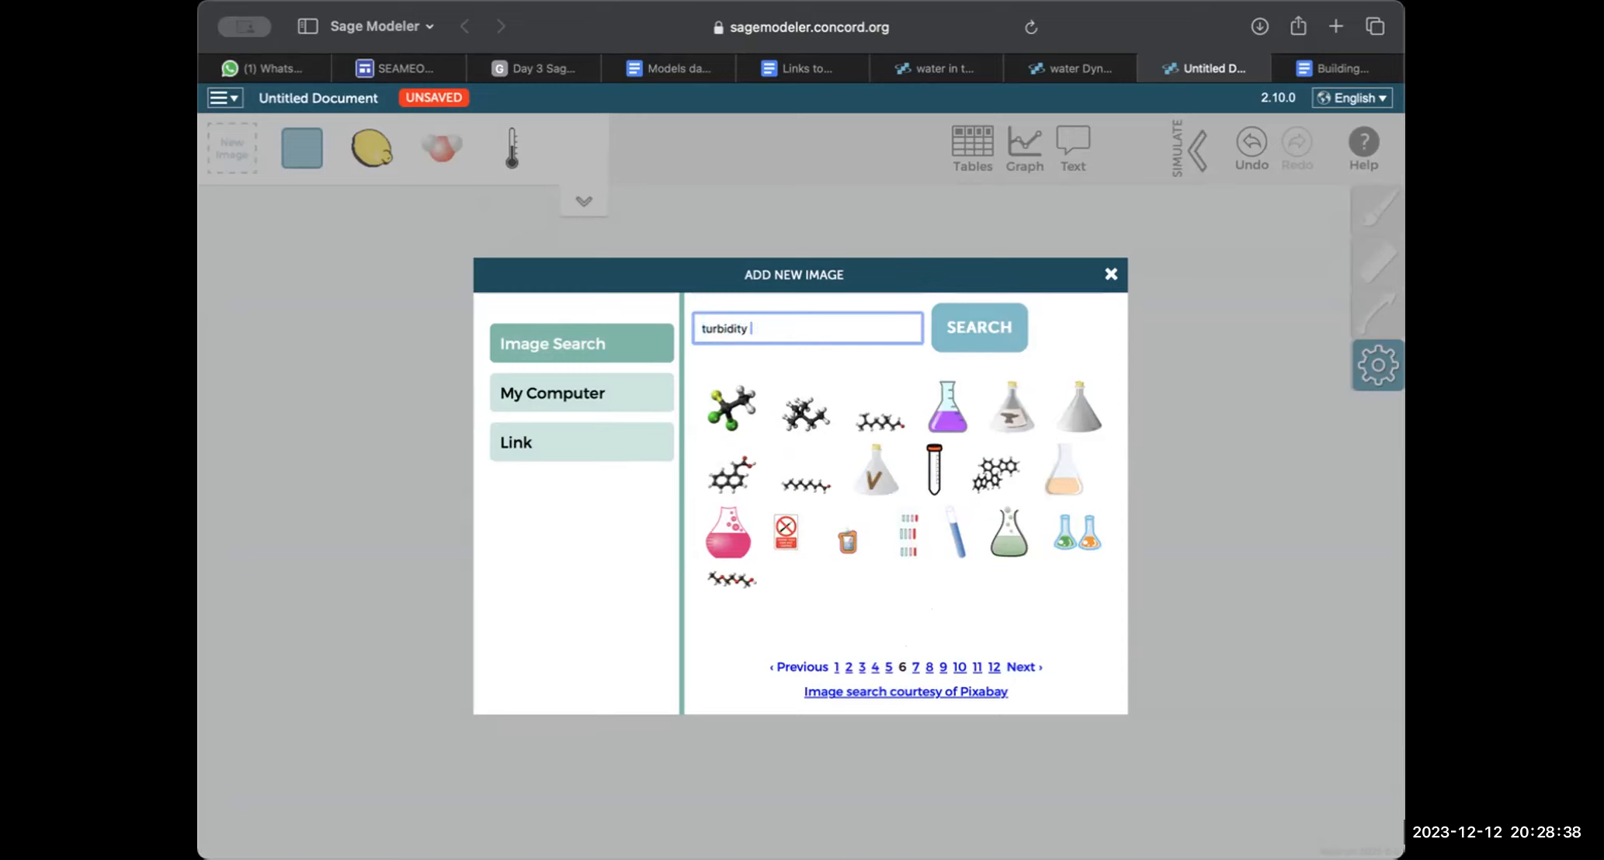
pyautogui.press('Return')
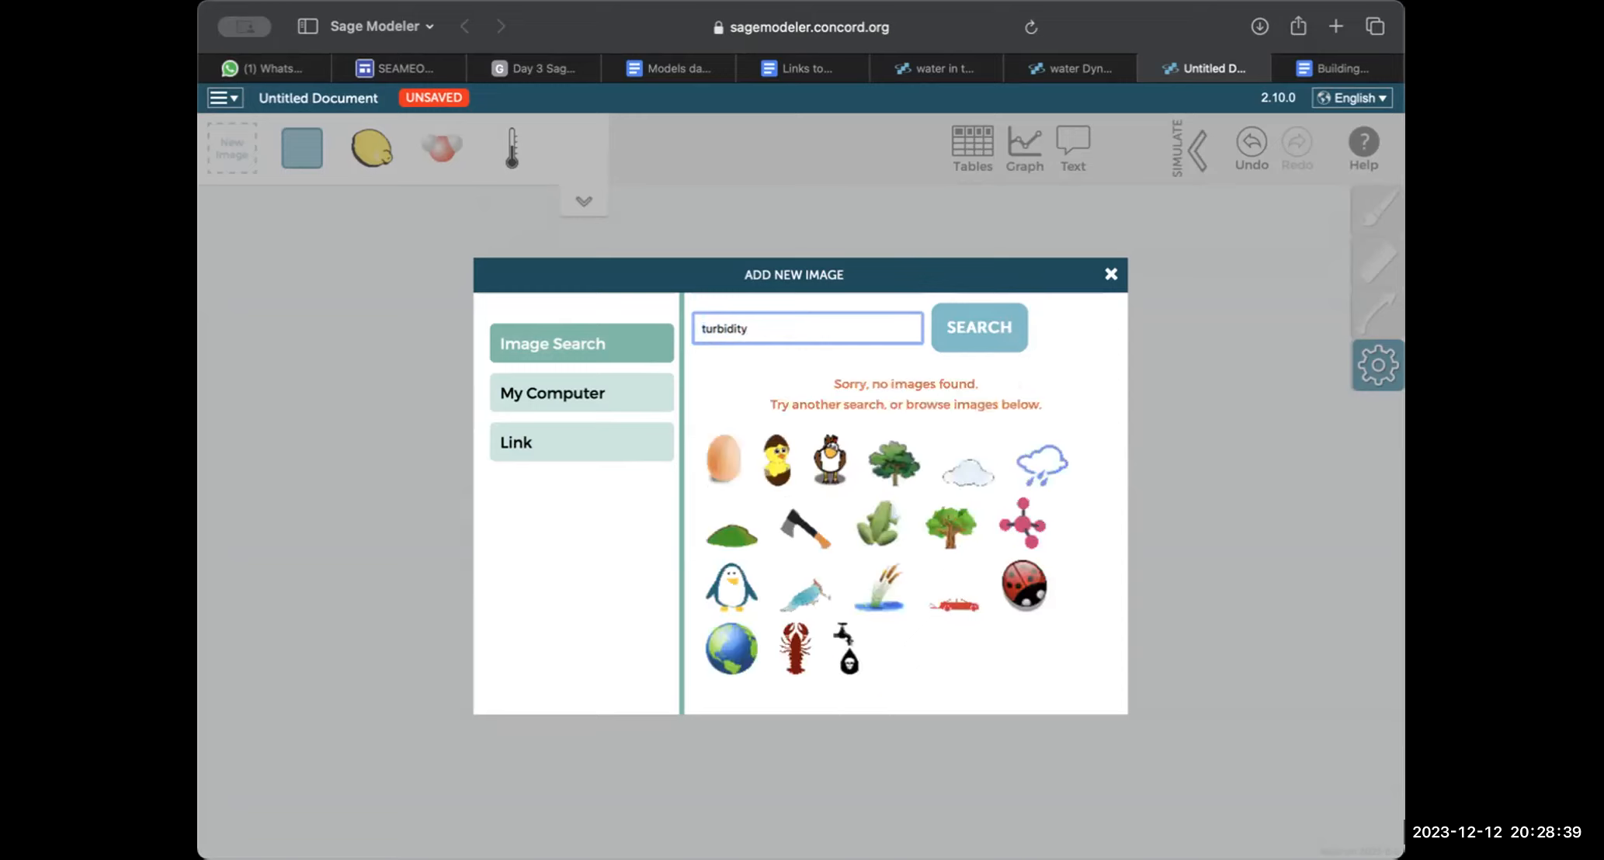
# - Search the images for "dirt" in place of "turbidity"
pyautogui.press('BackSpace')
pyautogui.press('BackSpace')
pyautogui.press('BackSpace')
pyautogui.press('BackSpace')
pyautogui.press('BackSpace')
pyautogui.press('BackSpace')
pyautogui.press('BackSpace')
pyautogui.press('BackSpace')
pyautogui.write('dir')
pyautogui.press('Return')
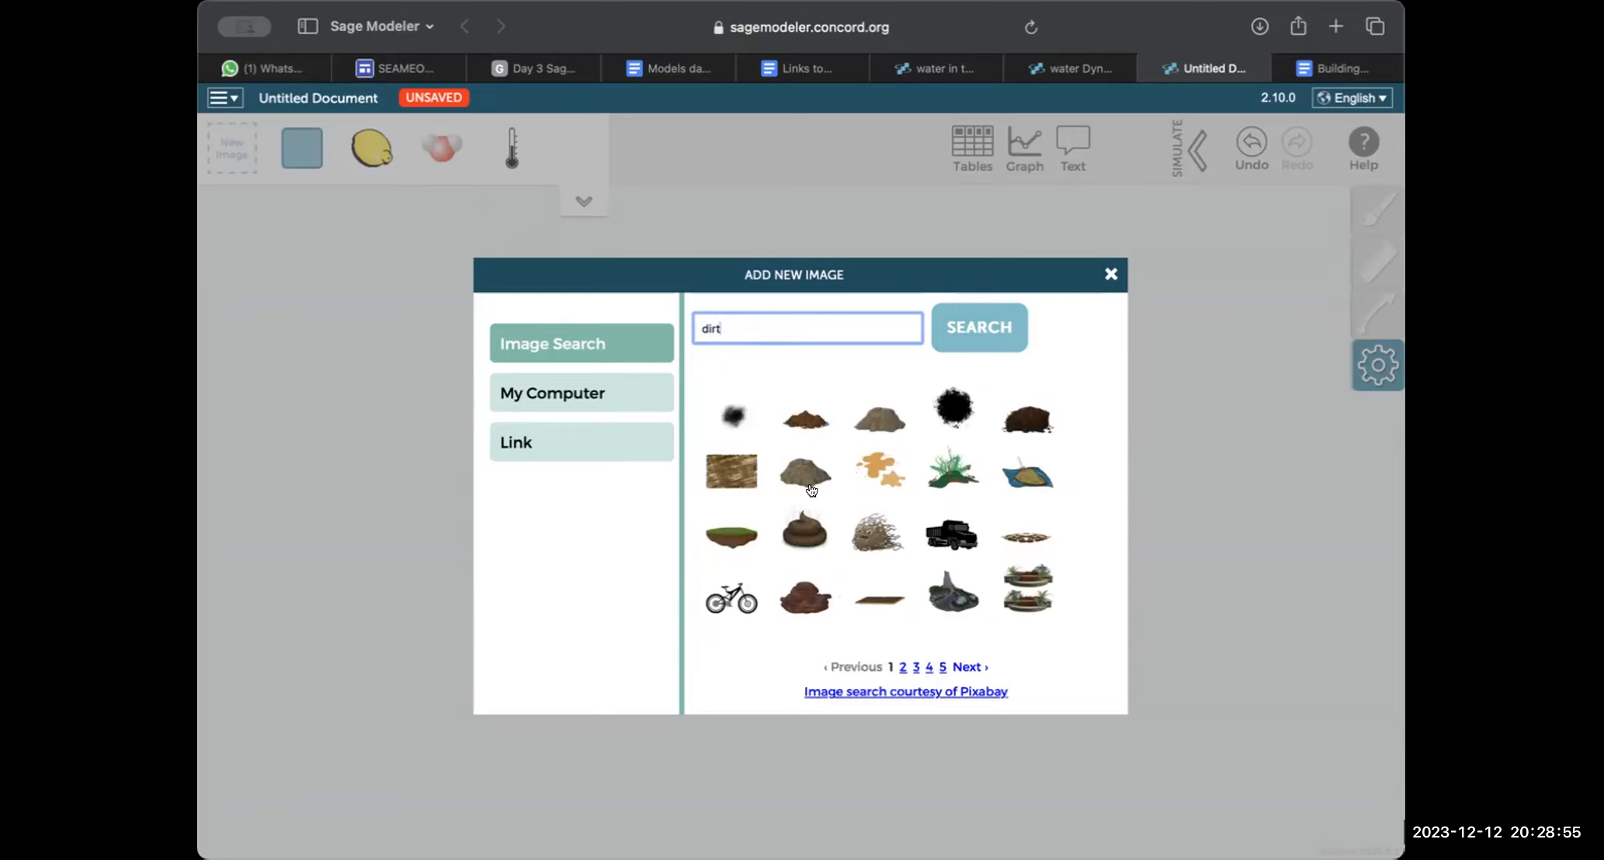
# - Clear the search term, search for "dirt" again and look through result pages 2 to 5
pyautogui.press('BackSpace')
pyautogui.press('BackSpace')
pyautogui.press('BackSpace')
pyautogui.press('BackSpace')
pyautogui.click(902, 667)
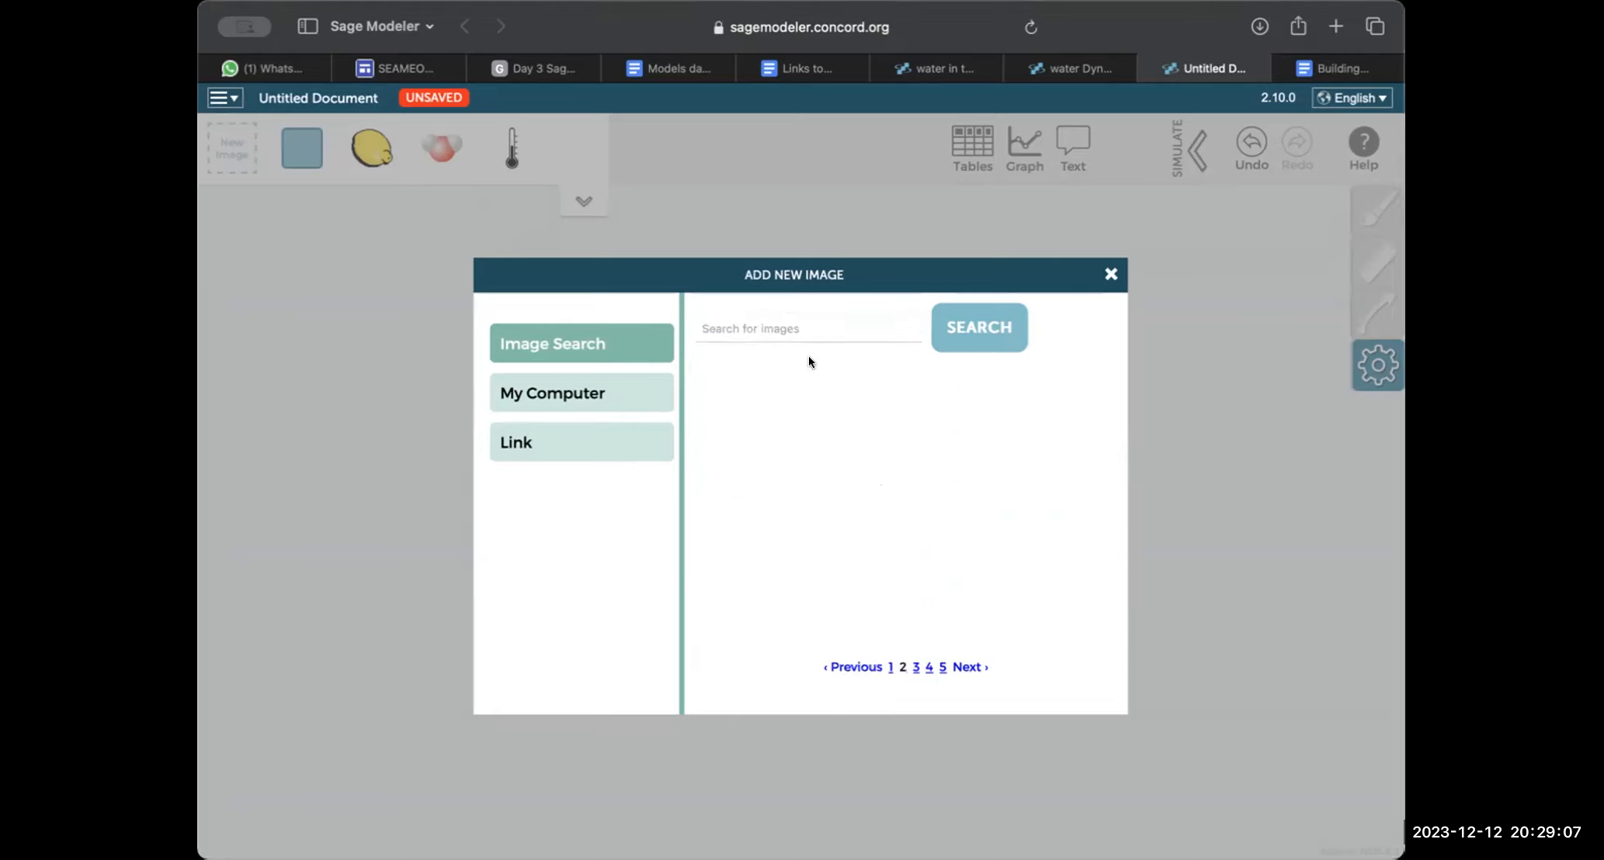
pyautogui.click(769, 325)
pyautogui.write('dirt')
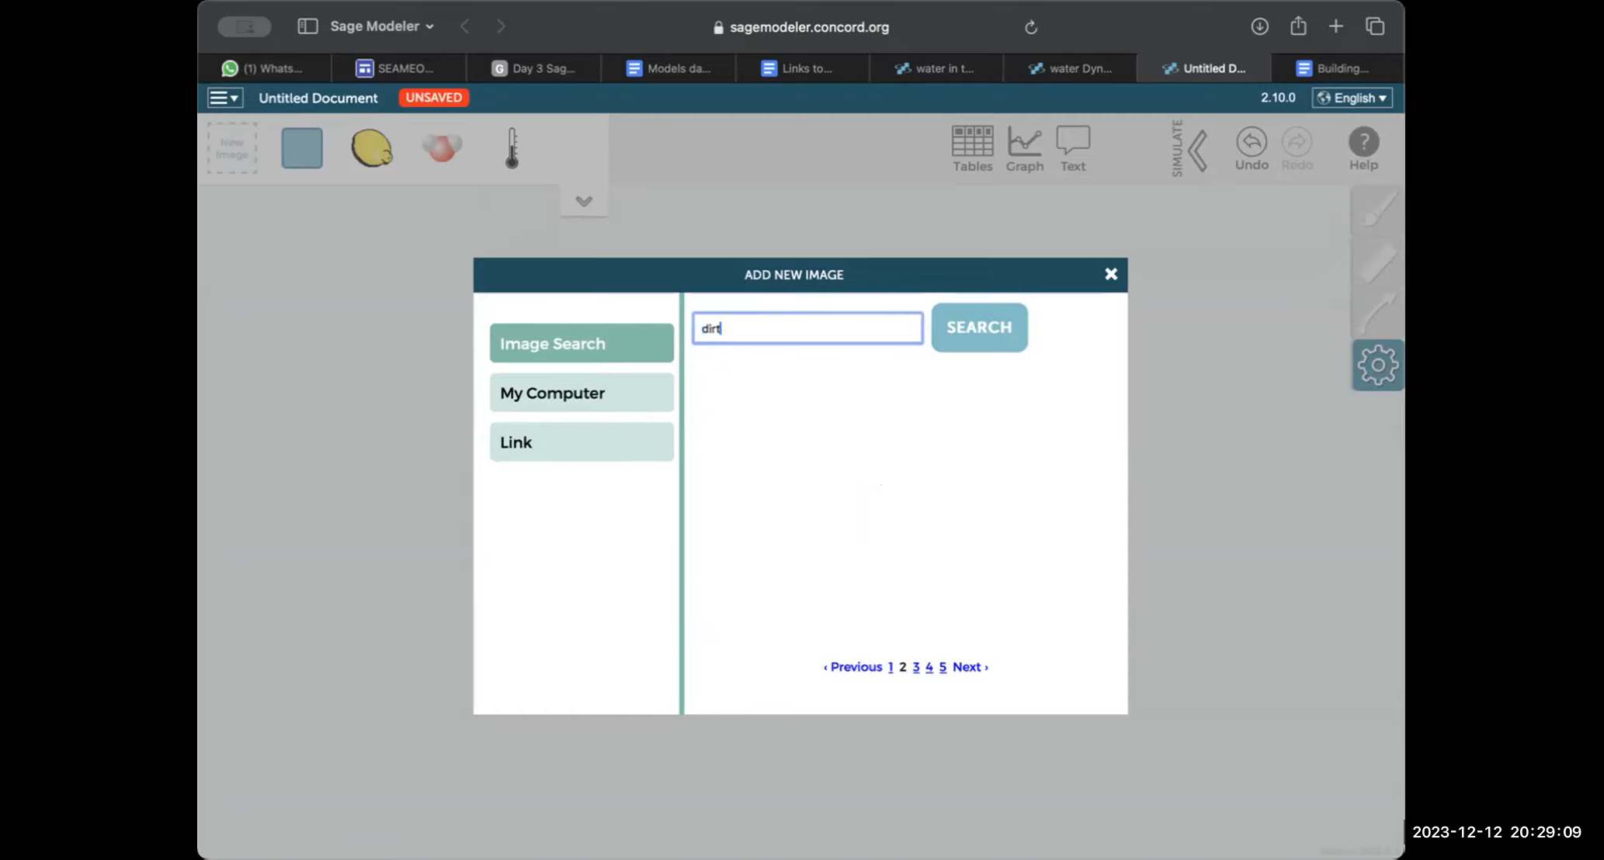
pyautogui.press('Return')
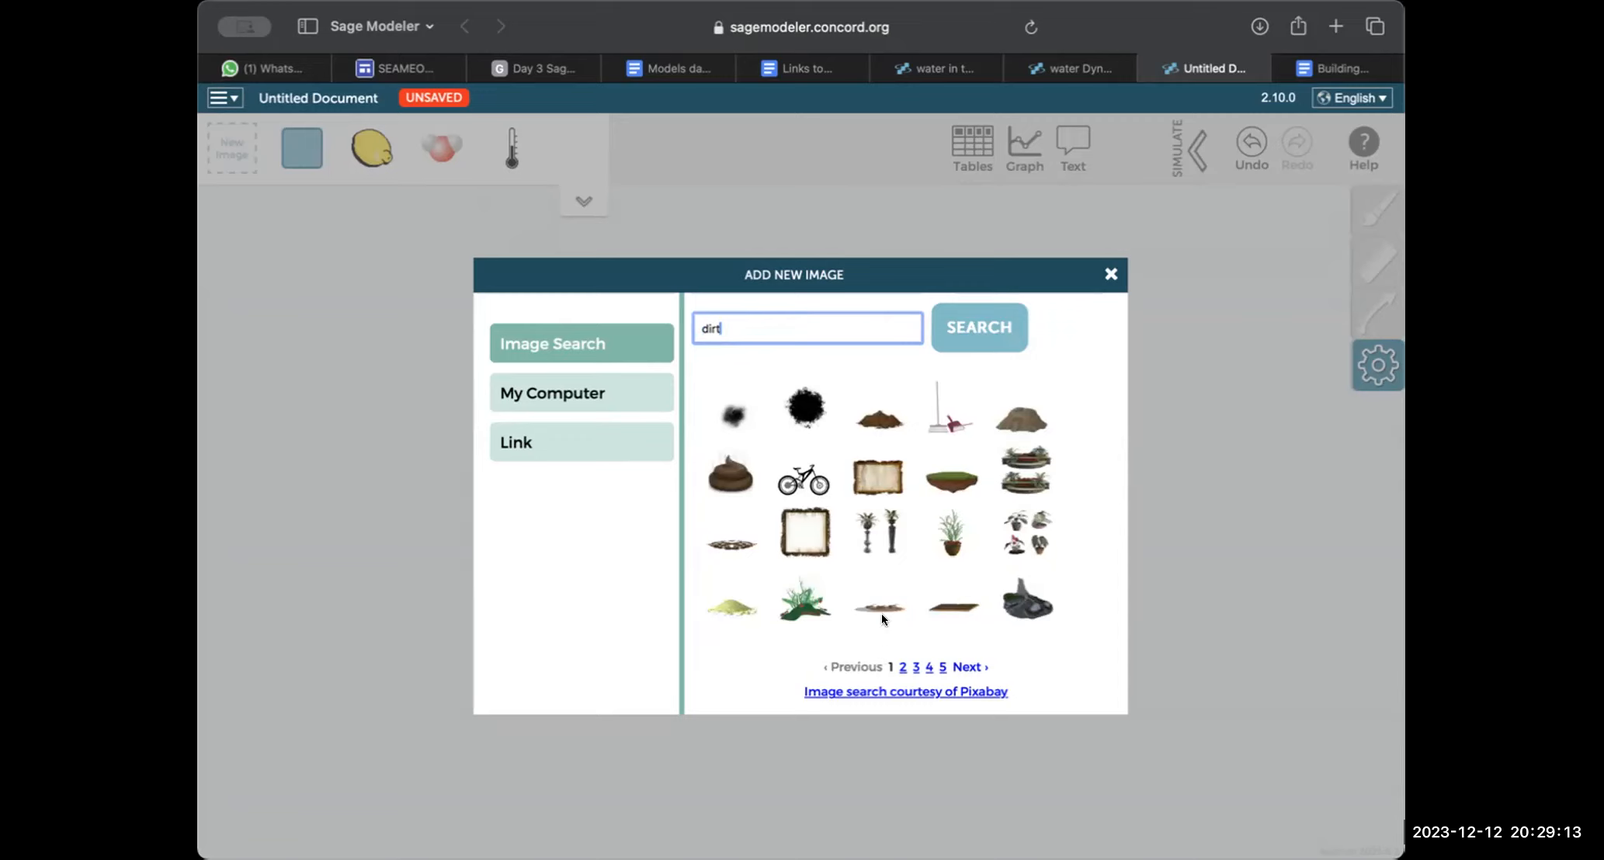
pyautogui.click(901, 668)
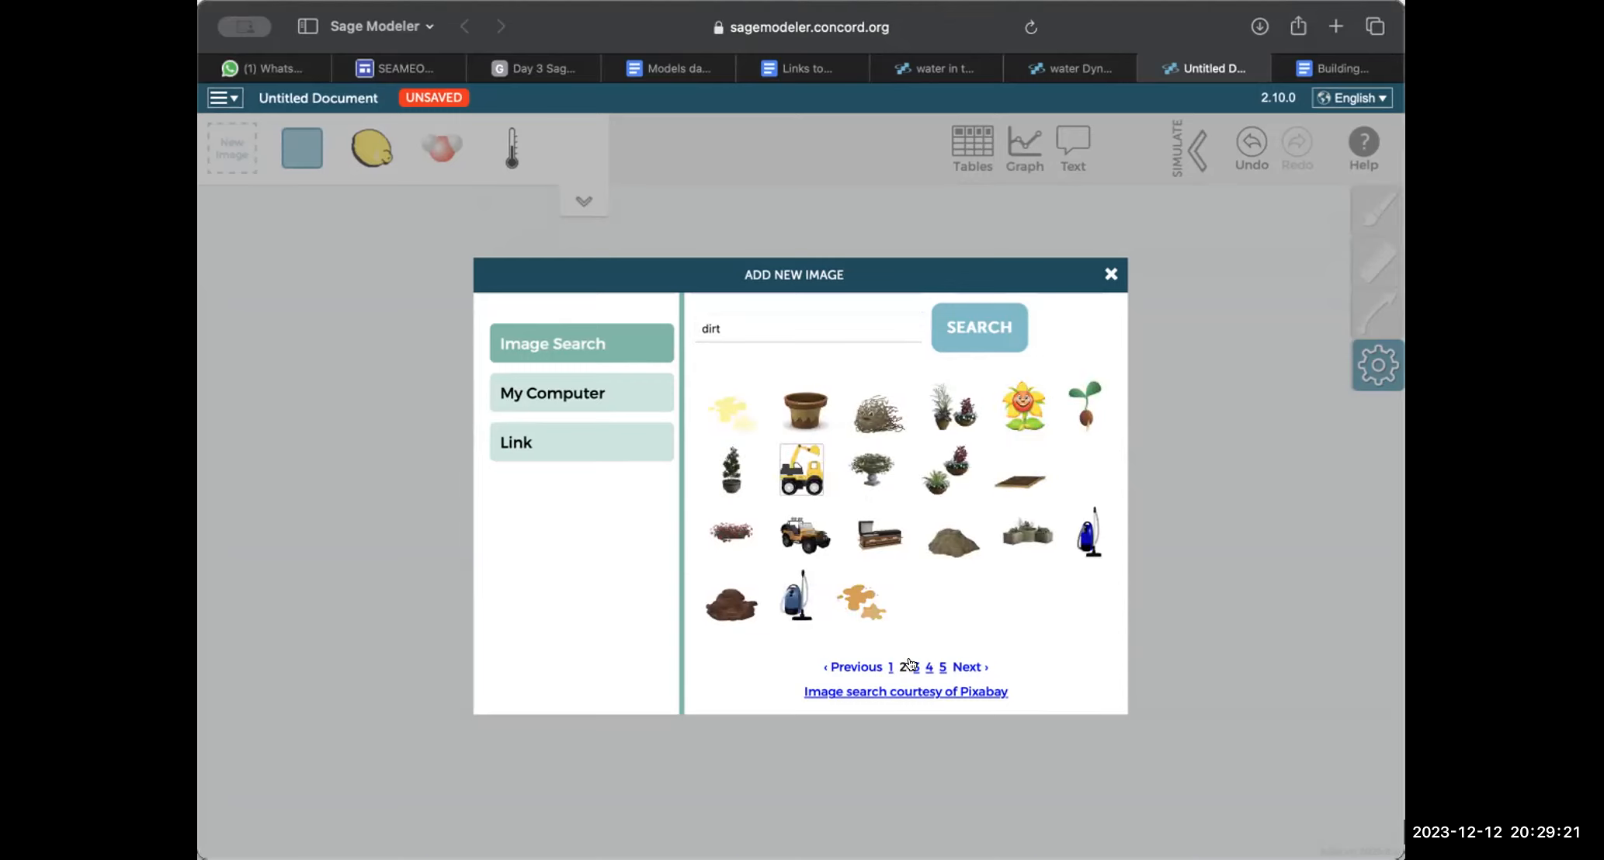
pyautogui.click(910, 666)
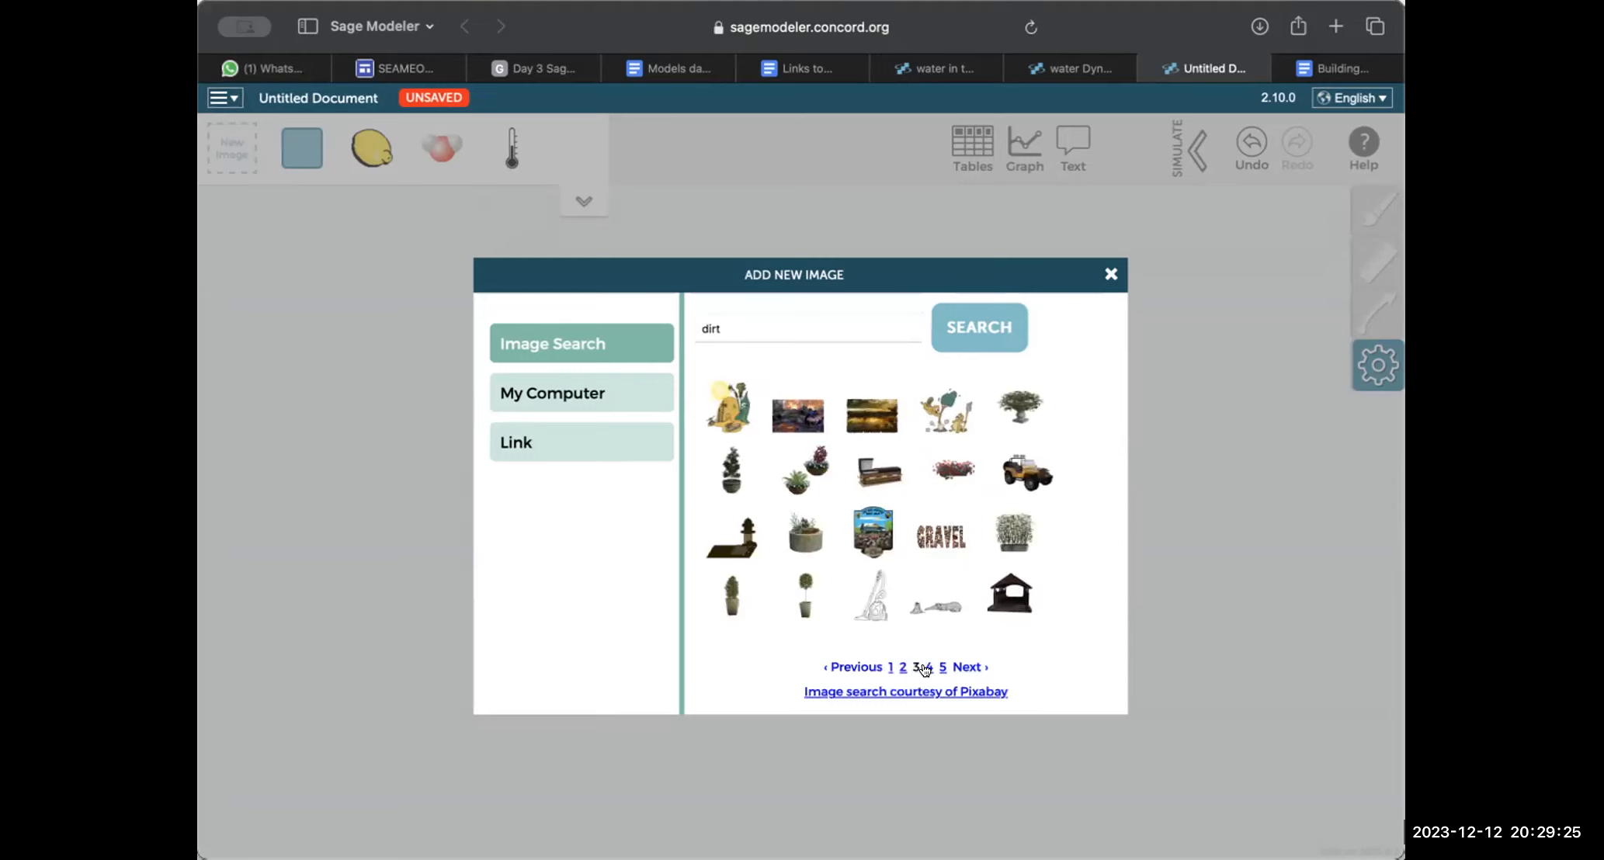
pyautogui.click(924, 668)
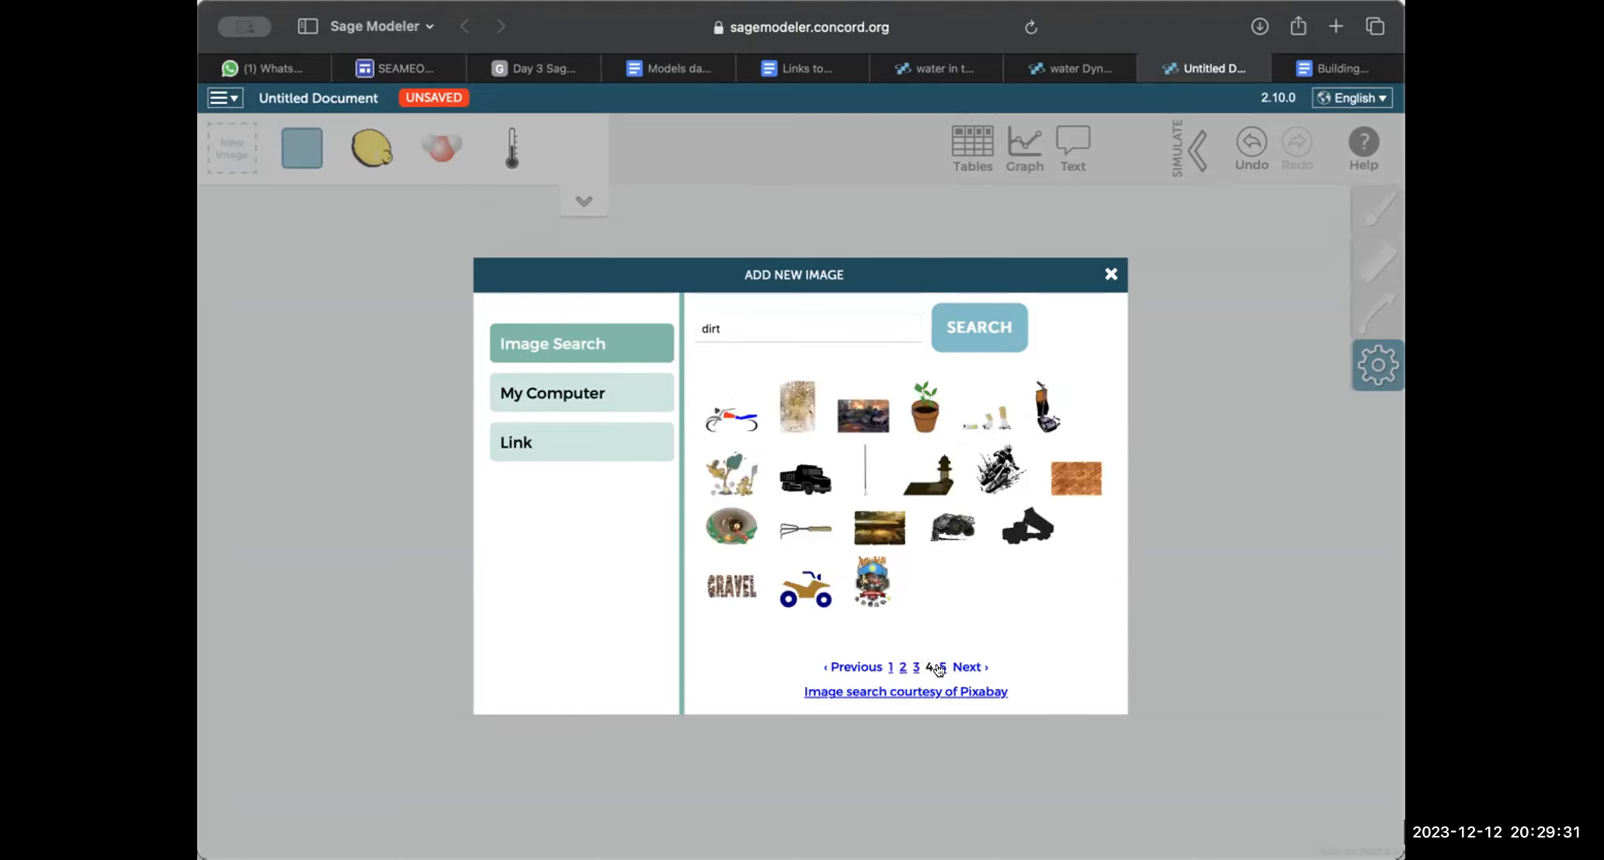
pyautogui.click(939, 666)
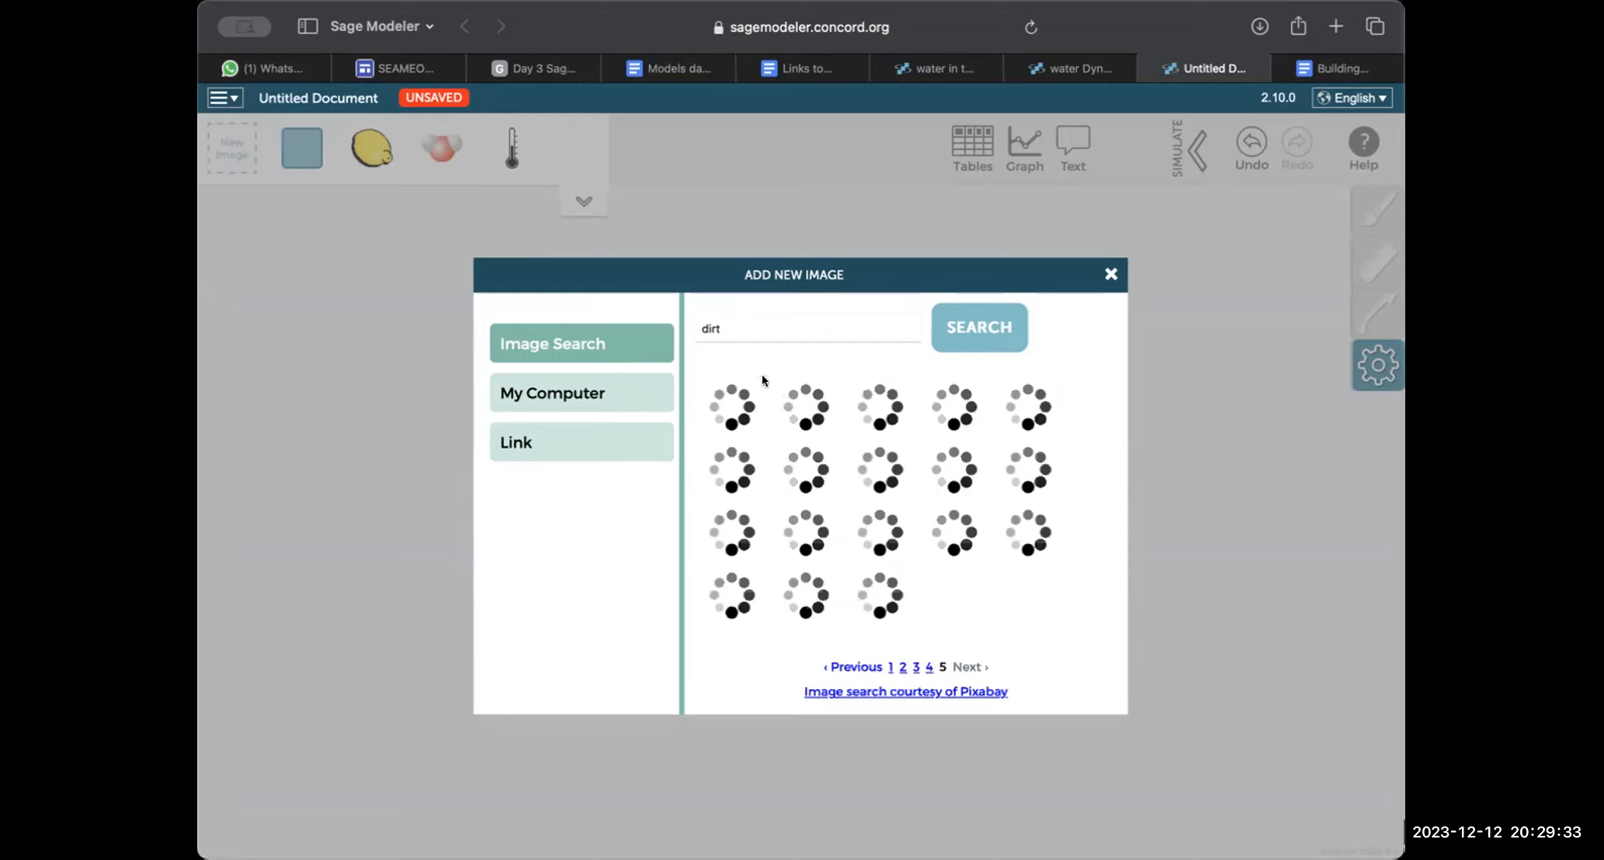
# - Replace the search term with "unclen water" and run the image search
pyautogui.doubleClick(711, 328)
pyautogui.press('BackSpace')
pyautogui.write('un')
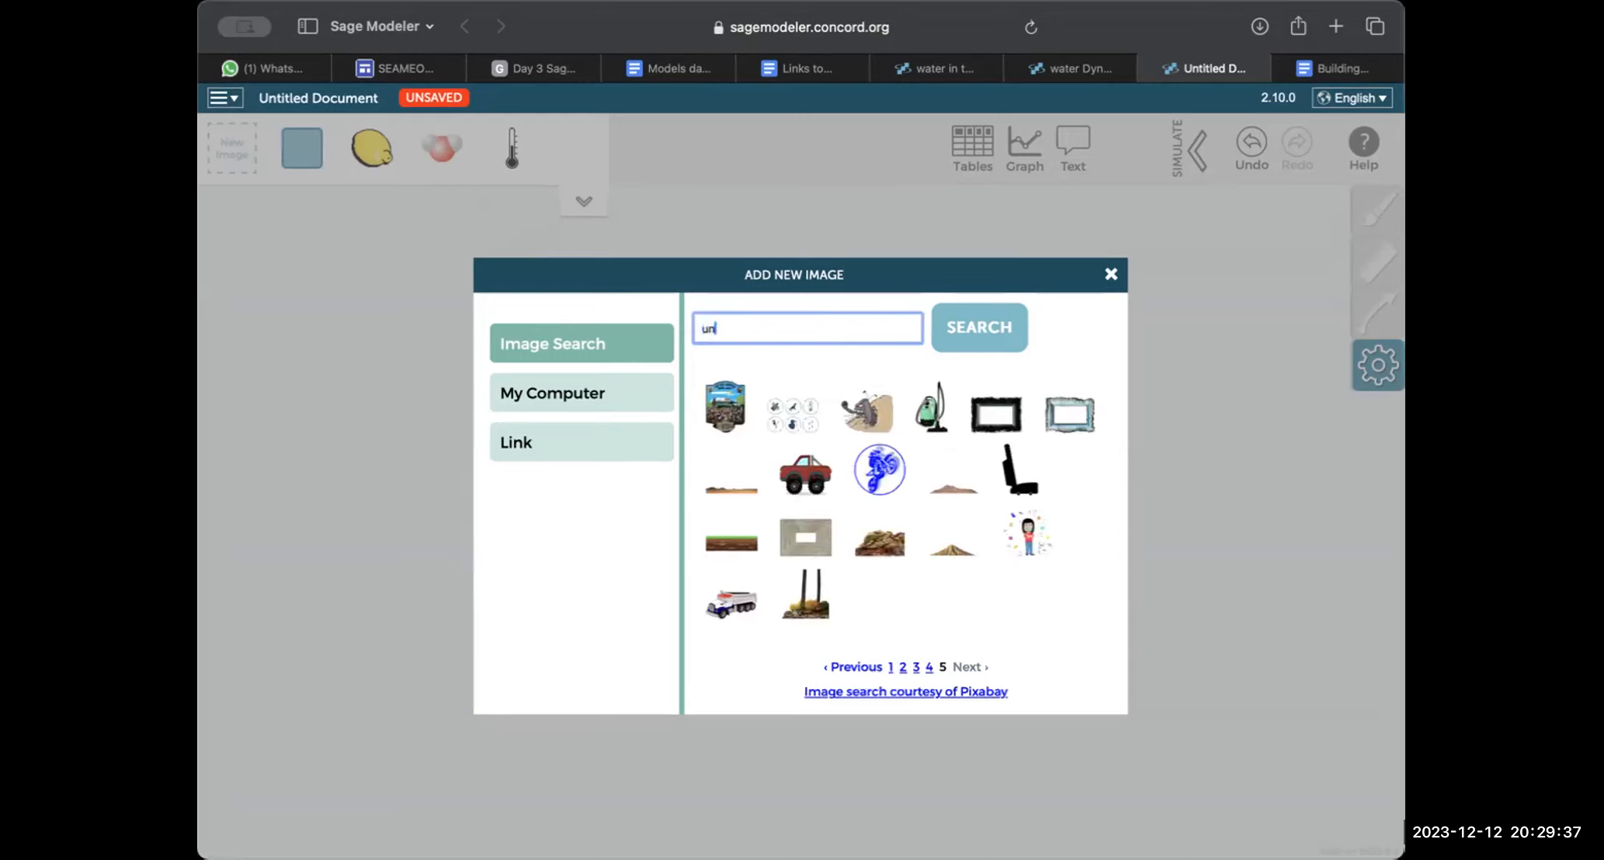
pyautogui.write('cle water')
pyautogui.click(734, 329)
pyautogui.press('BackSpace')
pyautogui.write('n')
pyautogui.press('Return')
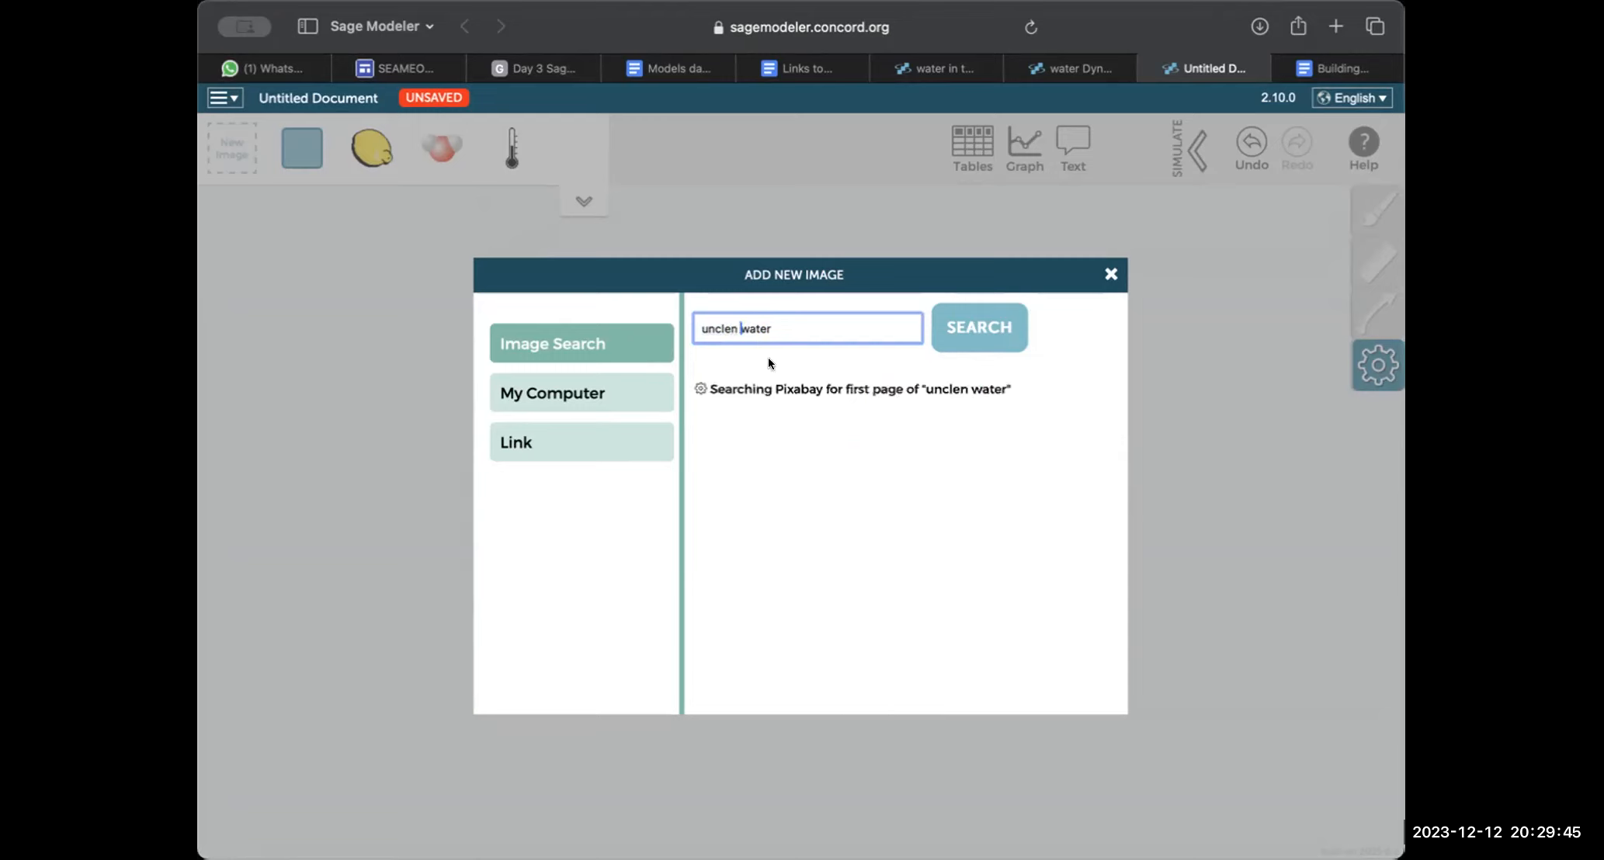
# - Search for "dirty water", add the coloured jar with paintbrushes to the palette and close the Add New Image dialog
pyautogui.moveTo(737, 326); pyautogui.dragTo(664, 329)
pyautogui.press('BackSpace')
pyautogui.write('dirty')
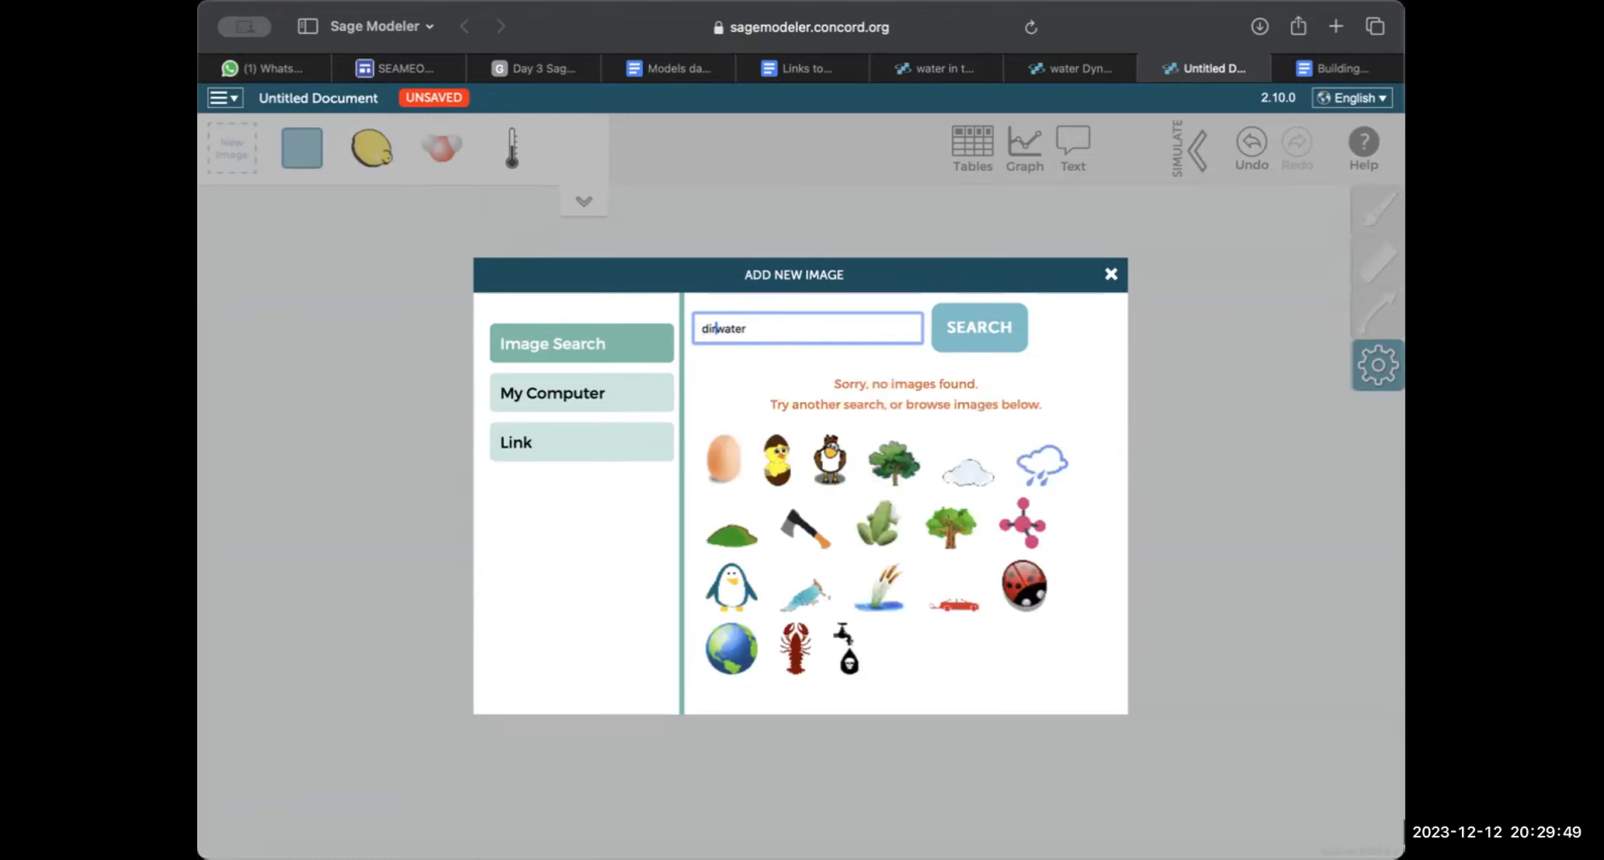
pyautogui.press('Return')
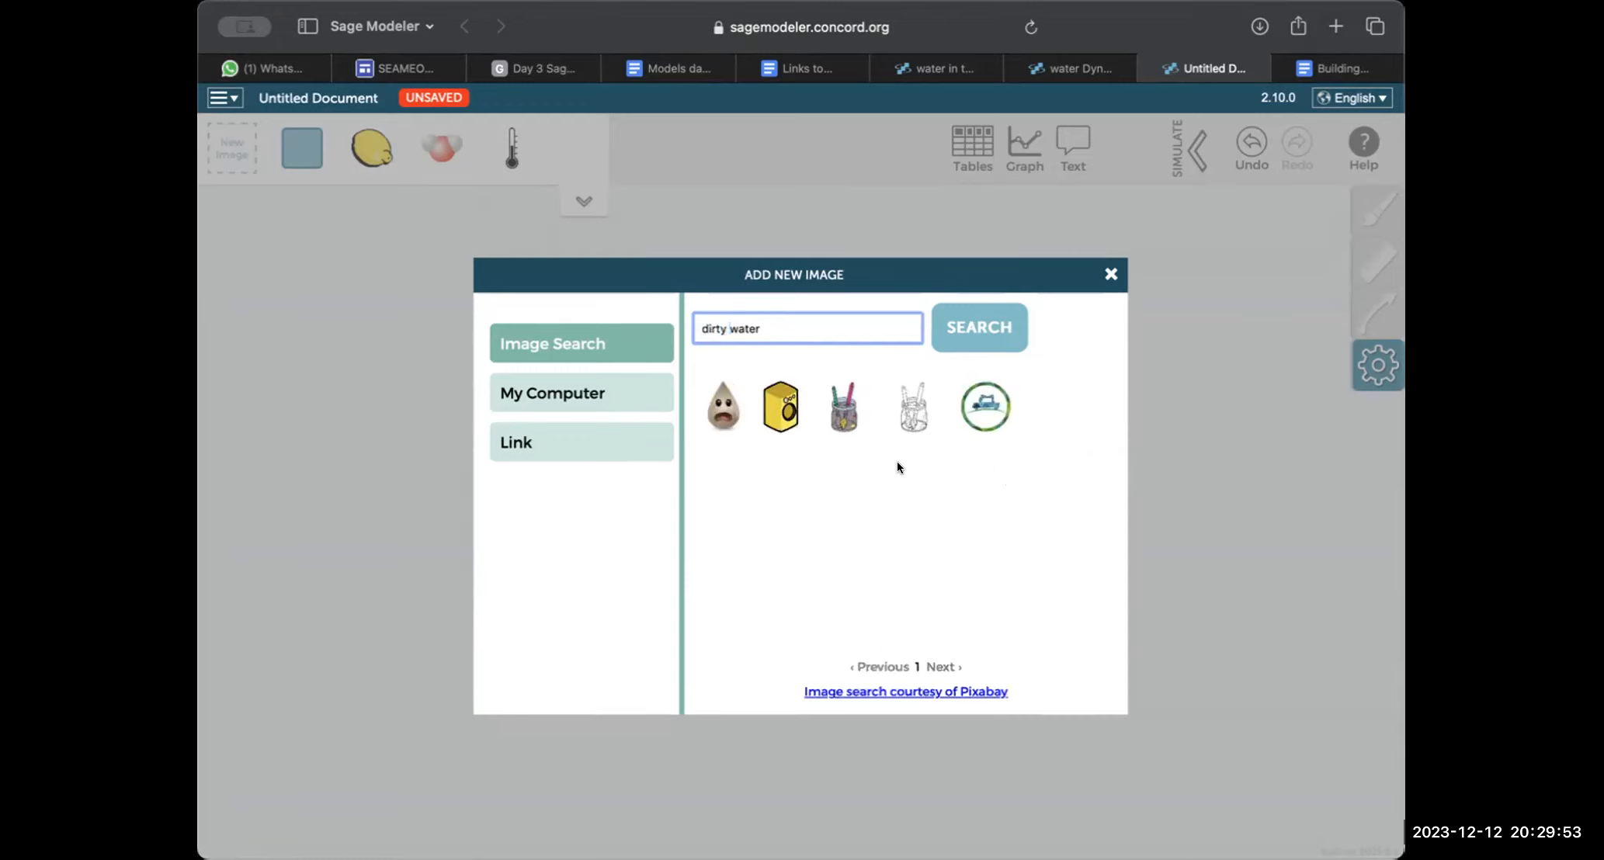
pyautogui.click(842, 415)
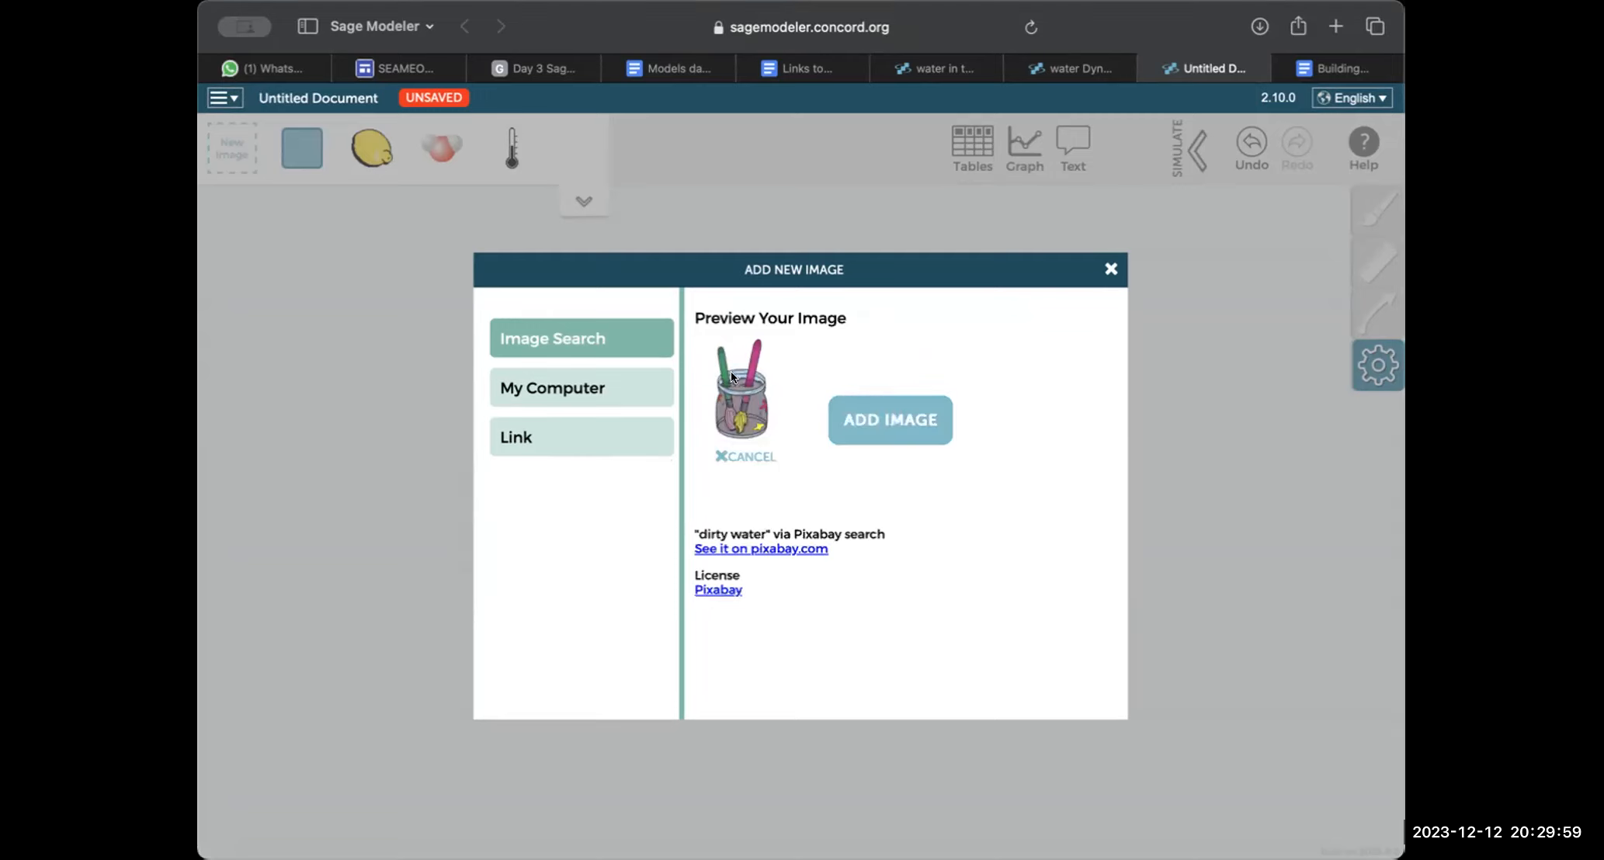
pyautogui.click(875, 430)
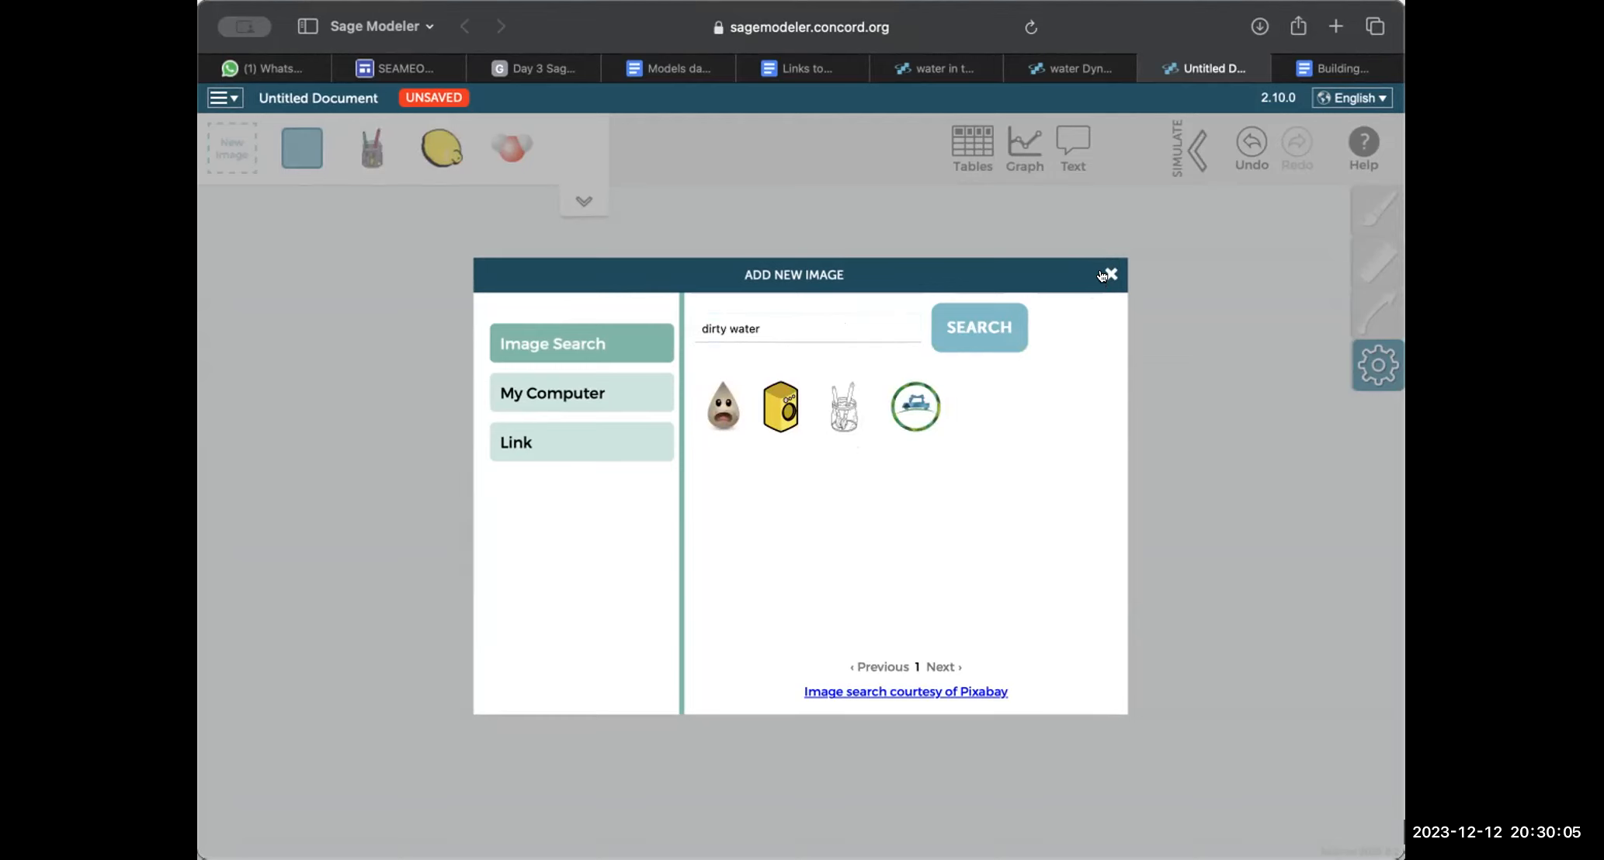
pyautogui.press('Escape')
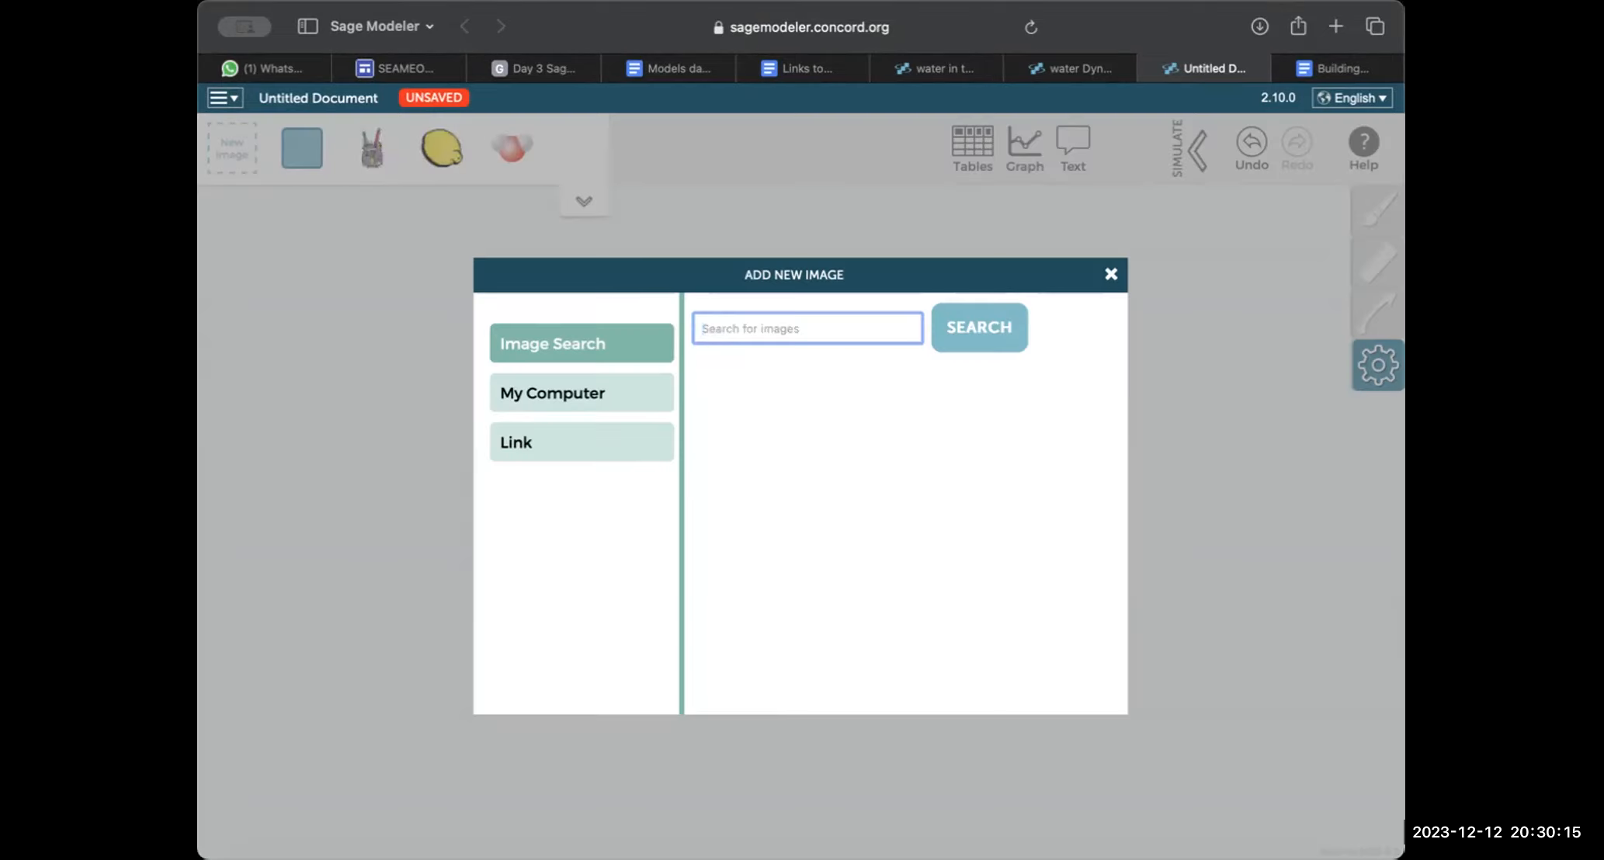
# - Search for new images with "dissolved solids"
pyautogui.write('dissolved')
pyautogui.write(' solids')
pyautogui.press('Return')
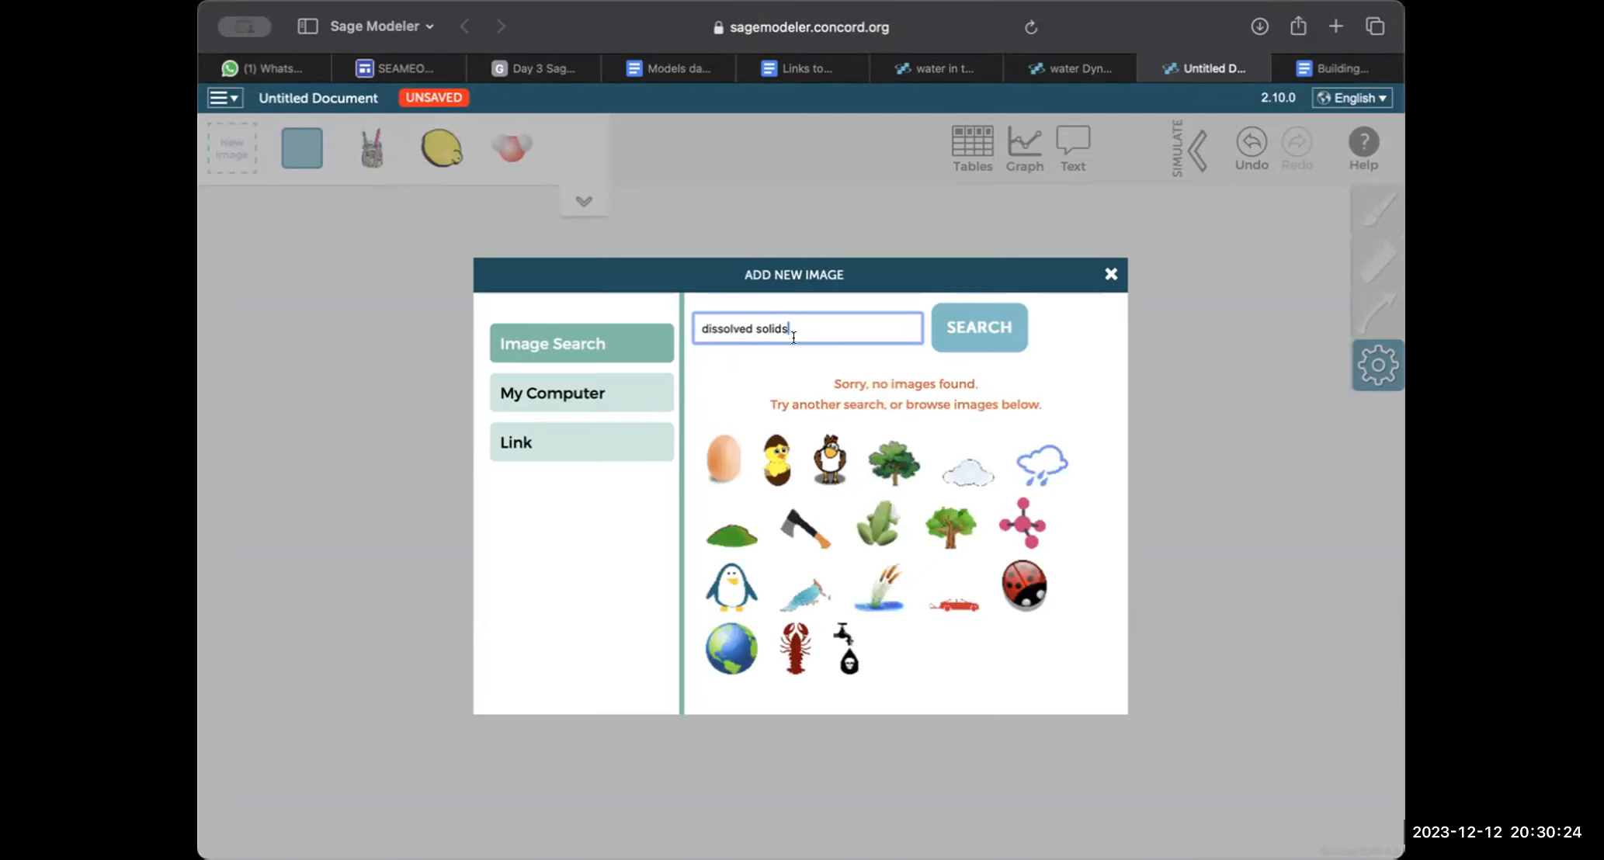
# - Replace the image search term with "dissolved" and run the search
pyautogui.press('super+a')
pyautogui.press('BackSpace')
pyautogui.write('dissolve')
pyautogui.write('d')
pyautogui.press('Return')
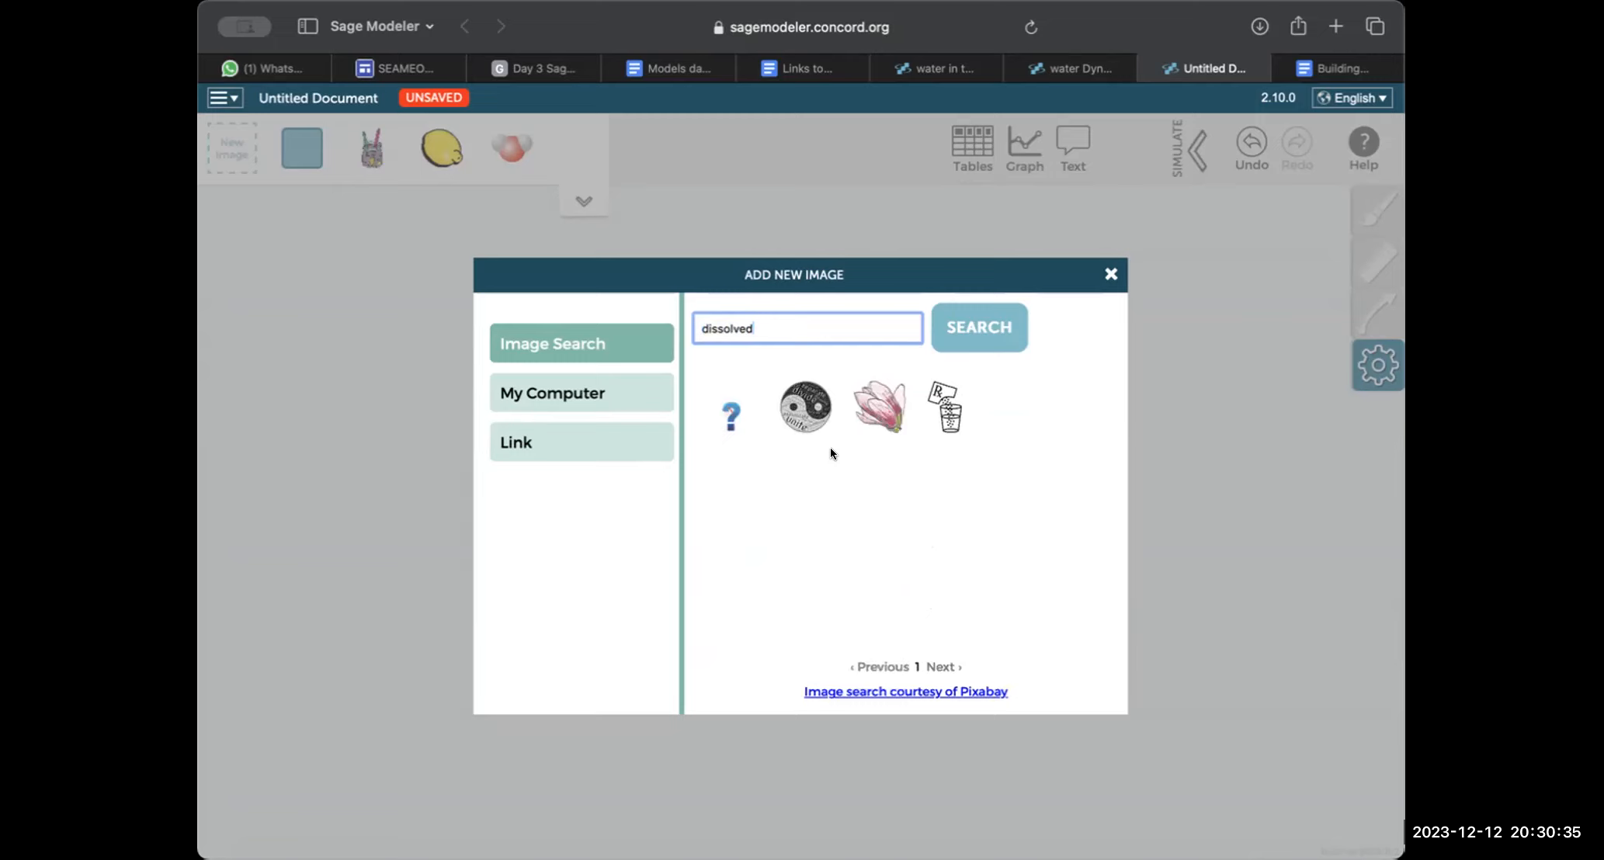
# - Add the drawing of a sachet poured into a glass to the image palette and close the Add New Image dialog
pyautogui.moveTo(751, 329); pyautogui.dragTo(657, 333)
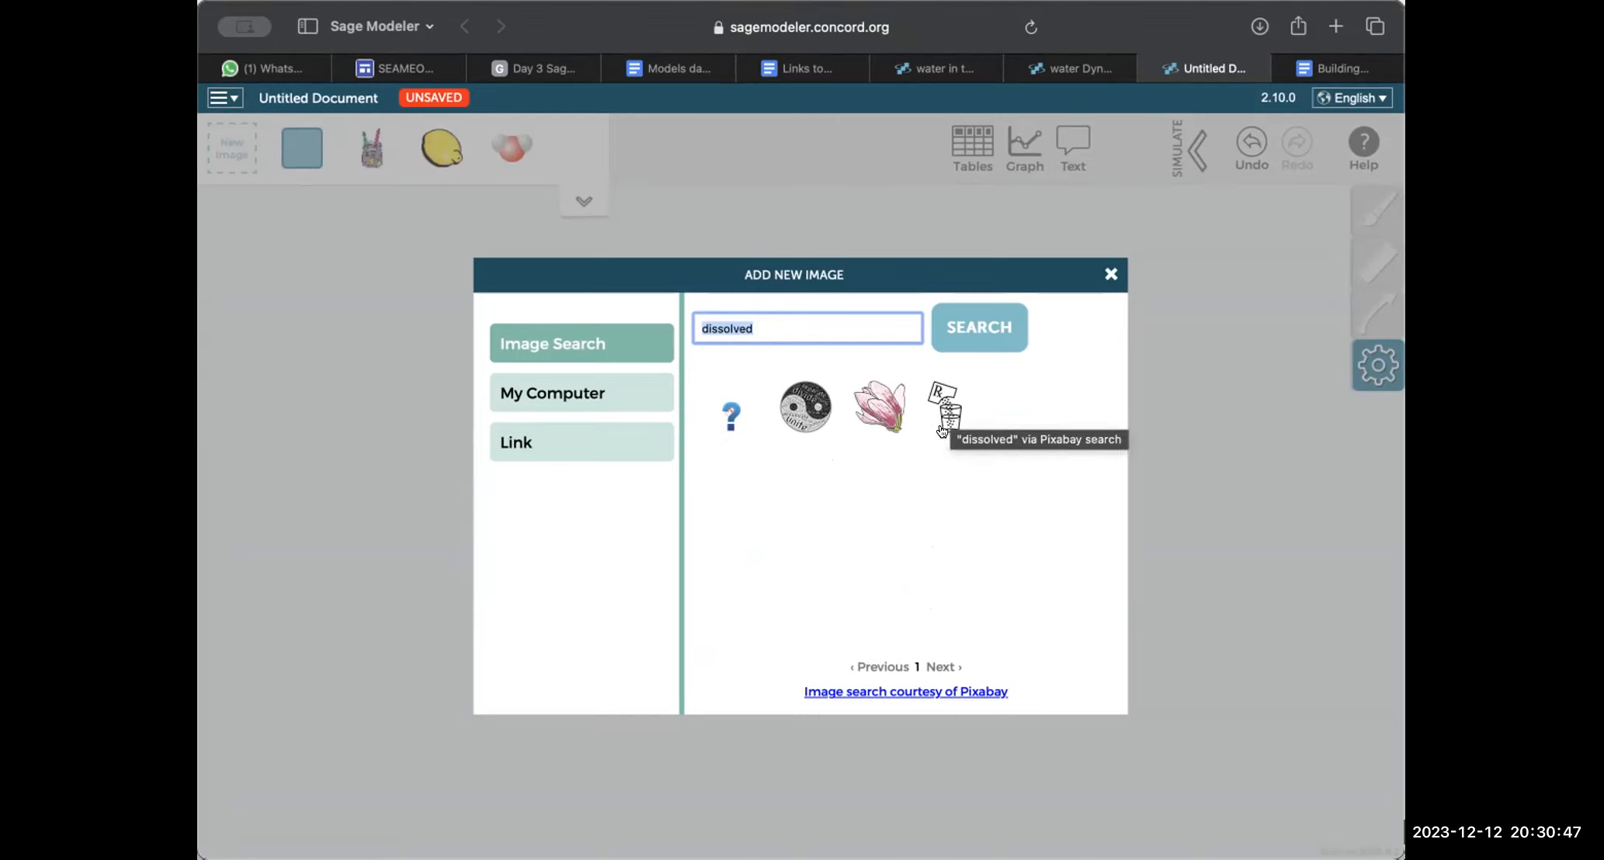
pyautogui.click(942, 417)
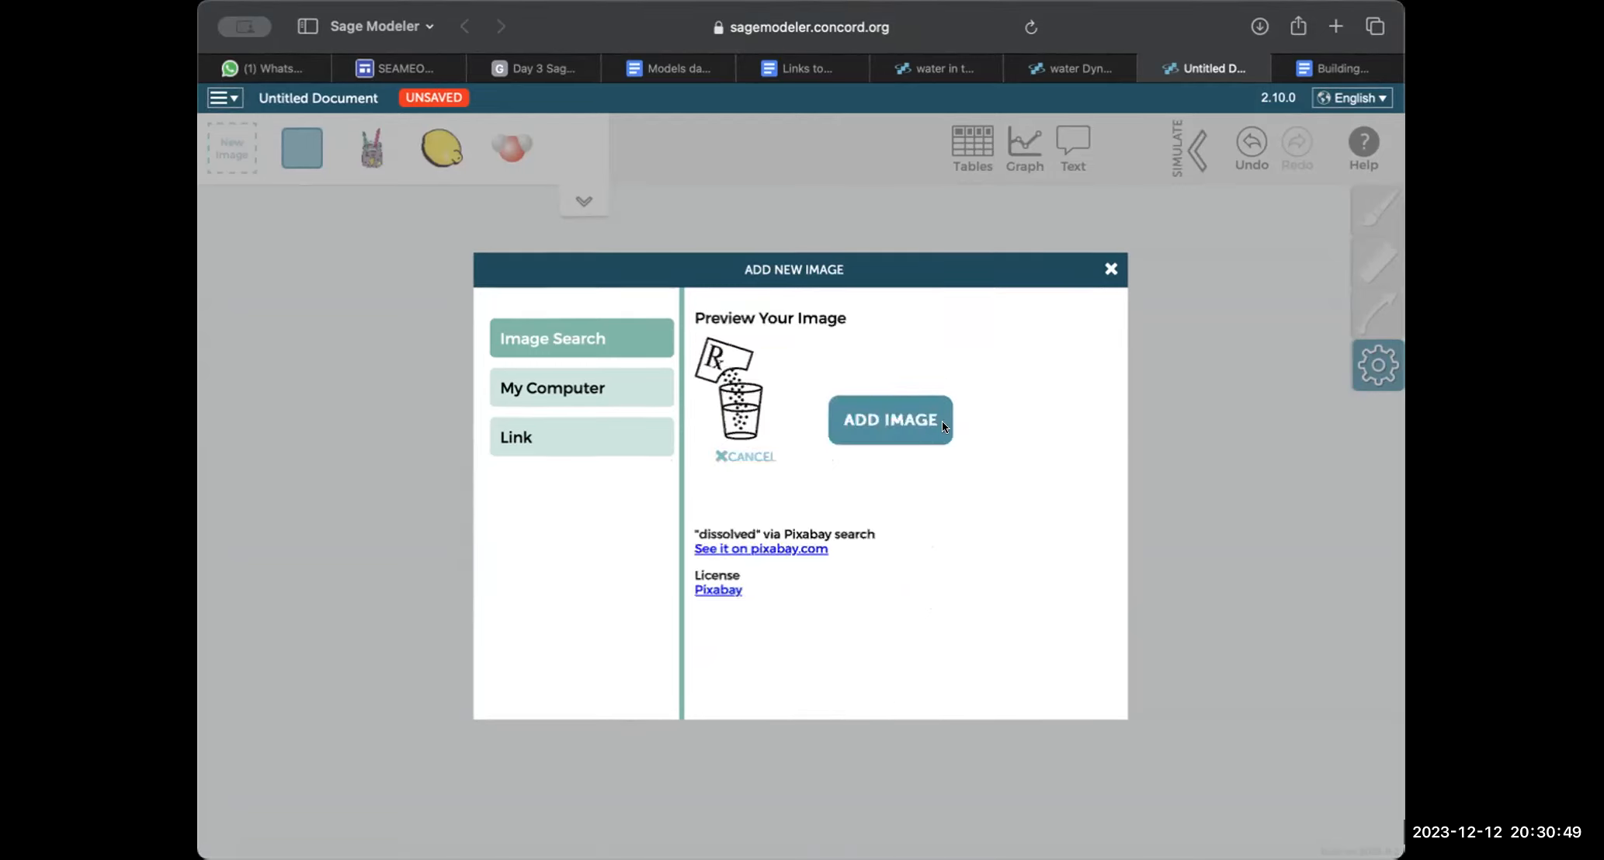
pyautogui.click(910, 426)
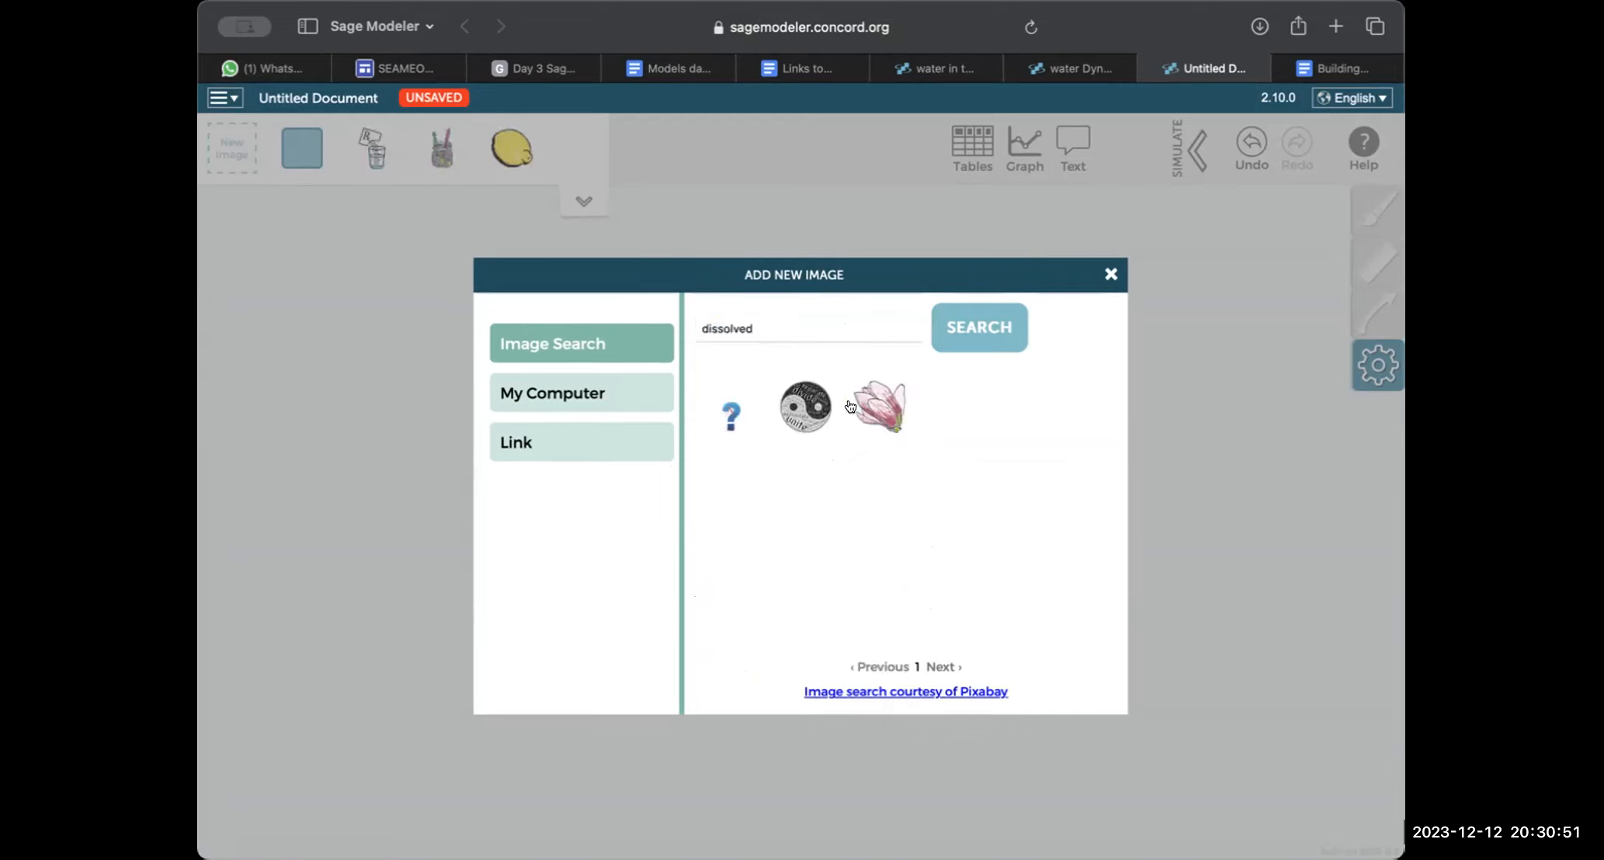
pyautogui.click(977, 335)
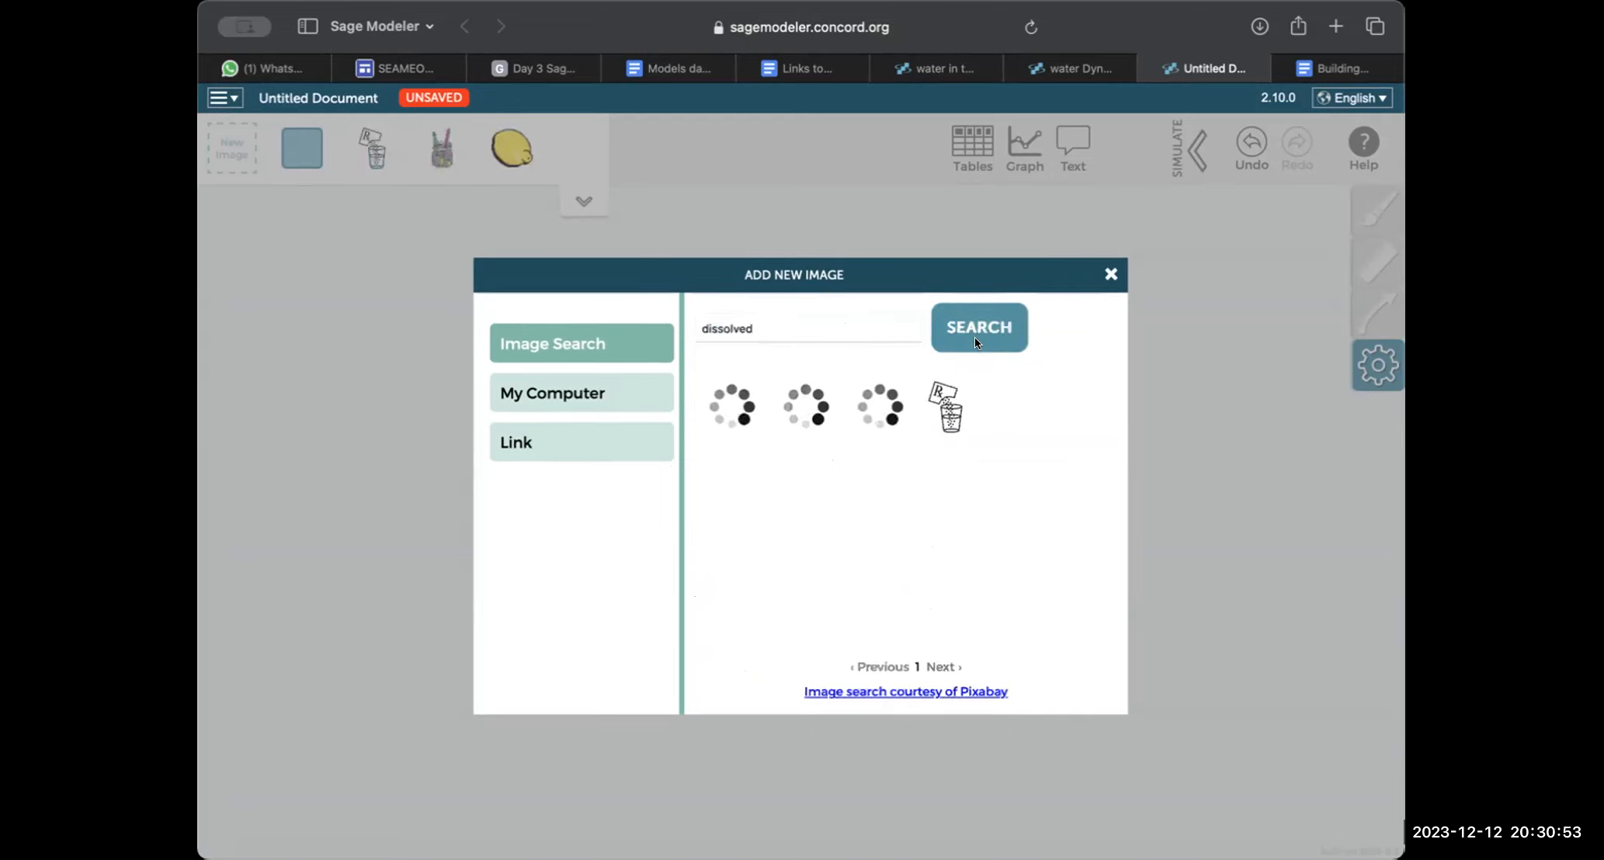
pyautogui.click(1110, 274)
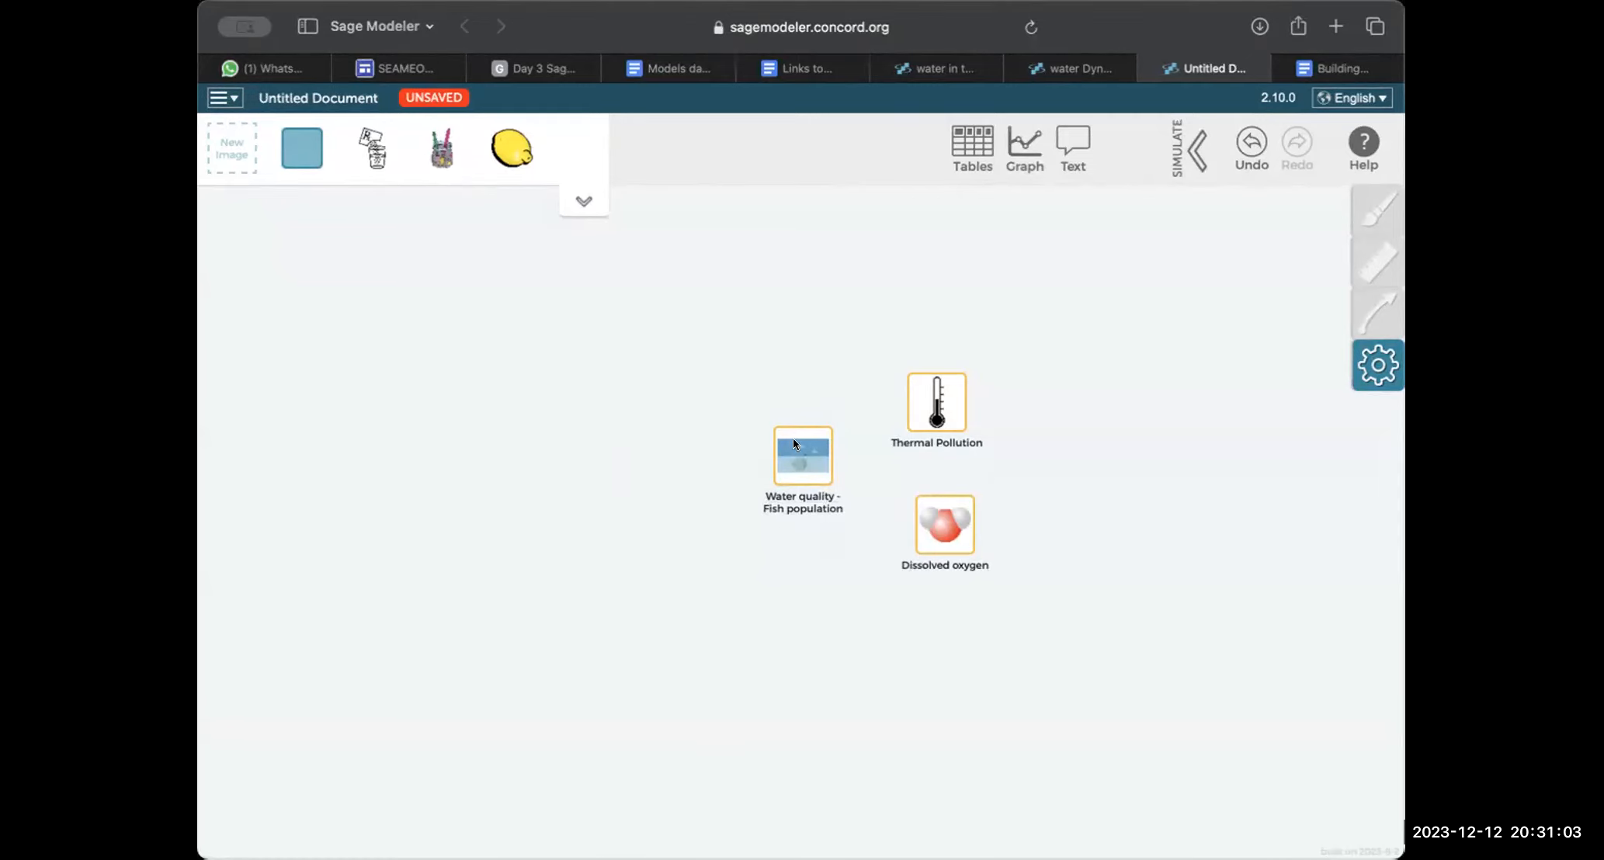
# - Place the lemon, paintbrush jar and dissolving glass images on the canvas as new variables around Water quality -Fish population
pyautogui.moveTo(951, 533)
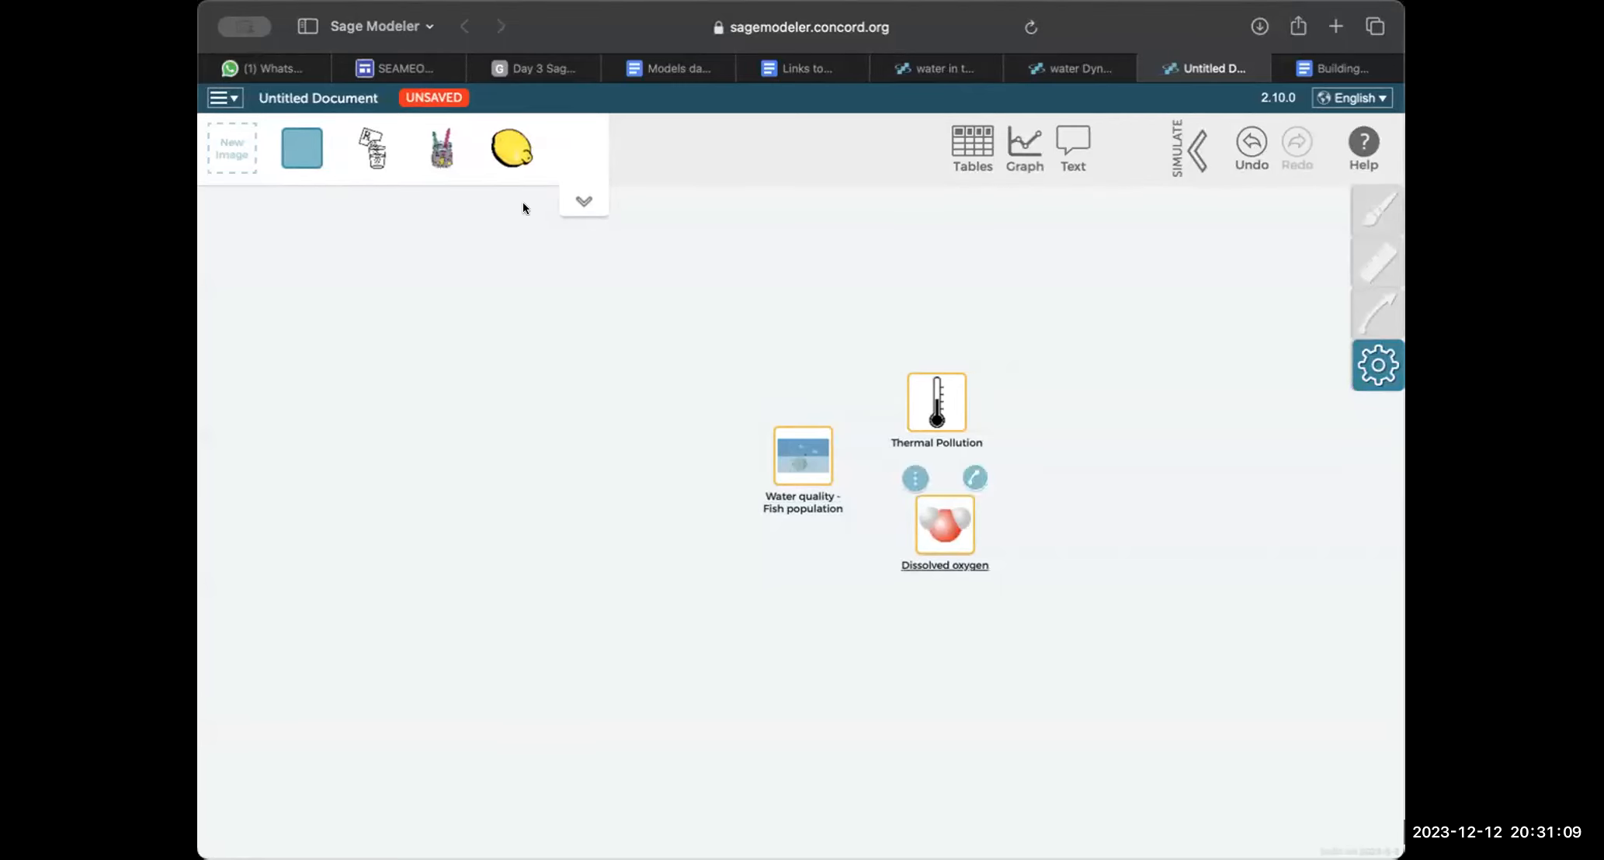
pyautogui.moveTo(507, 128); pyautogui.dragTo(635, 420)
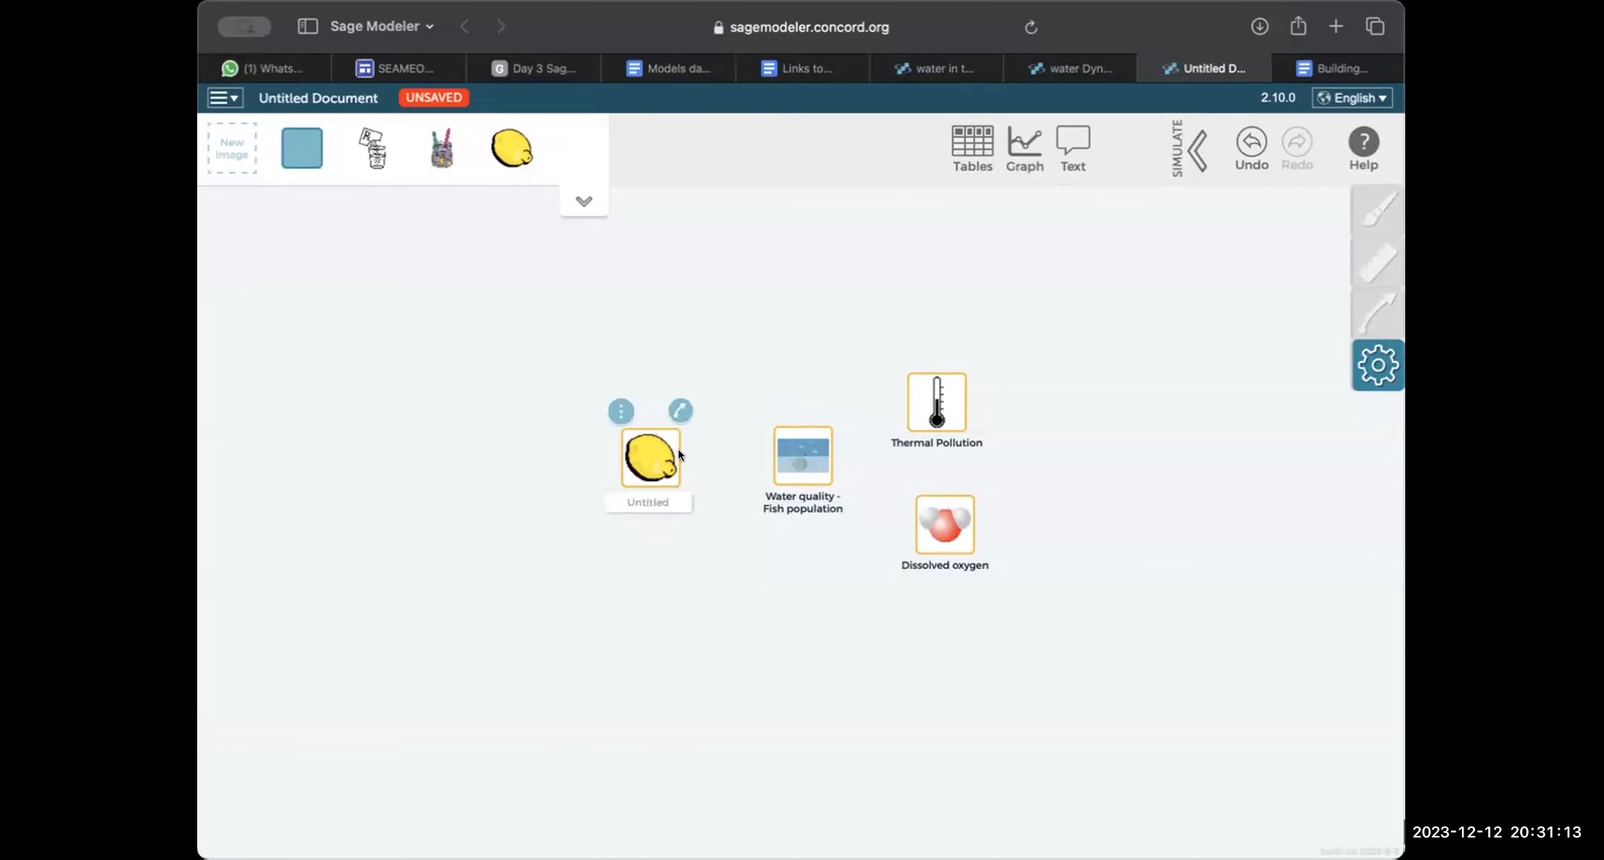
pyautogui.moveTo(442, 159); pyautogui.dragTo(684, 565)
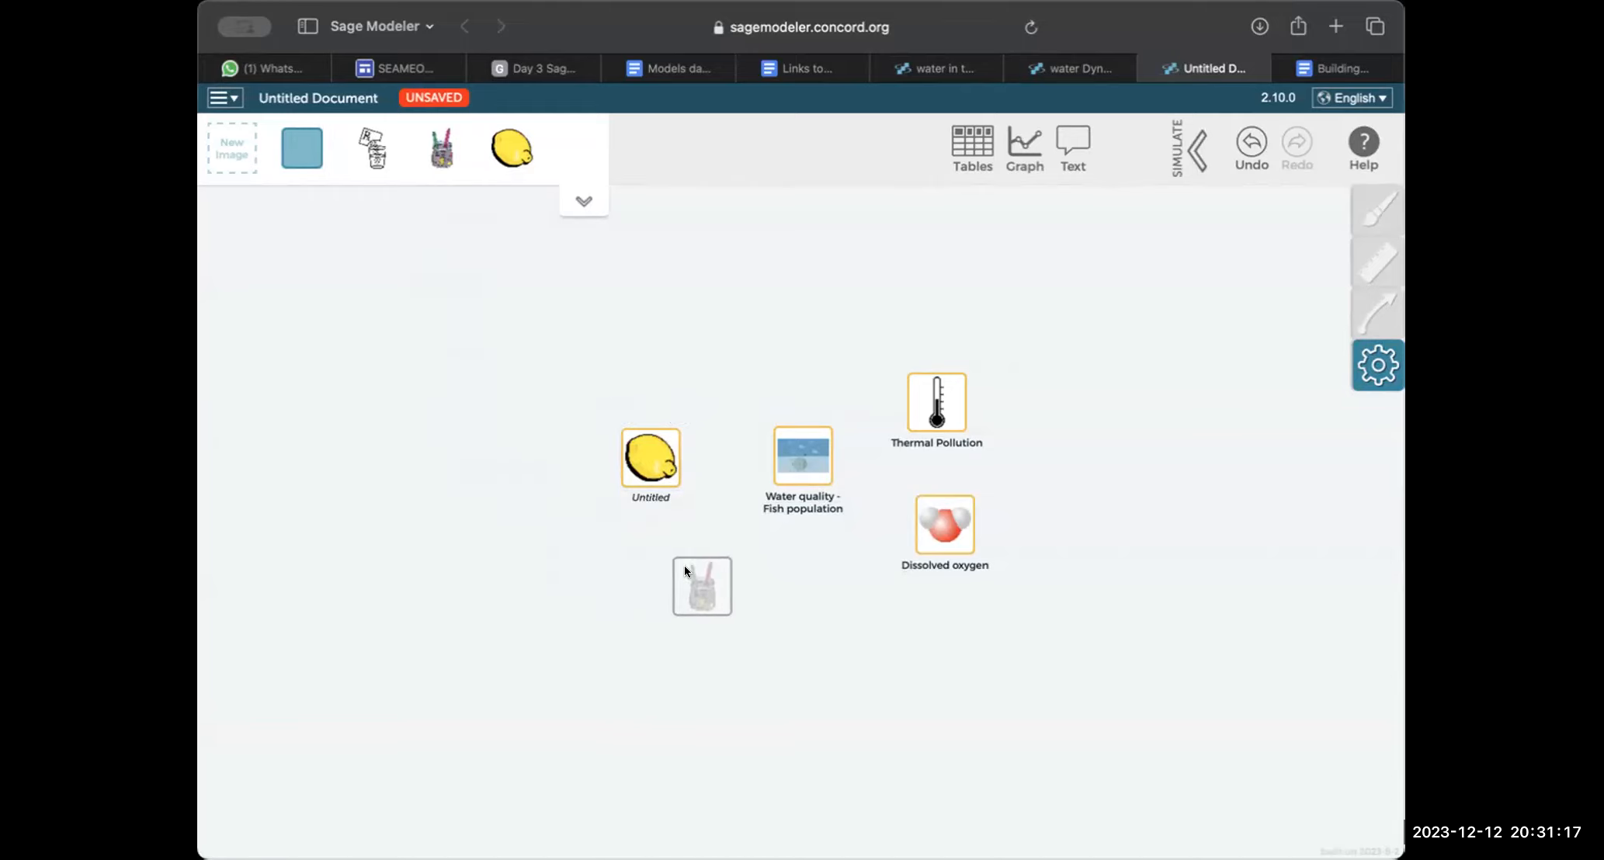
pyautogui.moveTo(375, 149); pyautogui.dragTo(703, 268)
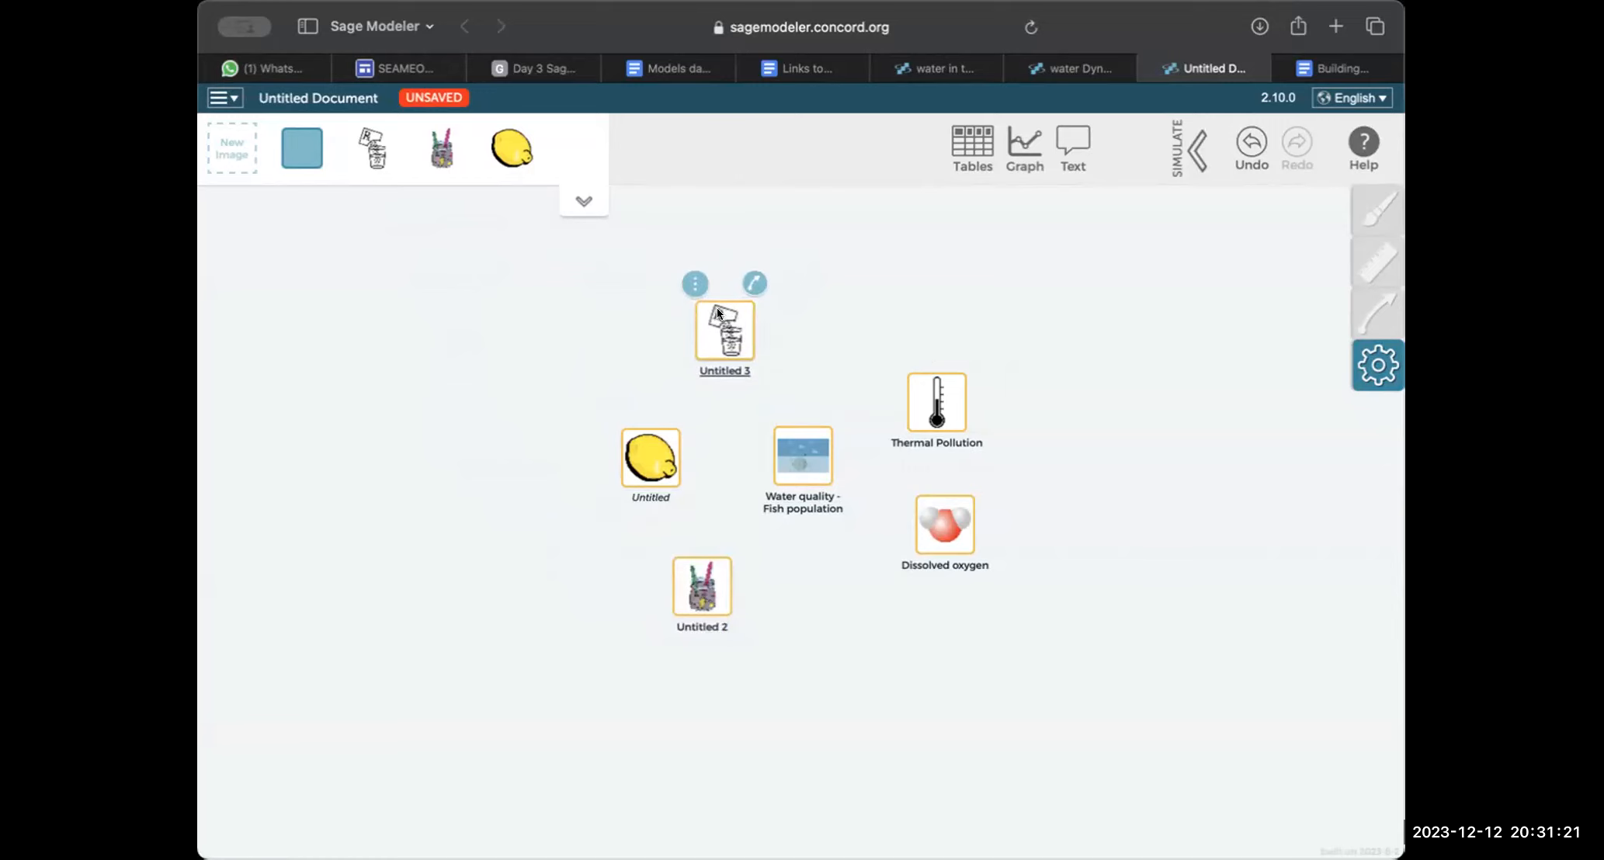
# - Spread the lemon, Thermal Pollution and Dissolved oxygen variables farther away from the central Water quality -Fish population variable
pyautogui.moveTo(666, 469); pyautogui.dragTo(600, 470)
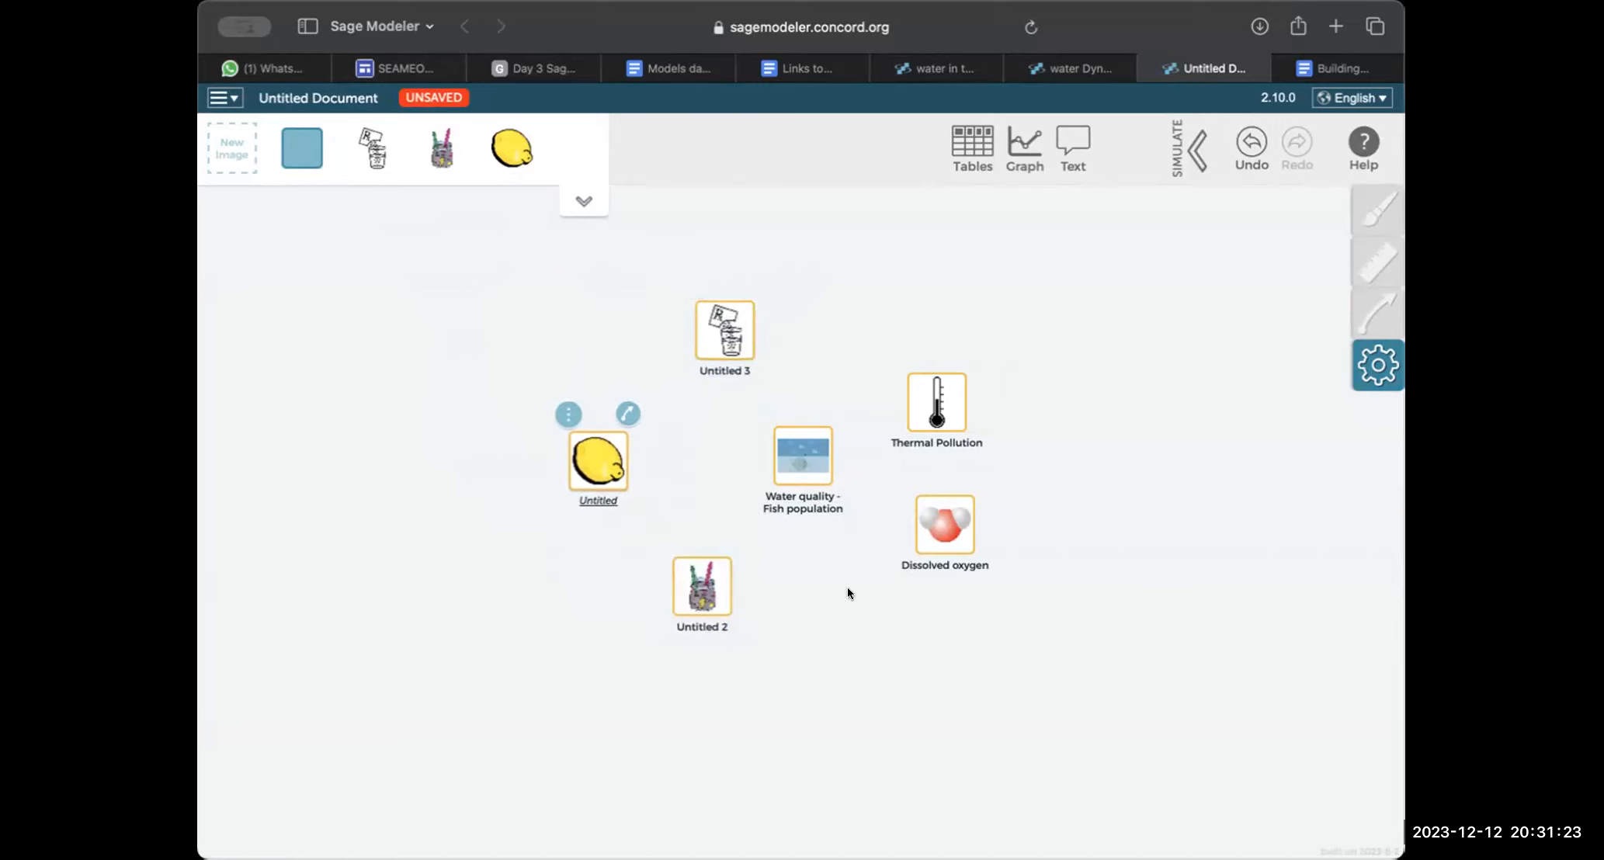
pyautogui.moveTo(959, 385); pyautogui.dragTo(971, 376)
pyautogui.moveTo(961, 549); pyautogui.dragTo(985, 560)
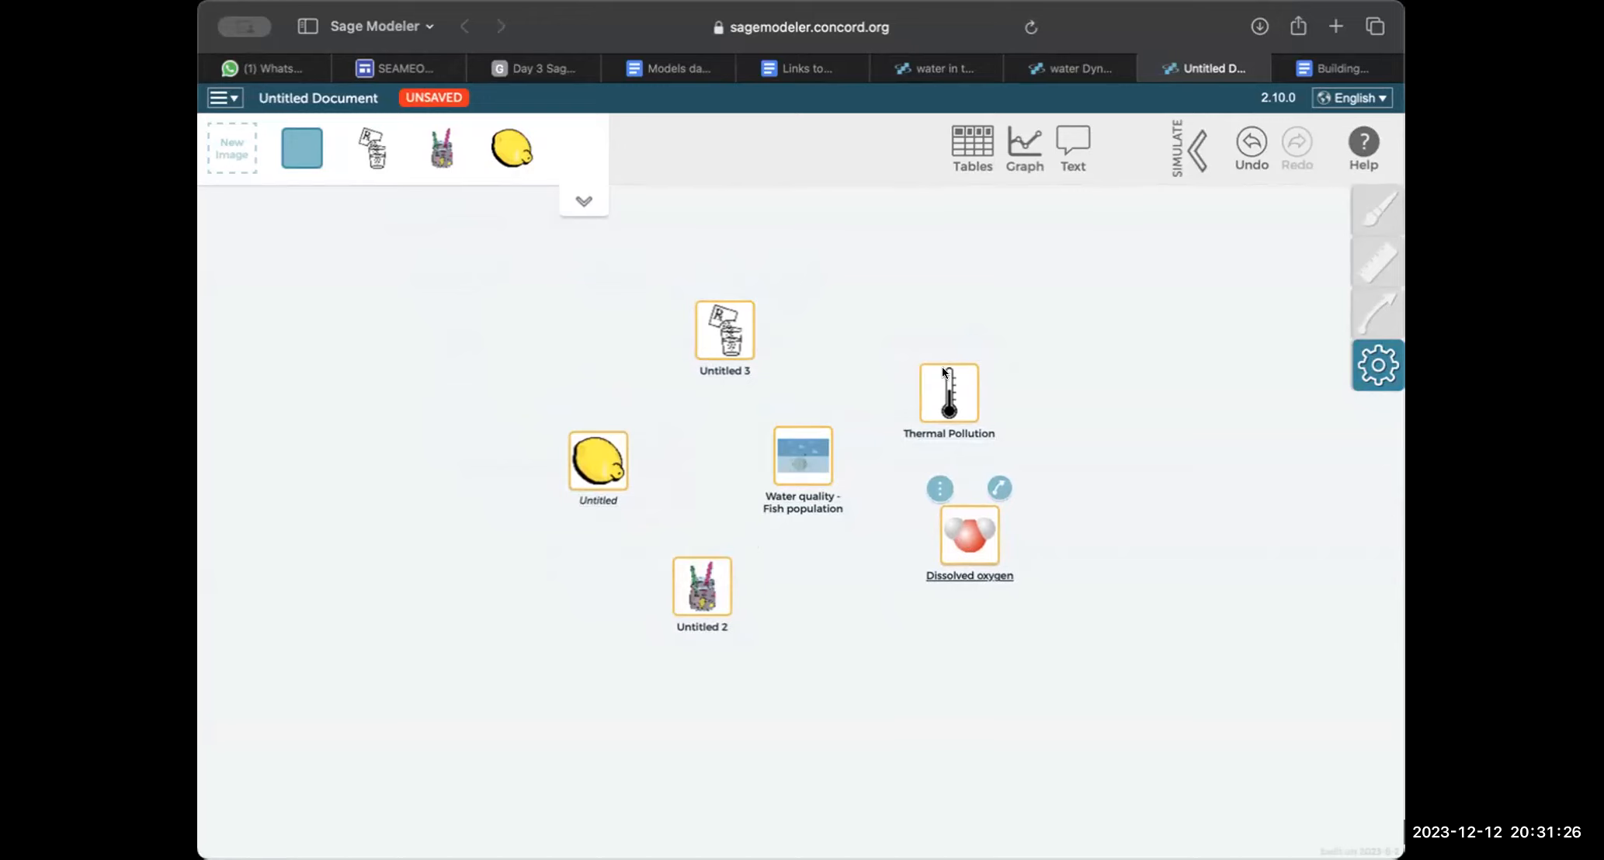
pyautogui.moveTo(943, 368); pyautogui.dragTo(966, 368)
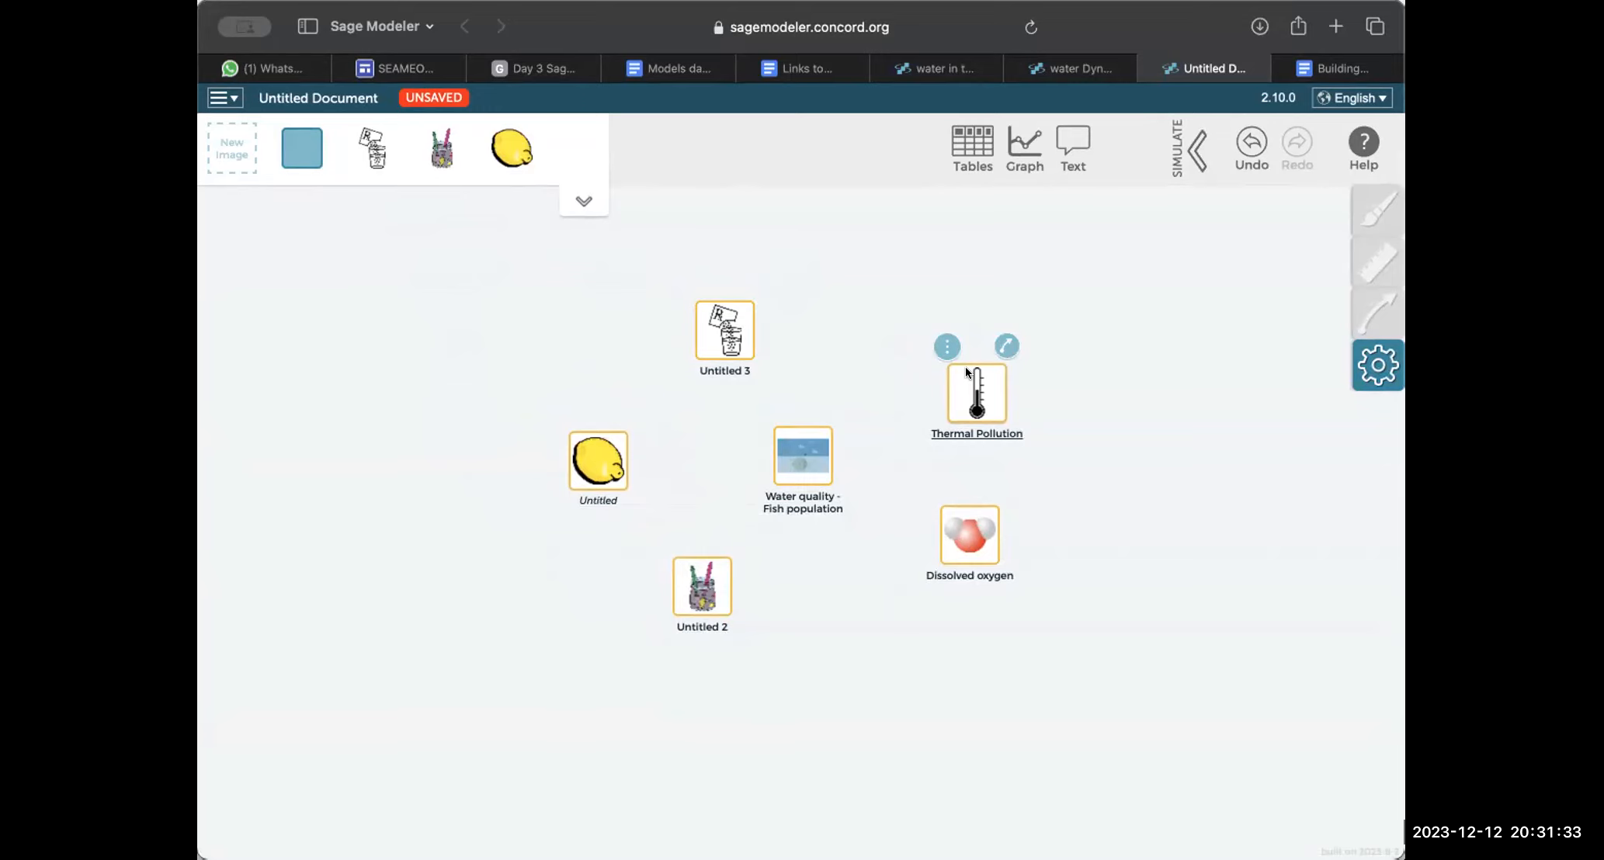
pyautogui.click(225, 149)
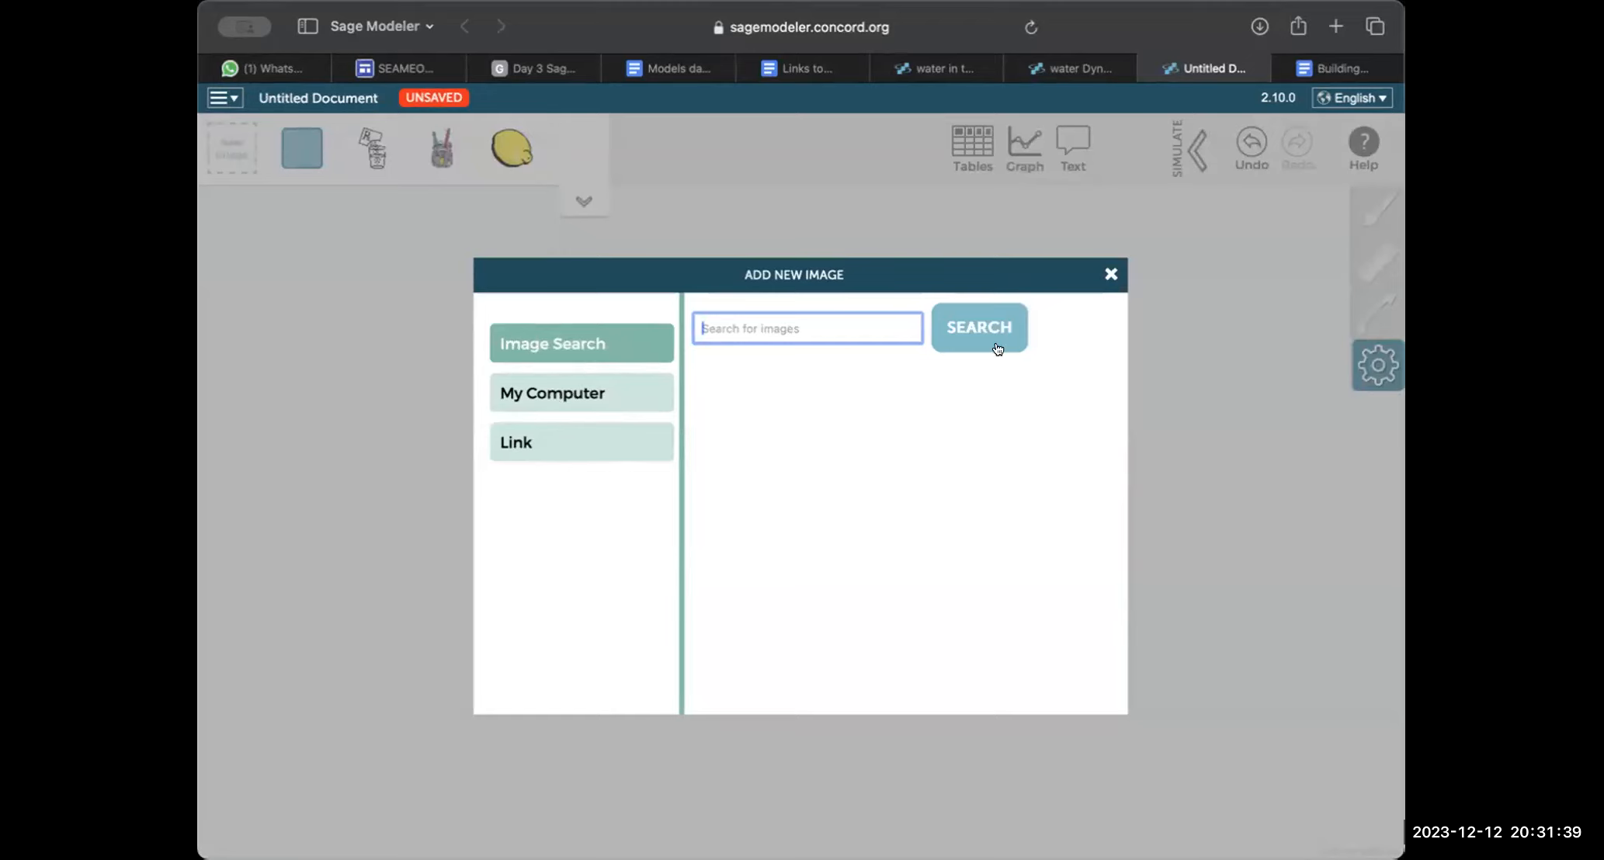
pyautogui.click(1107, 273)
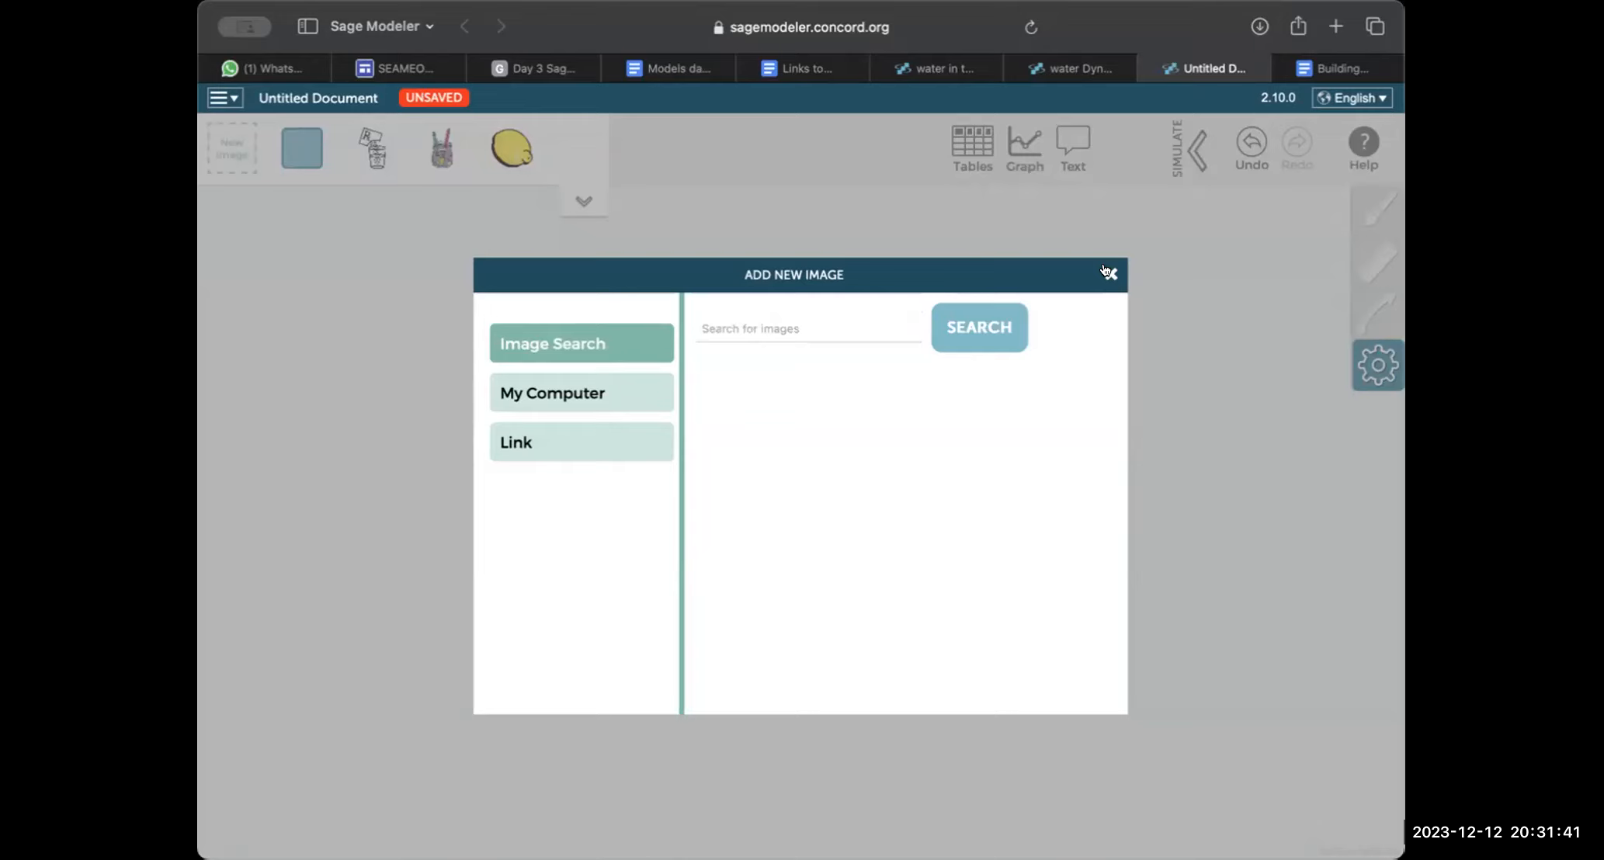
pyautogui.click(1107, 274)
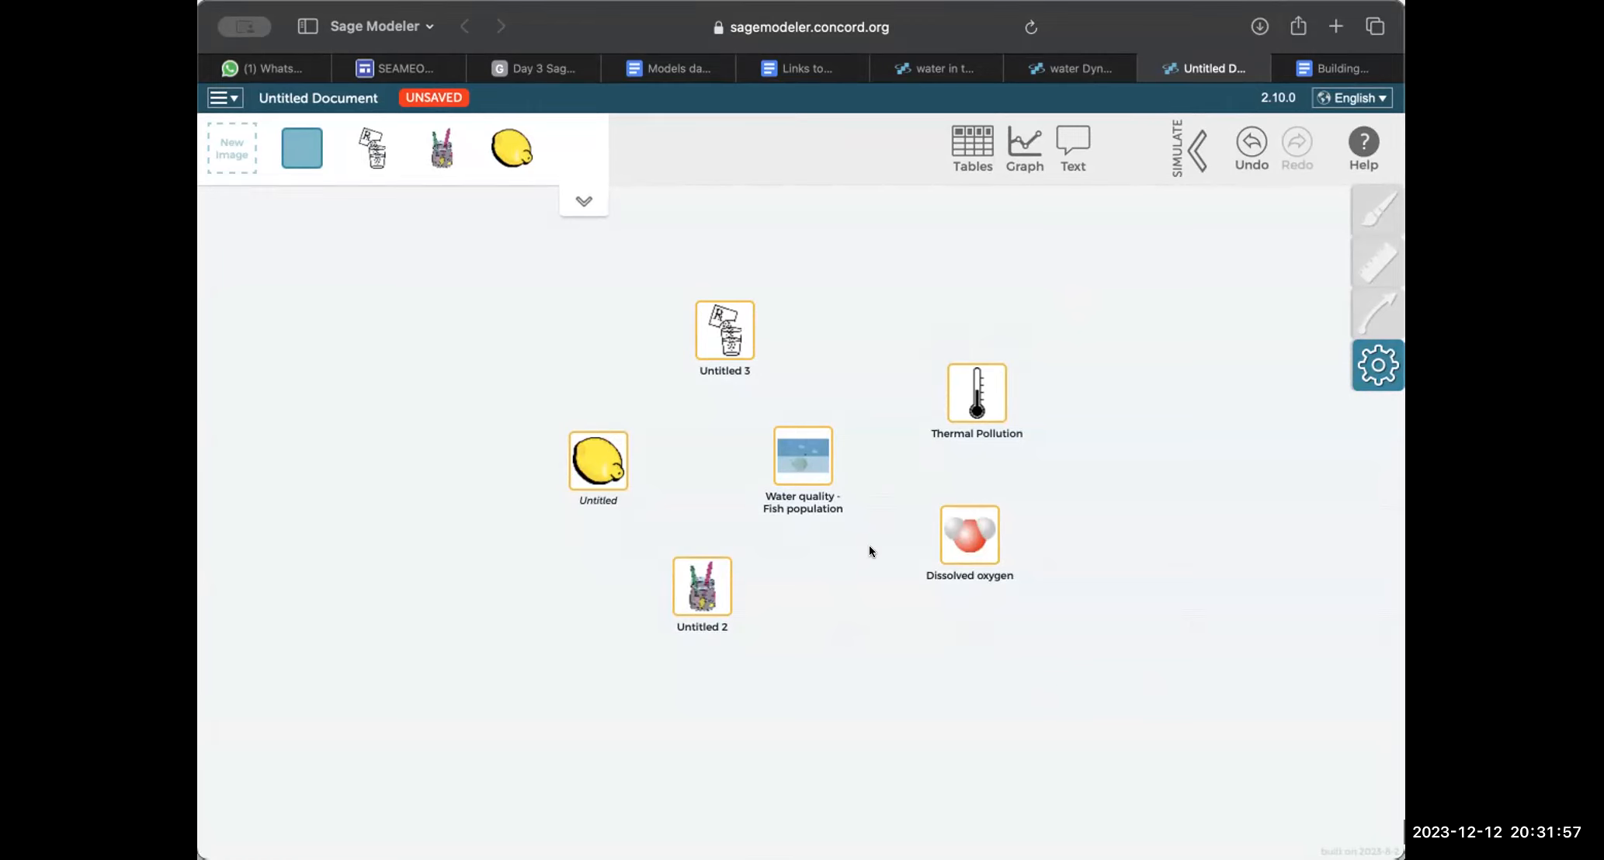
# - Examine the Link option for adding an image by URL, try its preview without a link and close the dialog
pyautogui.click(225, 142)
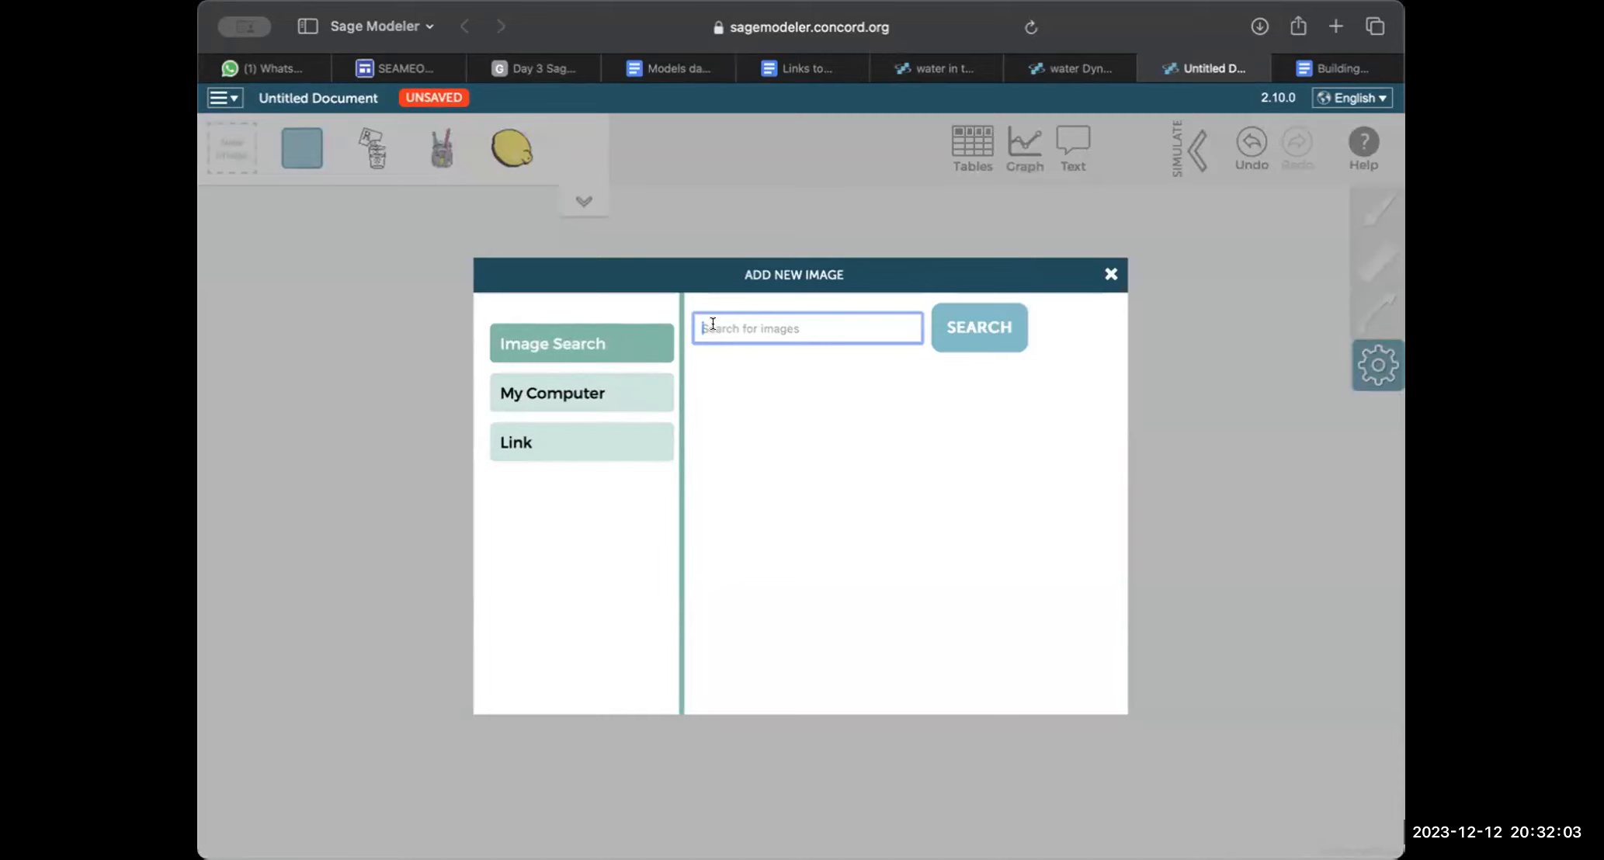
pyautogui.click(596, 440)
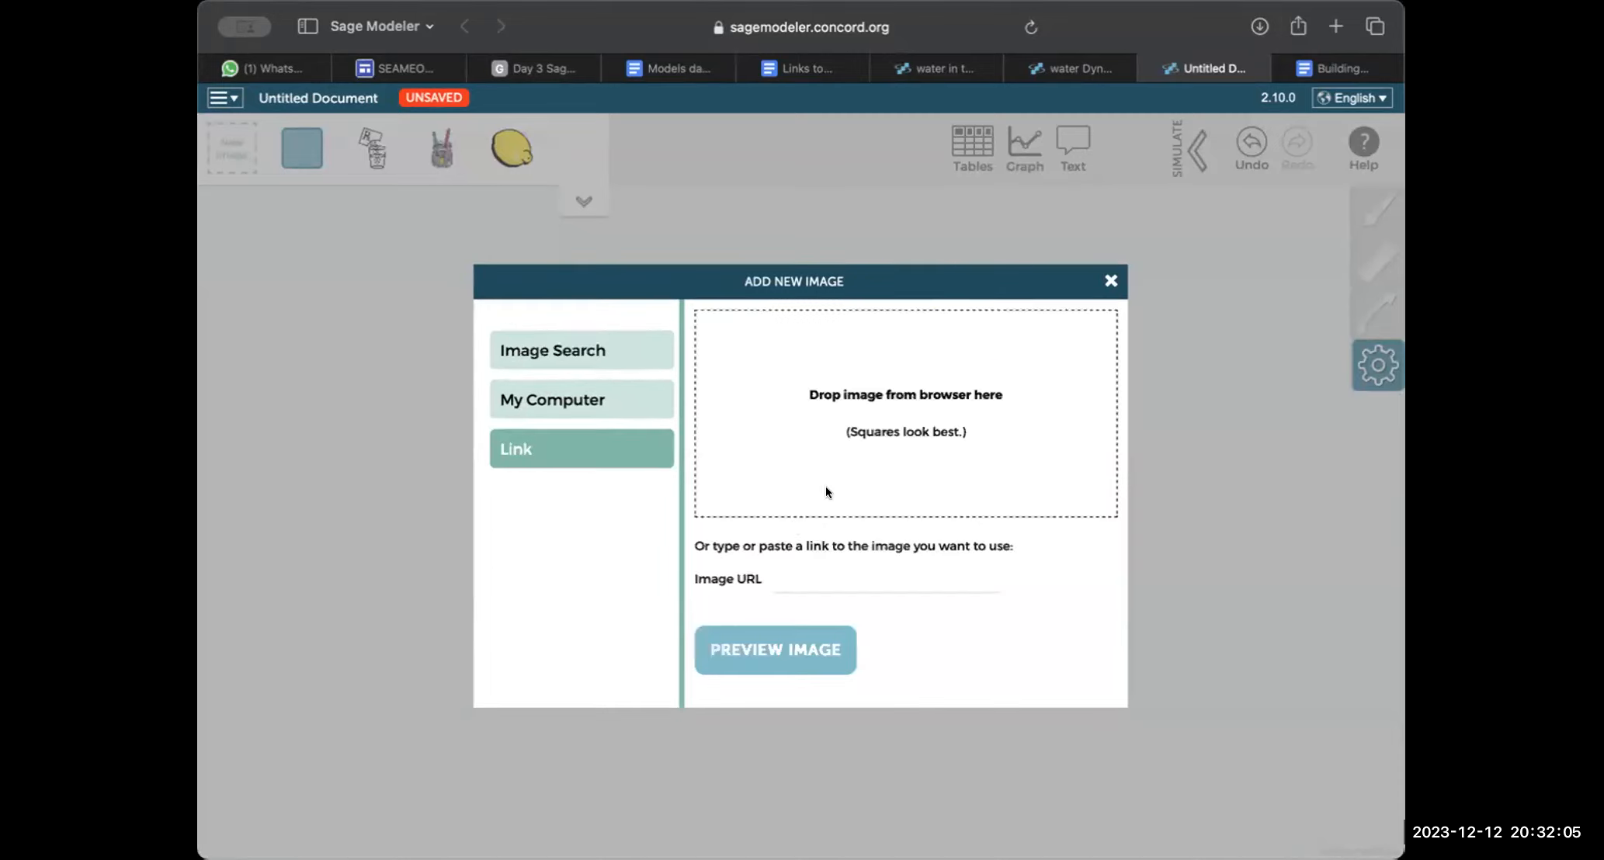
pyautogui.click(786, 575)
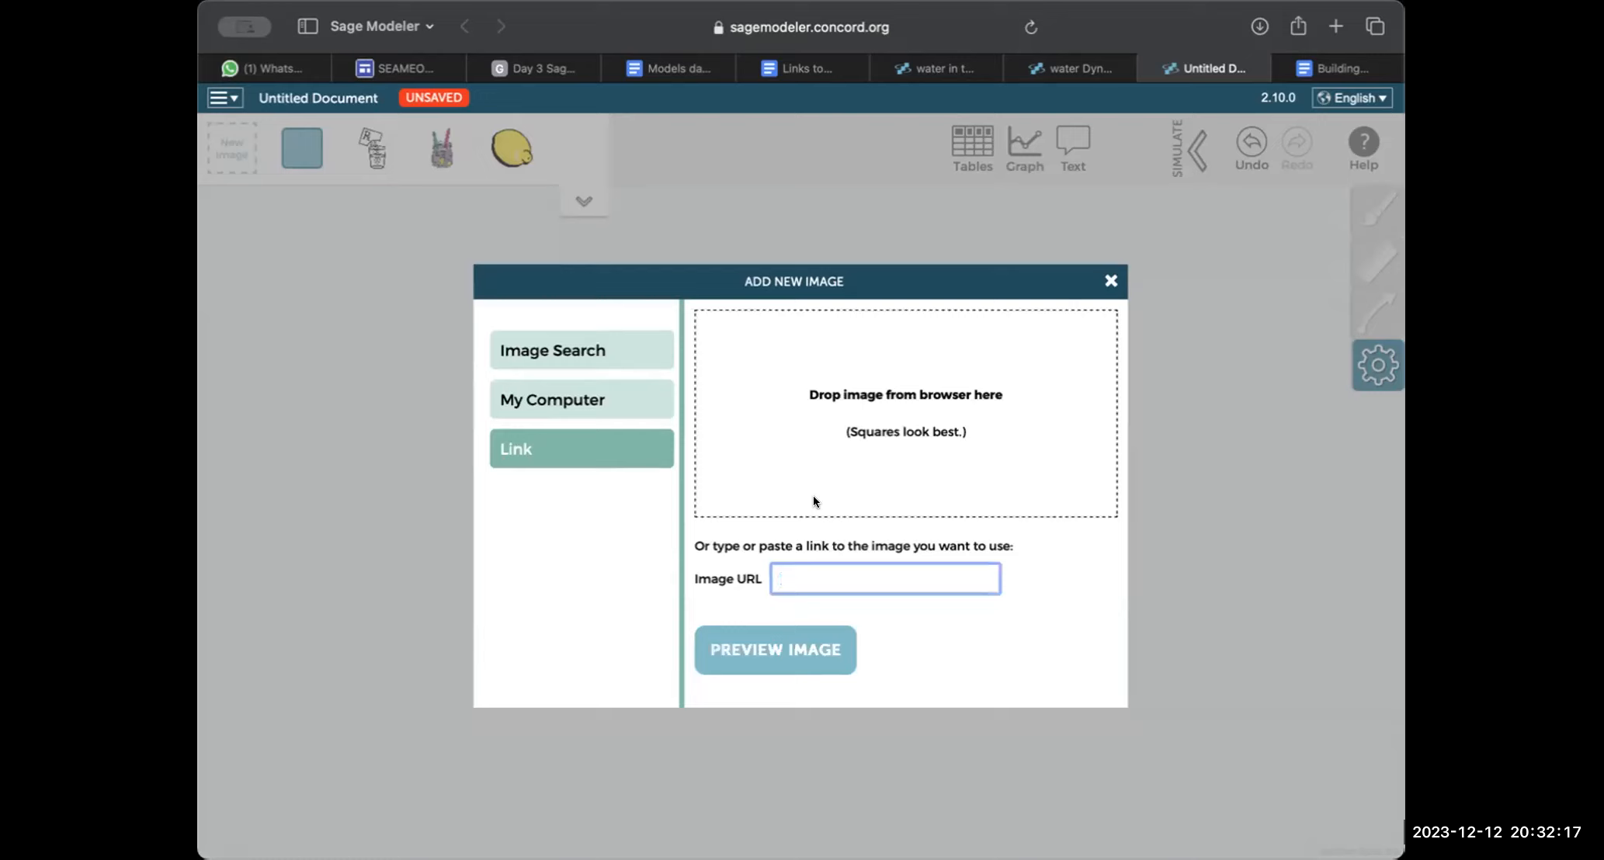
pyautogui.click(796, 655)
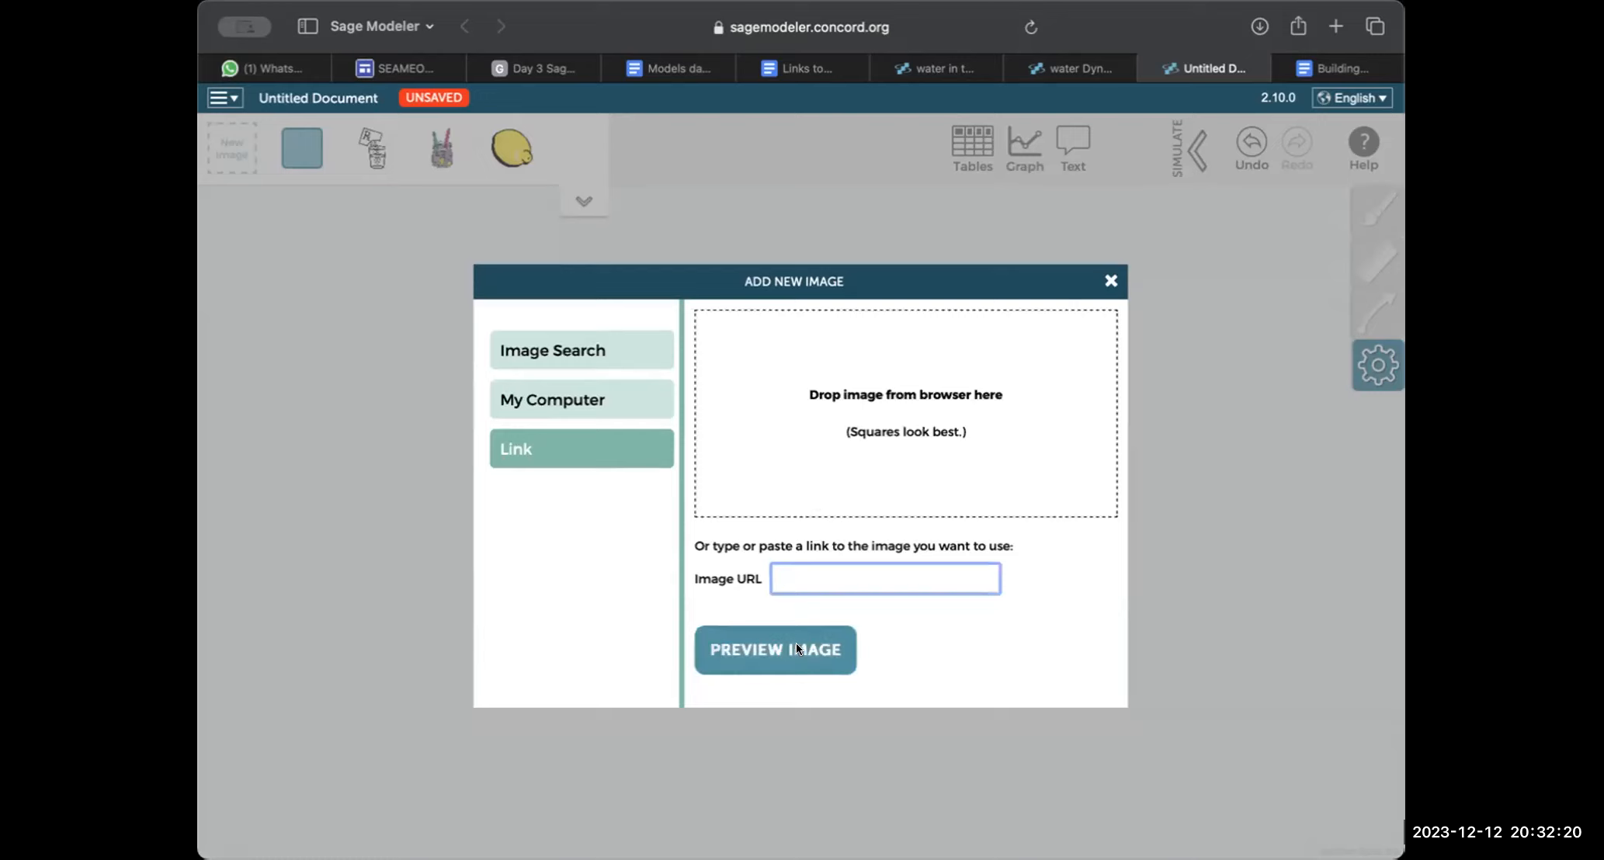
pyautogui.click(1111, 281)
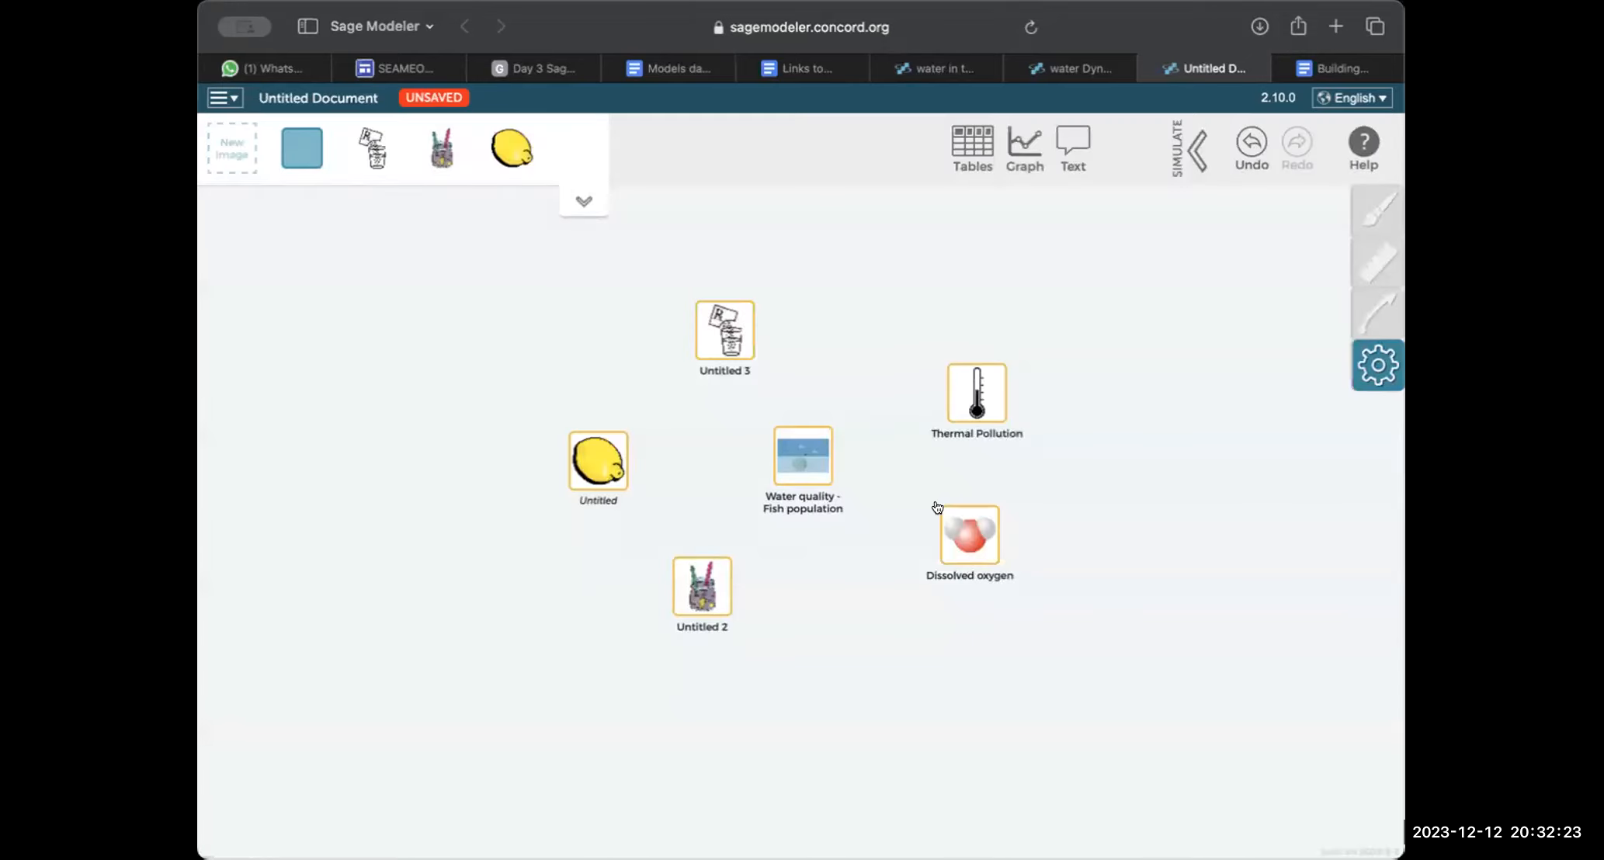
# - Move Dissolved oxygen farther below Thermal Pollution and draw a link from it to Water quality -Fish population
pyautogui.moveTo(929, 506)
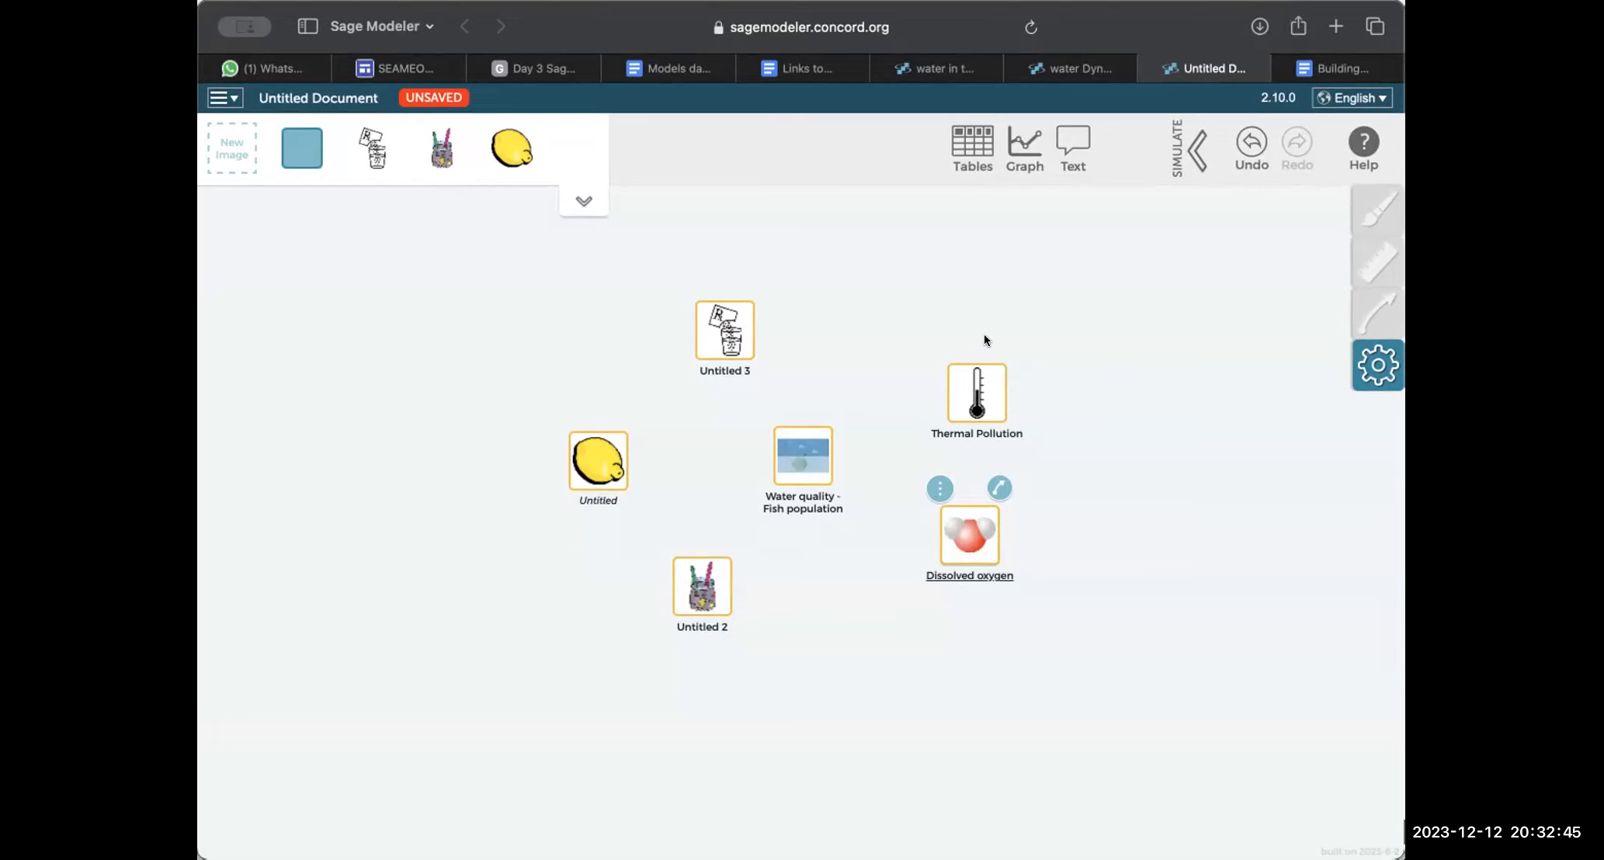
pyautogui.moveTo(982, 340)
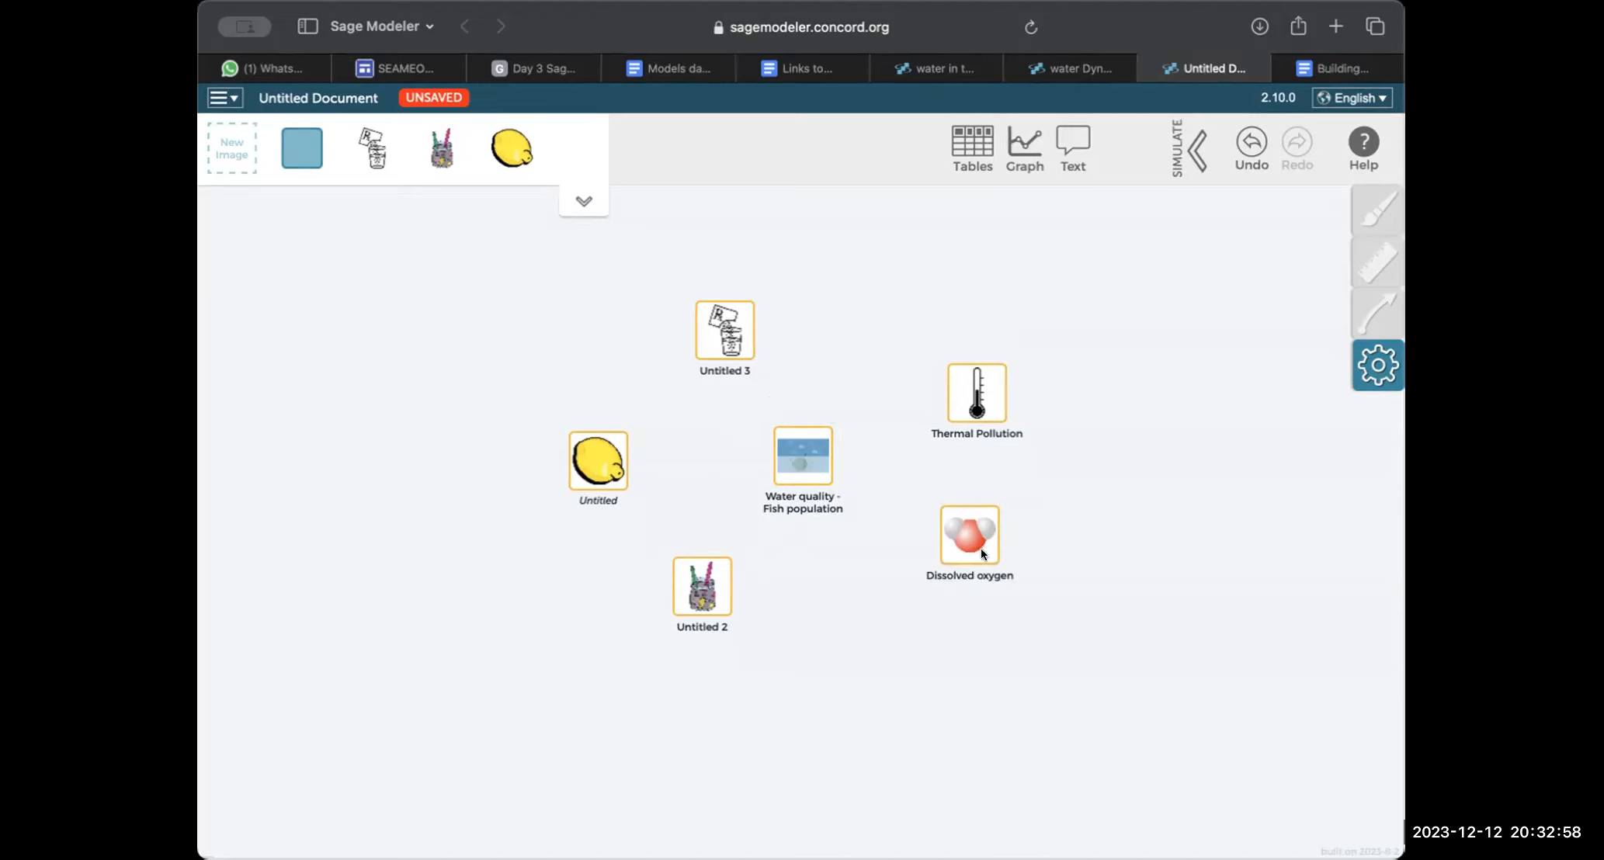
pyautogui.moveTo(981, 553)
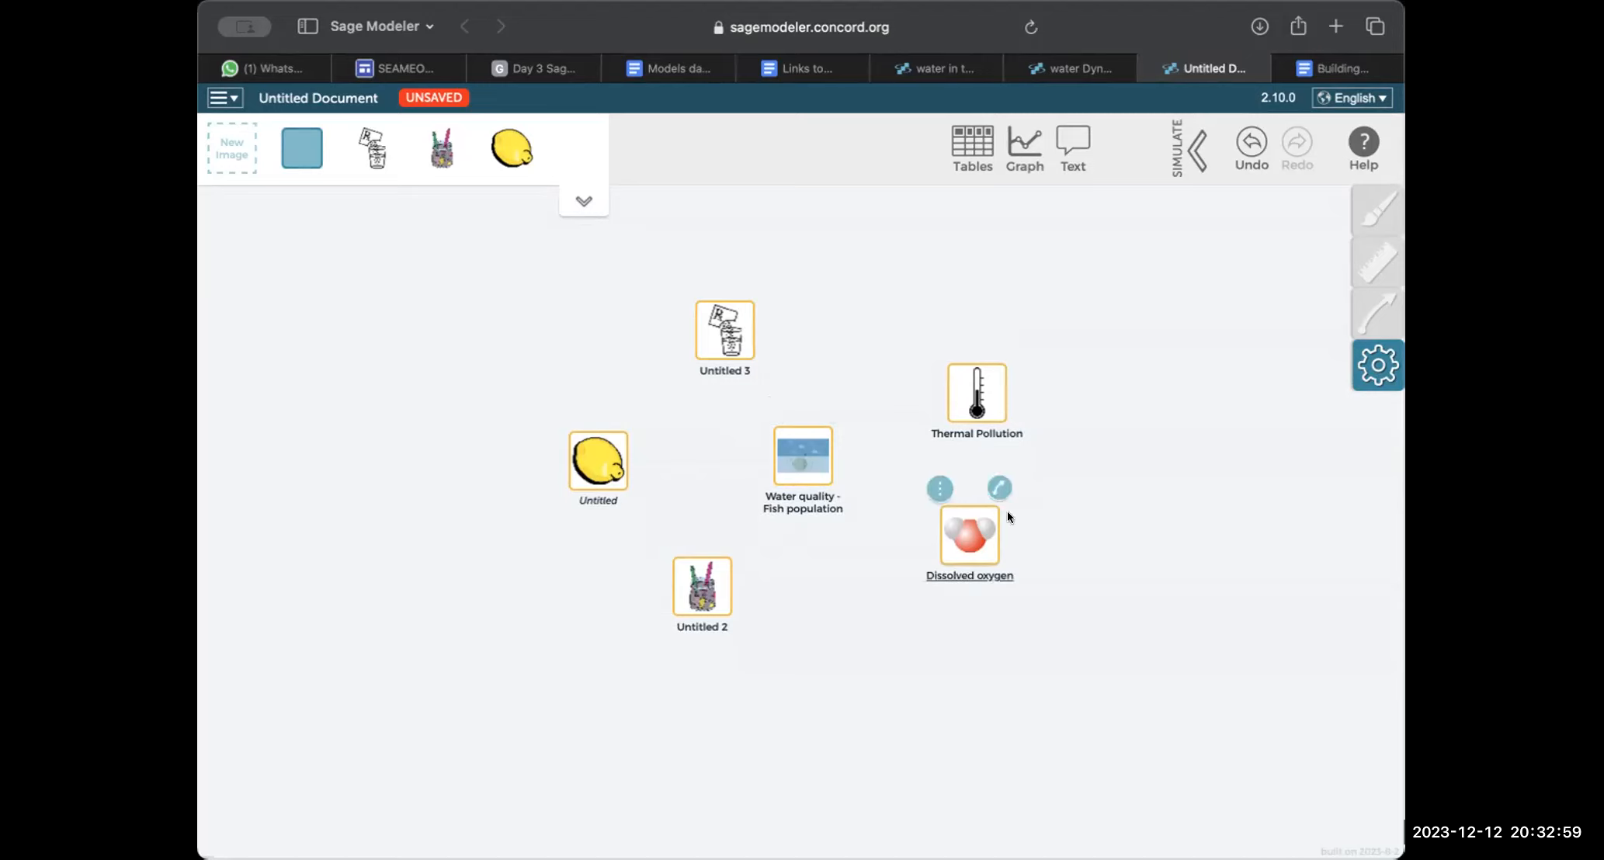
pyautogui.moveTo(969, 576); pyautogui.dragTo(971, 636)
pyautogui.moveTo(1001, 550); pyautogui.dragTo(827, 456)
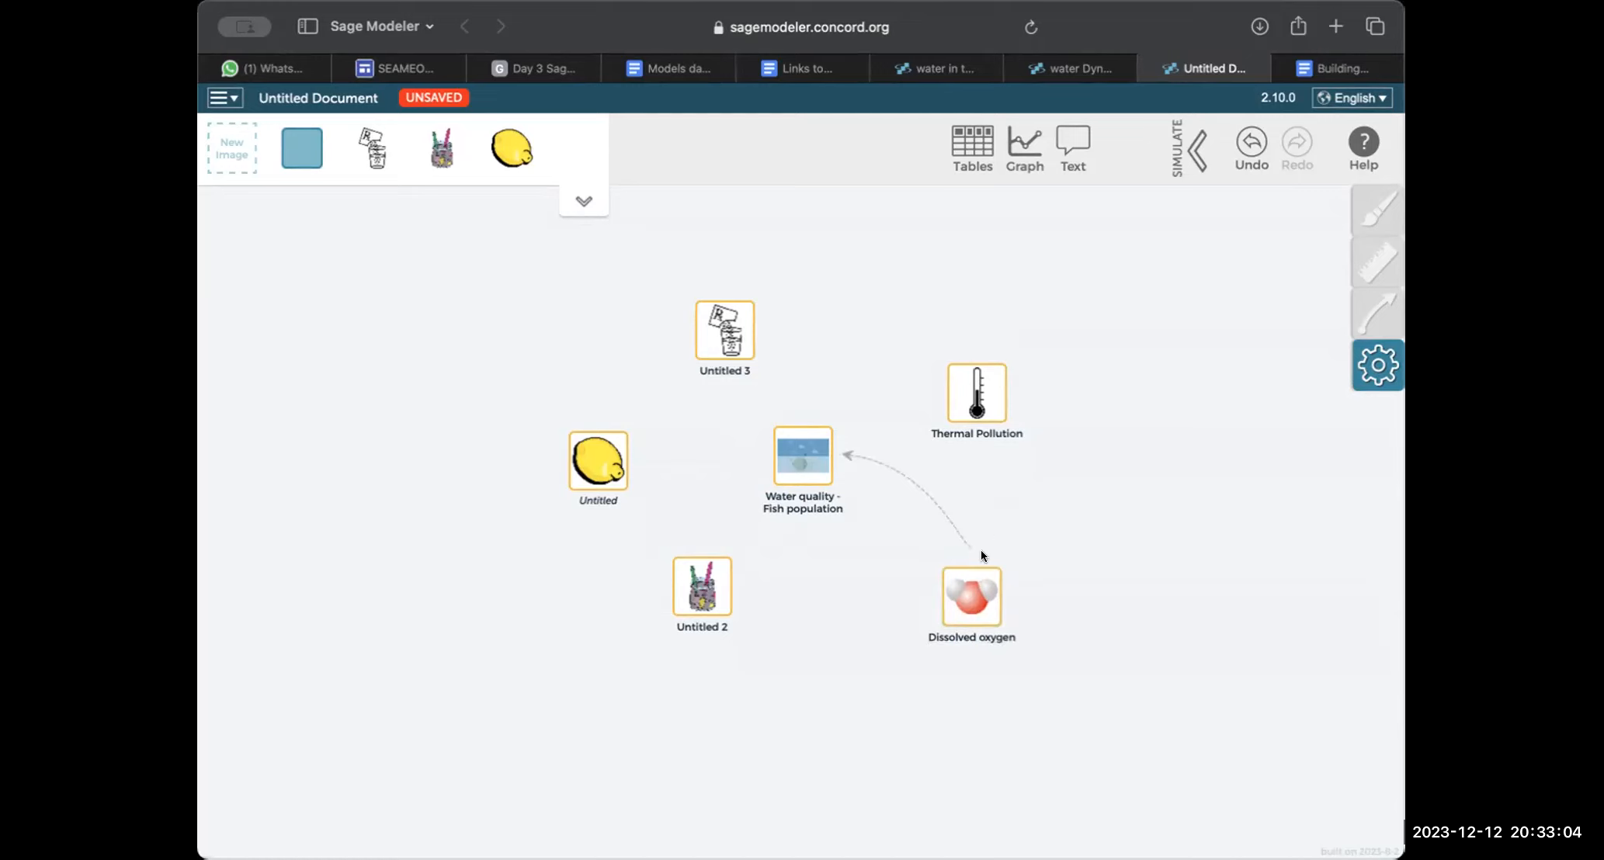
# - Define the relationship so that more Dissolved oxygen causes Water quality -Fish population to increase by more and more
pyautogui.moveTo(964, 602)
pyautogui.click(811, 454)
pyautogui.click(1378, 312)
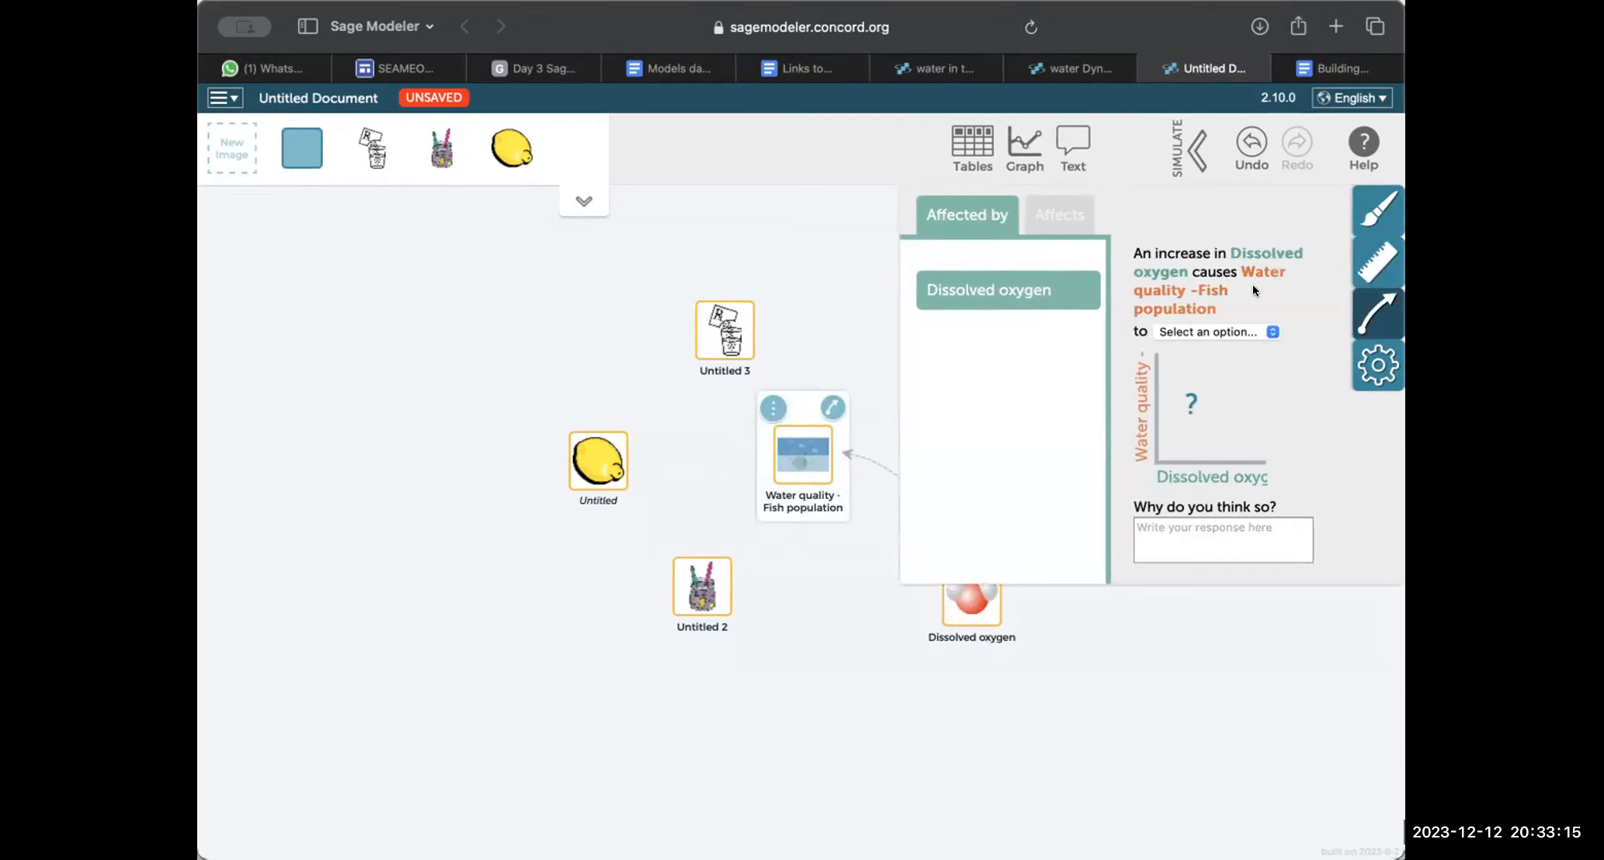
pyautogui.click(1204, 326)
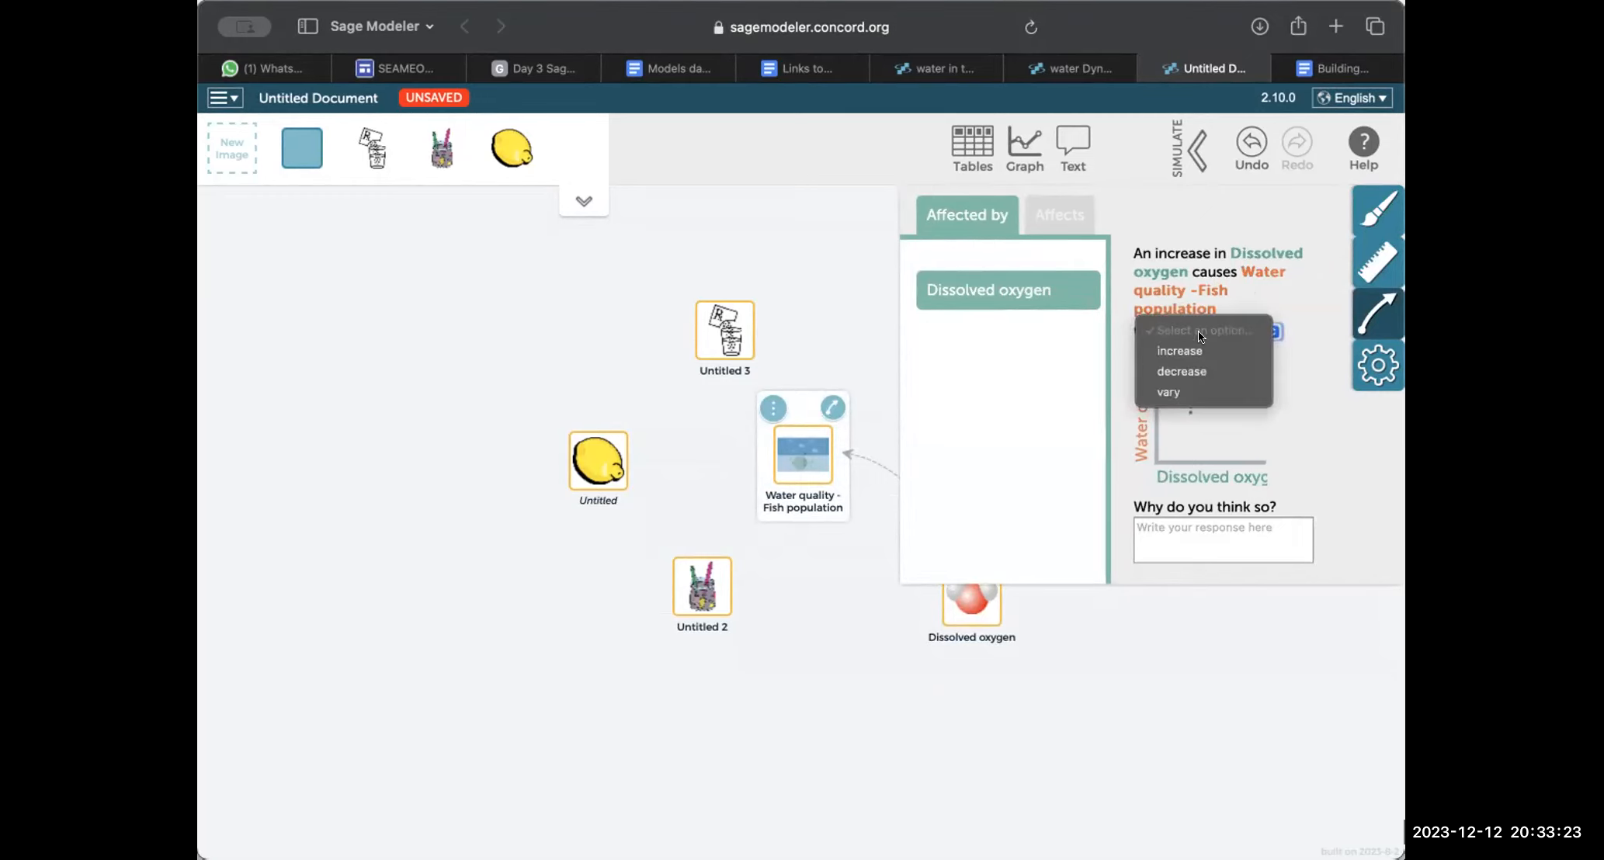
pyautogui.click(1193, 351)
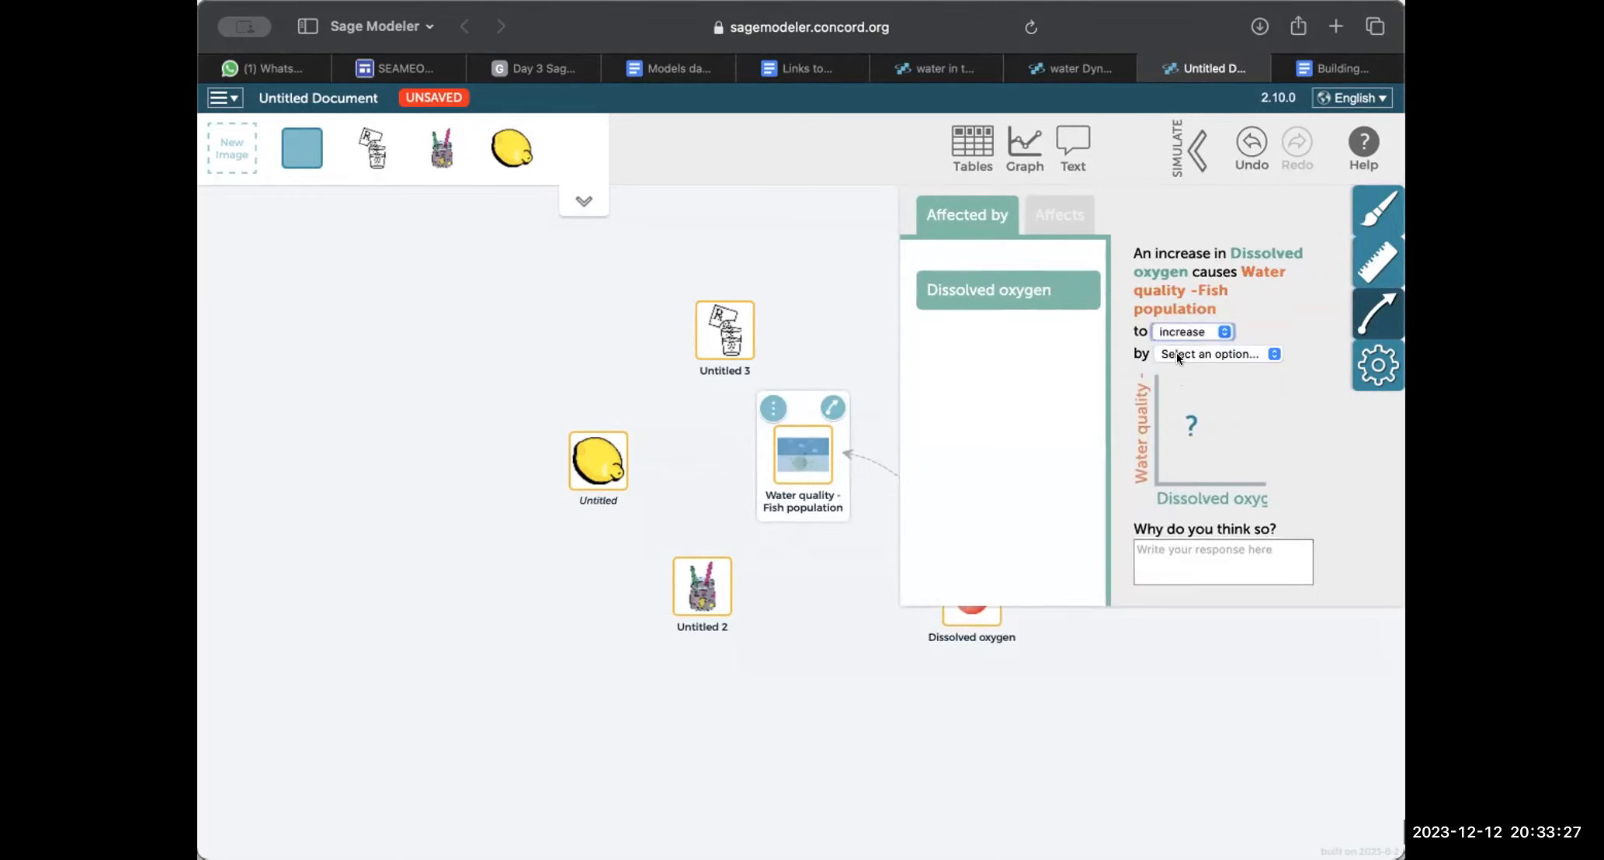
pyautogui.click(1177, 353)
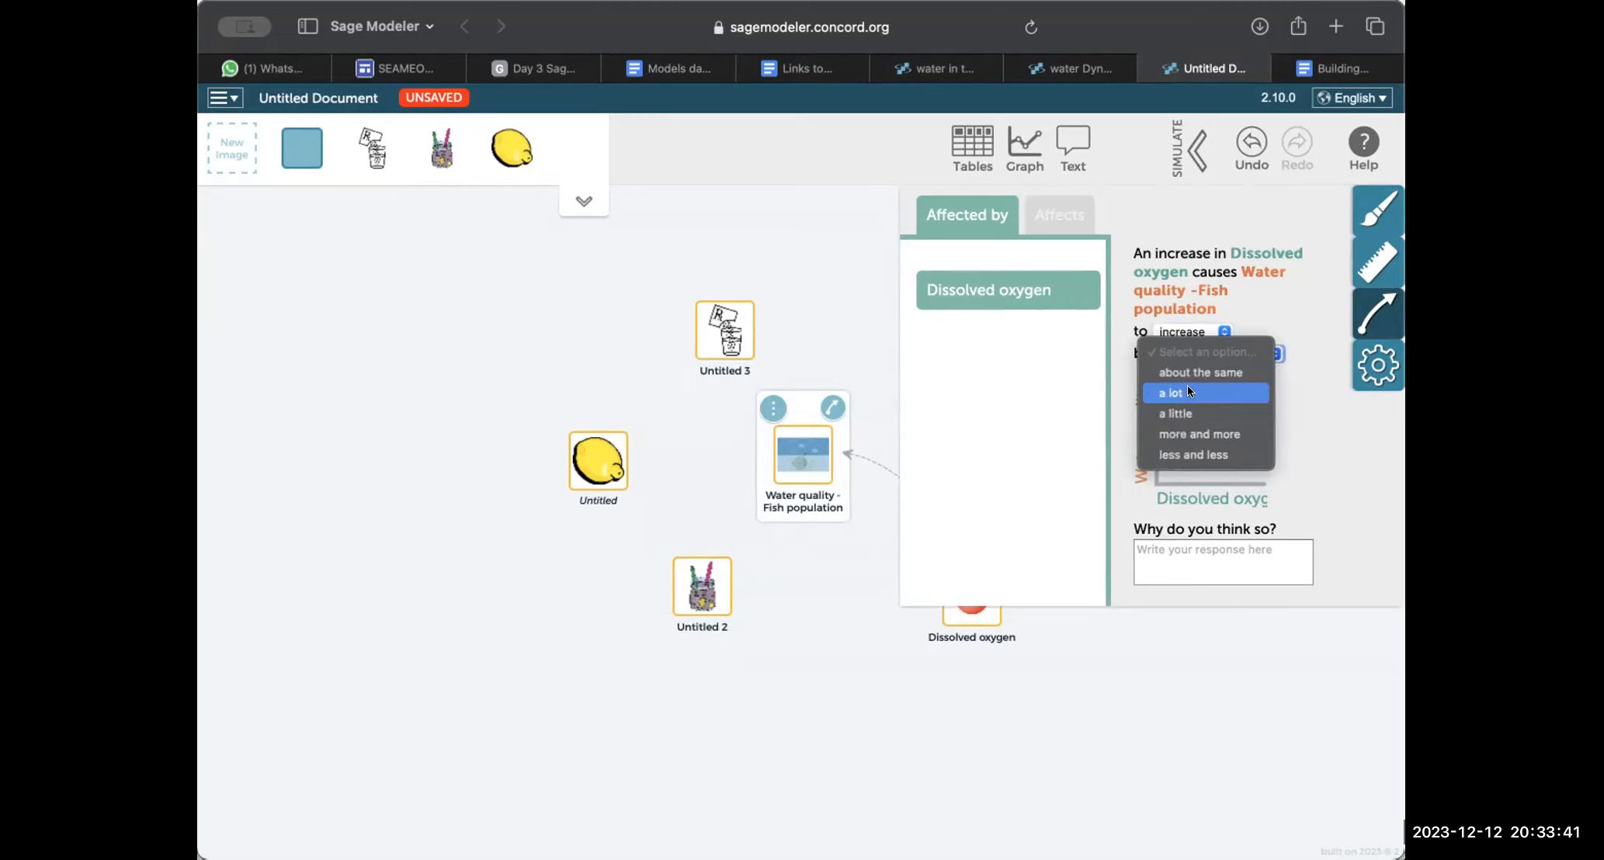
pyautogui.click(1179, 431)
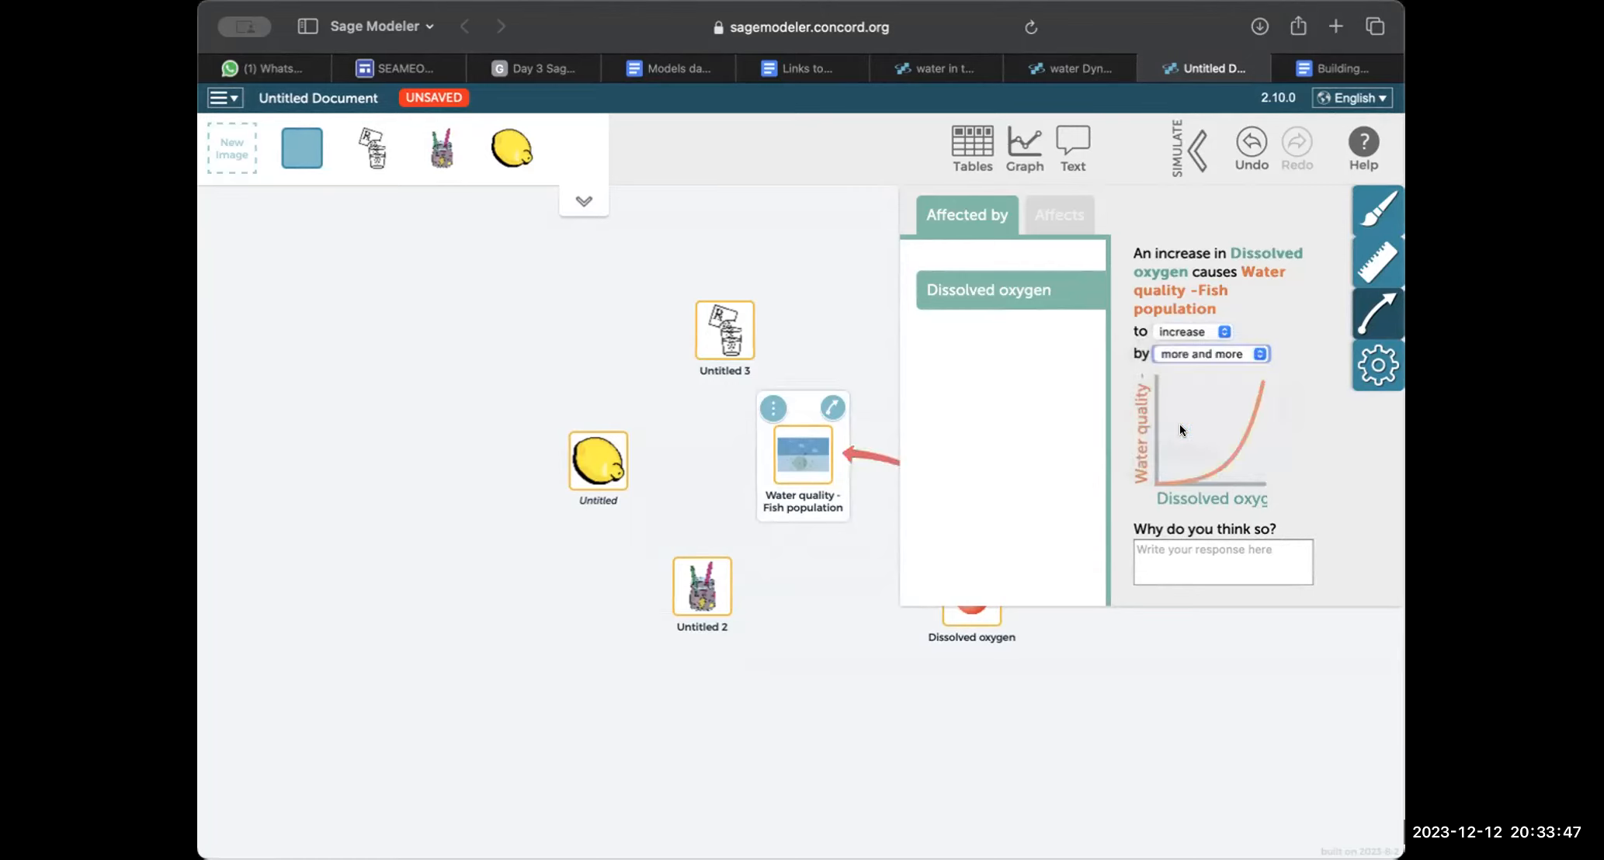
# - Change the rate of the Dissolved oxygen relationship to "about the same" and shift the Dissolved oxygen variable slightly to the right
pyautogui.click(1225, 349)
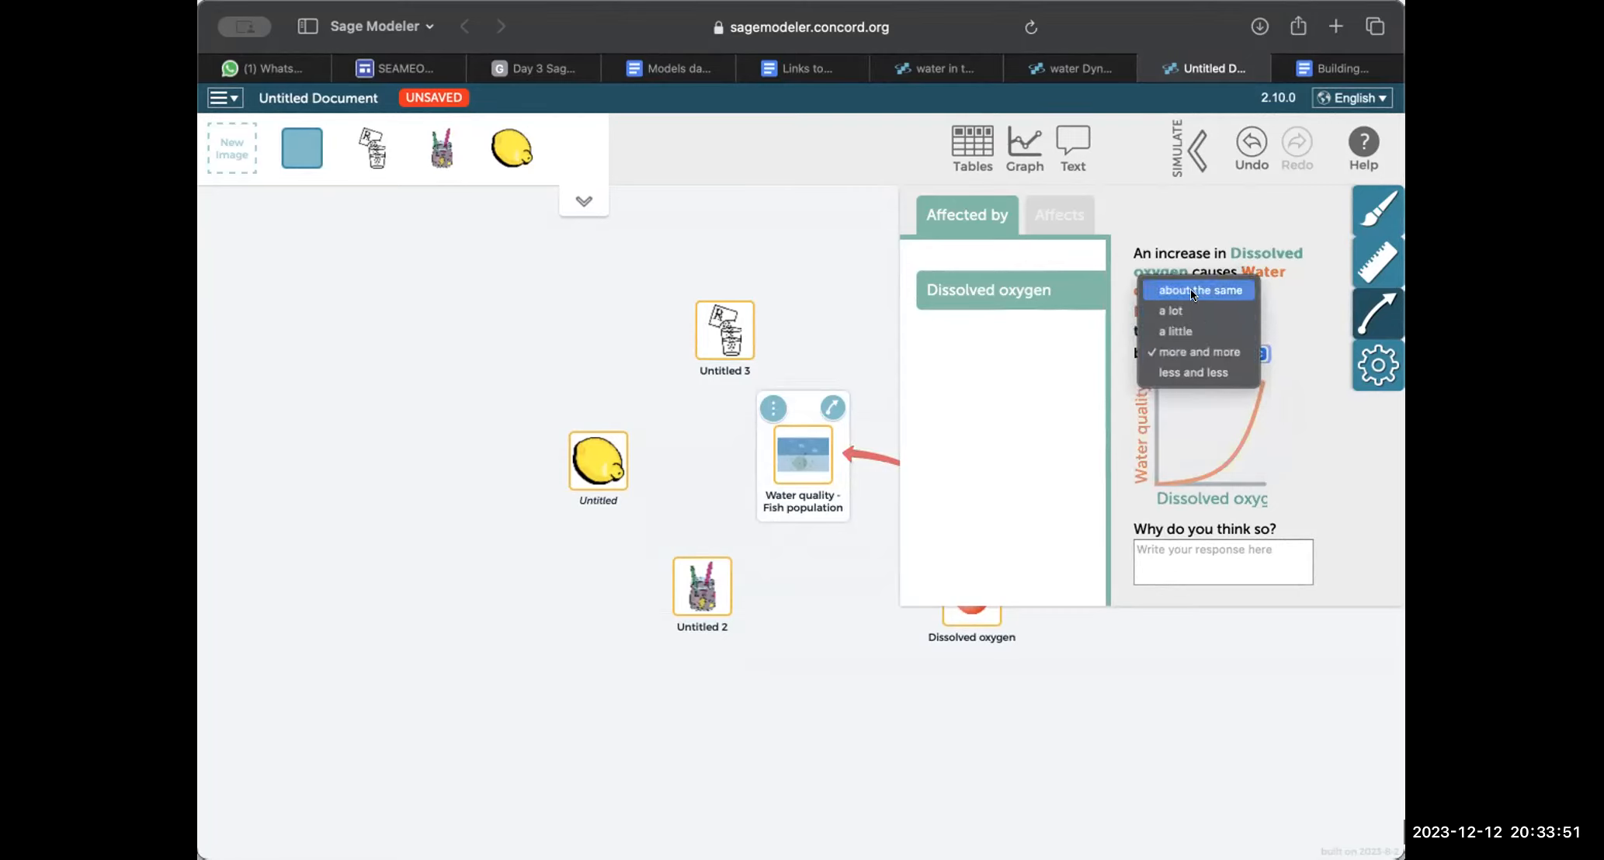
pyautogui.press('Escape')
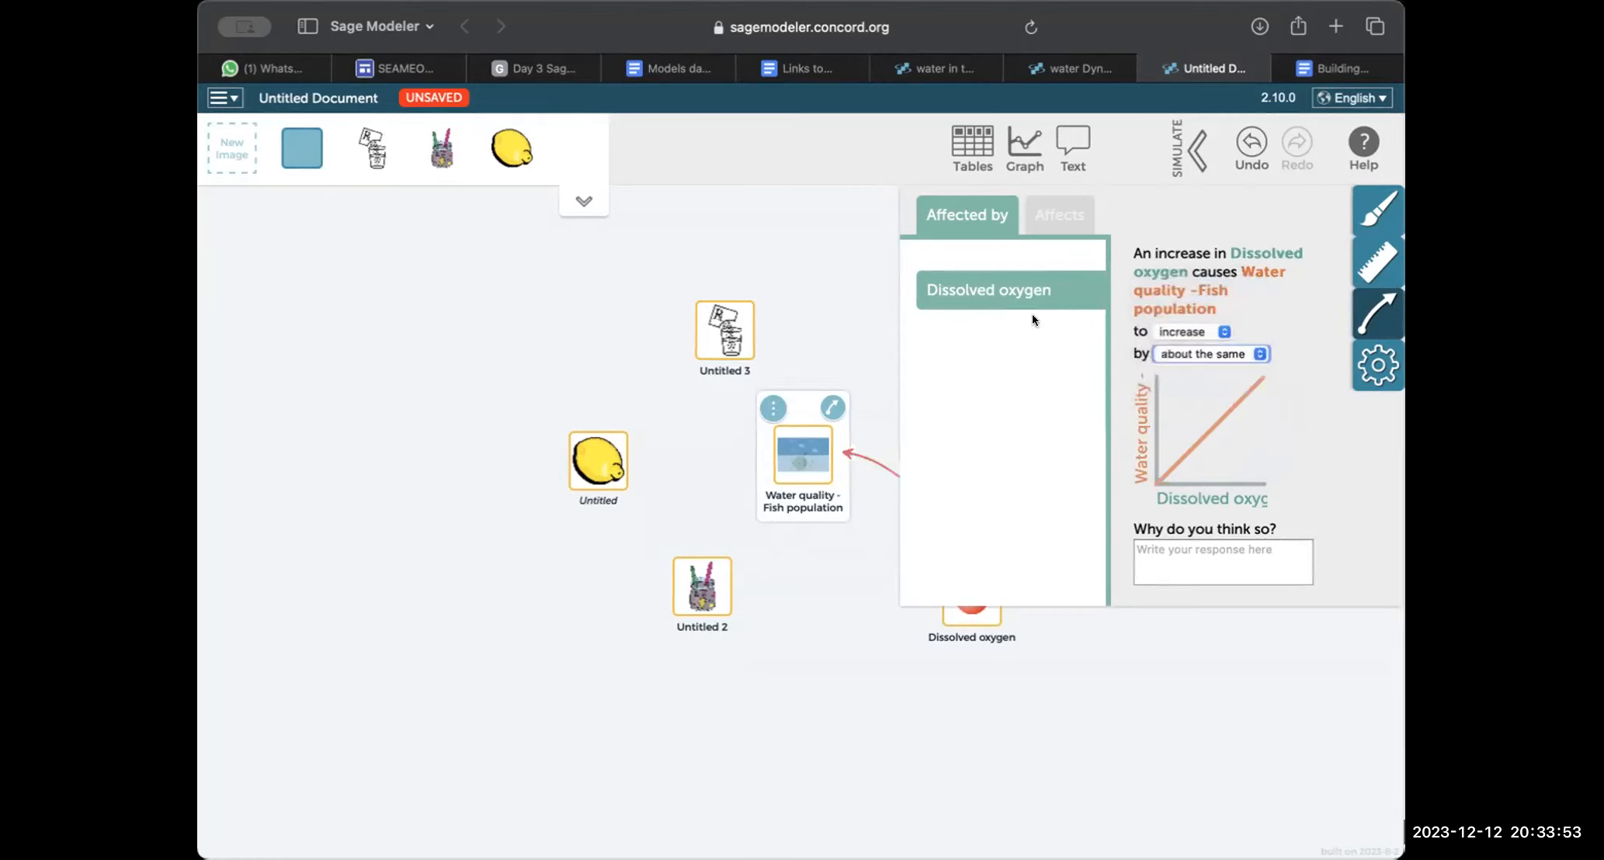
pyautogui.click(867, 357)
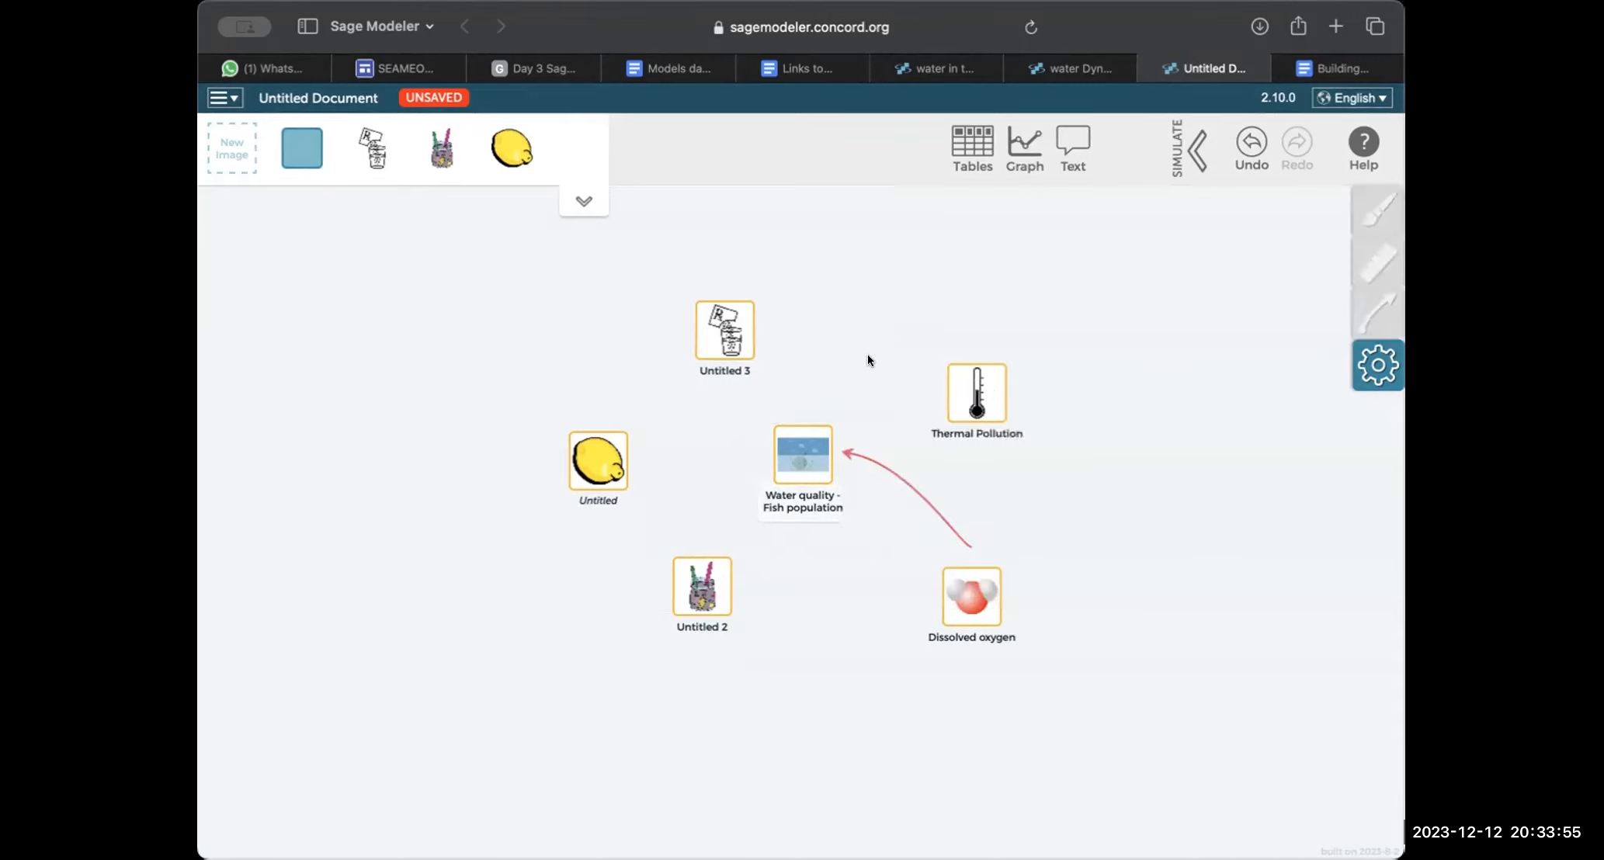
pyautogui.moveTo(963, 568)
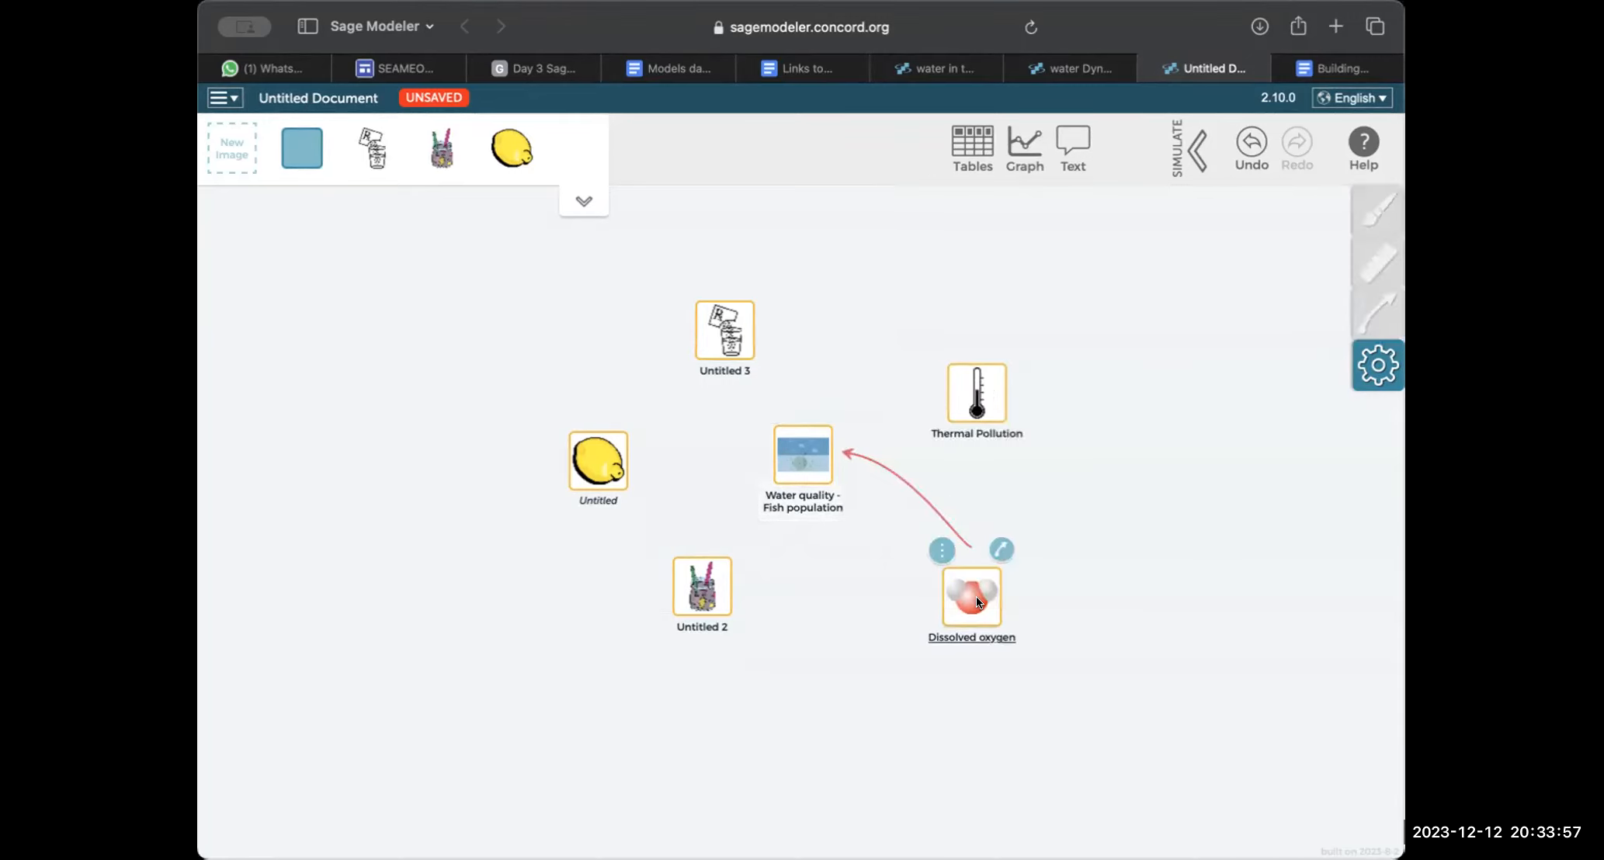
pyautogui.moveTo(977, 602); pyautogui.dragTo(1004, 598)
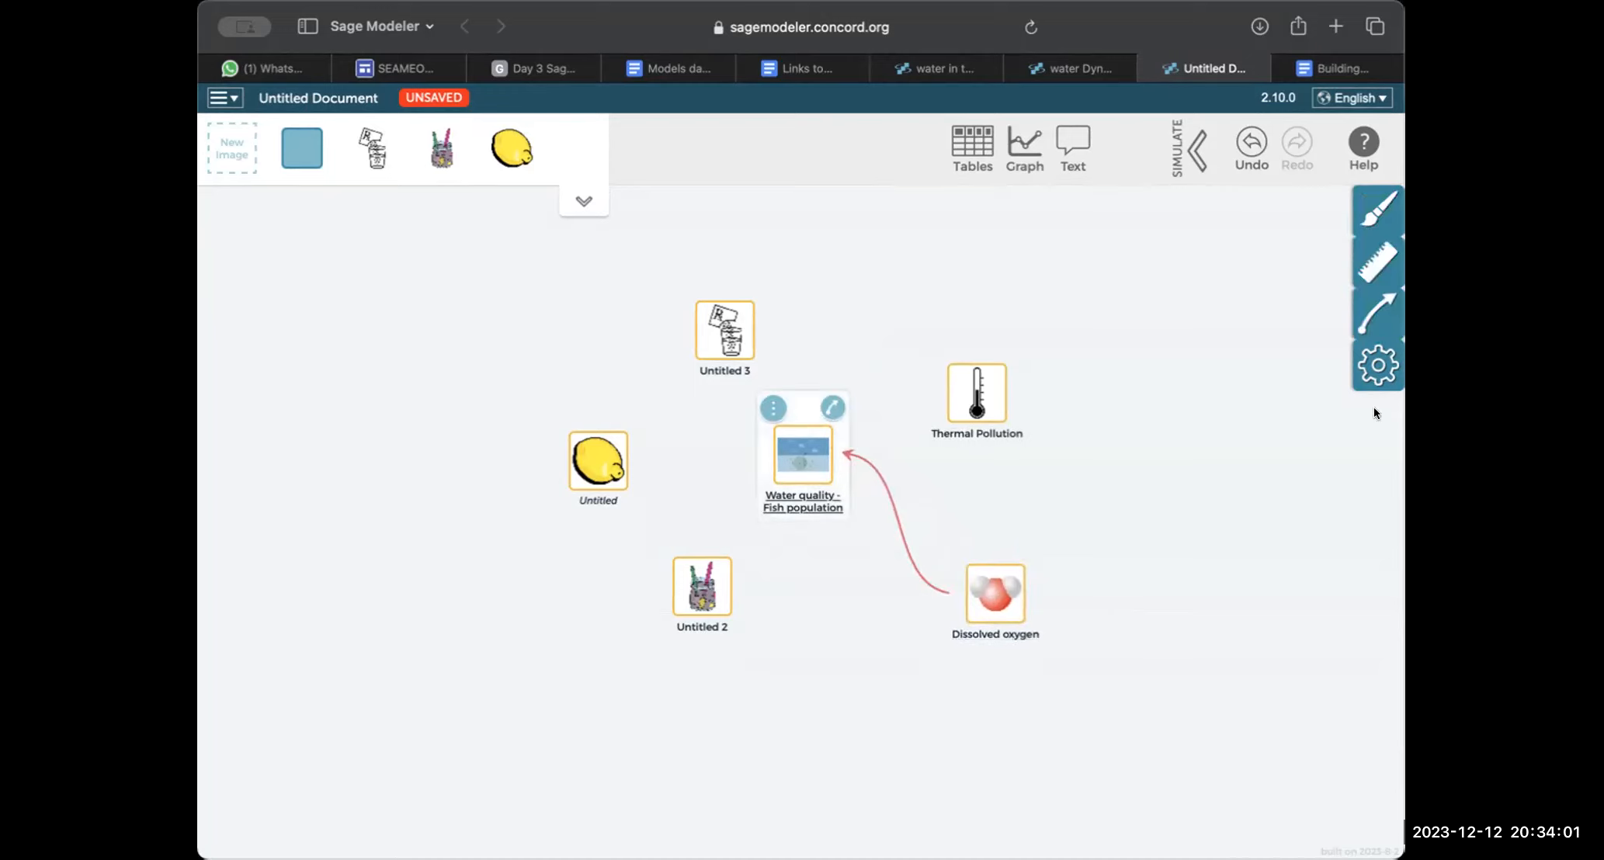
# - Turn on relationship symbols in the simulation settings, keeping the static equilibrium simulation with the expanded set of relationships
pyautogui.click(1370, 366)
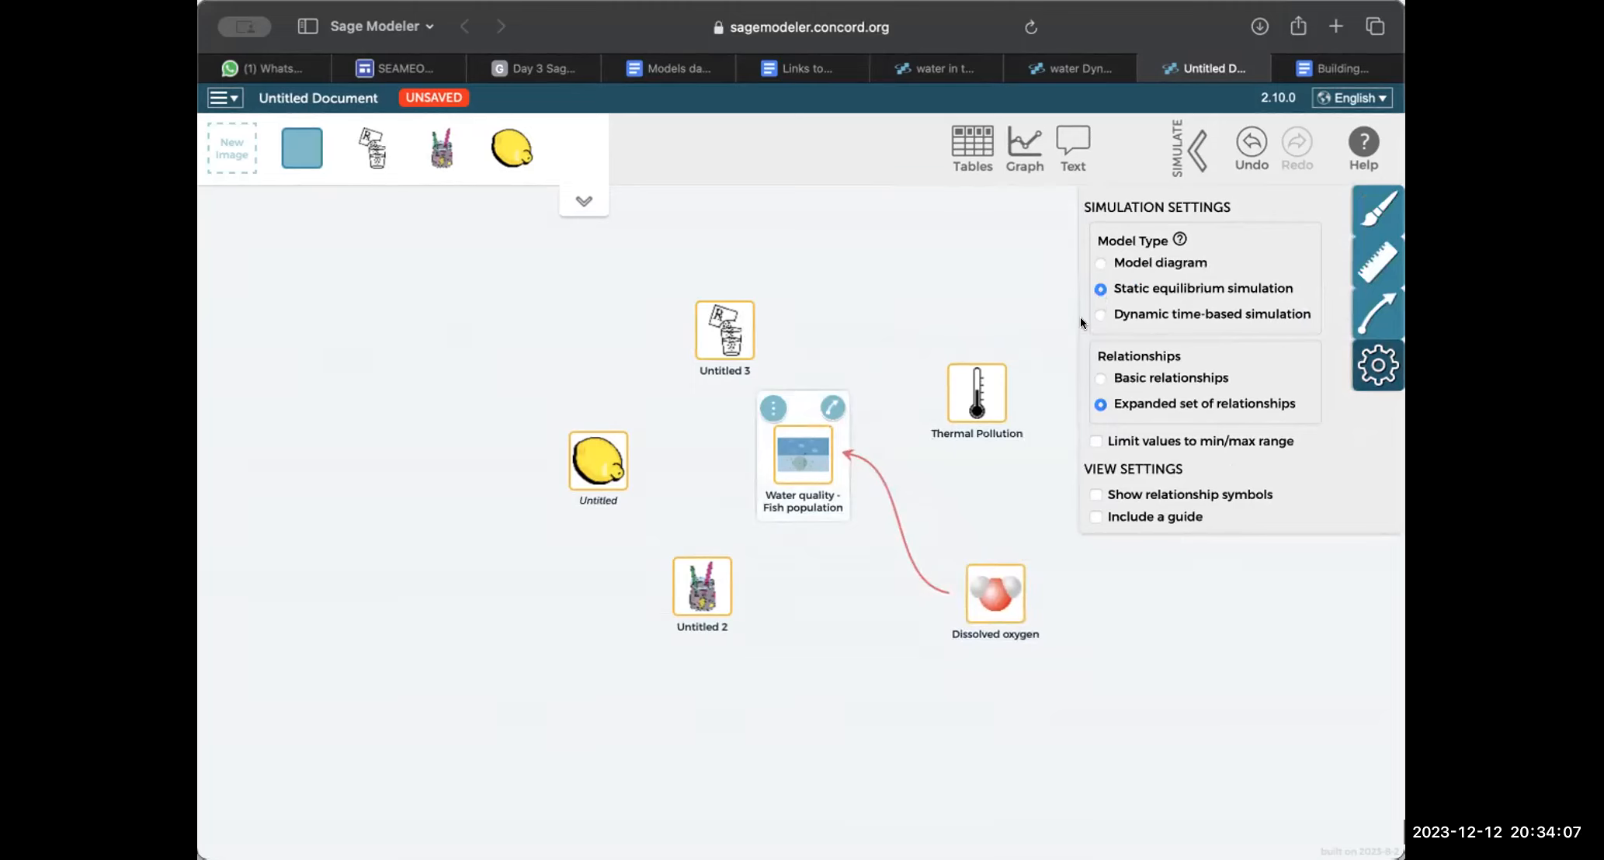
pyautogui.click(989, 291)
pyautogui.moveTo(993, 584)
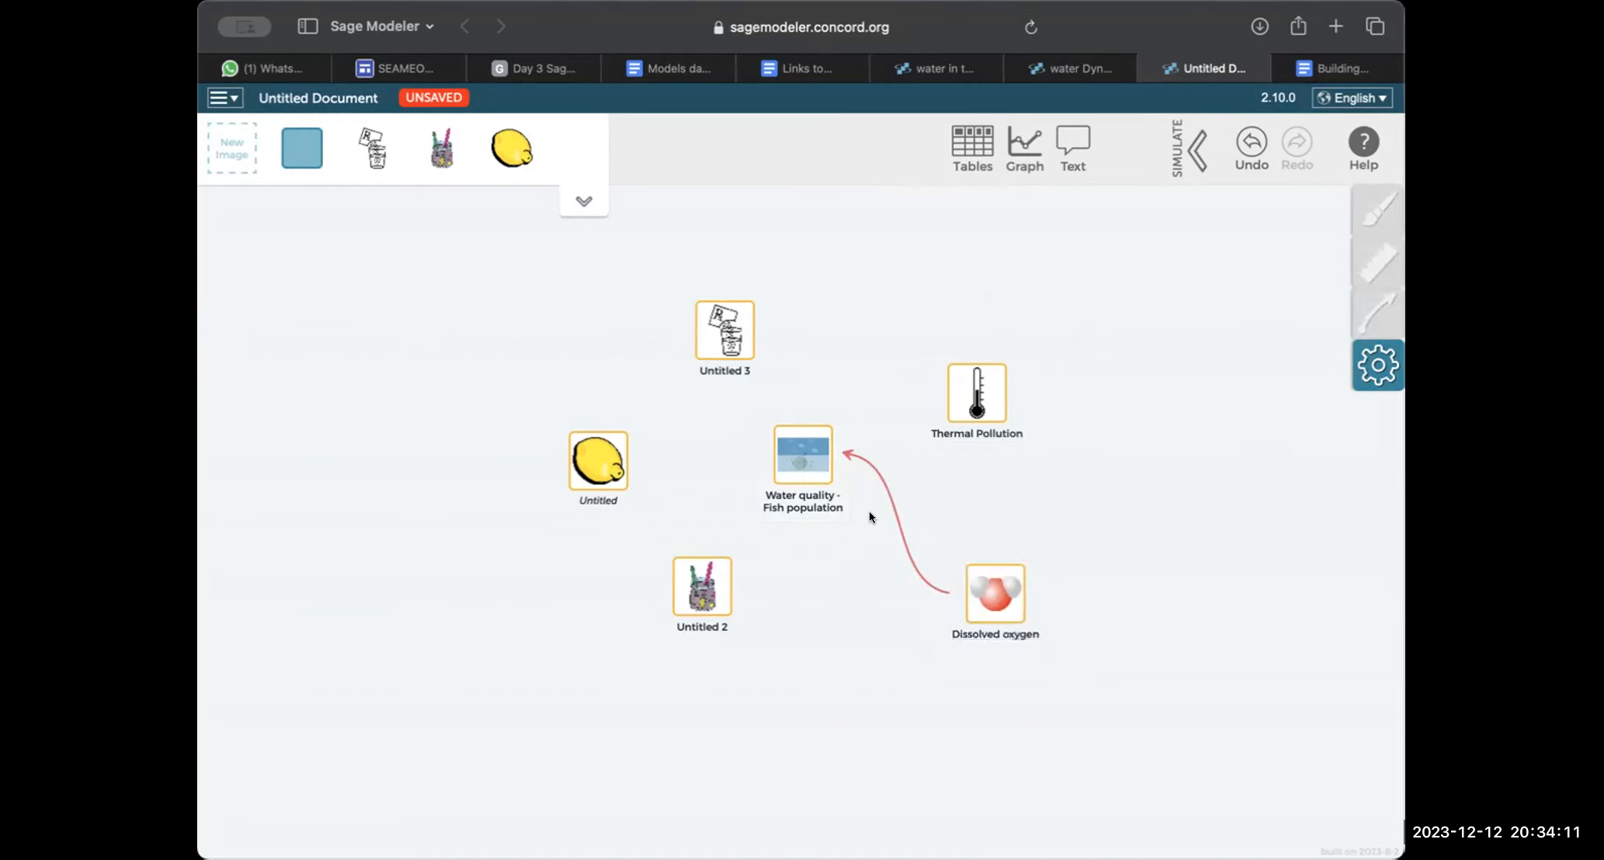
pyautogui.click(1378, 365)
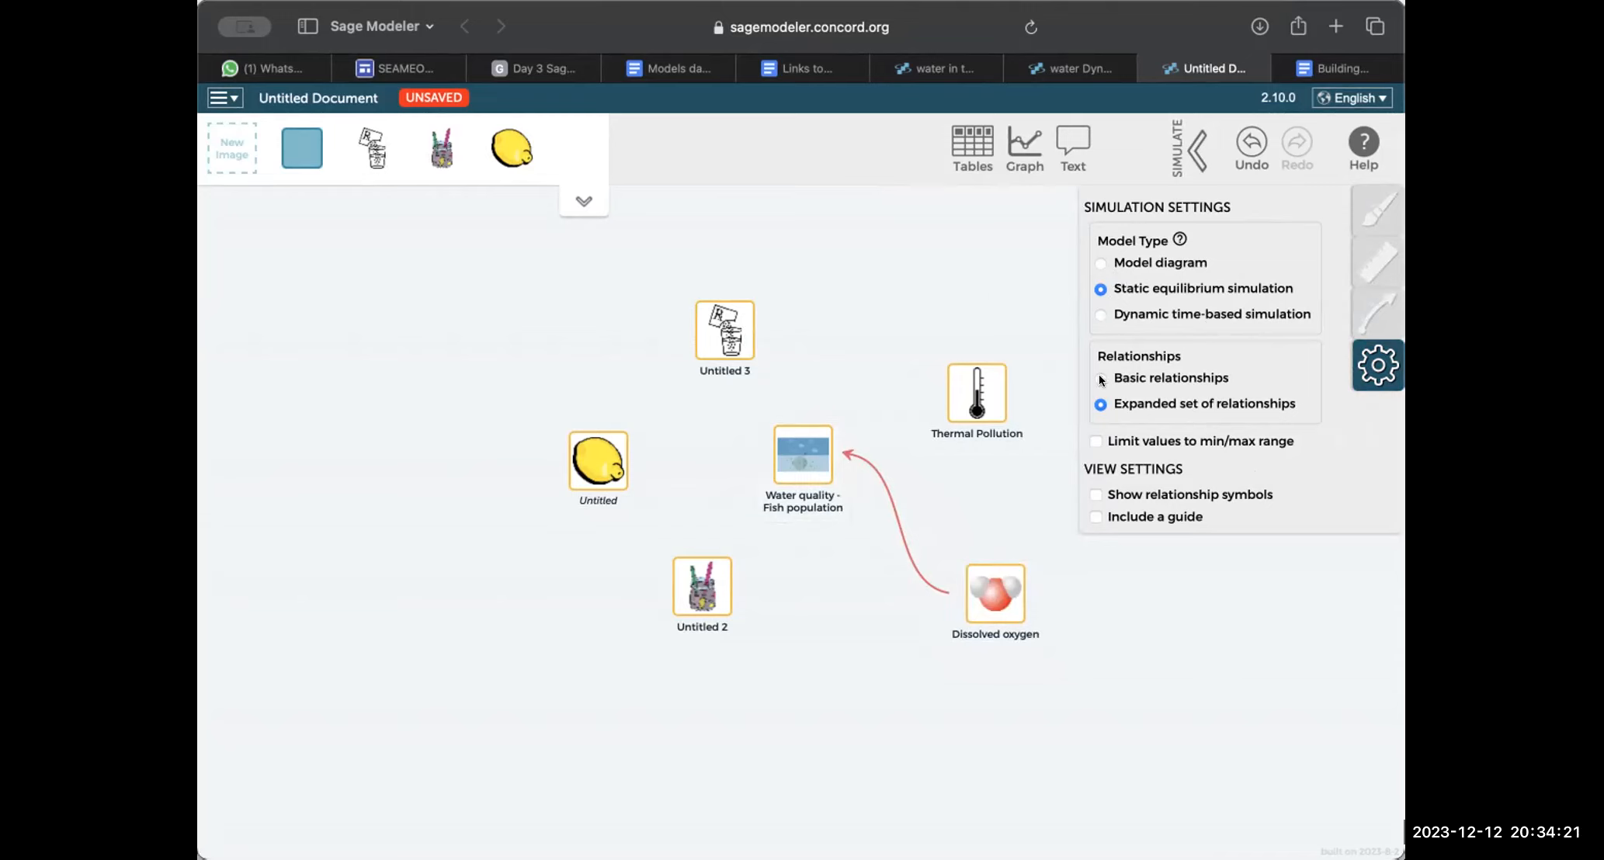
pyautogui.click(1095, 494)
pyautogui.click(1378, 366)
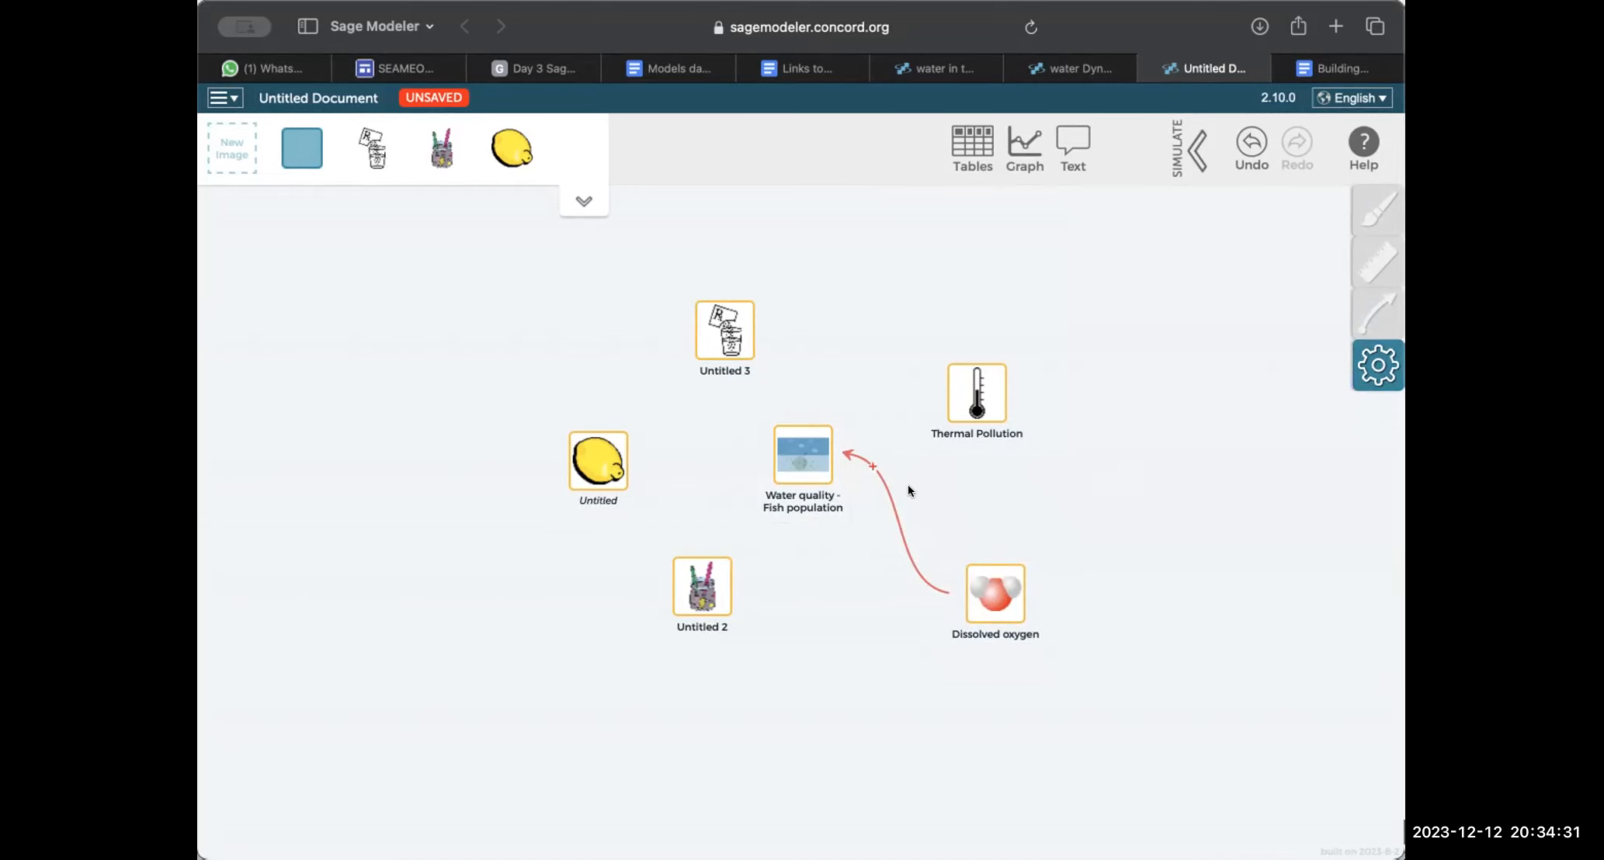
# - Reposition Dissolved oxygen and Thermal Pollution slightly and draw a link from Thermal Pollution to Water quality -Fish population
pyautogui.moveTo(990, 567)
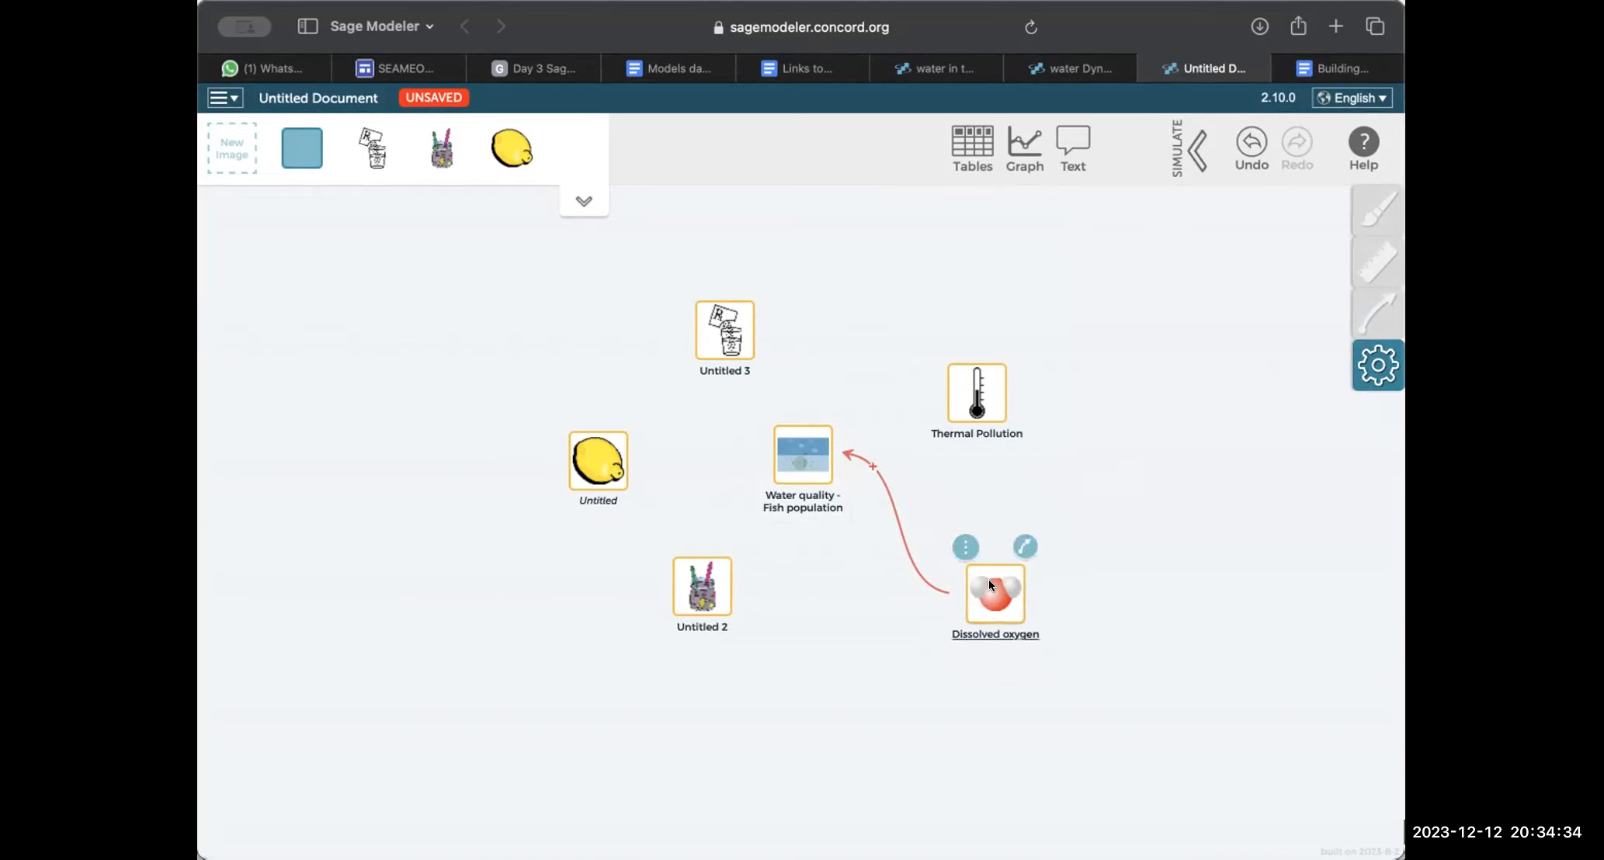
pyautogui.moveTo(988, 579); pyautogui.dragTo(1008, 553)
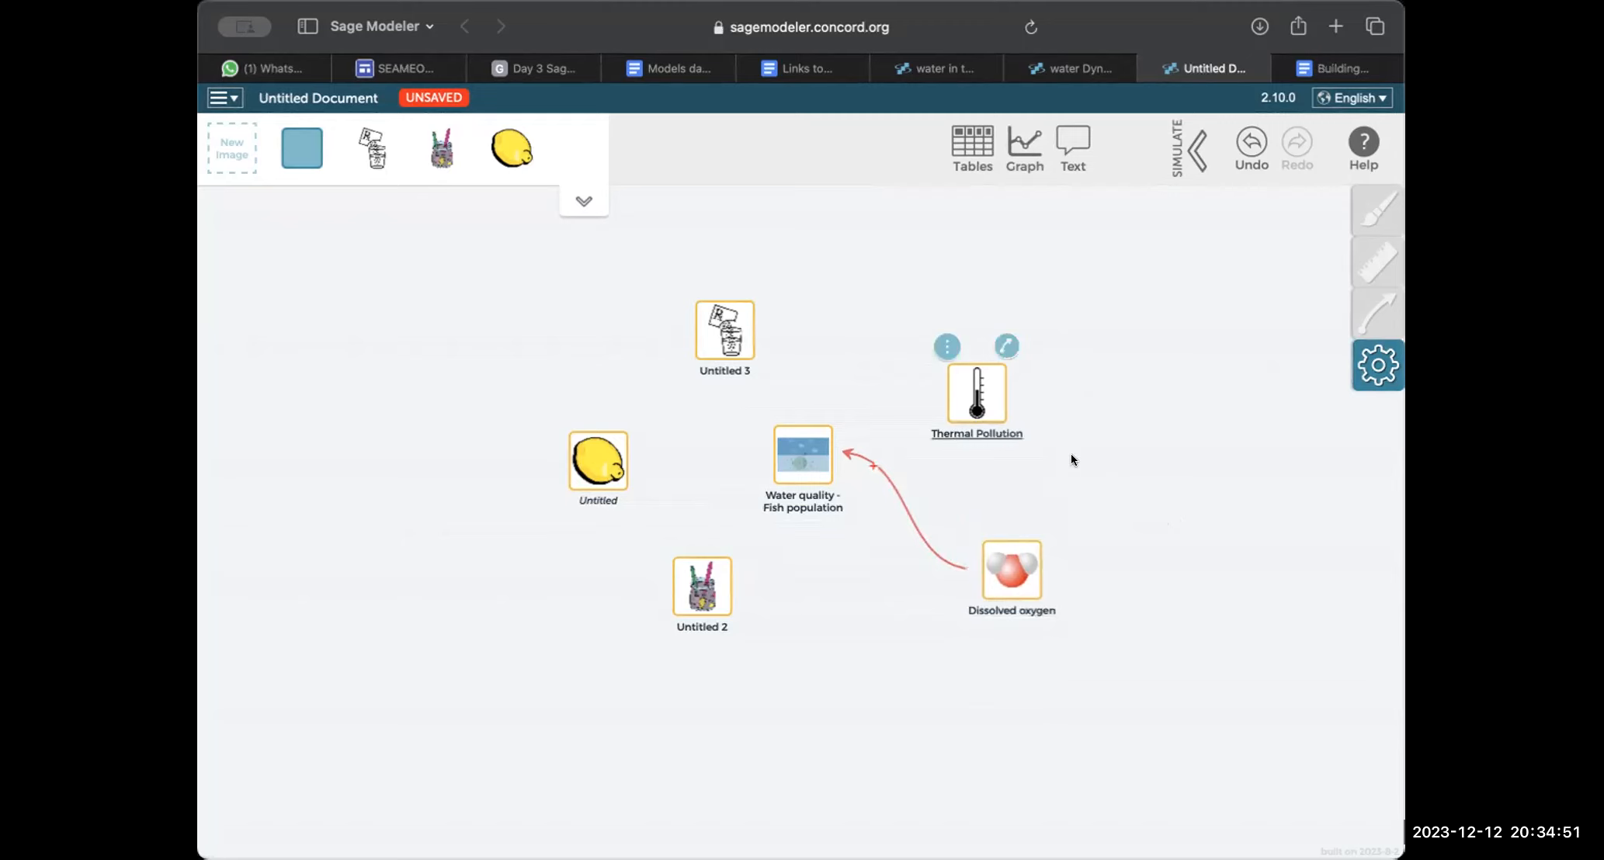
pyautogui.moveTo(975, 392)
pyautogui.mouseDown()
pyautogui.moveTo(1018, 390)
pyautogui.moveTo(992, 388)
pyautogui.mouseUp()
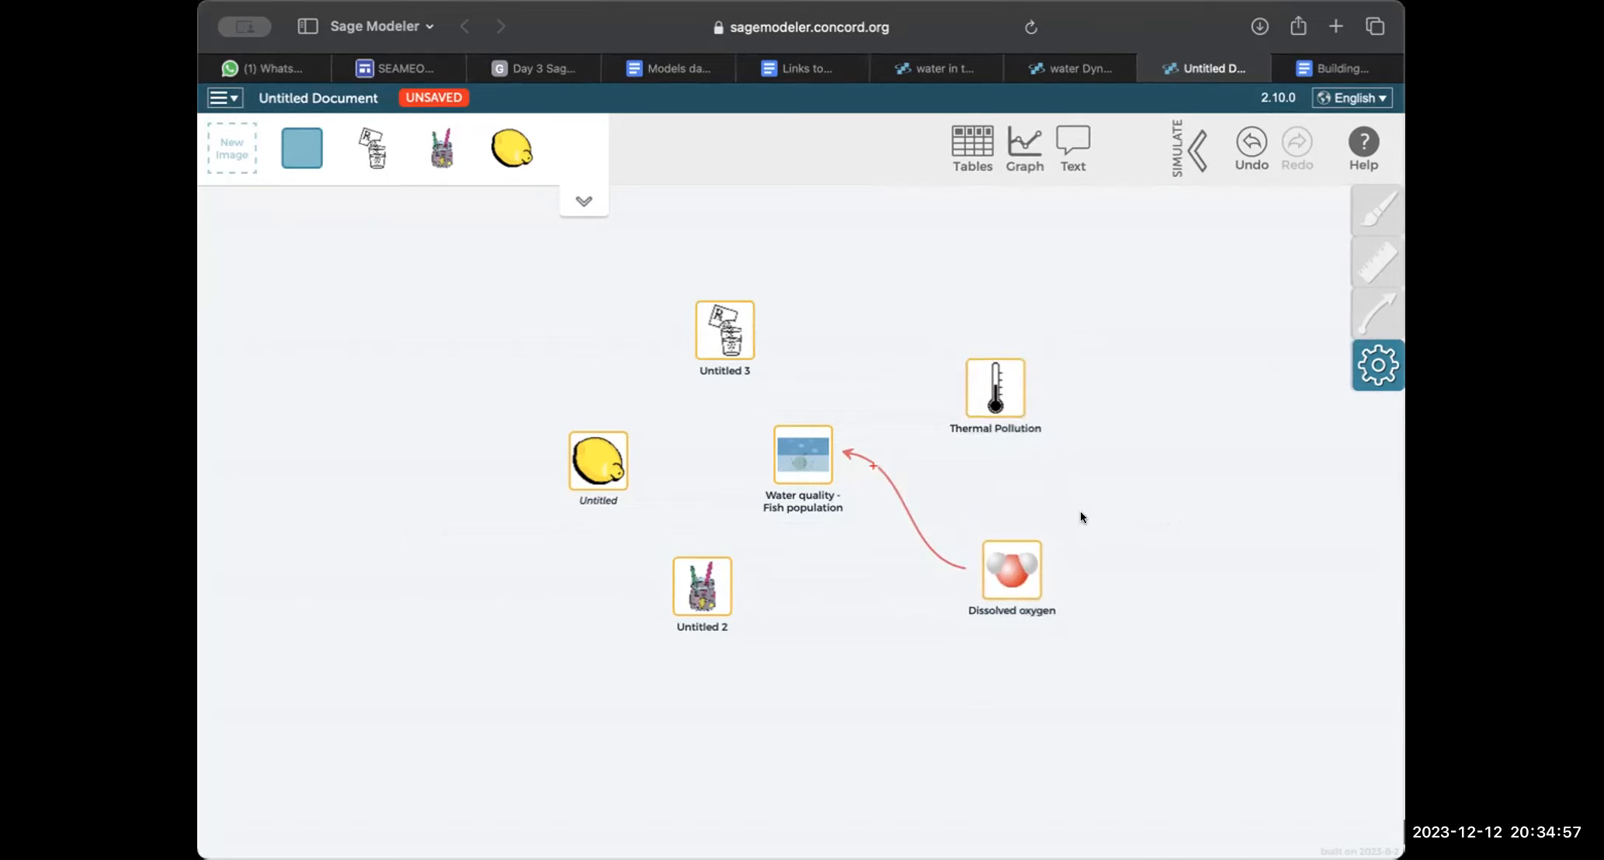
pyautogui.moveTo(984, 384)
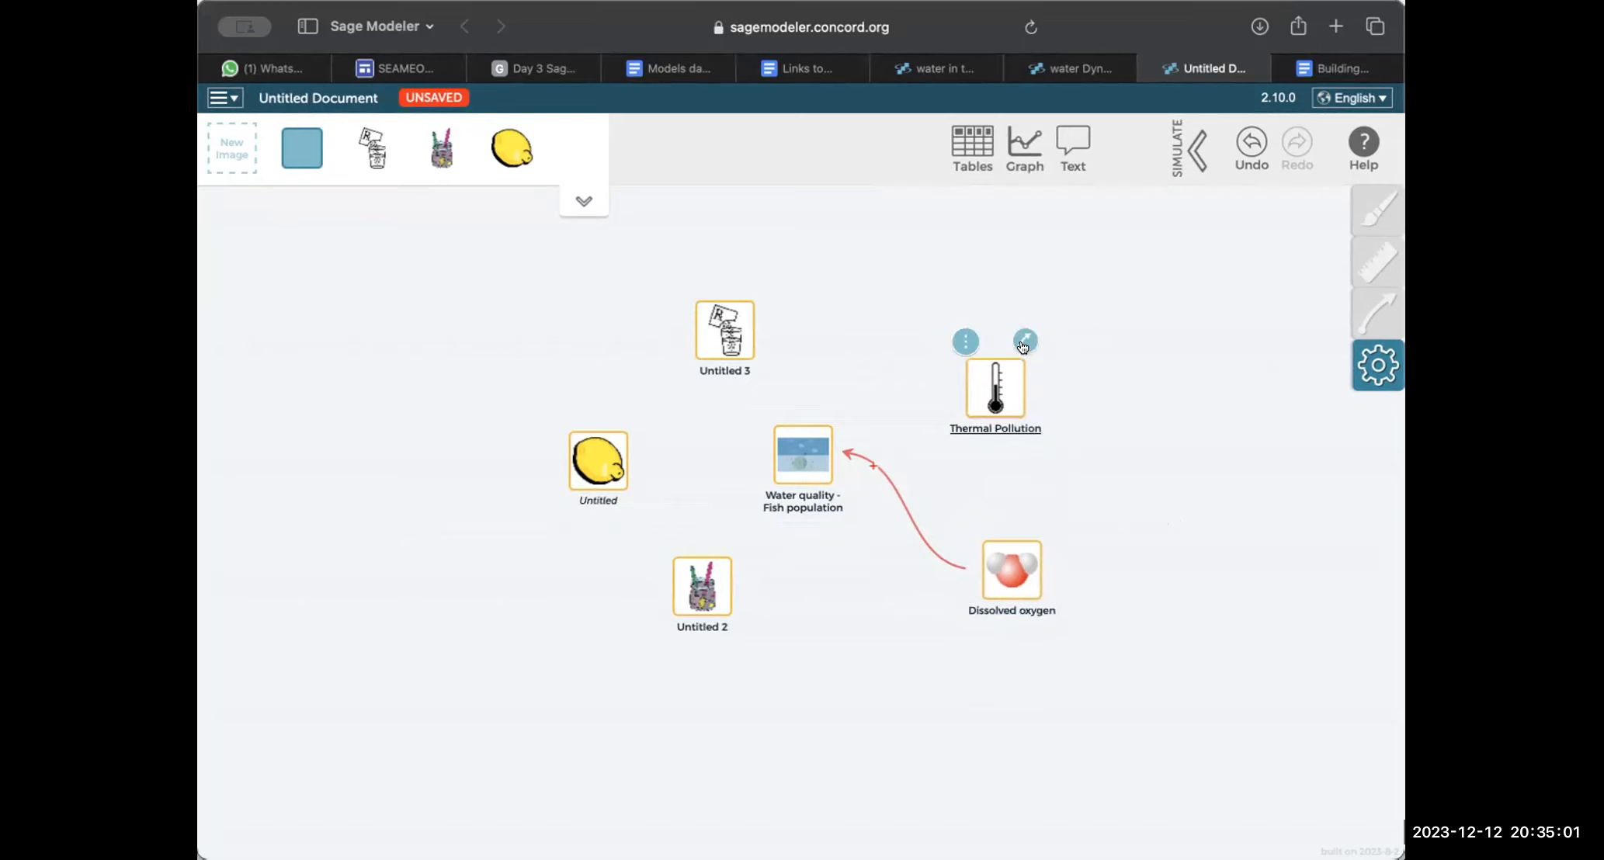
pyautogui.moveTo(1023, 335); pyautogui.dragTo(832, 426)
# - Set the Dissolved oxygen relationship so that its increase causes Water quality -Fish population to decrease by about the same
pyautogui.click(800, 447)
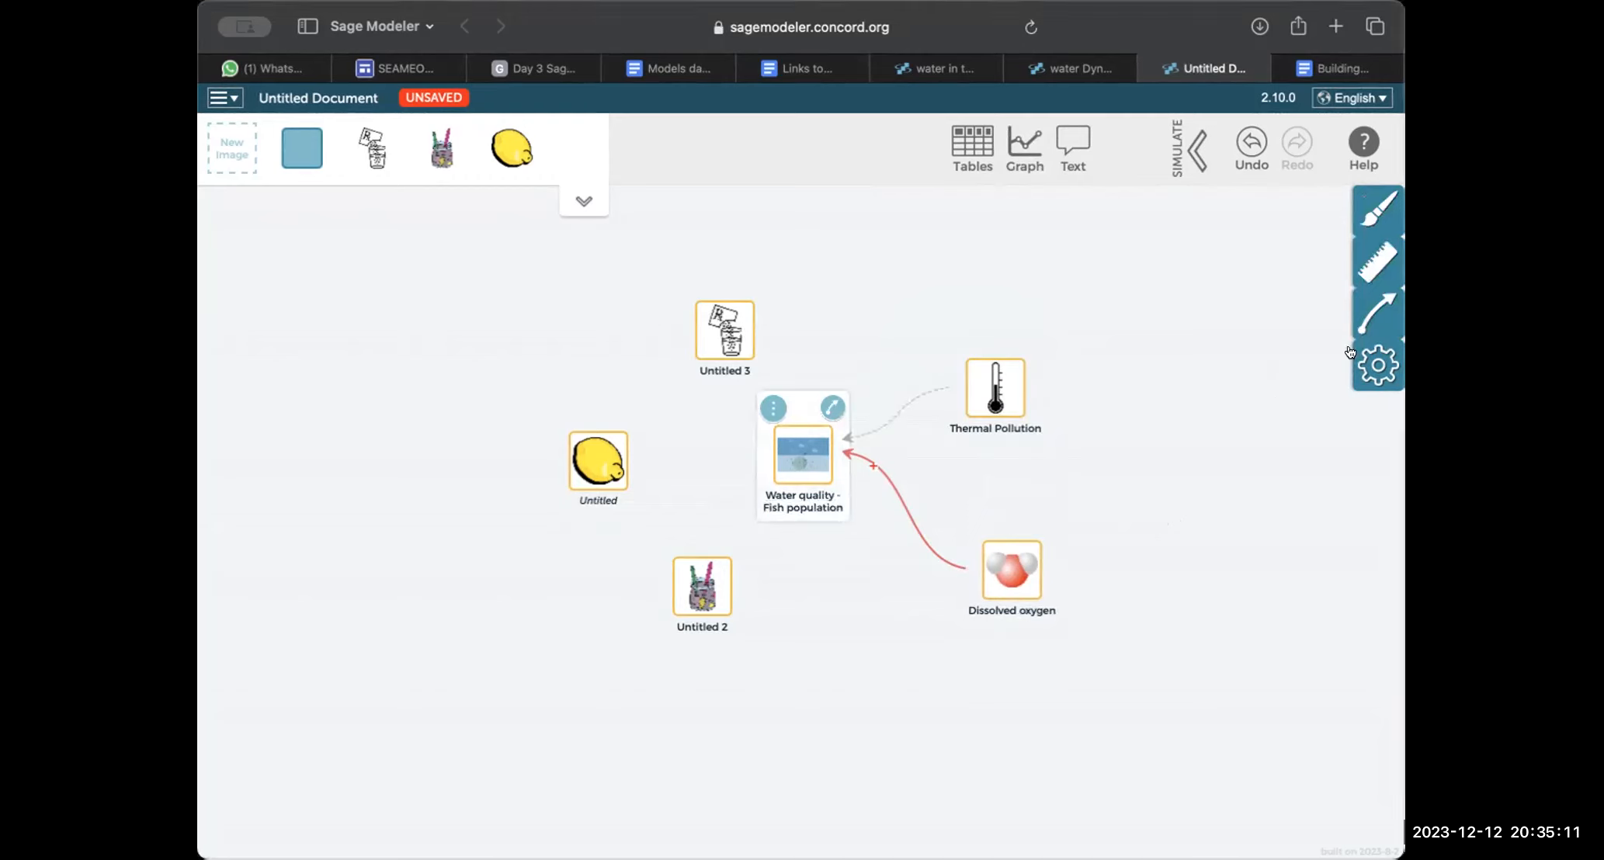
pyautogui.click(1377, 311)
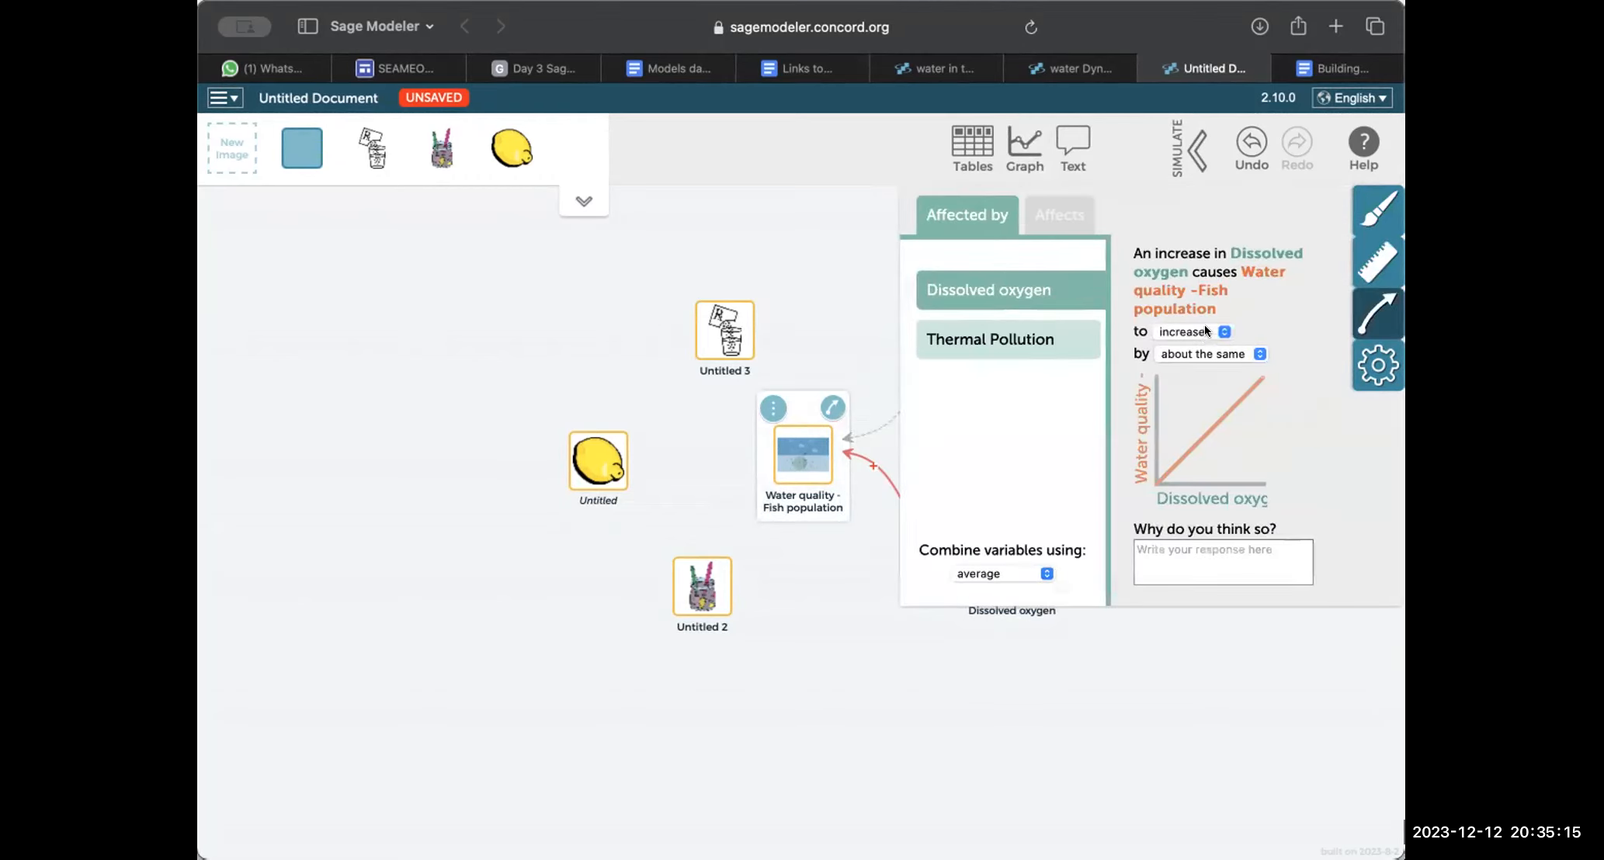
pyautogui.click(1204, 330)
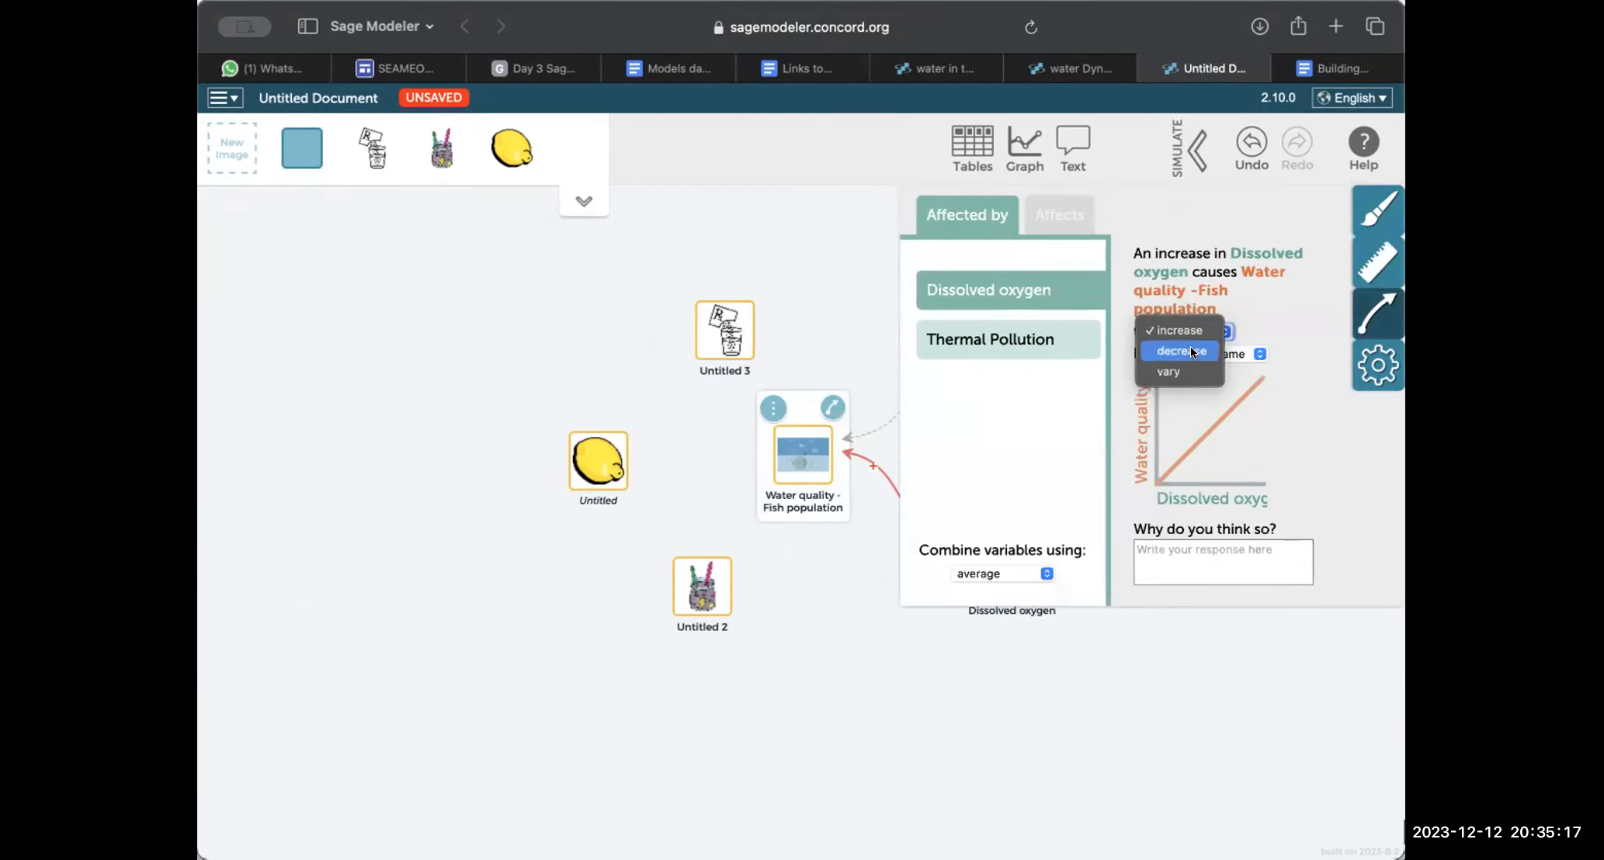
pyautogui.click(1190, 349)
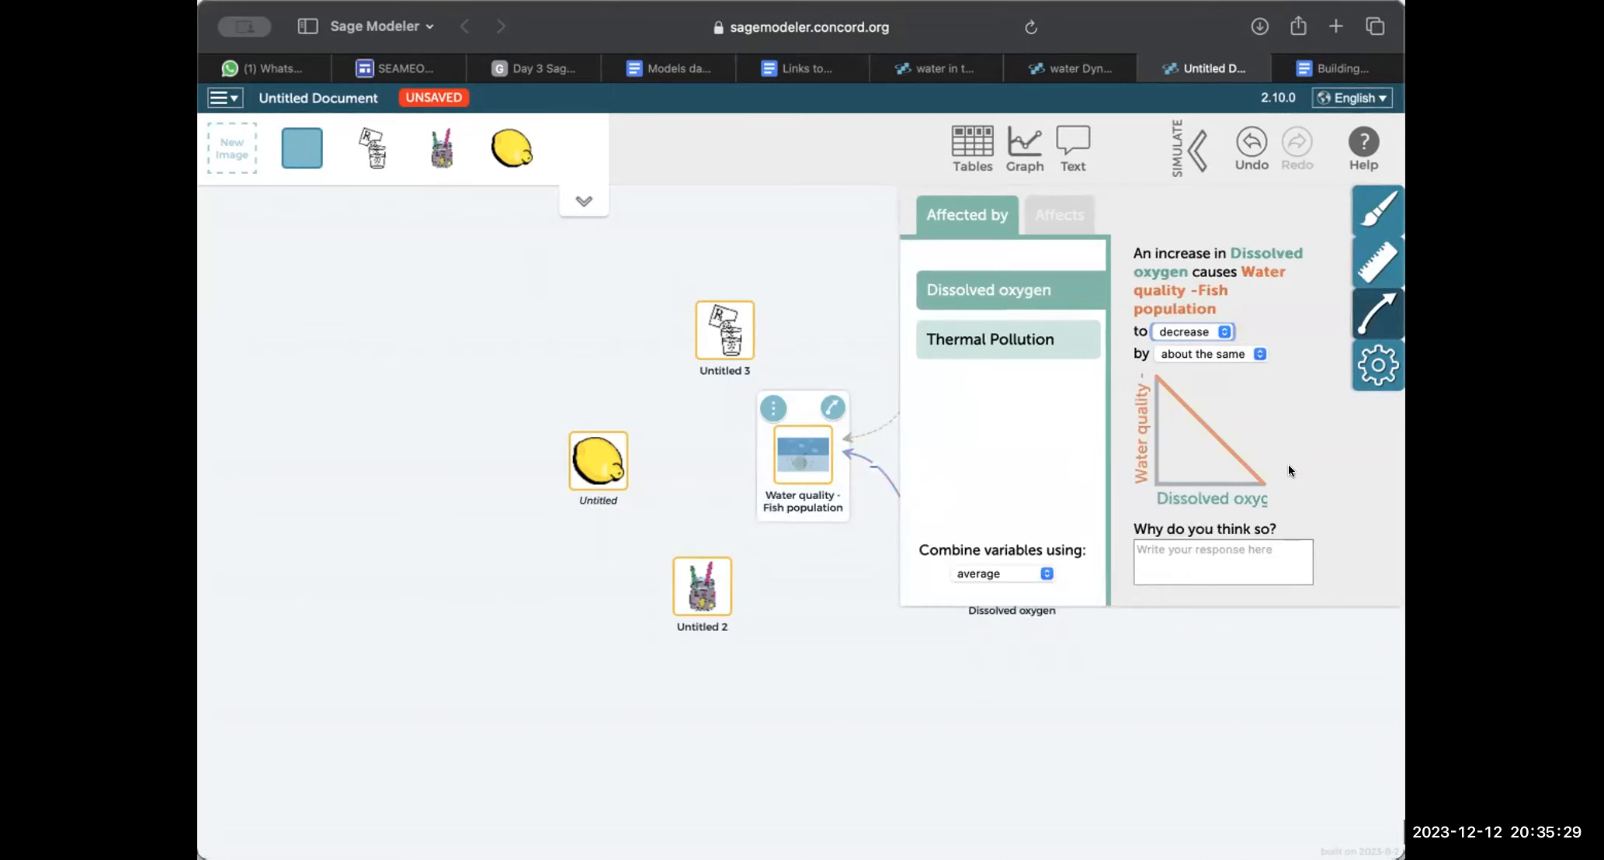
pyautogui.click(1176, 355)
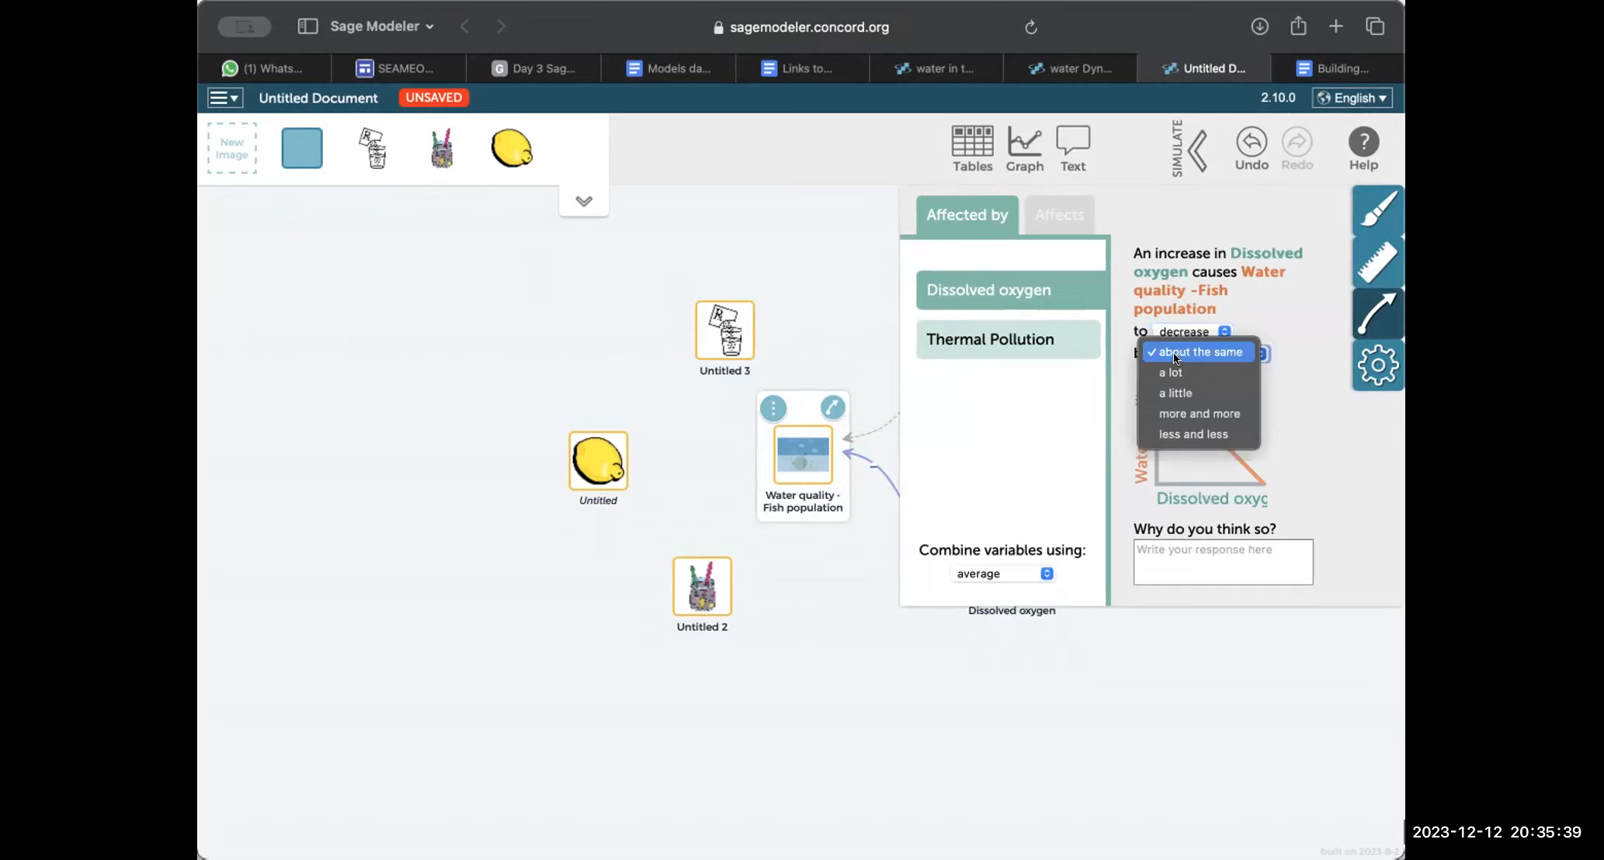
pyautogui.click(1179, 352)
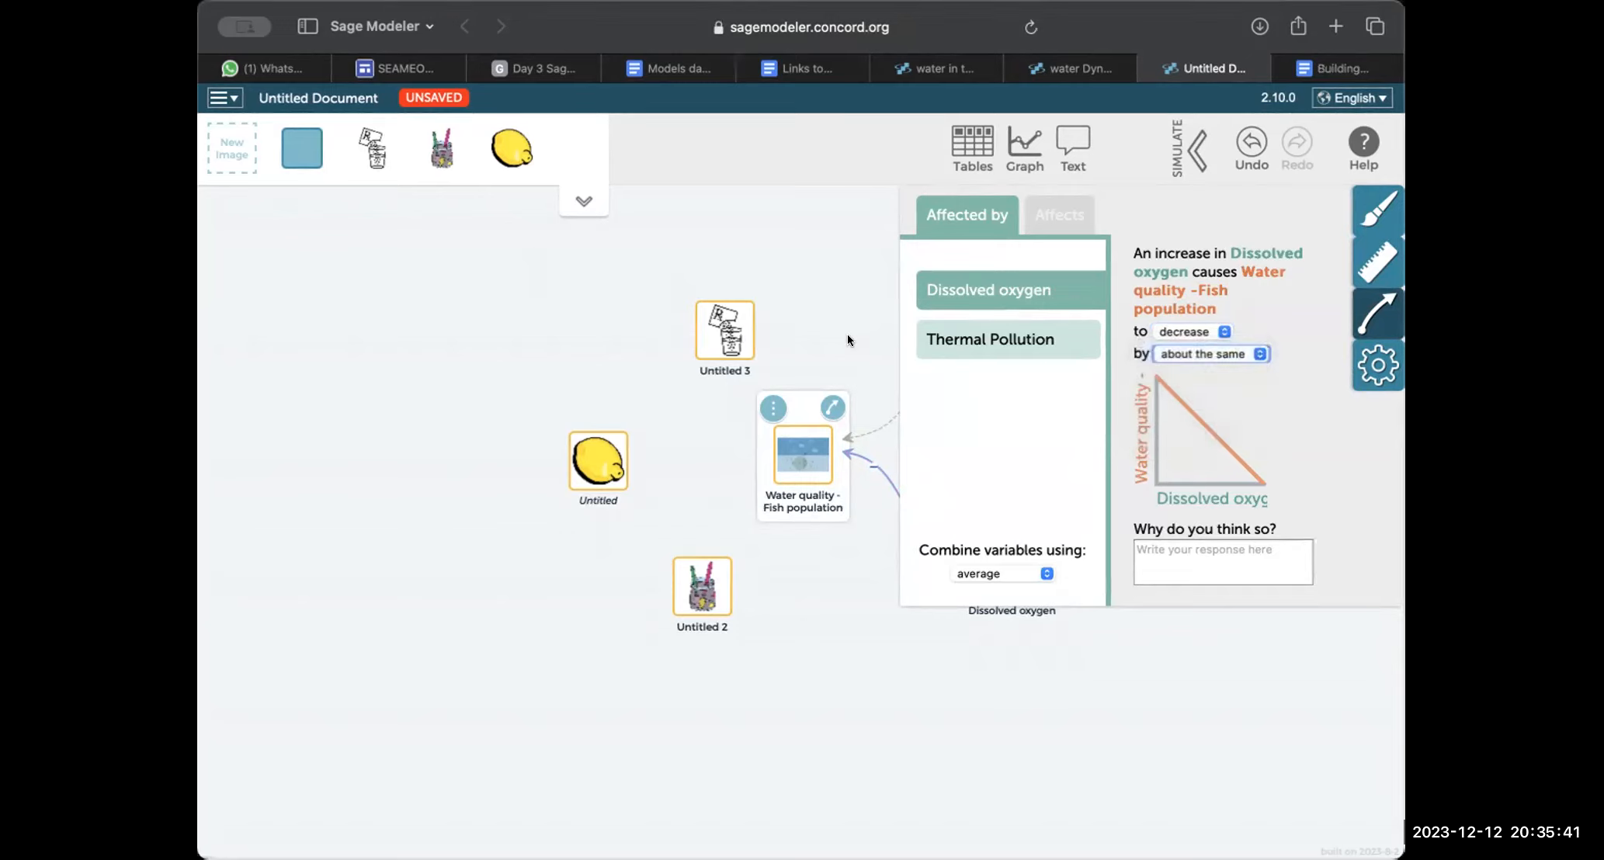
pyautogui.click(795, 325)
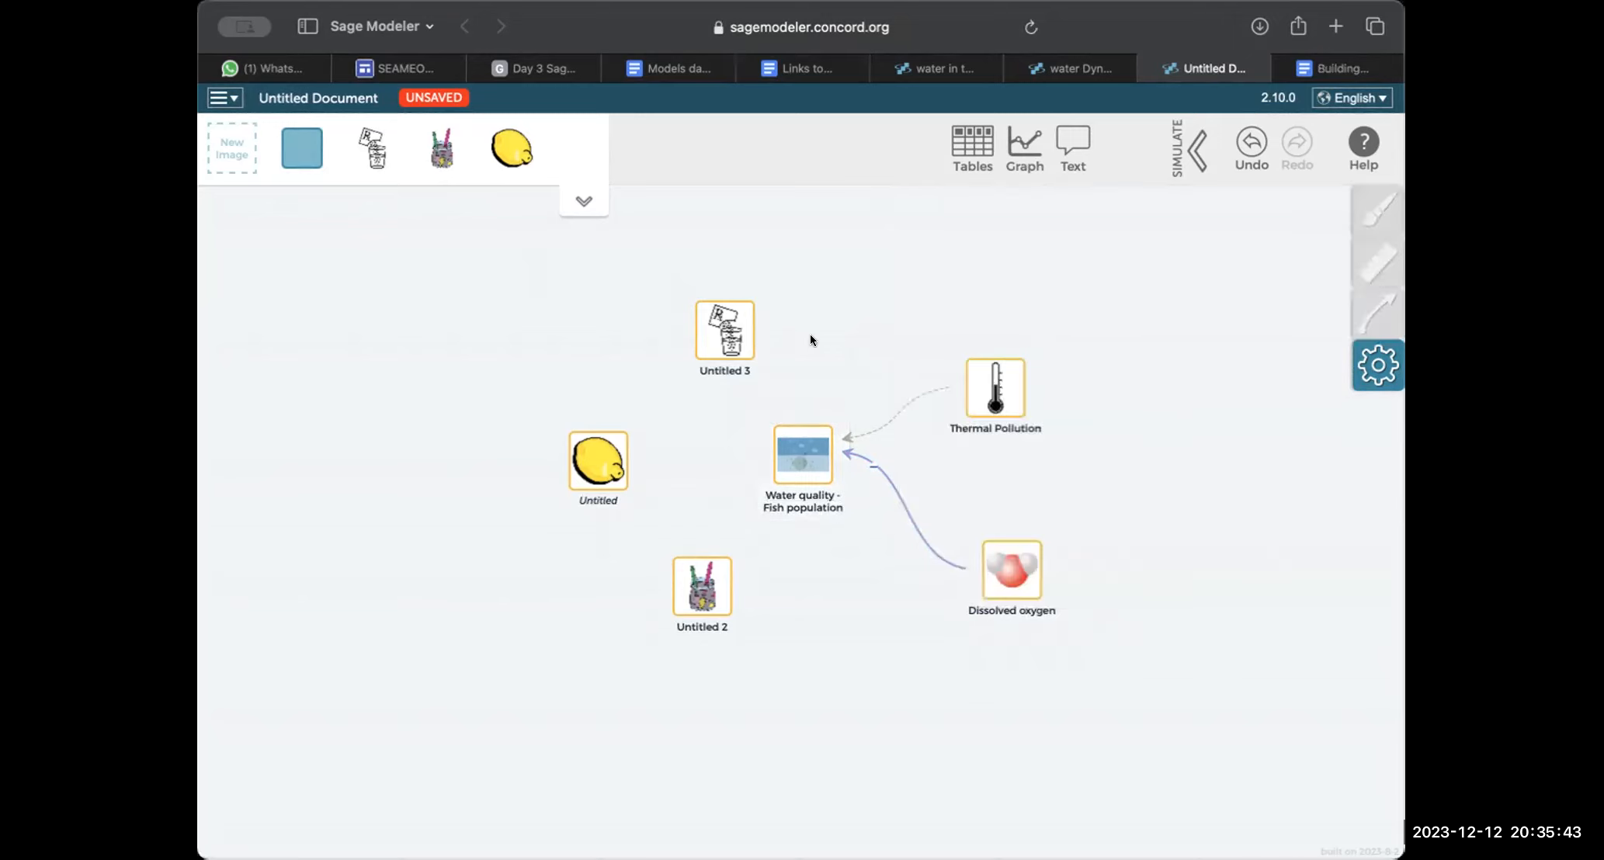
# - Examine the relationship definitions of Dissolved oxygen and Thermal Pollution with Water quality -Fish population
pyautogui.click(808, 440)
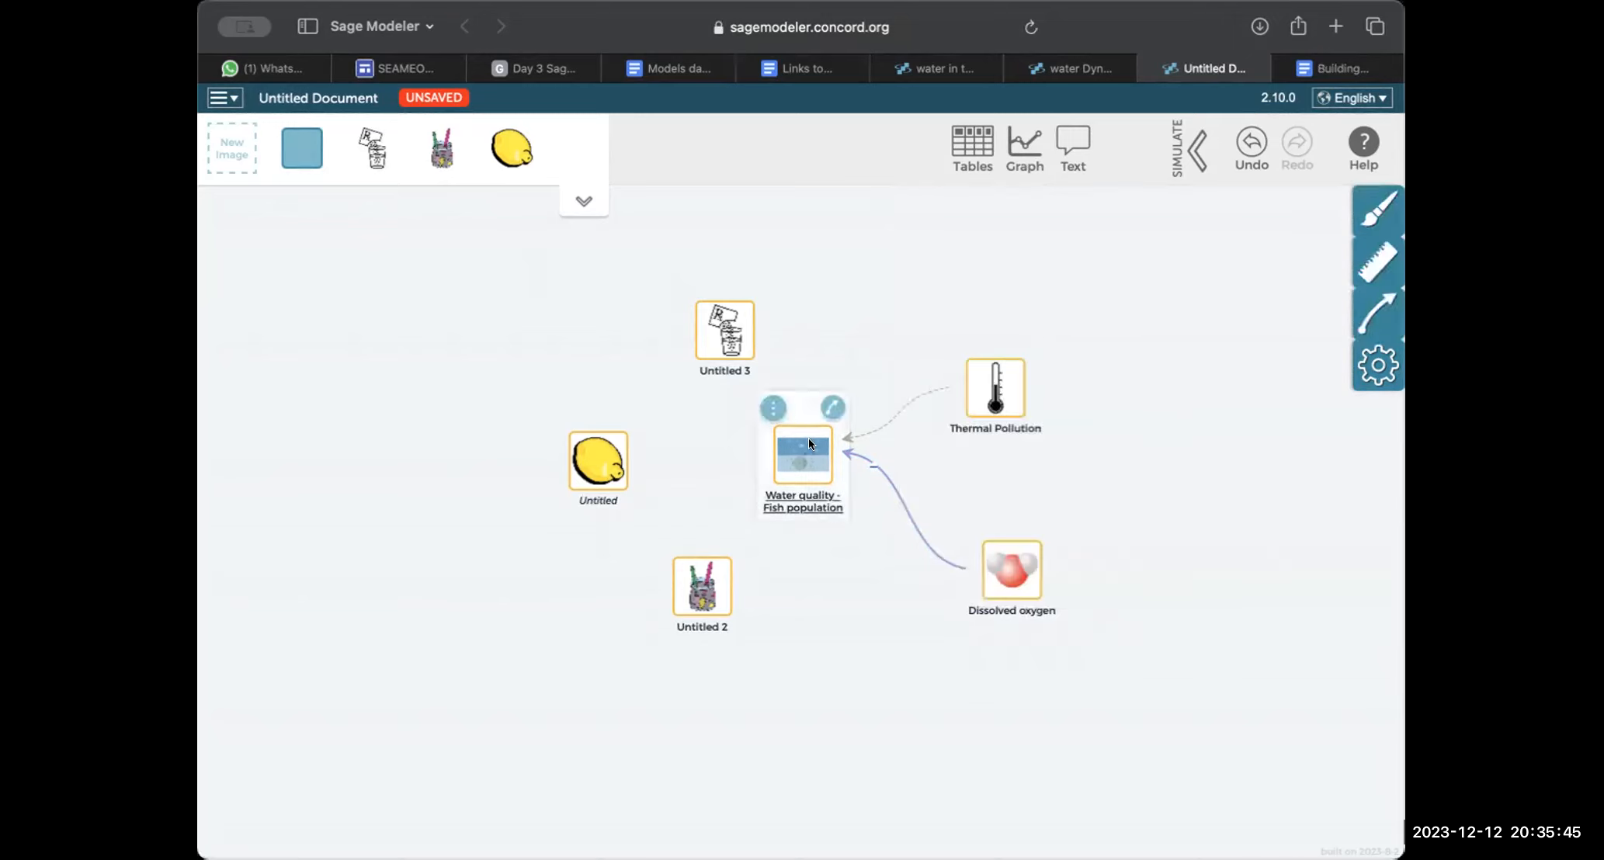
pyautogui.click(1372, 307)
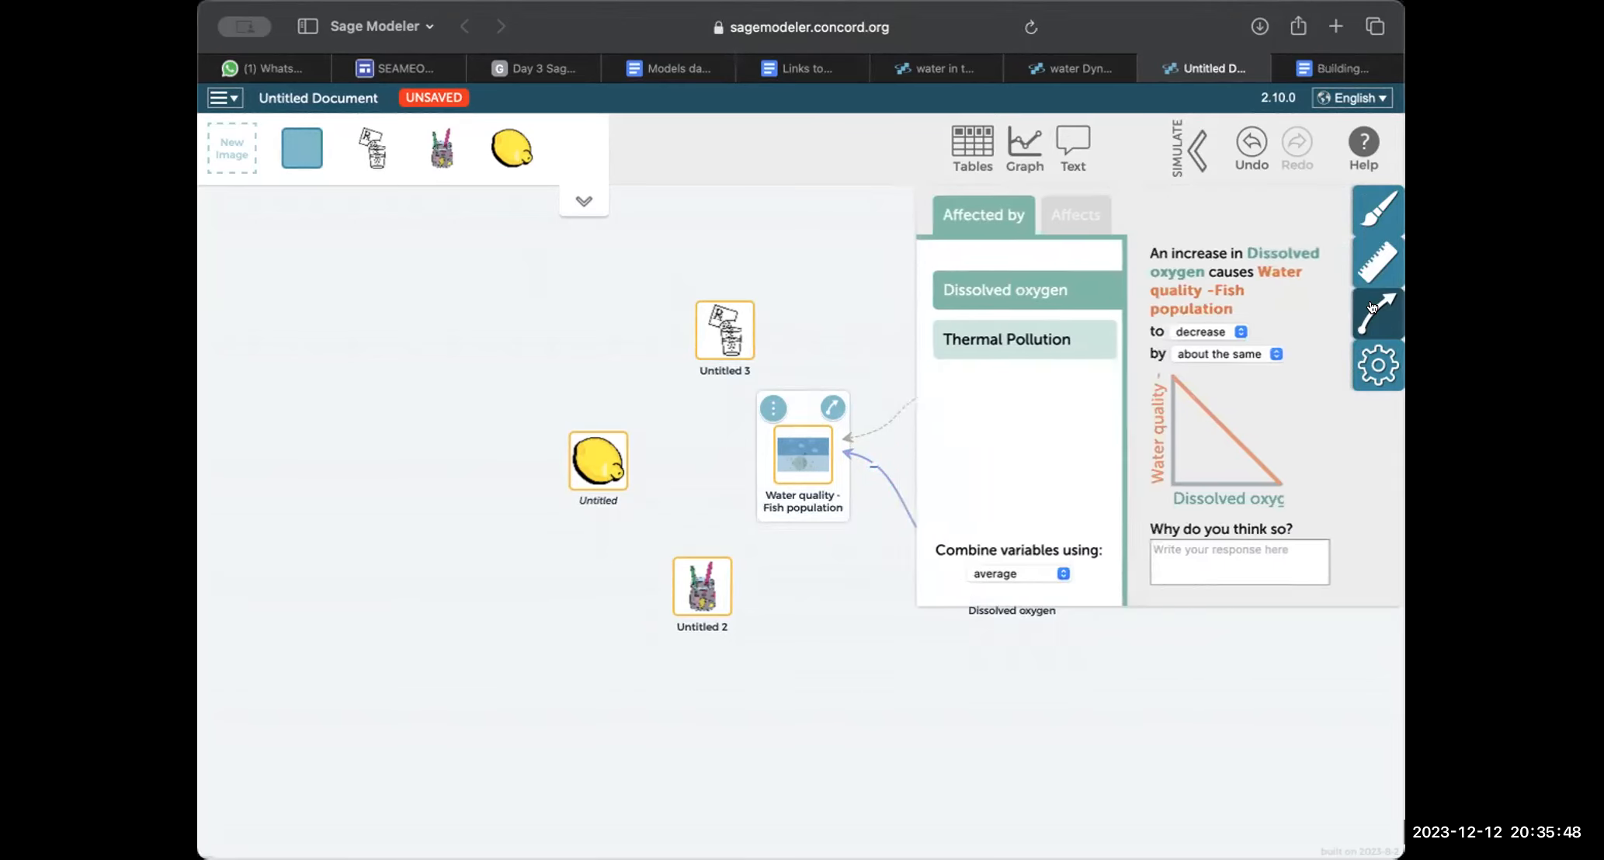
pyautogui.click(1176, 352)
pyautogui.click(1178, 330)
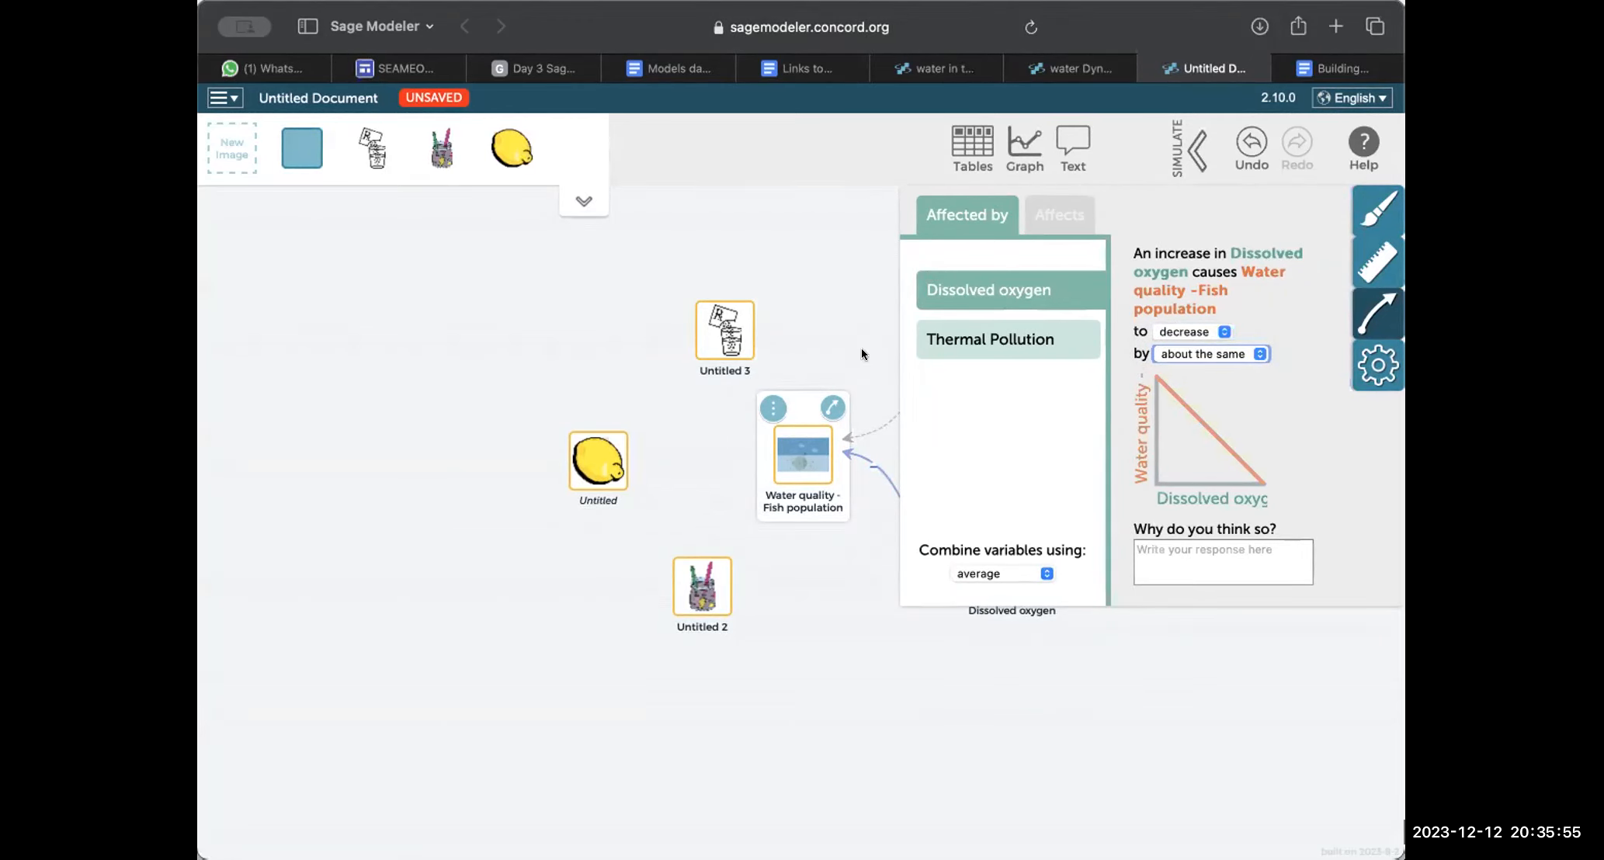
pyautogui.click(833, 333)
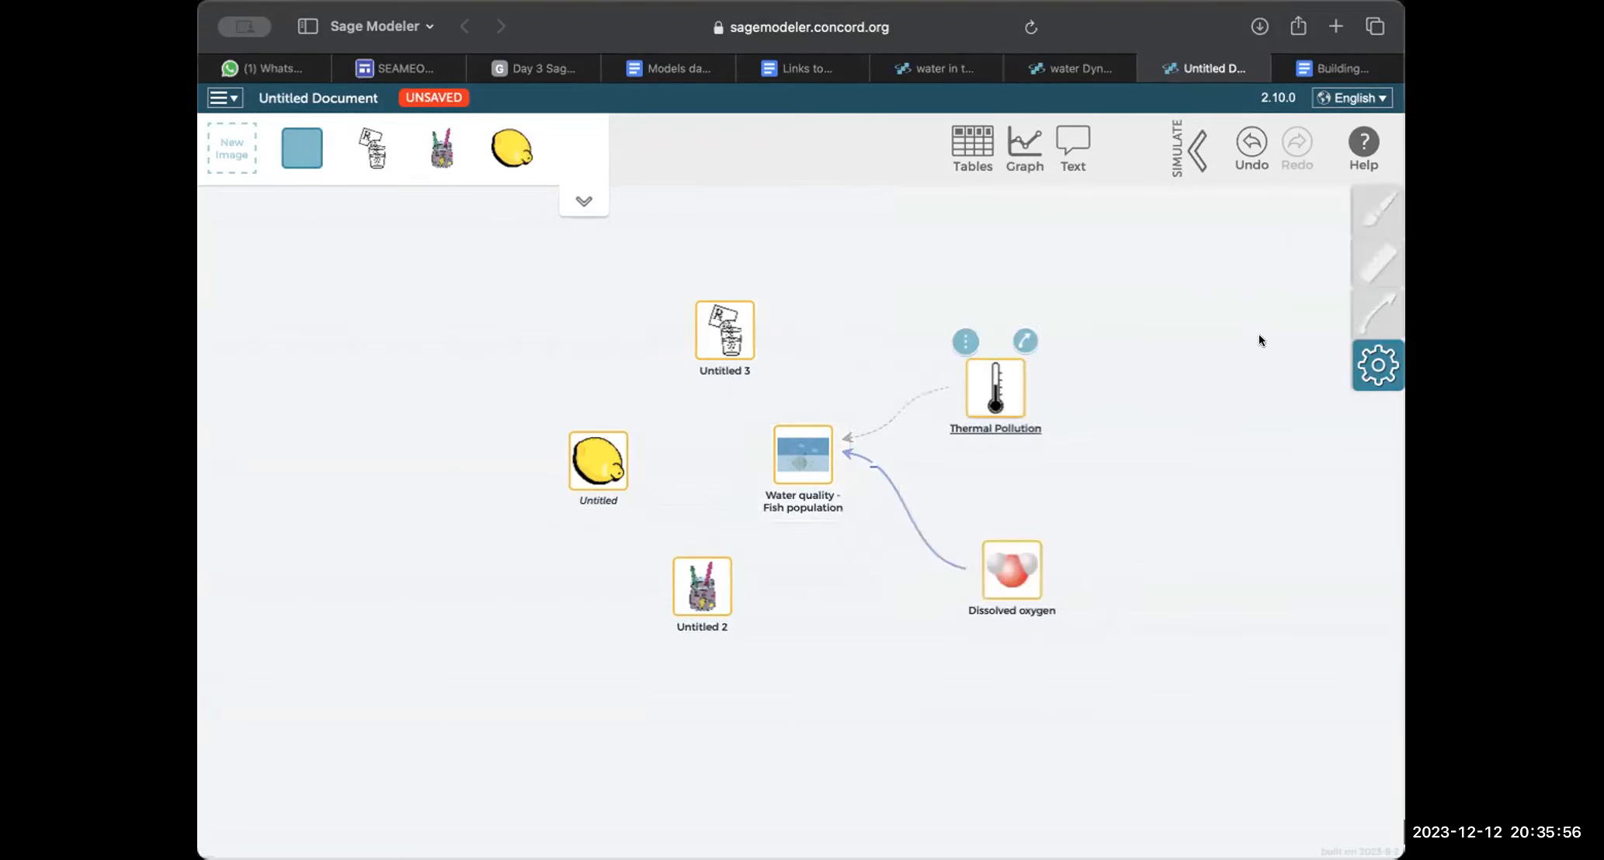
pyautogui.doubleClick(993, 387)
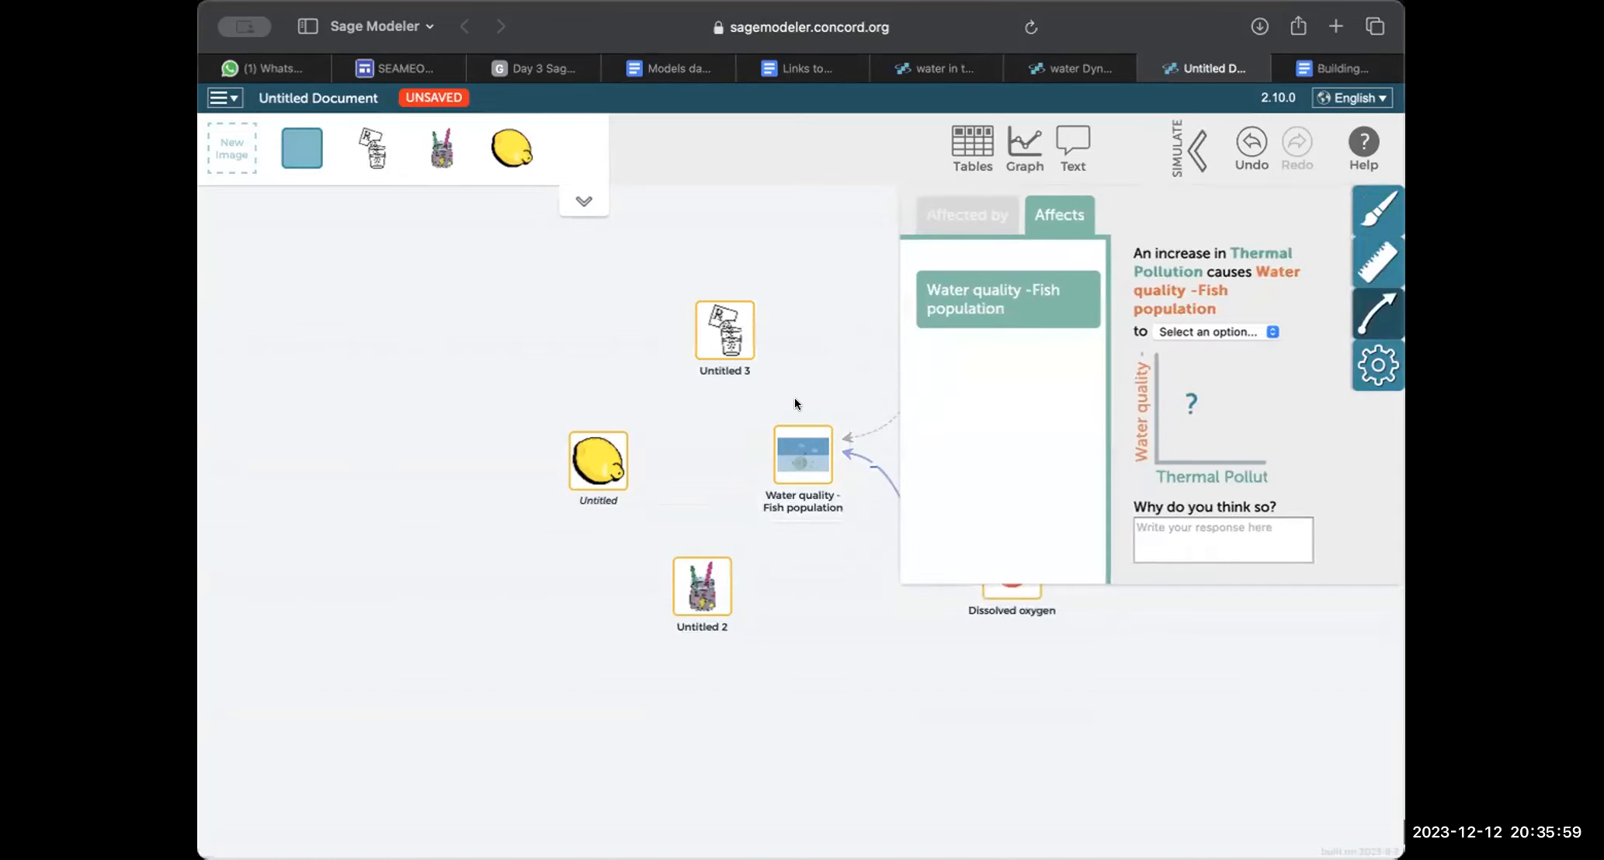
pyautogui.click(811, 470)
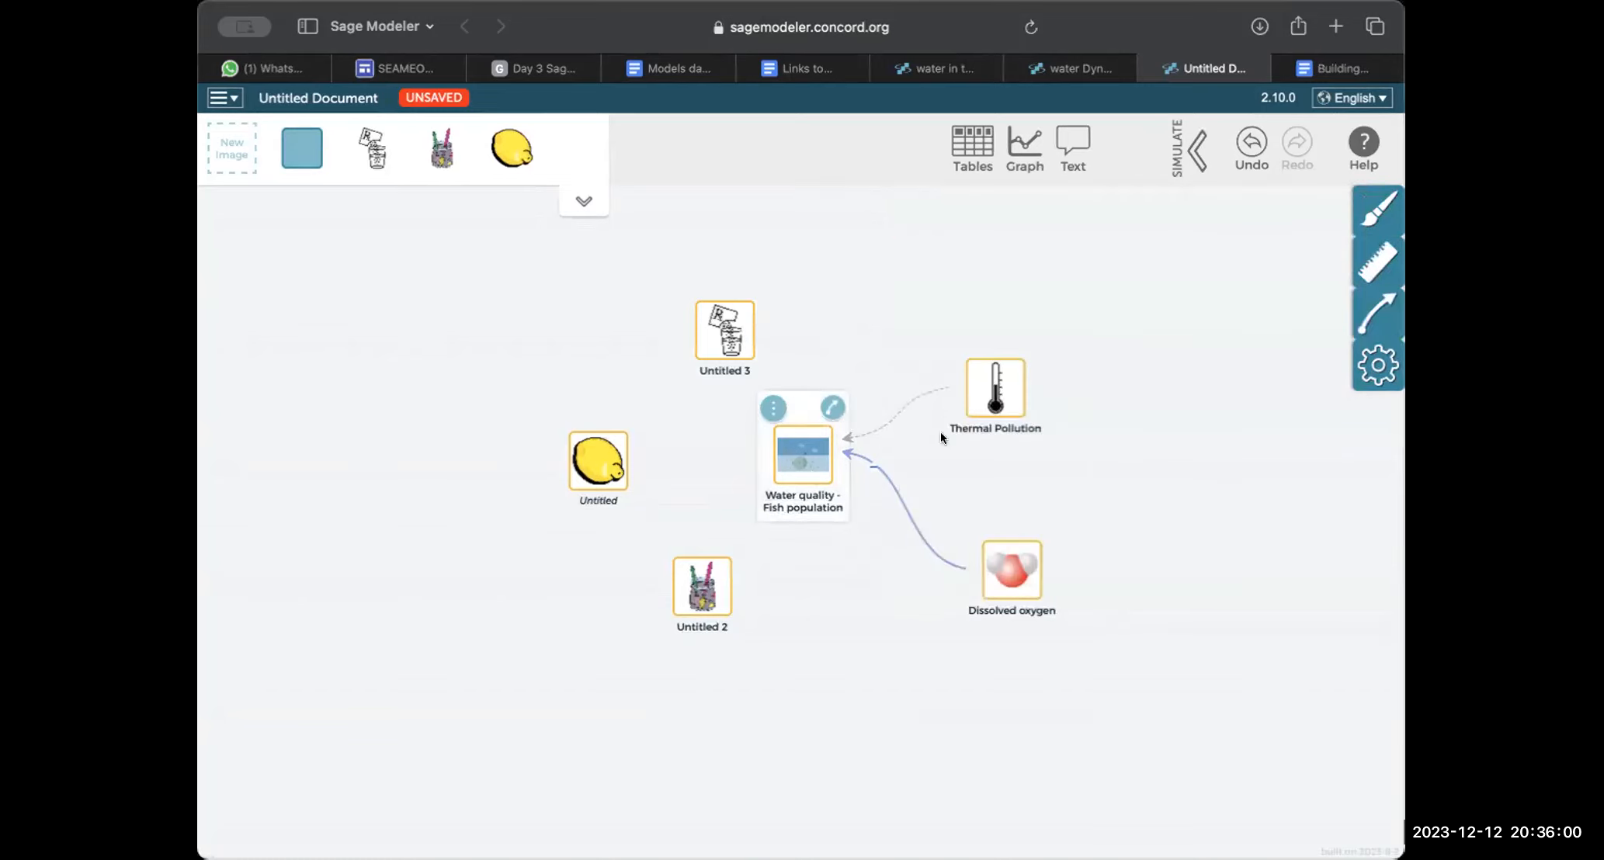
pyautogui.click(1378, 313)
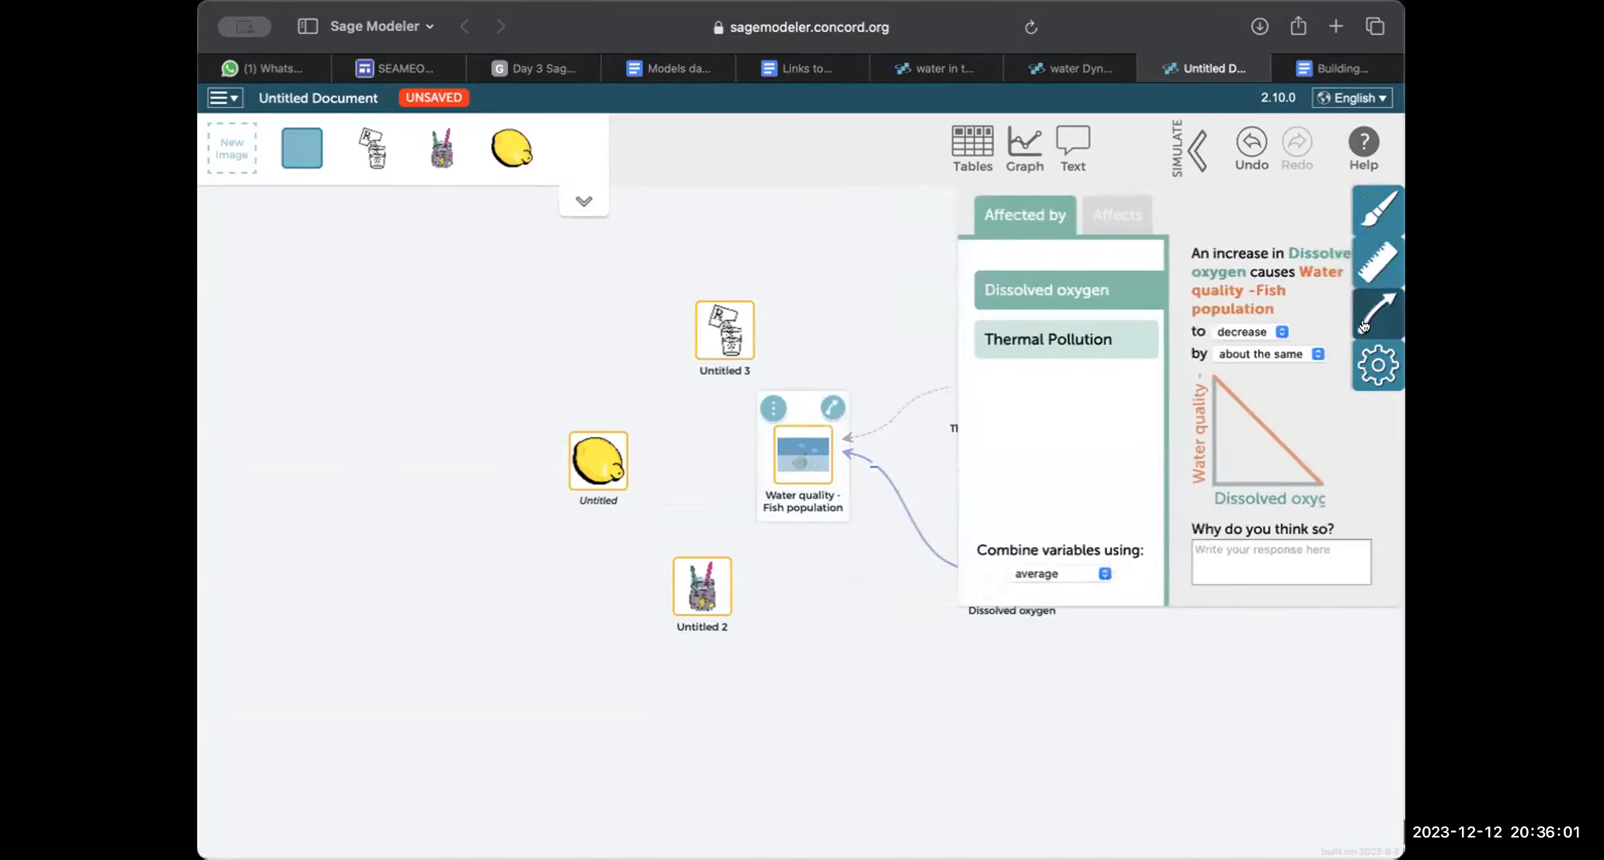
pyautogui.click(993, 339)
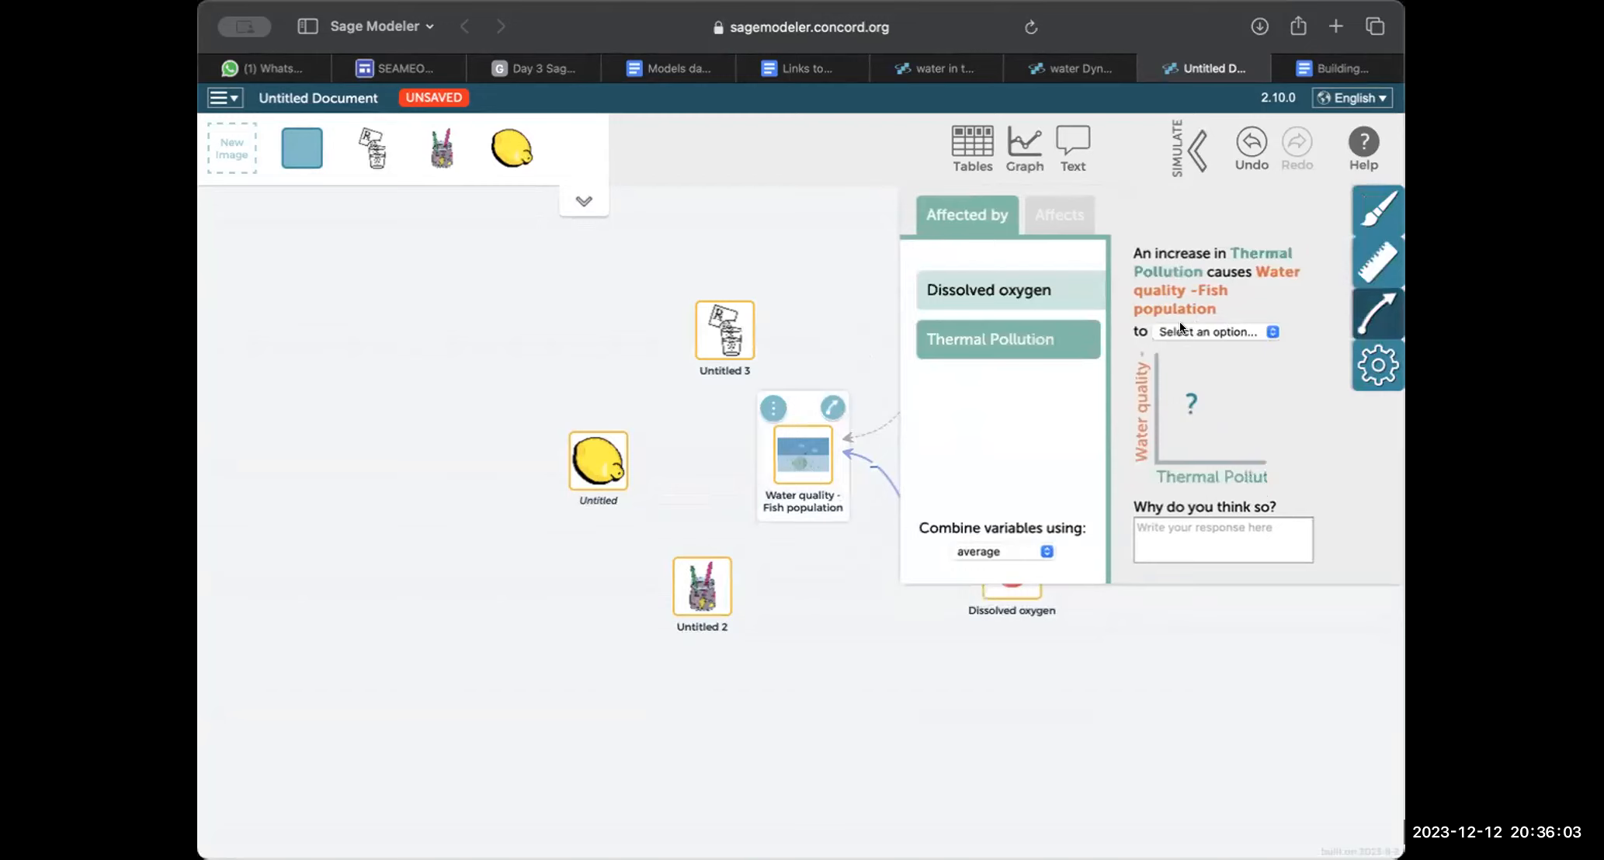
pyautogui.click(862, 469)
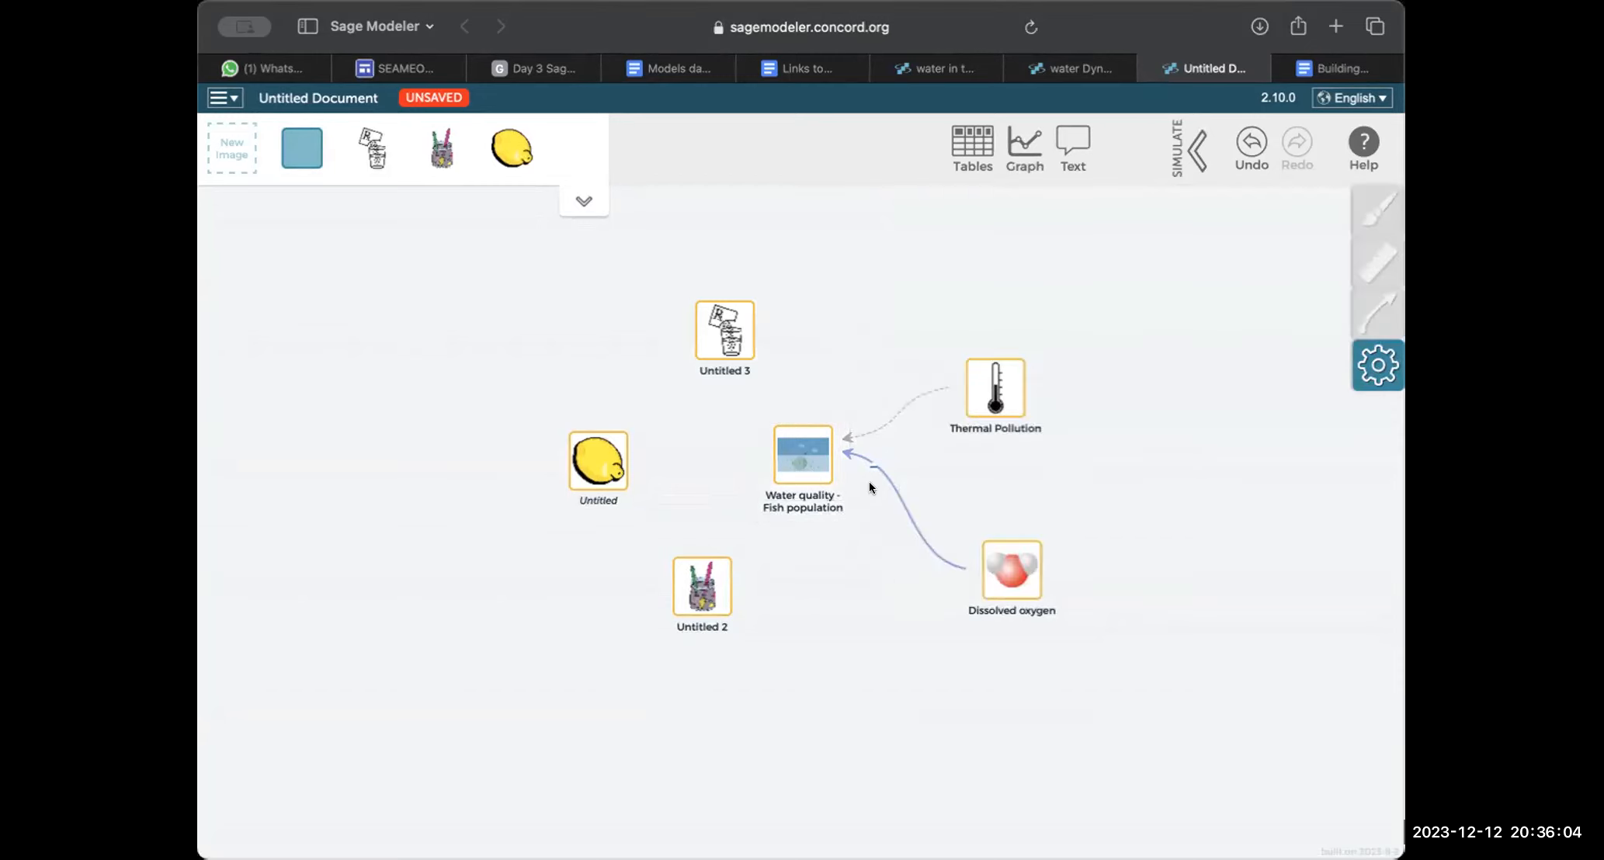
# - Change the Dissolved oxygen relationship so that its increase causes Water quality -Fish population to increase
pyautogui.click(802, 471)
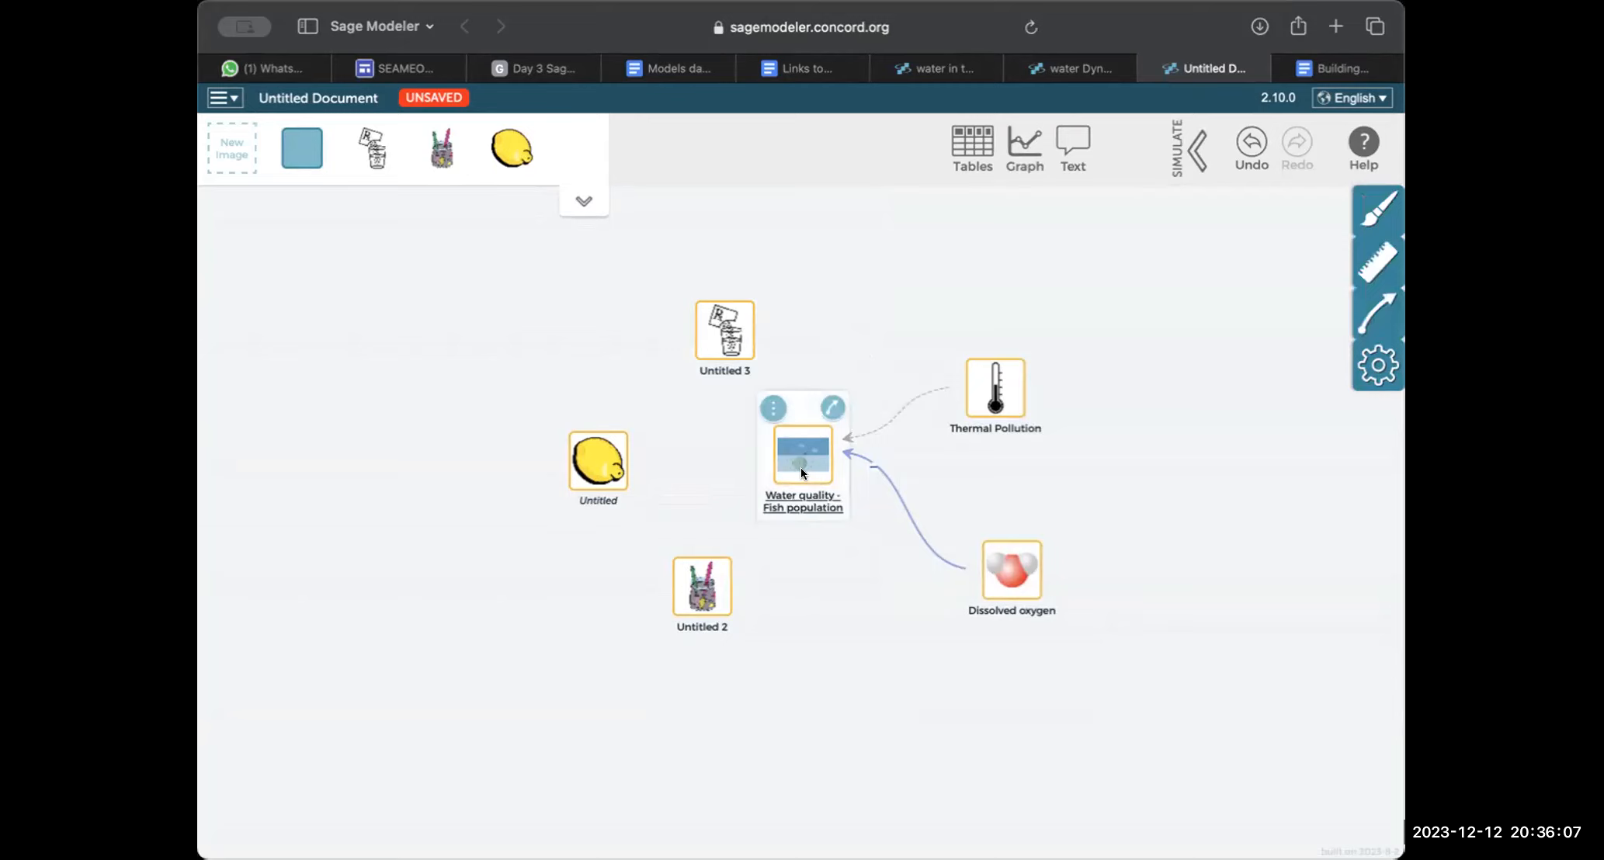
pyautogui.click(1381, 310)
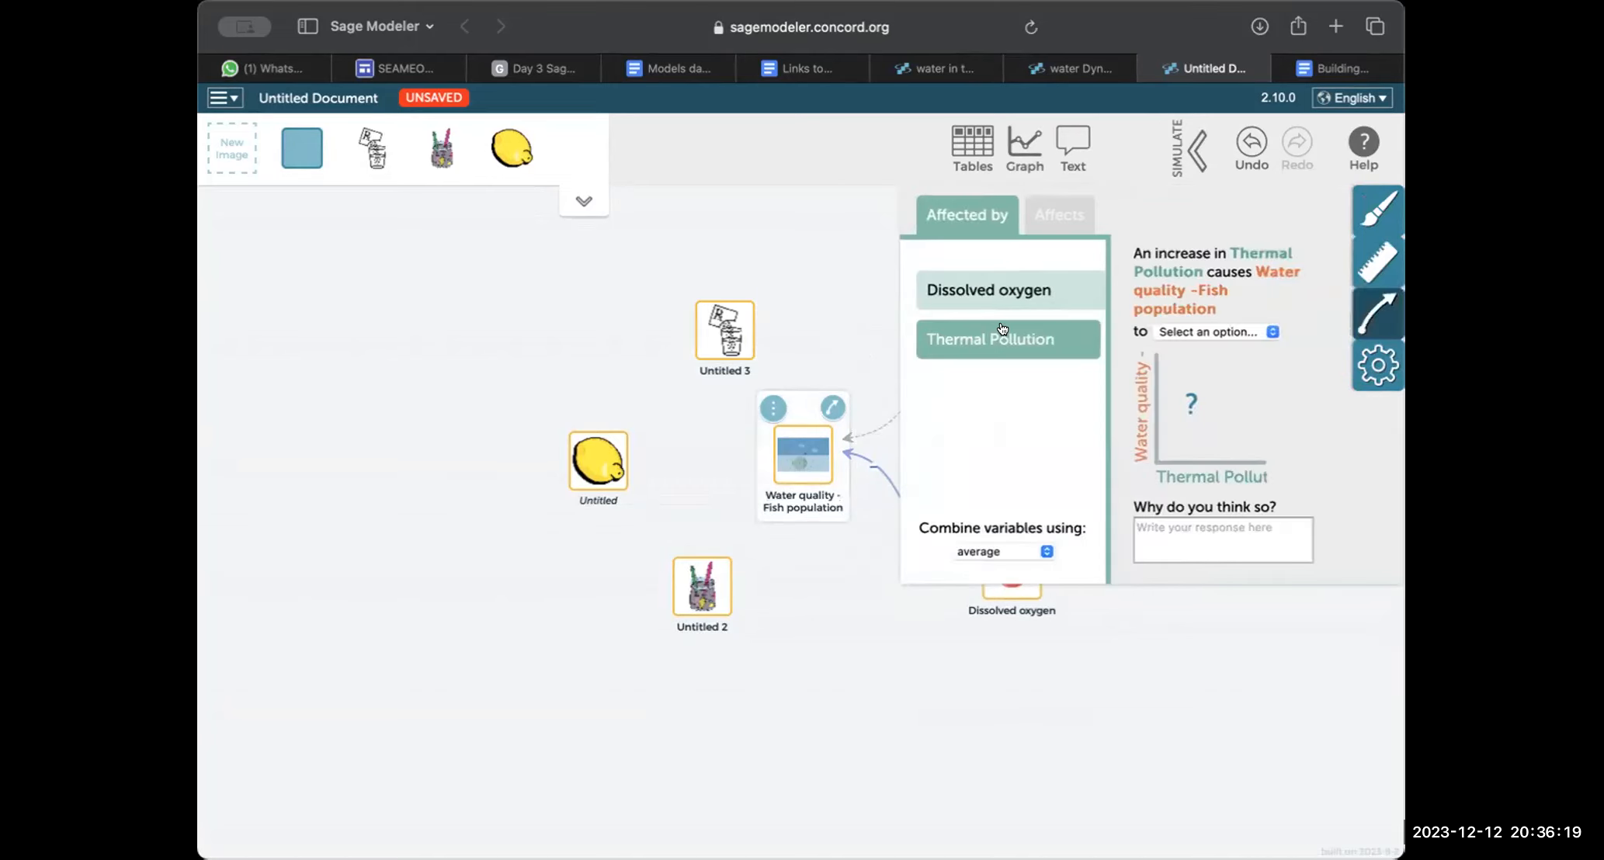
pyautogui.click(999, 284)
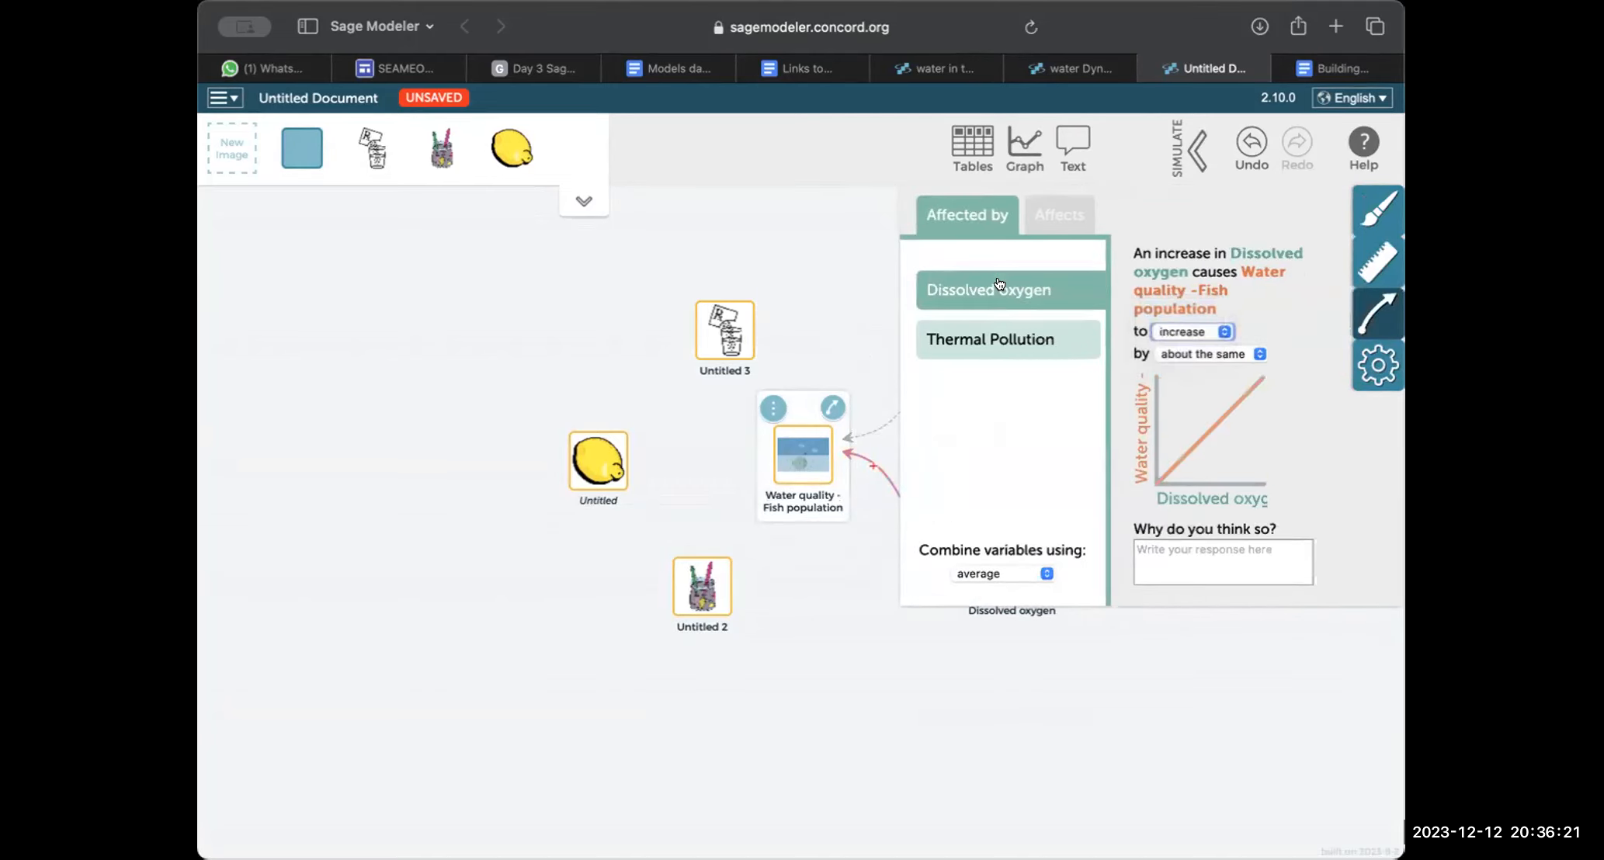
pyautogui.click(1312, 319)
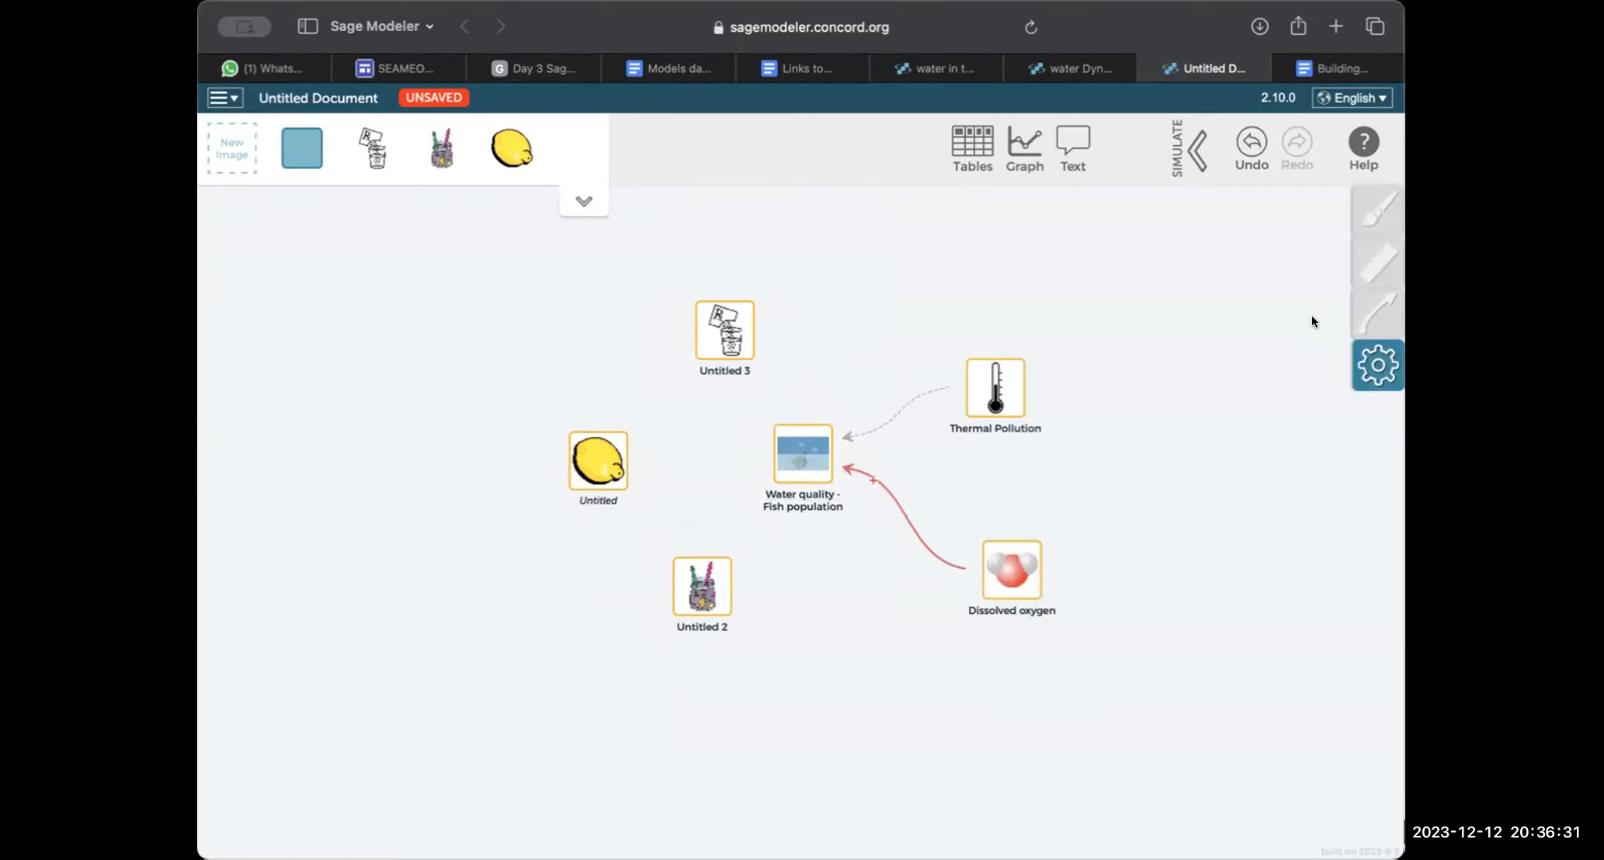
# - Define the relationship so that an increase in Thermal Pollution causes Water quality -Fish population to decrease
pyautogui.click(802, 454)
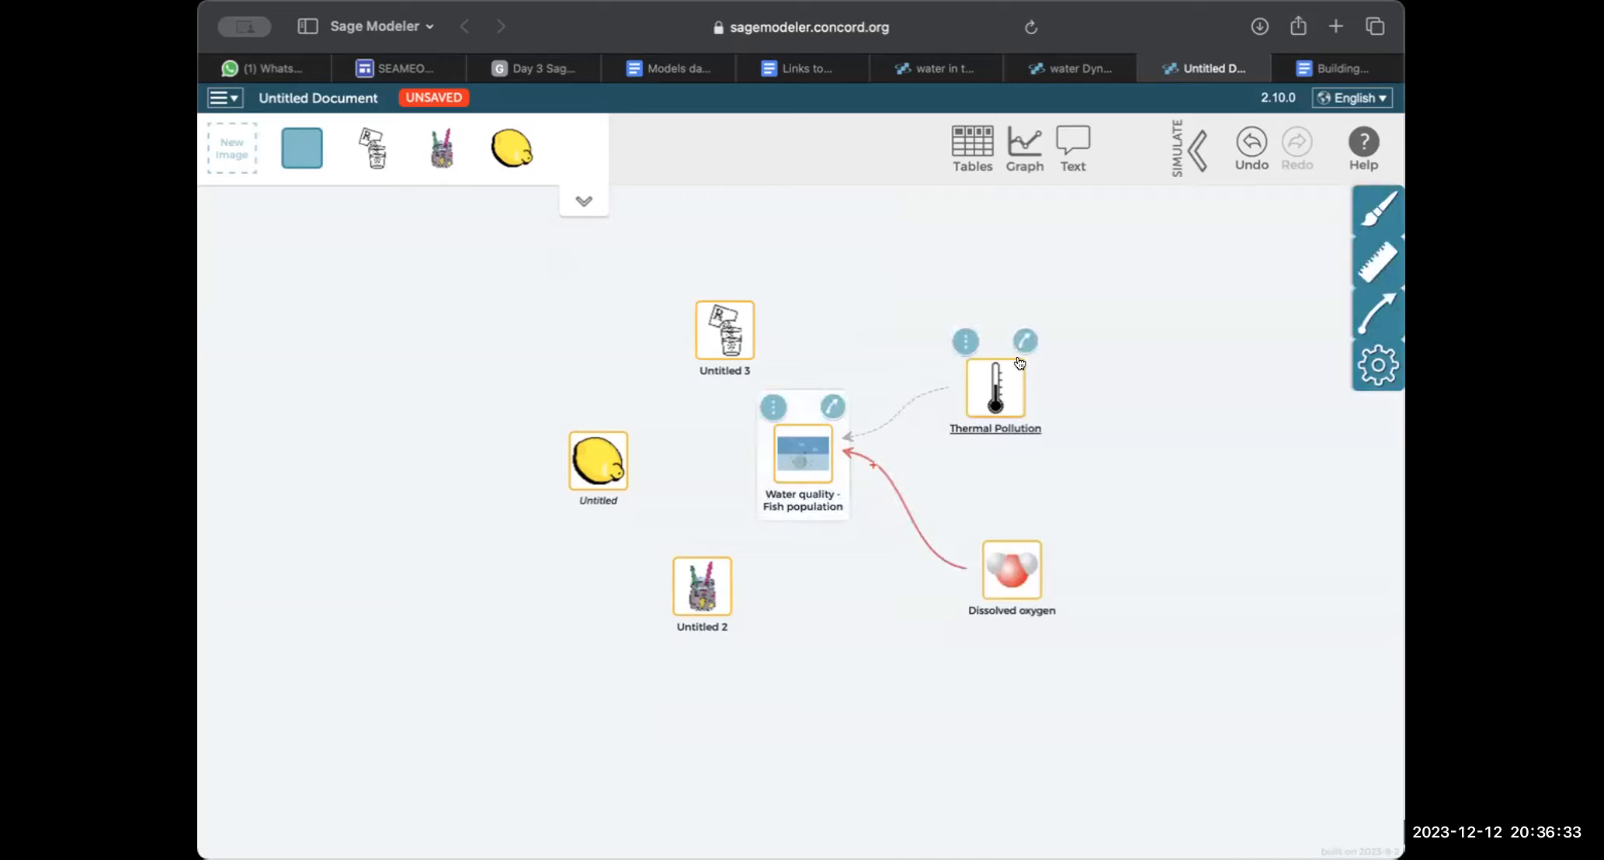
pyautogui.click(1378, 313)
pyautogui.click(1019, 363)
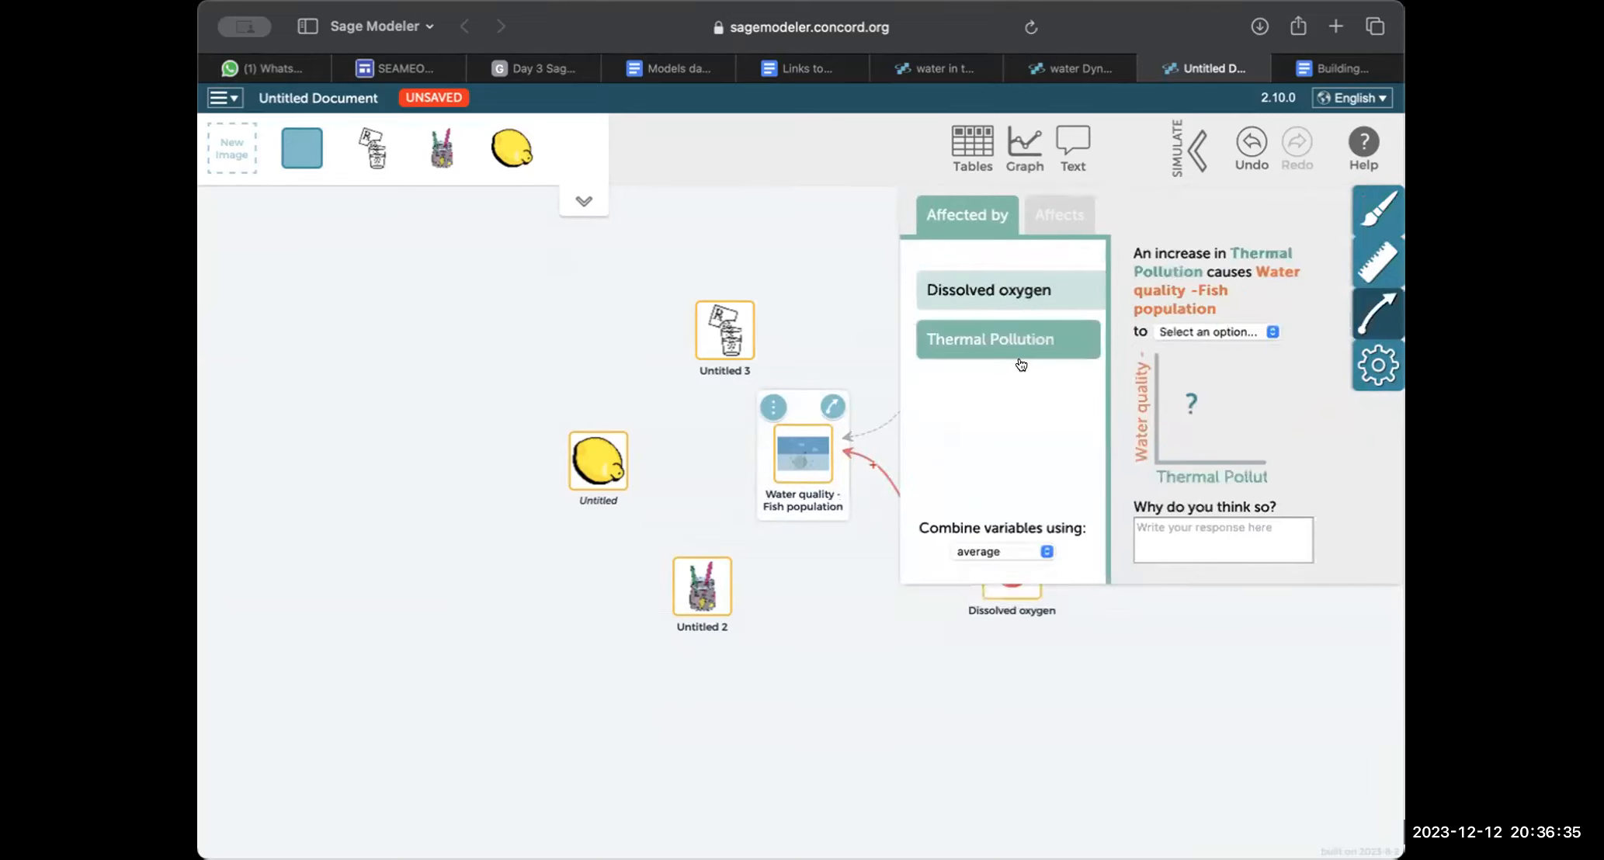
pyautogui.press('Tab')
pyautogui.press('d')
pyautogui.press('Tab')
pyautogui.press('a')
pyautogui.click(1118, 667)
# - Shift the Thermal Pollution variable slightly farther to the right of Water quality -Fish population
pyautogui.click(995, 388)
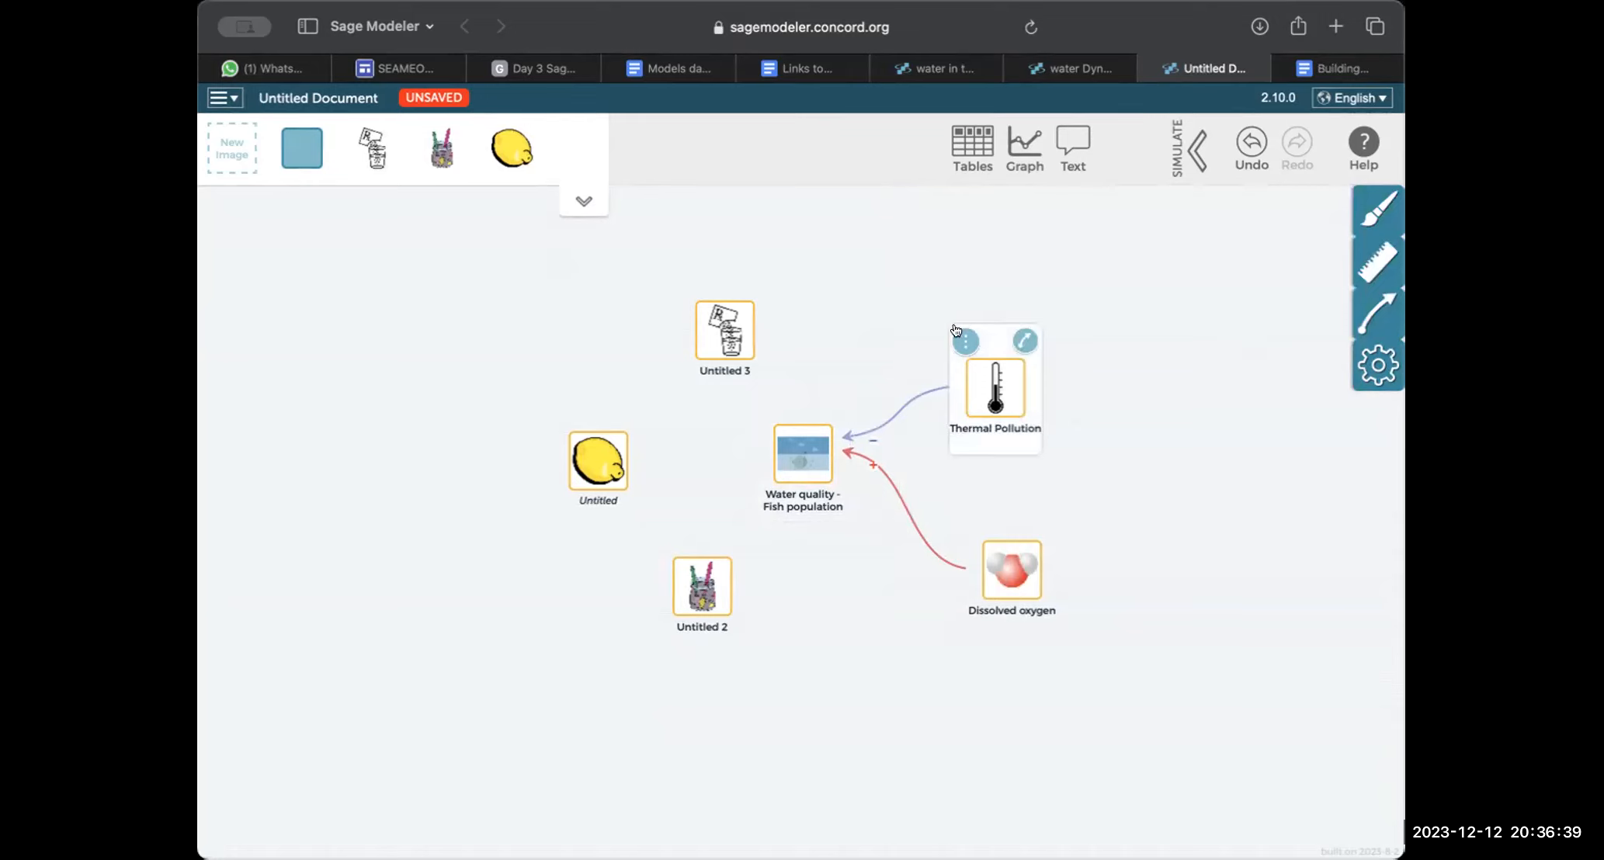
pyautogui.moveTo(1016, 323); pyautogui.dragTo(1045, 320)
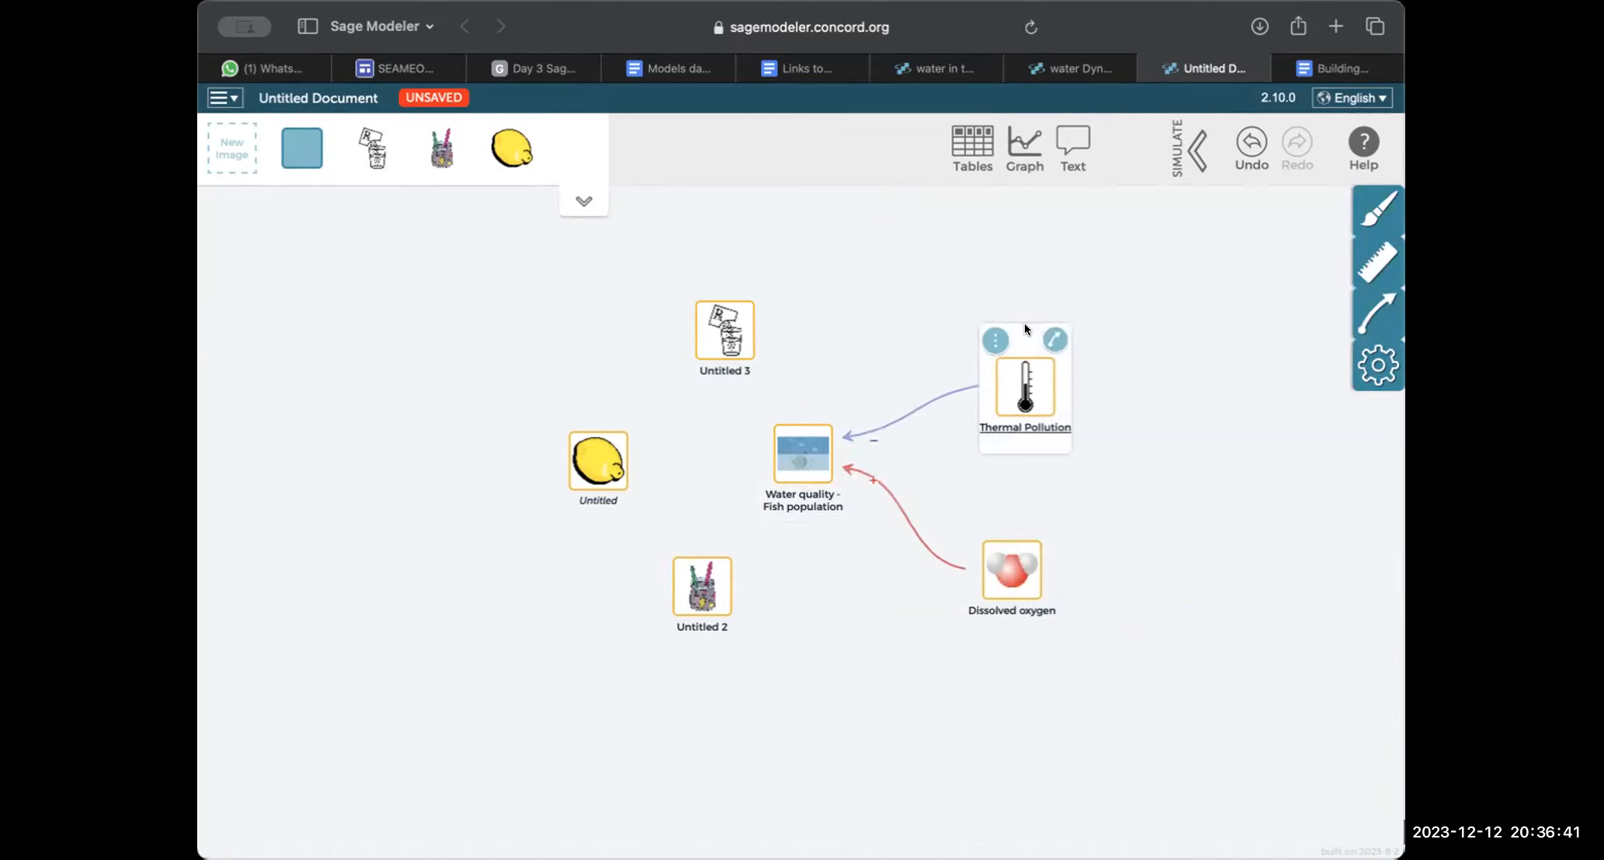
pyautogui.moveTo(793, 406)
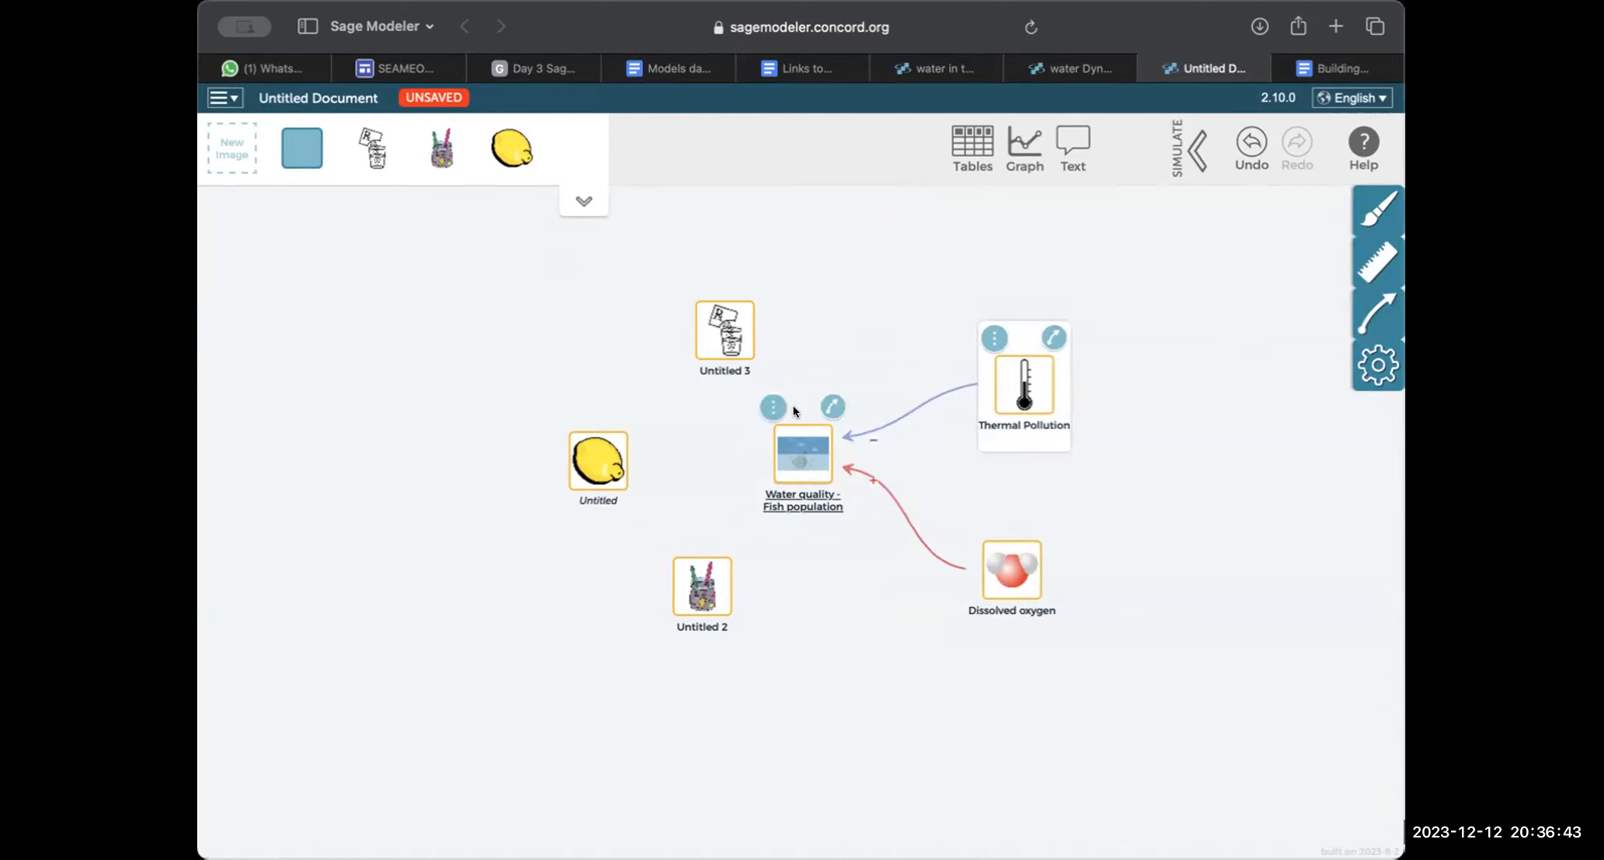
pyautogui.click(687, 588)
pyautogui.doubleClick(722, 629)
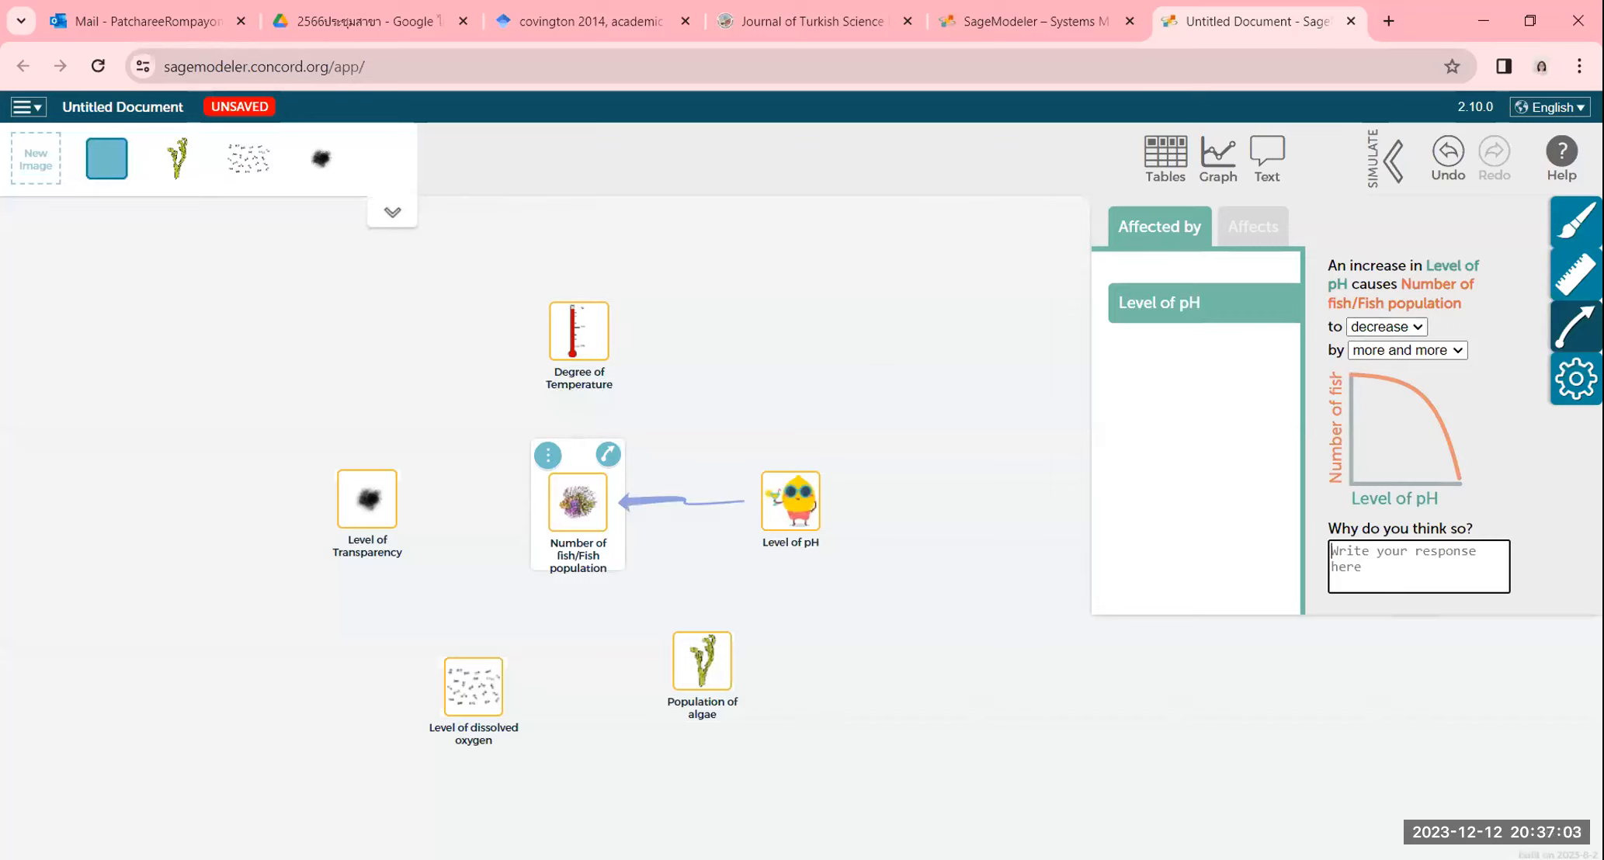
# - Explain the Level of pH relationship with "The more level of pH, less and less the number of fish survives"
pyautogui.write('The more ')
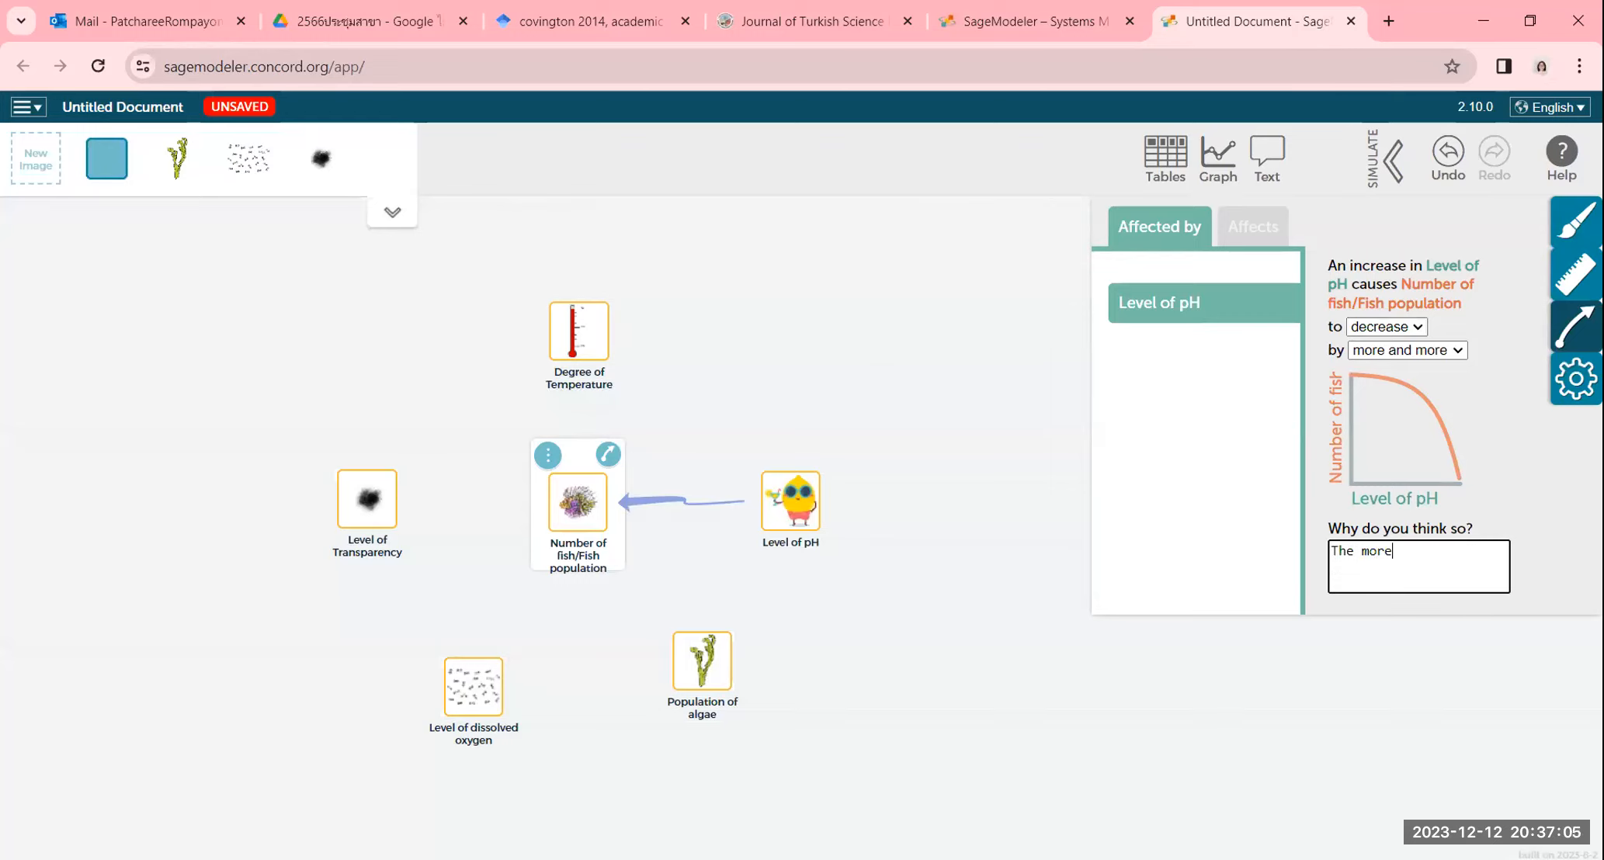
pyautogui.write('level of ')
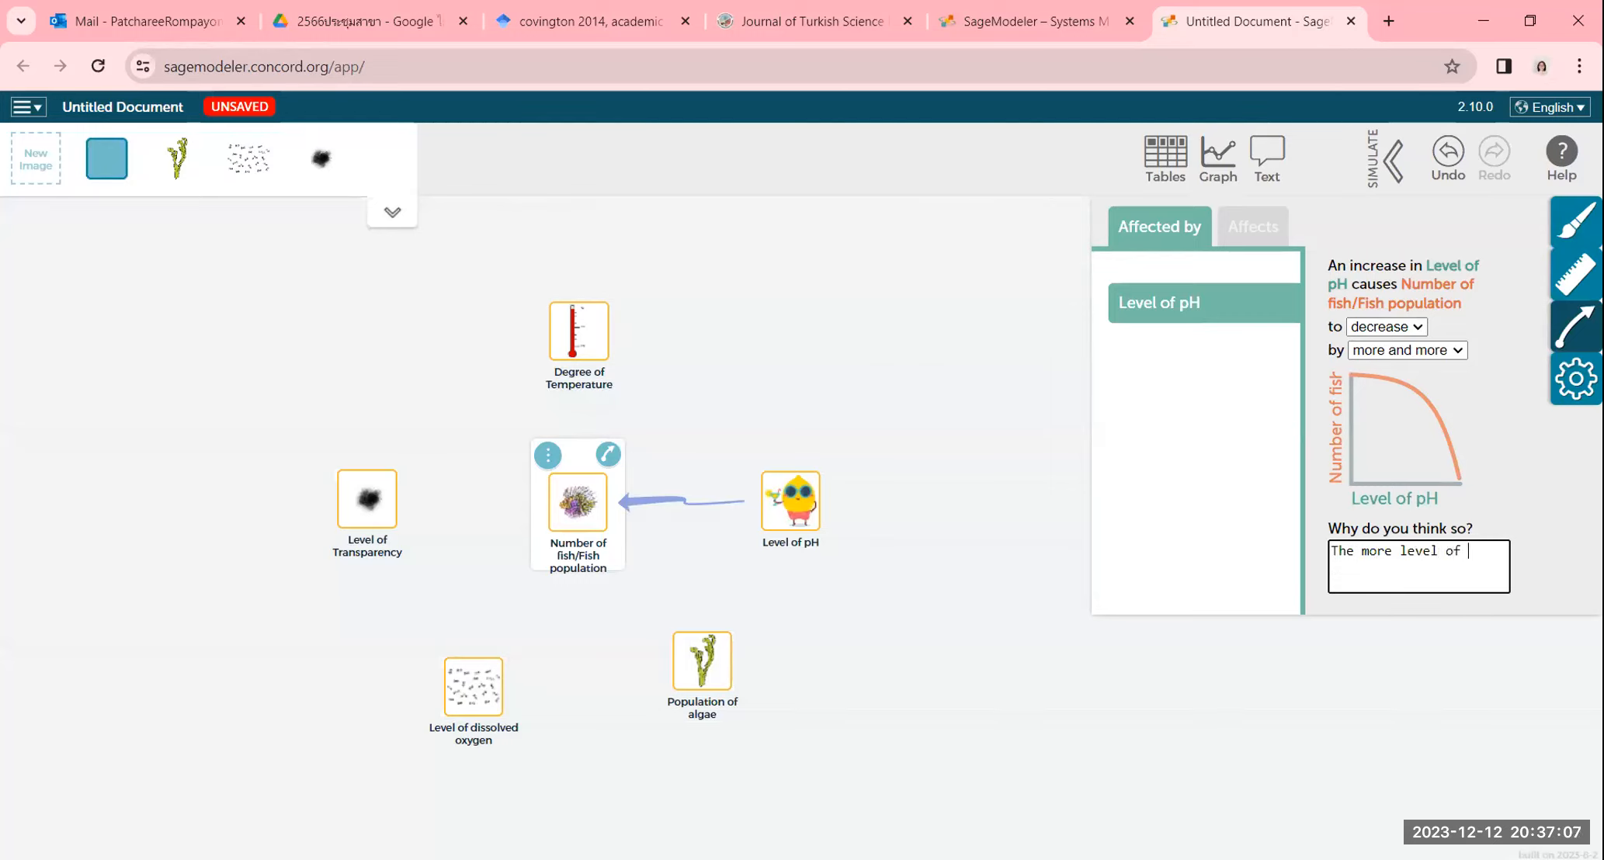
pyautogui.write('pH, less and less the m')
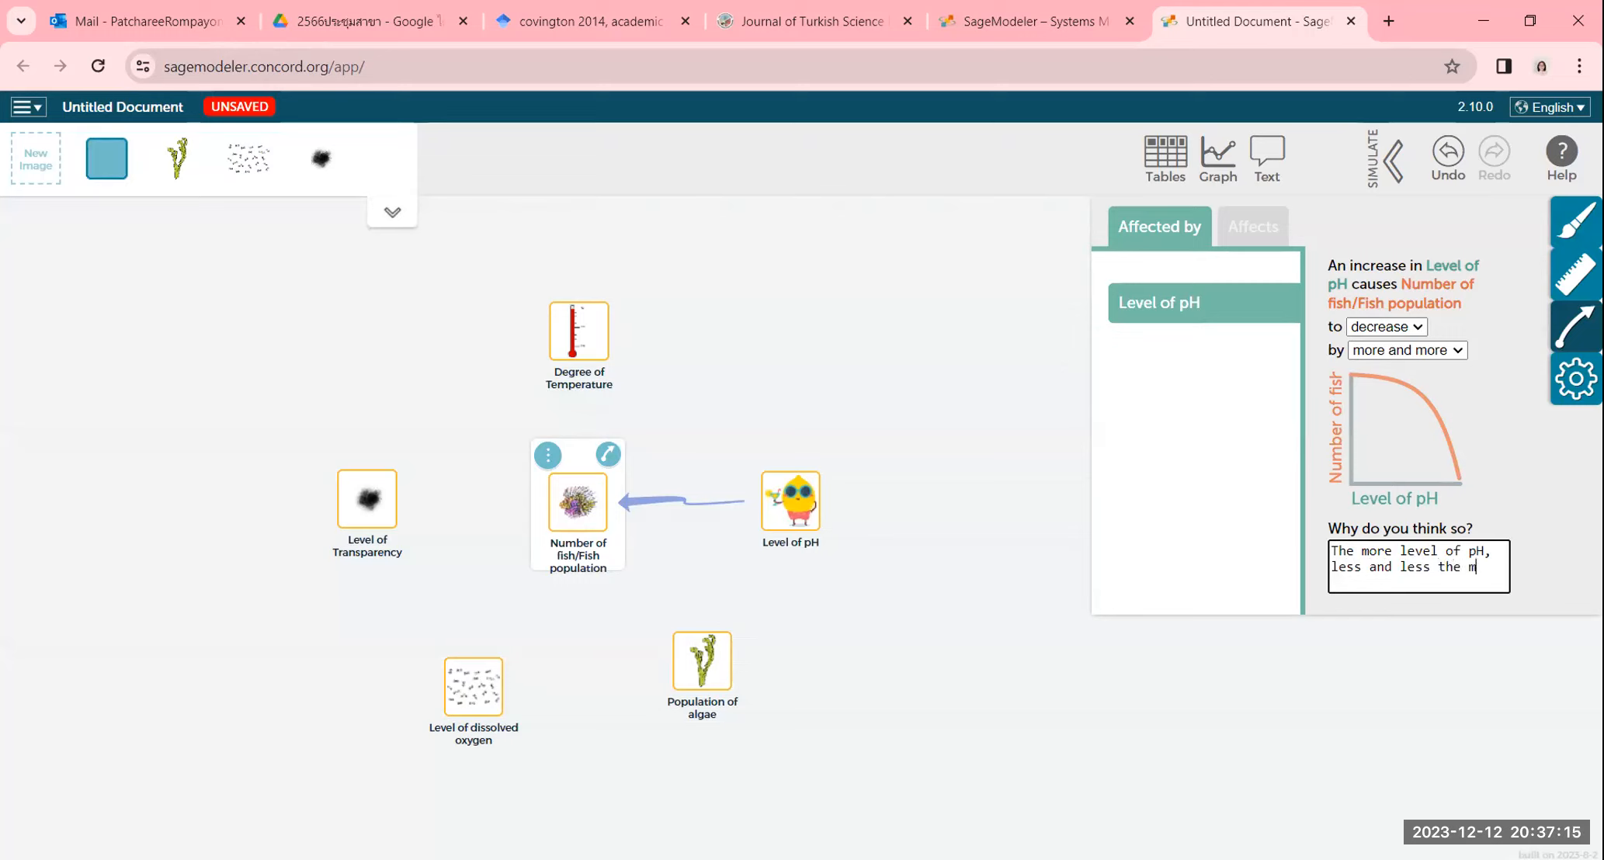
pyautogui.write('umb')
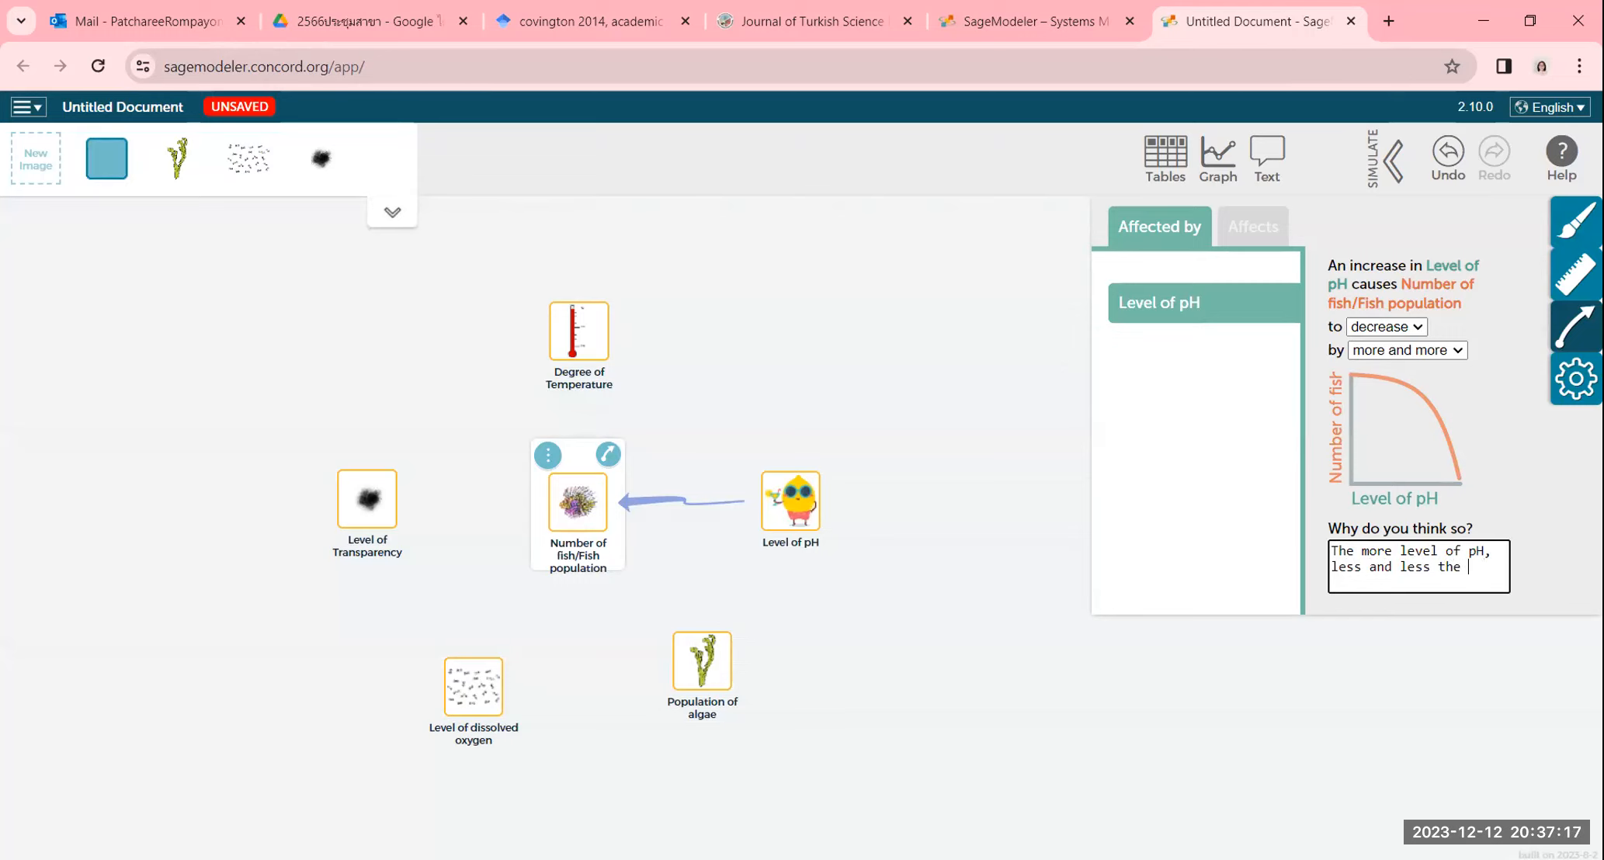
pyautogui.write('er of fish survice')
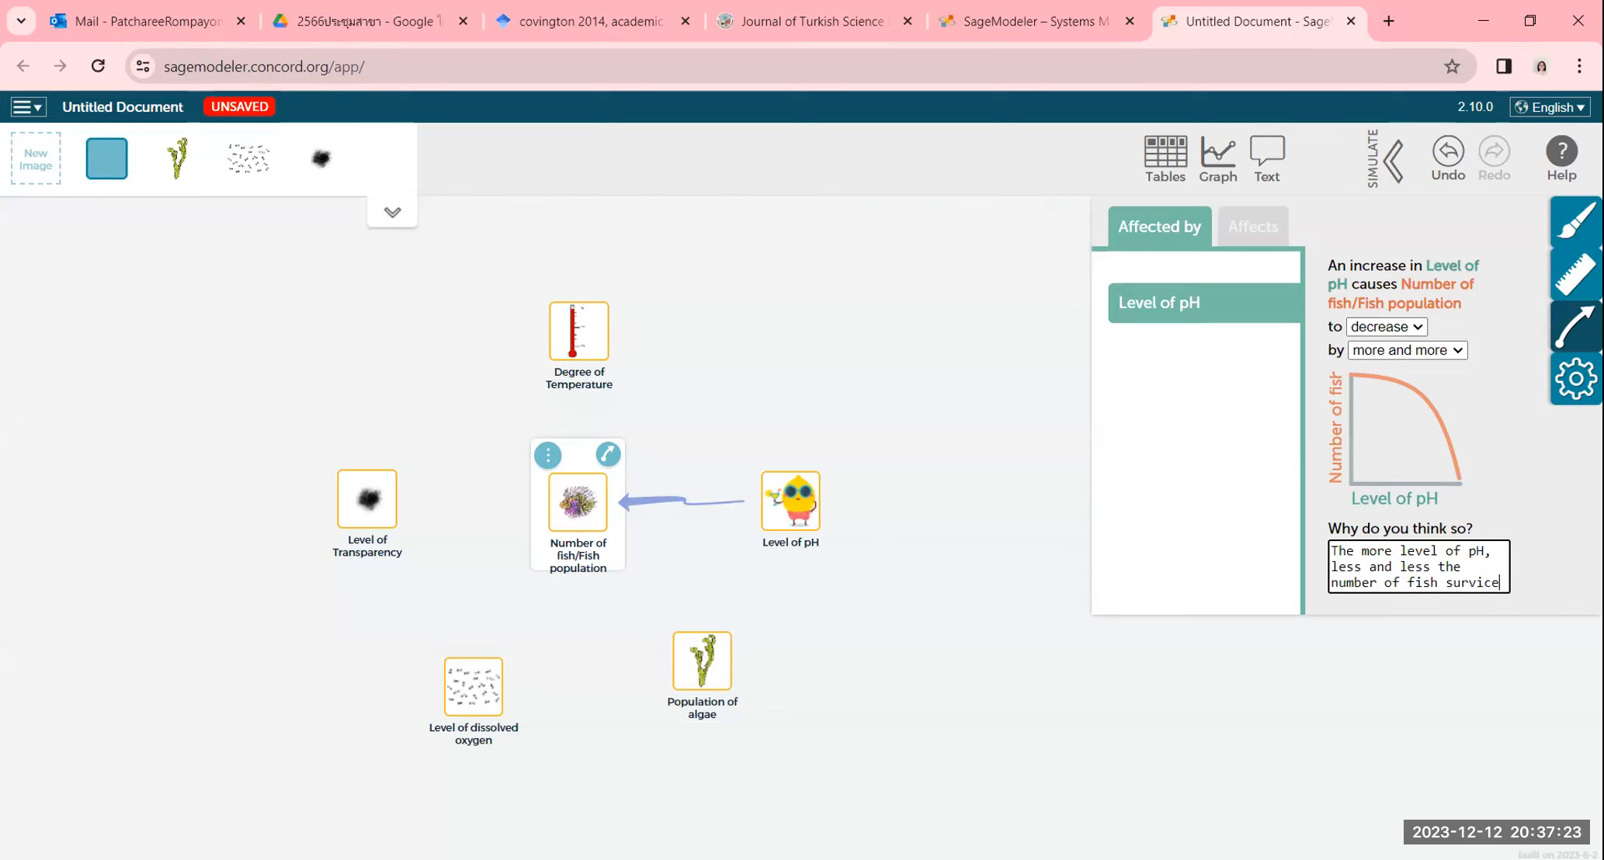
pyautogui.press('BackSpace')
pyautogui.press('BackSpace')
pyautogui.write('ves')
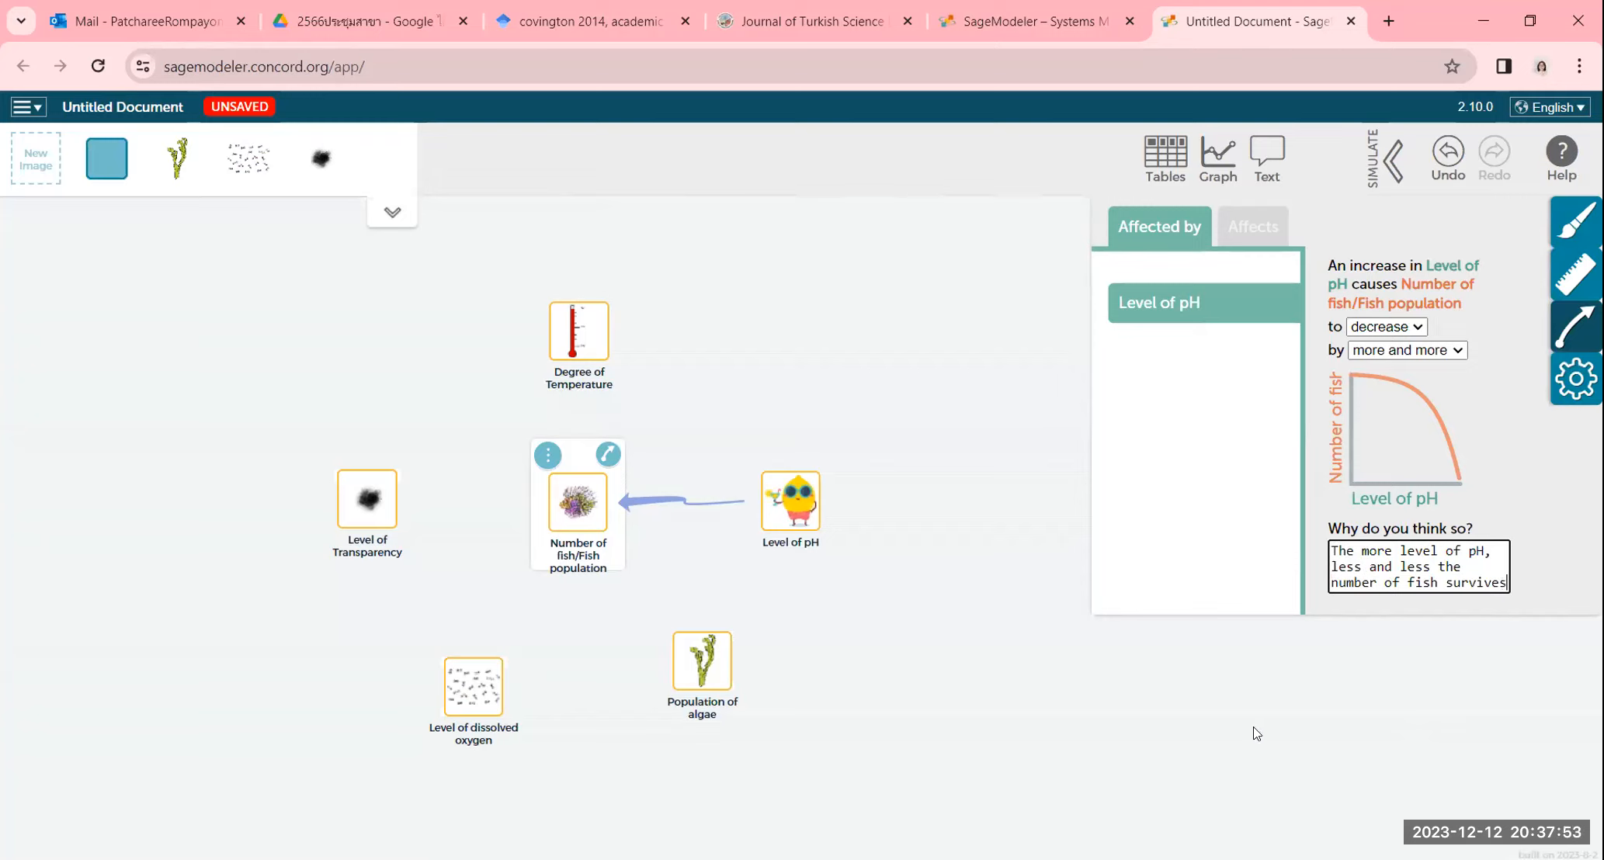
# - Link the Degree of Temperature variable to Number of fish/Fish population
pyautogui.moveTo(577, 336)
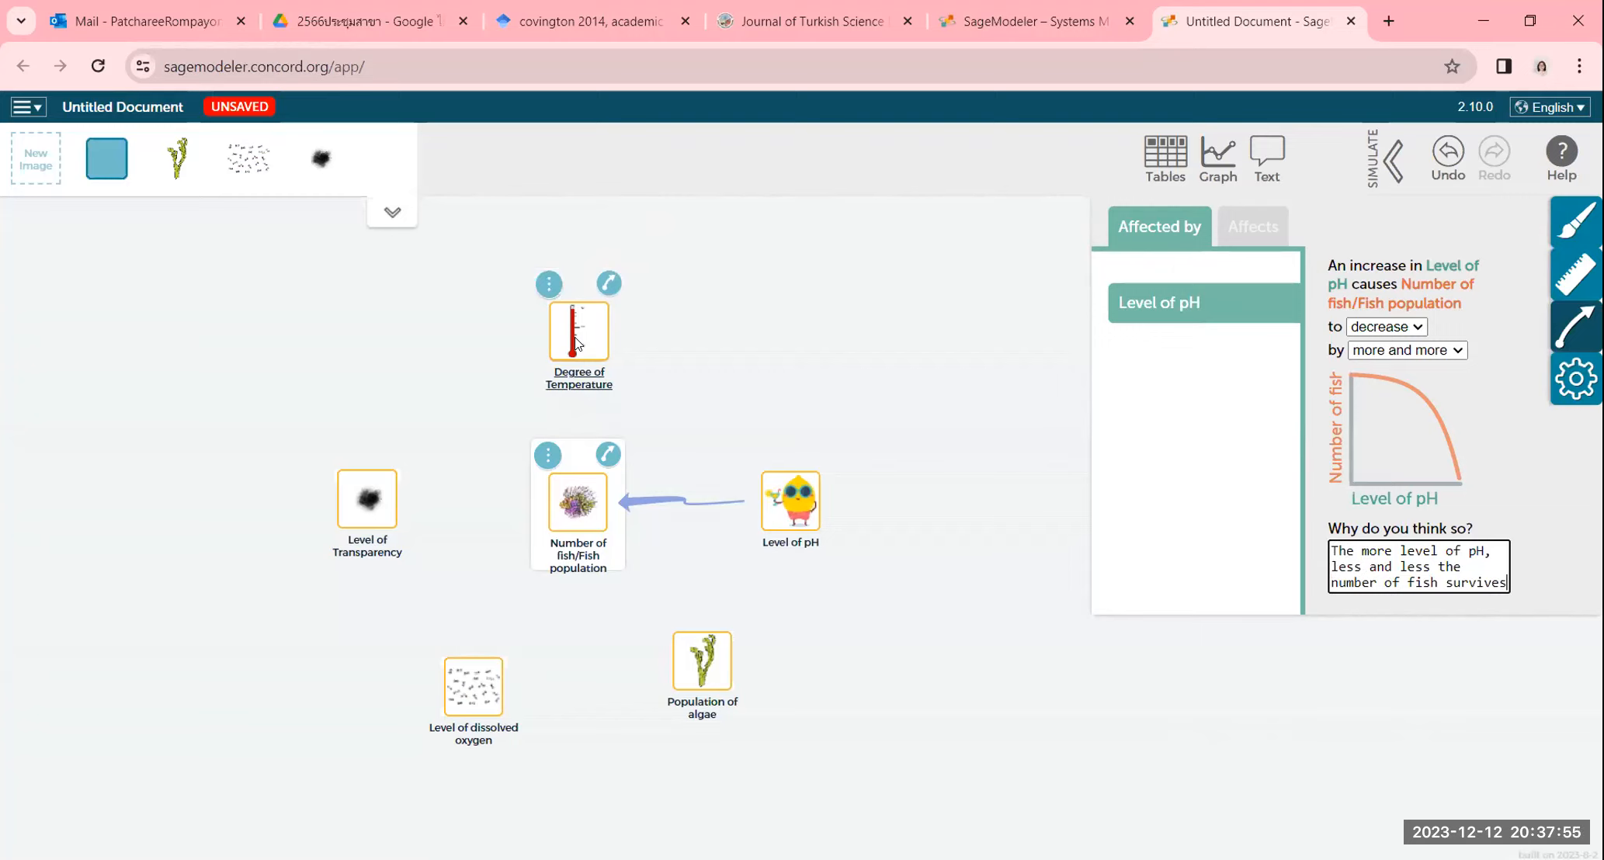
pyautogui.click(583, 380)
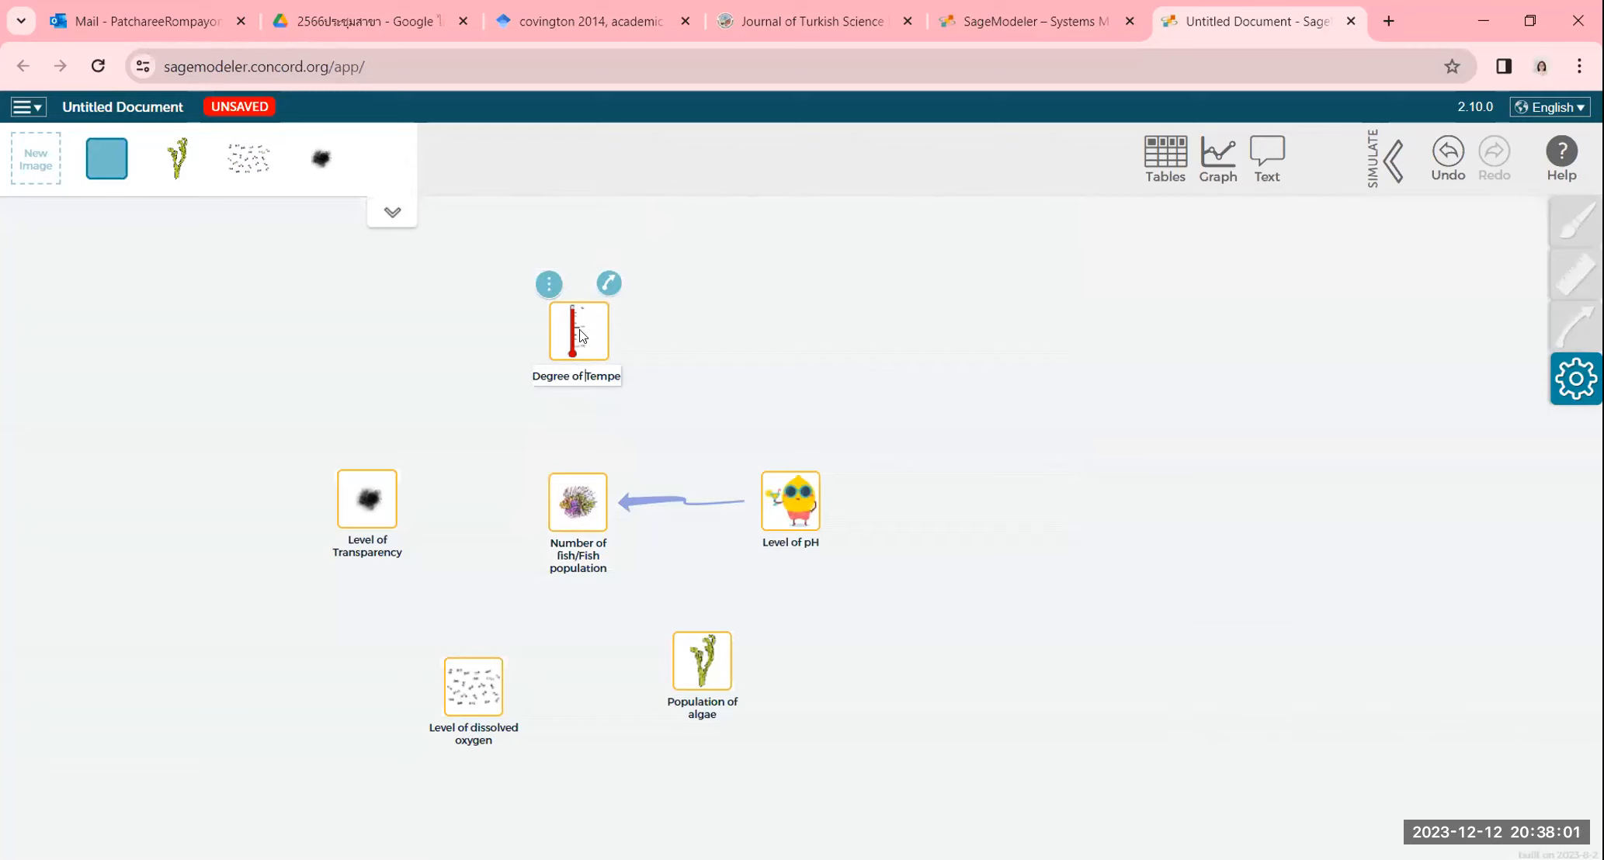
pyautogui.click(619, 286)
pyautogui.moveTo(585, 458); pyautogui.dragTo(578, 473)
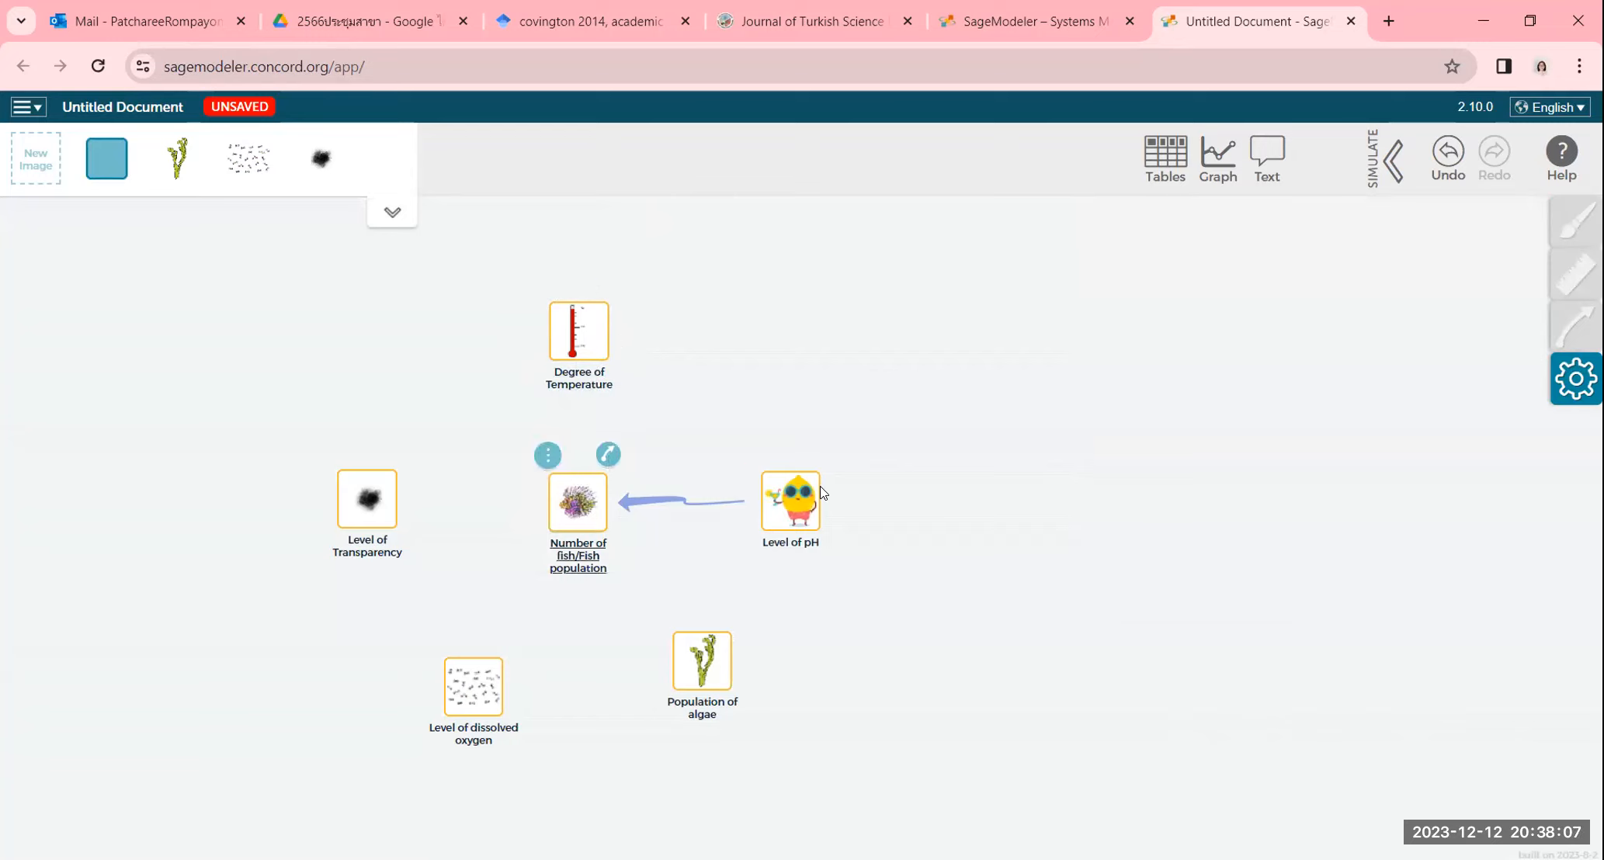
pyautogui.moveTo(609, 284); pyautogui.dragTo(574, 463)
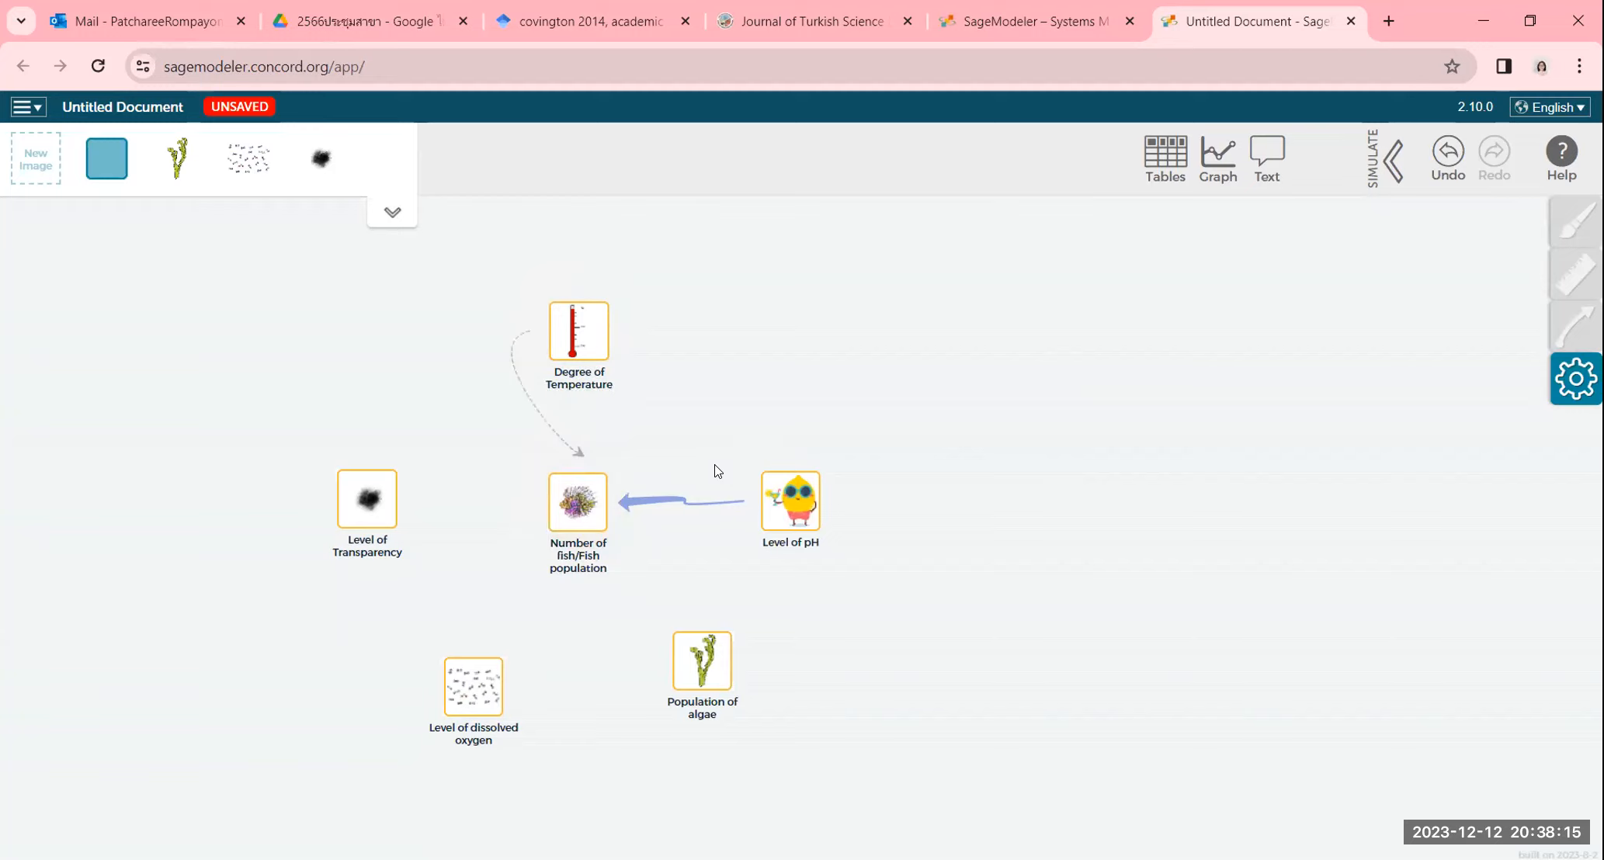
pyautogui.moveTo(564, 528)
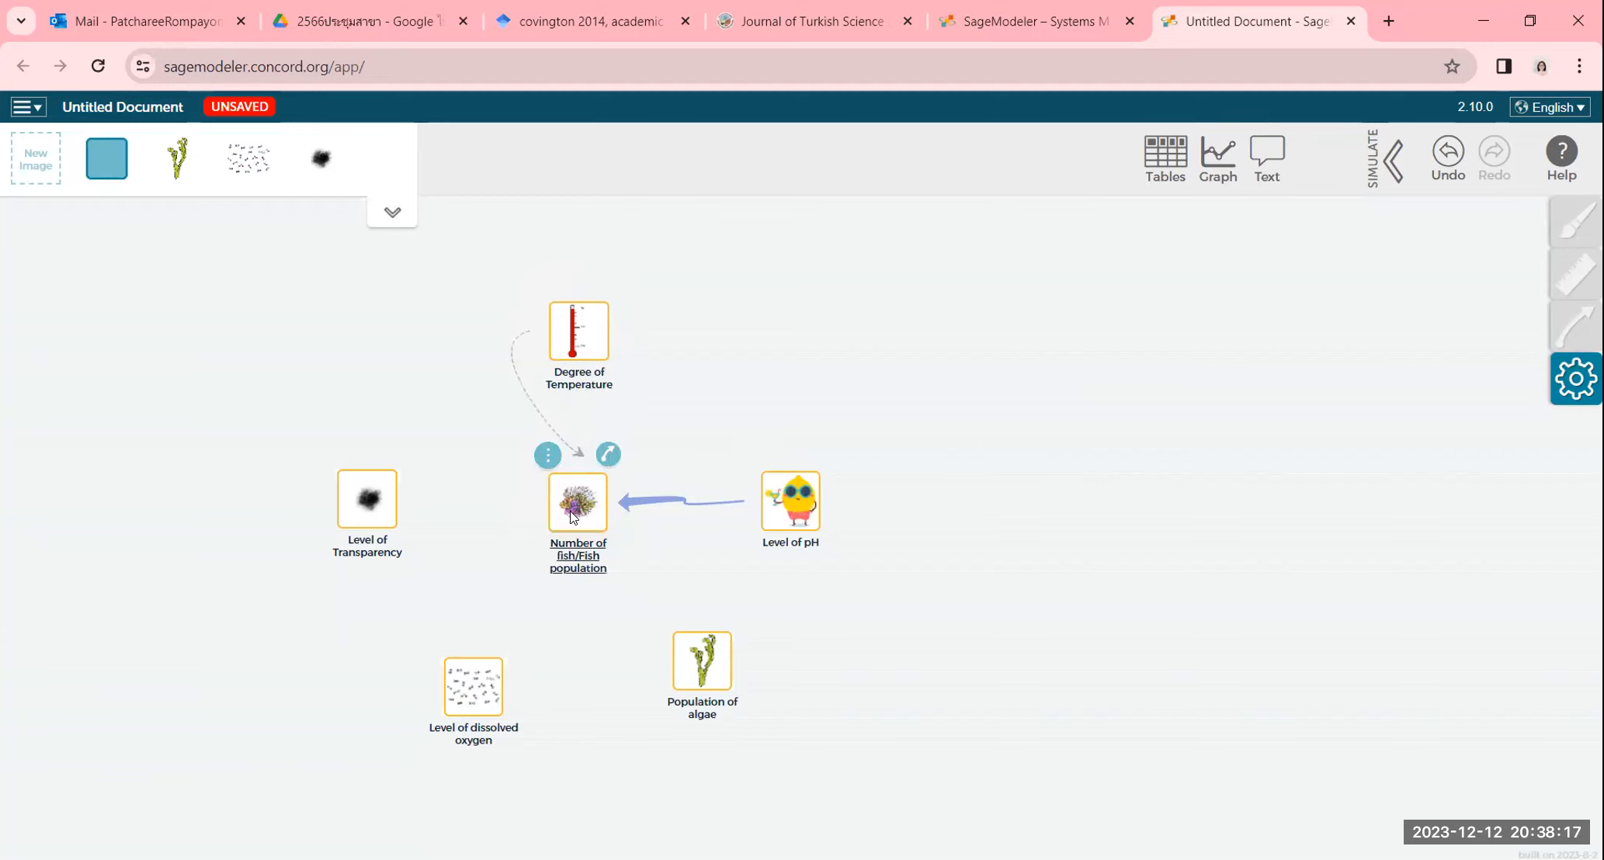
# - Define the relationship so that an increase in Degree of Temperature causes Number of fish/Fish population to decrease by a lot
pyautogui.click(547, 424)
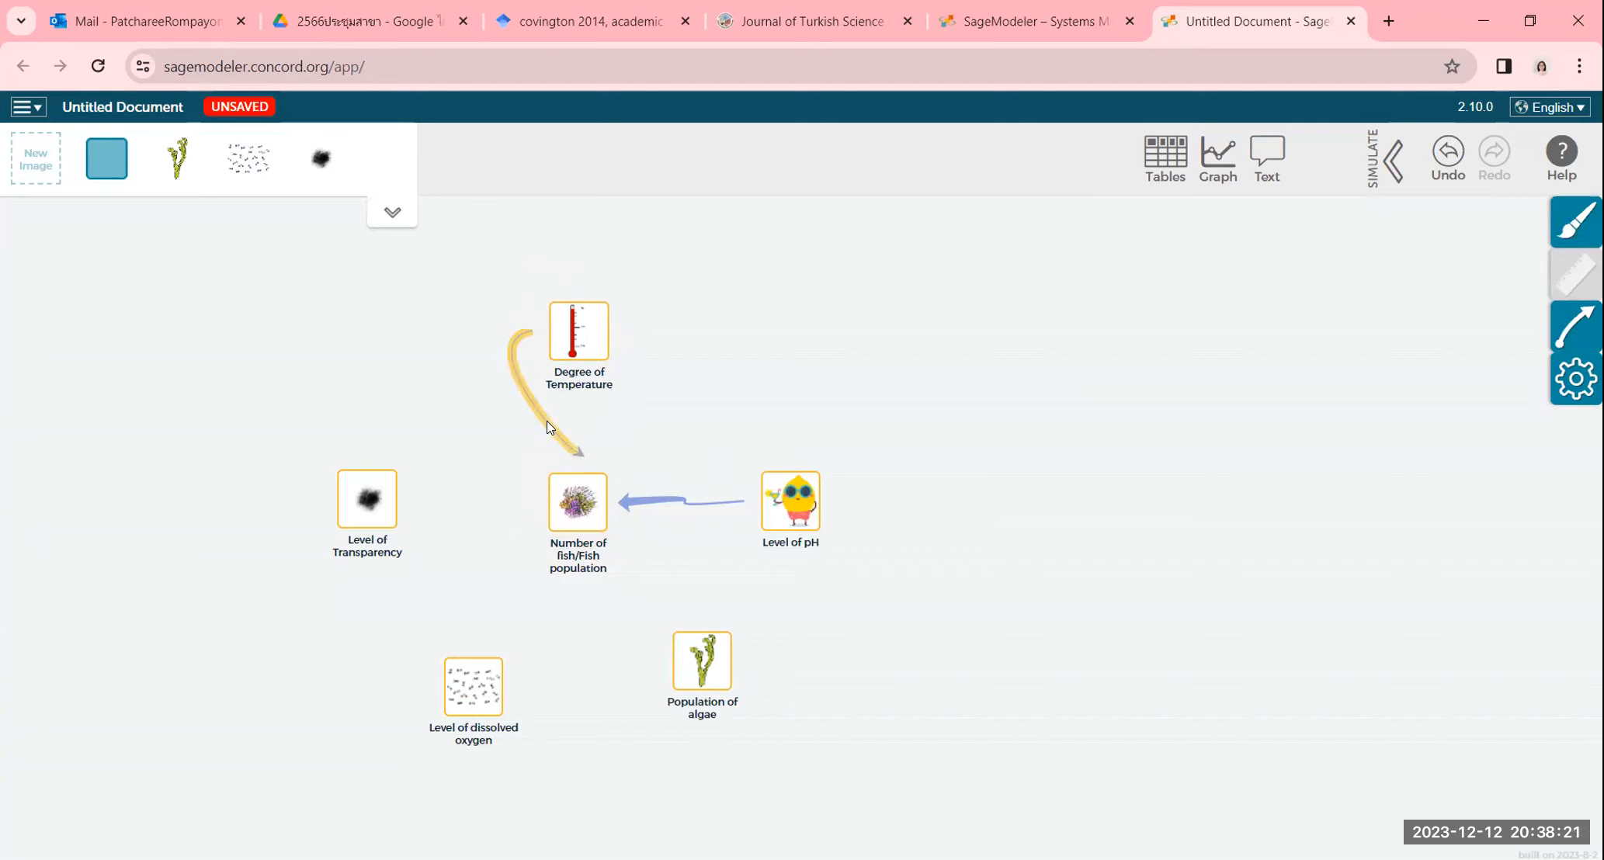
pyautogui.click(1573, 322)
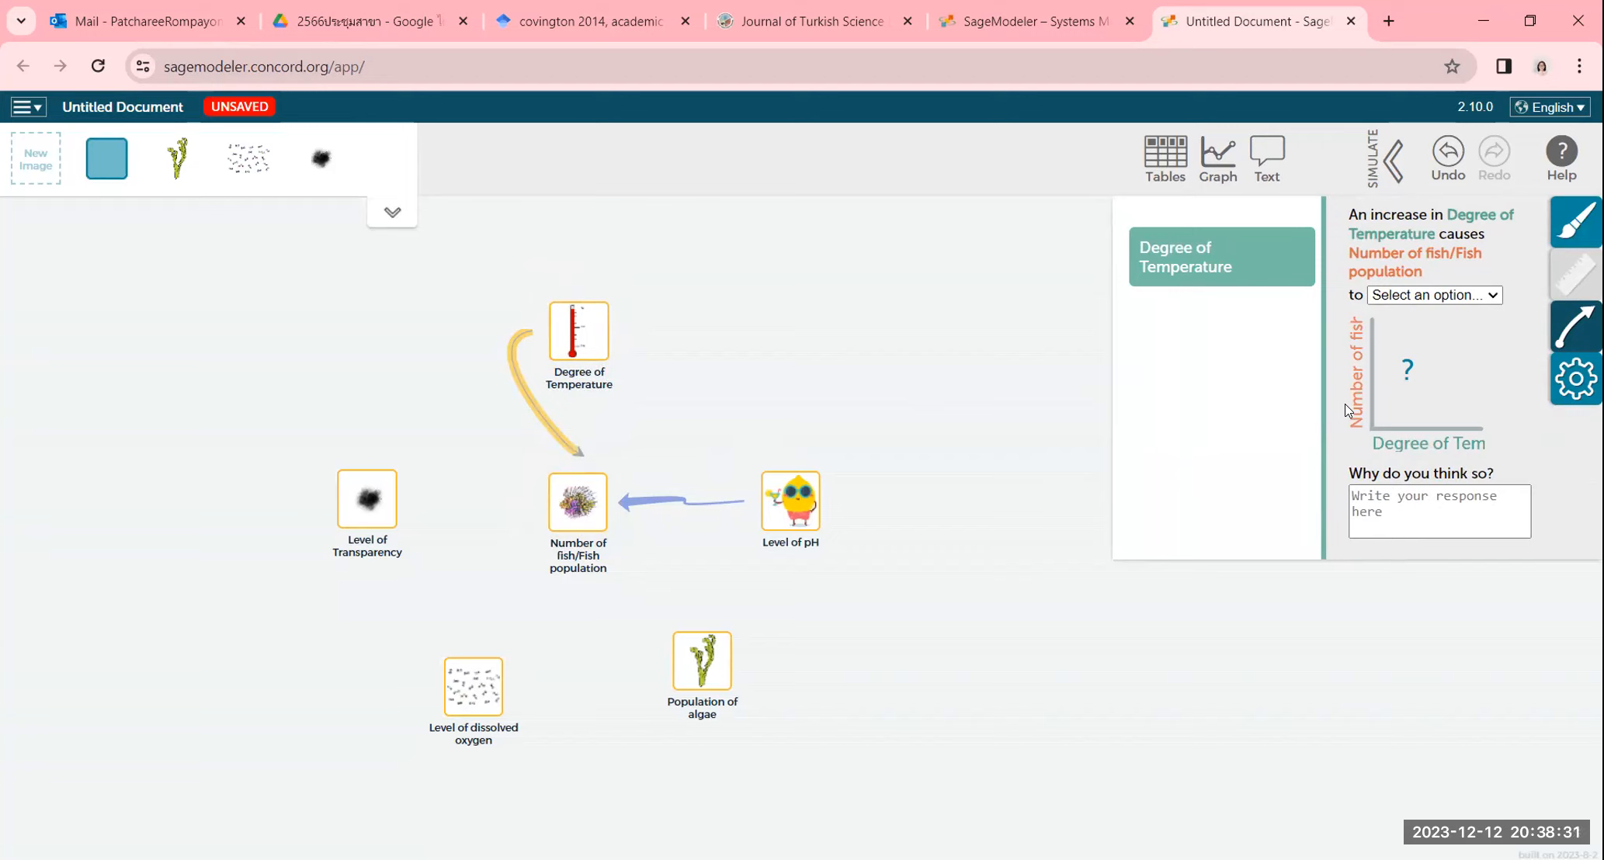
pyautogui.click(1495, 296)
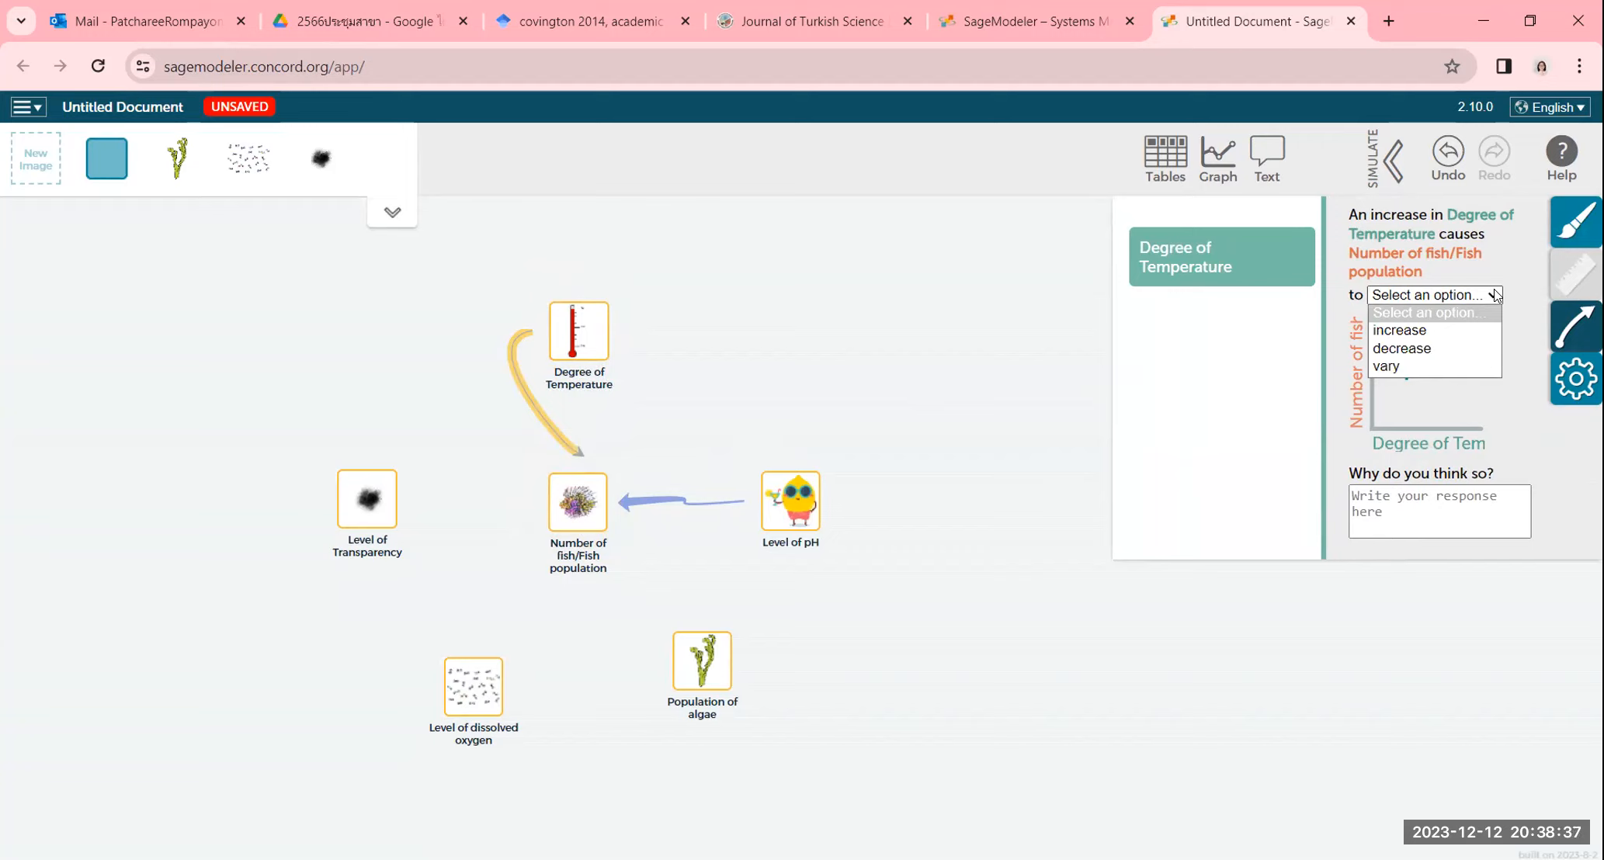
pyautogui.click(1444, 347)
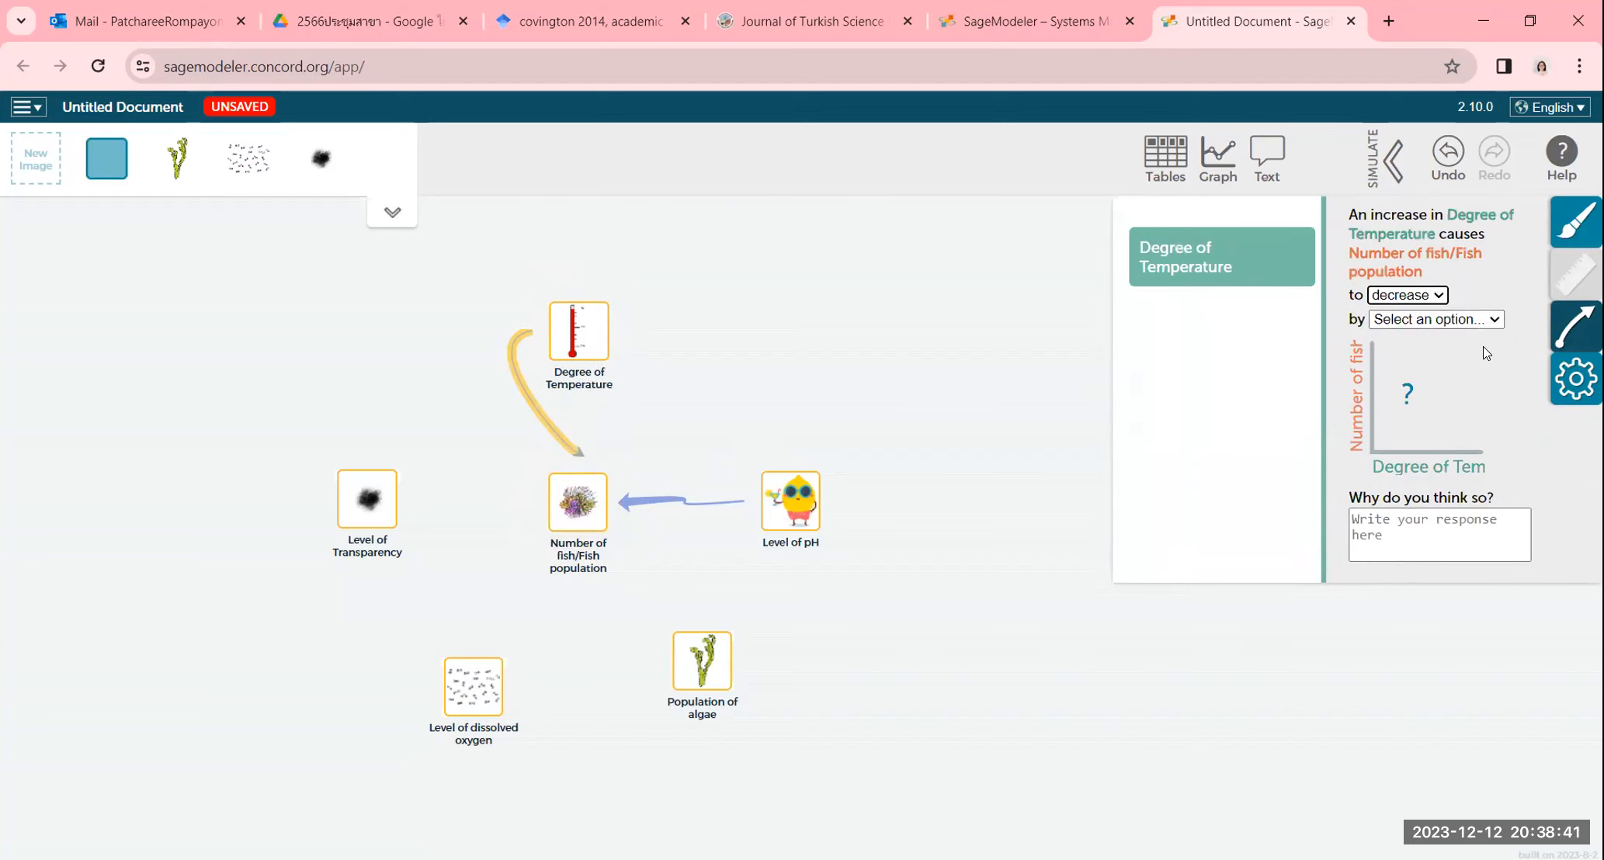
pyautogui.click(1494, 319)
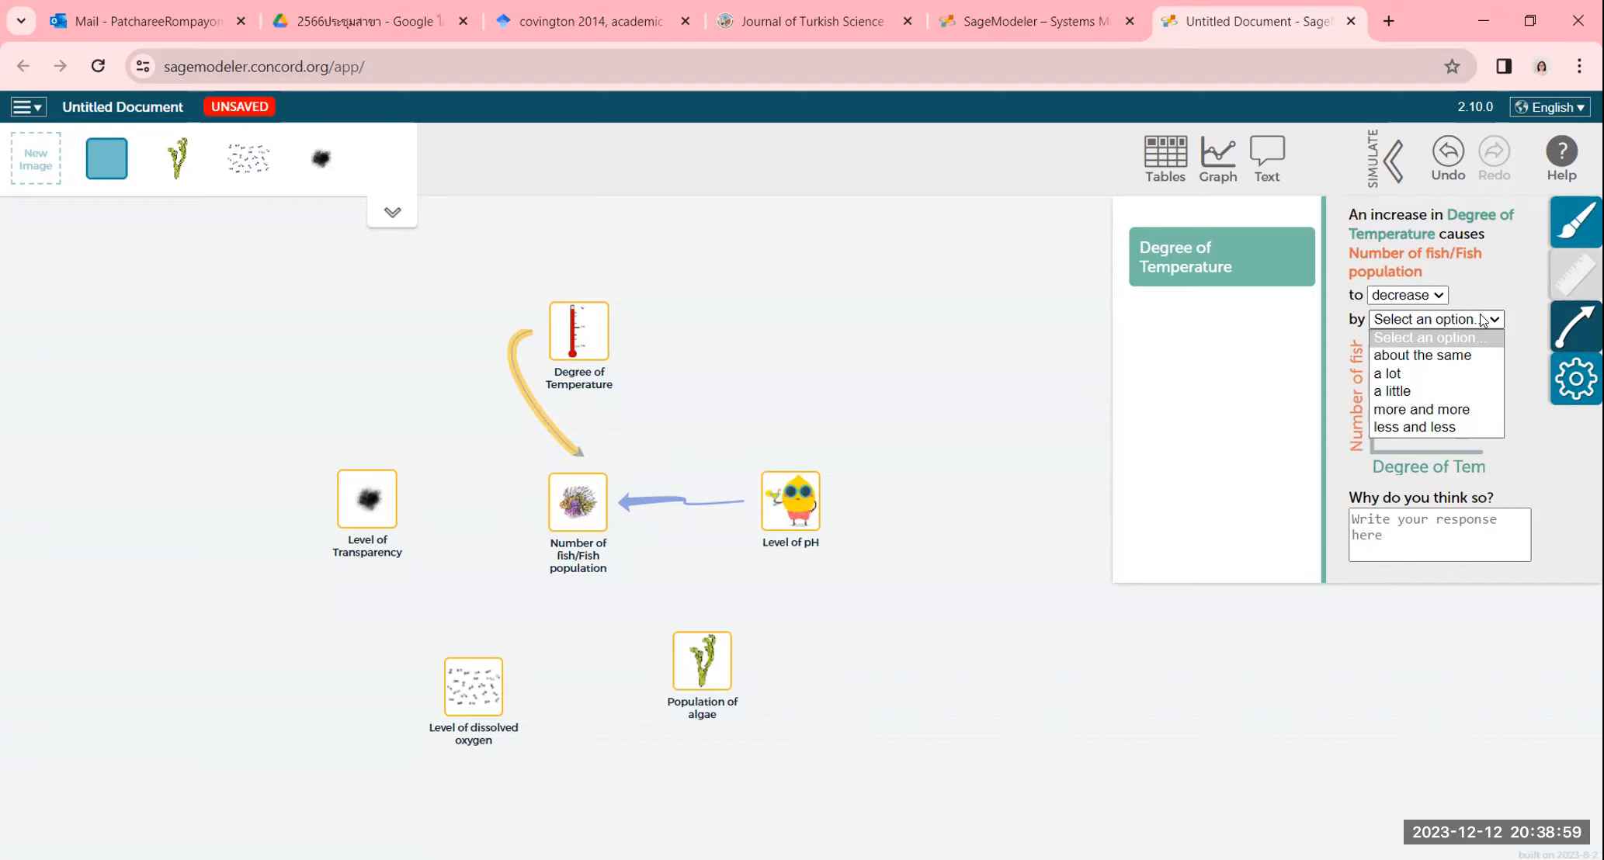
pyautogui.click(1431, 375)
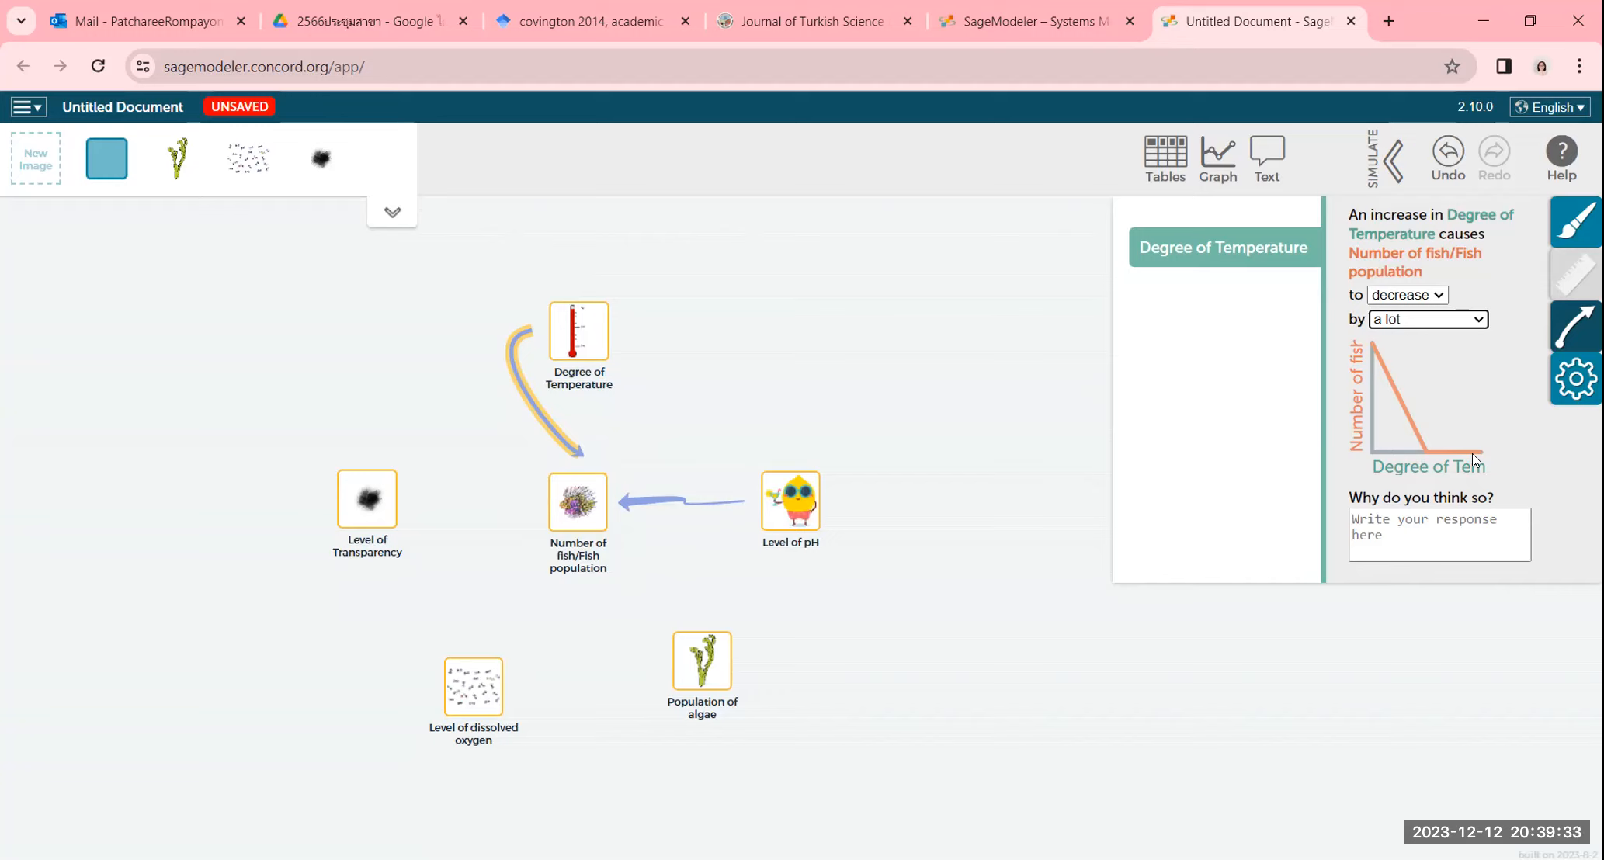
# - Try "more and more" as the strength of the Degree of Temperature effect and set it back to "a lot"
pyautogui.click(1478, 320)
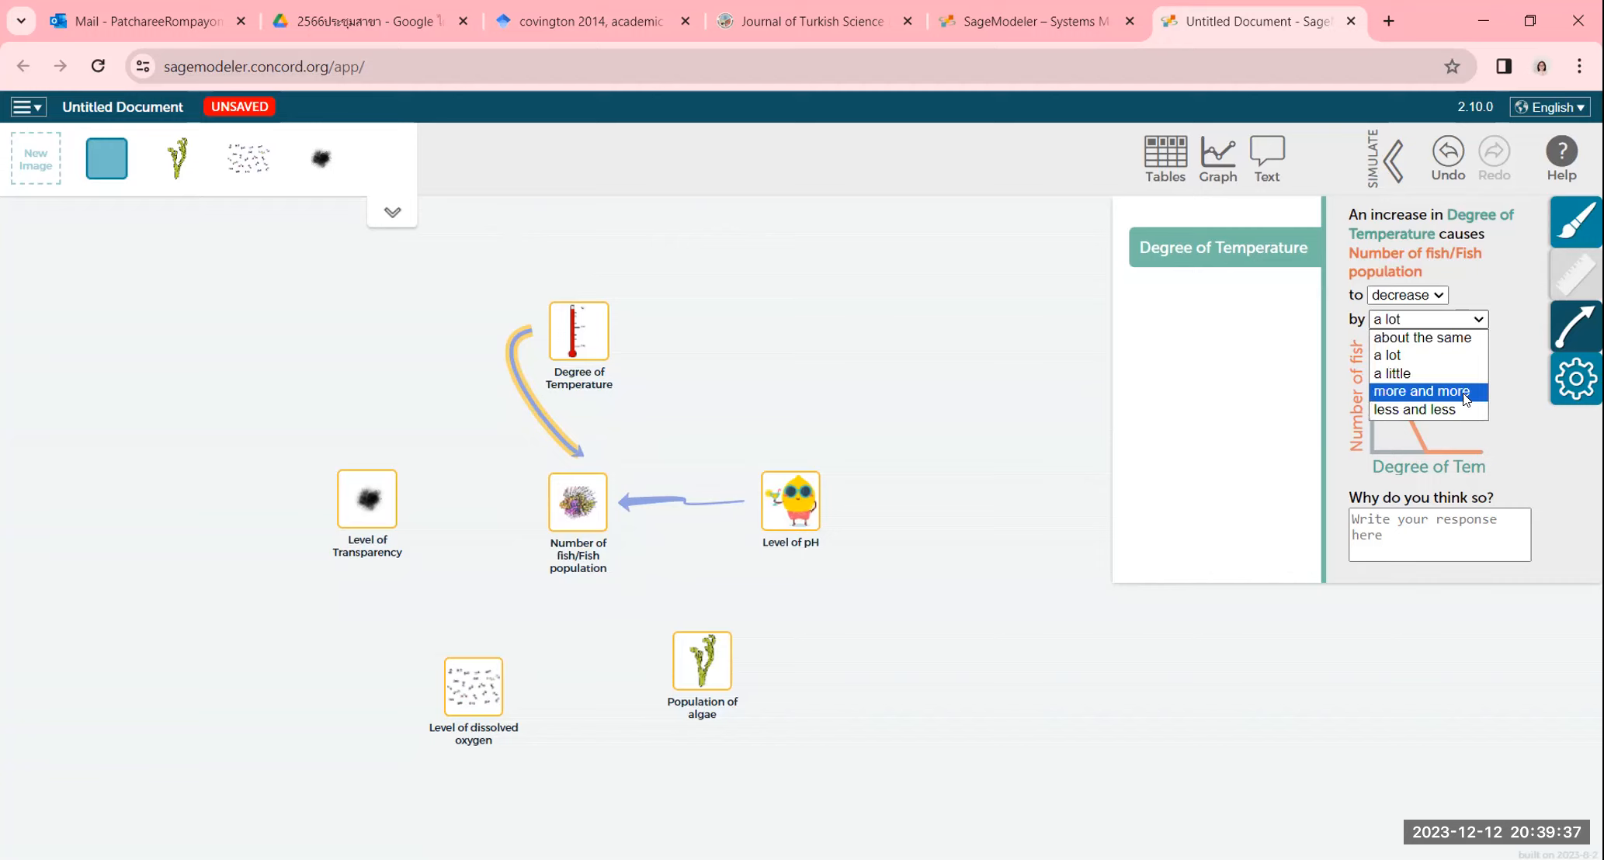
pyautogui.click(1464, 392)
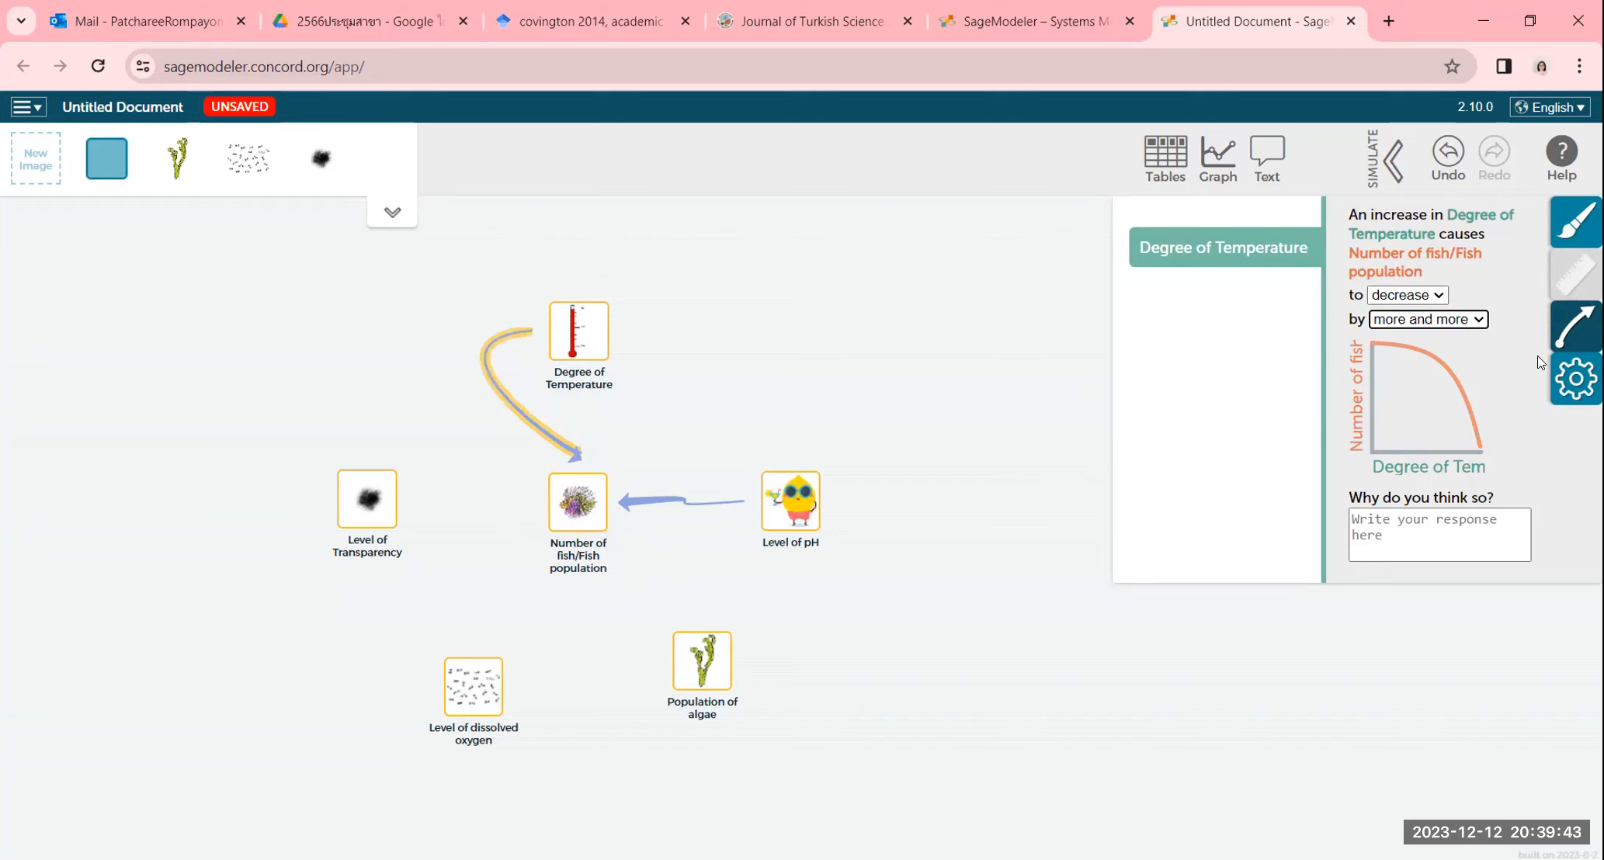
pyautogui.click(1477, 326)
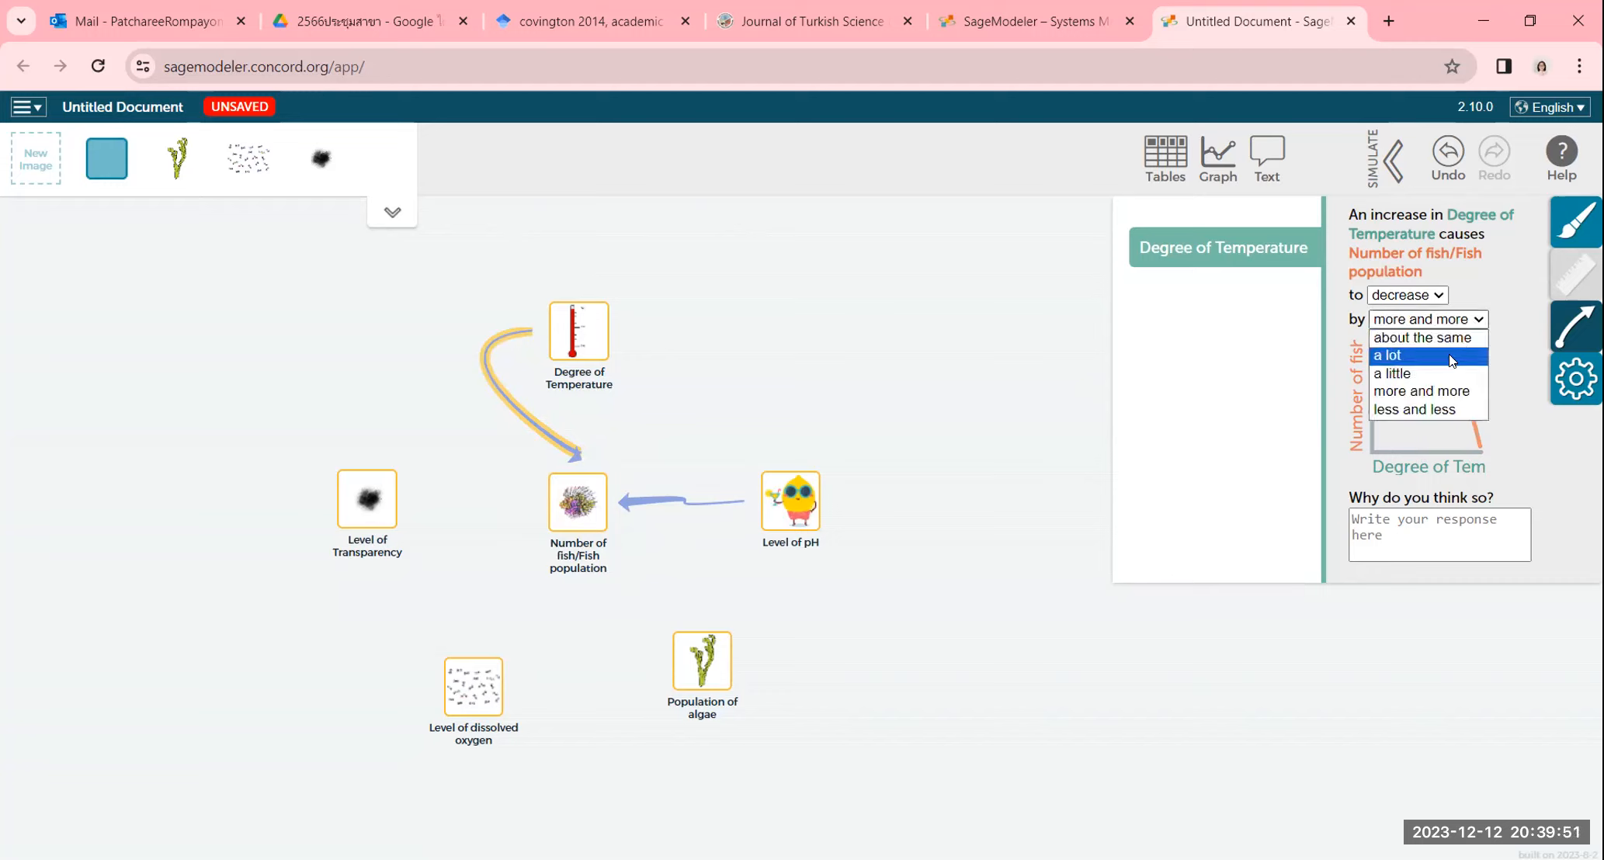
pyautogui.click(1451, 356)
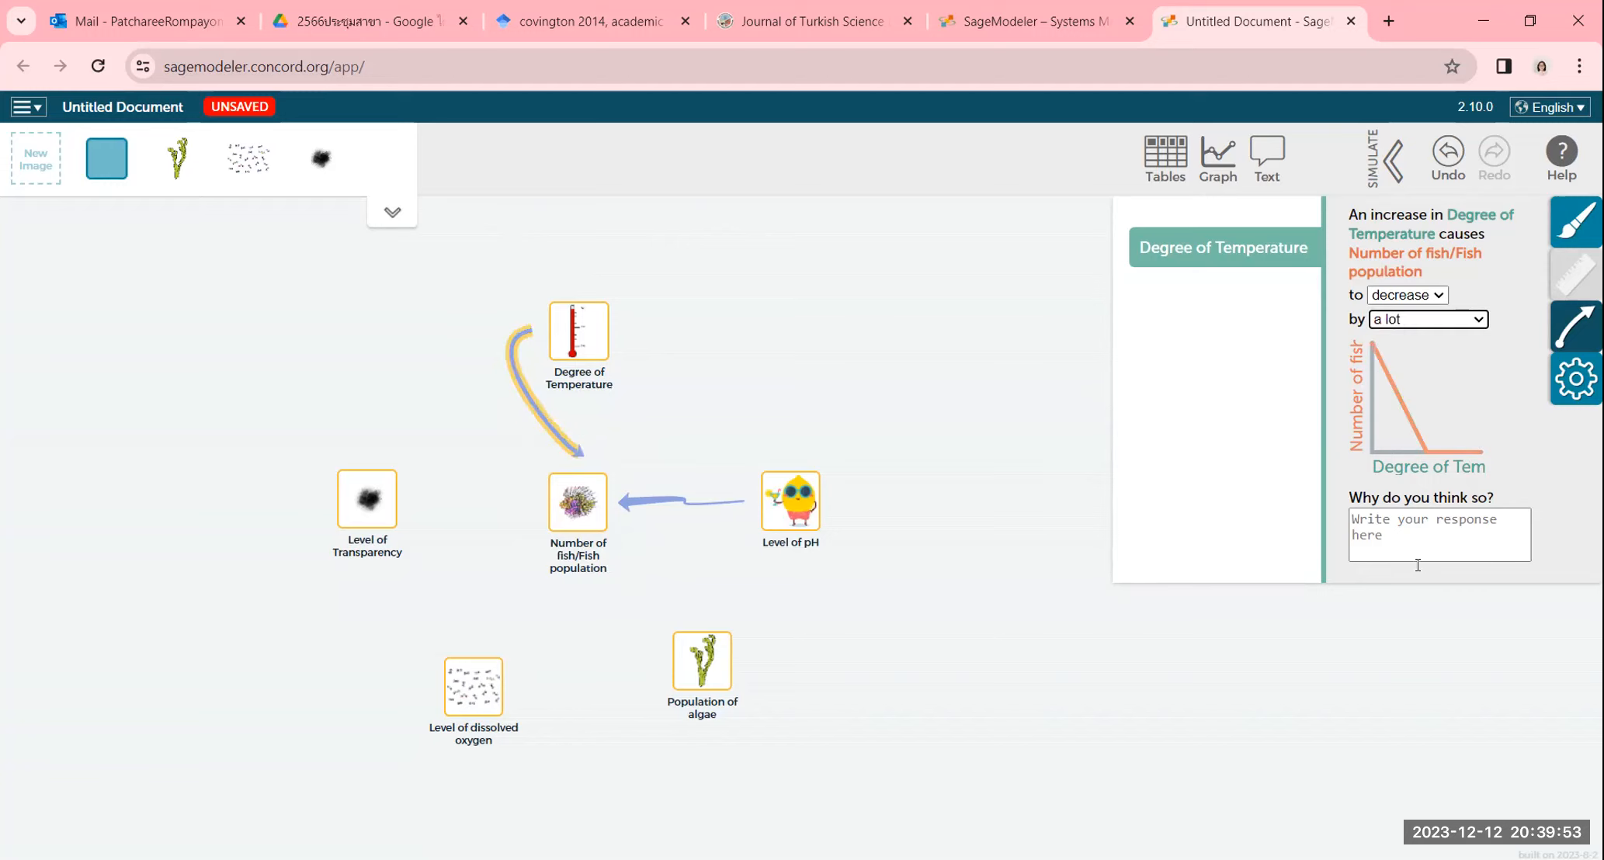
# - Explain the Degree of Temperature relationship with "The temperature is too hot, then the fish dies"
pyautogui.click(1384, 524)
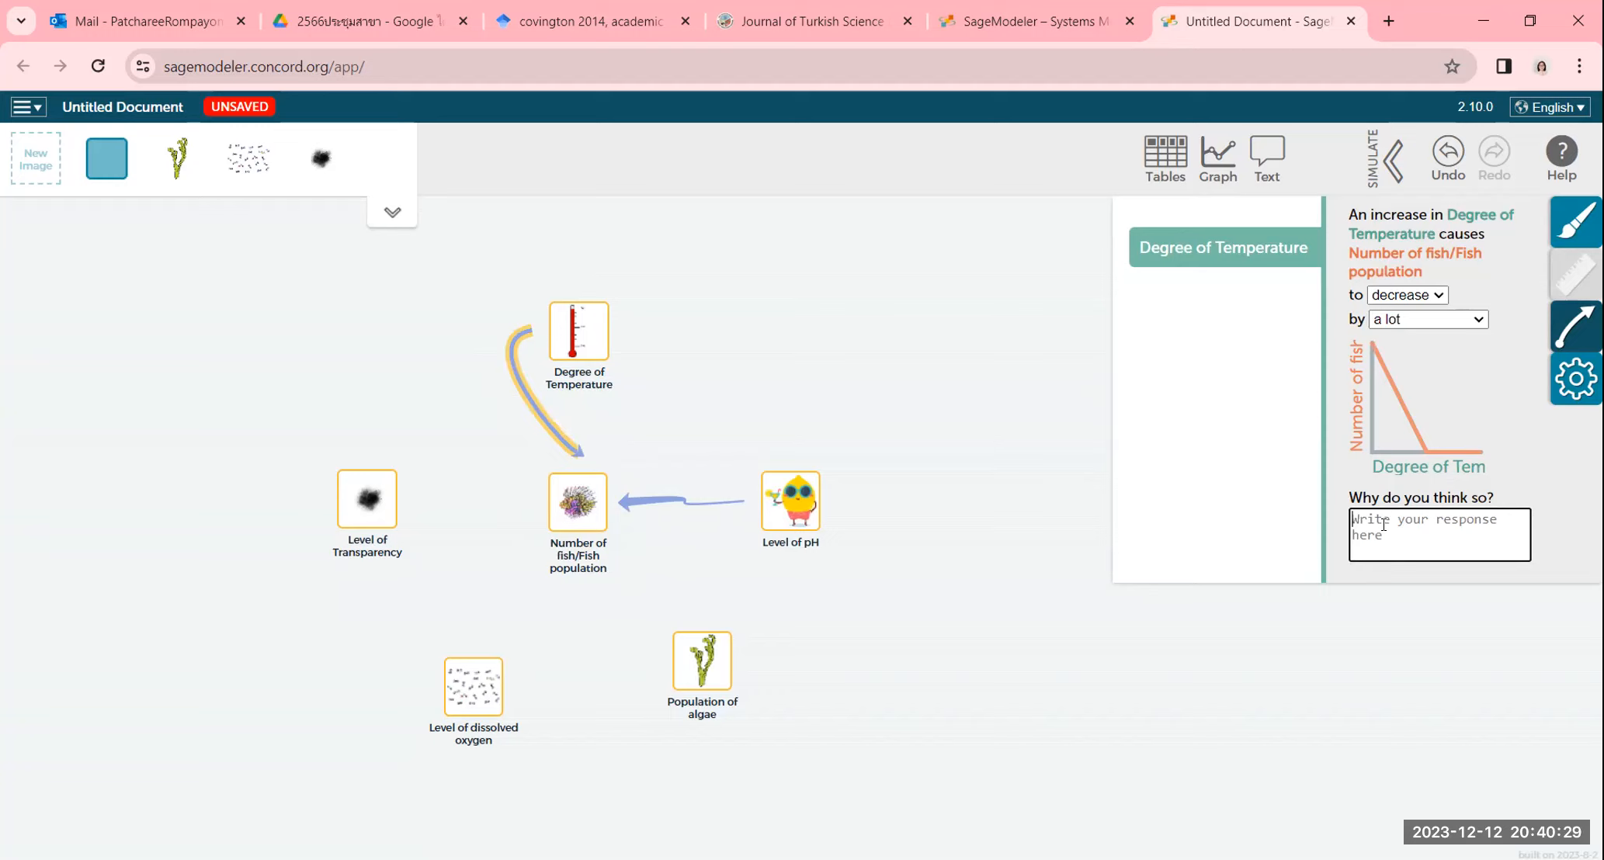
pyautogui.write('The temperature is too hot ,then the fish dies')
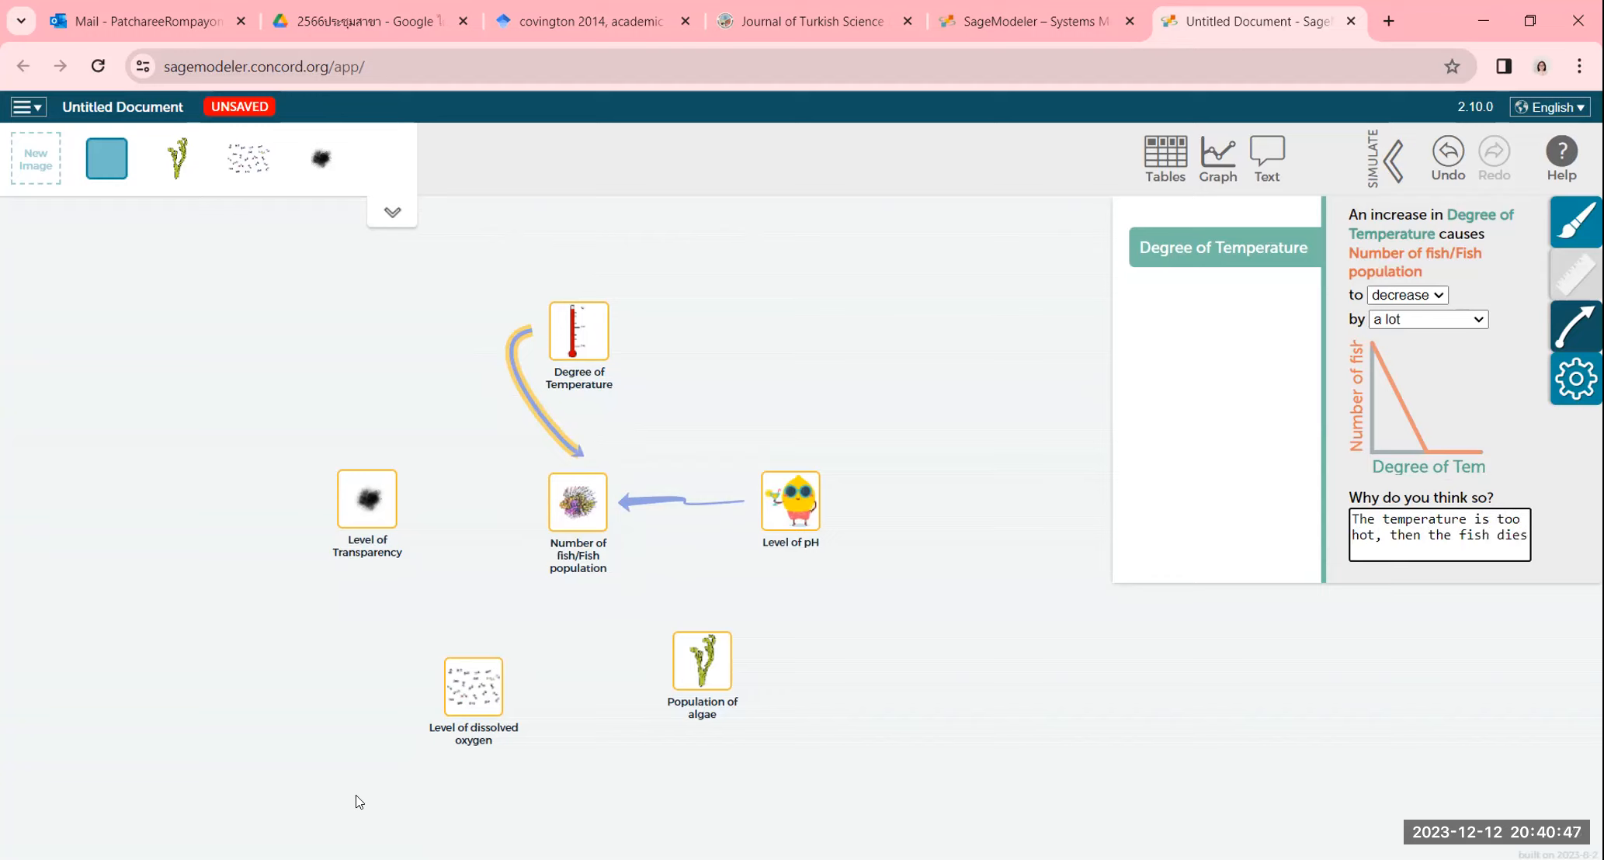
pyautogui.click(848, 327)
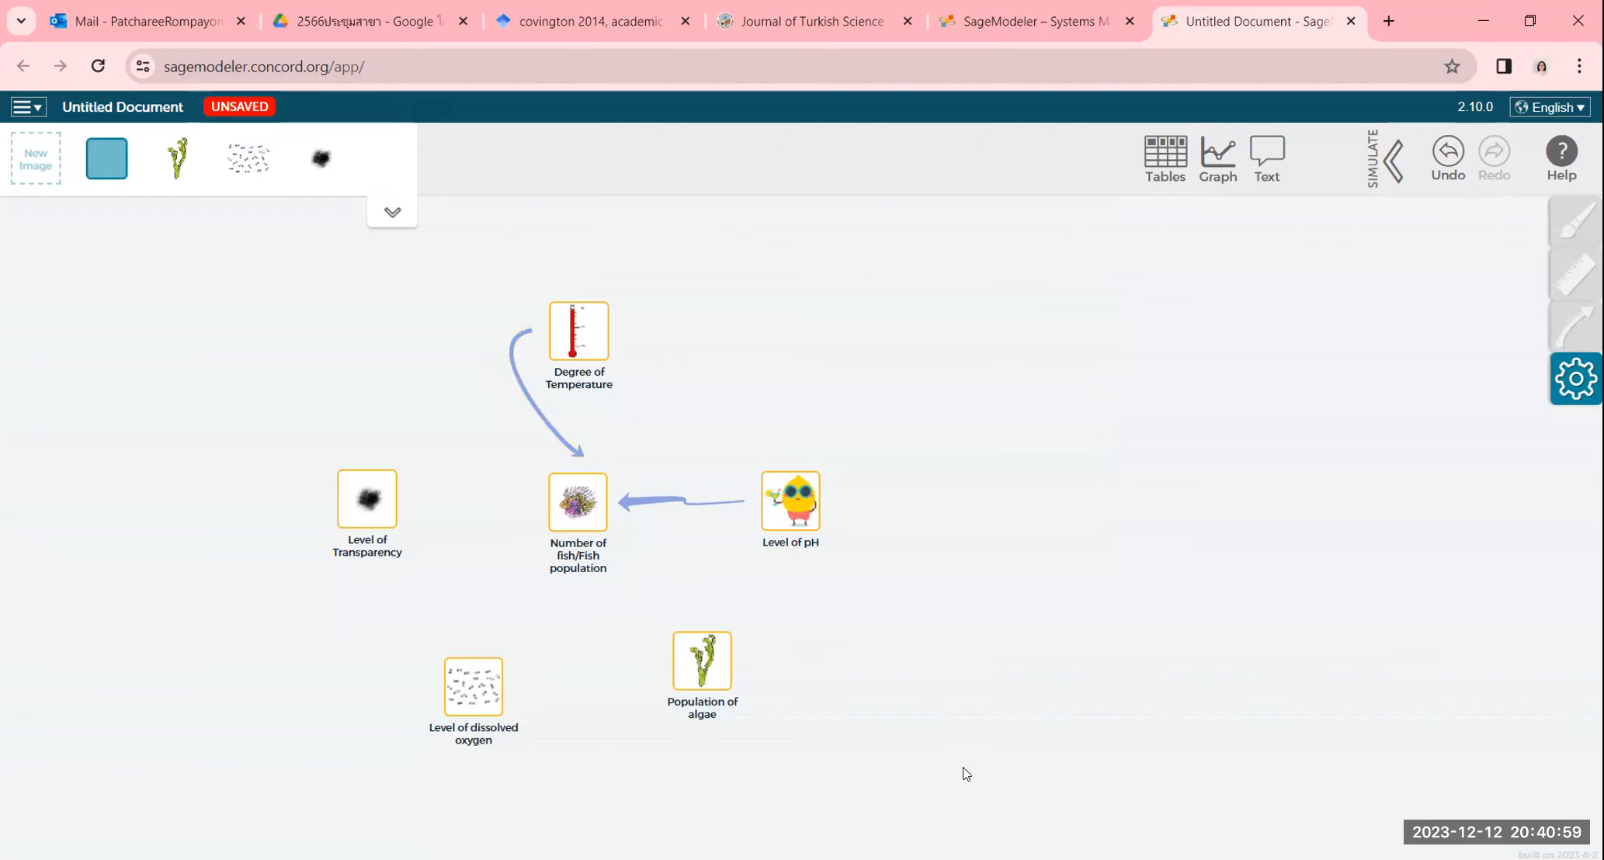
# - Link the Level of Transparency variable to Number of fish/Fish population
pyautogui.moveTo(332, 539)
pyautogui.click(373, 502)
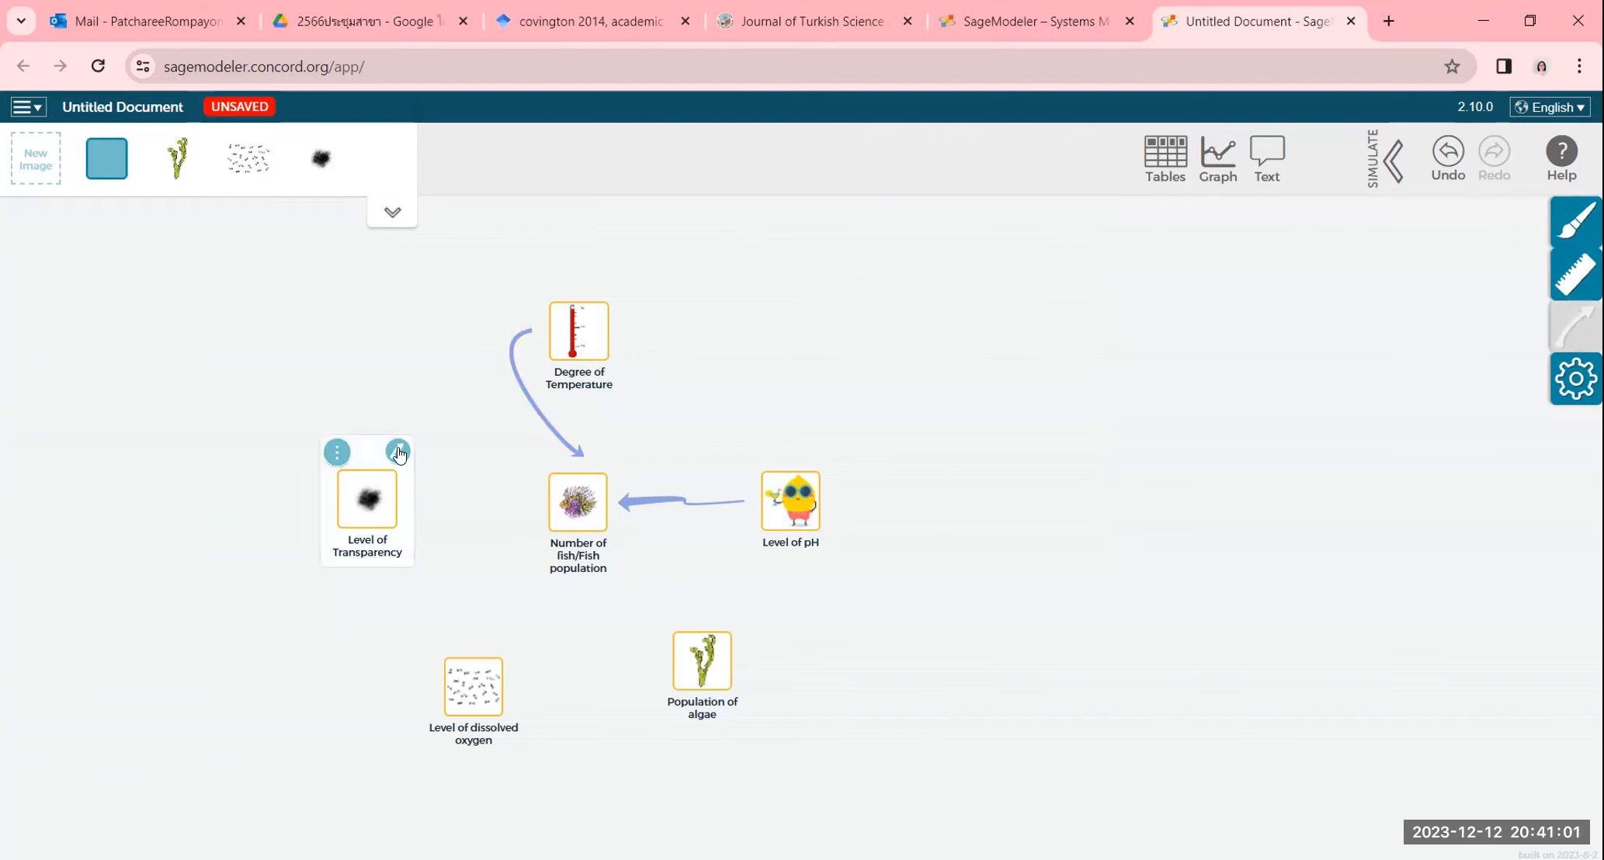
pyautogui.moveTo(398, 455); pyautogui.dragTo(543, 518)
# - Define the relationship so that an increase in Level of Transparency causes Number of fish/Fish population to increase by more and more
pyautogui.click(465, 501)
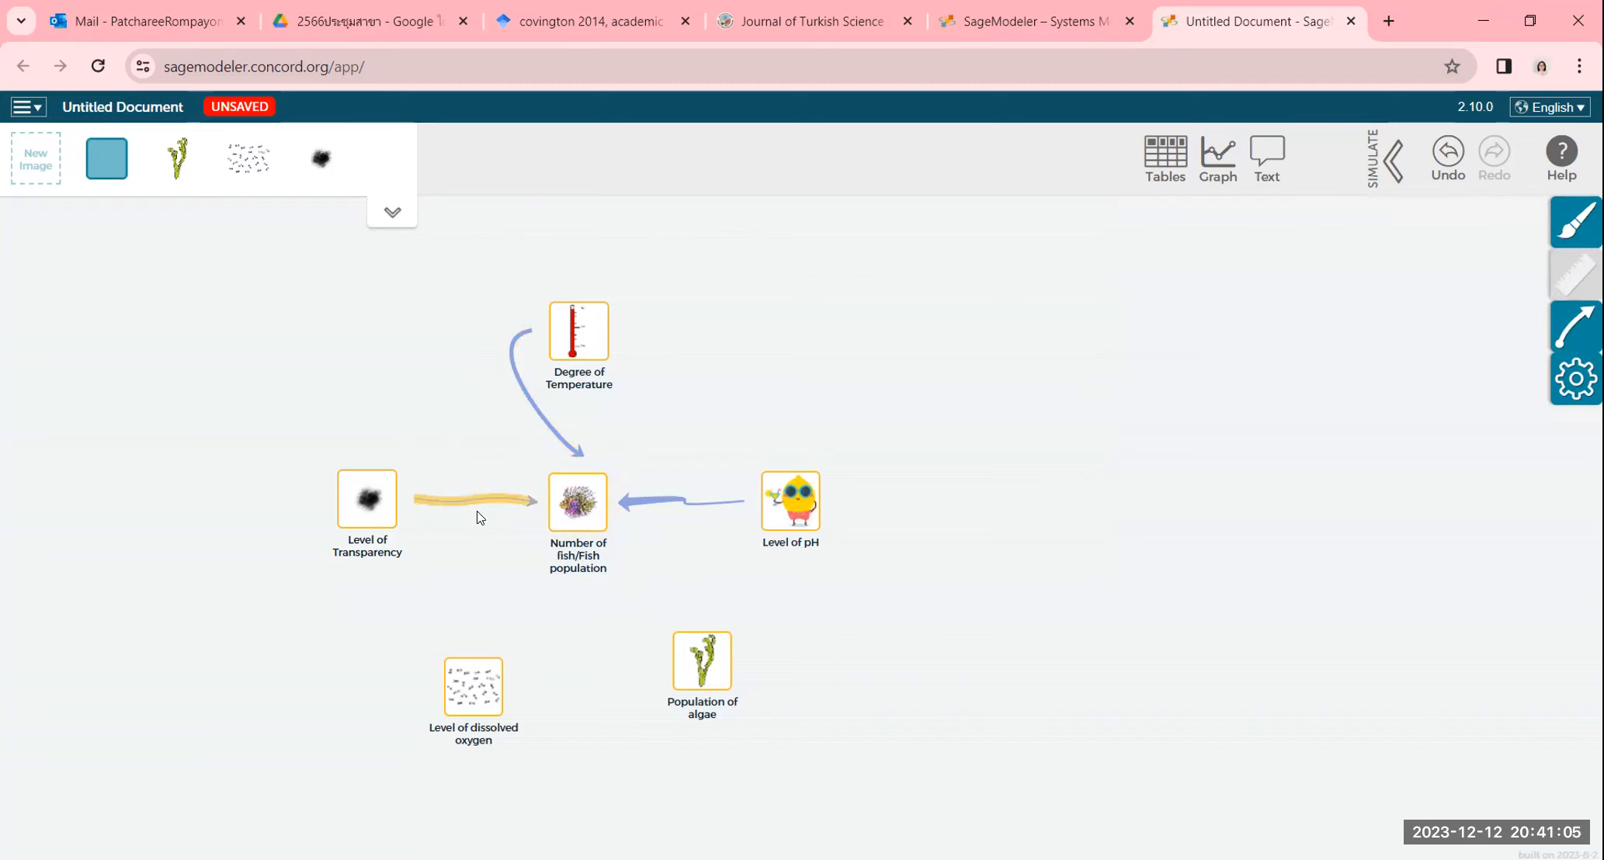
pyautogui.click(1570, 326)
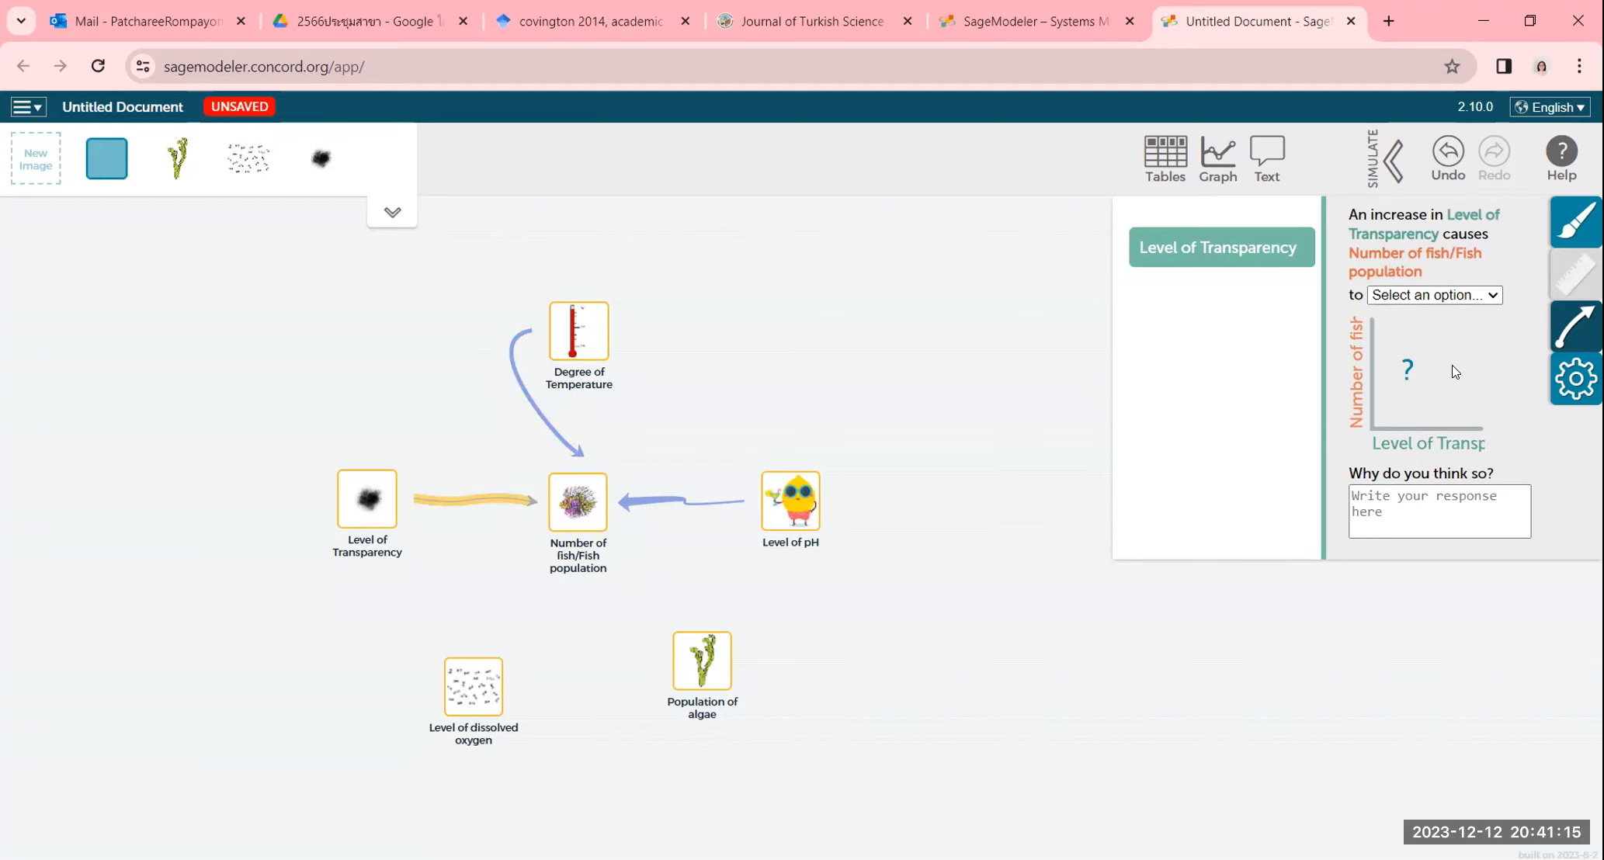
pyautogui.click(1491, 296)
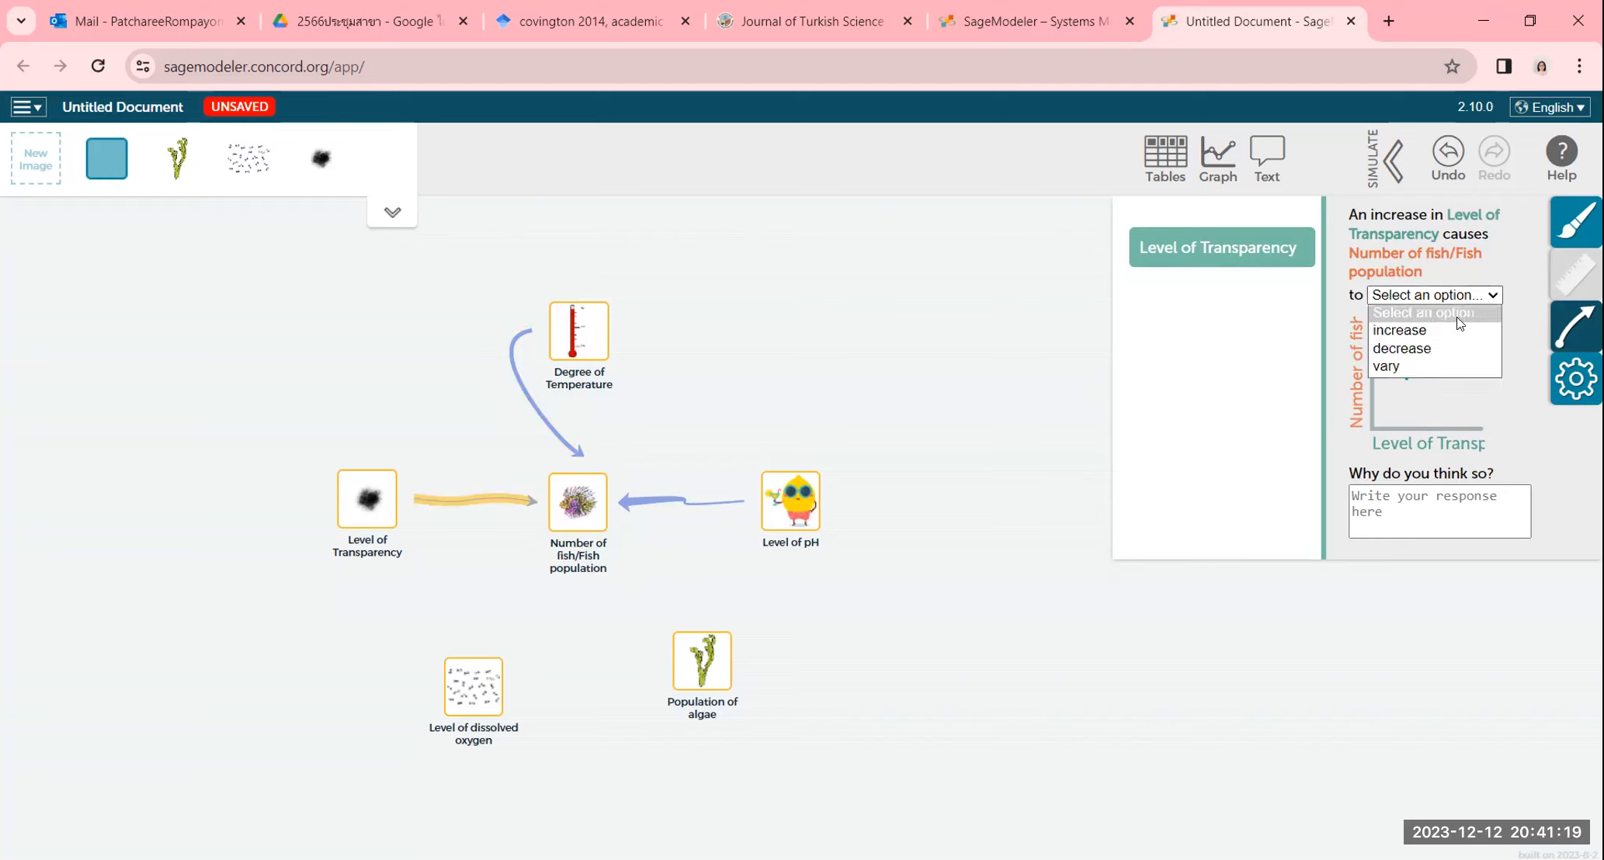
pyautogui.click(1399, 330)
pyautogui.click(1419, 533)
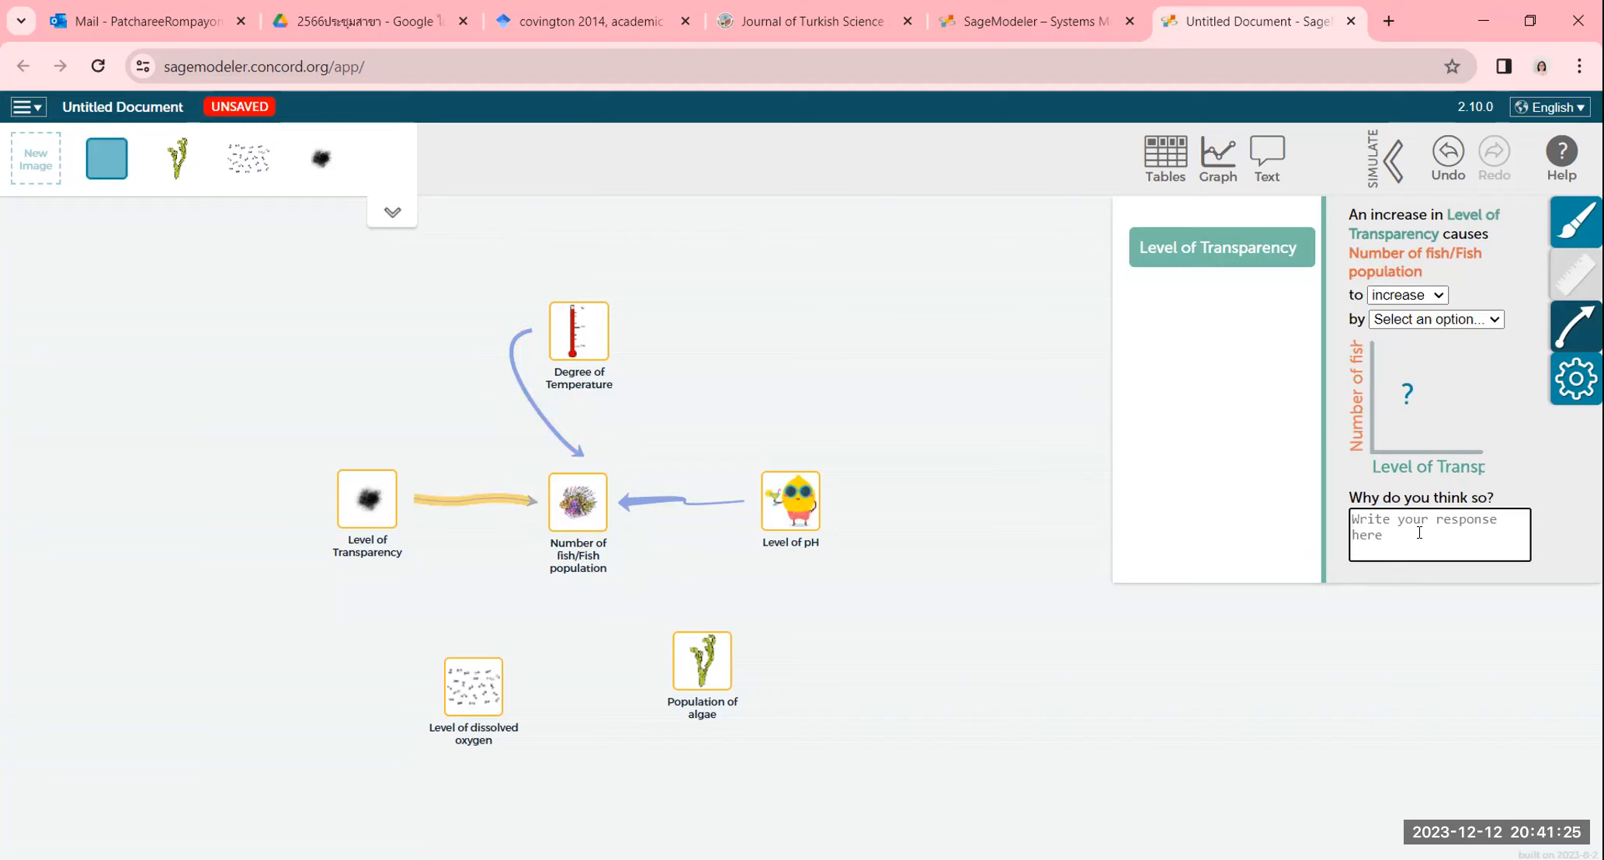
pyautogui.click(1487, 320)
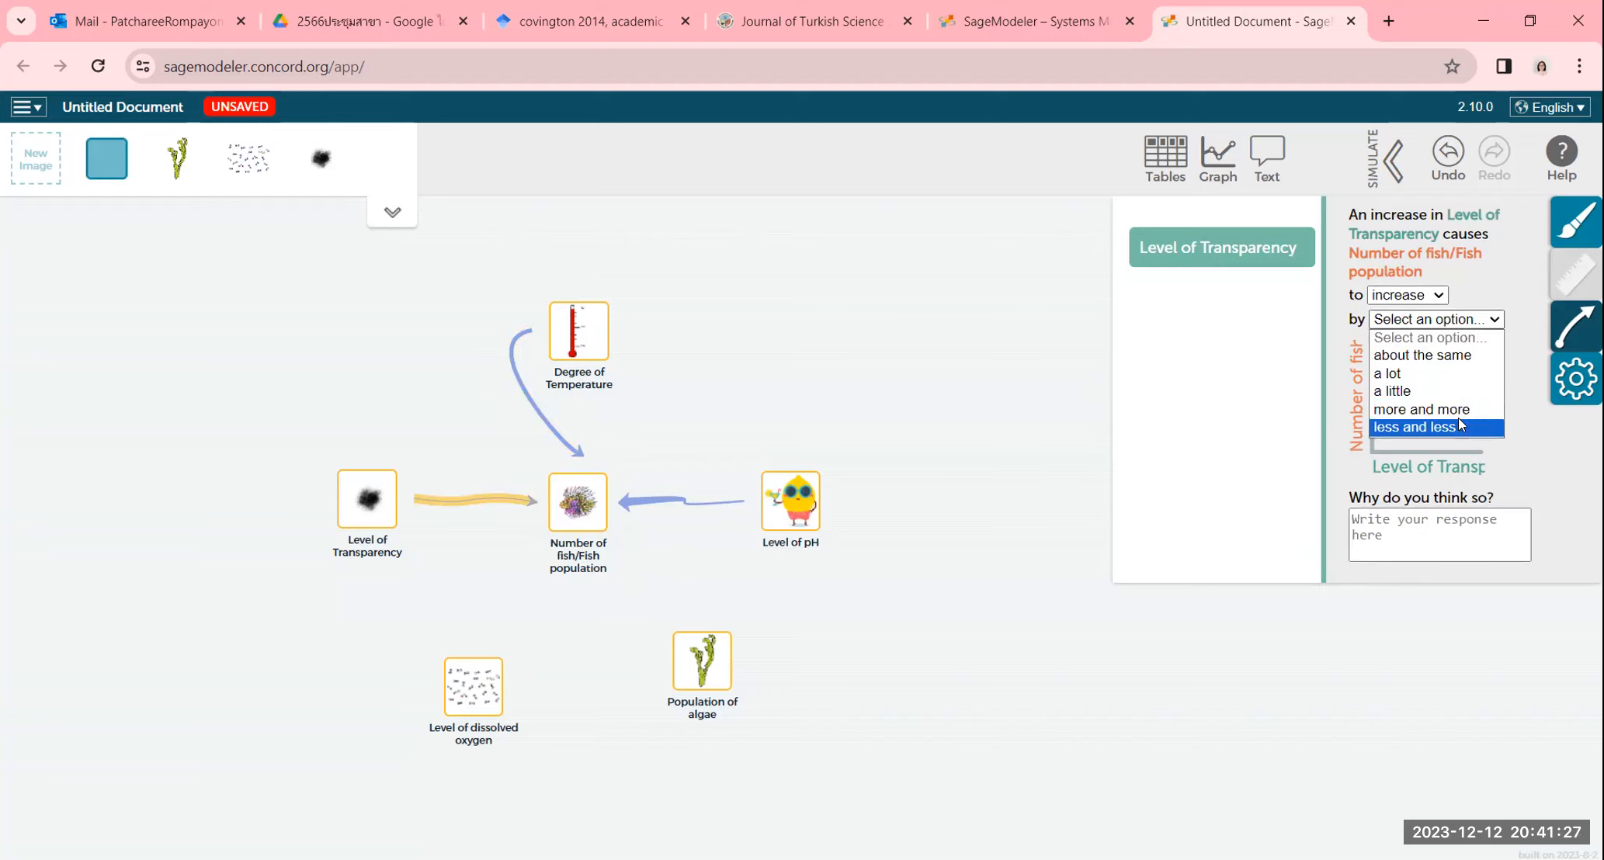
pyautogui.click(1463, 404)
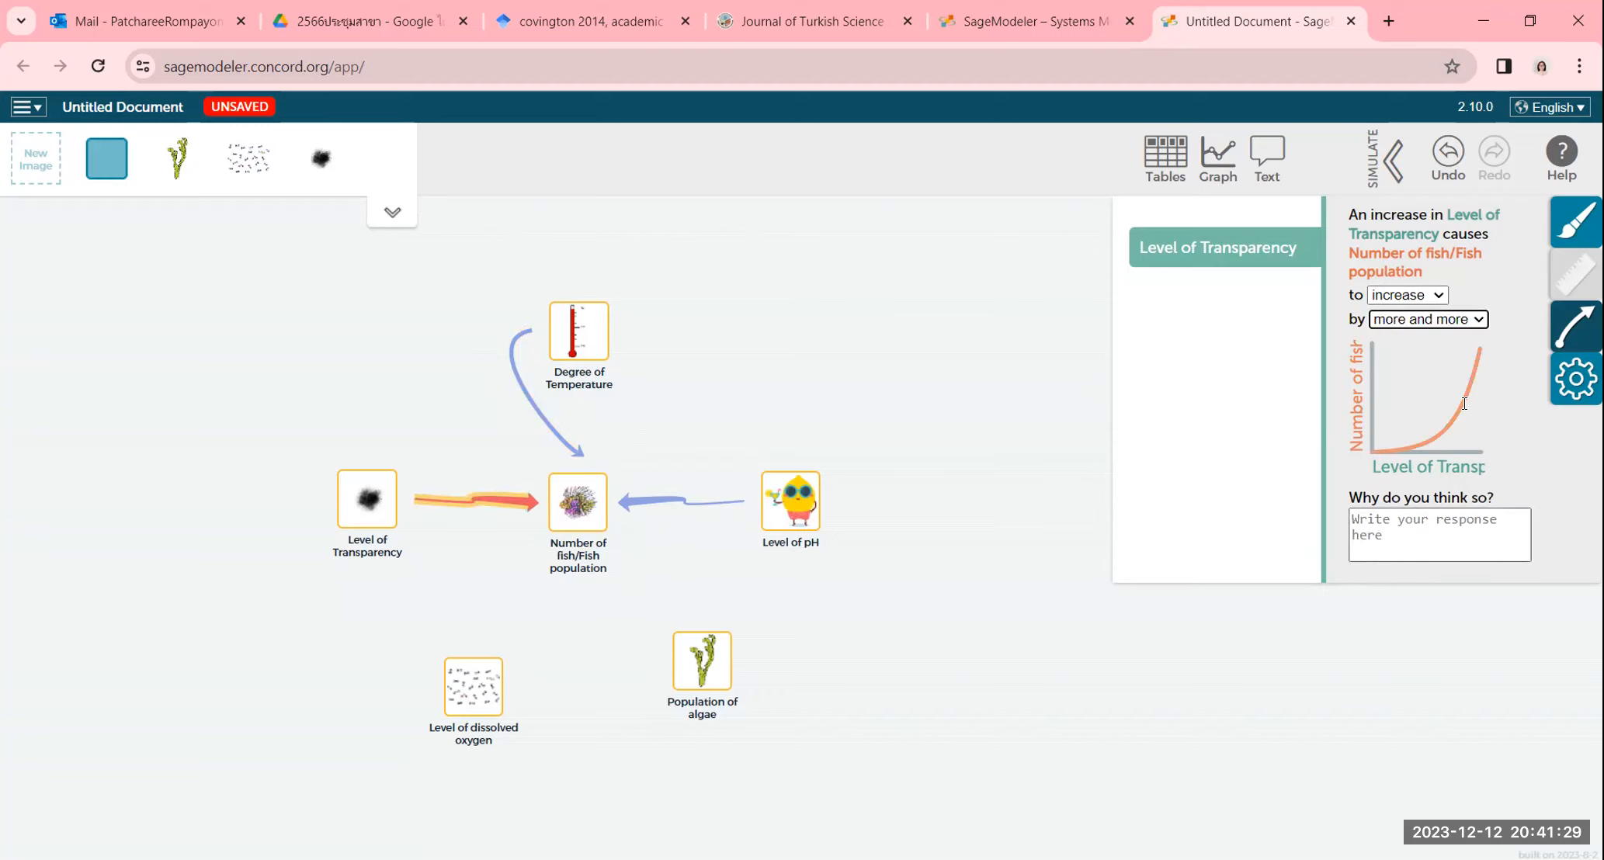
# - Explain the Level of Transparency relationship with "More clear and then more fish"
pyautogui.click(1485, 535)
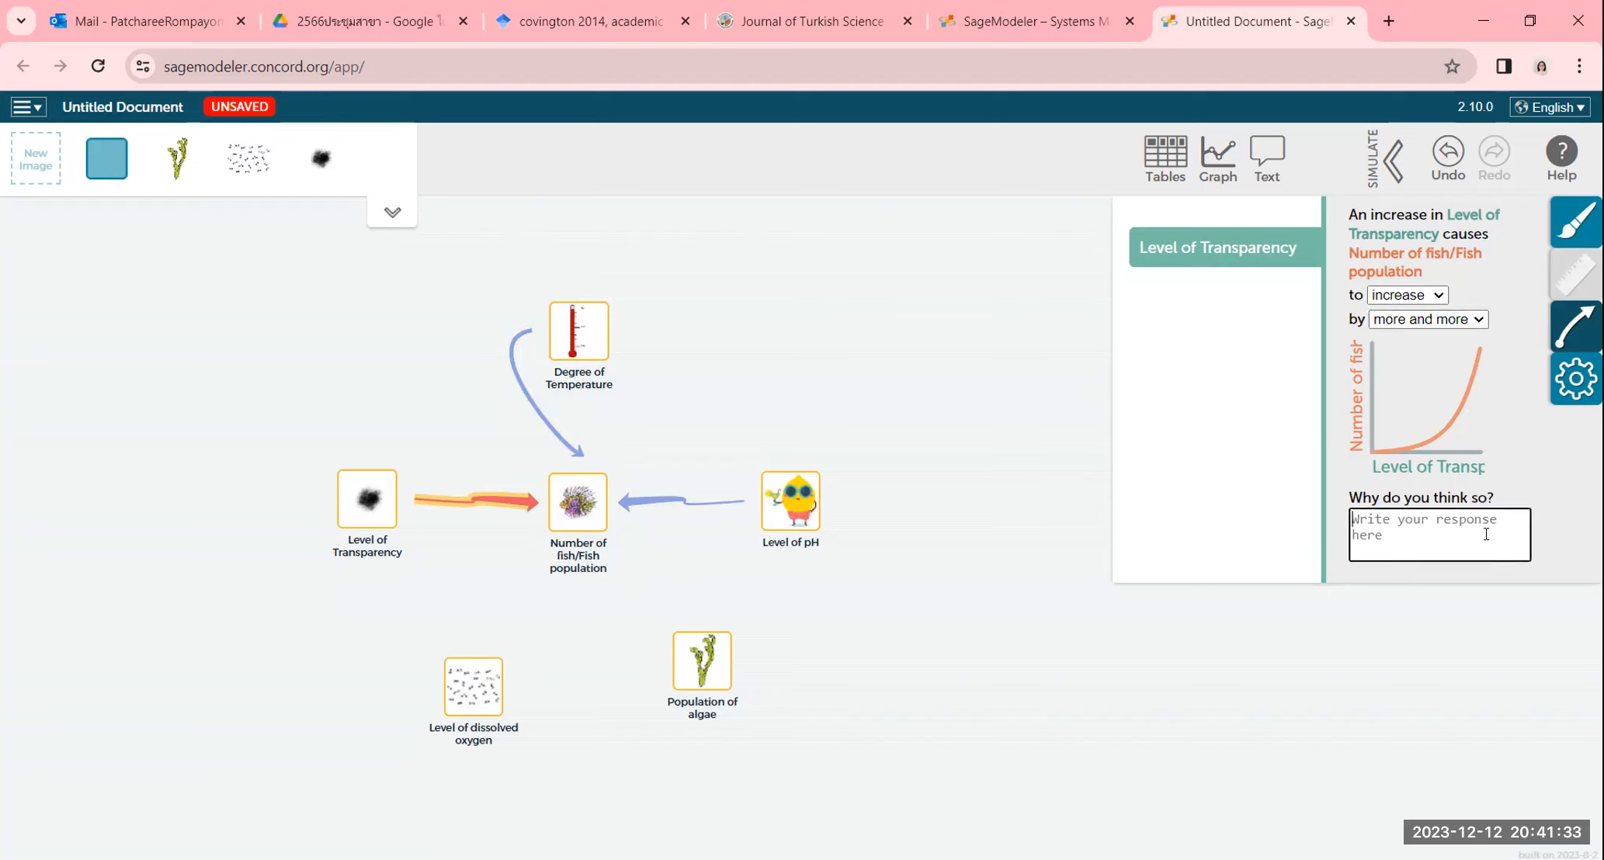
pyautogui.write('More clear and then more fish')
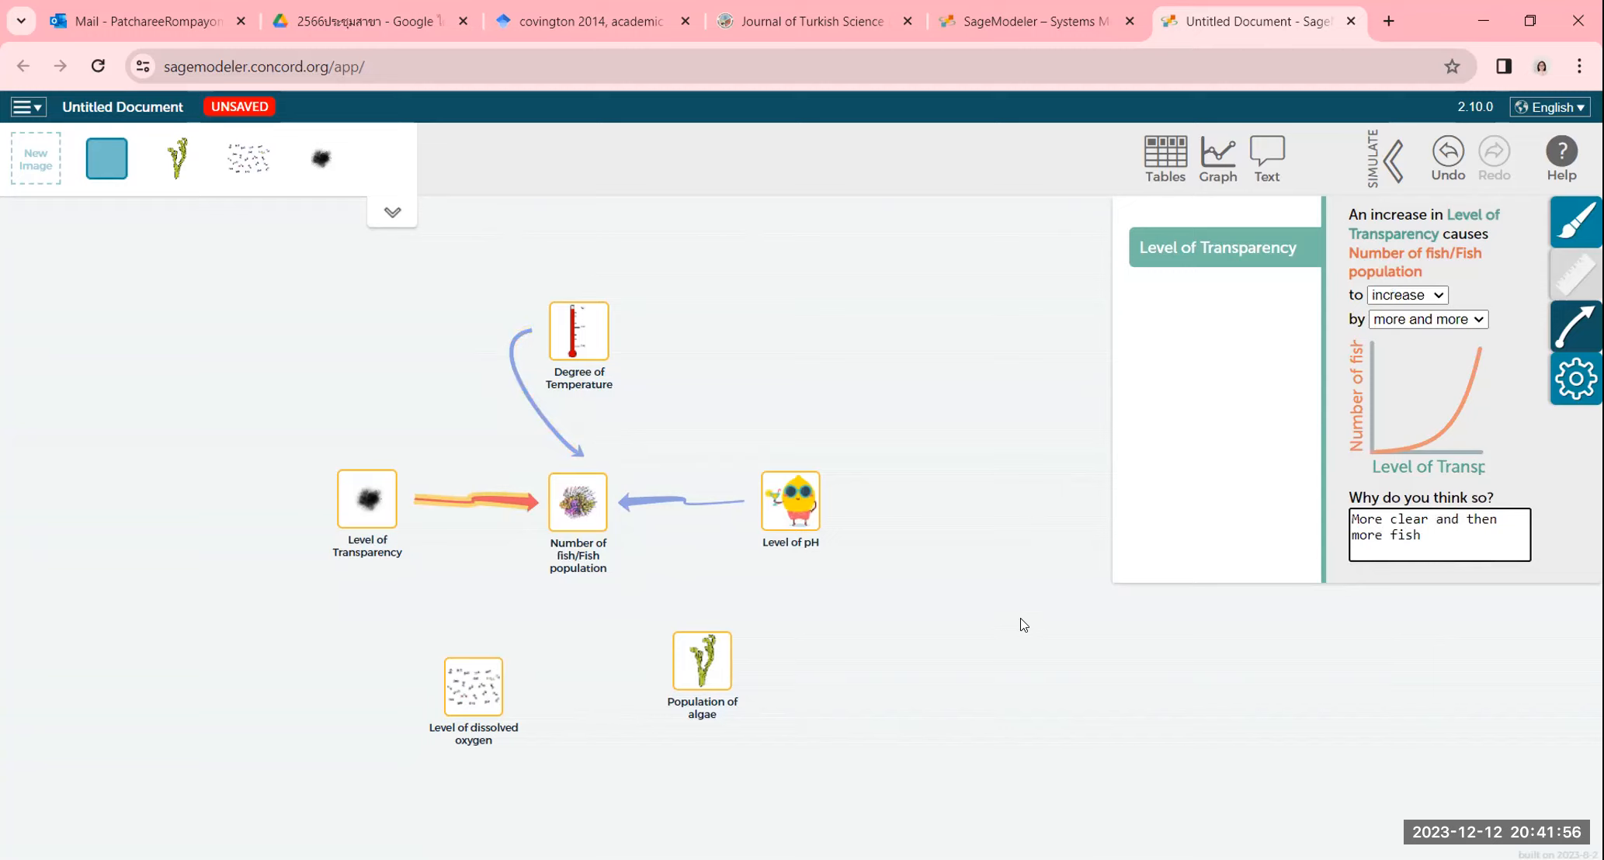
pyautogui.click(1030, 590)
# - Link the Level of dissolved oxygen variable to Number of fish/Fish population
pyautogui.moveTo(456, 678)
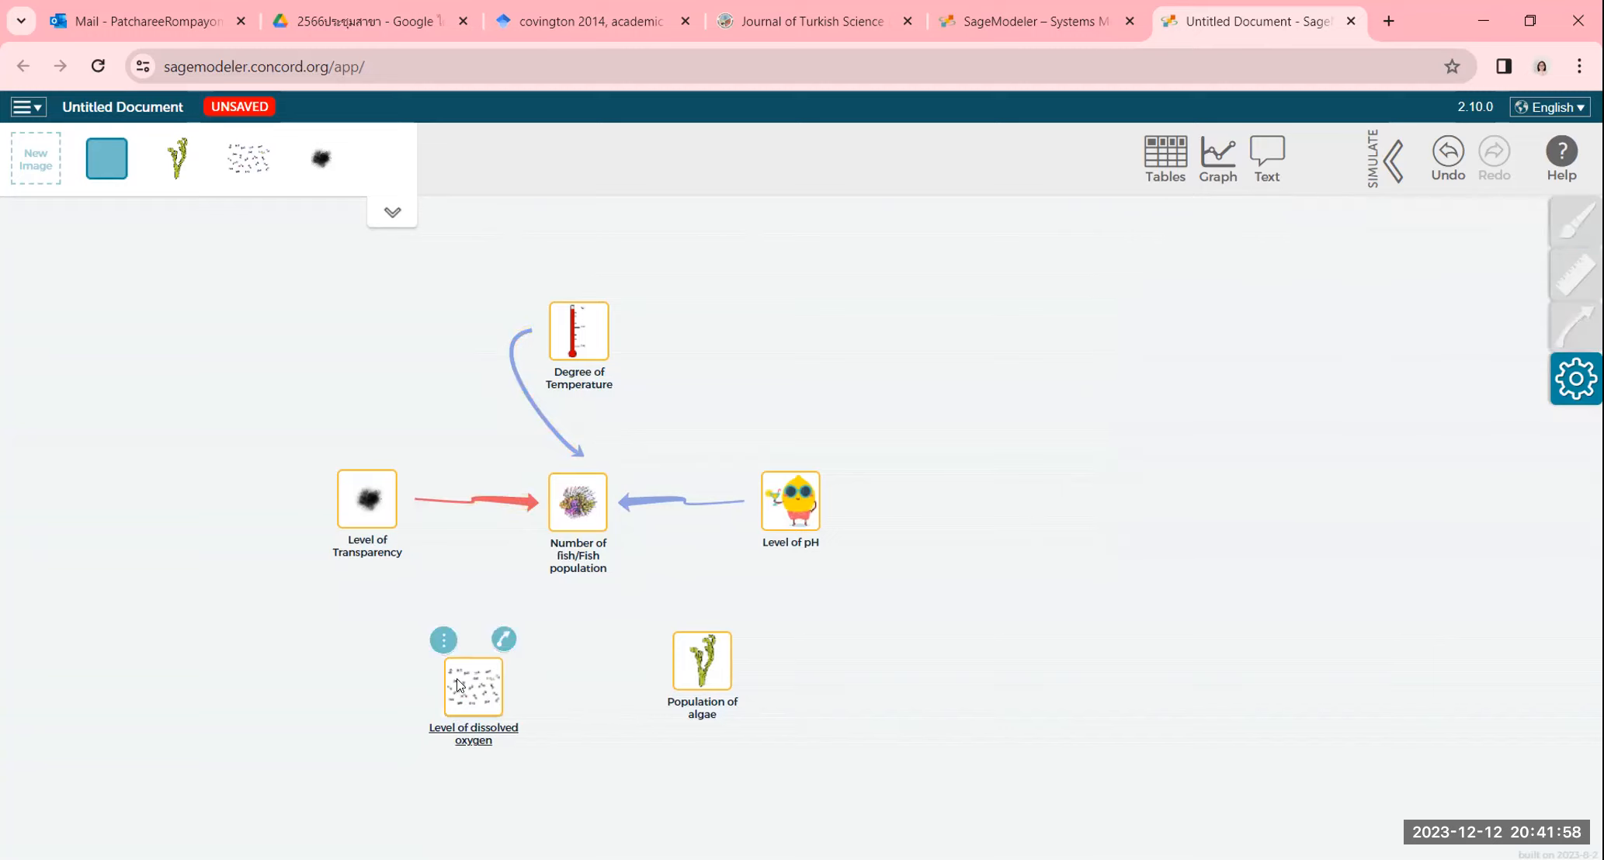
pyautogui.moveTo(504, 639); pyautogui.dragTo(556, 544)
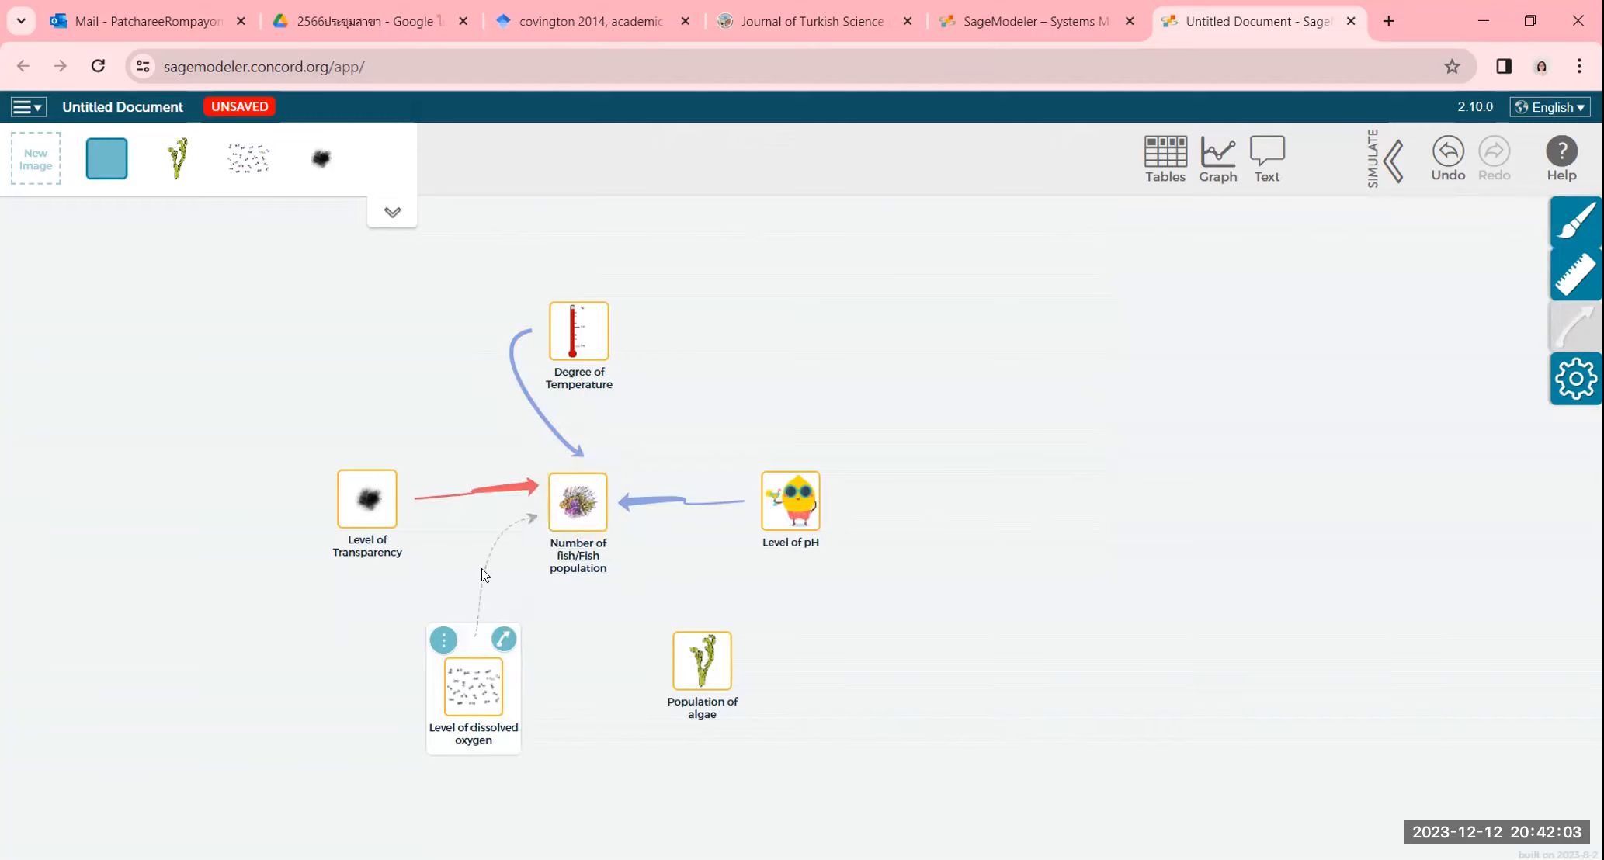
# - Define the relationship so that an increase in Level of dissolved oxygen causes Number of fish/Fish population to increase by more and more
pyautogui.click(494, 583)
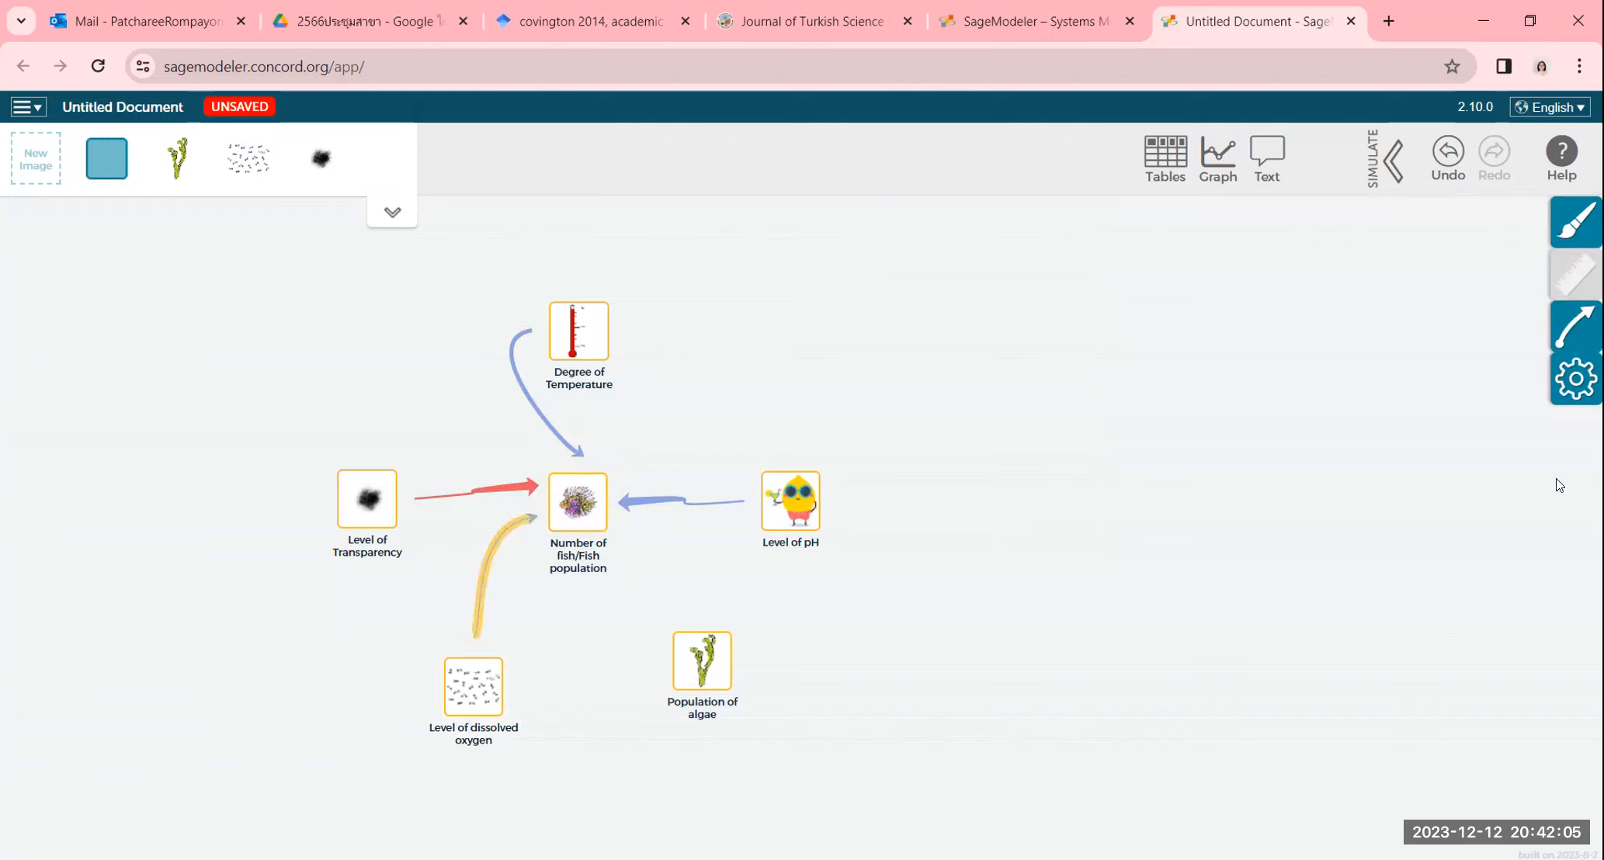
pyautogui.click(1562, 343)
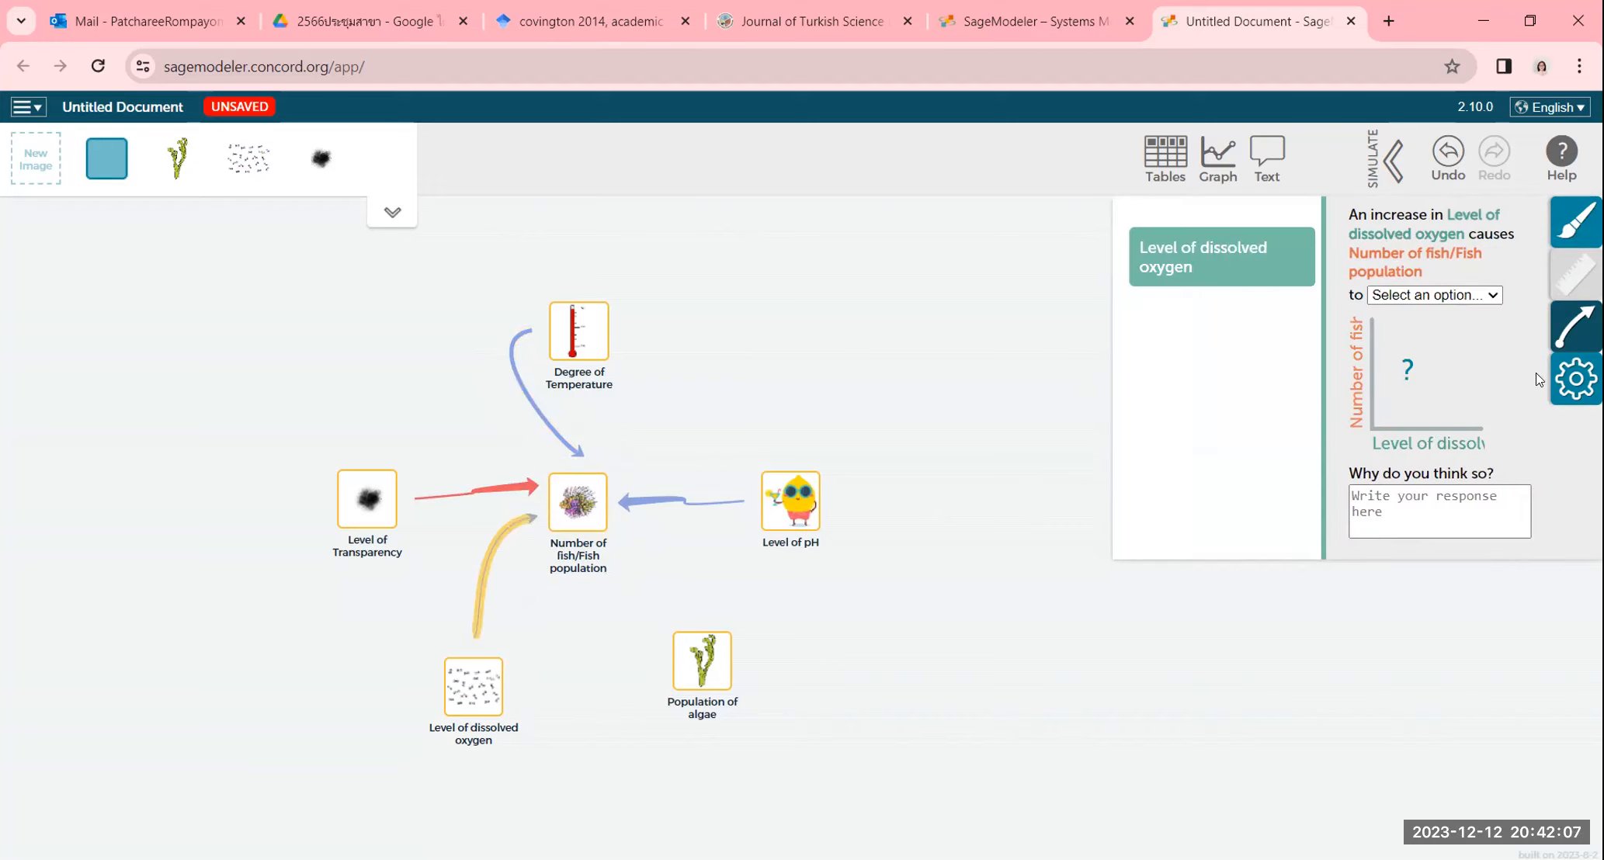
pyautogui.click(1484, 293)
pyautogui.click(1466, 335)
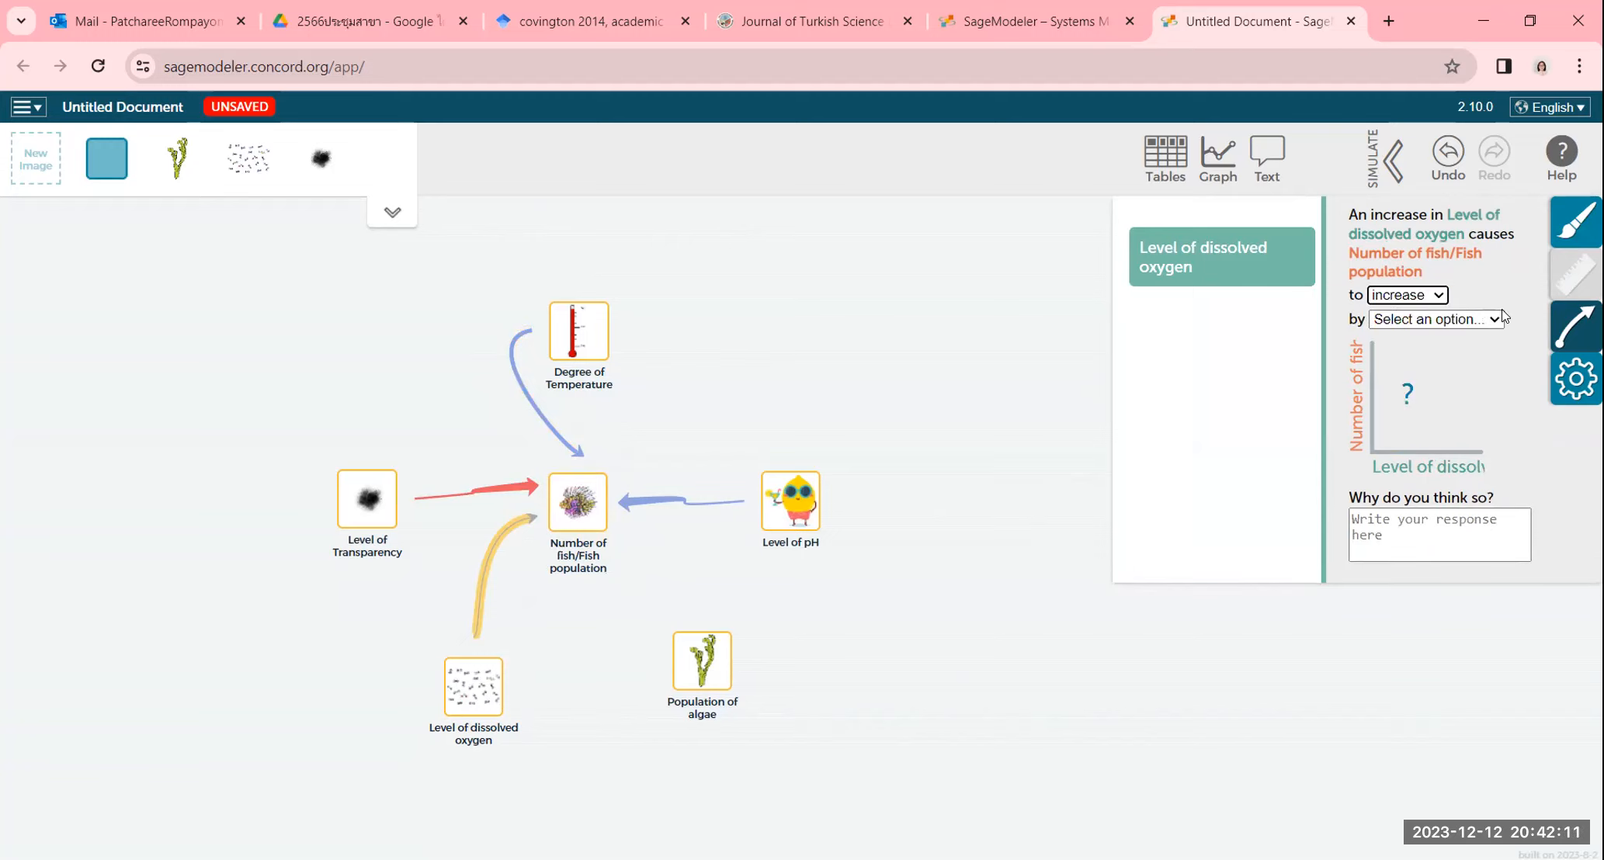
pyautogui.click(1488, 320)
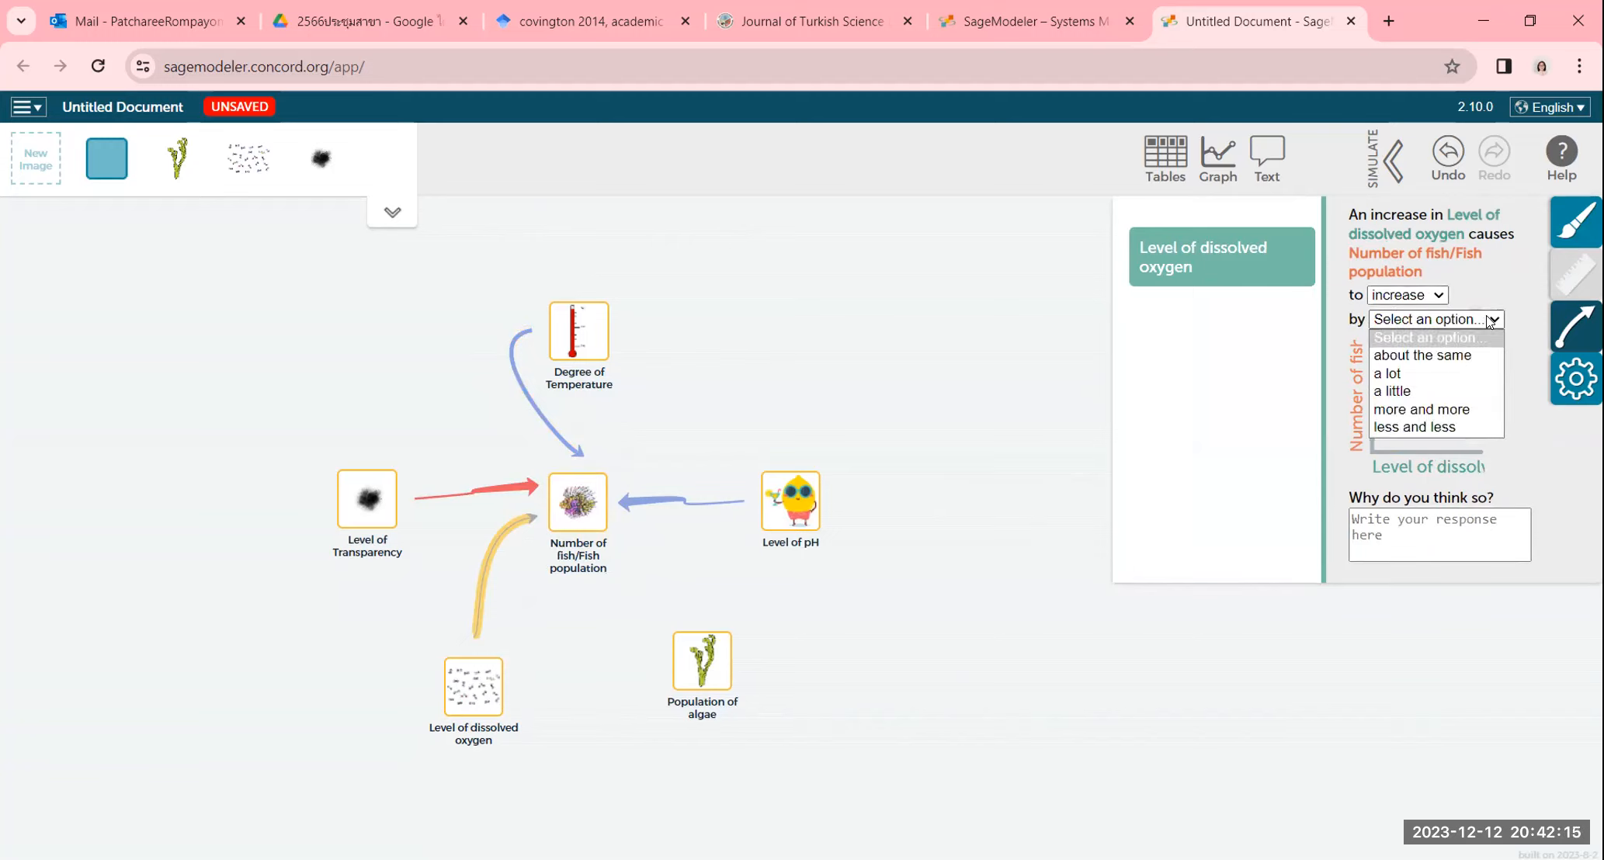
pyautogui.click(1473, 417)
# - Explain the Level of dissolved oxygen relationship with "More oxygen, more fish"
pyautogui.click(1450, 525)
pyautogui.write('More osy')
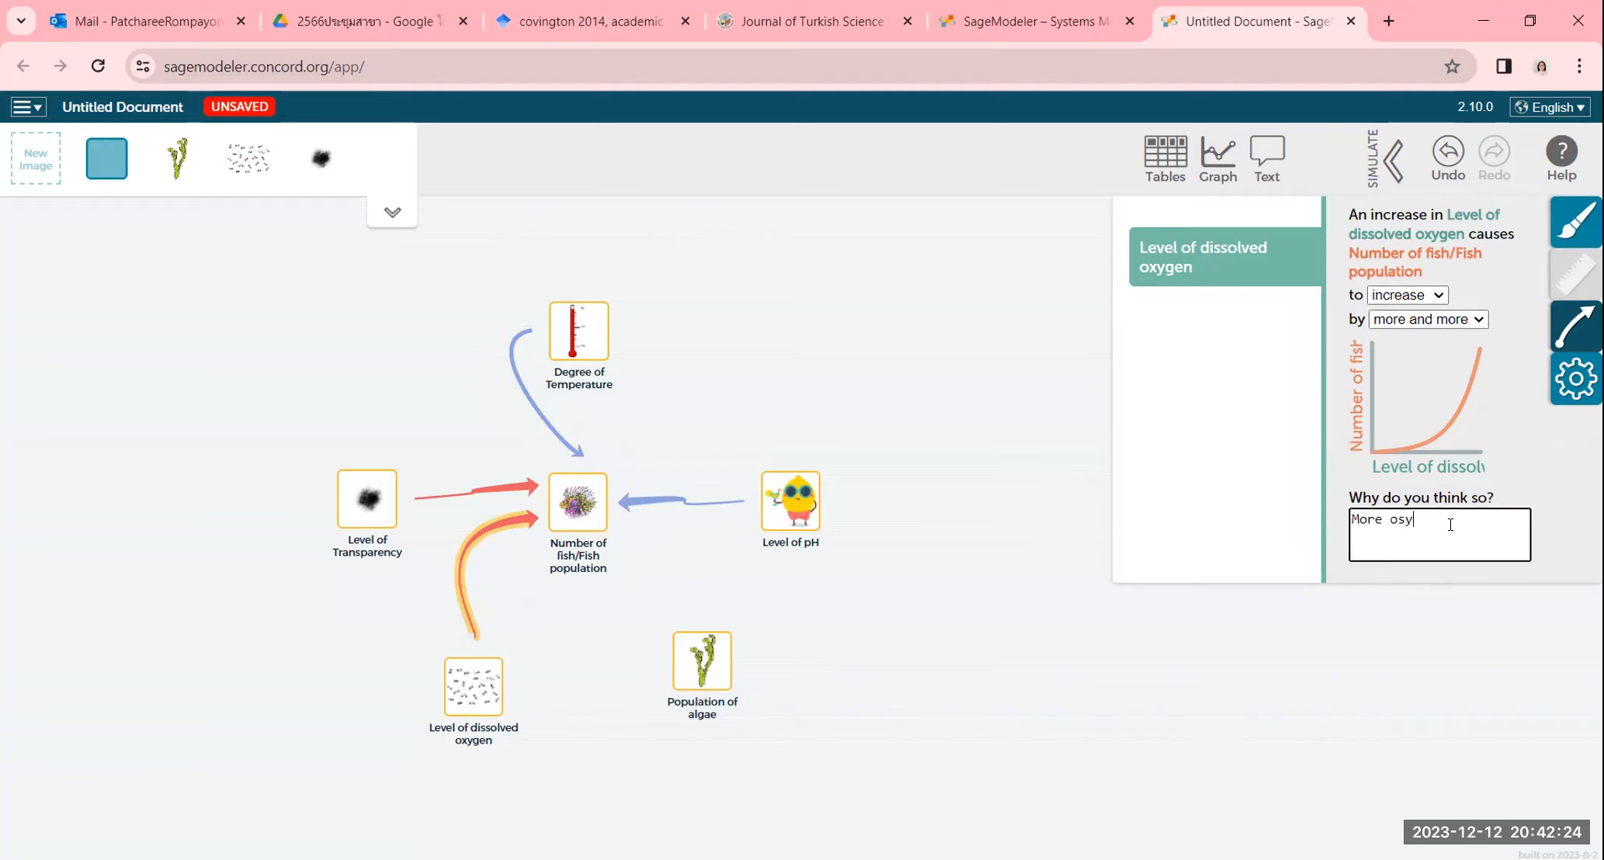
pyautogui.press('BackSpace')
pyautogui.write('xygen')
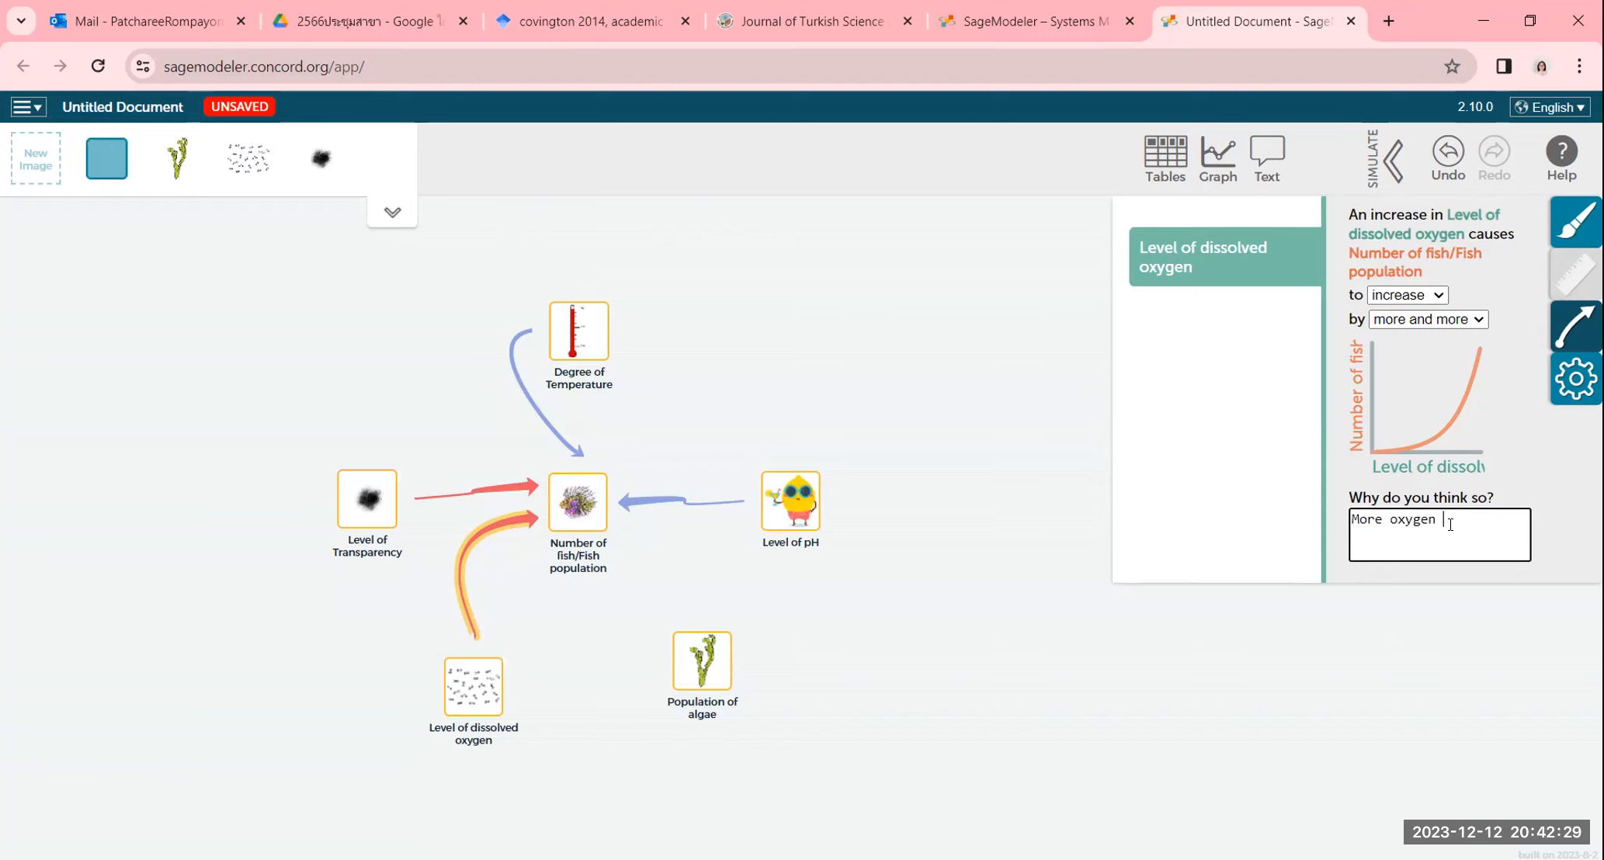
pyautogui.write(' , more fish')
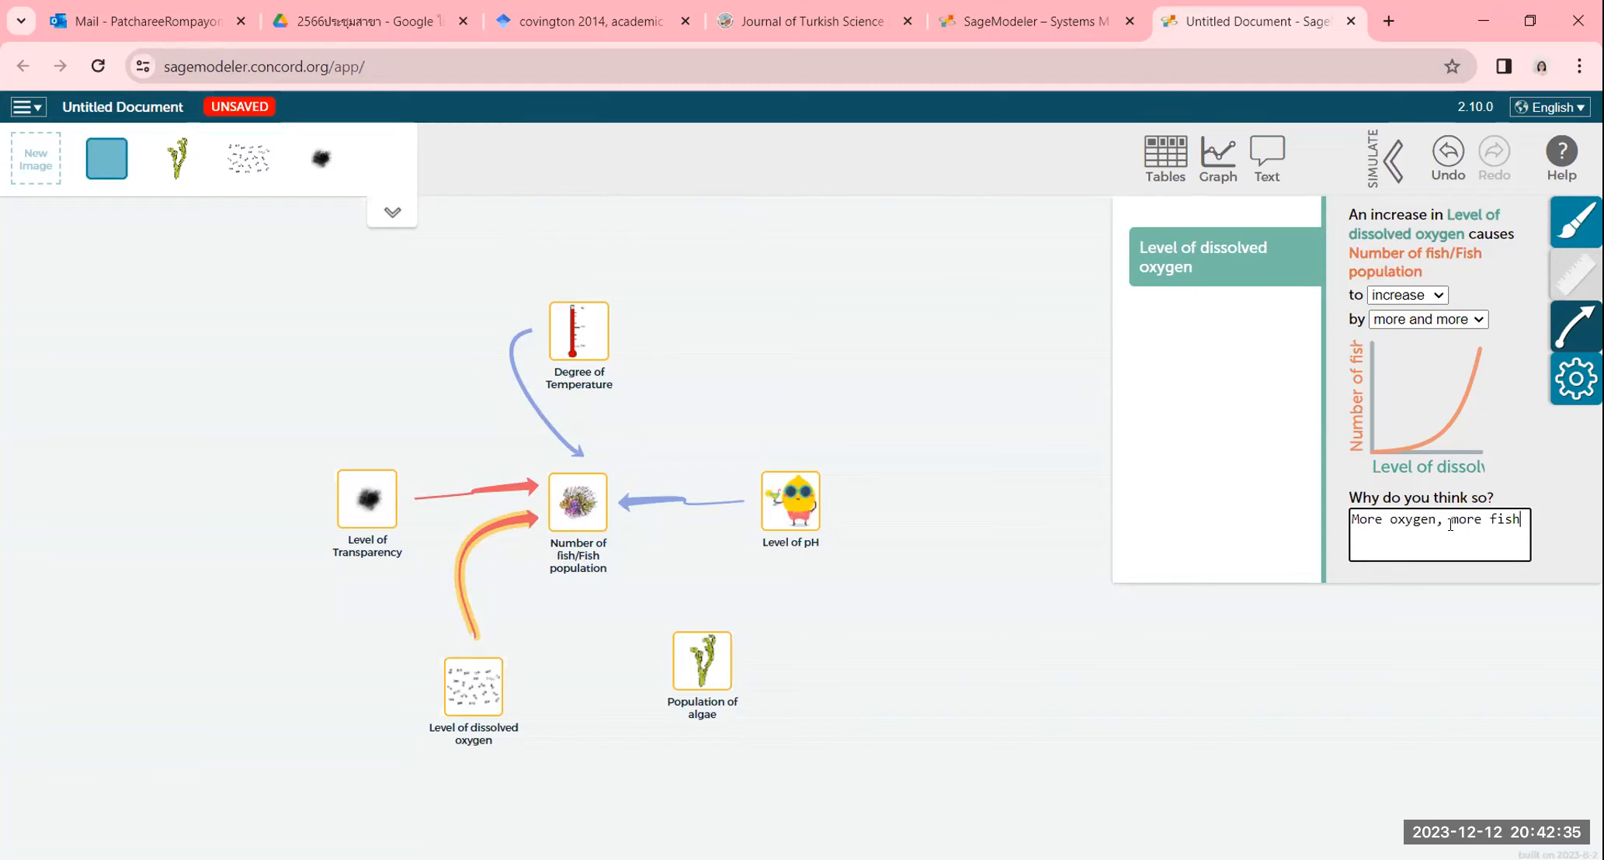
pyautogui.click(940, 707)
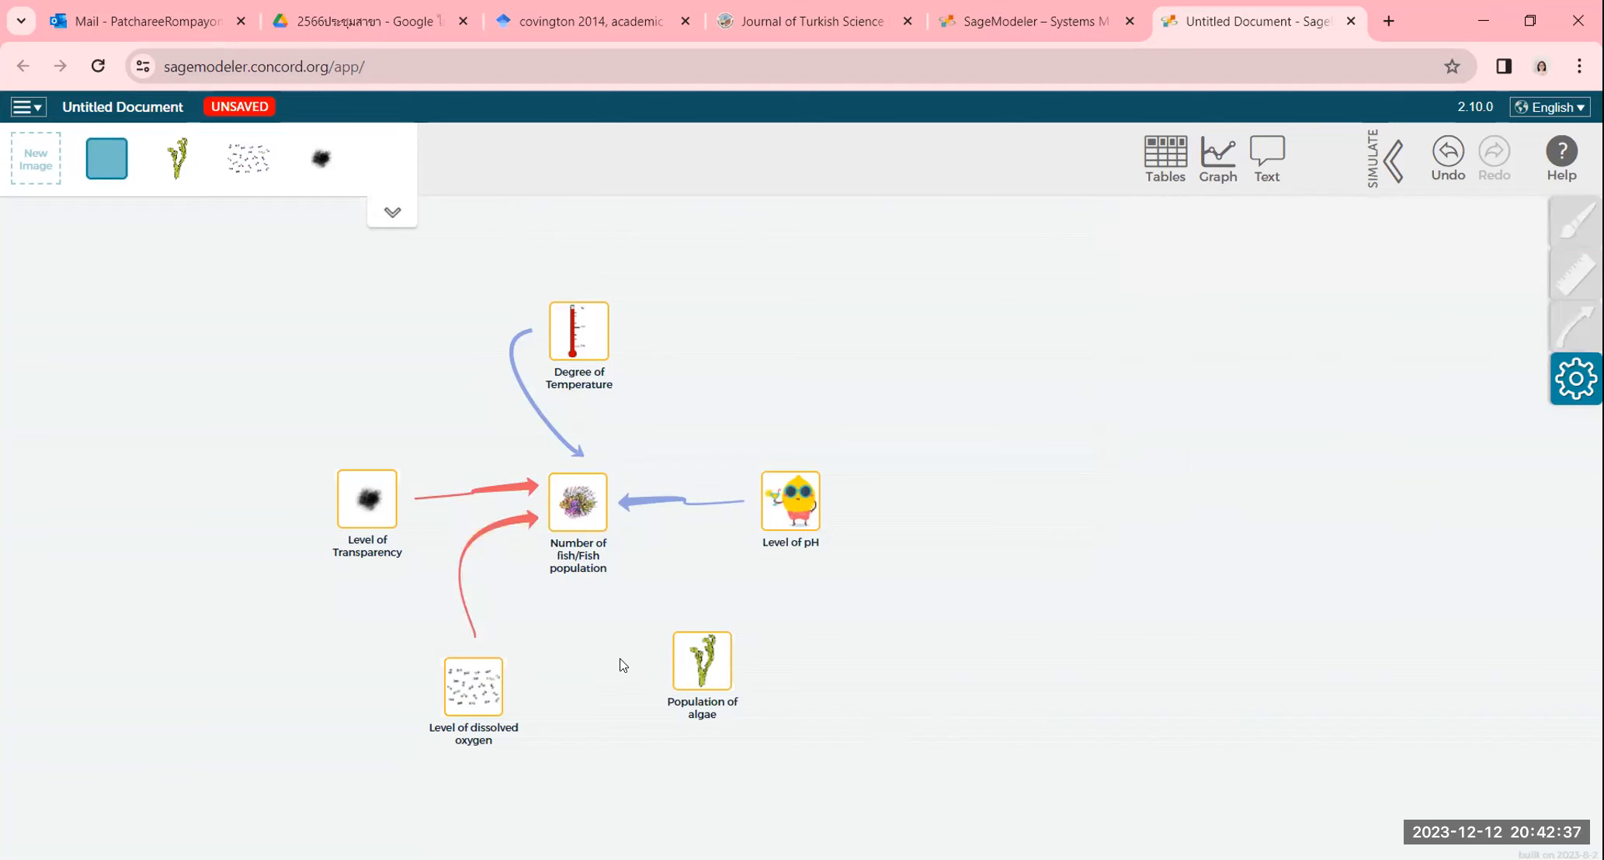
# - Link the Population of algae variable to Number of fish/Fish population and select the new link
pyautogui.click(685, 646)
pyautogui.moveTo(732, 613); pyautogui.dragTo(590, 532)
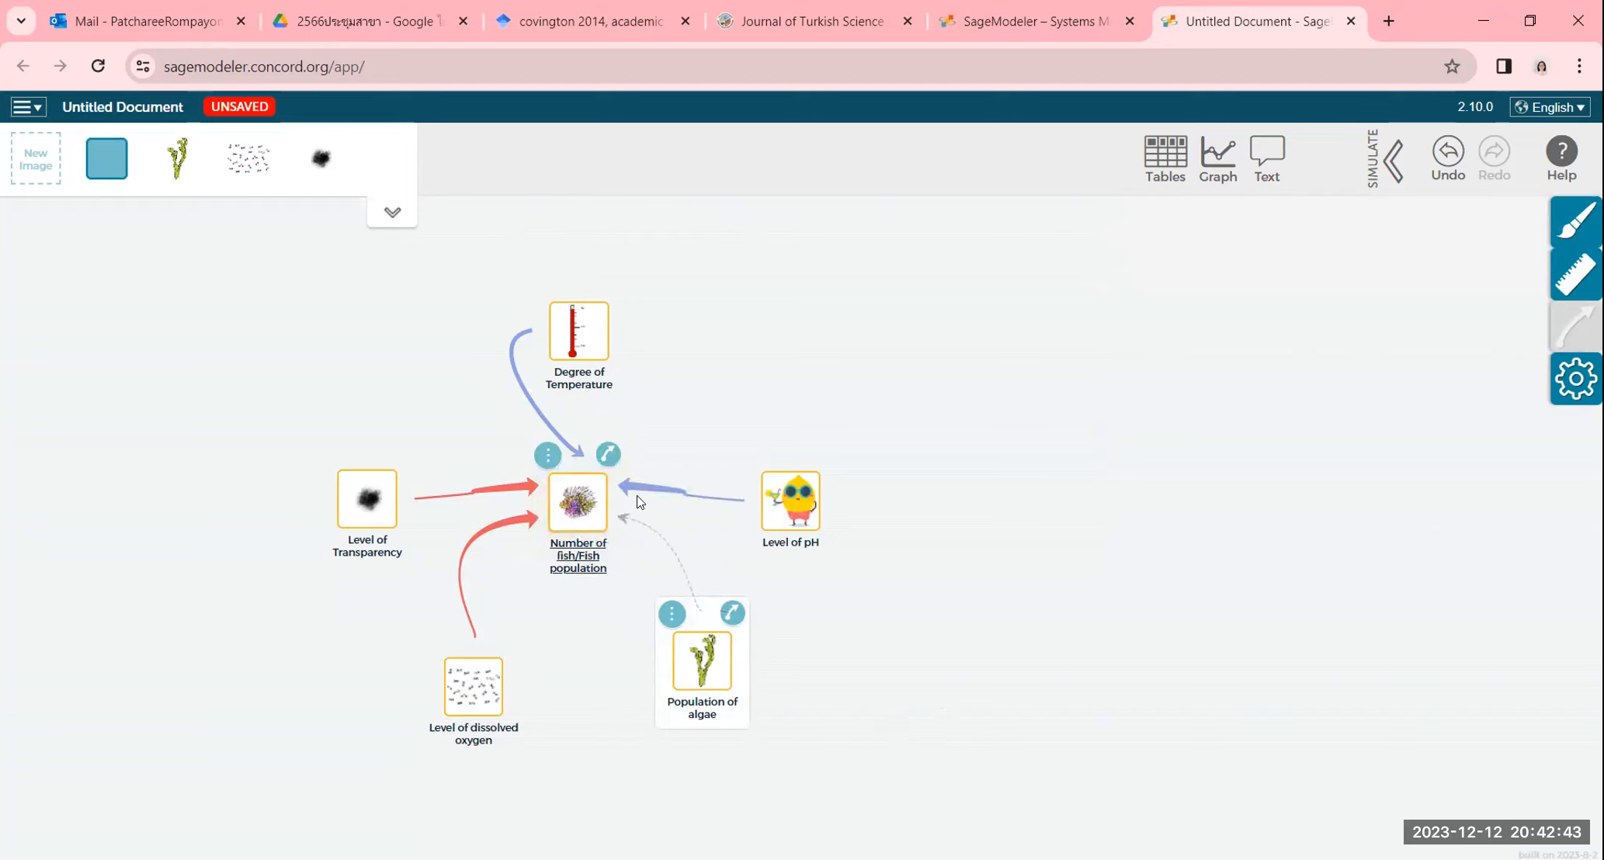
pyautogui.click(667, 552)
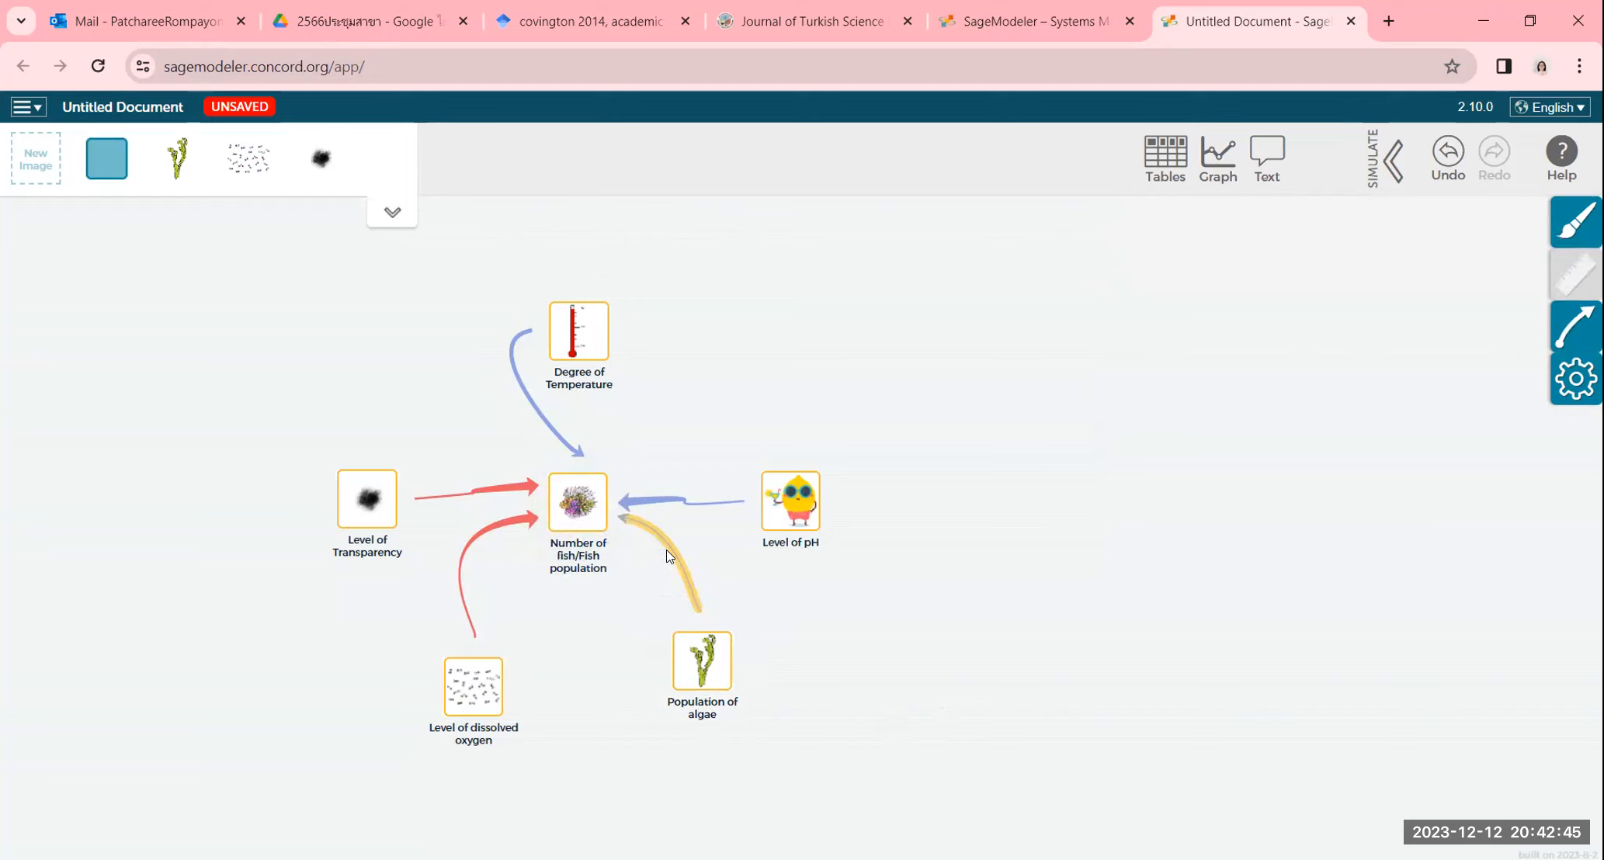
# - Define the relationship so that an increase in Population of algae causes Number of fish/Fish population to decrease by less and less
pyautogui.click(1572, 338)
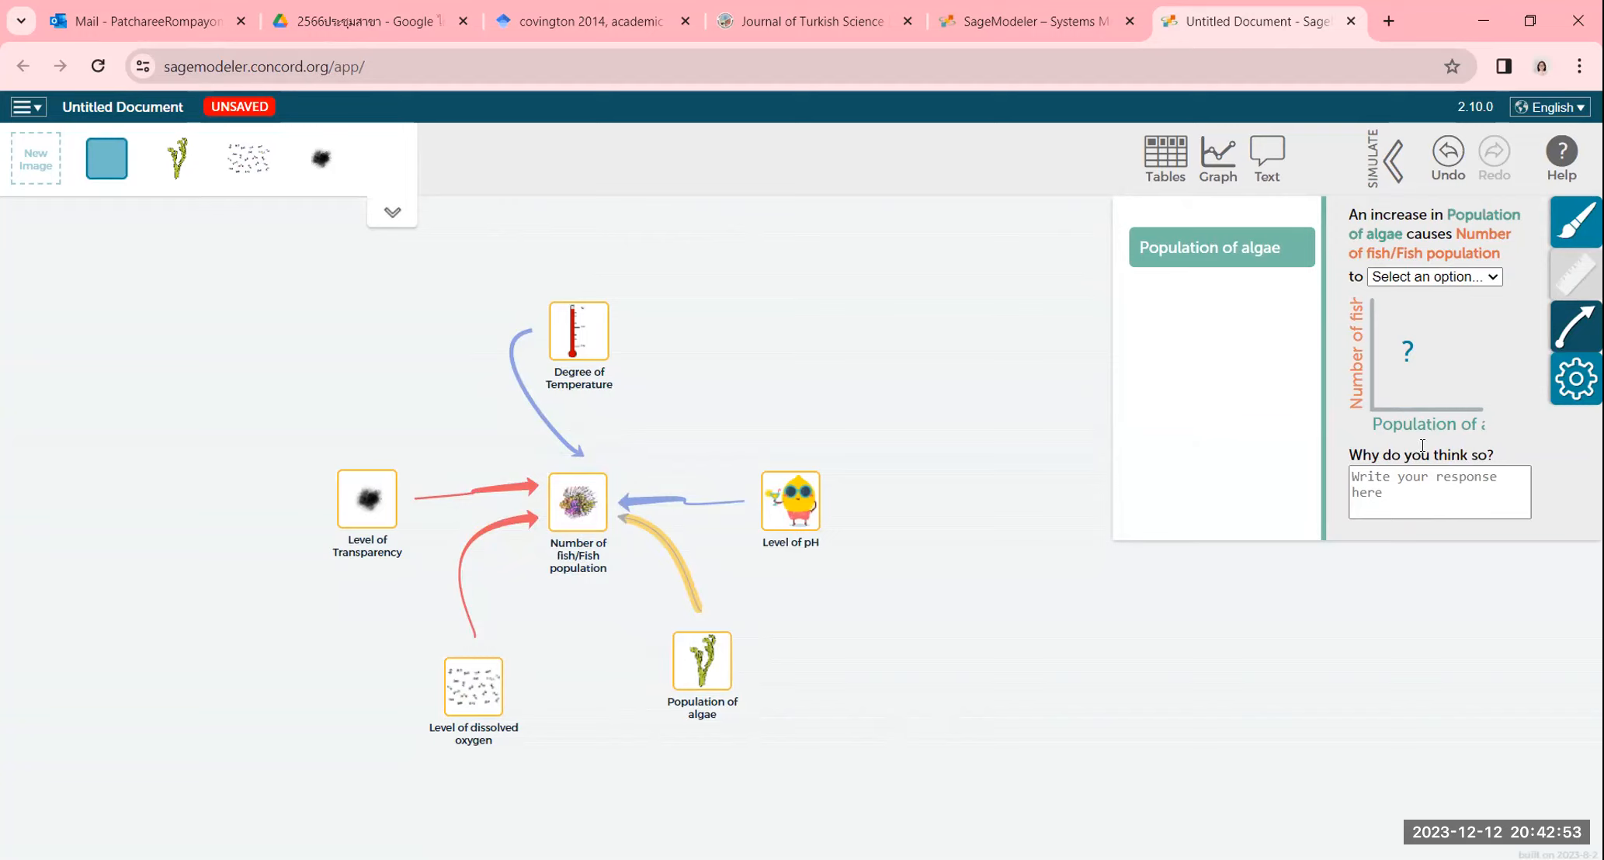
pyautogui.click(1489, 280)
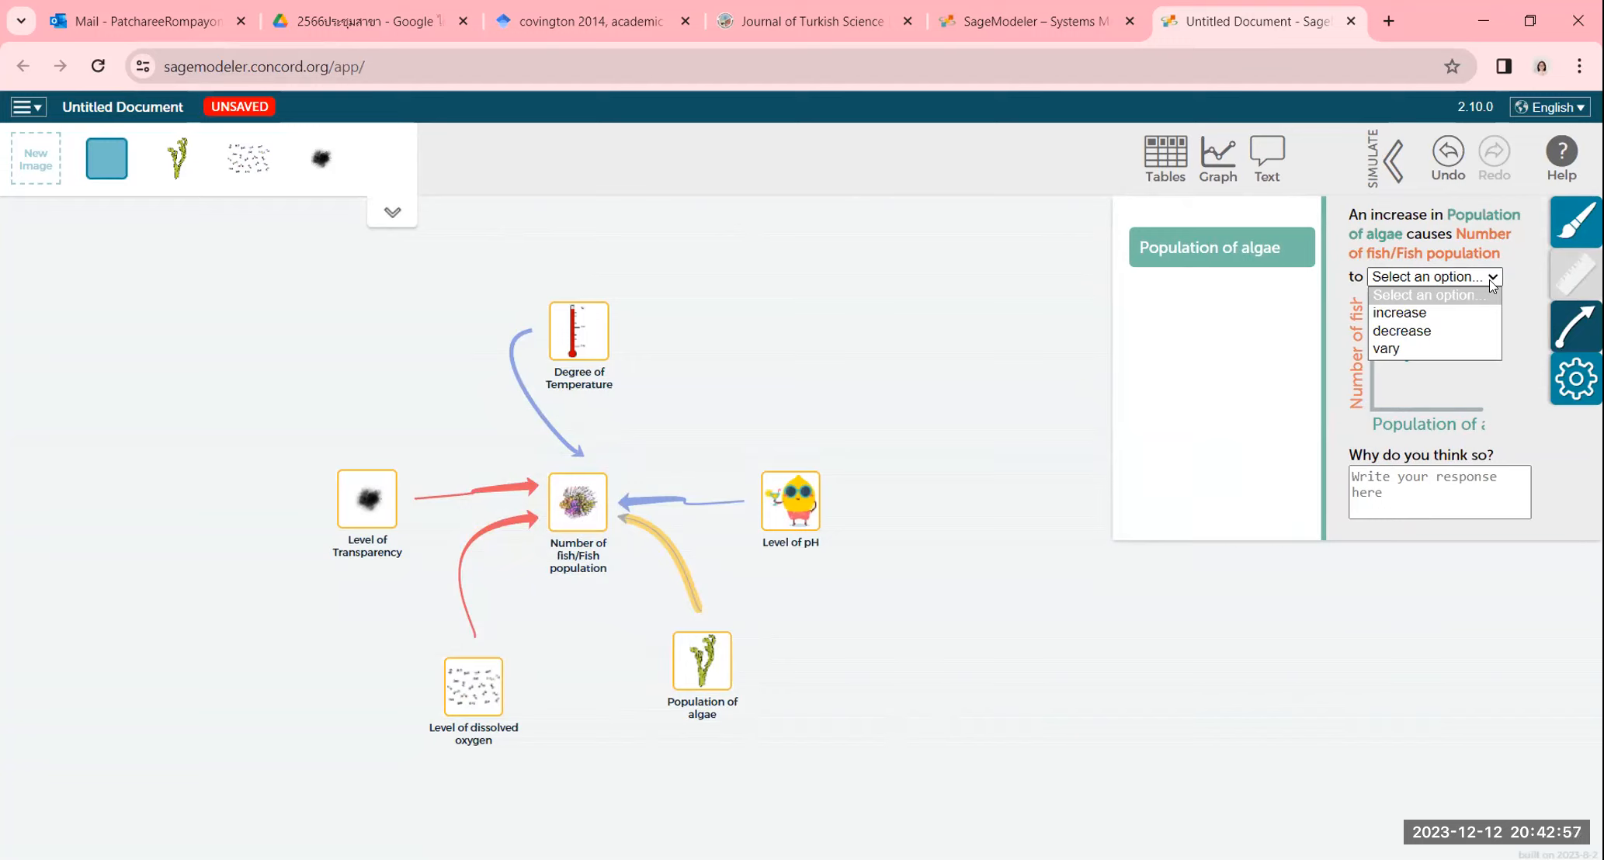
pyautogui.click(1435, 332)
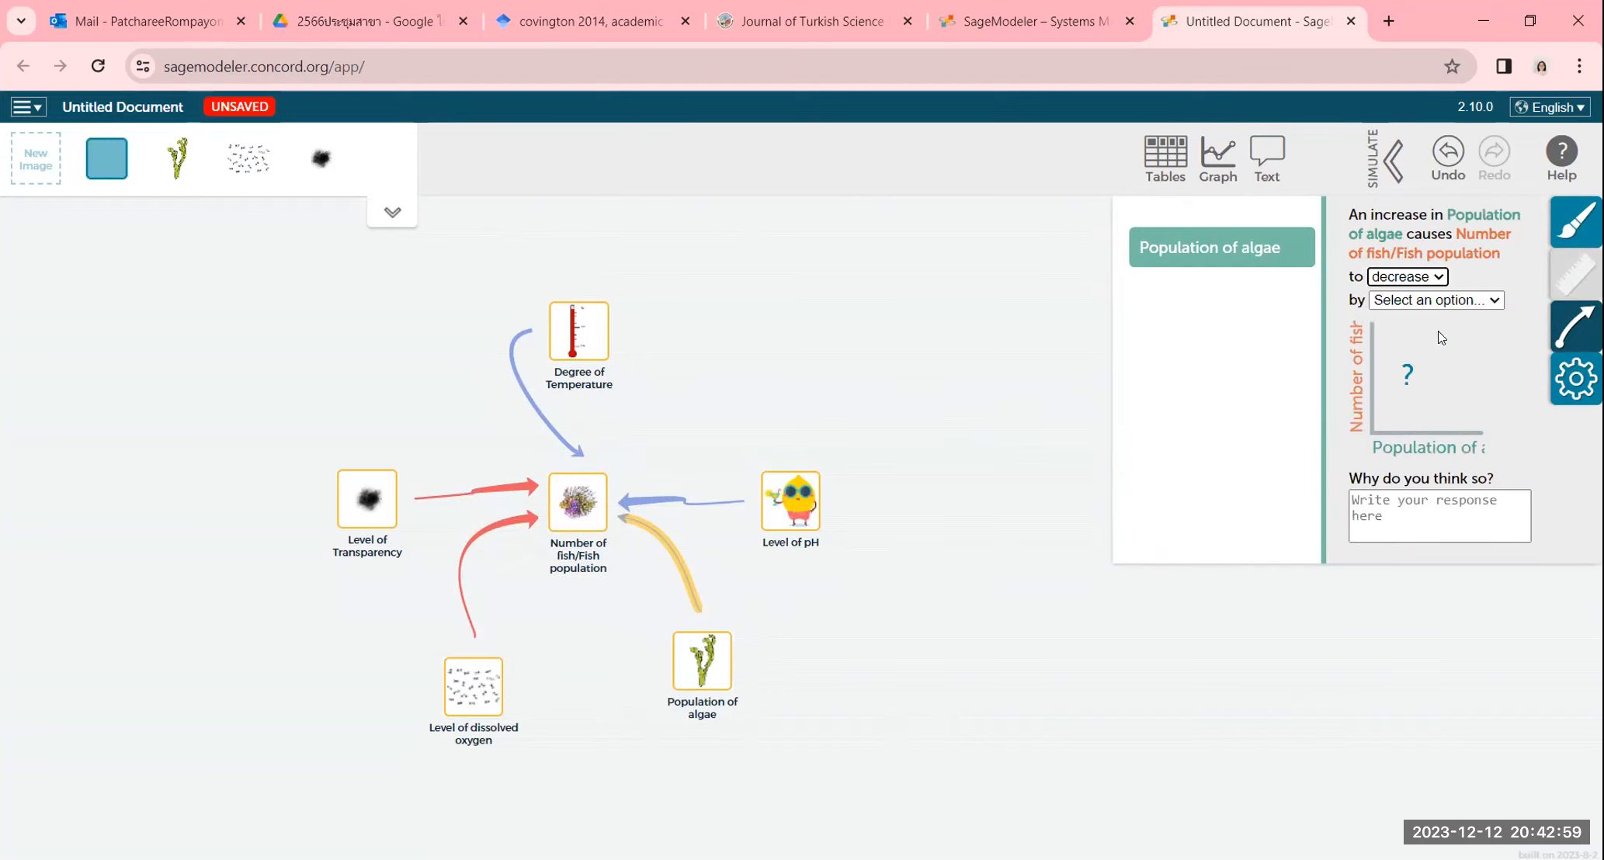
pyautogui.click(1495, 301)
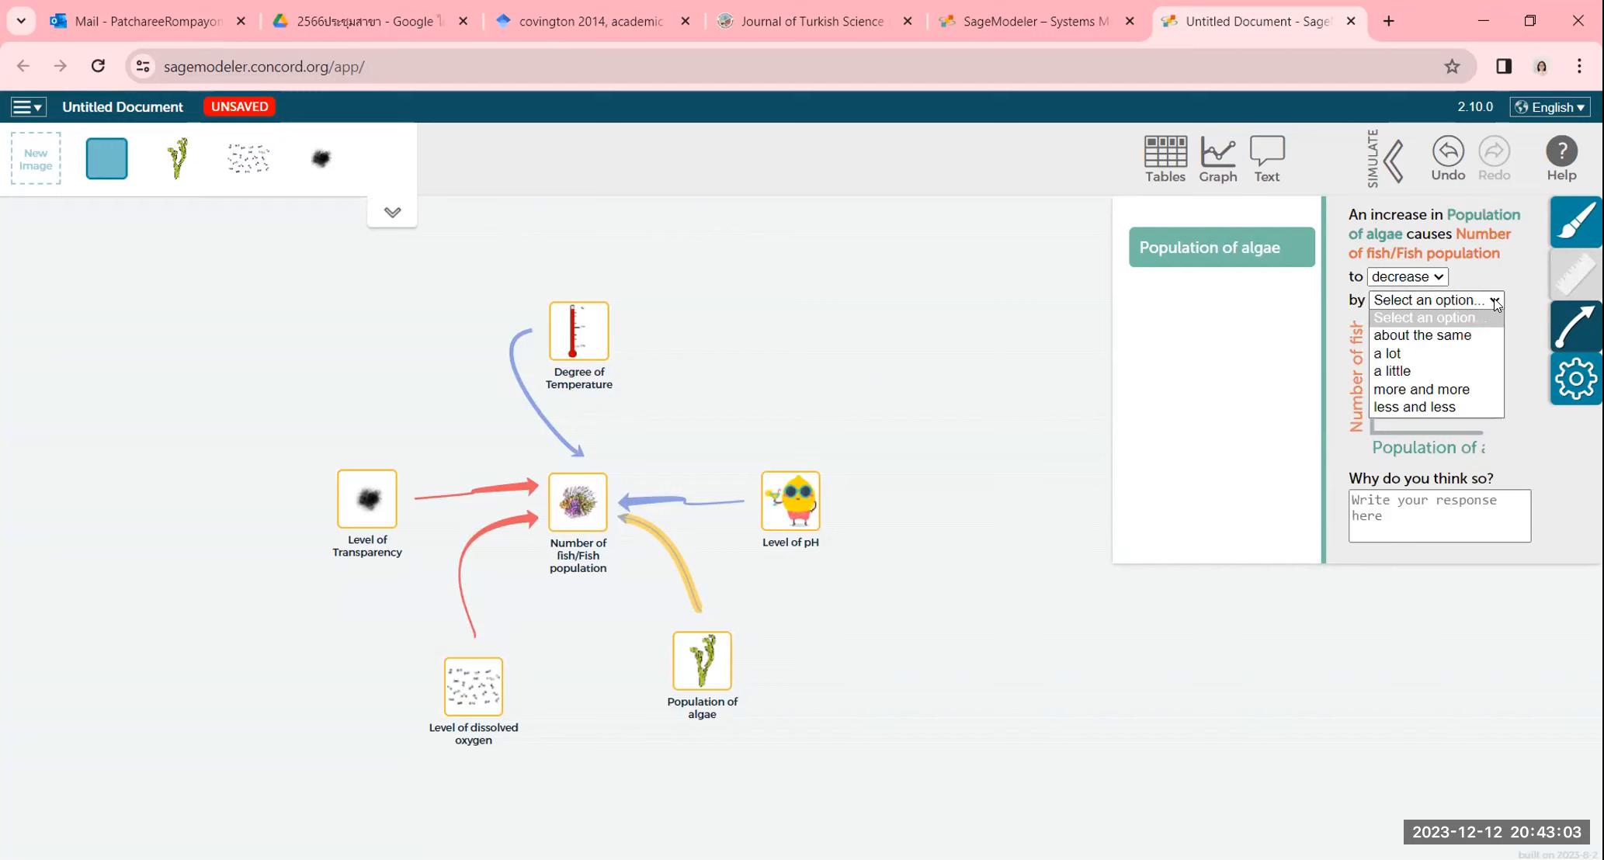
pyautogui.click(1456, 401)
# - Explain the Population of algae relationship with "More algae, less fish"
pyautogui.click(1428, 514)
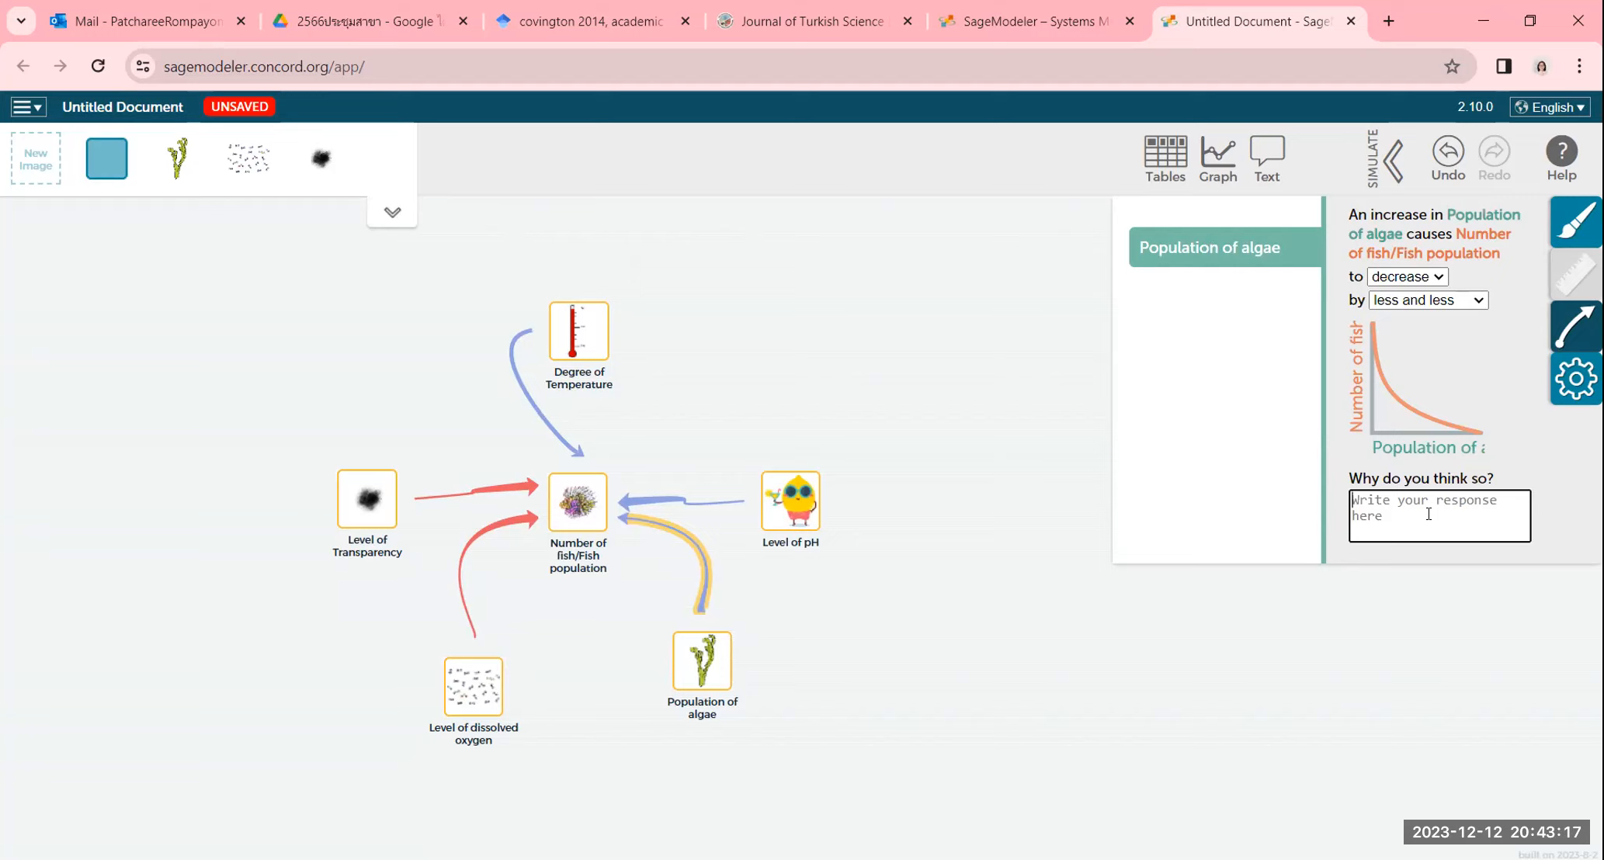
pyautogui.write('More')
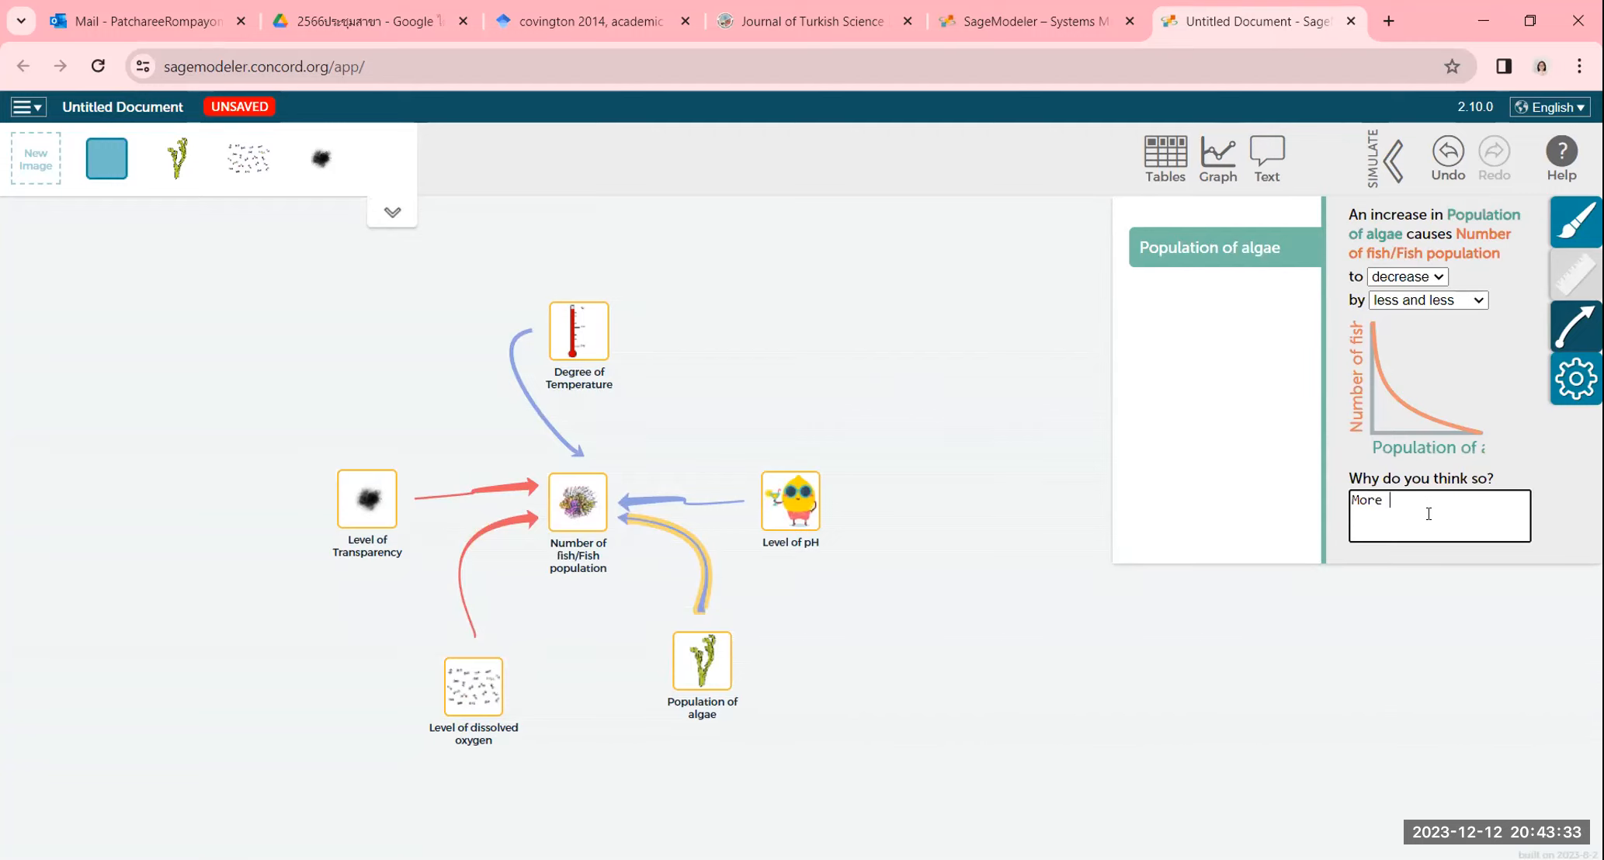
pyautogui.write('al')
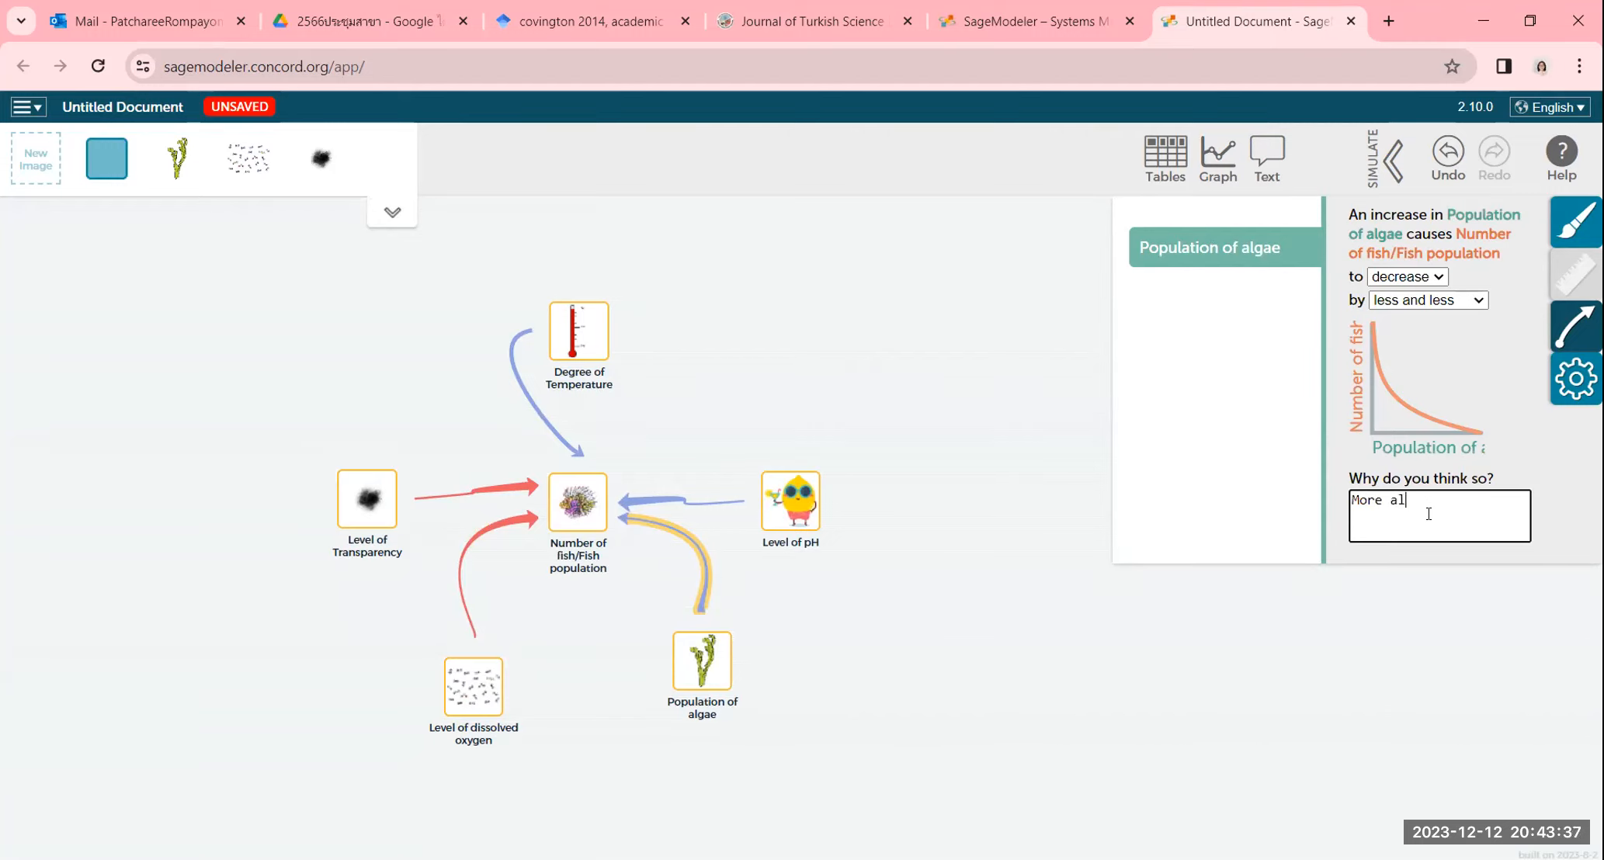
pyautogui.write('gae, less fish')
# - Expand the Population of algae explanation to read "More algae can cause less oxygen and then cause less fish"
pyautogui.click(1436, 501)
pyautogui.press('Left')
pyautogui.write('can cuse')
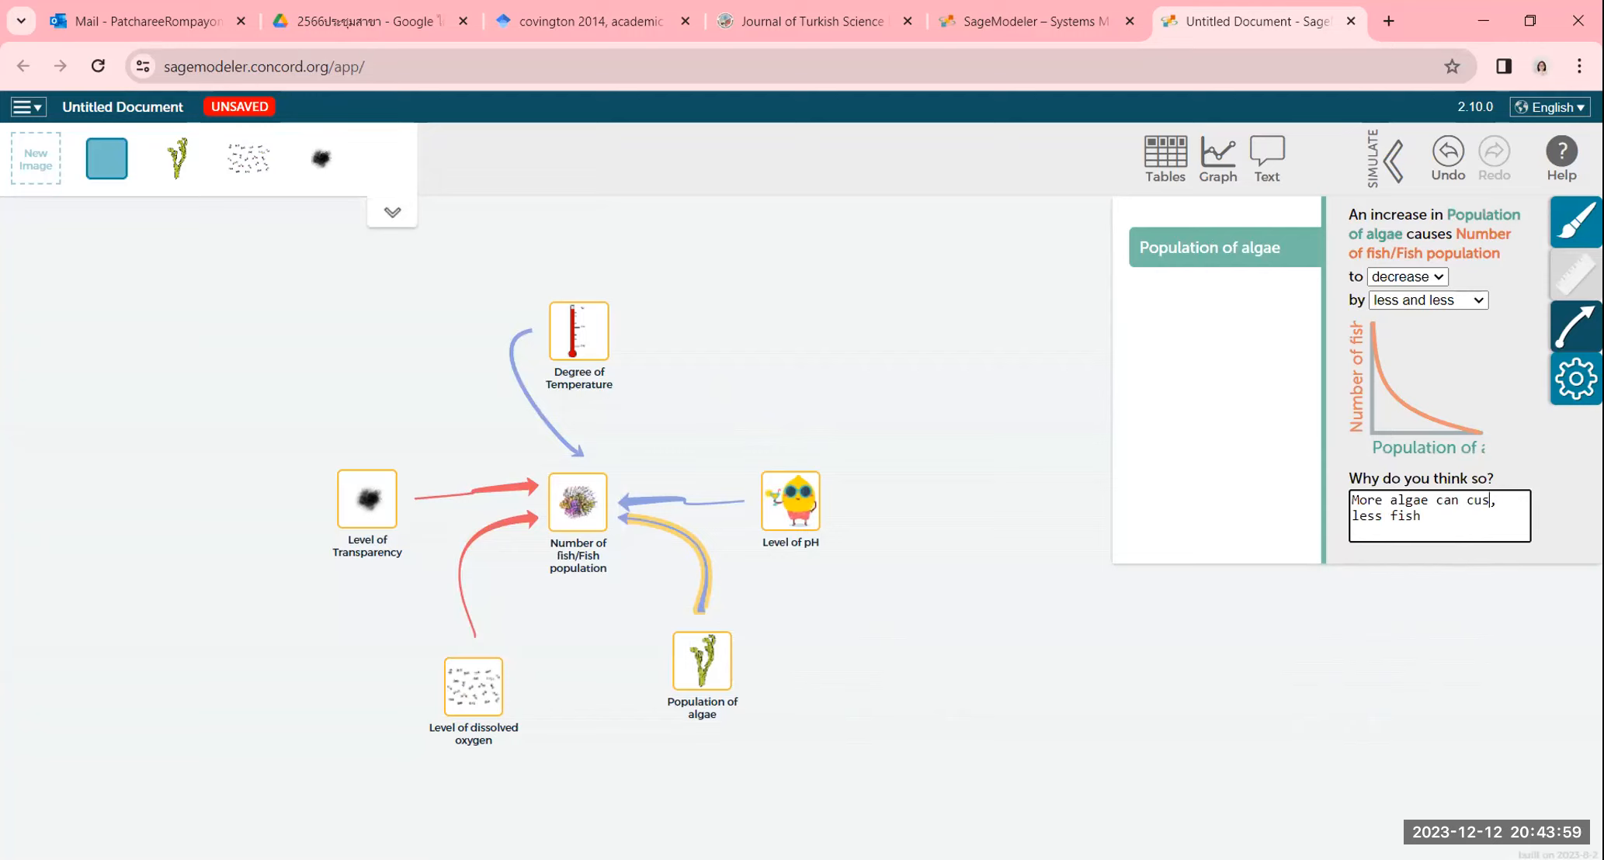
pyautogui.press('BackSpace')
pyautogui.press('BackSpace')
pyautogui.press('BackSpace')
pyautogui.write('ause less ')
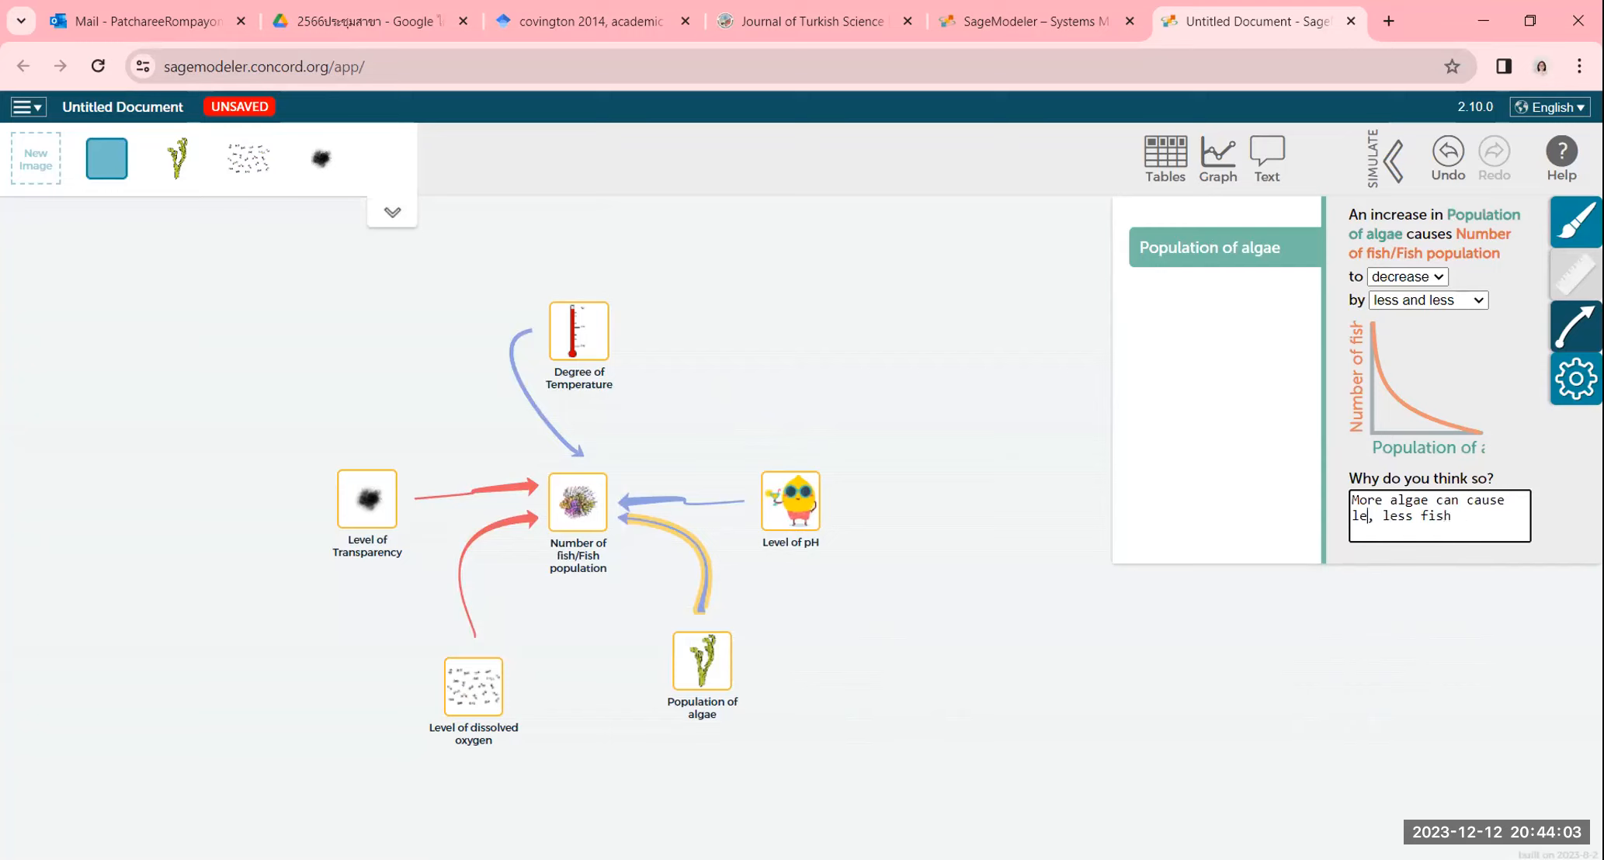
pyautogui.write('og')
pyautogui.press('BackSpace')
pyautogui.write('xygen')
pyautogui.write(' and the')
pyautogui.write('n')
pyautogui.write('cause')
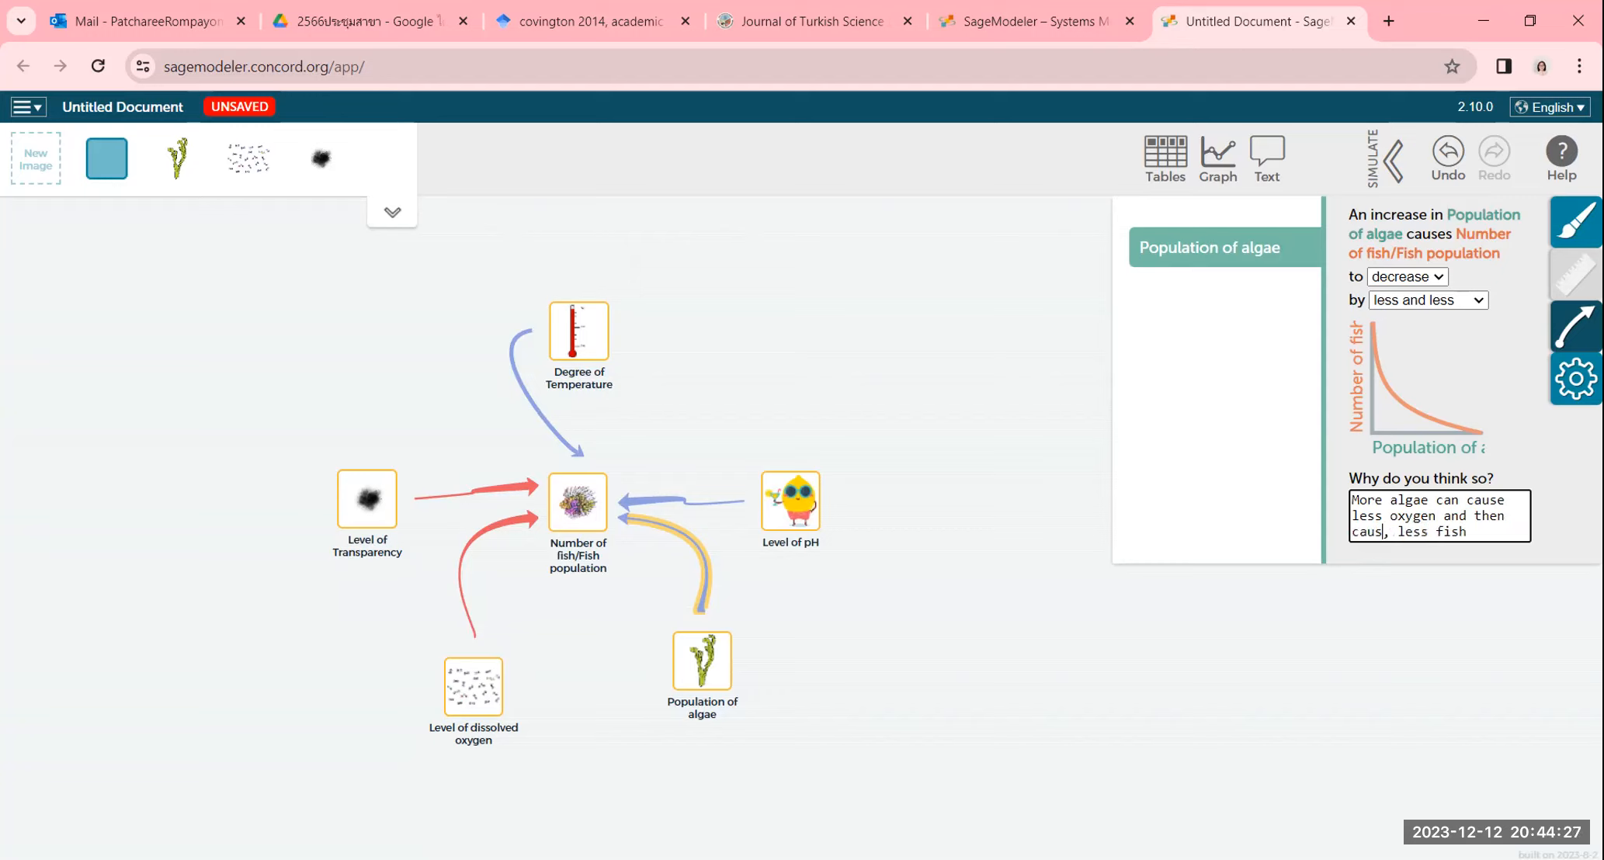
pyautogui.press('Delete')
pyautogui.press('Delete')
pyautogui.click(1095, 710)
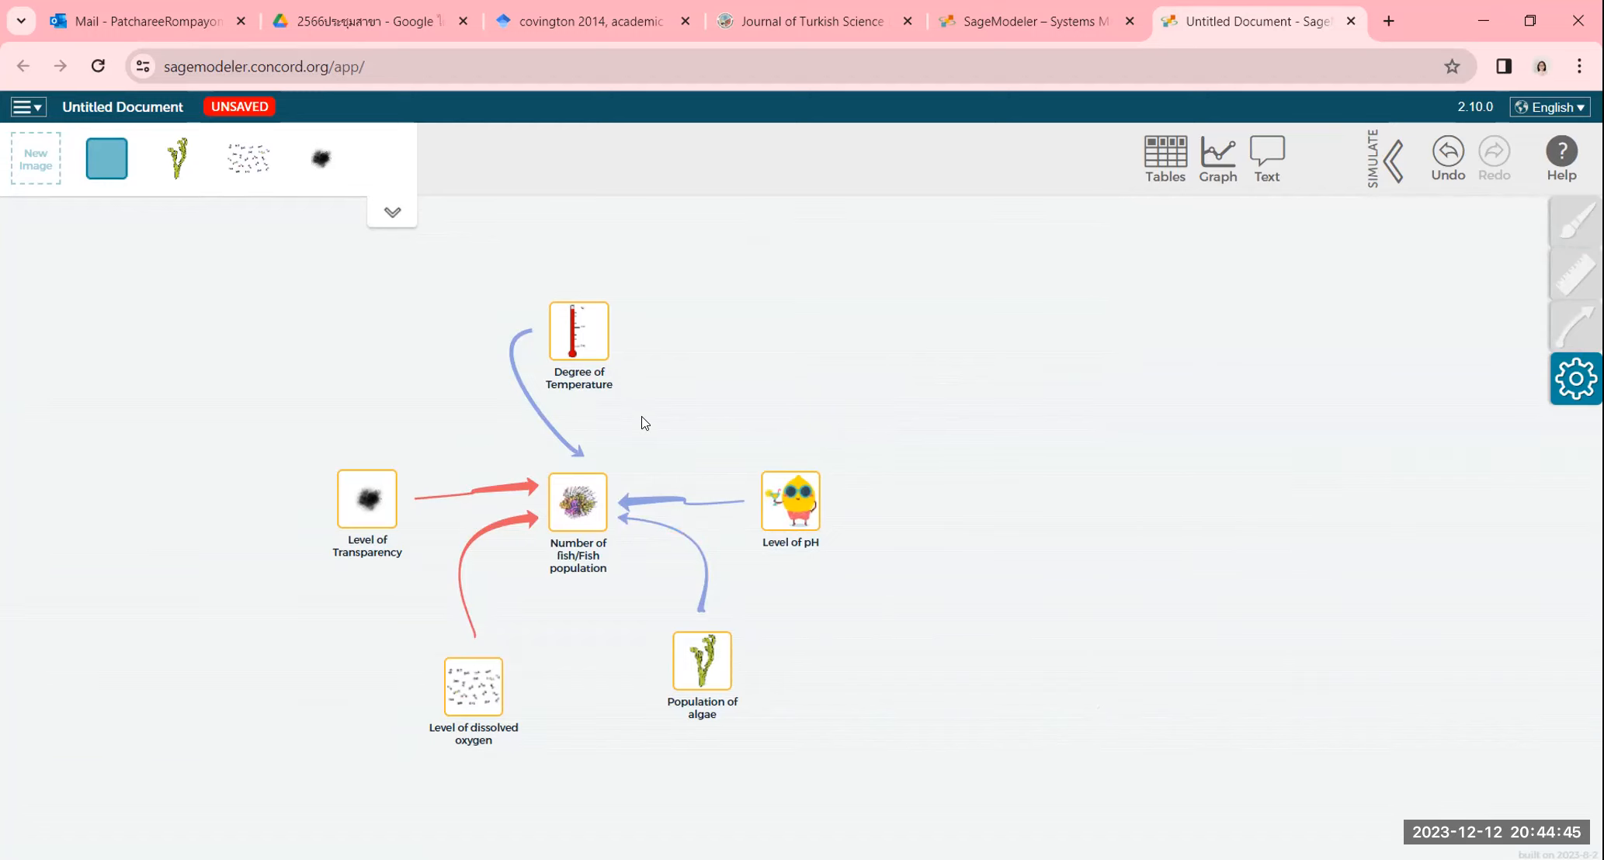
# - Search for a new variable image using the term "plant"
pyautogui.click(48, 173)
pyautogui.moveTo(594, 289); pyautogui.dragTo(648, 272)
pyautogui.click(767, 335)
pyautogui.write('p')
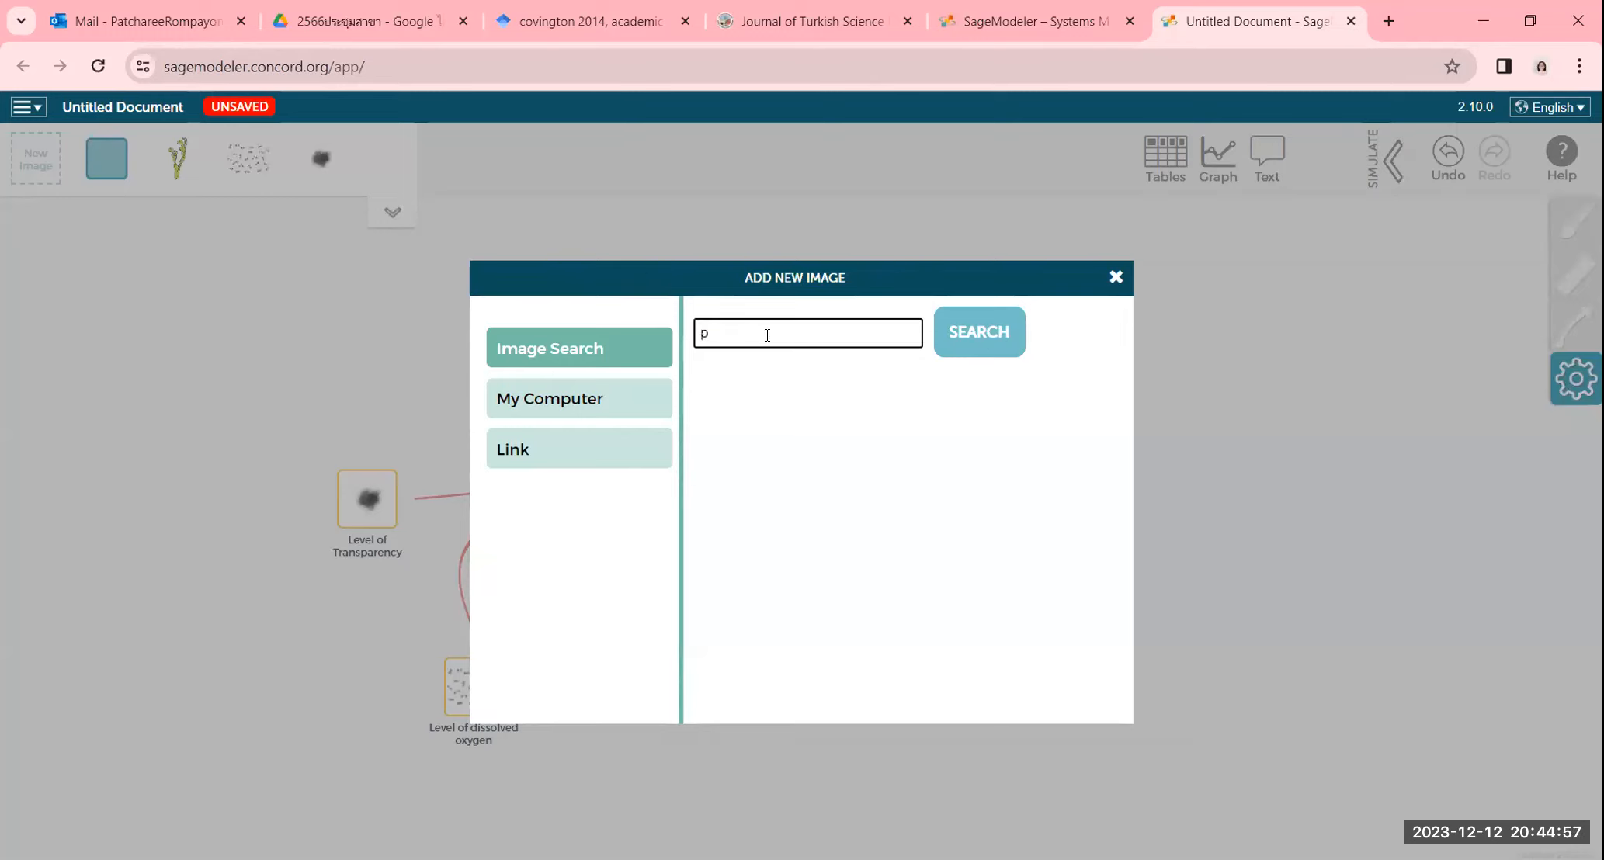
pyautogui.write('lant')
pyautogui.click(995, 340)
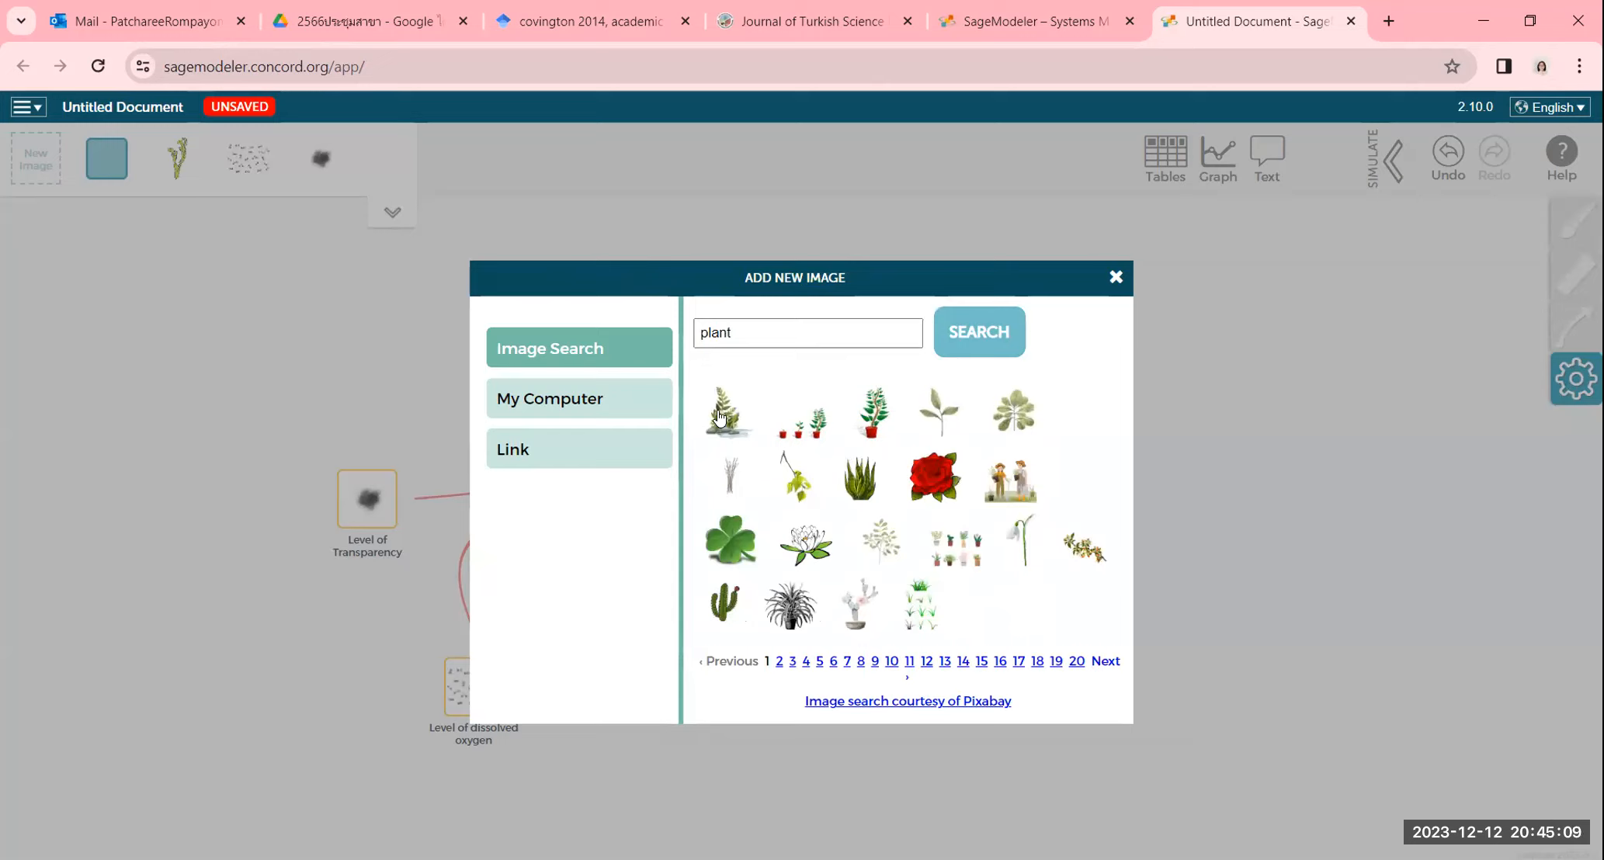
# - Add the spiky green-leaved plant image to the palette and place it as a new variable above Level of pH
pyautogui.click(860, 485)
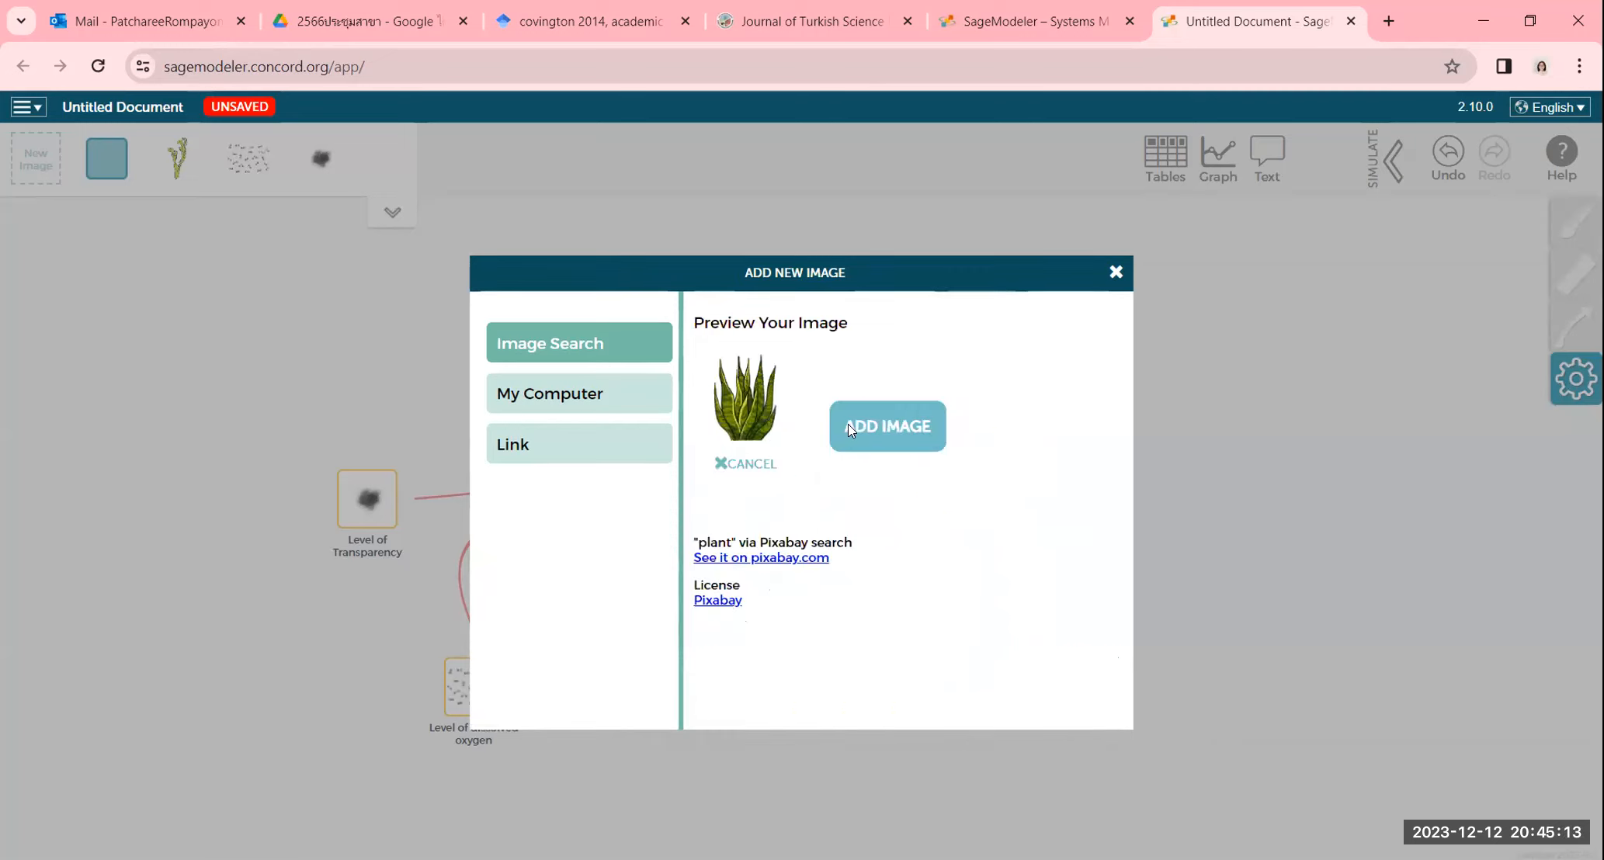
pyautogui.click(871, 424)
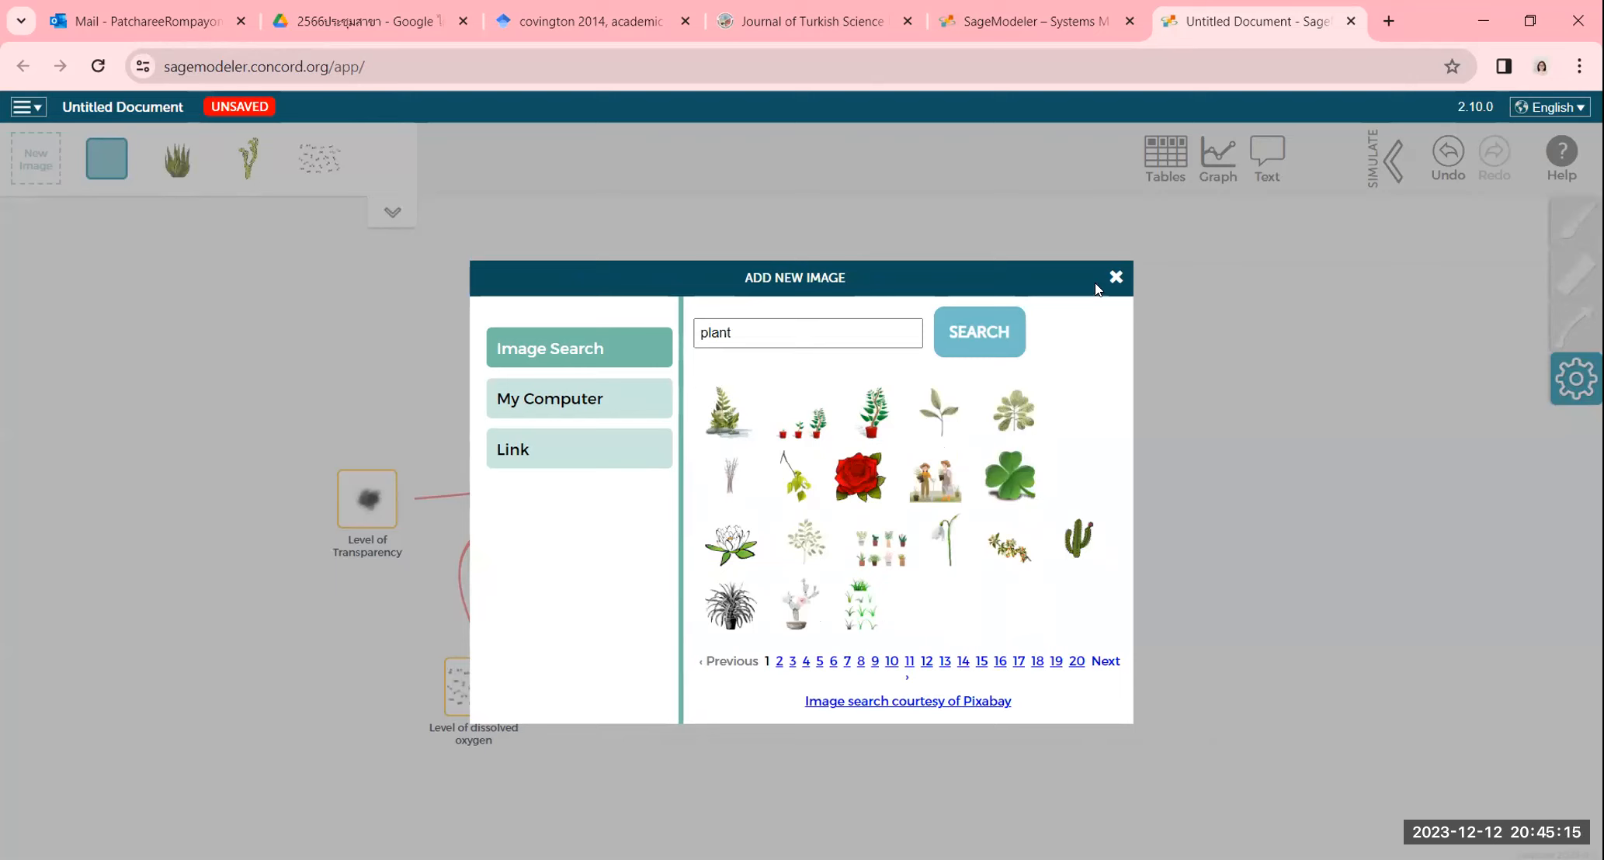
pyautogui.click(1115, 278)
pyautogui.moveTo(178, 160); pyautogui.dragTo(778, 372)
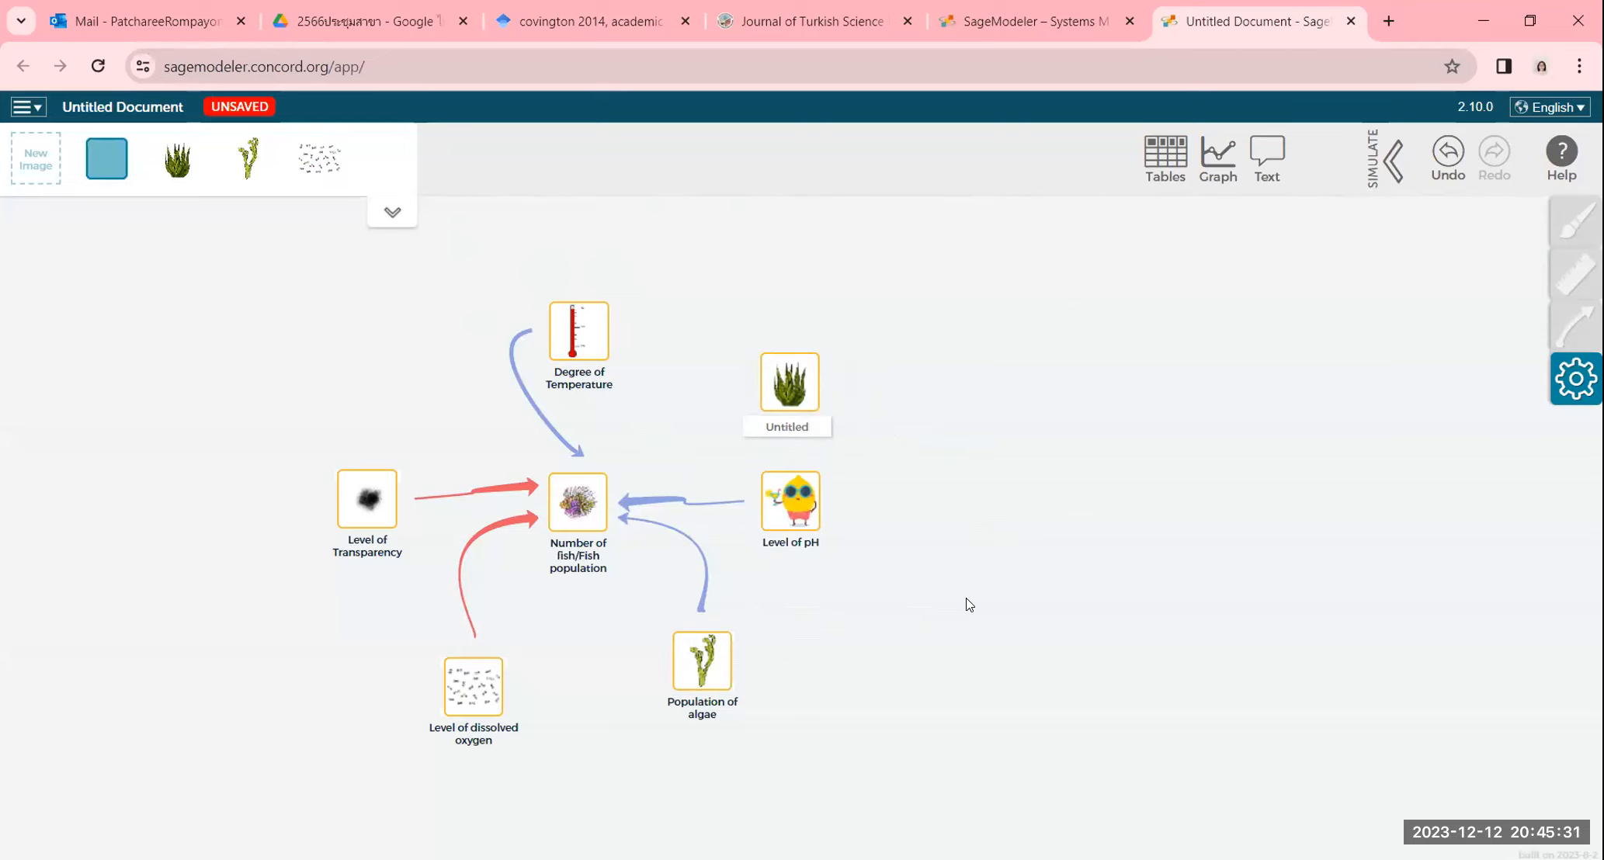
# - Search for another new image using the term "household chemicals"
pyautogui.click(20, 156)
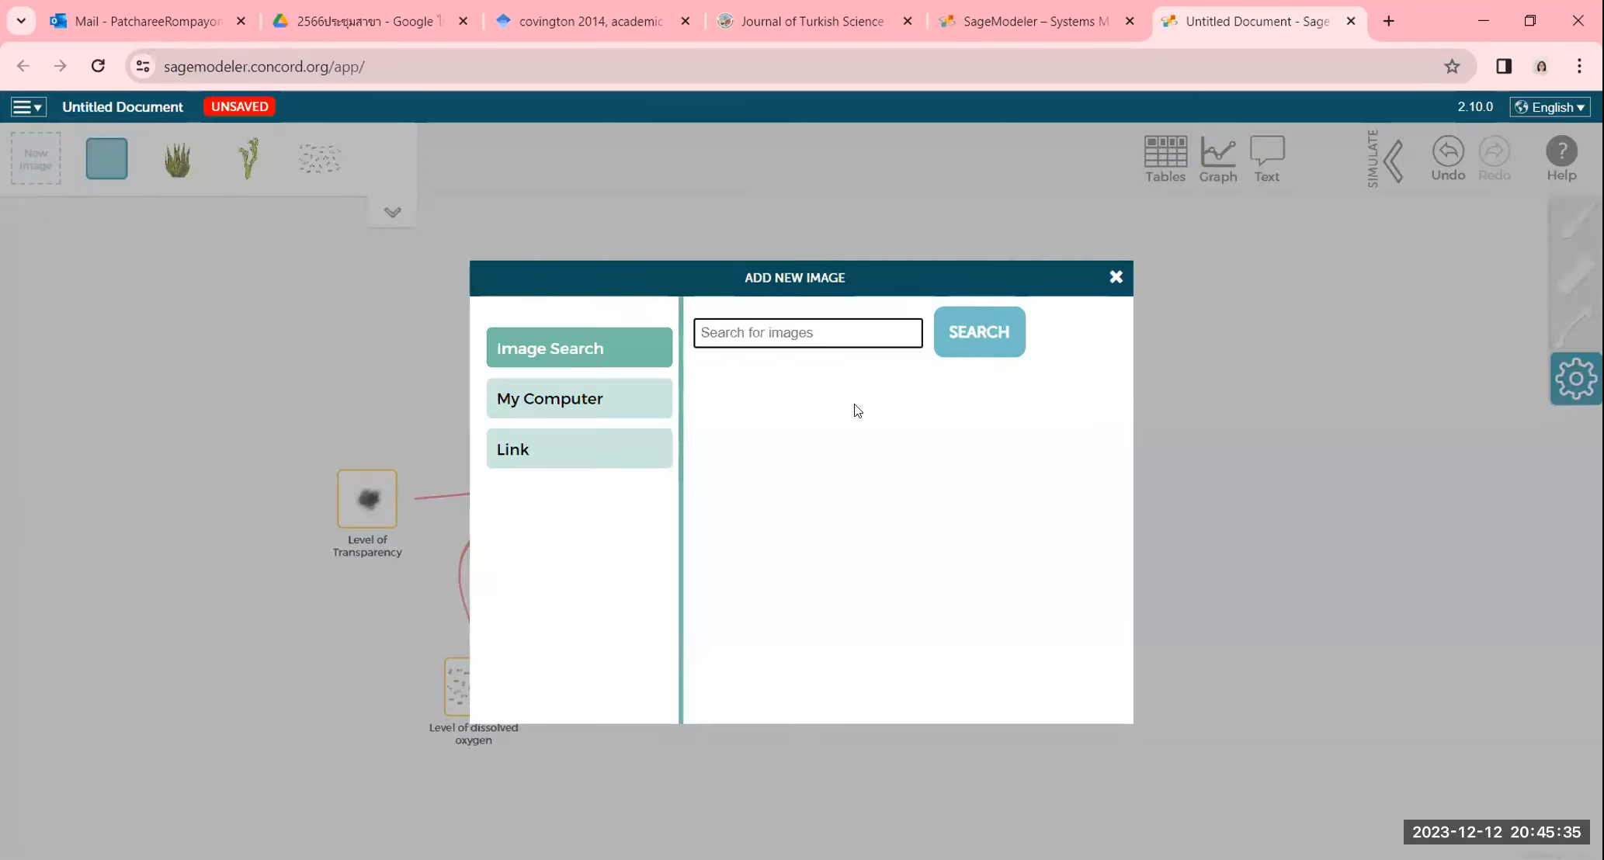
pyautogui.moveTo(661, 278); pyautogui.dragTo(867, 363)
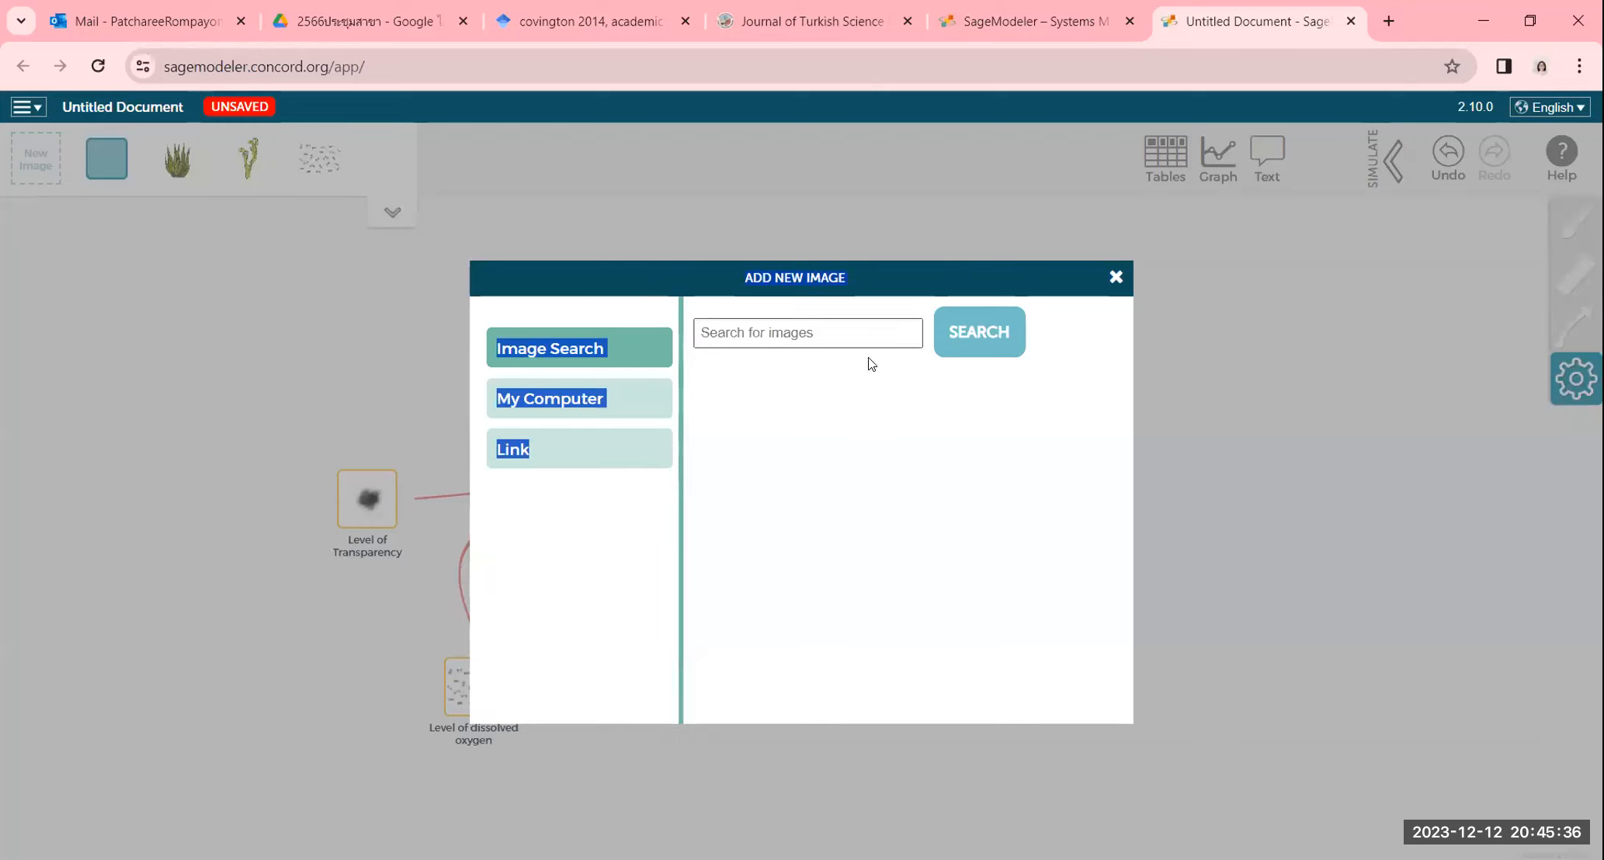
pyautogui.click(765, 332)
pyautogui.write('ch')
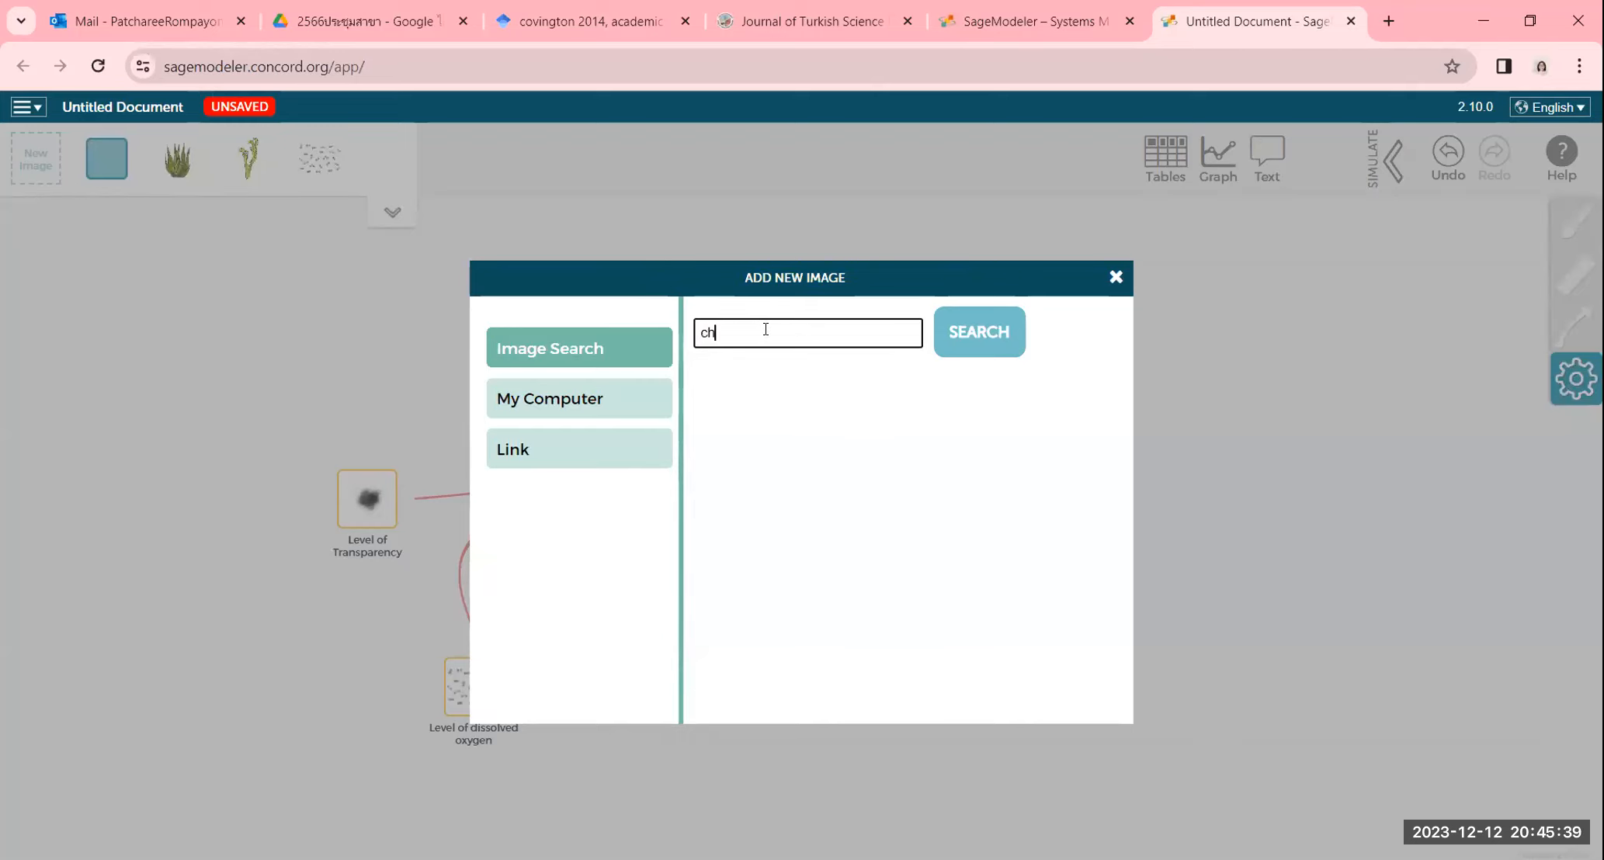
pyautogui.write('emicals')
pyautogui.write('house')
pyautogui.write('hold')
pyautogui.click(991, 345)
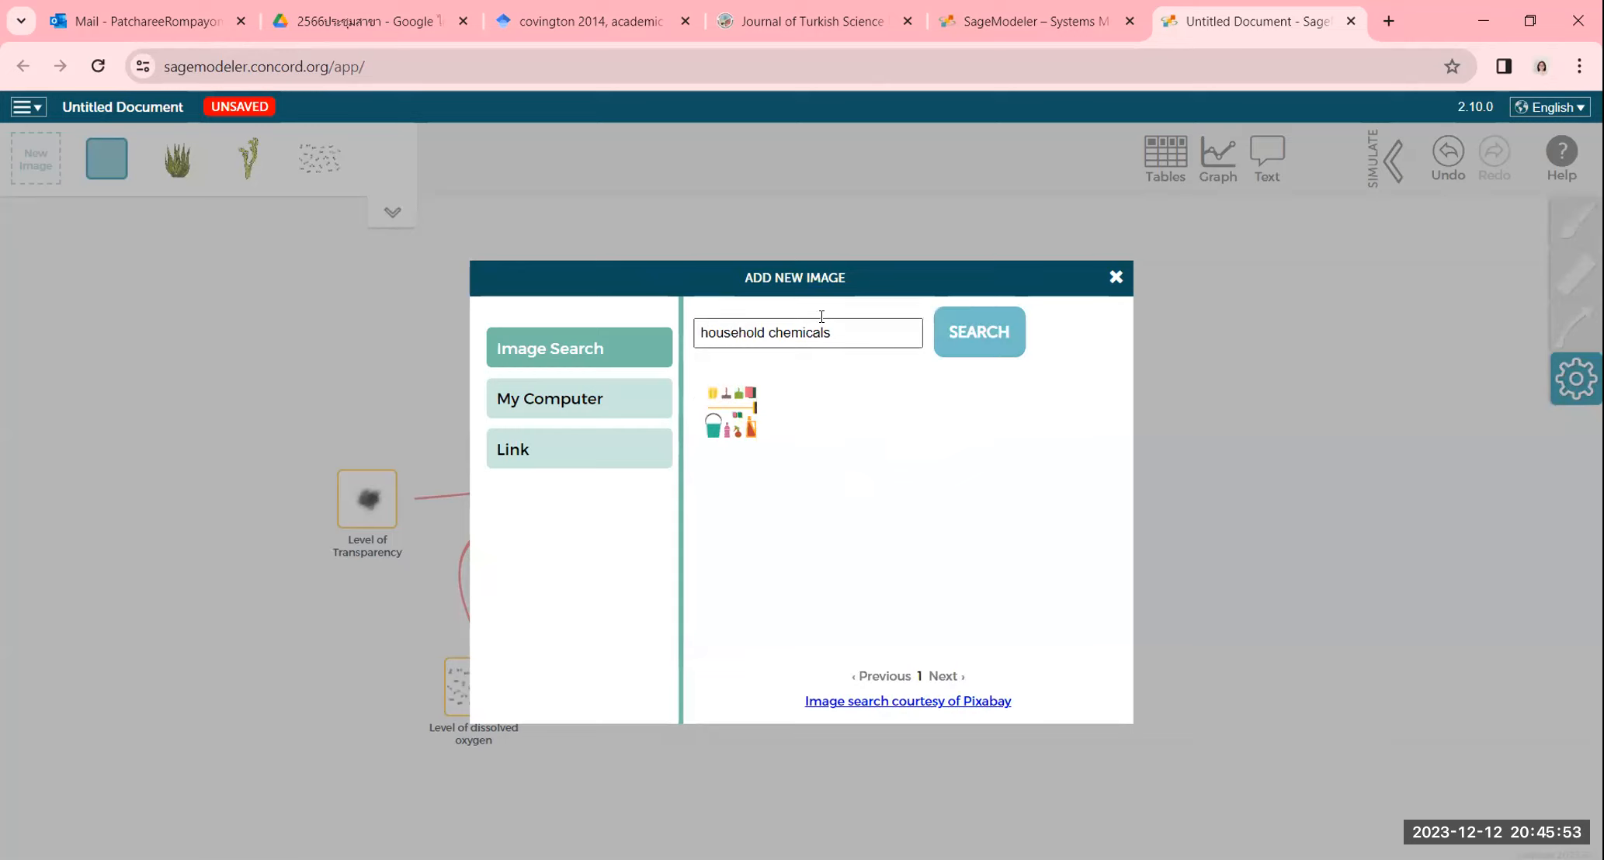
# - Replace the image search term with "waste" and run the search
pyautogui.click(865, 329)
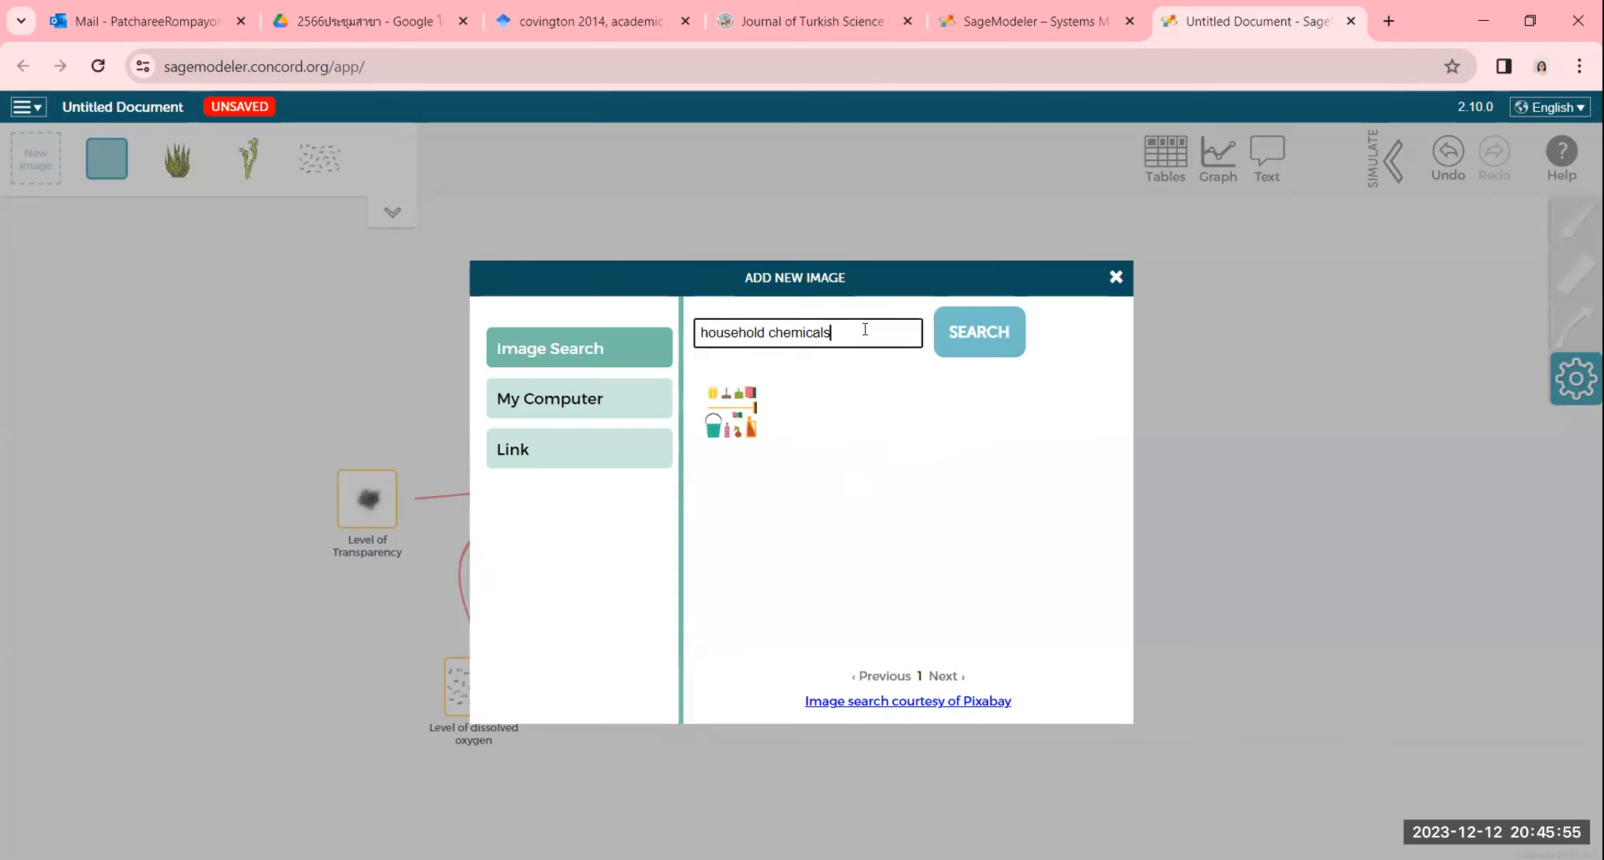
pyautogui.press('BackSpace')
pyautogui.press('BackSpace')
pyautogui.press('BackSpace')
pyautogui.press('BackSpace')
pyautogui.press('BackSpace')
pyautogui.press('BackSpace')
pyautogui.press('BackSpace')
pyautogui.press('BackSpace')
pyautogui.press('BackSpace')
pyautogui.press('BackSpace')
pyautogui.press('BackSpace')
pyautogui.press('BackSpace')
pyautogui.press('BackSpace')
pyautogui.press('BackSpace')
pyautogui.press('BackSpace')
pyautogui.press('BackSpace')
pyautogui.press('BackSpace')
pyautogui.press('BackSpace')
pyautogui.press('BackSpace')
pyautogui.write('w')
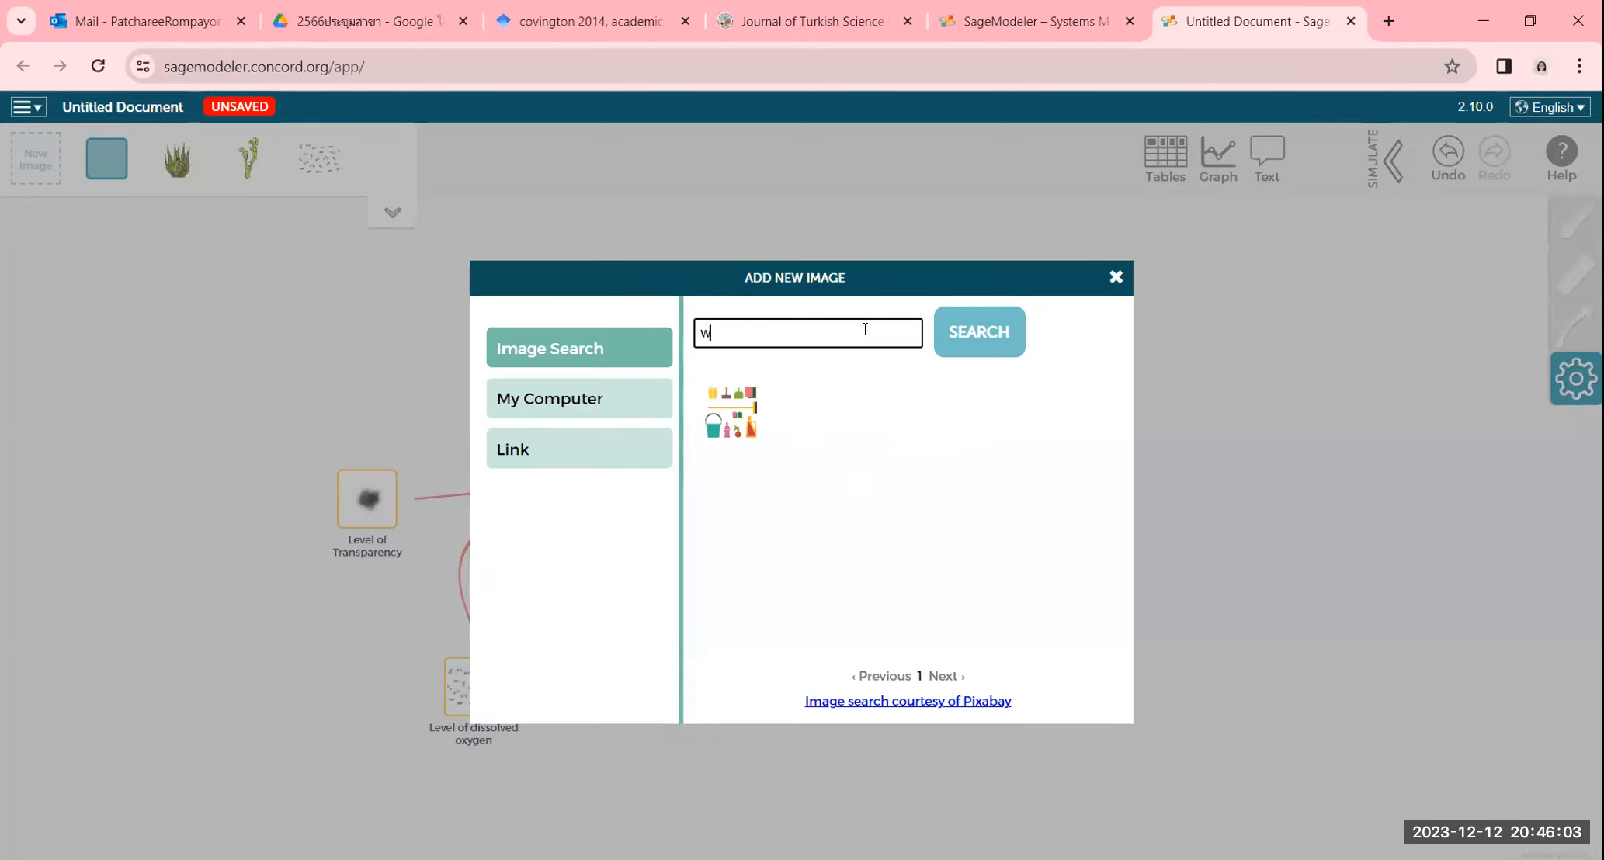
pyautogui.write('aste')
pyautogui.click(1003, 343)
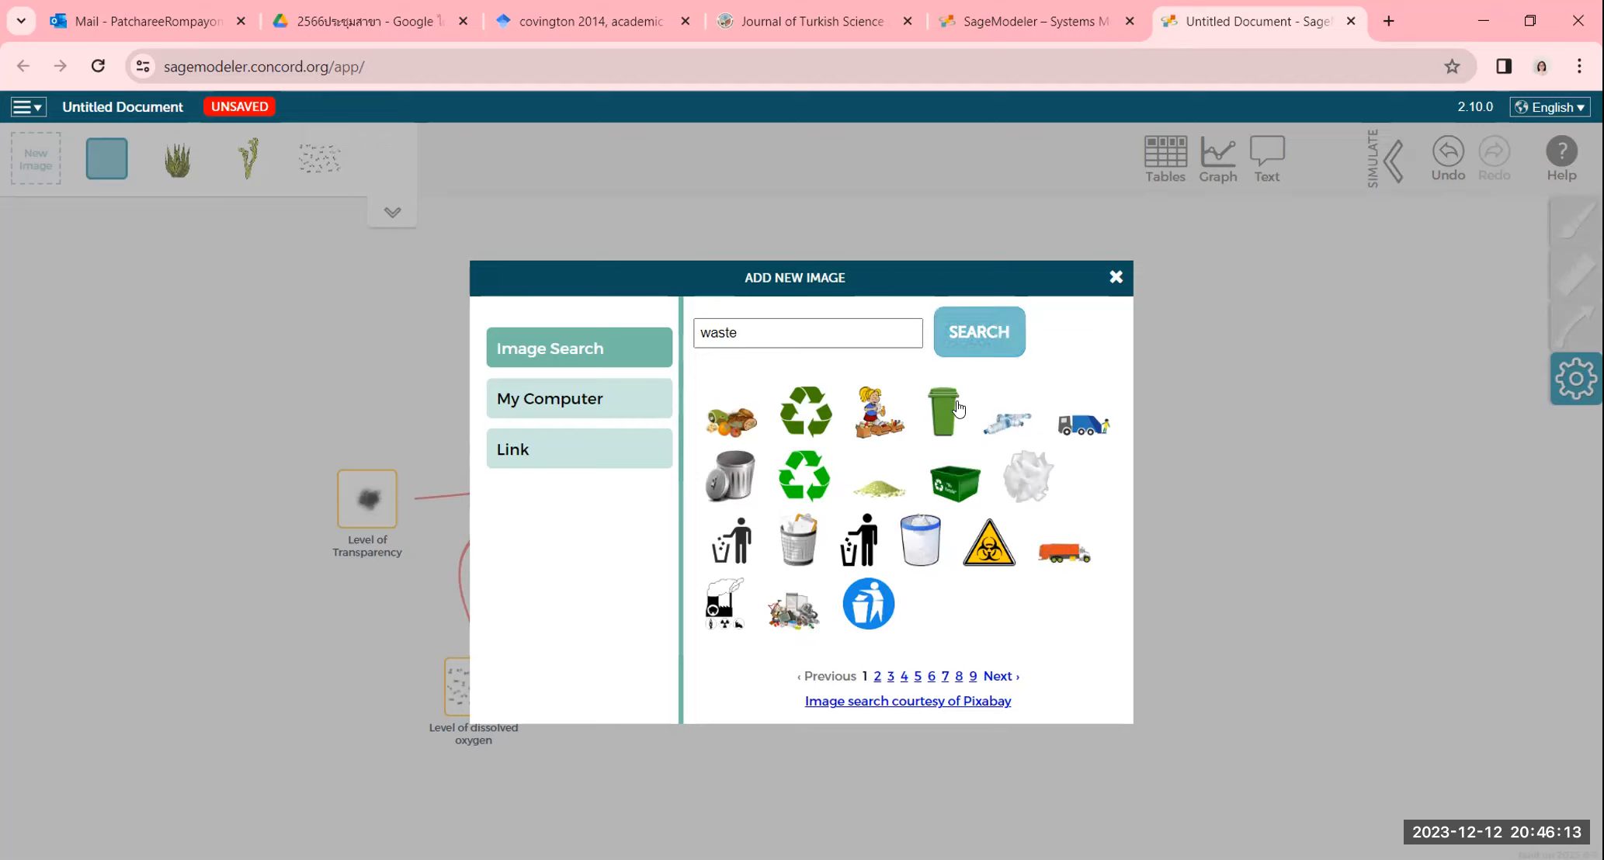
# - Replace the image search term with "detergent" and run the search
pyautogui.click(762, 332)
pyautogui.press('BackSpace')
pyautogui.press('BackSpace')
pyautogui.press('BackSpace')
pyautogui.press('BackSpace')
pyautogui.write('de')
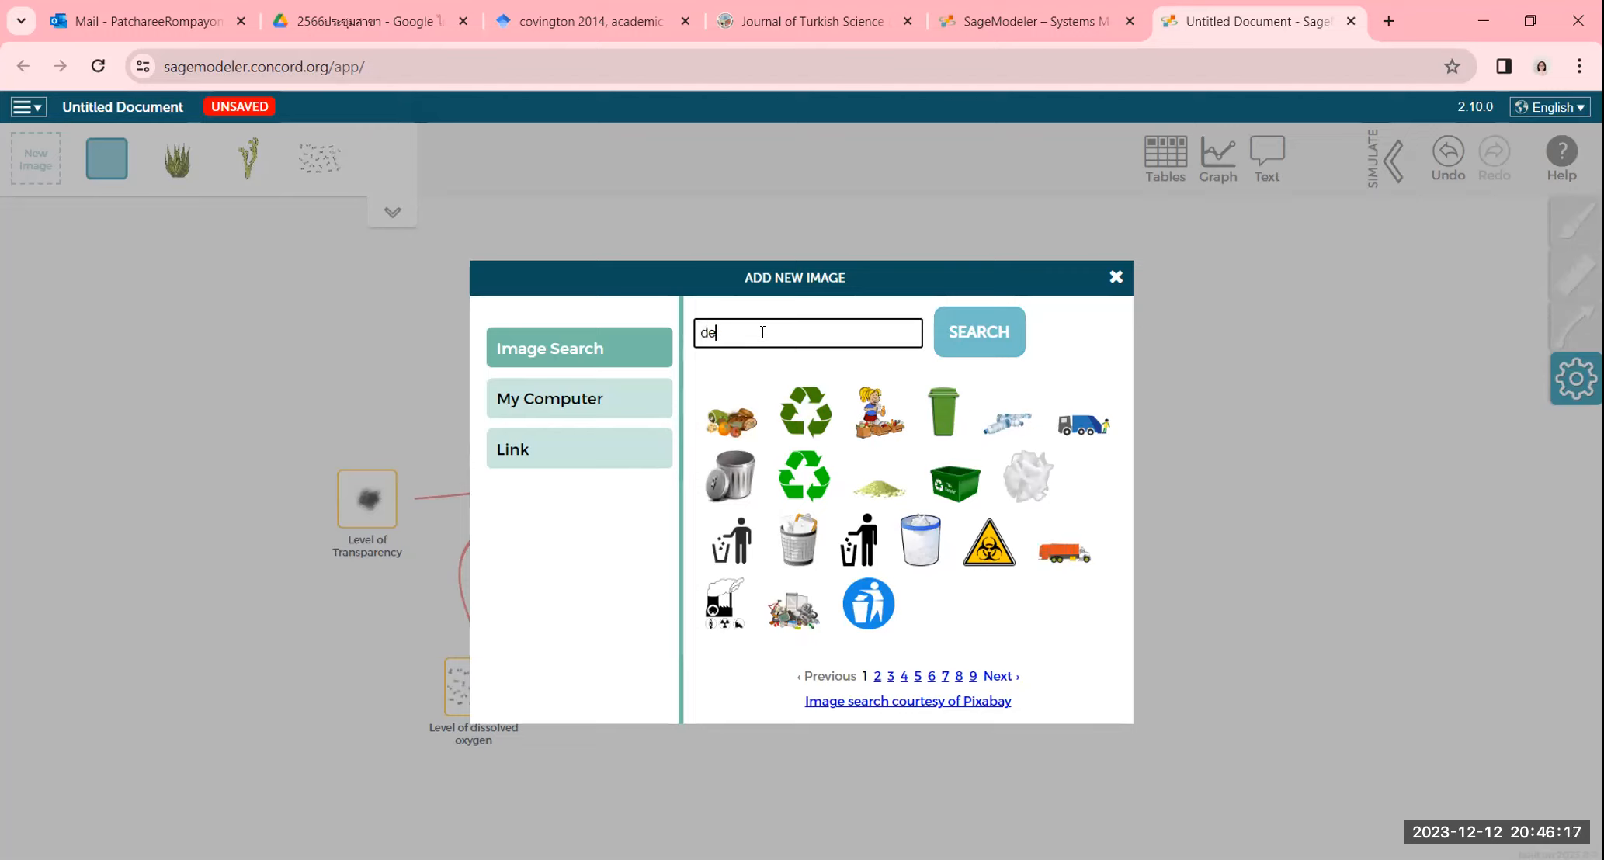
pyautogui.write('tergent')
pyautogui.click(985, 336)
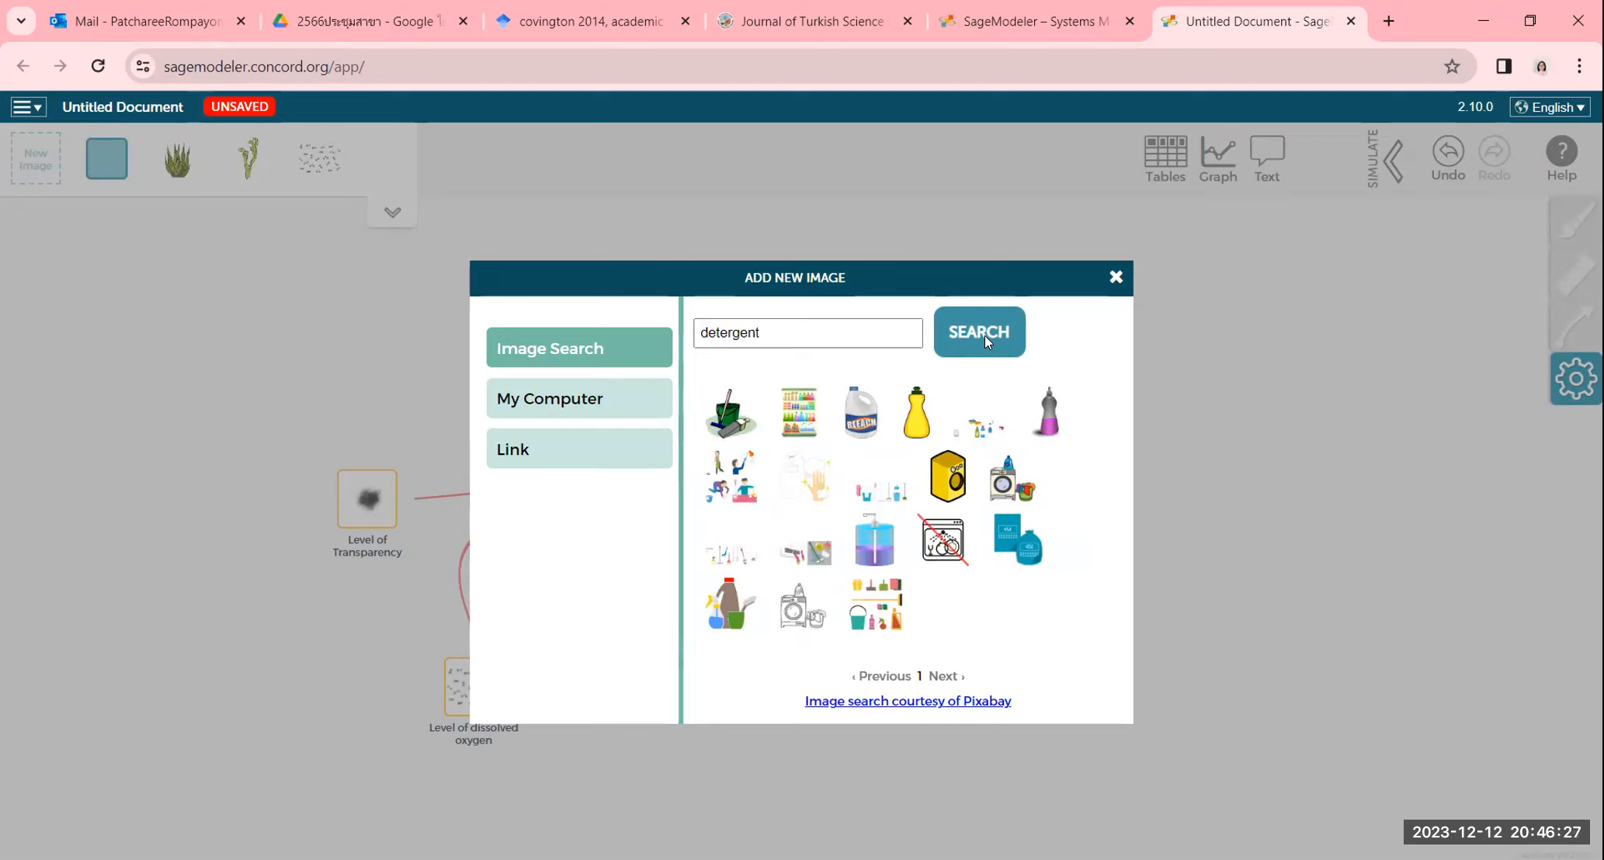
# - Add the washing machine and detergent image to the palette and place it as a new variable to the right of Level of pH
pyautogui.click(1005, 491)
pyautogui.click(894, 438)
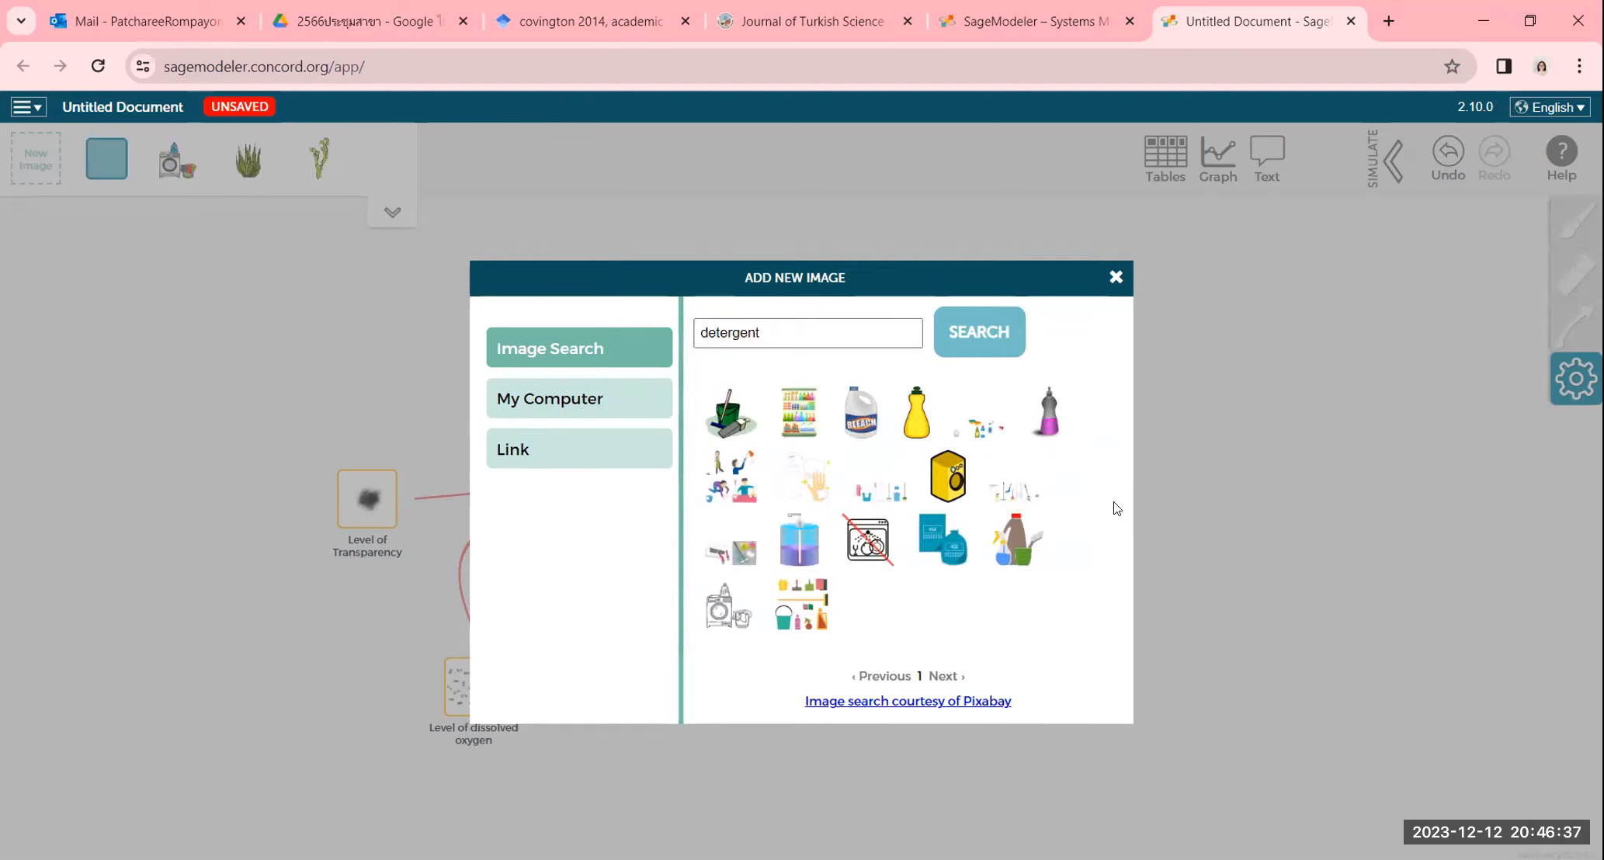
pyautogui.click(1135, 348)
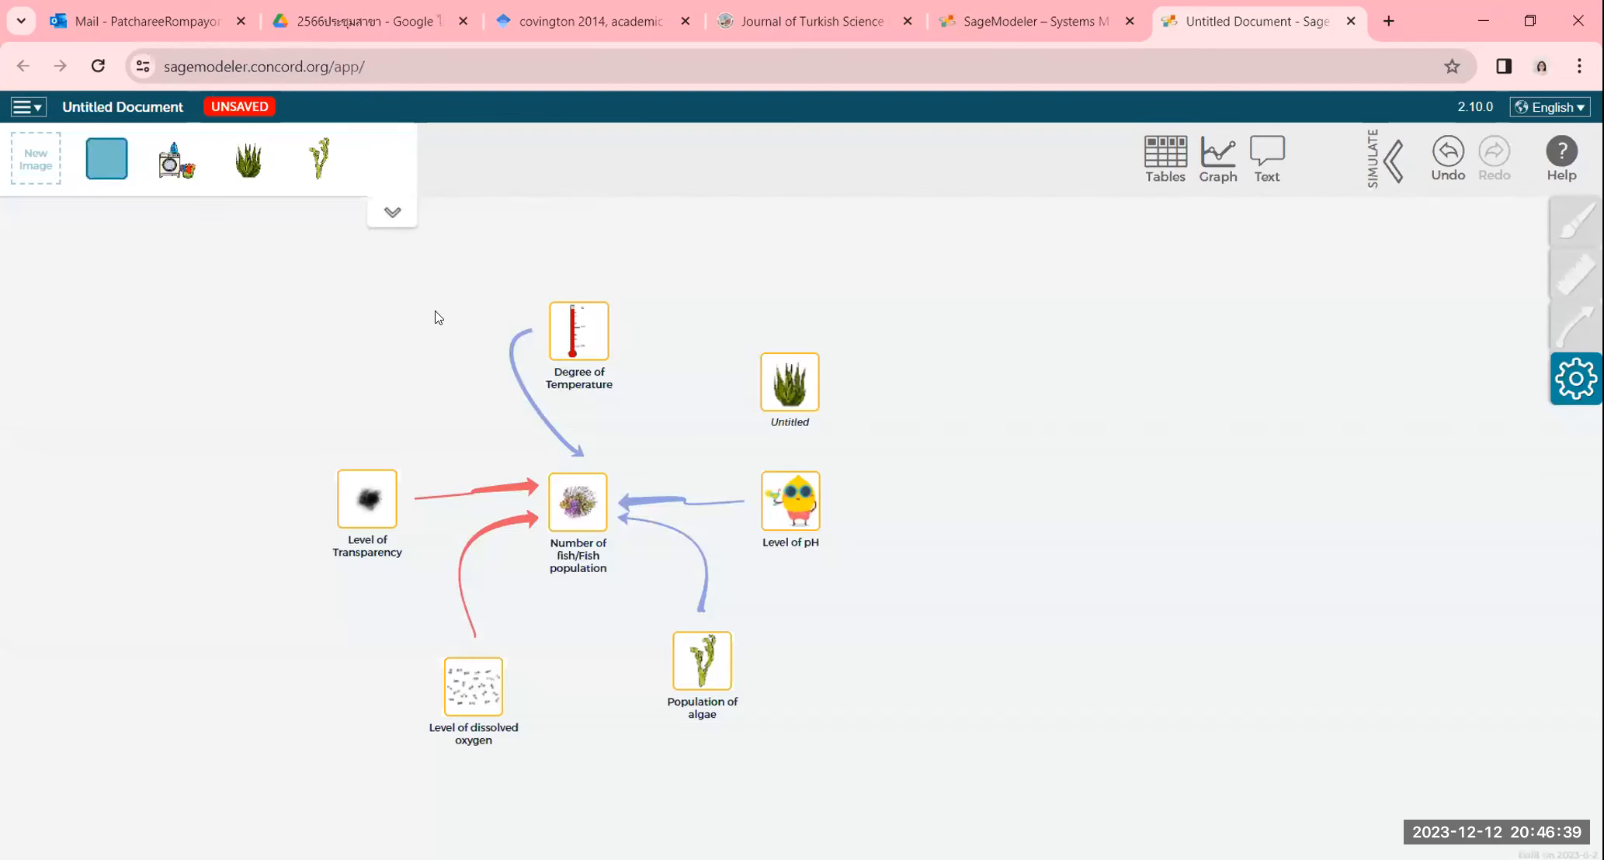
pyautogui.moveTo(177, 173); pyautogui.dragTo(892, 436)
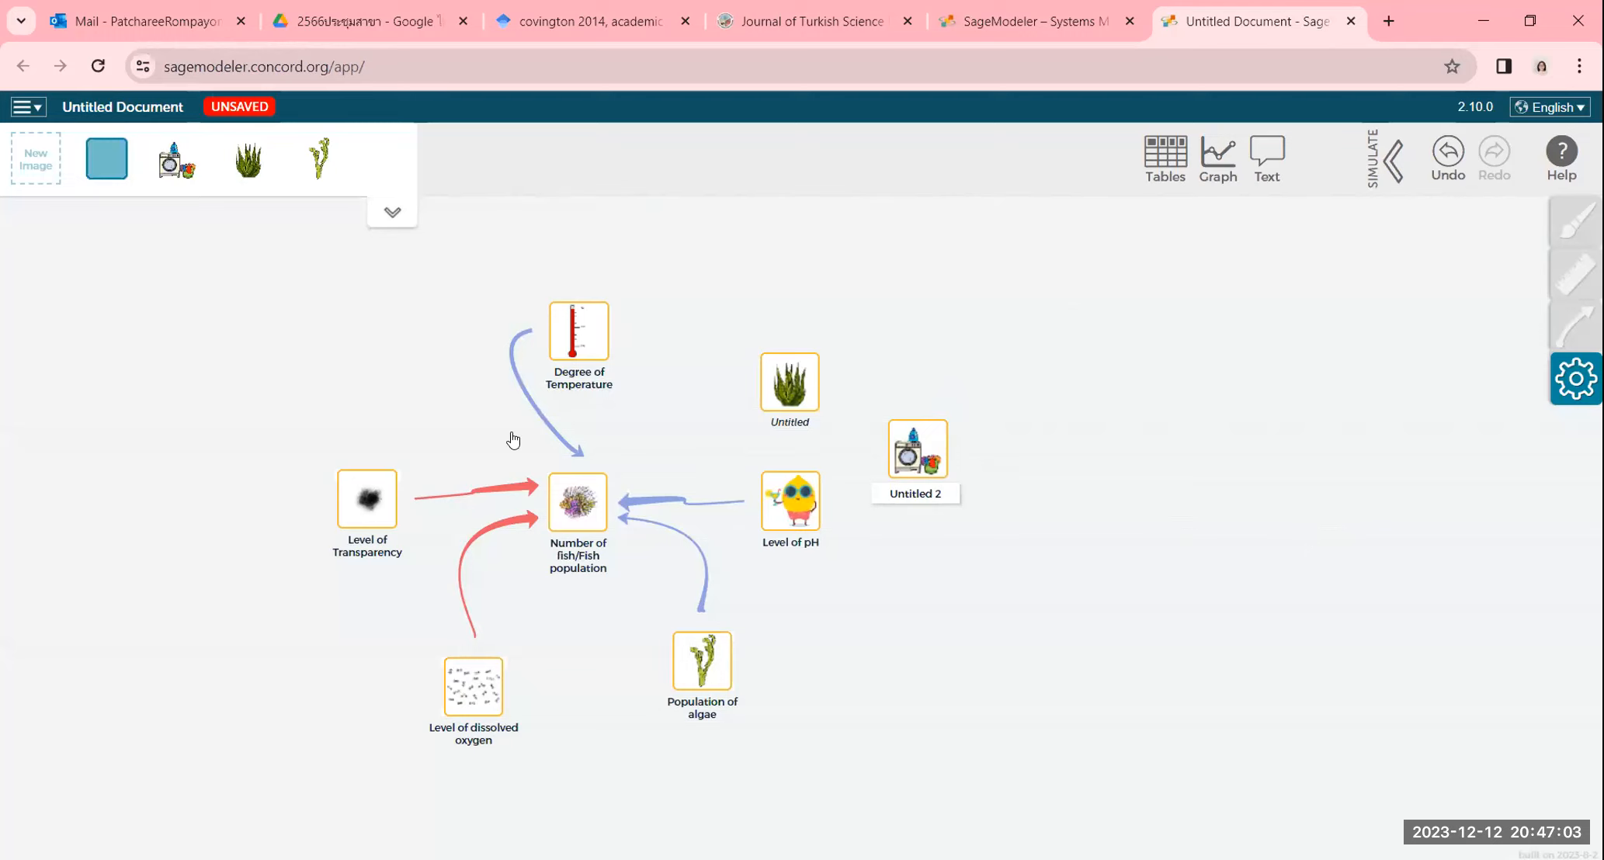
# - Search for another new image using the term "acid chemicals"
pyautogui.click(64, 181)
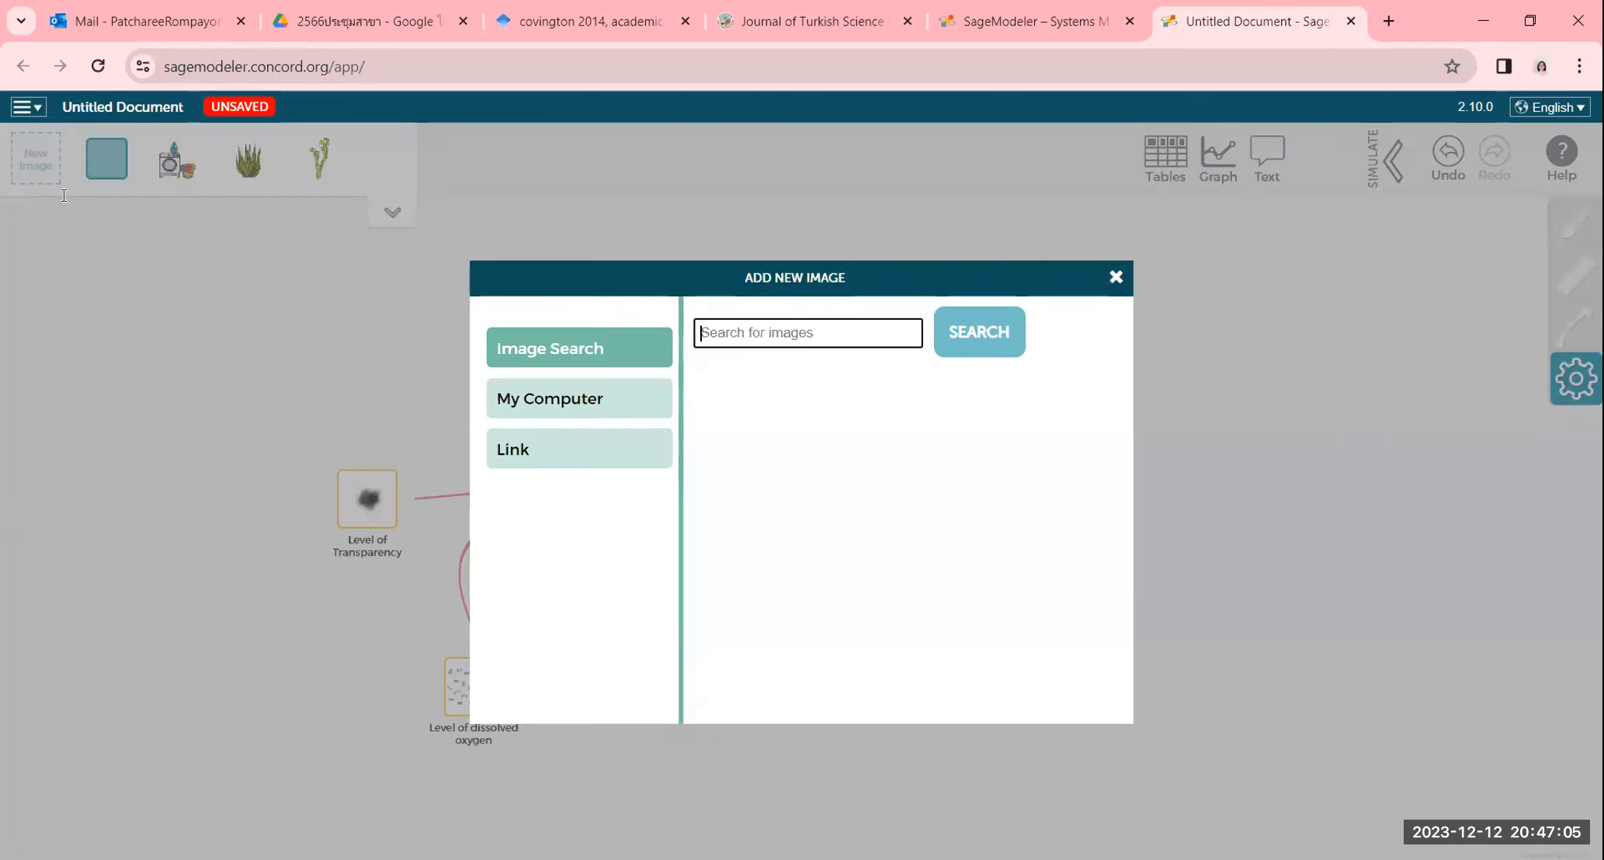
pyautogui.write('acid chemicals')
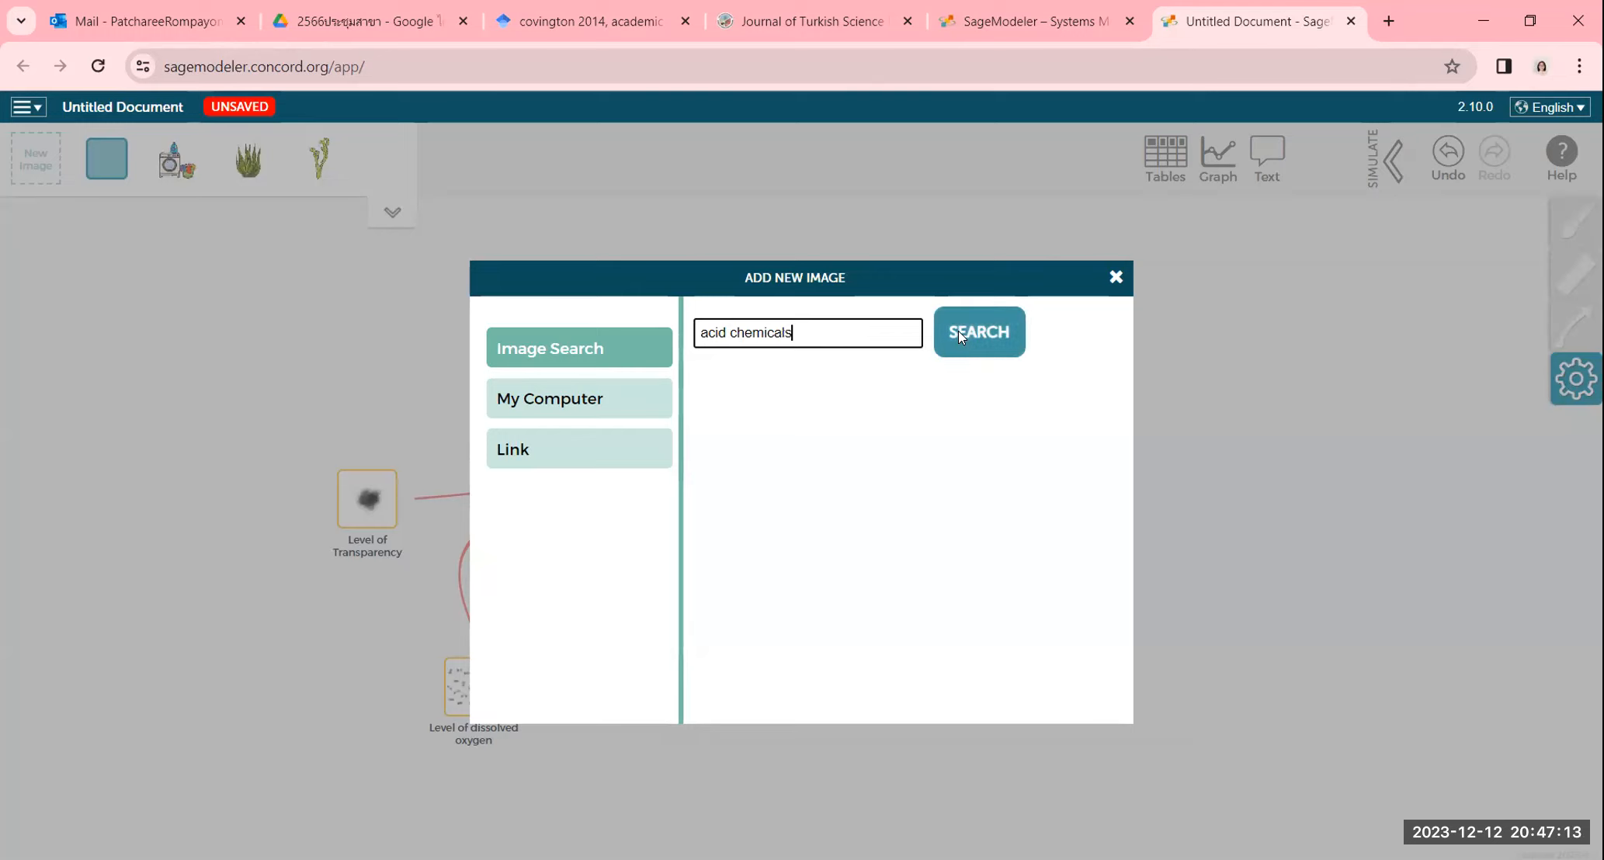
pyautogui.click(958, 330)
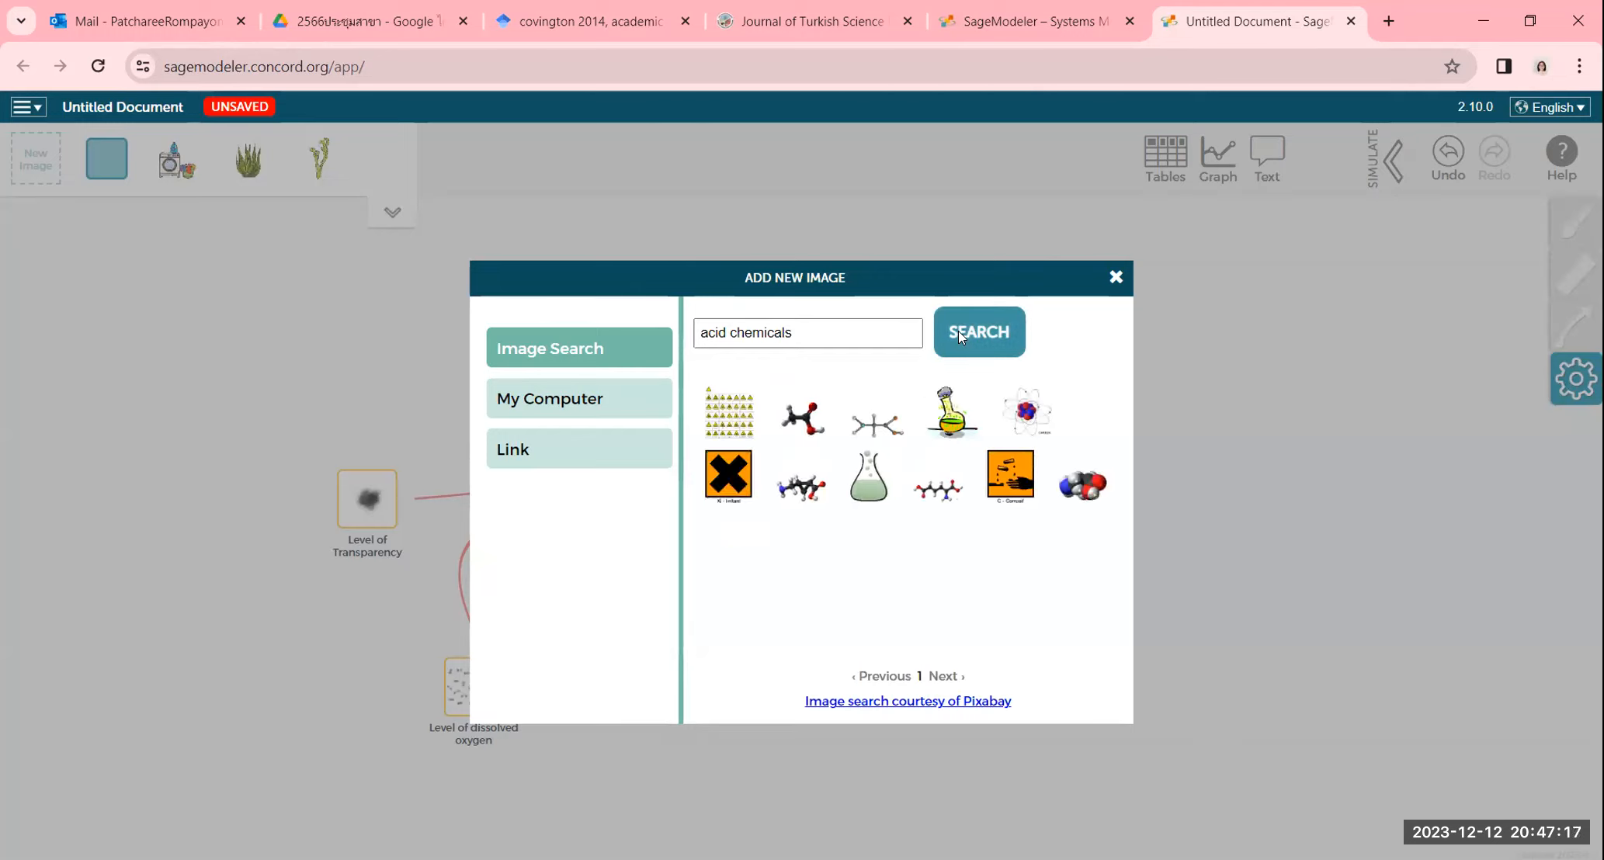
# - Add the orange corrosive symbol image to the palette and place it as a new variable below the detergent variable
pyautogui.click(1012, 476)
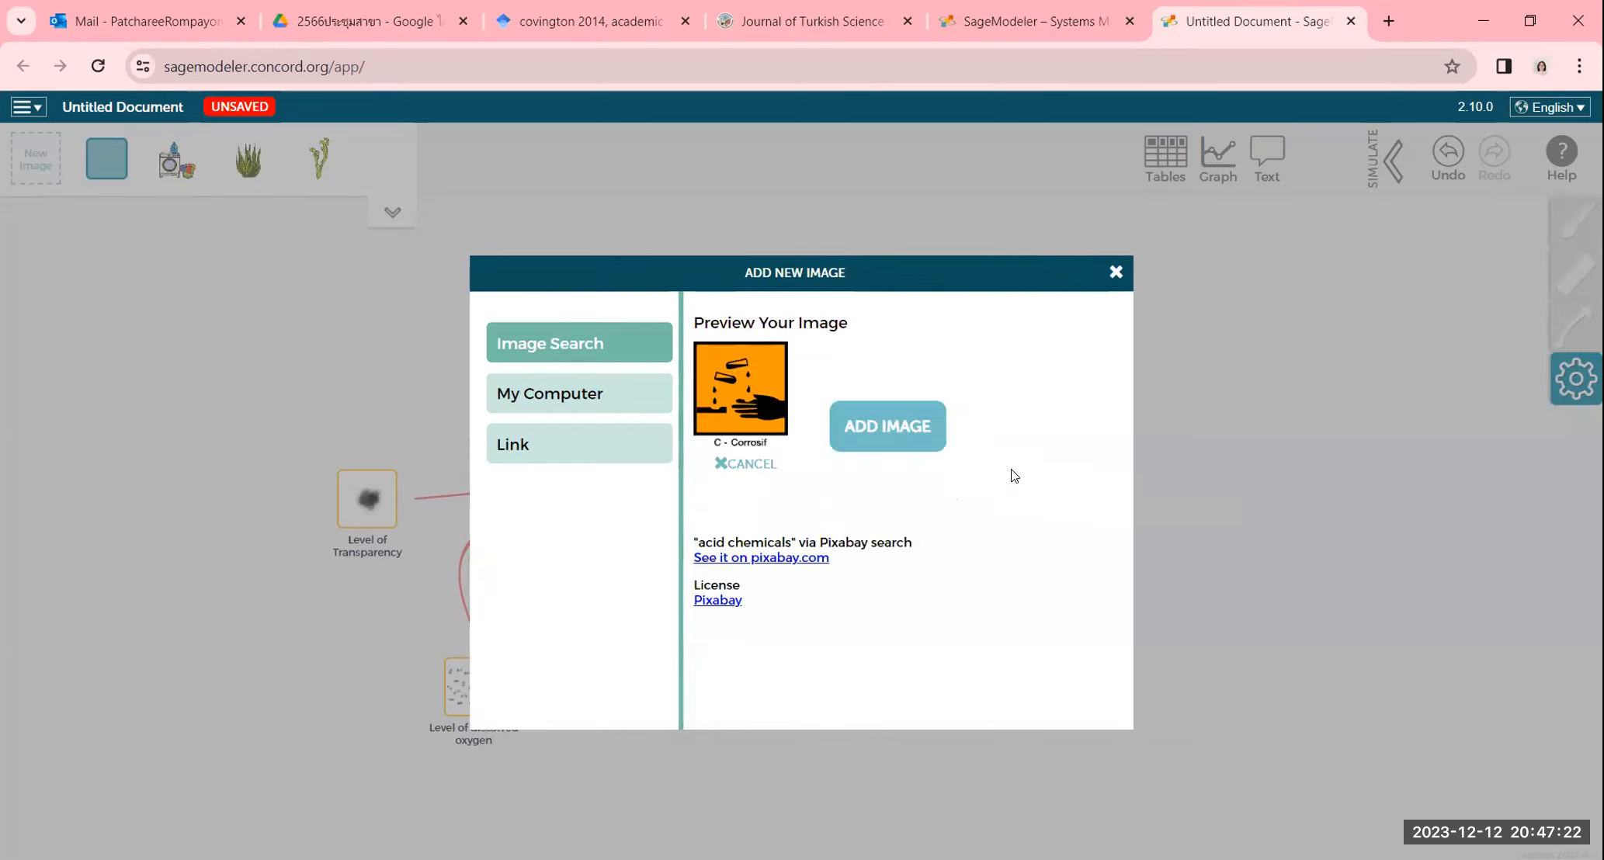
pyautogui.click(877, 428)
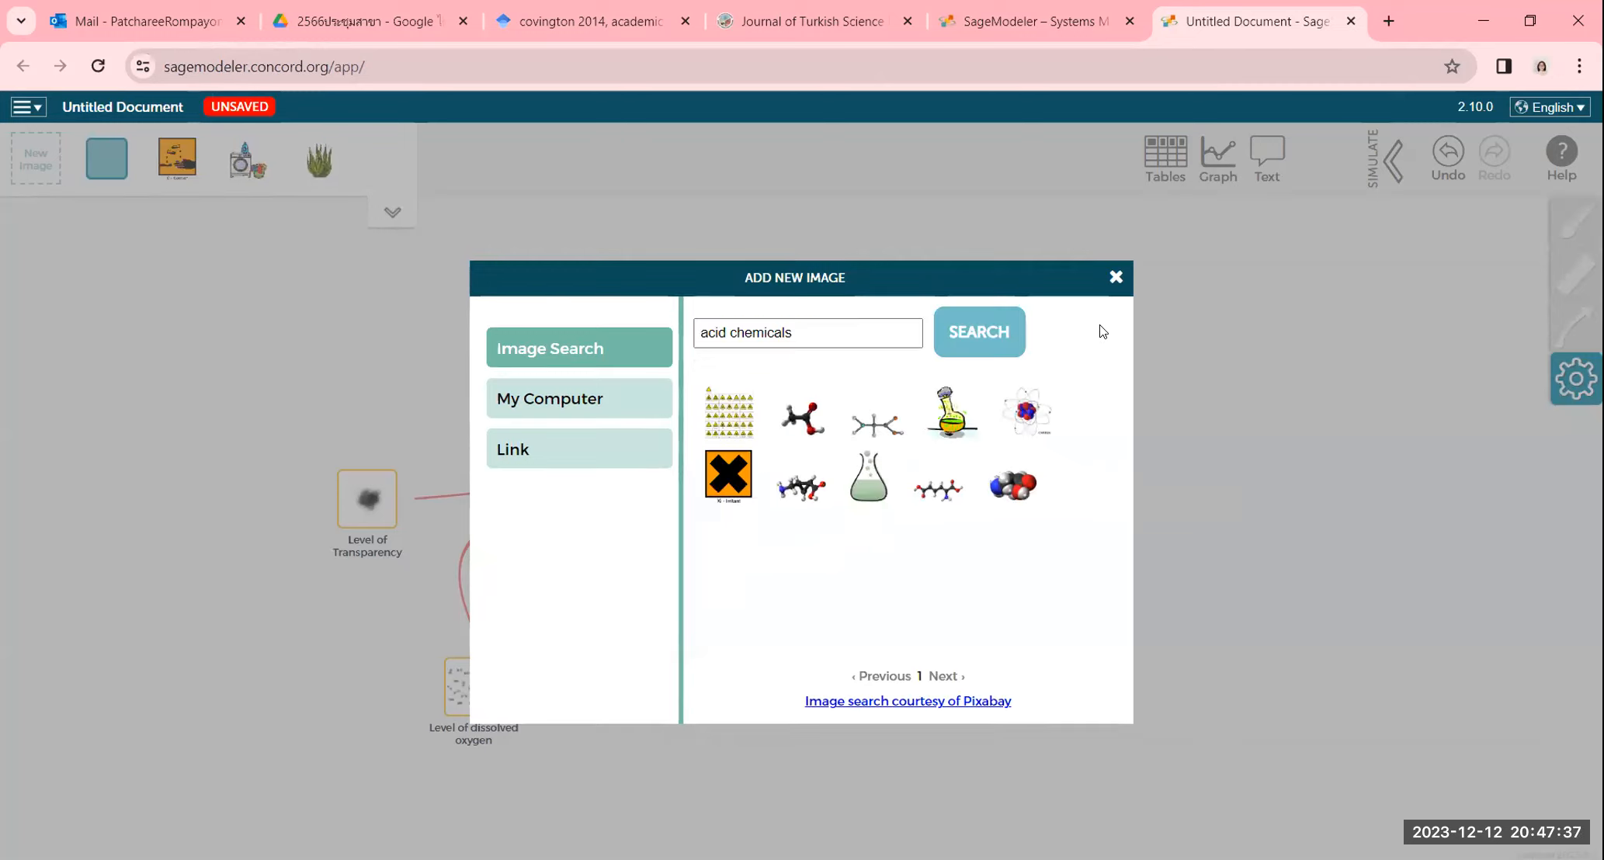
pyautogui.click(1116, 277)
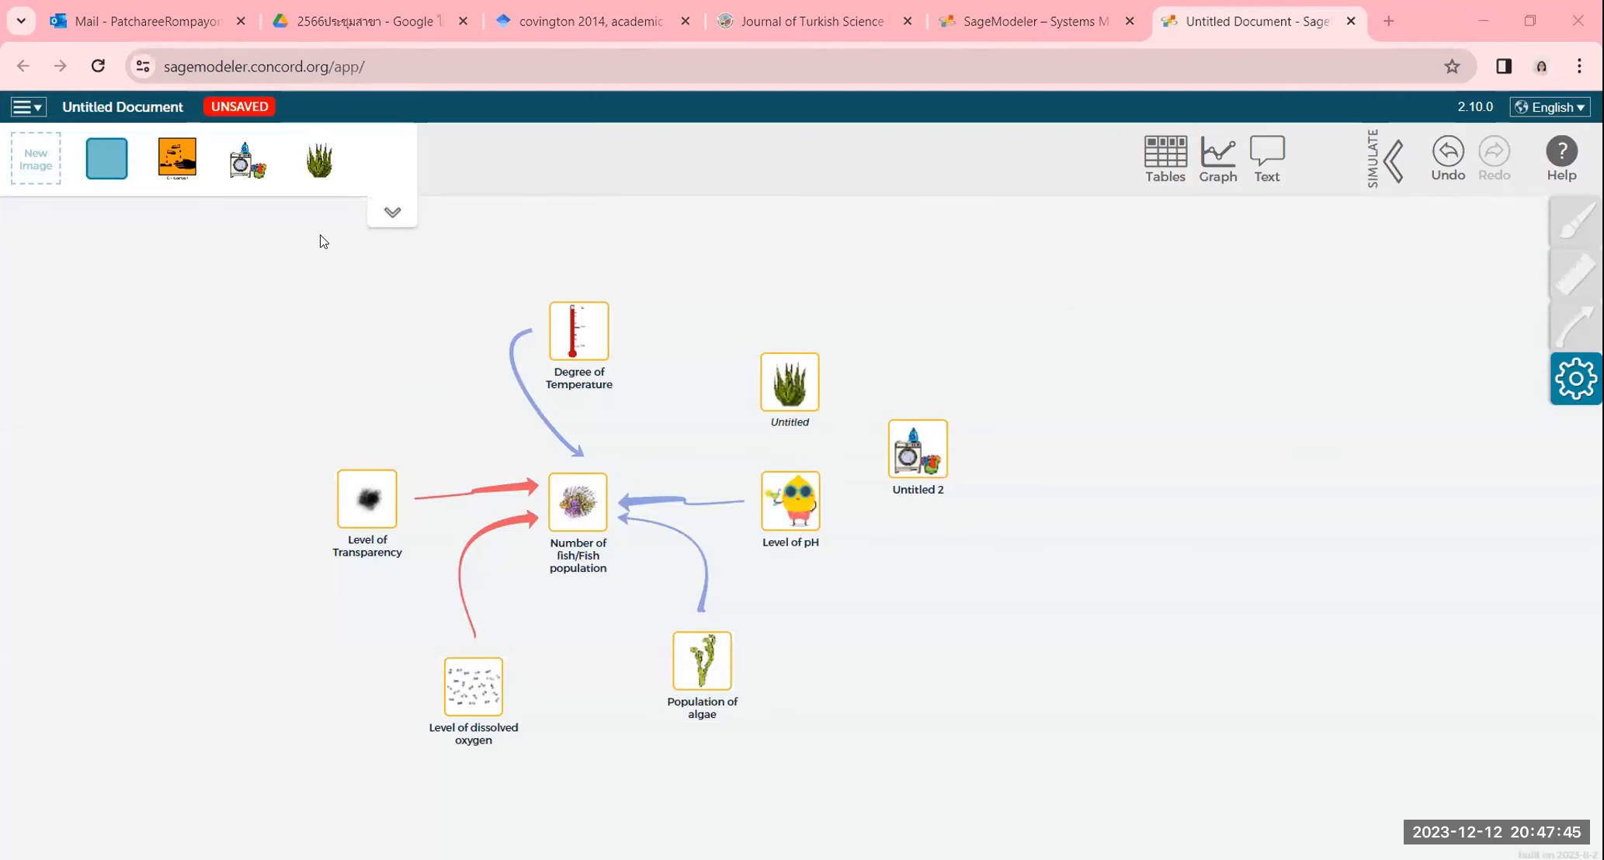
pyautogui.moveTo(175, 154); pyautogui.dragTo(889, 551)
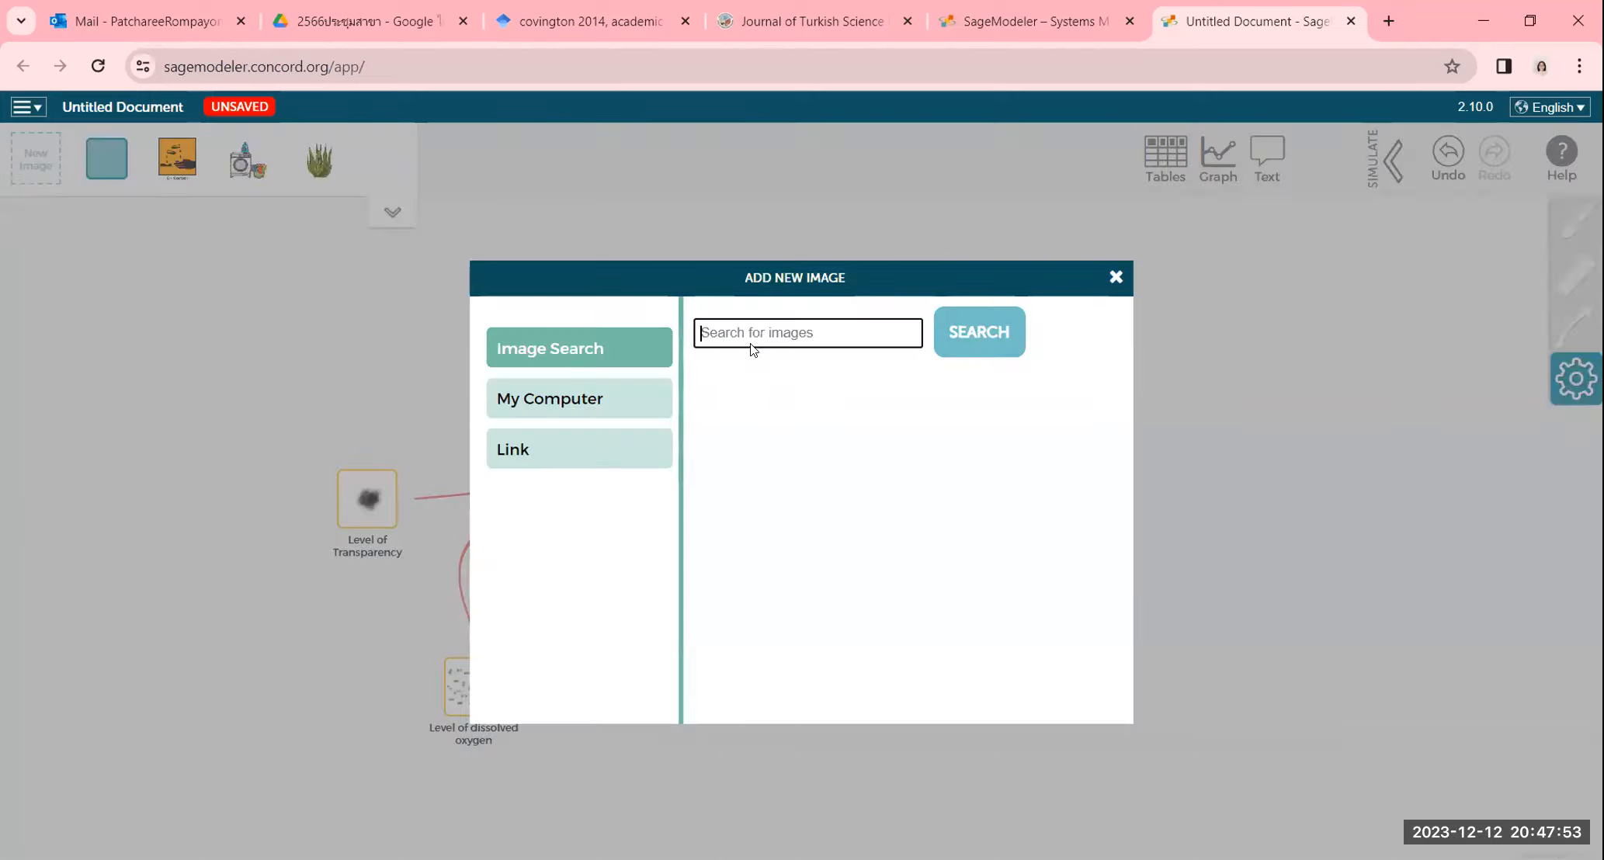
# - Search for another new image using the term "rain"
pyautogui.write('rain')
pyautogui.click(943, 340)
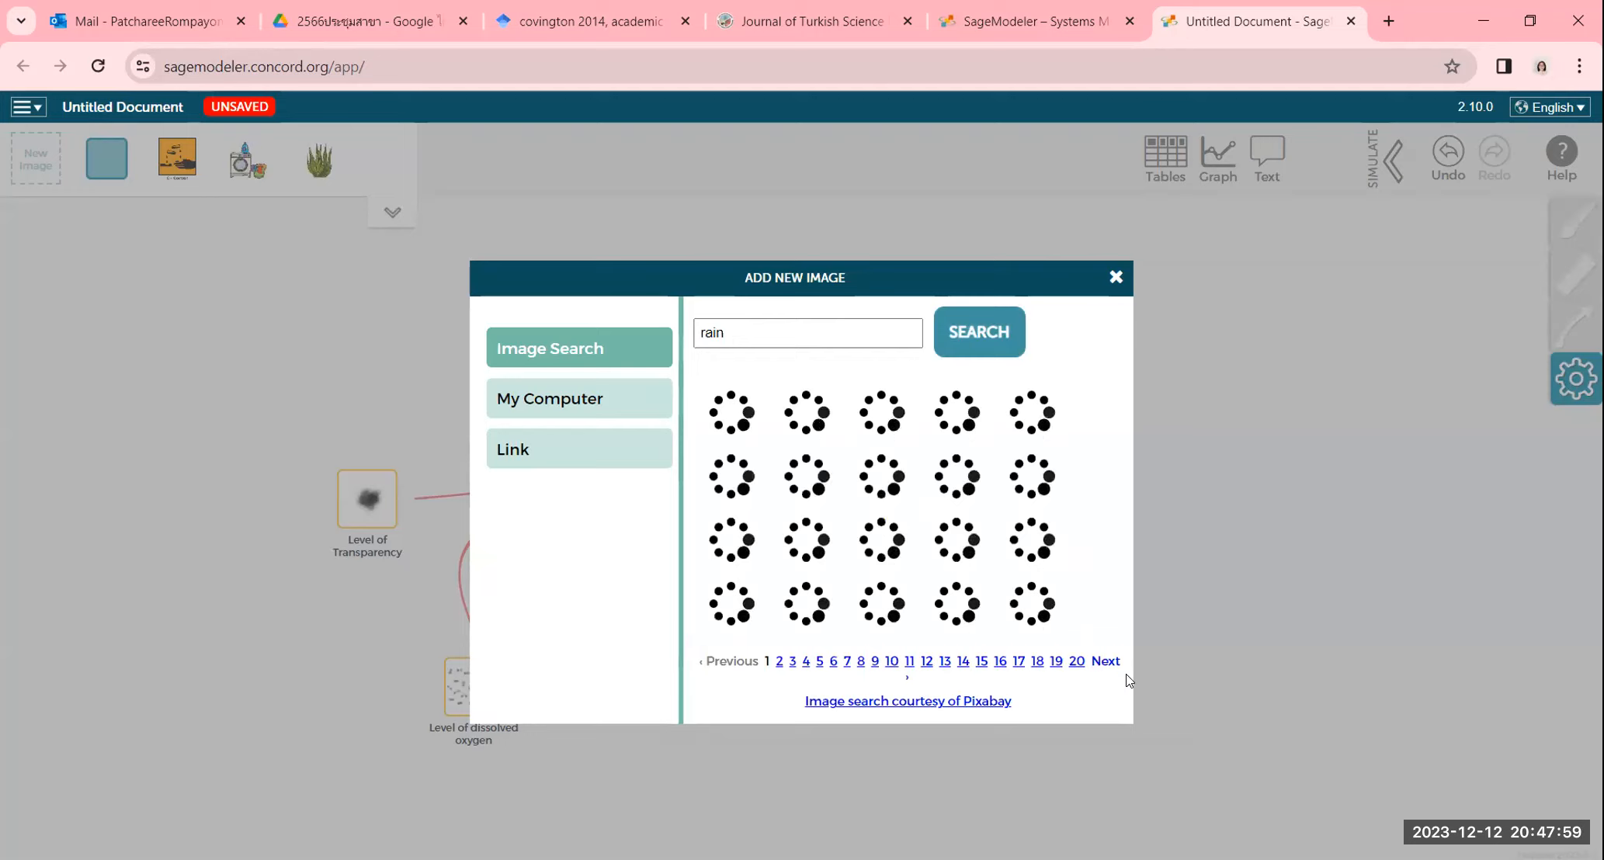
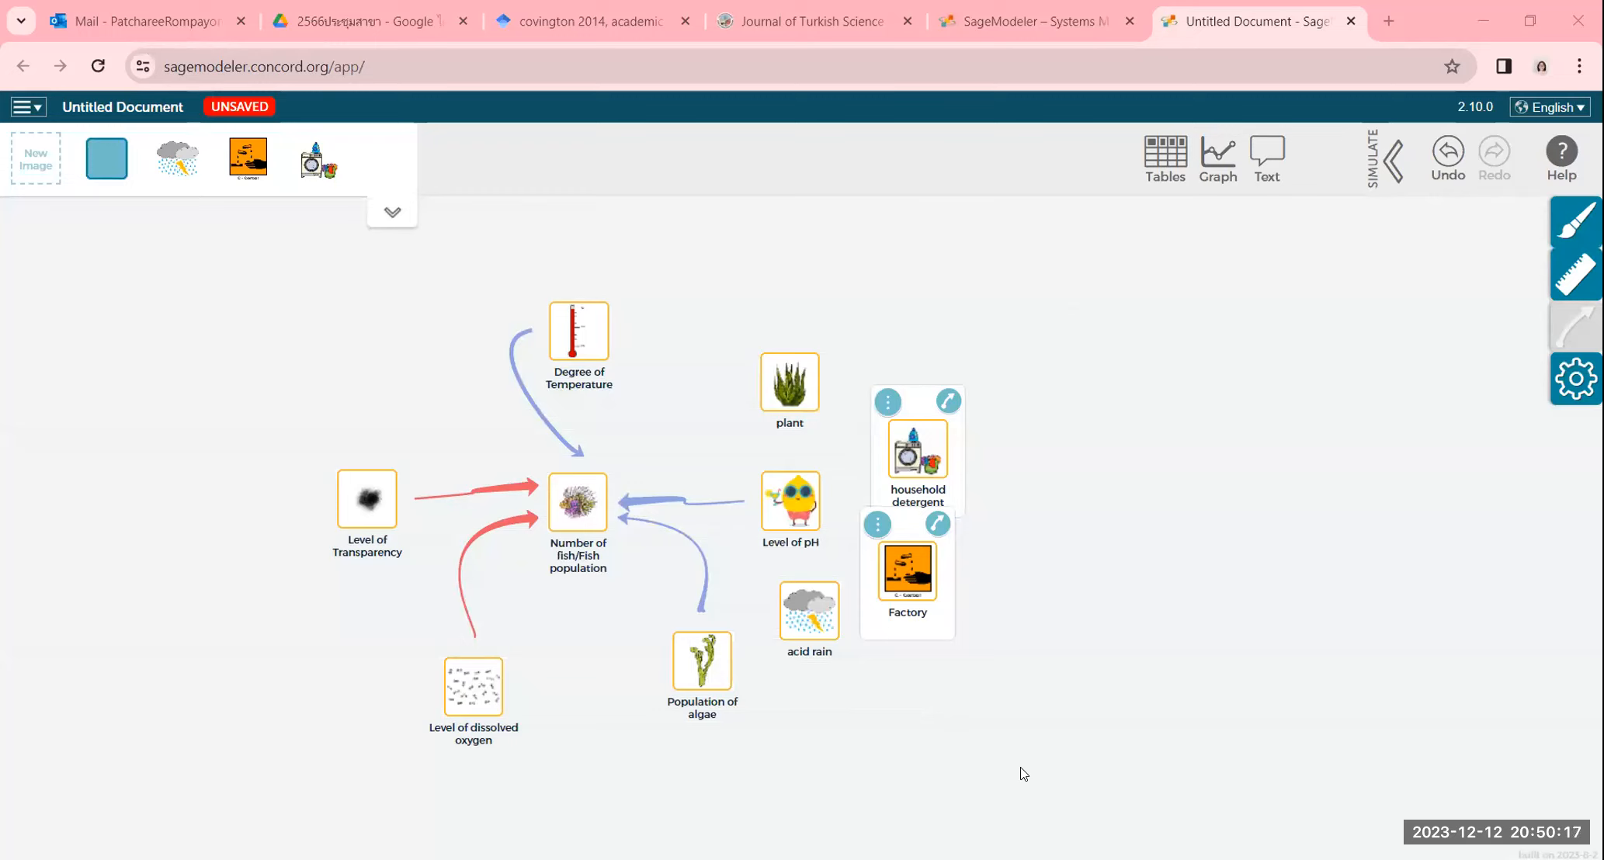
# - Move the household detergent and Factory variables together slightly farther away from Level of pH
pyautogui.moveTo(914, 534); pyautogui.dragTo(935, 540)
pyautogui.click(1050, 576)
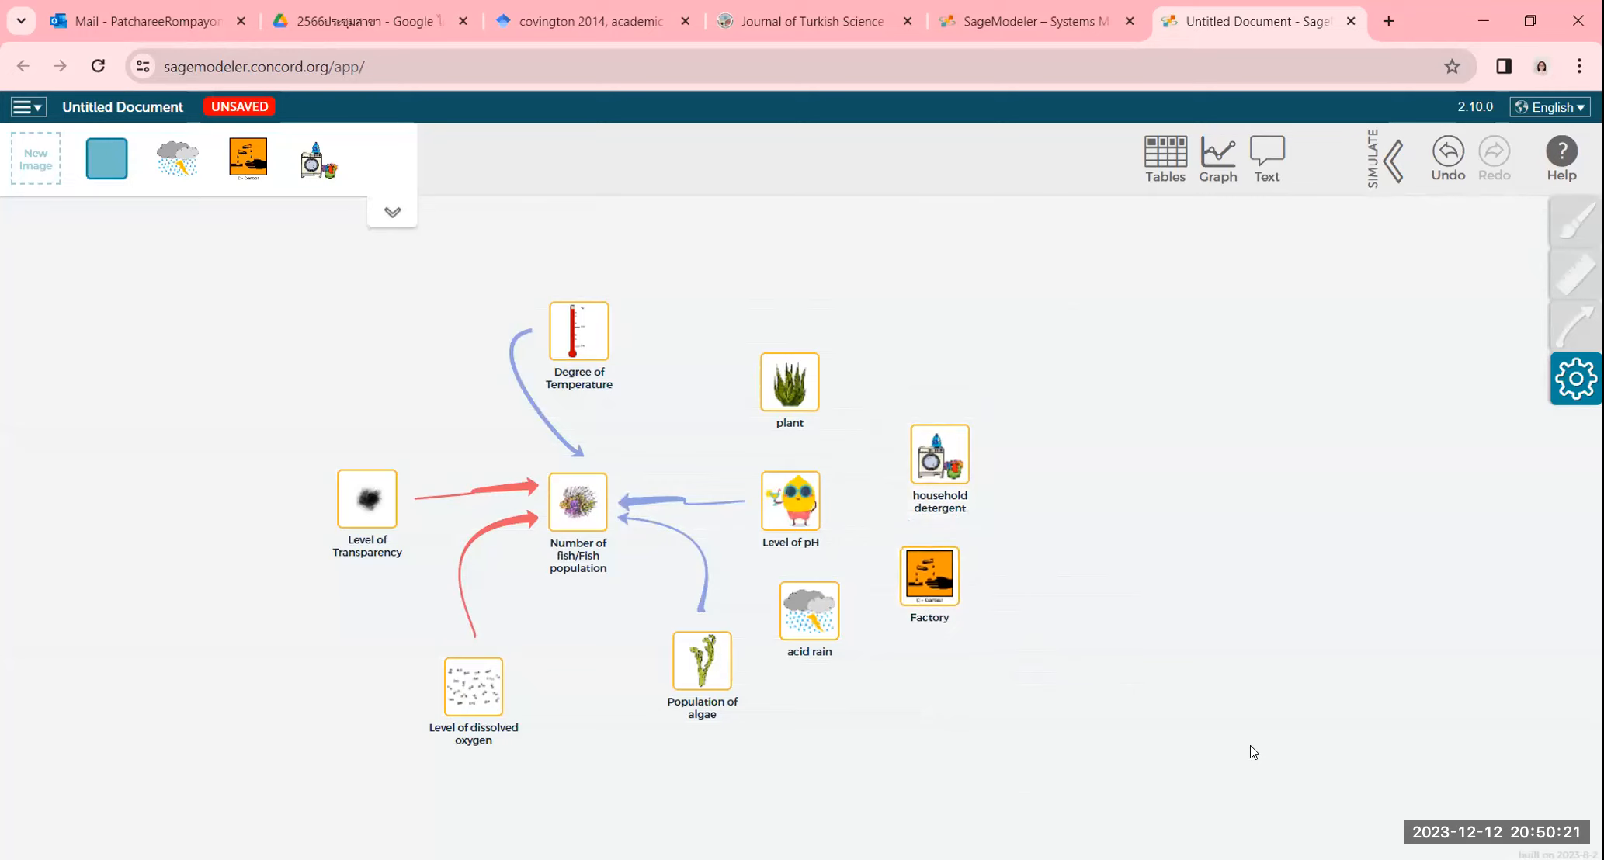
# - Draw relationship arrows from plant, household detergent, Factory and acid rain to Level of pH
pyautogui.click(791, 384)
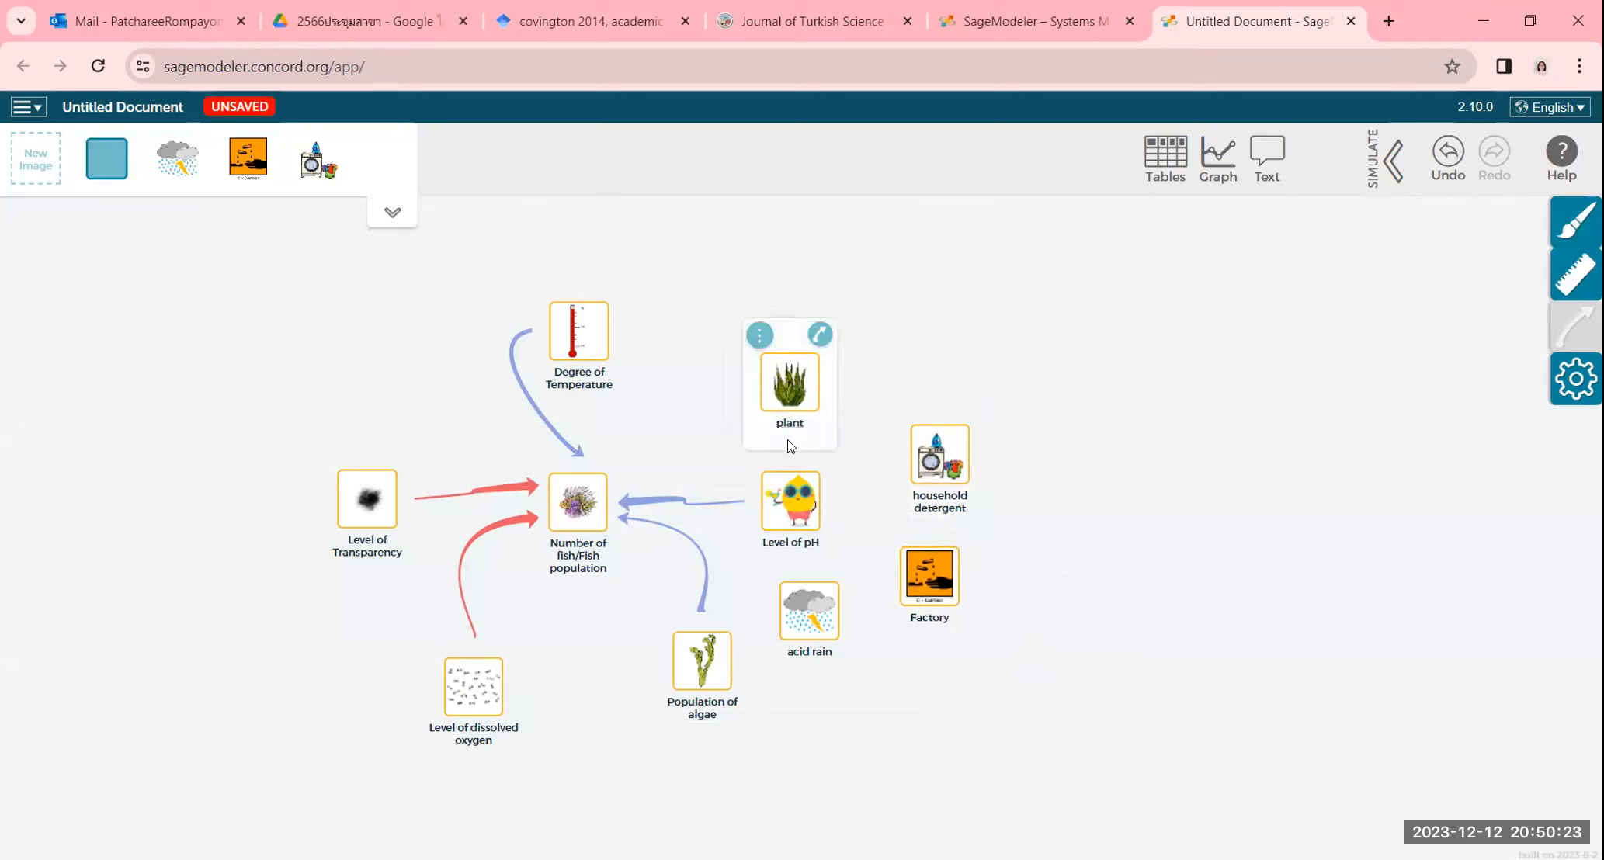
pyautogui.moveTo(820, 334); pyautogui.dragTo(793, 465)
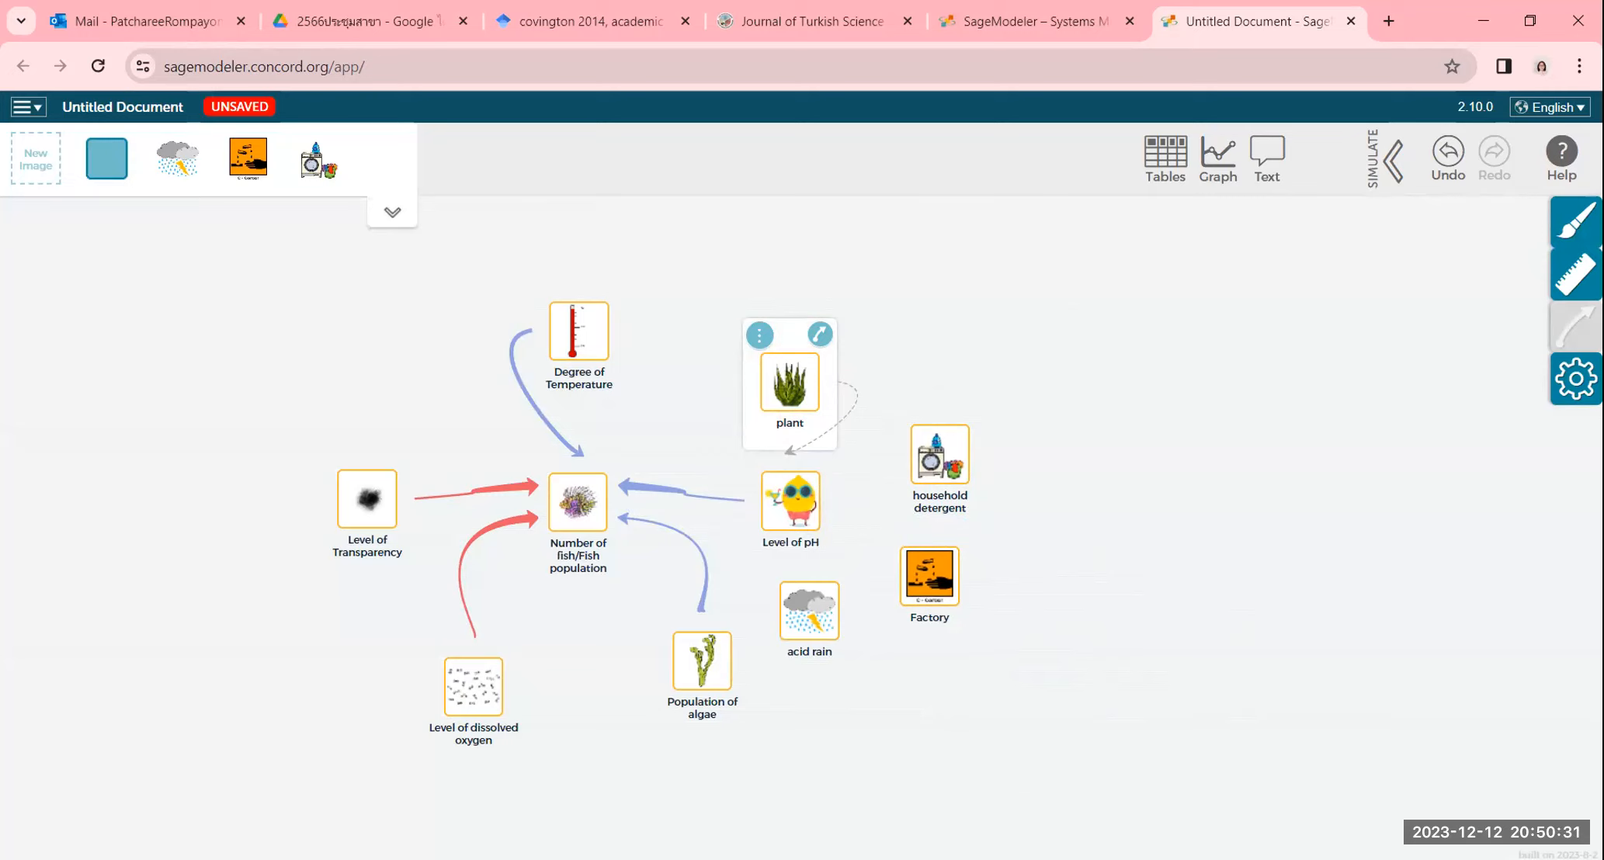
pyautogui.click(852, 421)
pyautogui.moveTo(972, 412); pyautogui.dragTo(831, 500)
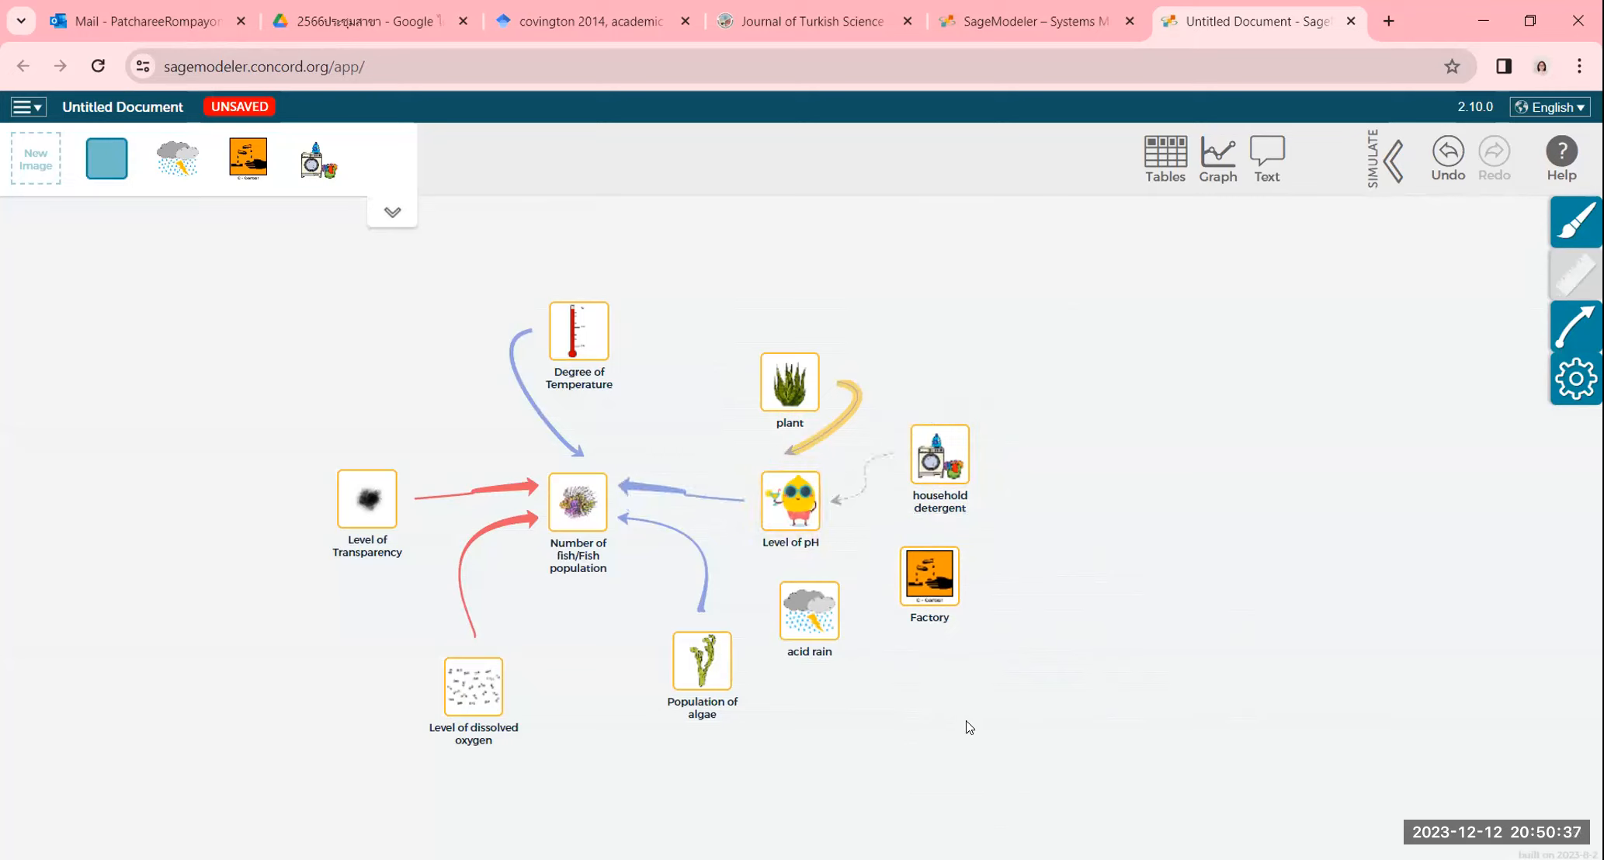
pyautogui.moveTo(960, 528); pyautogui.dragTo(795, 534)
pyautogui.click(1000, 83)
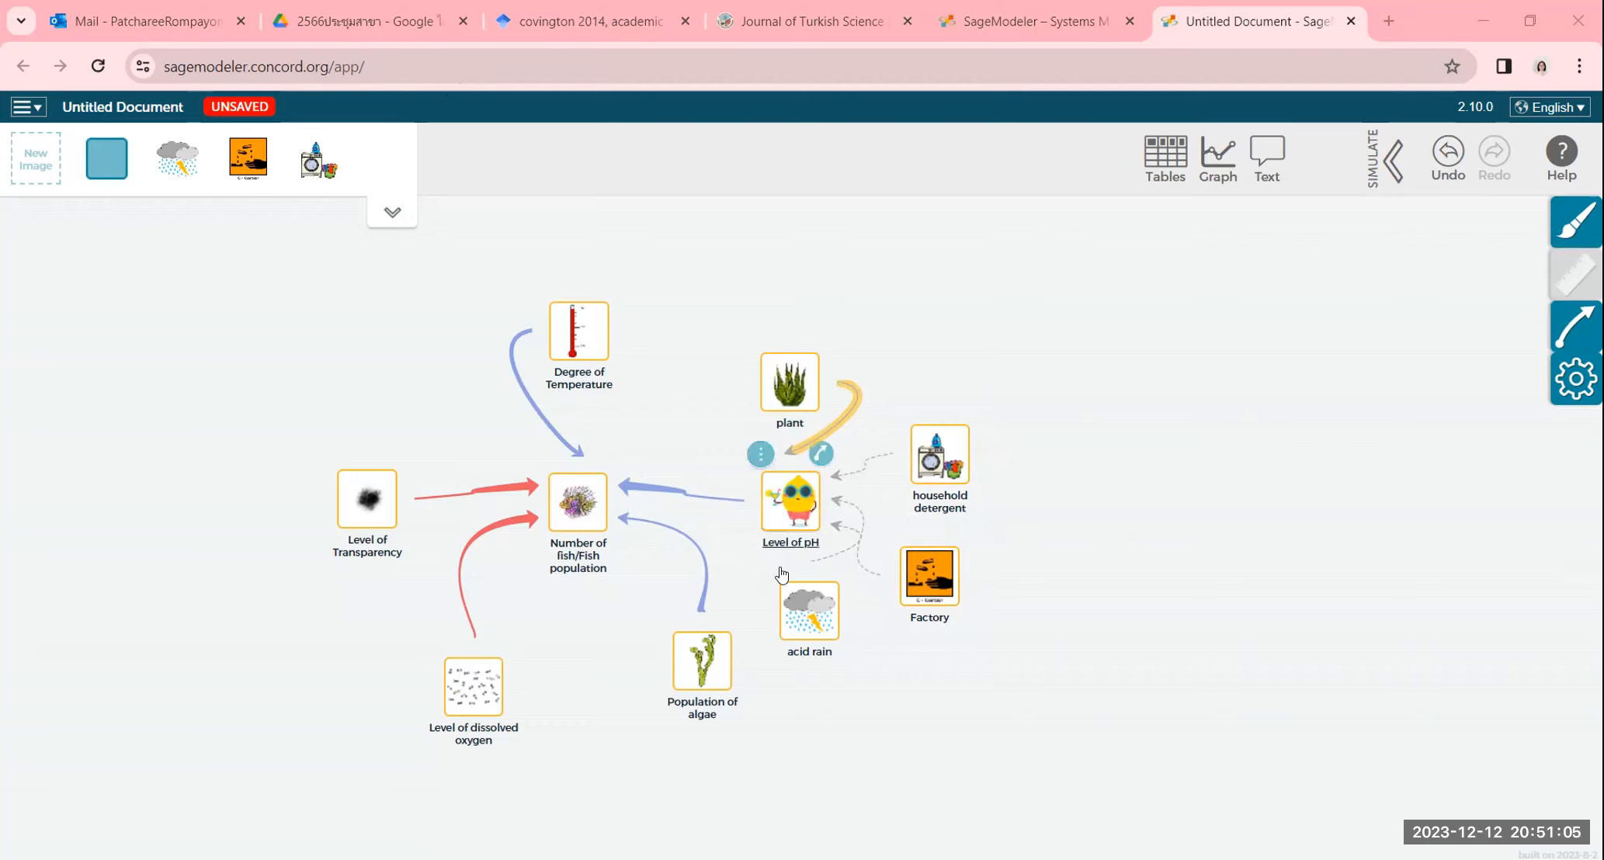
# - Turn on simulation mode and shift the Level of pH slider slightly below and above its middle value
pyautogui.moveTo(807, 547)
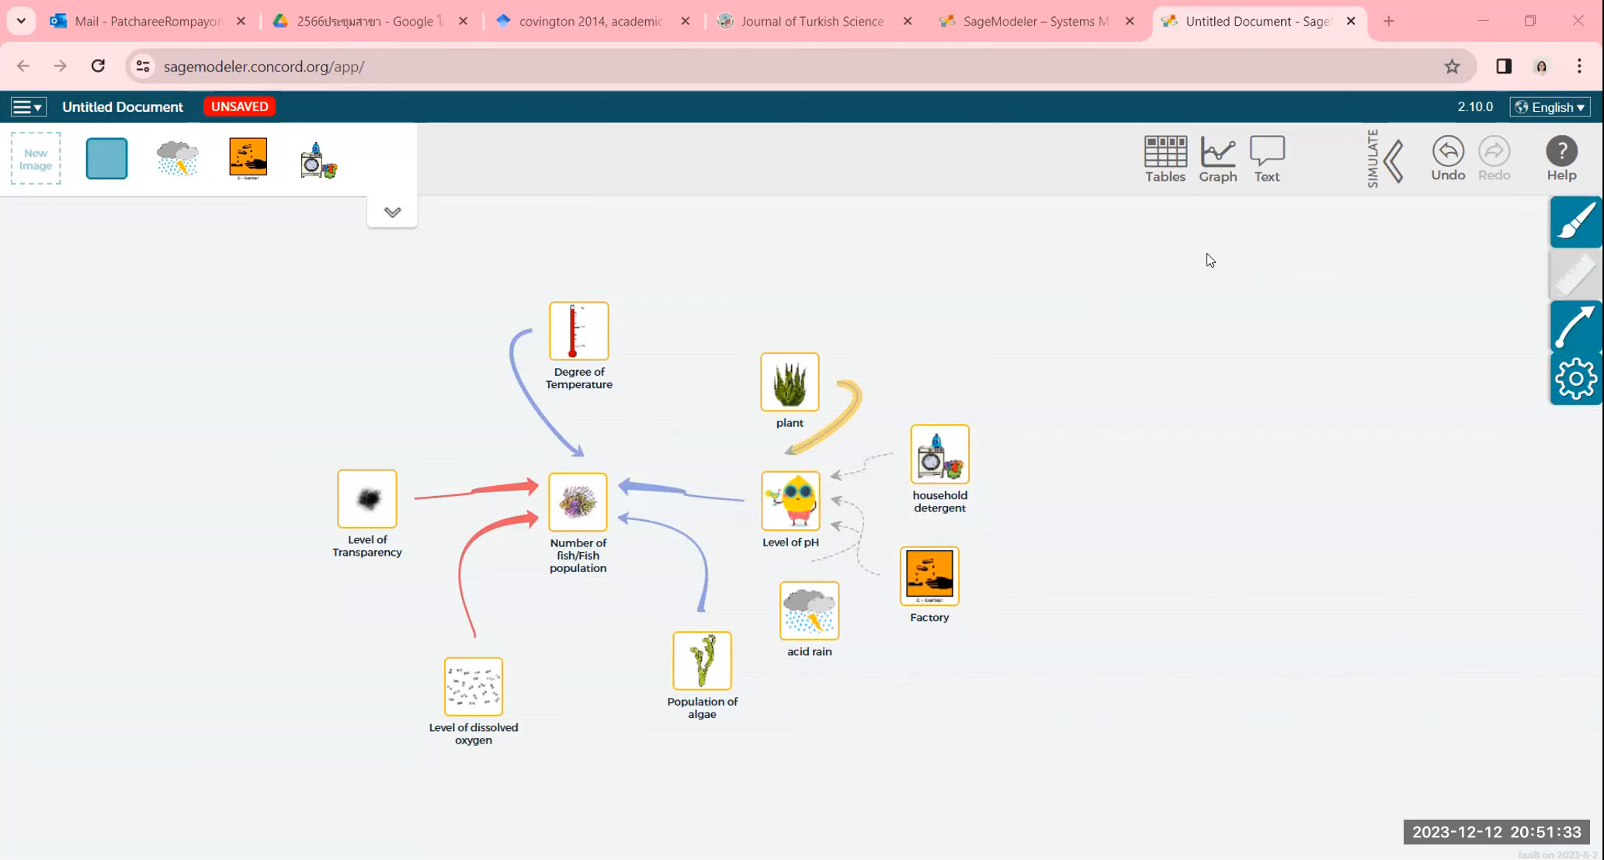
pyautogui.click(1388, 149)
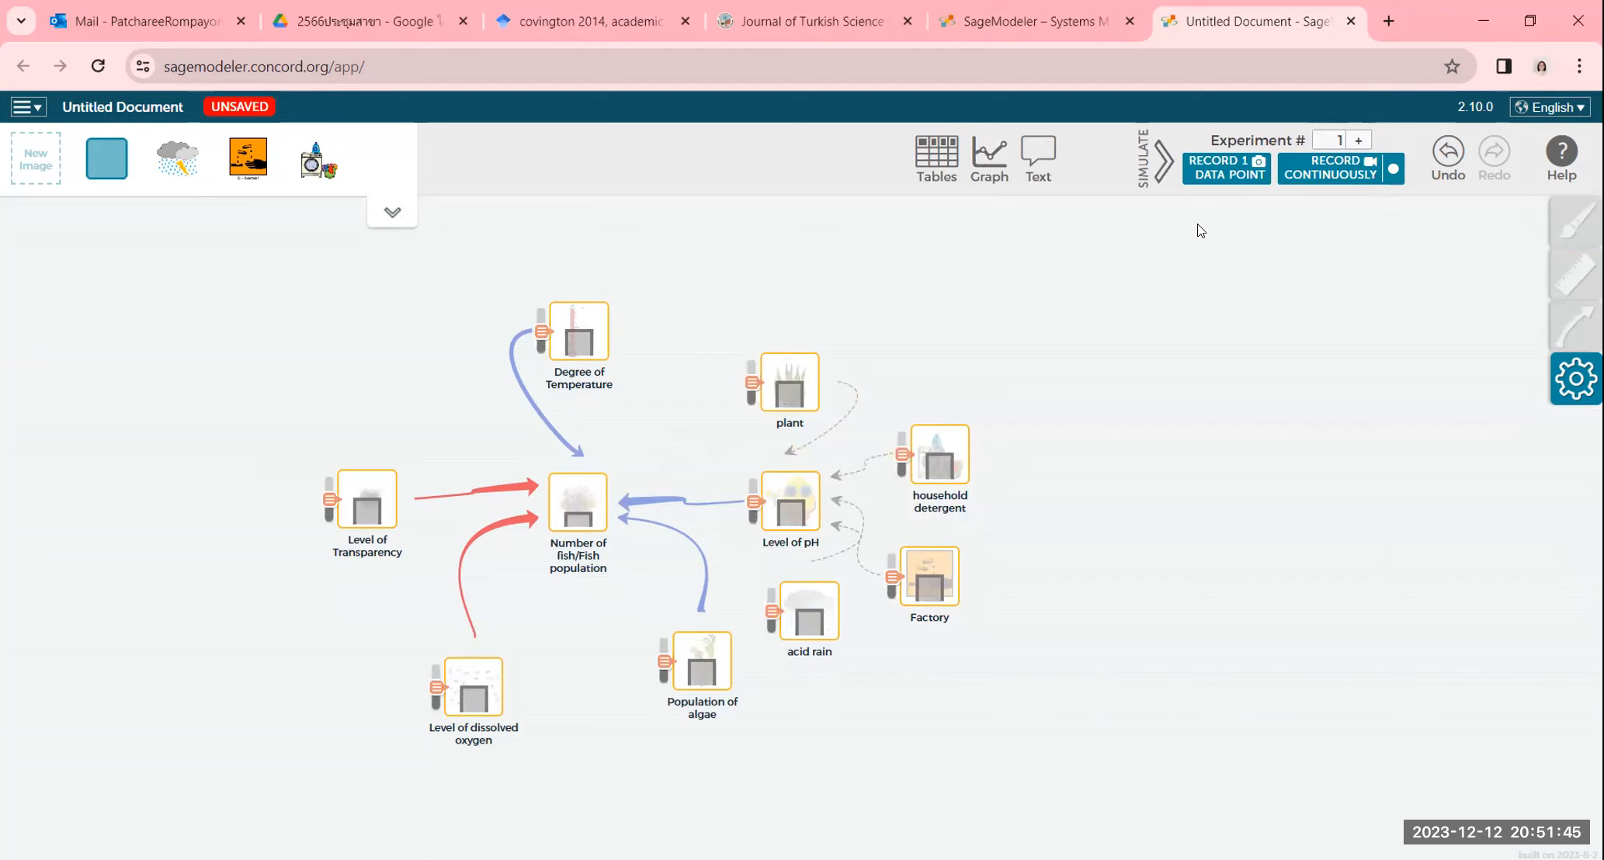
pyautogui.moveTo(741, 519)
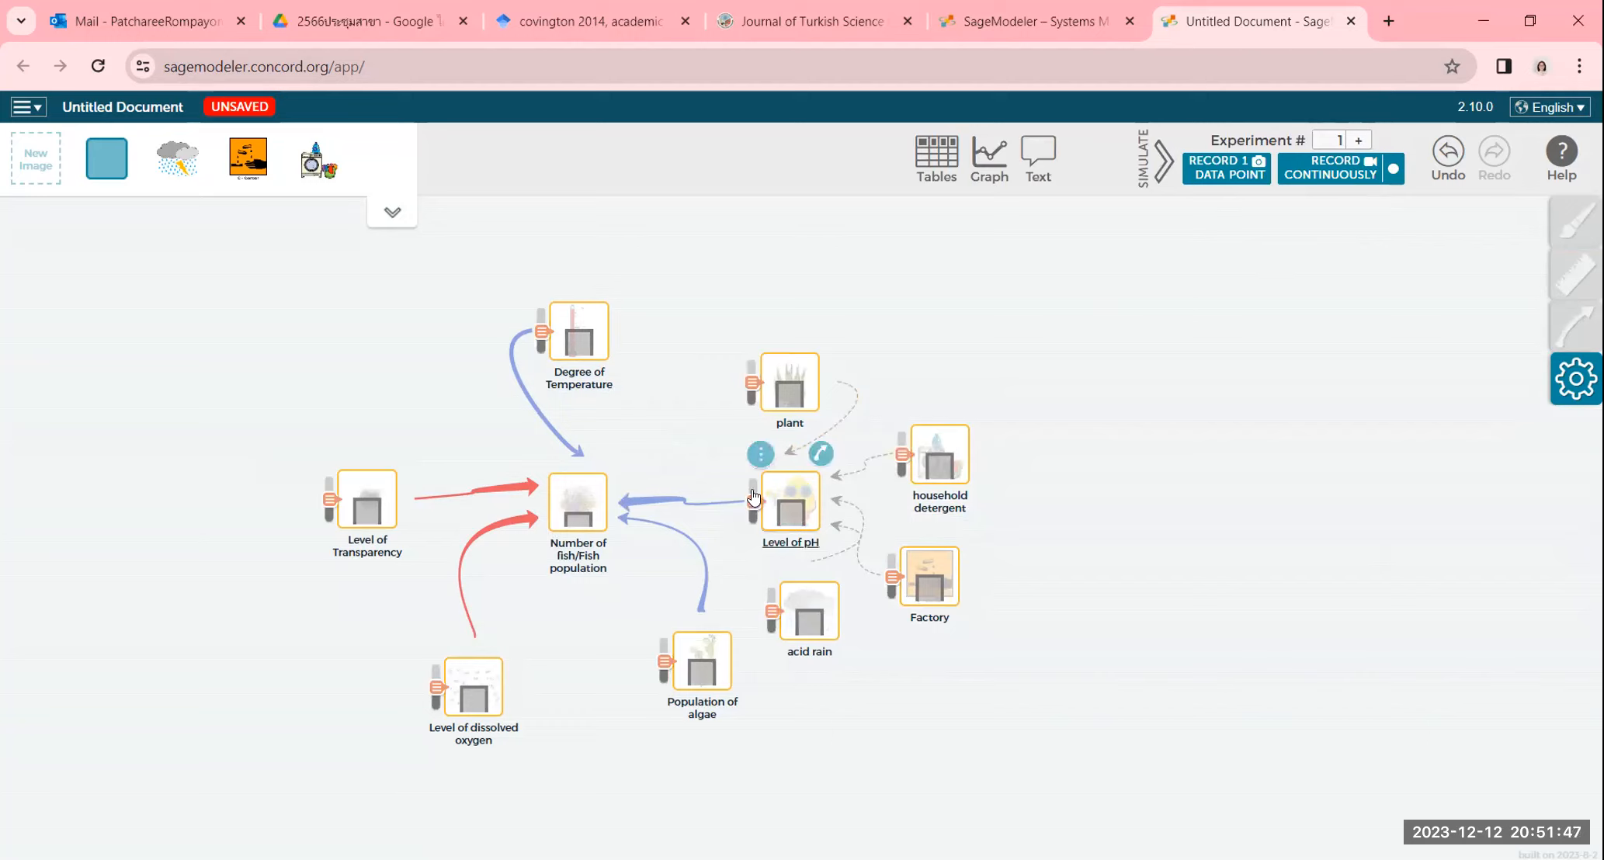
pyautogui.moveTo(753, 493); pyautogui.dragTo(757, 510)
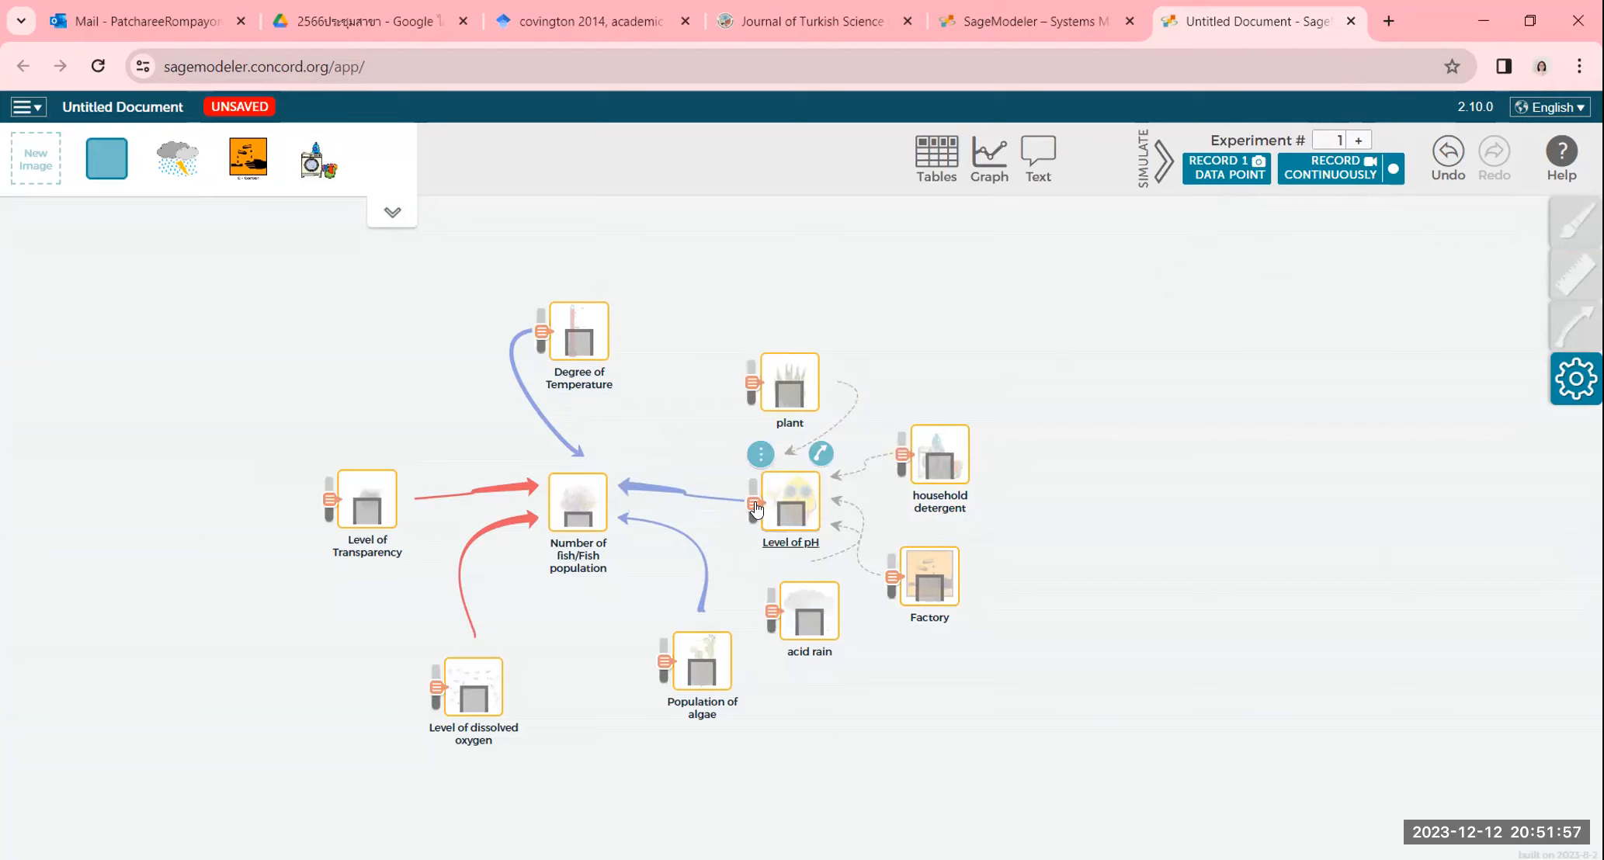
pyautogui.moveTo(757, 510)
pyautogui.mouseDown()
pyautogui.moveTo(757, 497)
pyautogui.moveTo(756, 514)
pyautogui.mouseUp()
pyautogui.moveTo(754, 510); pyautogui.dragTo(753, 503)
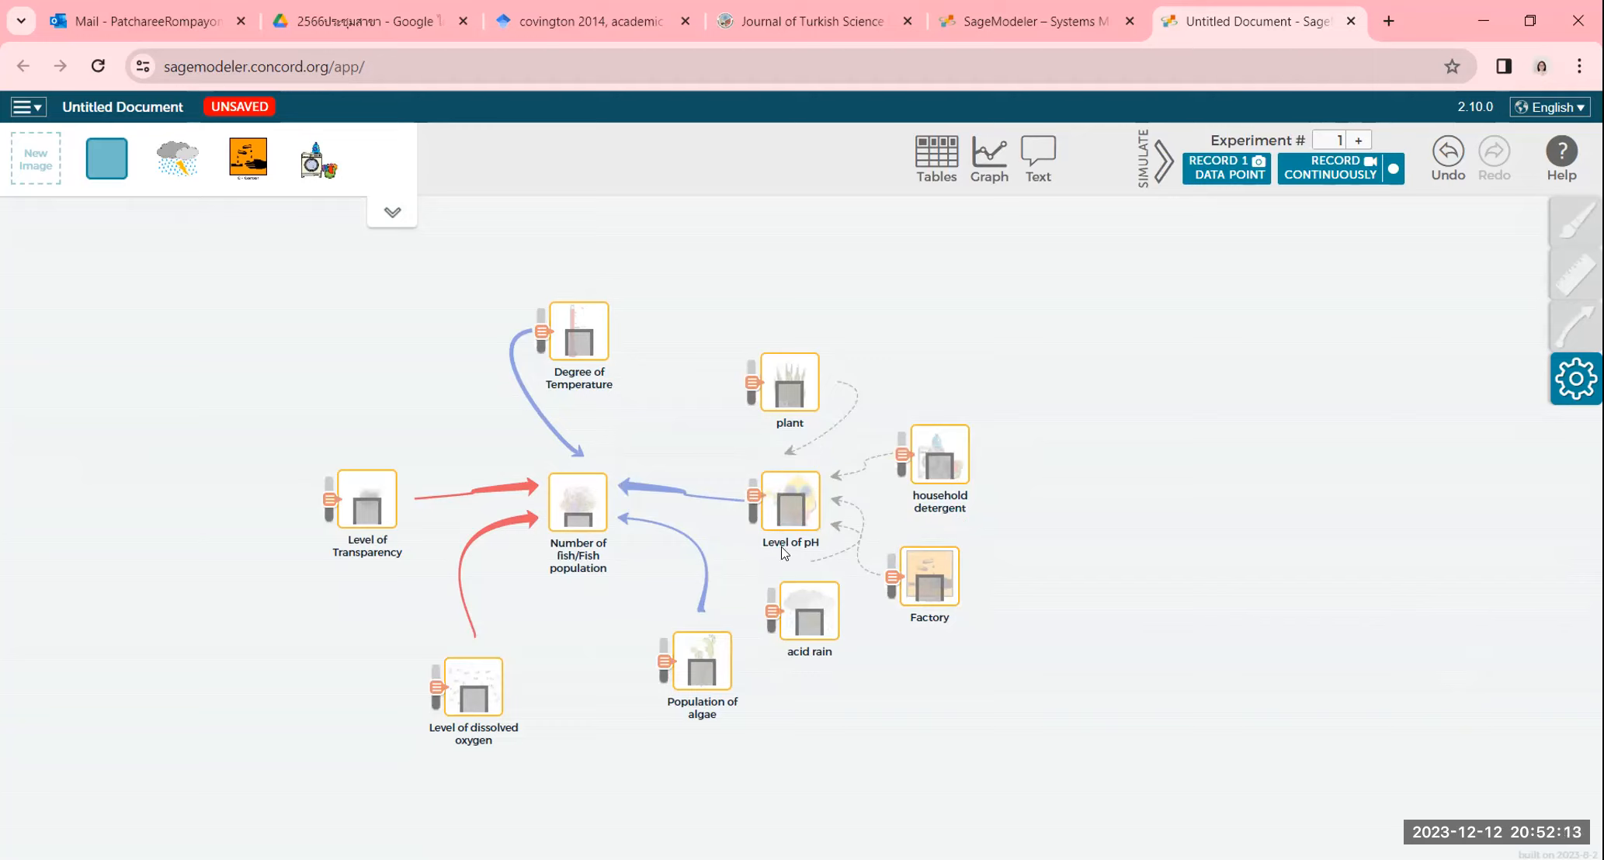
pyautogui.moveTo(772, 524)
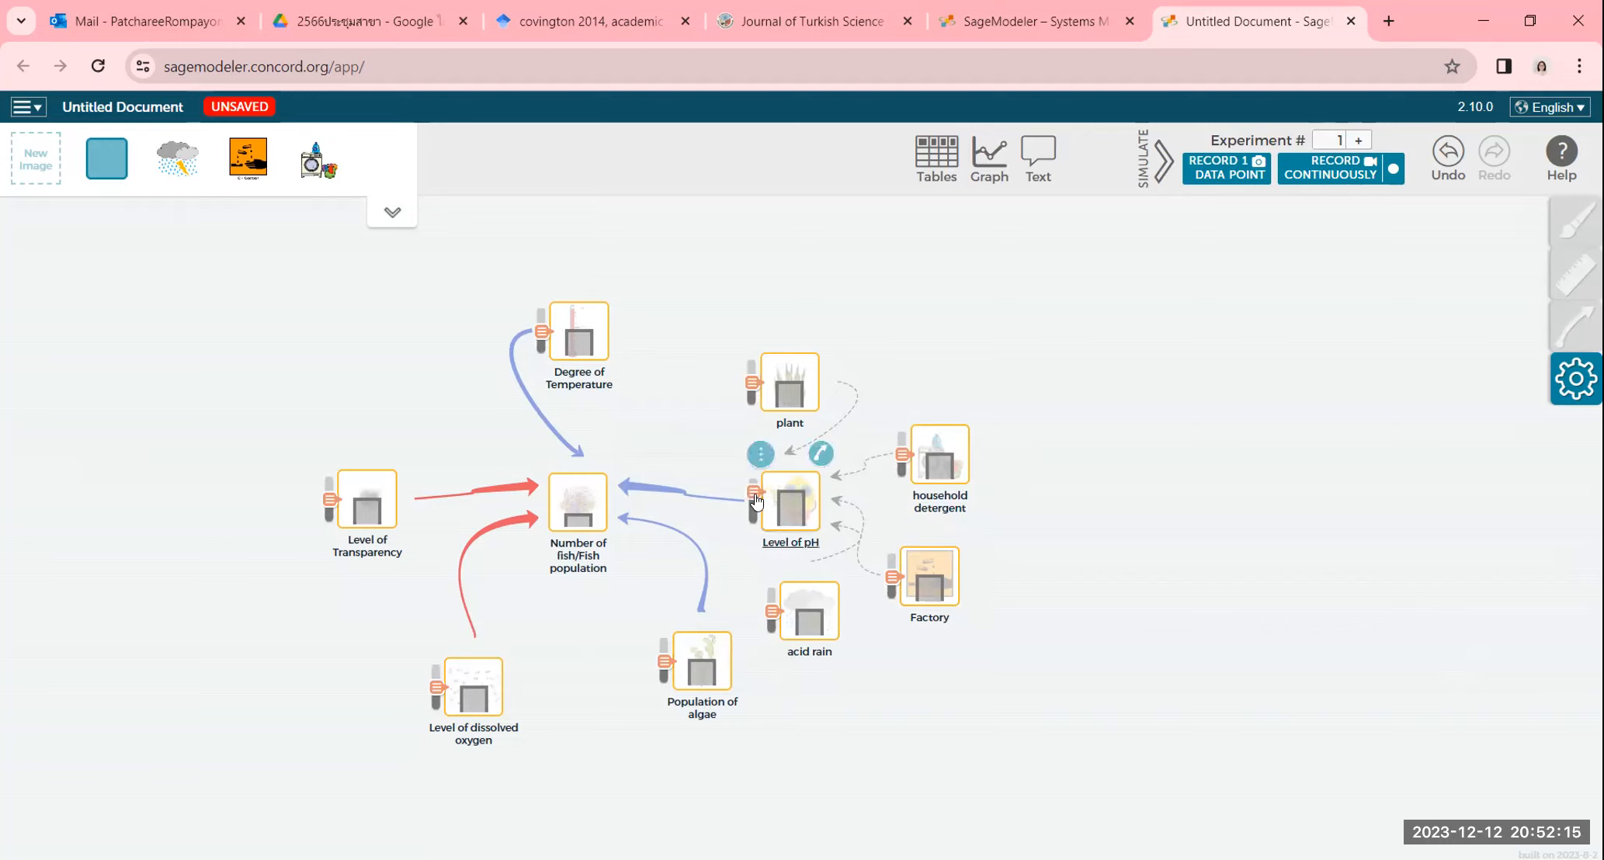
pyautogui.moveTo(755, 503); pyautogui.dragTo(759, 491)
# - Lower the simulated Level of pH to its minimum and raise it to its maximum to test the fish population's response
pyautogui.moveTo(759, 488)
pyautogui.mouseDown()
pyautogui.moveTo(759, 520)
pyautogui.moveTo(760, 495)
pyautogui.mouseUp()
pyautogui.moveTo(750, 495); pyautogui.dragTo(751, 515)
pyautogui.moveTo(751, 515); pyautogui.dragTo(751, 528)
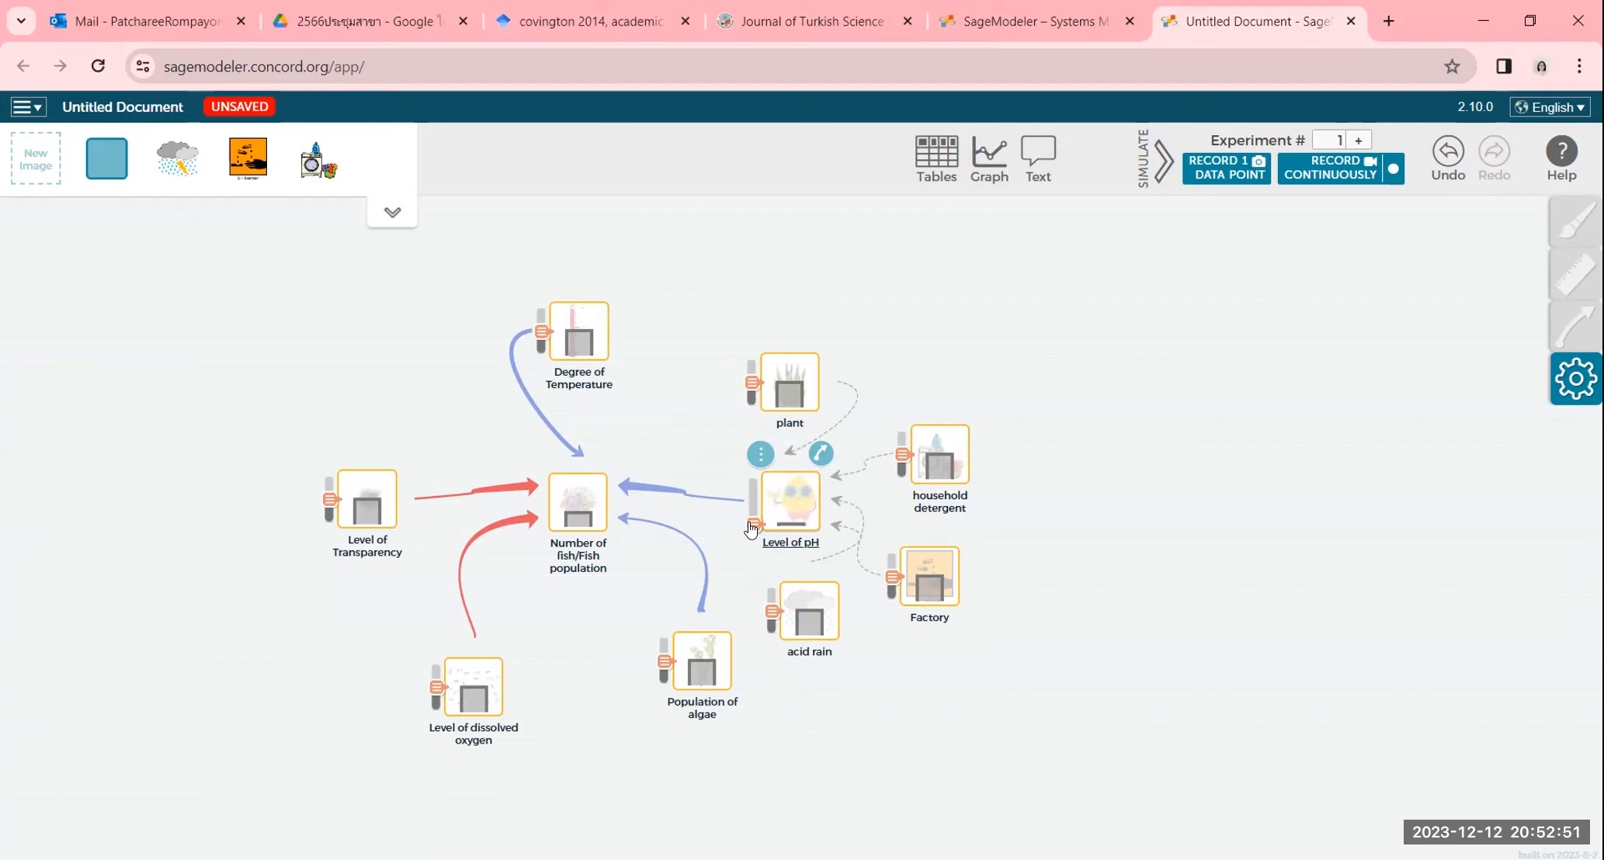
pyautogui.moveTo(750, 529); pyautogui.dragTo(750, 487)
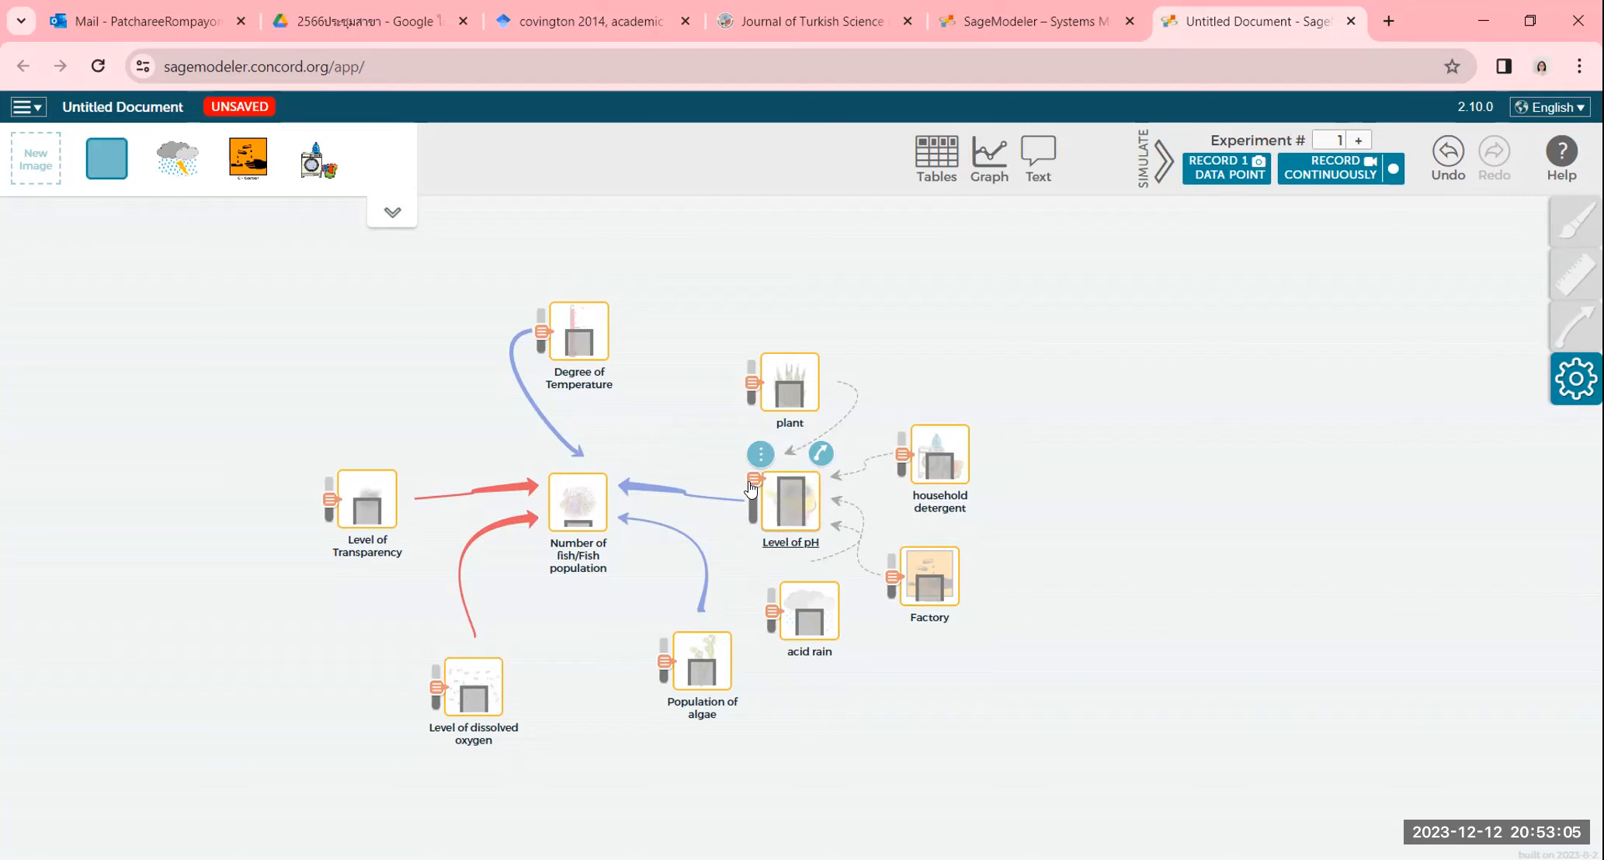
# - Open the relationship settings of the arrow from Level of pH to Number of fish/Fish population
pyautogui.click(677, 488)
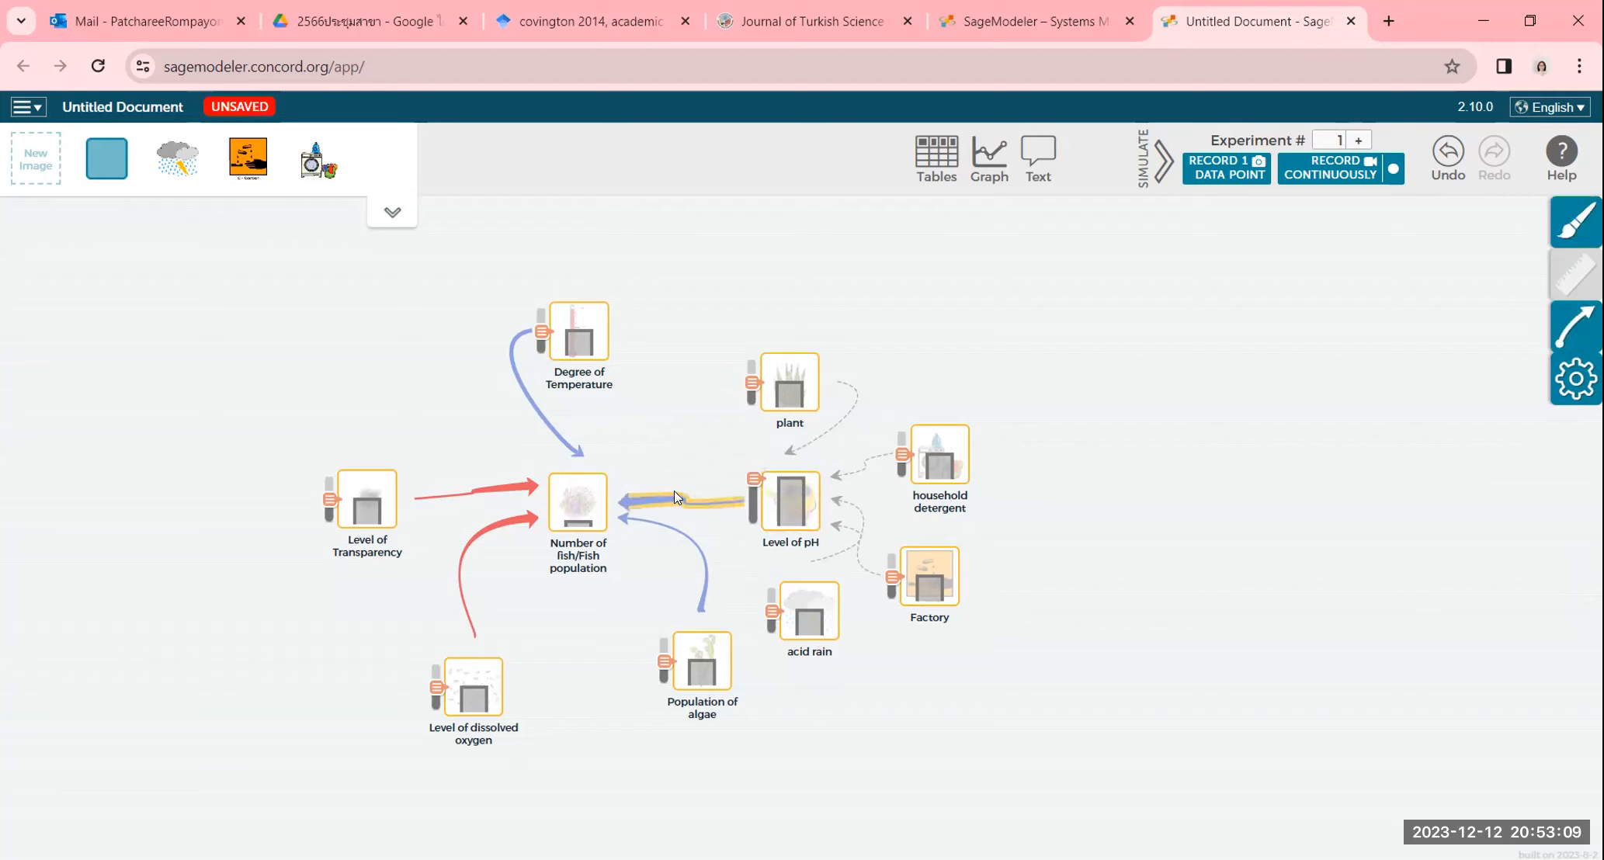
pyautogui.click(1558, 336)
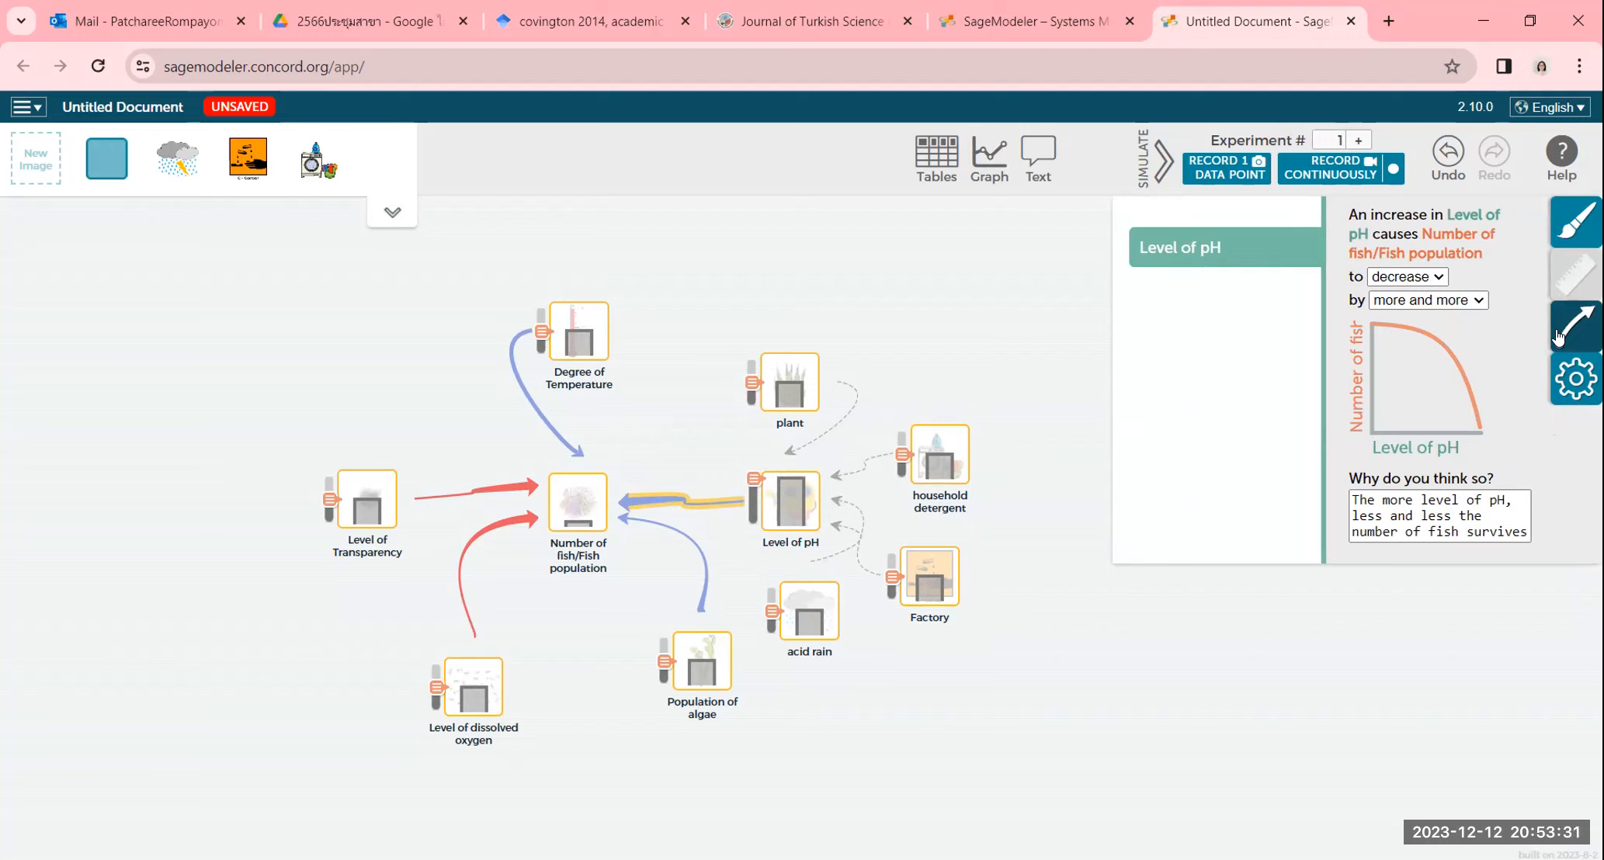
# - Vary the simulated Level of dissolved oxygen, raising it to its maximum
pyautogui.moveTo(701, 709)
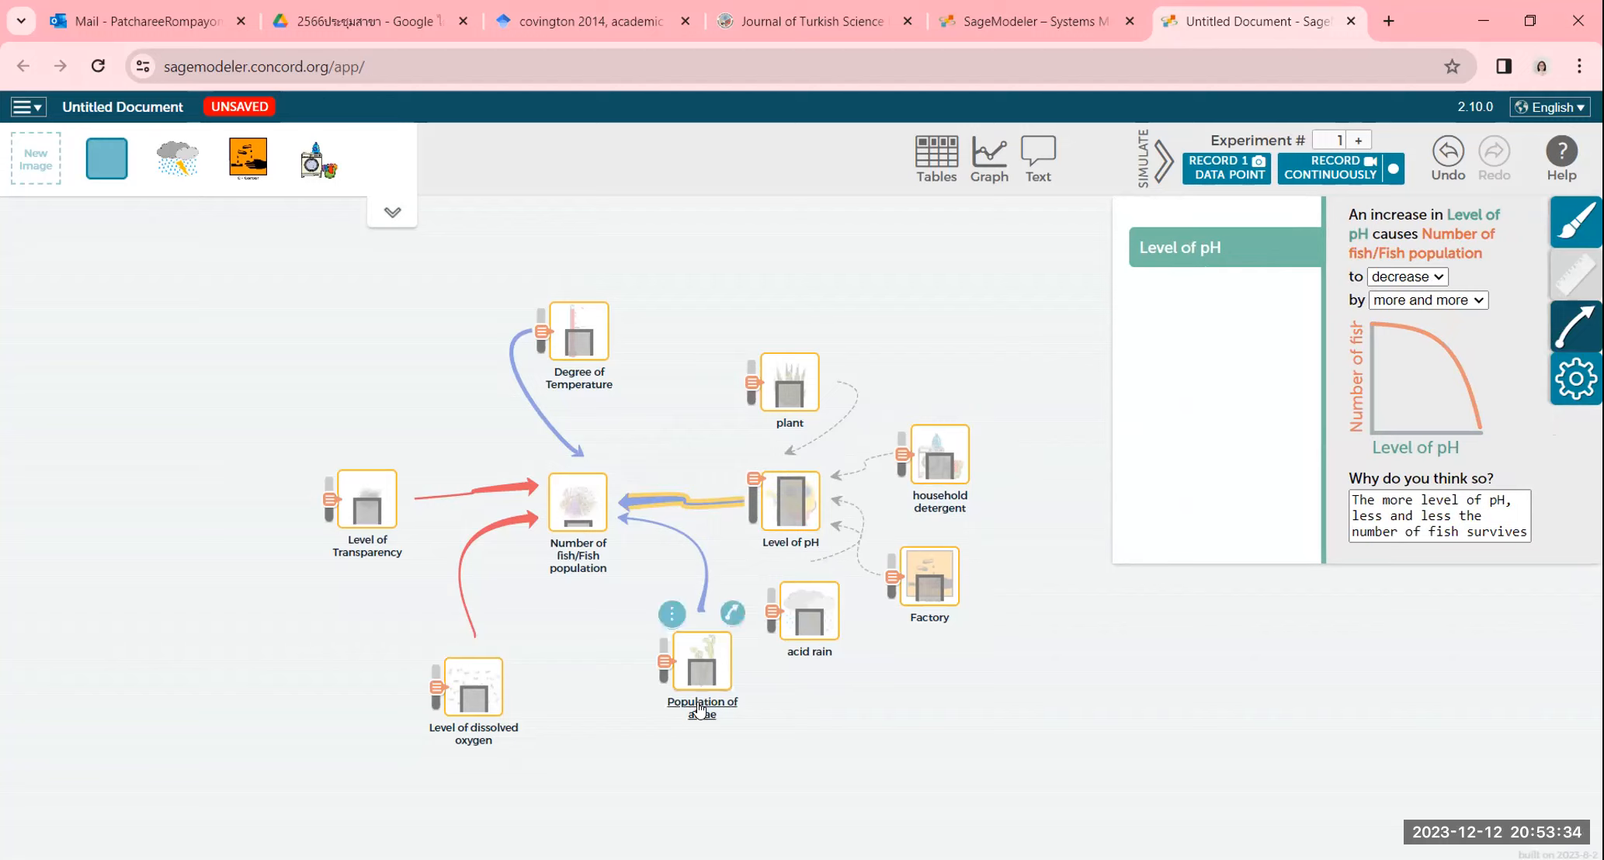
pyautogui.moveTo(473, 736)
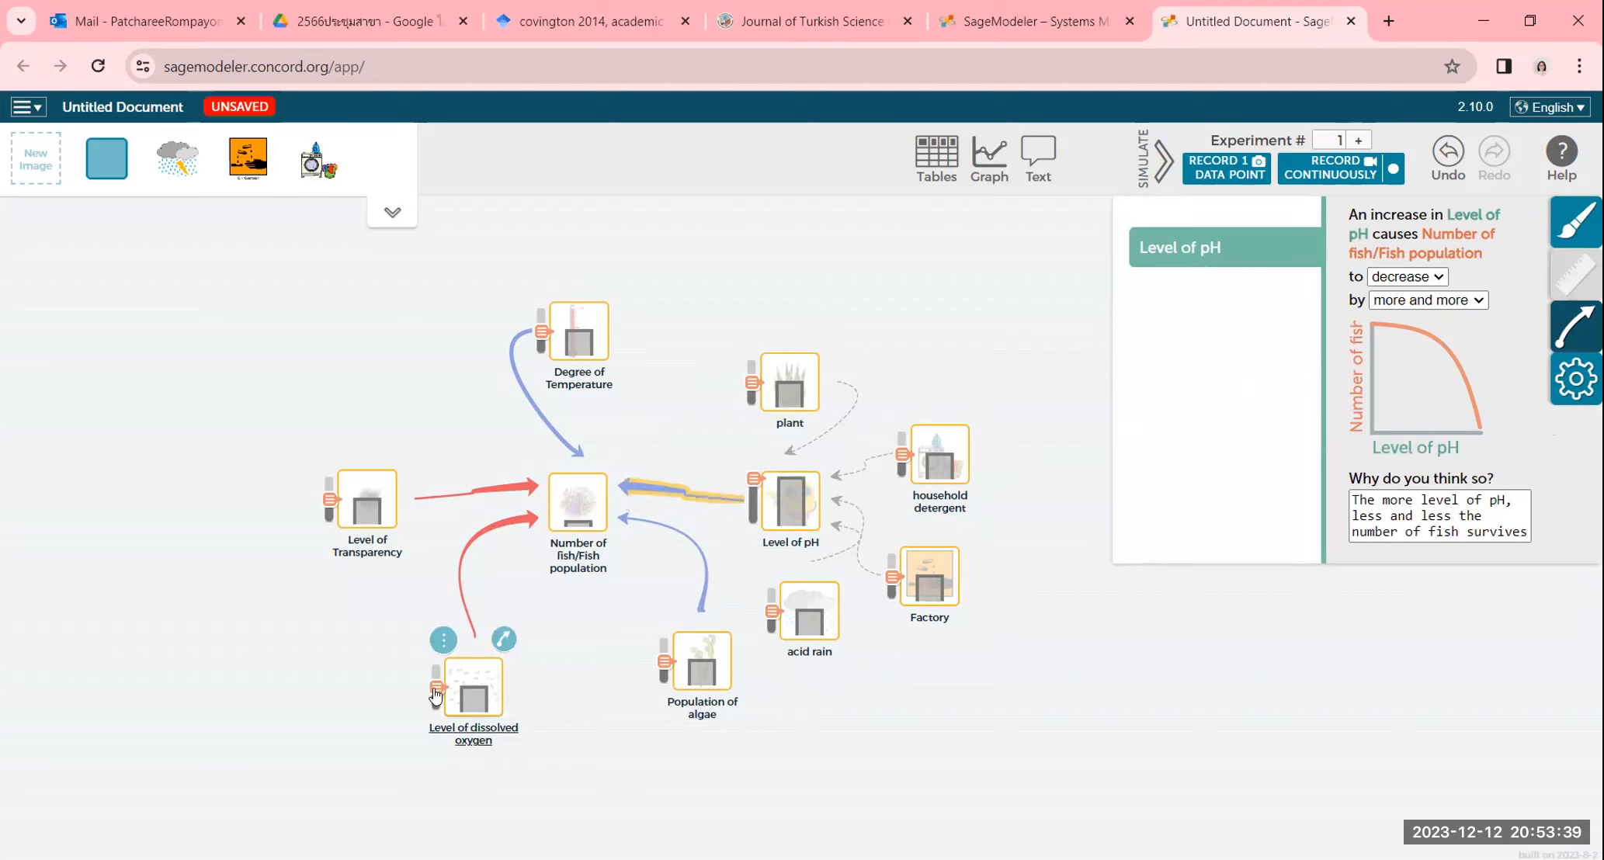
pyautogui.moveTo(434, 693)
pyautogui.mouseDown()
pyautogui.moveTo(436, 708)
pyautogui.moveTo(432, 676)
pyautogui.mouseUp()
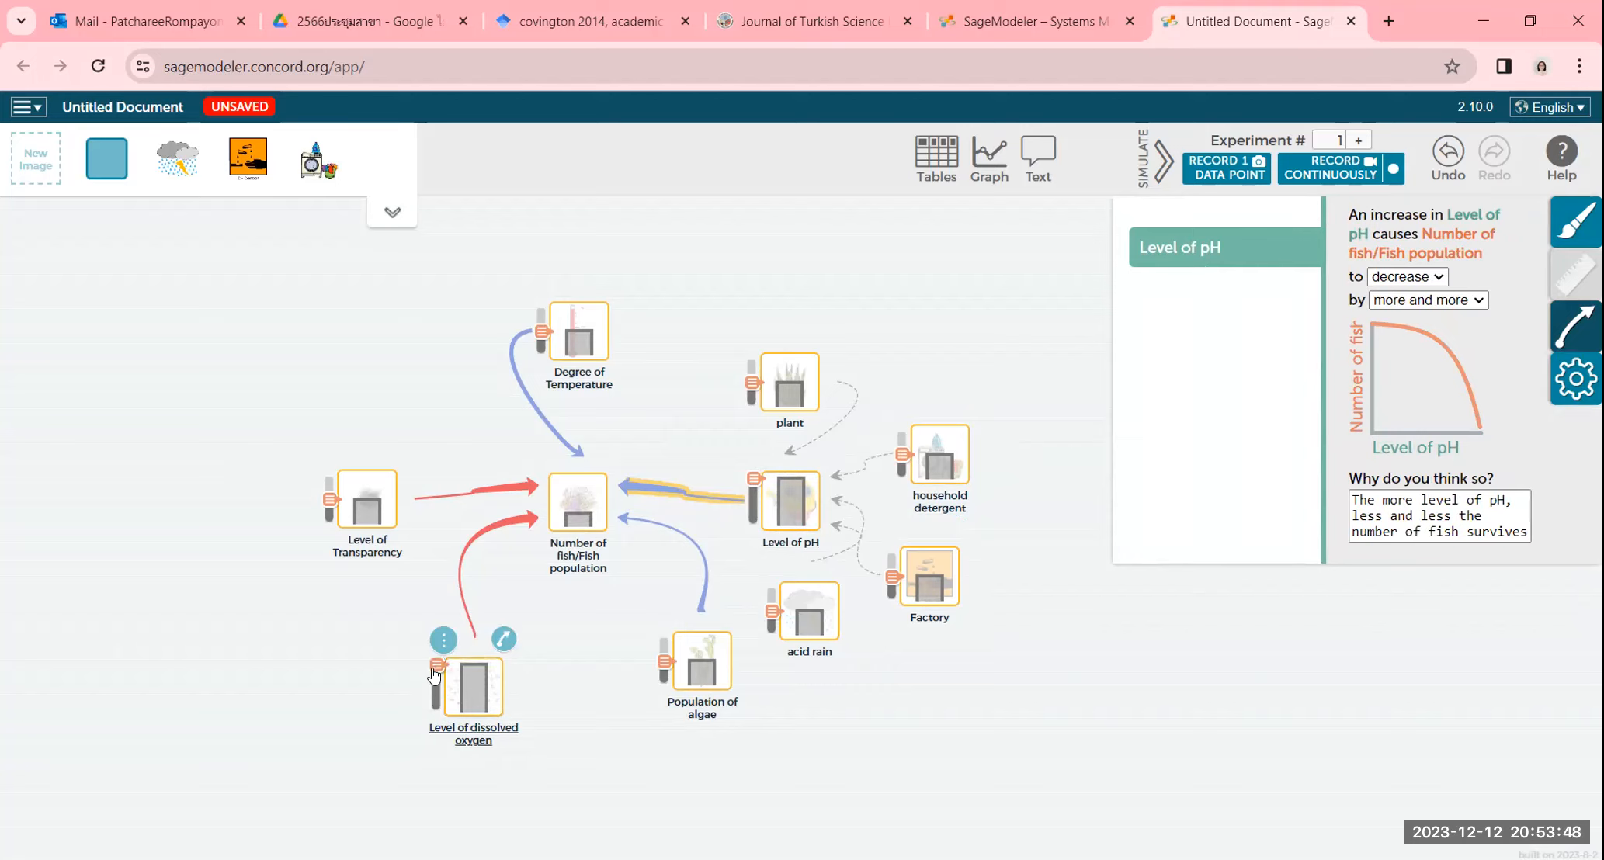
pyautogui.moveTo(435, 677); pyautogui.dragTo(427, 685)
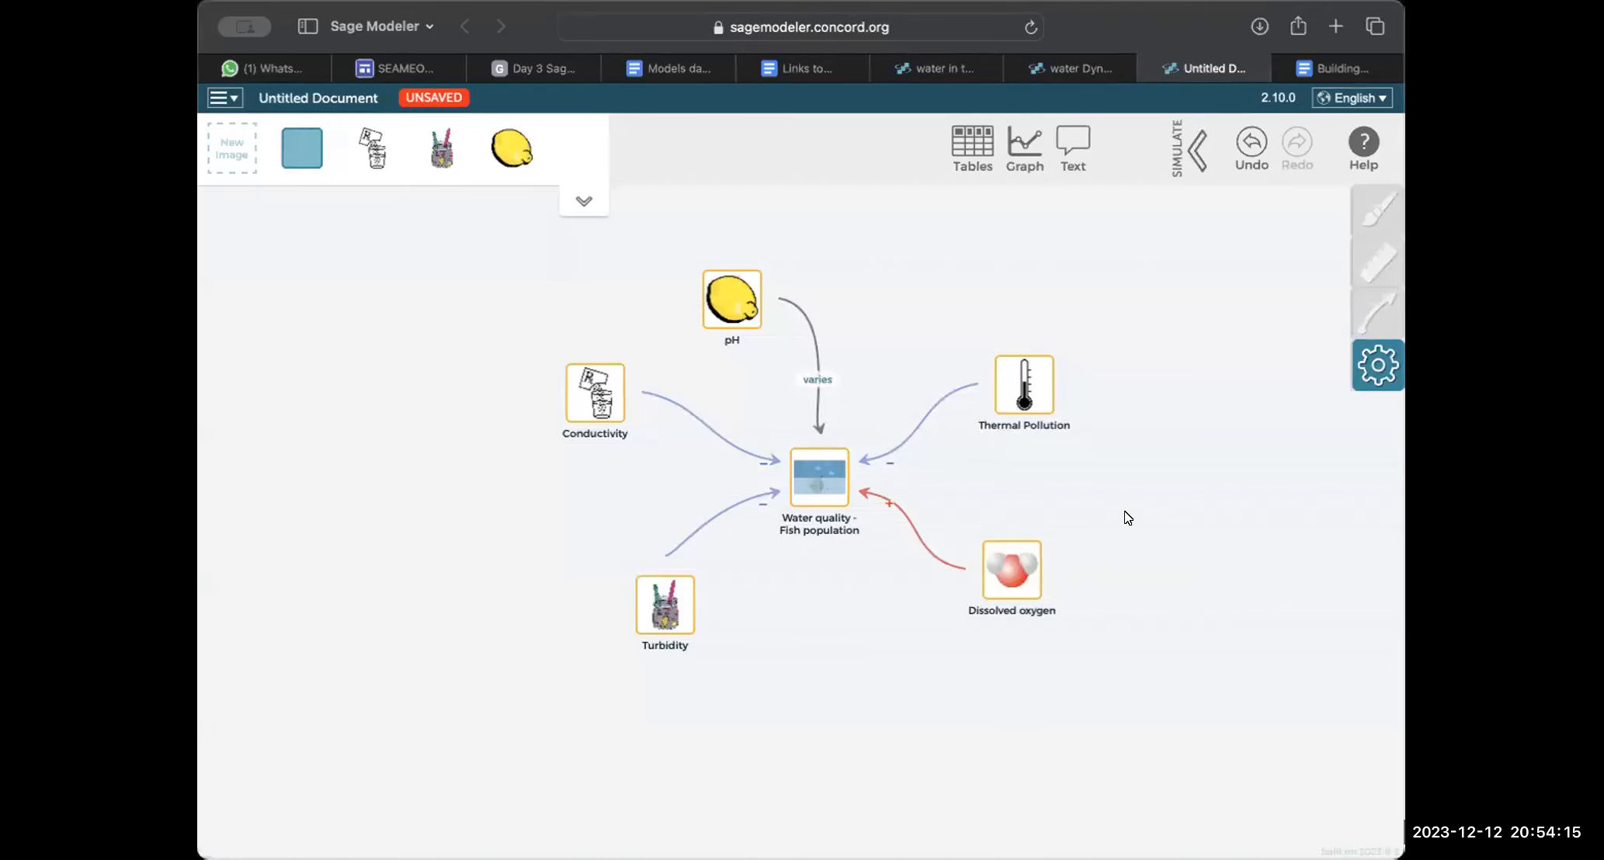
# - In the Water quality - Fish population model, open the central variable's relationship settings to examine how pH affects it
pyautogui.moveTo(792, 485)
pyautogui.moveTo(655, 618)
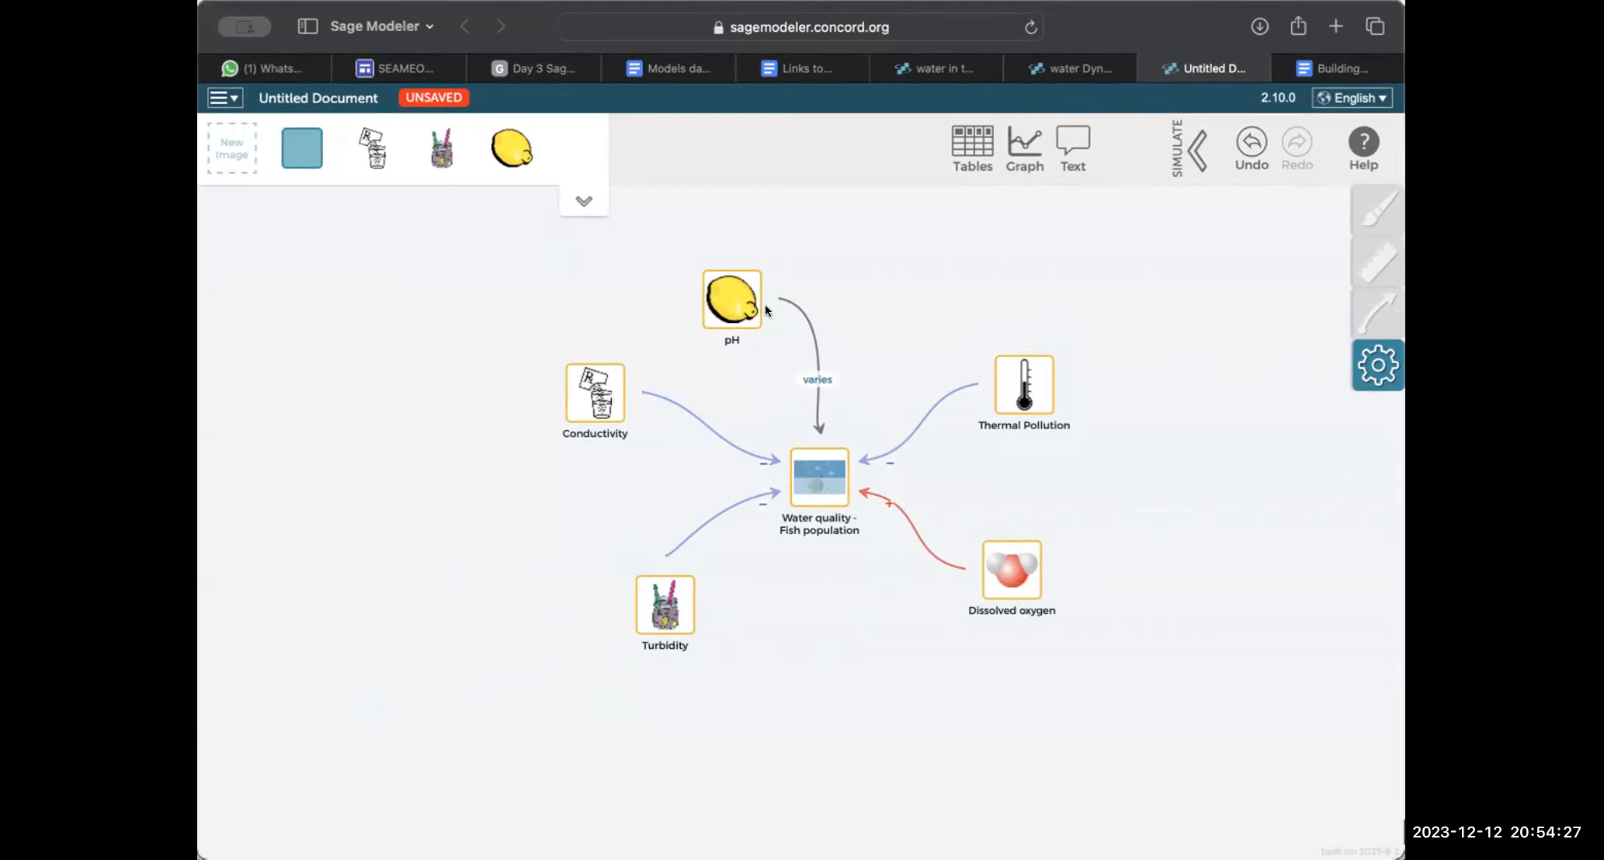
pyautogui.moveTo(720, 307)
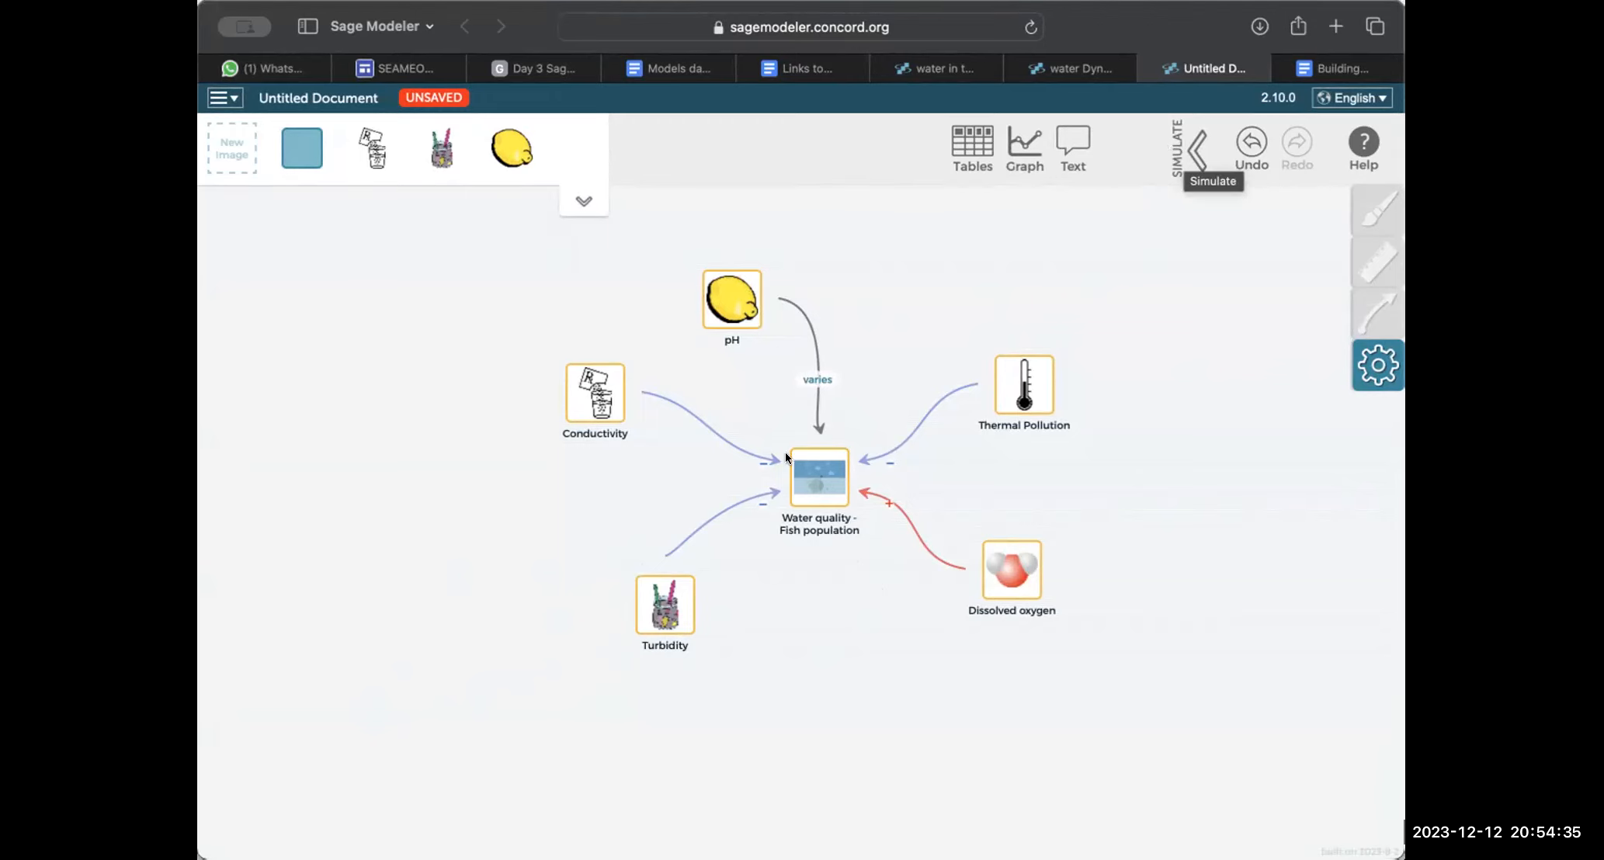
pyautogui.click(714, 305)
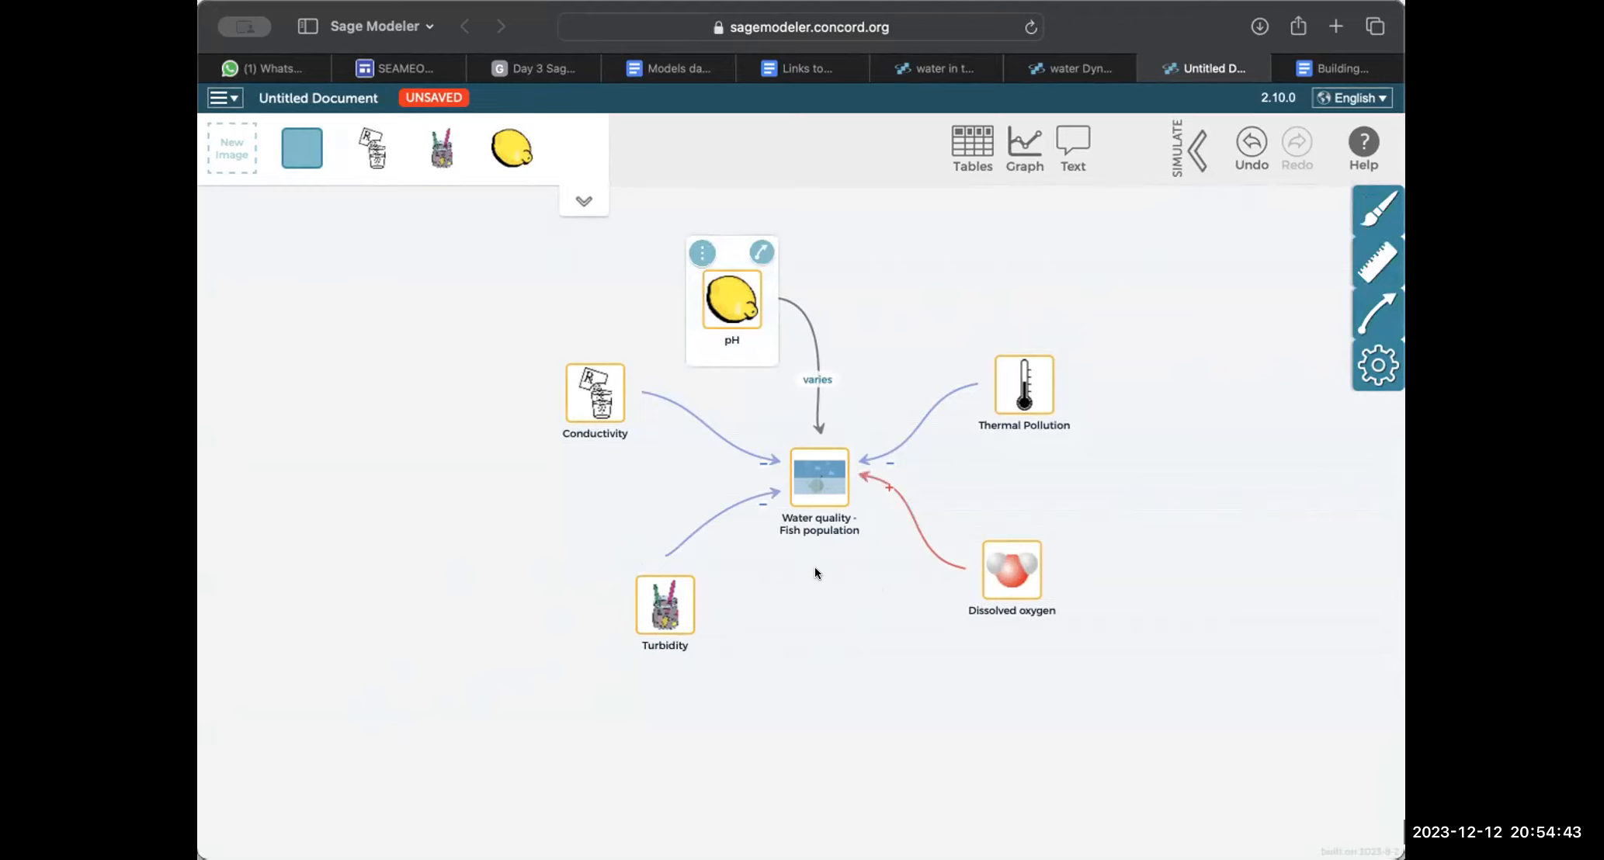
pyautogui.click(808, 451)
pyautogui.click(1378, 312)
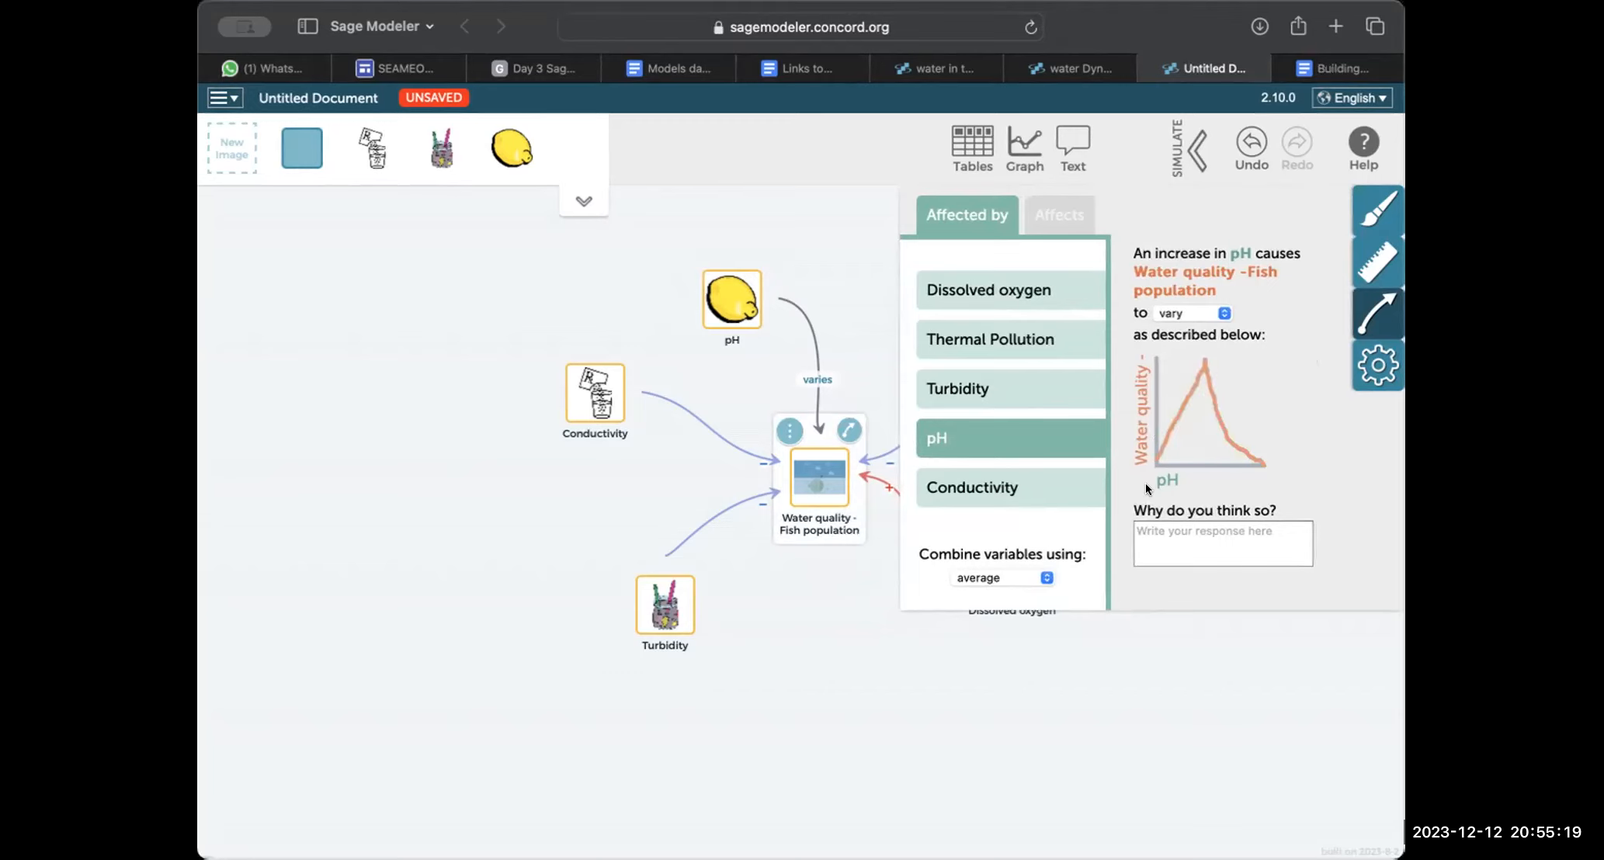
# - Start the simulation and test the pH variable at its minimum and maximum, finishing near the middle of its range
pyautogui.click(1169, 152)
pyautogui.click(845, 265)
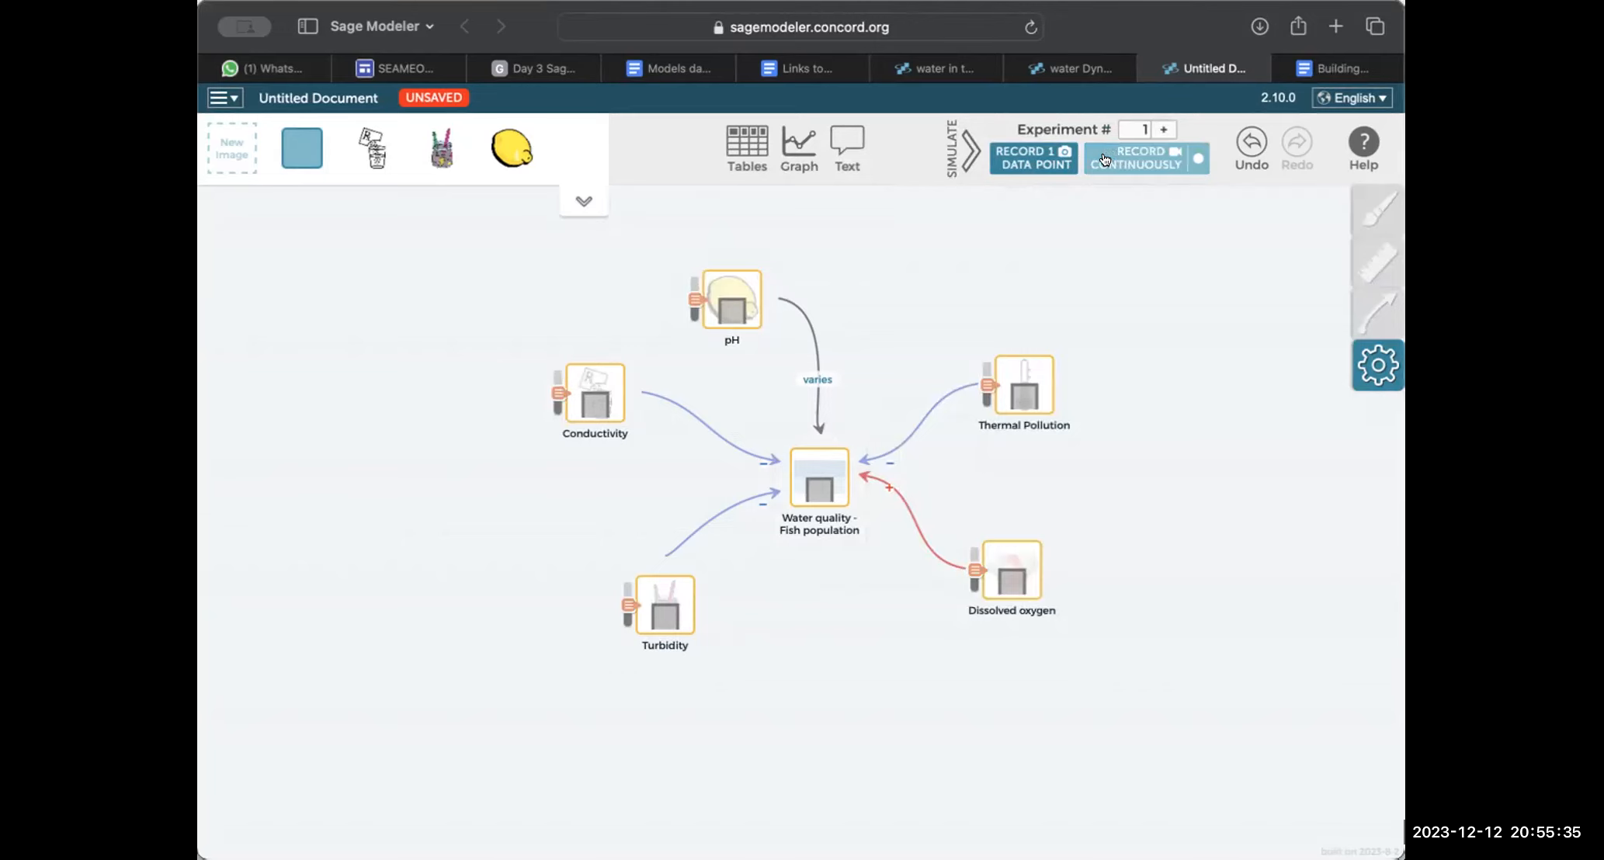
pyautogui.moveTo(688, 292)
pyautogui.moveTo(688, 295)
pyautogui.mouseDown()
pyautogui.moveTo(687, 281)
pyautogui.moveTo(686, 301)
pyautogui.mouseUp()
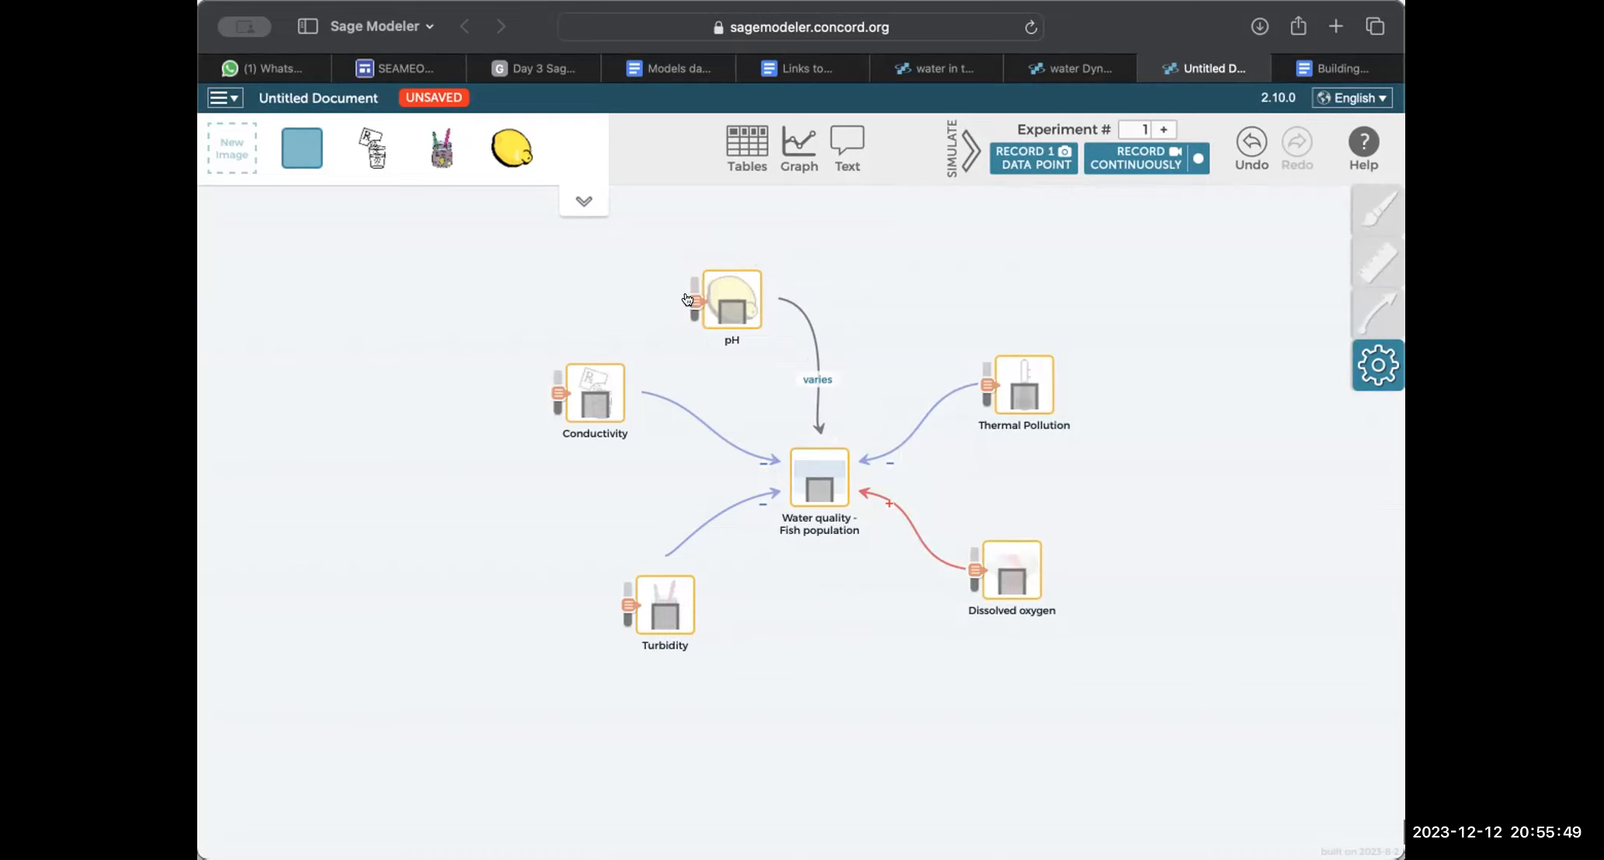
pyautogui.moveTo(687, 299); pyautogui.dragTo(693, 325)
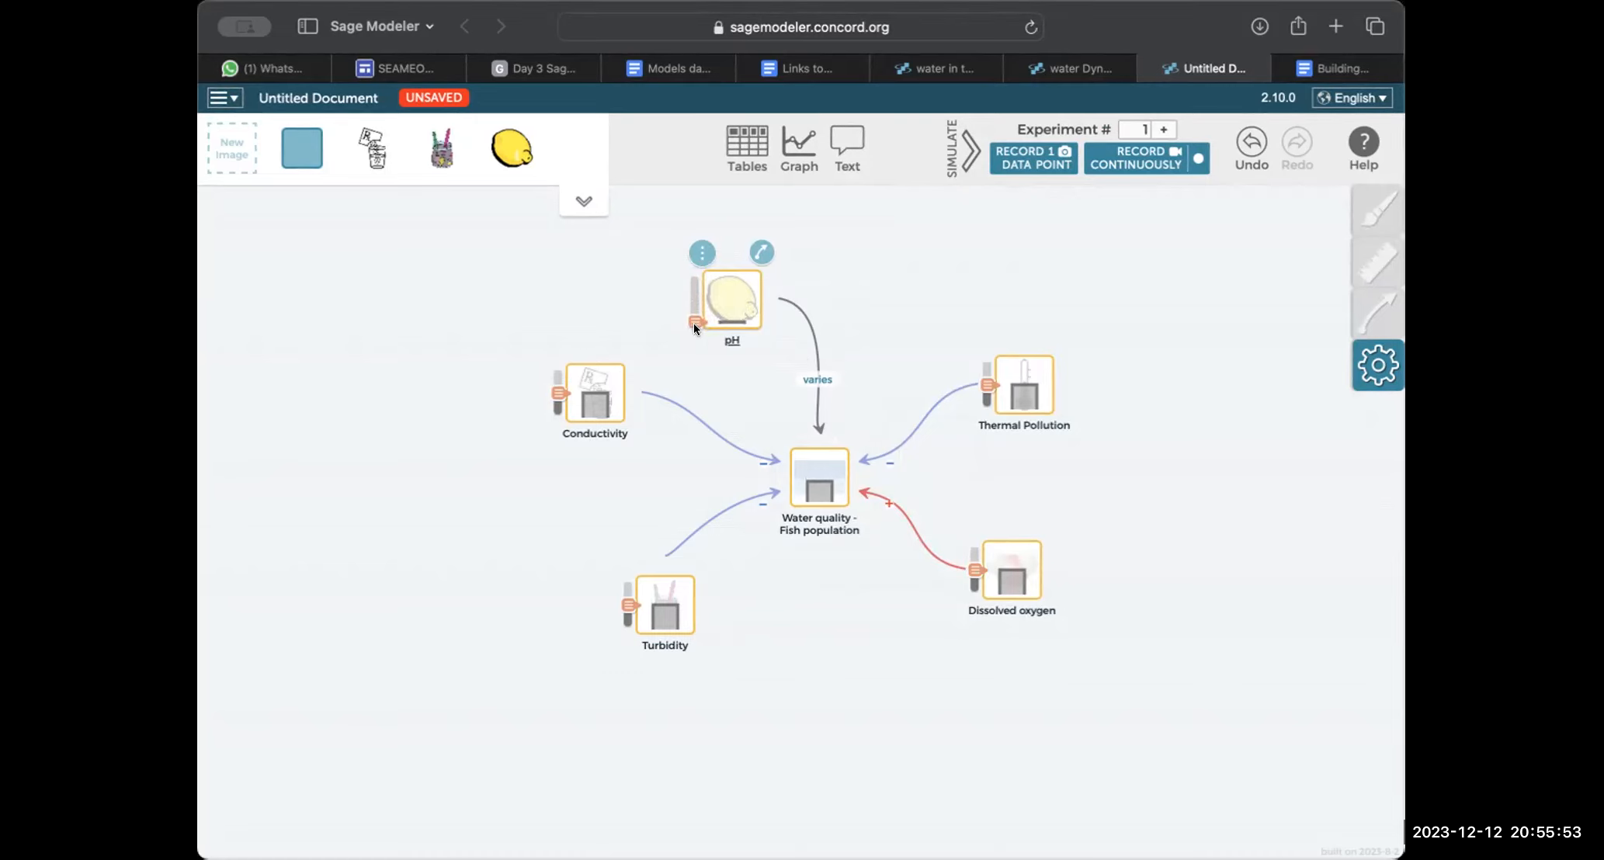
pyautogui.moveTo(694, 321); pyautogui.dragTo(682, 277)
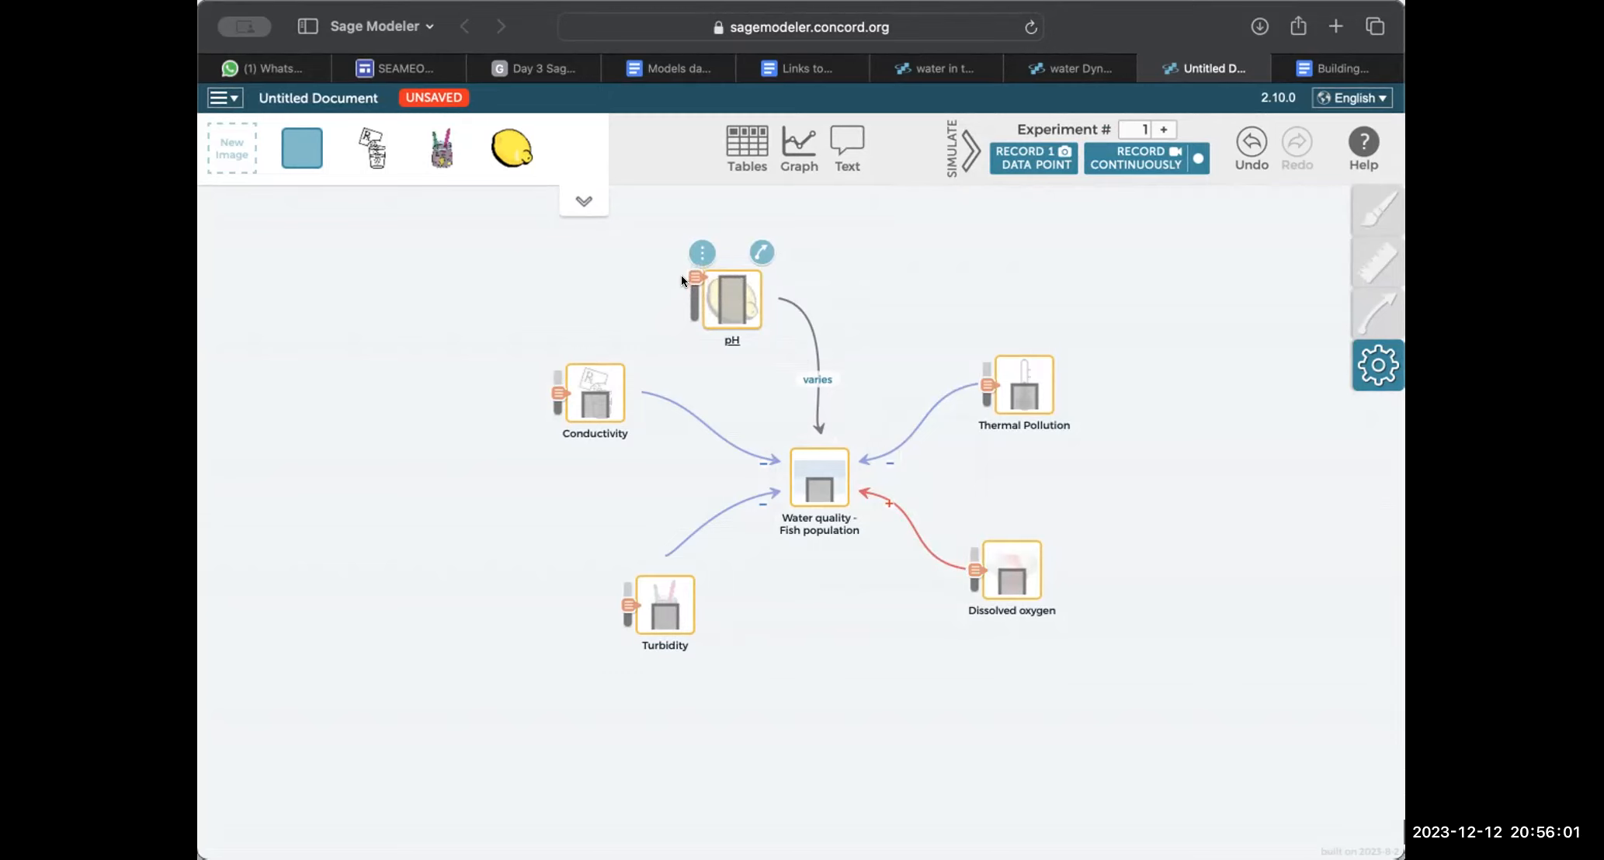
pyautogui.moveTo(685, 292)
pyautogui.mouseDown()
pyautogui.moveTo(684, 277)
pyautogui.moveTo(687, 299)
pyautogui.mouseUp()
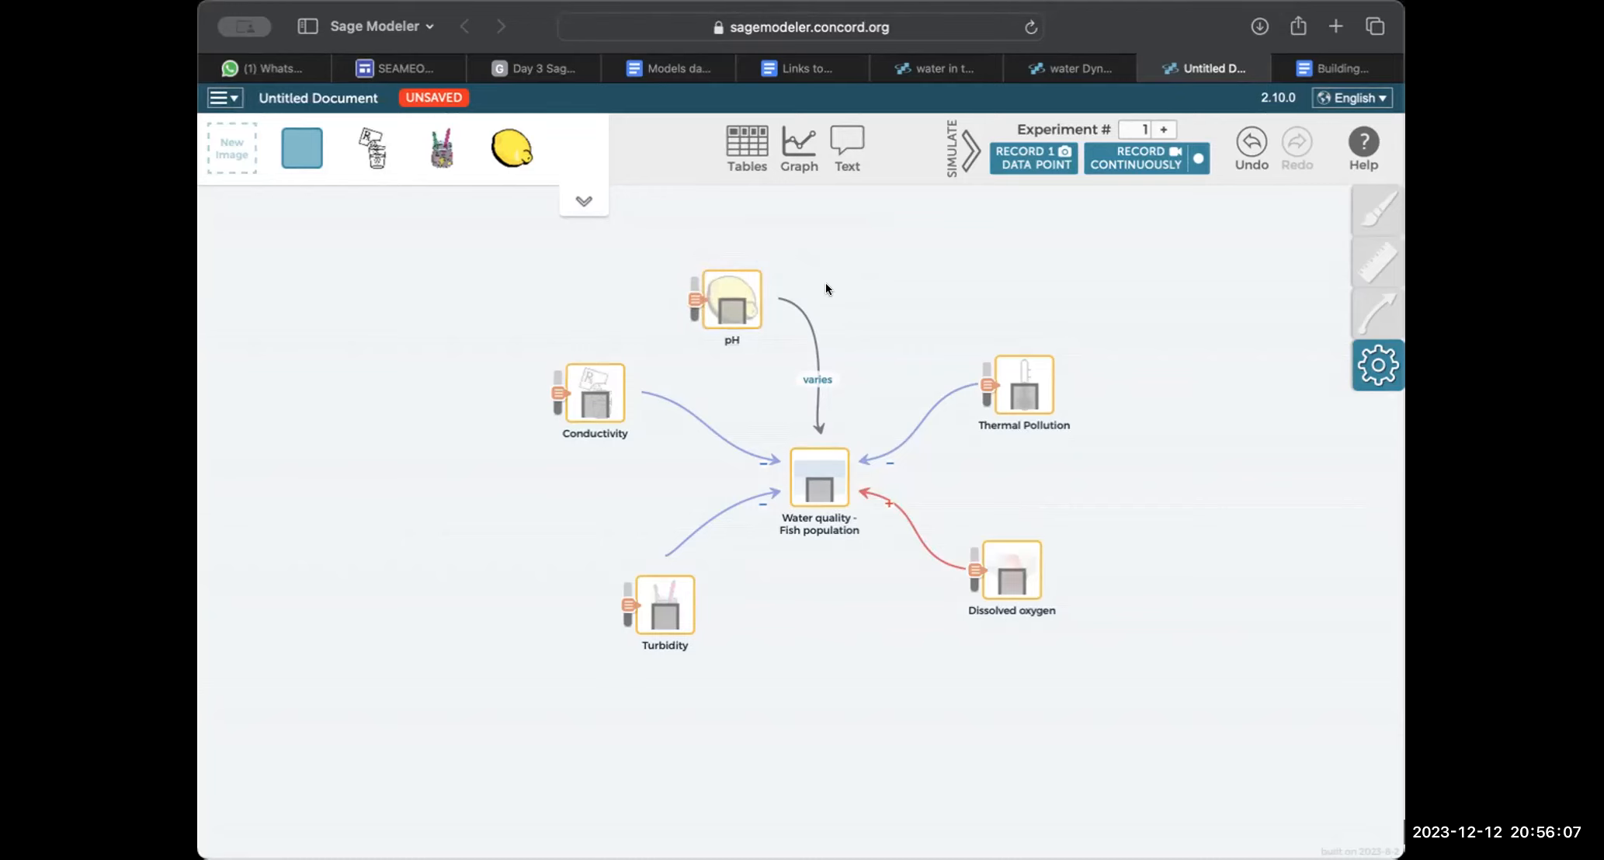
# - Set Thermal Pollution, Turbidity and Conductivity to their minimum and Dissolved oxygen to its maximum, keeping pH near mid-range
pyautogui.click(807, 335)
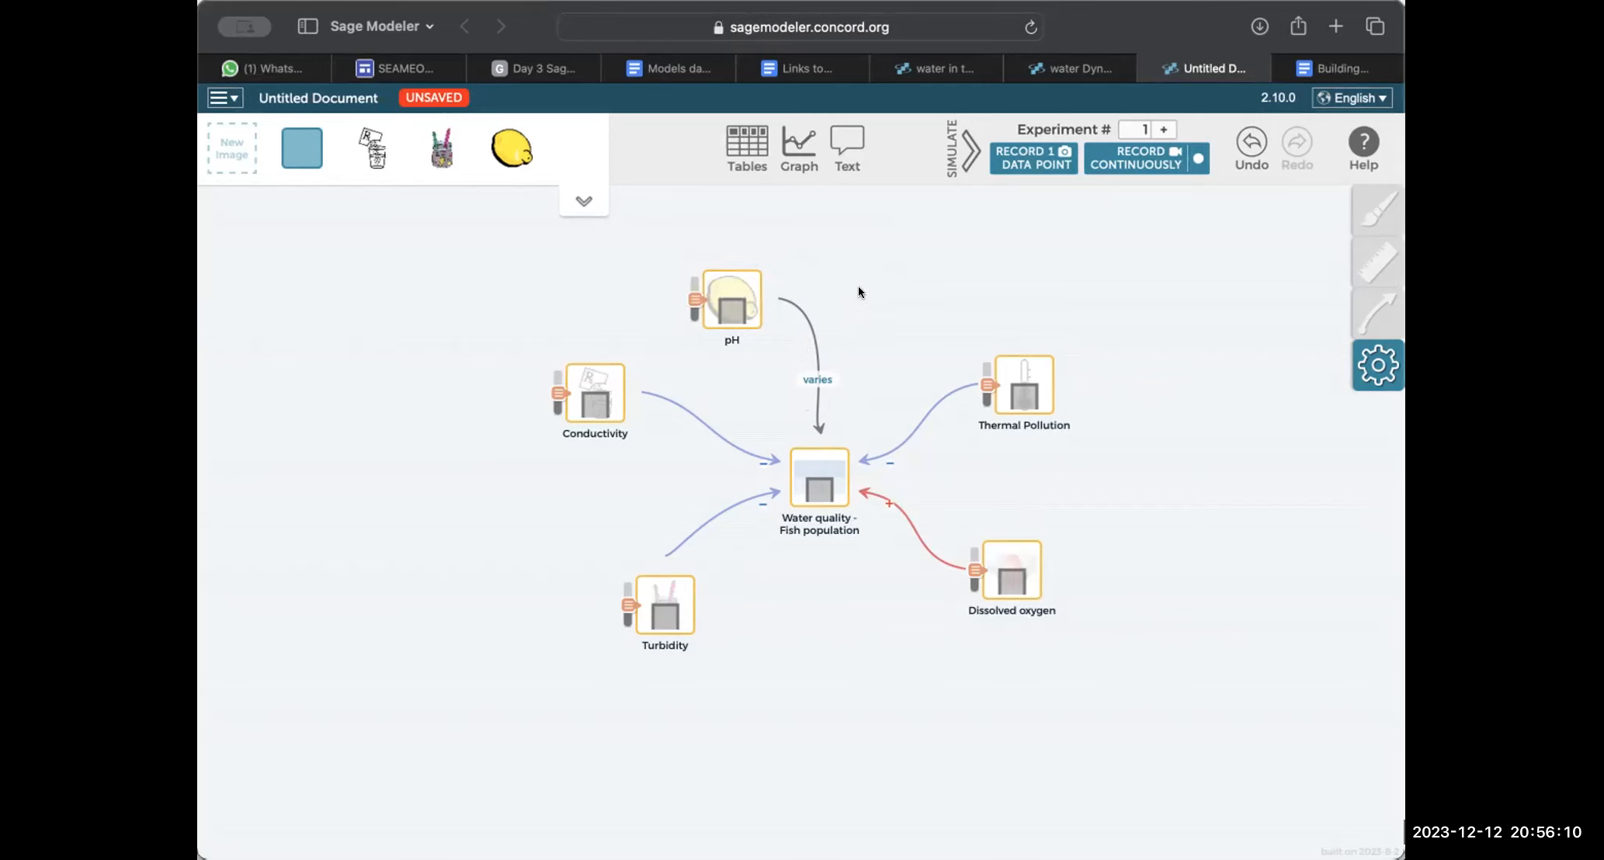
pyautogui.click(743, 278)
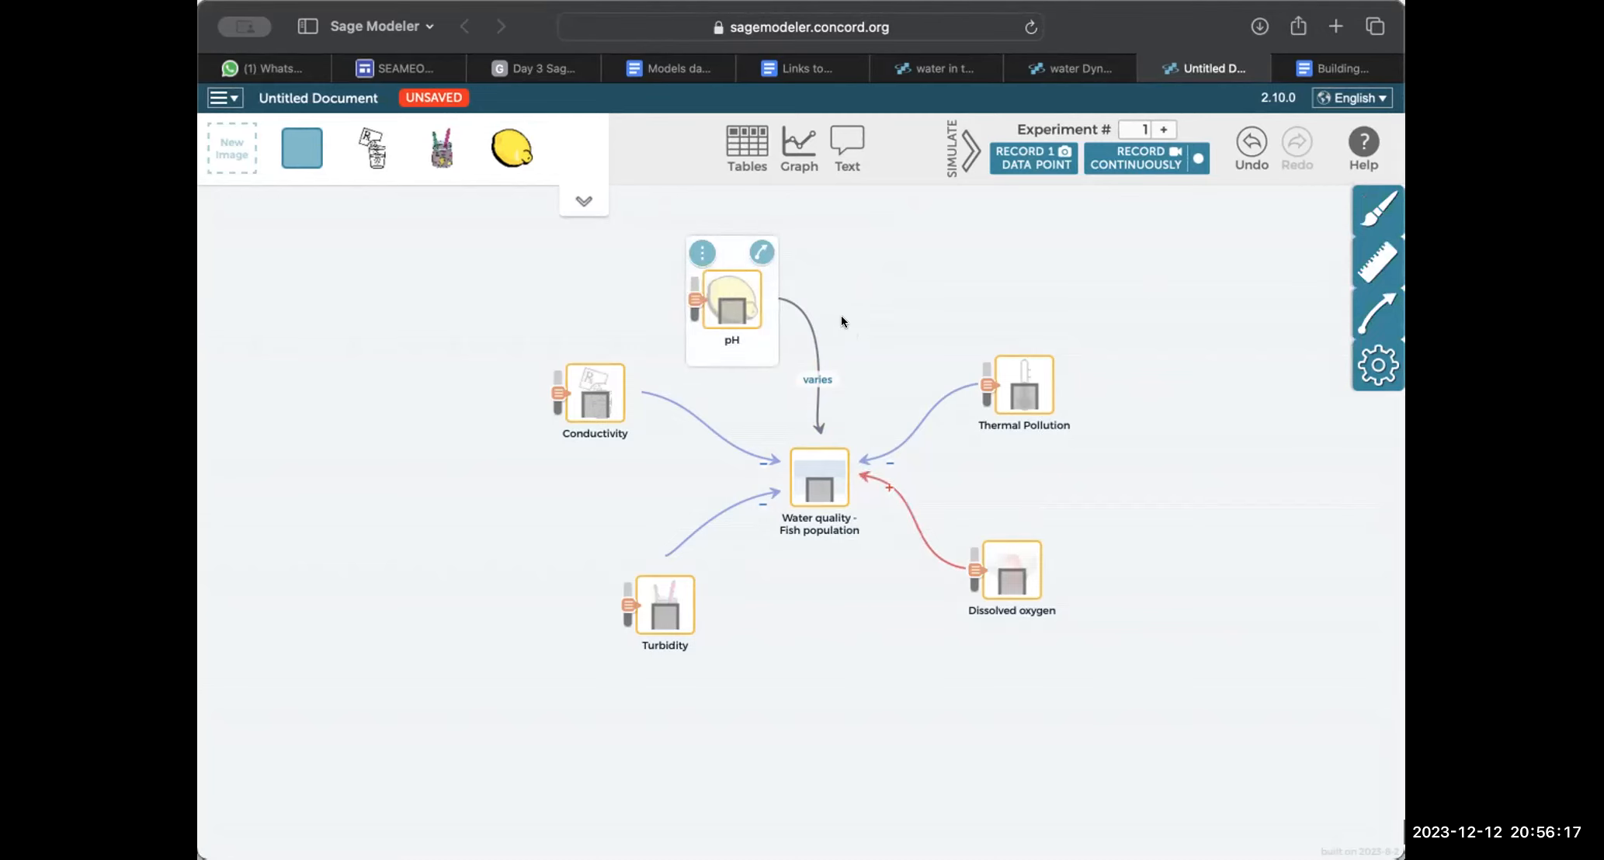
pyautogui.moveTo(997, 383)
pyautogui.mouseDown()
pyautogui.moveTo(986, 363)
pyautogui.moveTo(987, 404)
pyautogui.mouseUp()
pyautogui.moveTo(972, 568); pyautogui.dragTo(969, 553)
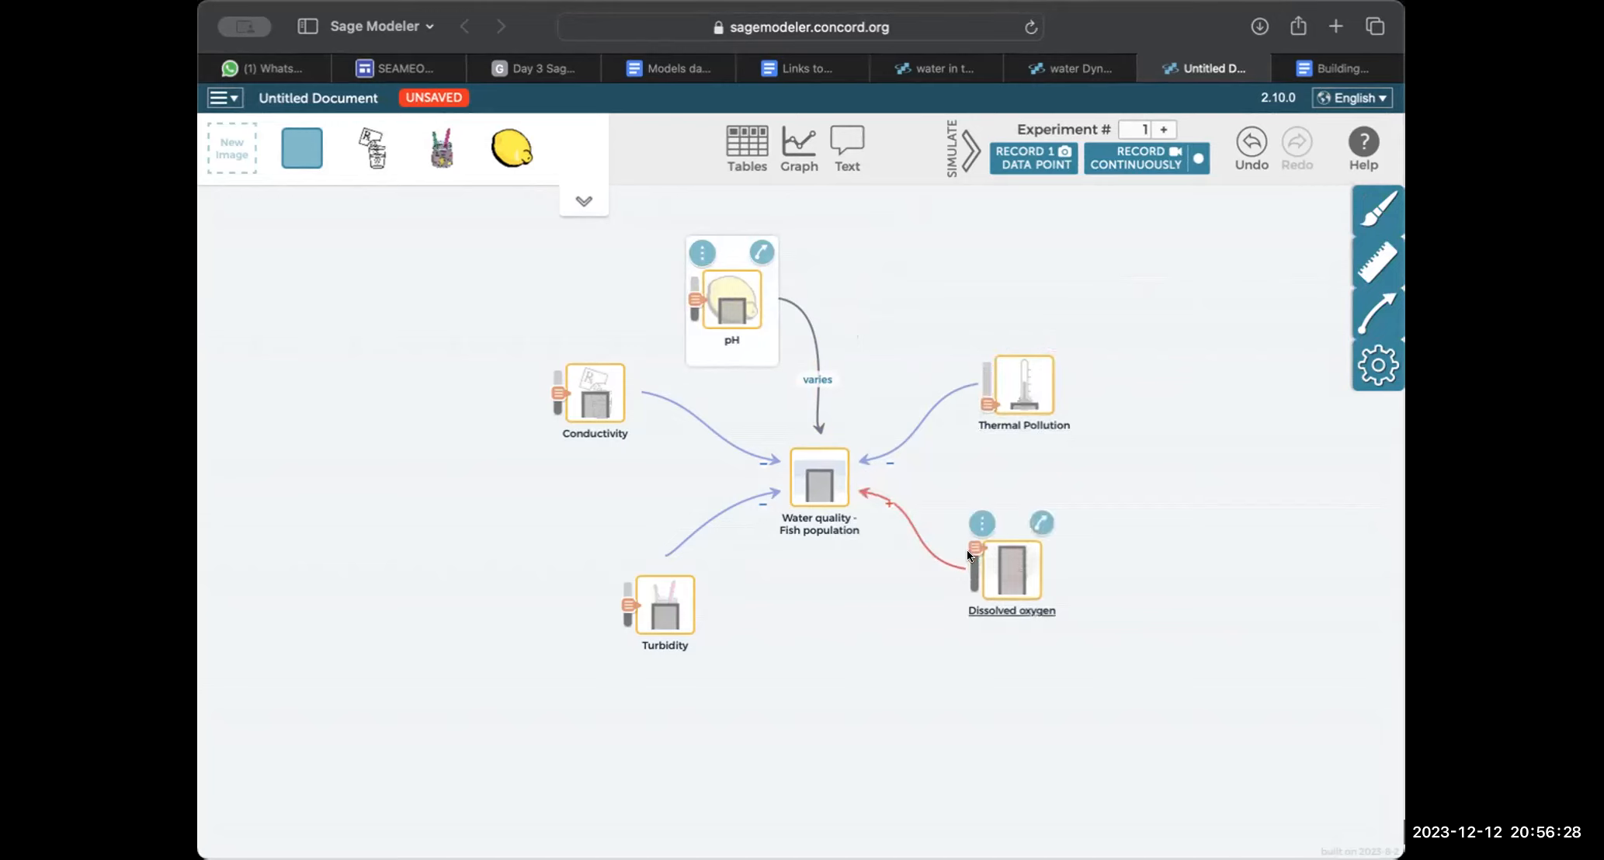
pyautogui.moveTo(633, 610); pyautogui.dragTo(628, 622)
pyautogui.moveTo(549, 393); pyautogui.dragTo(549, 409)
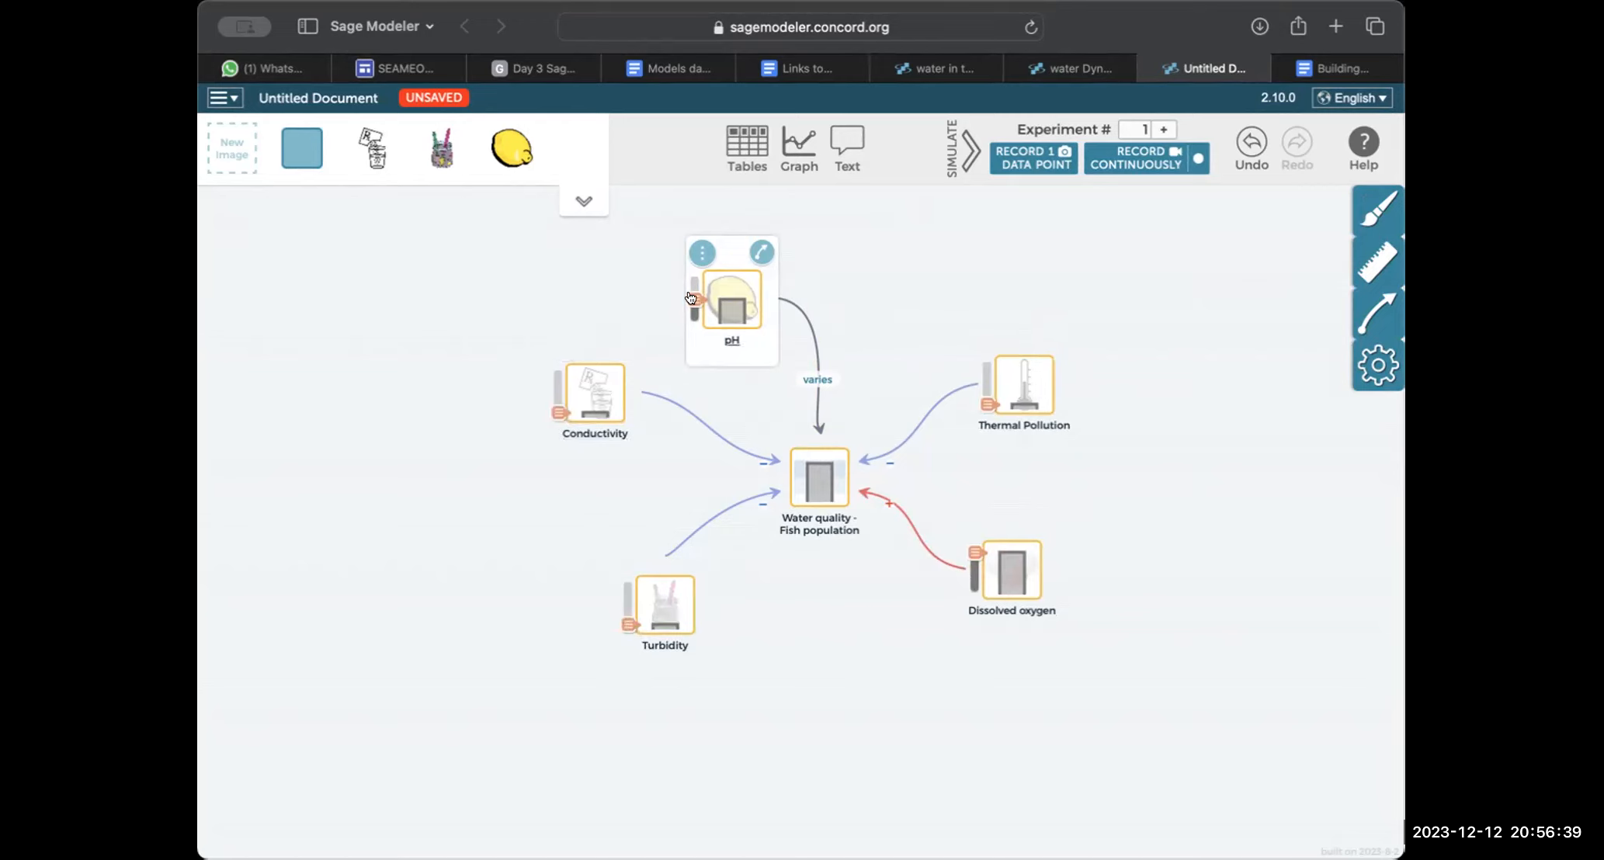
pyautogui.moveTo(690, 307)
pyautogui.mouseDown()
pyautogui.moveTo(691, 325)
pyautogui.moveTo(685, 269)
pyautogui.moveTo(688, 316)
pyautogui.moveTo(687, 302)
pyautogui.mouseUp()
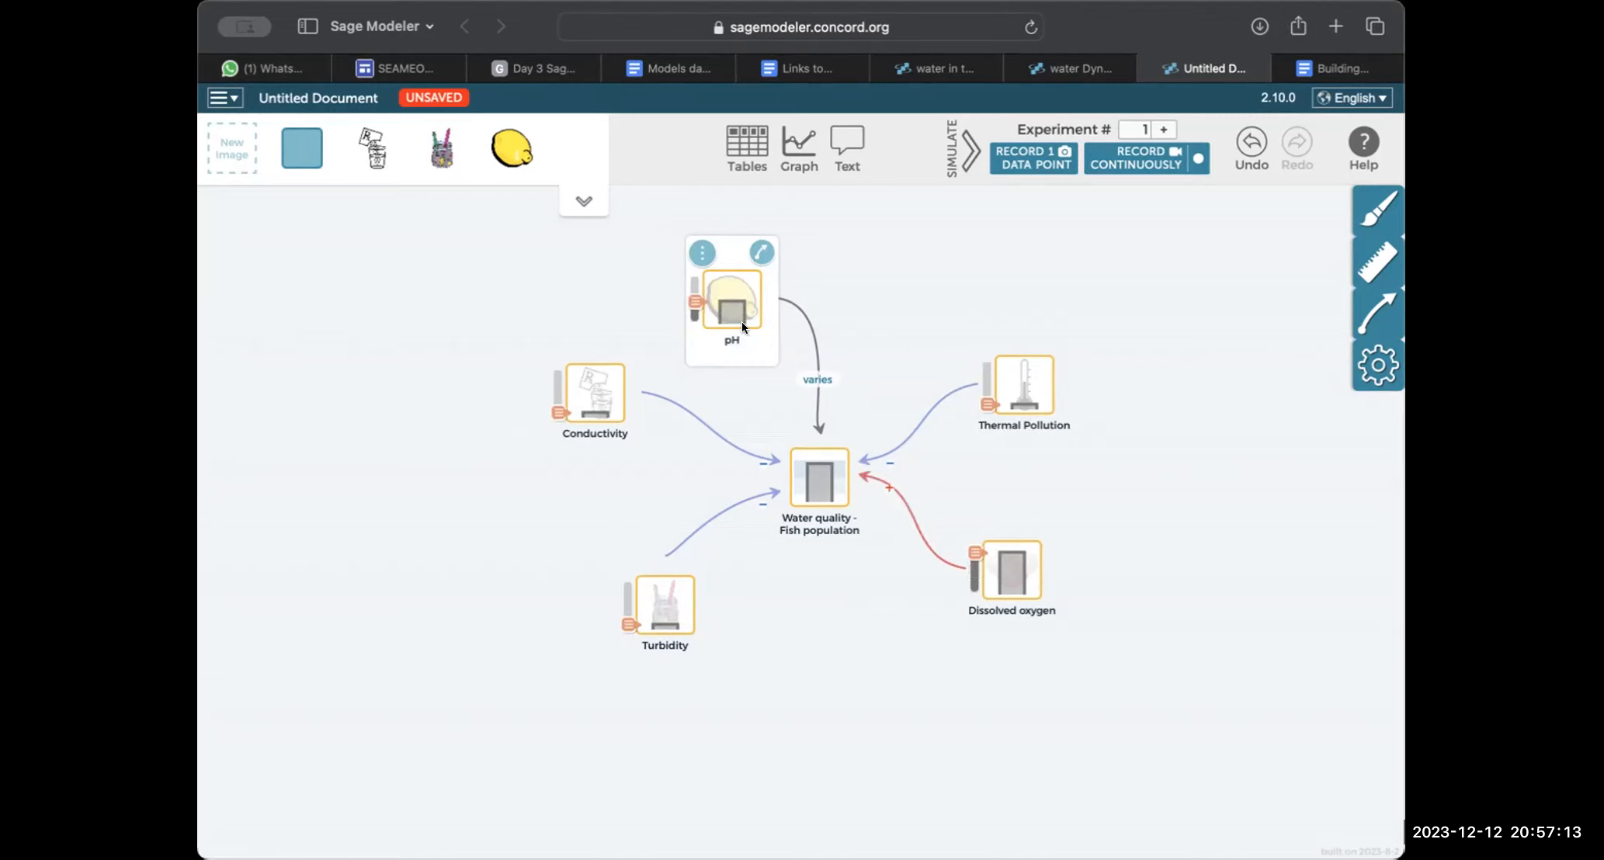
# - Examine the relationship options for pH's effect on Water quality - Fish population, keeping it on vary
pyautogui.click(1368, 316)
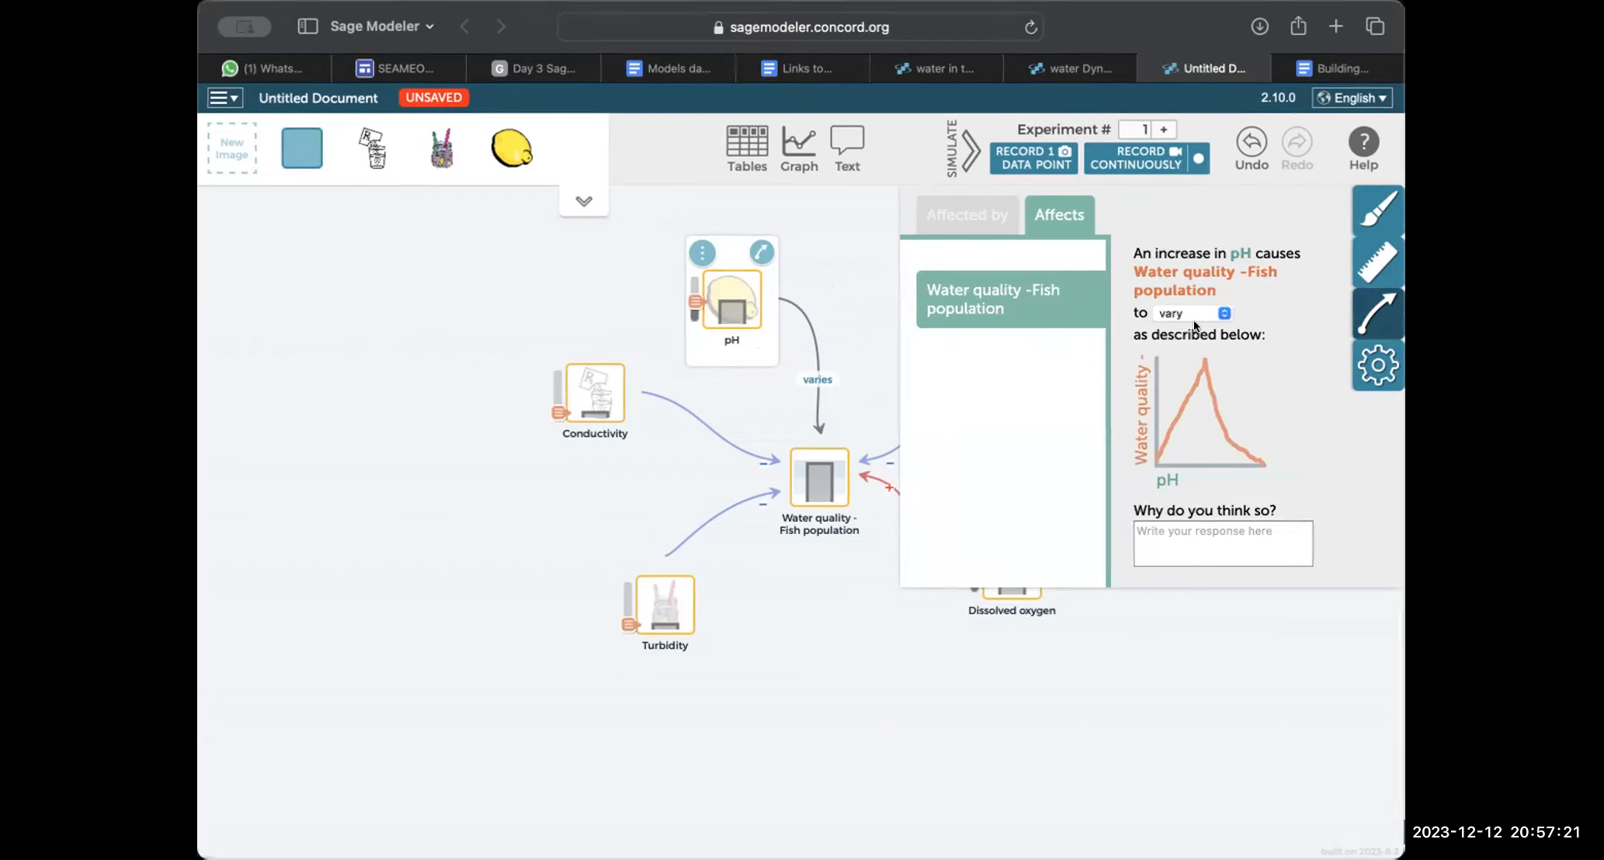
pyautogui.click(1223, 312)
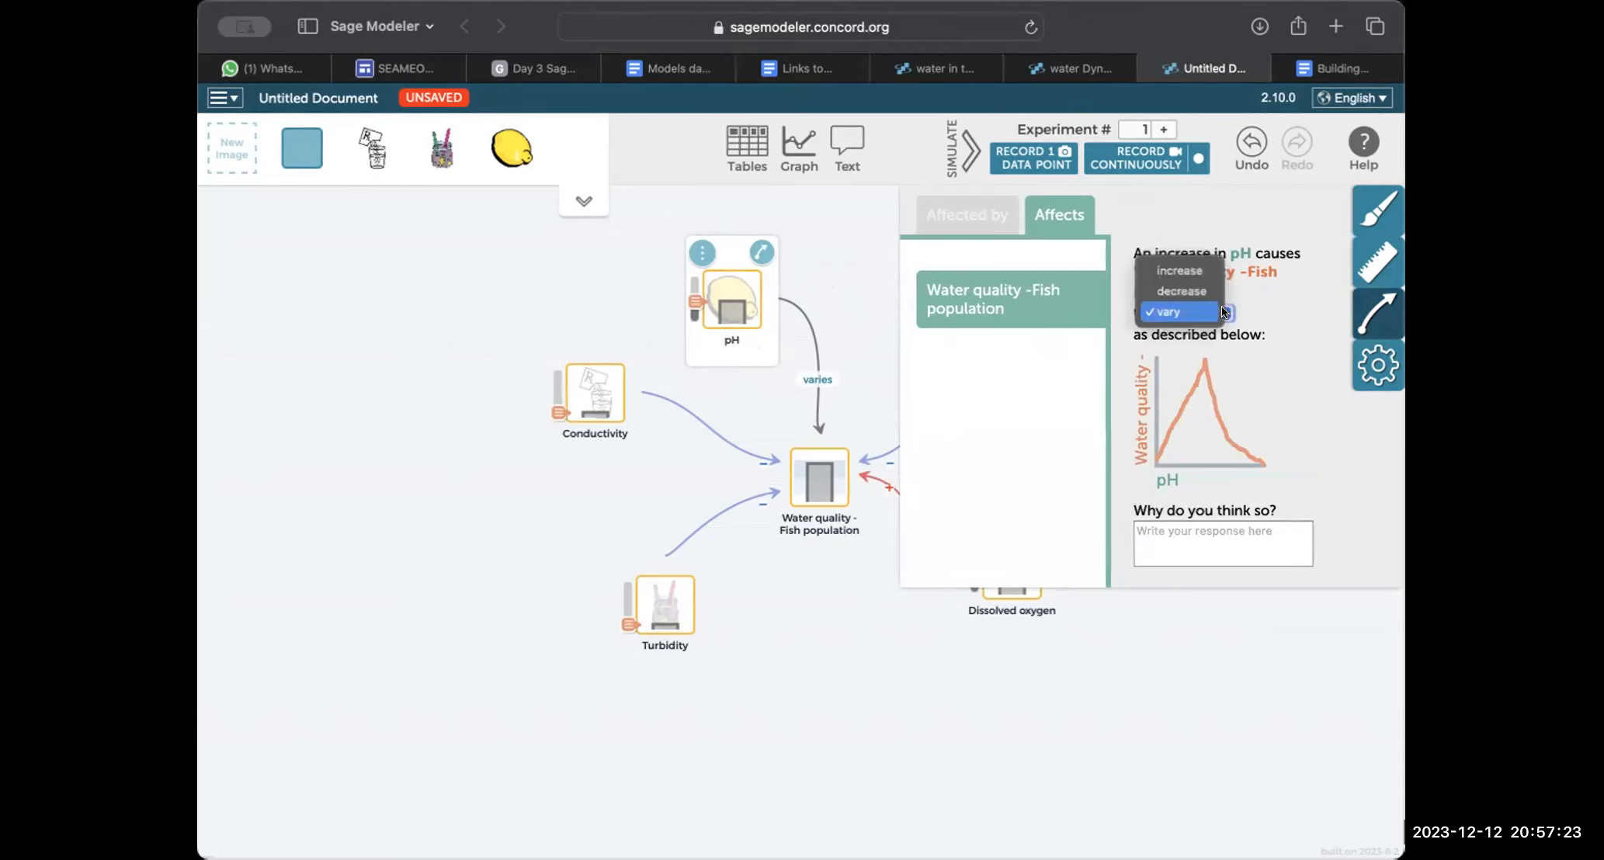
pyautogui.click(1223, 312)
pyautogui.click(1223, 312)
pyautogui.click(1238, 305)
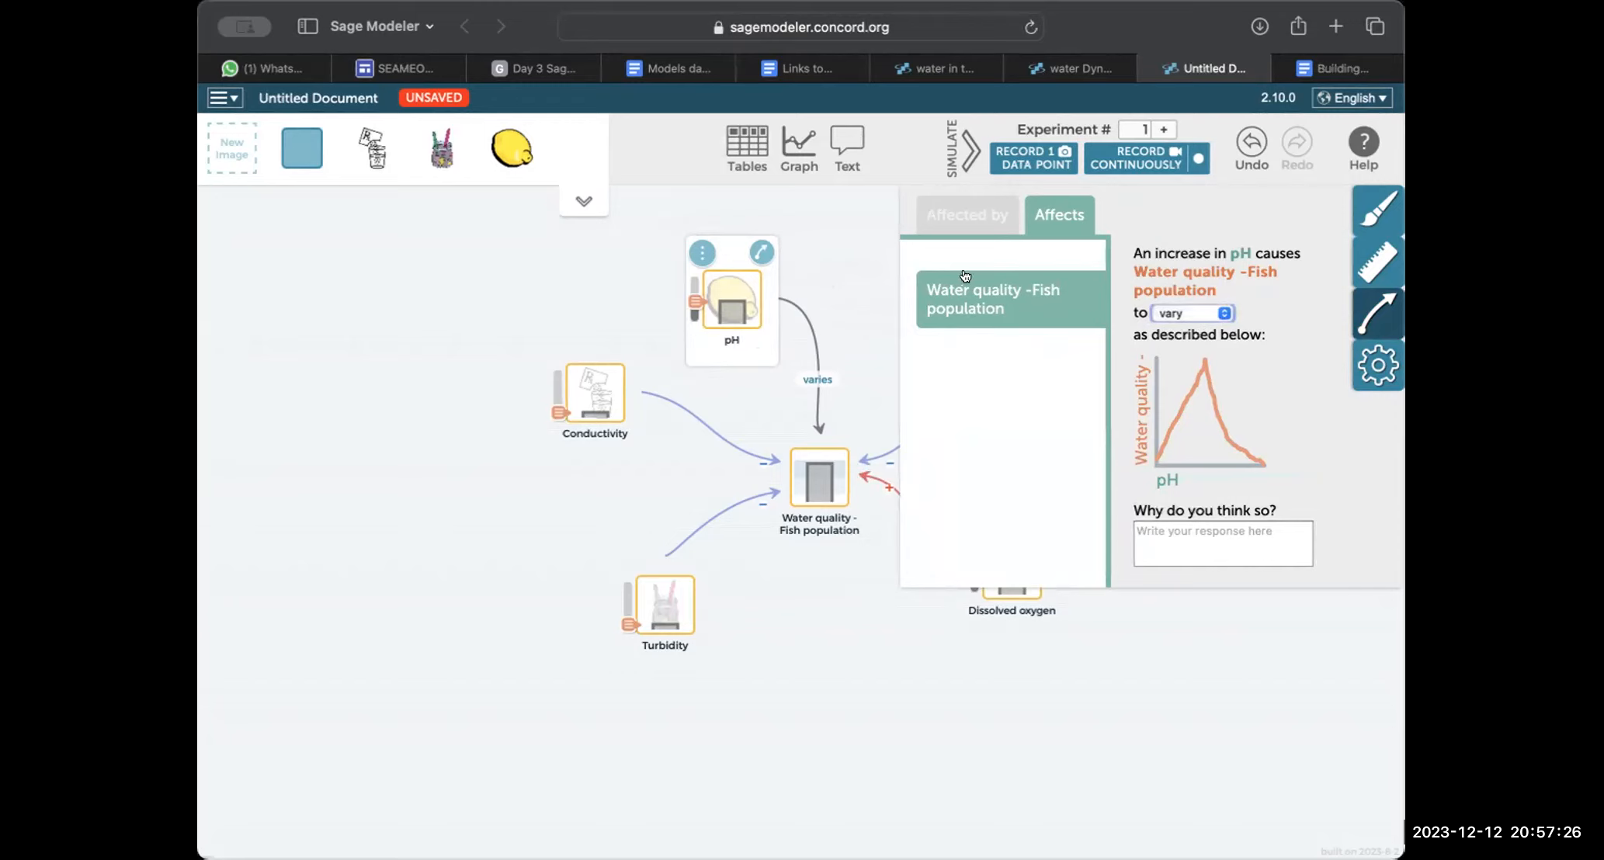
pyautogui.click(864, 233)
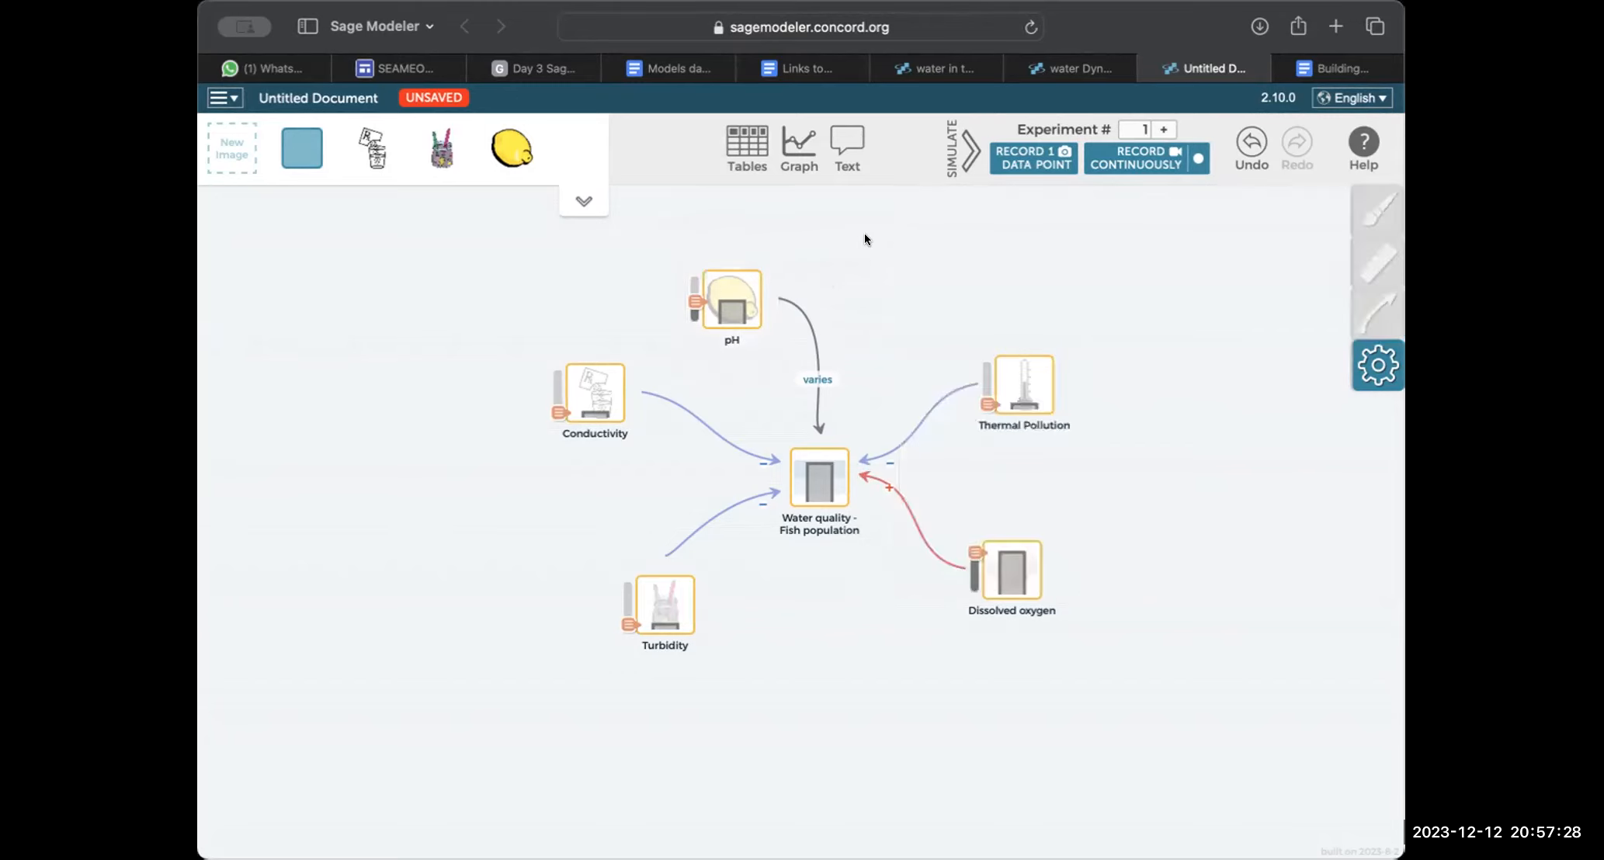
# - Redraw the pH relationship graph as a broad dome that falls steeply at high pH instead of a sharp peak
pyautogui.click(710, 292)
pyautogui.click(1378, 313)
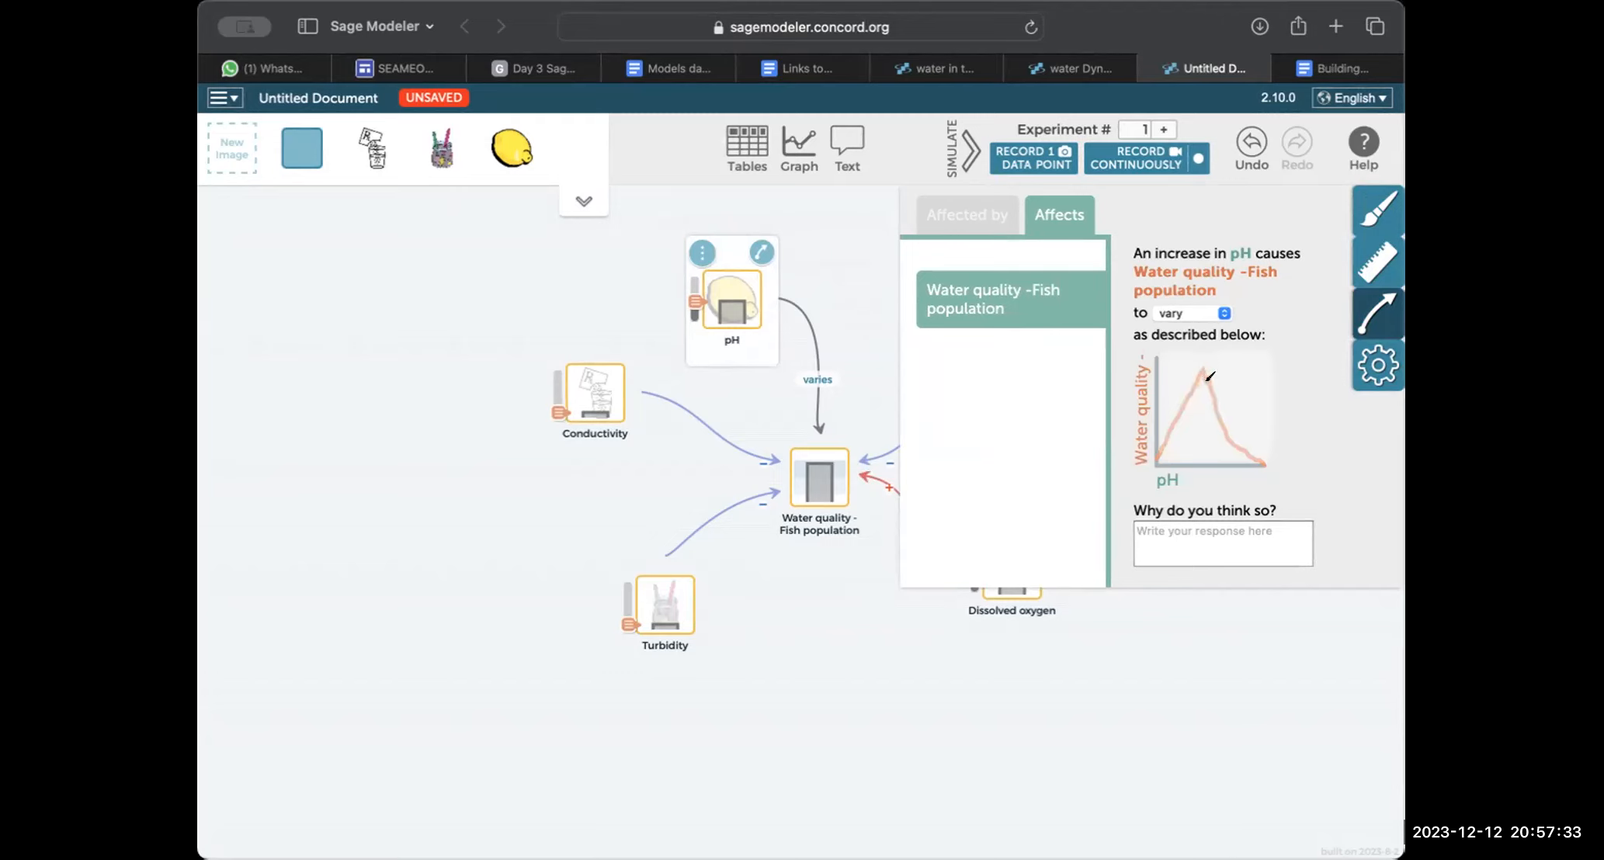
pyautogui.moveTo(1195, 375)
pyautogui.mouseDown()
pyautogui.moveTo(1226, 403)
pyautogui.moveTo(1229, 441)
pyautogui.mouseUp()
pyautogui.moveTo(1233, 373); pyautogui.dragTo(1273, 450)
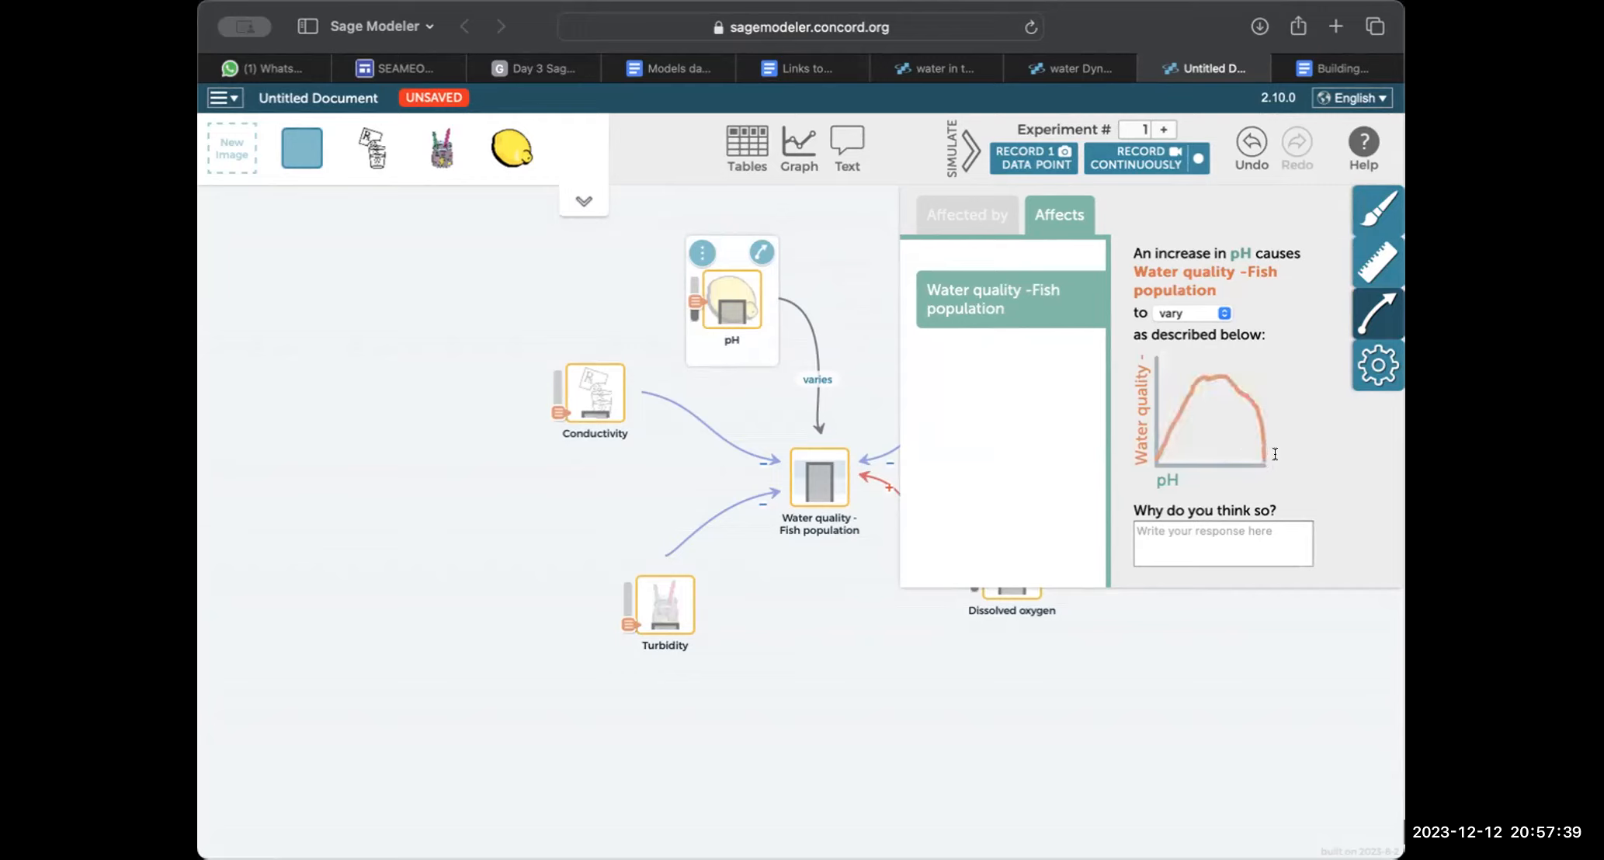
pyautogui.moveTo(1238, 392); pyautogui.dragTo(1257, 423)
# - Vary the simulated pH around mid-range to test the redrawn relationship, and shift the pH variable slightly on the canvas
pyautogui.click(684, 276)
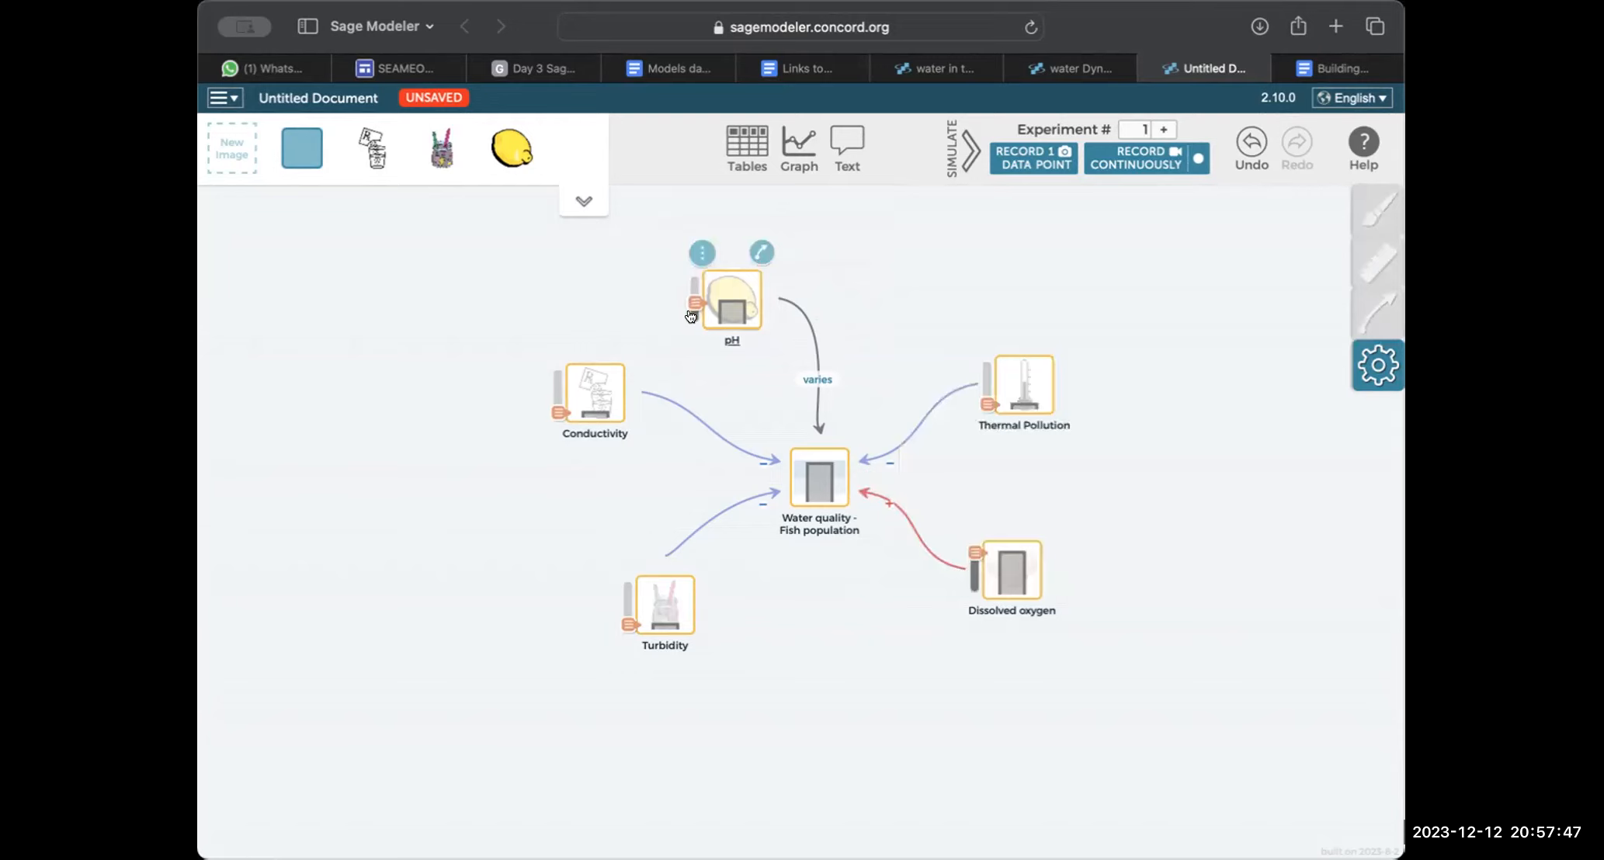
pyautogui.moveTo(689, 325)
pyautogui.mouseDown()
pyautogui.moveTo(689, 276)
pyautogui.moveTo(692, 299)
pyautogui.mouseUp()
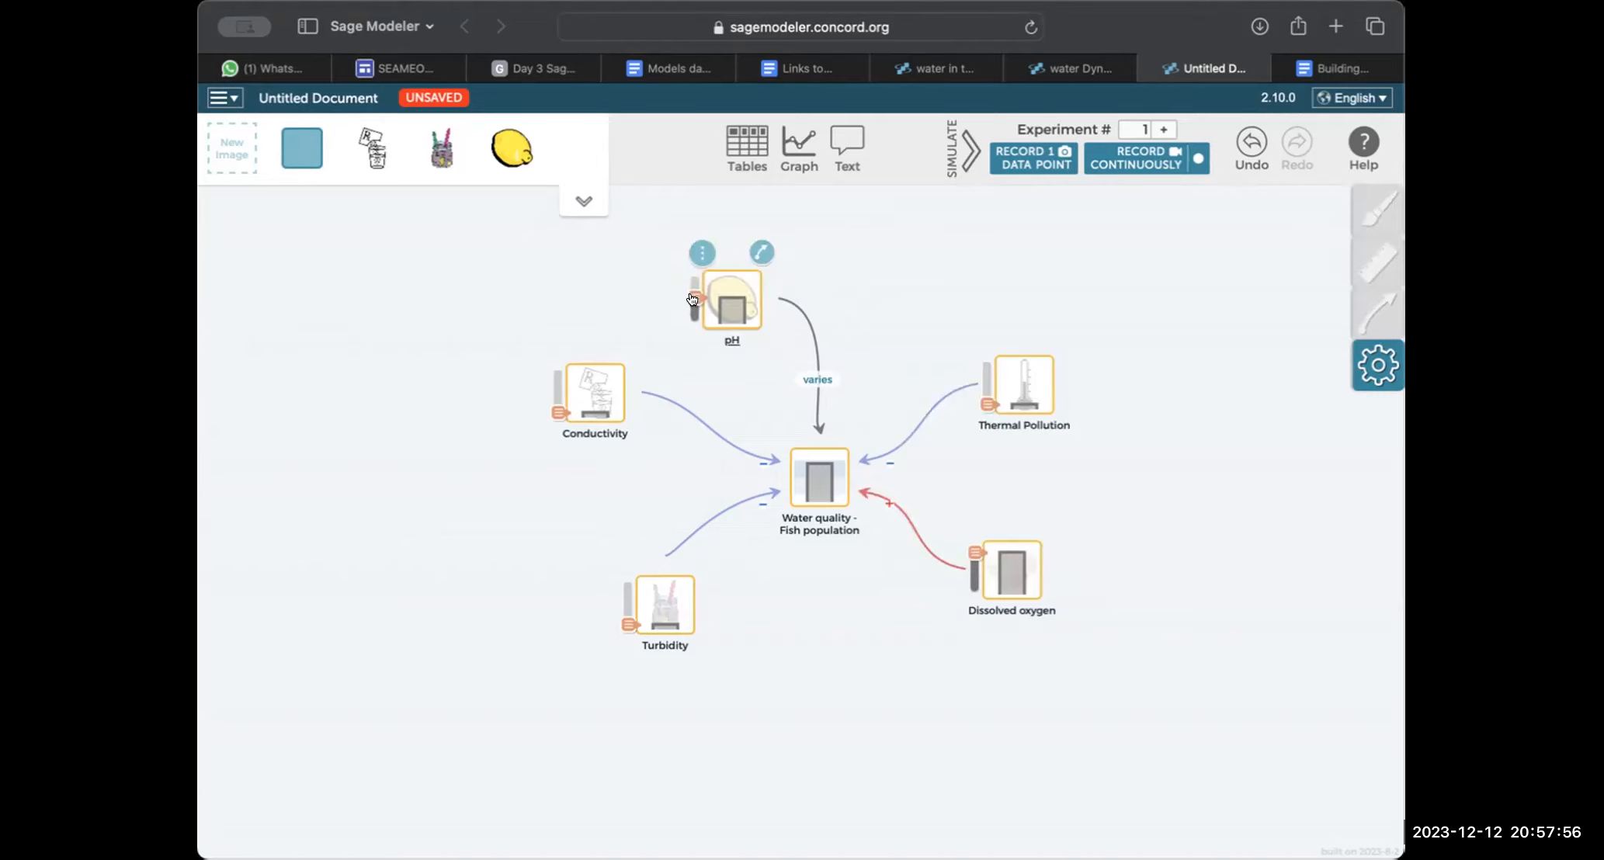
pyautogui.click(732, 272)
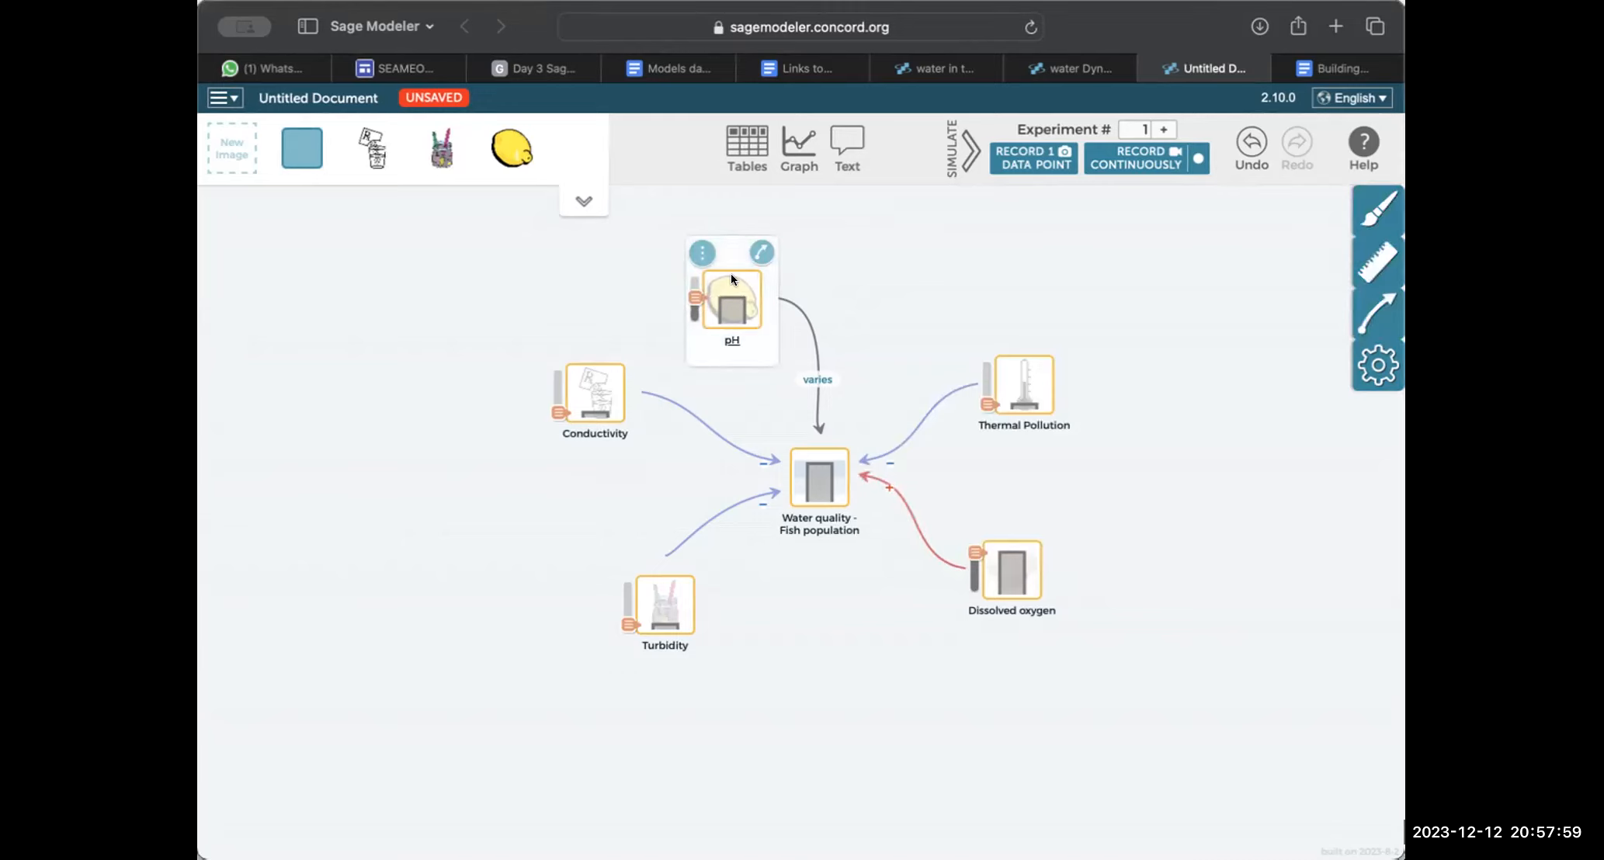
pyautogui.moveTo(693, 298)
pyautogui.mouseDown()
pyautogui.moveTo(691, 324)
pyautogui.moveTo(680, 292)
pyautogui.mouseUp()
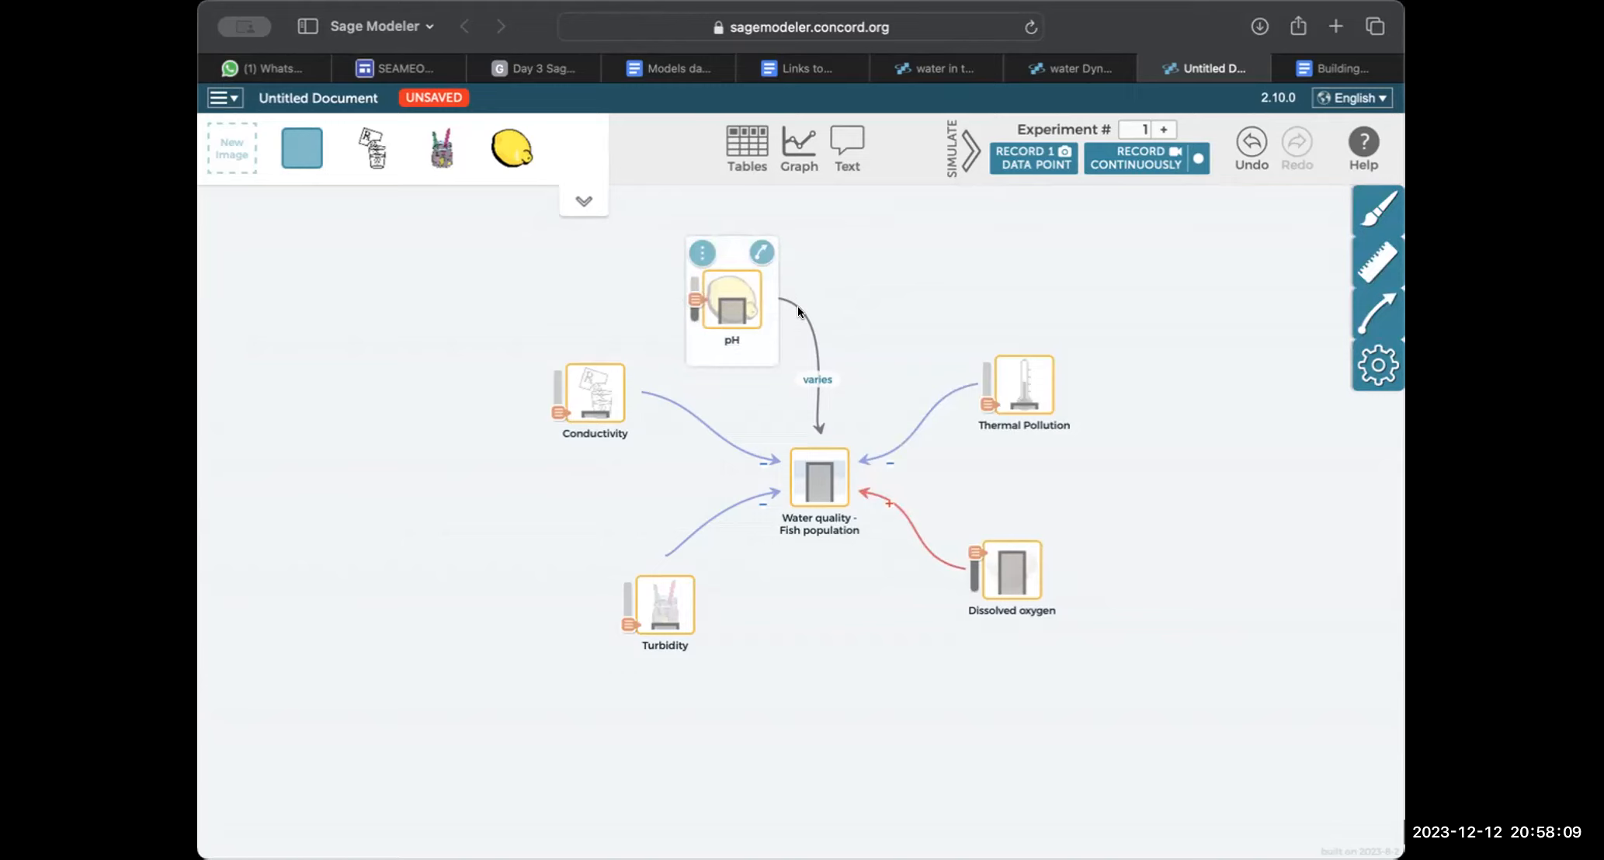
pyautogui.moveTo(1009, 354)
pyautogui.moveTo(714, 254); pyautogui.dragTo(715, 258)
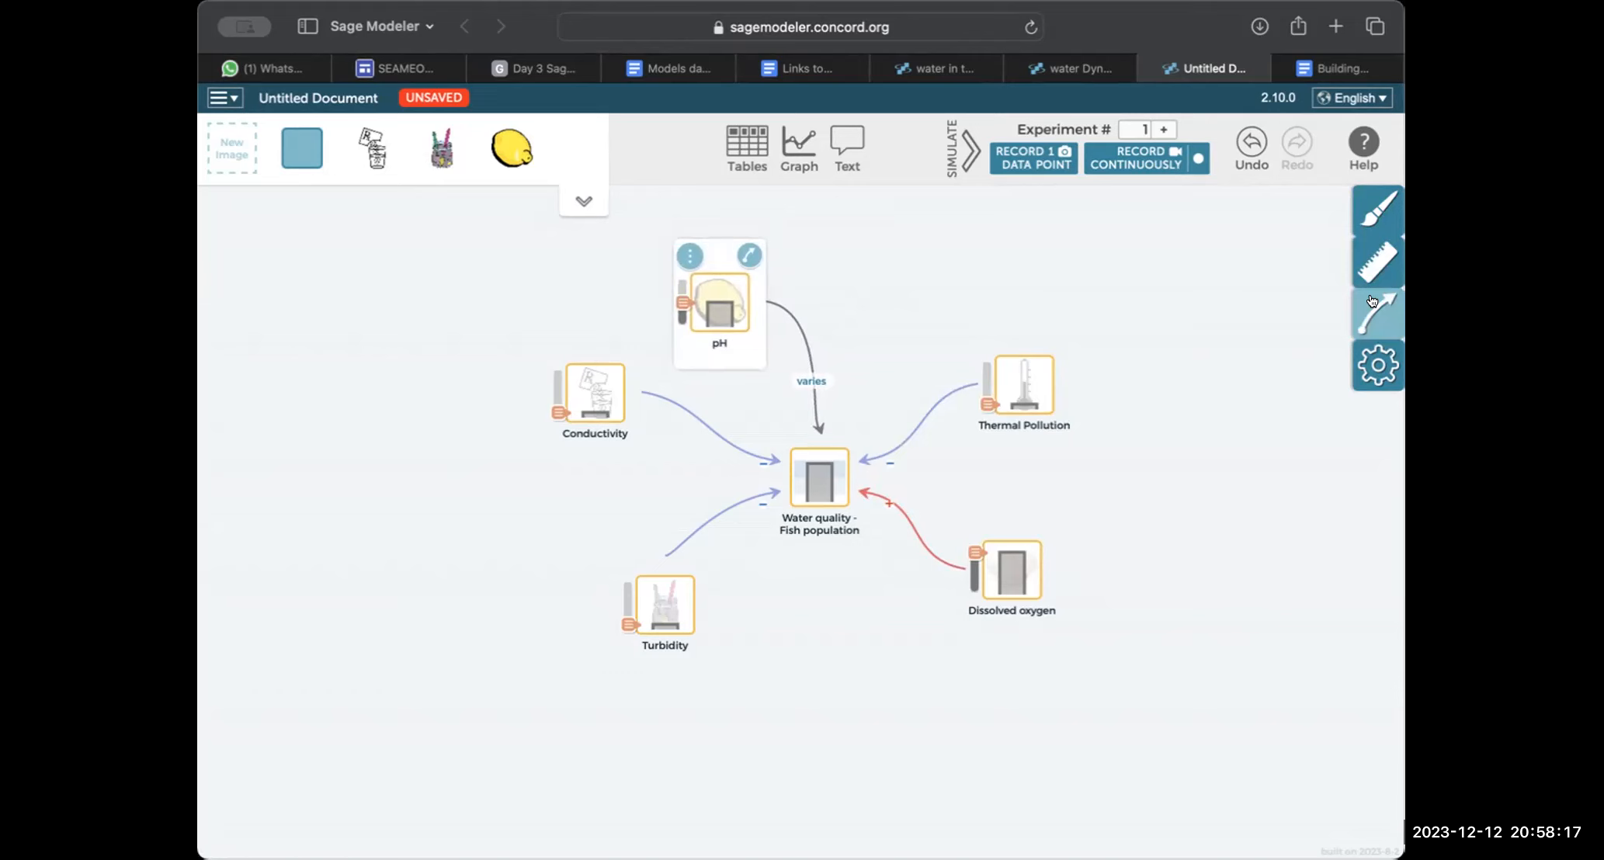
# - Limit the model's values to the min/max range in the simulation settings
pyautogui.click(1377, 374)
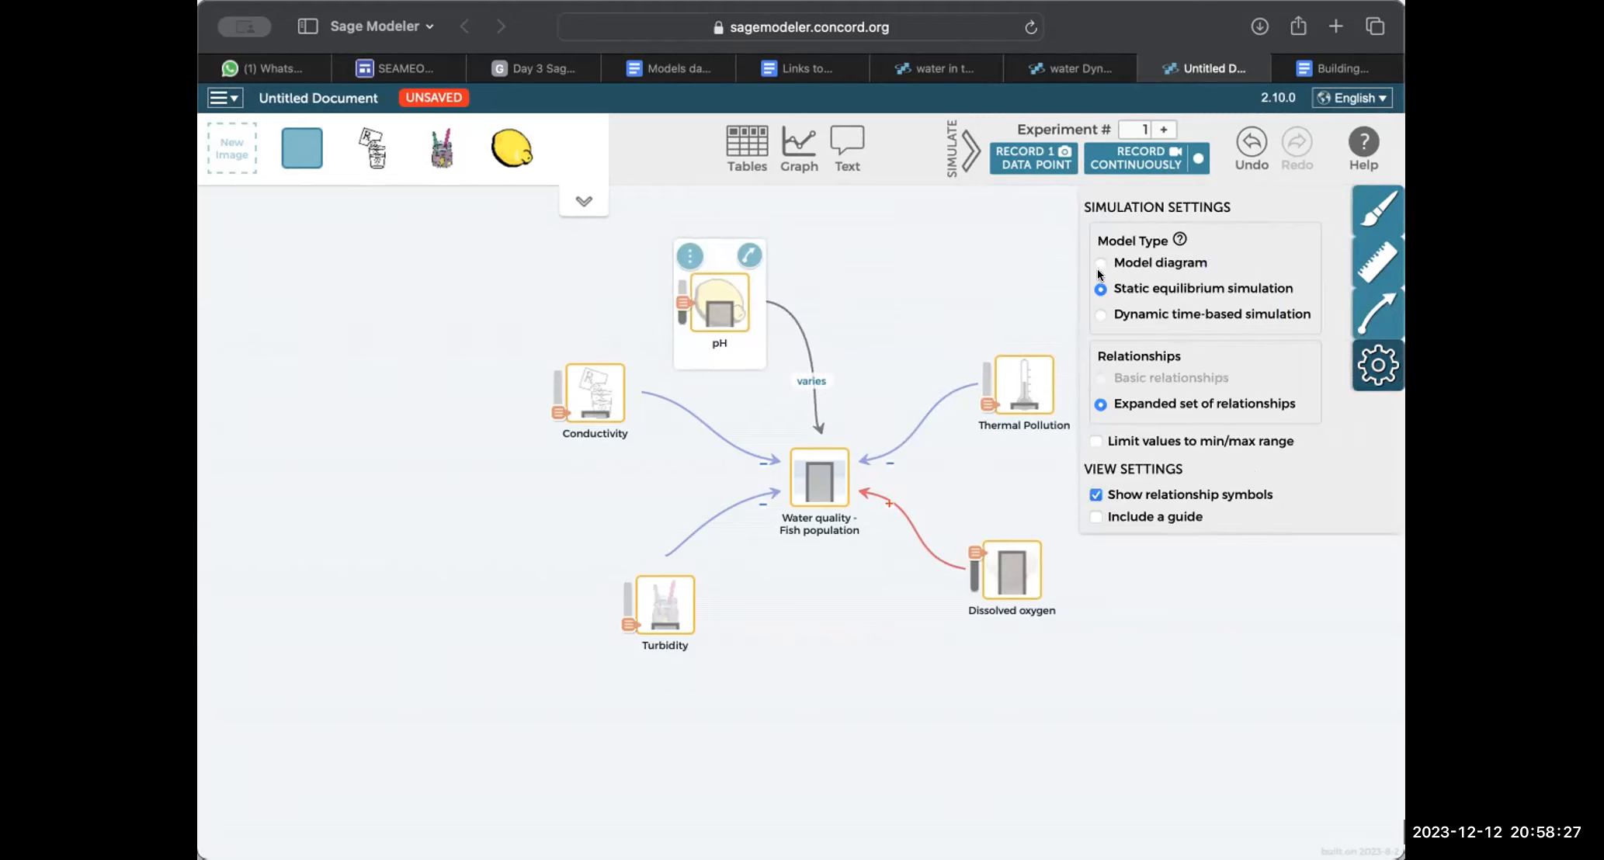
pyautogui.click(1094, 441)
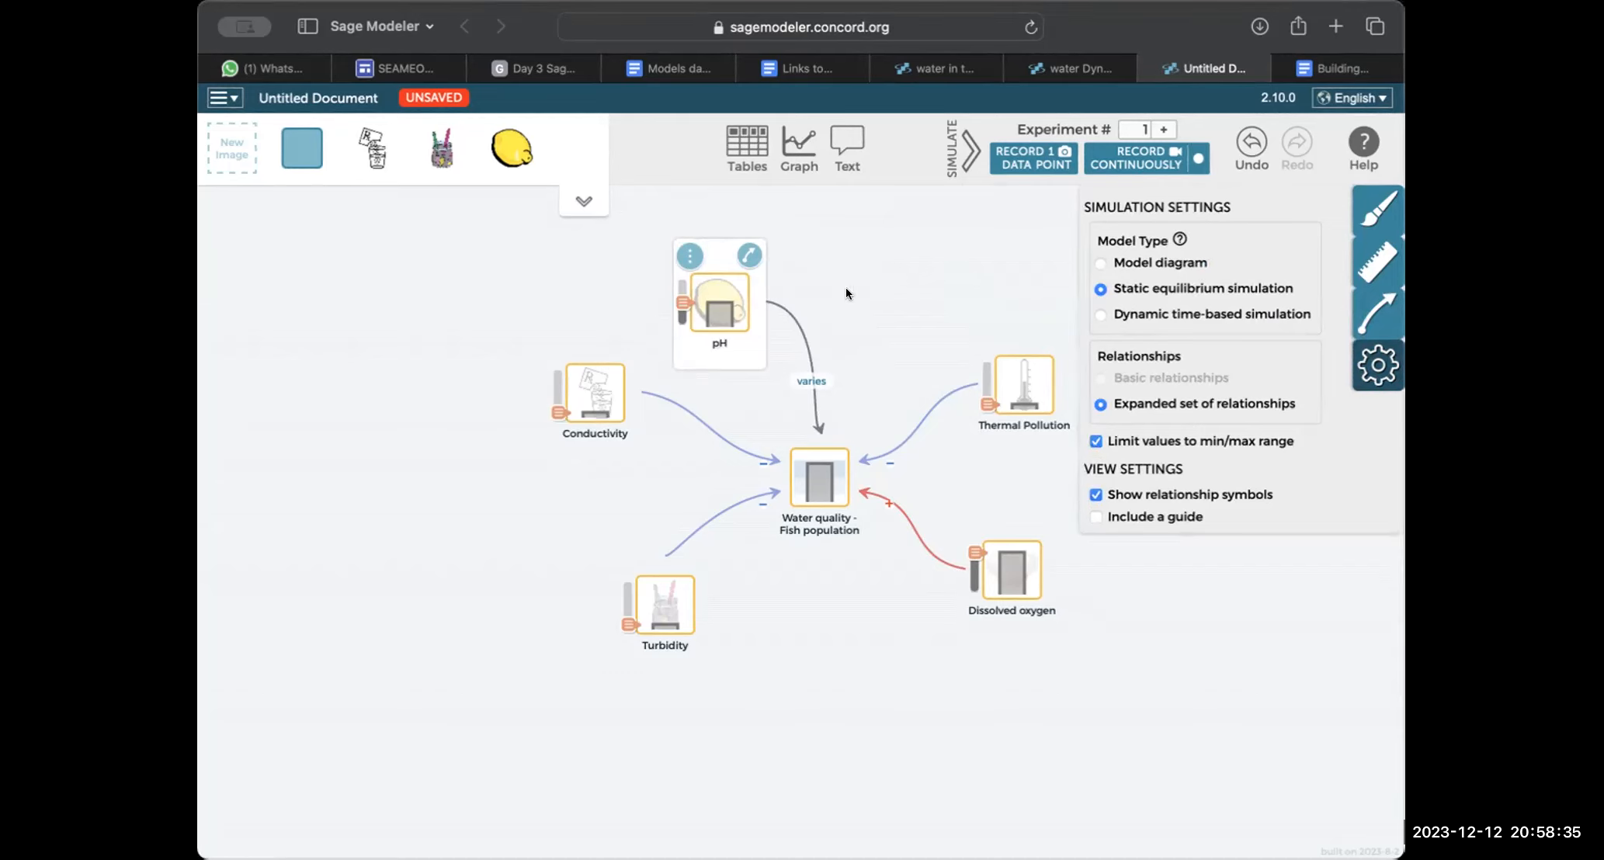
pyautogui.click(879, 285)
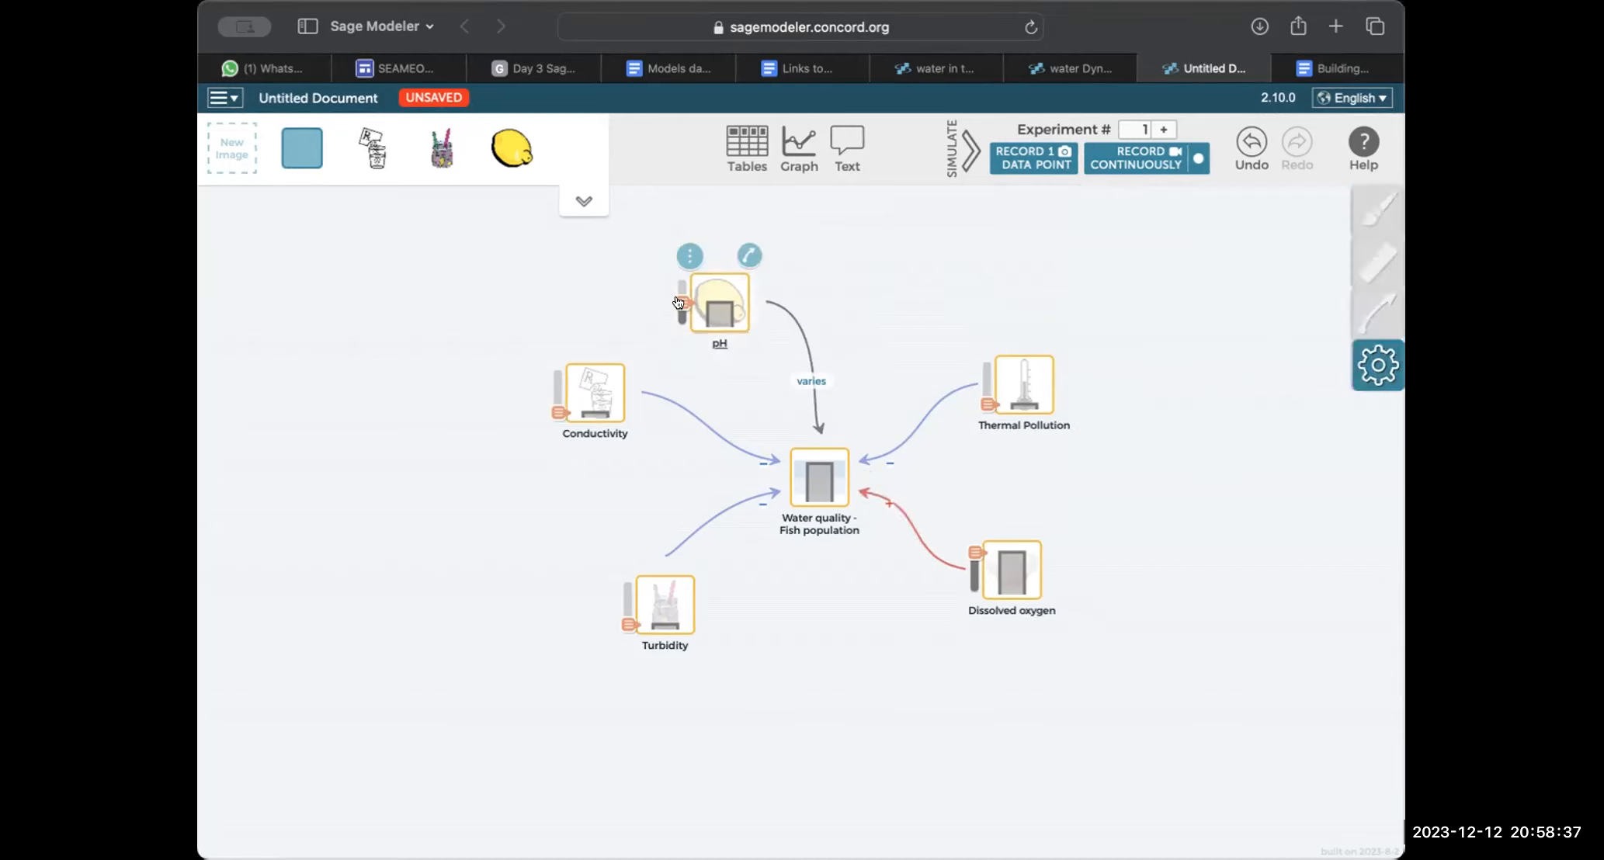
# - Make small changes to the simulated pH around mid-range to test the fish population's response with limited values
pyautogui.click(730, 293)
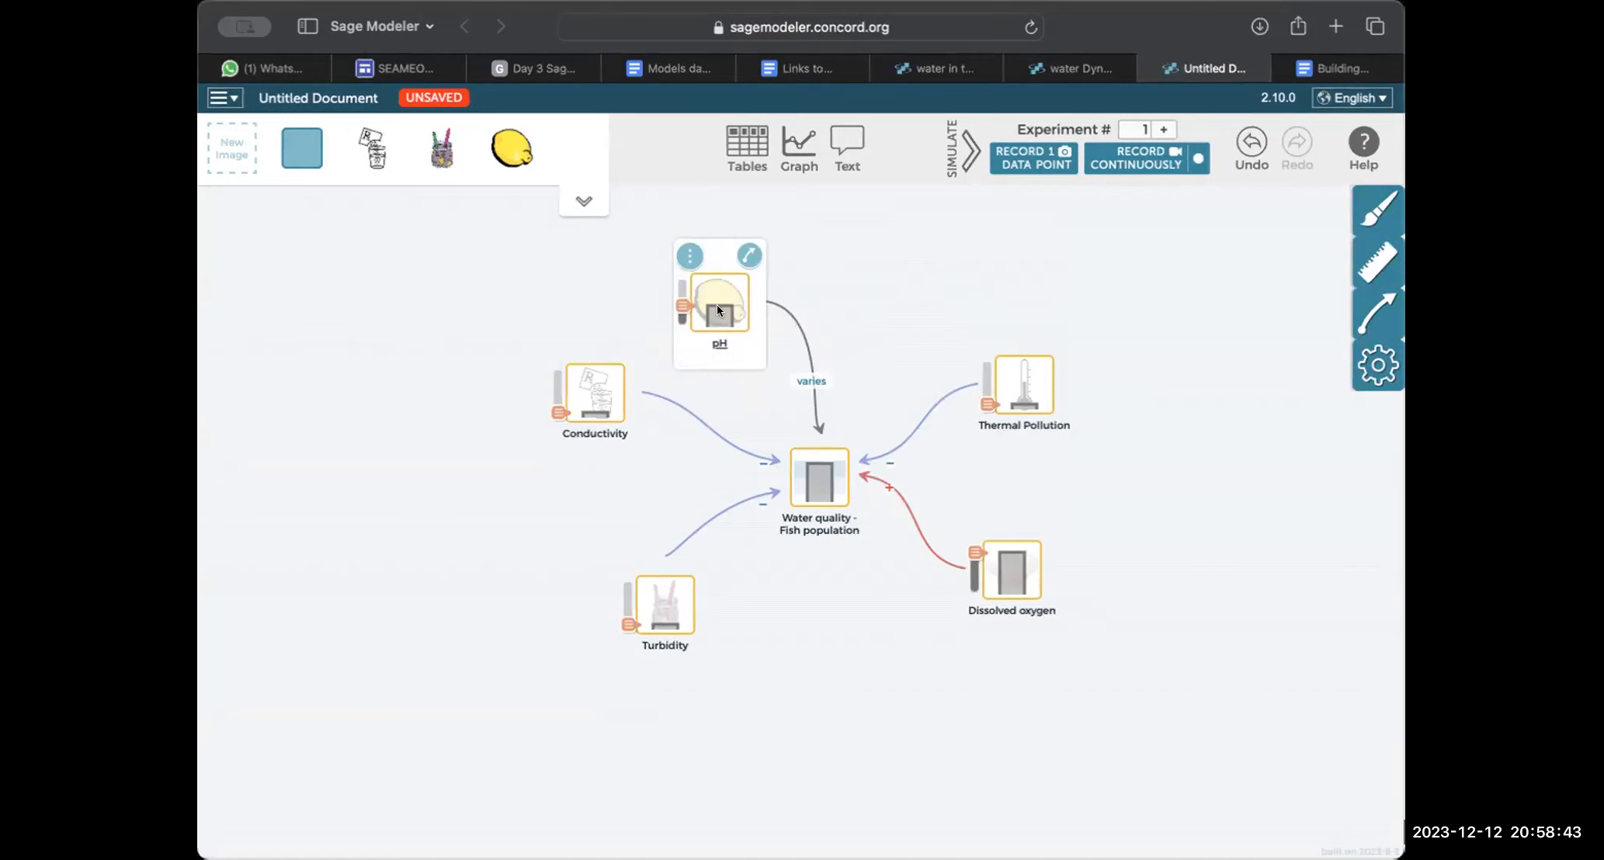
pyautogui.moveTo(682, 306)
pyautogui.mouseDown()
pyautogui.moveTo(680, 326)
pyautogui.moveTo(673, 280)
pyautogui.moveTo(677, 307)
pyautogui.moveTo(711, 297)
pyautogui.mouseUp()
pyautogui.click(812, 268)
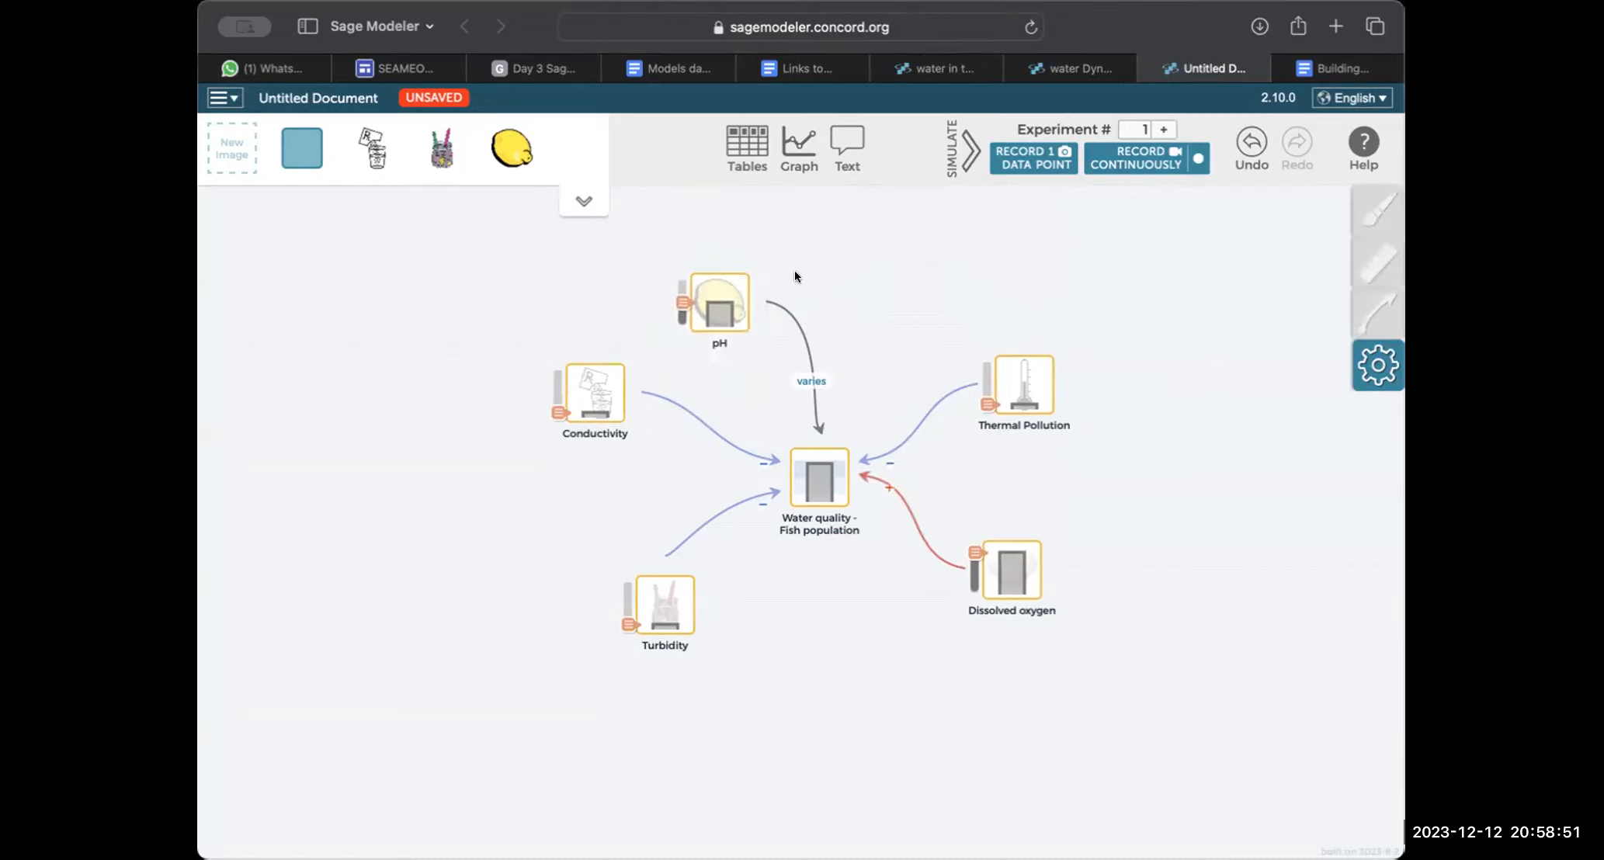
pyautogui.moveTo(680, 304); pyautogui.dragTo(670, 302)
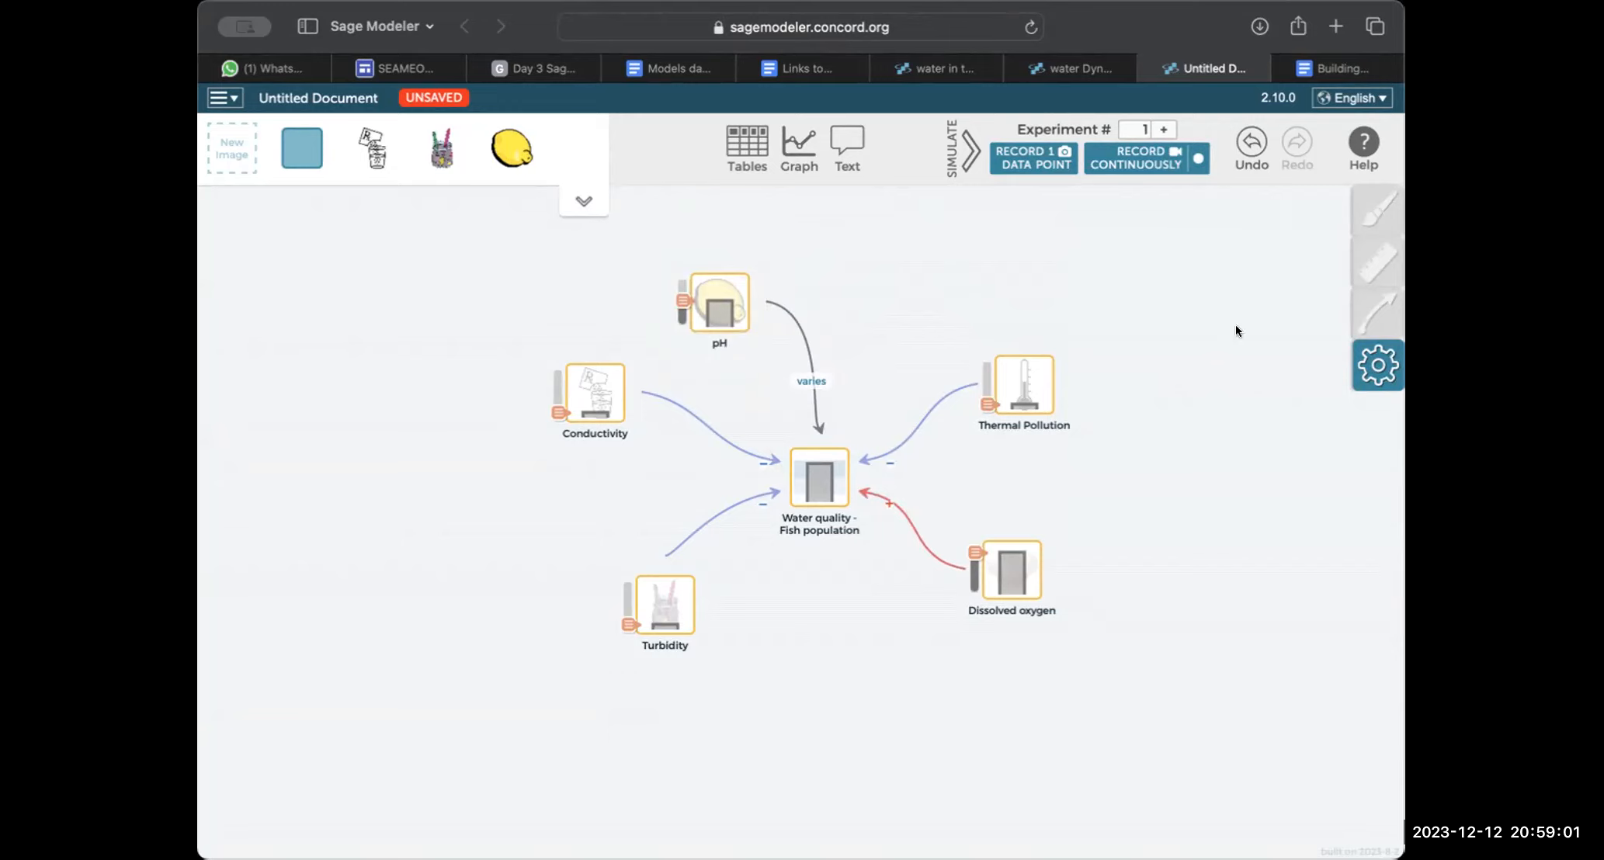
# - Open the pH variable's value settings and lower its initial value slightly
pyautogui.click(716, 288)
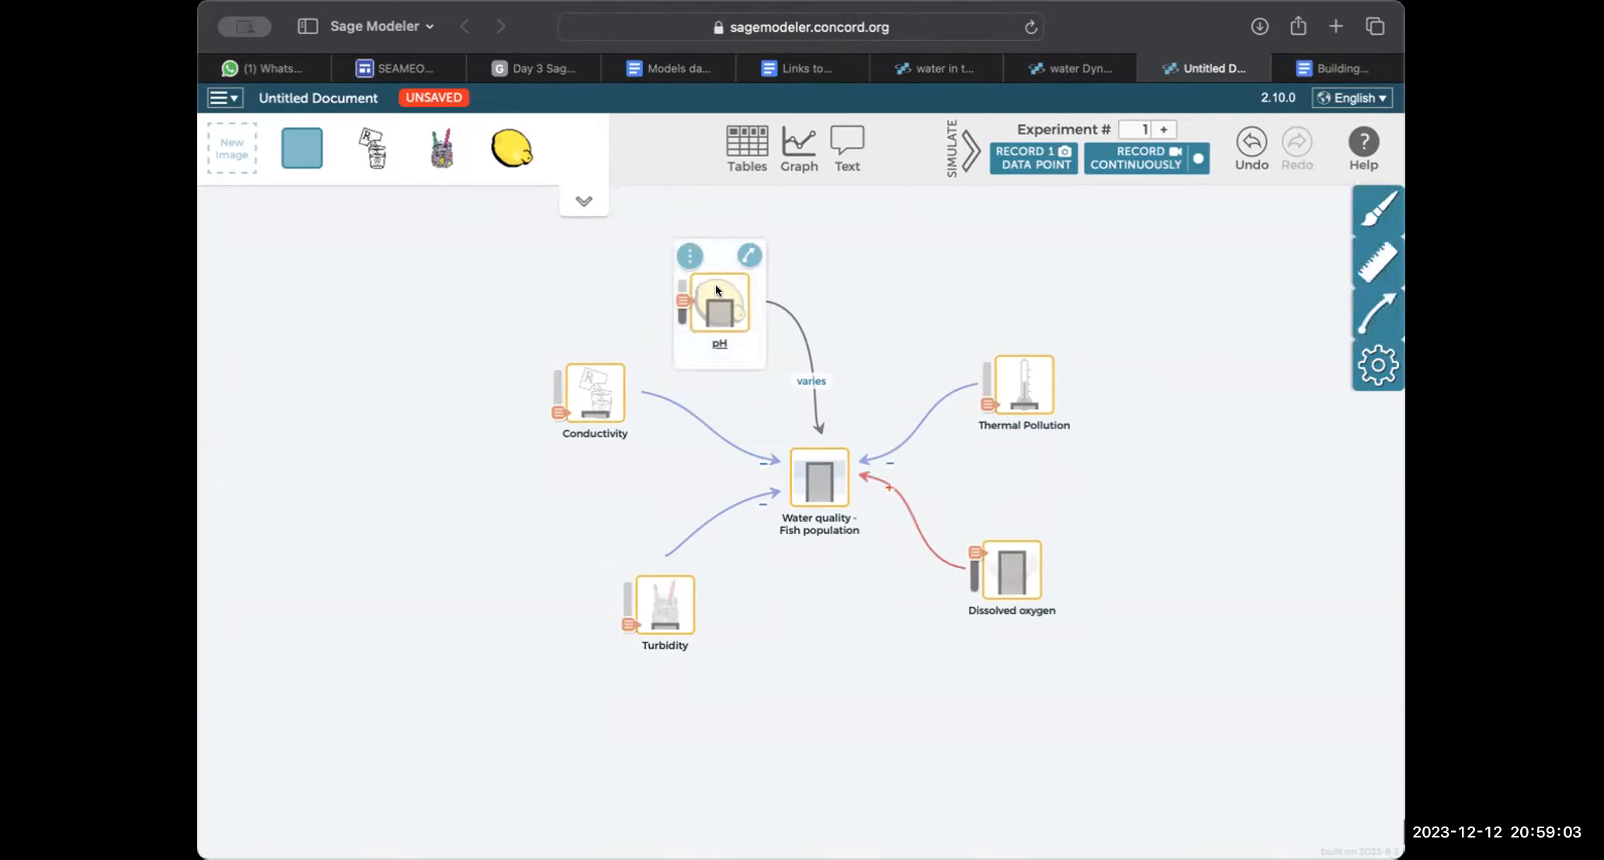
pyautogui.click(1377, 261)
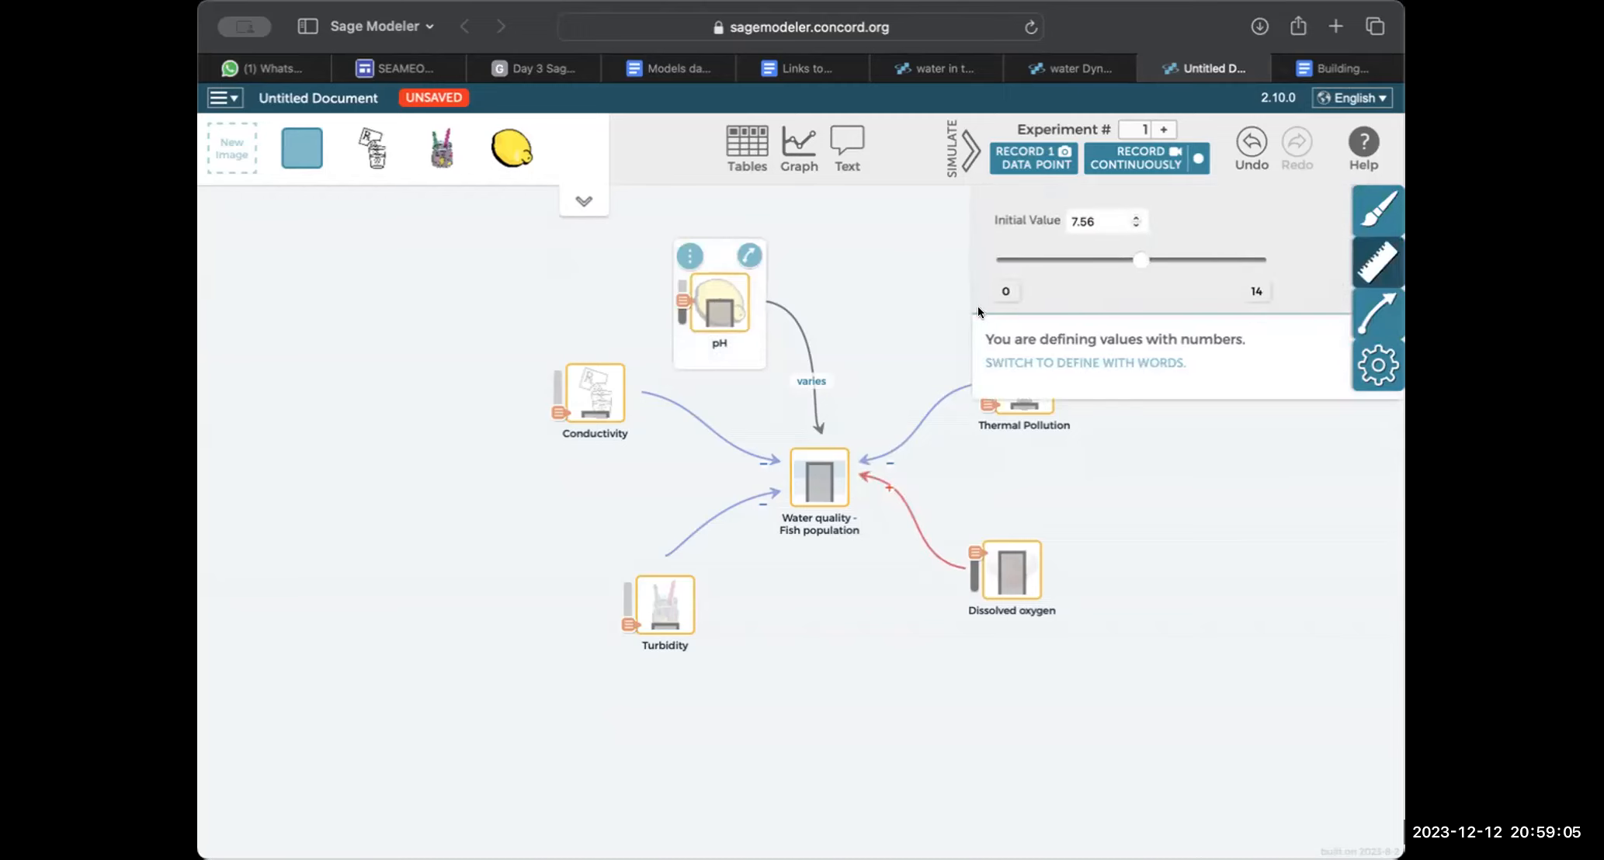
pyautogui.moveTo(1140, 261); pyautogui.dragTo(1125, 258)
# - Examine how the Thermal Pollution variable's values are defined in its value settings
pyautogui.click(949, 252)
pyautogui.click(1004, 431)
pyautogui.click(1371, 268)
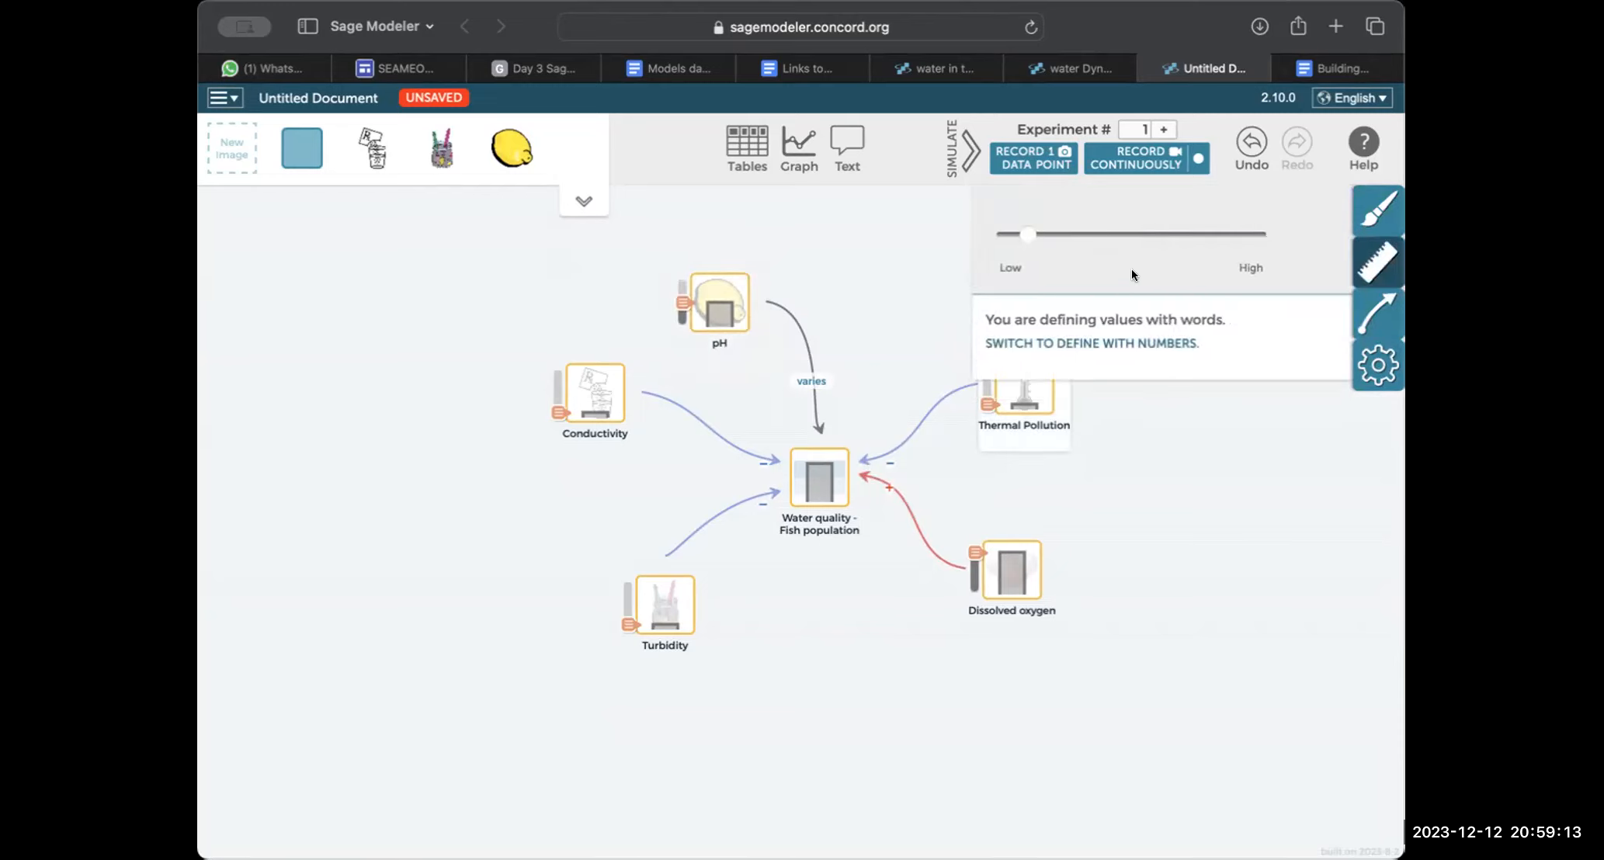
pyautogui.click(895, 303)
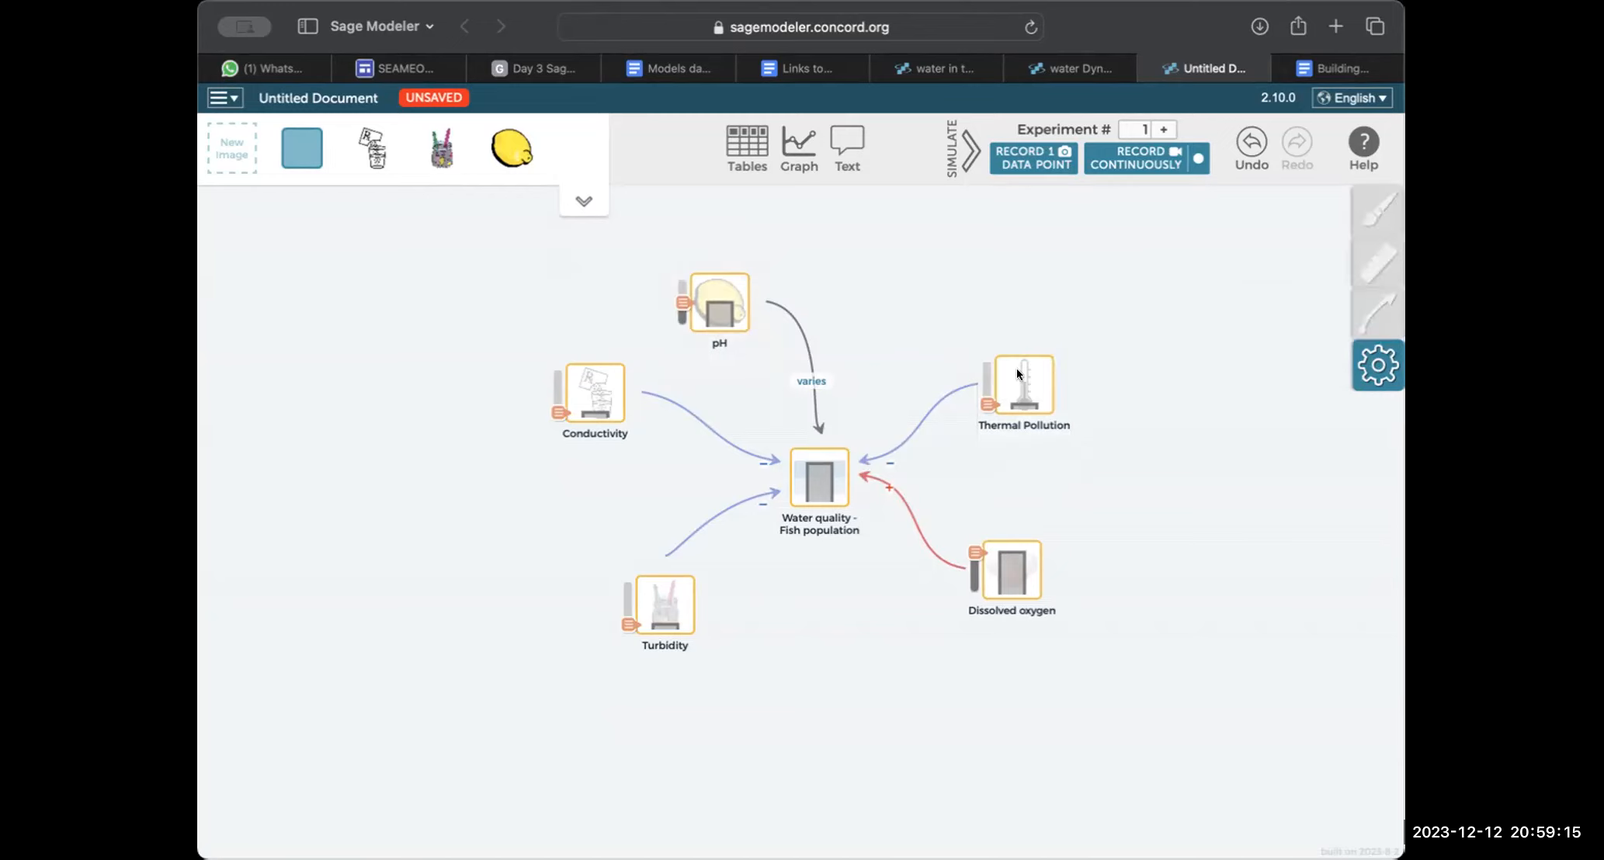
pyautogui.moveTo(1013, 369)
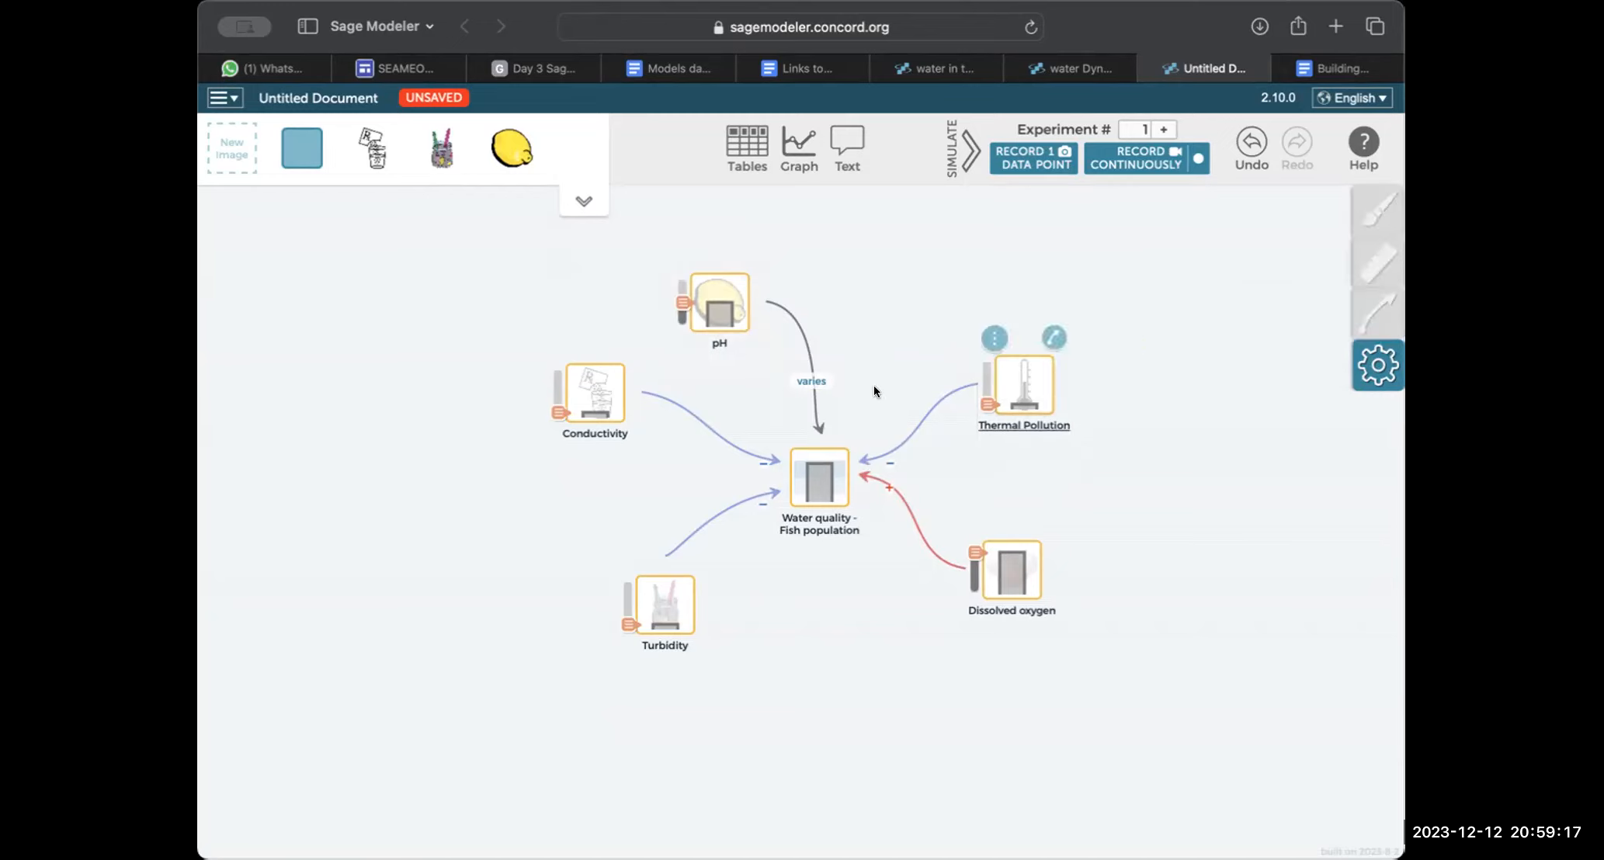
# - Open the pH variable's value settings and try initial values of 14 and 1
pyautogui.click(699, 290)
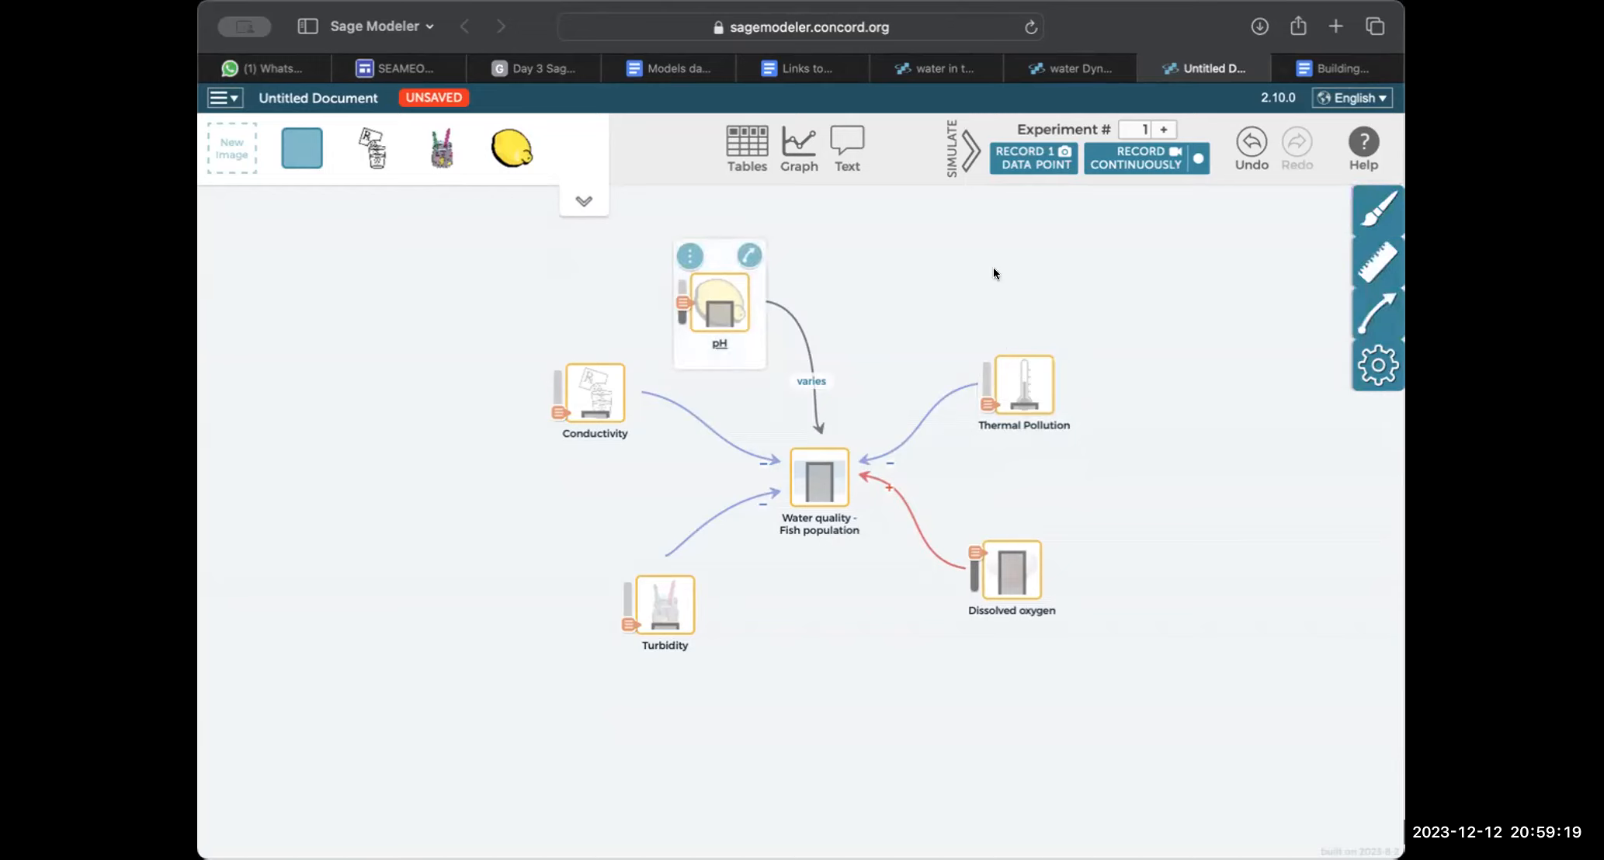
pyautogui.click(1378, 262)
pyautogui.click(1135, 217)
pyautogui.write('14')
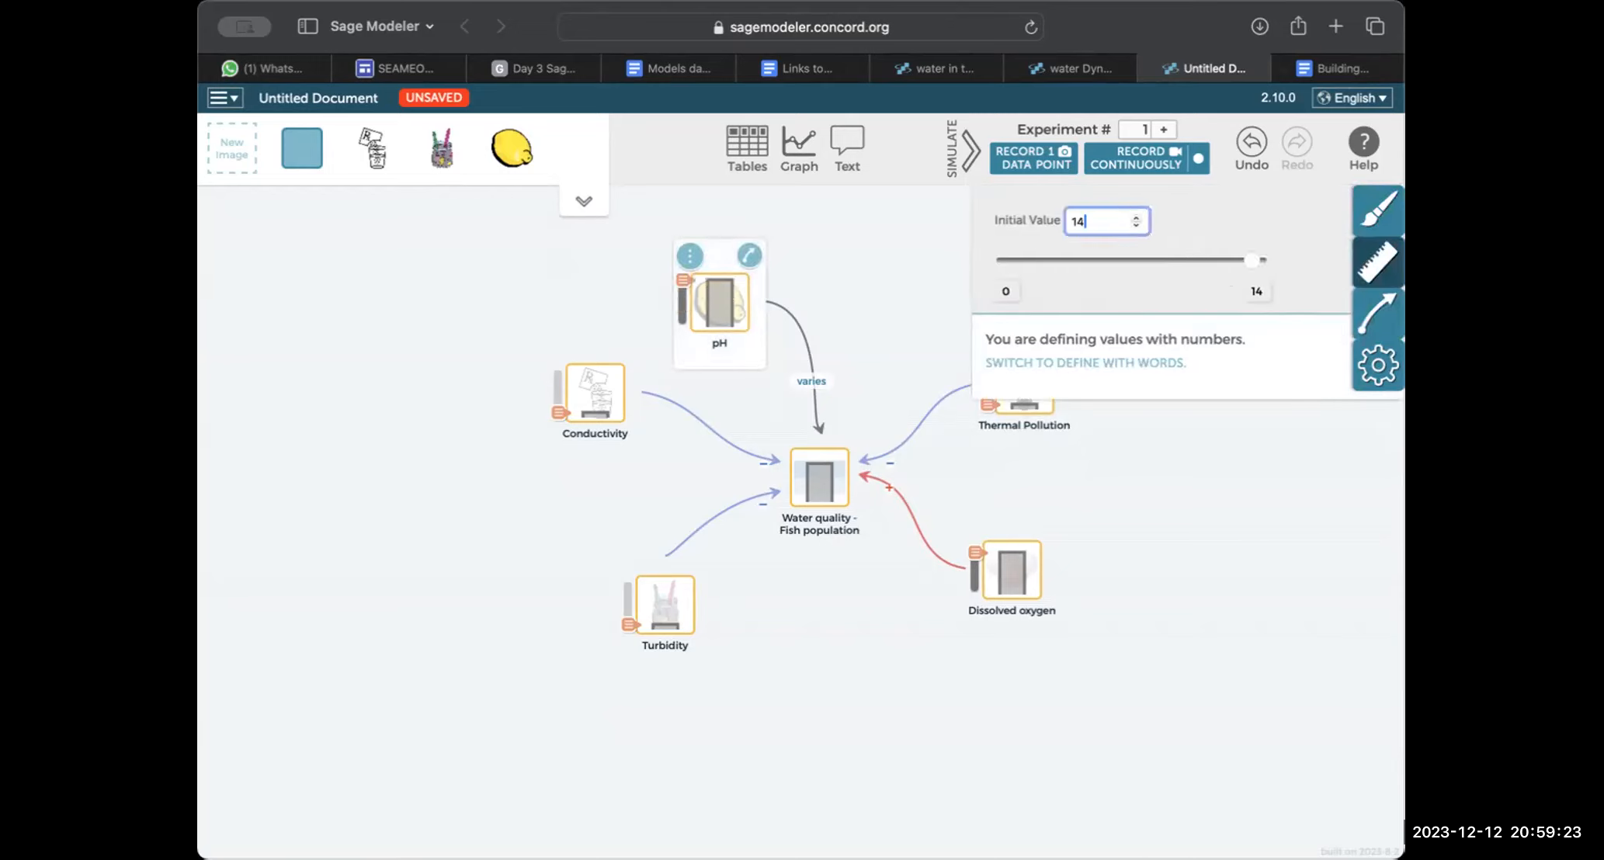
pyautogui.press('BackSpace')
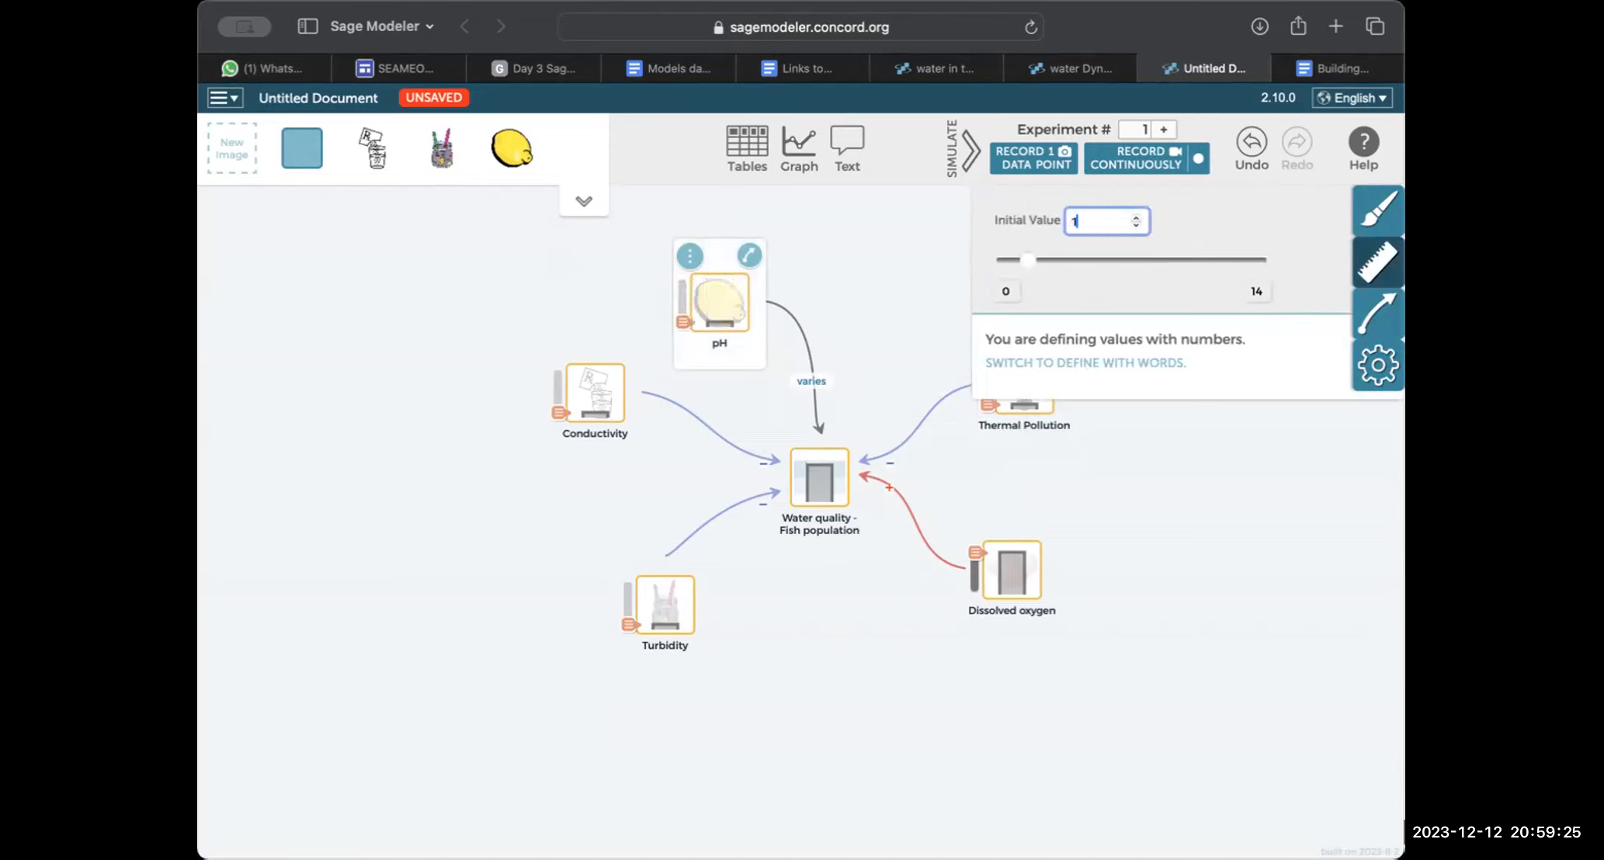
pyautogui.write('4')
pyautogui.press('BackSpace')
# - Set the maximum of the pH variable's value range to 100
pyautogui.click(1256, 291)
pyautogui.press('BackSpace')
pyautogui.press('BackSpace')
pyautogui.write('100')
pyautogui.press('Return')
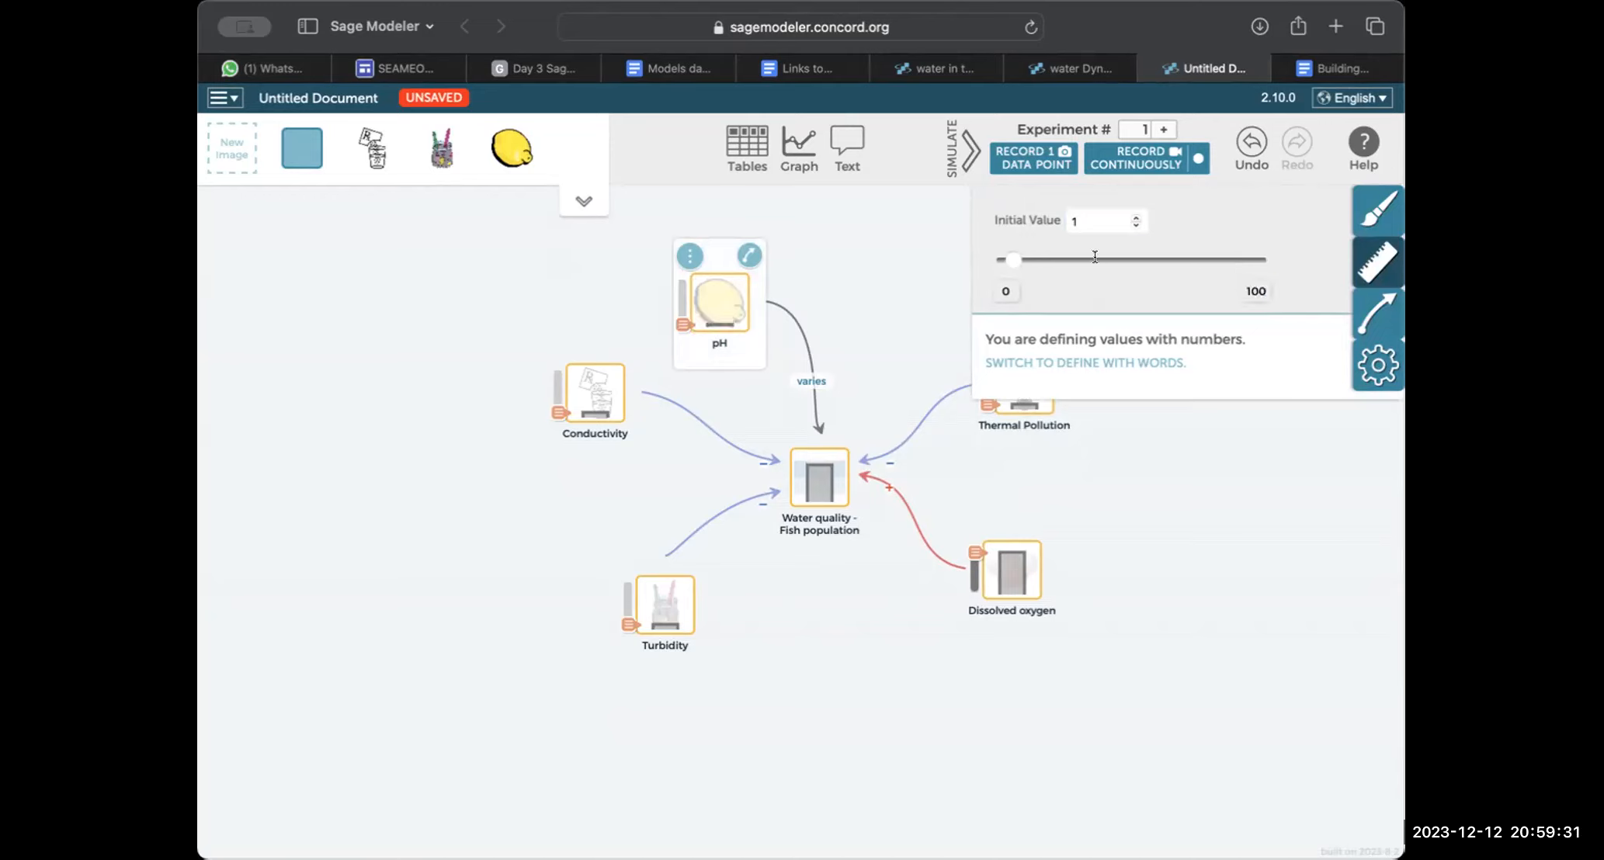
# - Try larger initial values such as 10 and 100 for the pH variable
pyautogui.click(1076, 214)
pyautogui.write('00')
pyautogui.press('BackSpace')
pyautogui.press('BackSpace')
pyautogui.write('00')
pyautogui.press('BackSpace')
pyautogui.press('BackSpace')
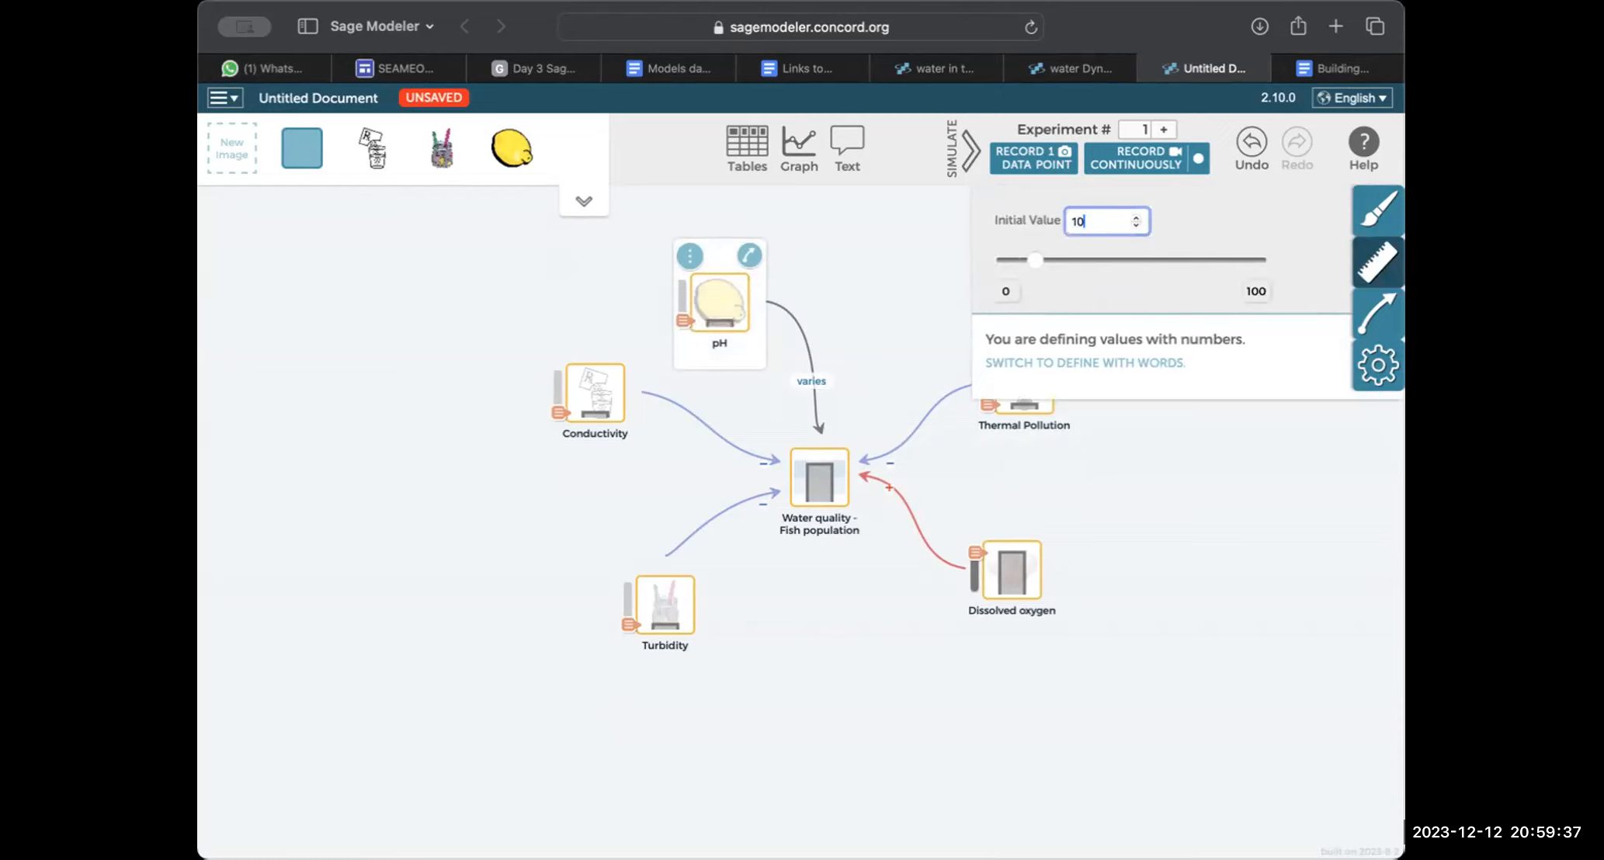
pyautogui.write('5')
pyautogui.press('BackSpace')
pyautogui.write('00')
pyautogui.press('BackSpace')
pyautogui.press('BackSpace')
pyautogui.write('4')
pyautogui.press('BackSpace')
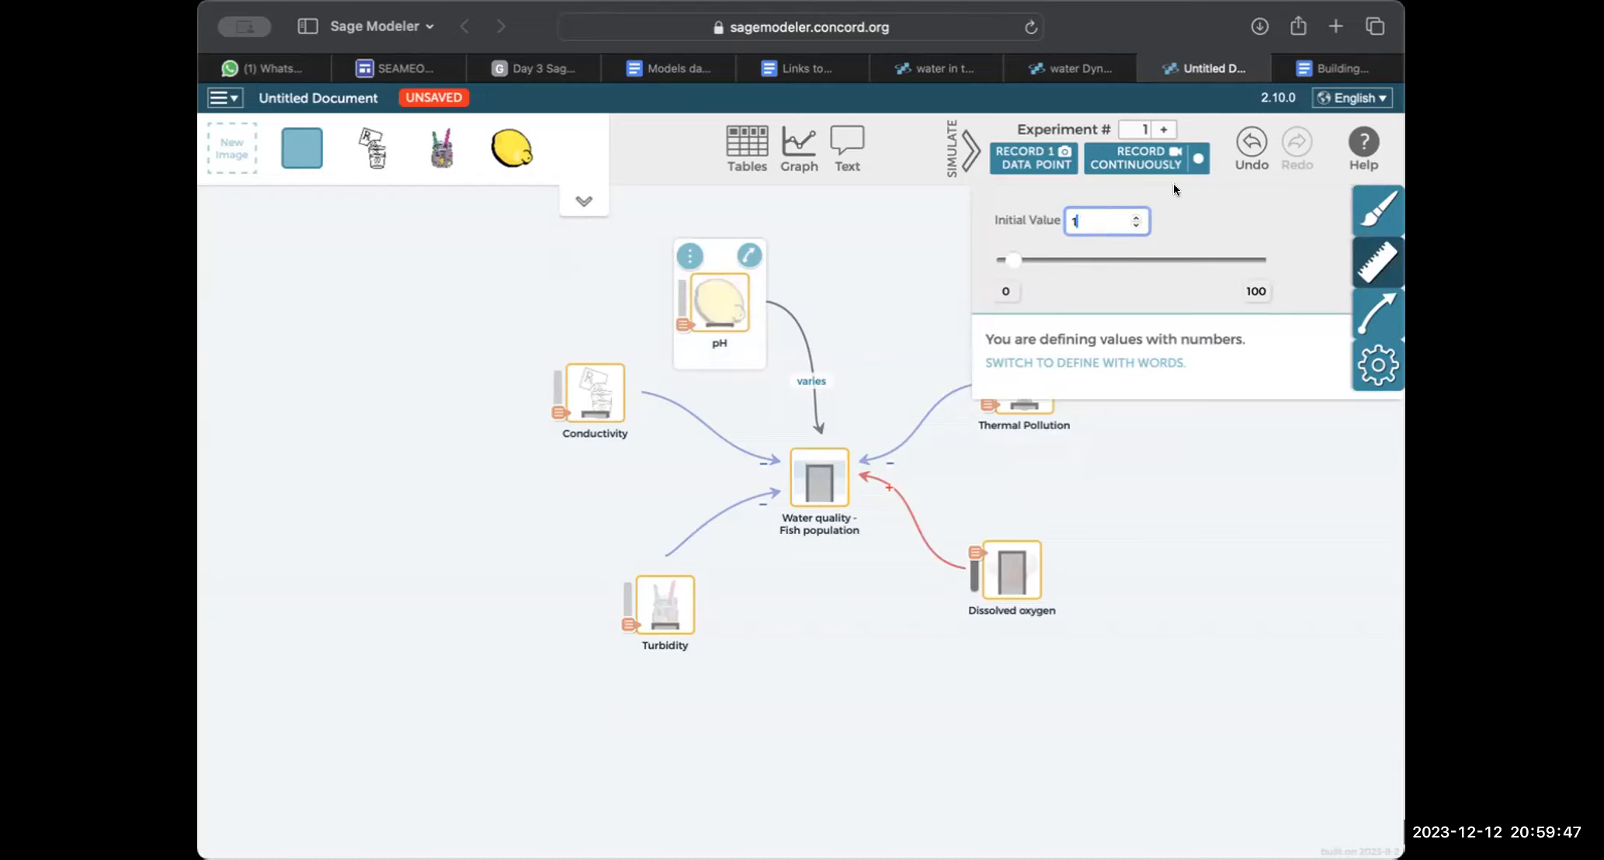
# - Raise pH's initial value to about the middle of its range and close its value settings
pyautogui.click(1132, 215)
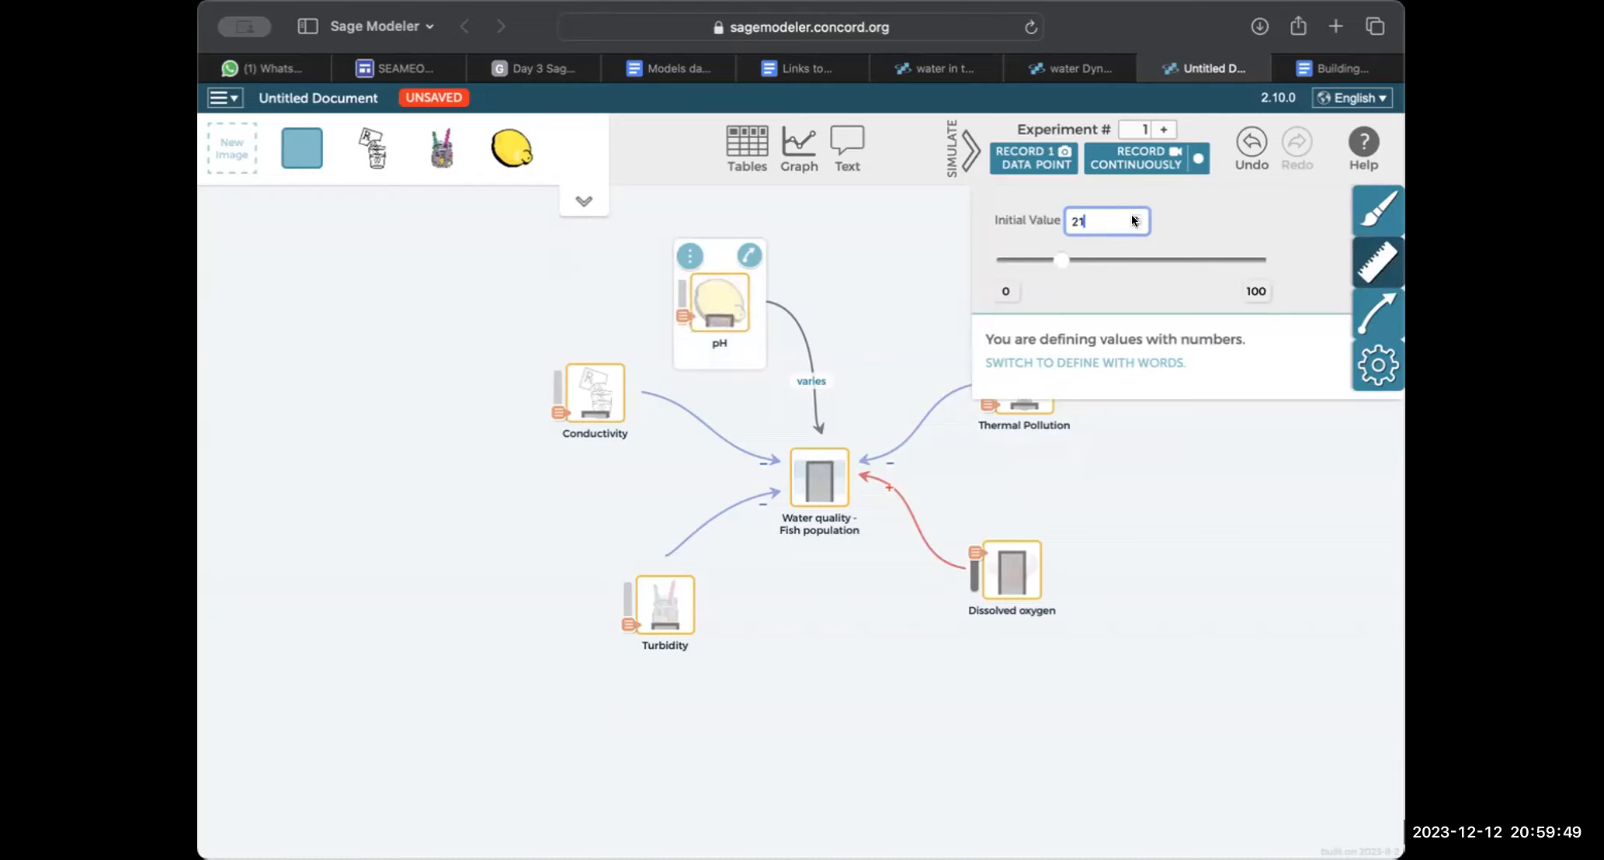
pyautogui.moveTo(1079, 253); pyautogui.dragTo(1125, 262)
pyautogui.click(897, 259)
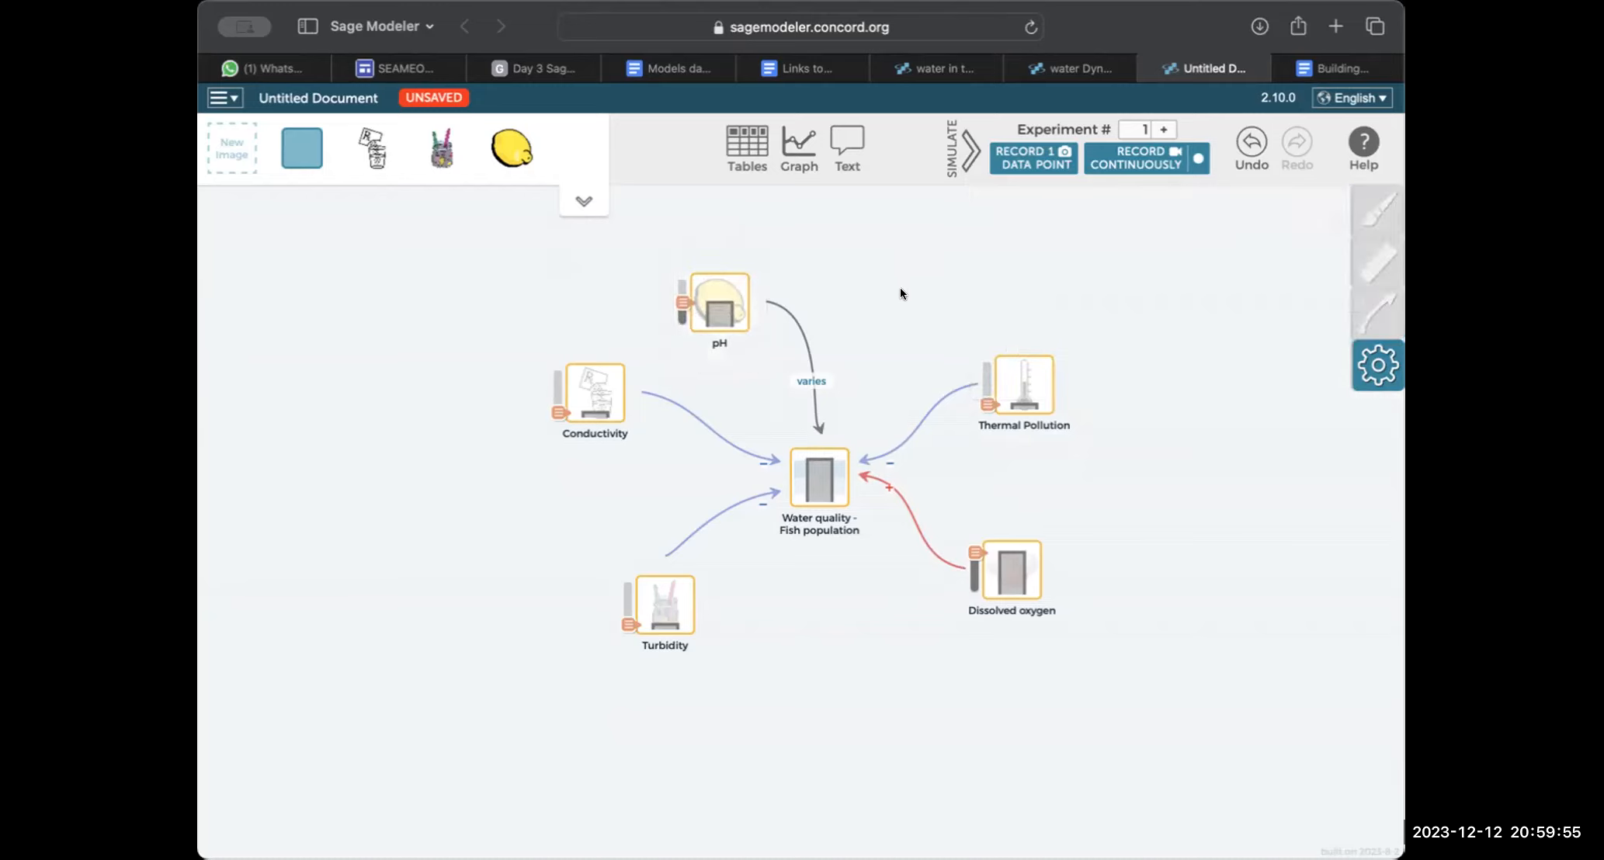
pyautogui.moveTo(678, 302)
pyautogui.mouseDown()
pyautogui.moveTo(679, 323)
pyautogui.moveTo(676, 276)
pyautogui.moveTo(677, 306)
pyautogui.mouseUp()
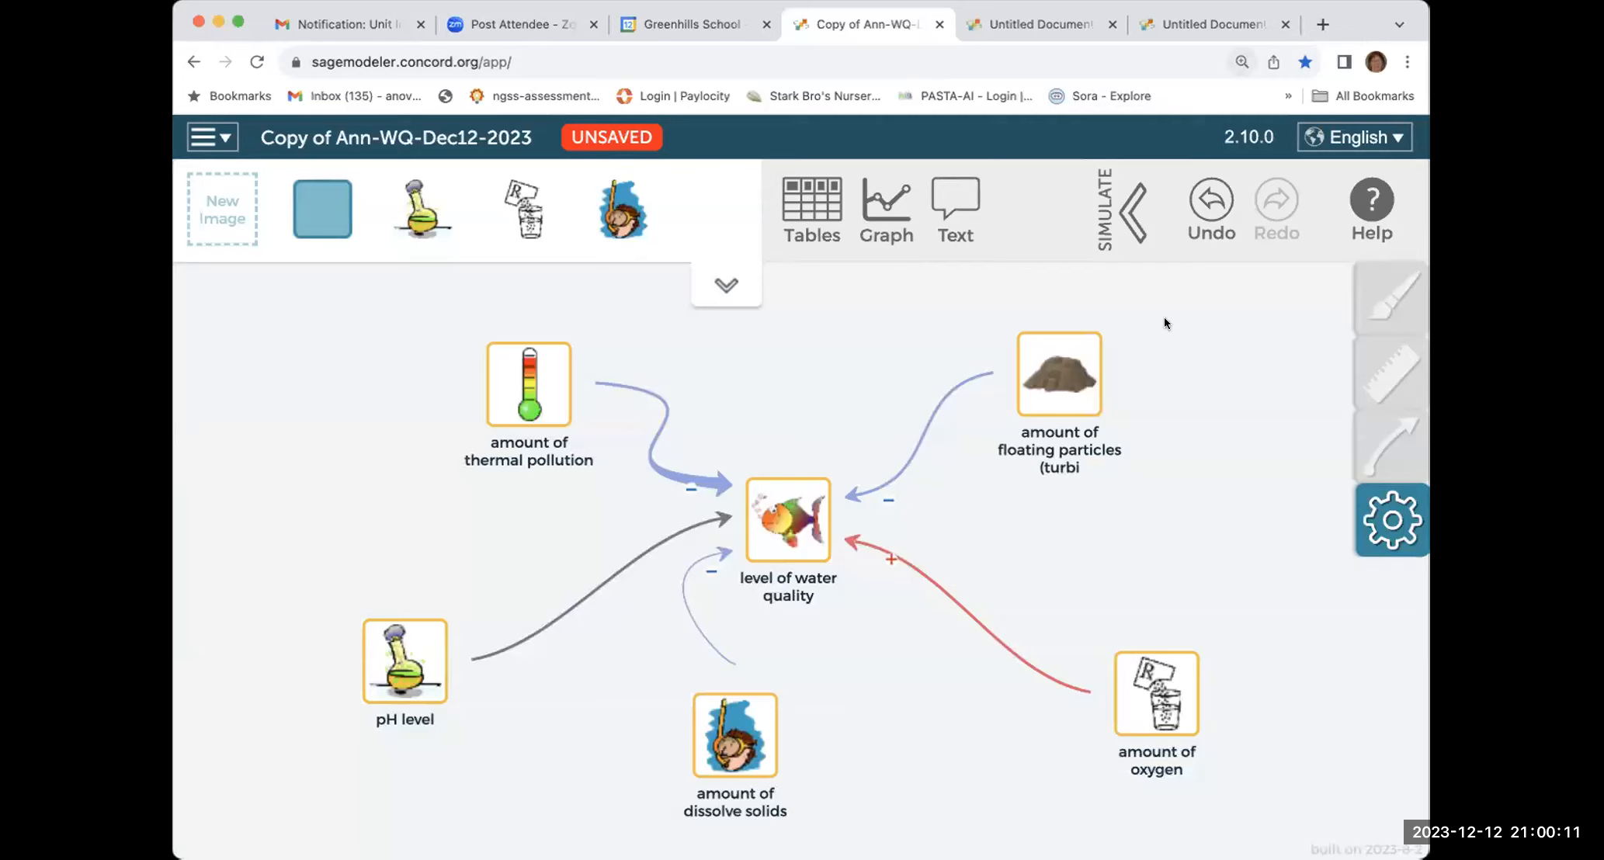
# - Start simulating the level of water quality model, raising the pH level and lowering thermal pollution to its minimum
pyautogui.click(1125, 210)
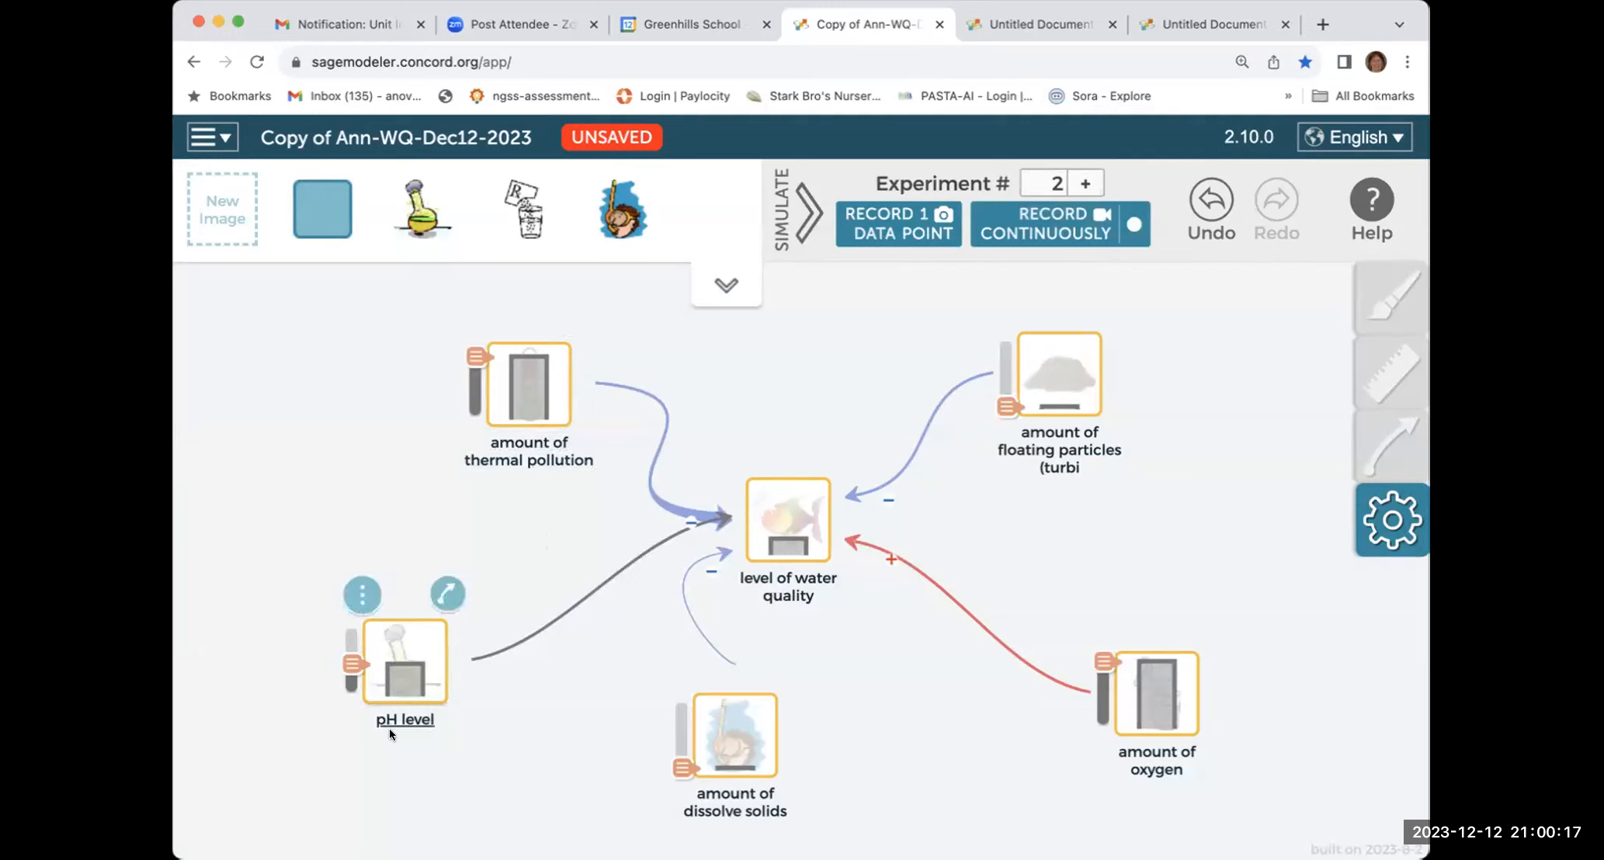
pyautogui.moveTo(349, 664)
pyautogui.mouseDown()
pyautogui.moveTo(348, 622)
pyautogui.moveTo(348, 708)
pyautogui.moveTo(349, 613)
pyautogui.moveTo(347, 683)
pyautogui.moveTo(347, 646)
pyautogui.mouseUp()
pyautogui.moveTo(475, 357); pyautogui.dragTo(469, 419)
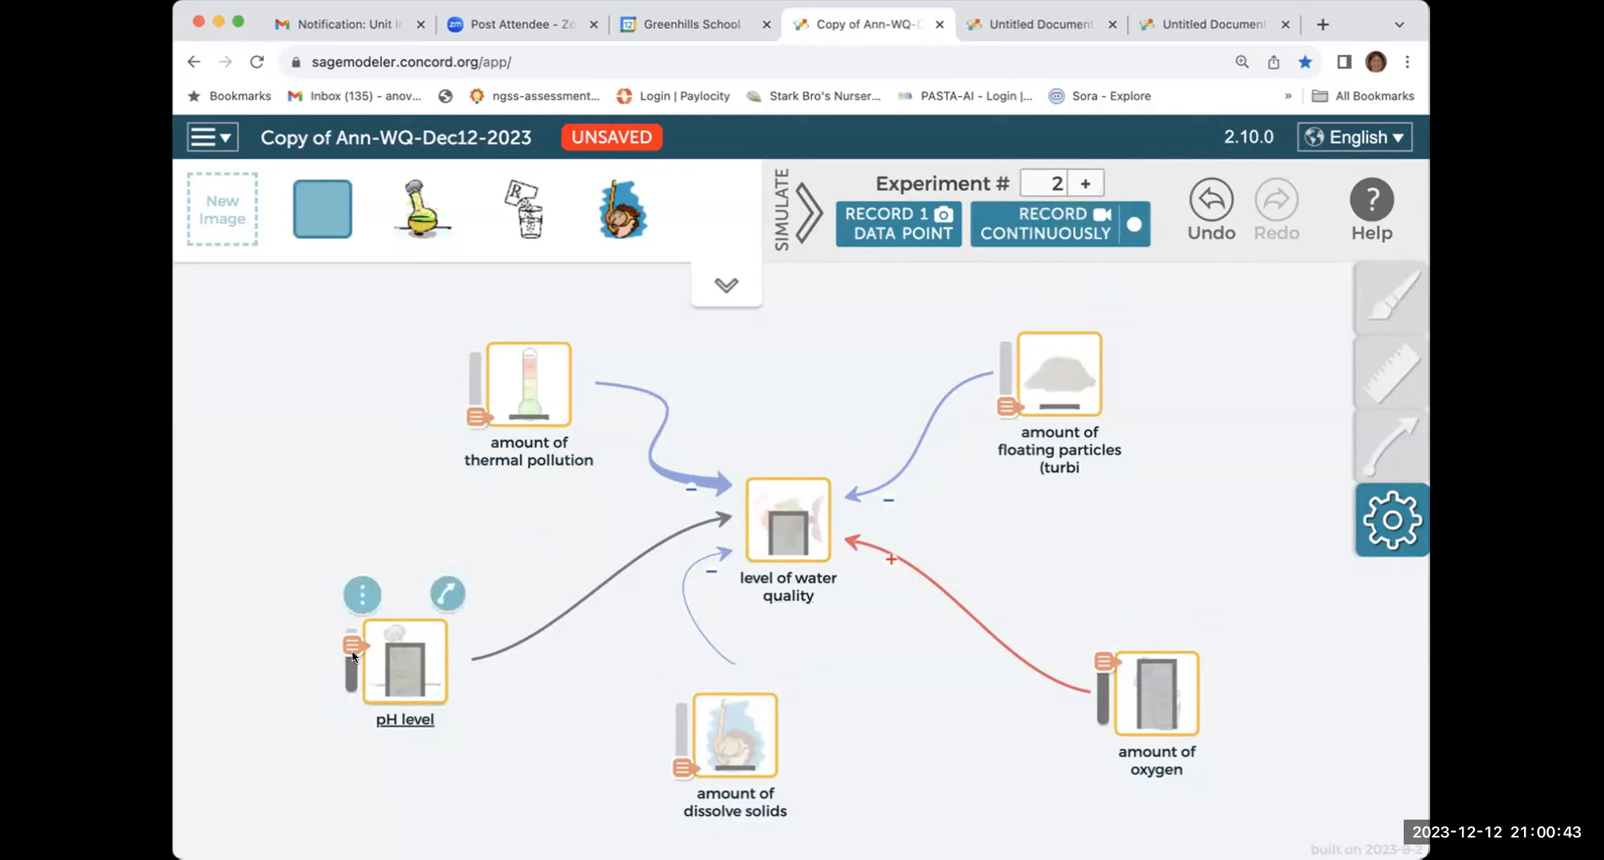
# - Lower the simulated pH level to slightly below mid-range and raise the amount of dissolve solids above mid-range
pyautogui.moveTo(344, 664); pyautogui.dragTo(345, 677)
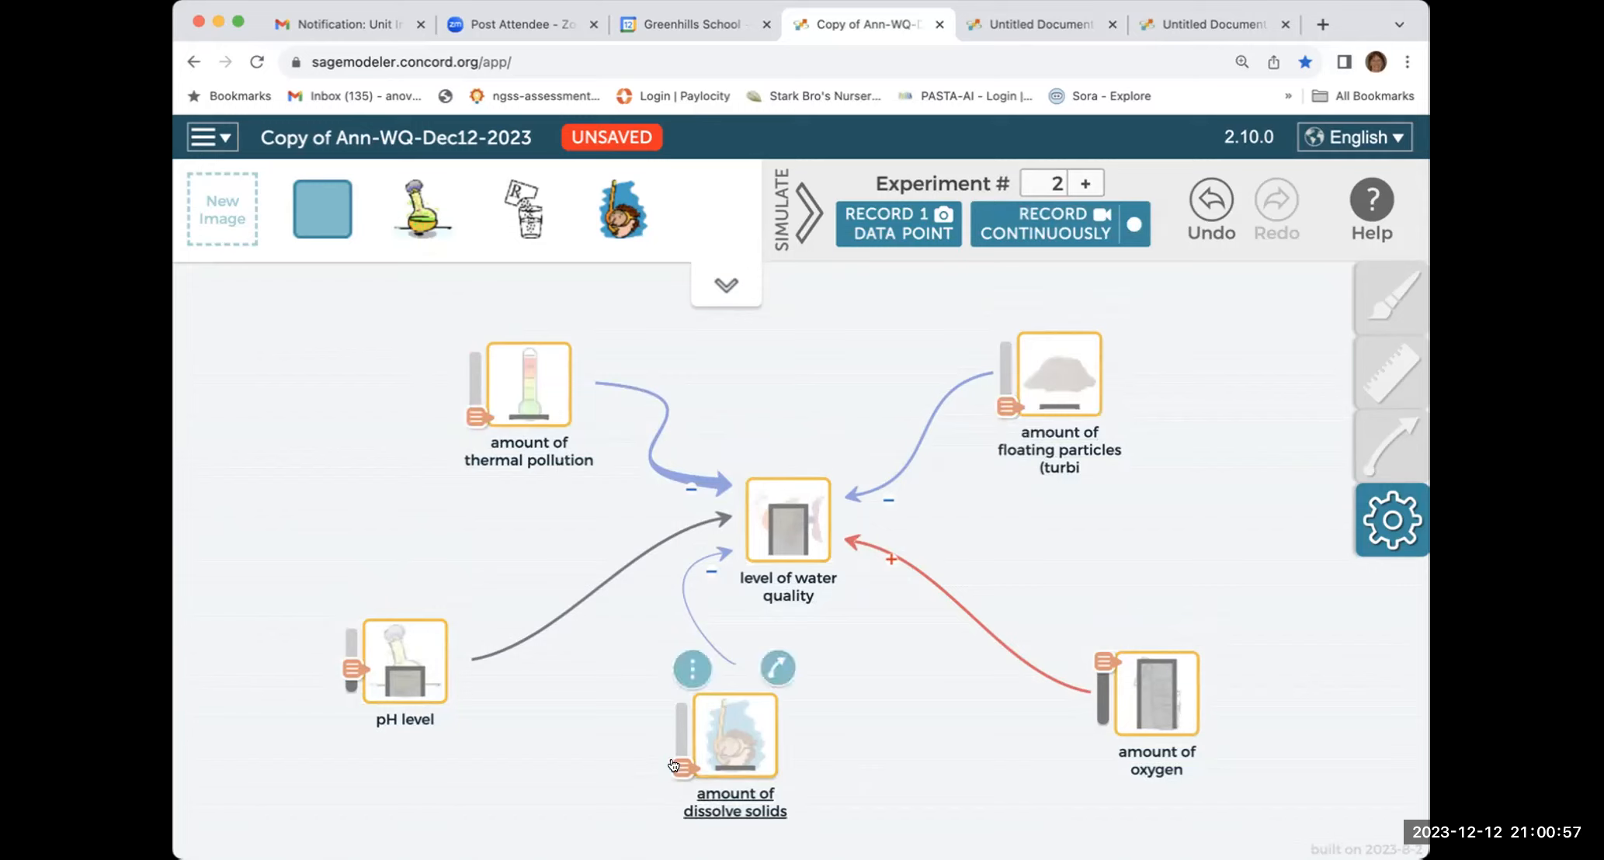
pyautogui.moveTo(673, 766); pyautogui.dragTo(672, 734)
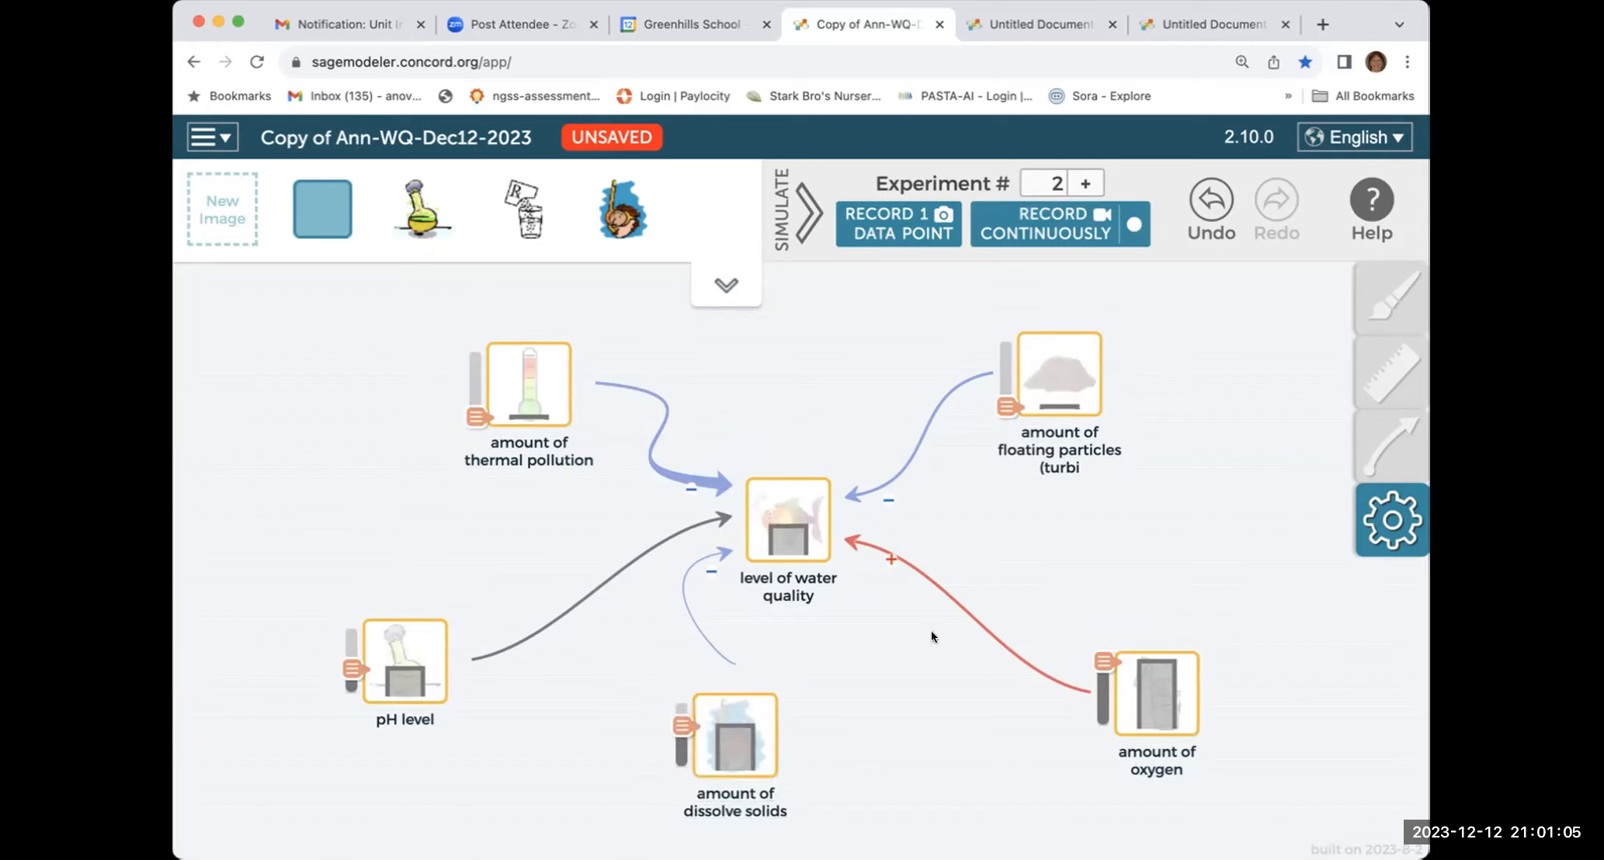
pyautogui.click(908, 231)
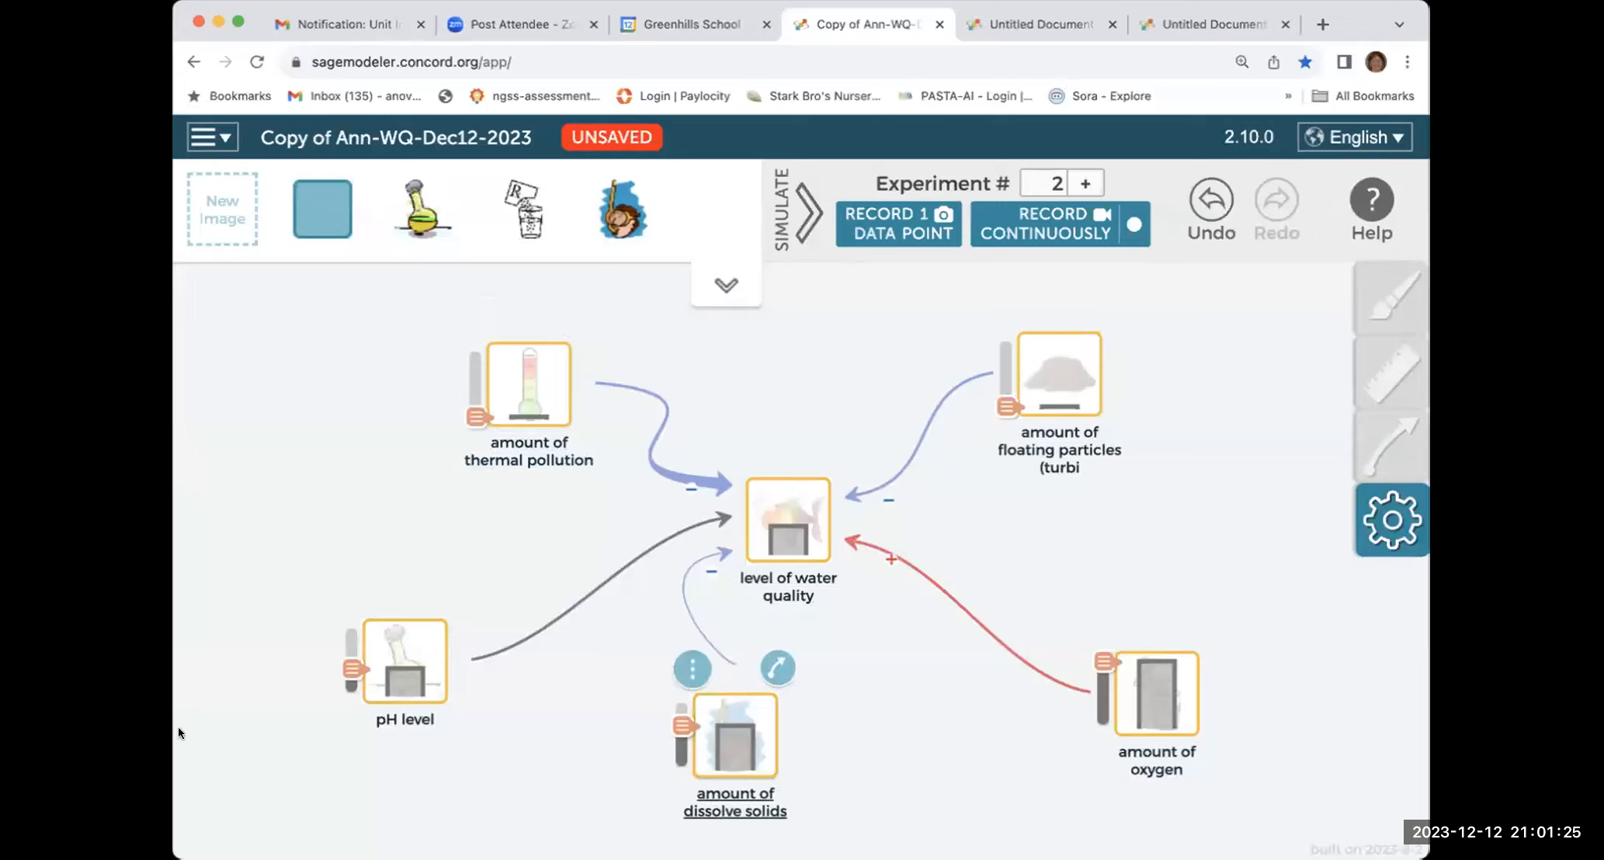
# - Examine how the relationship from pH level to level of water quality is defined
pyautogui.click(405, 652)
pyautogui.click(1390, 446)
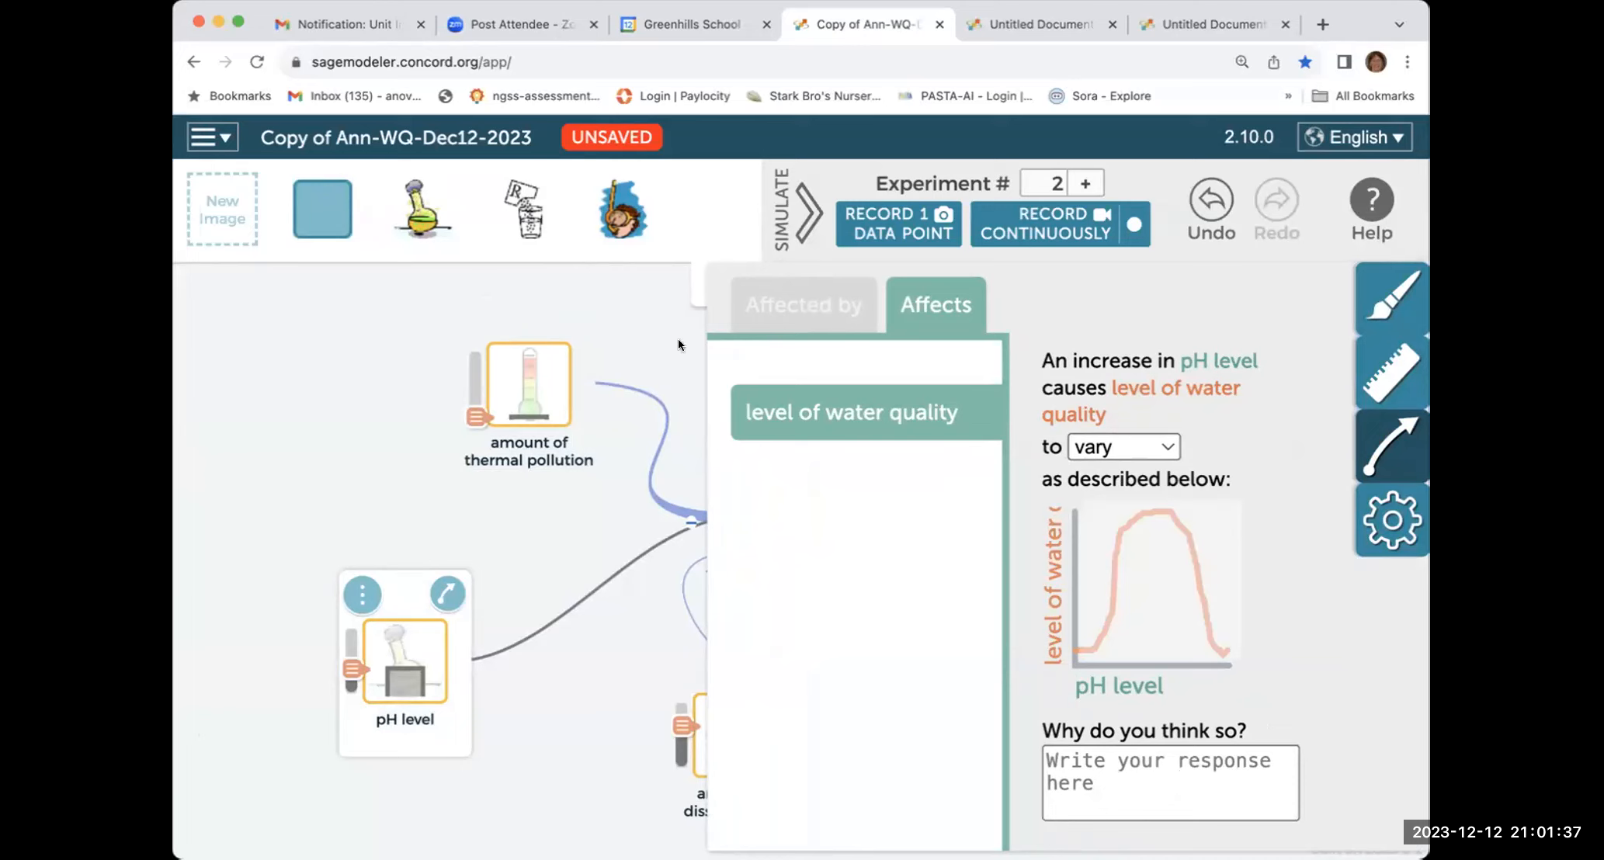
pyautogui.click(633, 295)
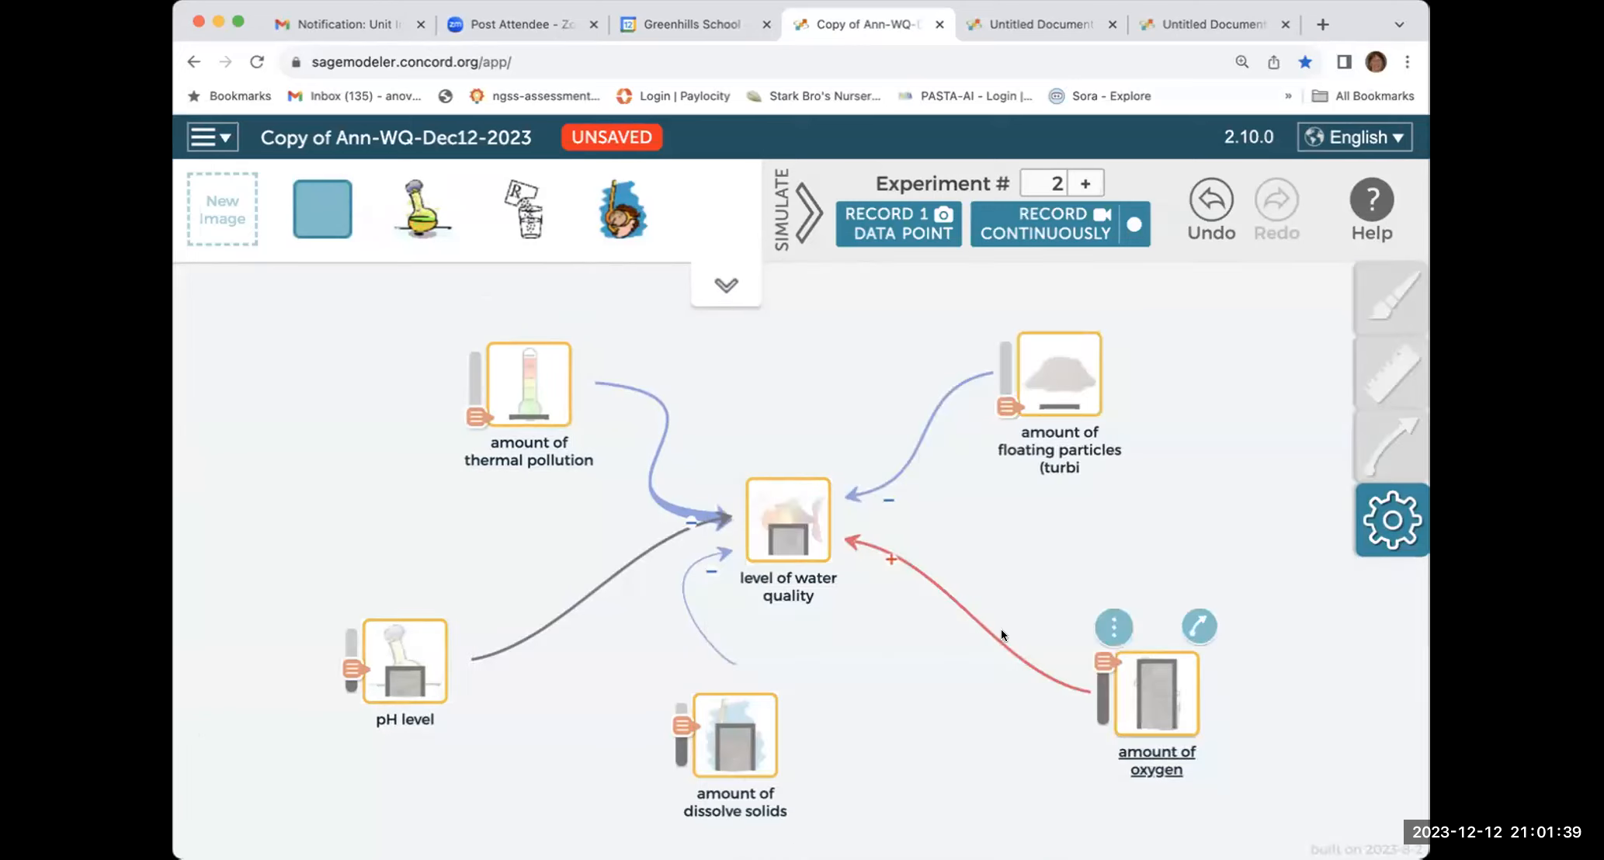
# - Review the simulation settings, toggling the relationship symbols off and on again
pyautogui.click(1393, 518)
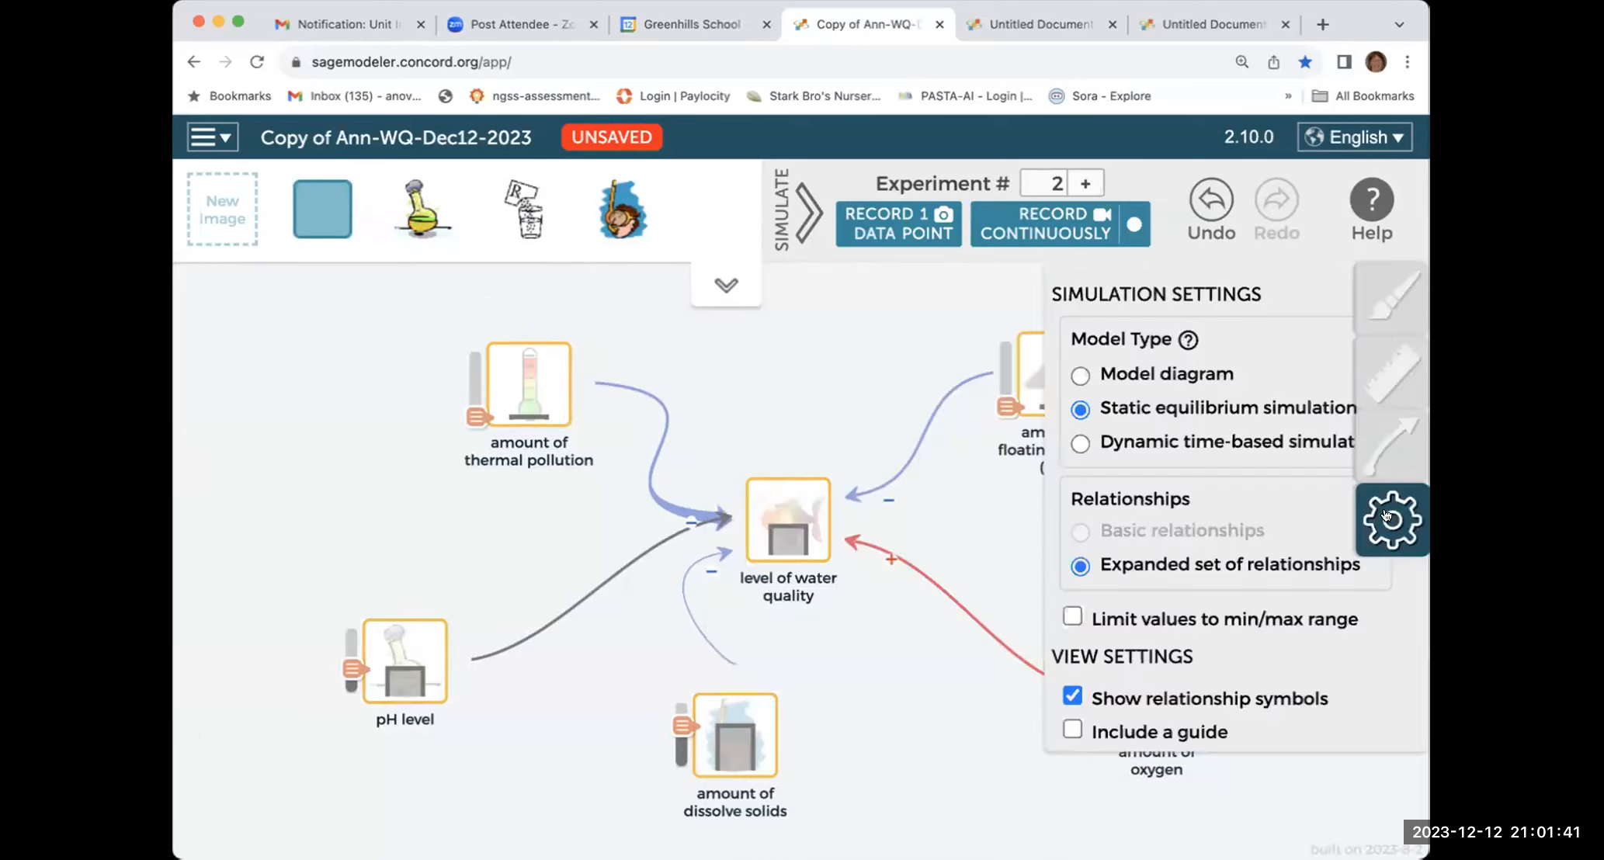
pyautogui.click(1392, 518)
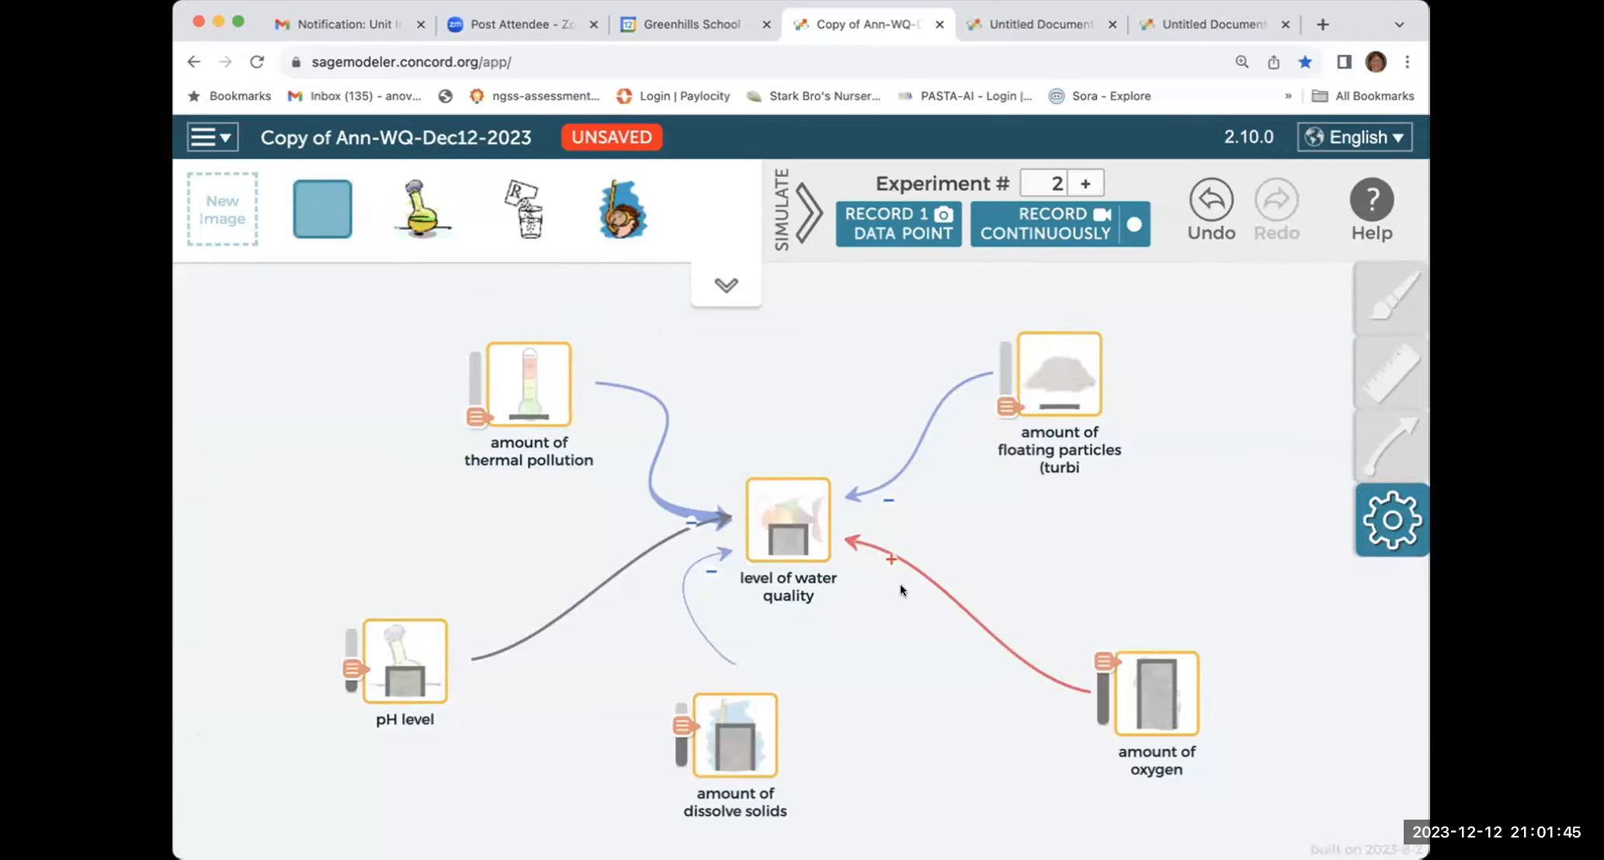
pyautogui.moveTo(798, 534)
pyautogui.click(1388, 510)
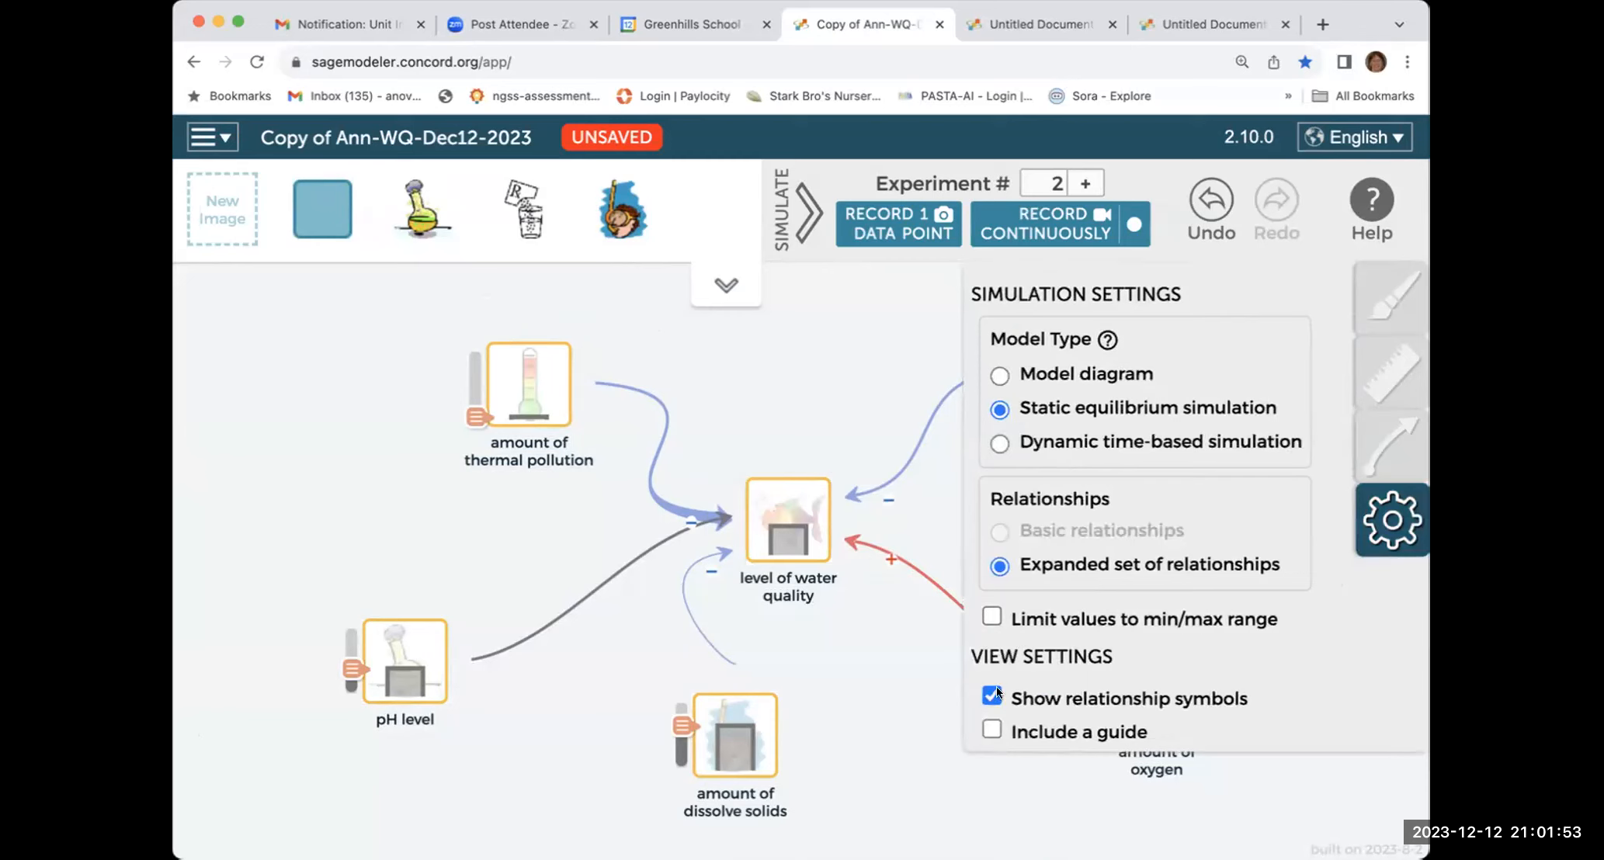
pyautogui.click(988, 692)
pyautogui.click(989, 693)
pyautogui.click(829, 366)
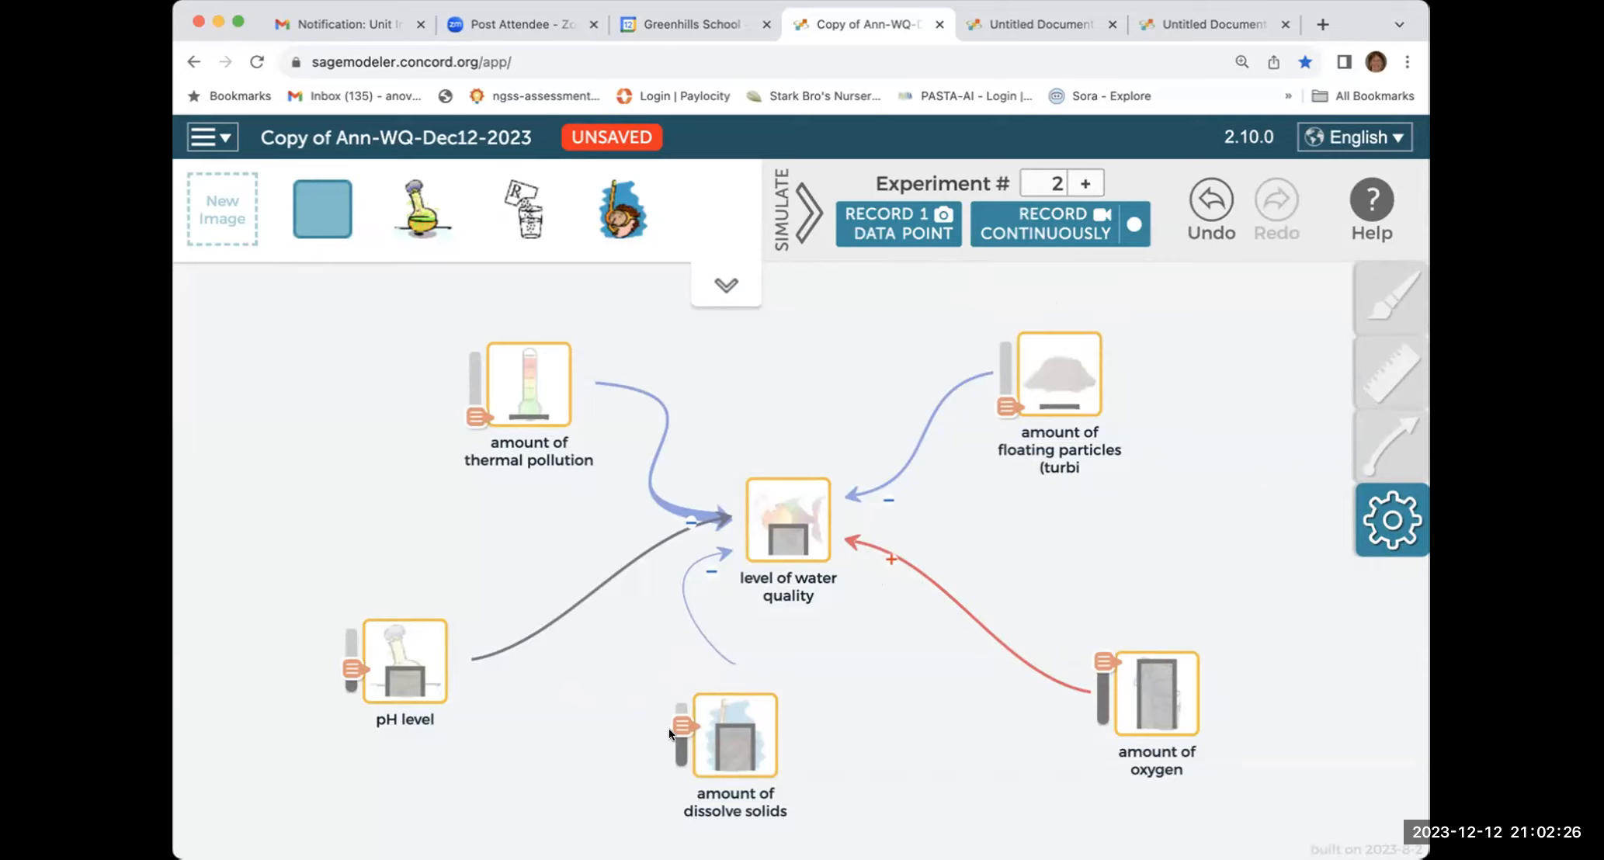
# - Adjust the simulated amount of dissolve solids to about mid-range
pyautogui.moveTo(680, 725); pyautogui.dragTo(670, 762)
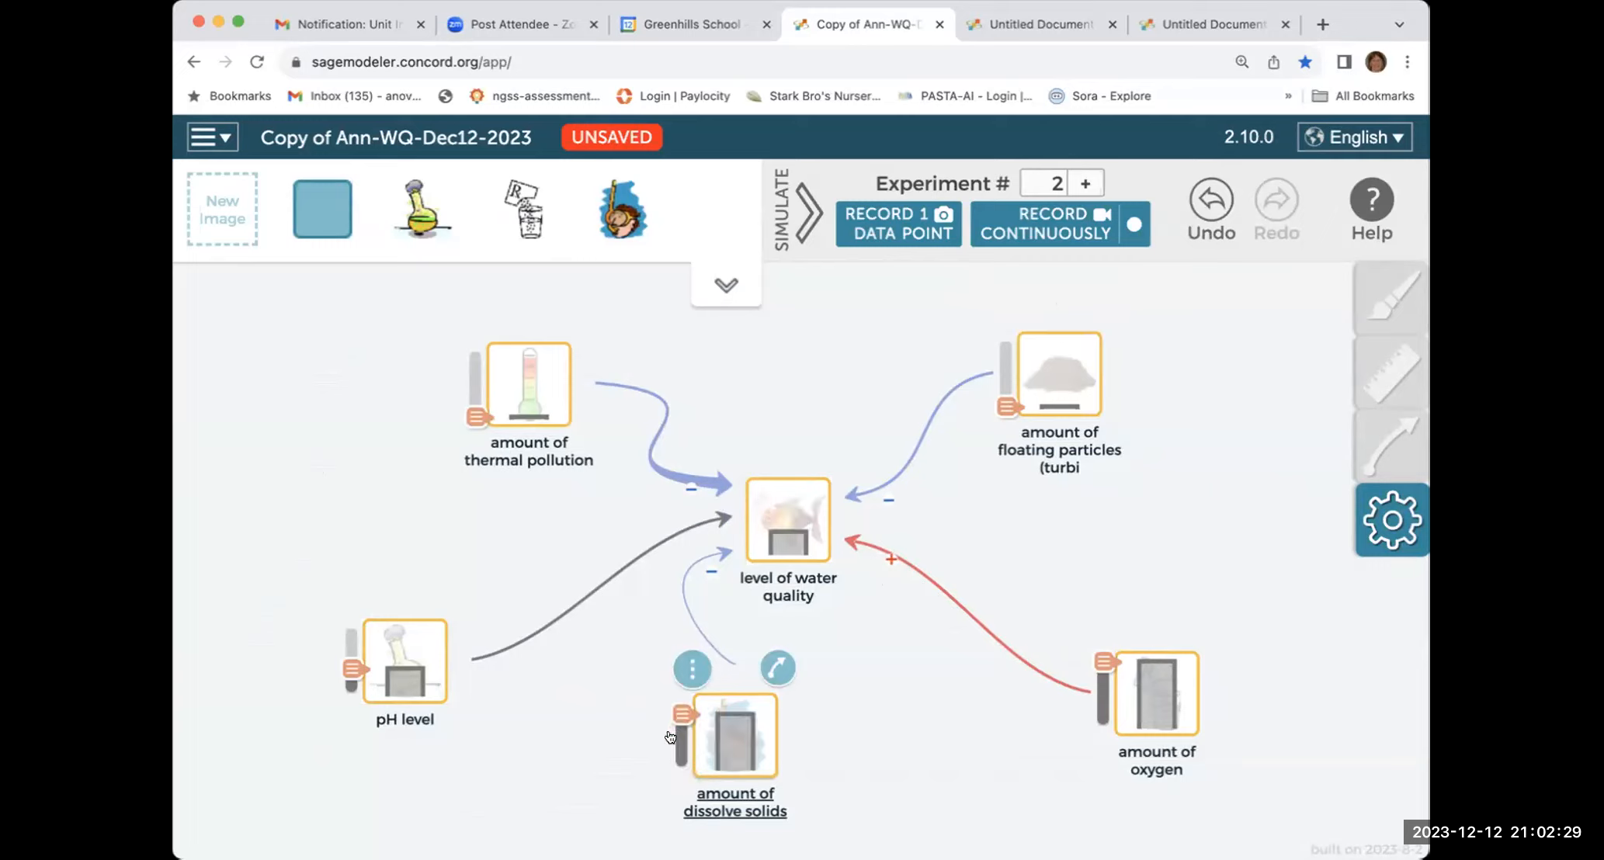
pyautogui.click(671, 738)
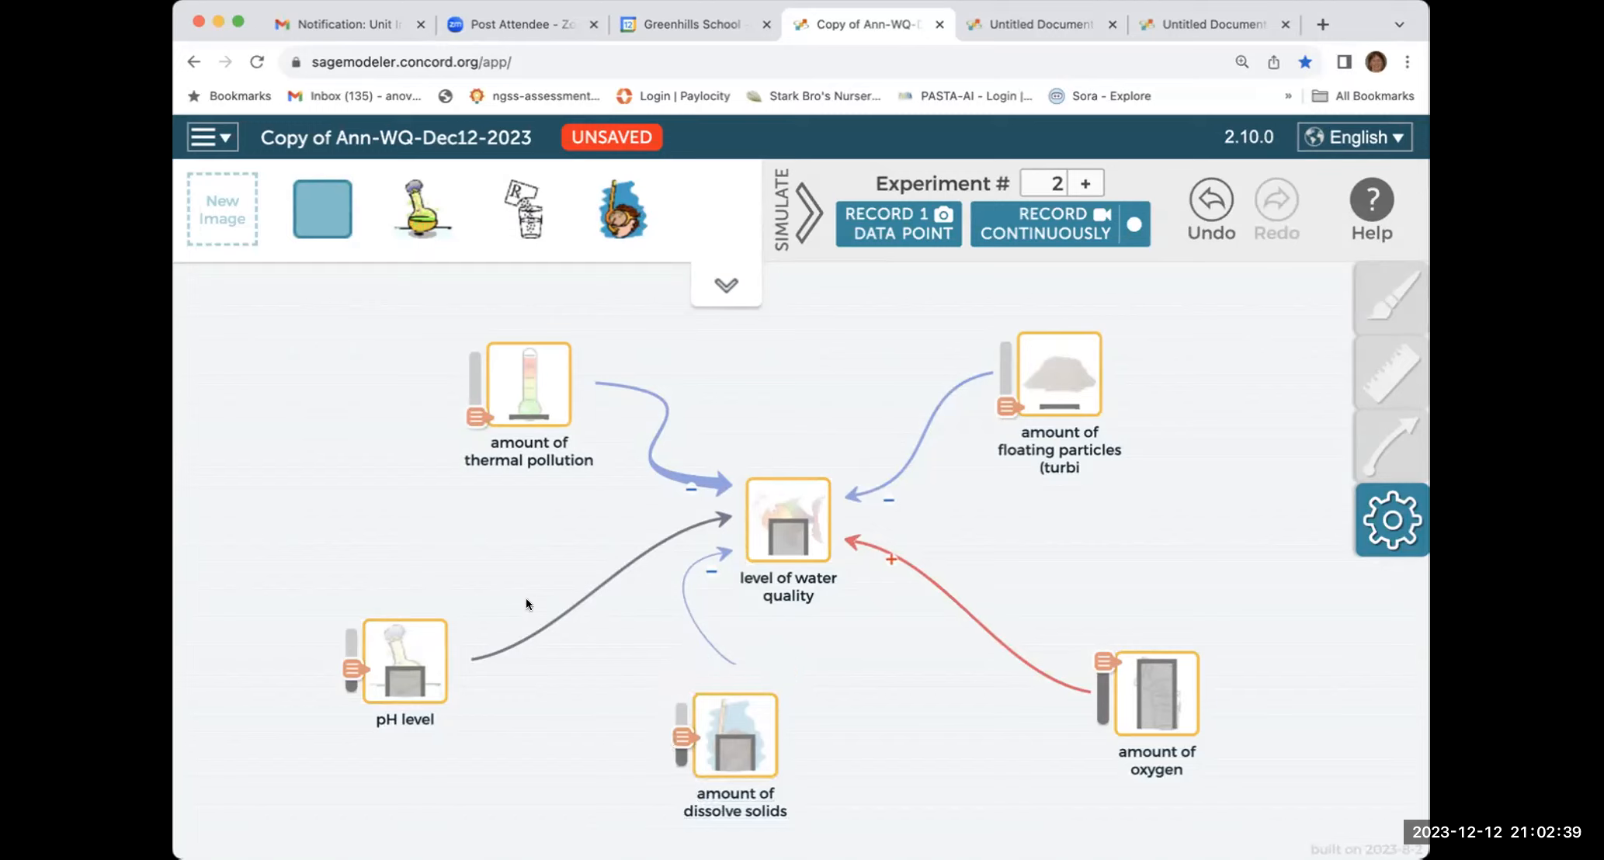
# - Draw a relationship link from amount of thermal pollution to amount of oxygen
pyautogui.moveTo(504, 382)
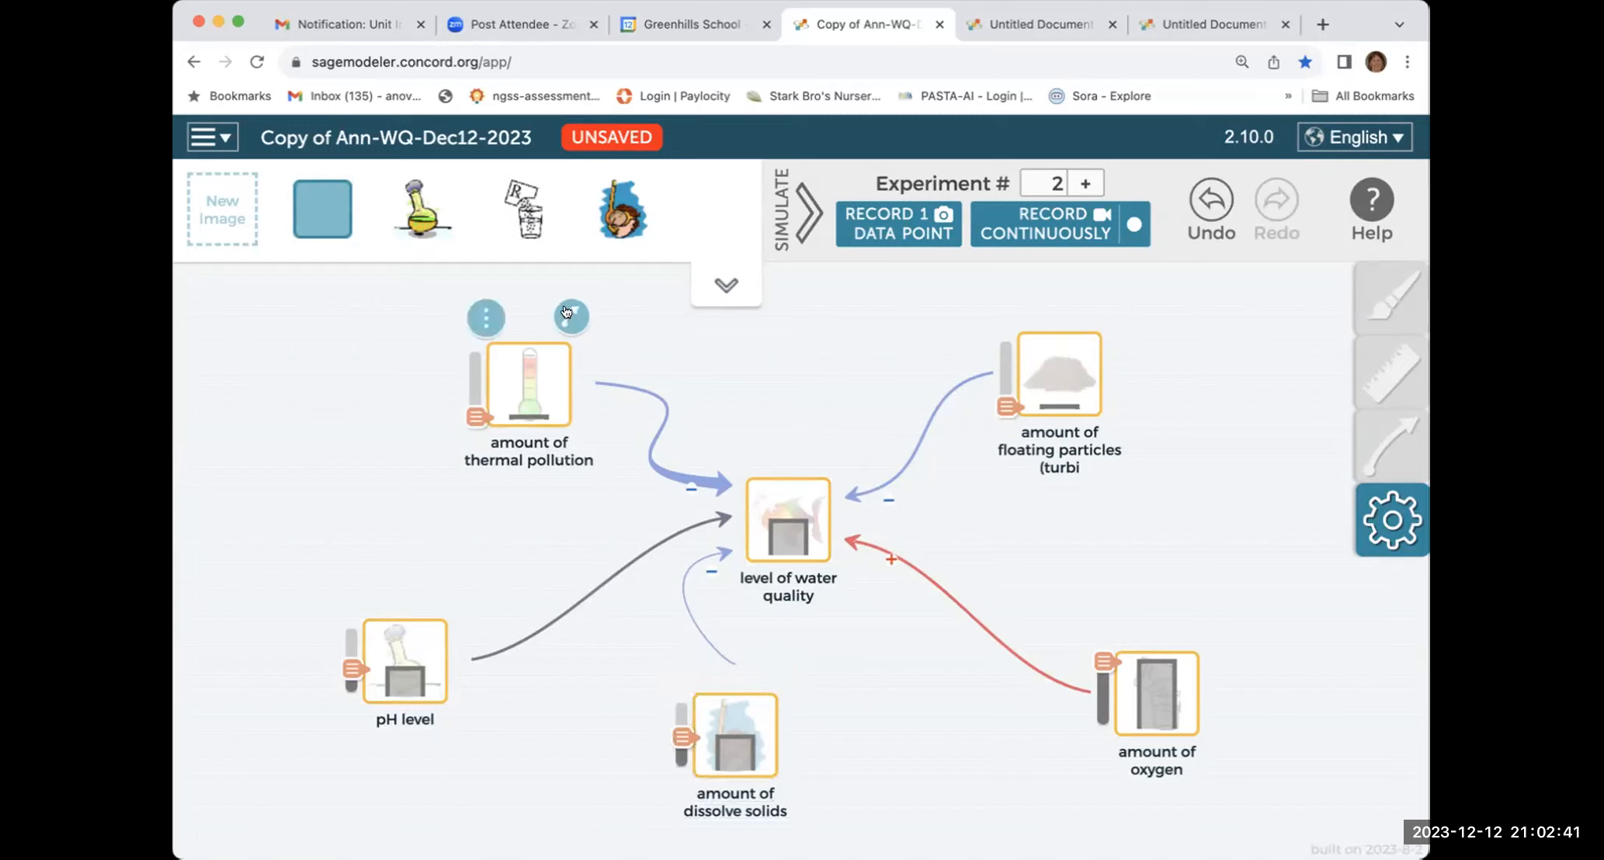
pyautogui.moveTo(566, 312); pyautogui.dragTo(1156, 658)
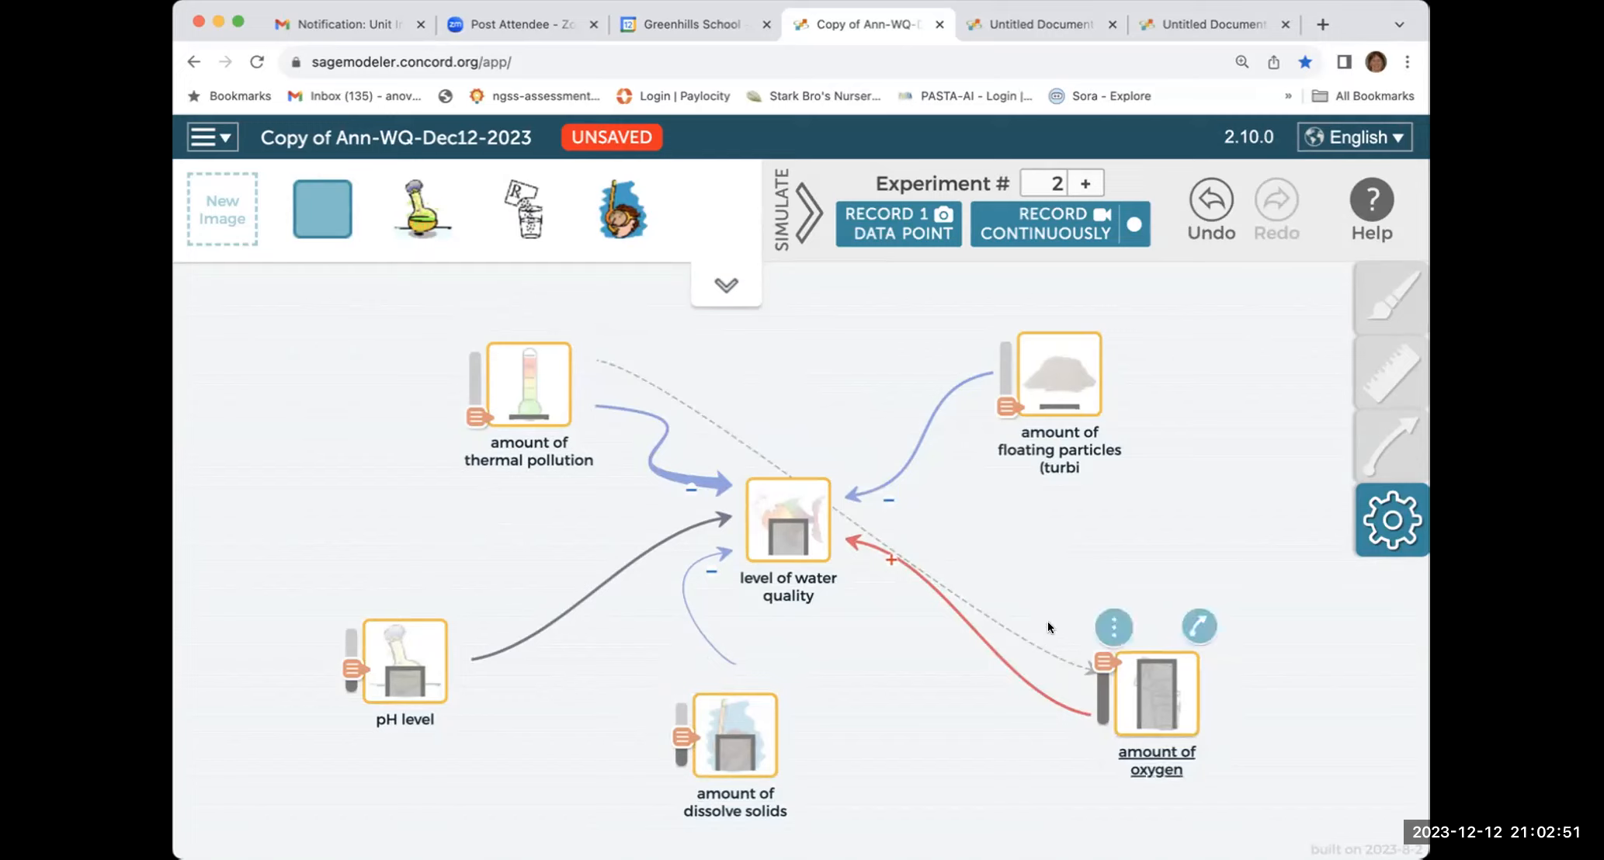
pyautogui.moveTo(524, 369)
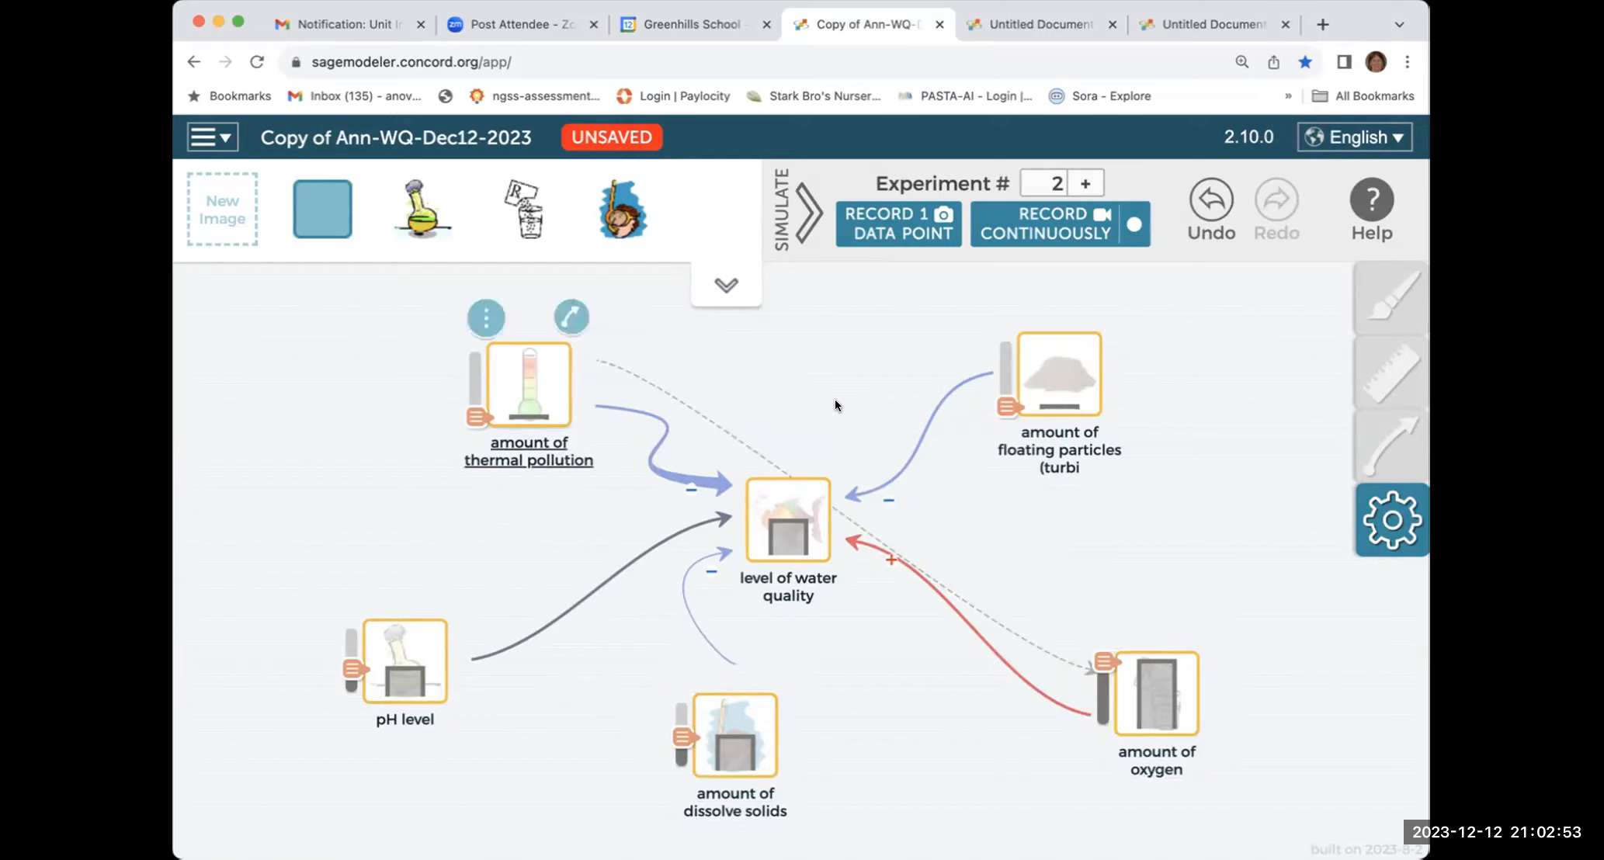
pyautogui.moveTo(1009, 365)
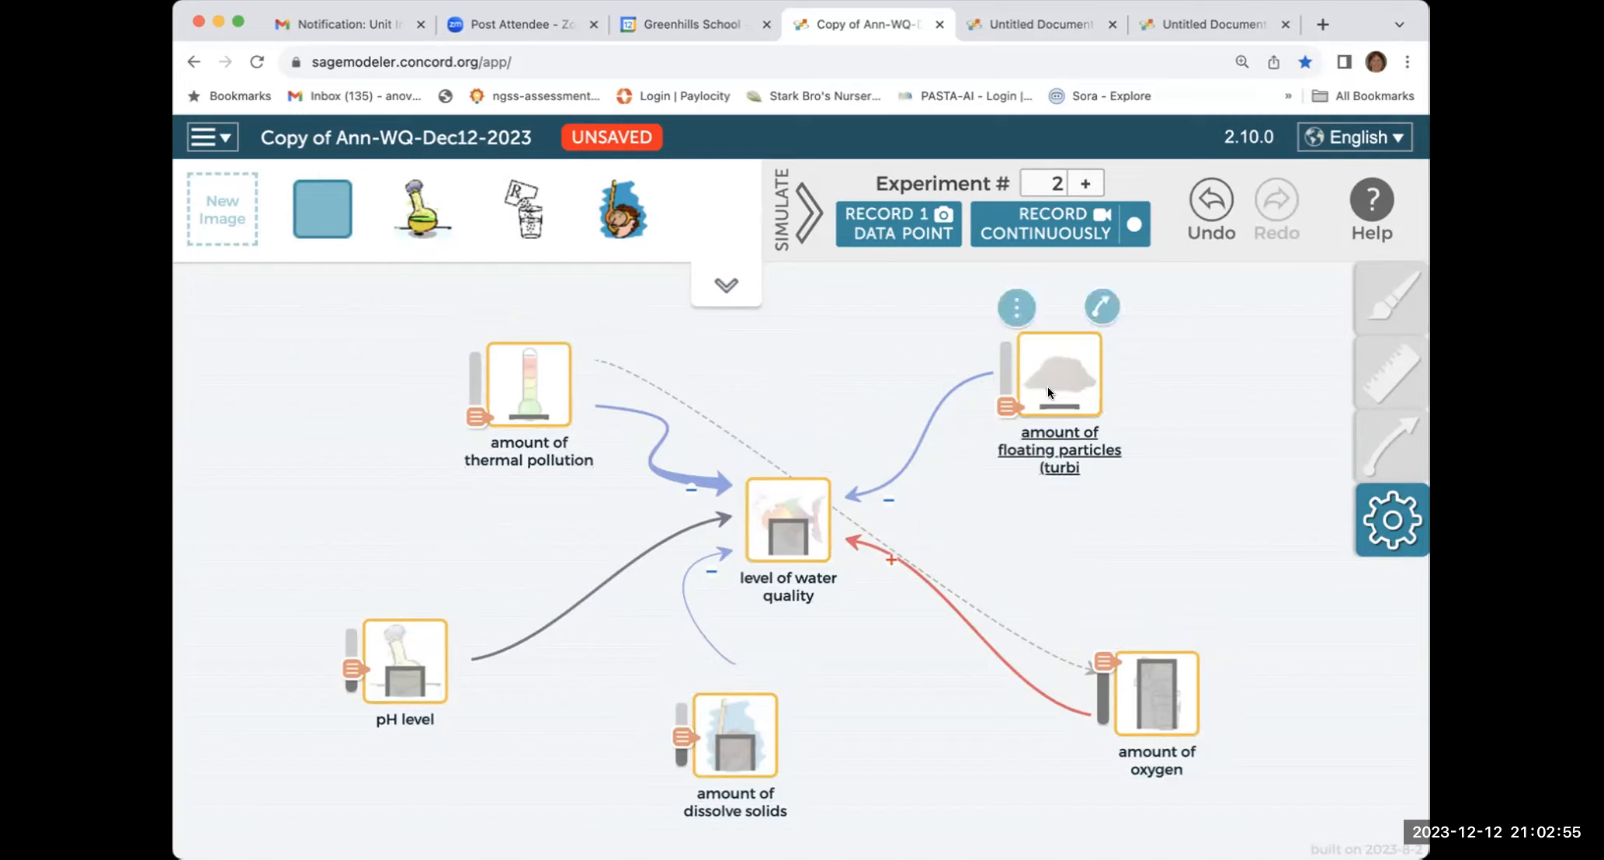